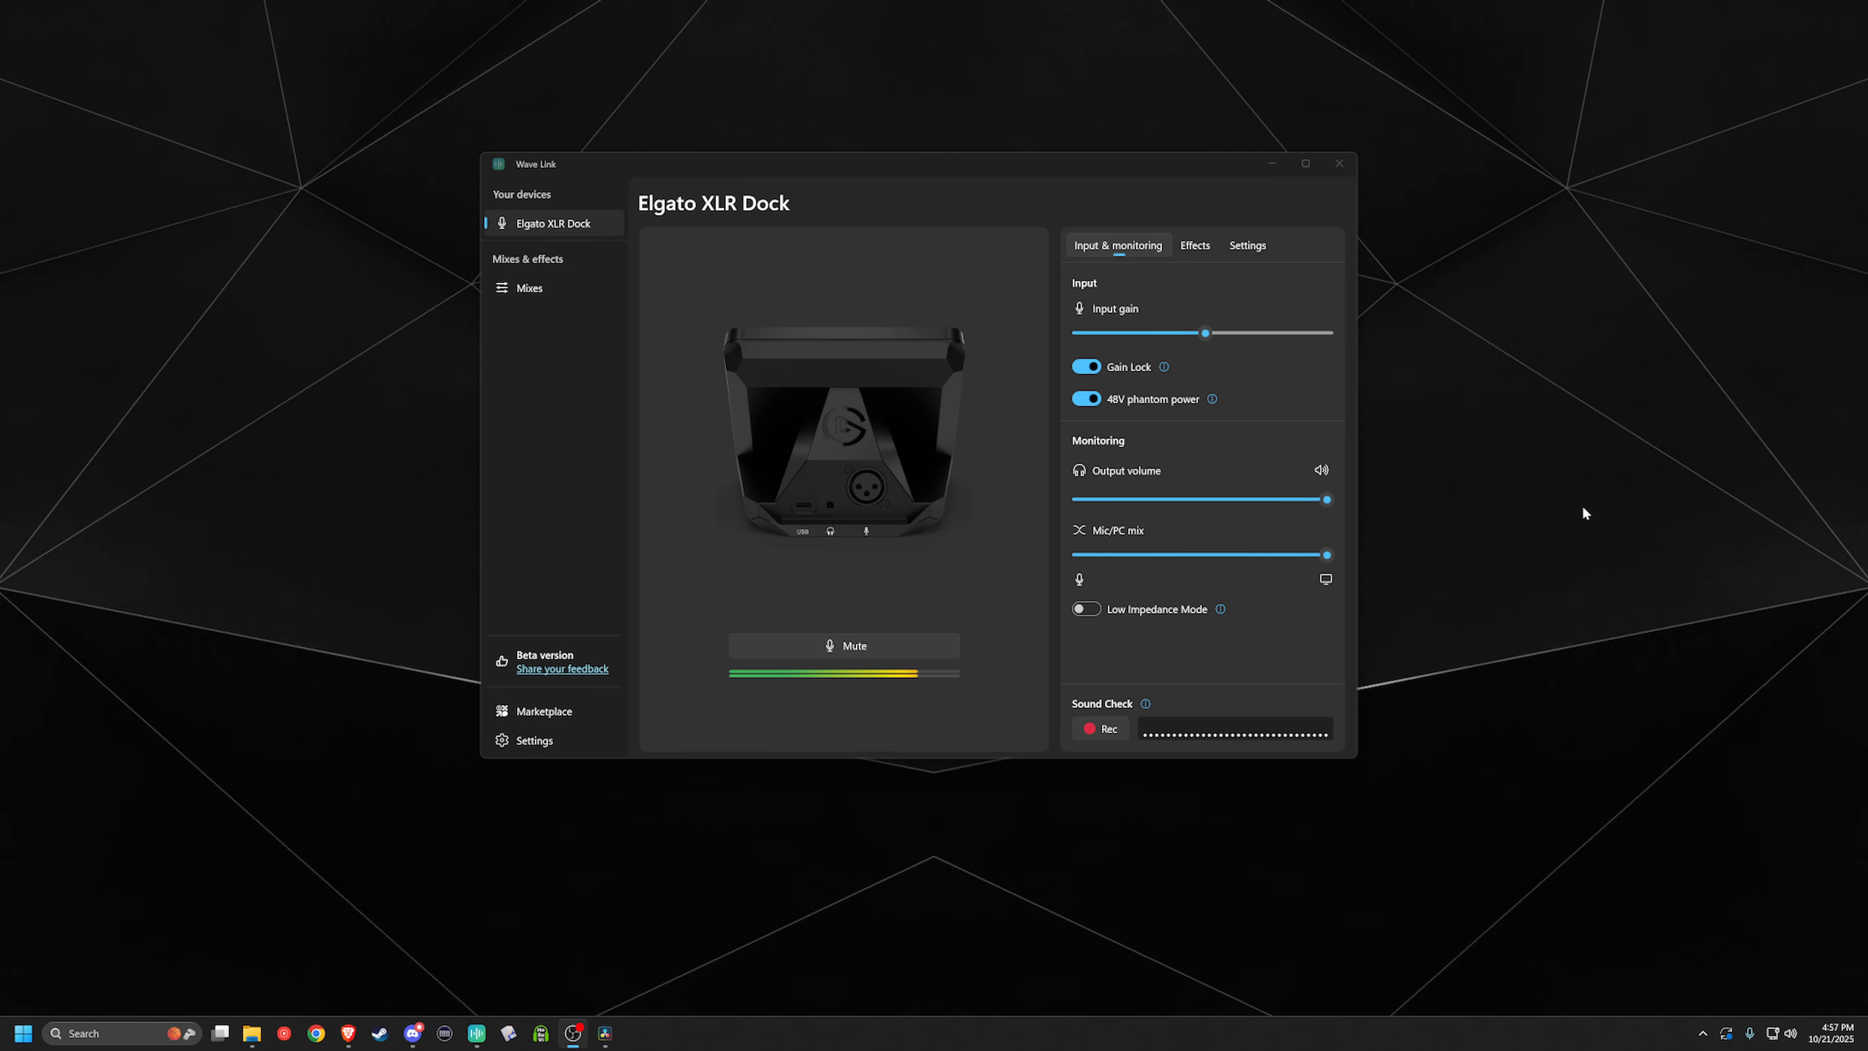
Step: Look over the Mixes overview and the Elgato XLR Dock device page
left_click(546, 294)
left_click(546, 293)
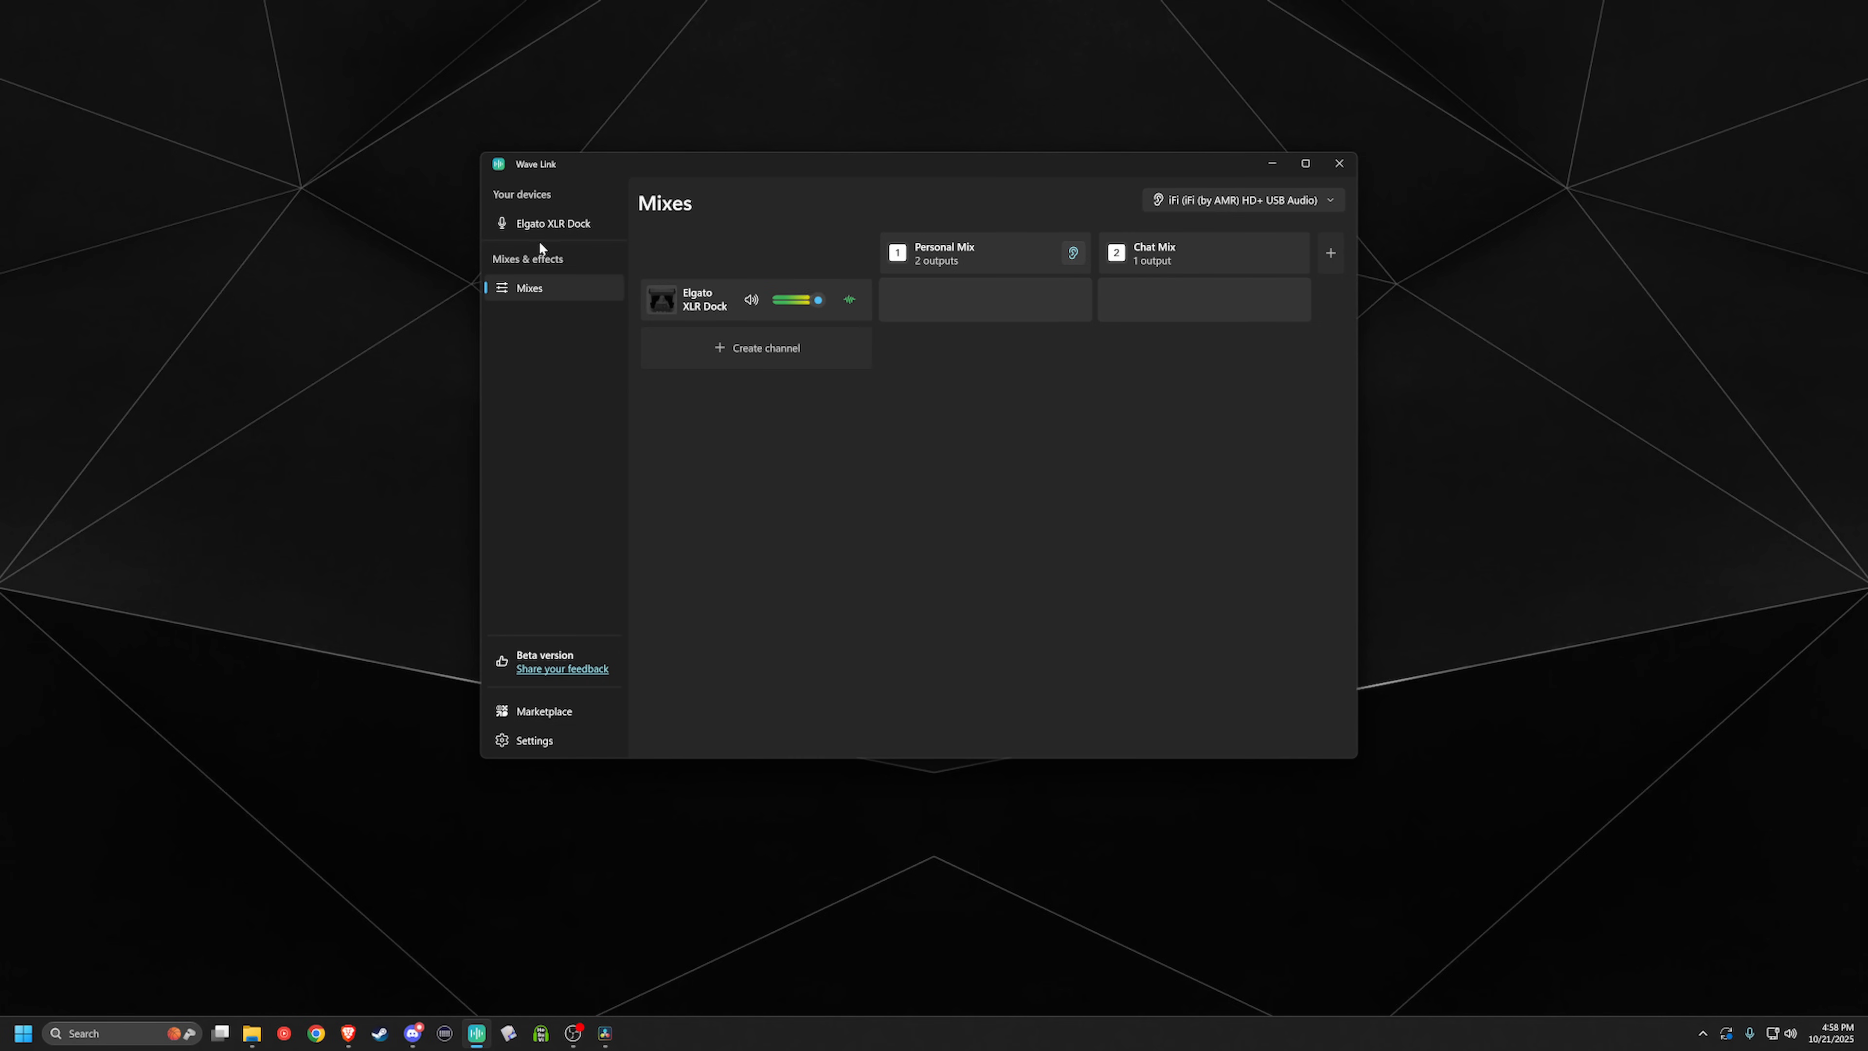
left_click(539, 224)
left_click(538, 292)
left_click(572, 224)
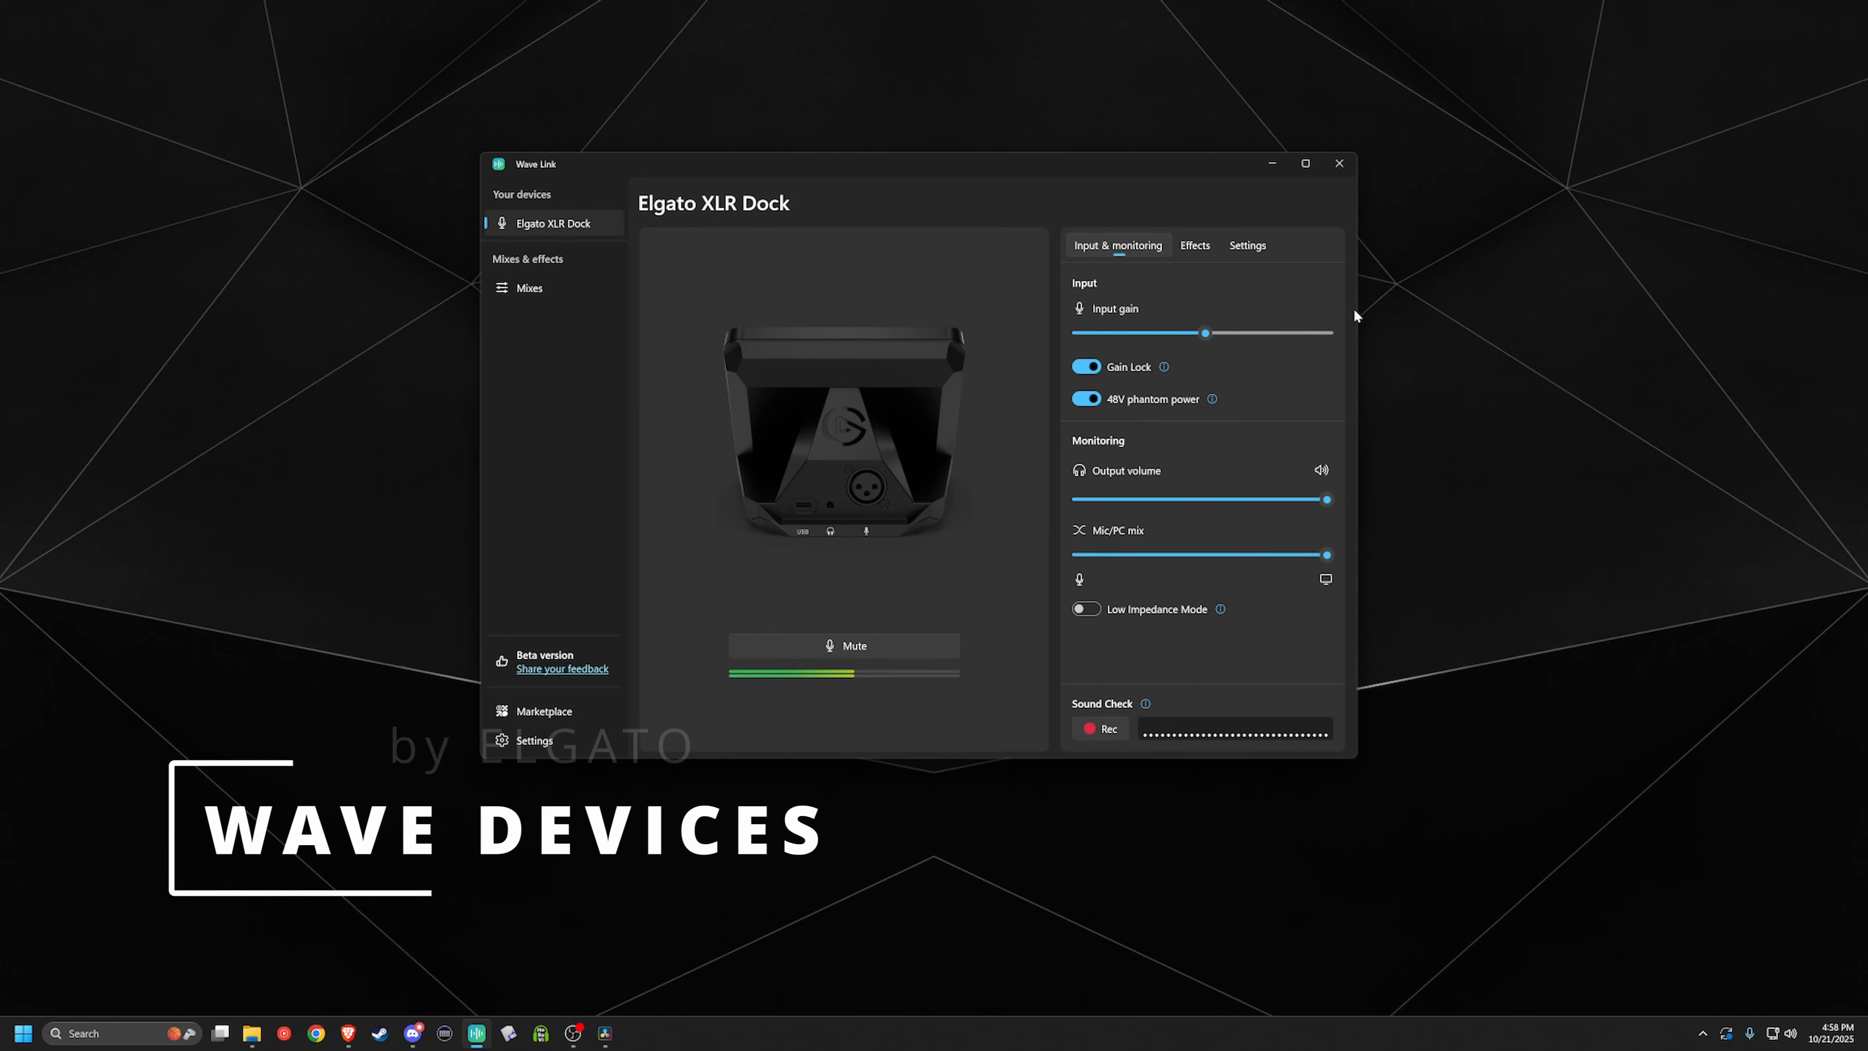
Step: Start the XLR Dock's setup tour and advance past the headphone and mic-positioning pages to the gain page
left_click(1243, 245)
left_click(1134, 352)
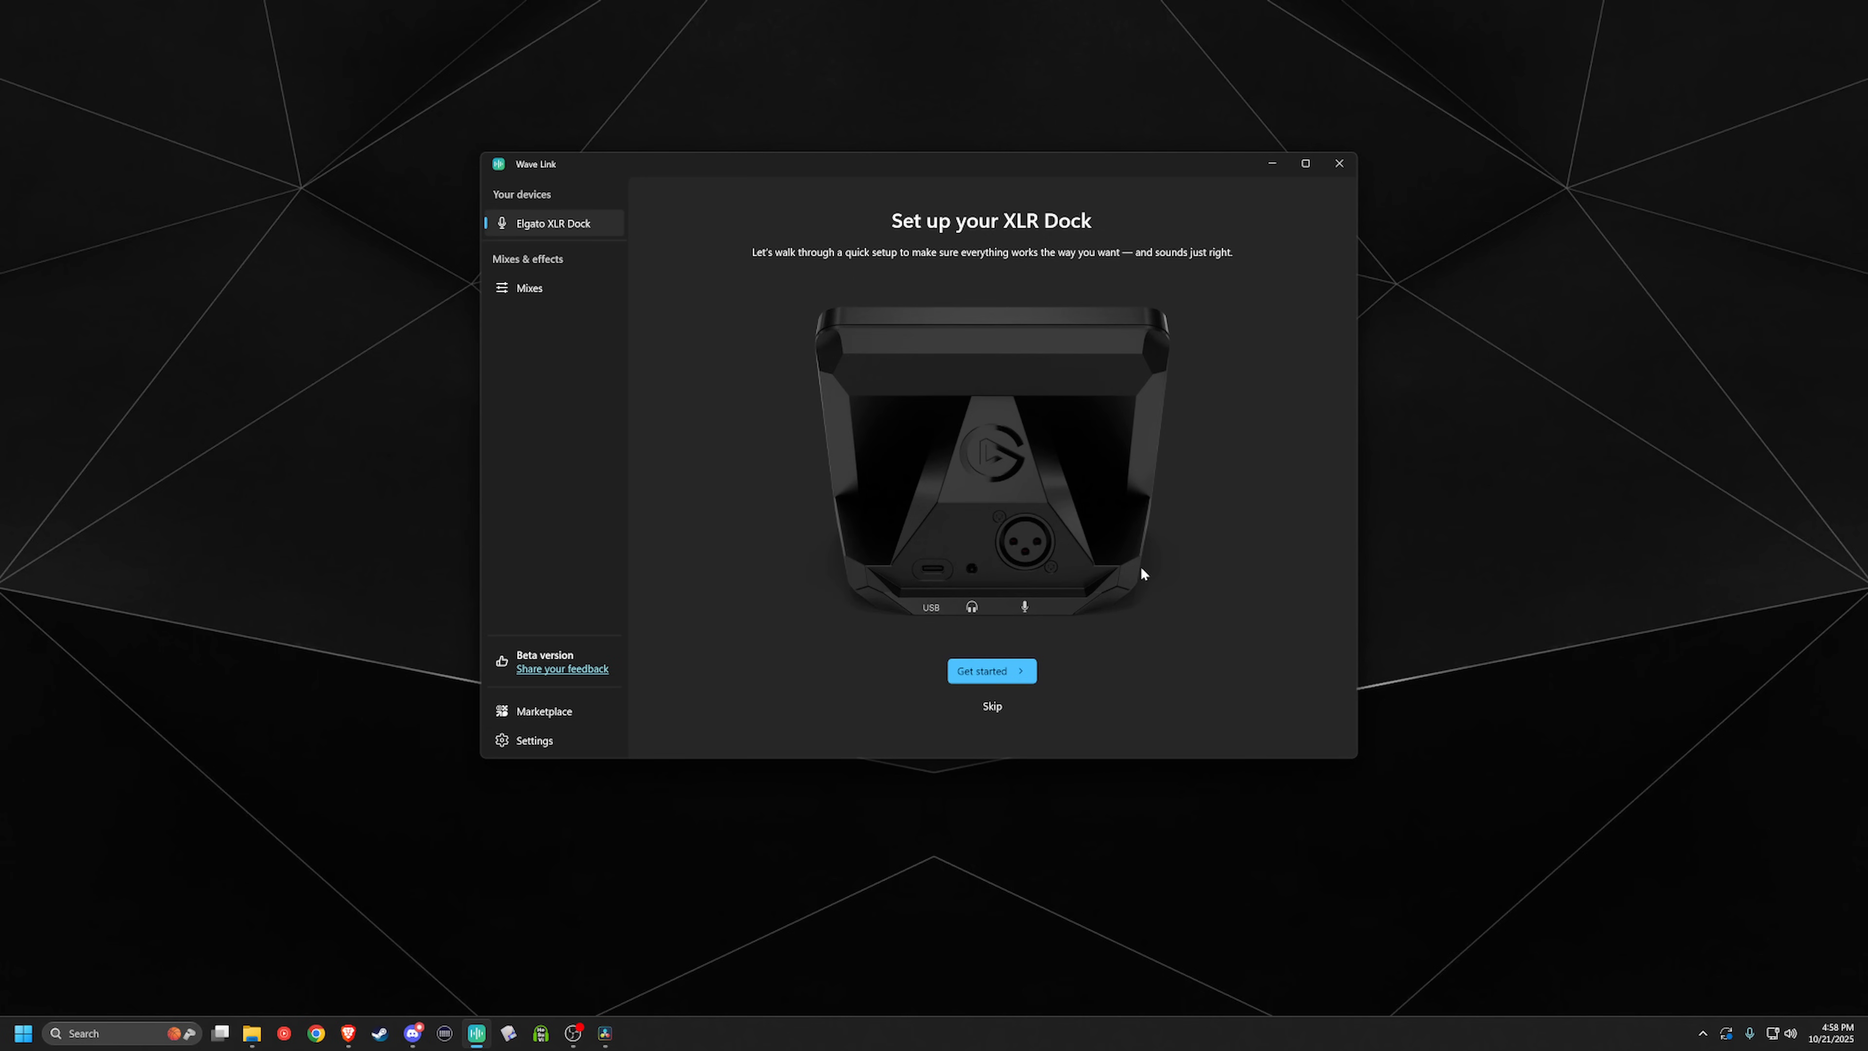
left_click(1001, 672)
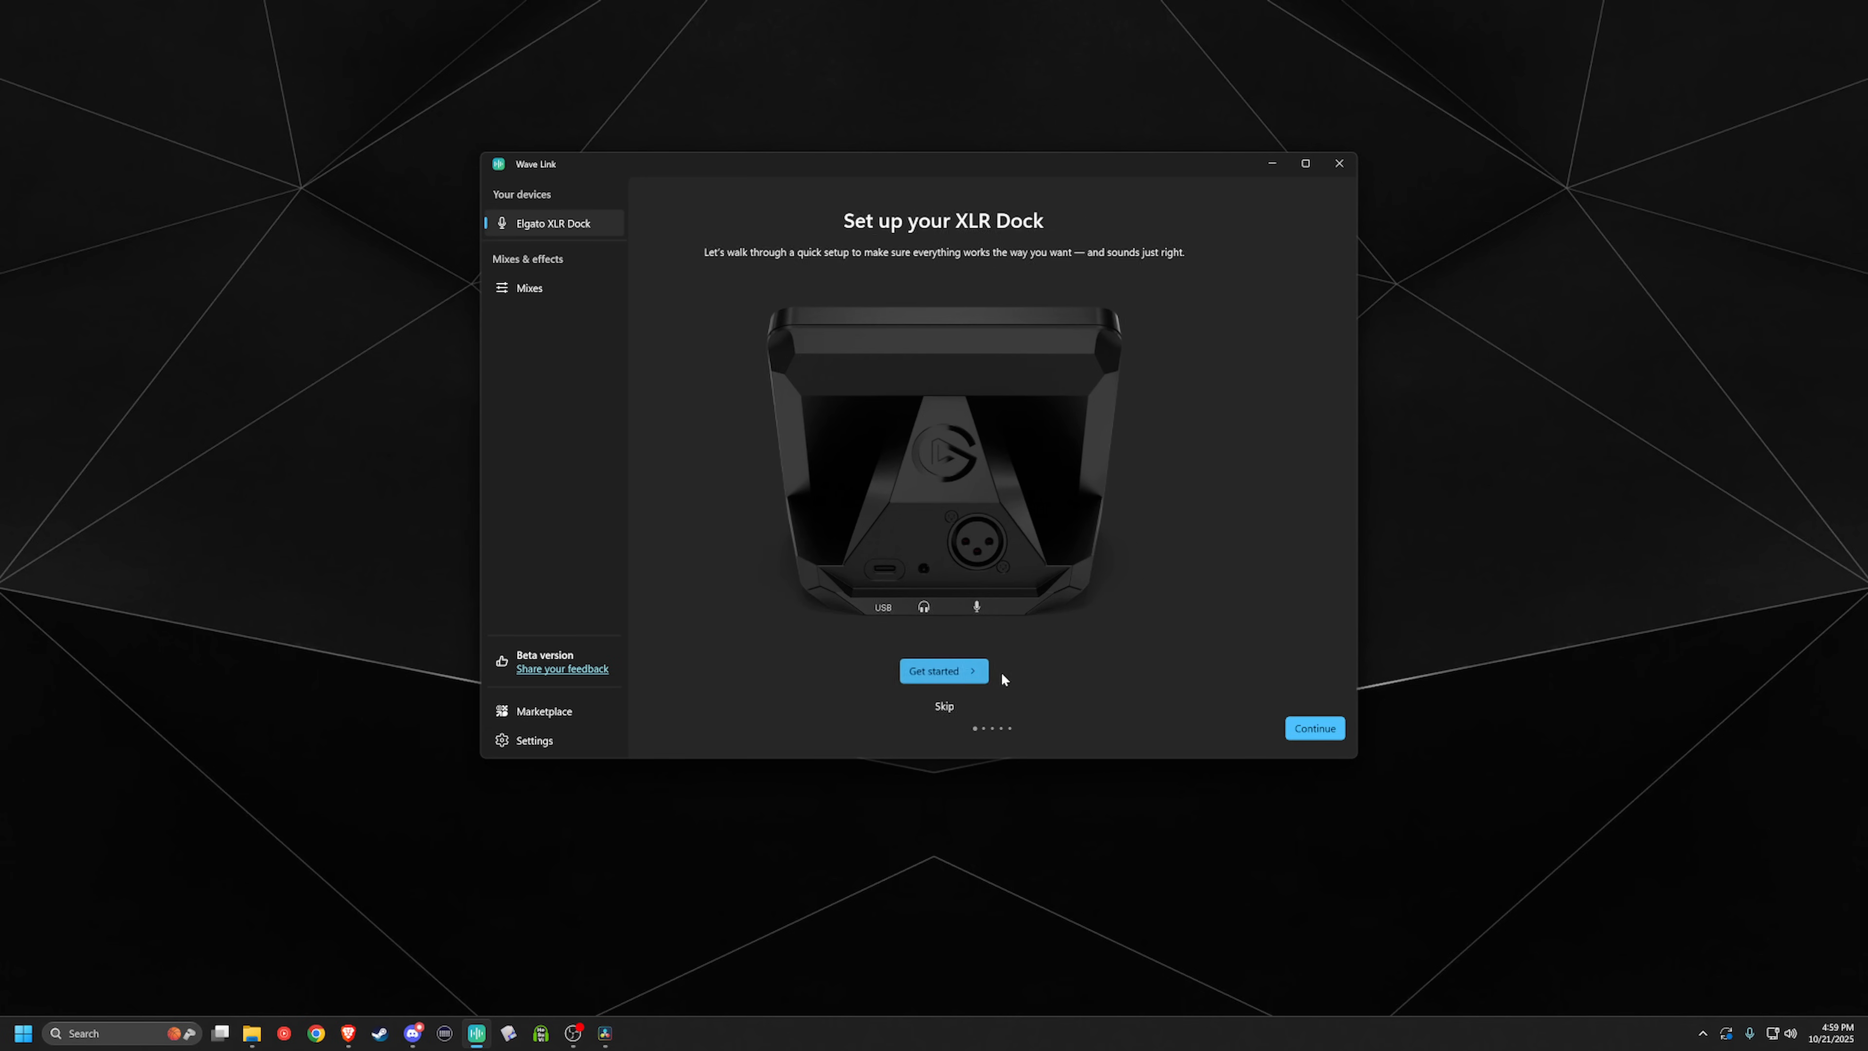
left_click(1317, 730)
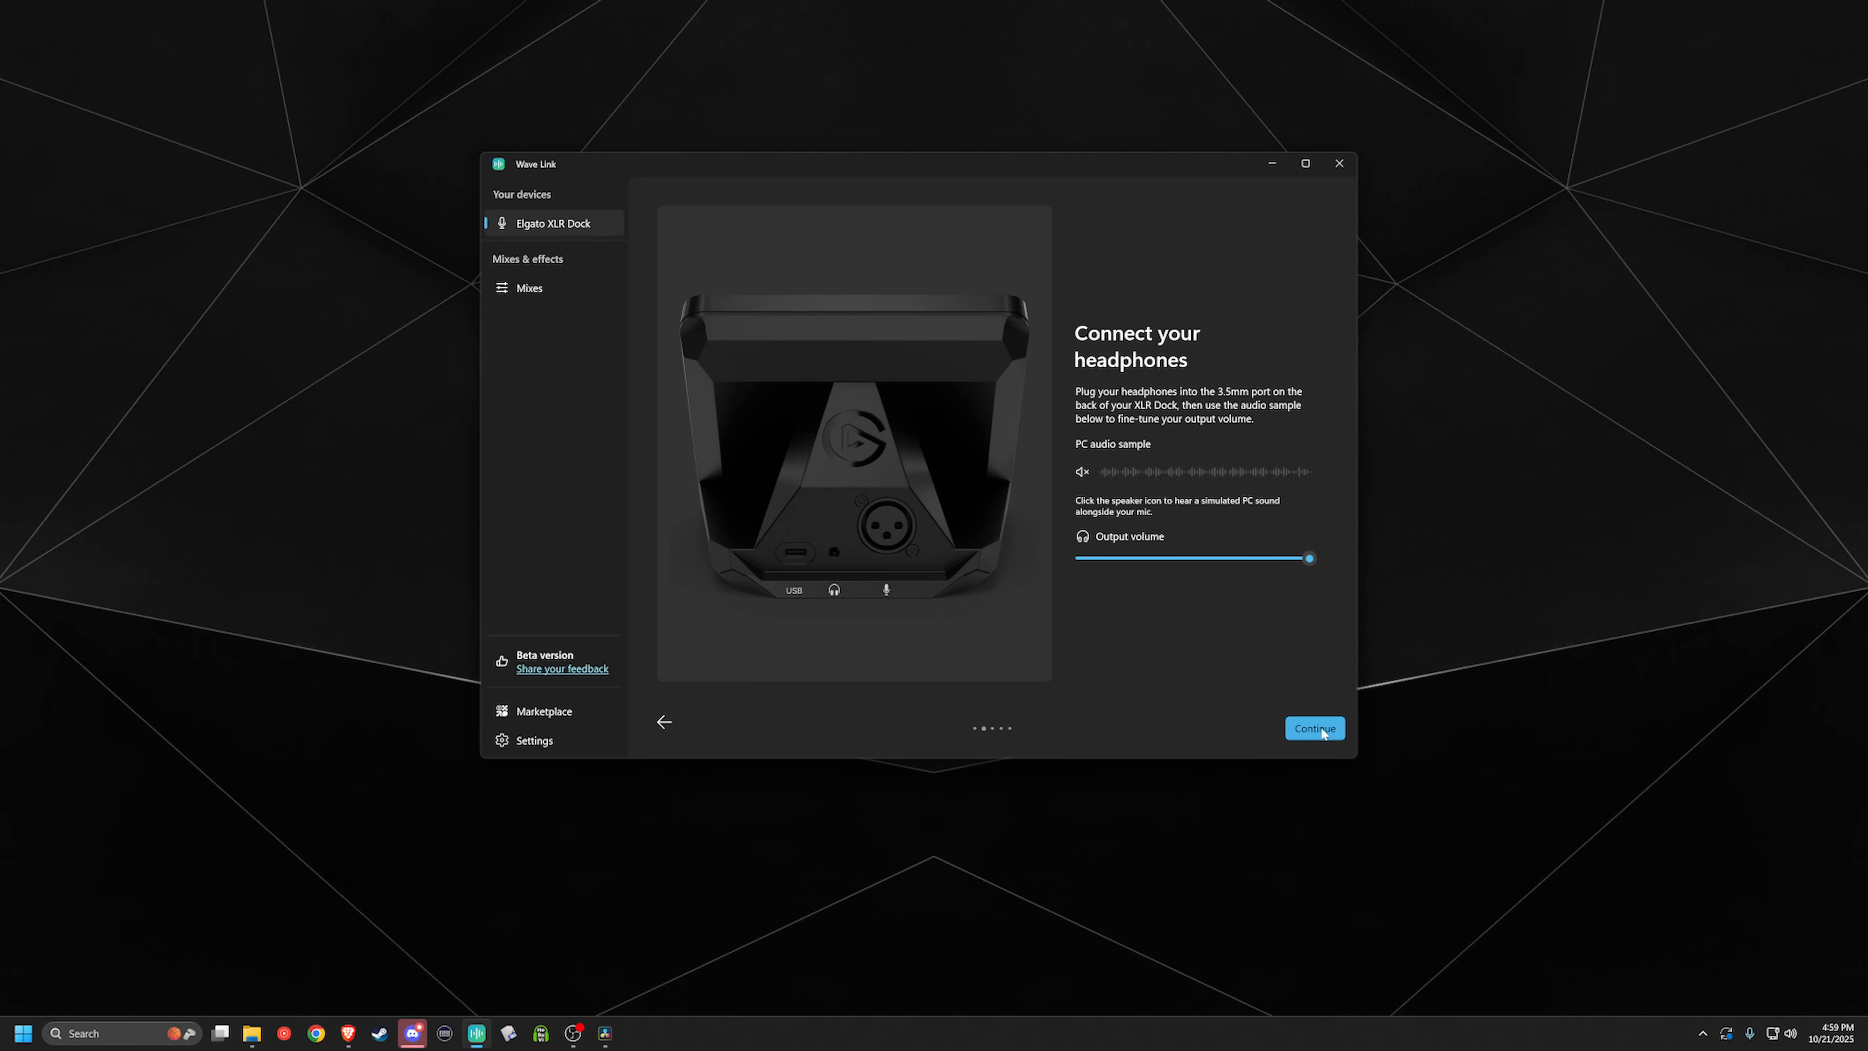
left_click(1321, 732)
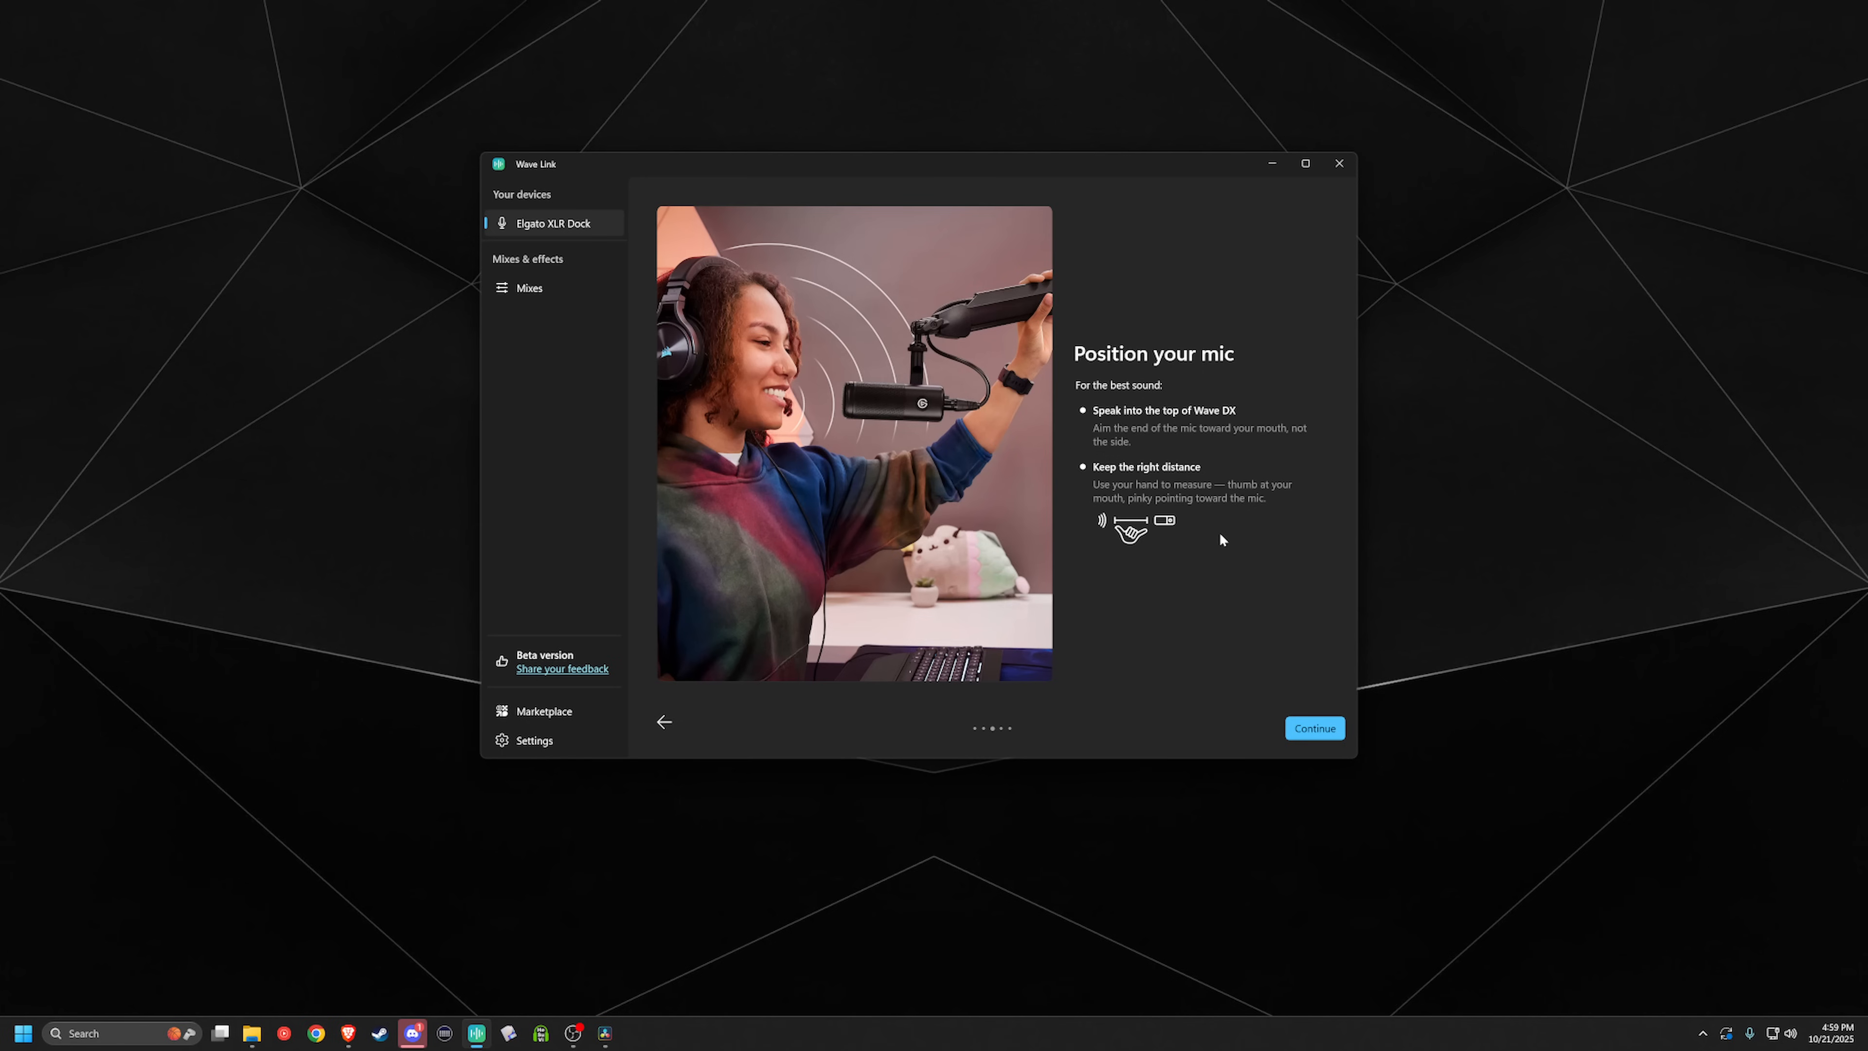
left_click(1315, 728)
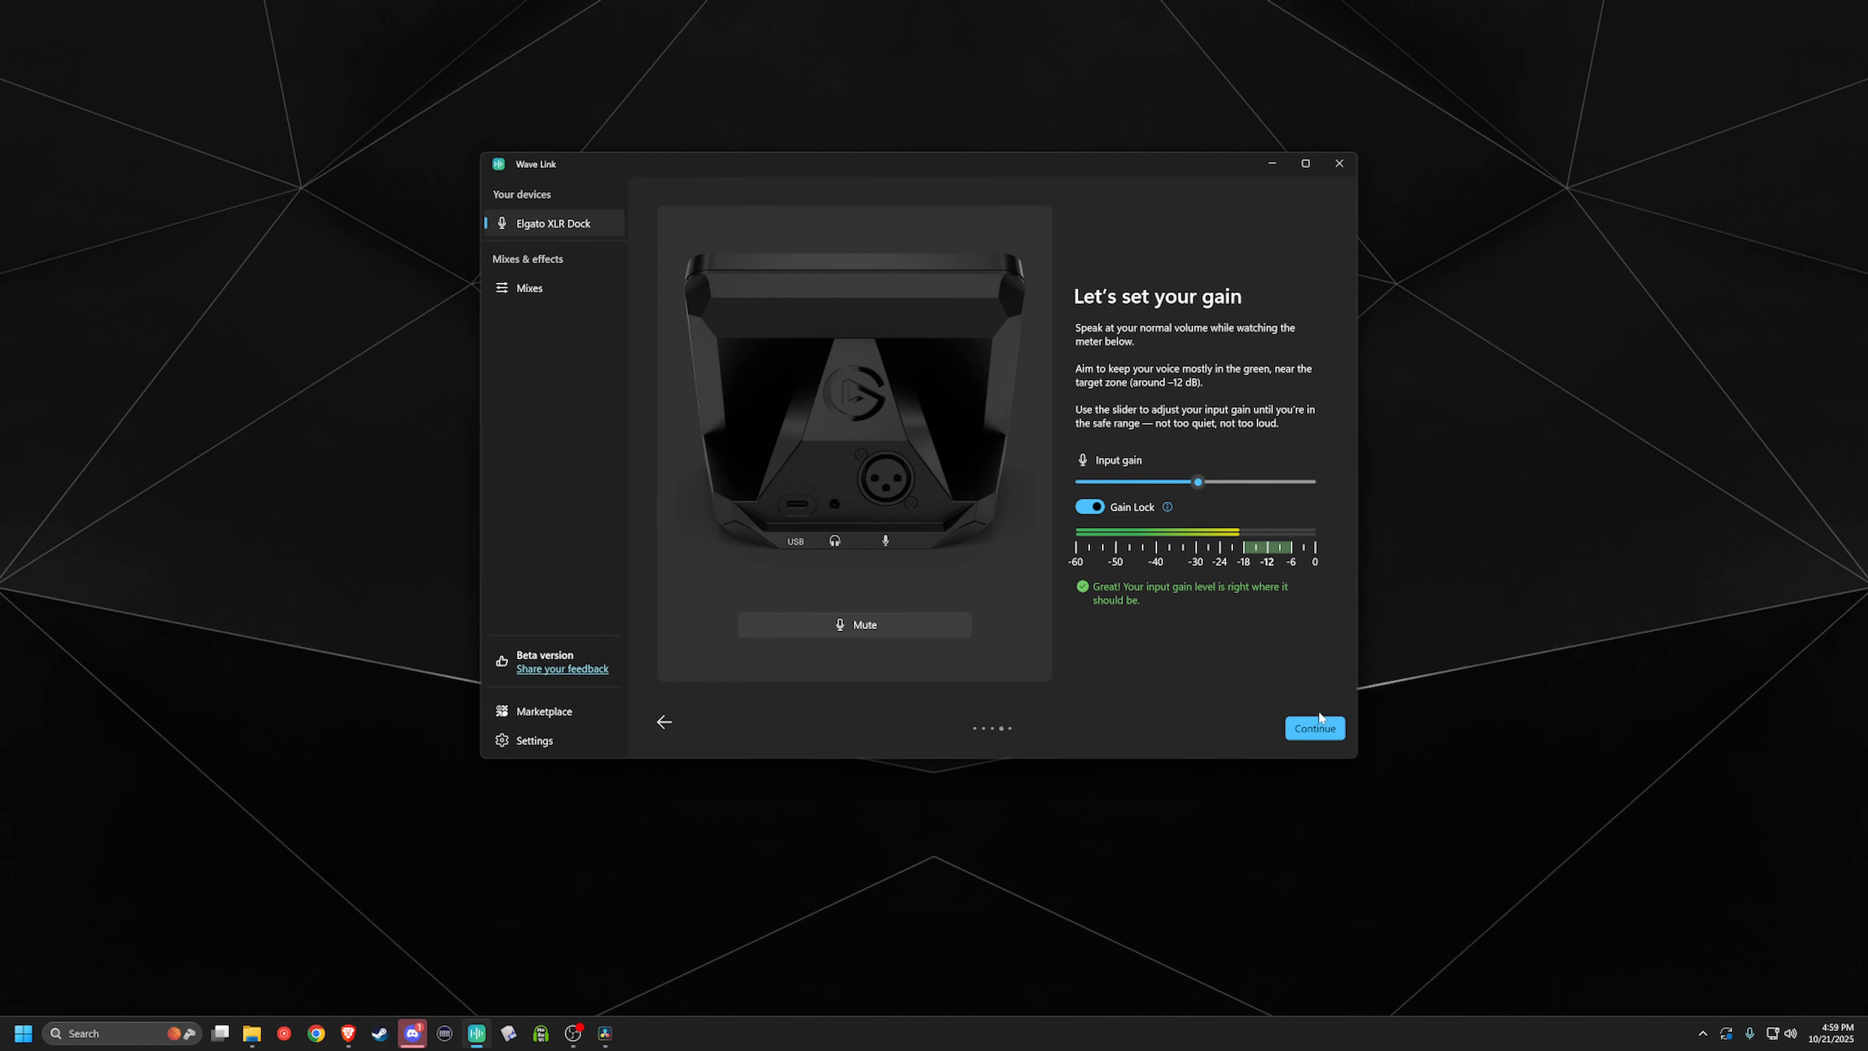
Step: Try the microphone's input gain at 100% and lower it back to about the middle of its range
mouse_move(1196, 489)
left_click_drag(1199, 482, 1309, 484)
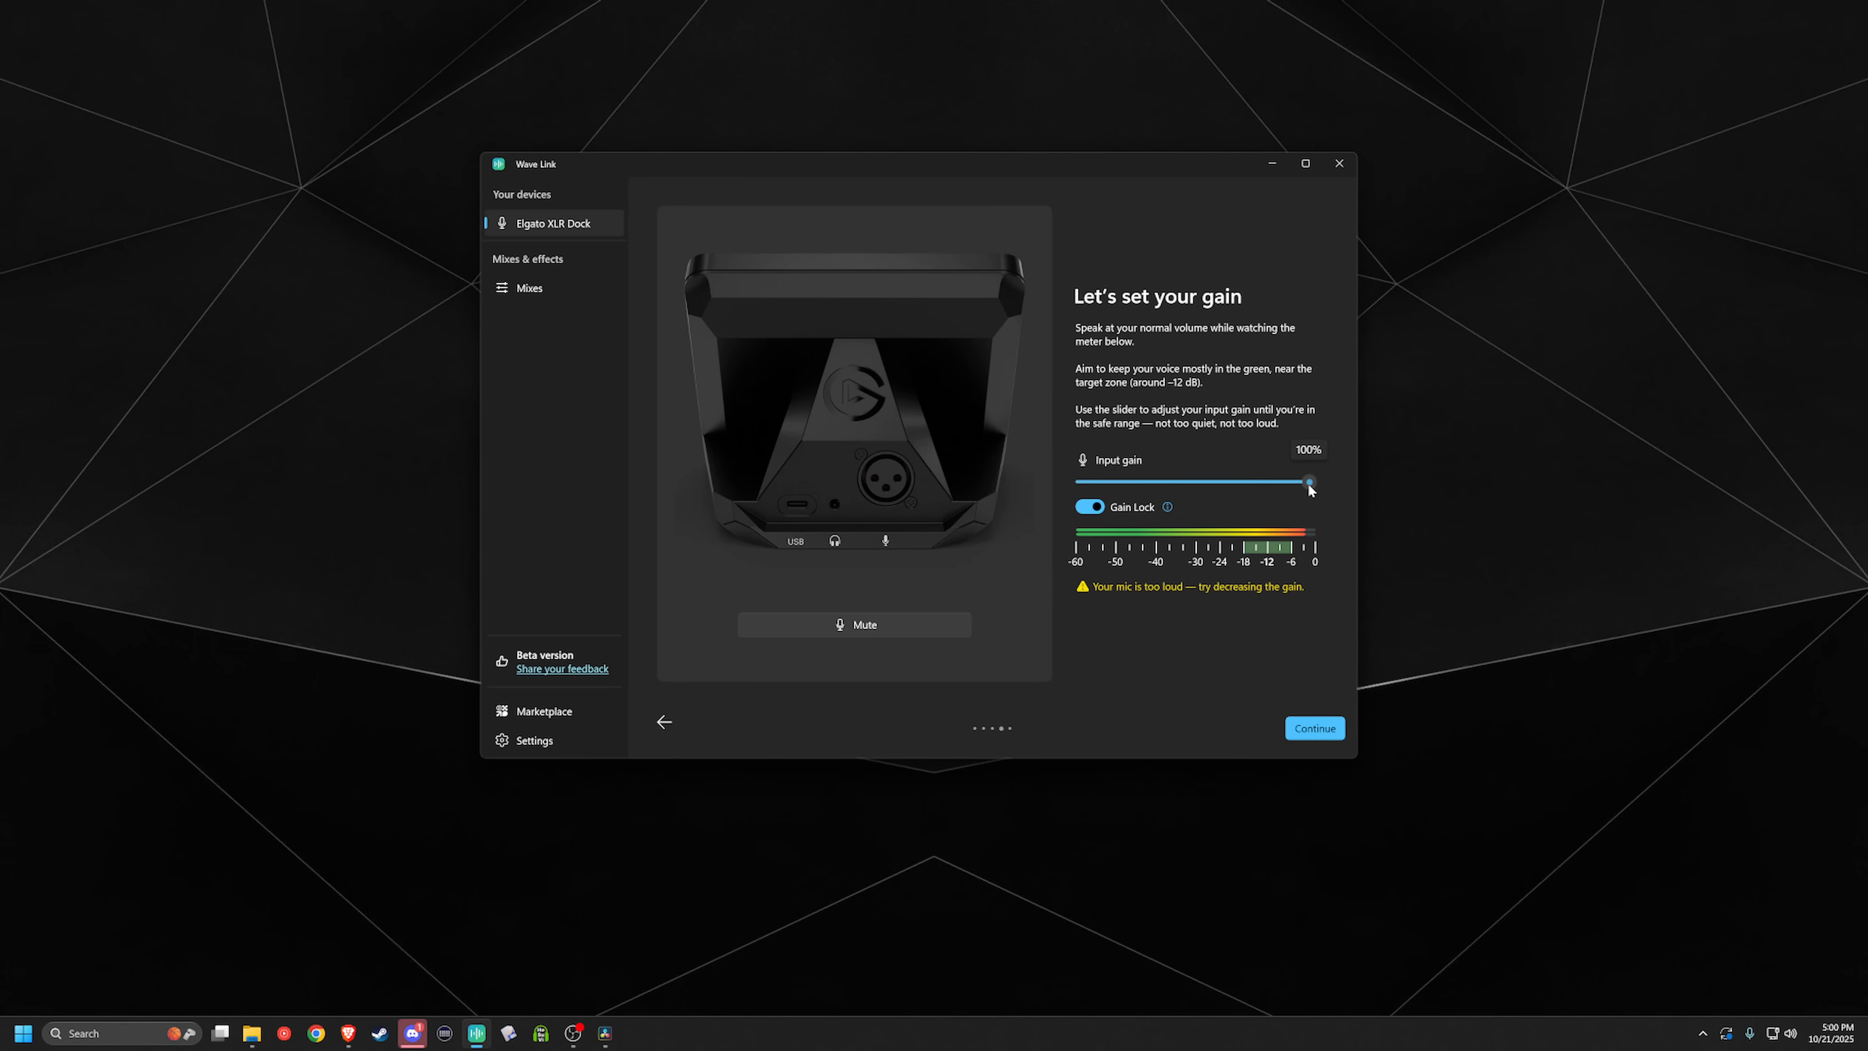
left_click_drag(1260, 482, 1200, 482)
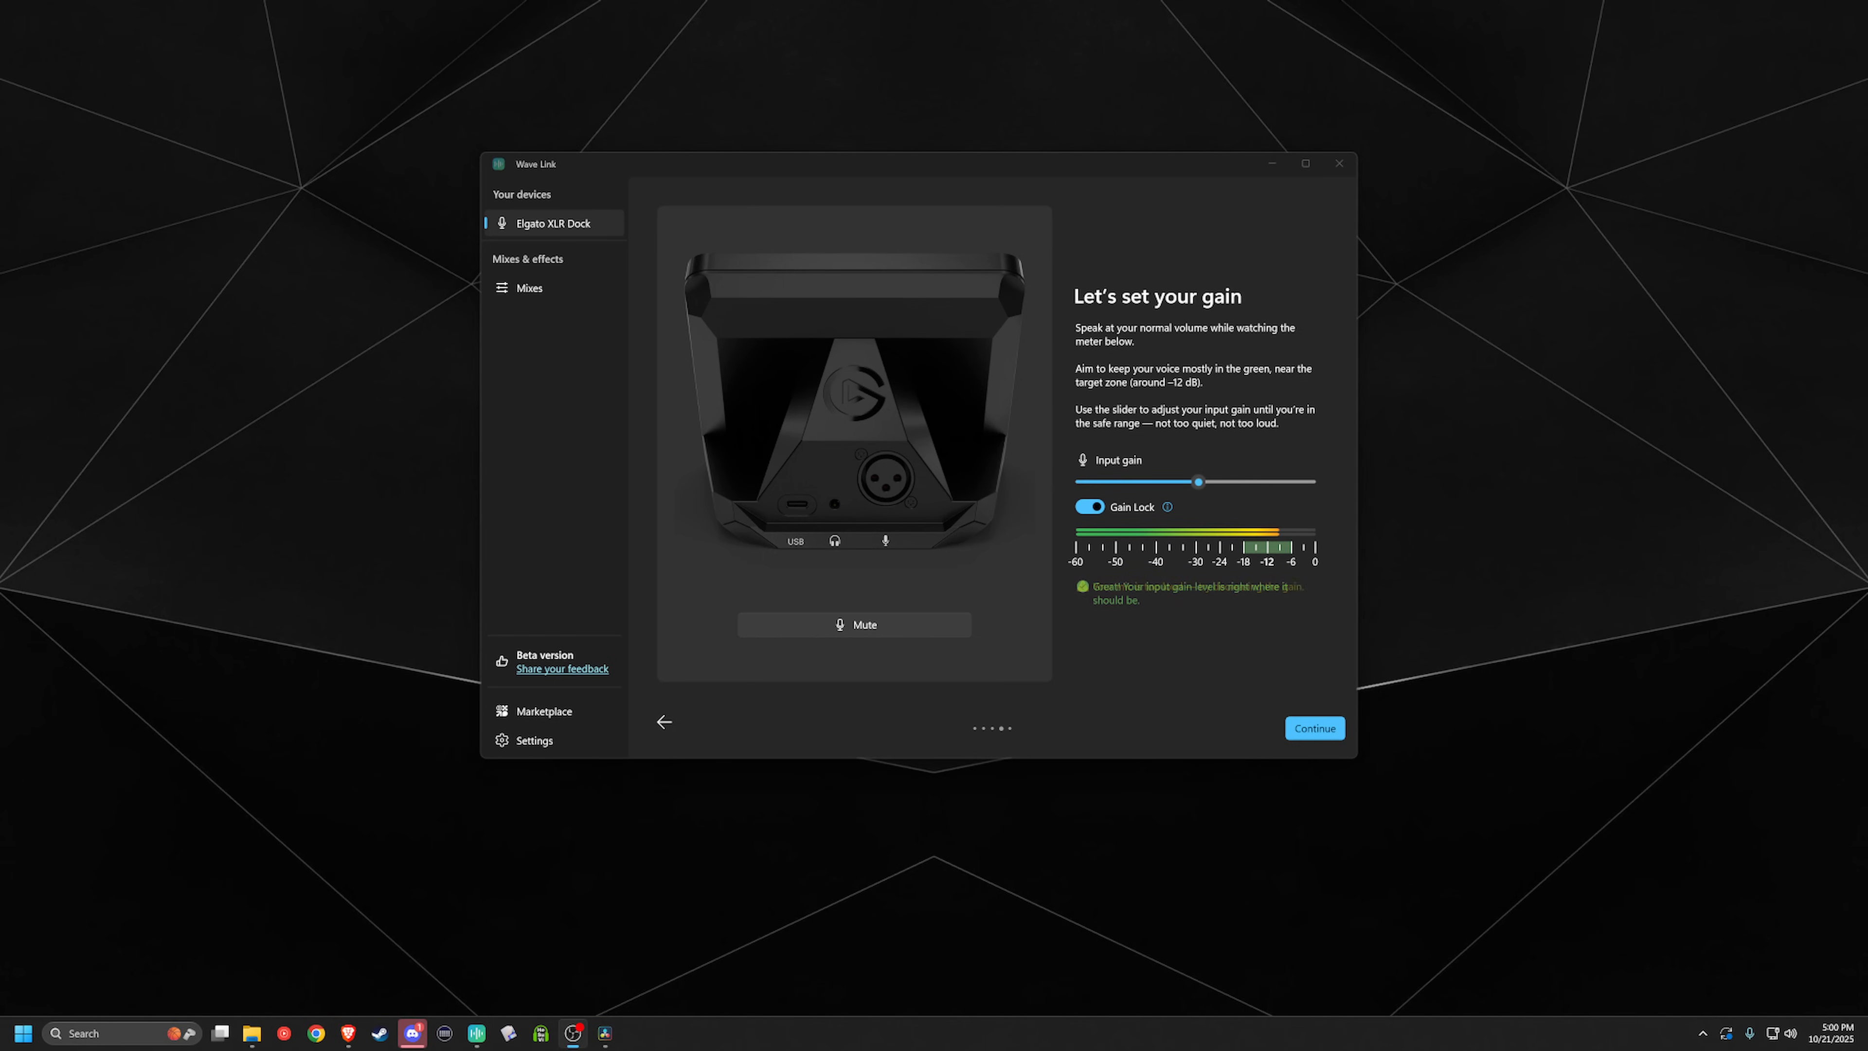
Step: Bring the OBS window into view to check the microphone level, and move it away again
left_click_drag(1866, 308, 1188, 221)
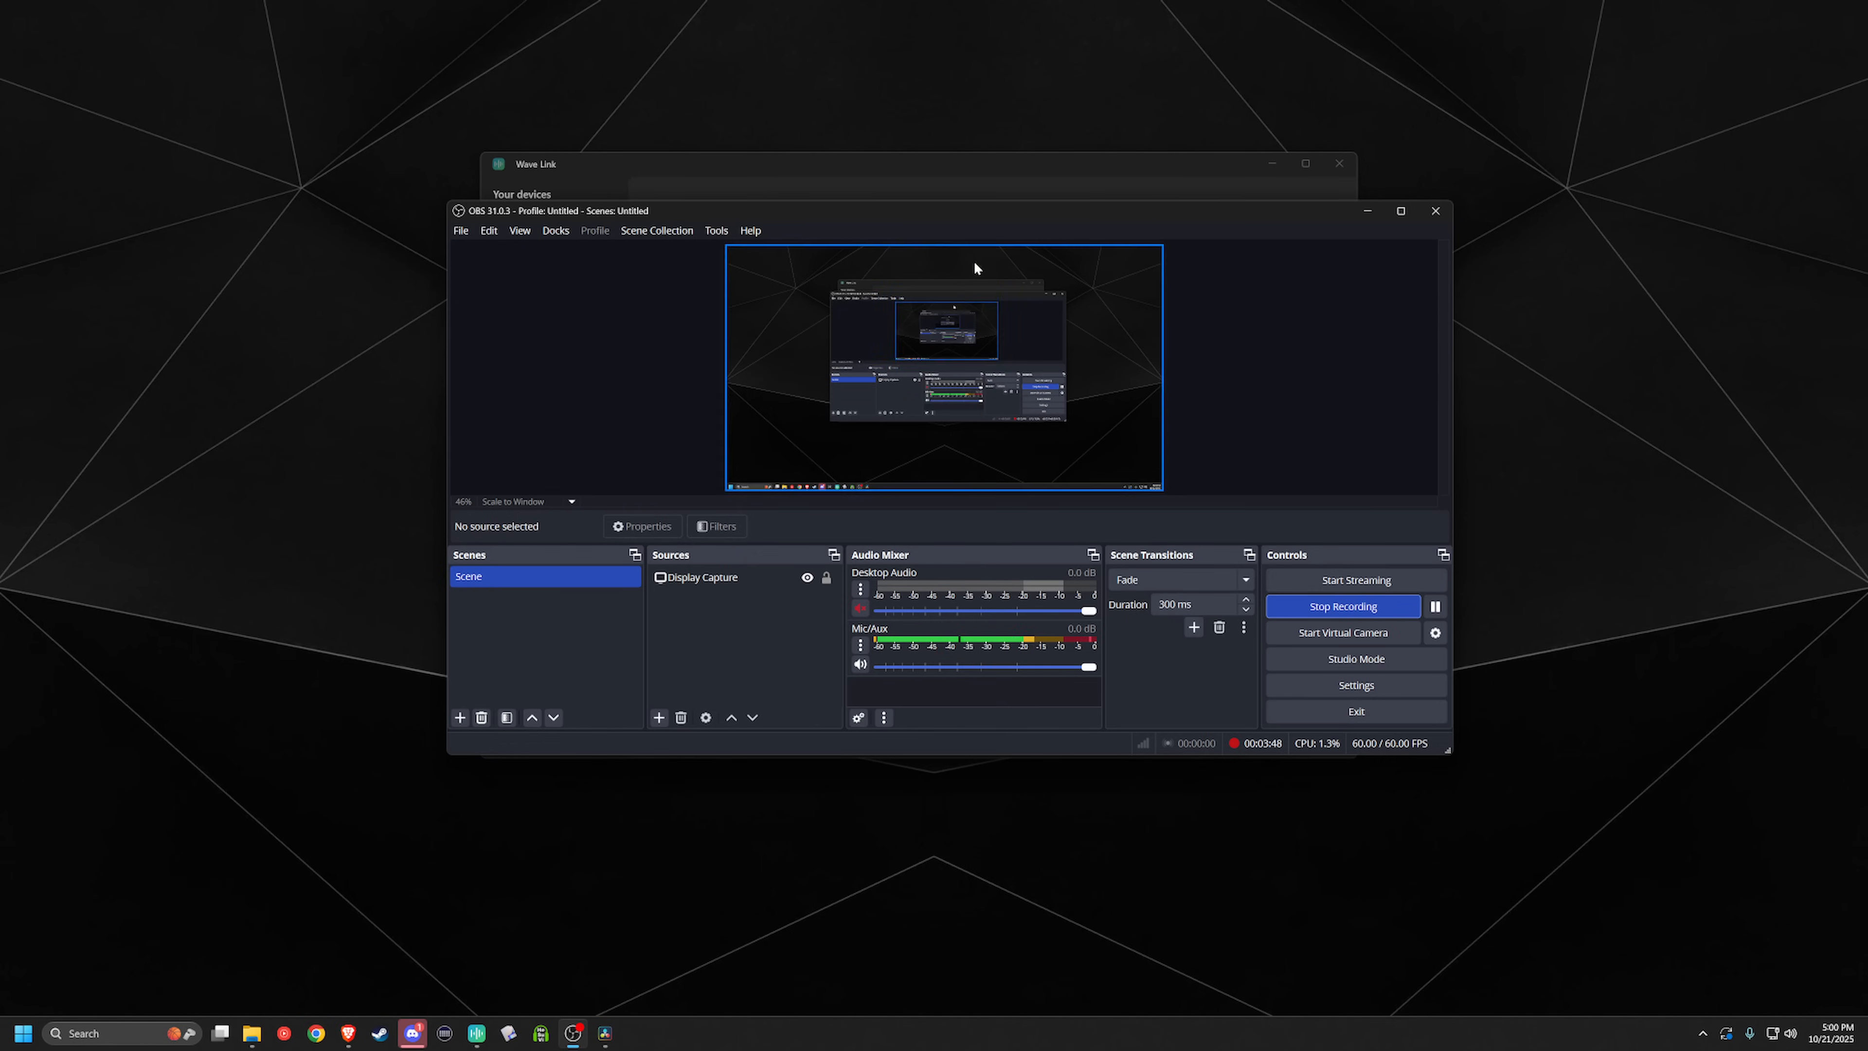
left_click_drag(982, 212, 1867, 52)
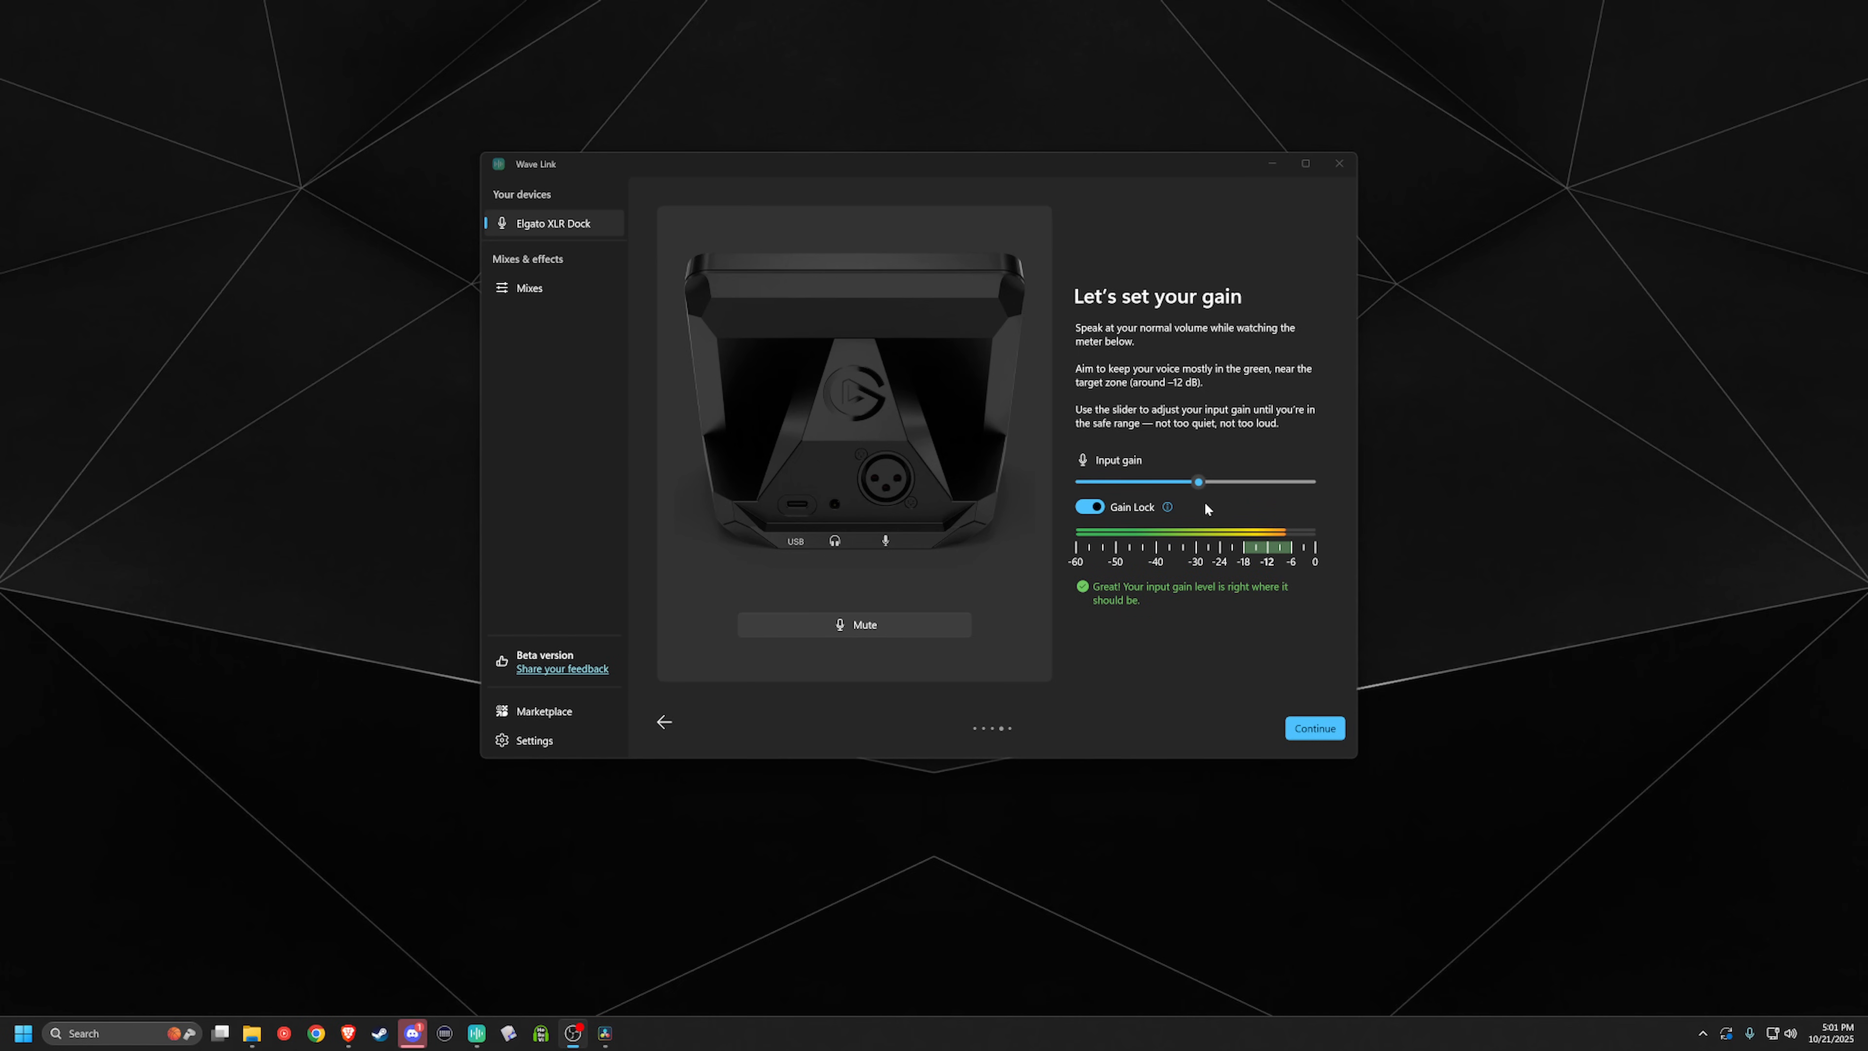
Step: Accept the gain and voice monitoring settings and finish the XLR Dock's setup tour
left_click(1321, 736)
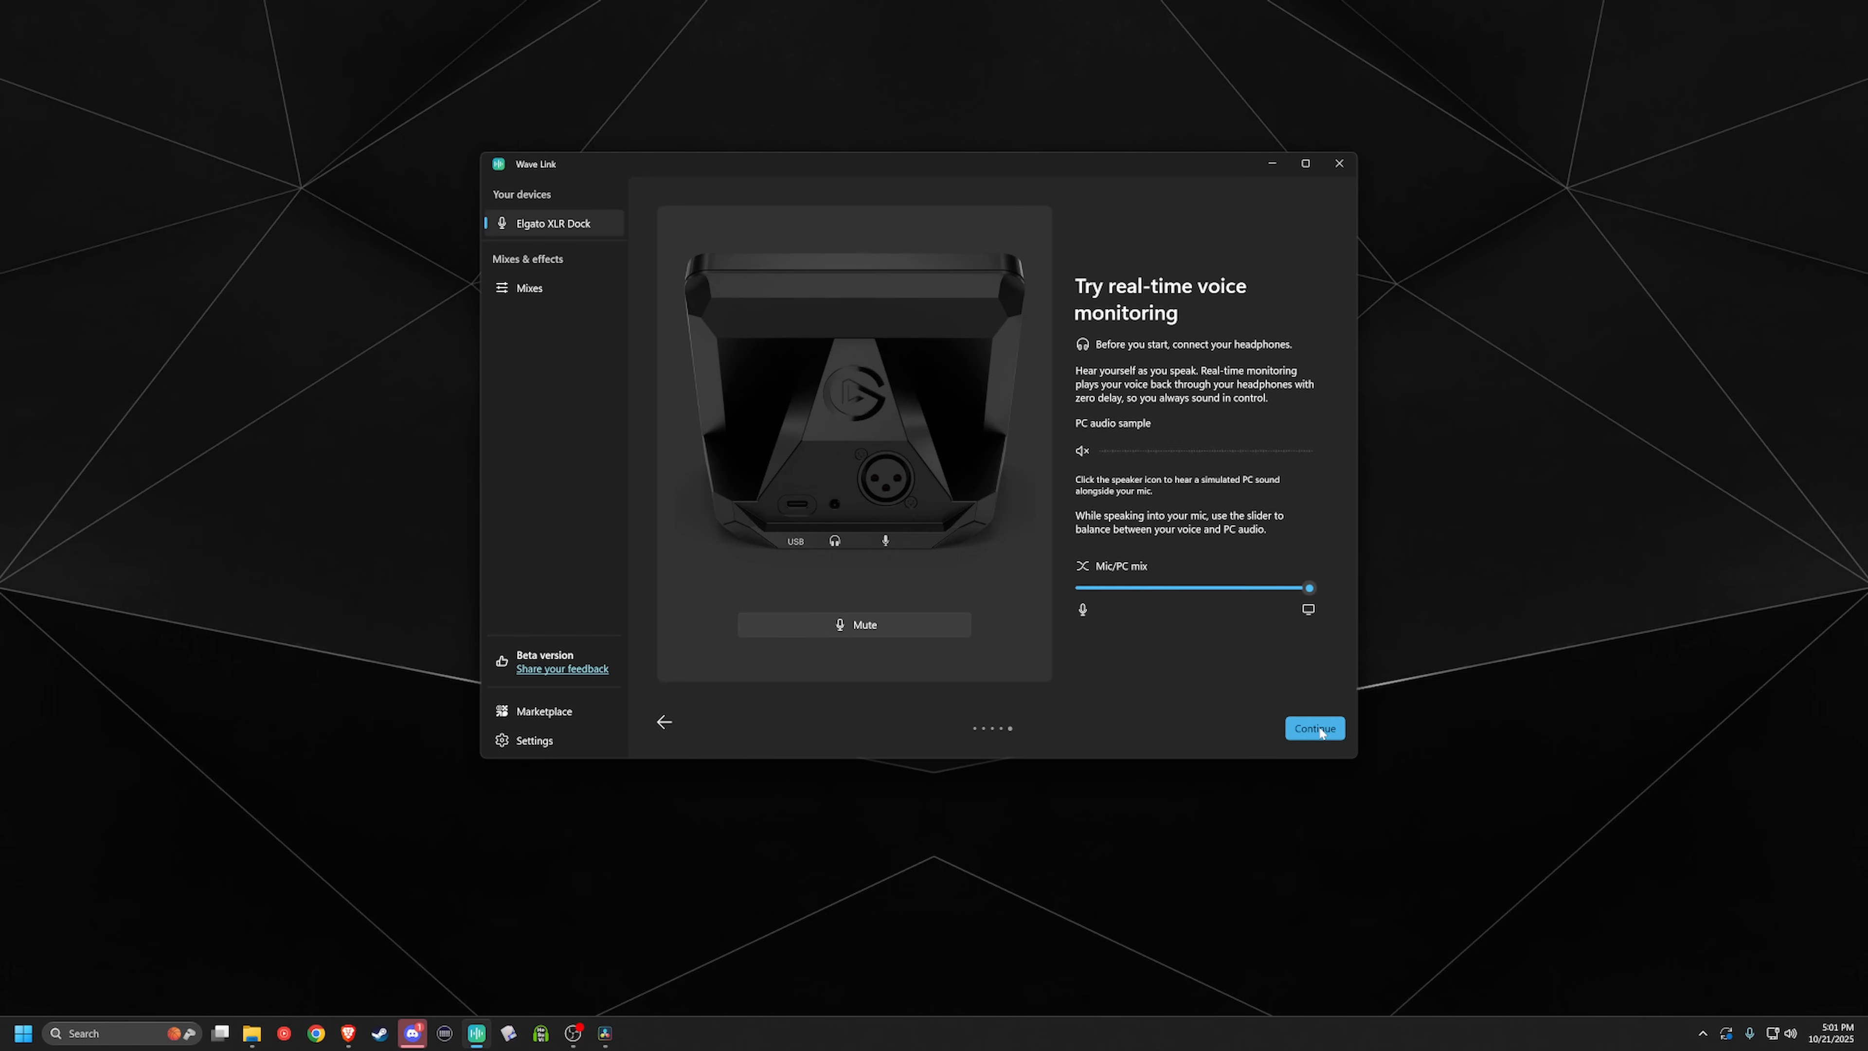
left_click(1316, 727)
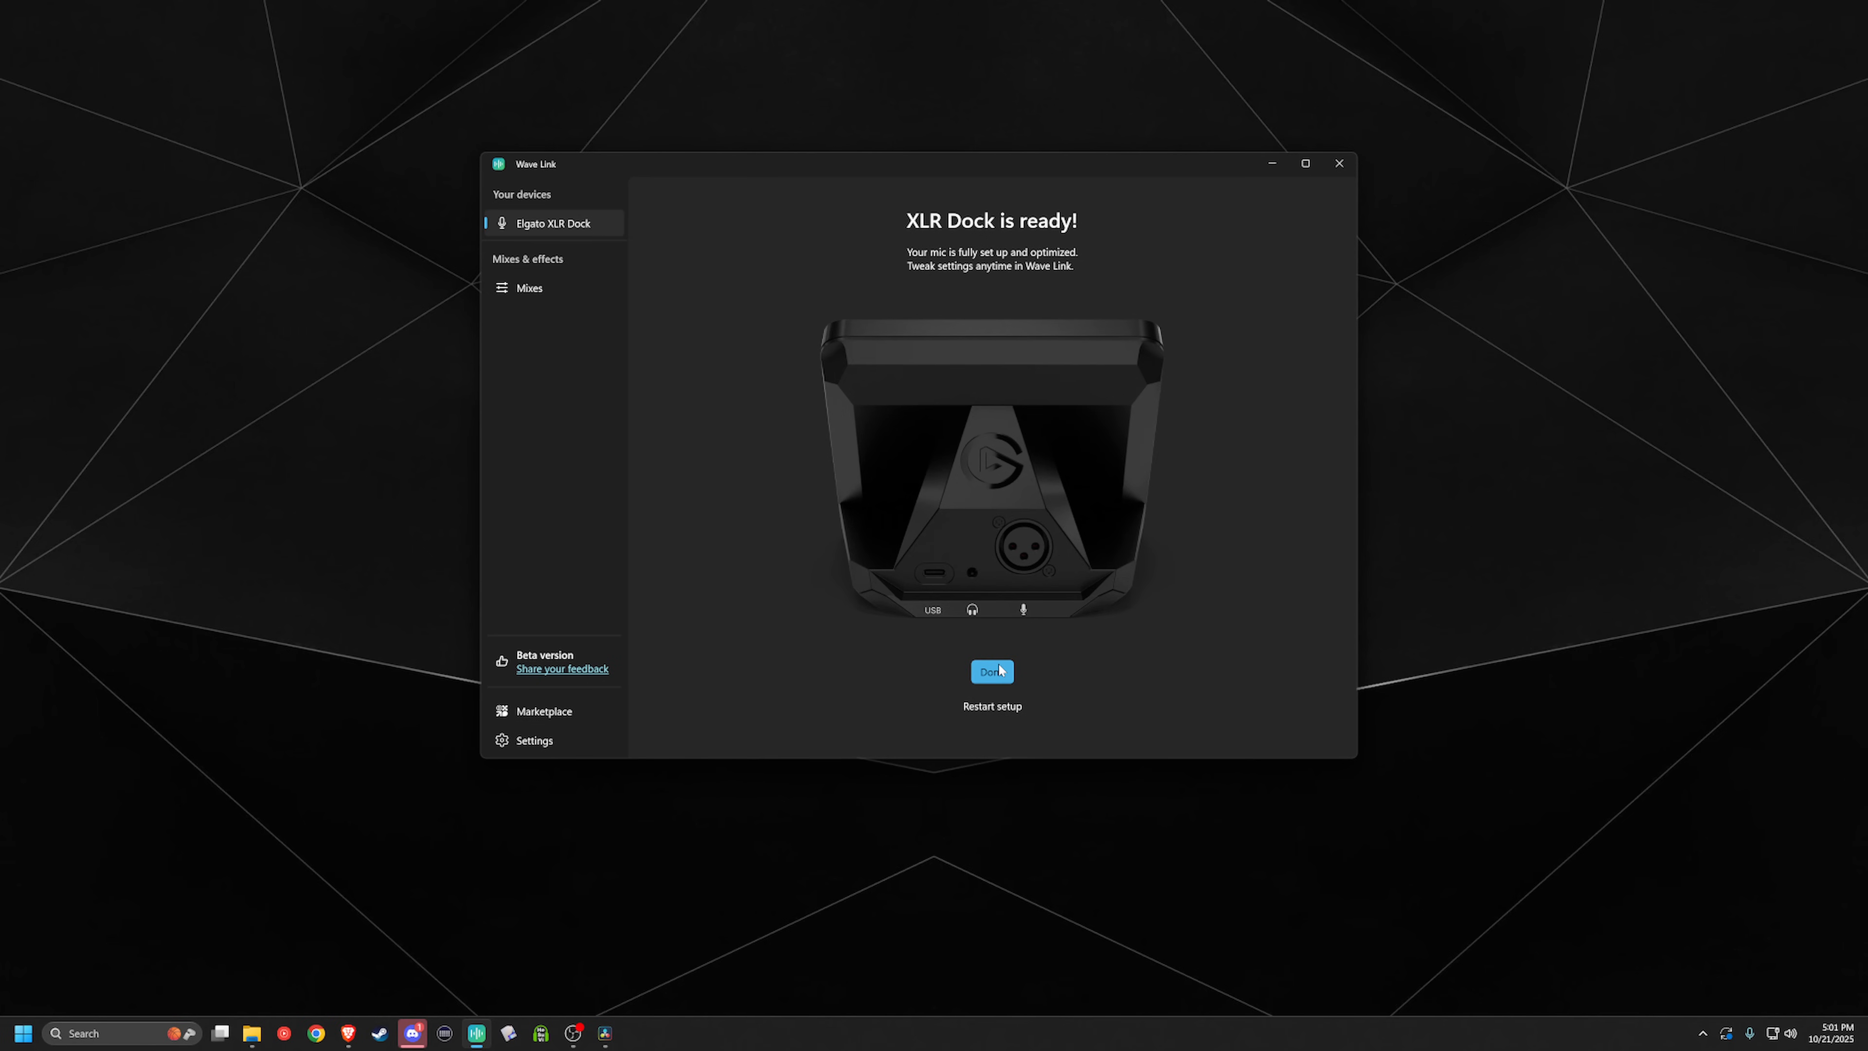
left_click(997, 670)
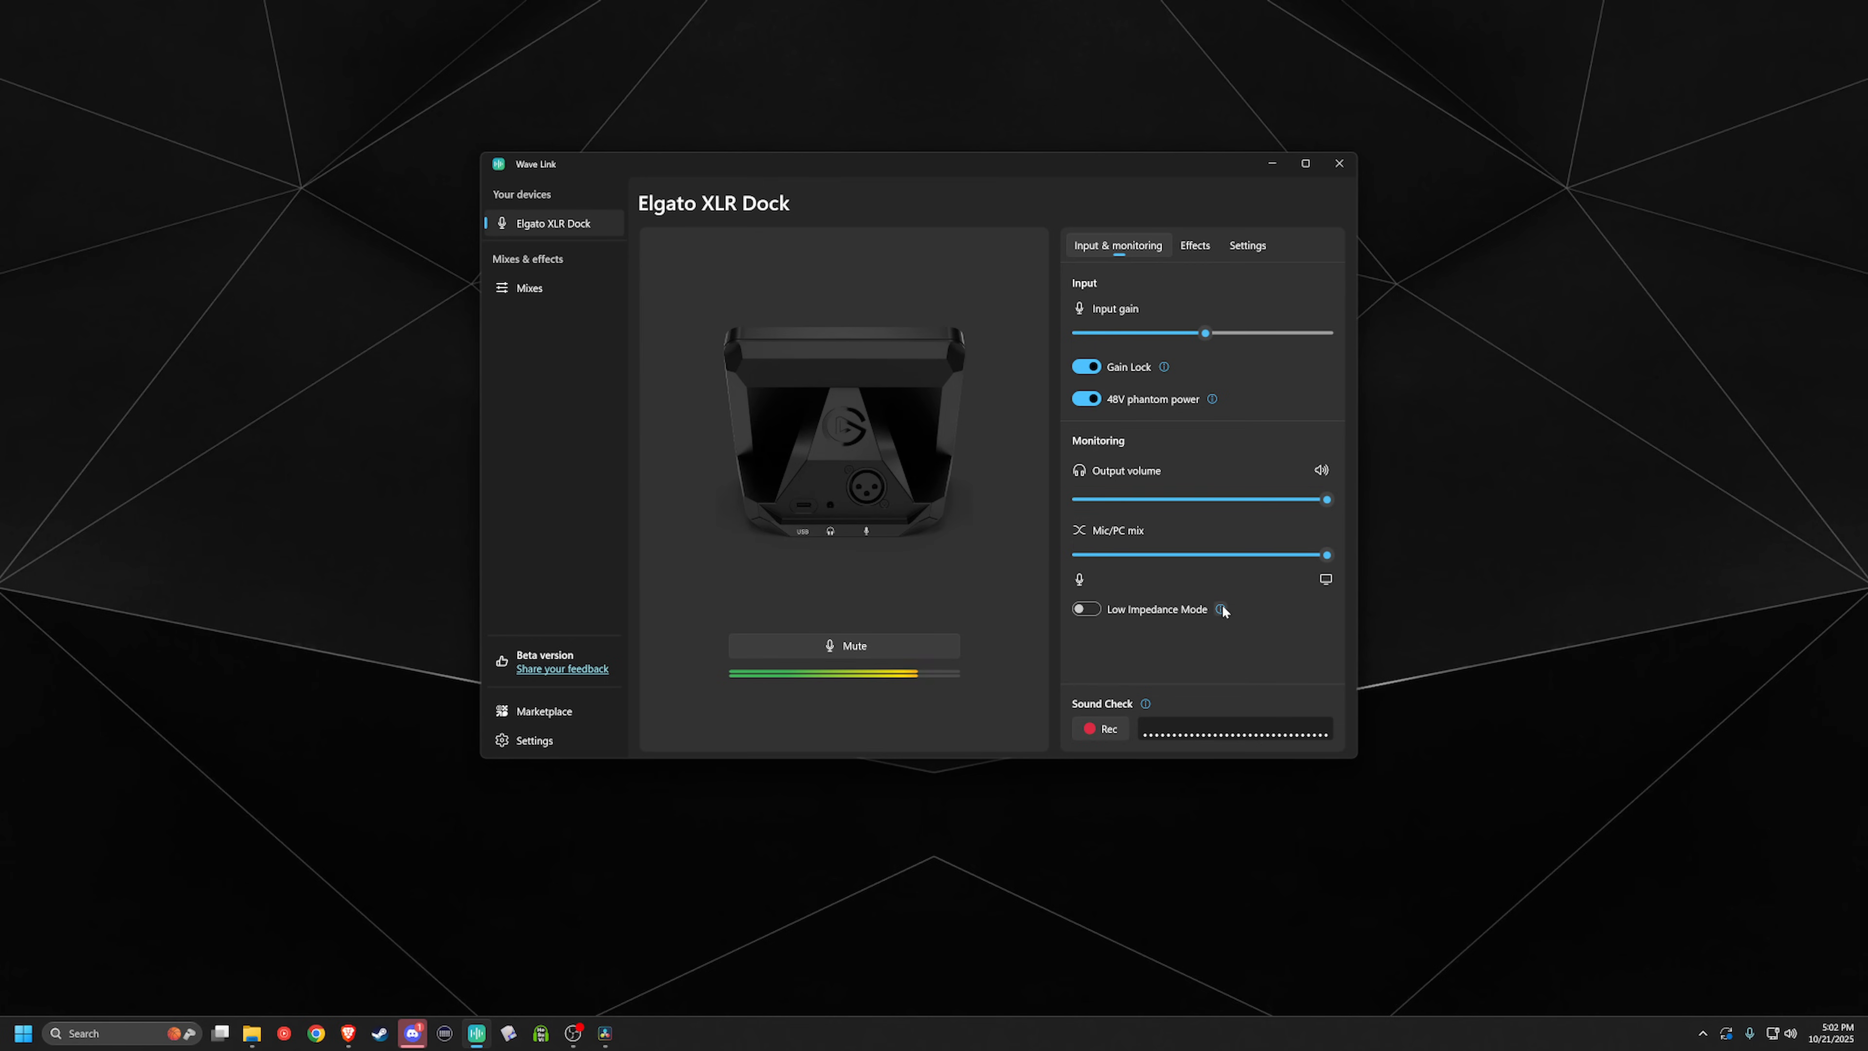
Step: Add the XLR Dock microphone to the Personal Mix so that audio effects can be applied to it
mouse_move(1221, 607)
left_click(1206, 247)
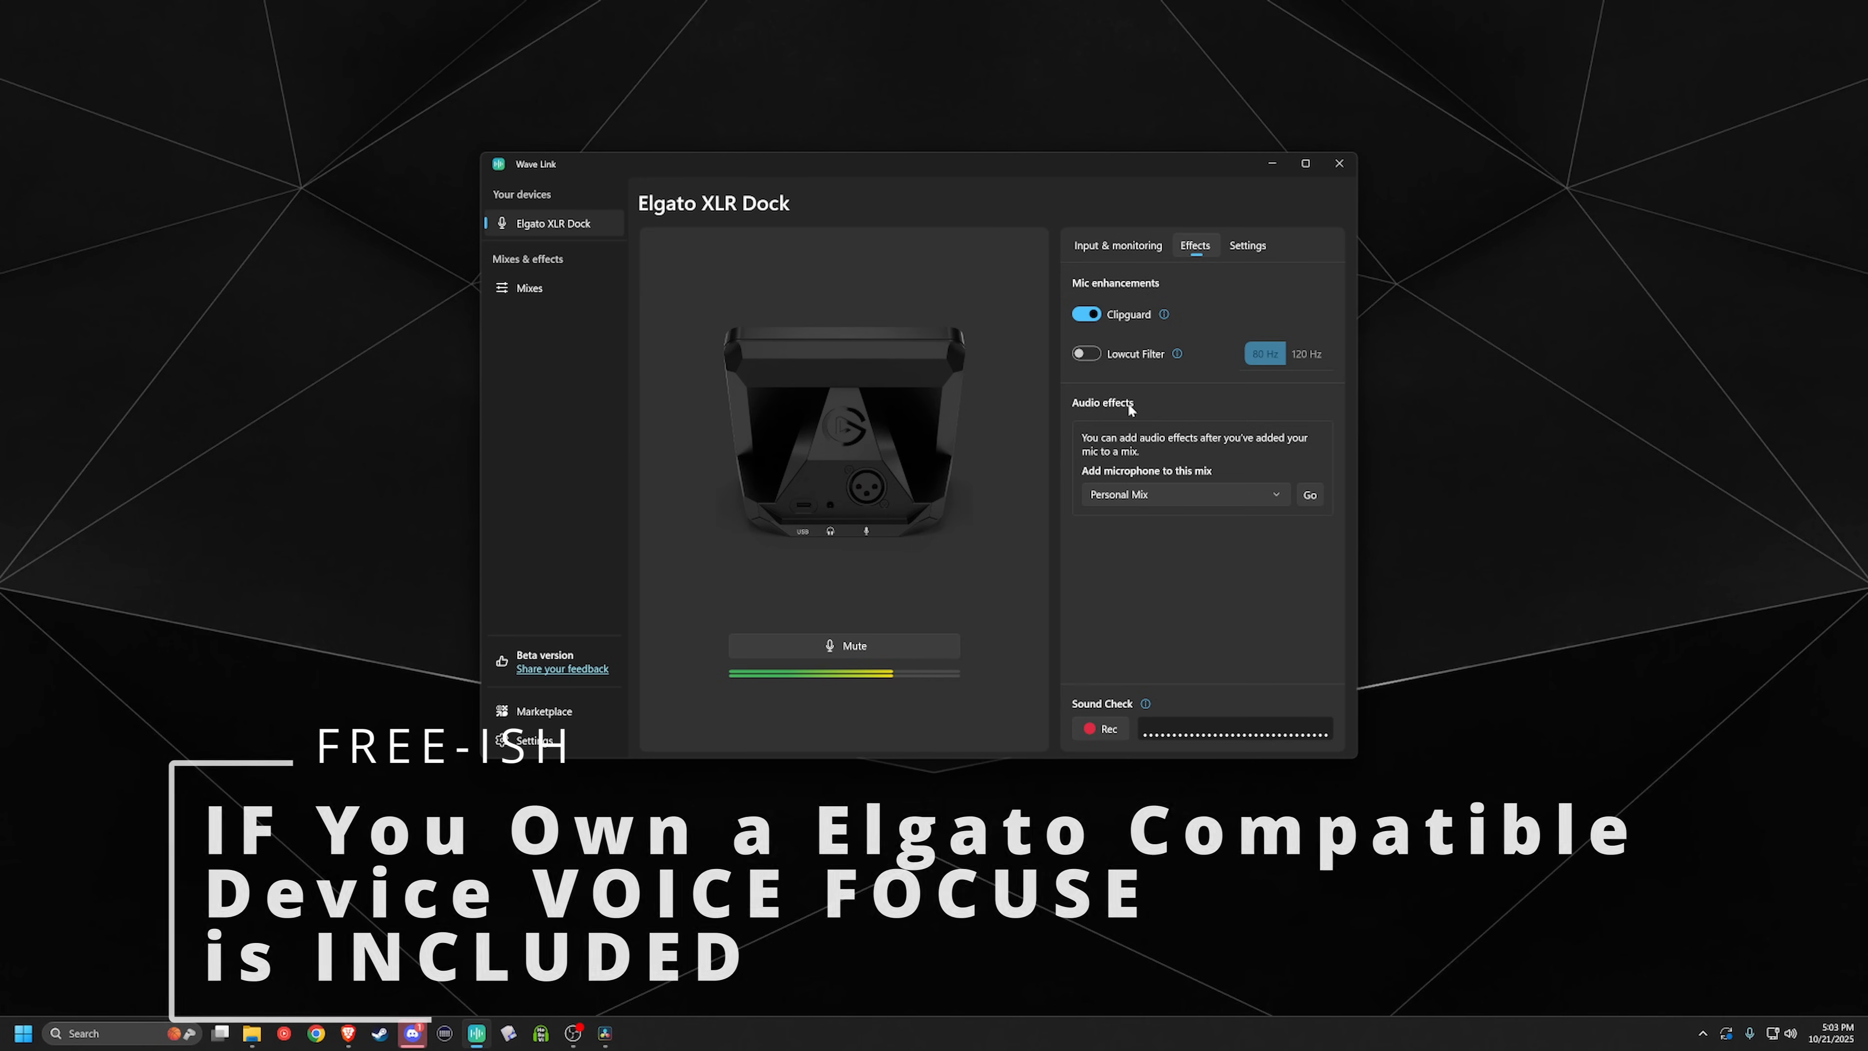
left_click(1253, 504)
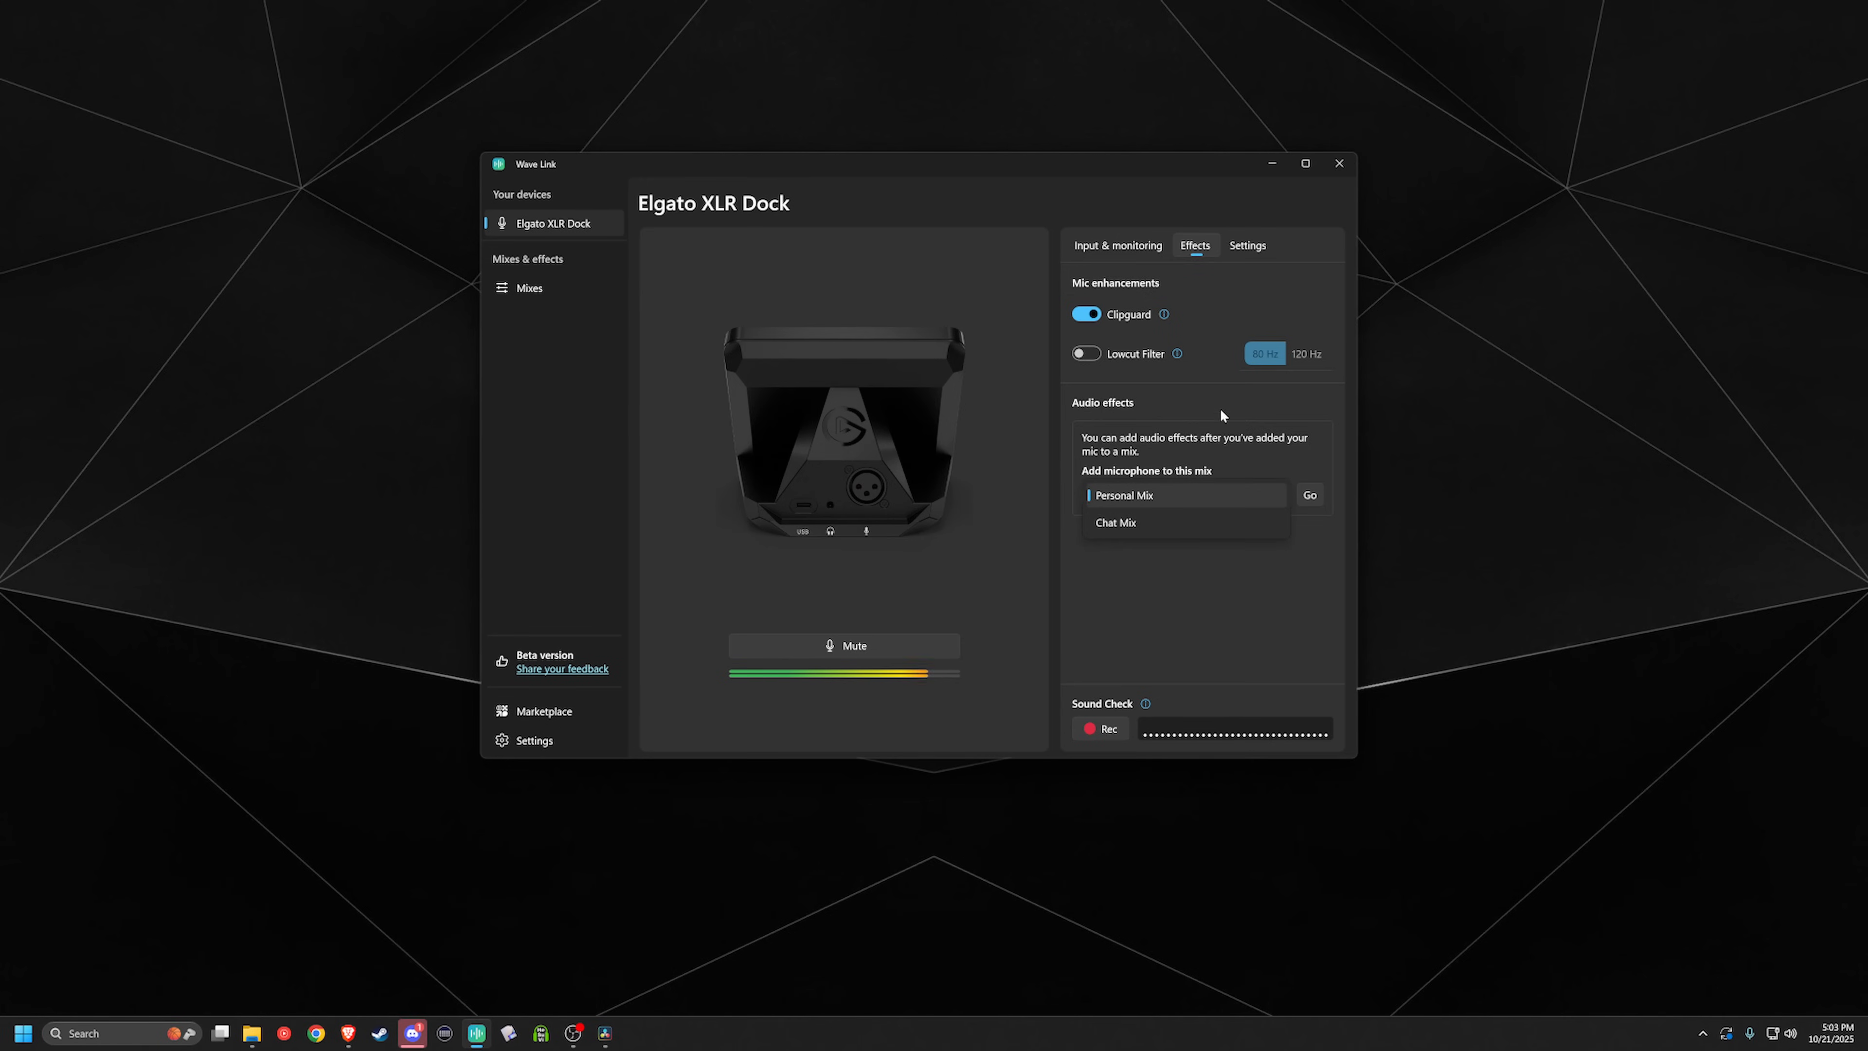
left_click(1204, 436)
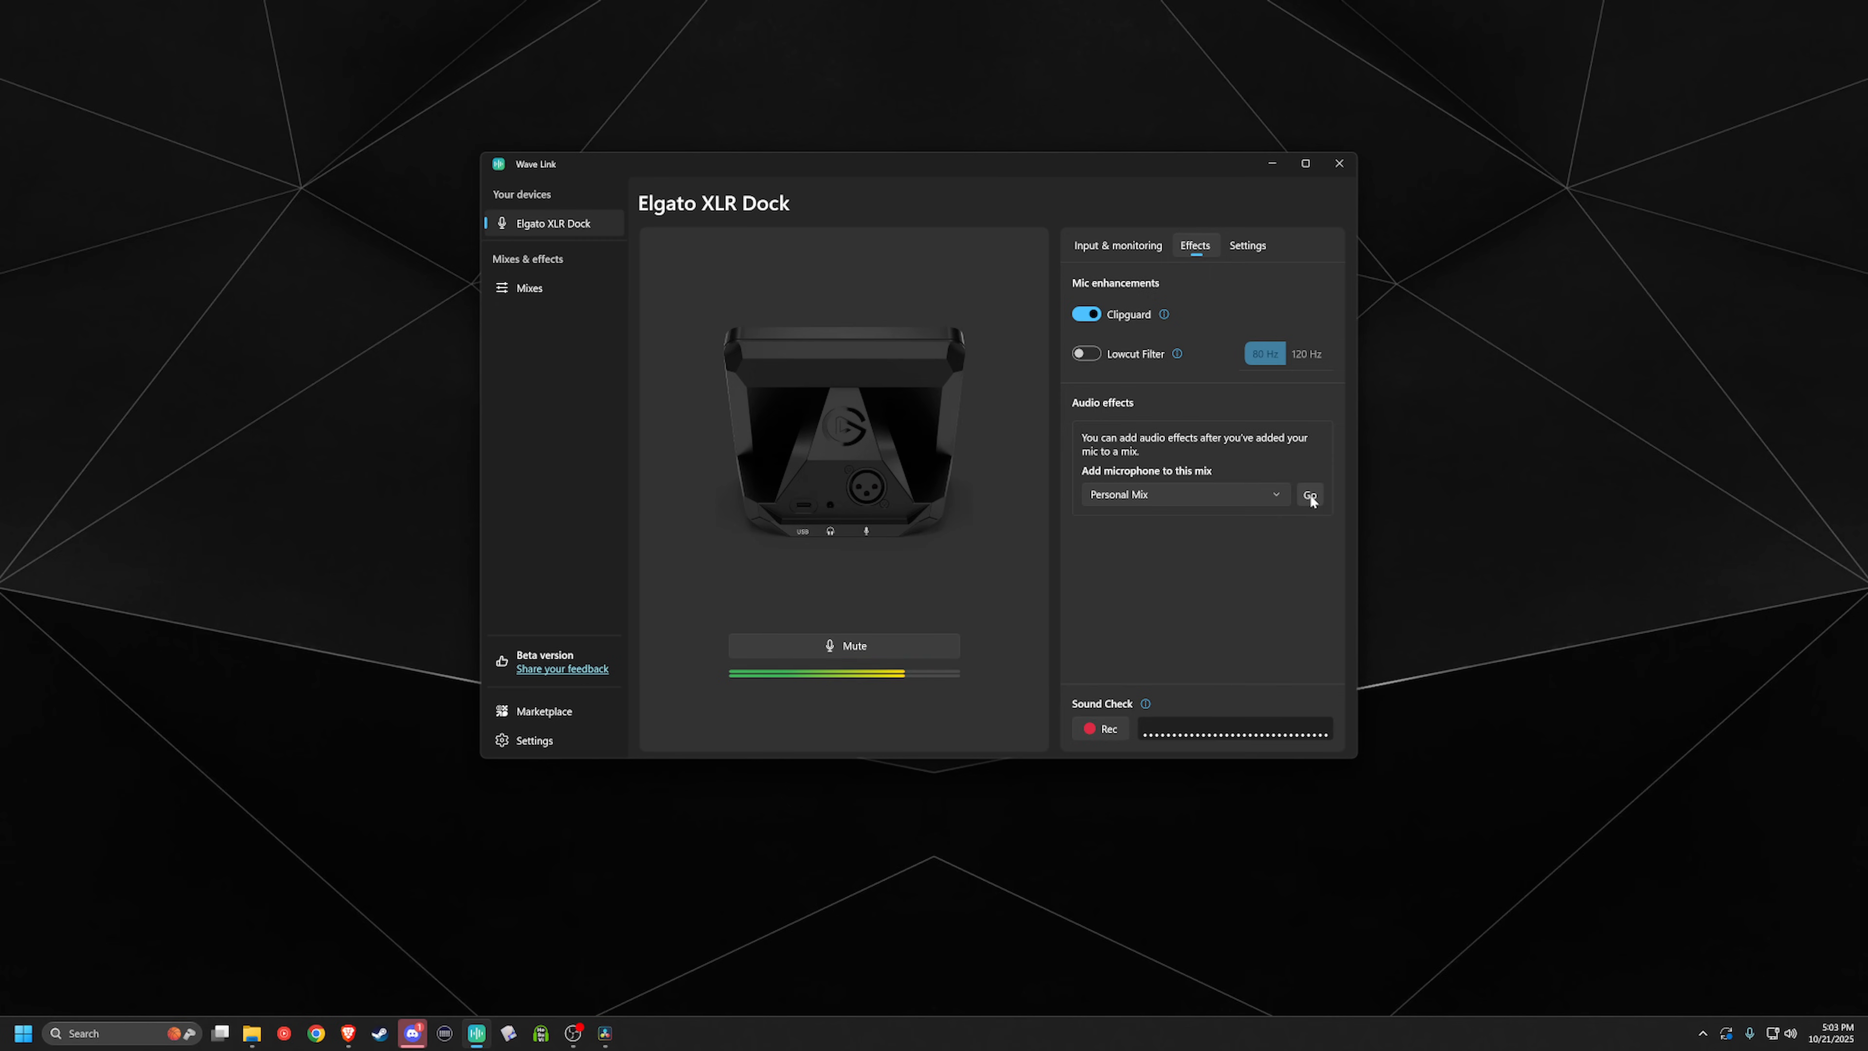
left_click(1310, 496)
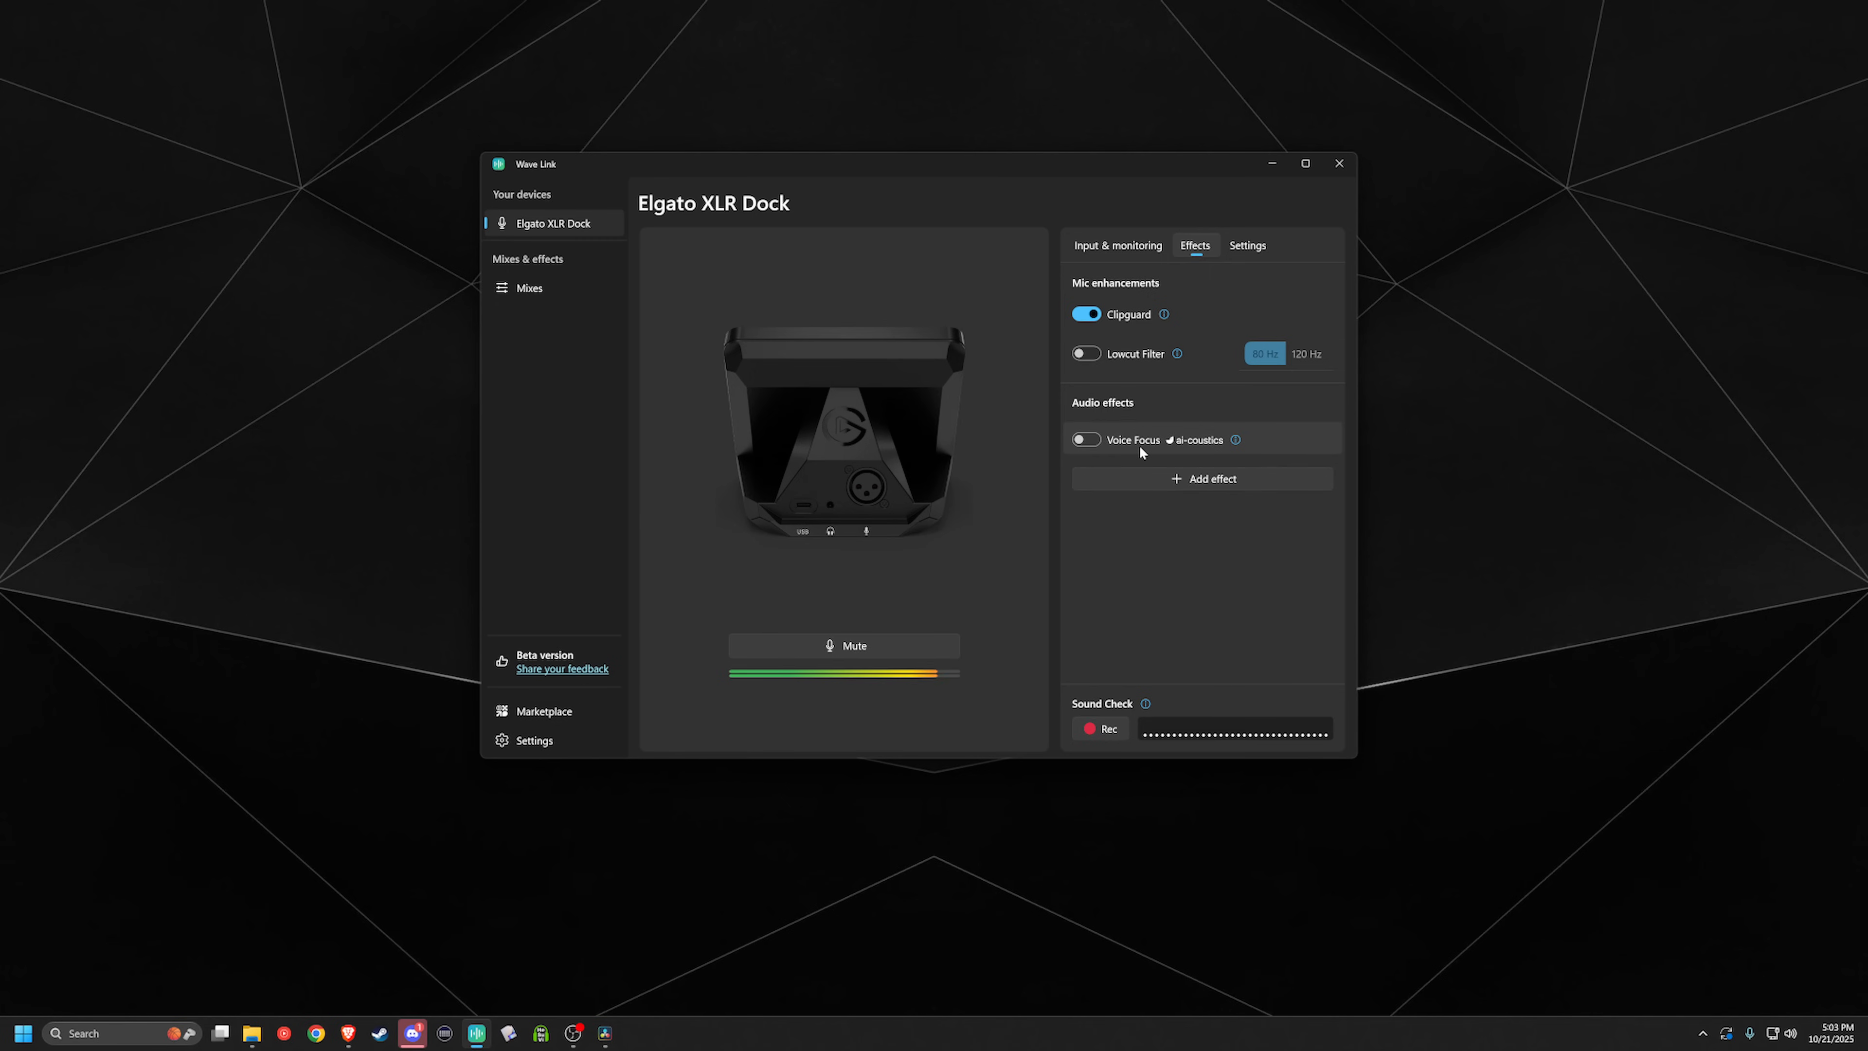
Step: Try the Voice Focus effect on the microphone at different strengths and switch it off again
left_click(1094, 445)
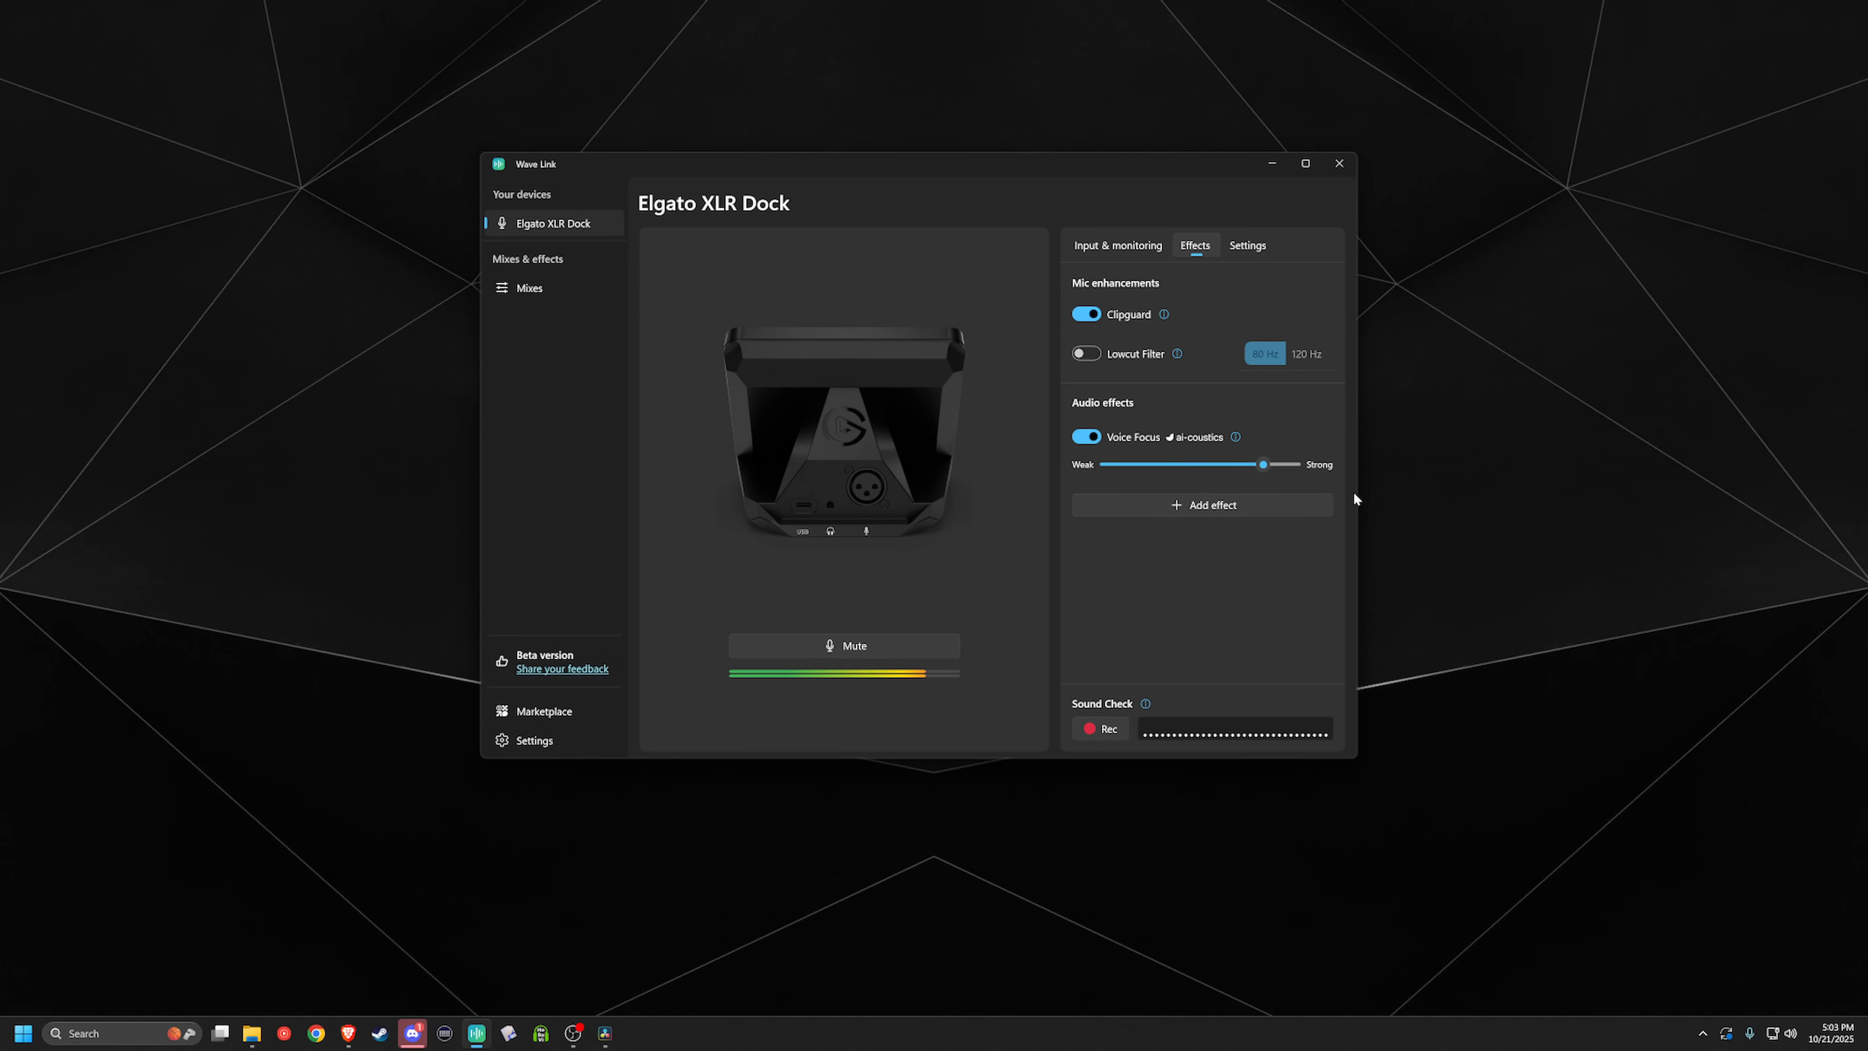
left_click_drag(1262, 464, 1200, 478)
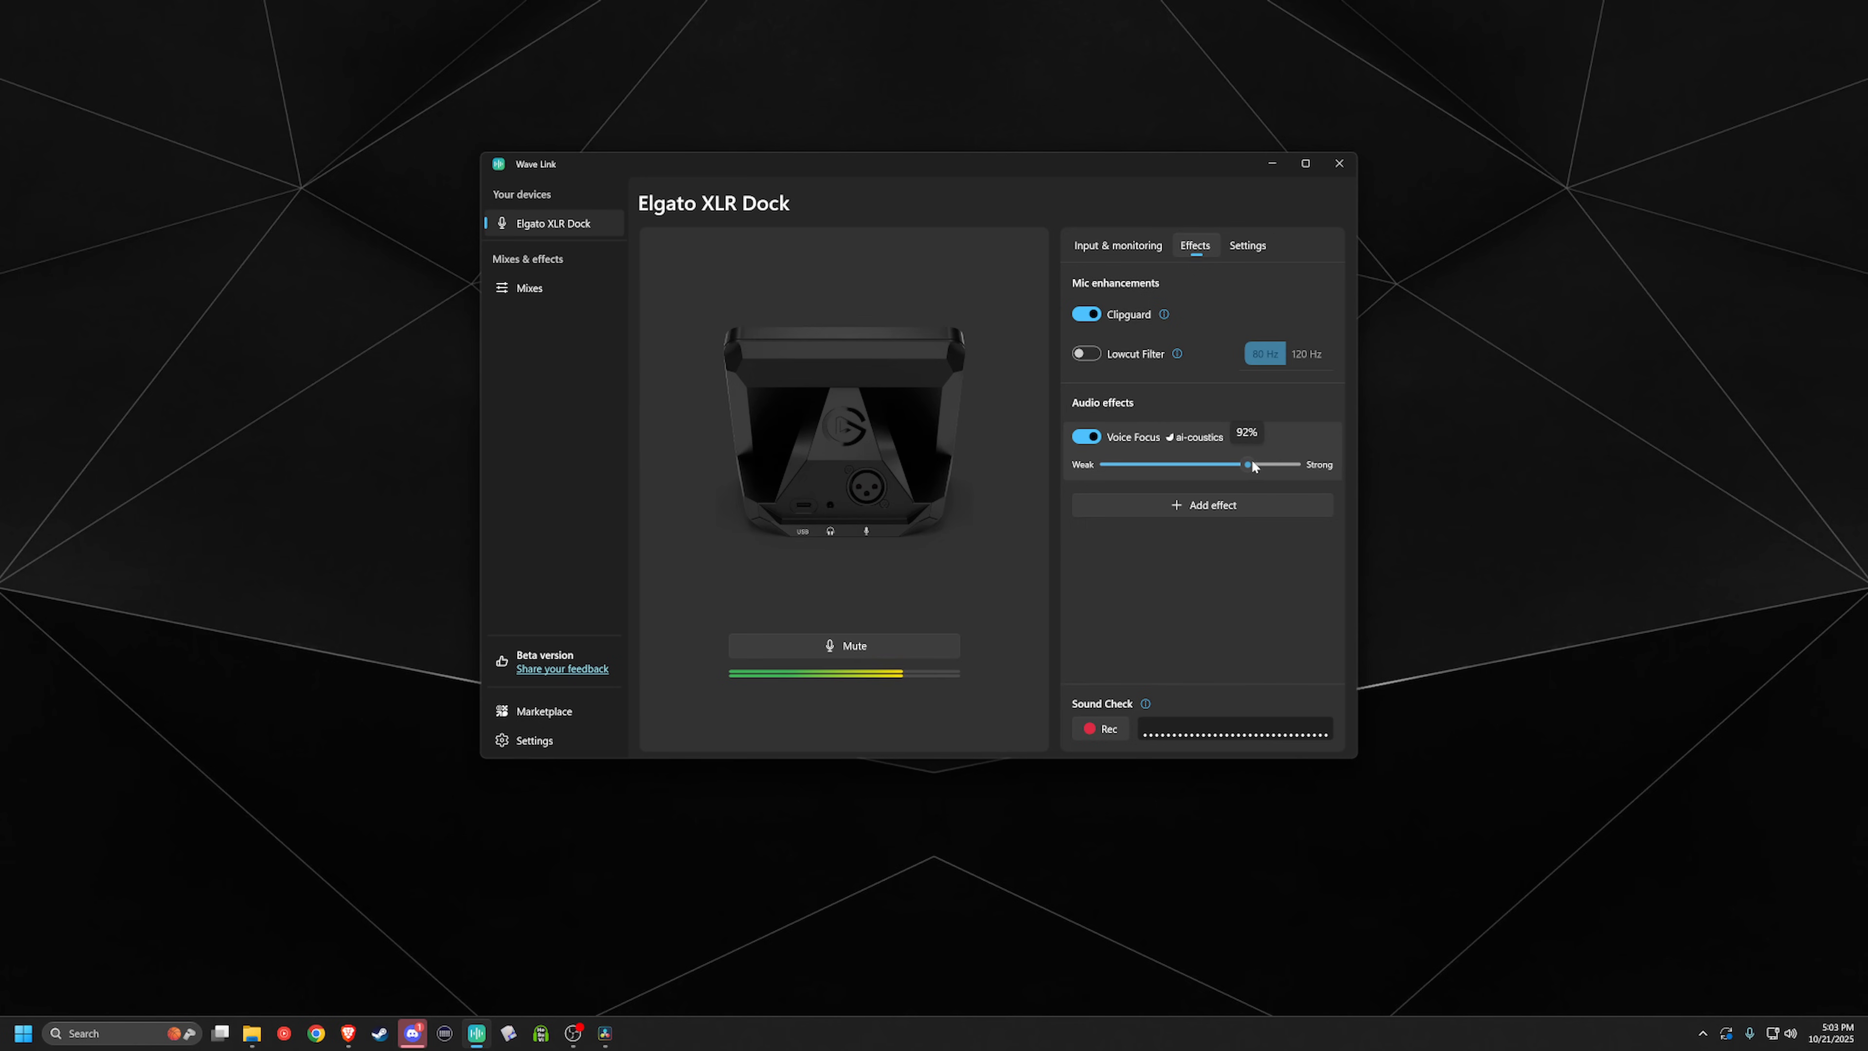
left_click_drag(1252, 461, 1266, 465)
left_click(1102, 436)
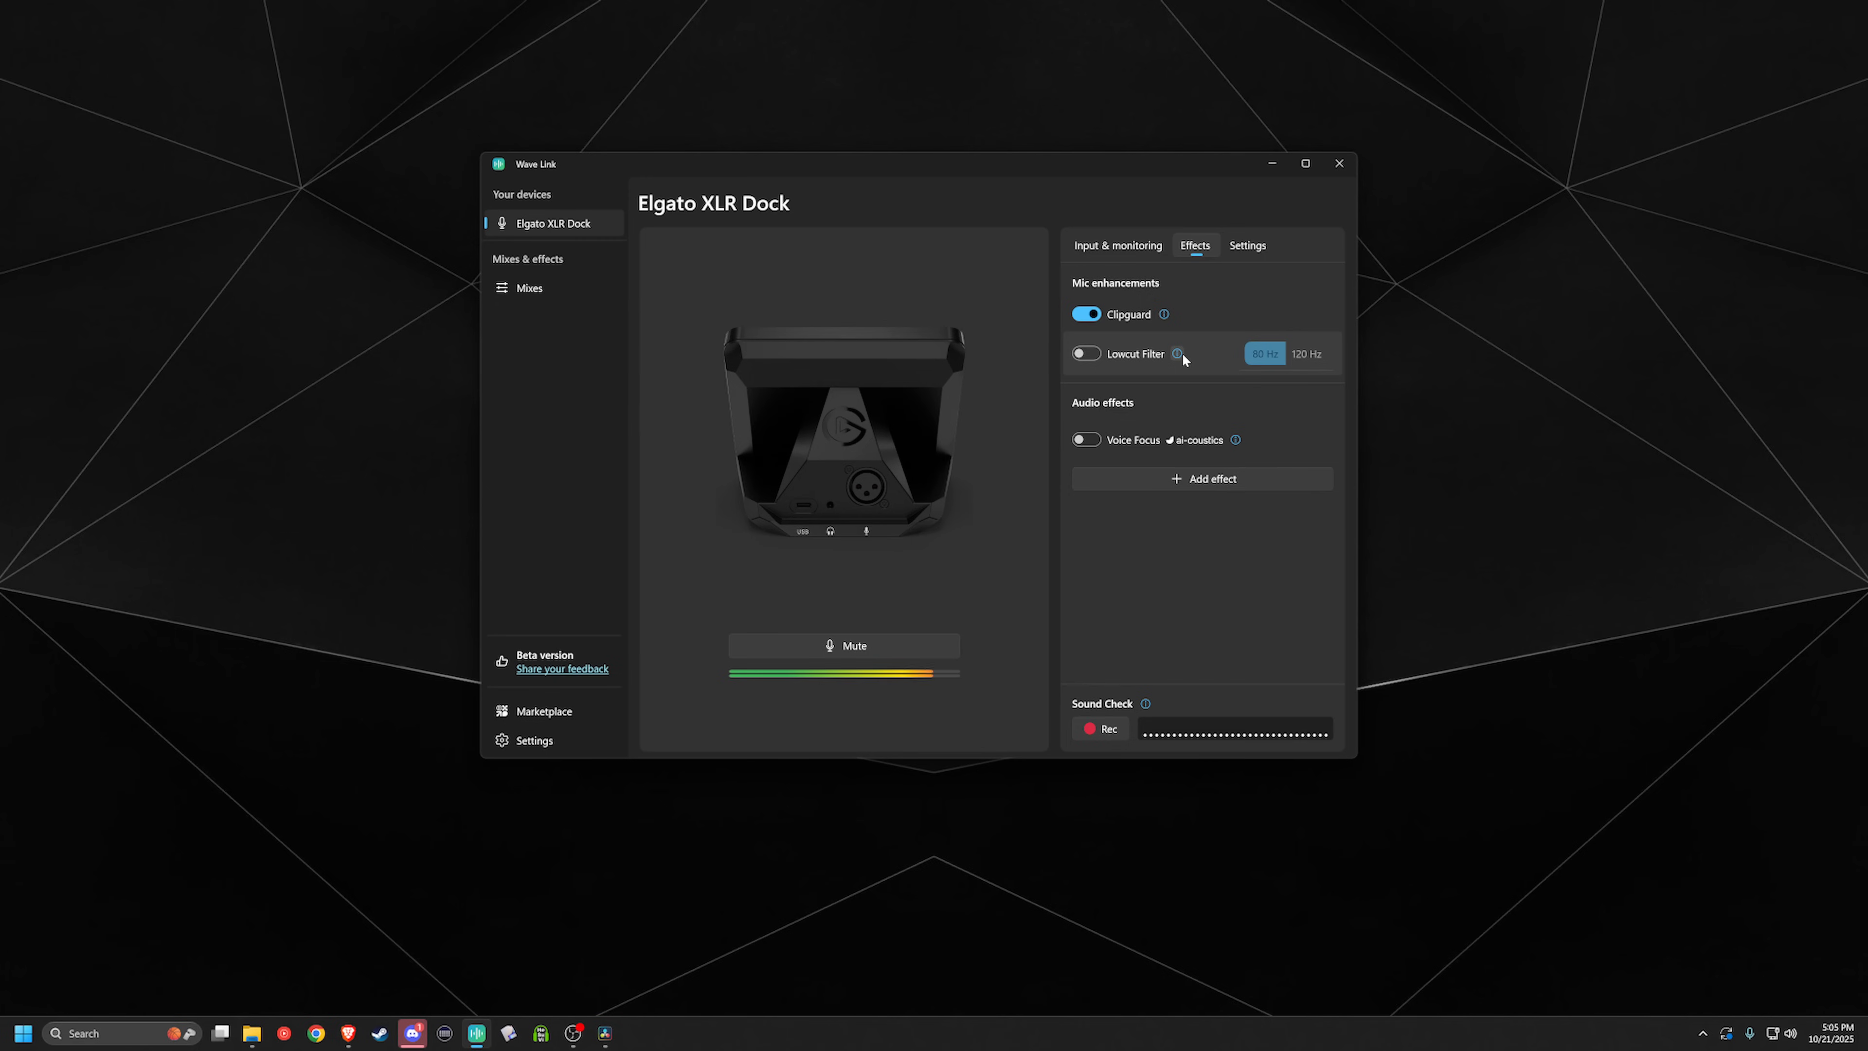
Step: Mute the Elgato XLR Dock in the Personal Mix and keep iFi (by AMR) HD+ USB Audio as the monitoring device
left_click(1247, 245)
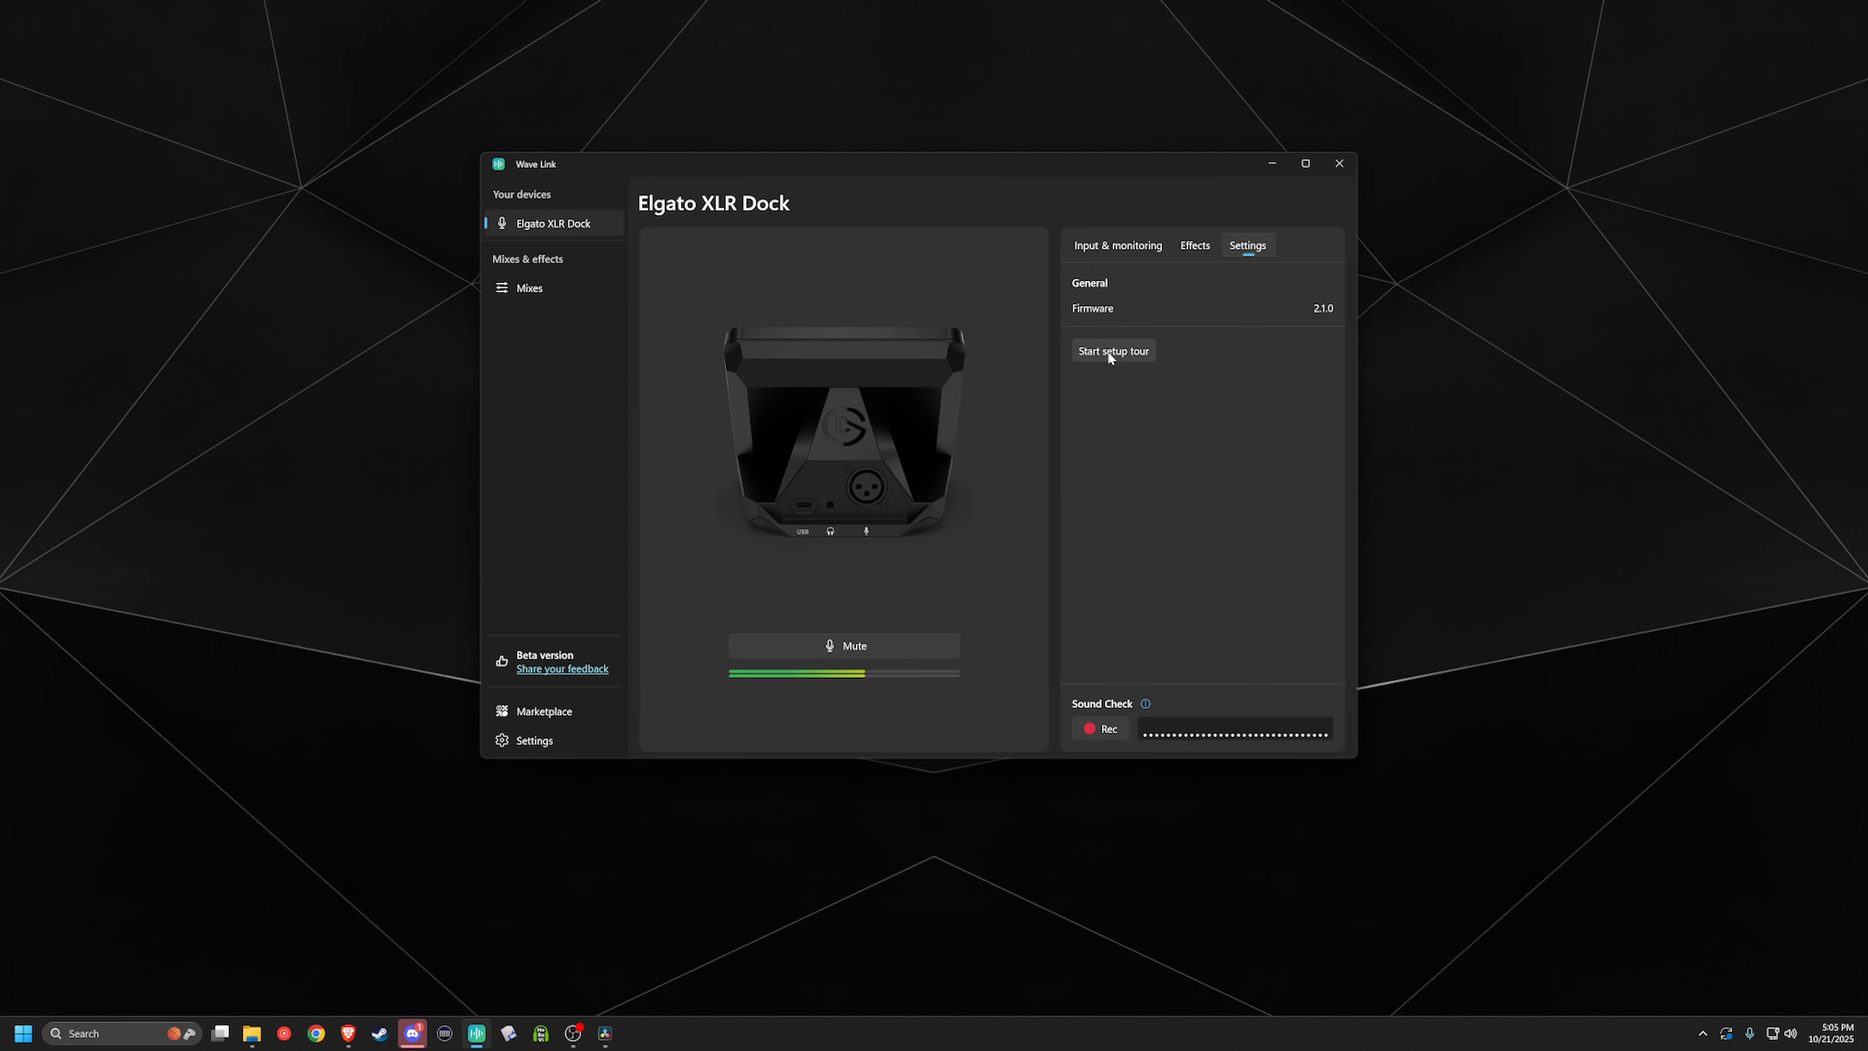
left_click(533, 288)
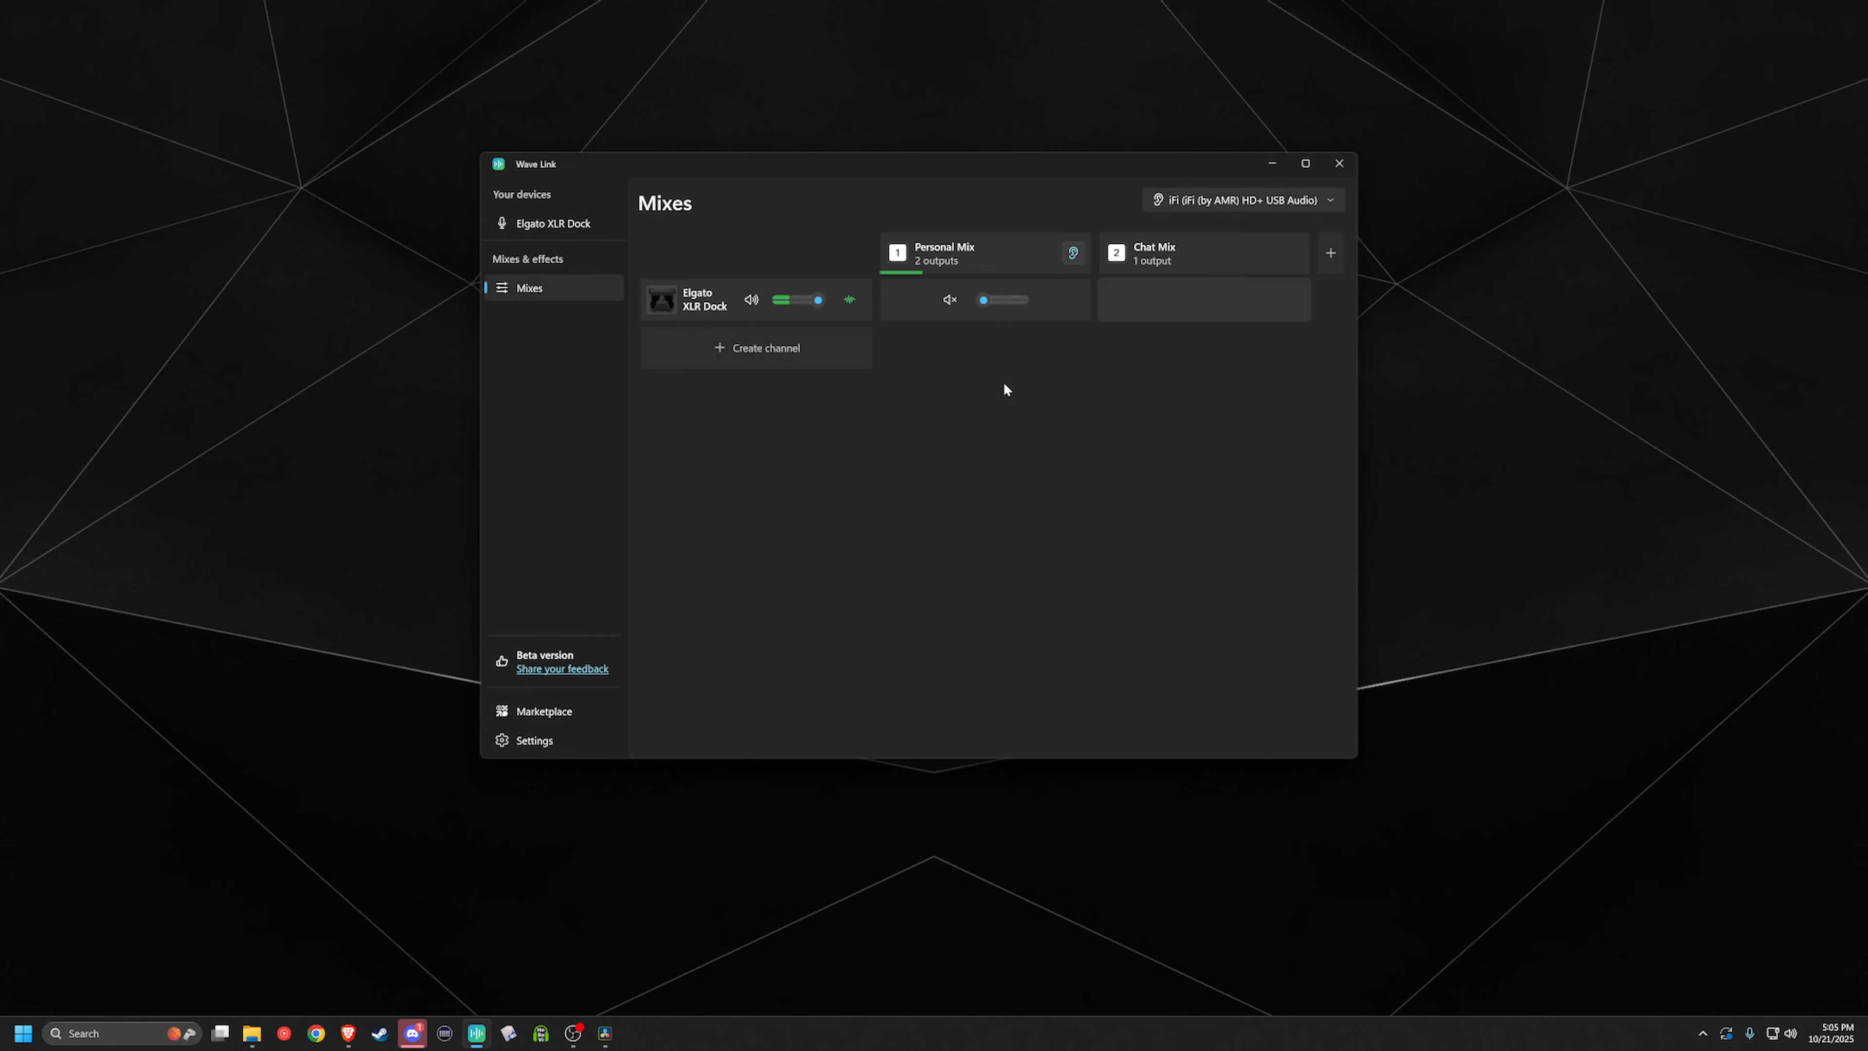
left_click(950, 301)
left_click(1233, 202)
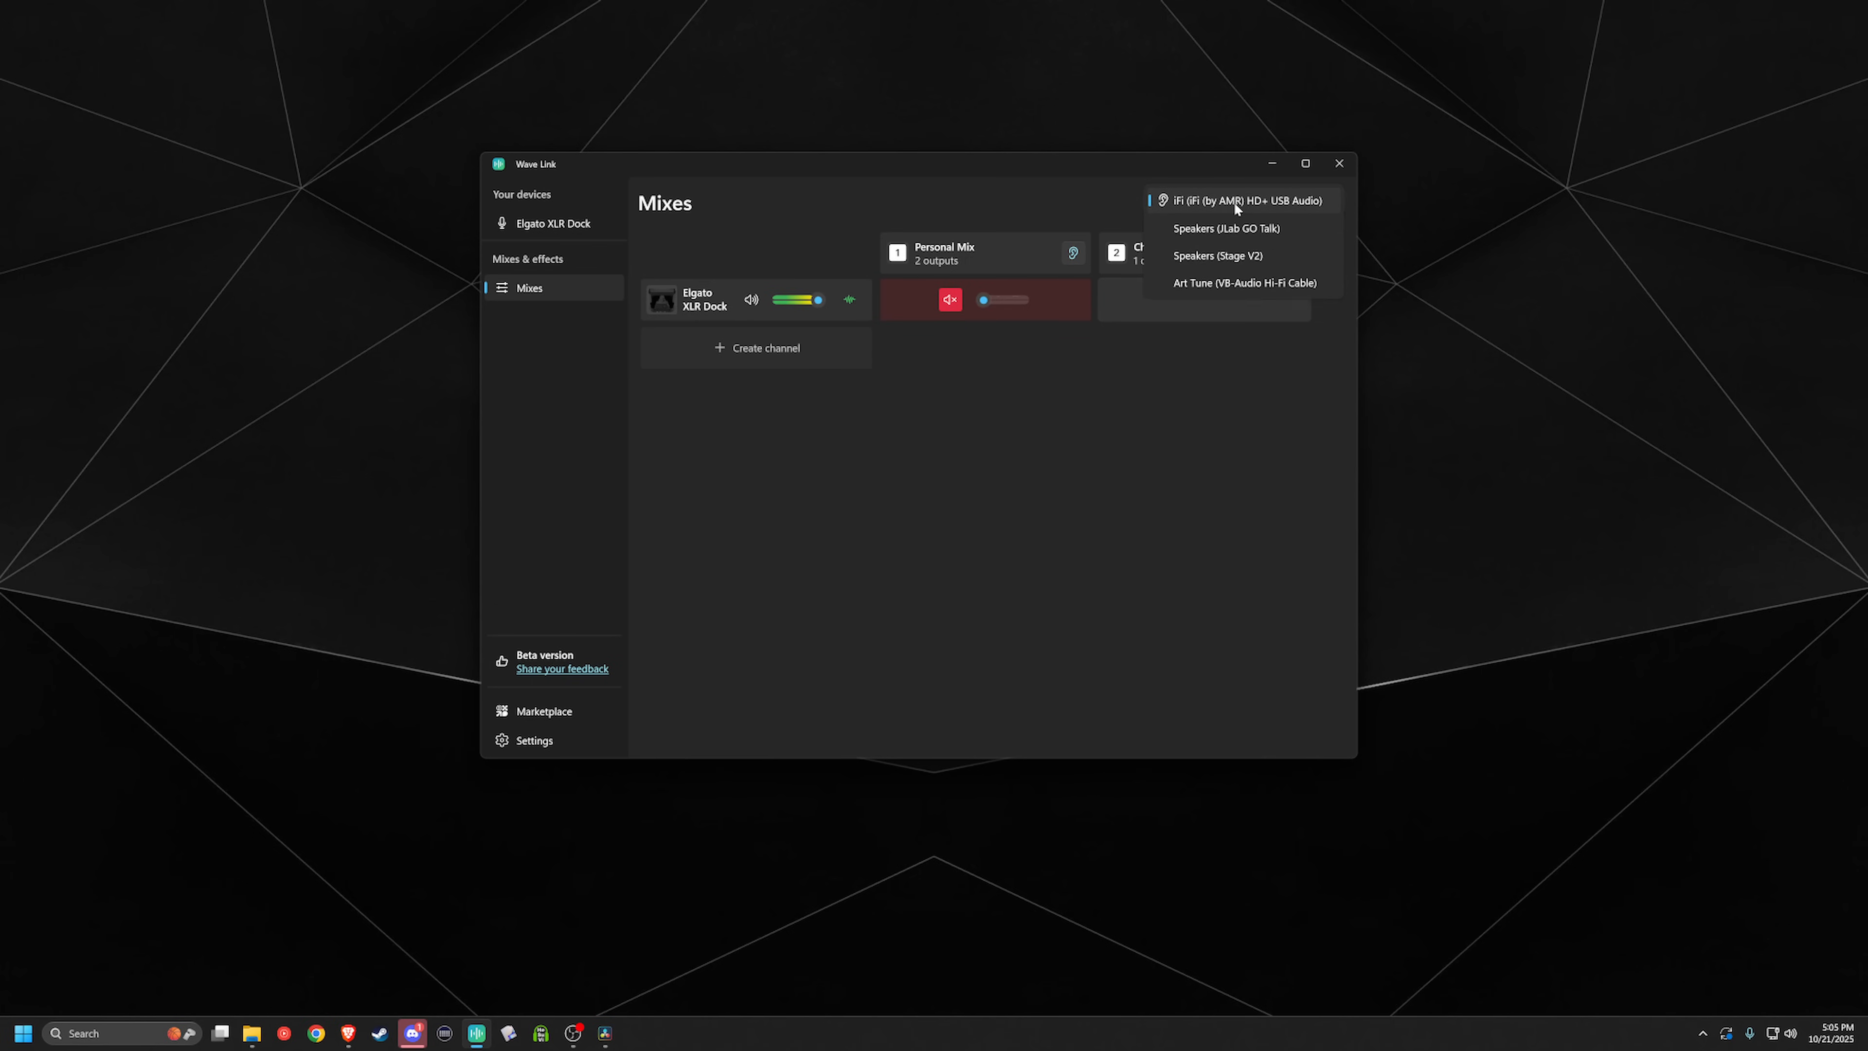
left_click(1268, 197)
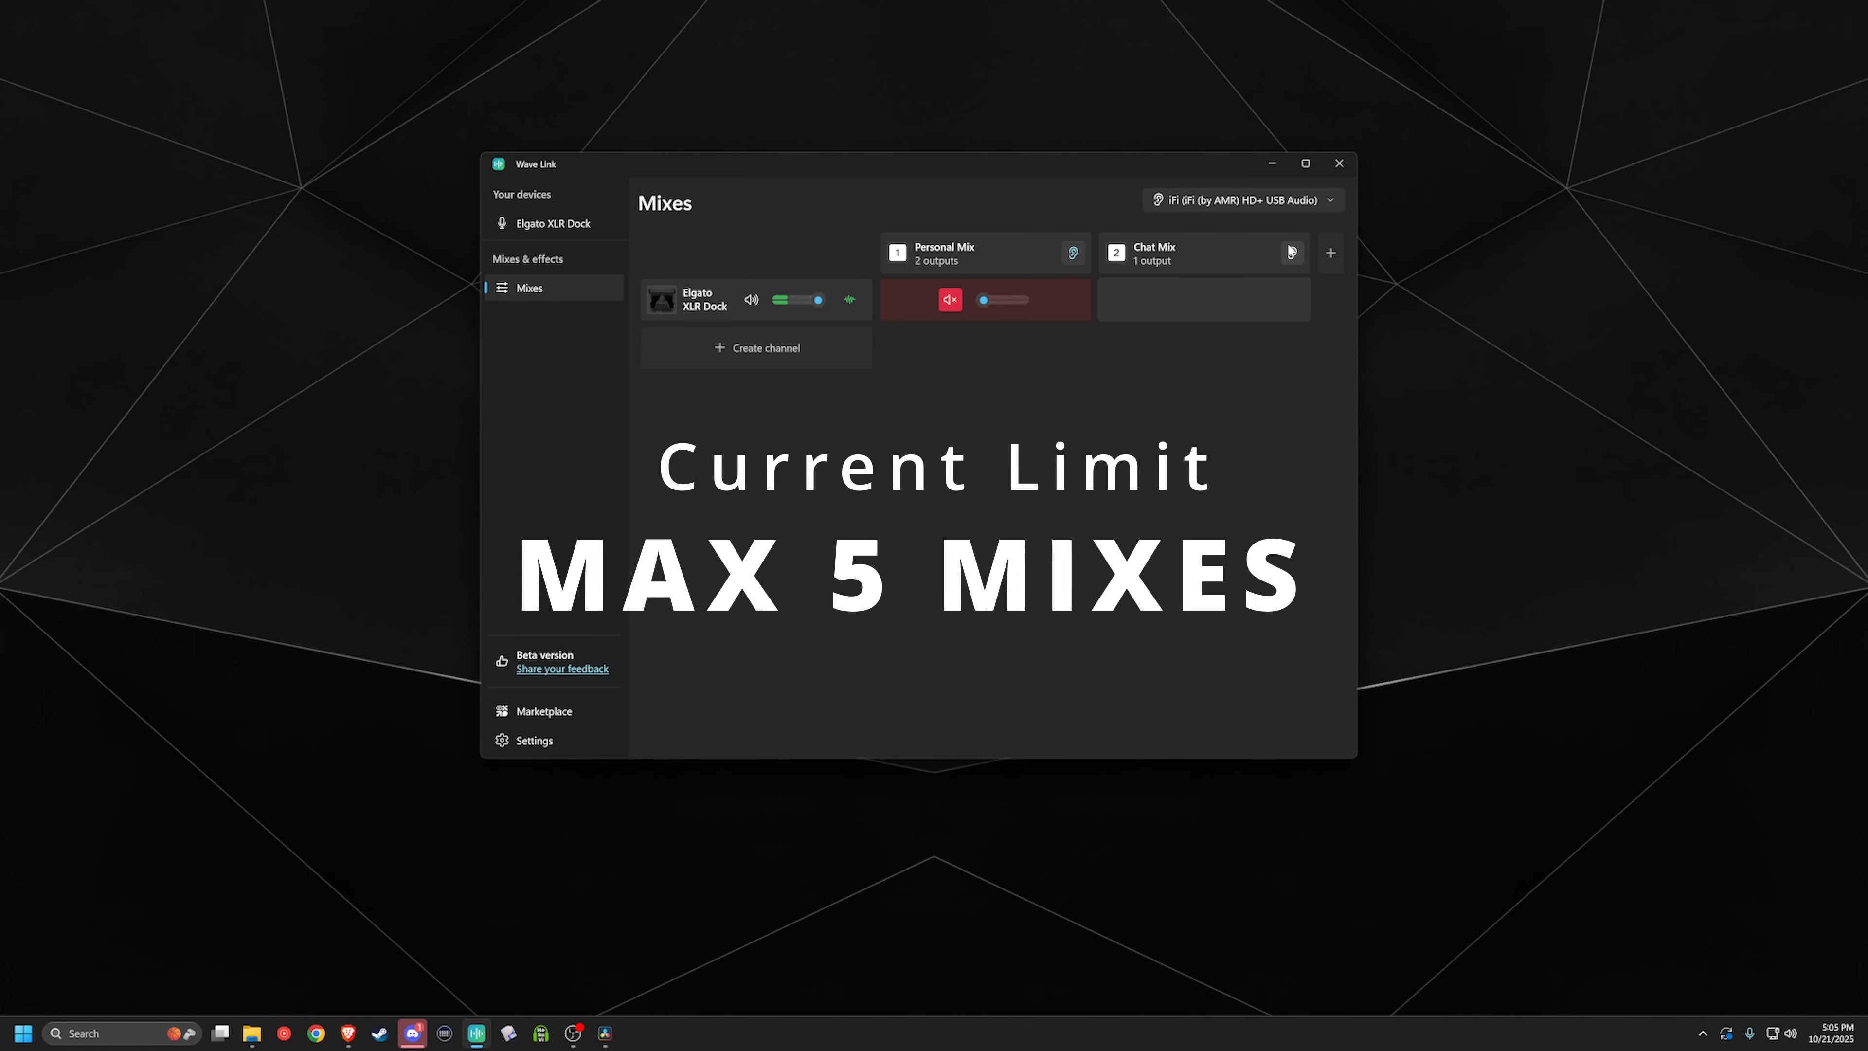
Step: Add three more mixes: Stream Mix, Record Mix and Aux Mix
left_click(1321, 262)
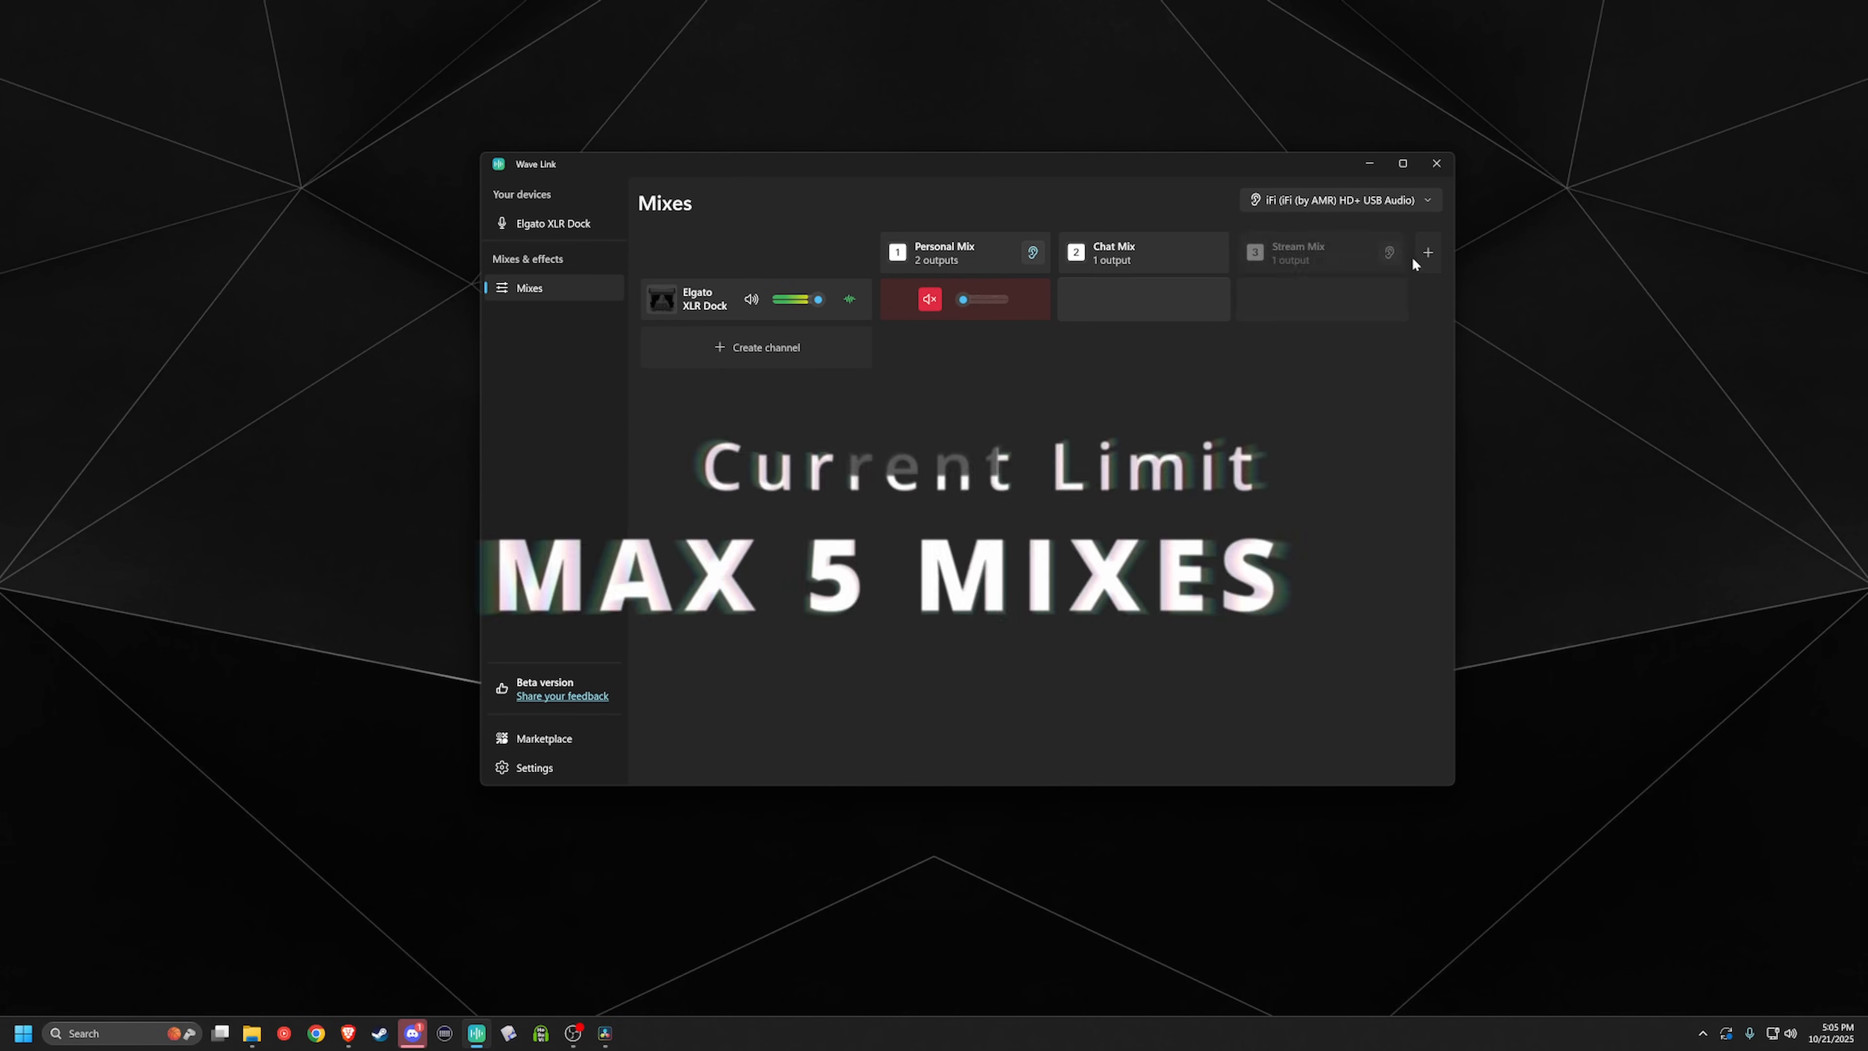
left_click(1427, 253)
left_click(1578, 254)
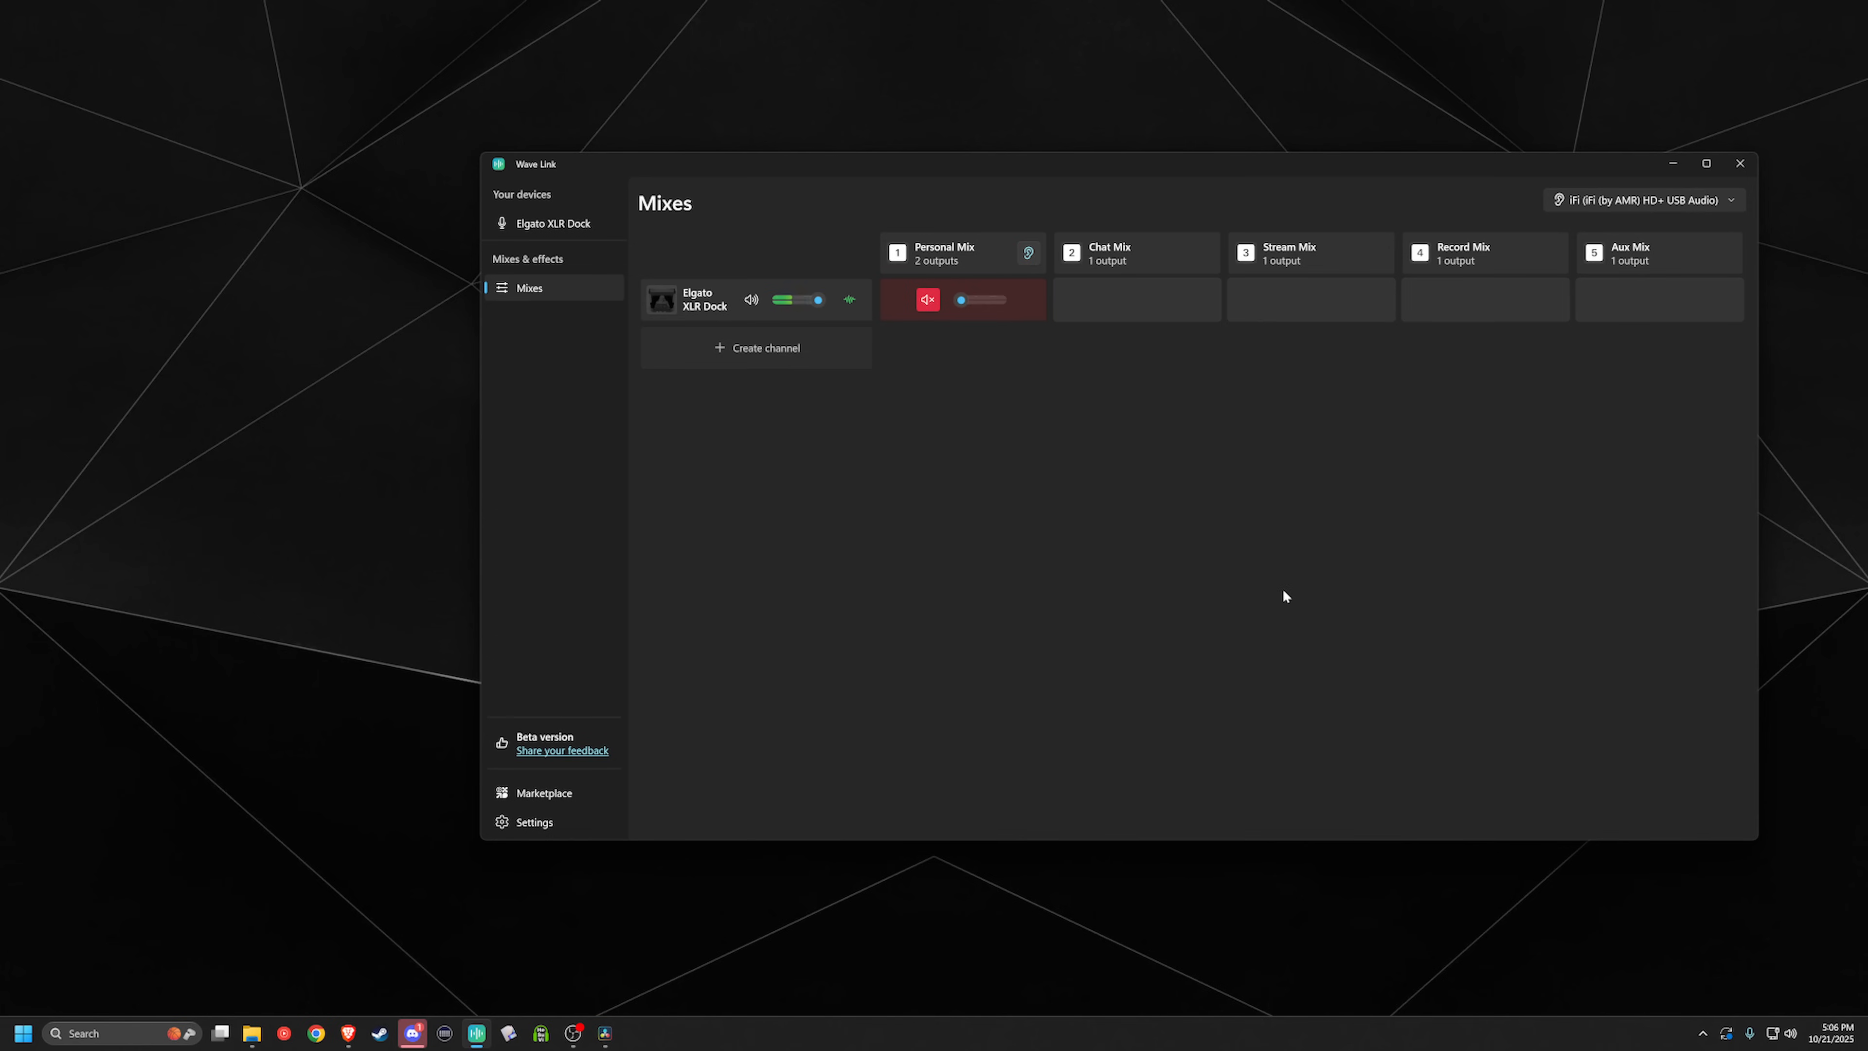
Step: Rename the Personal Mix to "Heaphones" and remove and reassign its iFi (by AMR) HD+ USB Audio output
left_click(898, 252)
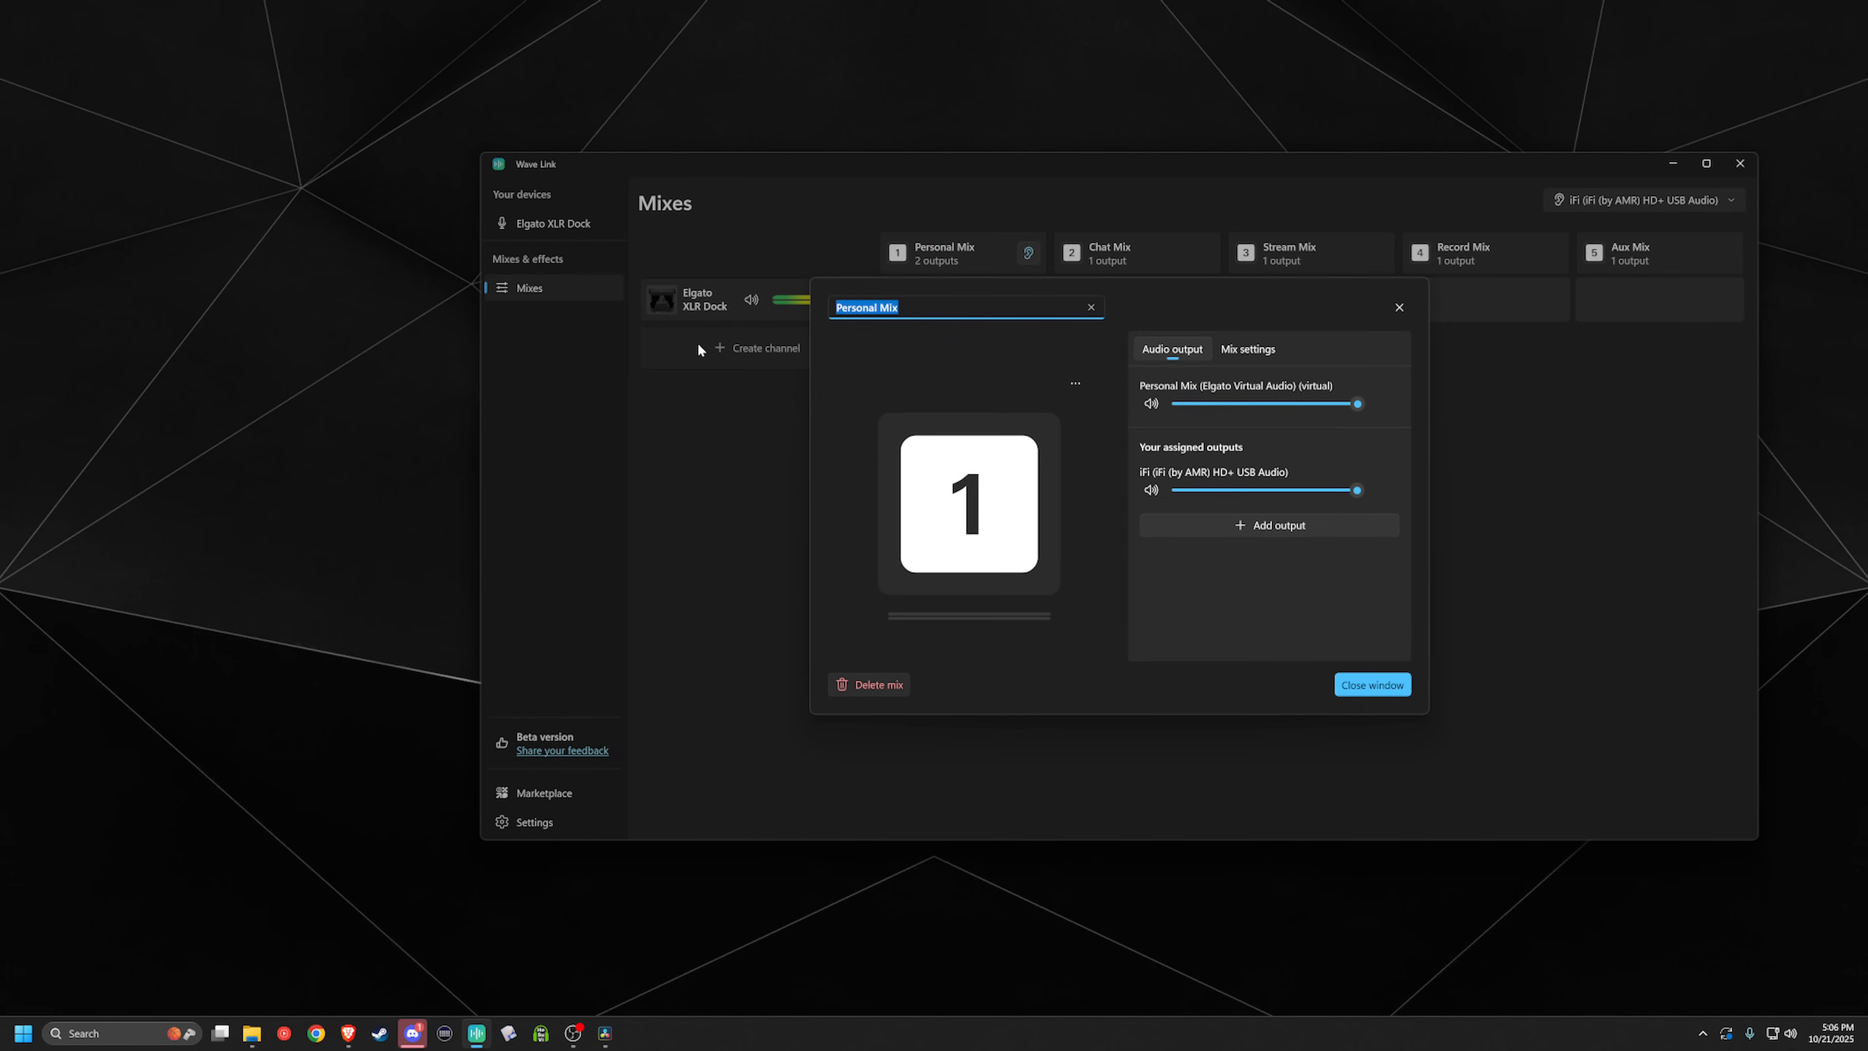
type("Heaph")
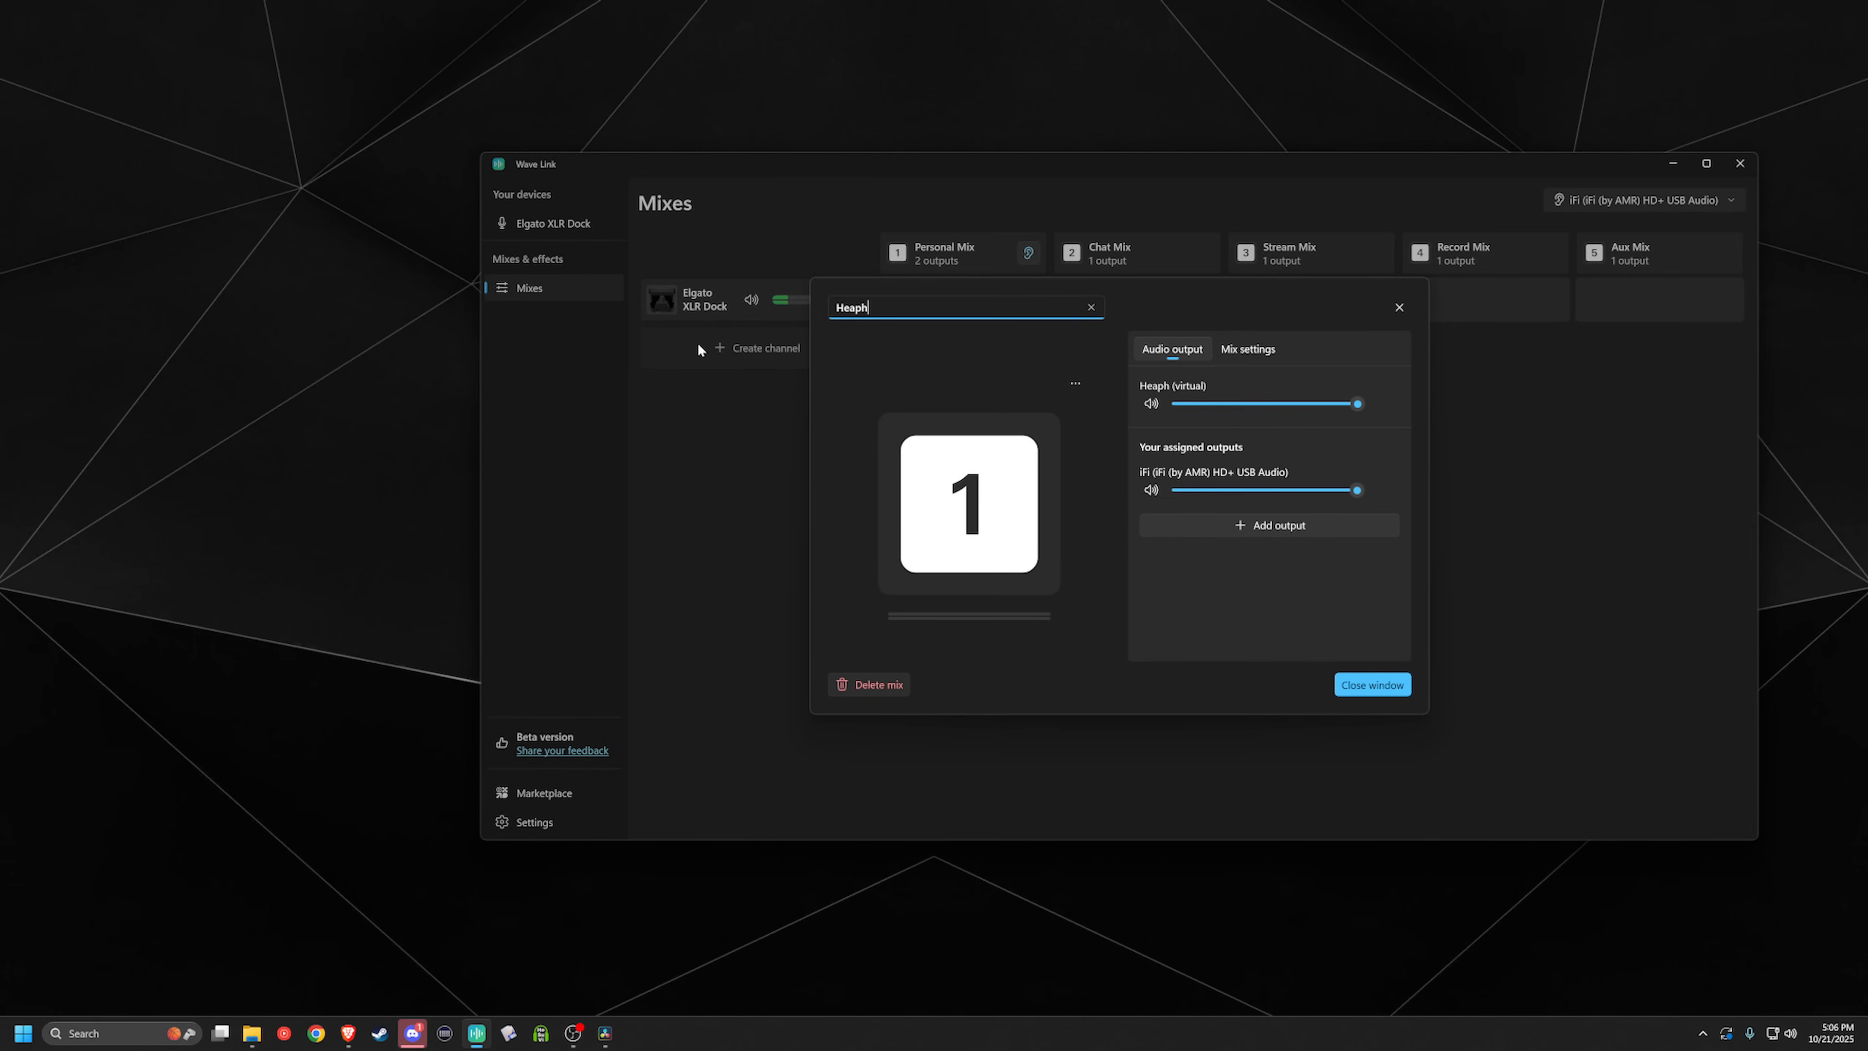
type("ones")
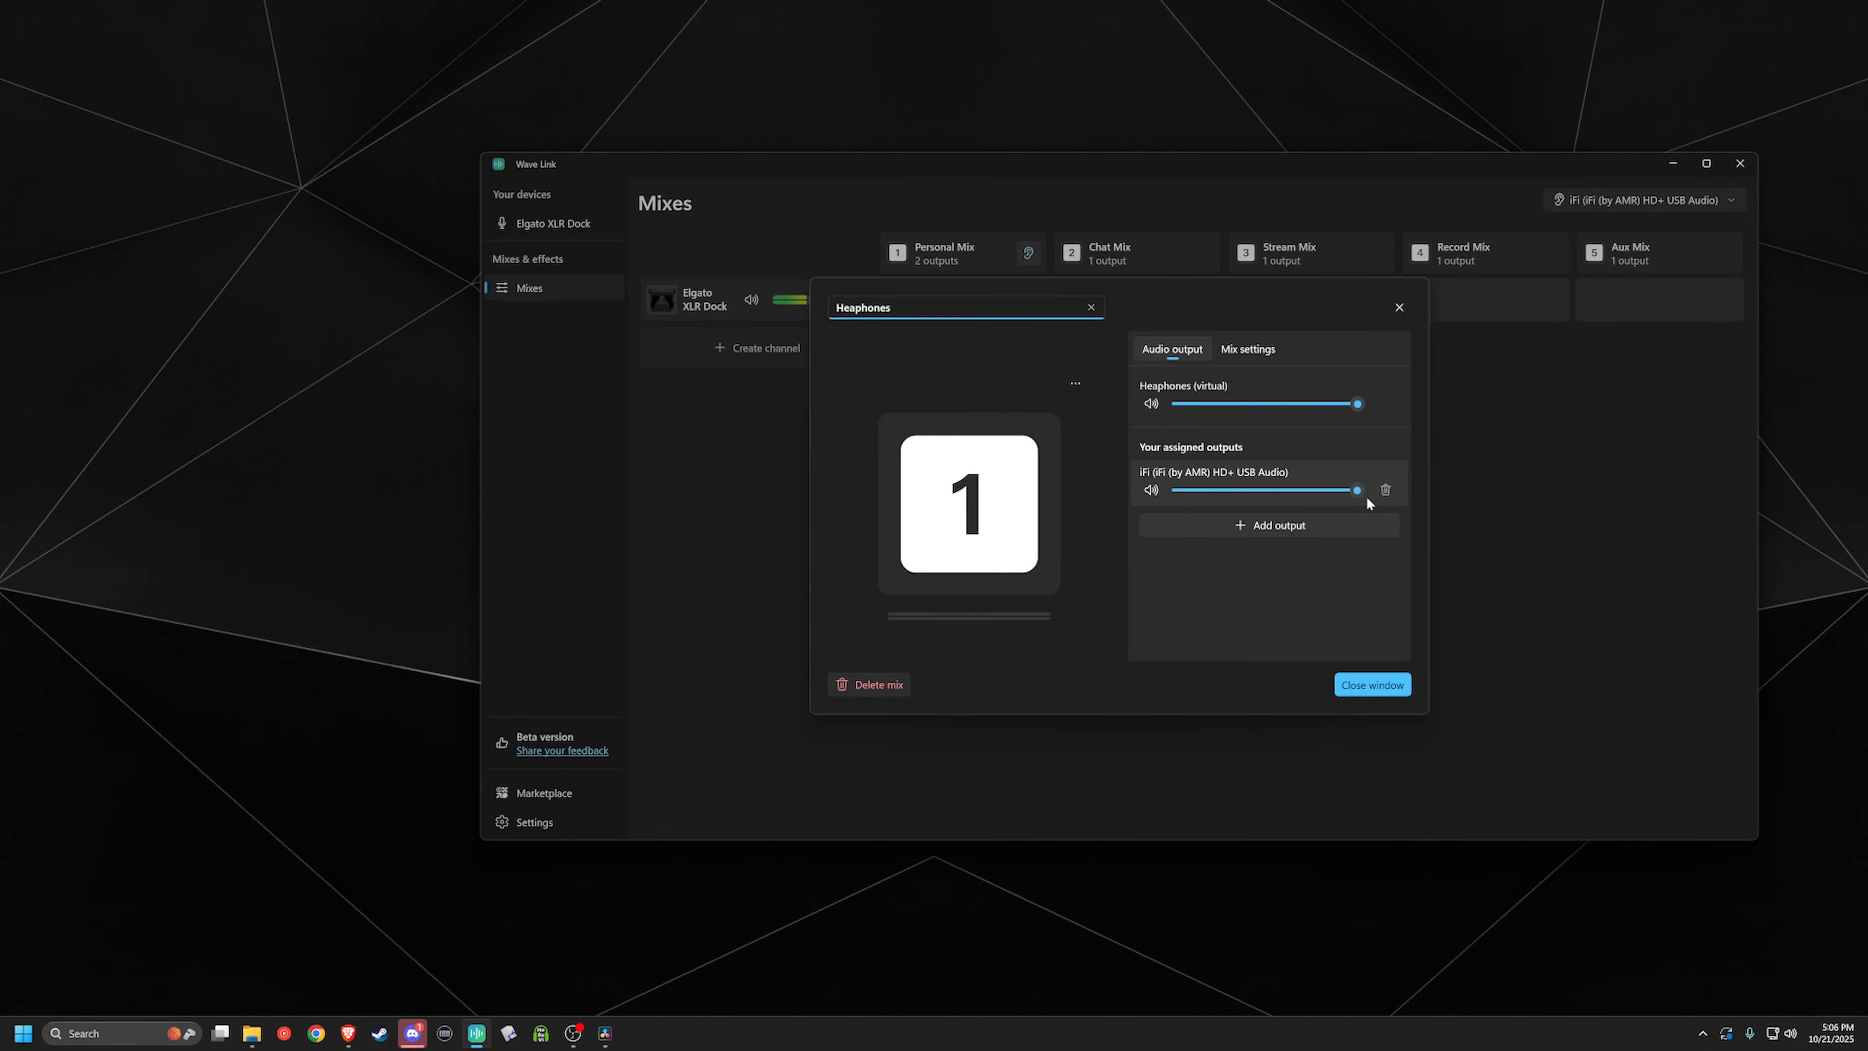
left_click(1382, 488)
left_click(1221, 490)
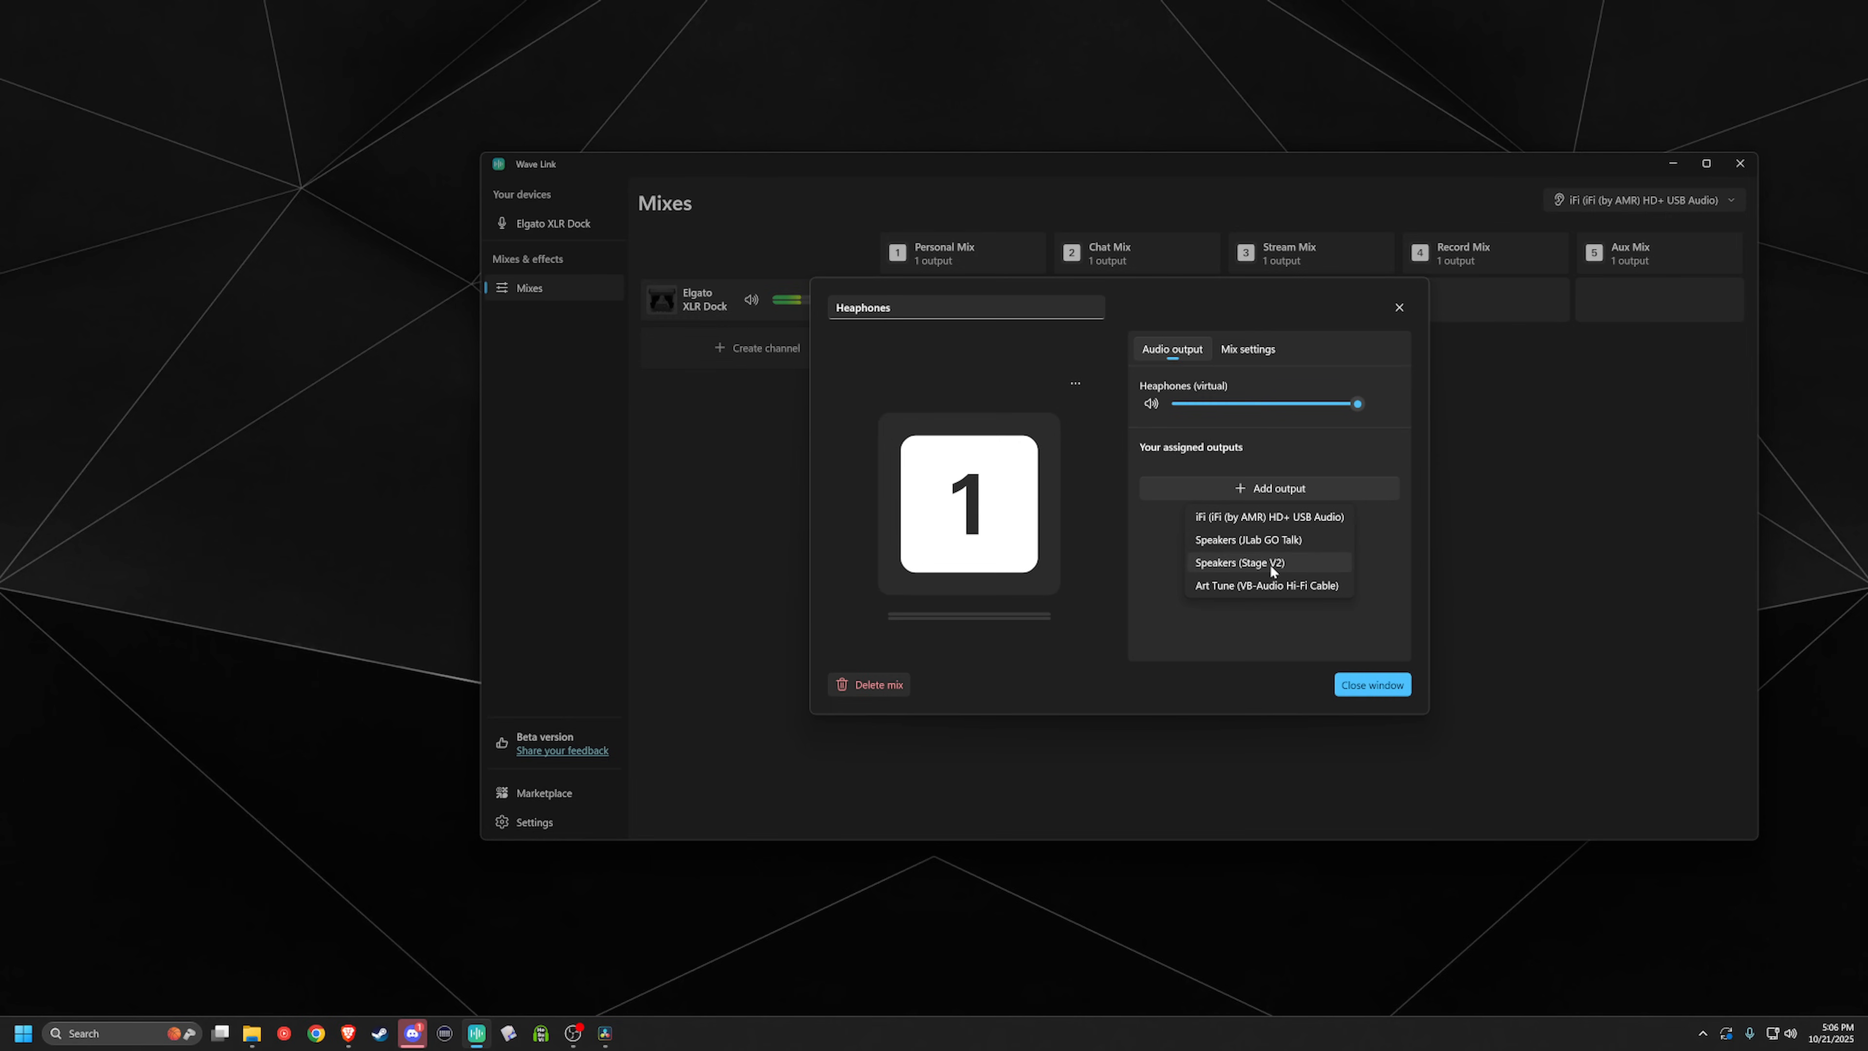
left_click(1273, 518)
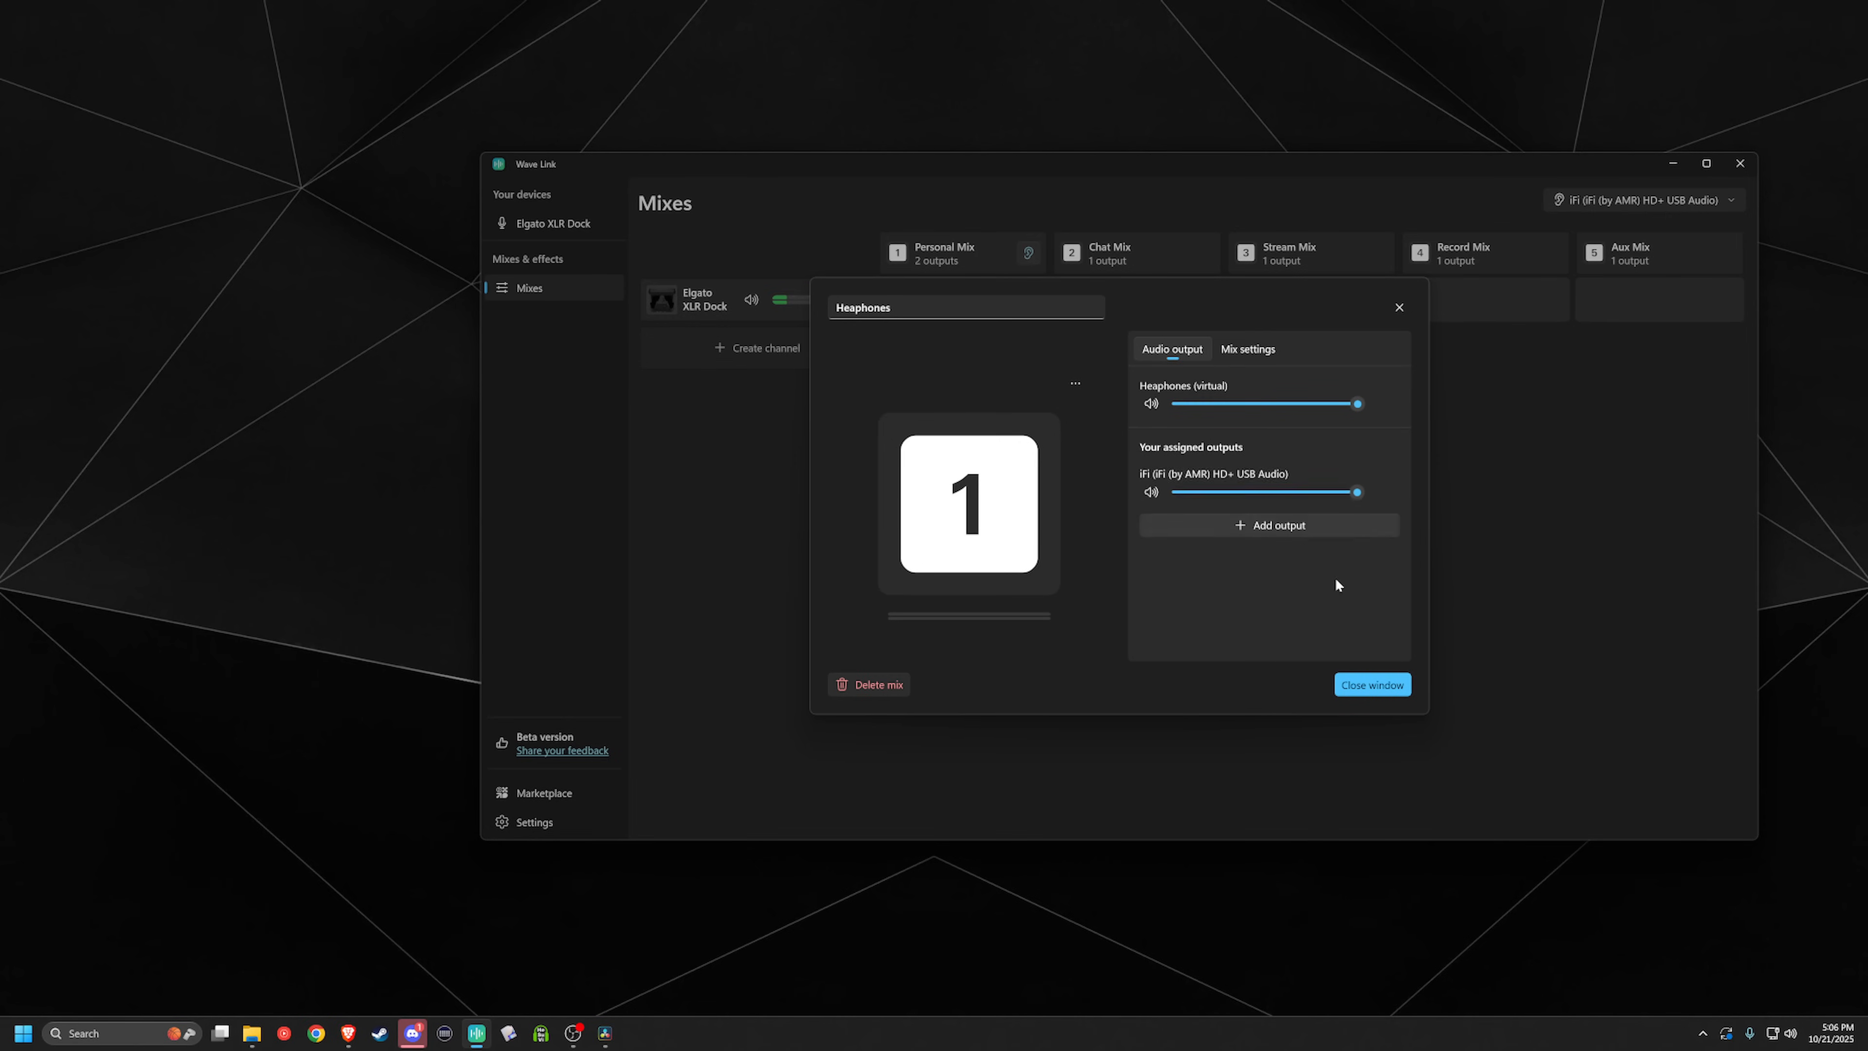
left_click(1372, 686)
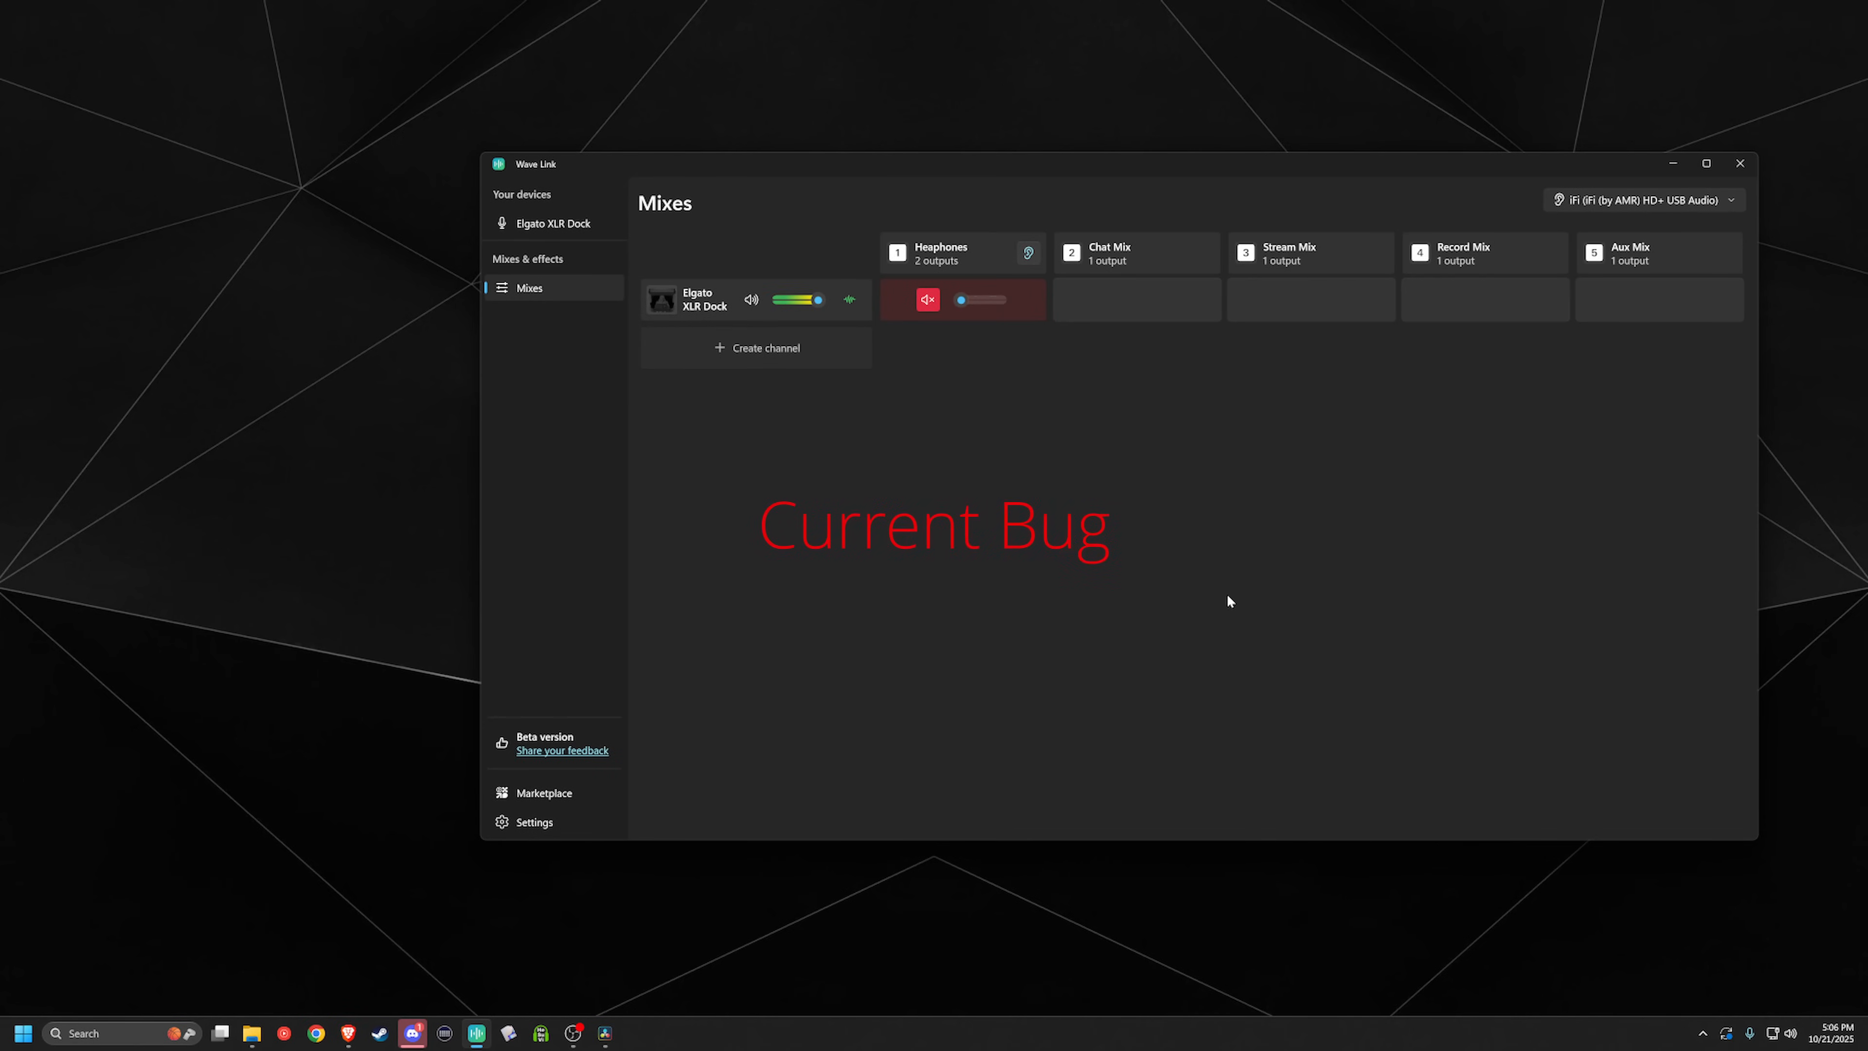
Step: Open the Heaphones mix's output settings and bring up the Windows Sound window with the playback devices
left_click(936, 261)
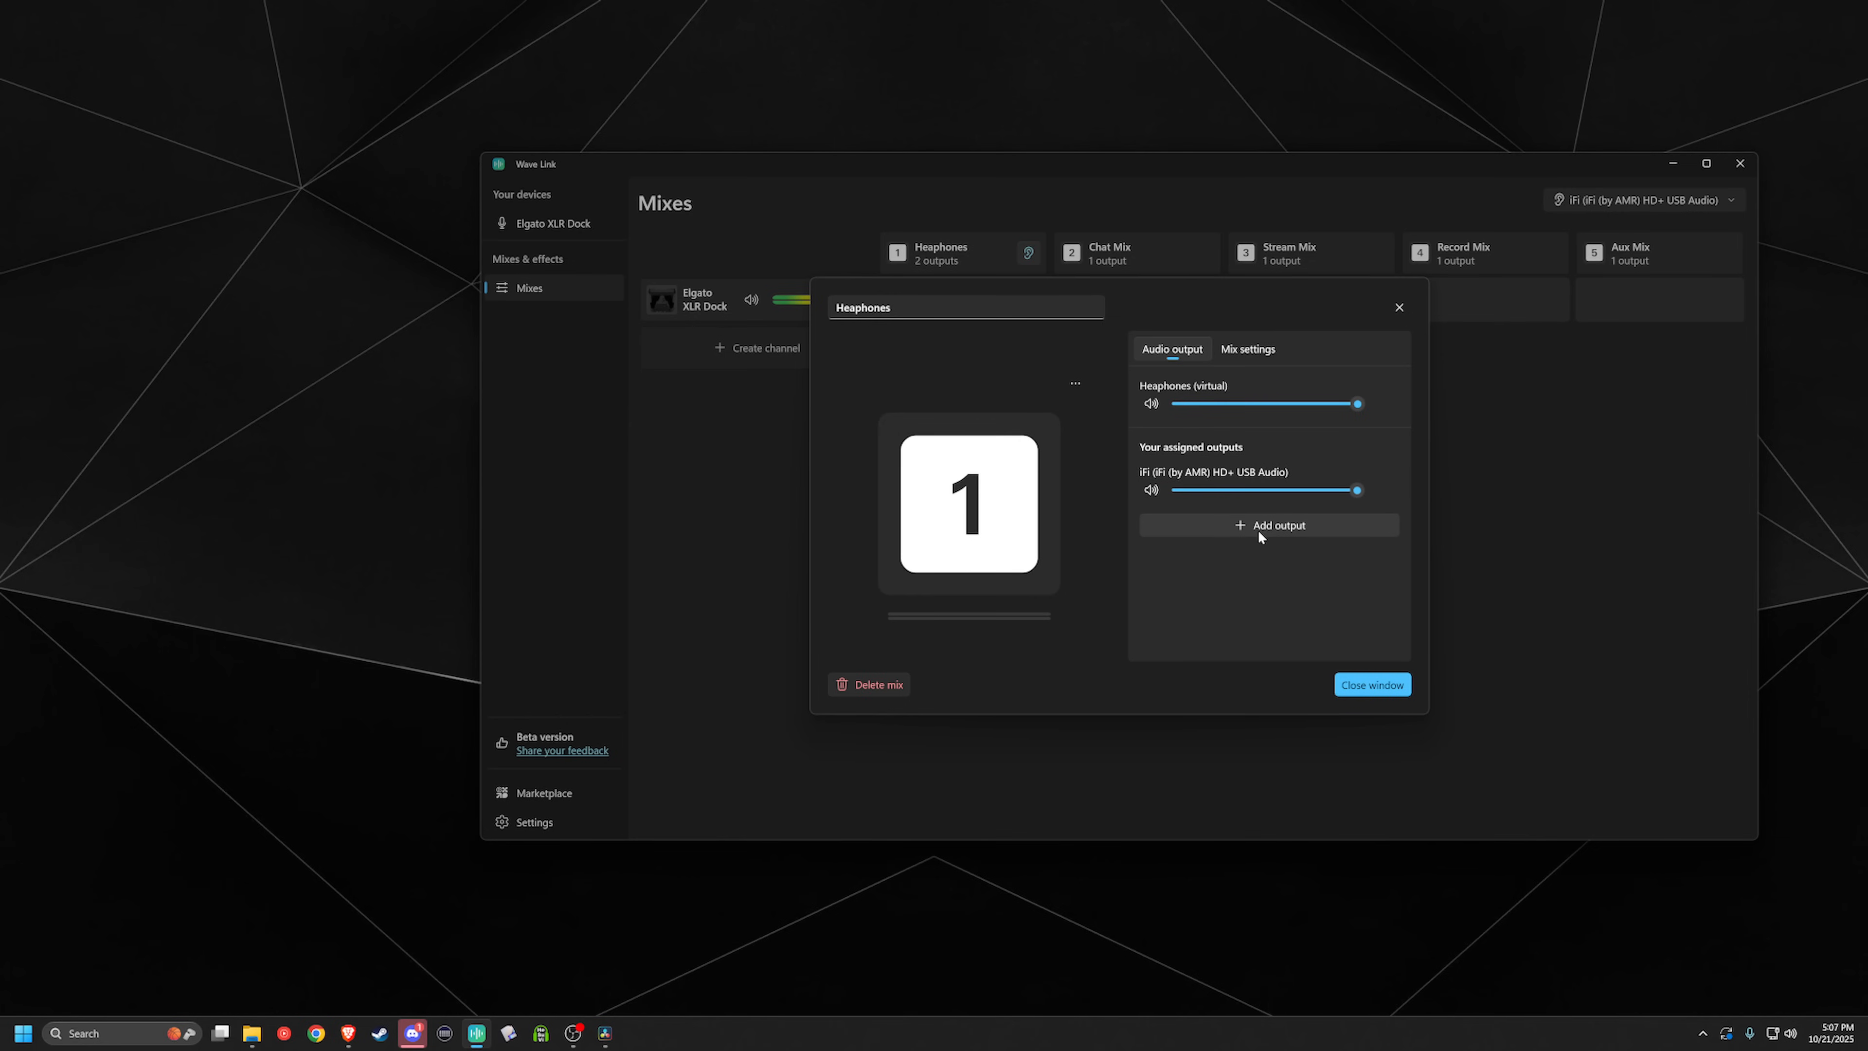
left_click(24, 1033)
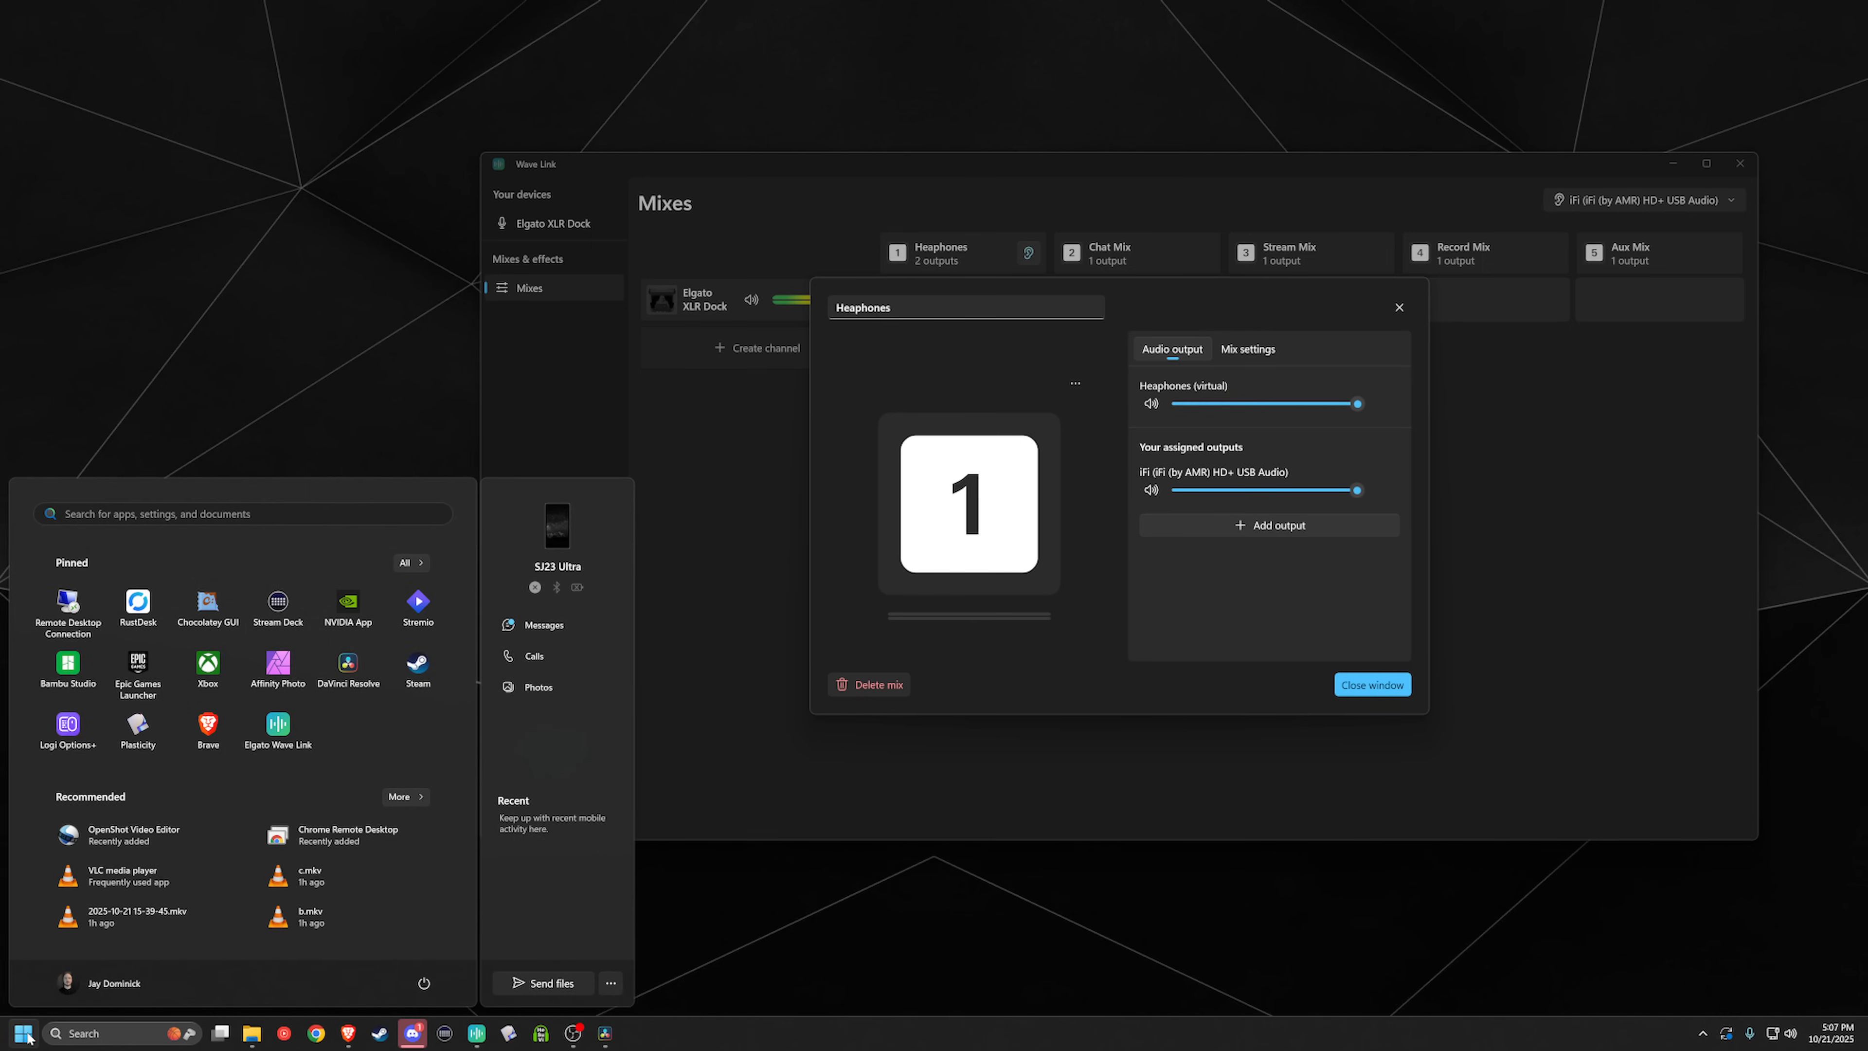
type("control")
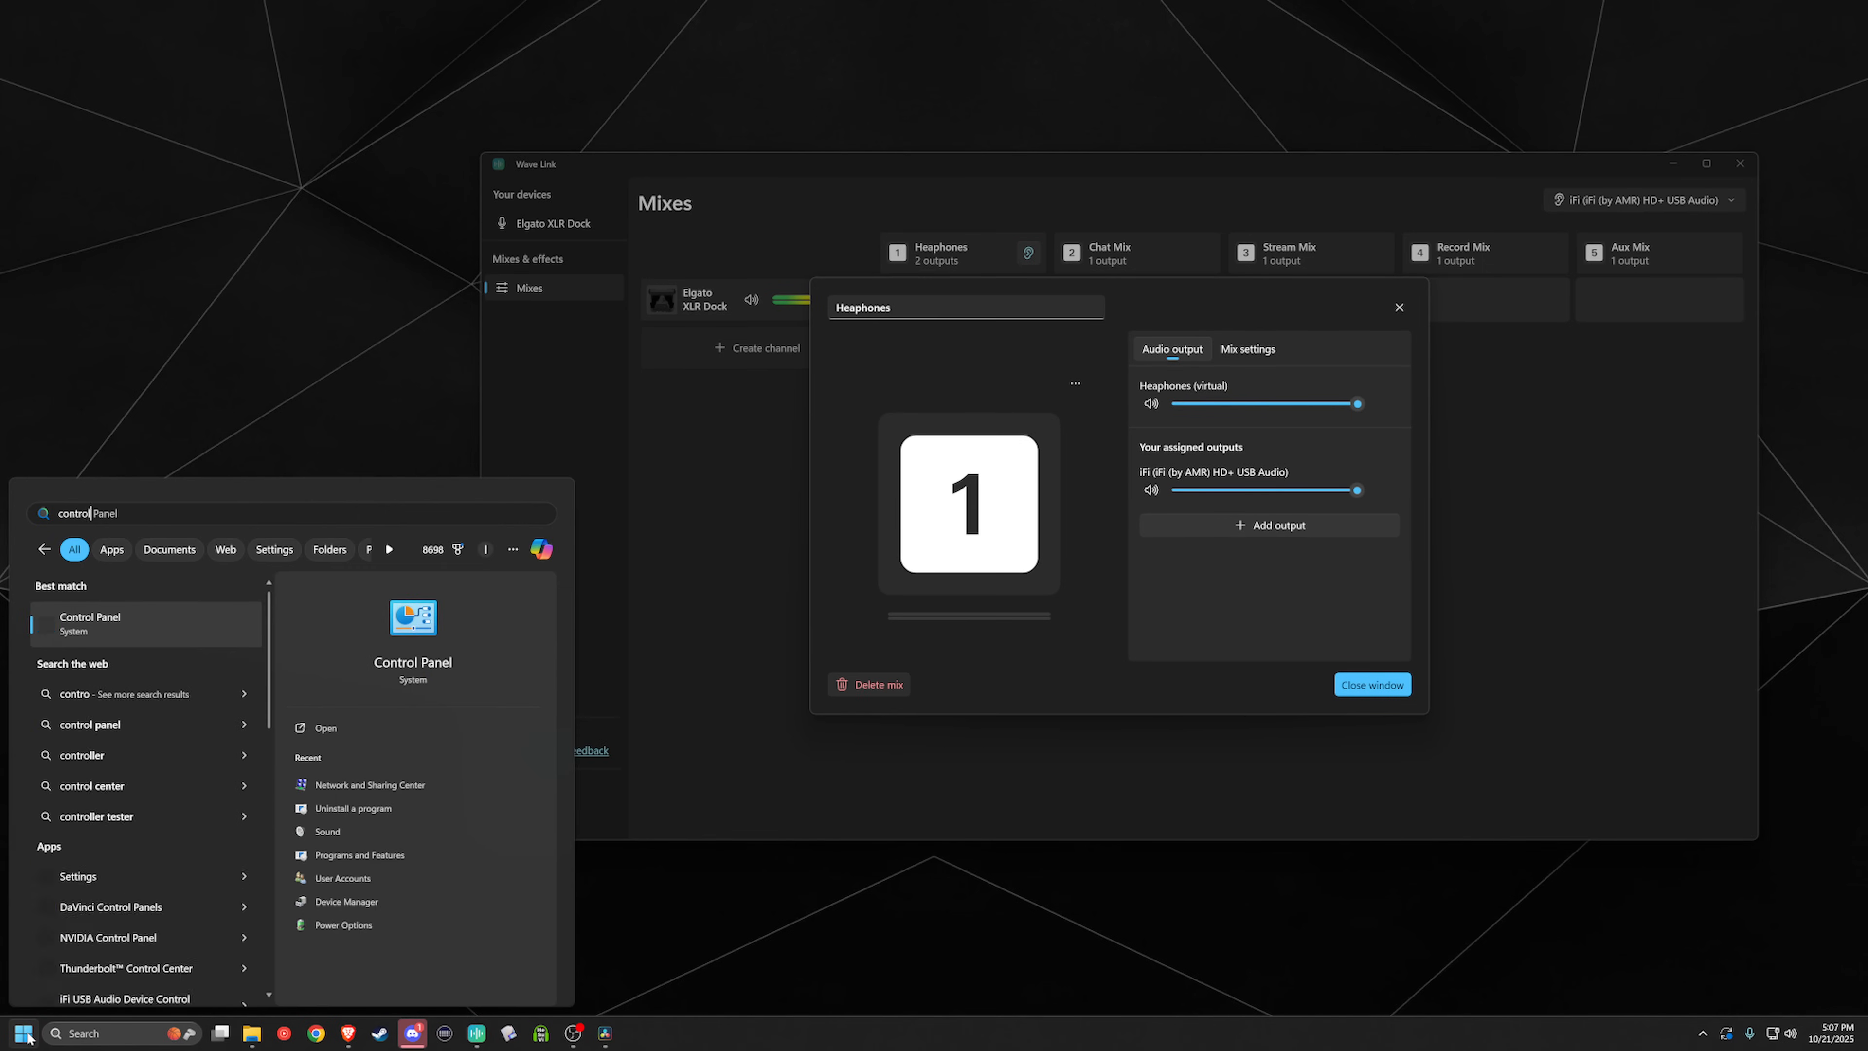
type(" soun")
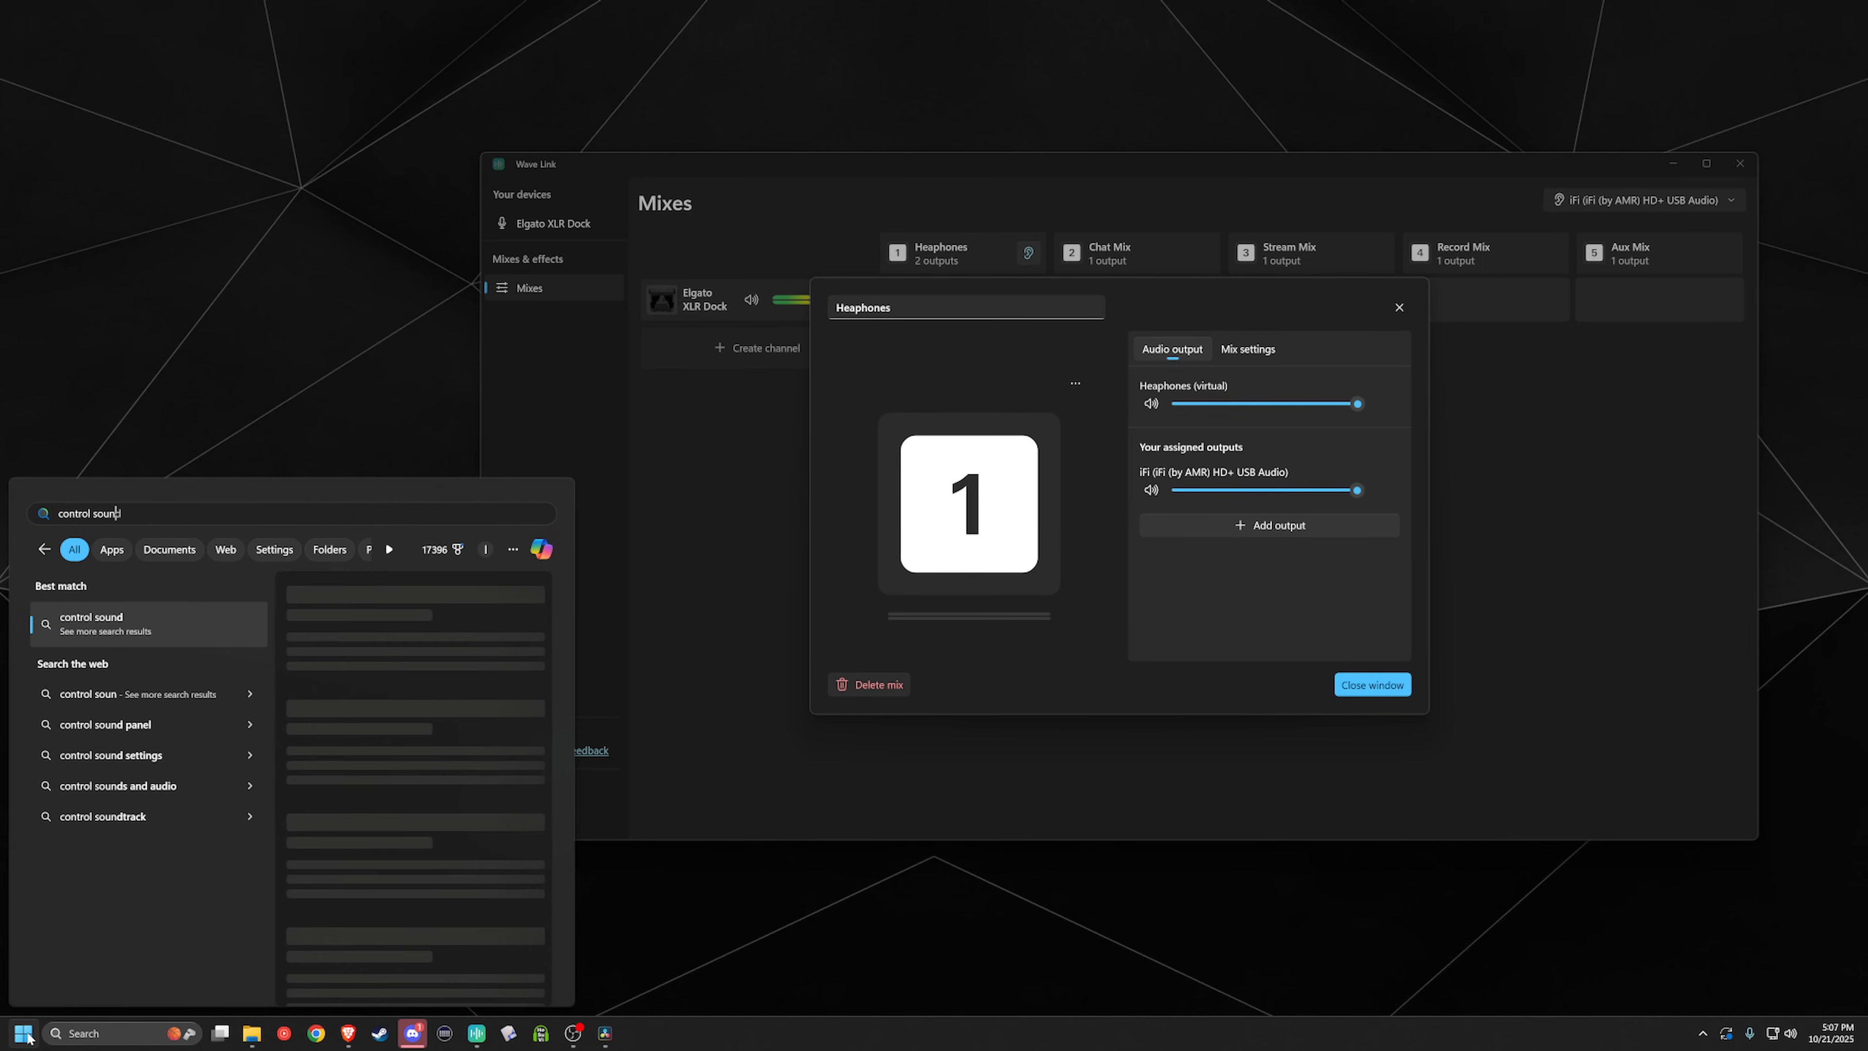
key("BackSpace")
key("BackSpace")
key("BackSpace")
key("BackSpace")
key("BackSpace")
key("BackSpace")
key("BackSpace")
key("BackSpace")
key("BackSpace")
key("BackSpace")
key("BackSpace")
key("BackSpace")
type("s")
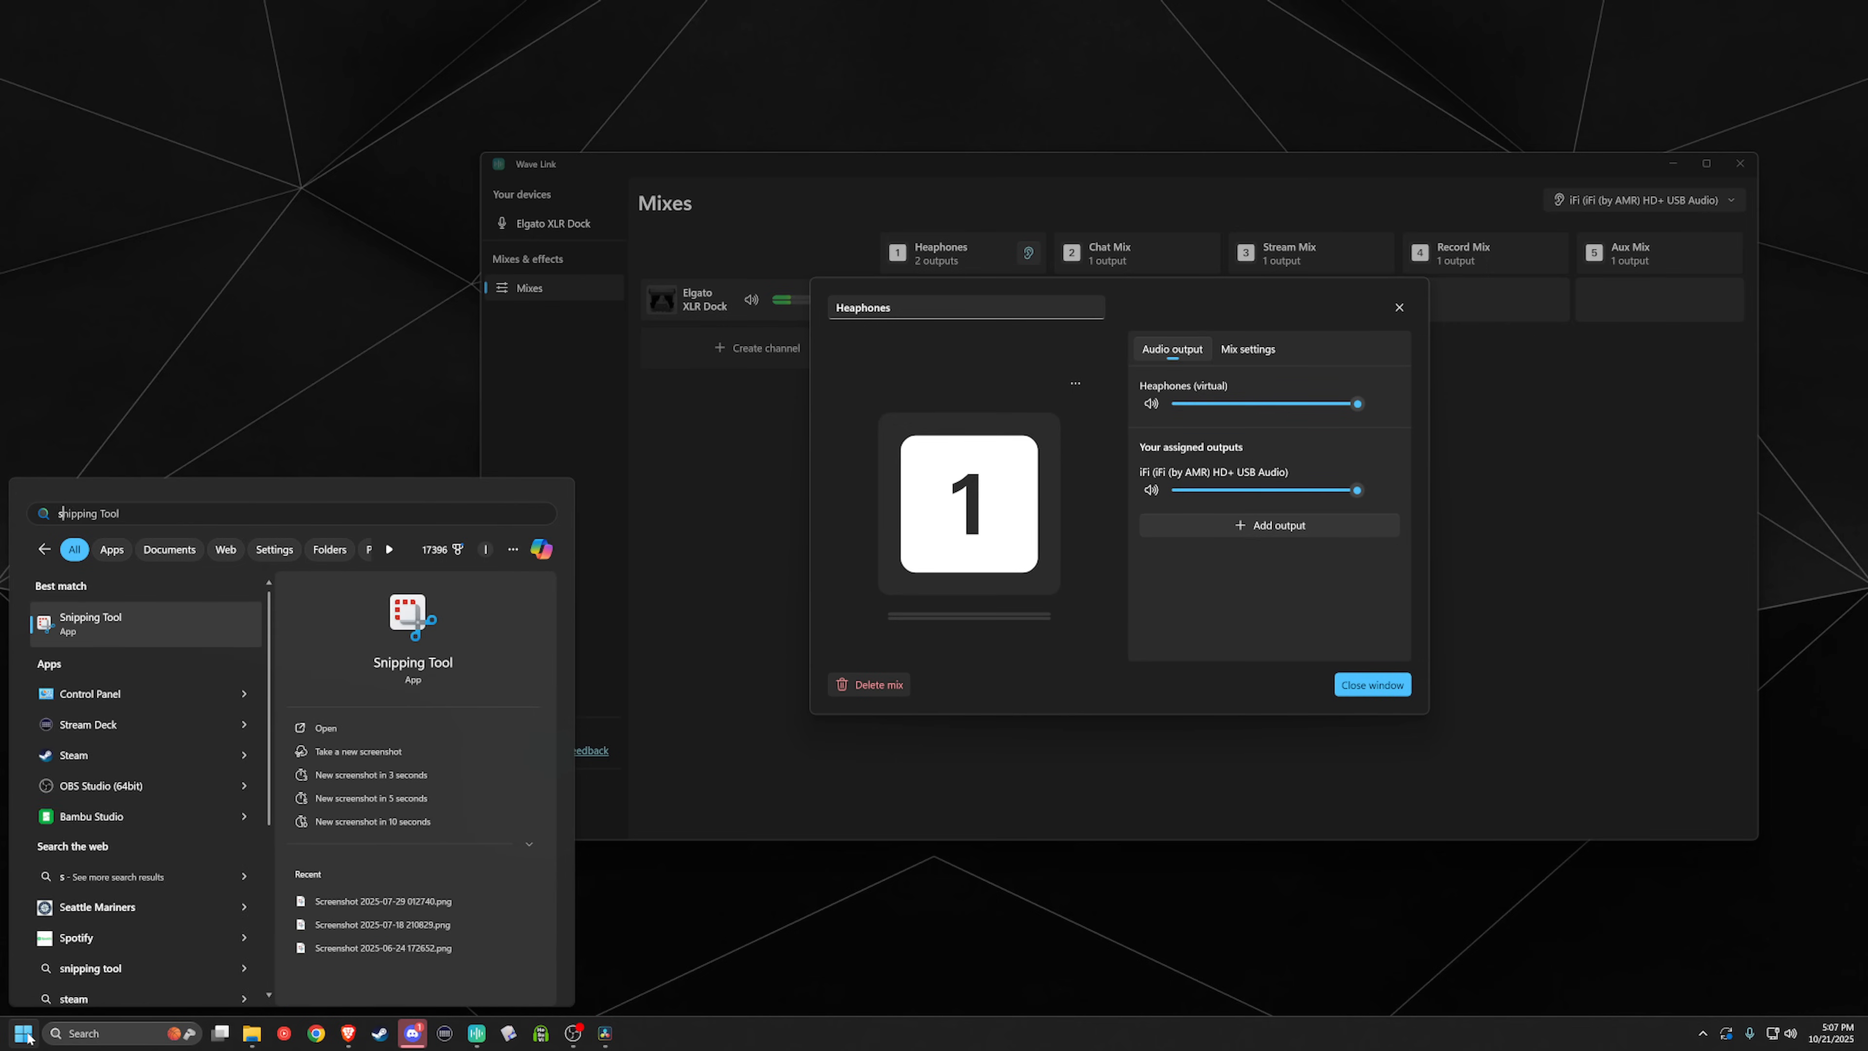
key("BackSpace")
type("sound")
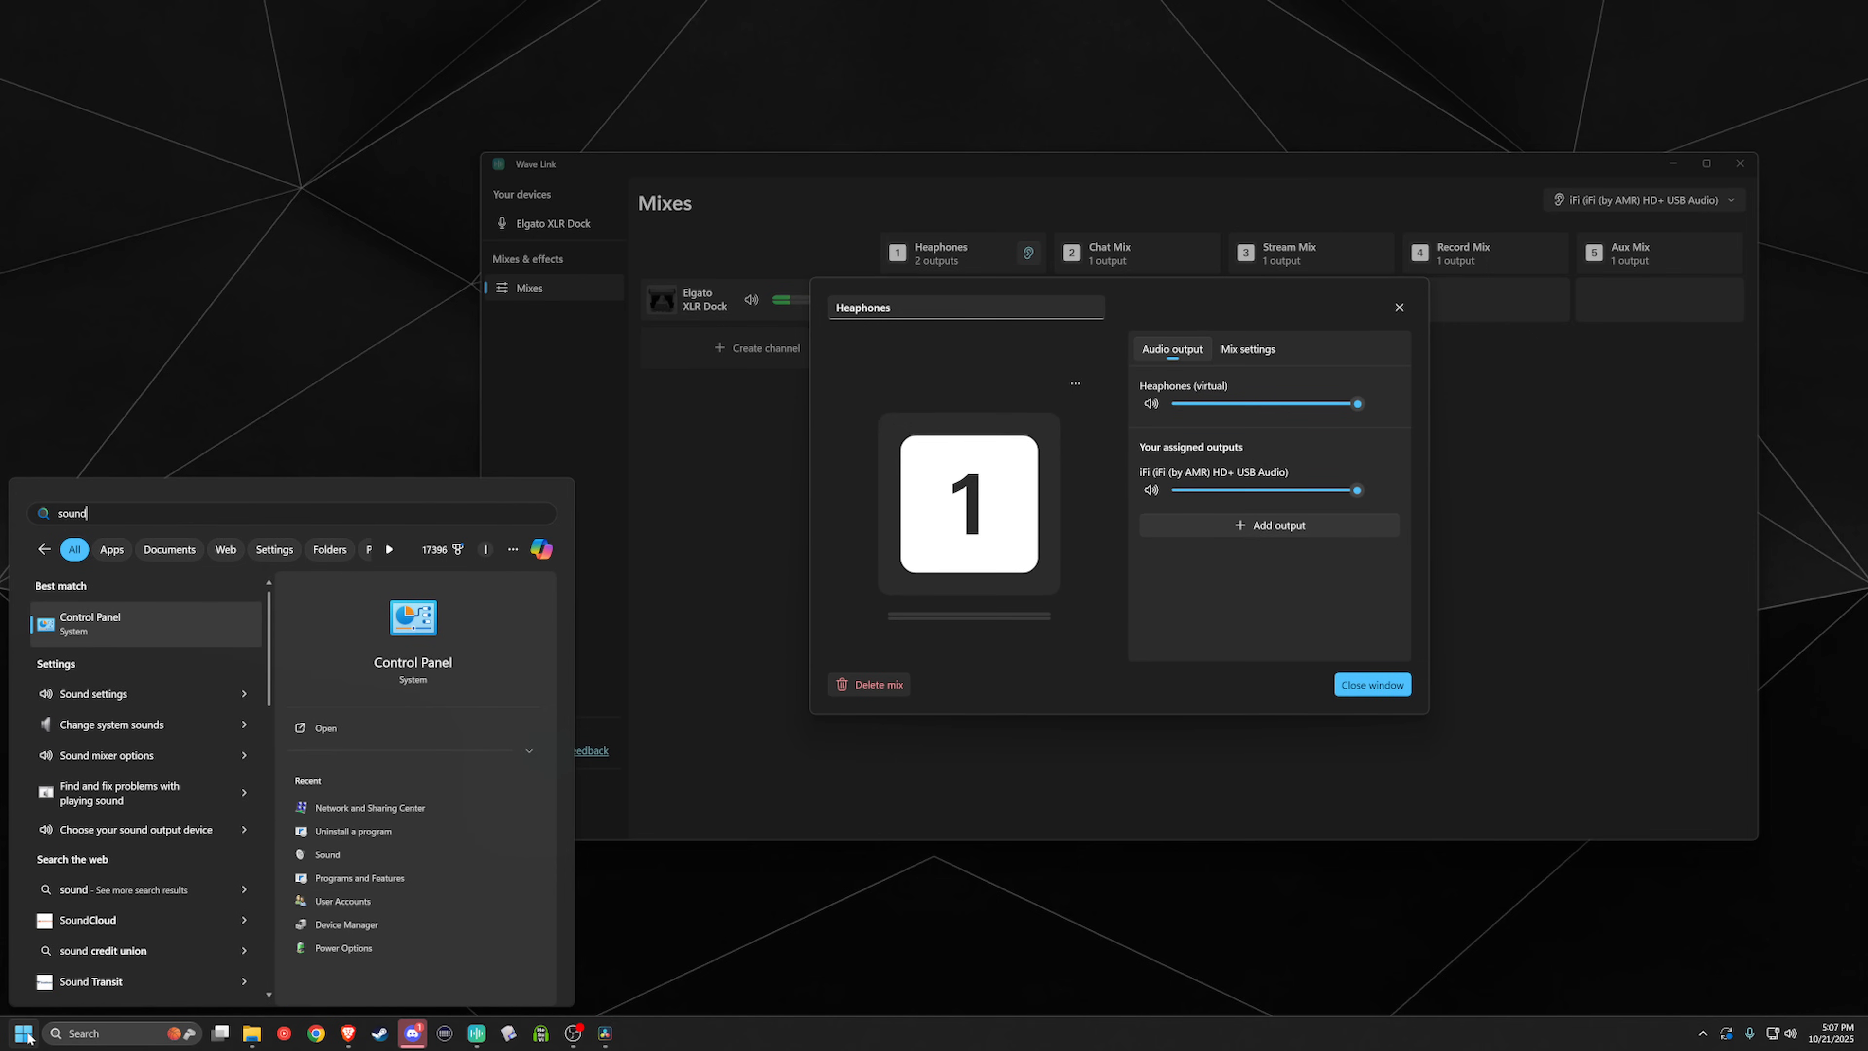
left_click(331, 855)
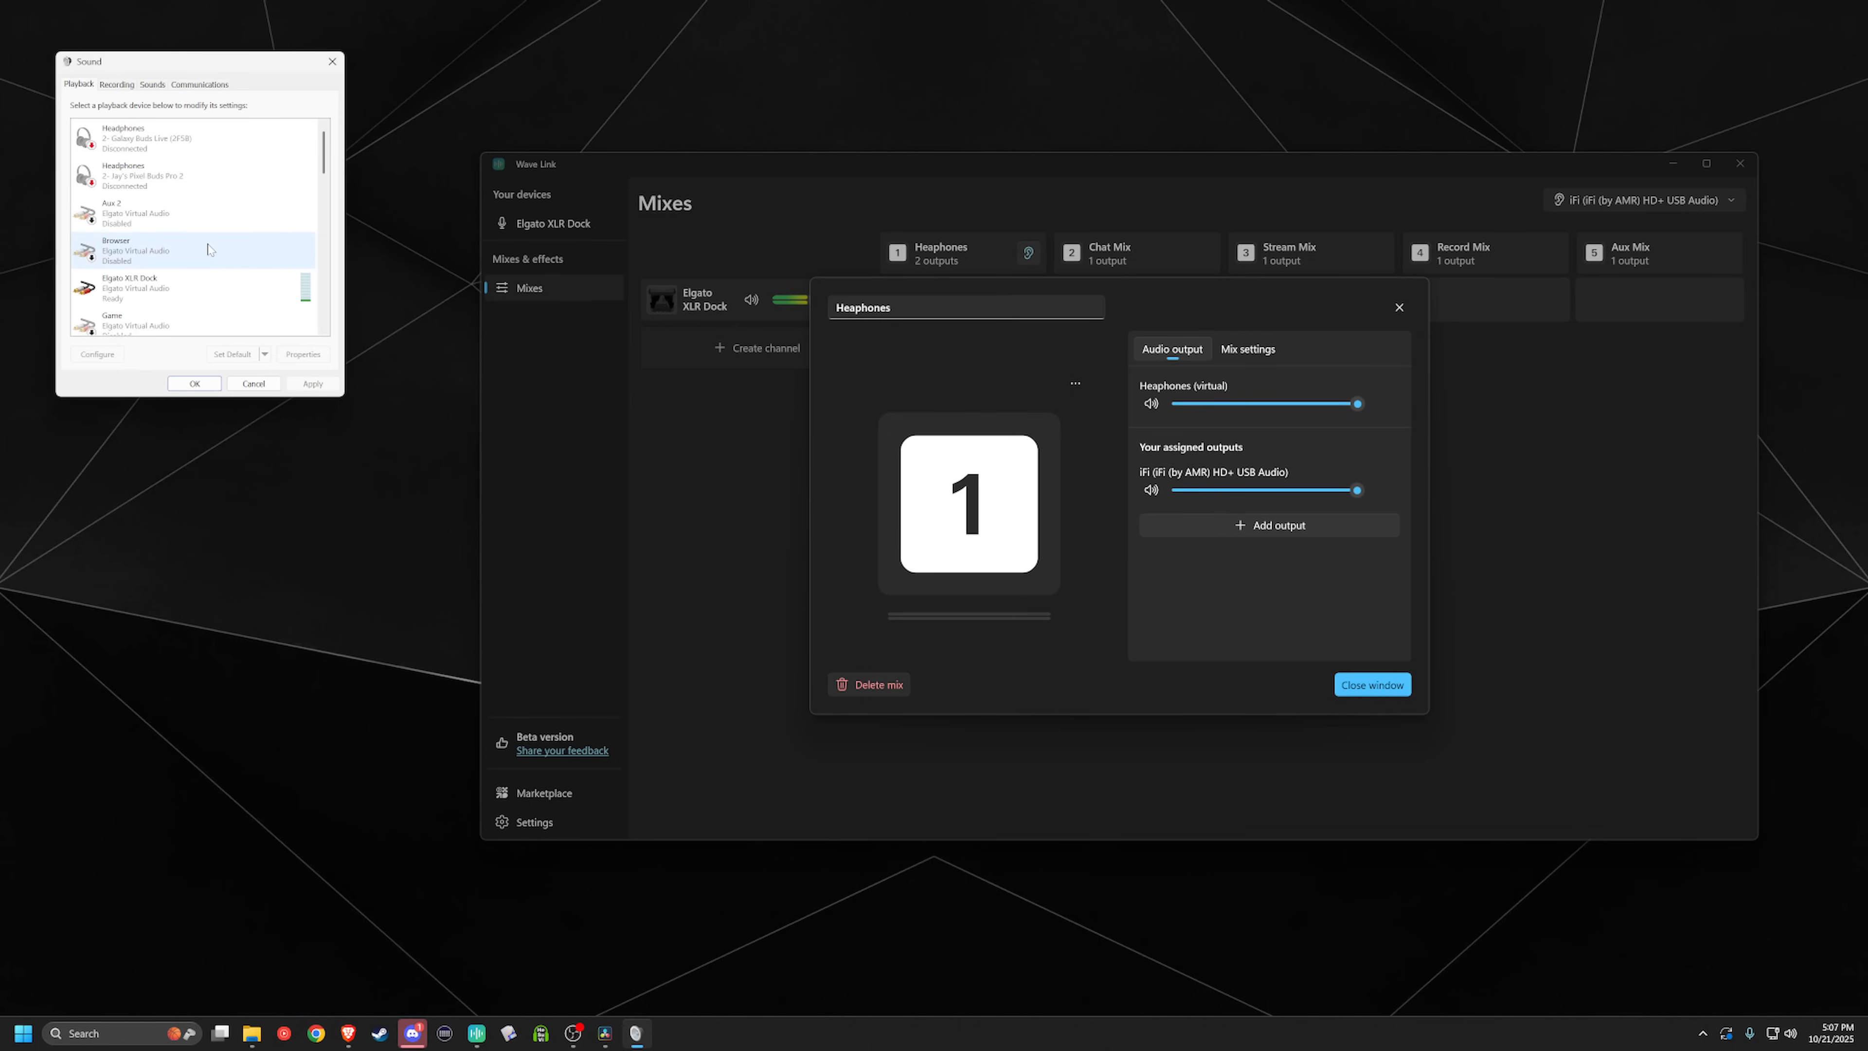
Step: Examine the Elgato Virtual Audio and iFi entries among the Windows playback devices, and close the Sound and mix windows
scroll(224, 258, "down", 2)
scroll(224, 261, "down", 3)
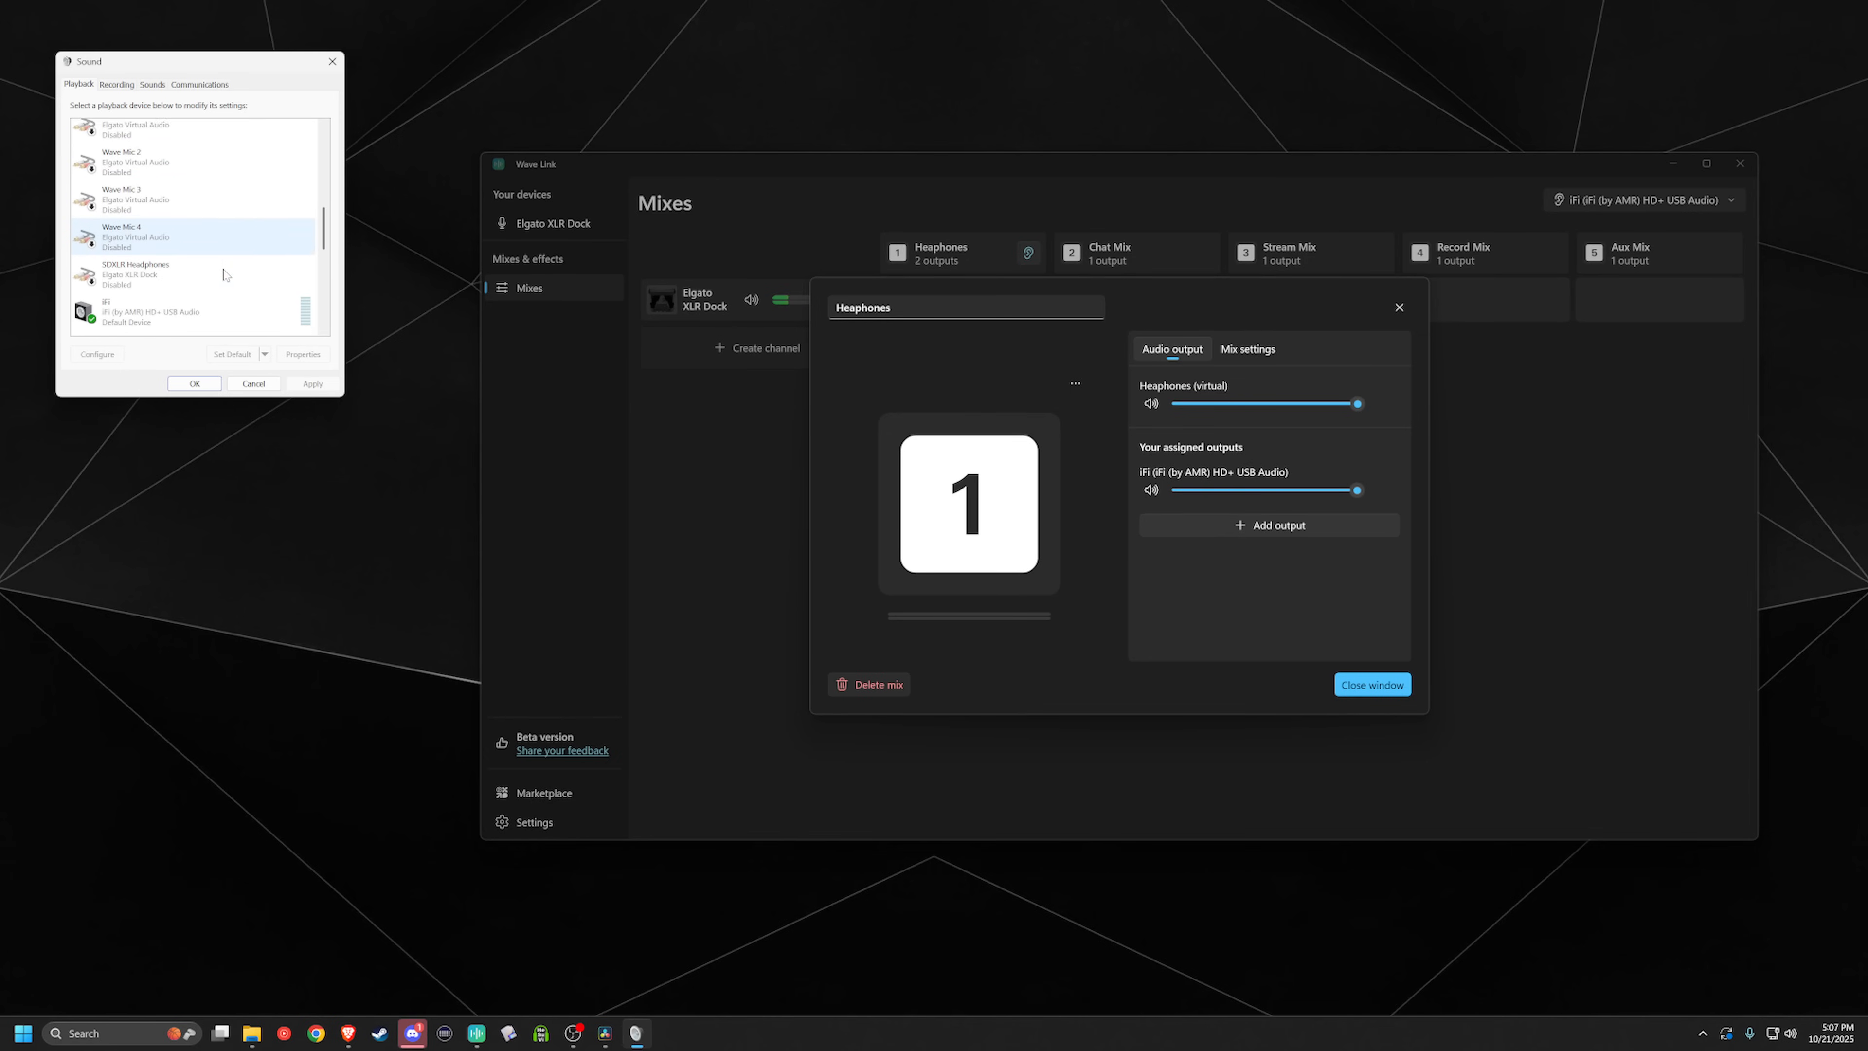
scroll(222, 233, "down", 1)
scroll(224, 232, "up", 3)
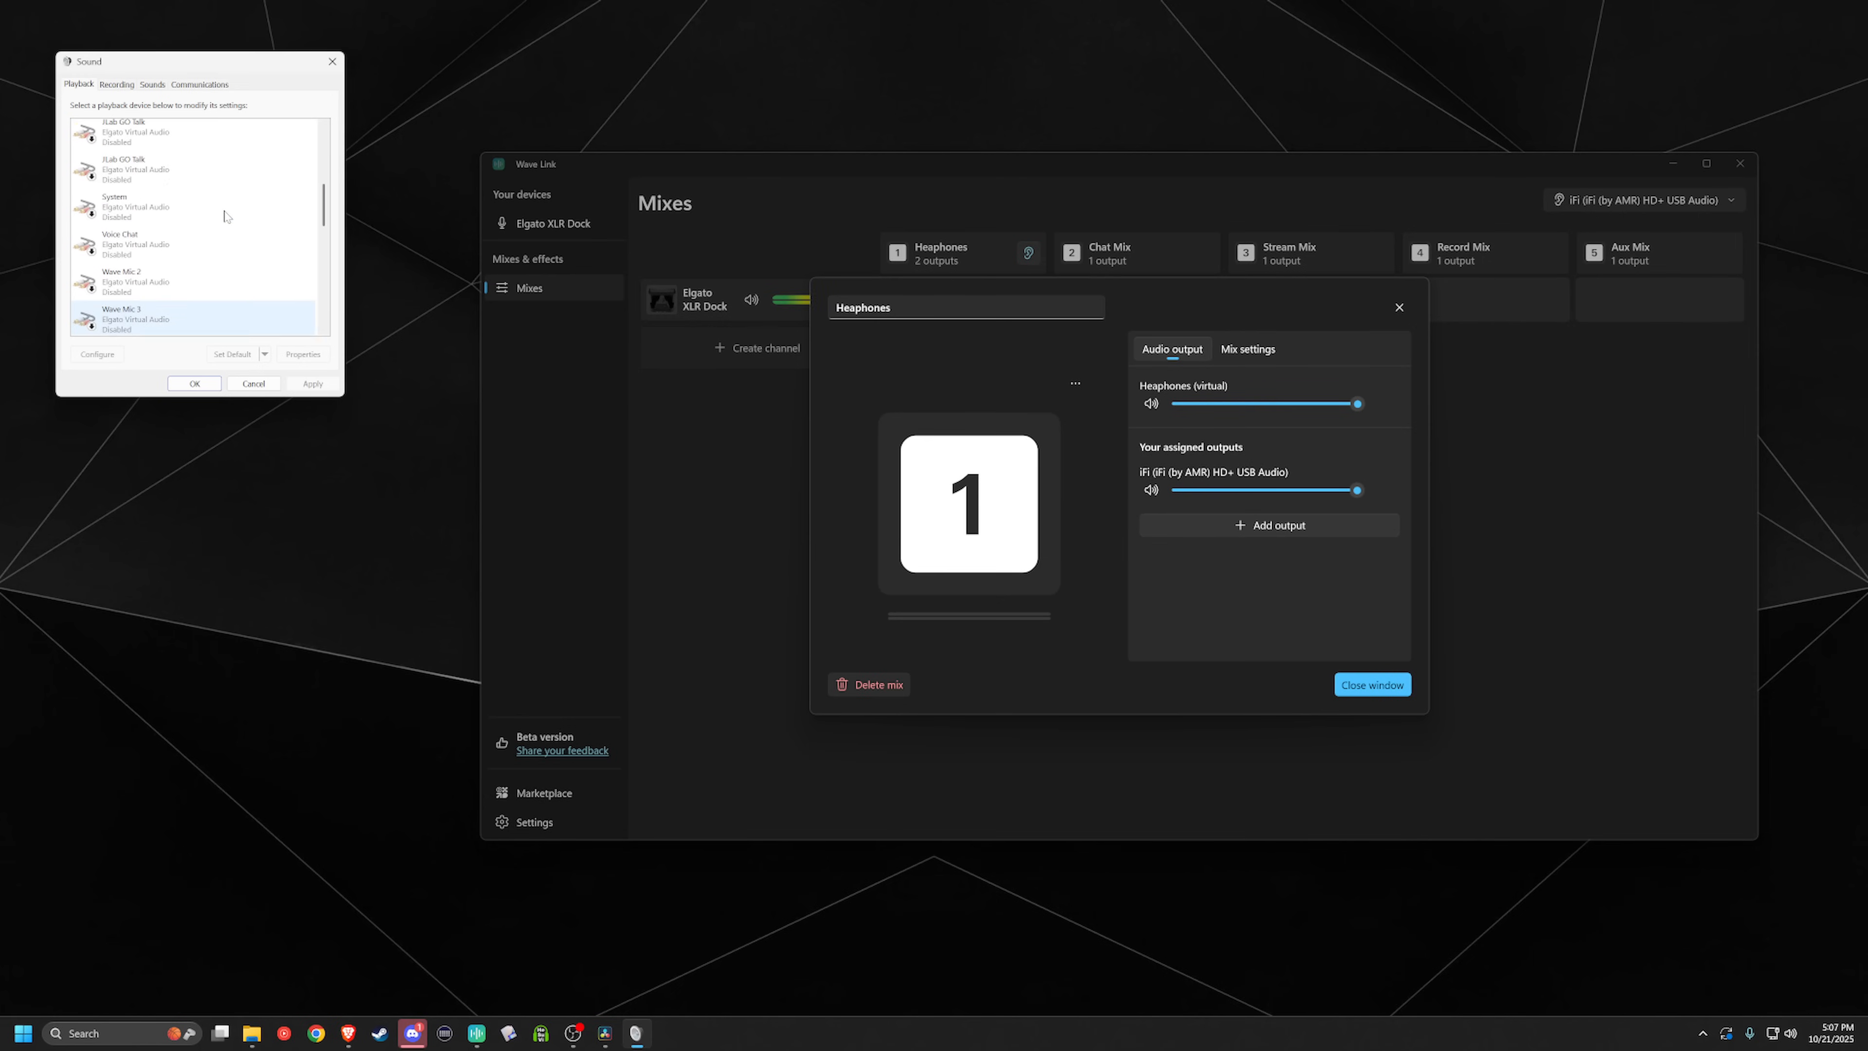
scroll(243, 229, "up", 4)
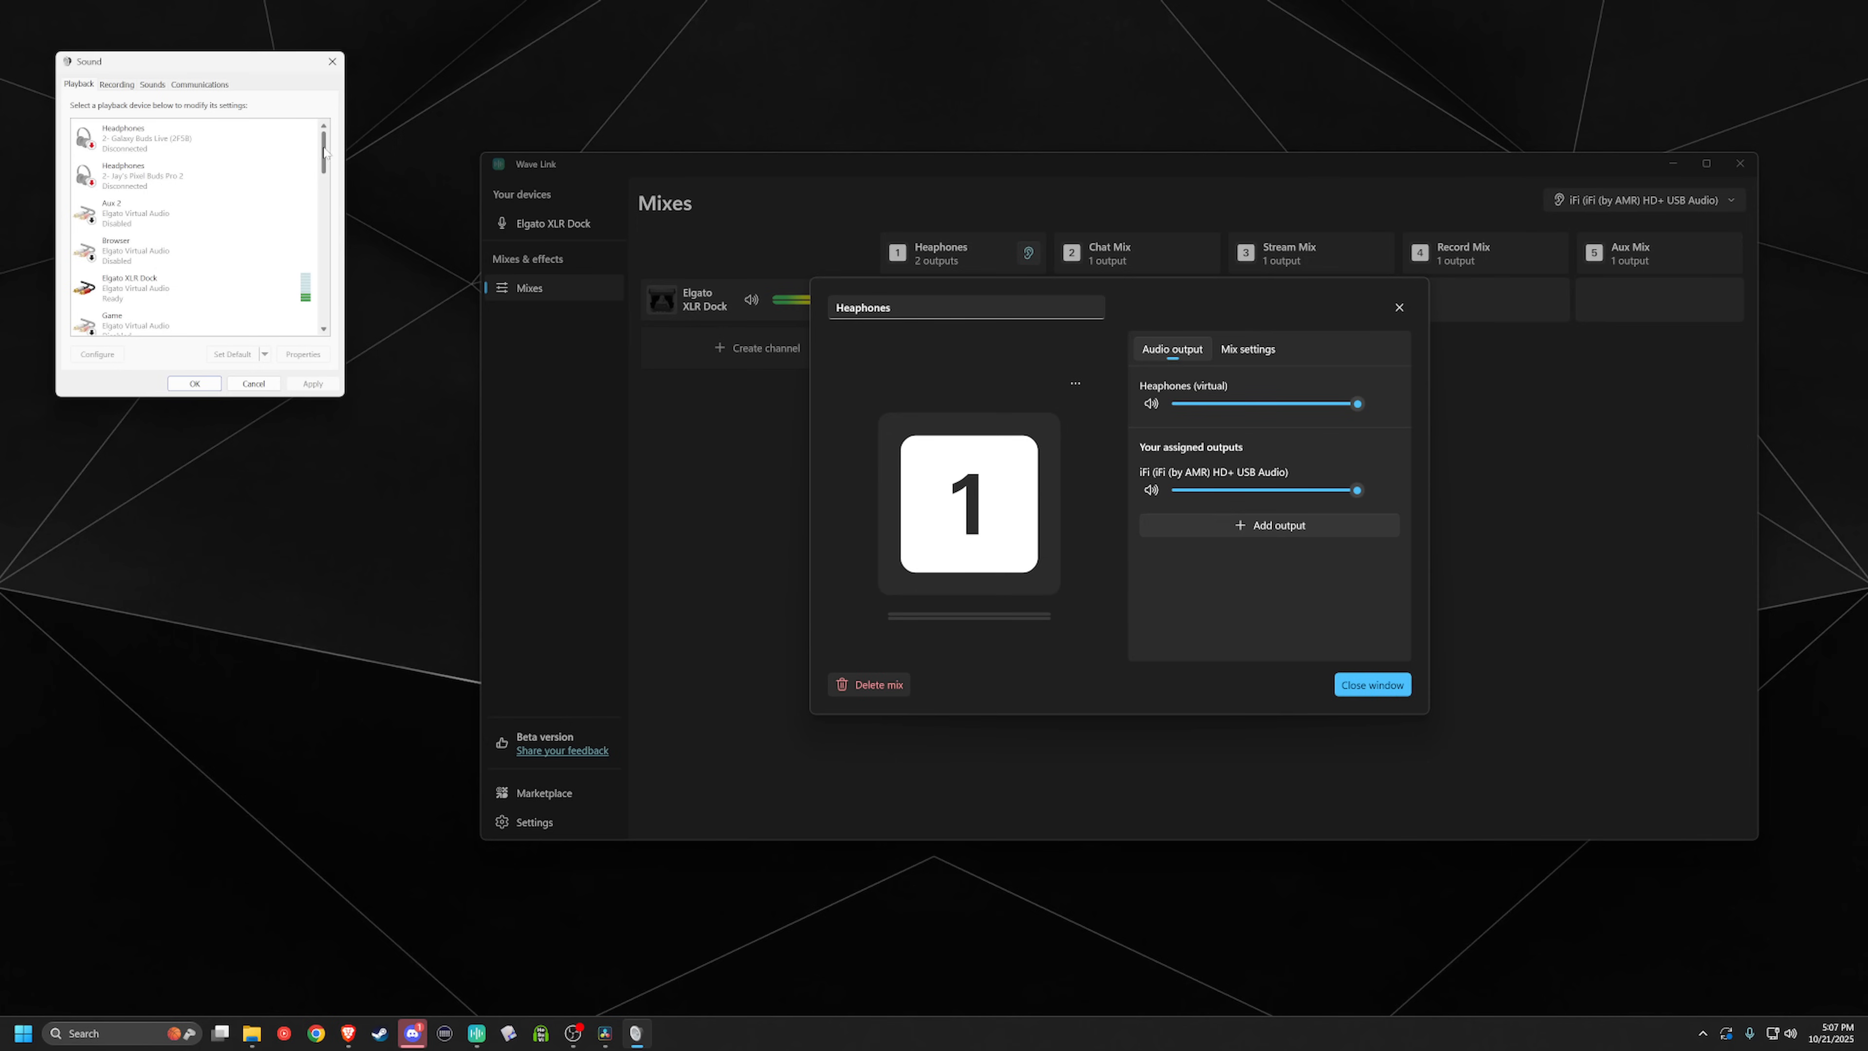
left_click_drag(323, 152, 321, 233)
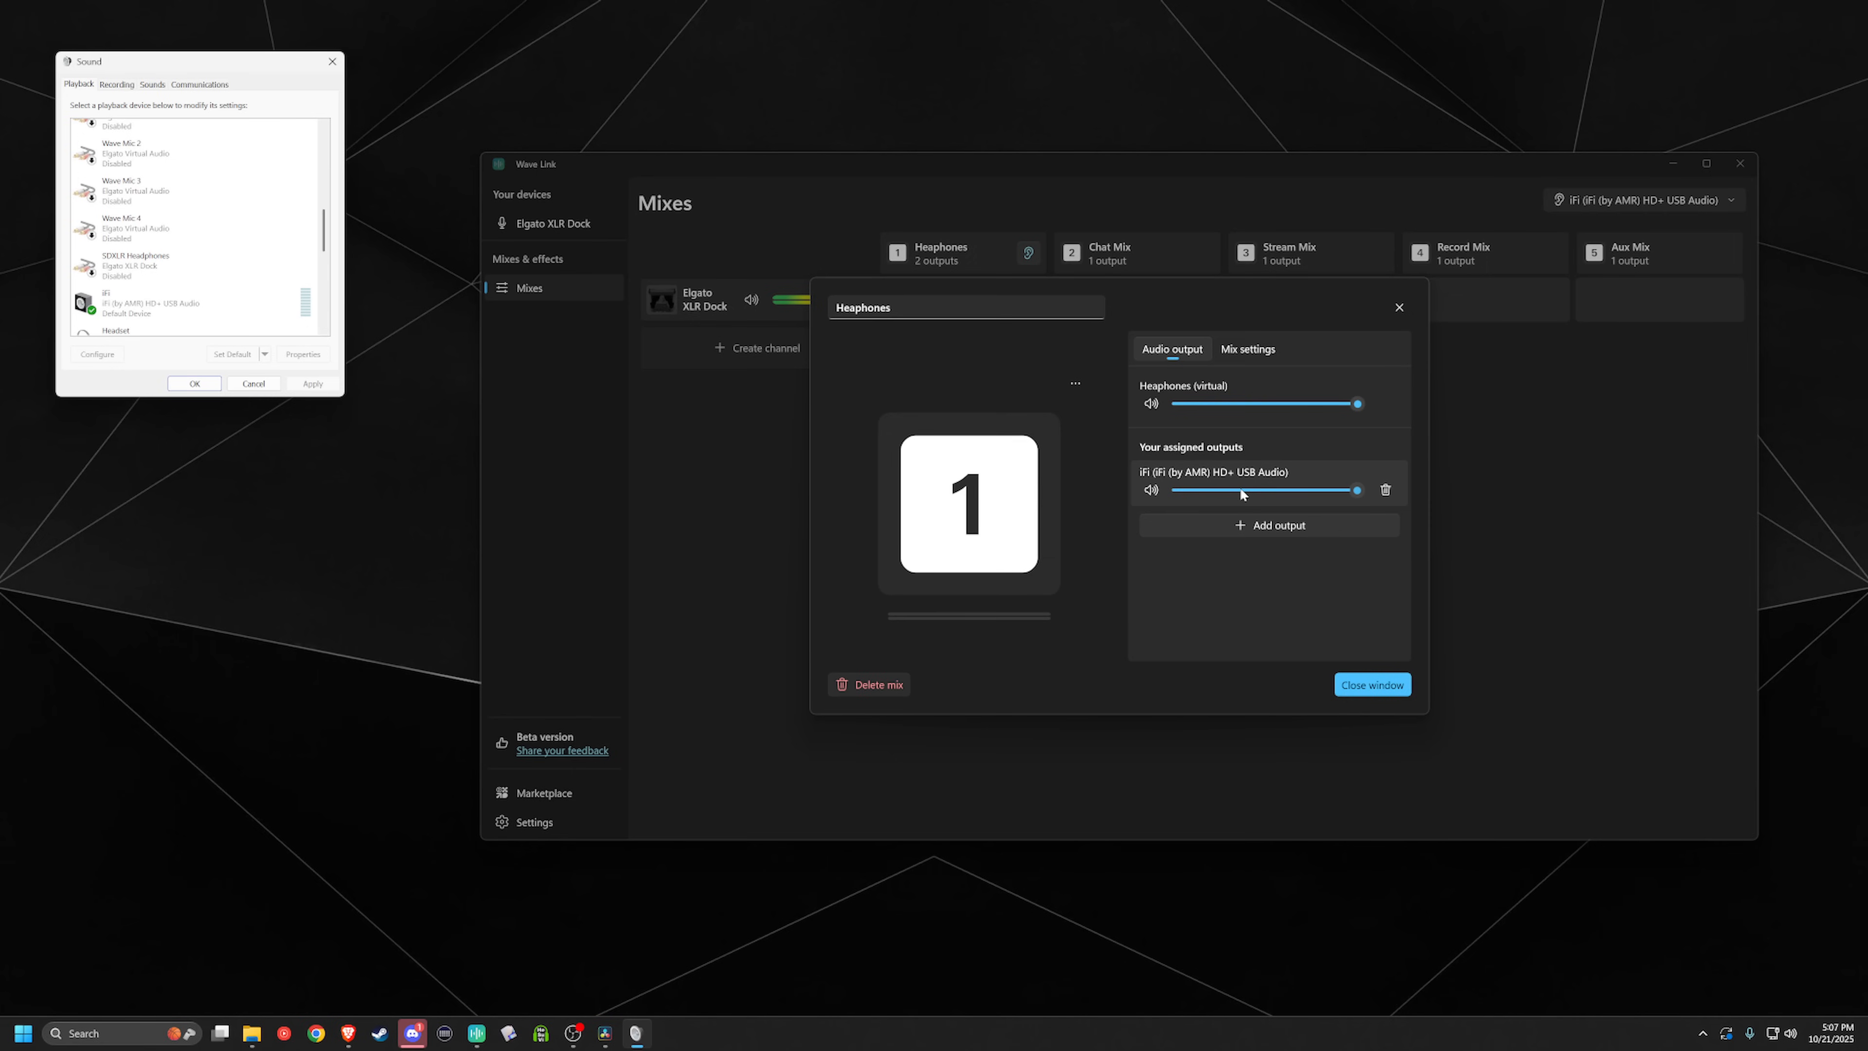
left_click(267, 385)
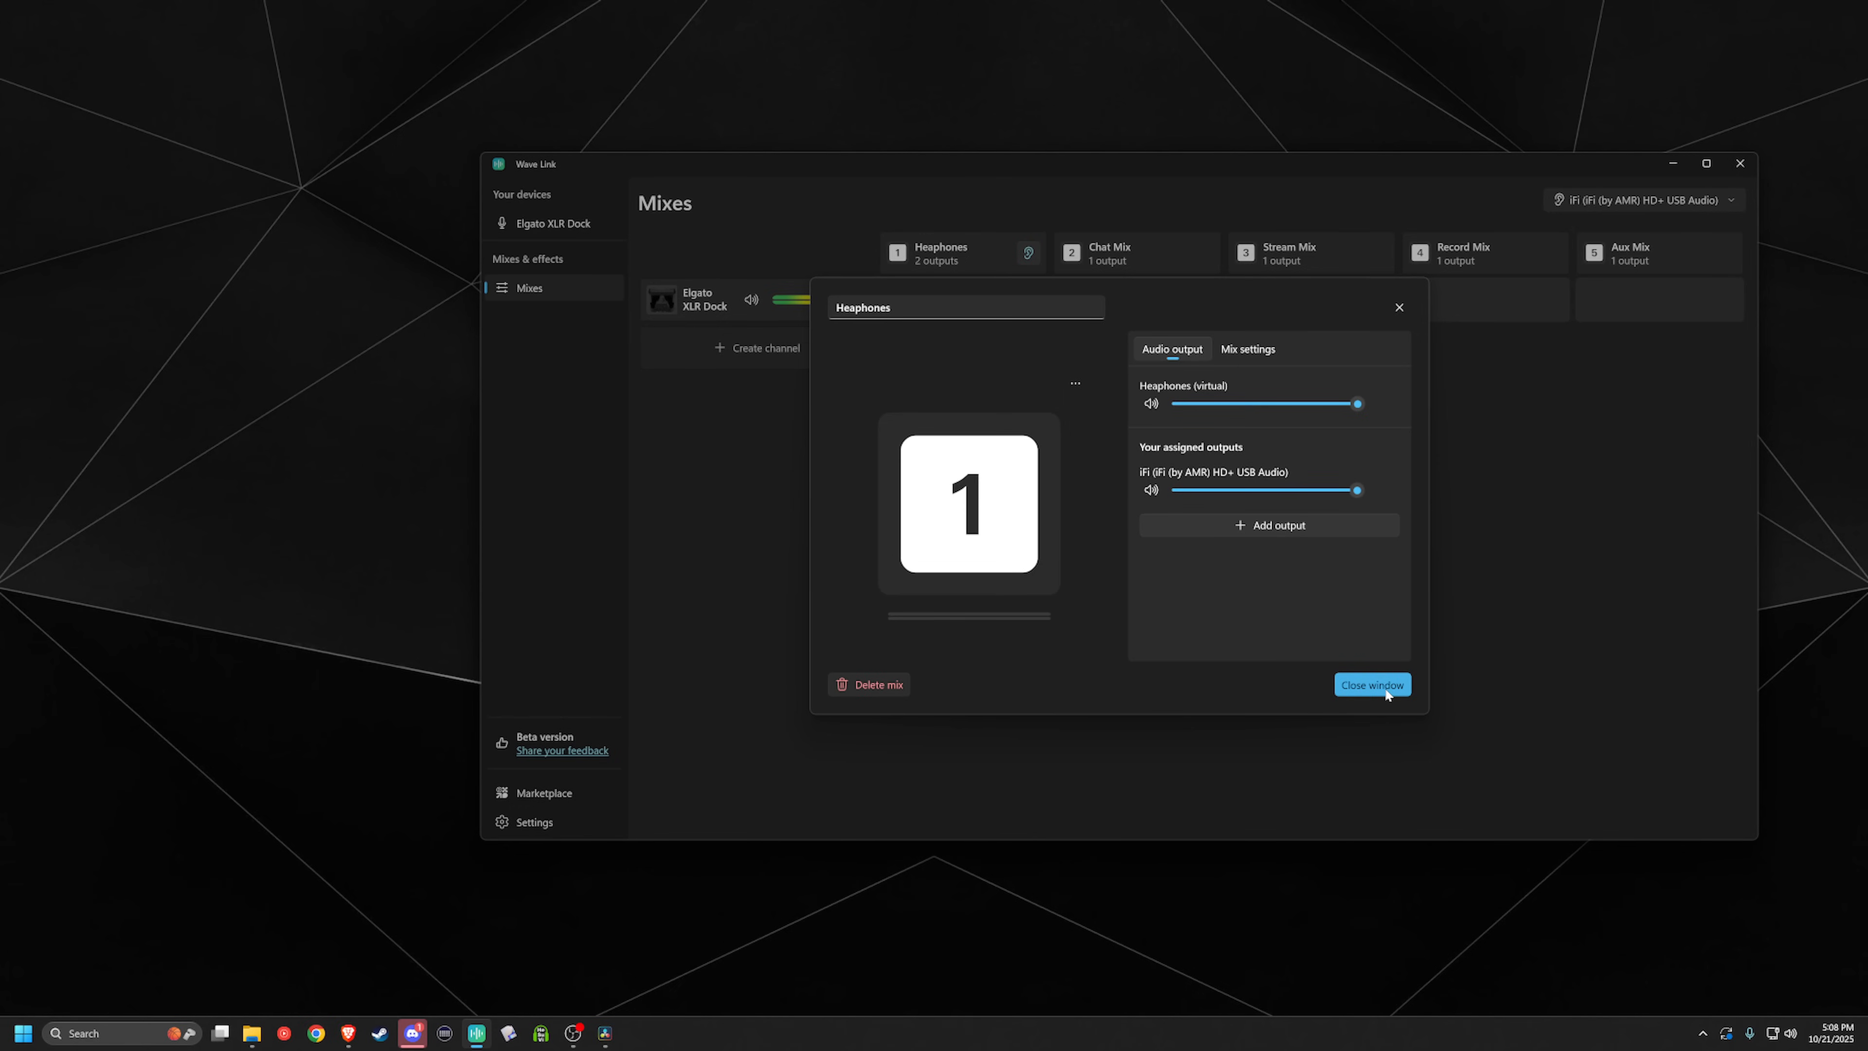
left_click(1372, 685)
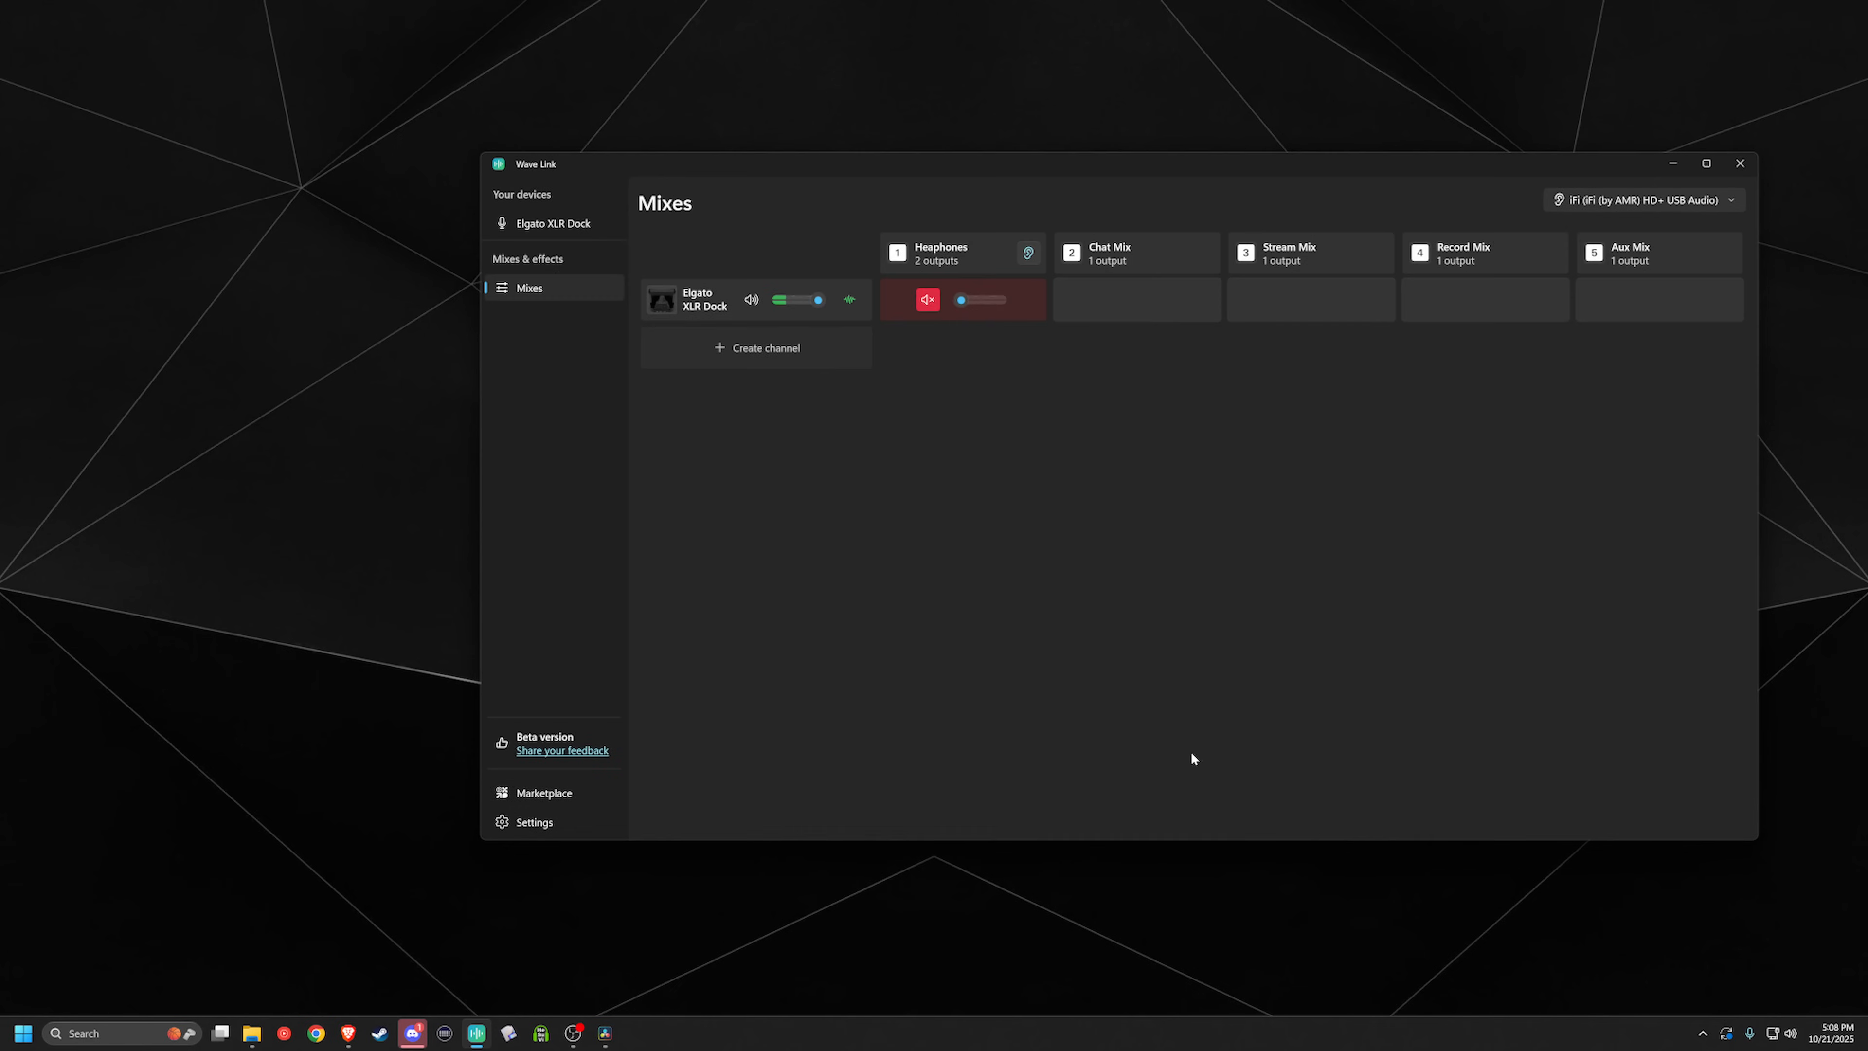
Step: Rename the Chat Mix to "Speakers"
left_click(1071, 256)
left_click(893, 302)
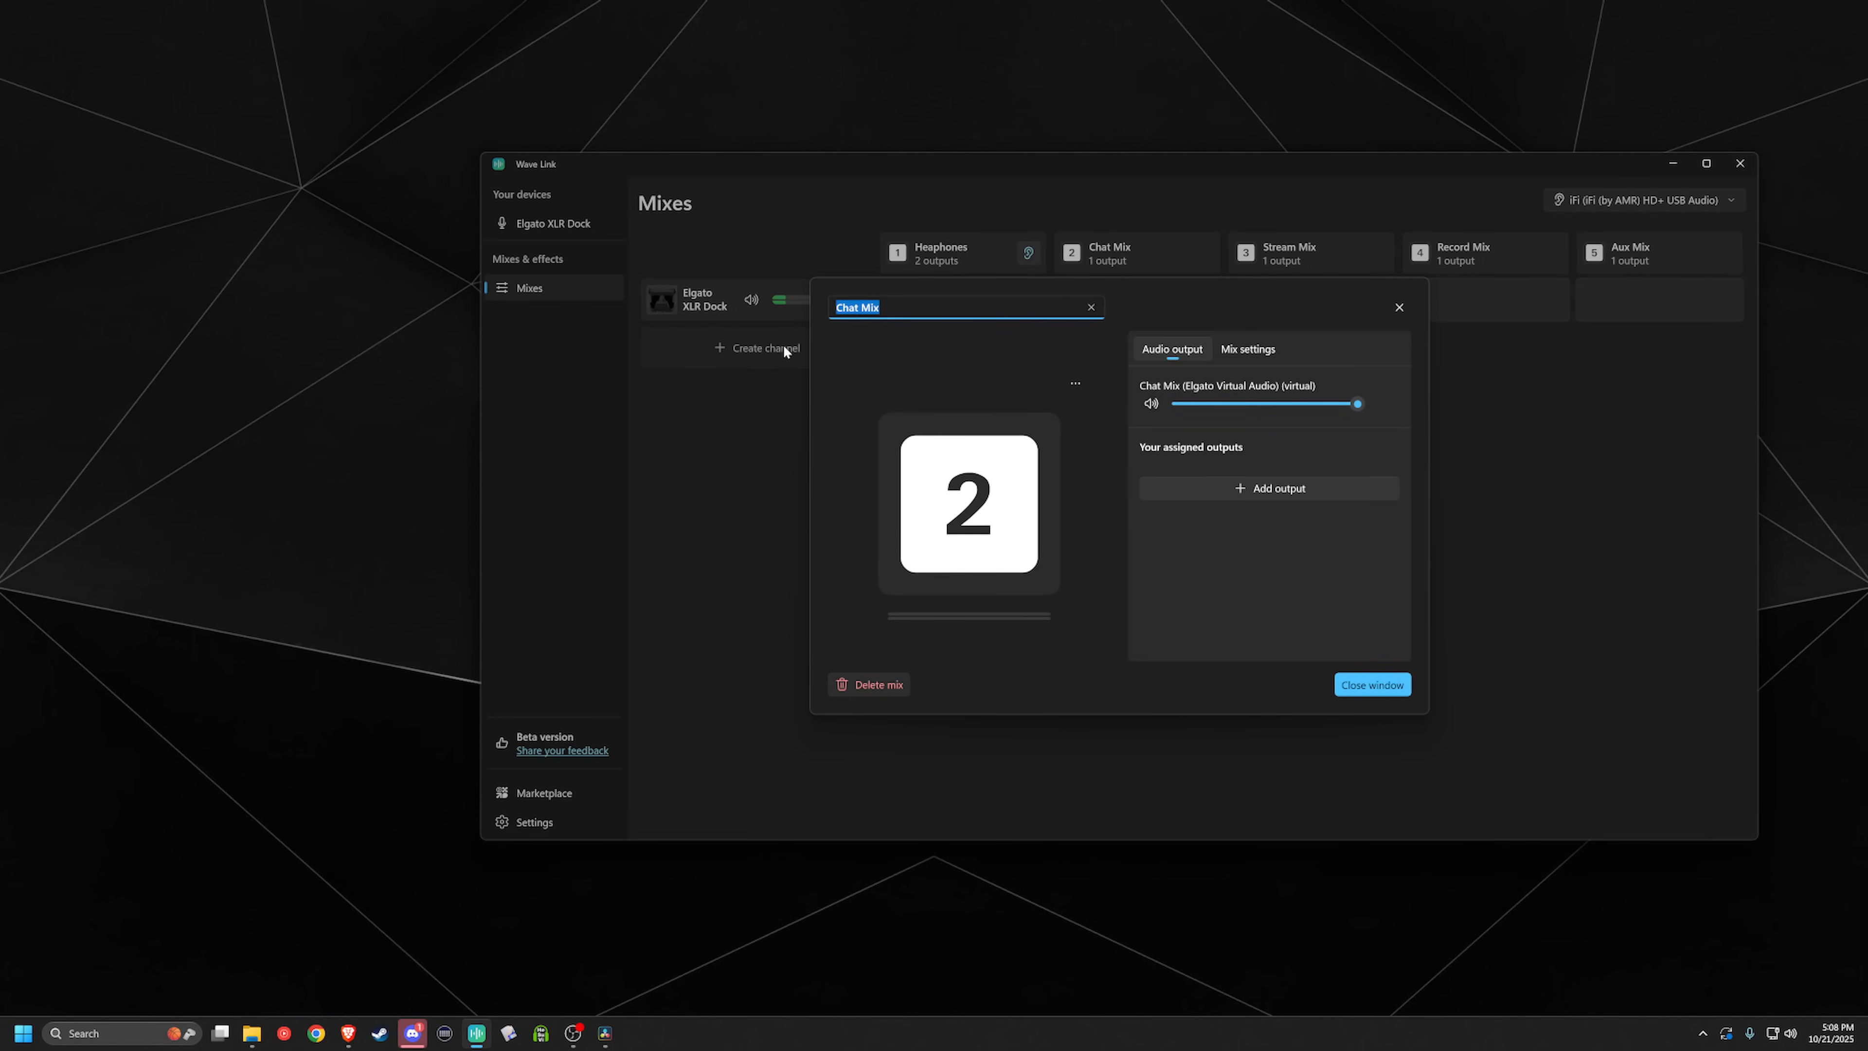
type("Speakers")
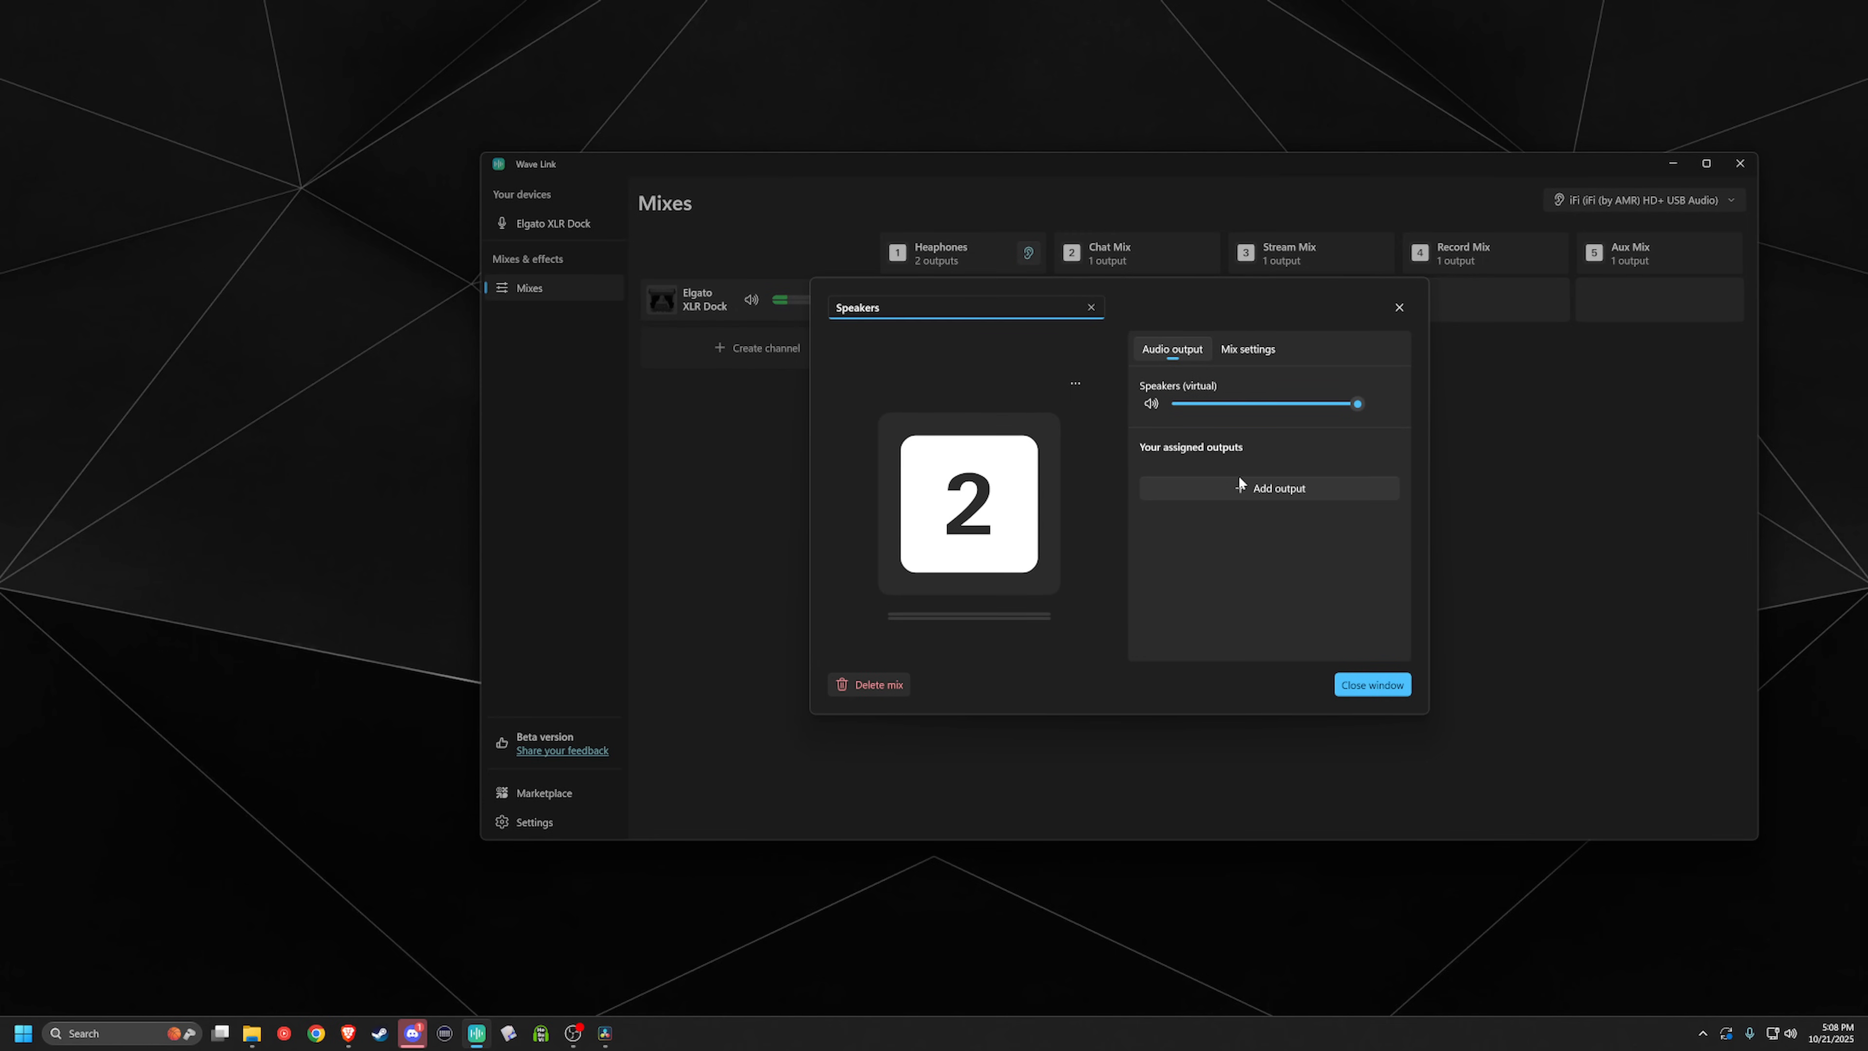
Step: Assign Speakers (Stage V2) as an output of the Speakers mix and set its volume to 100%
left_click(1239, 488)
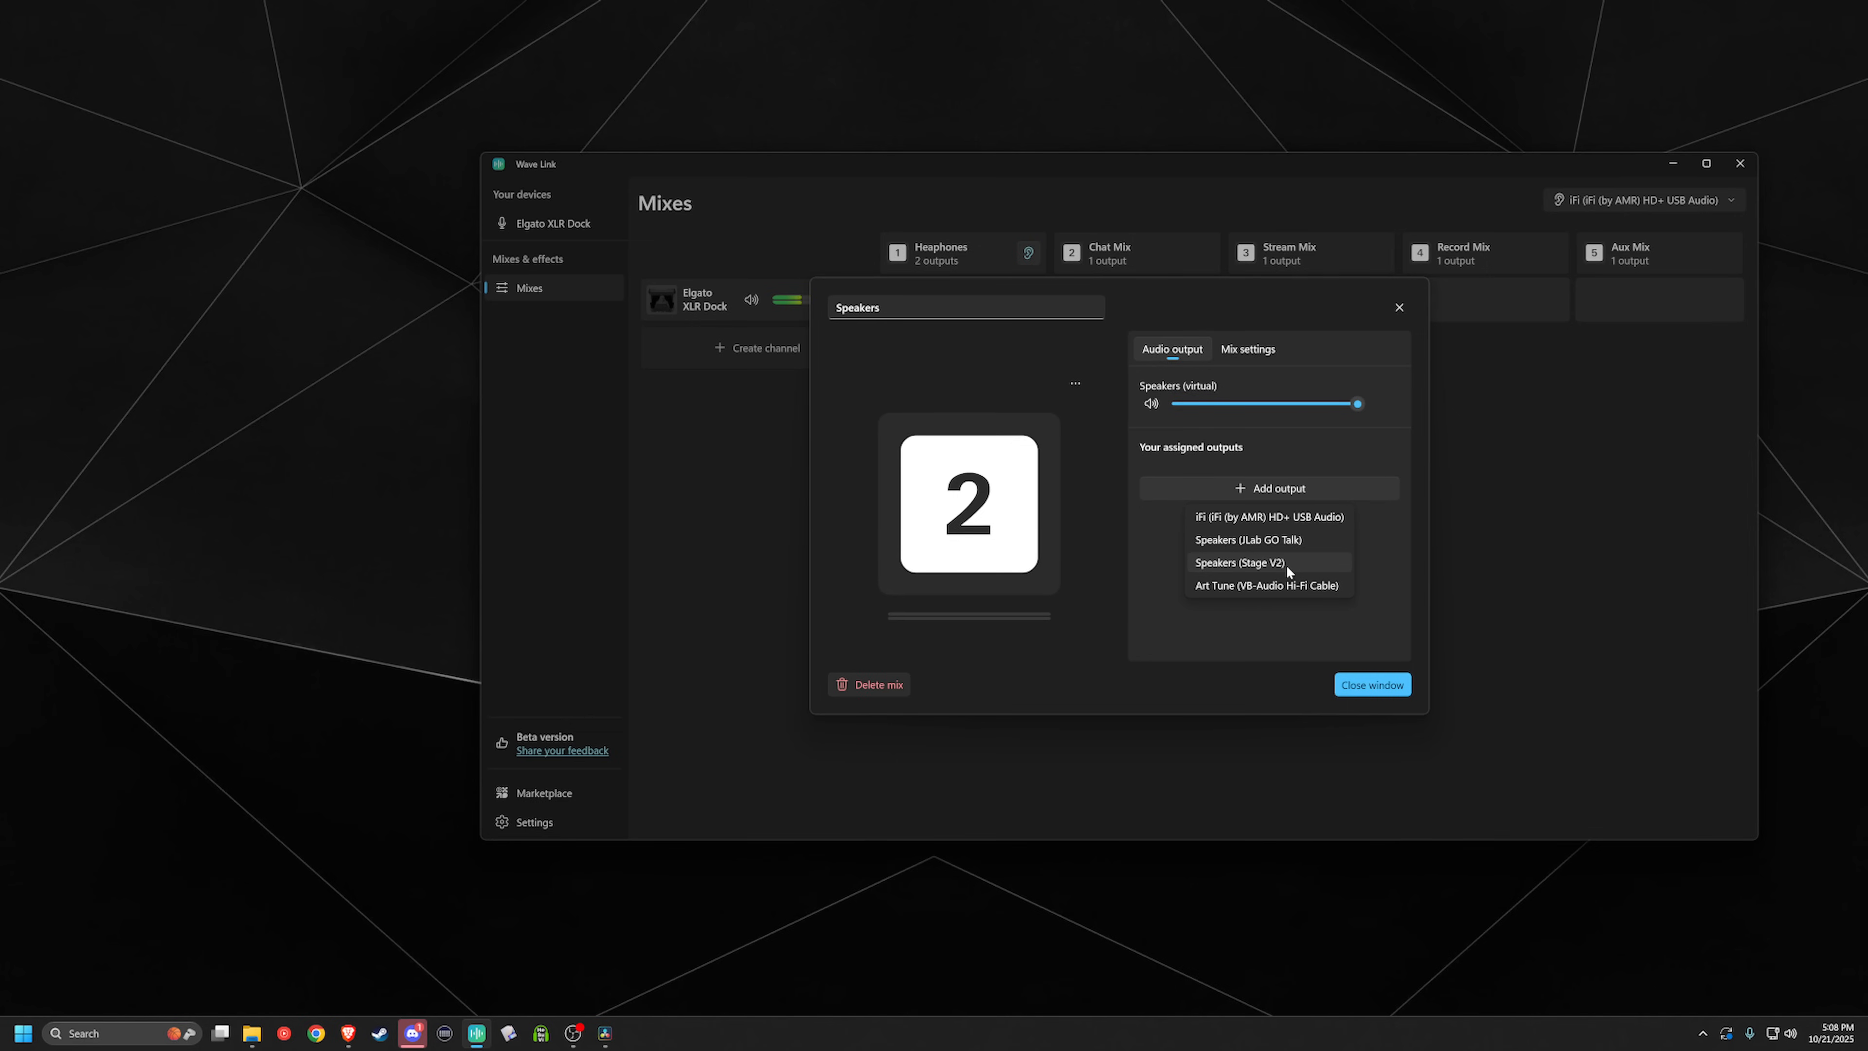
left_click(1286, 561)
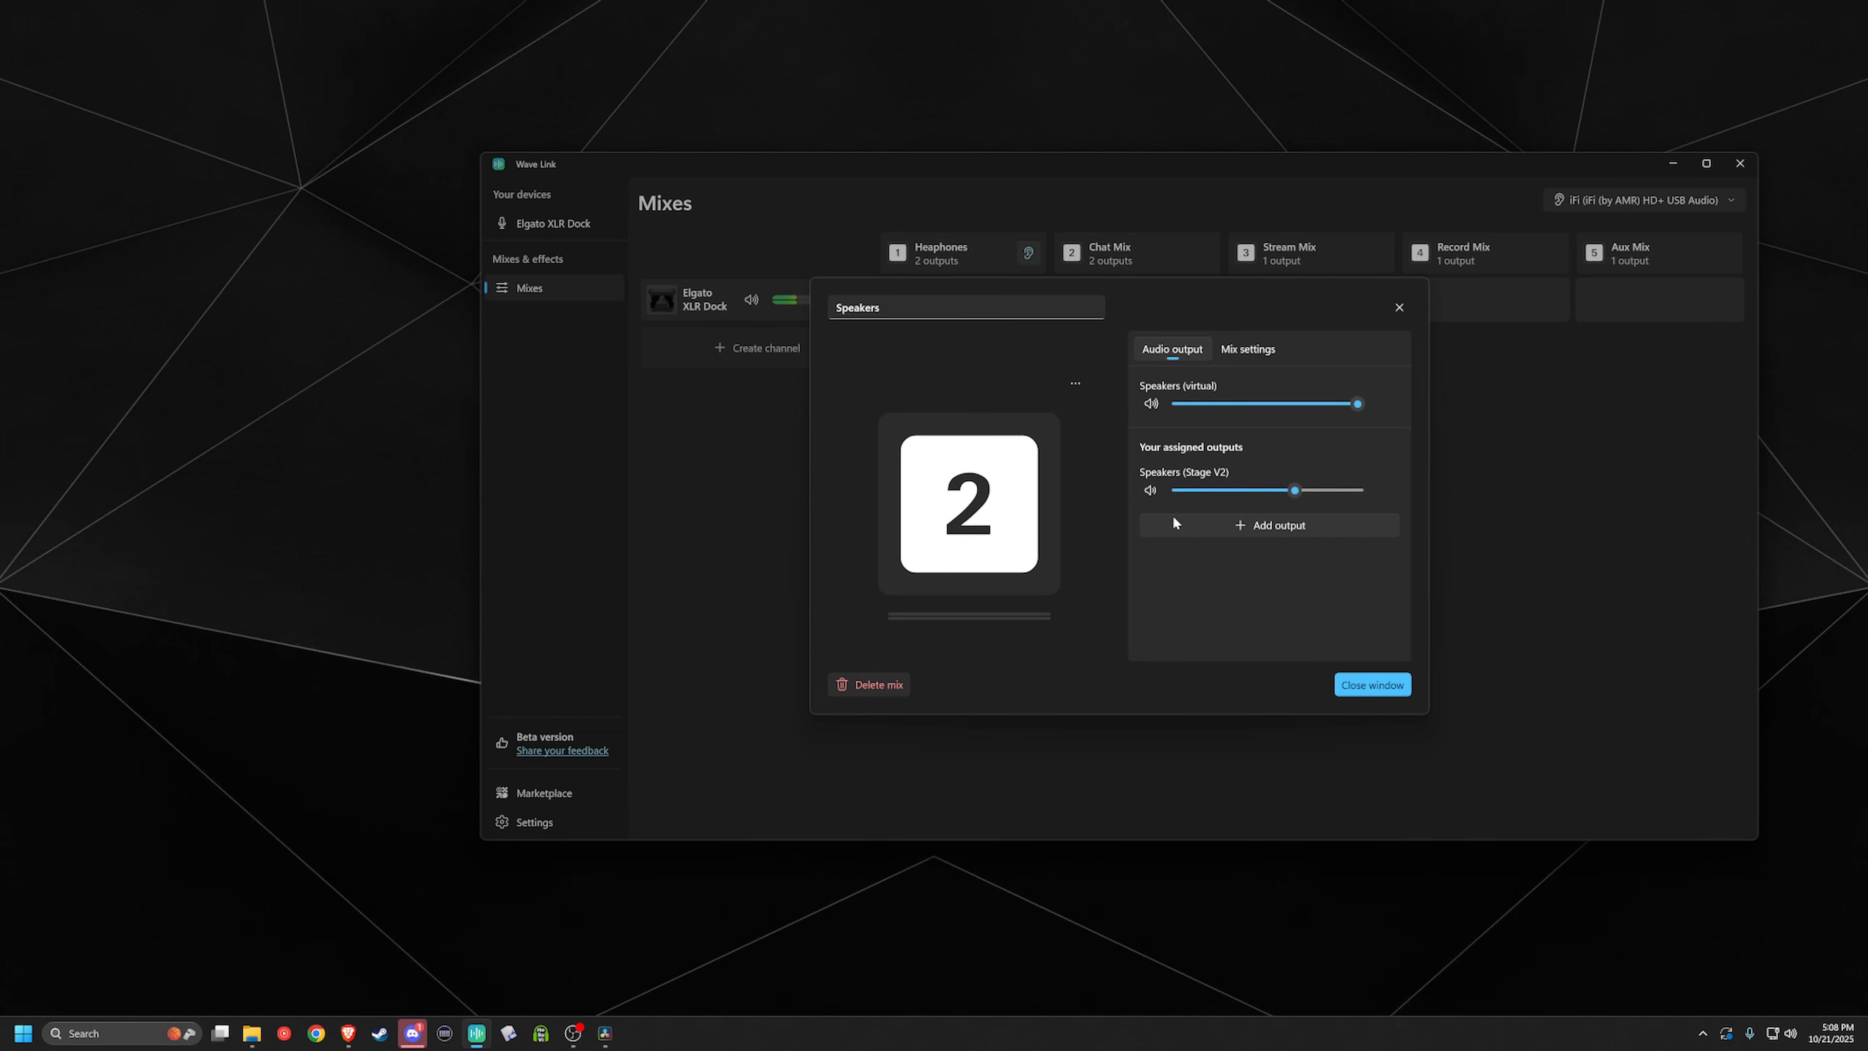
left_click_drag(1292, 493, 1405, 490)
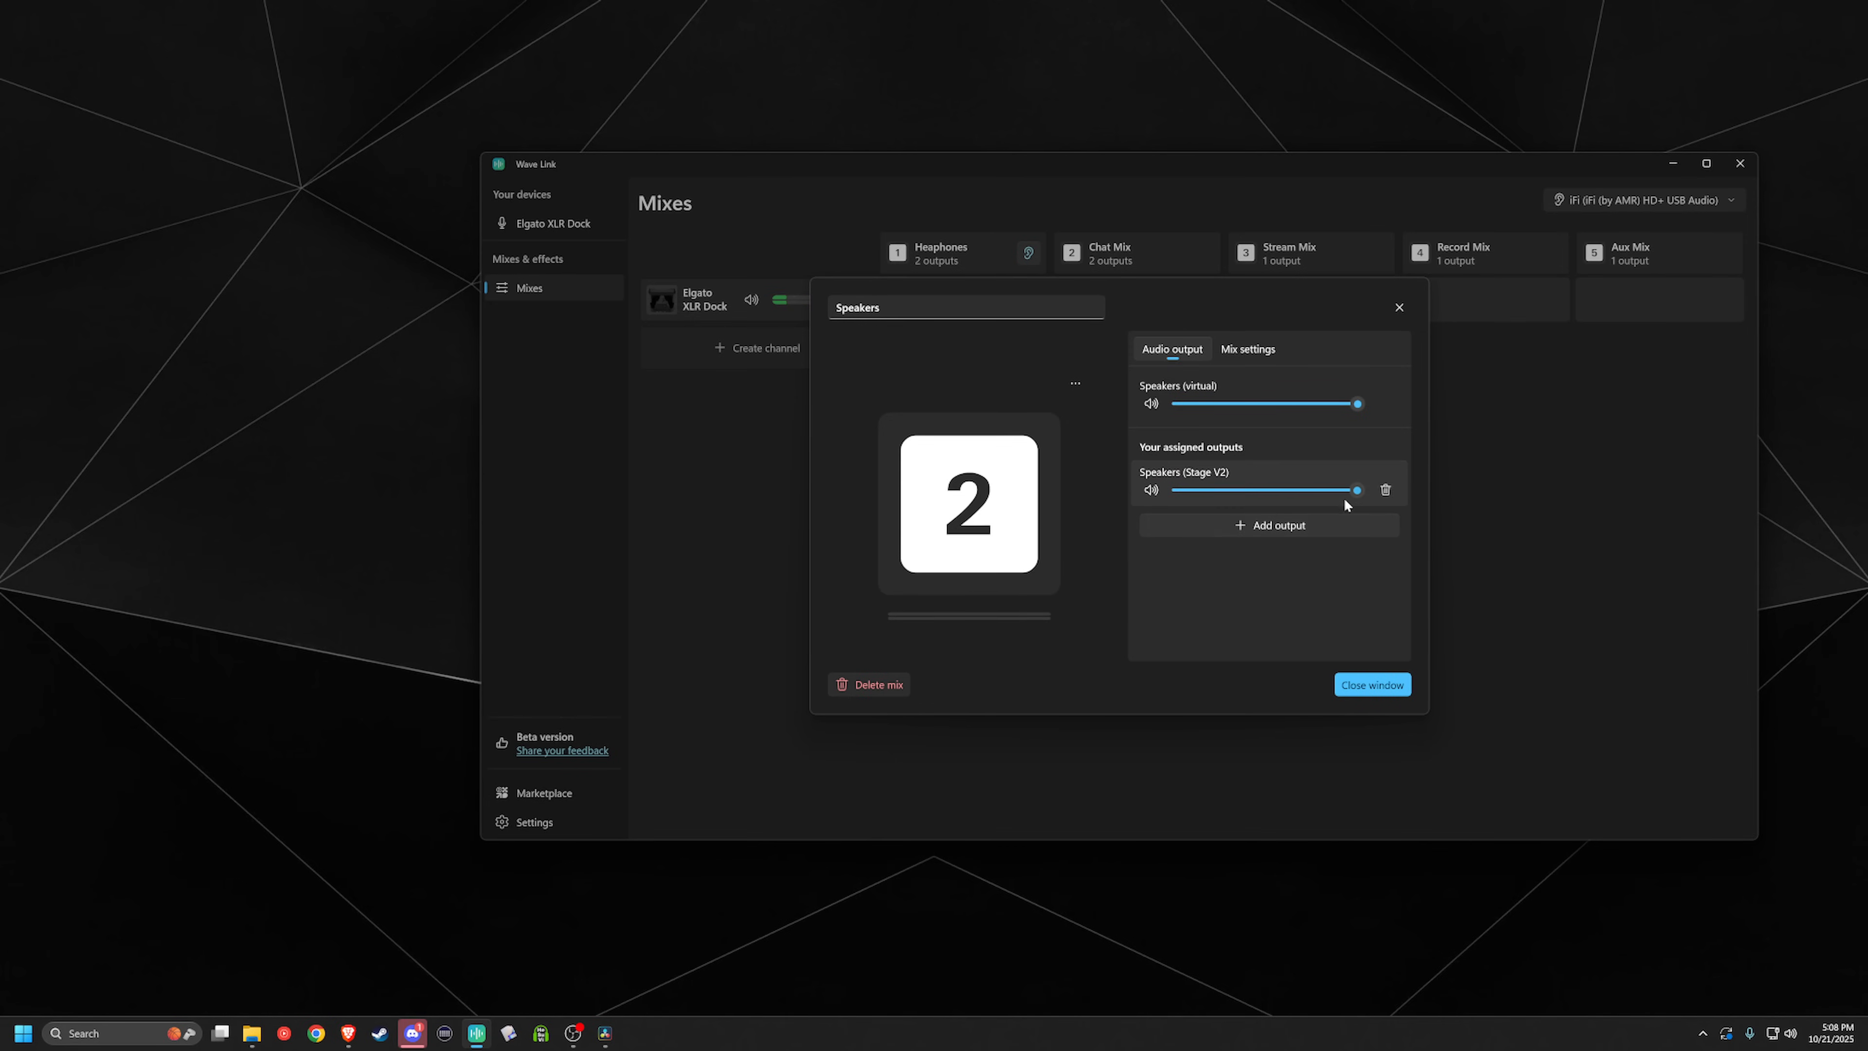
left_click_drag(1355, 491, 1464, 506)
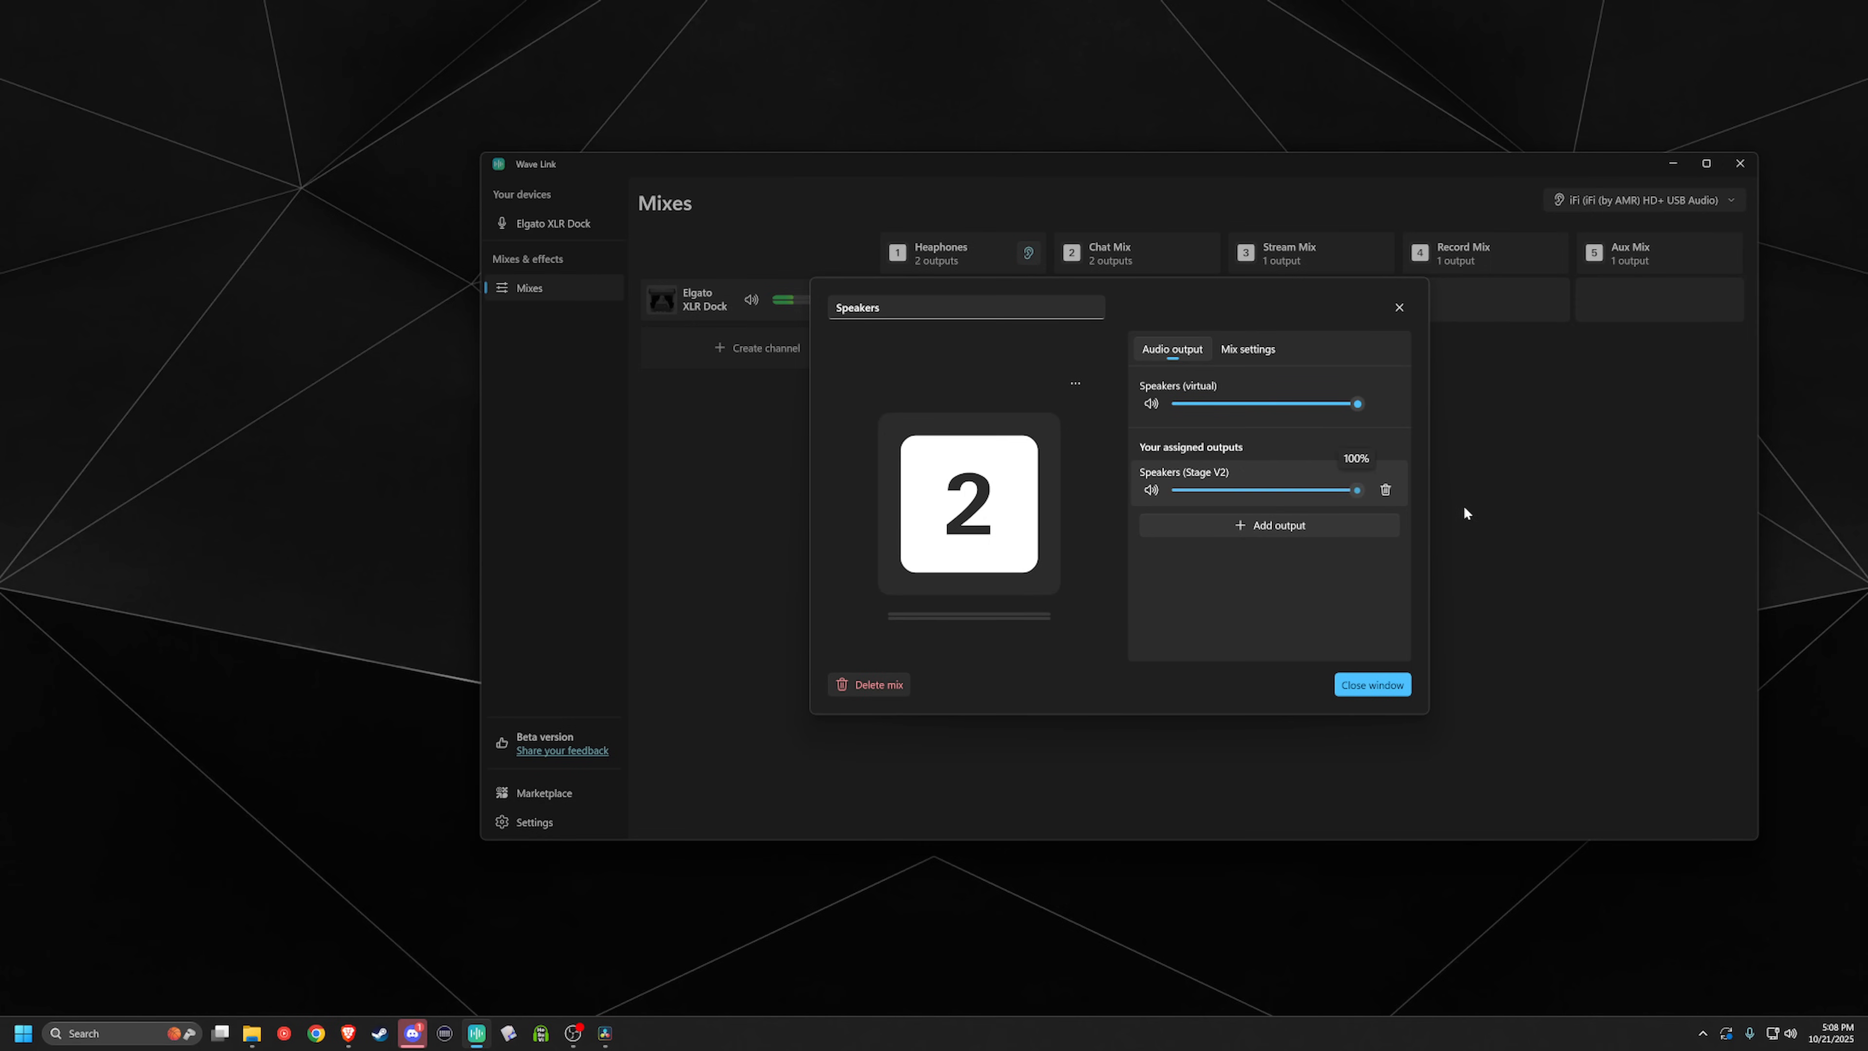
left_click(1379, 686)
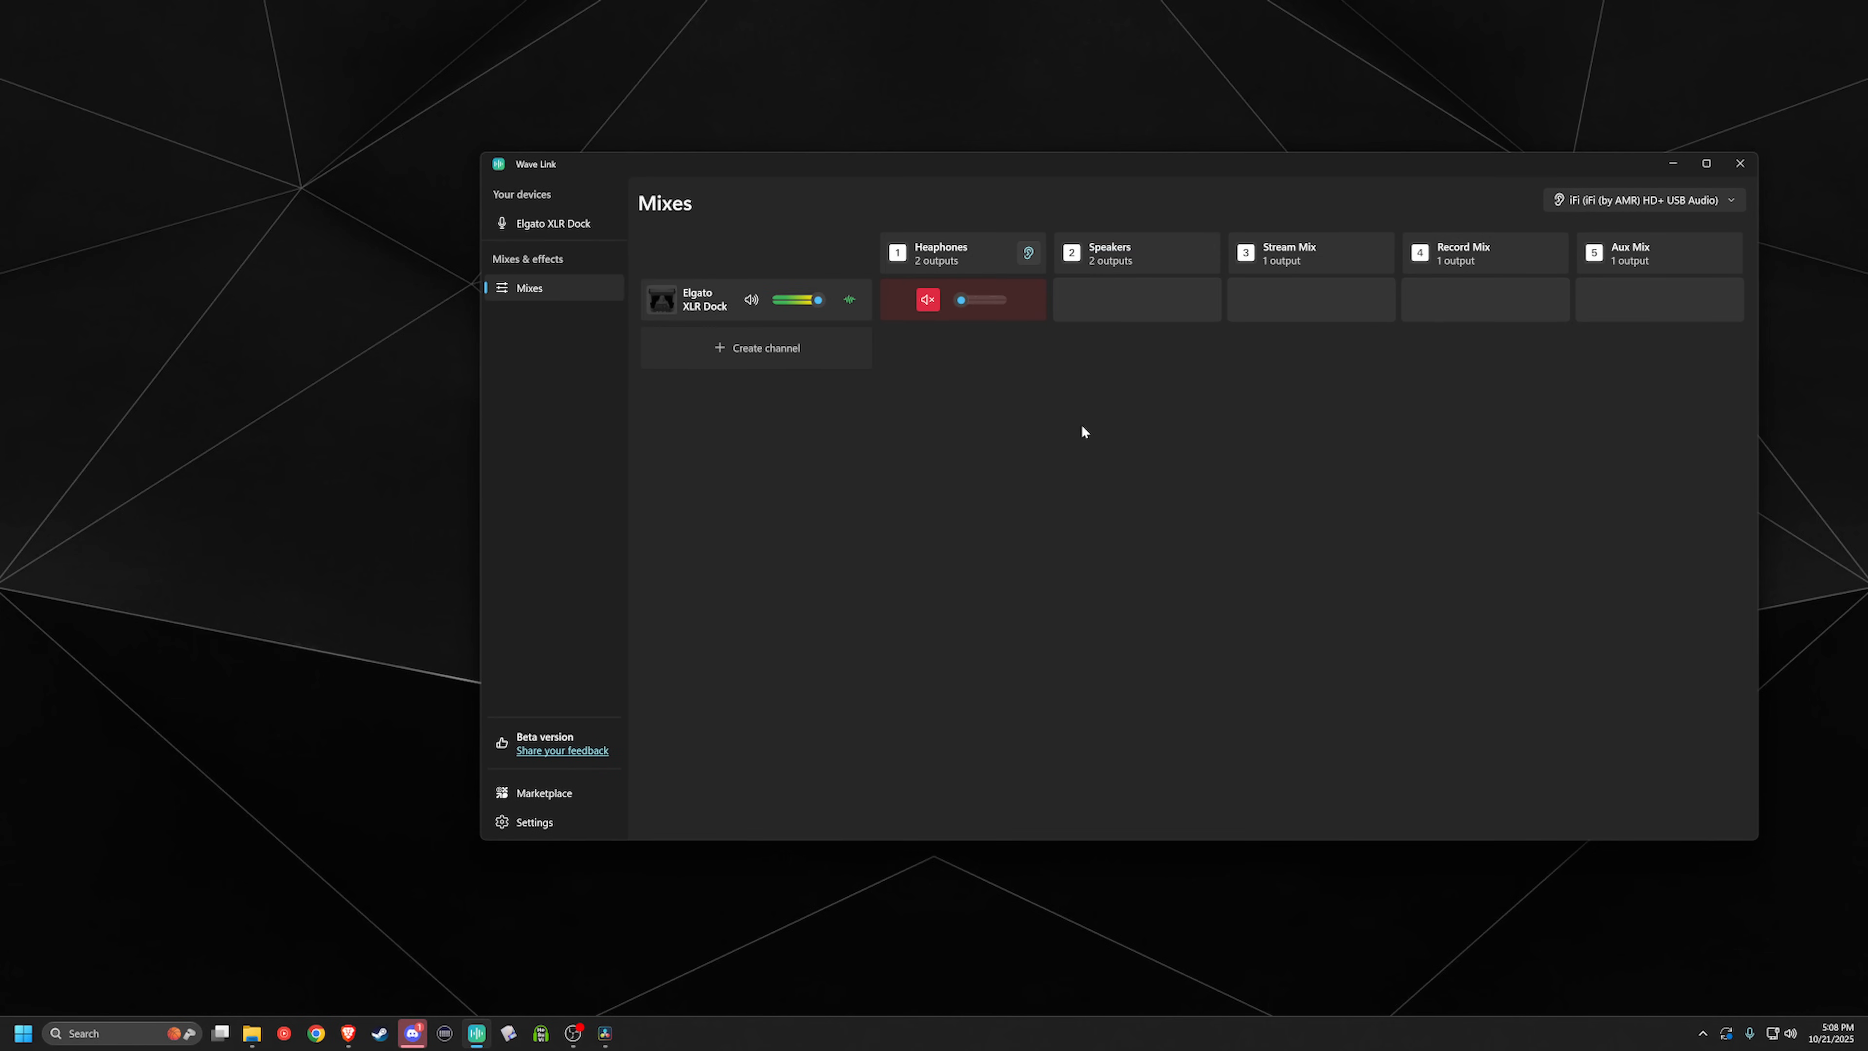
Step: Unmute the Elgato XLR Dock in the Heaphones mix at a low level, and try its channel and mix mutes
left_click(928, 299)
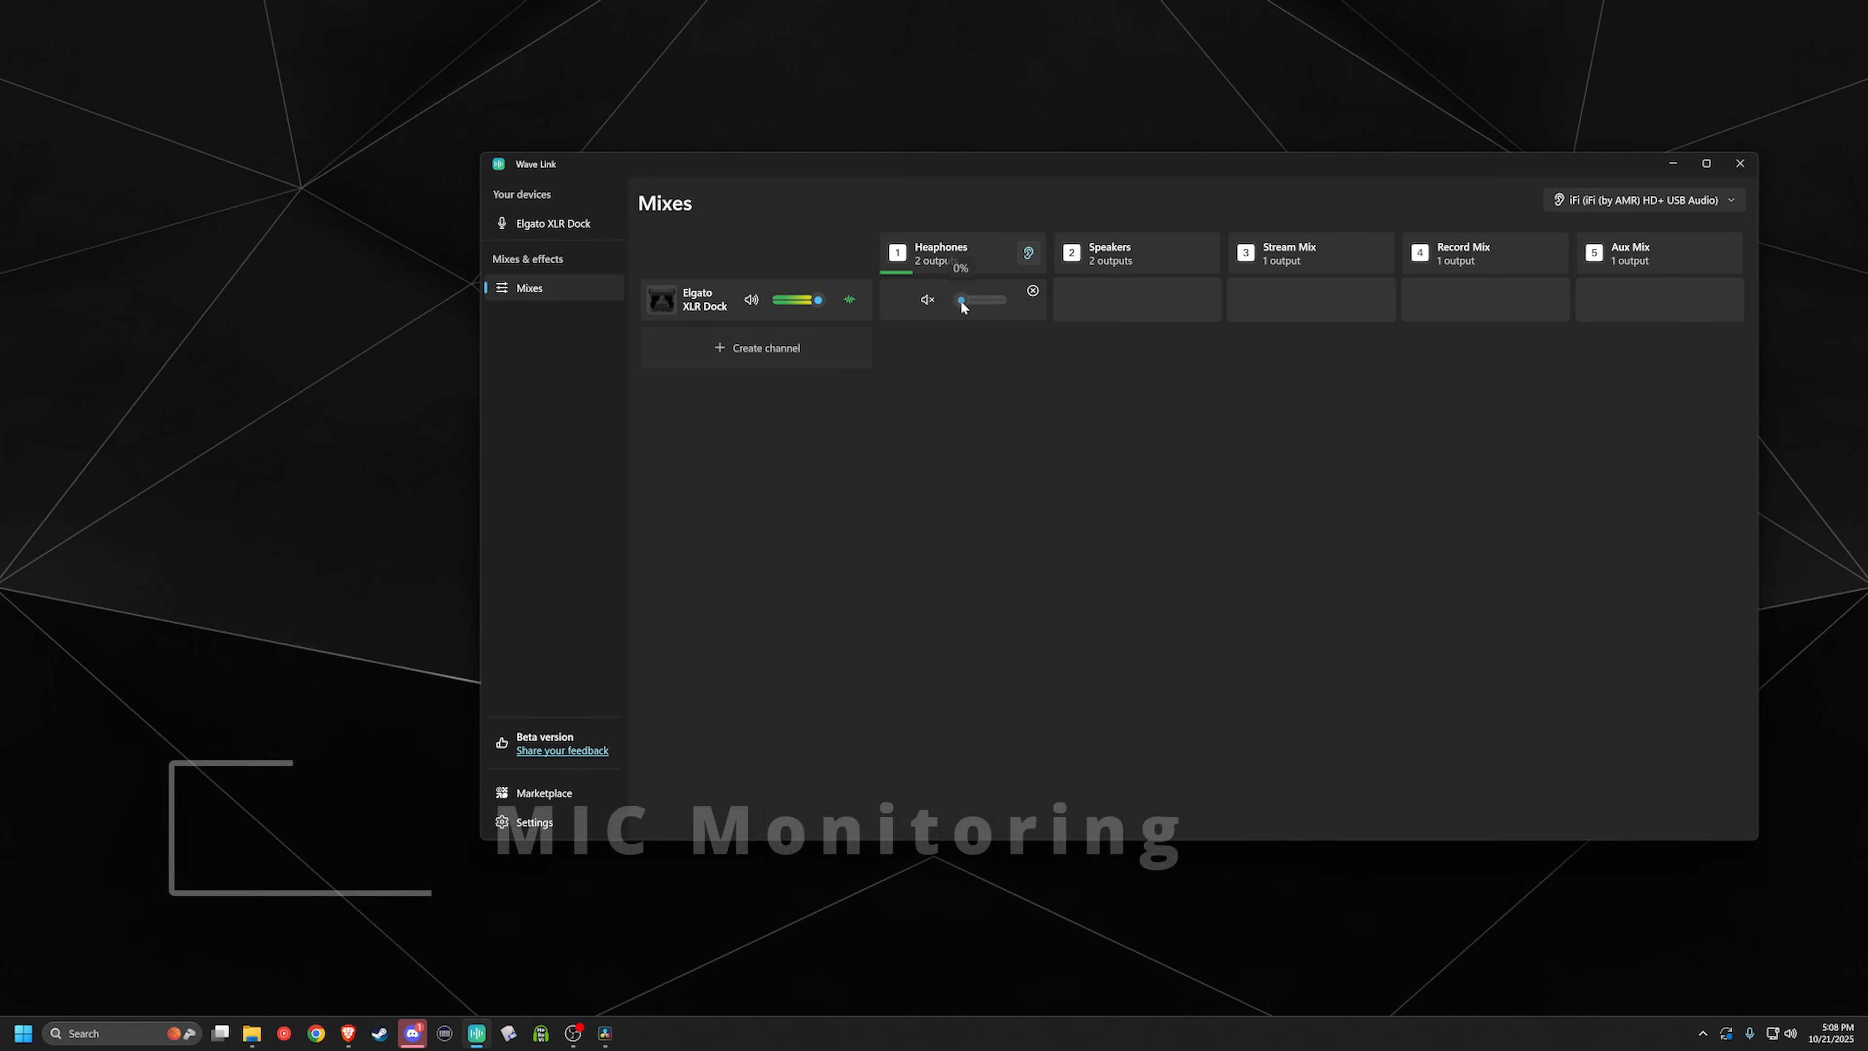
left_click_drag(960, 300, 971, 301)
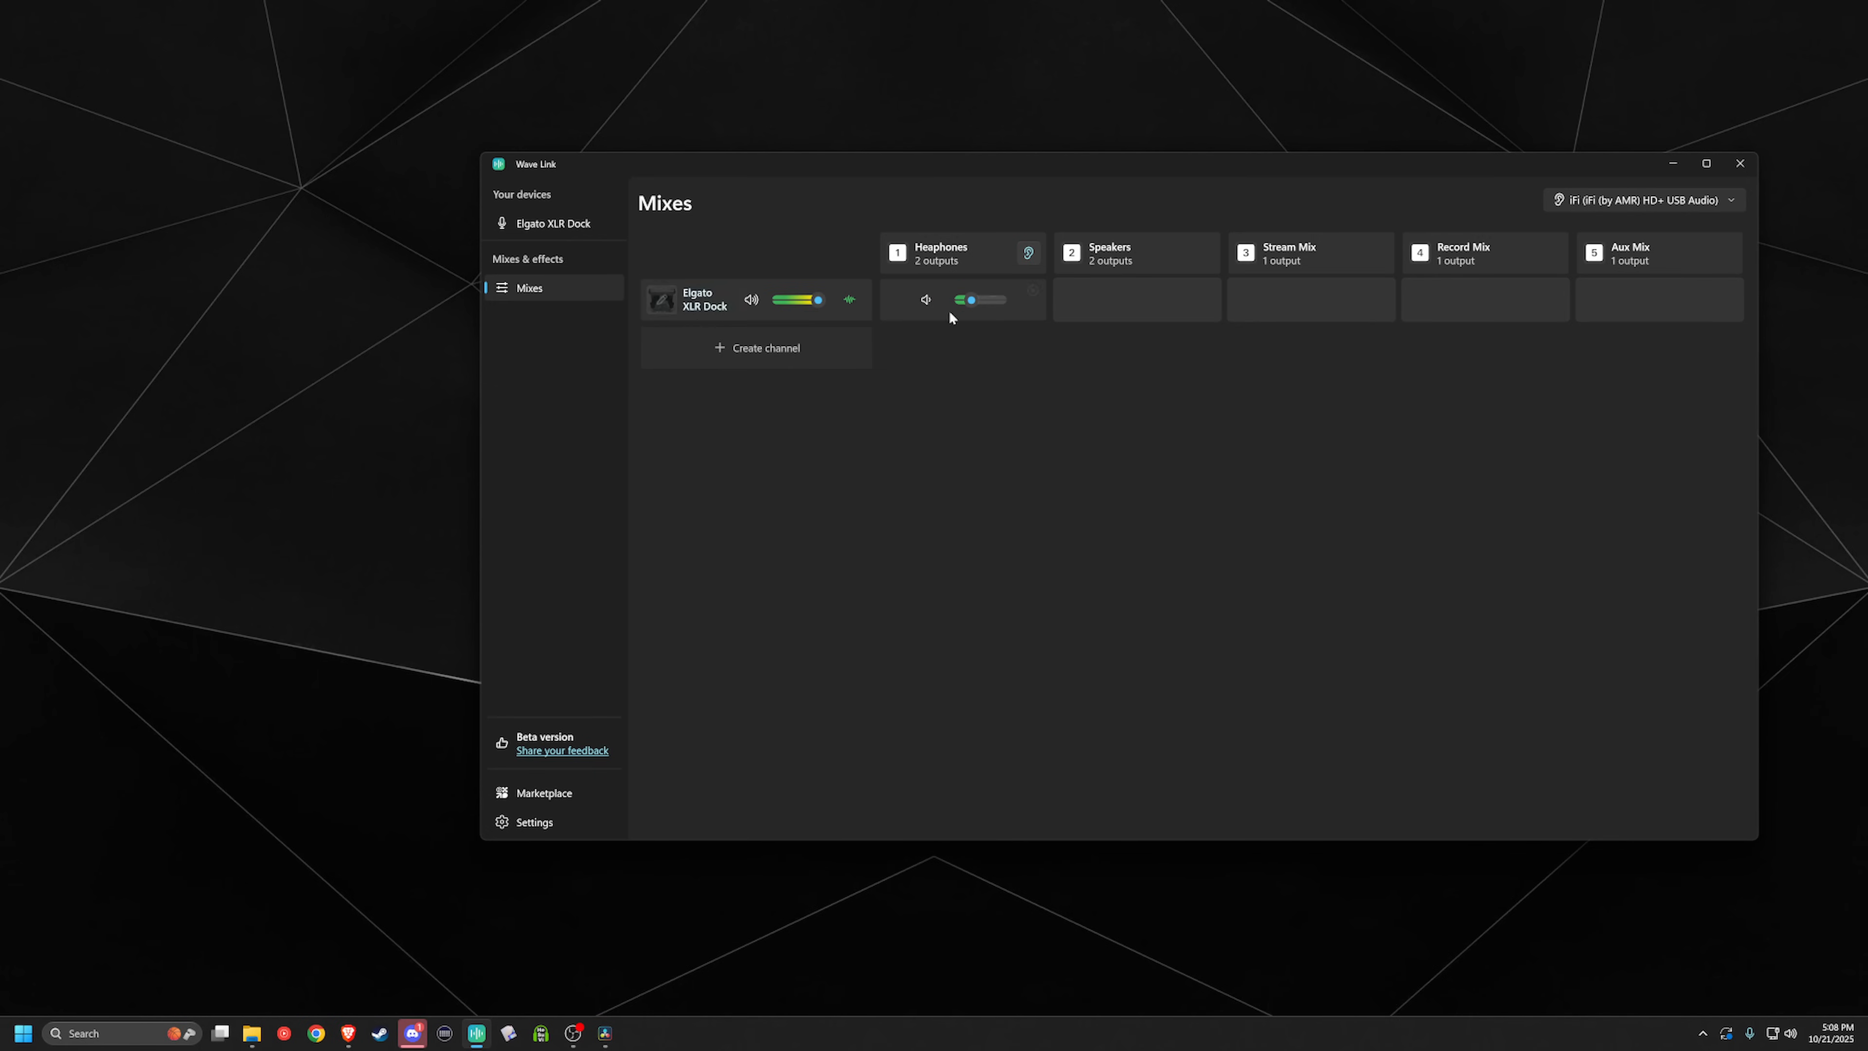
left_click(750, 301)
left_click(748, 301)
left_click(927, 299)
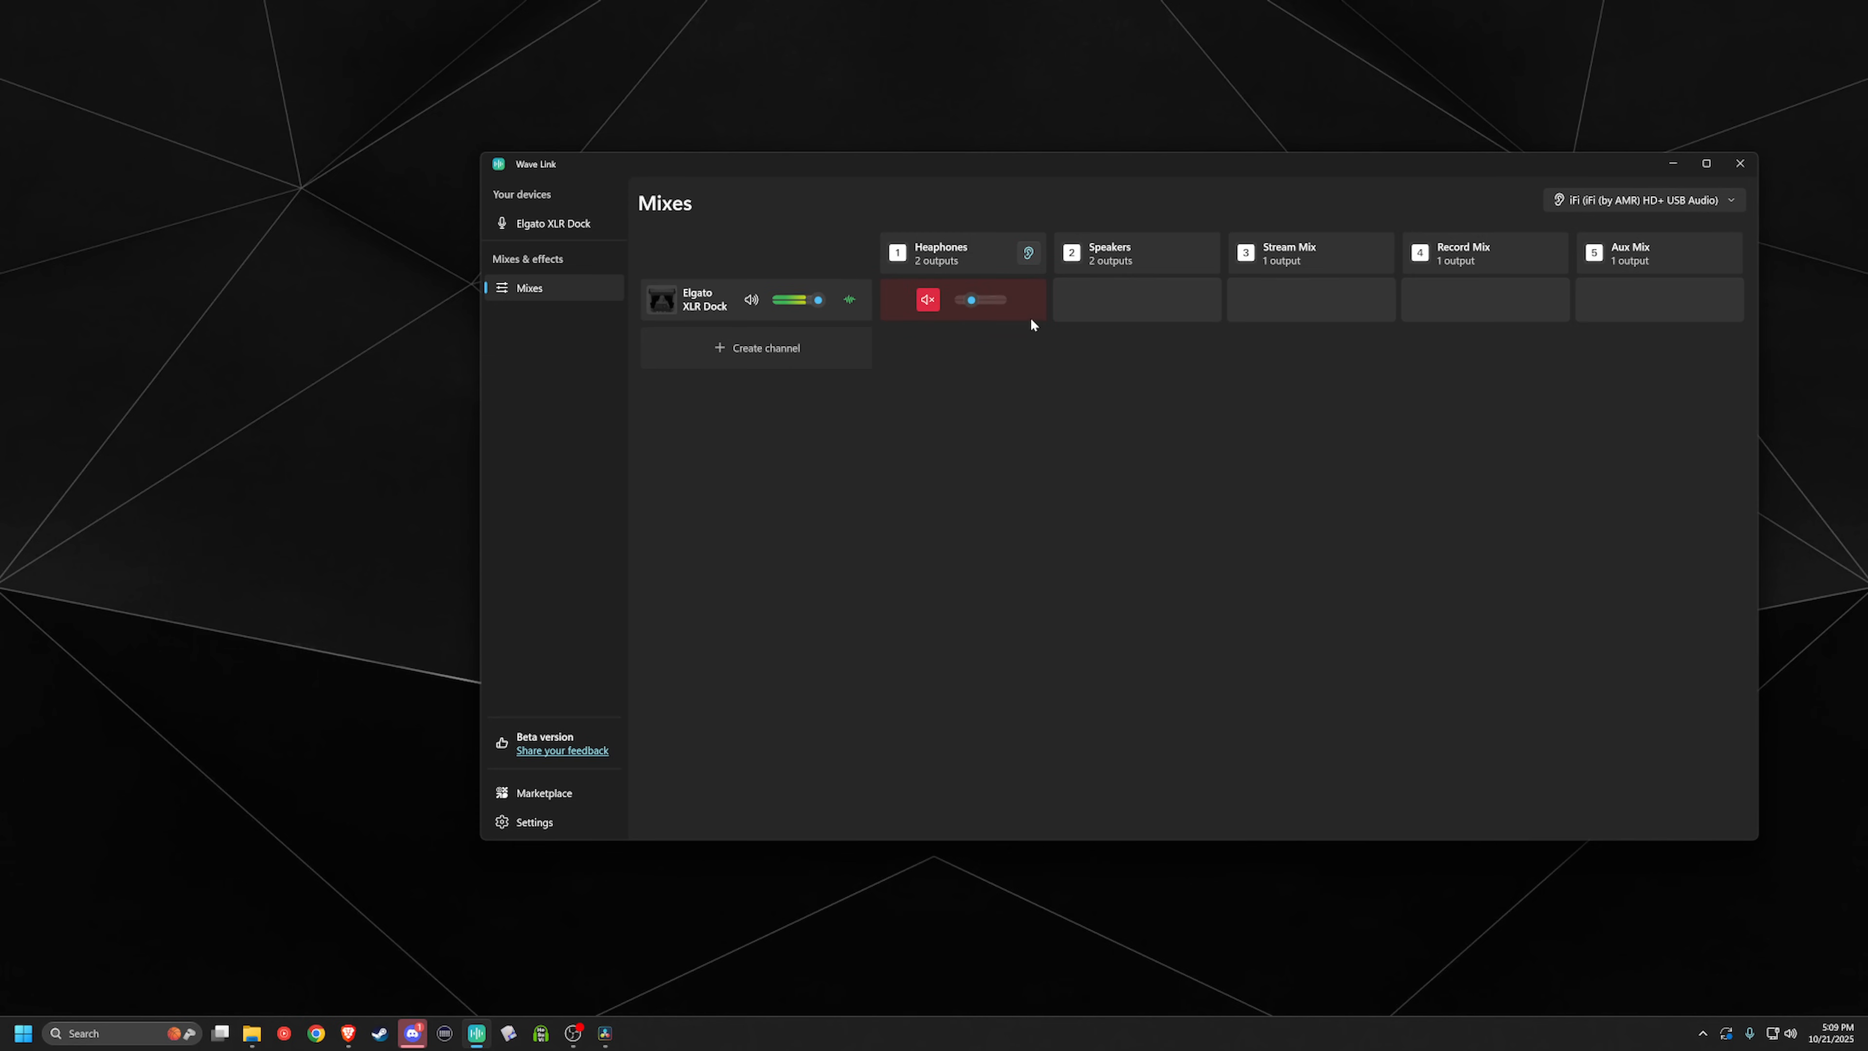
left_click(921, 299)
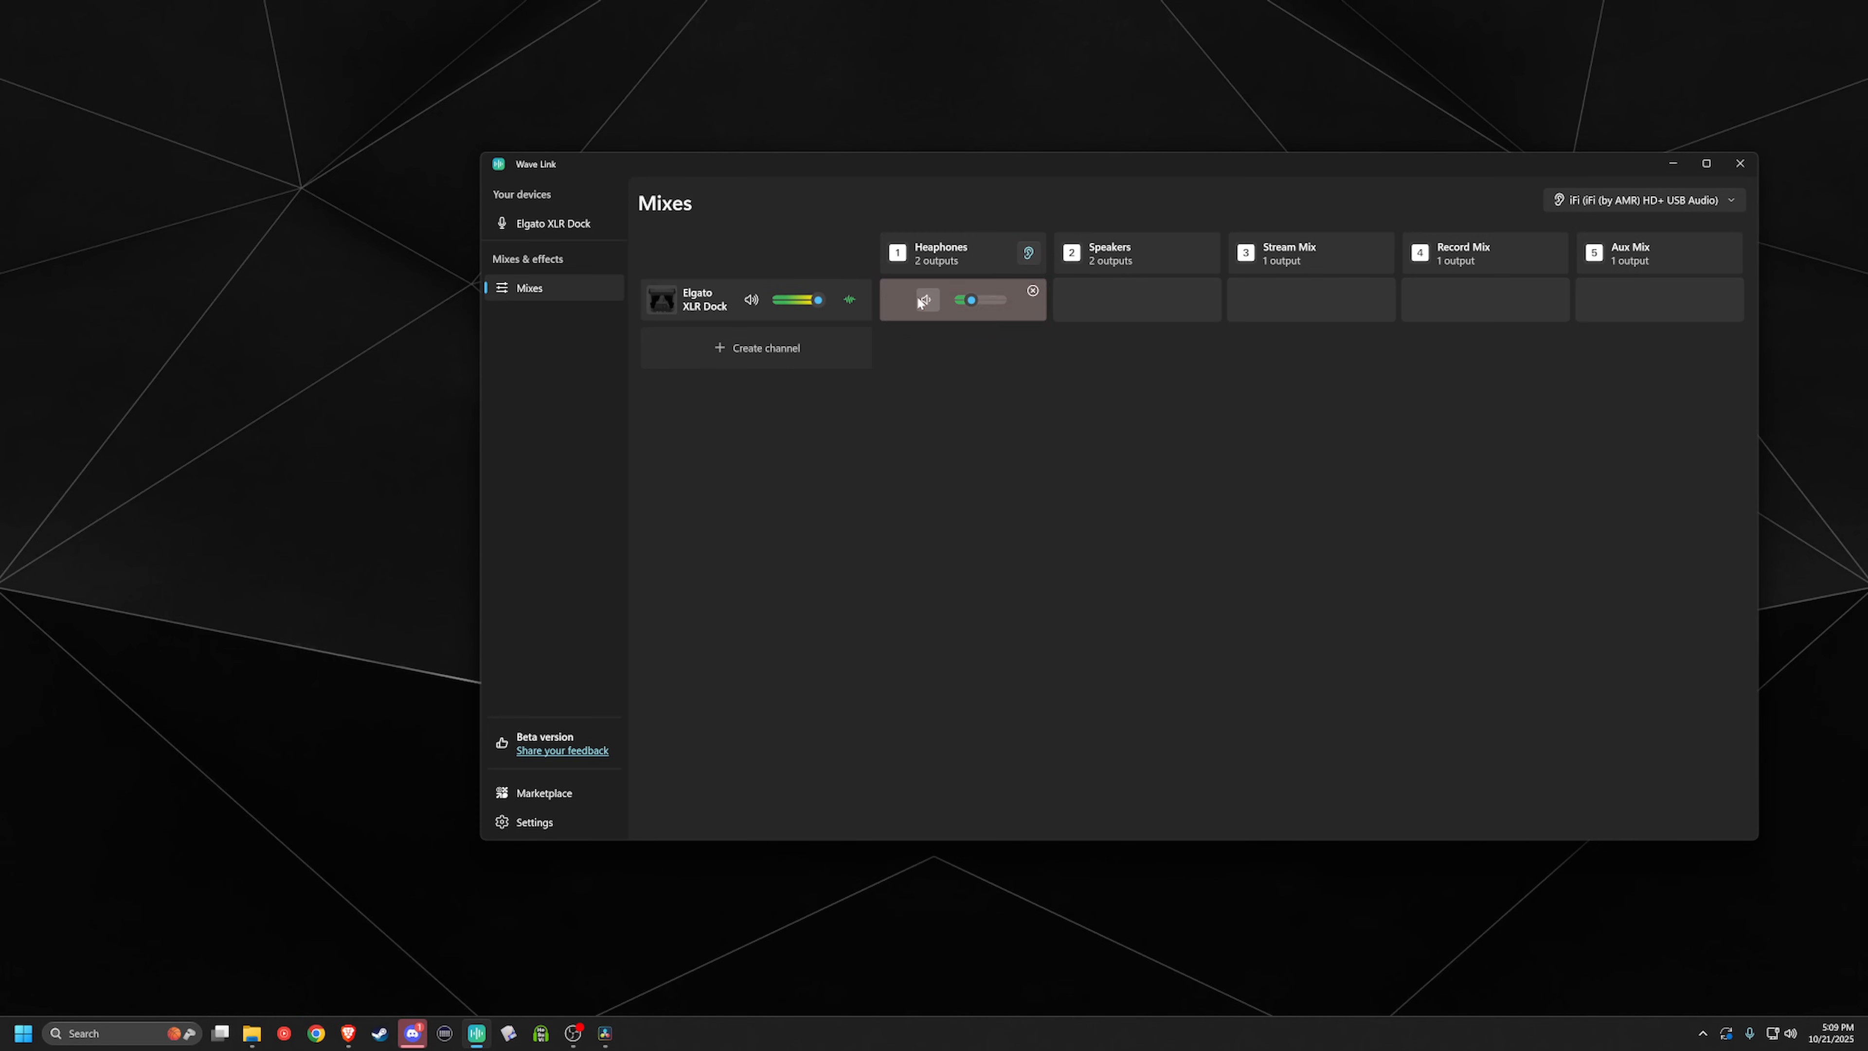
Step: Rename the Stream Mix to "Voice Chat!" and close its settings
left_click(1250, 249)
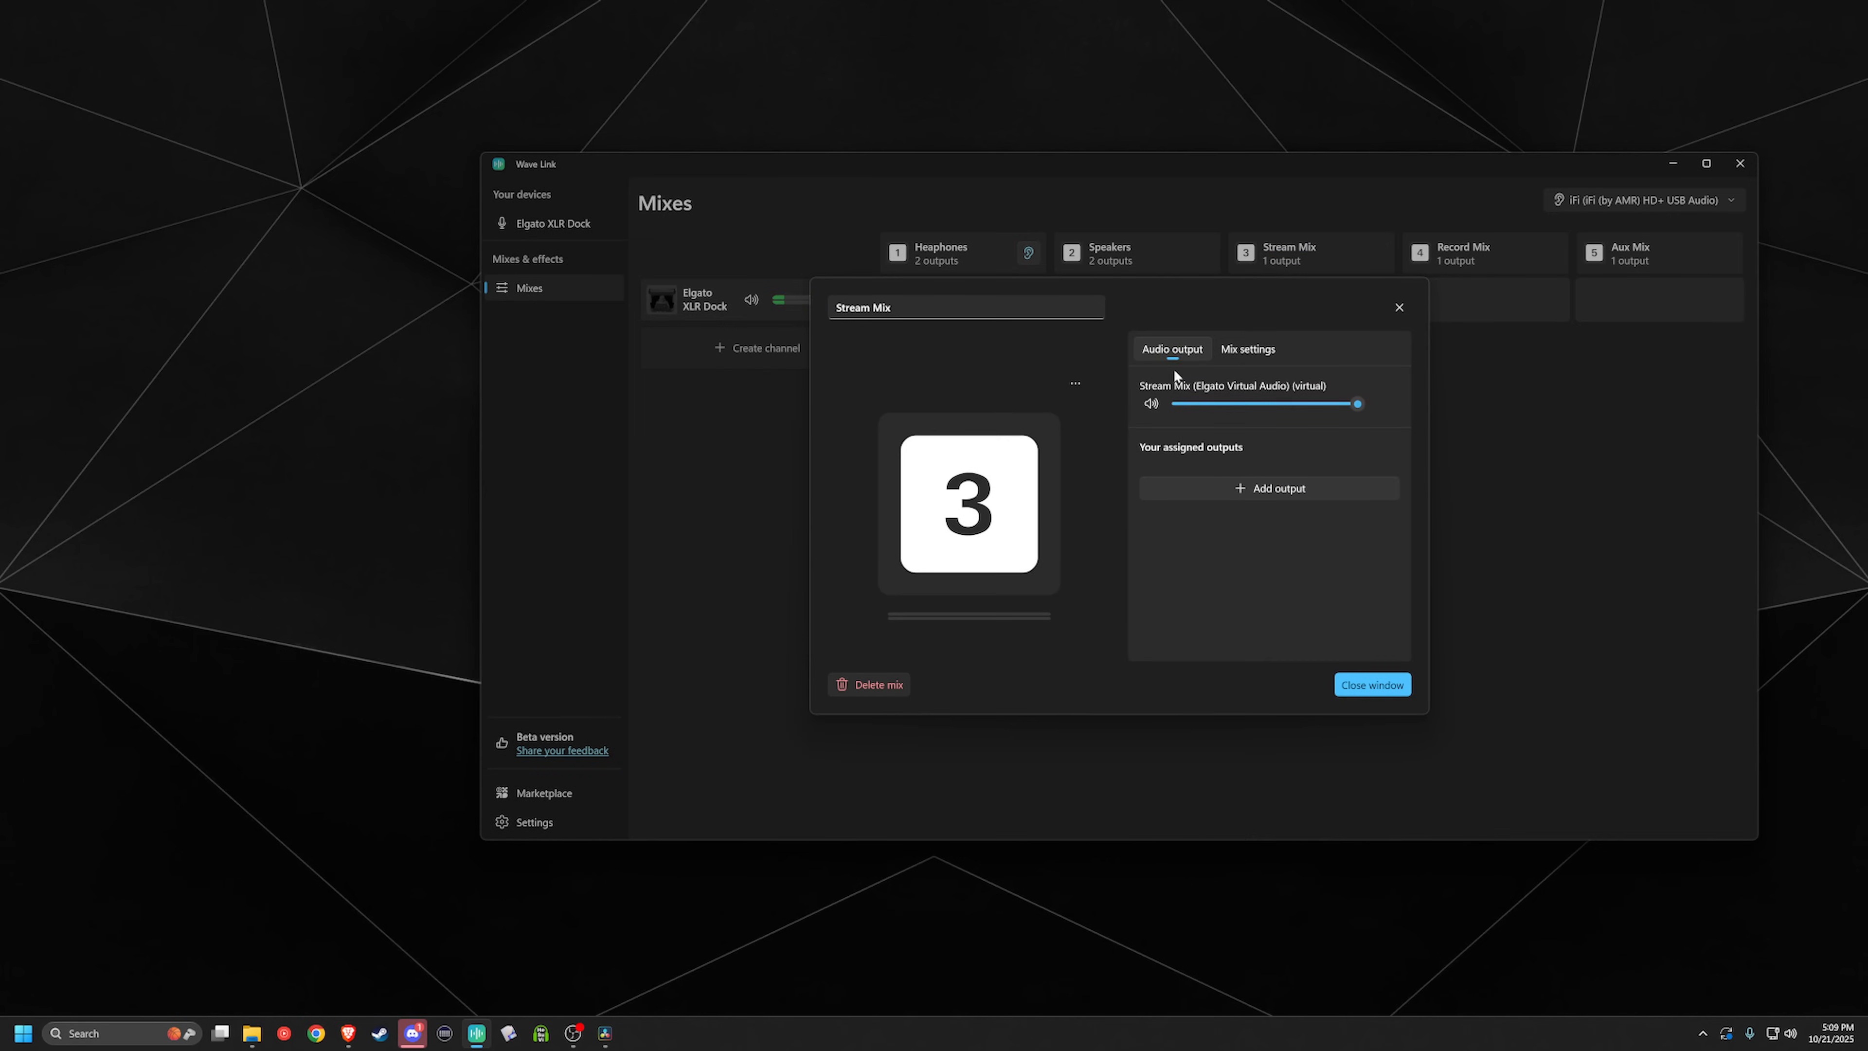
left_click(922, 301)
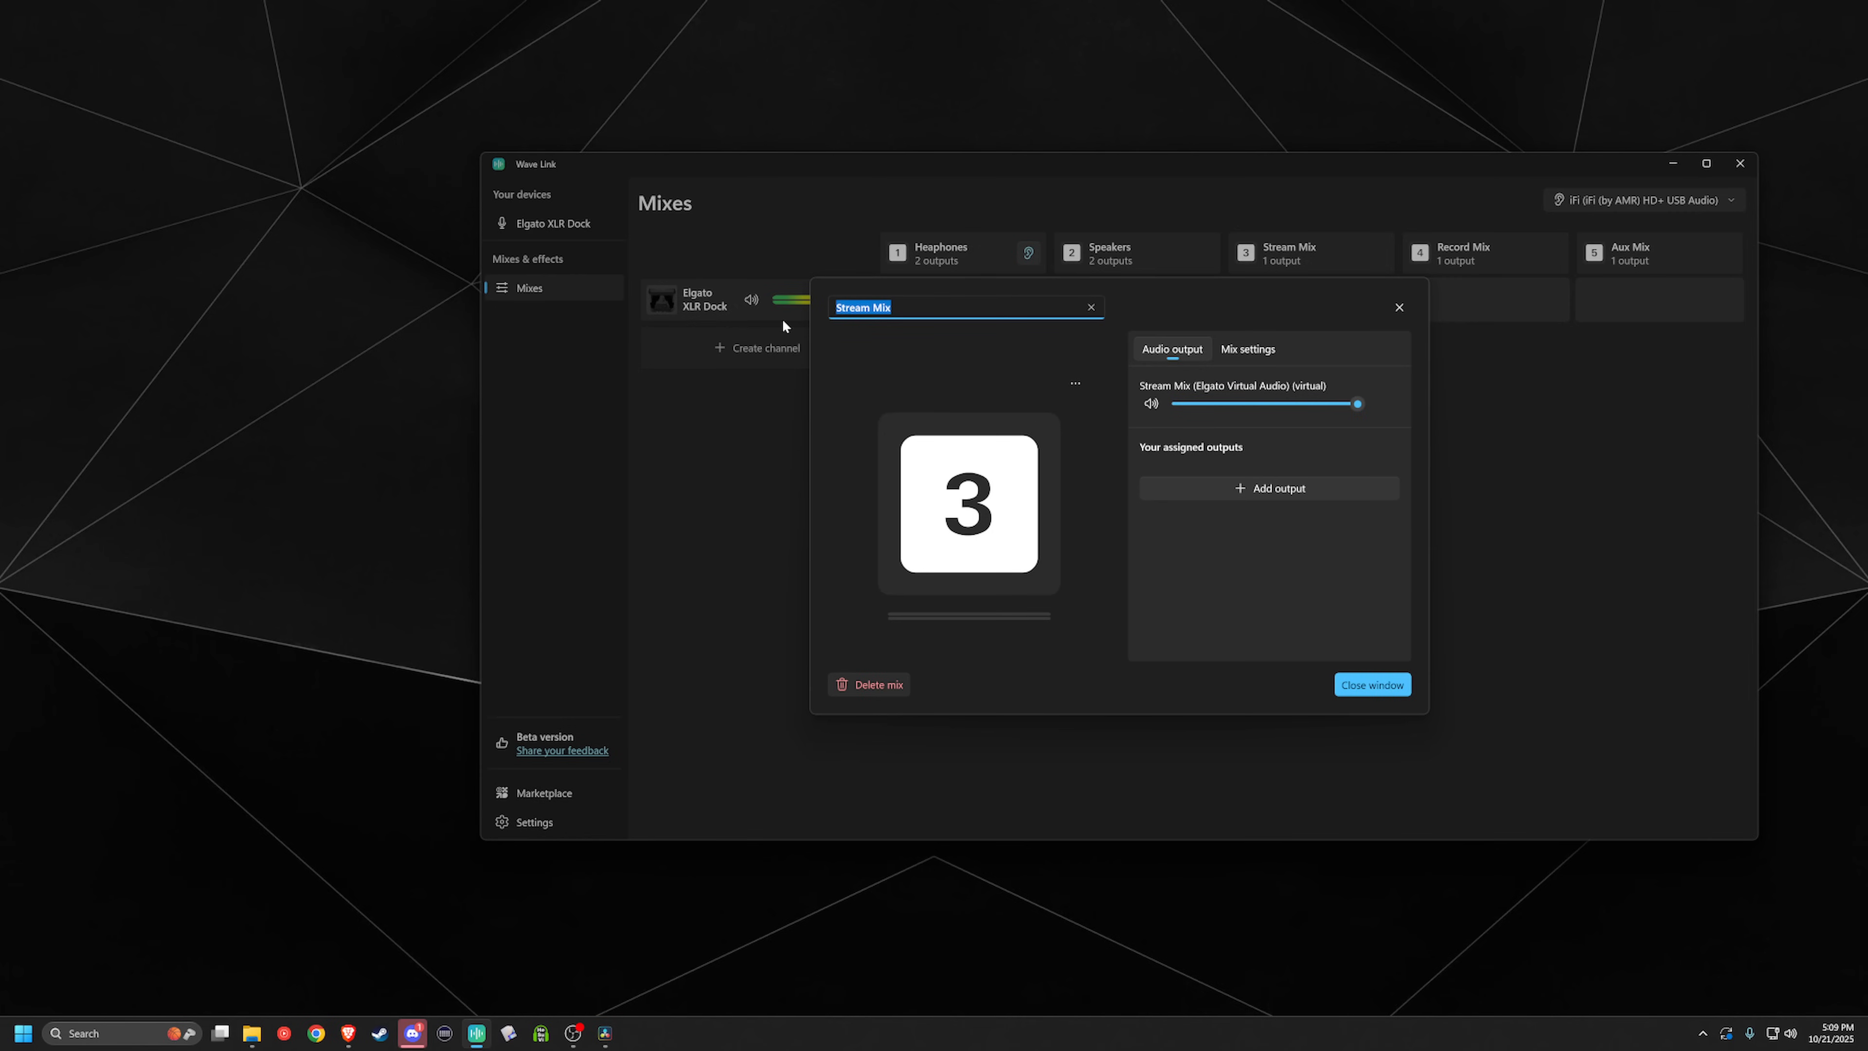
type("V")
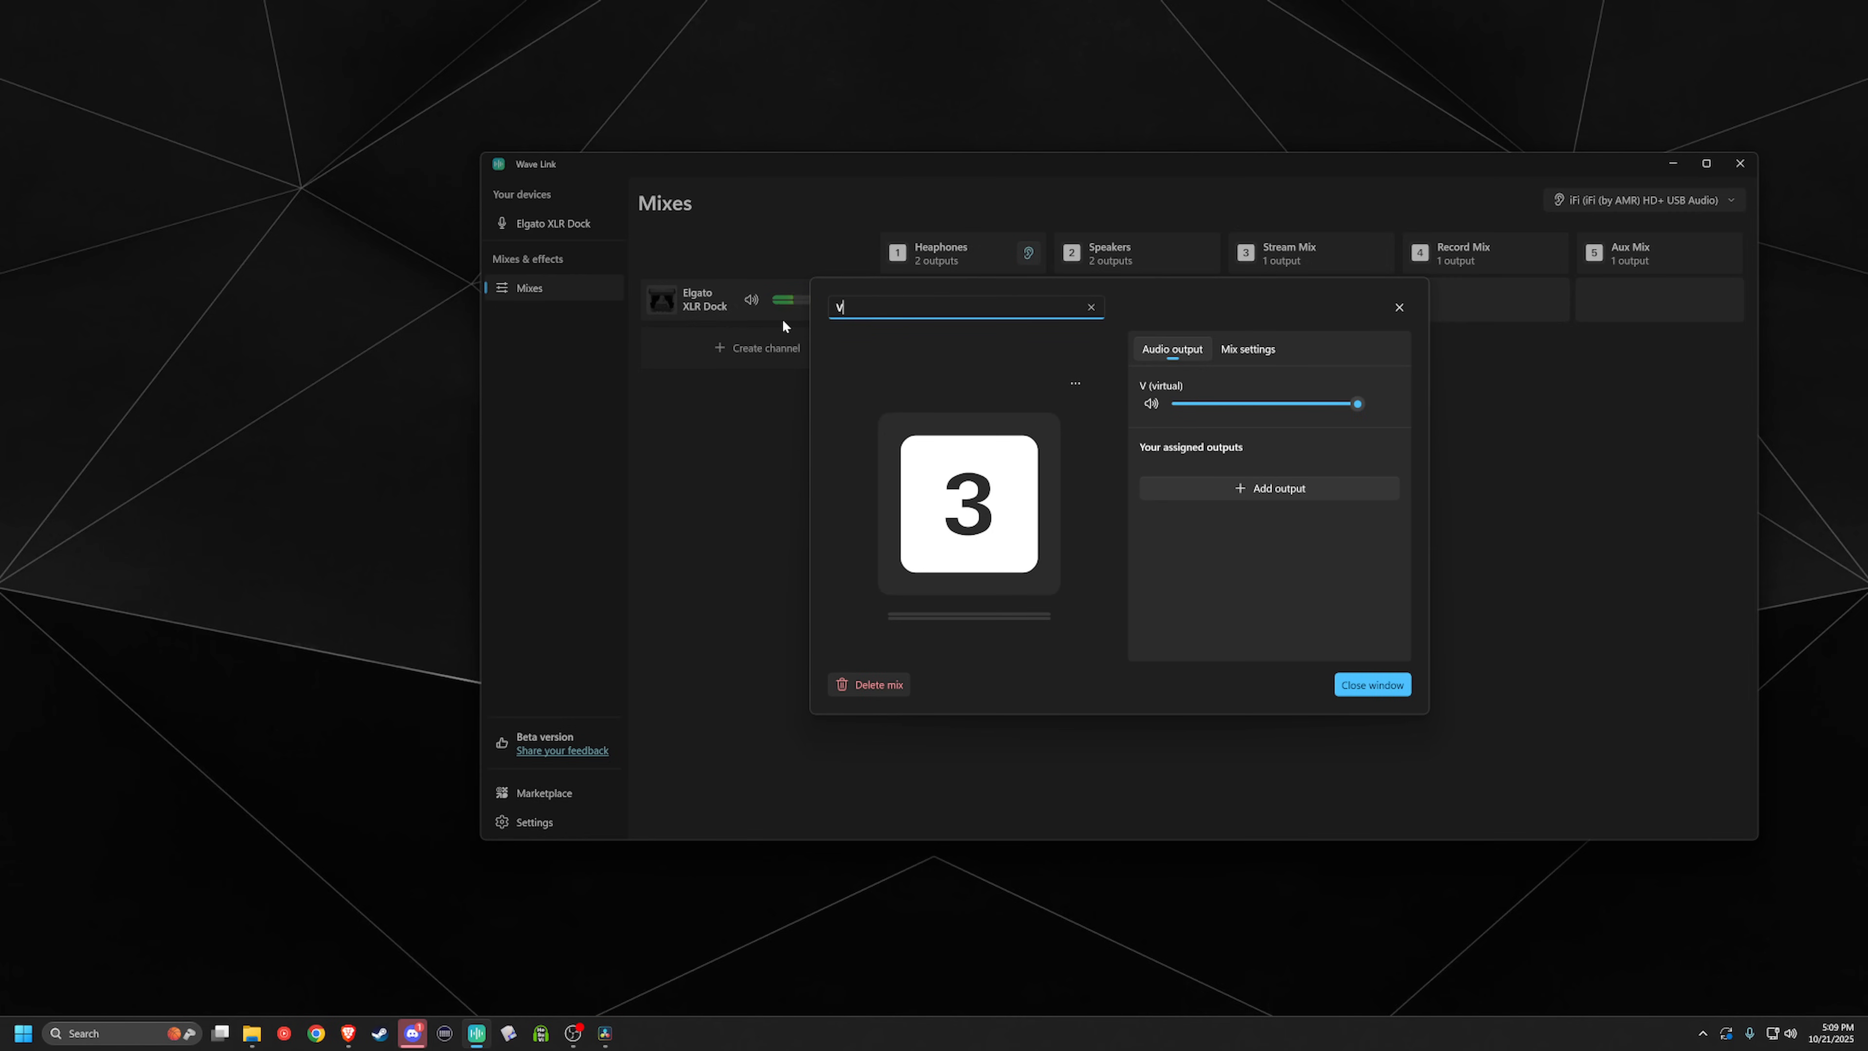
type("oice Chat")
key("BackSpace")
type("!")
left_click(1355, 686)
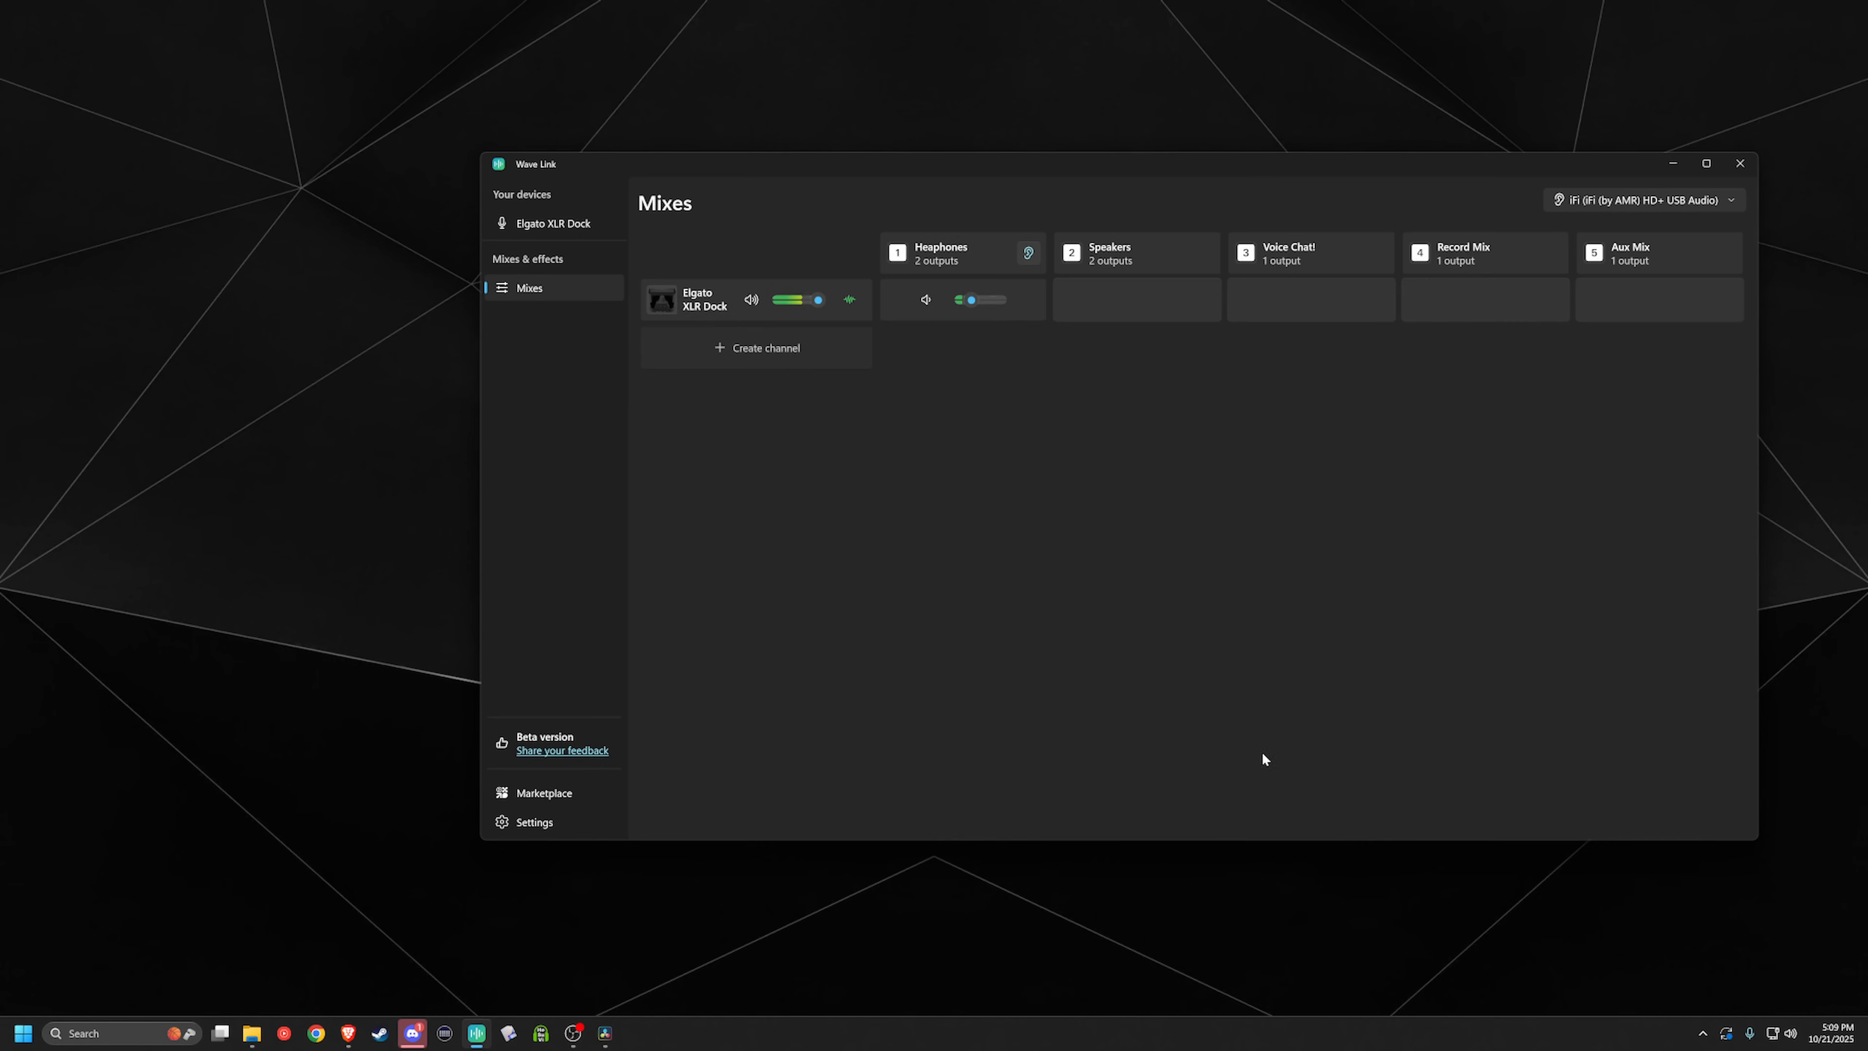
Step: Rename the Record Mix to "SFX" and close its settings
left_click(1427, 252)
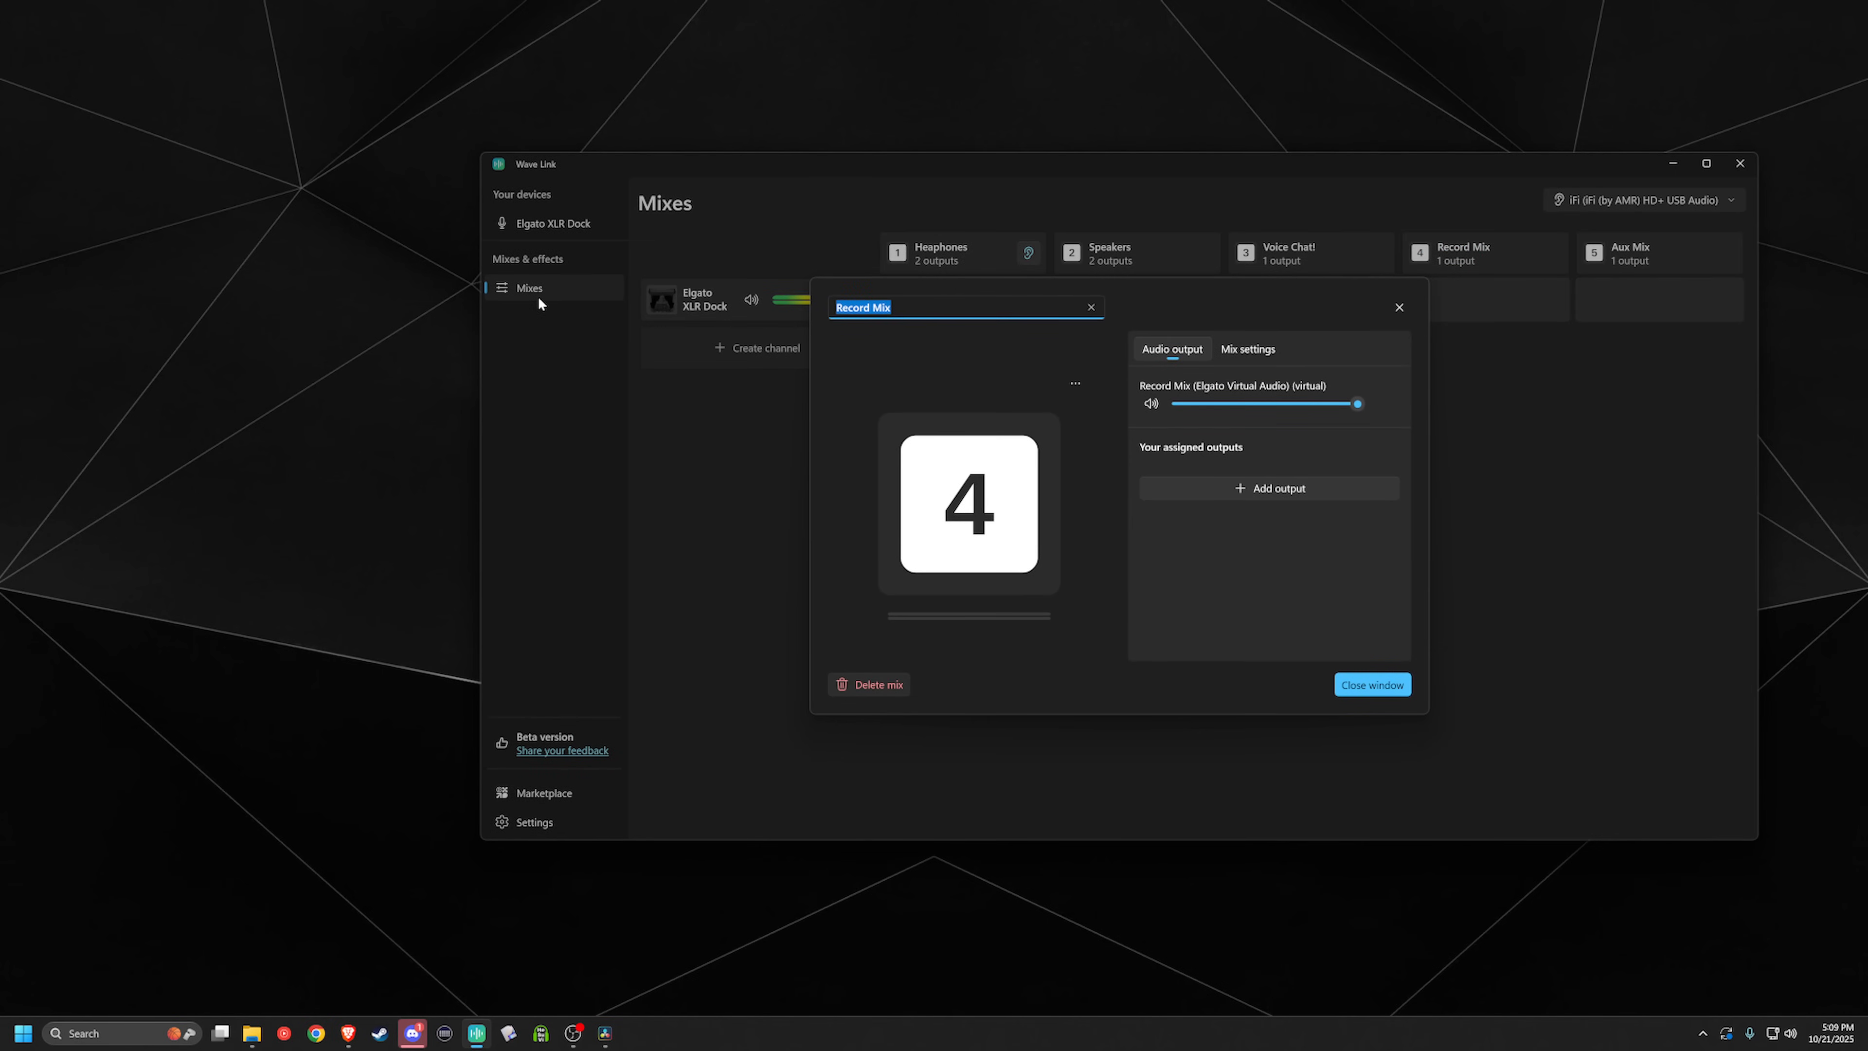
type("SFX")
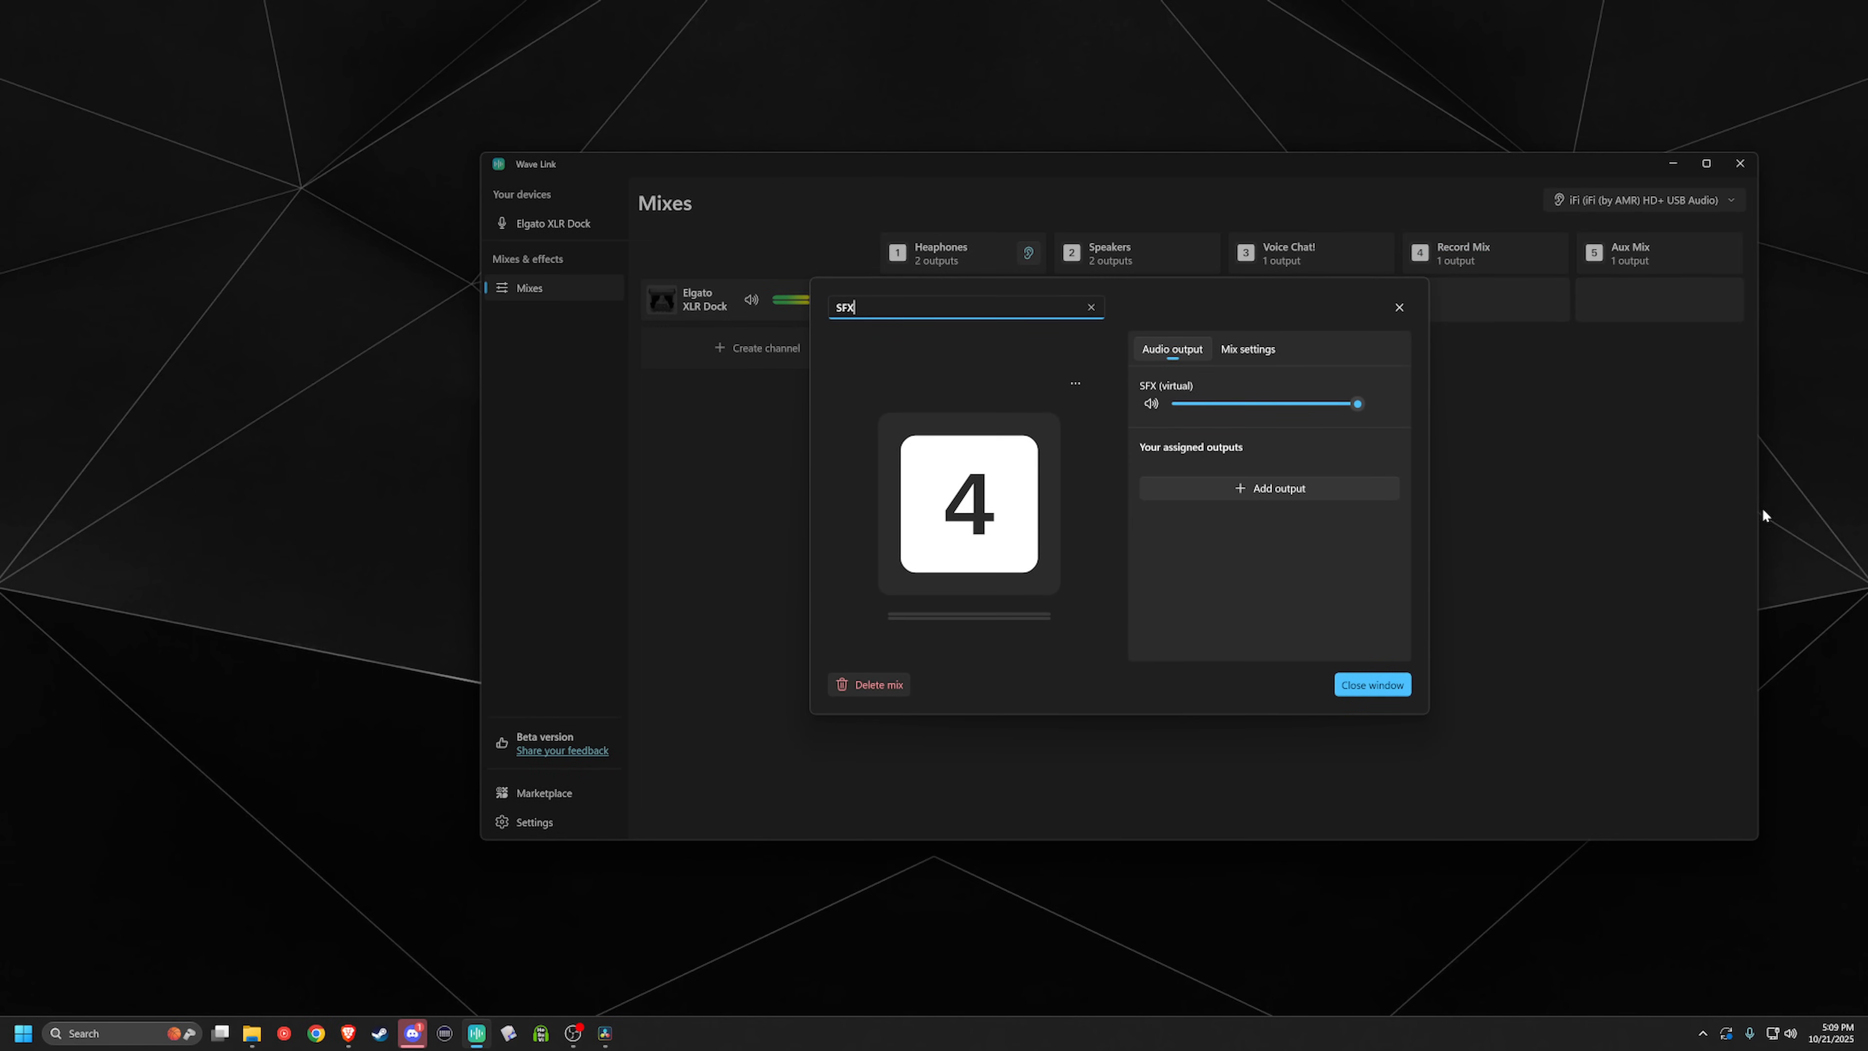
left_click(1382, 688)
Step: Rename the Aux Mix to "Games" and close its settings
left_click(1585, 254)
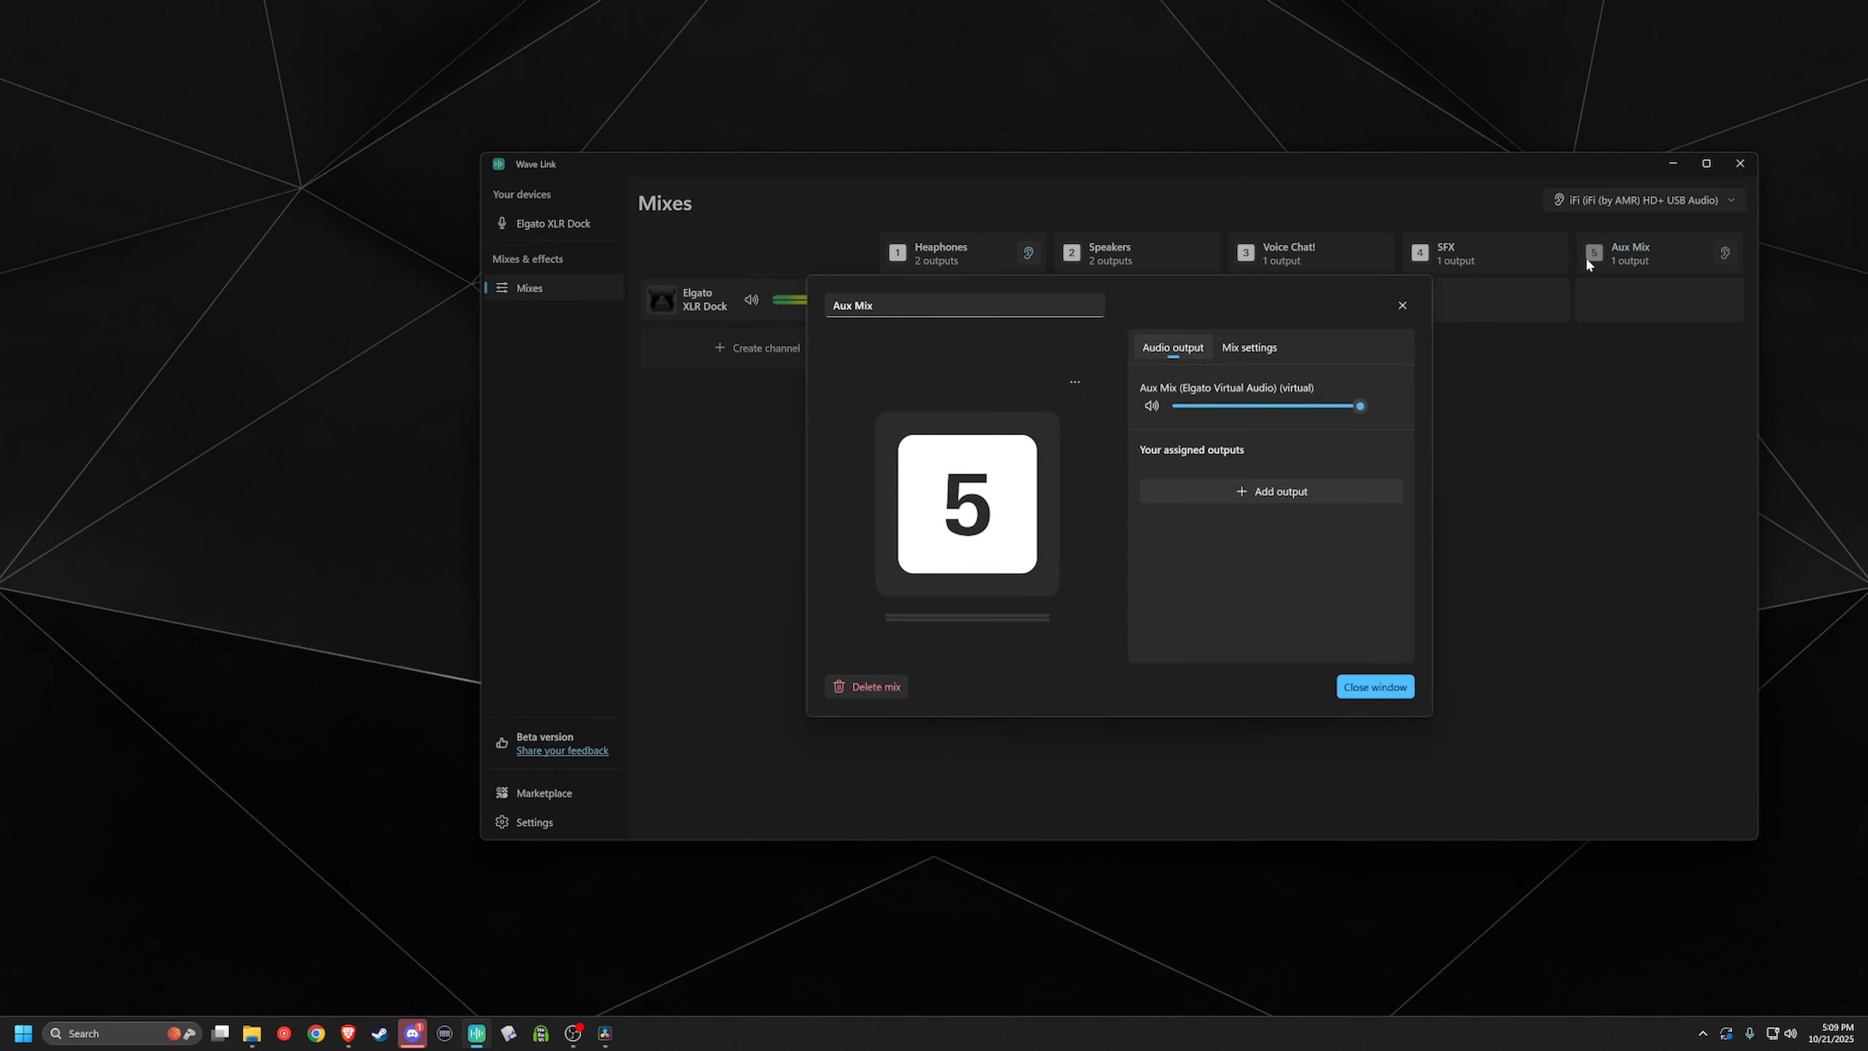
left_click(955, 323)
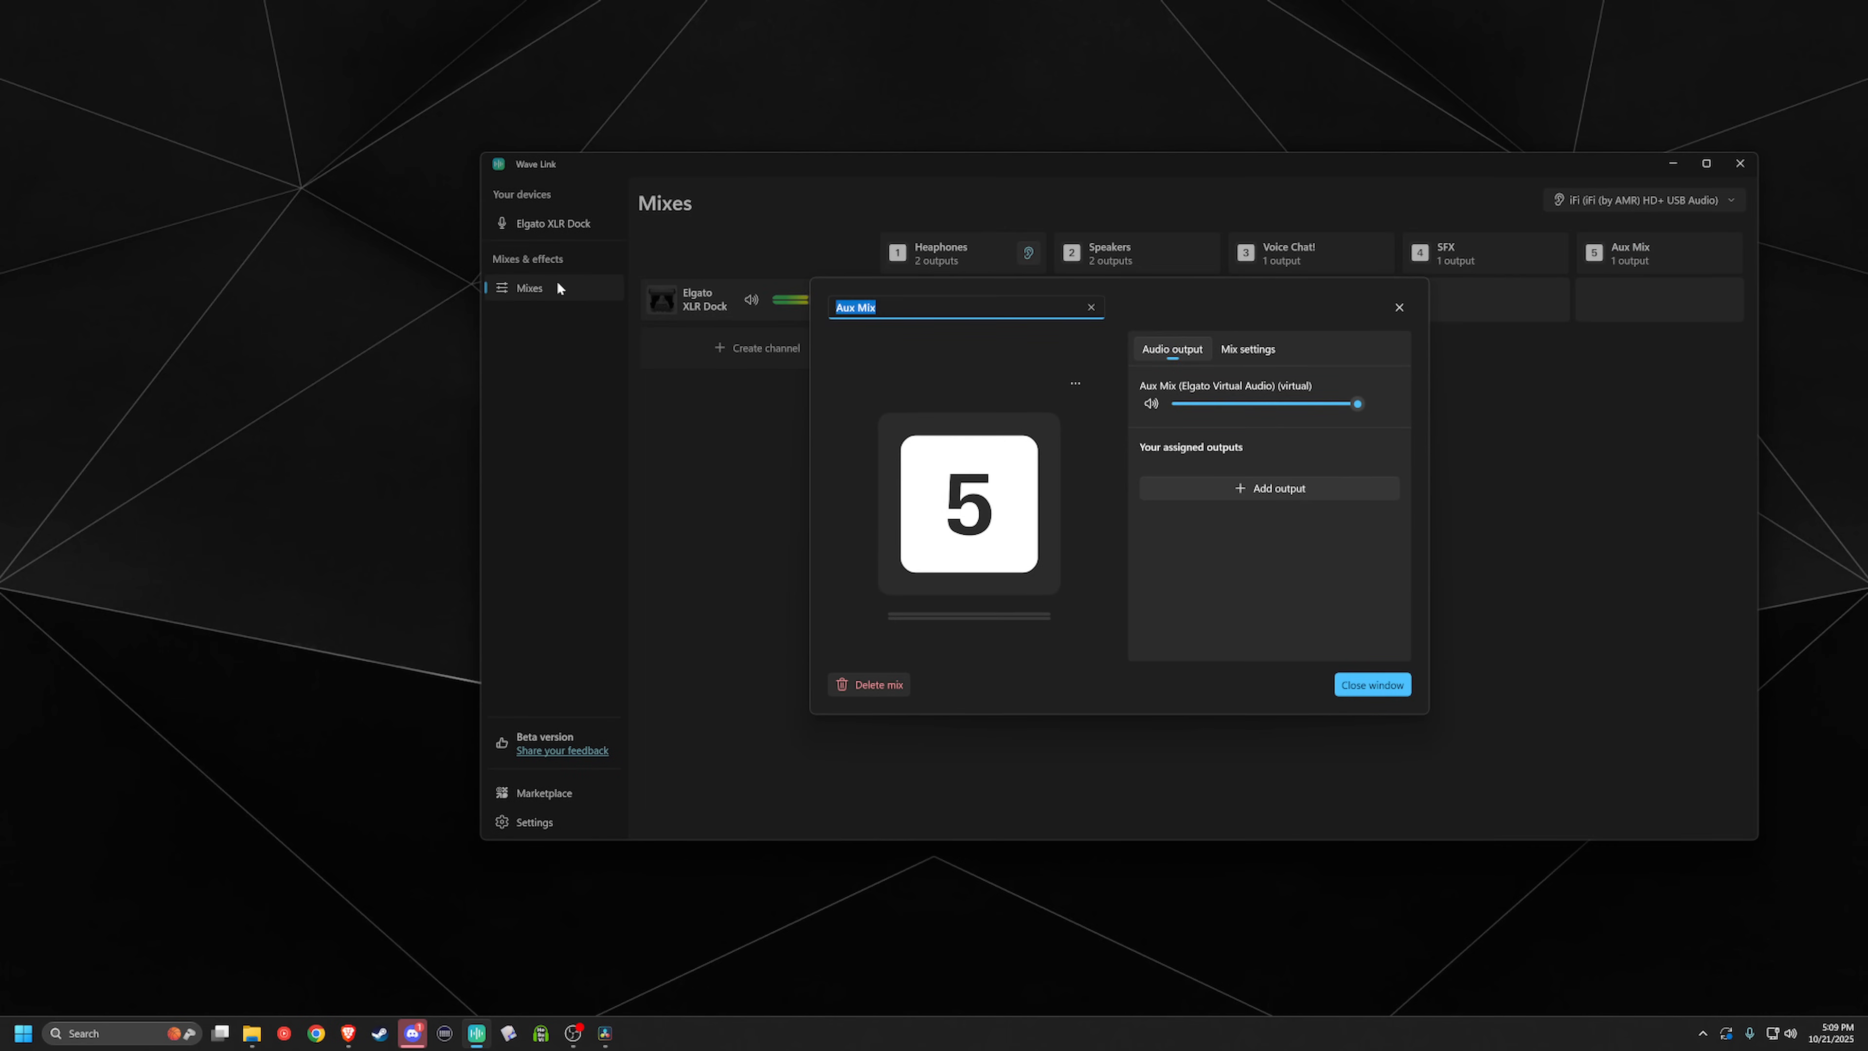
type("Games")
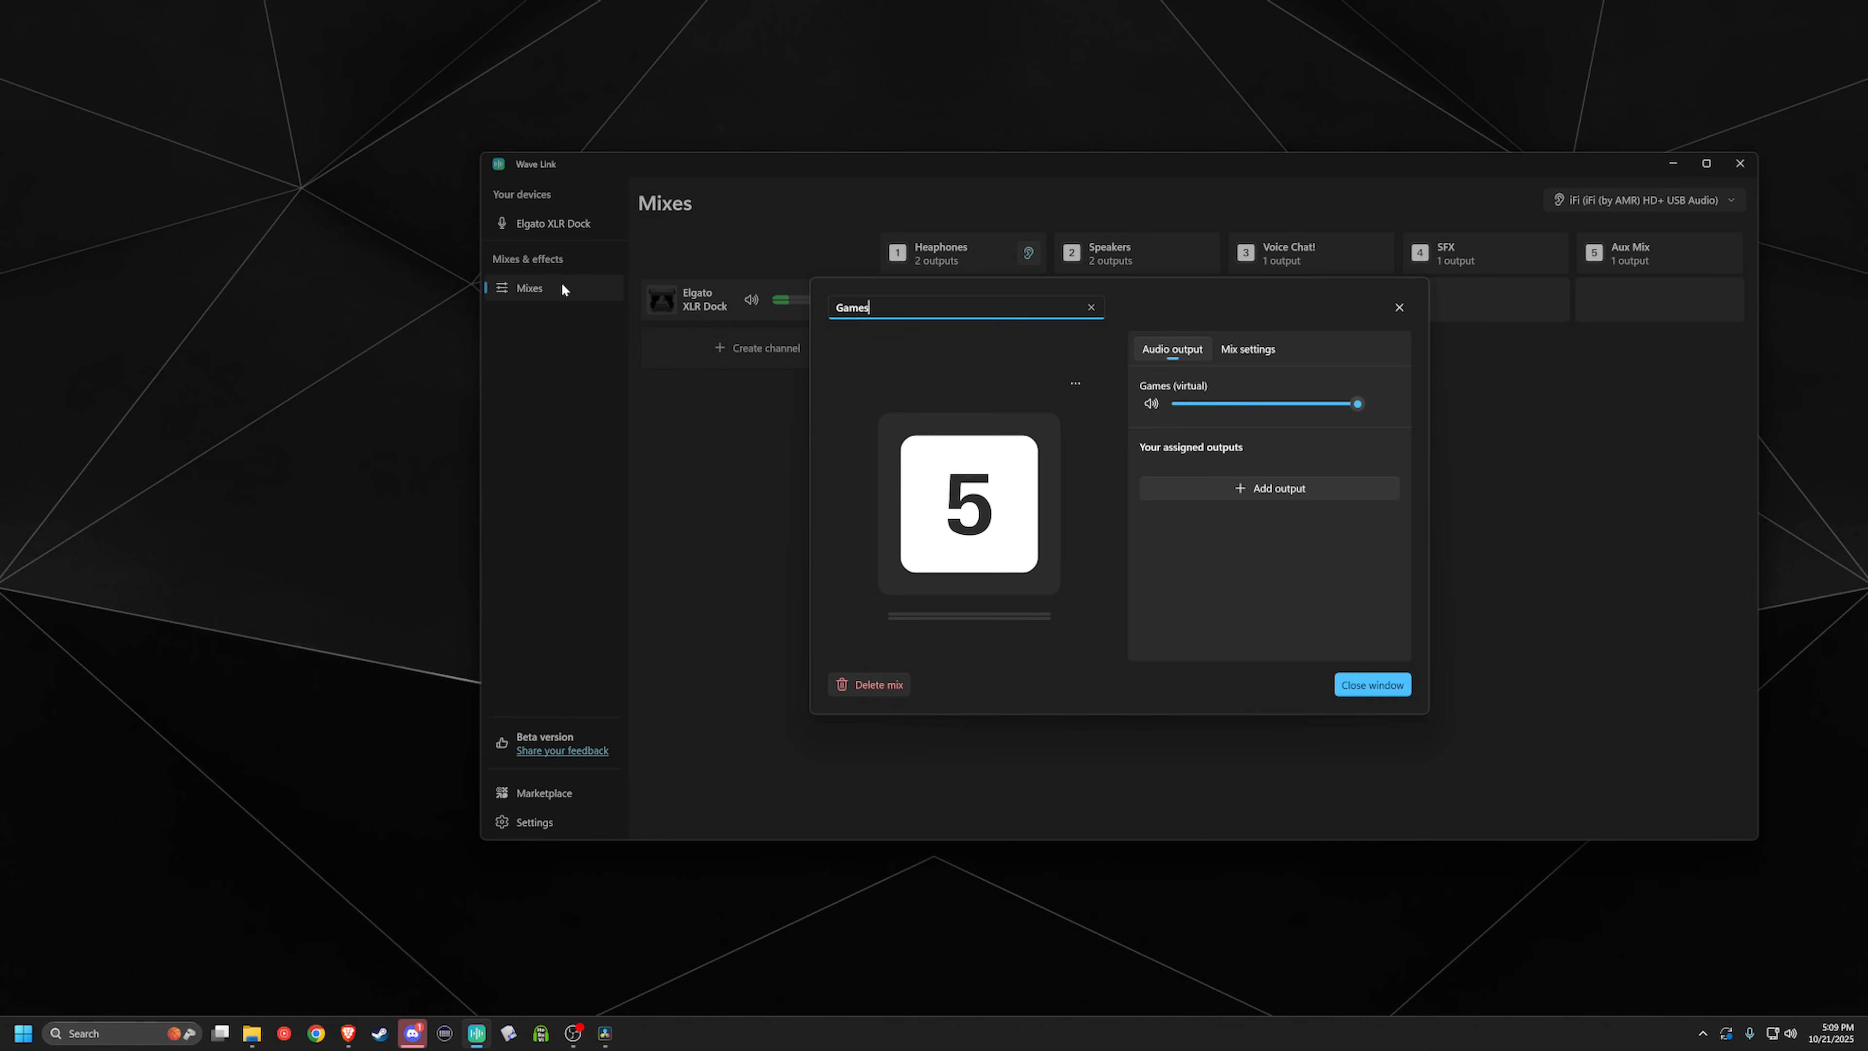
left_click(1372, 684)
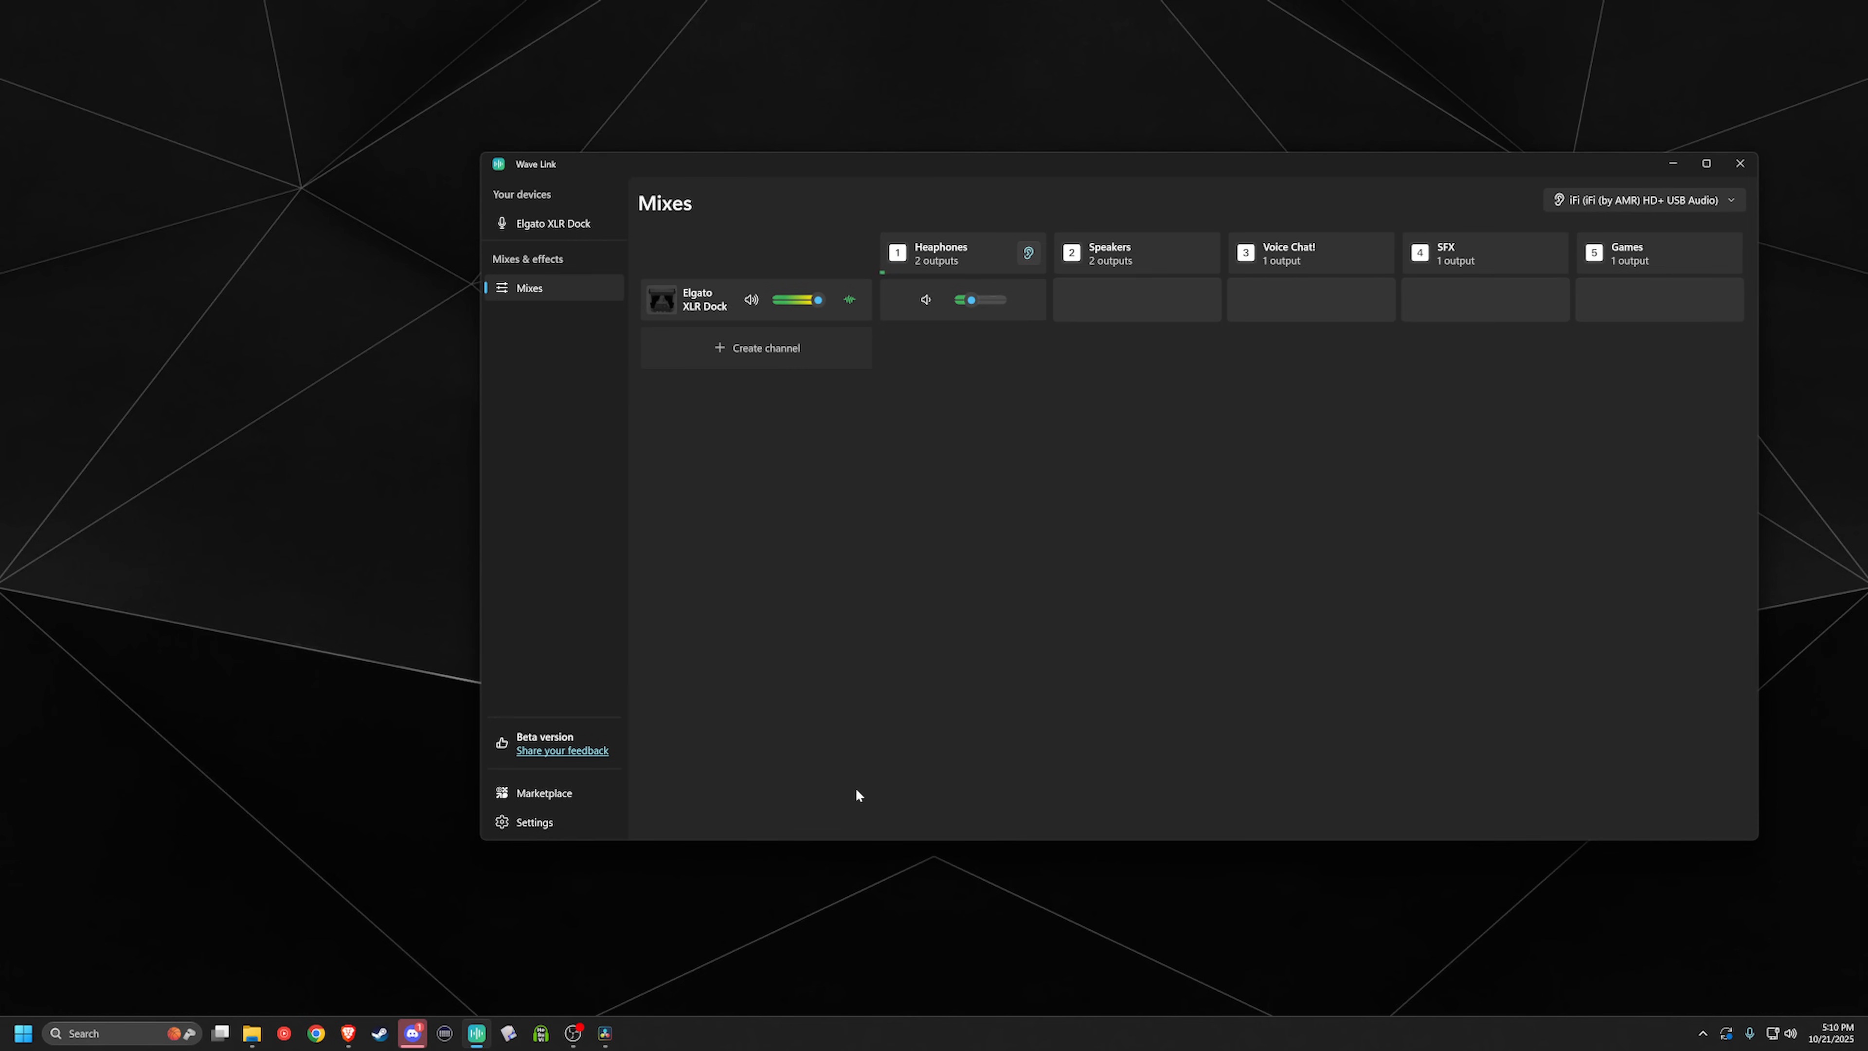
Step: Review the input devices and apps available for a new channel without adding one
left_click(796, 346)
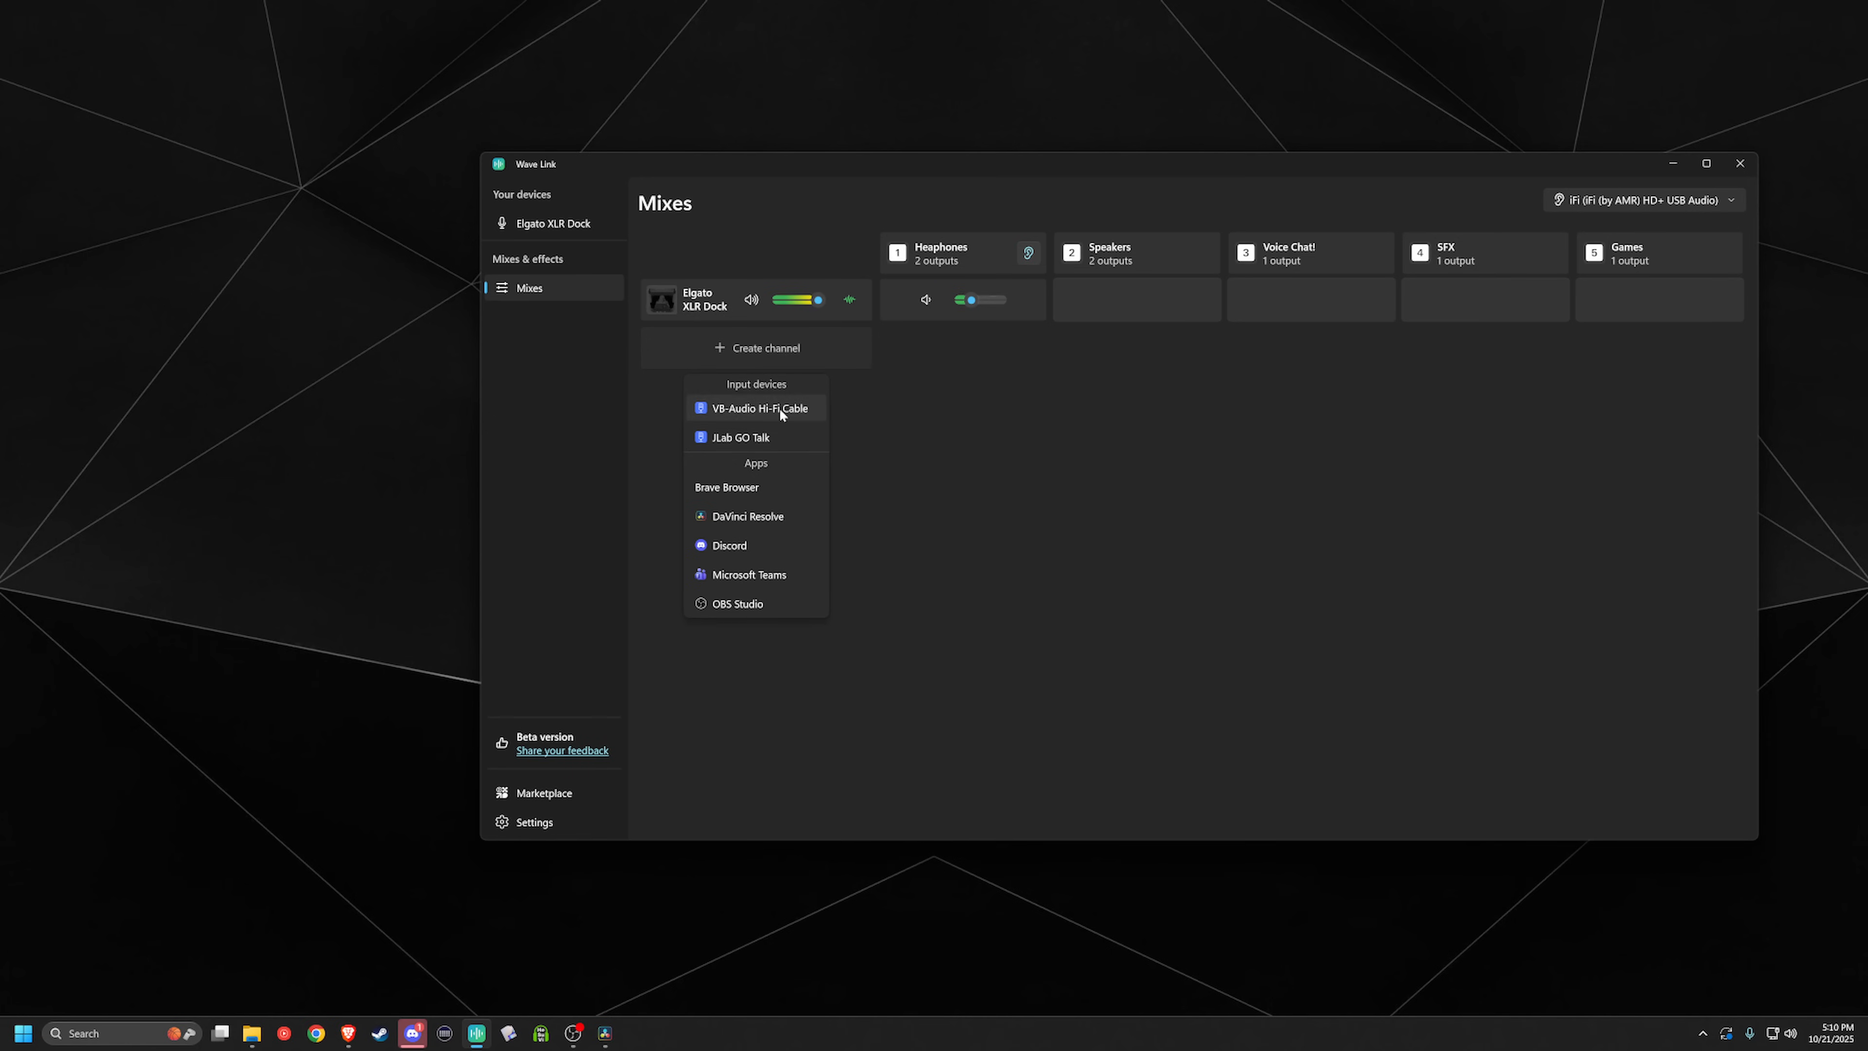
left_click(985, 526)
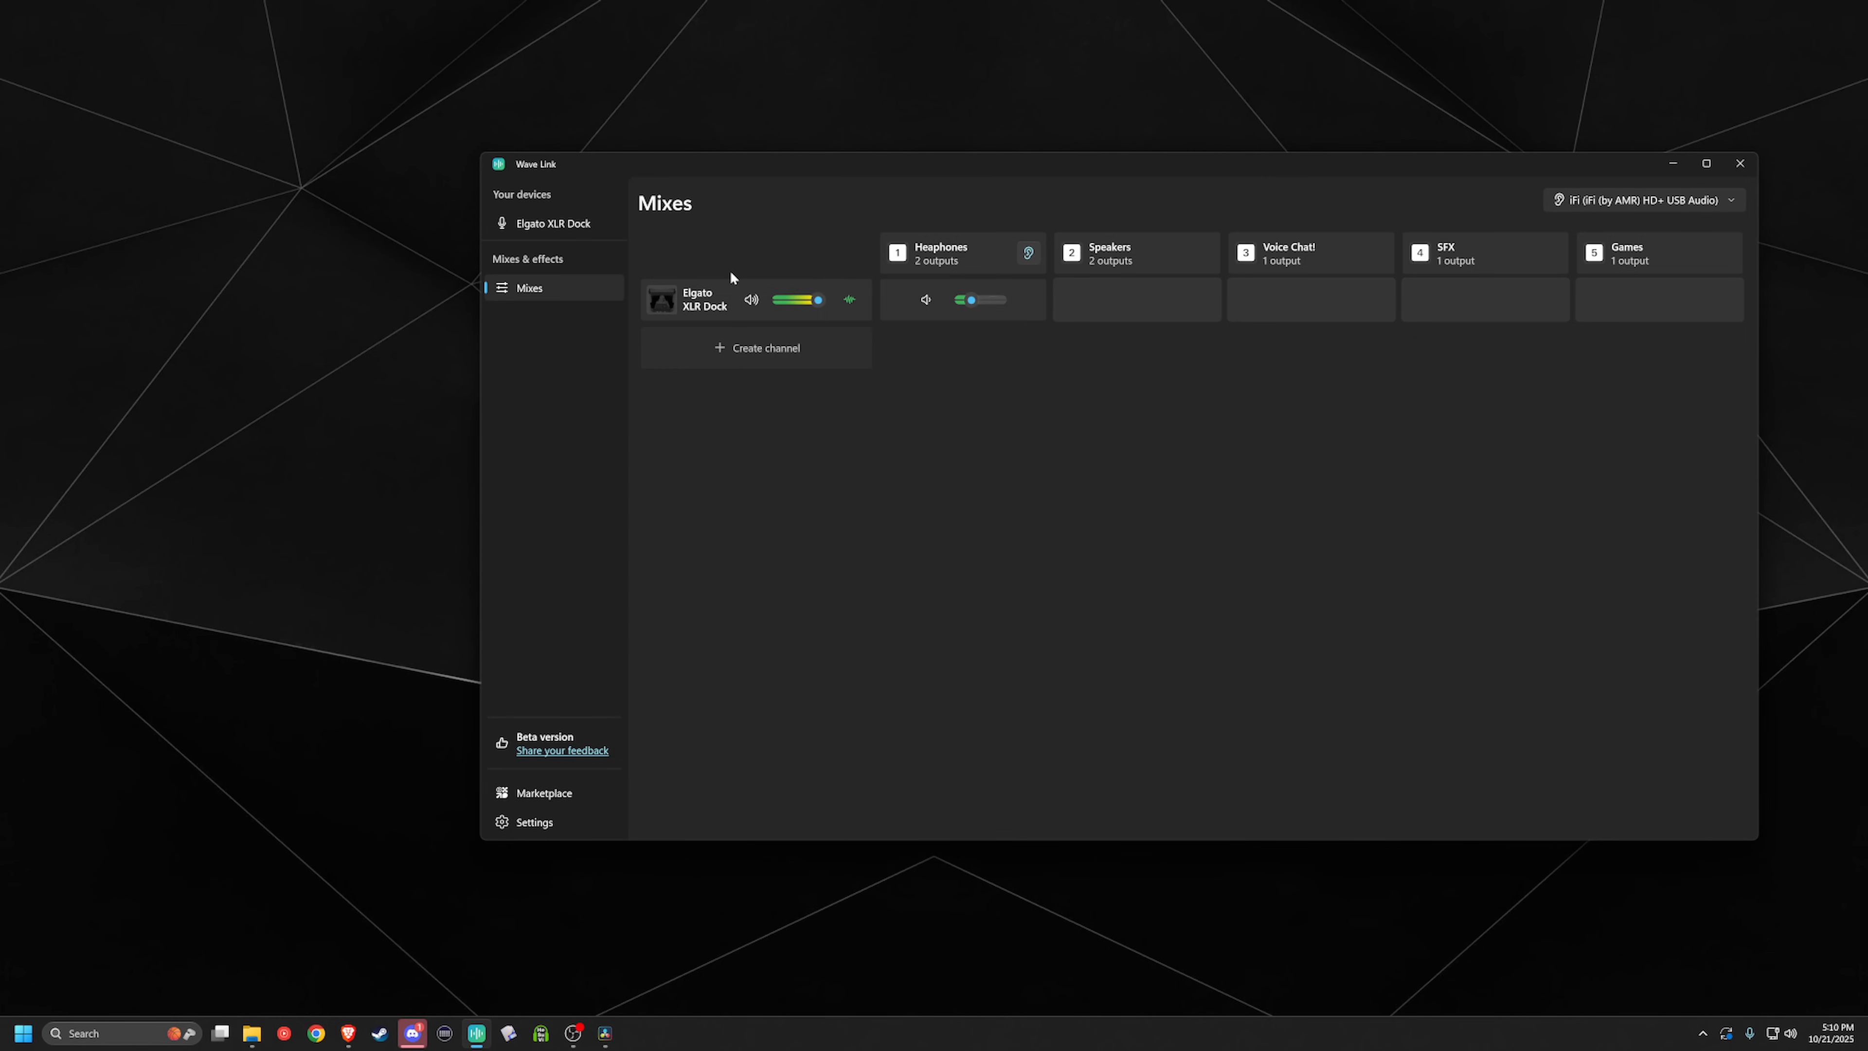
Step: Review the audio effects that can be added to the Elgato XLR Dock channel, and close its settings
left_click(849, 303)
left_click(1290, 509)
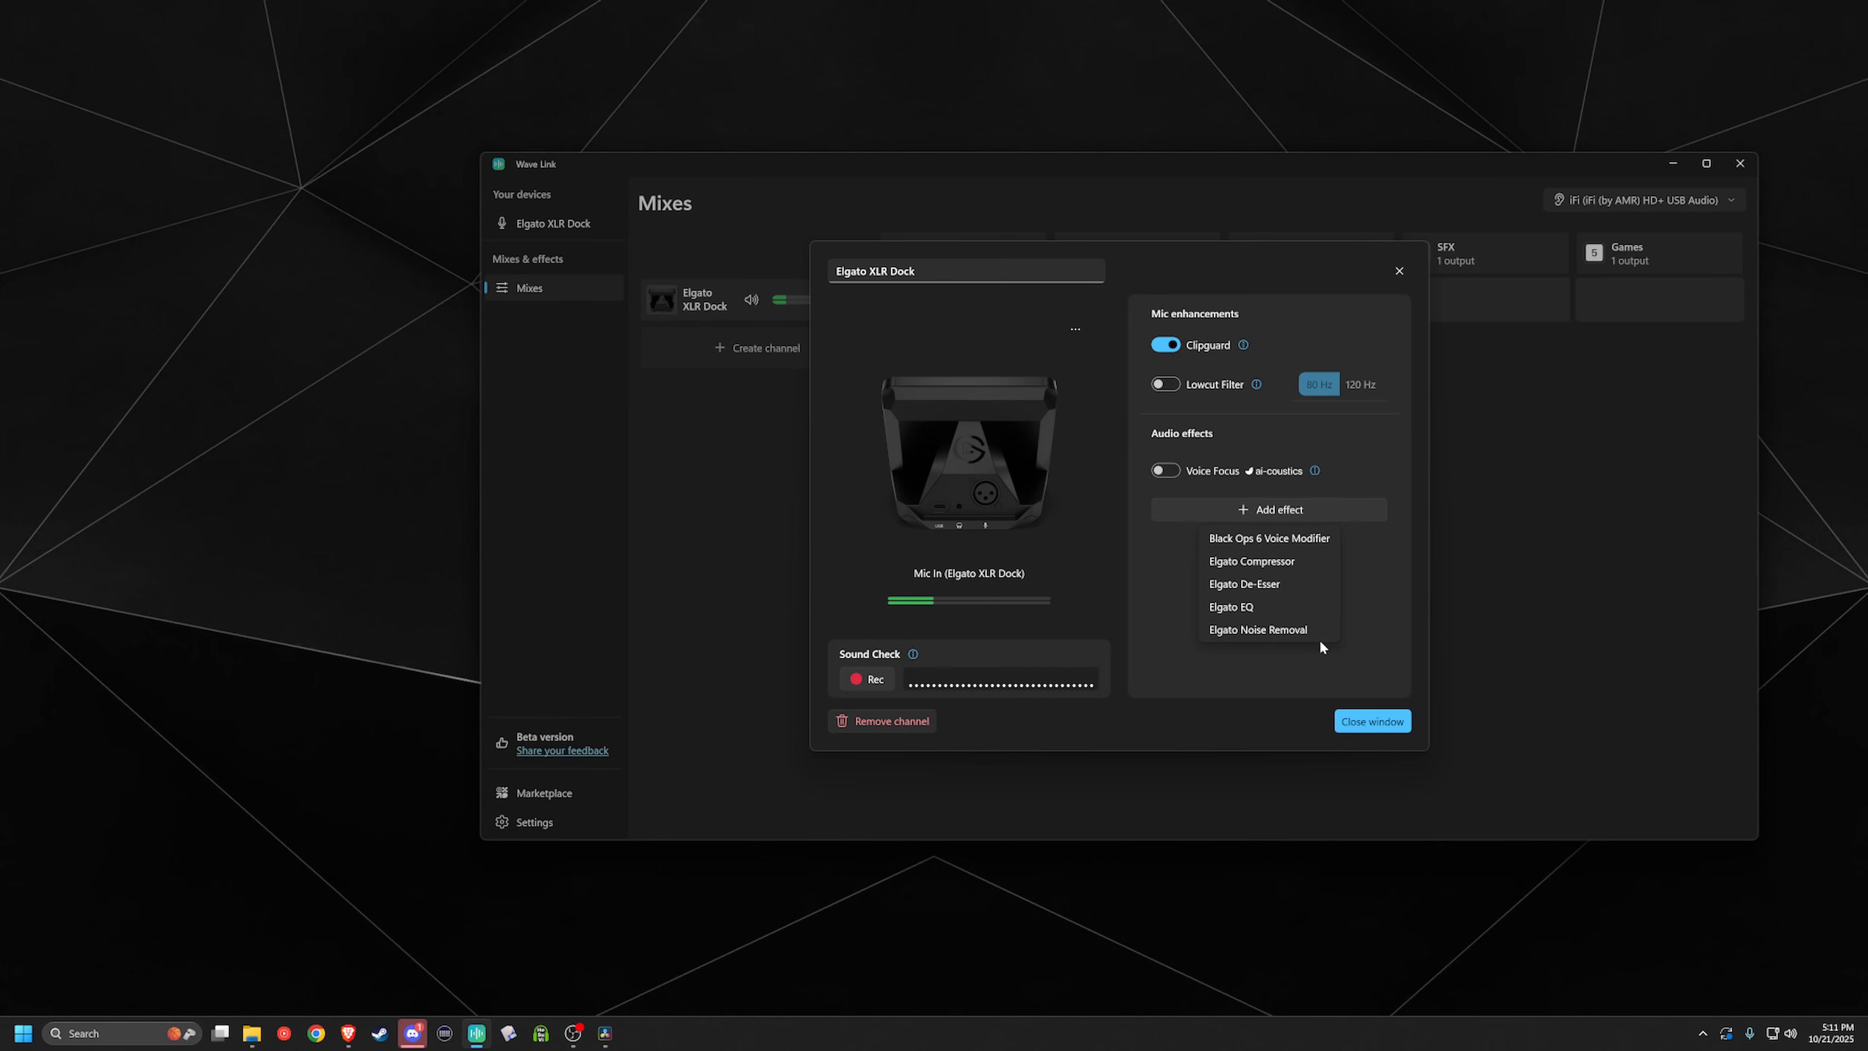
left_click(1368, 652)
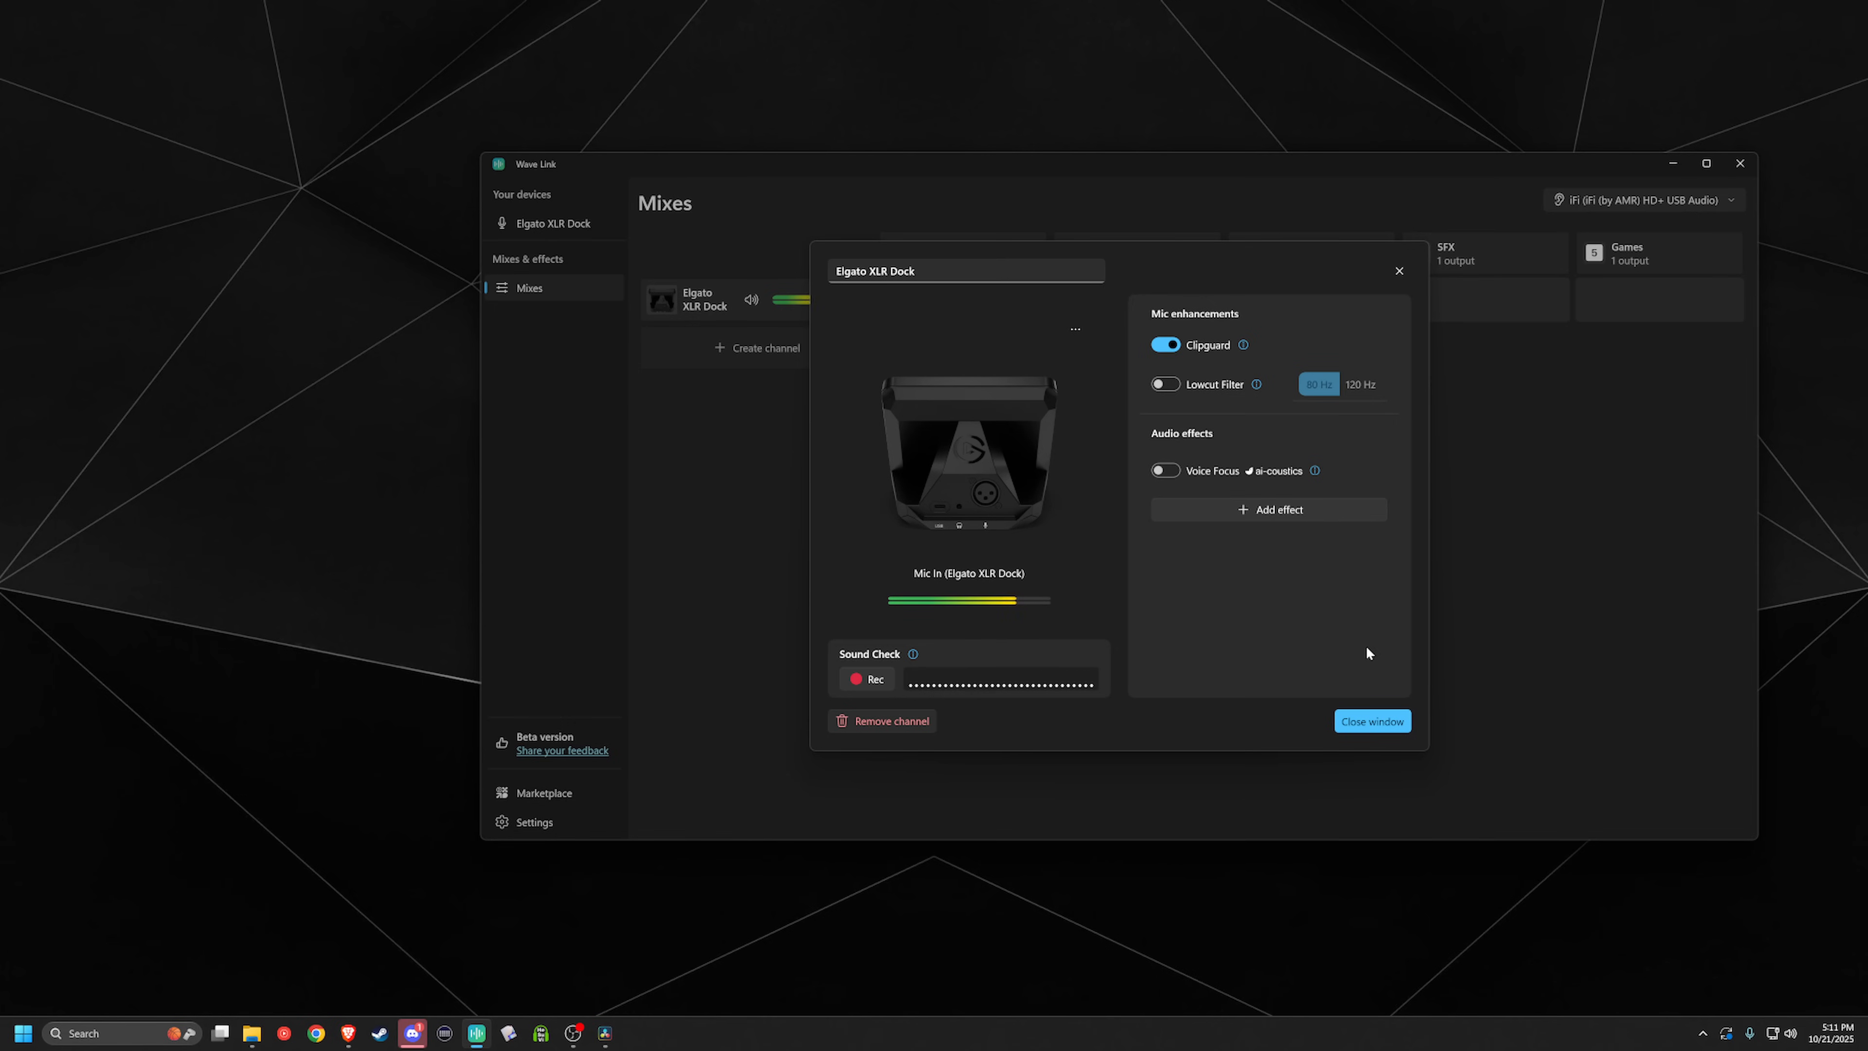
left_click(1372, 722)
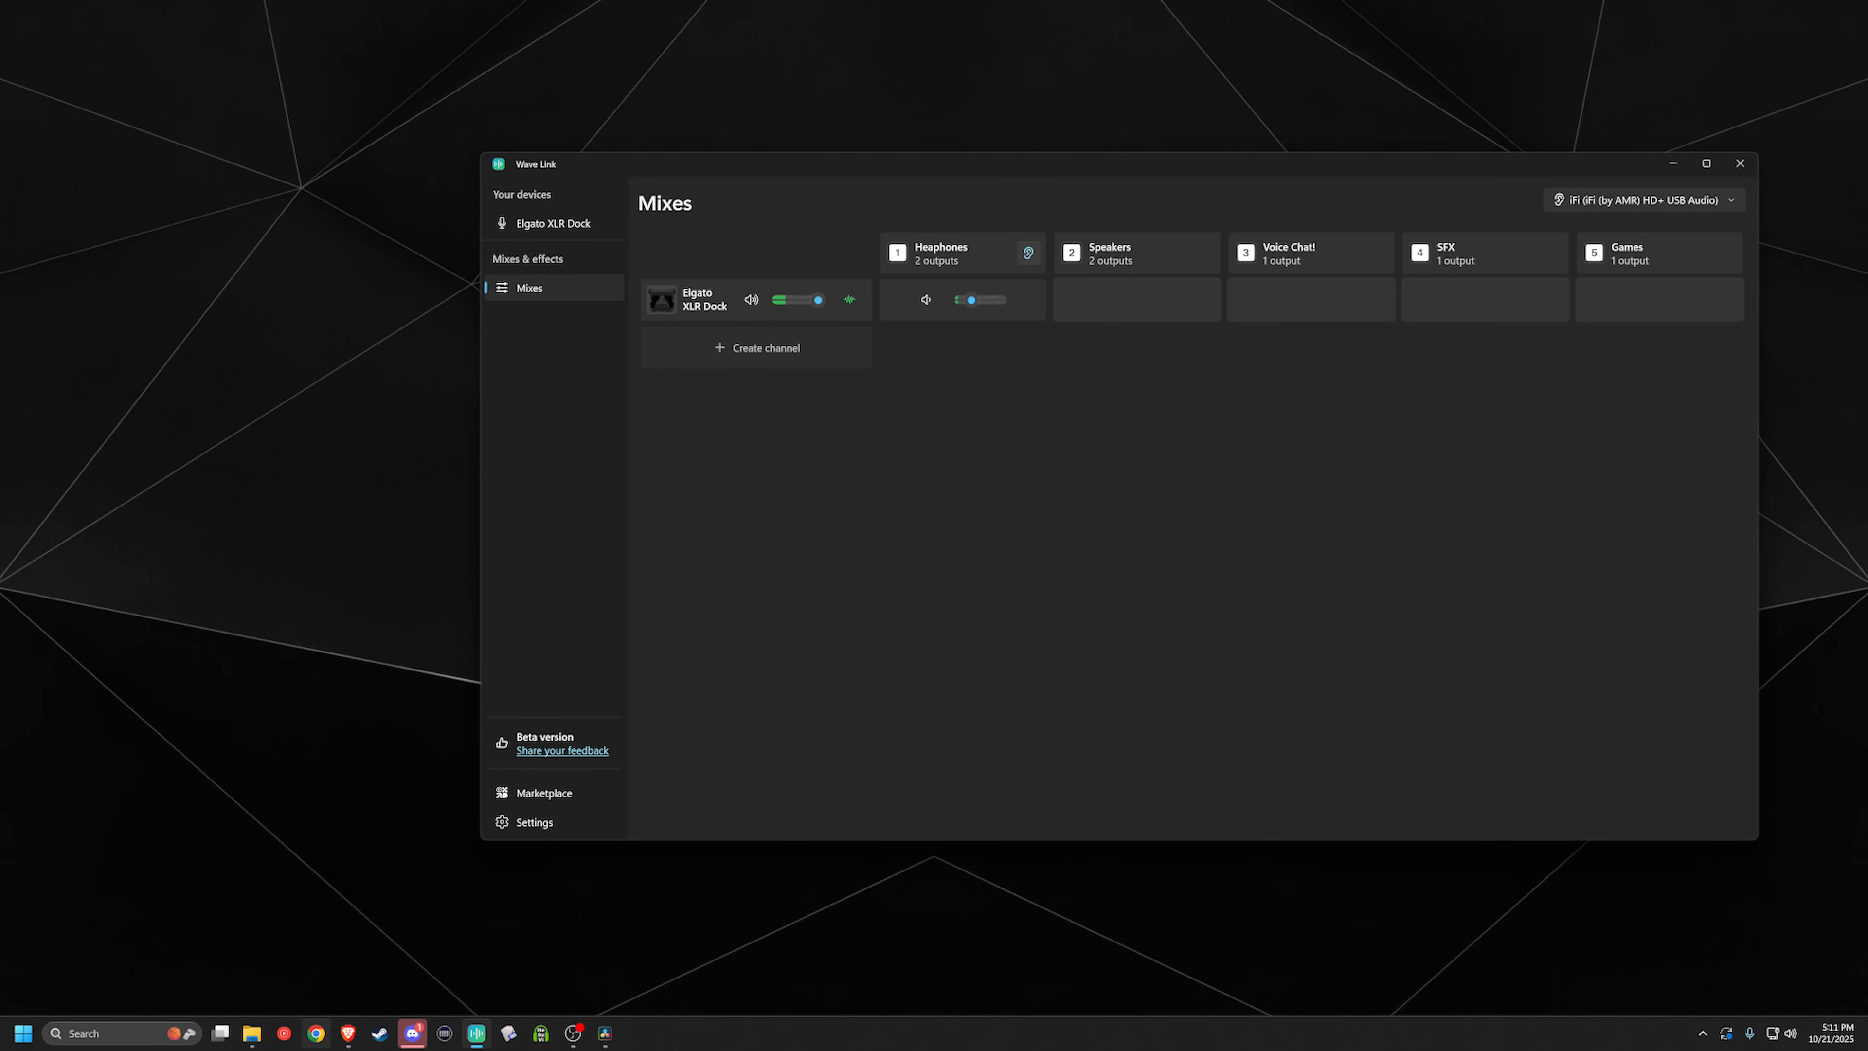
Step: Switch to Chrome, search the web for "elgato marketplace" and open the Elgato Marketplace site
left_click(326, 1036)
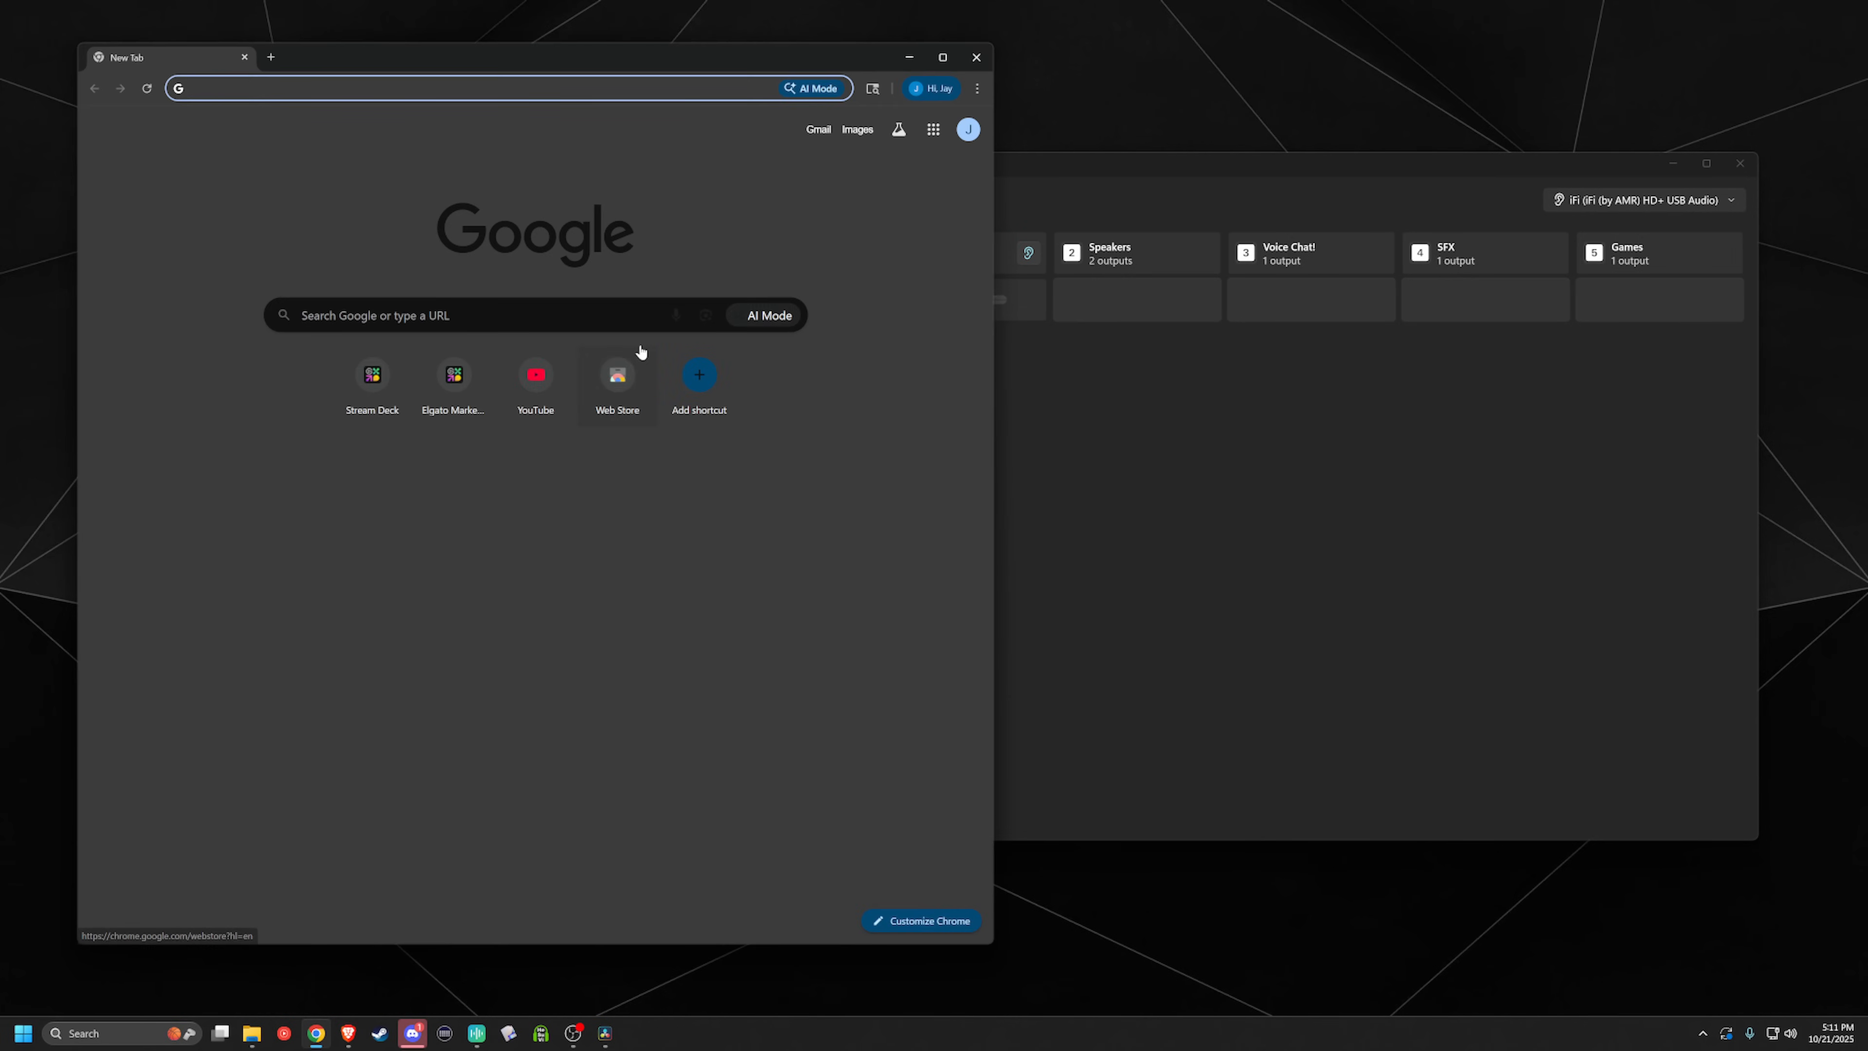
left_click(354, 89)
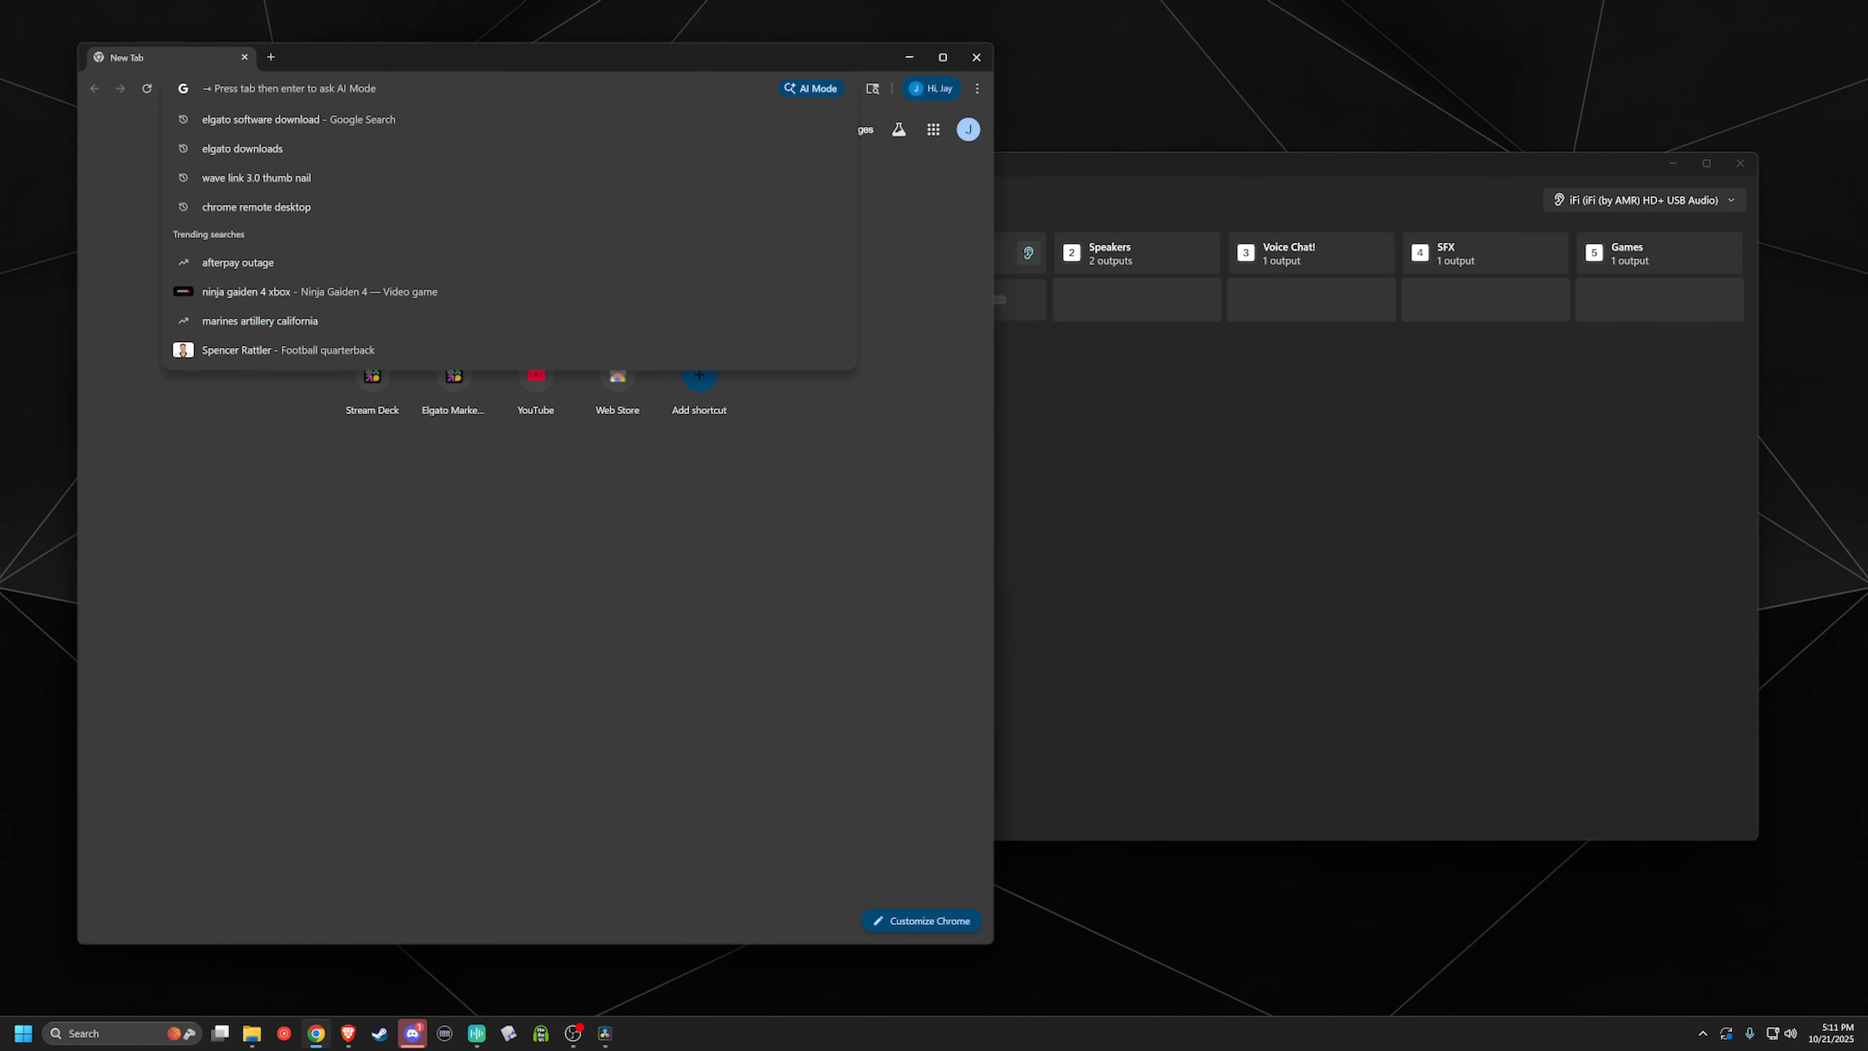
type("elgato Marketplace")
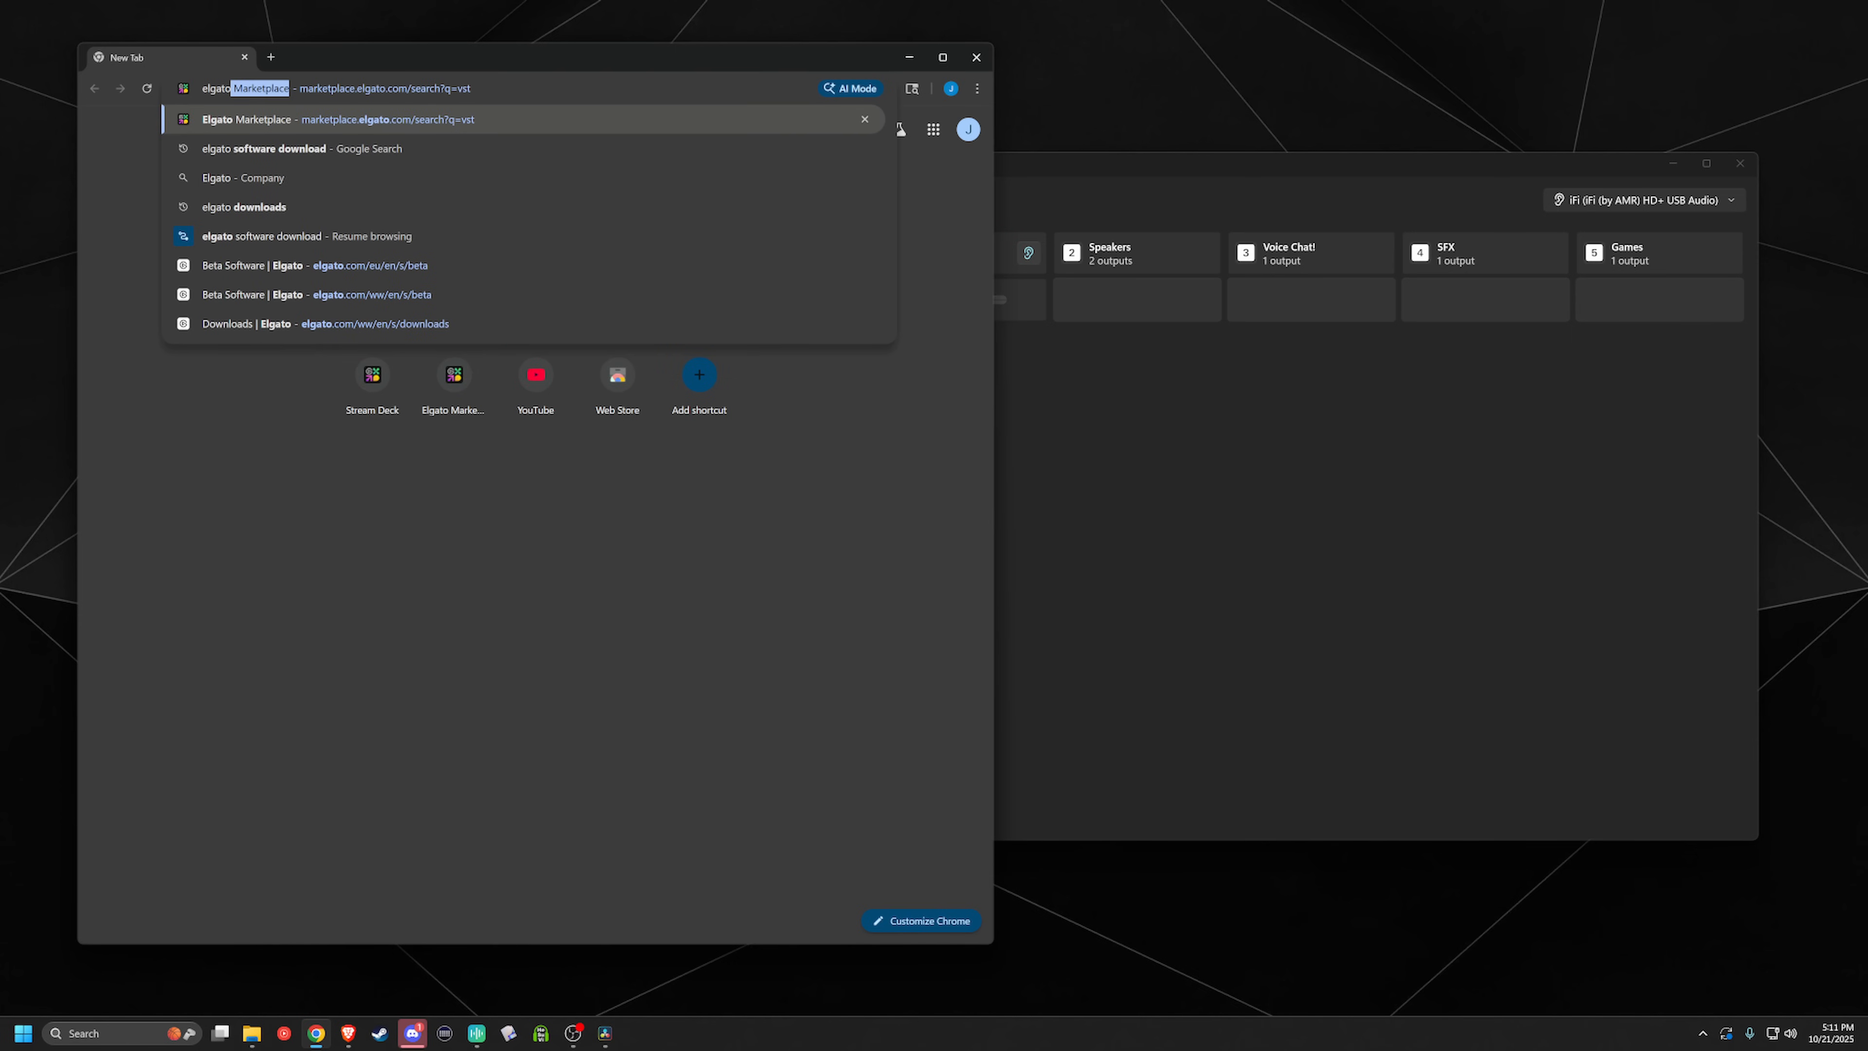
key("Return")
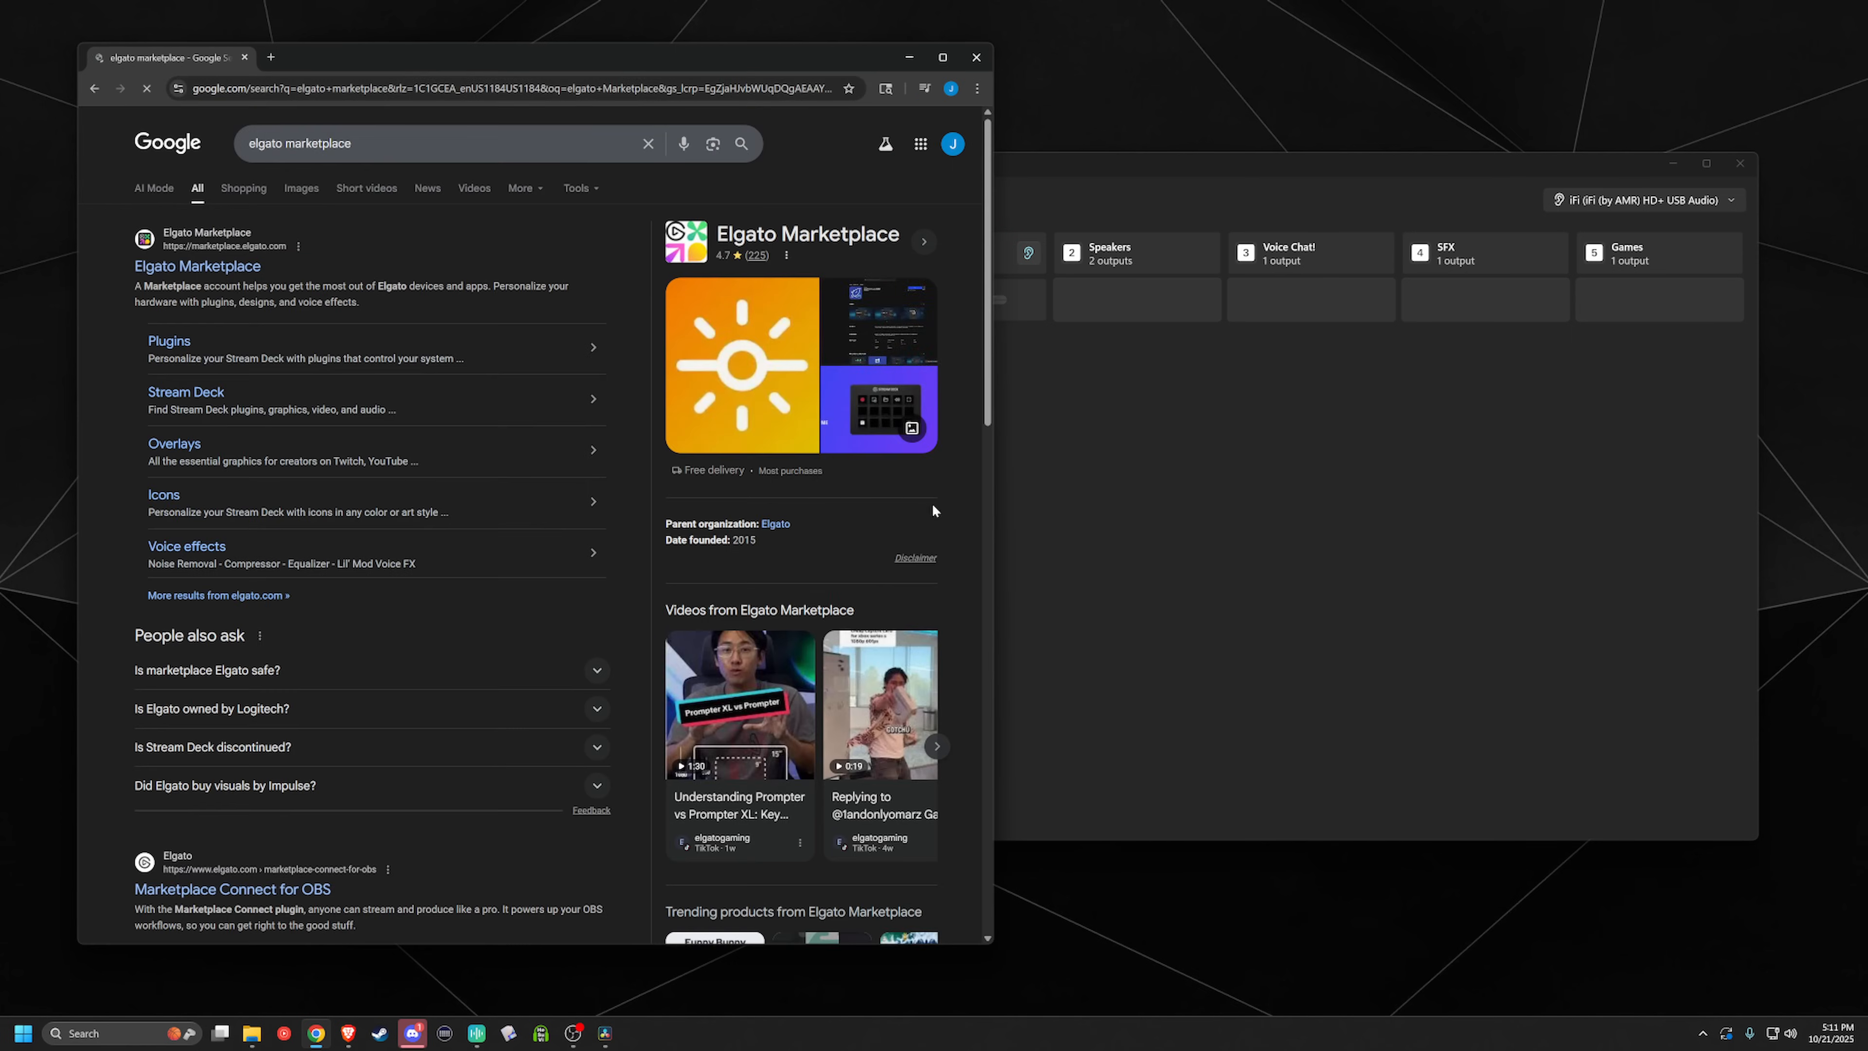
left_click(1142, 548)
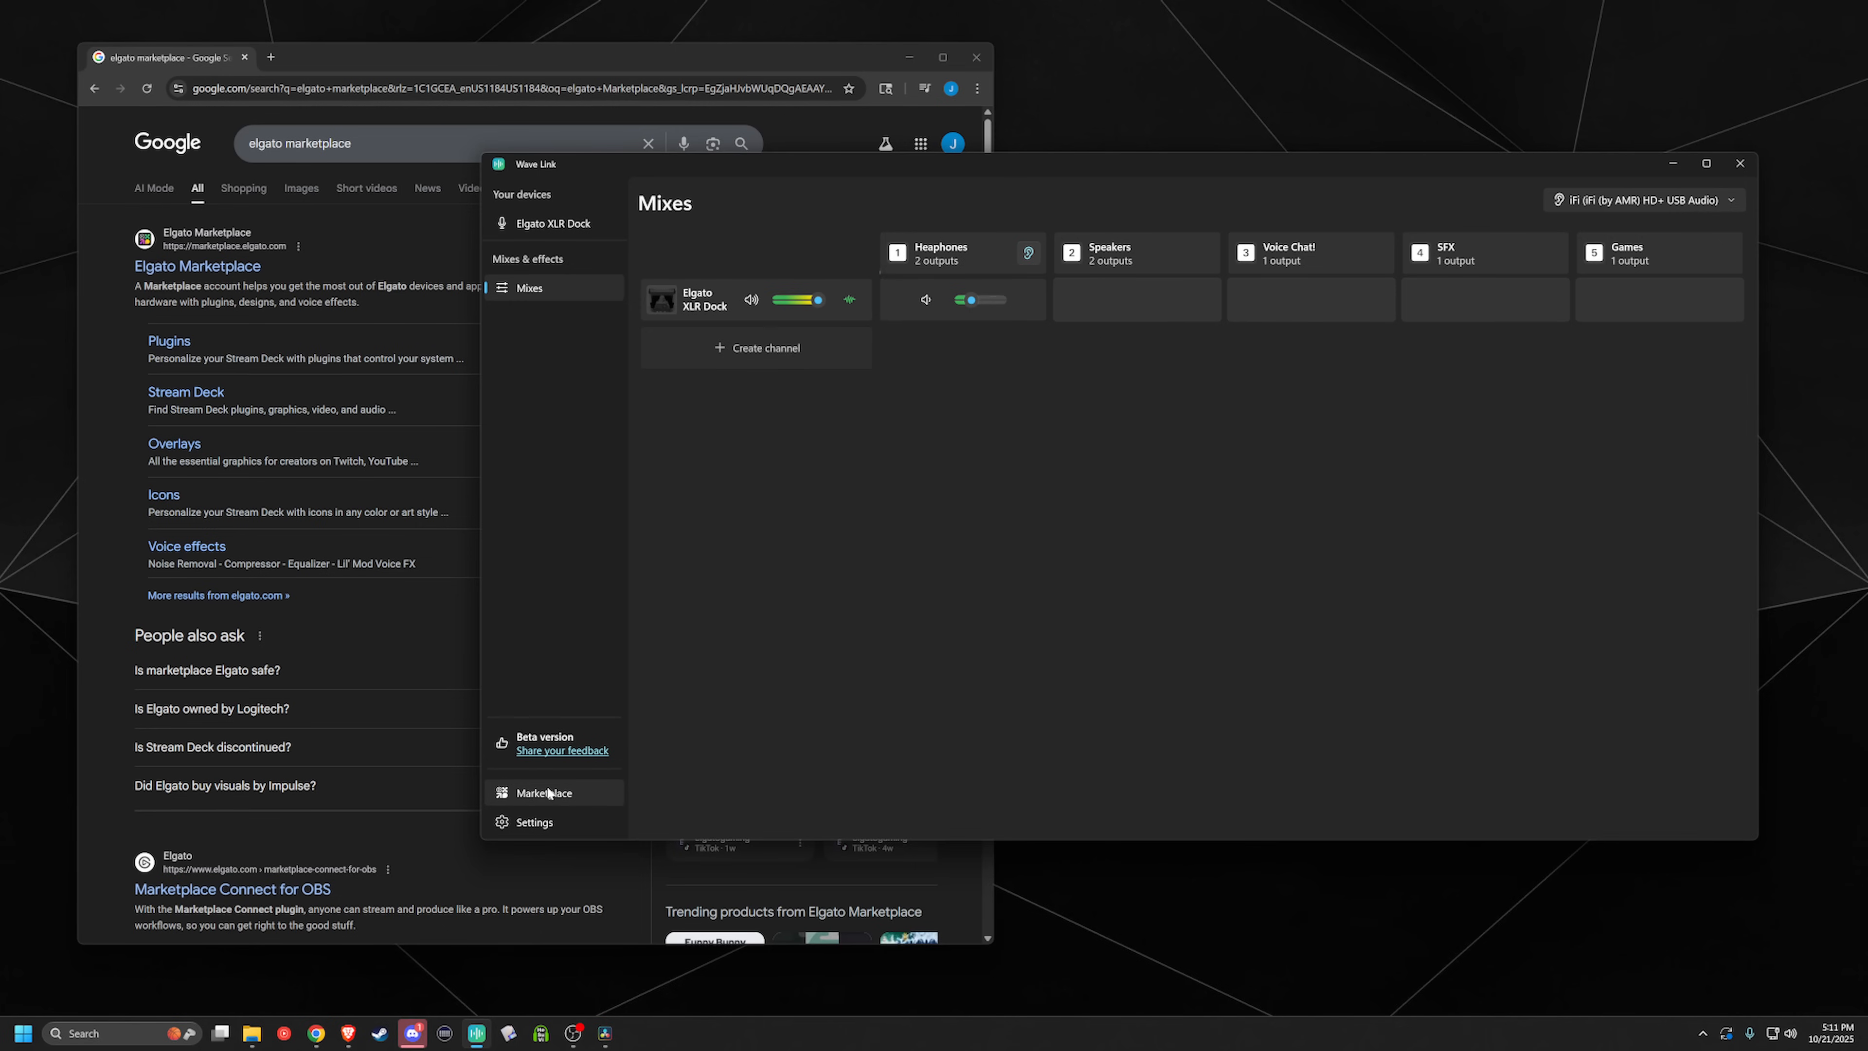
left_click(200, 274)
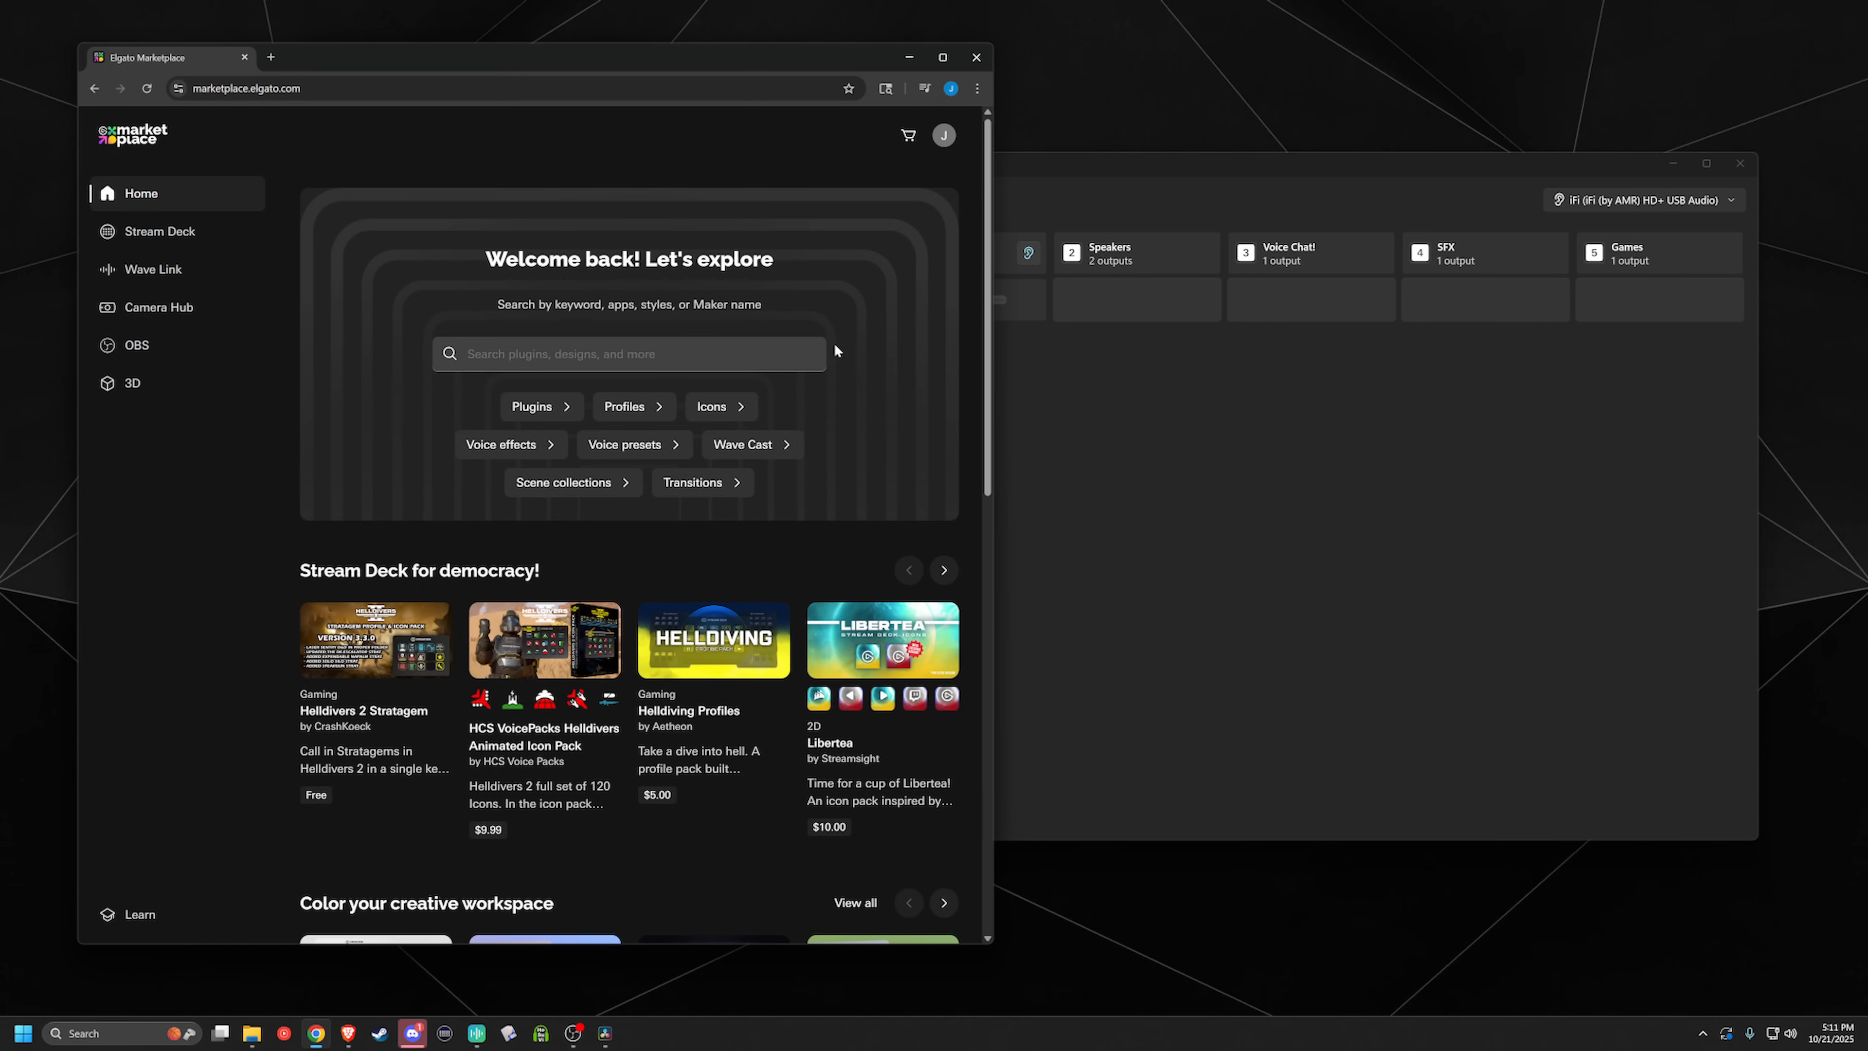
Step: Search the Elgato Marketplace for "vst" and show all results in the VST category
left_click(630, 354)
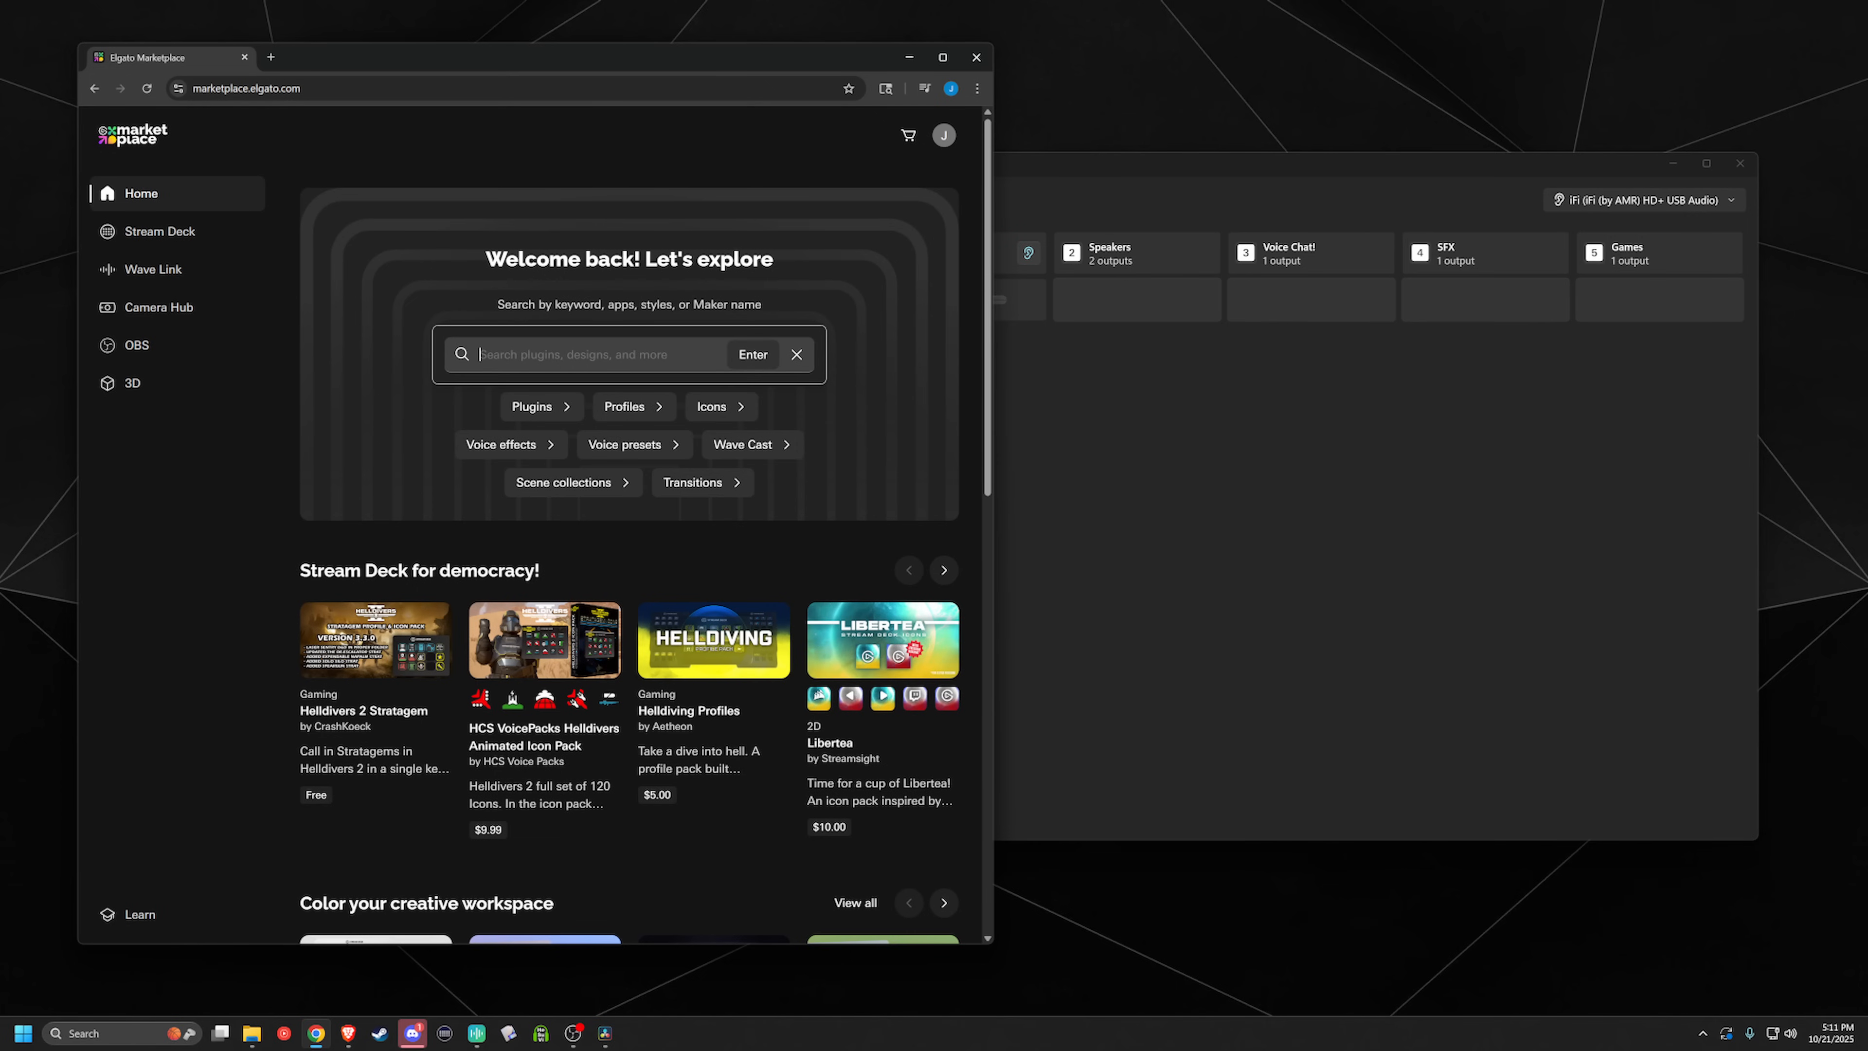
type("vst")
key("Return")
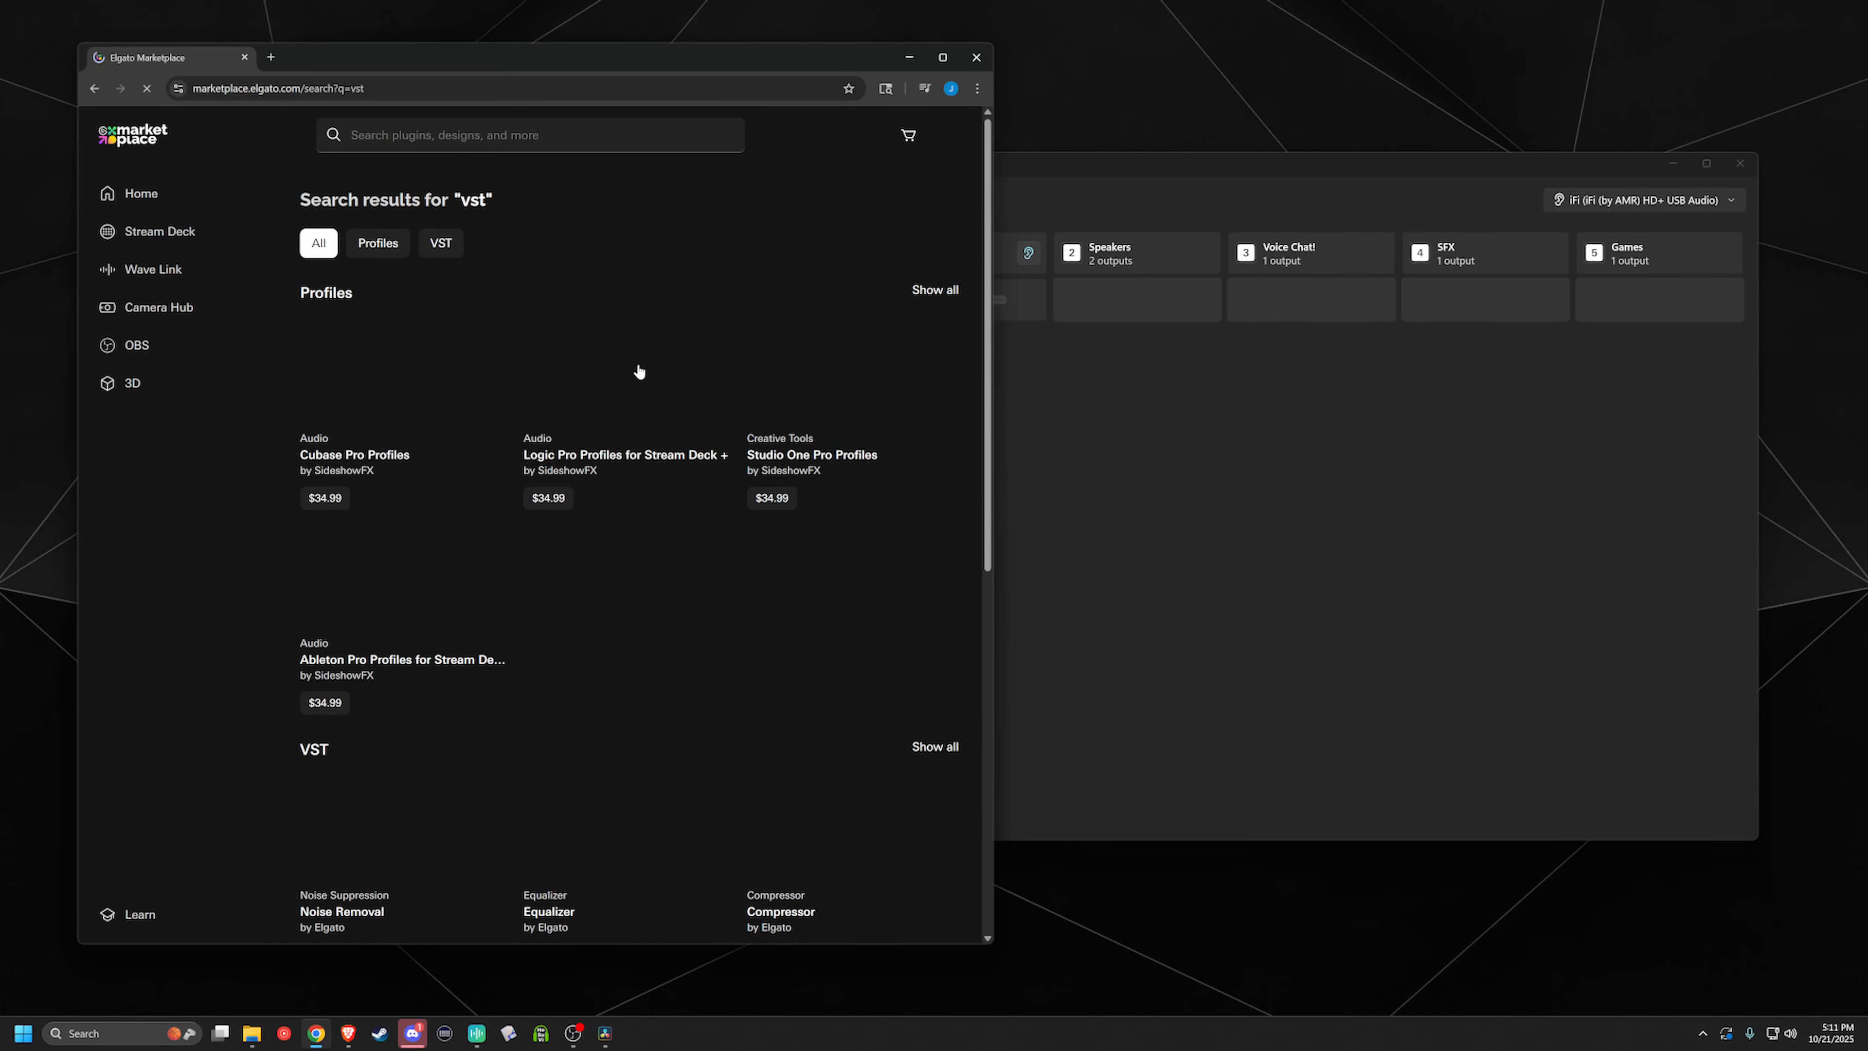
scroll(641, 469, "down", 3)
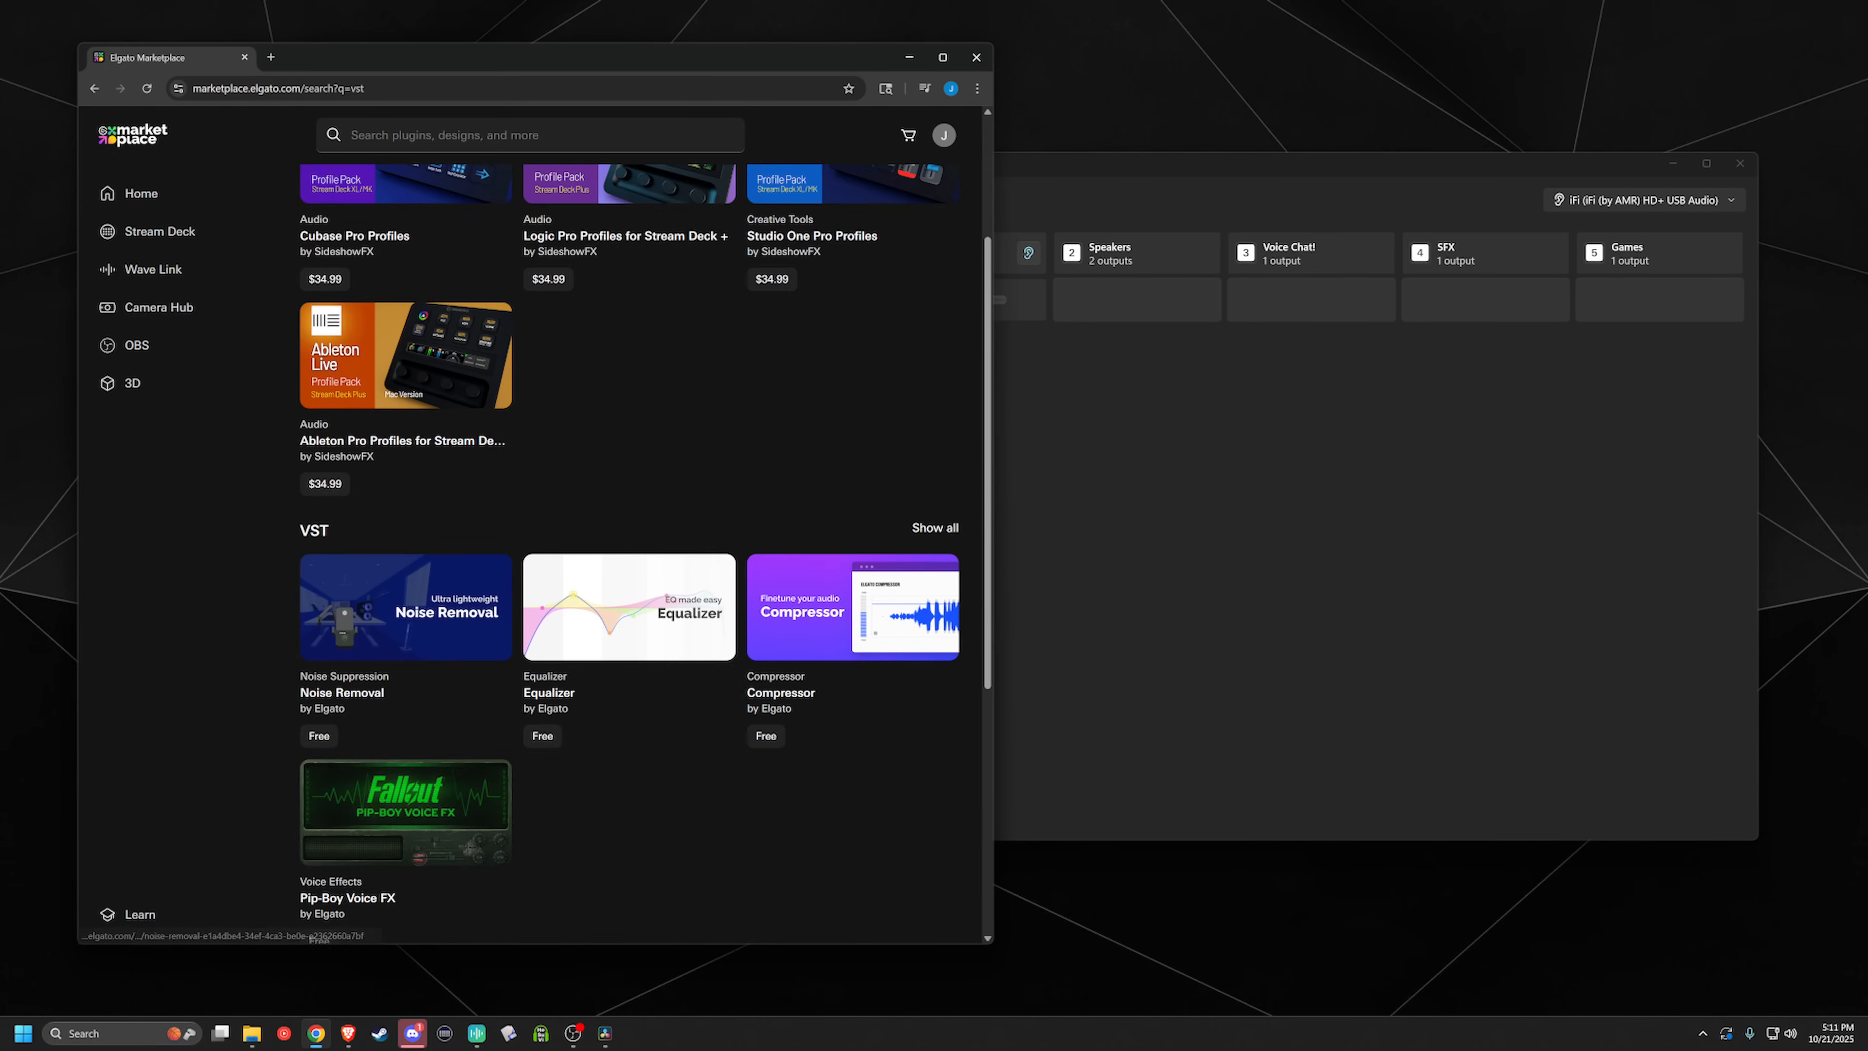
left_click(934, 527)
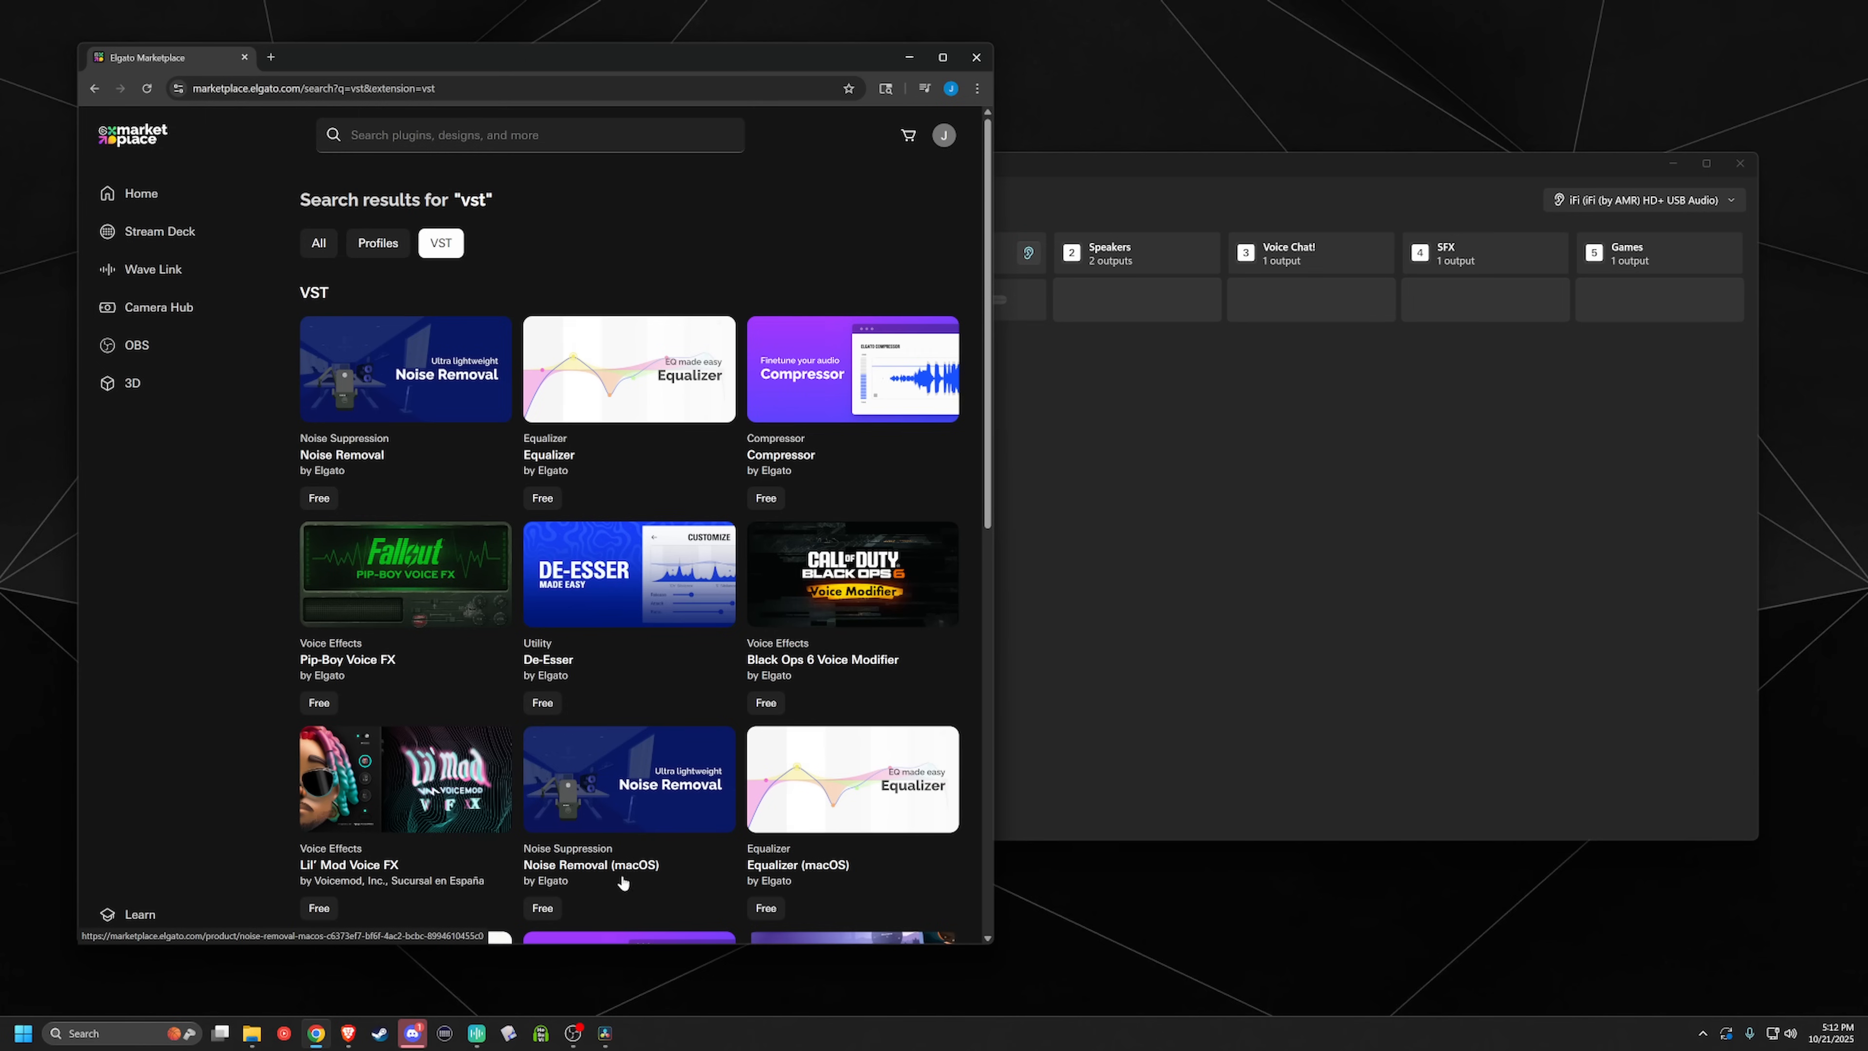
Step: Examine the VST effects and their prices, comparing the Elgato Noise Removal and Voice Focus entries
scroll(711, 803, "down", 5)
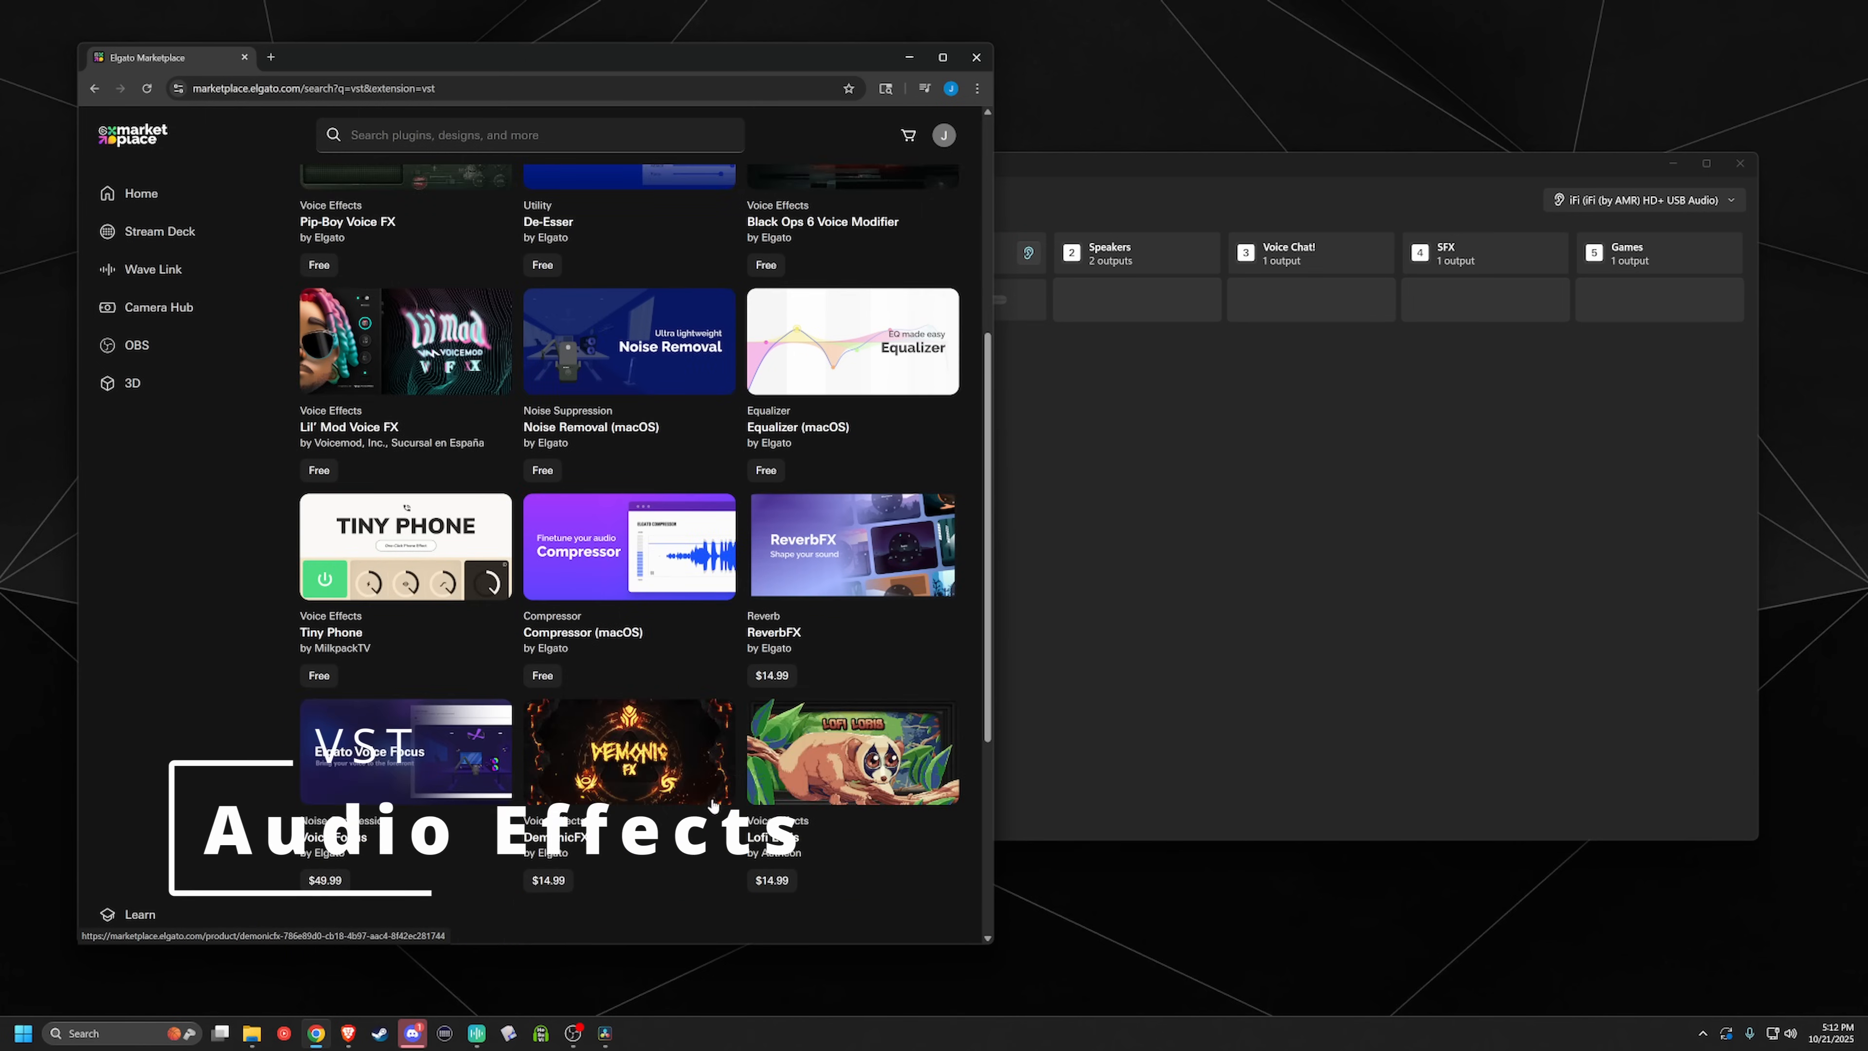
scroll(702, 759, "up", 5)
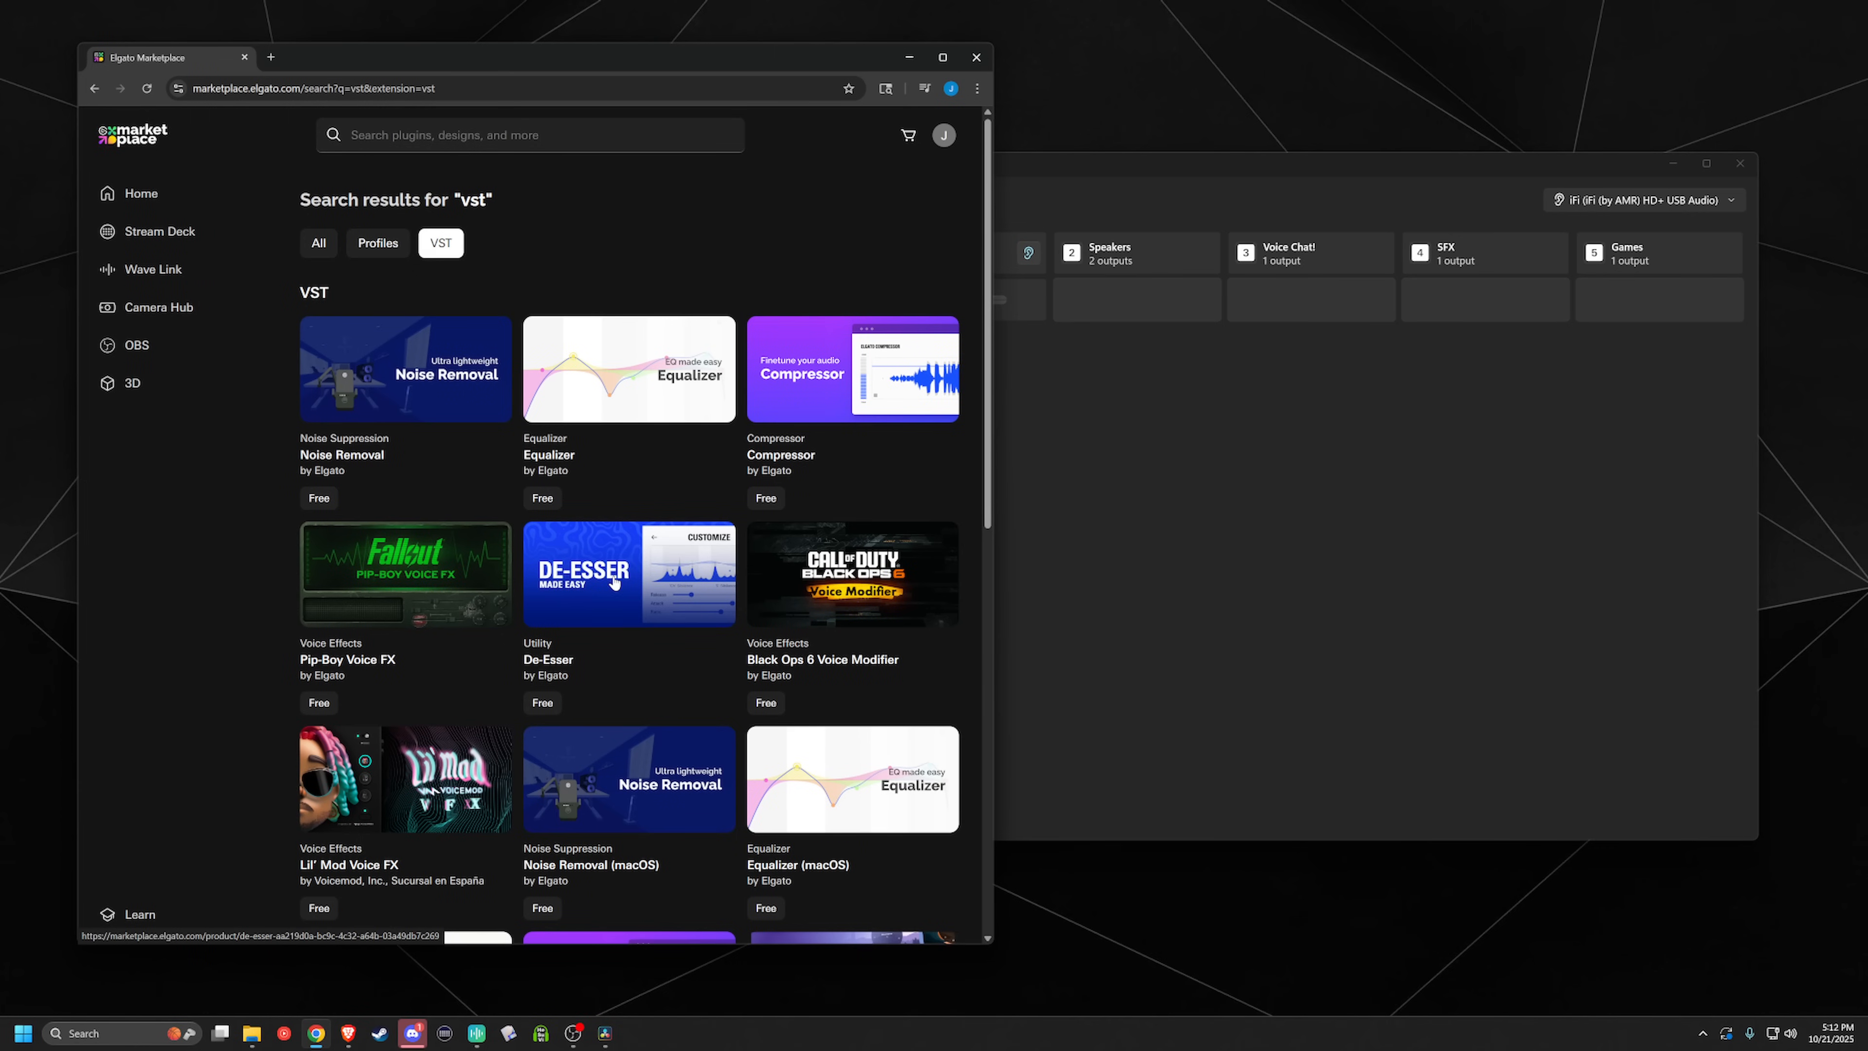
scroll(614, 581, "down", 10)
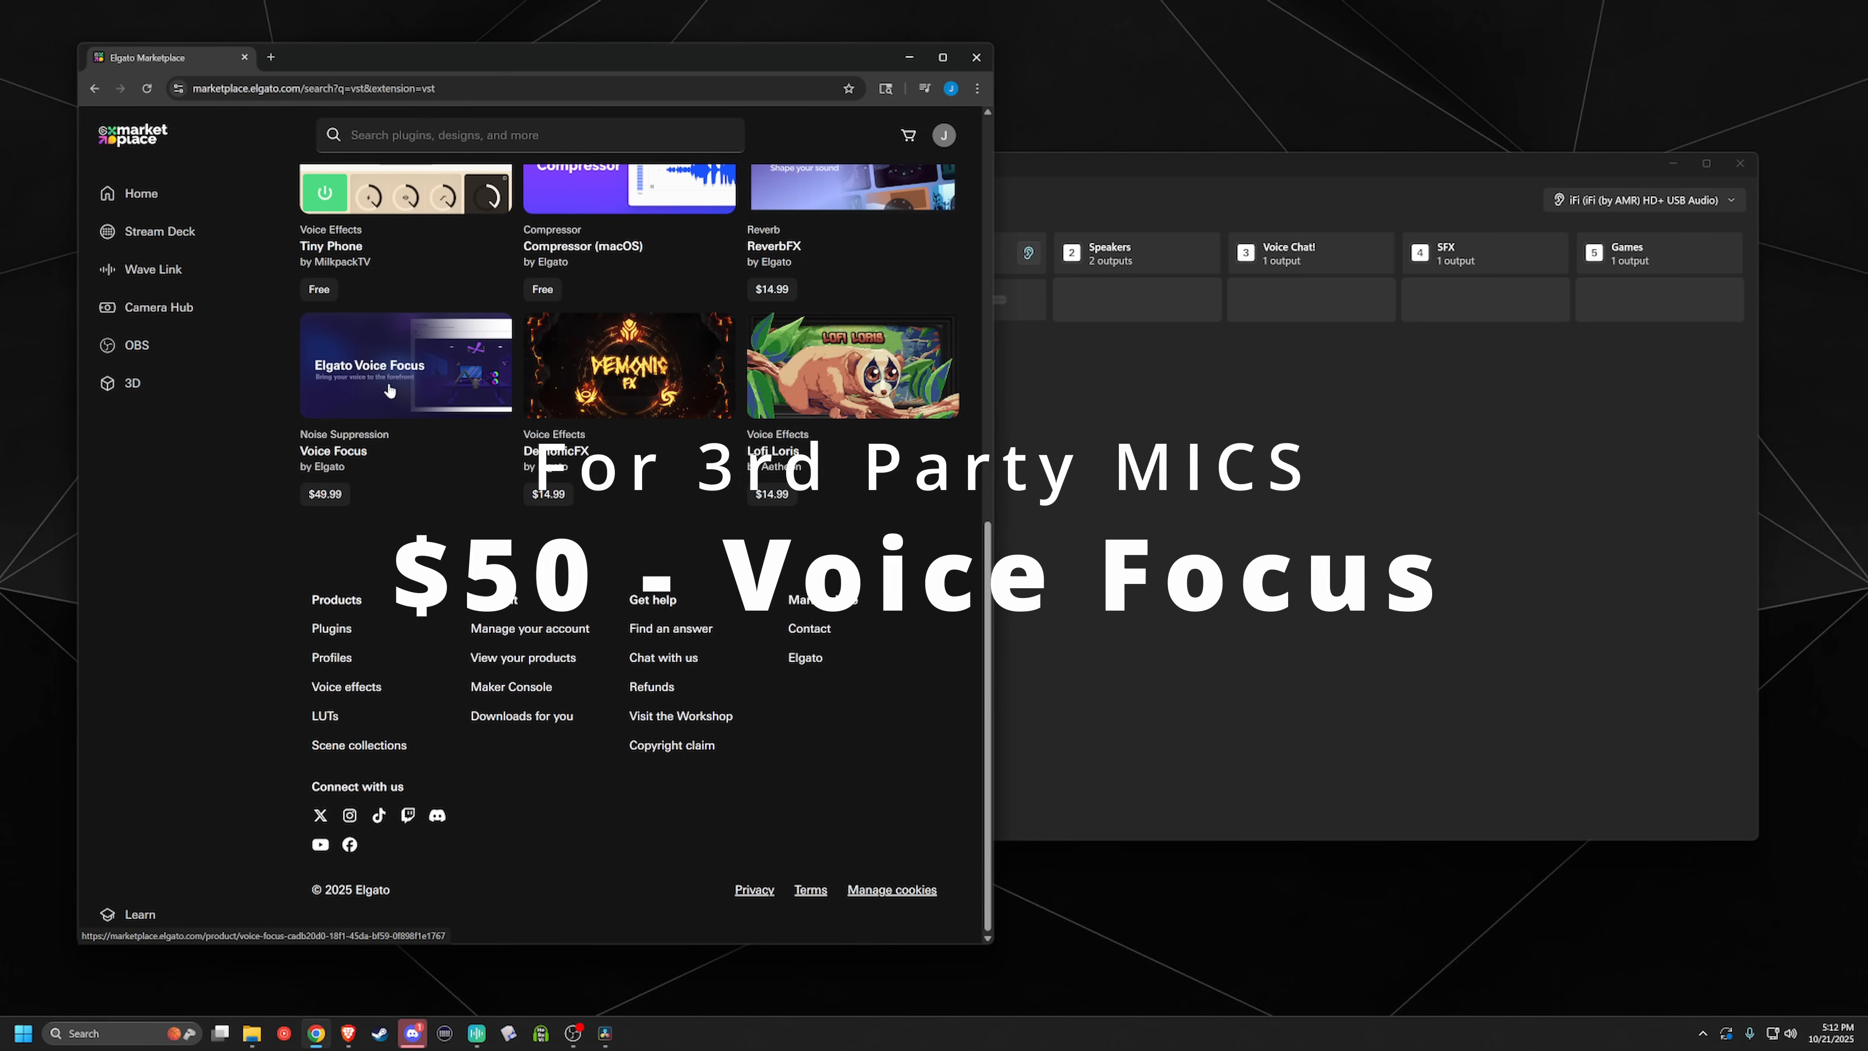
scroll(389, 390, "up", 10)
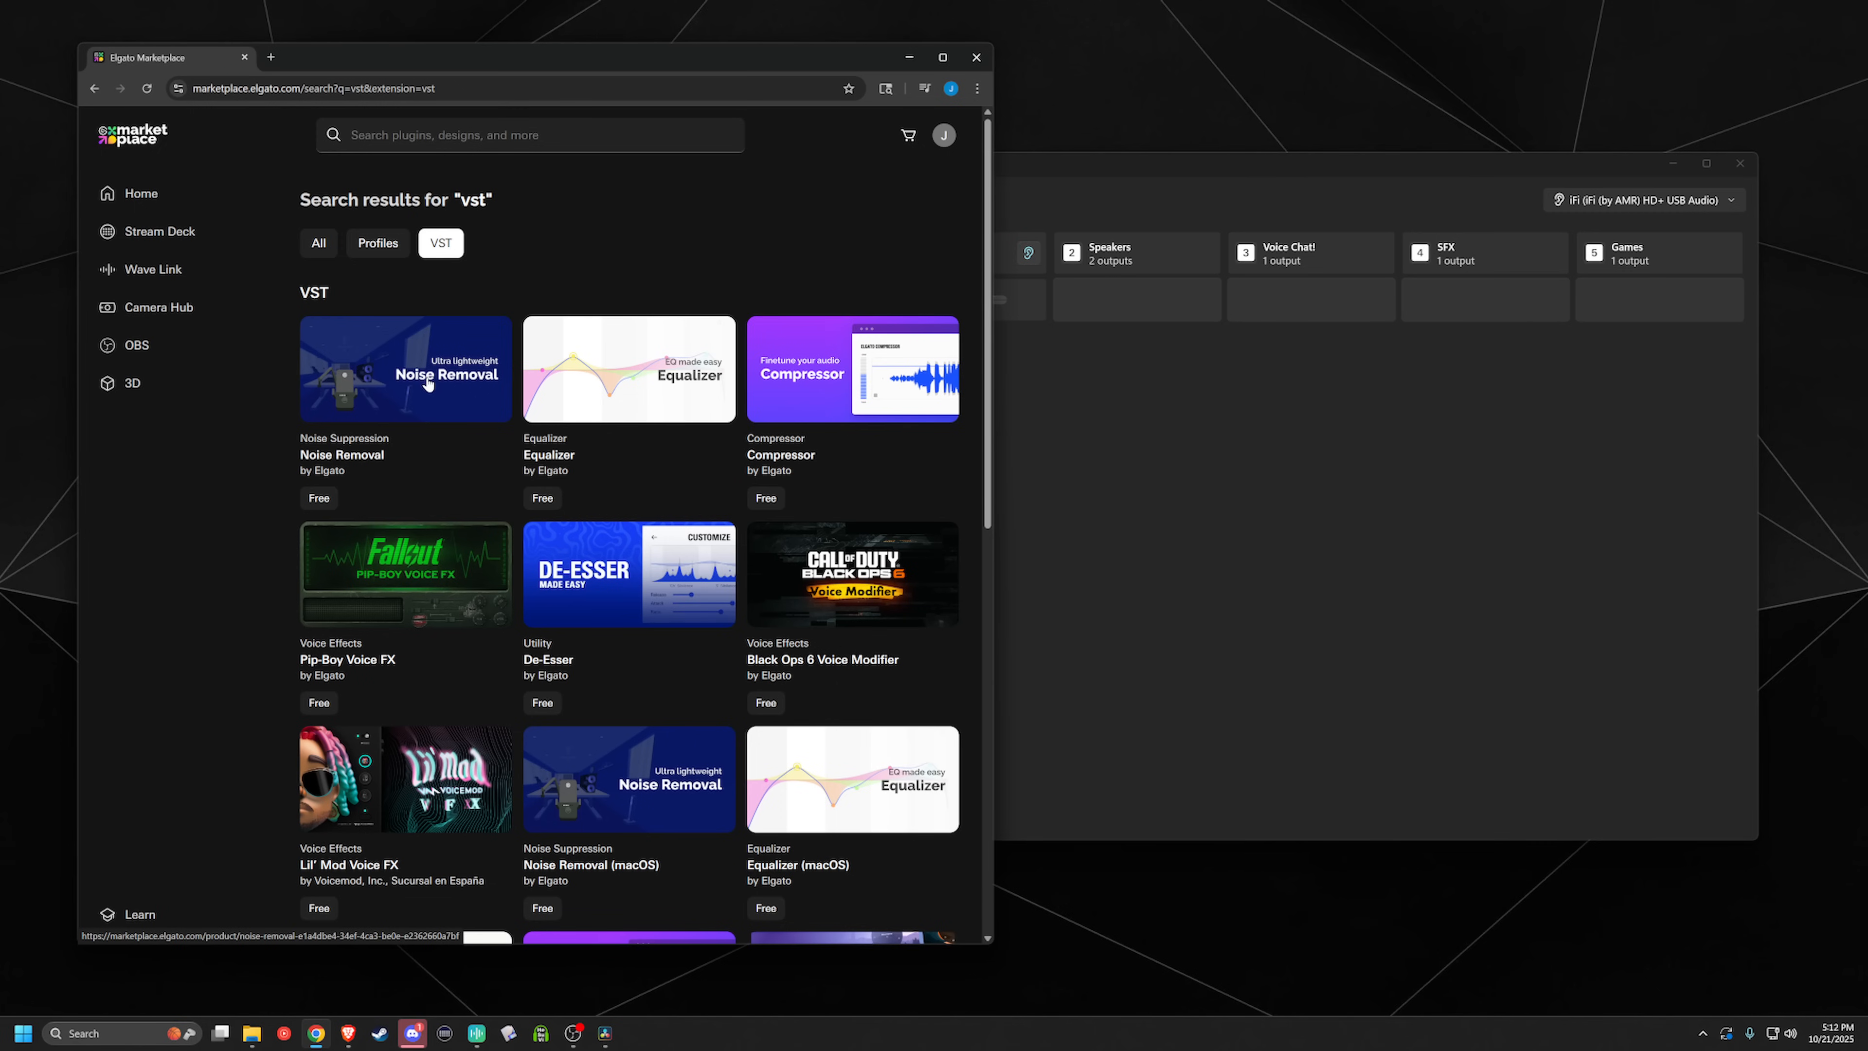
scroll(425, 377, "down", 10)
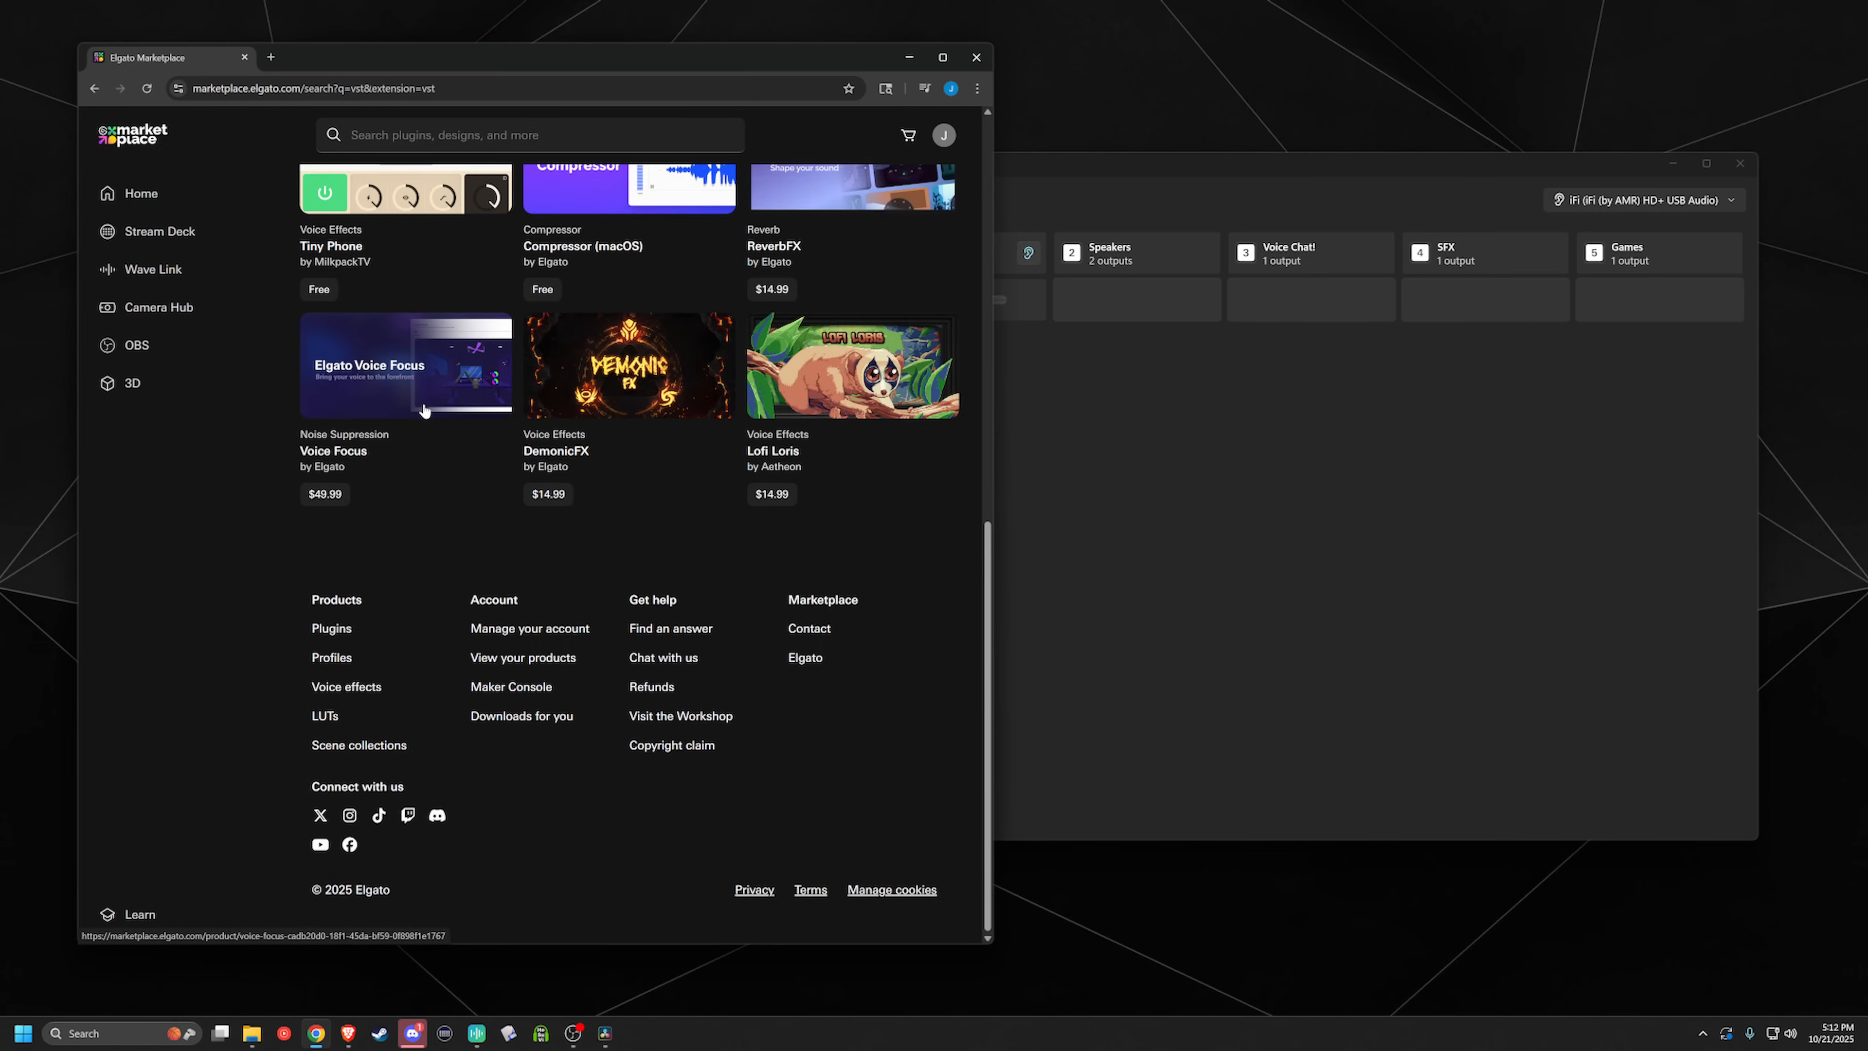
scroll(422, 399, "up", 10)
scroll(423, 399, "down", 10)
scroll(387, 544, "up", 10)
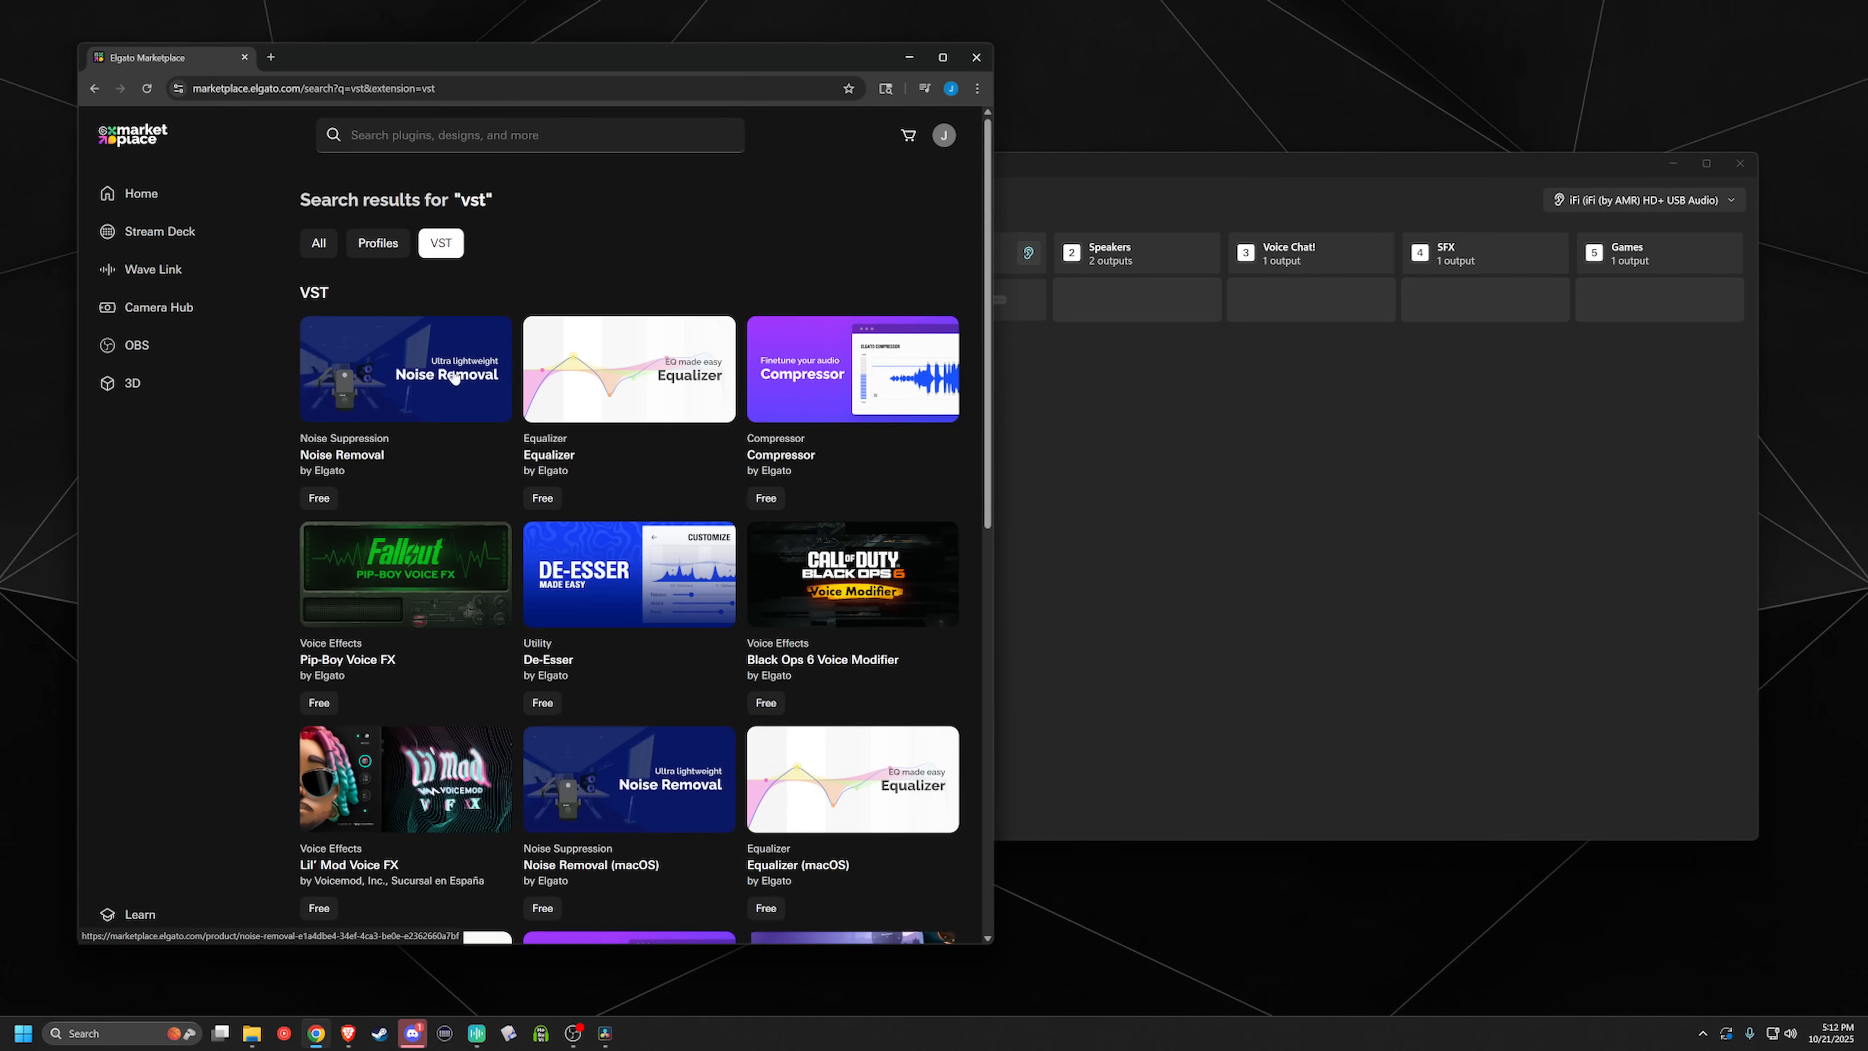
scroll(440, 472, "down", 10)
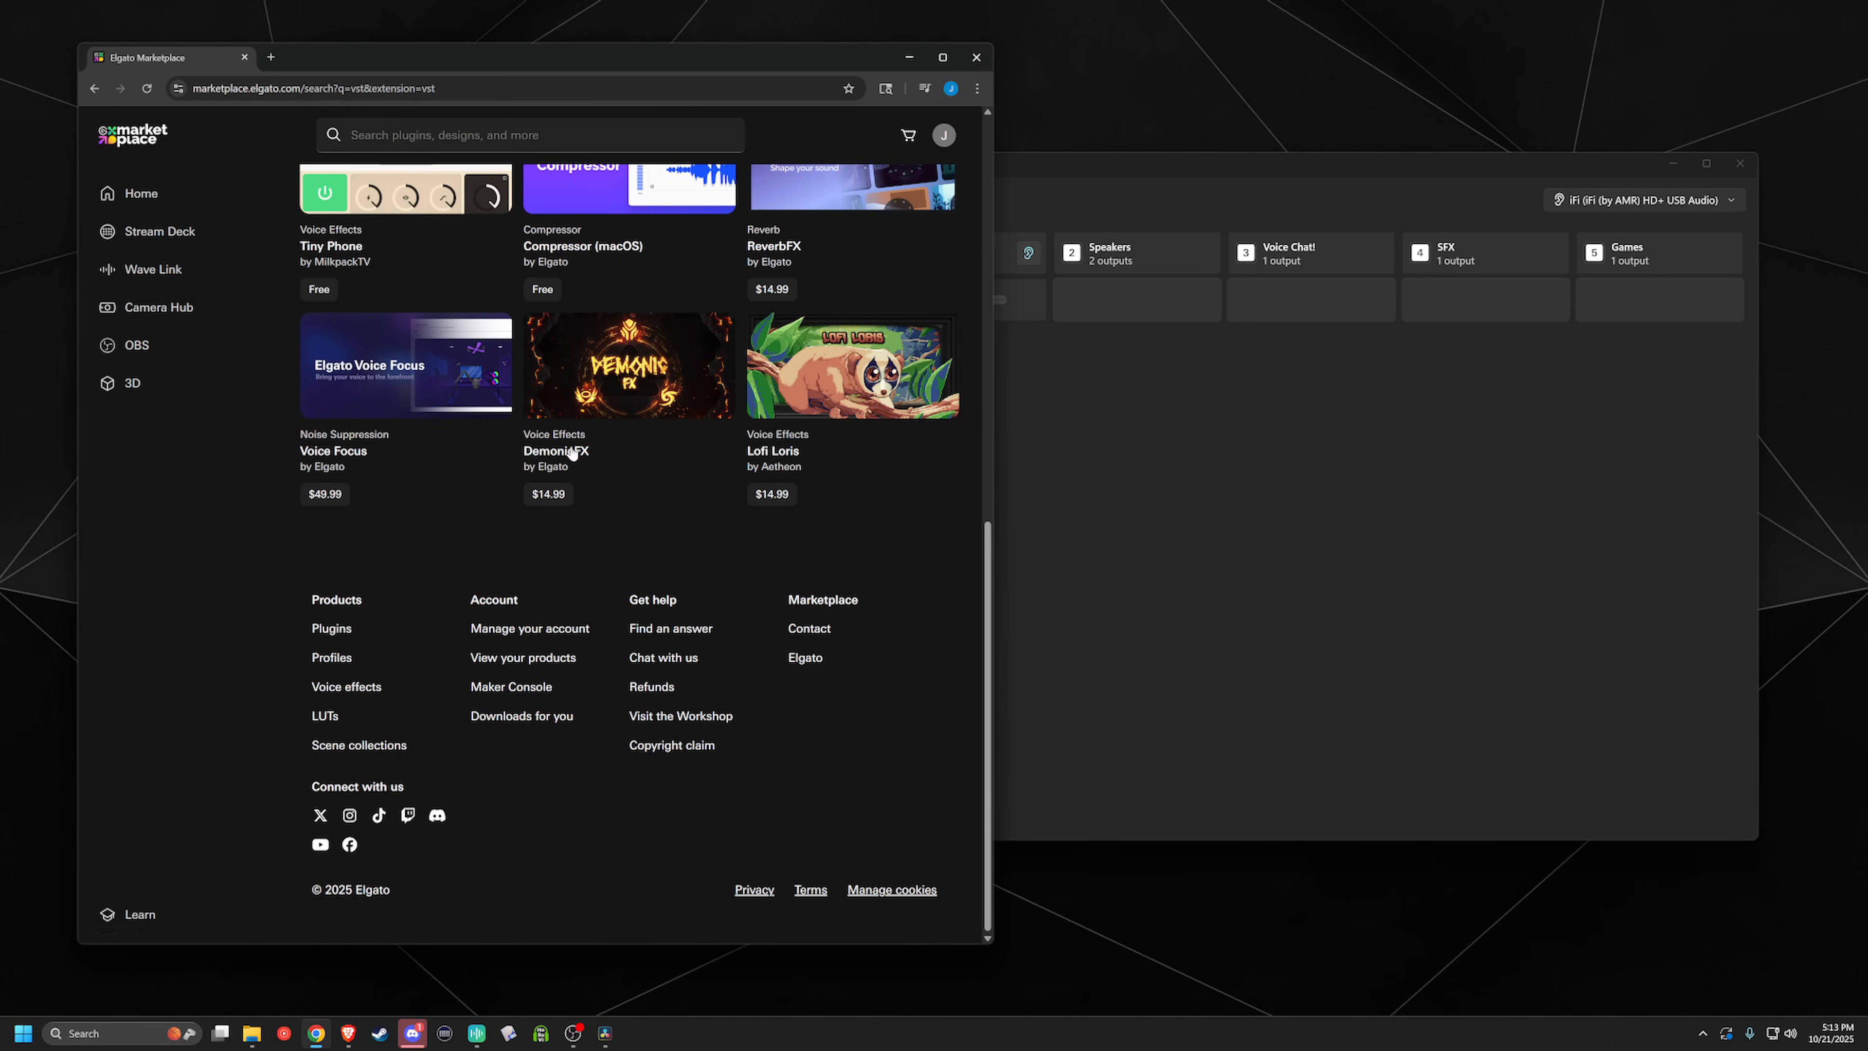
scroll(604, 478, "up", 15)
Step: Search the Elgato Marketplace for "preset" and show all results in the Presets category
left_click(485, 135)
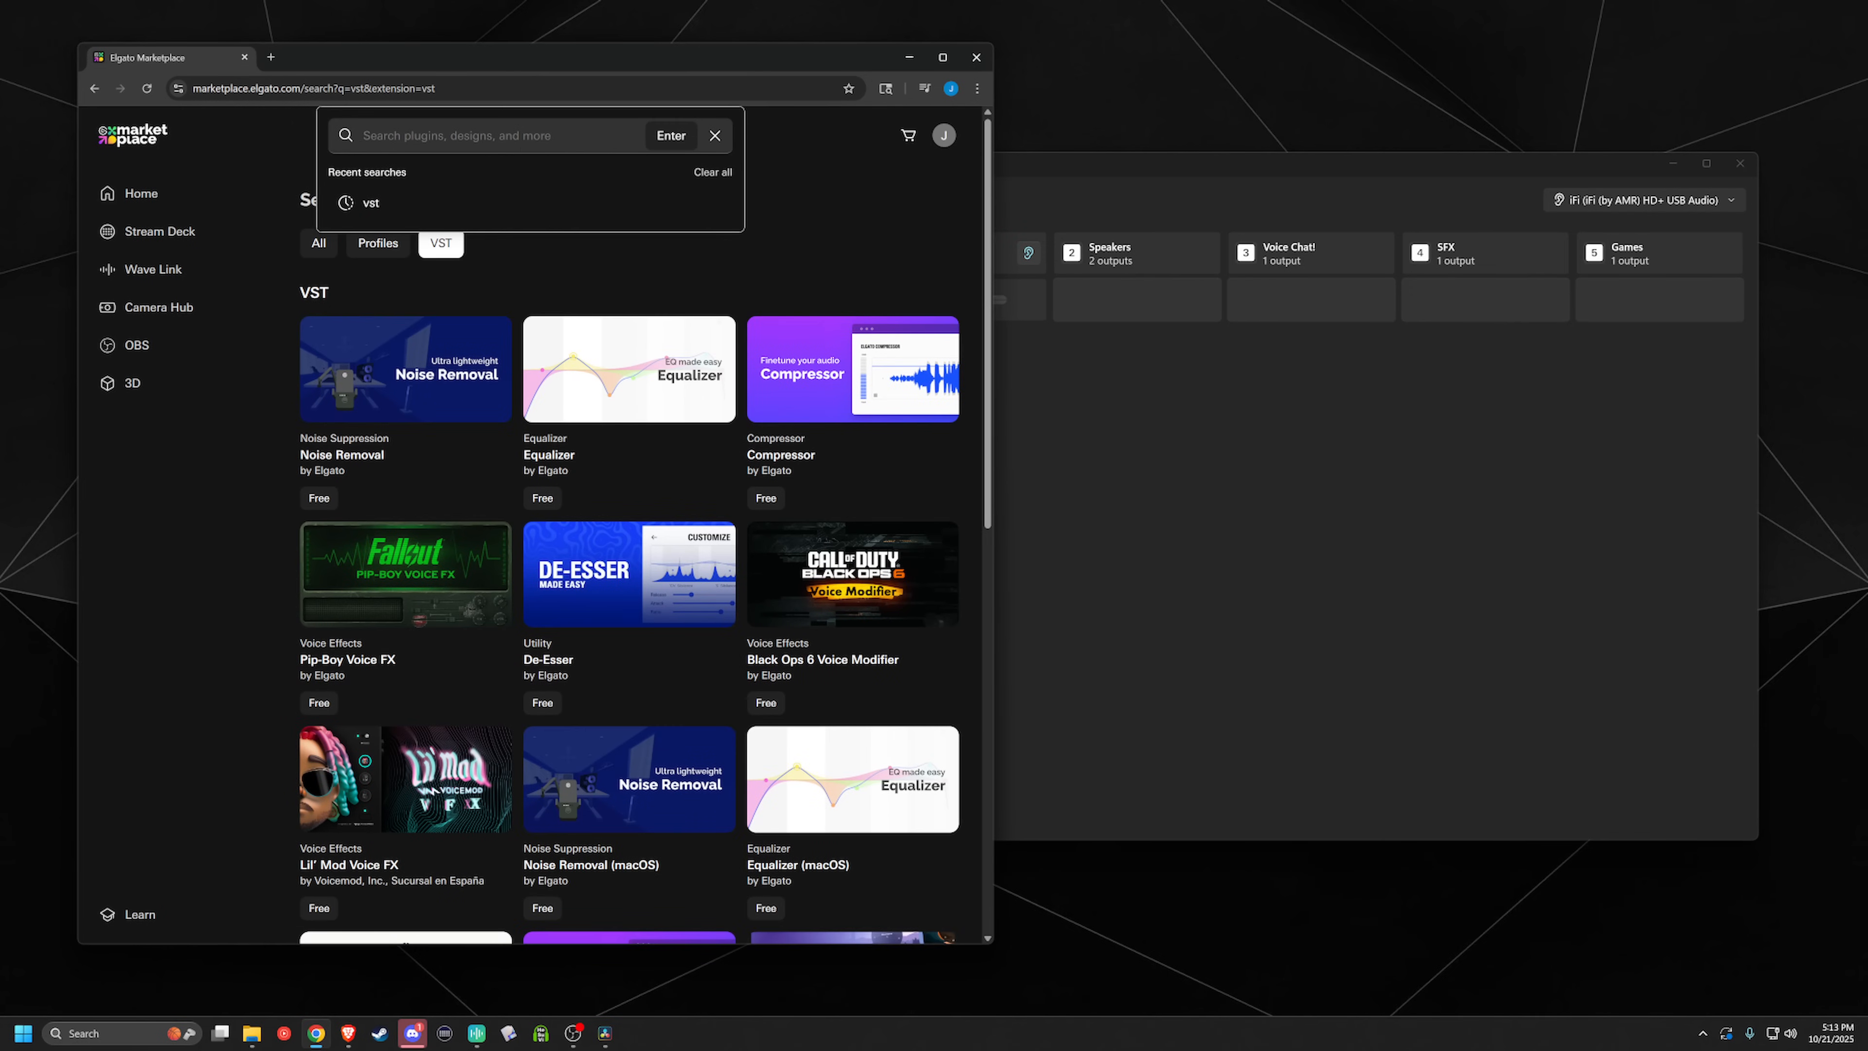
type("pr")
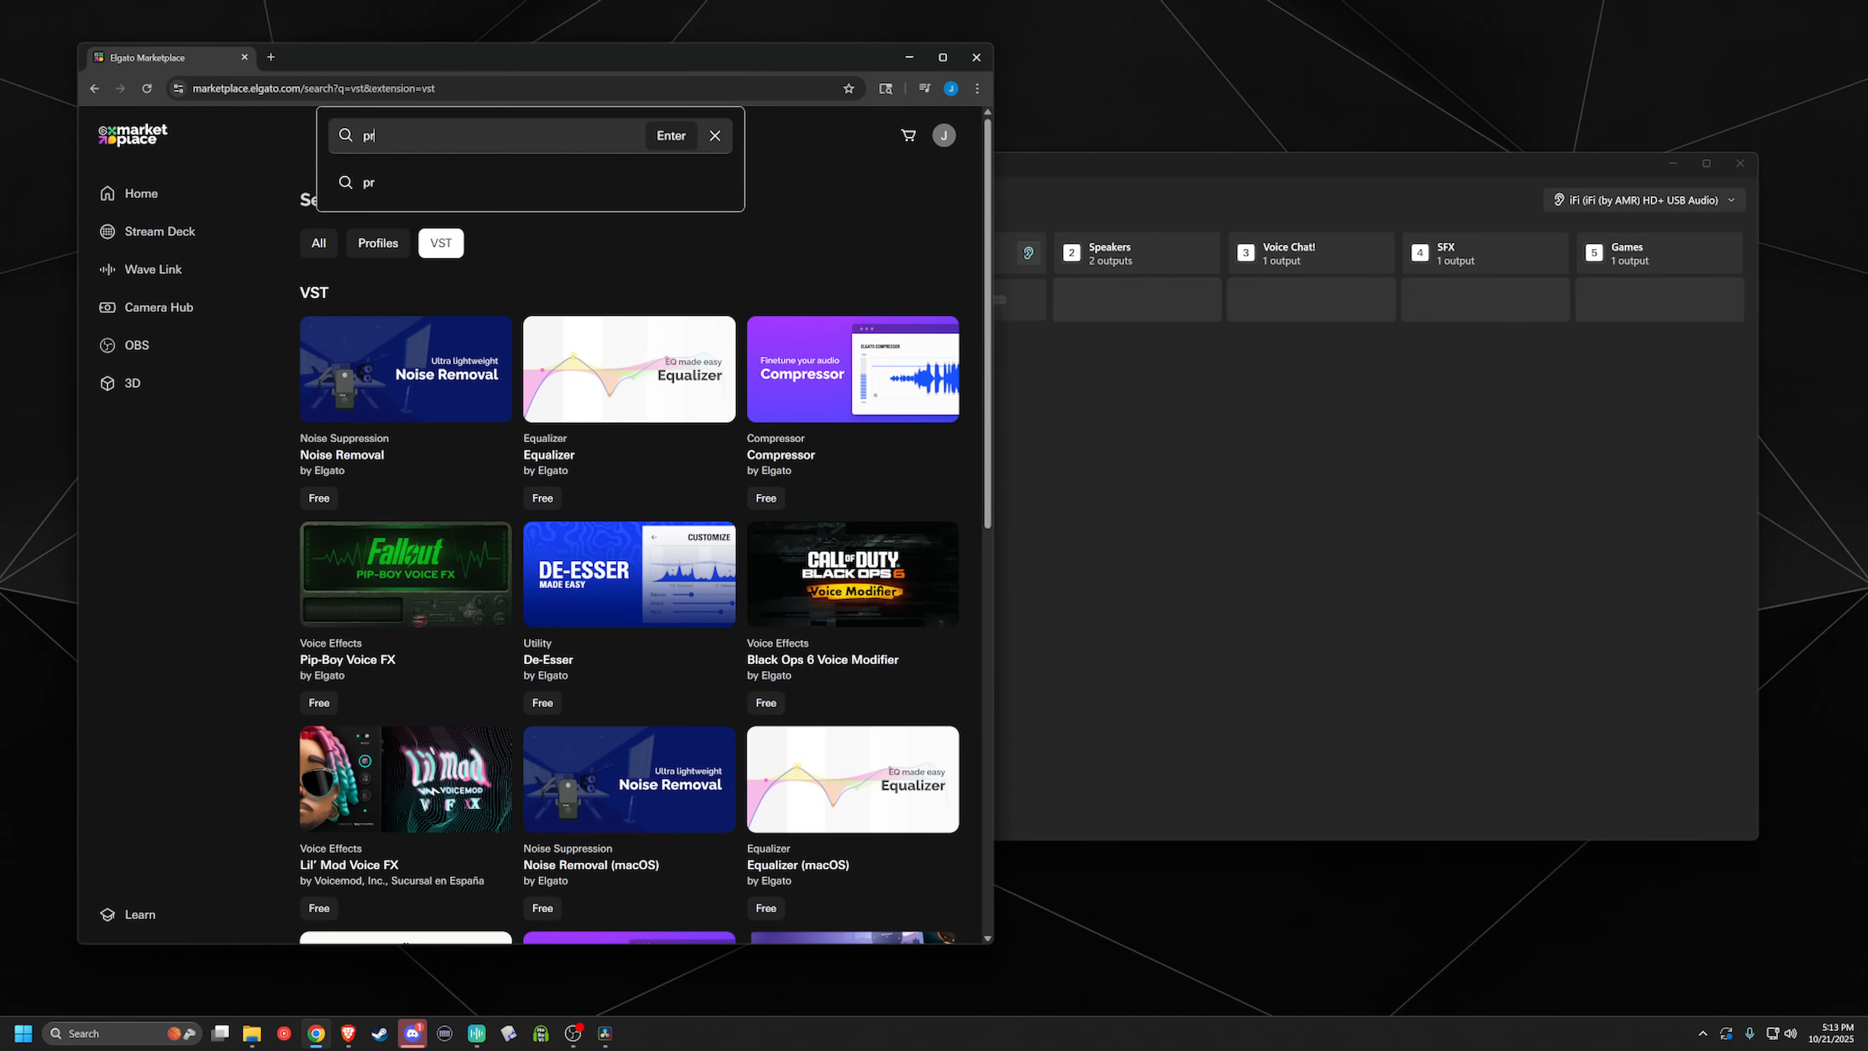
type("eset")
key("Return")
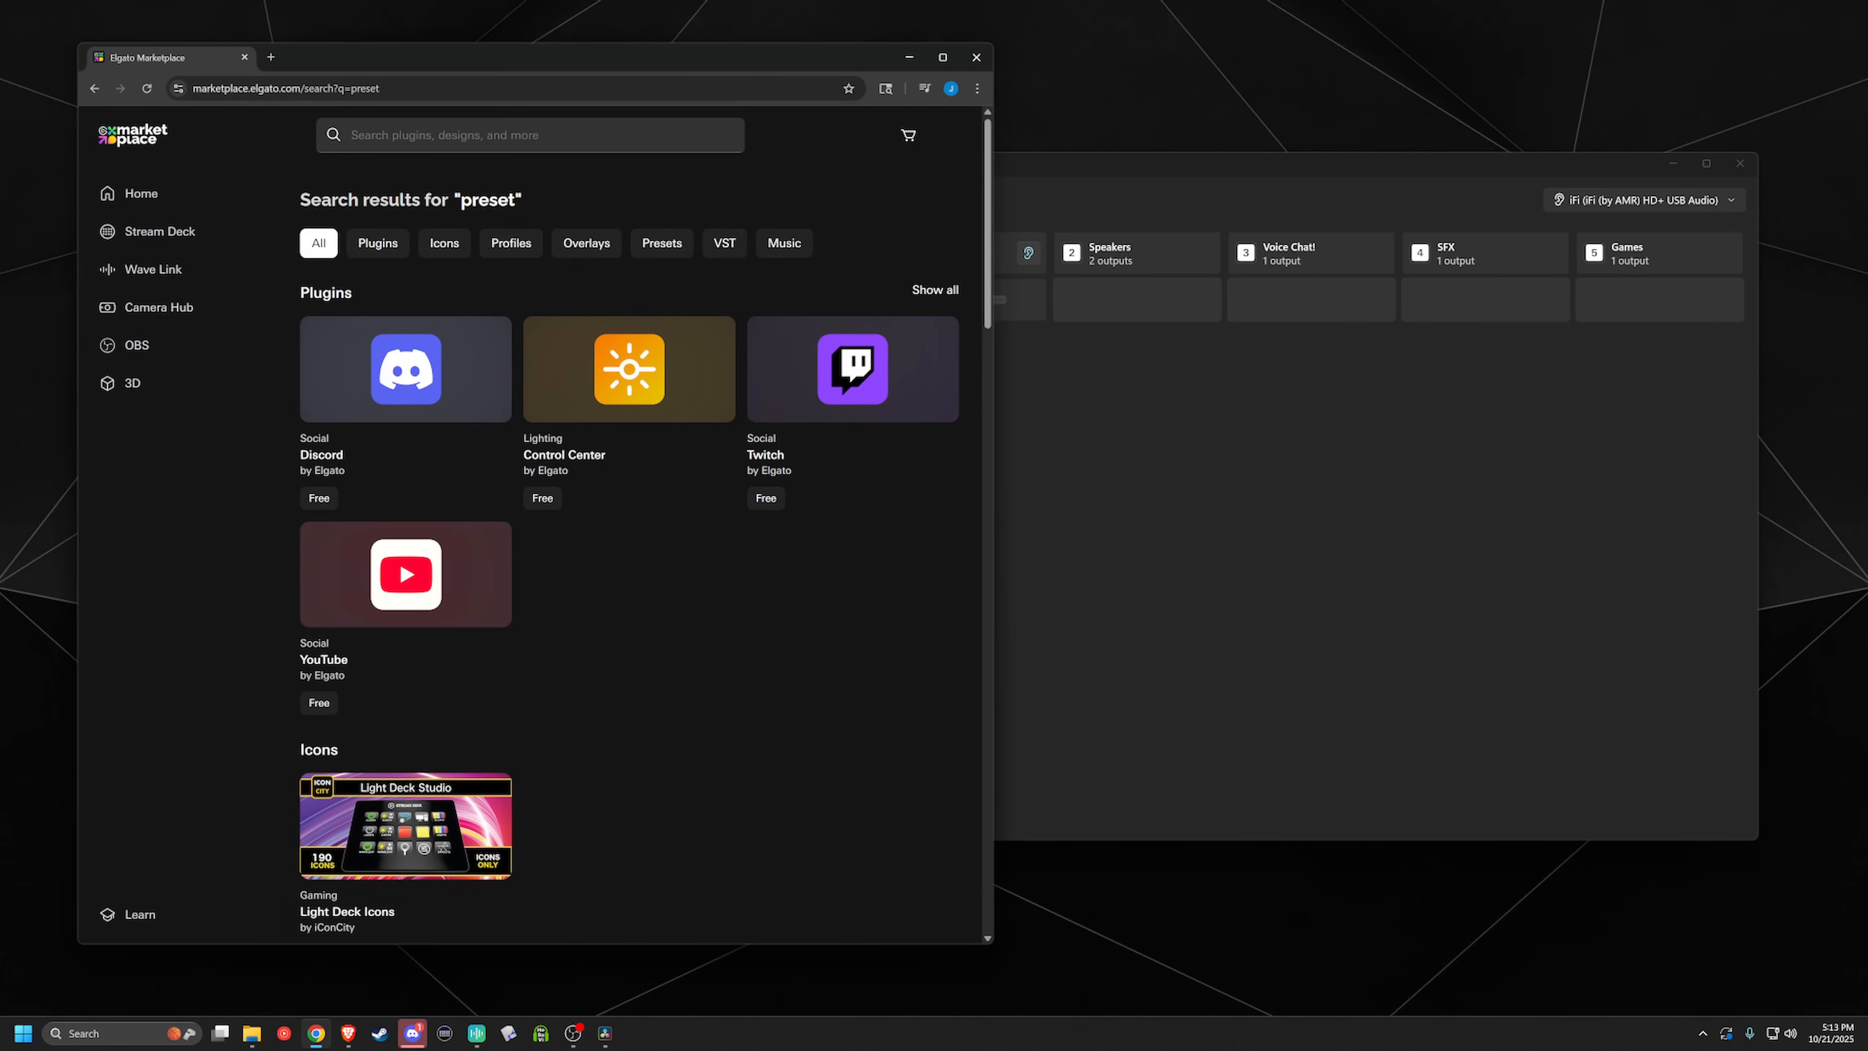
scroll(639, 640, "down", 15)
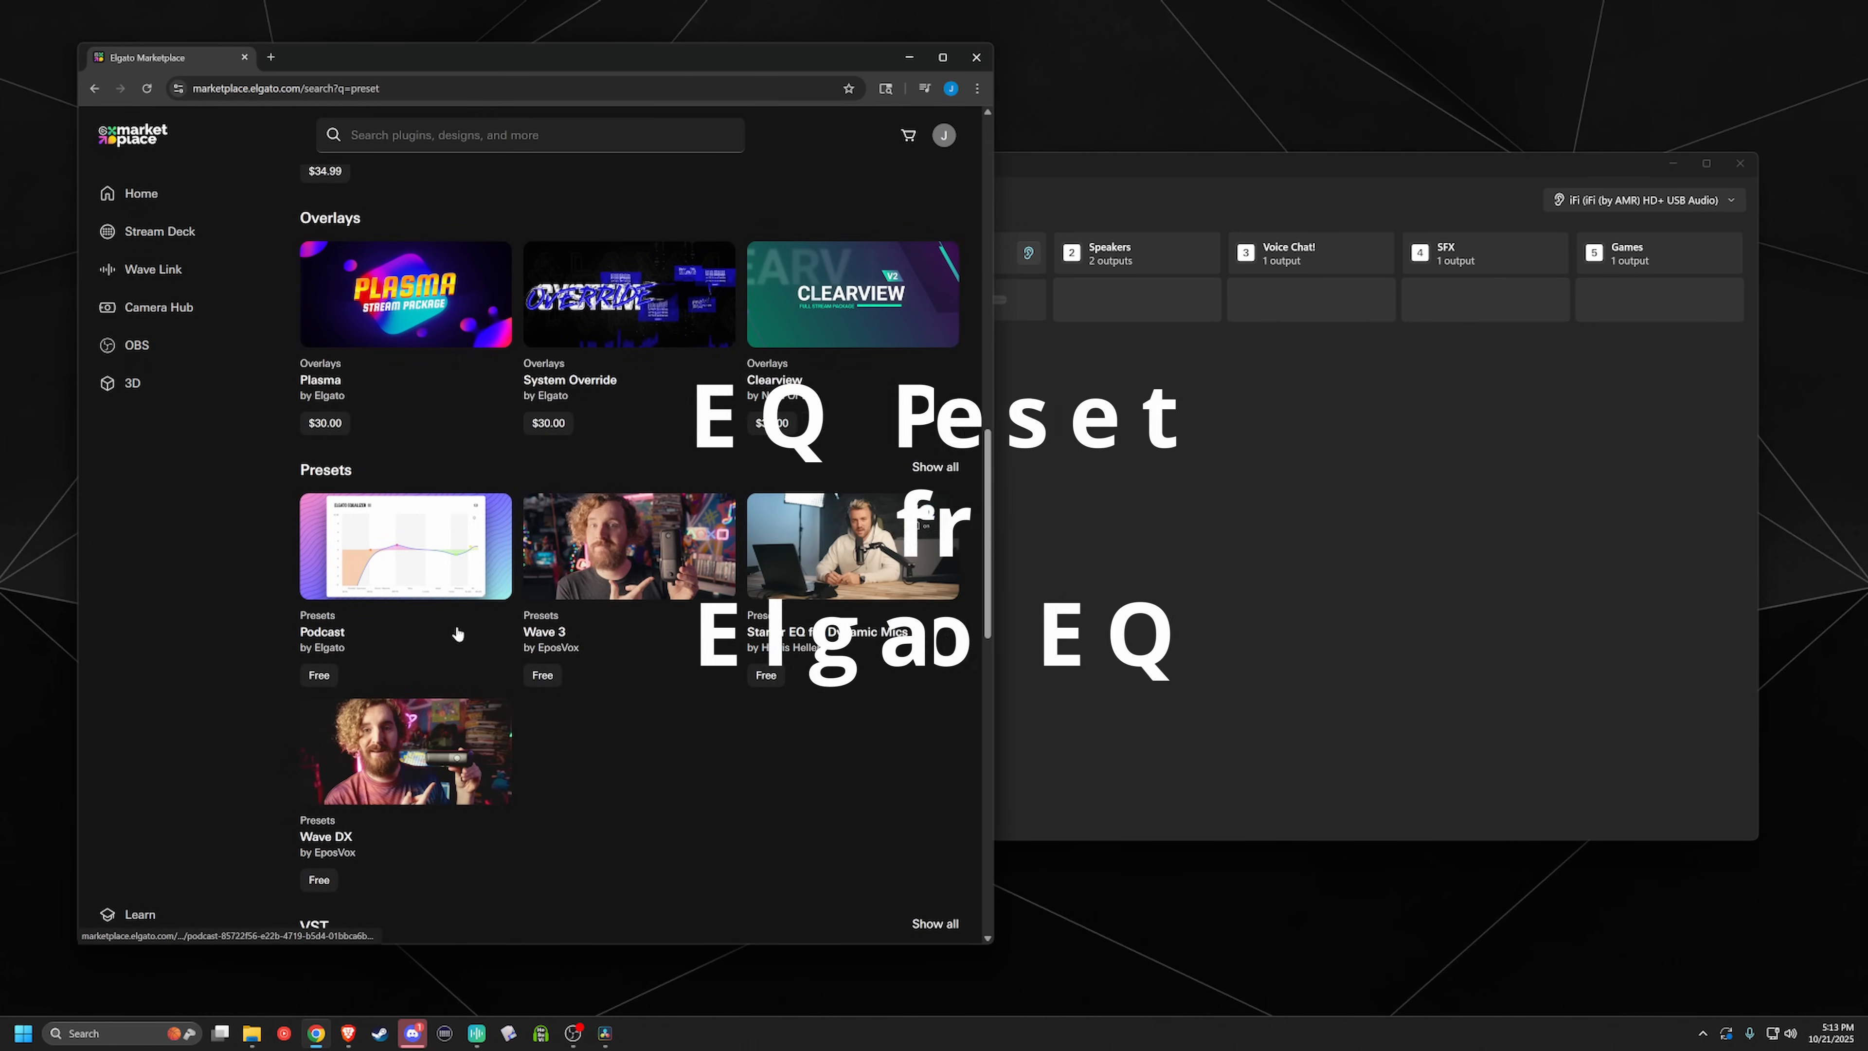
left_click(948, 471)
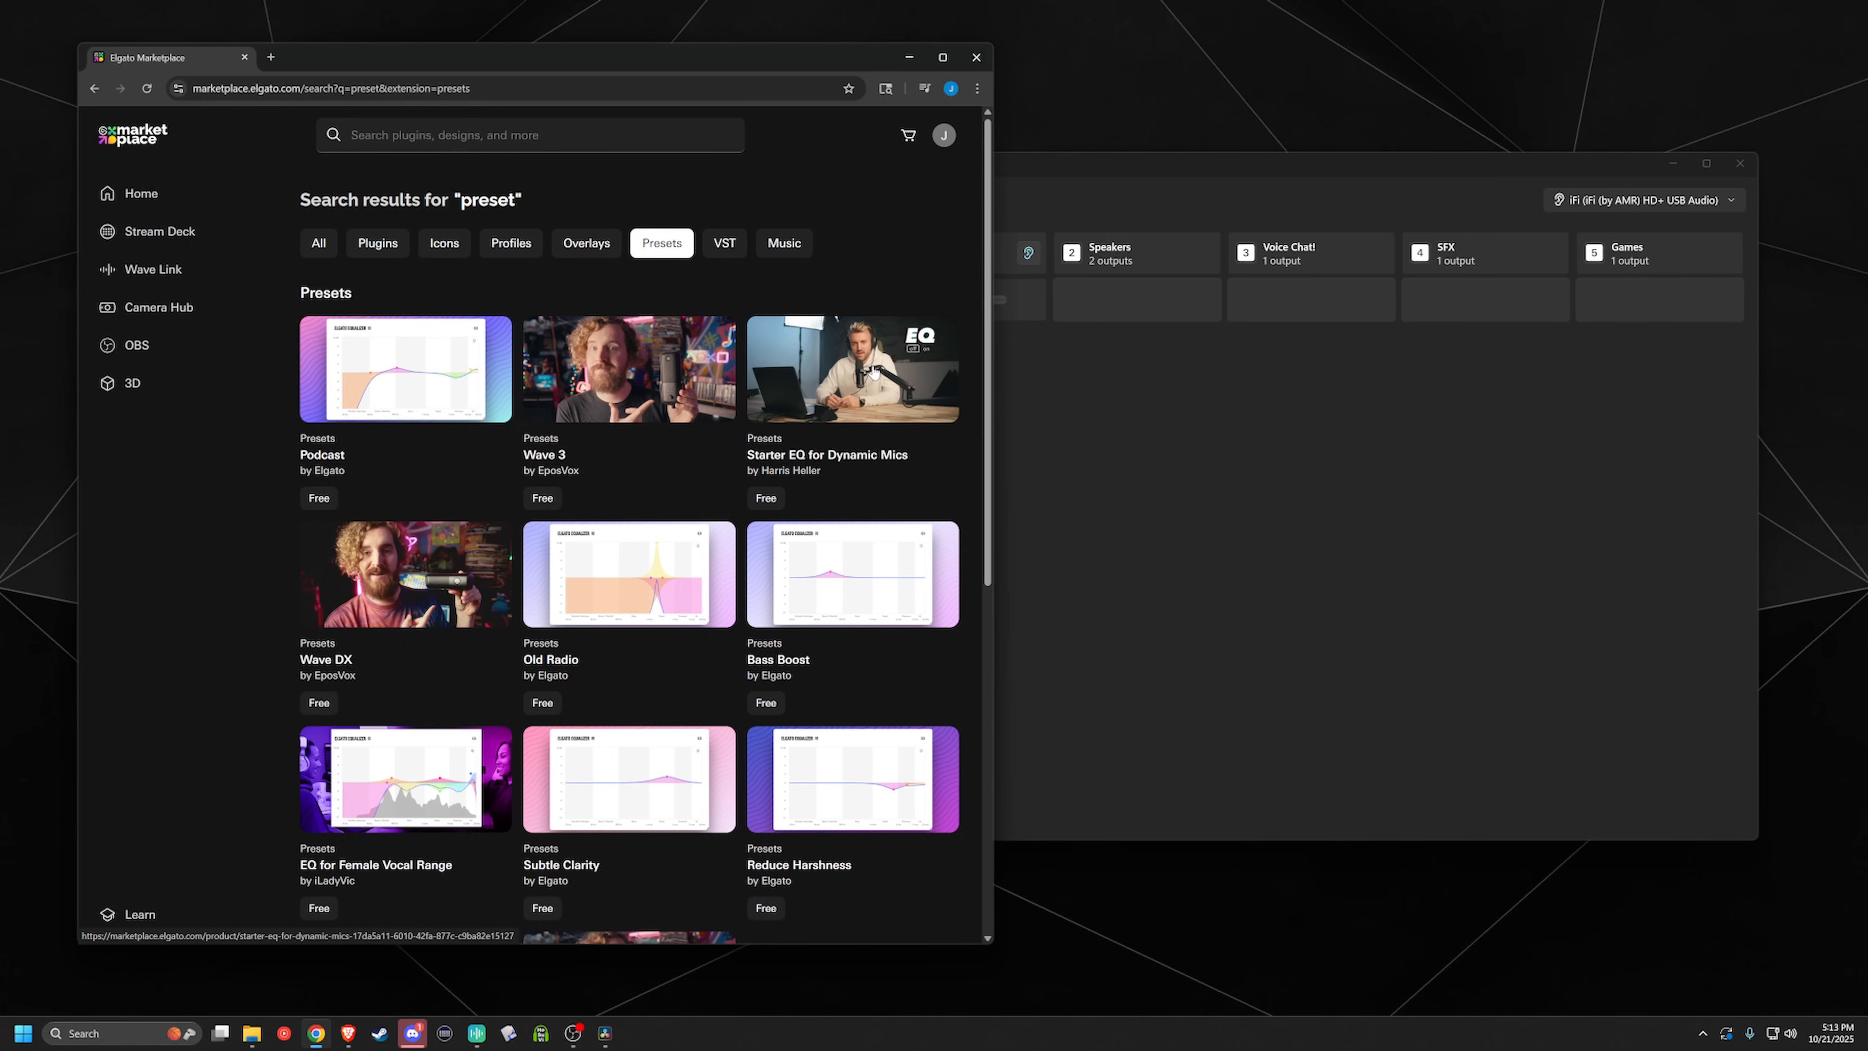
Step: Look through the EQ presets offered for different microphones and voice types
scroll(873, 371, "down", 1)
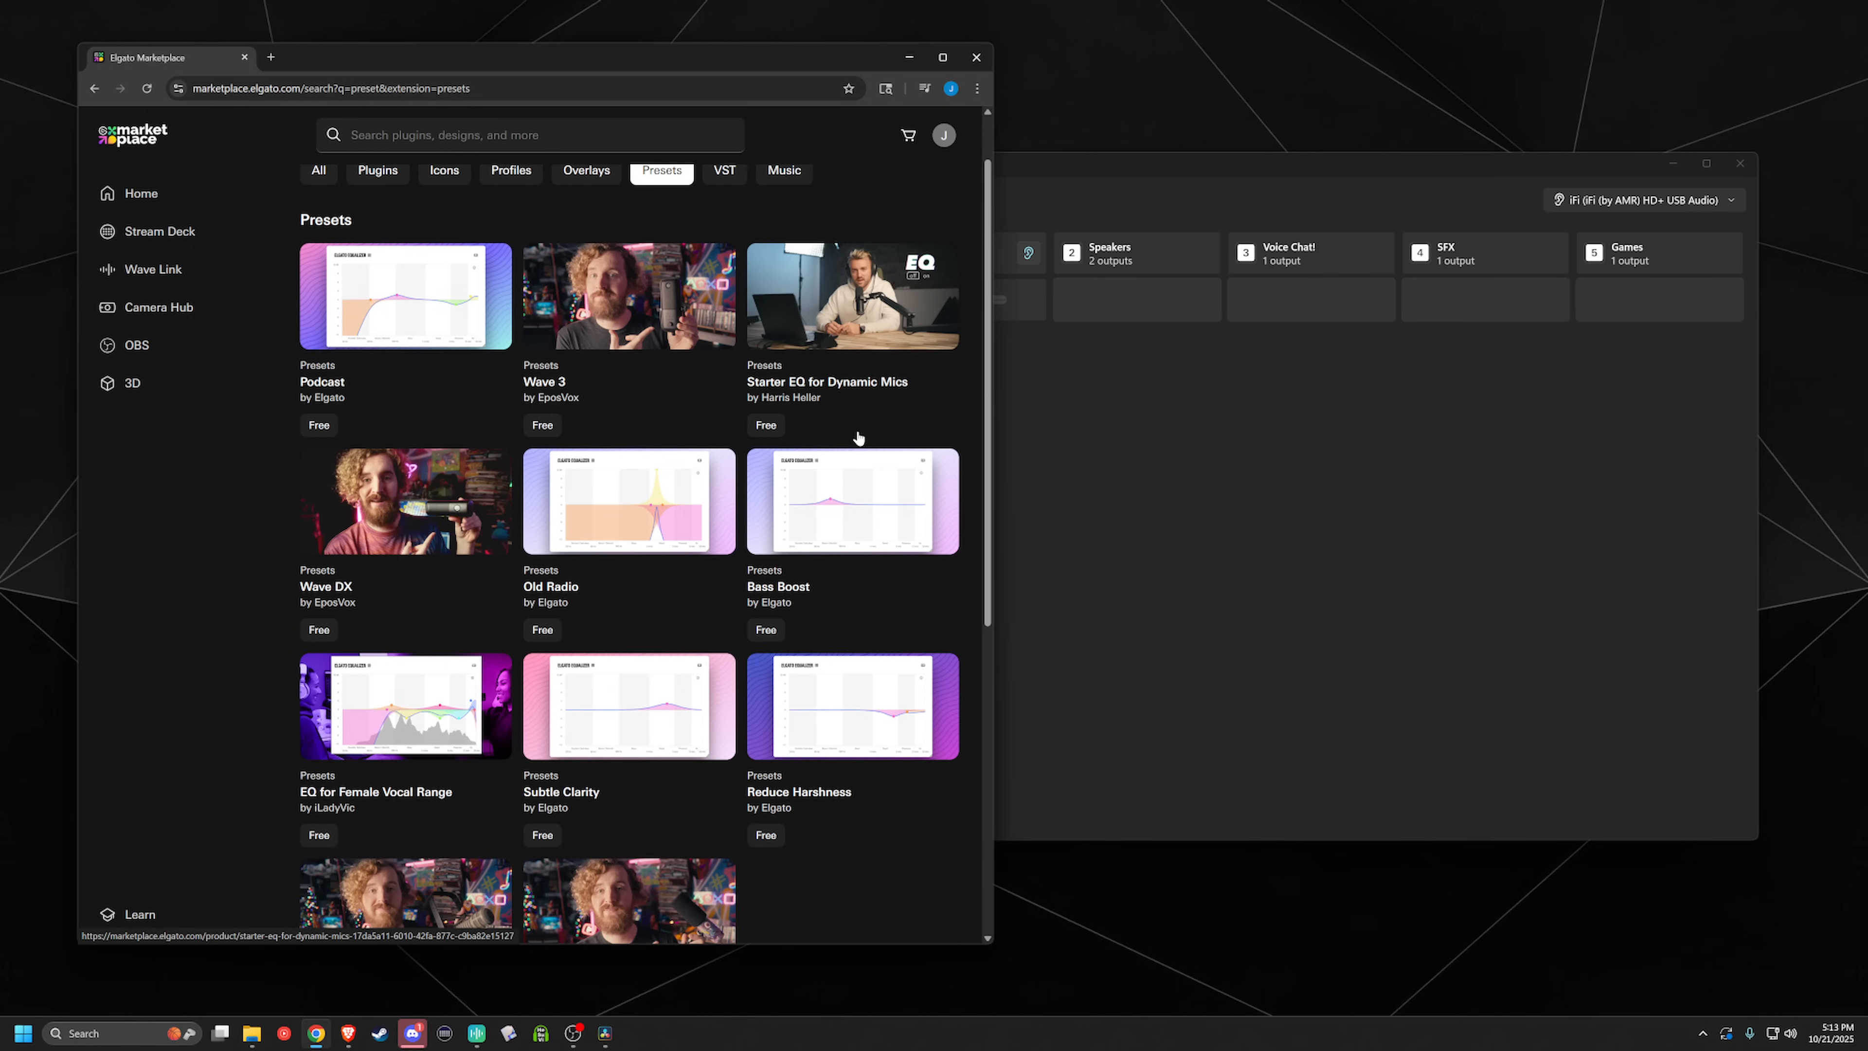
scroll(838, 383, "down", 1)
scroll(837, 382, "down", 2)
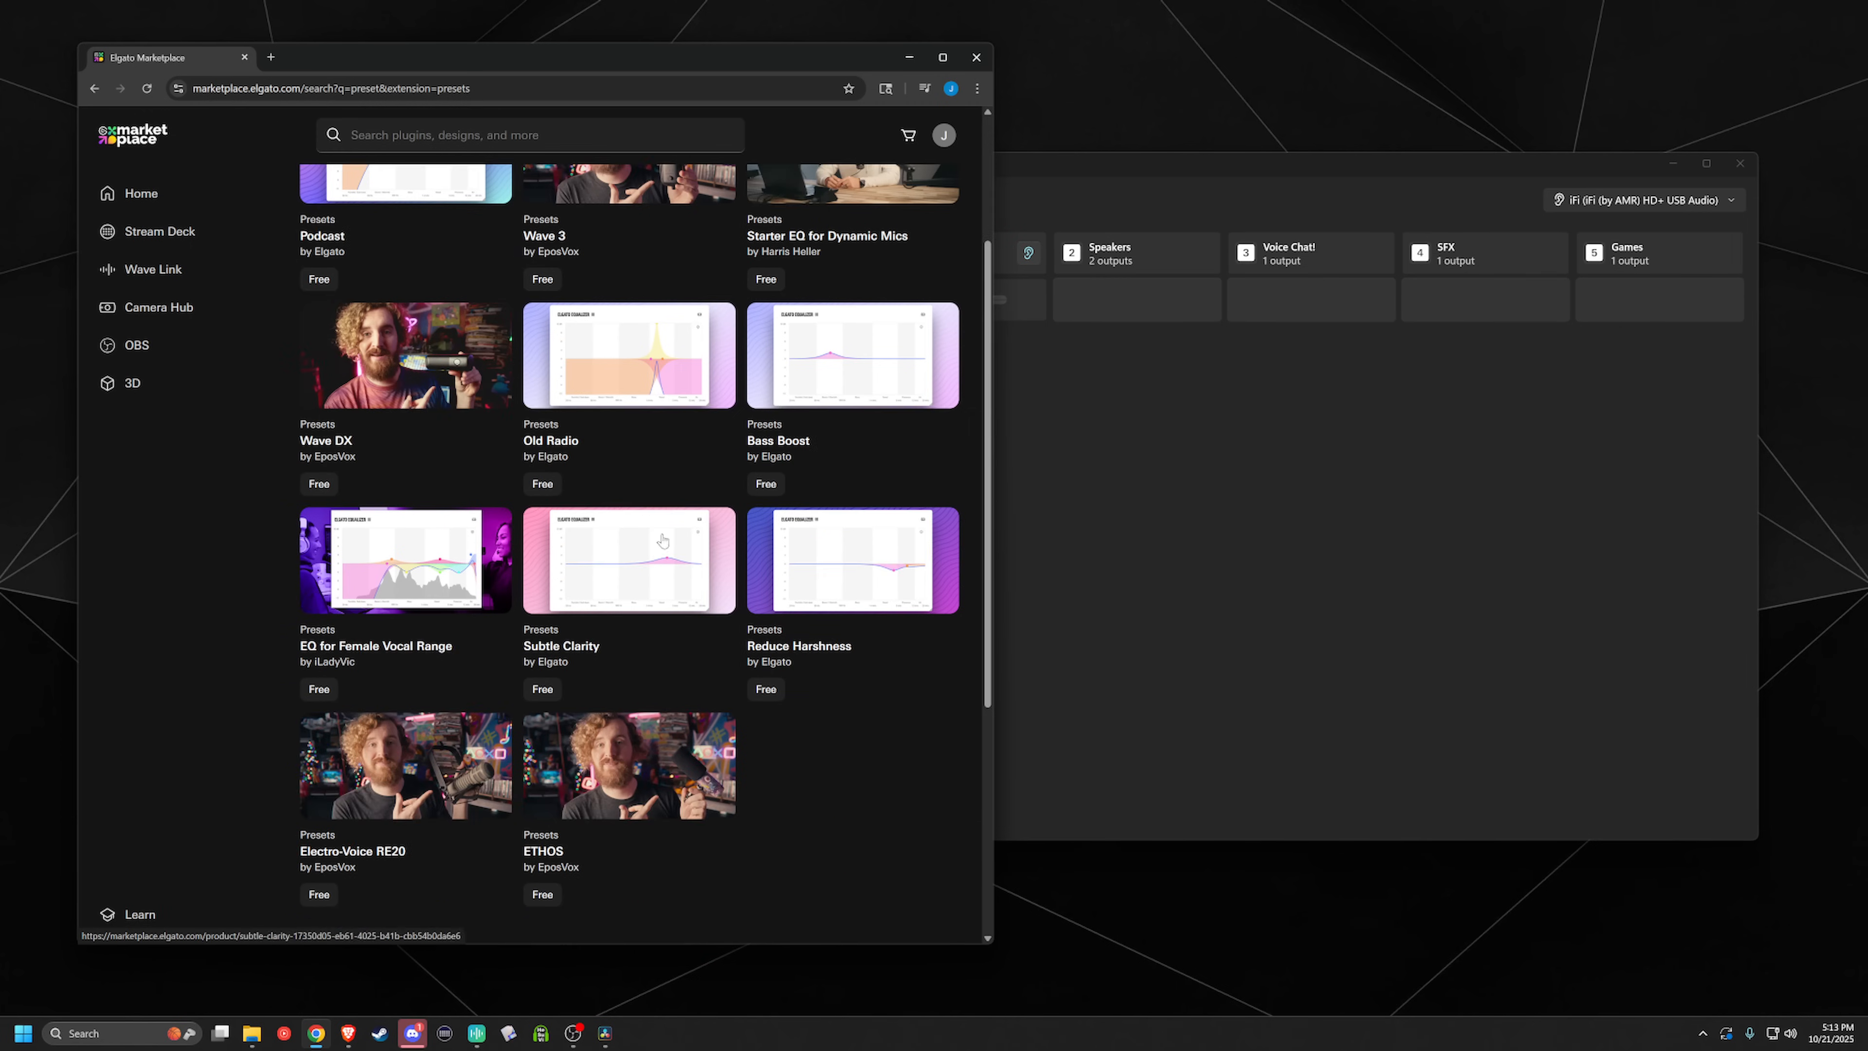
scroll(736, 573, "up", 3)
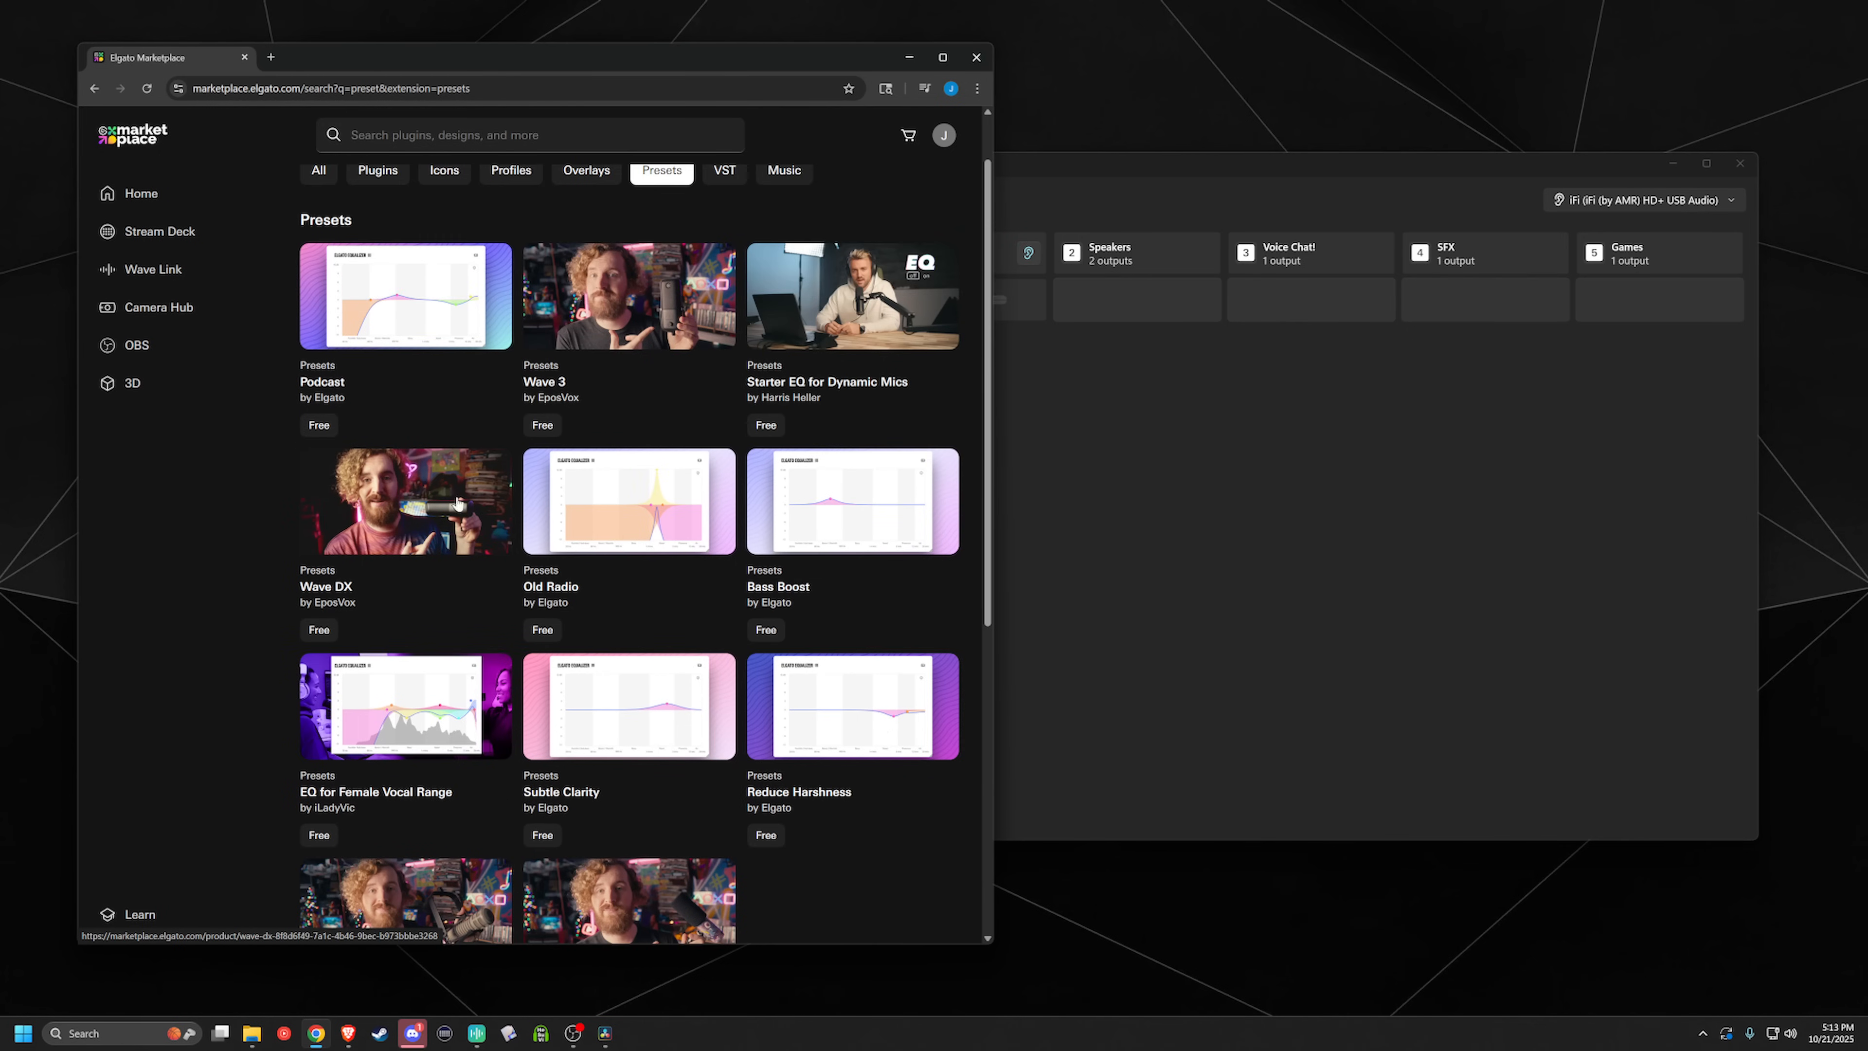
scroll(511, 541, "down", 1)
scroll(511, 541, "down", 3)
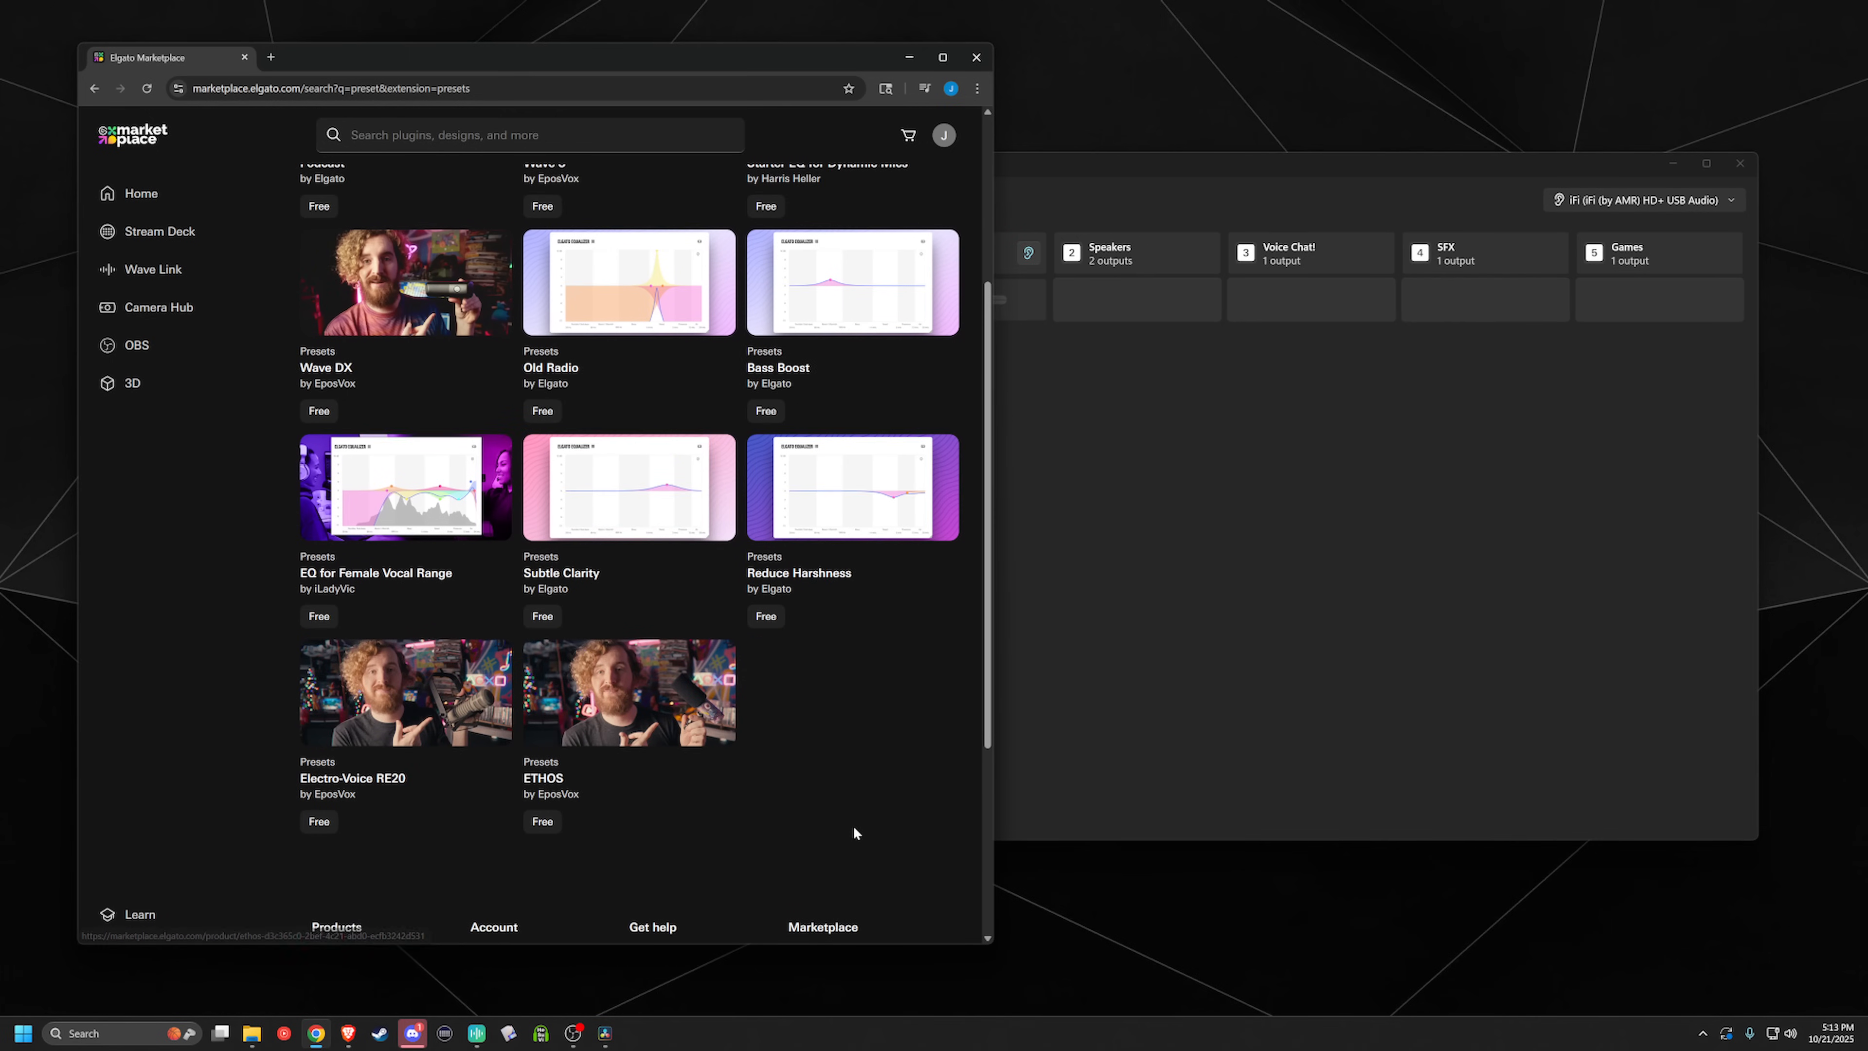
scroll(668, 511, "up", 4)
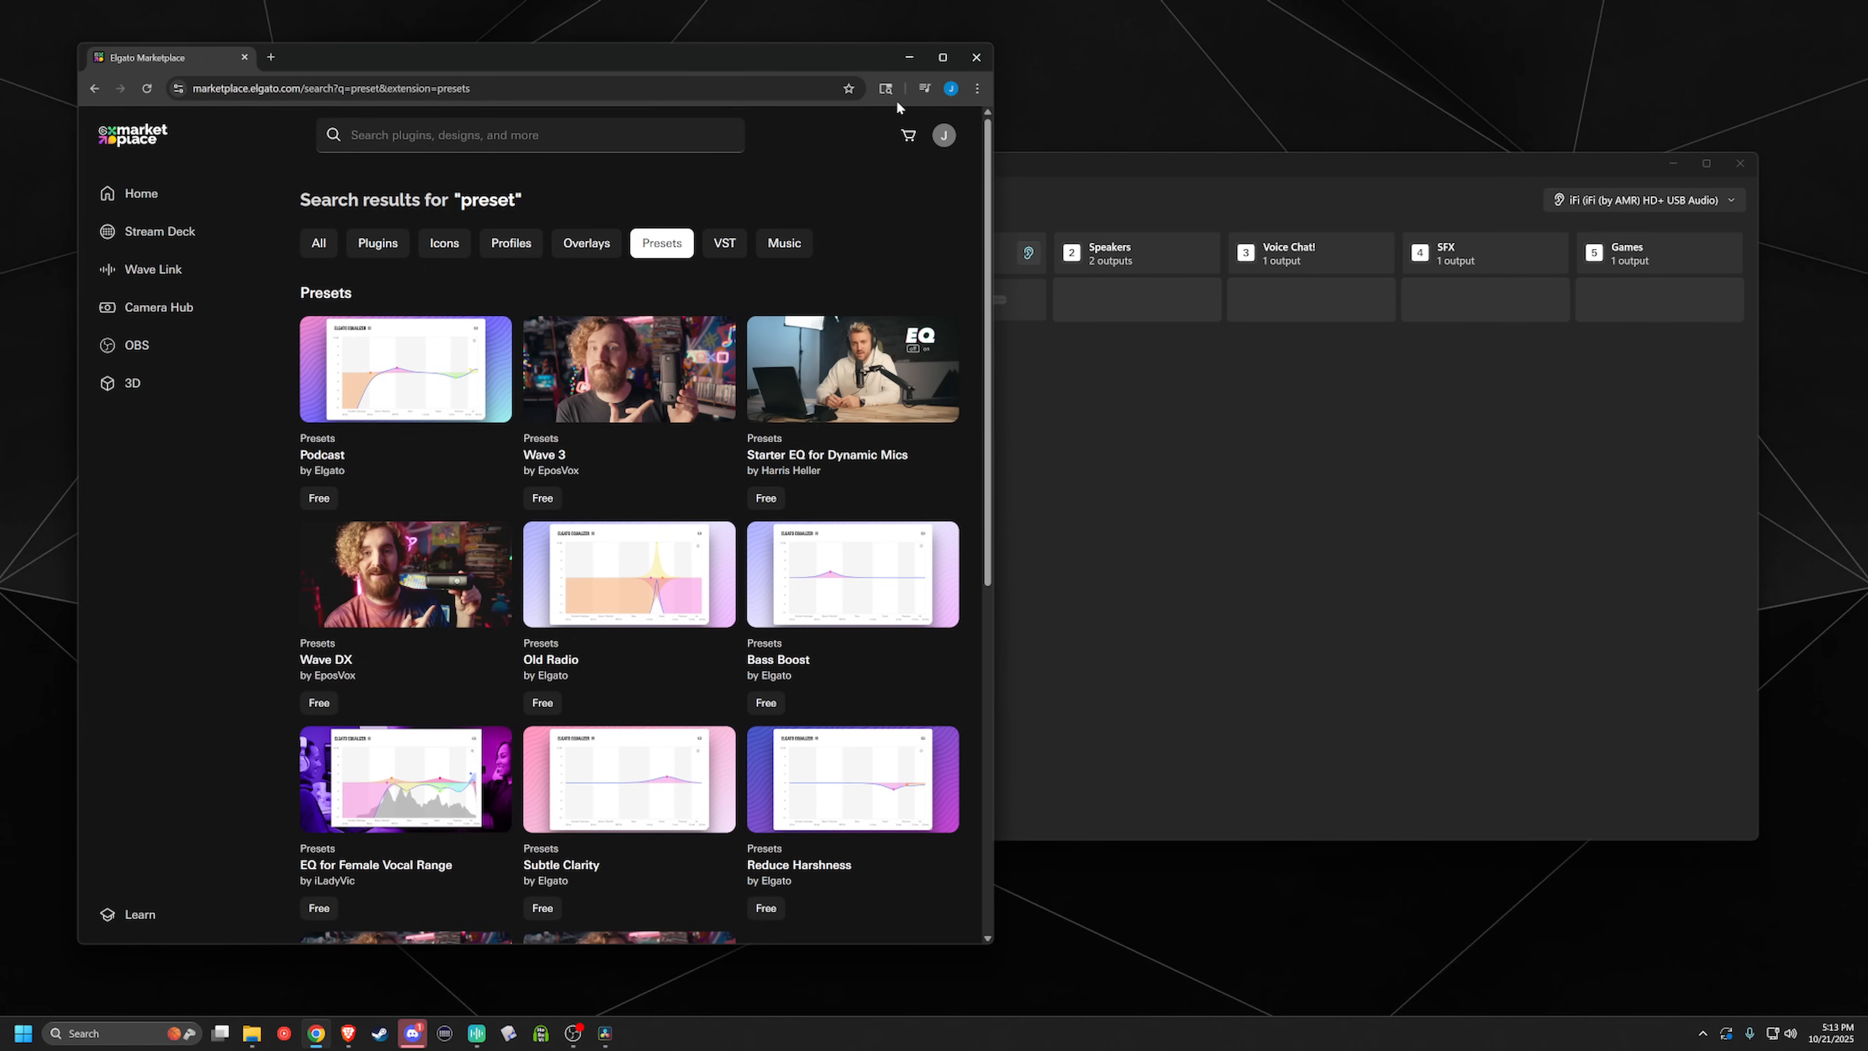
Step: Switch to Wave Link and add the Elgato EQ effect to the Elgato XLR Dock channel with the second saved preset
left_click(912, 63)
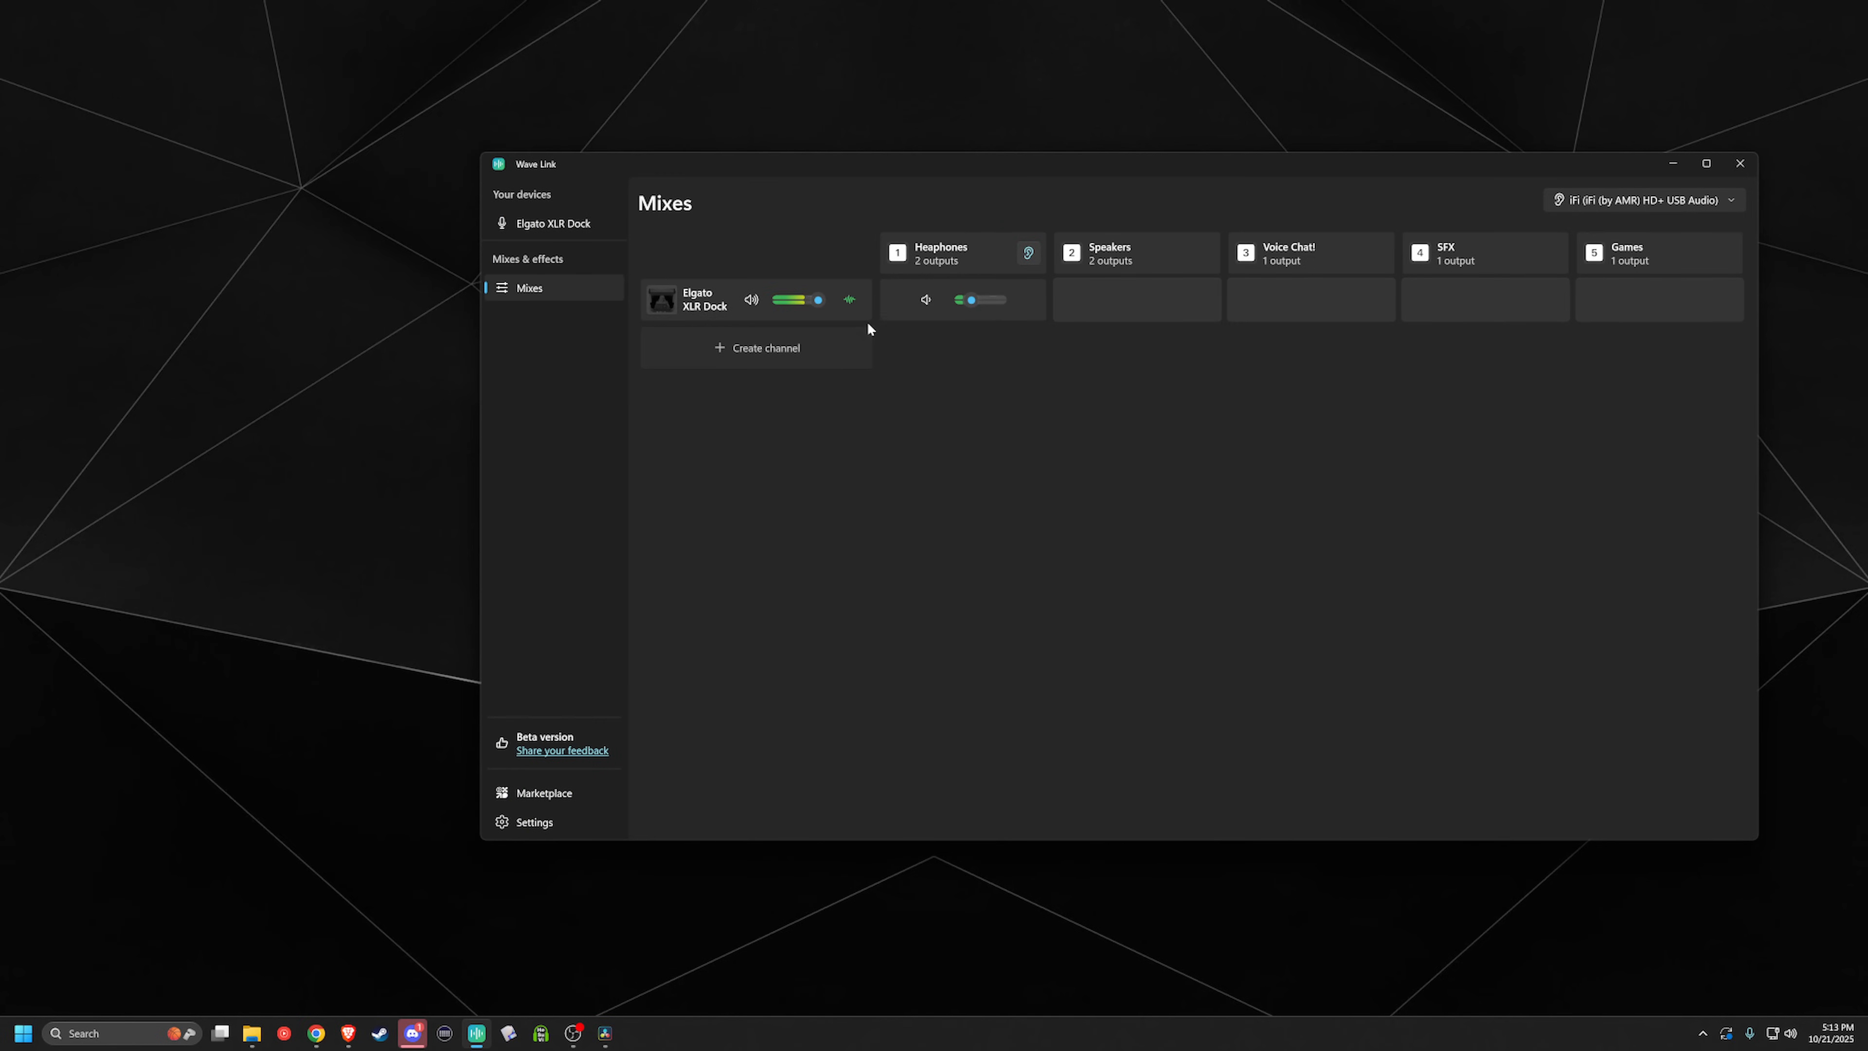
left_click(853, 302)
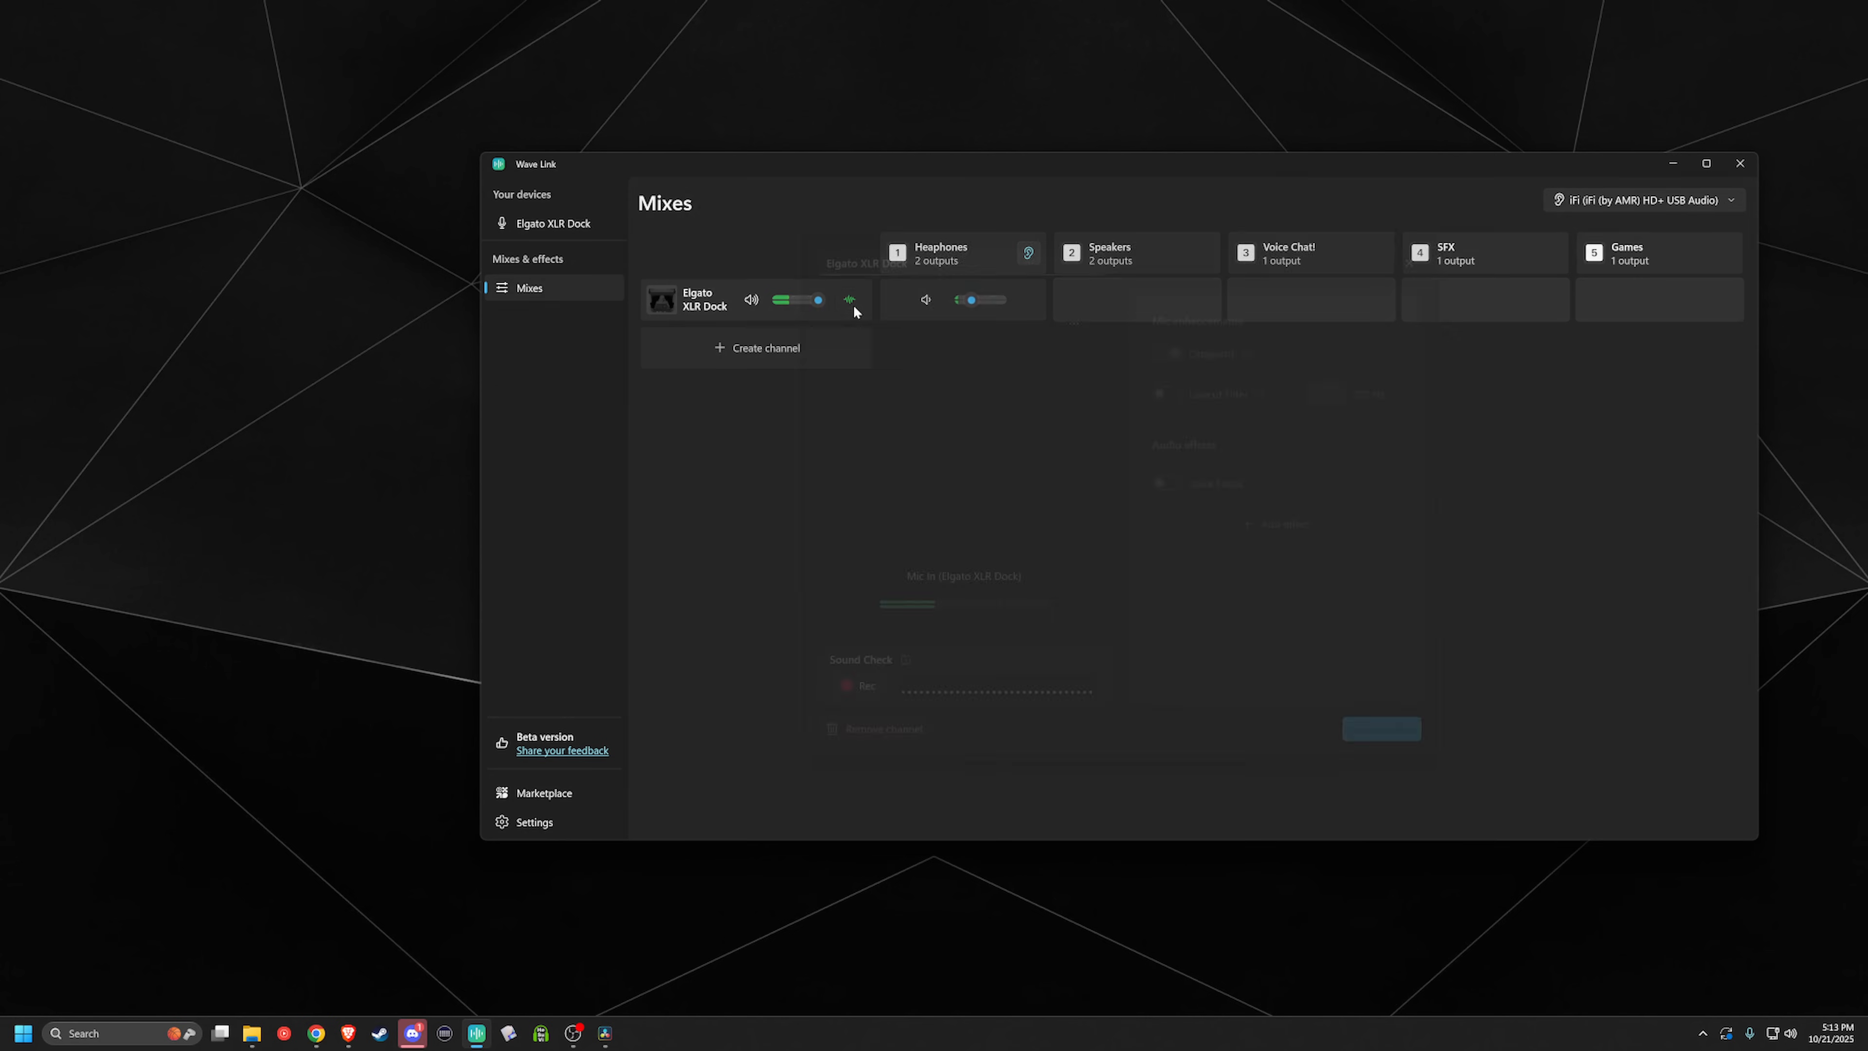
left_click(1279, 509)
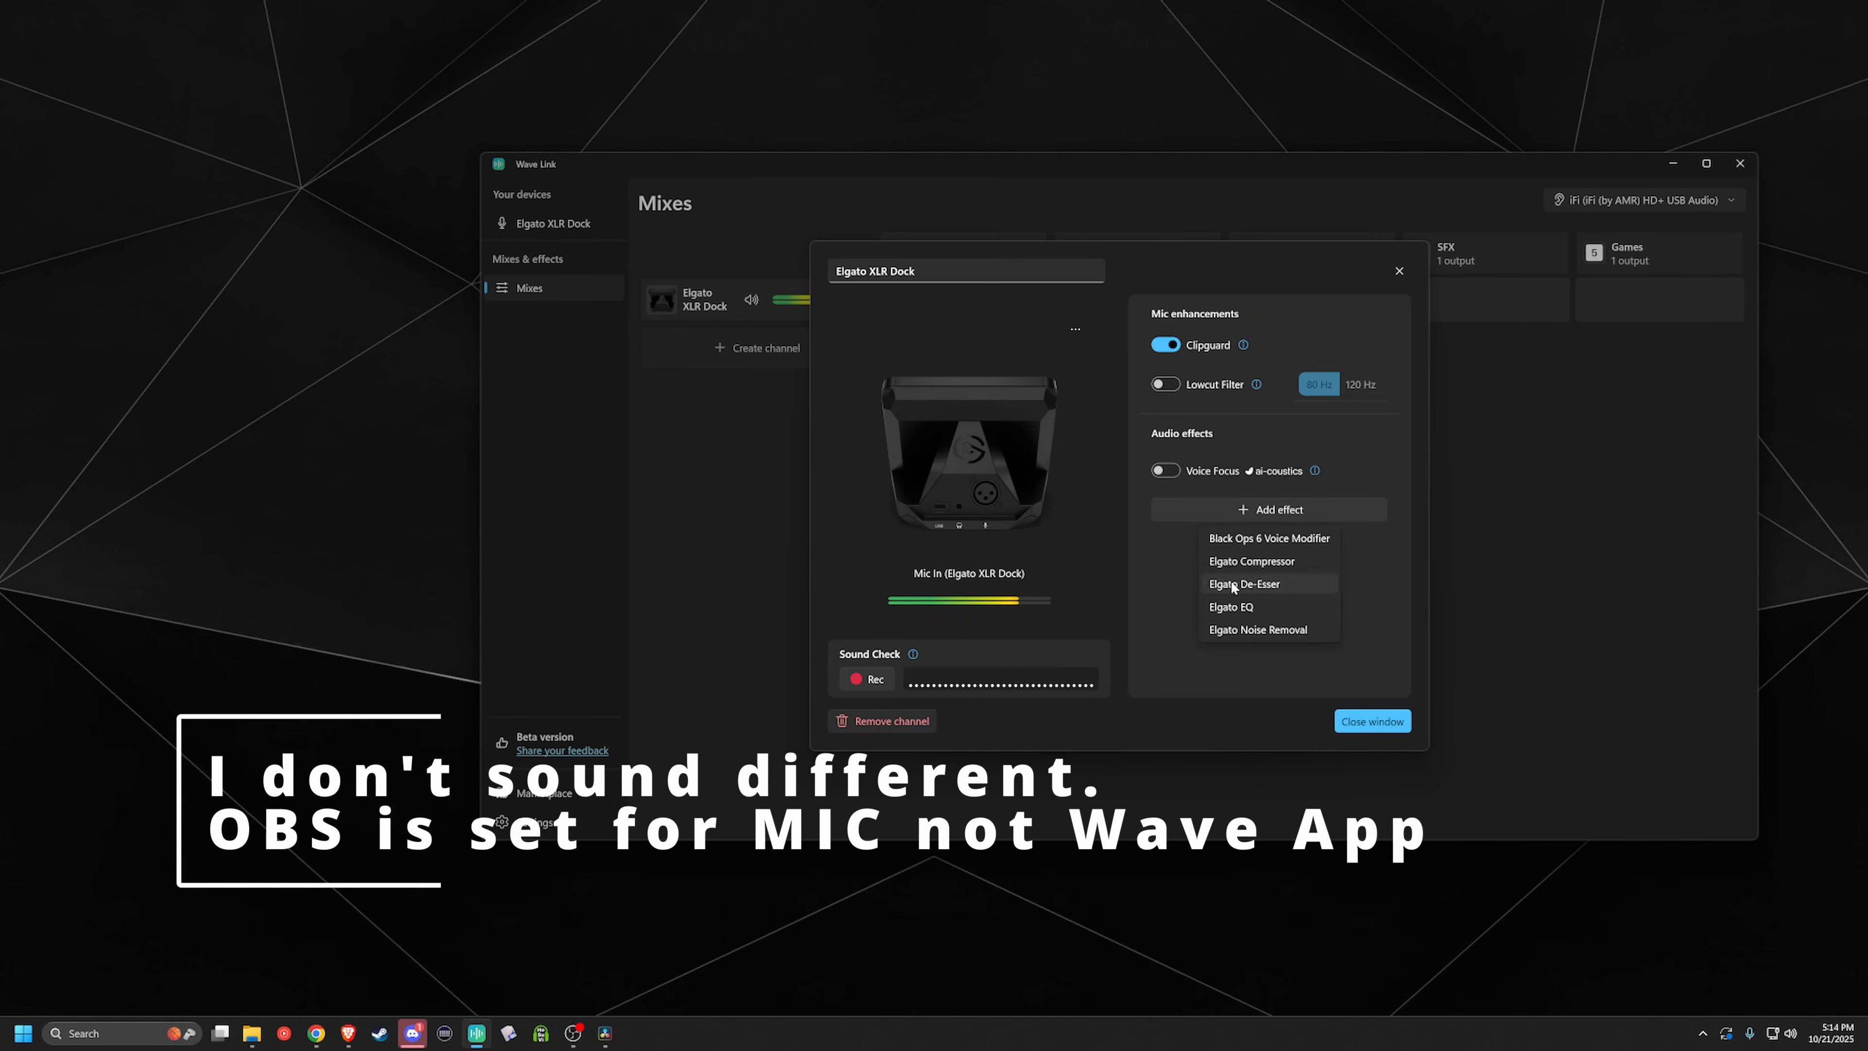
left_click(1248, 608)
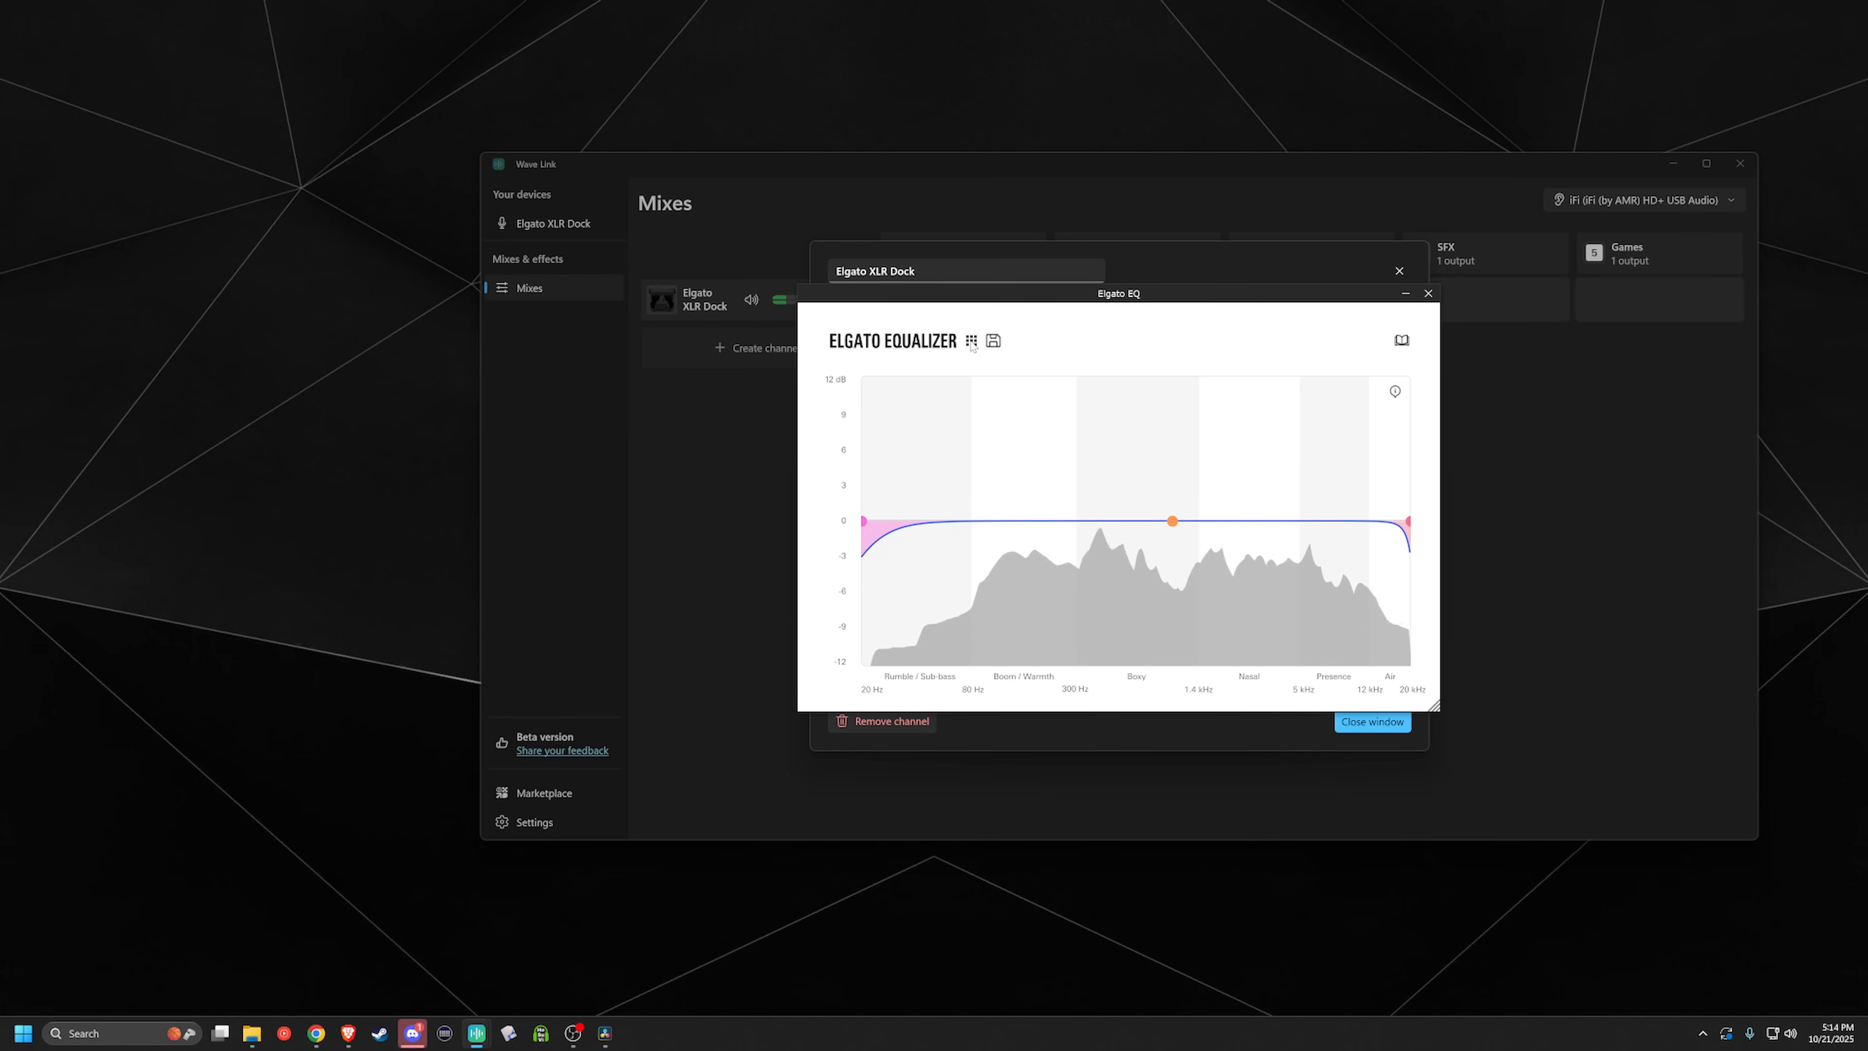
left_click(970, 341)
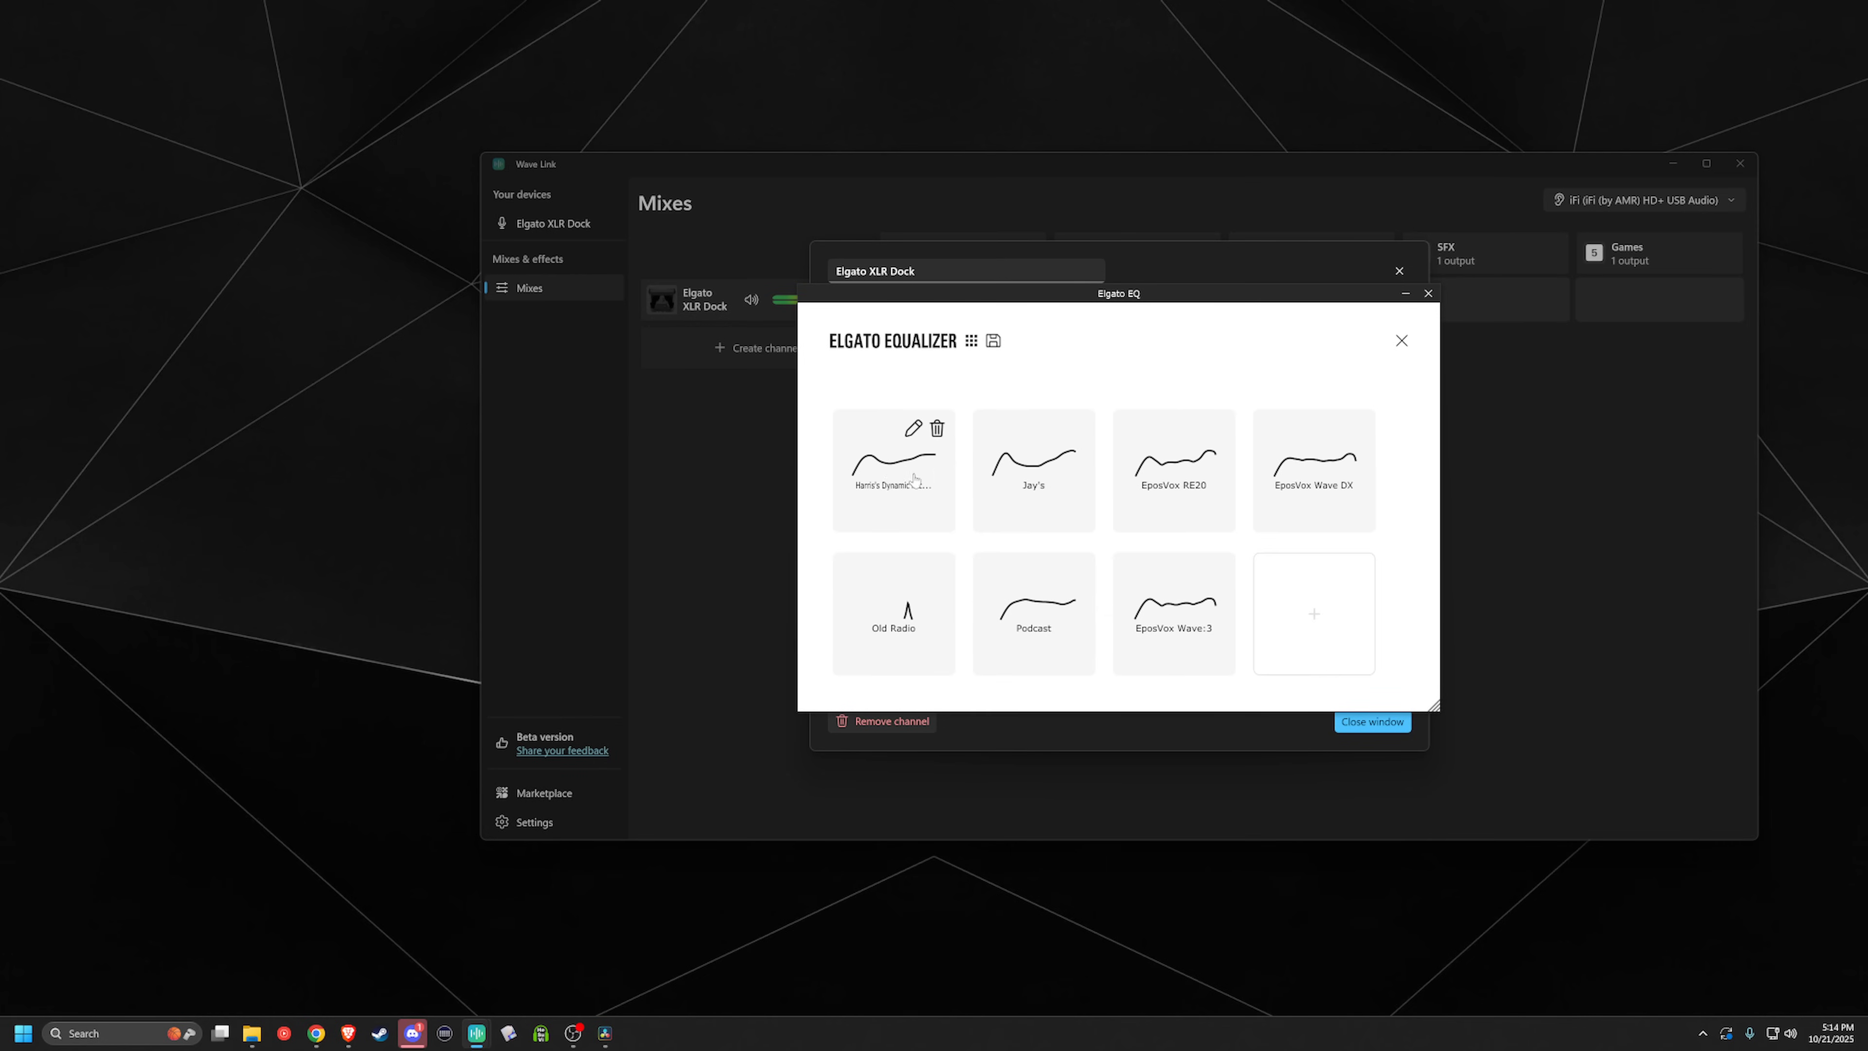
left_click(1034, 471)
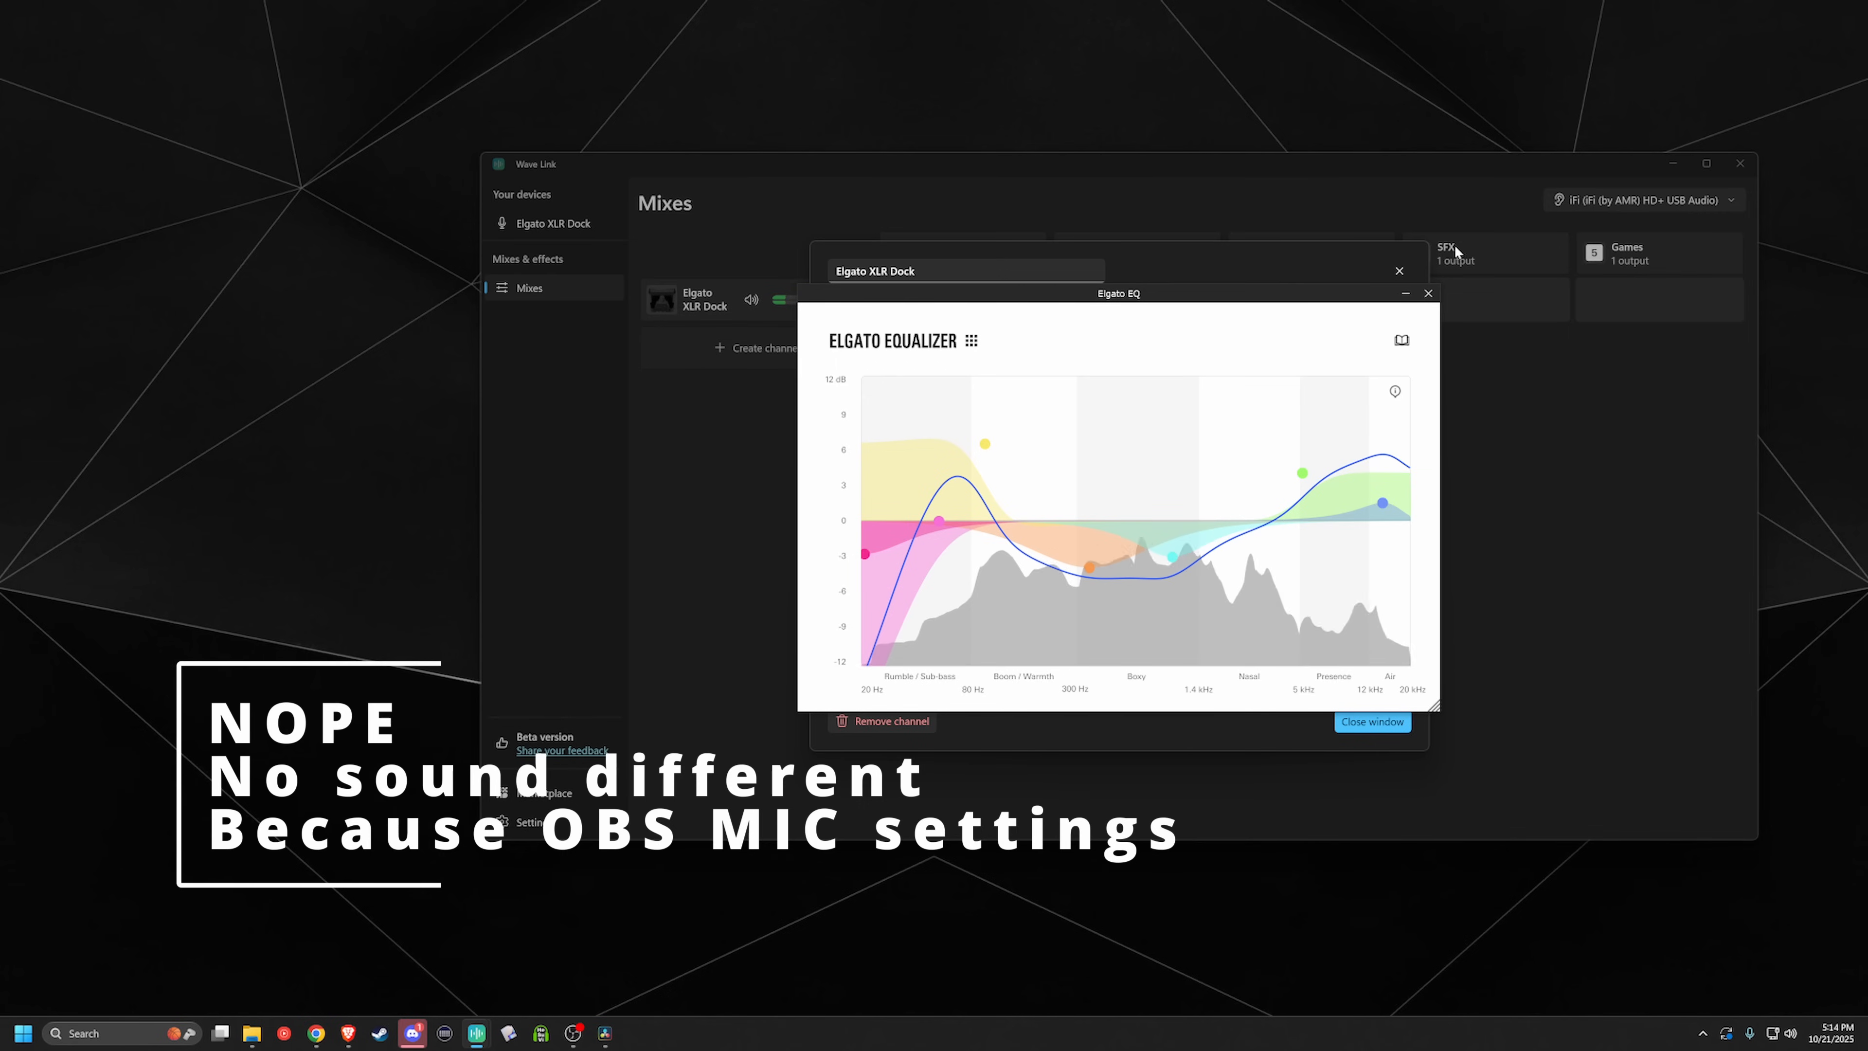
left_click(1427, 293)
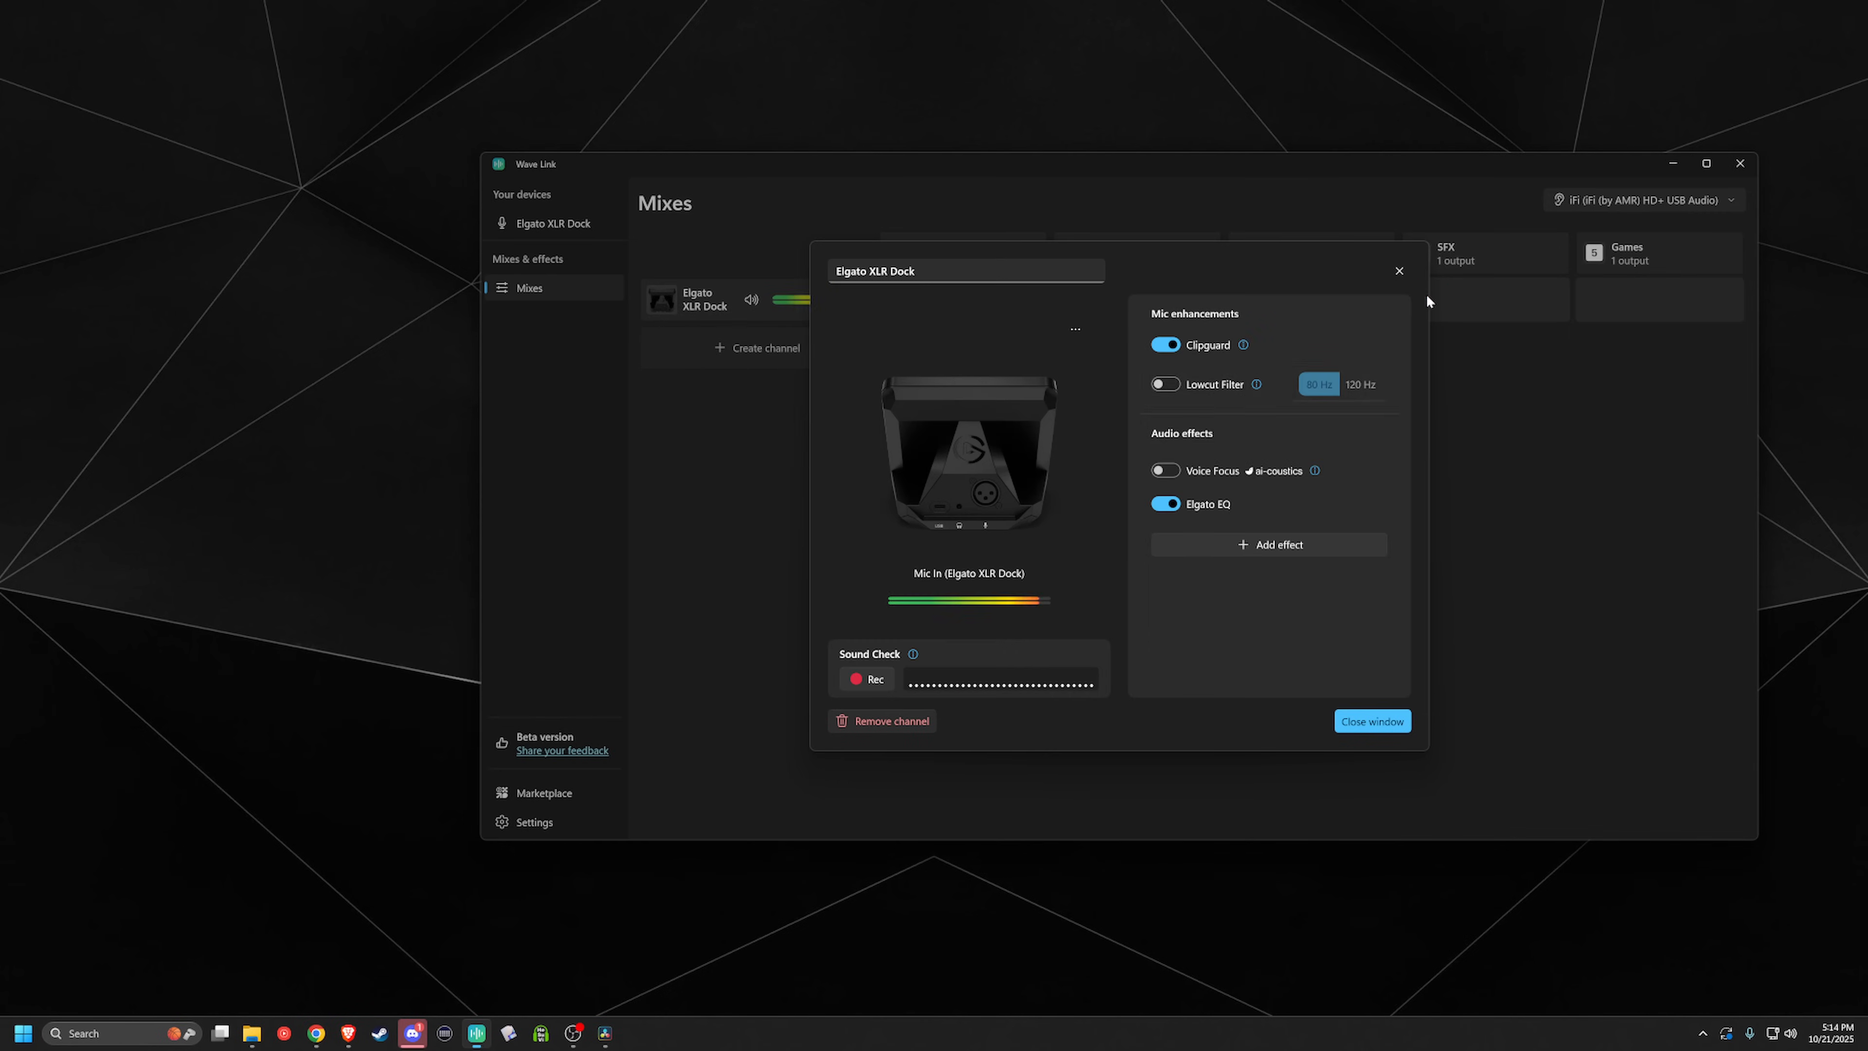
Step: Turn the Elgato EQ effect off and on again, and open and close its equalizer window
left_click(1165, 506)
left_click(1165, 505)
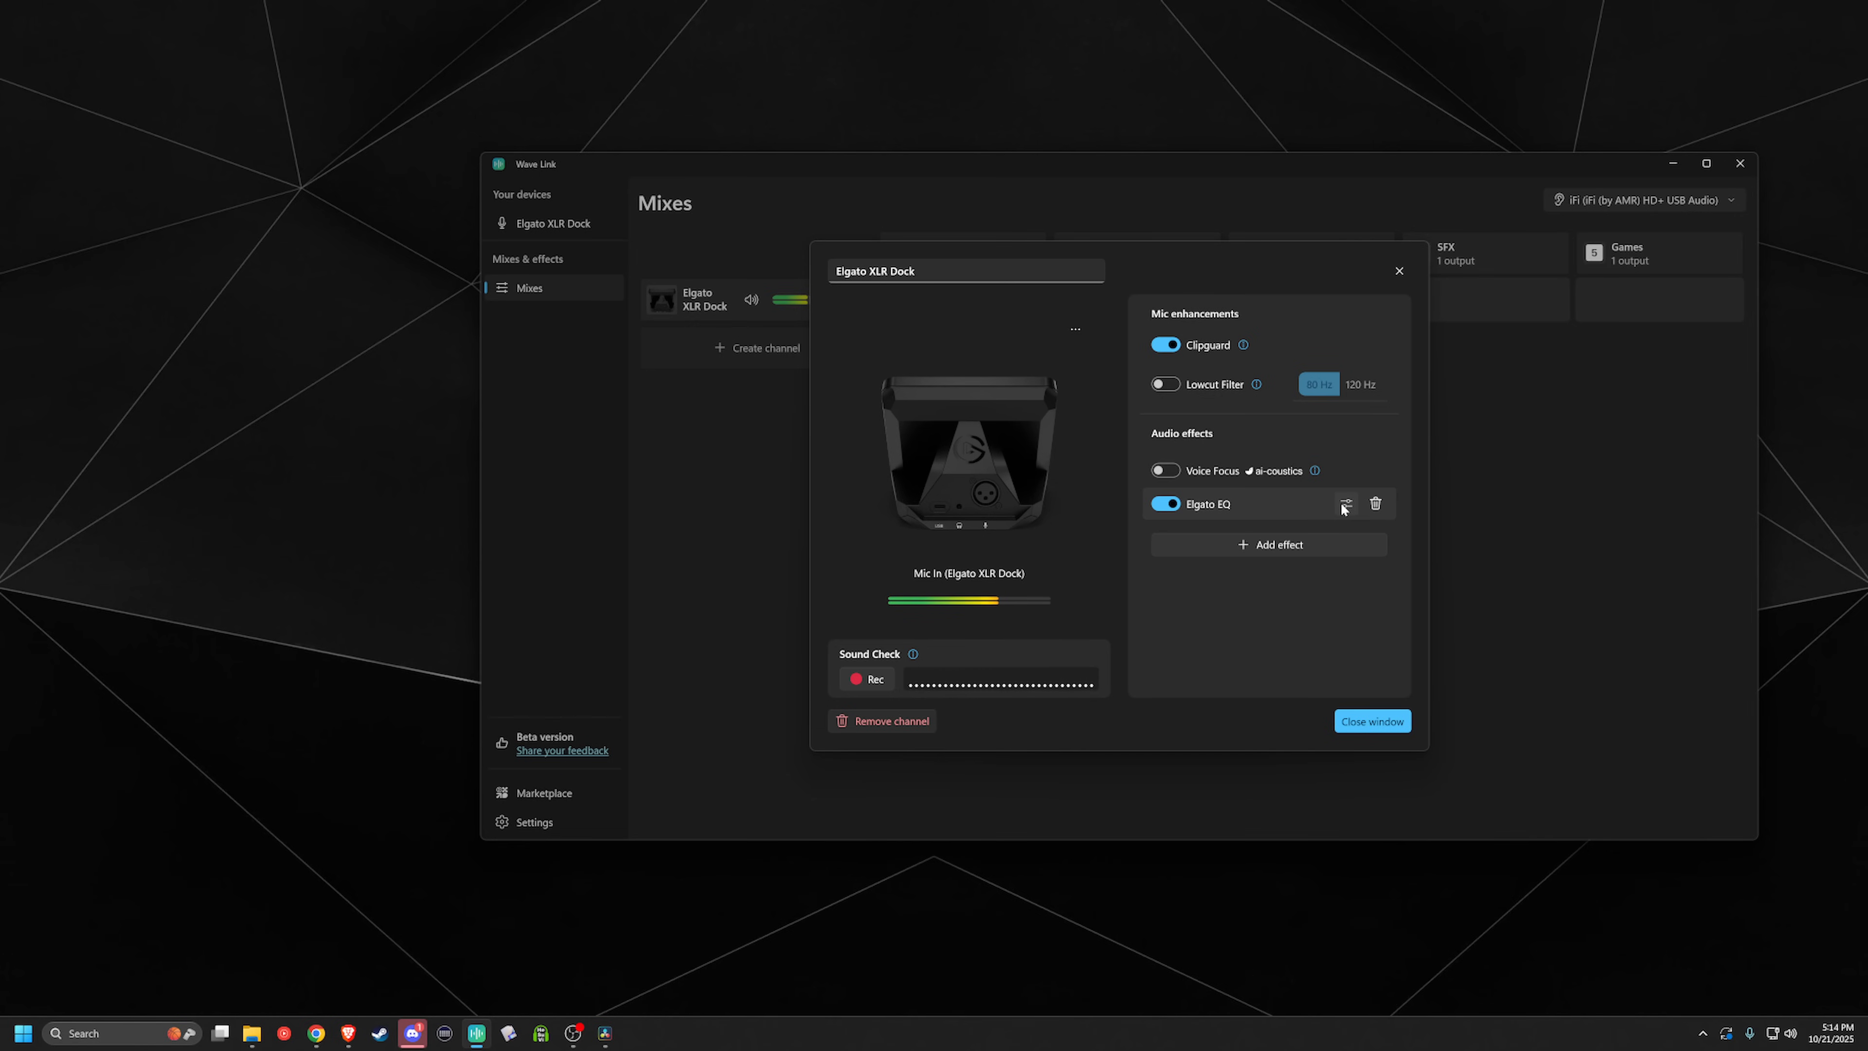
left_click(1344, 505)
left_click(1391, 337)
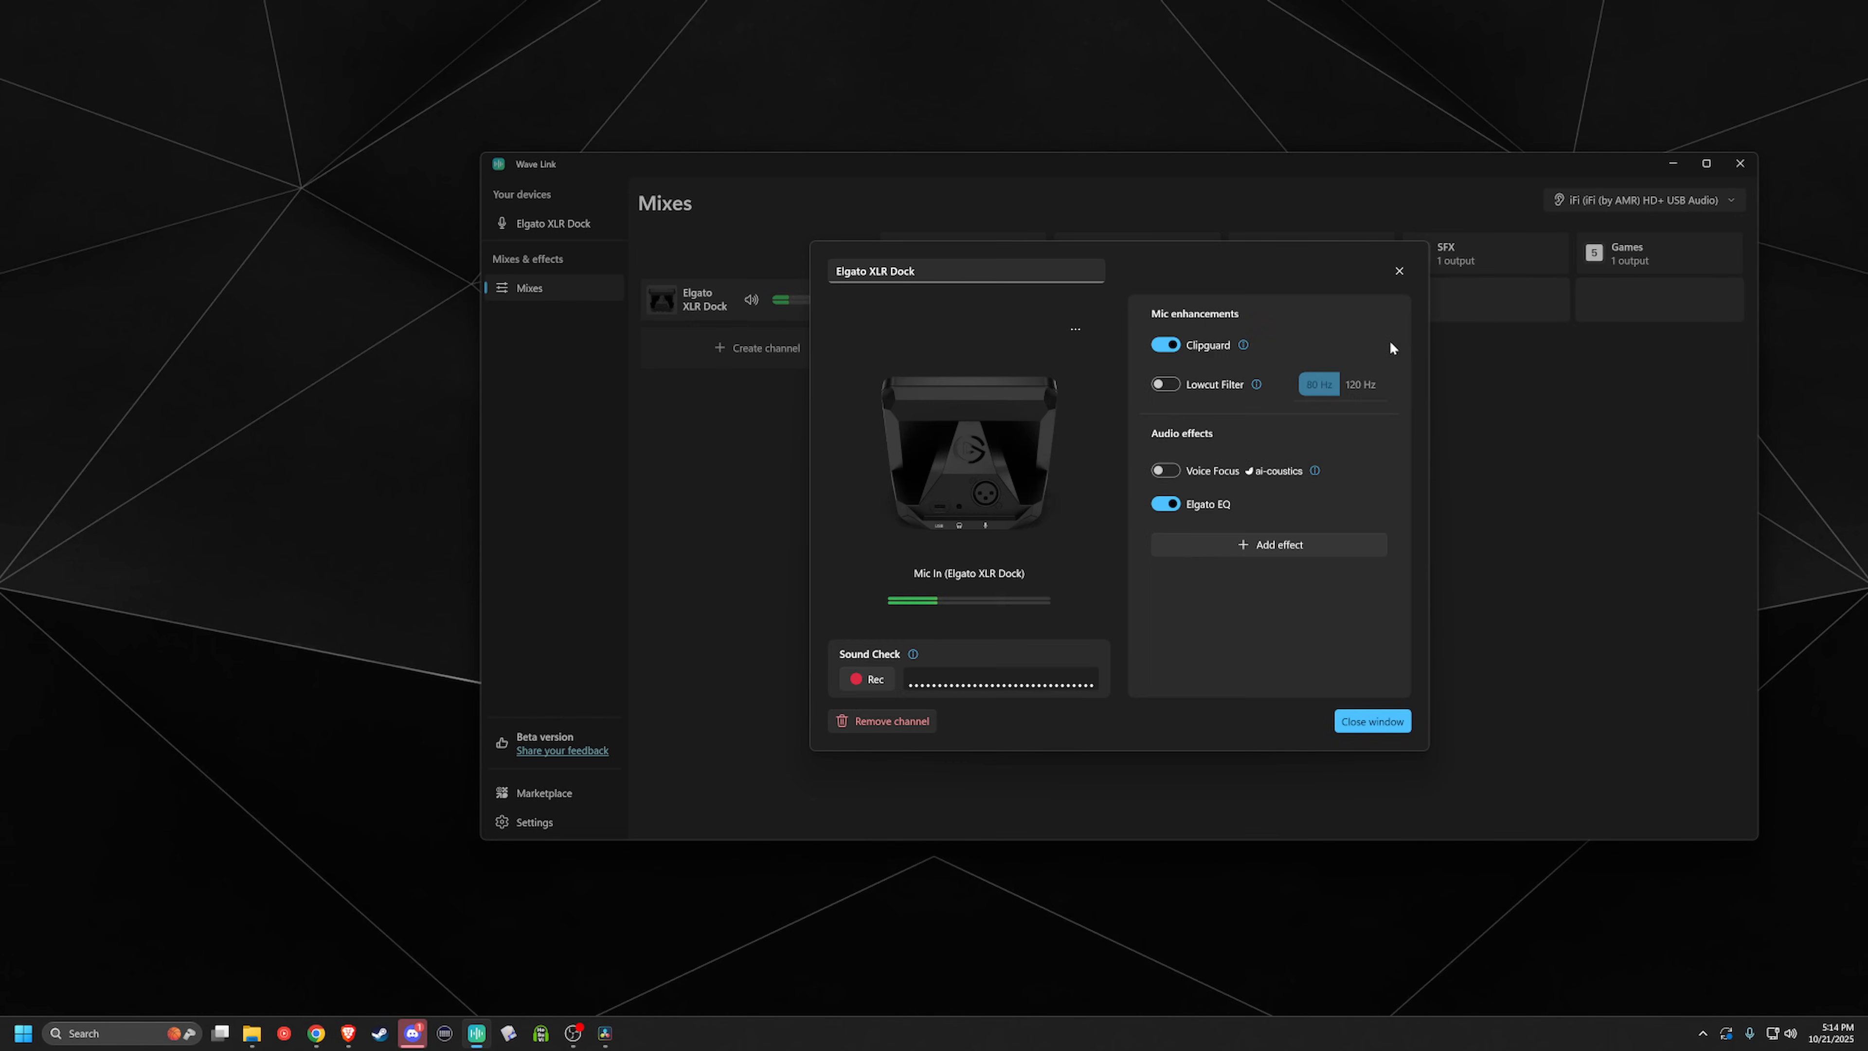
Step: Add the Elgato Compressor effect, re-record the voice sample and set the threshold to about -20 dB at the highest peaks
left_click(1270, 541)
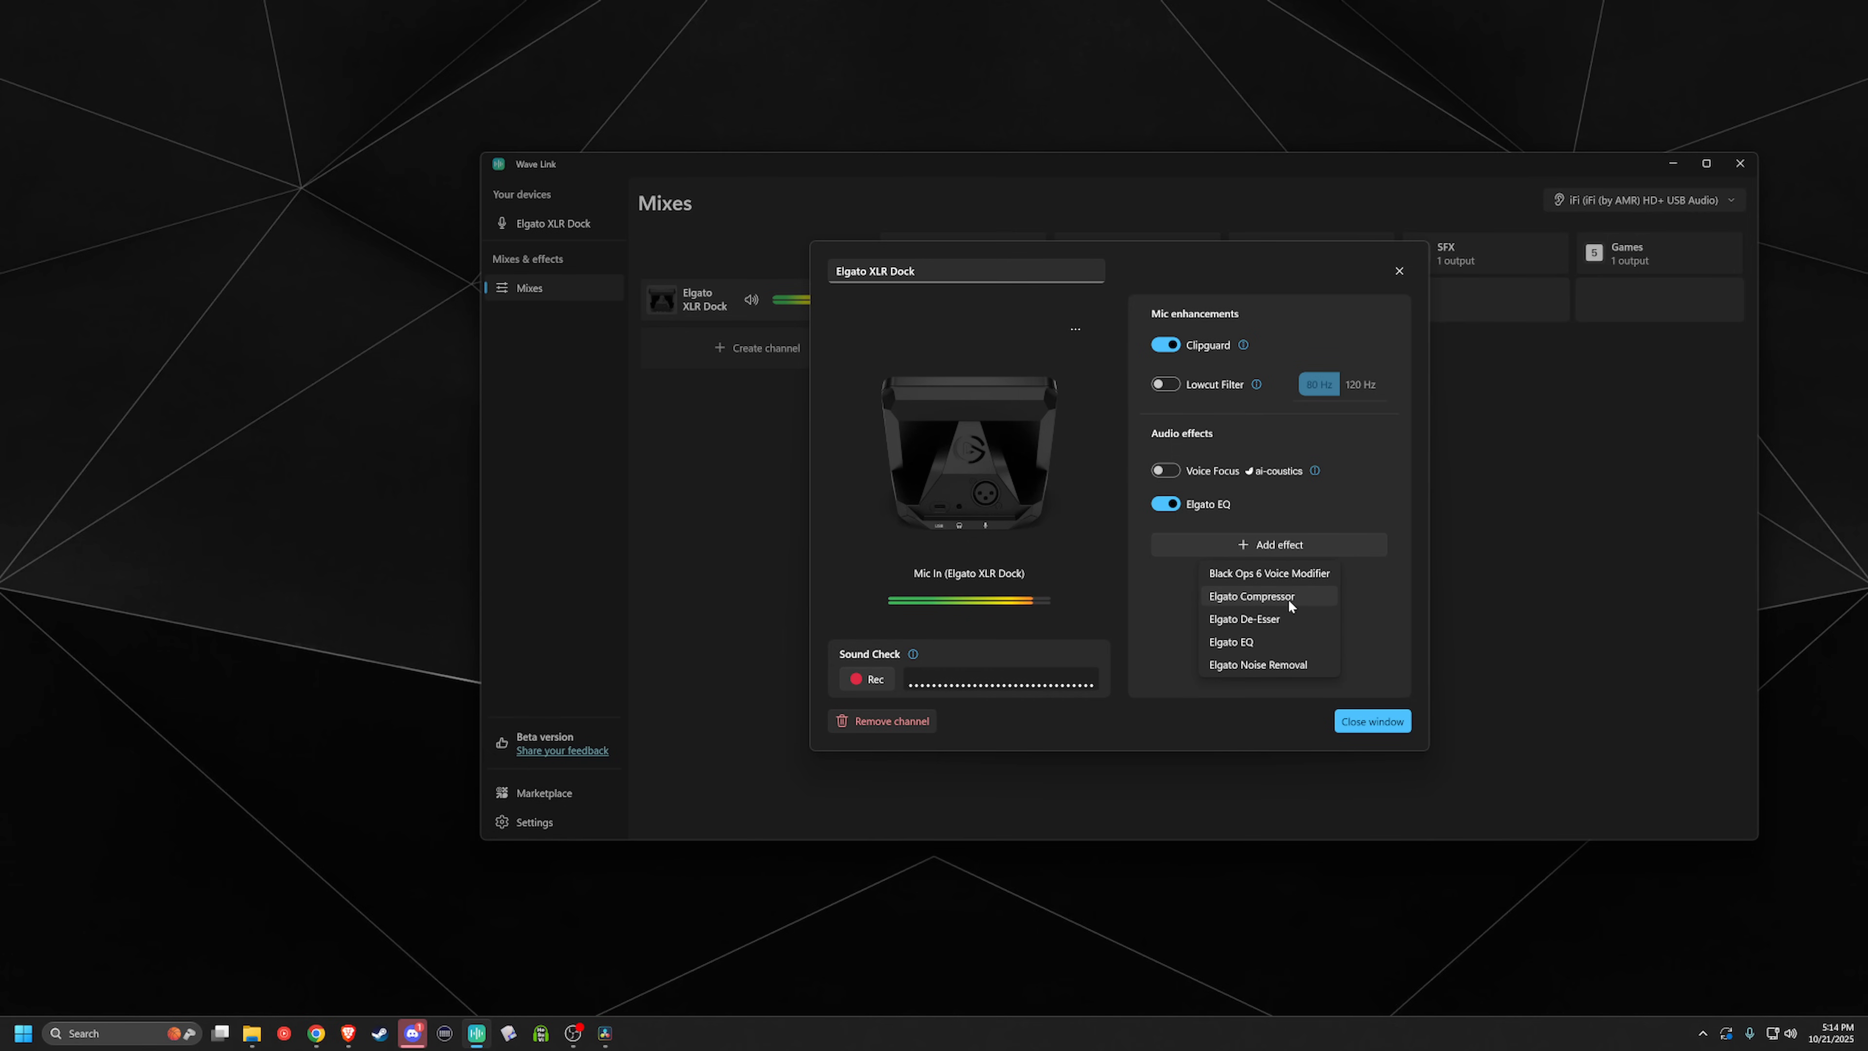
left_click(1288, 601)
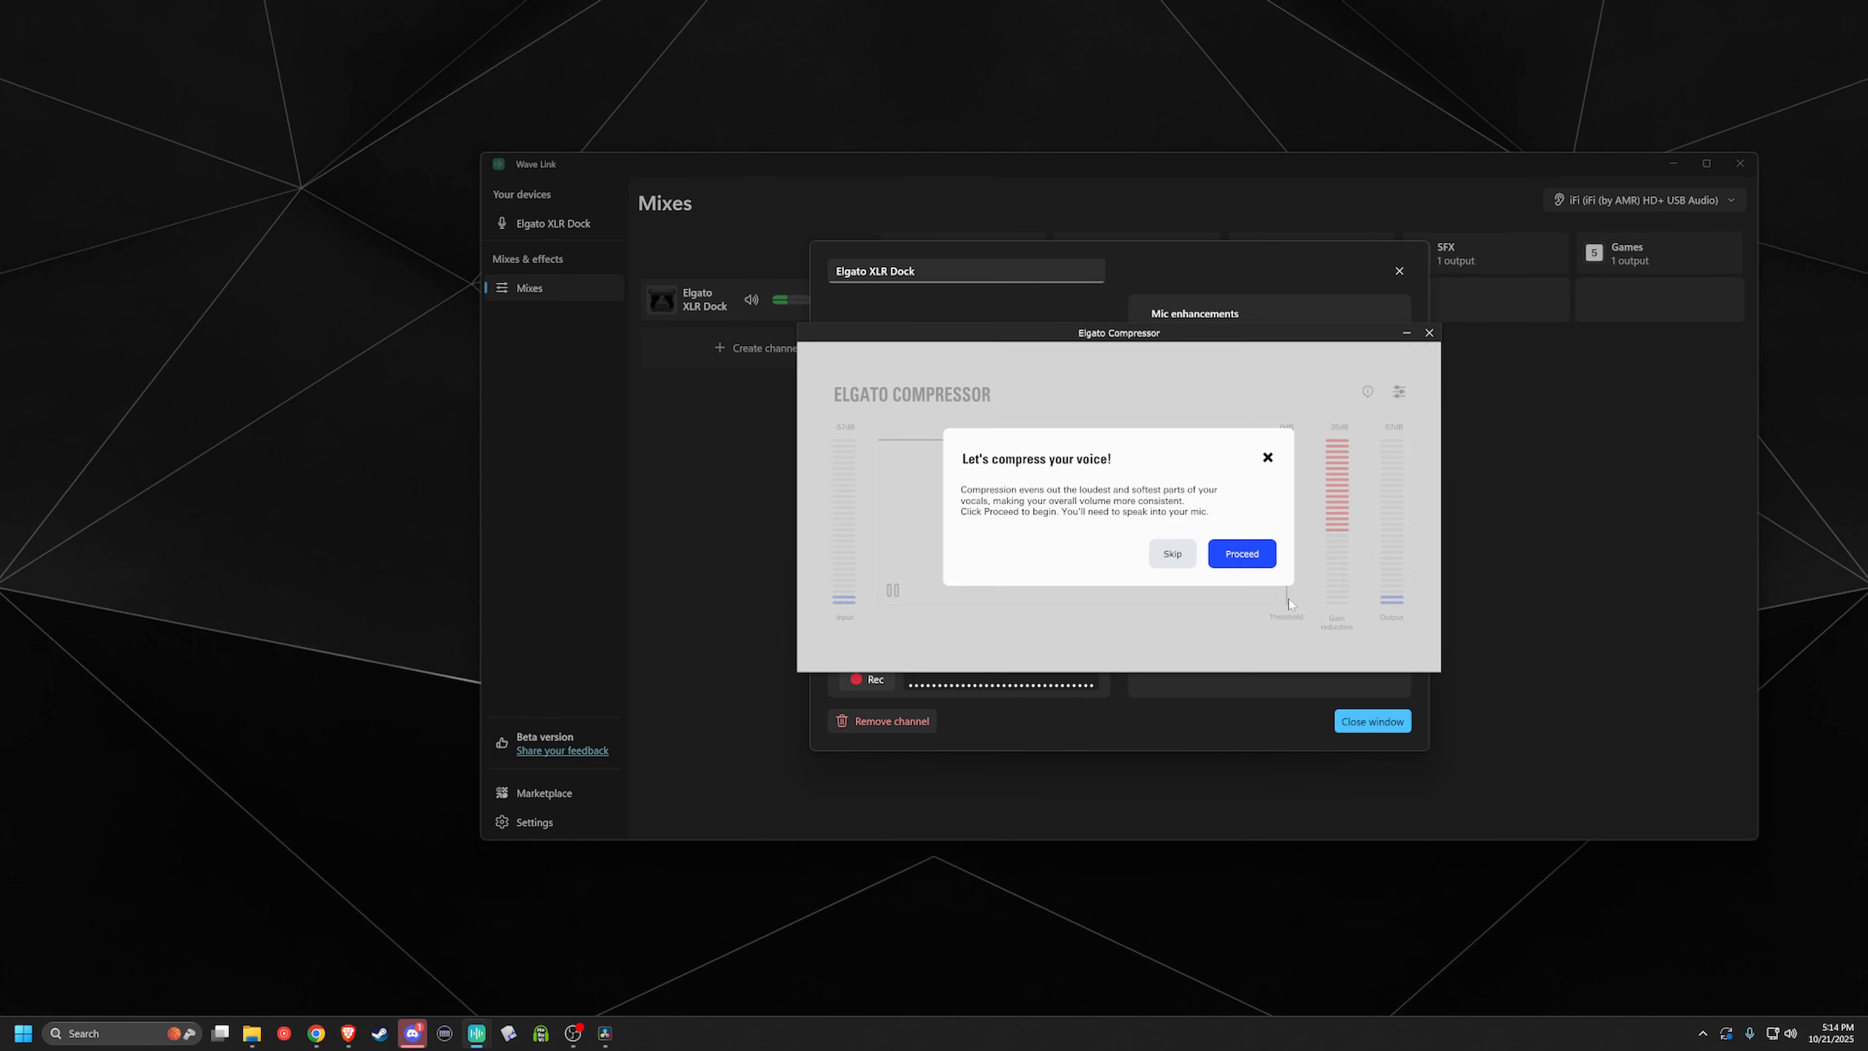
left_click(1225, 552)
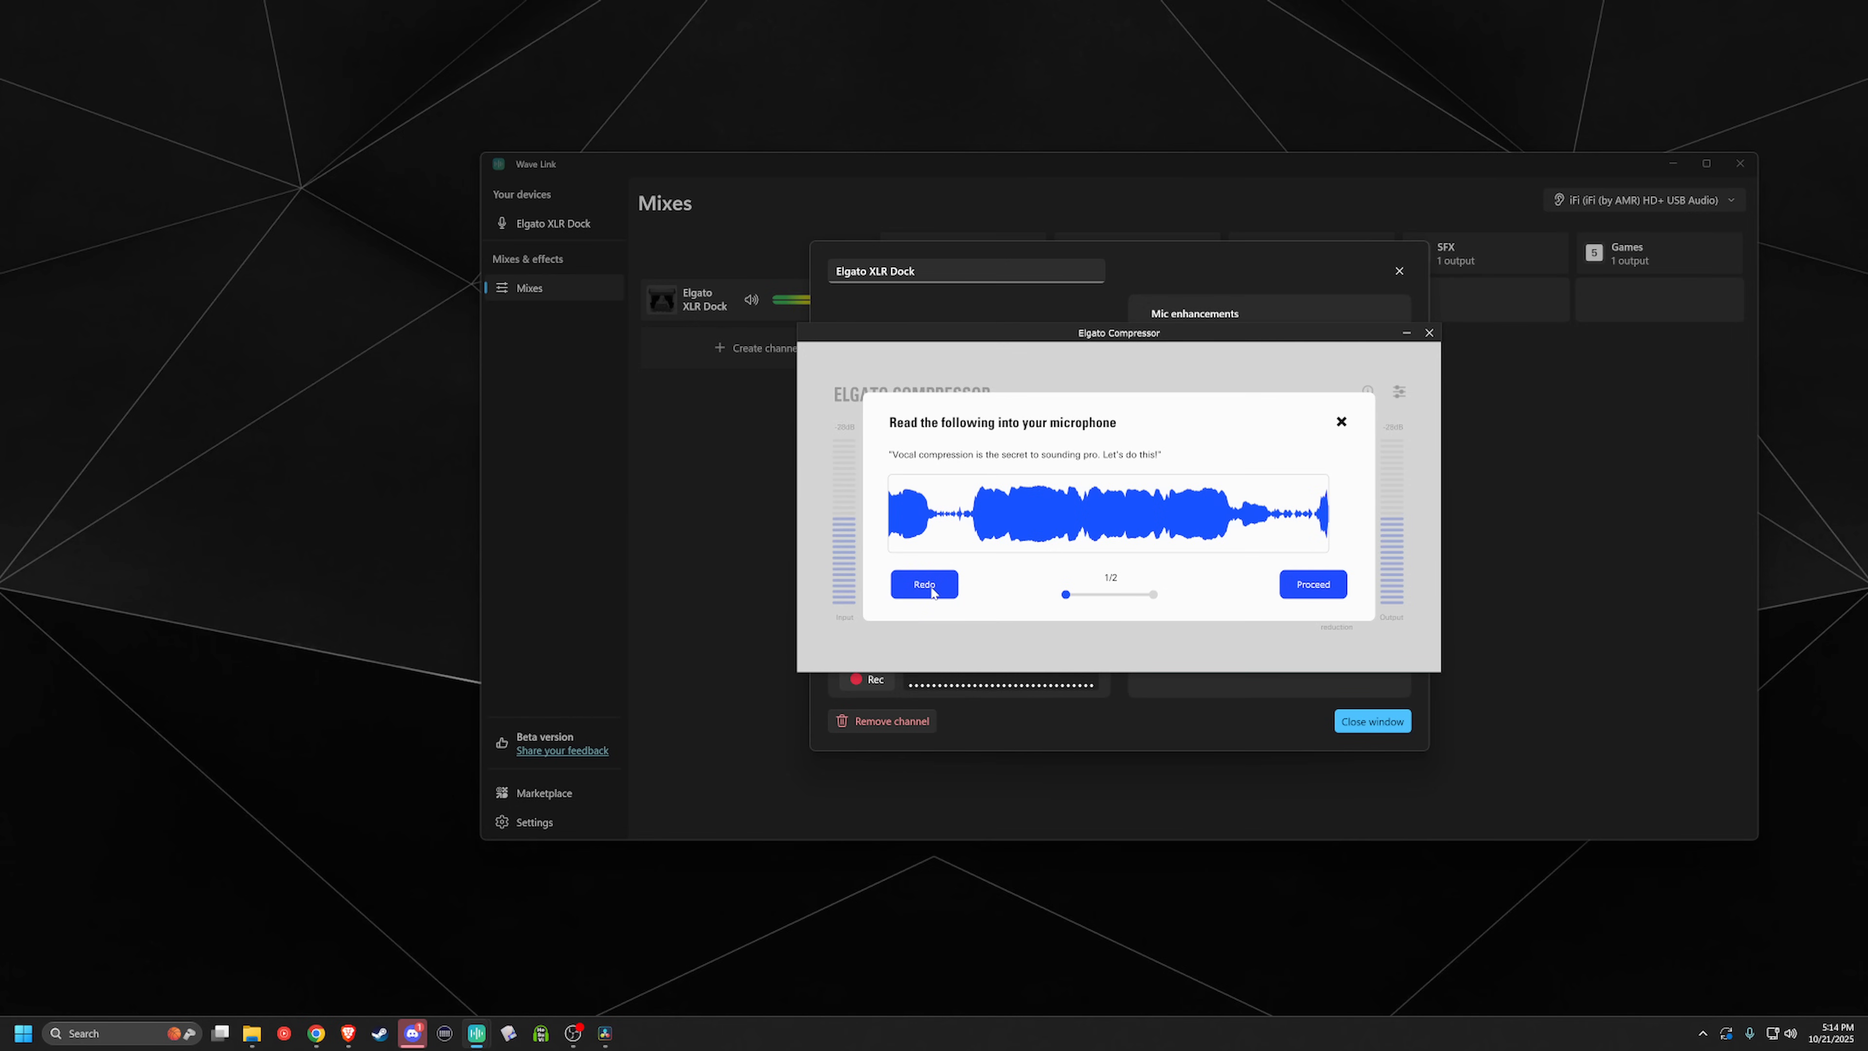
left_click(931, 590)
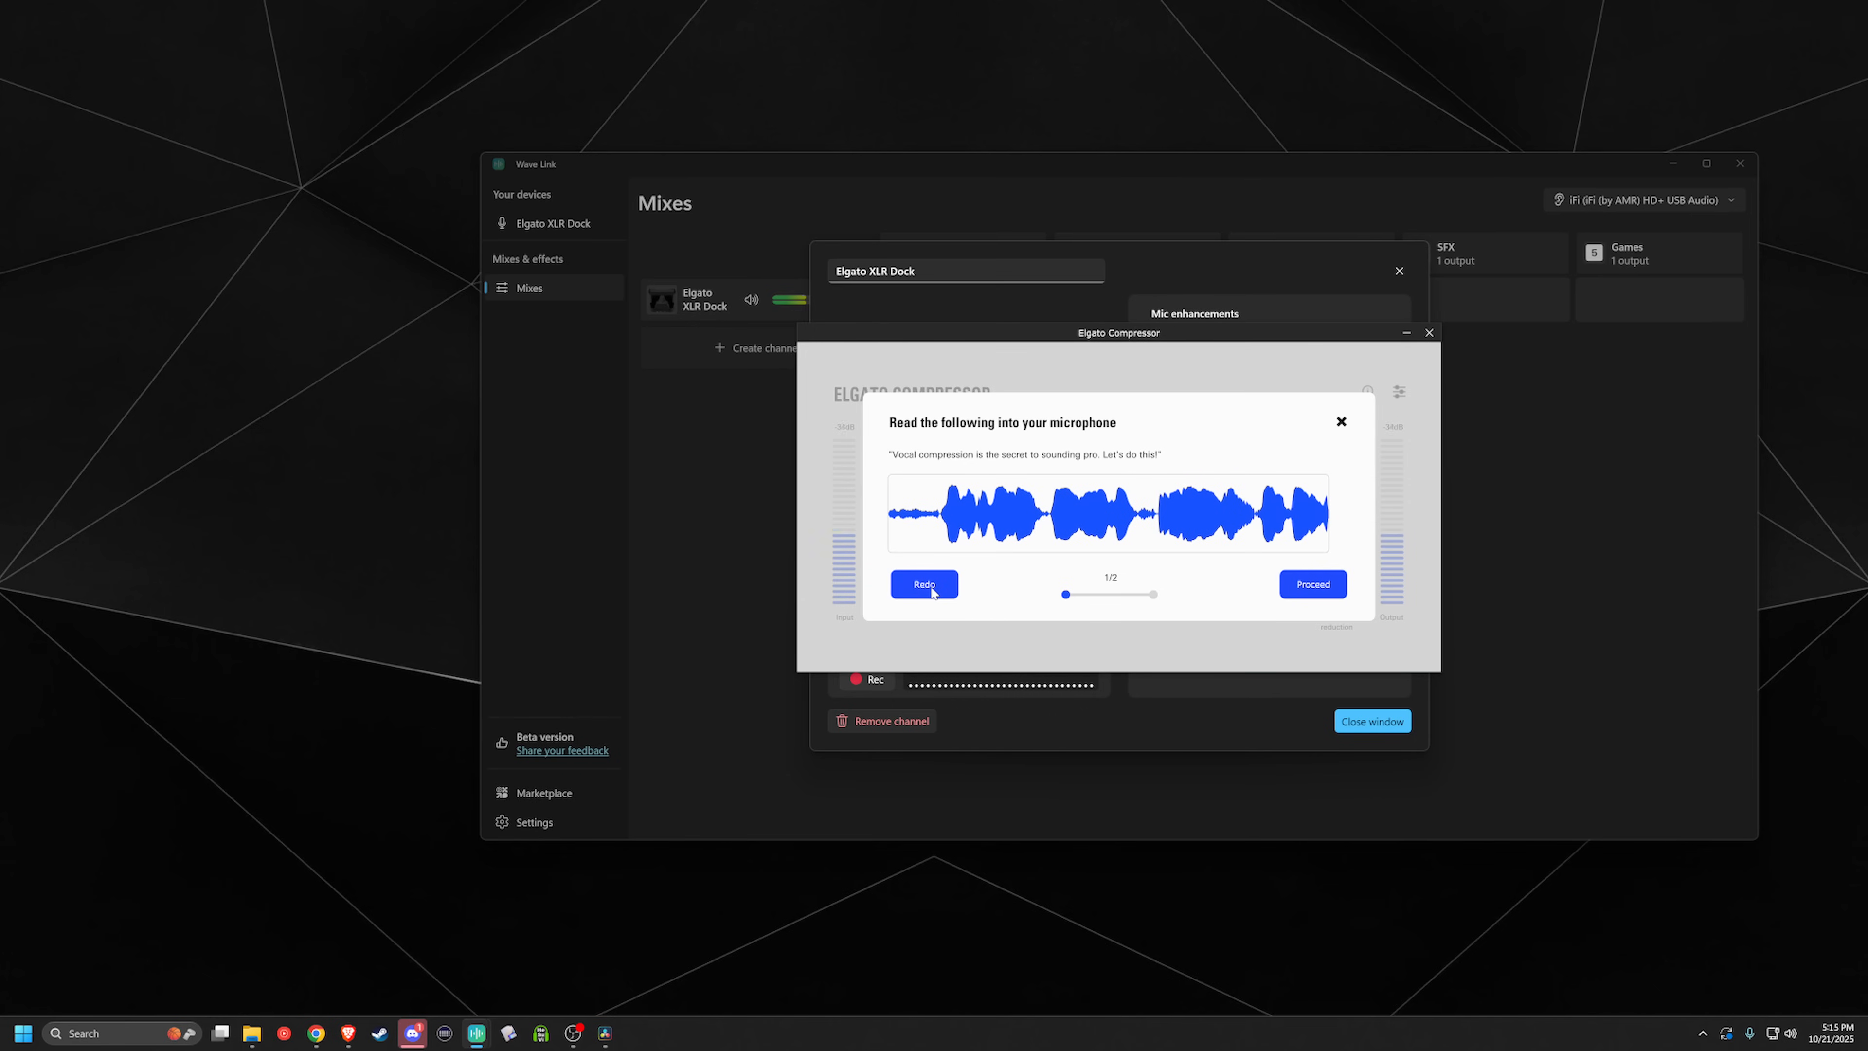
left_click(1313, 583)
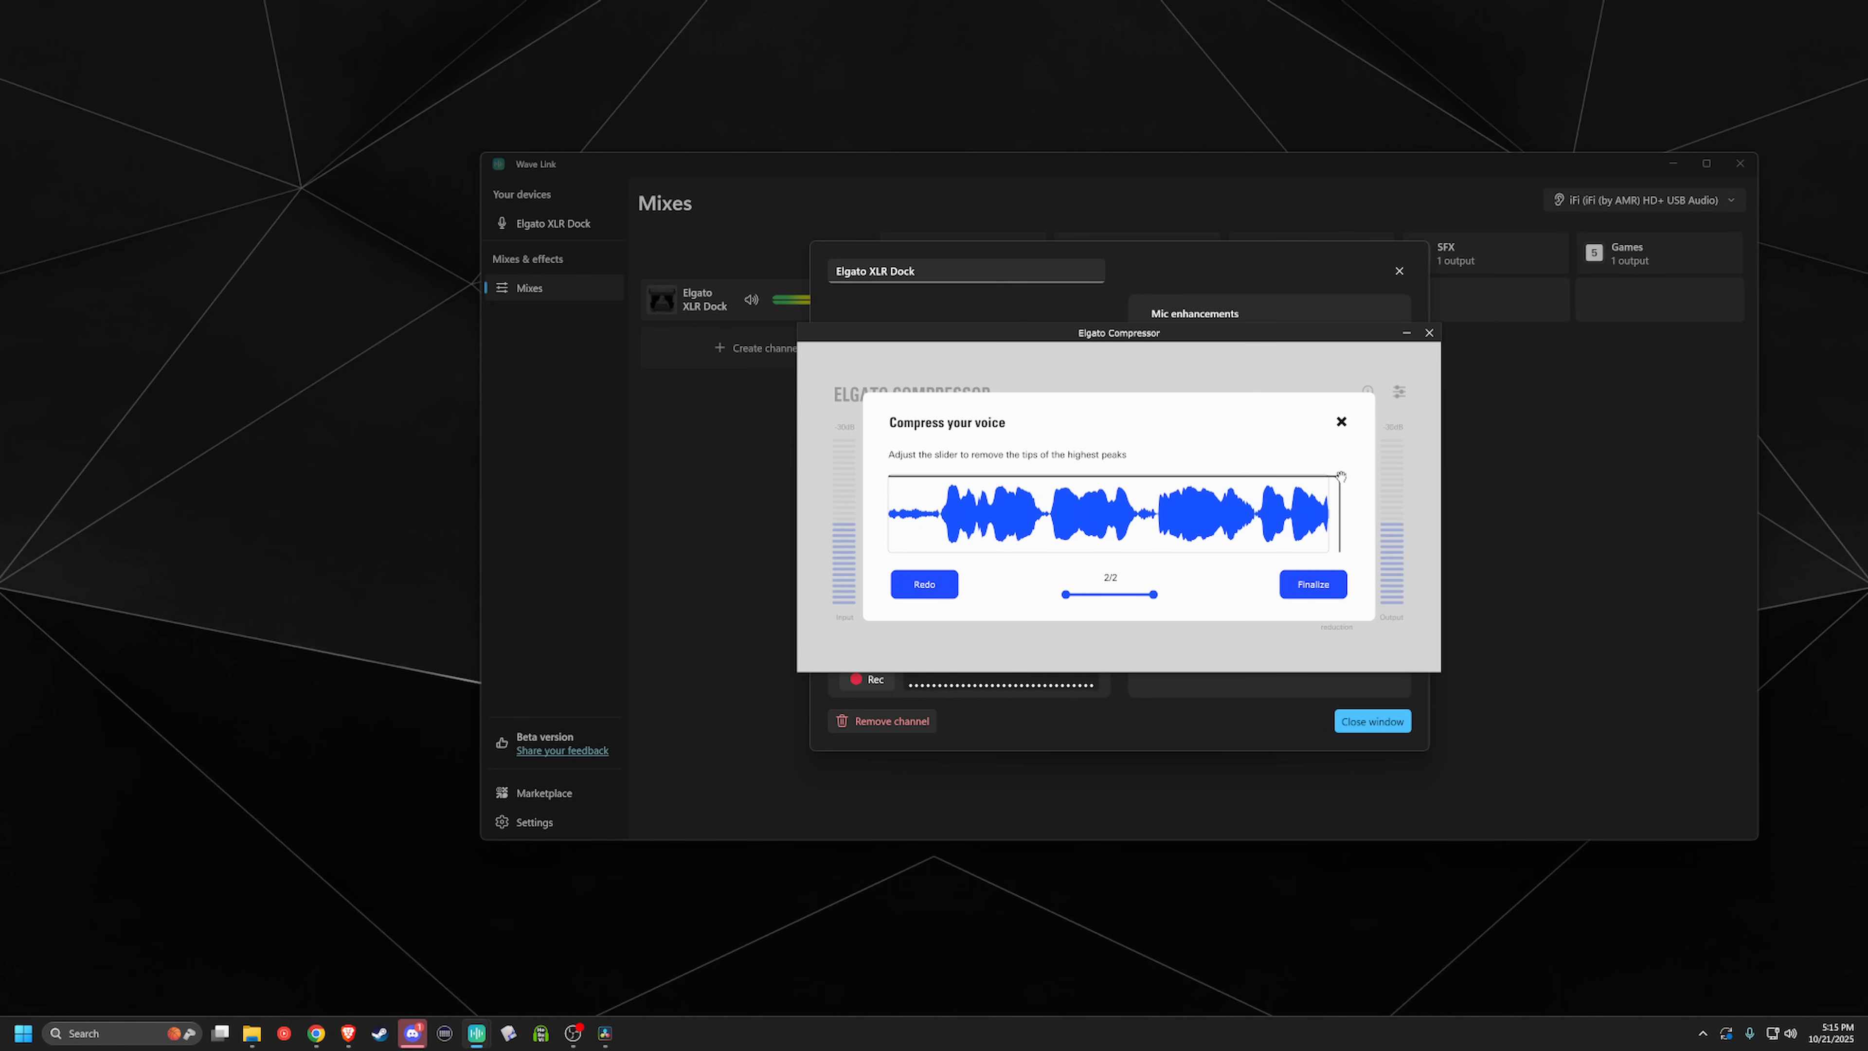
left_click_drag(1340, 477, 1337, 486)
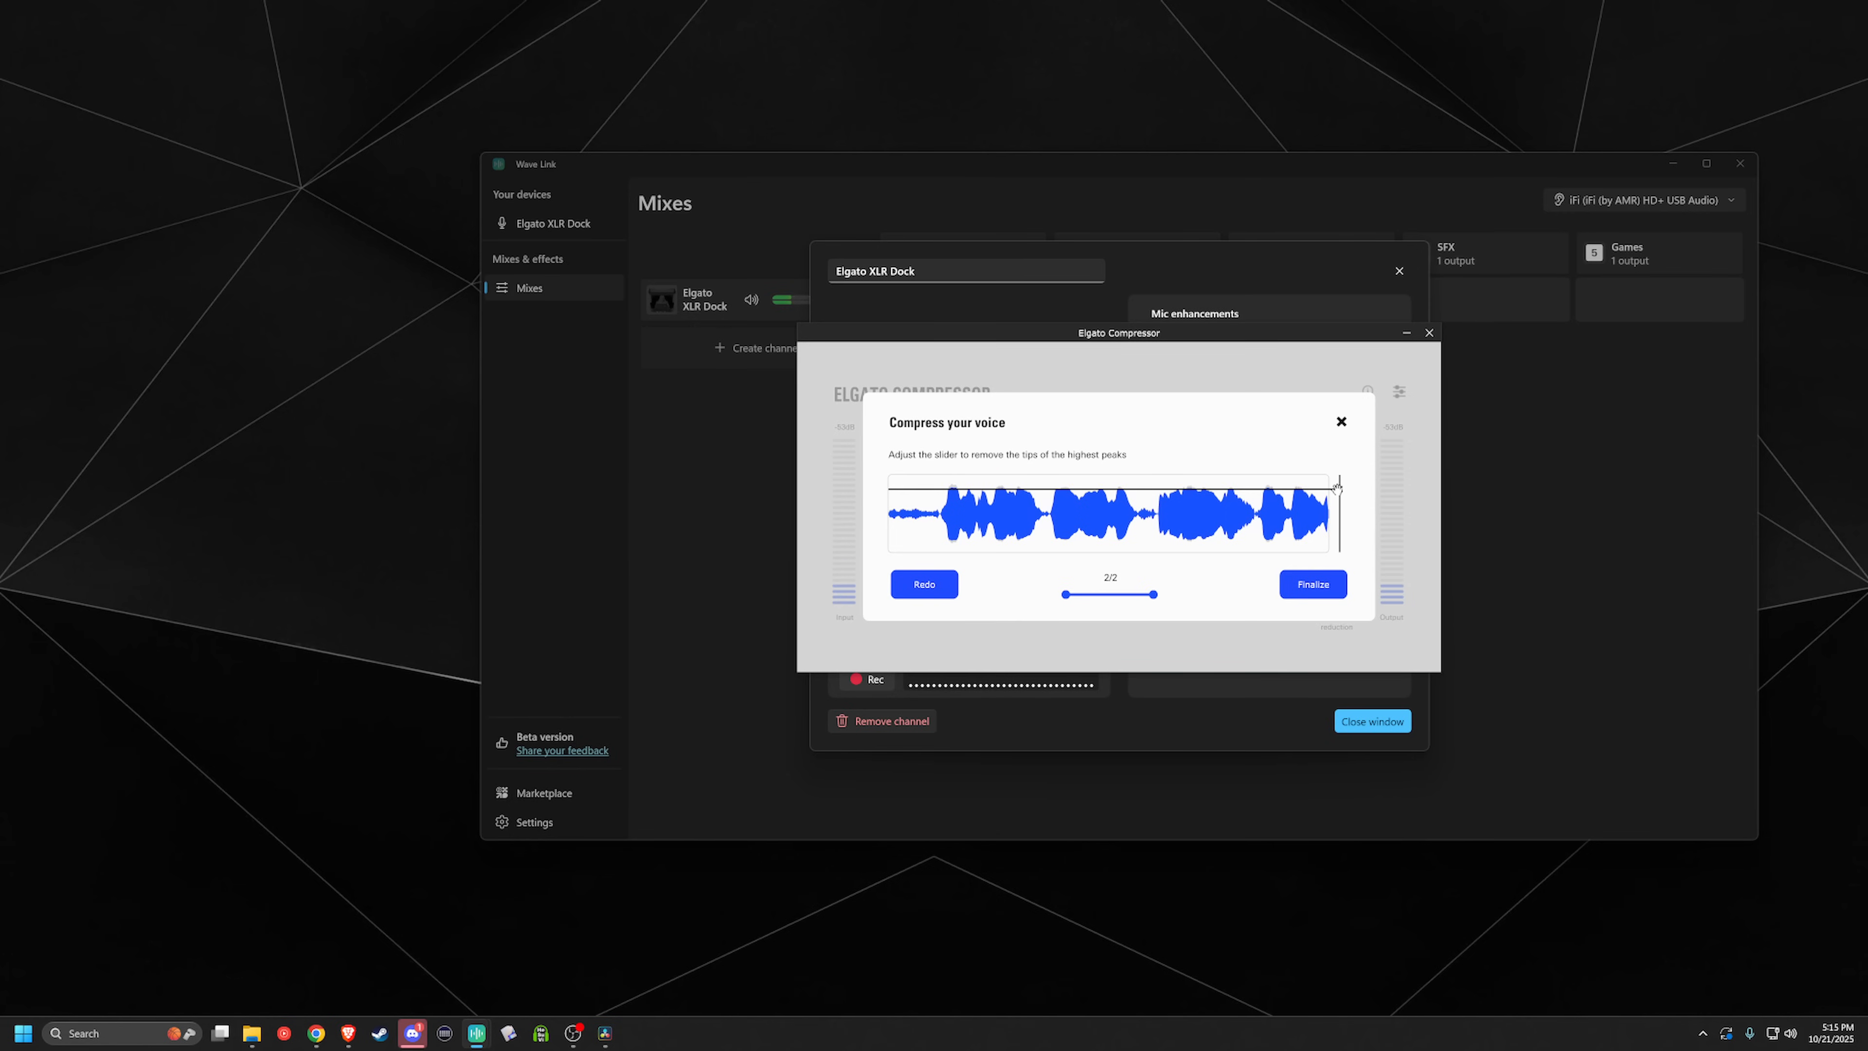
left_click_drag(1337, 488, 1338, 484)
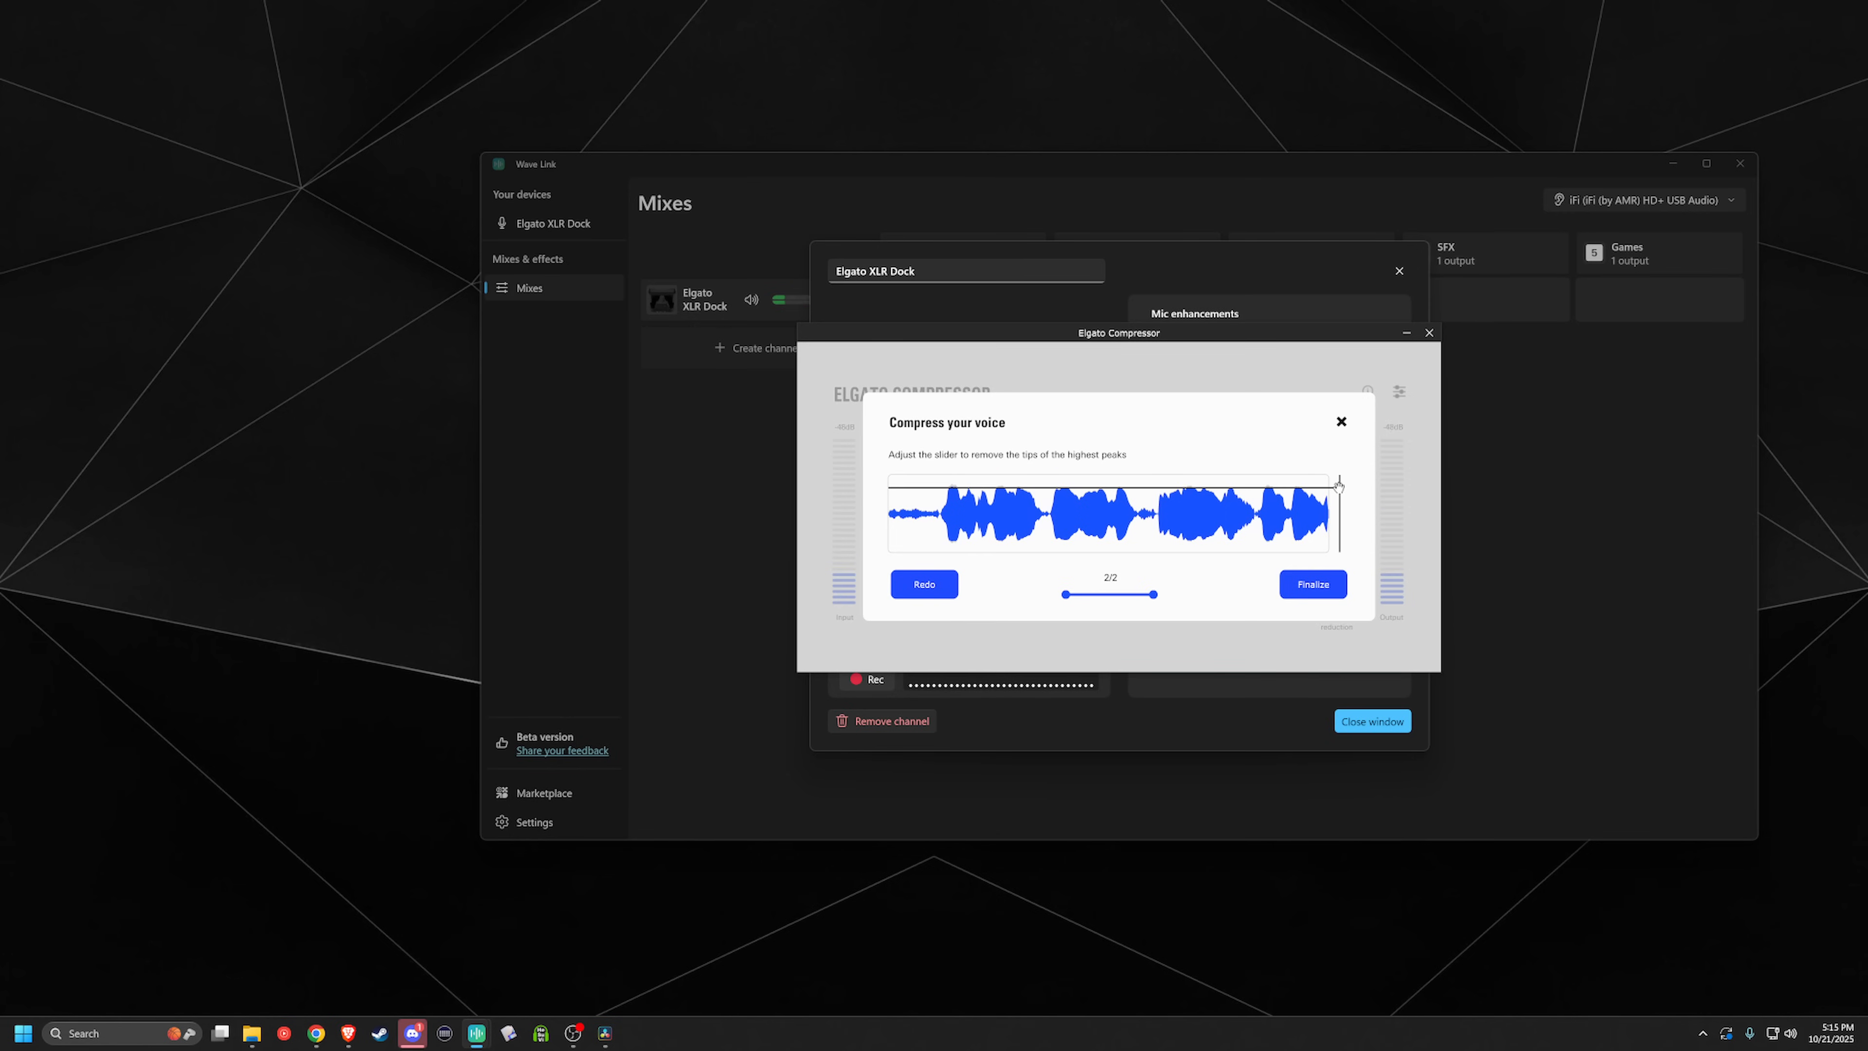
left_click(1312, 583)
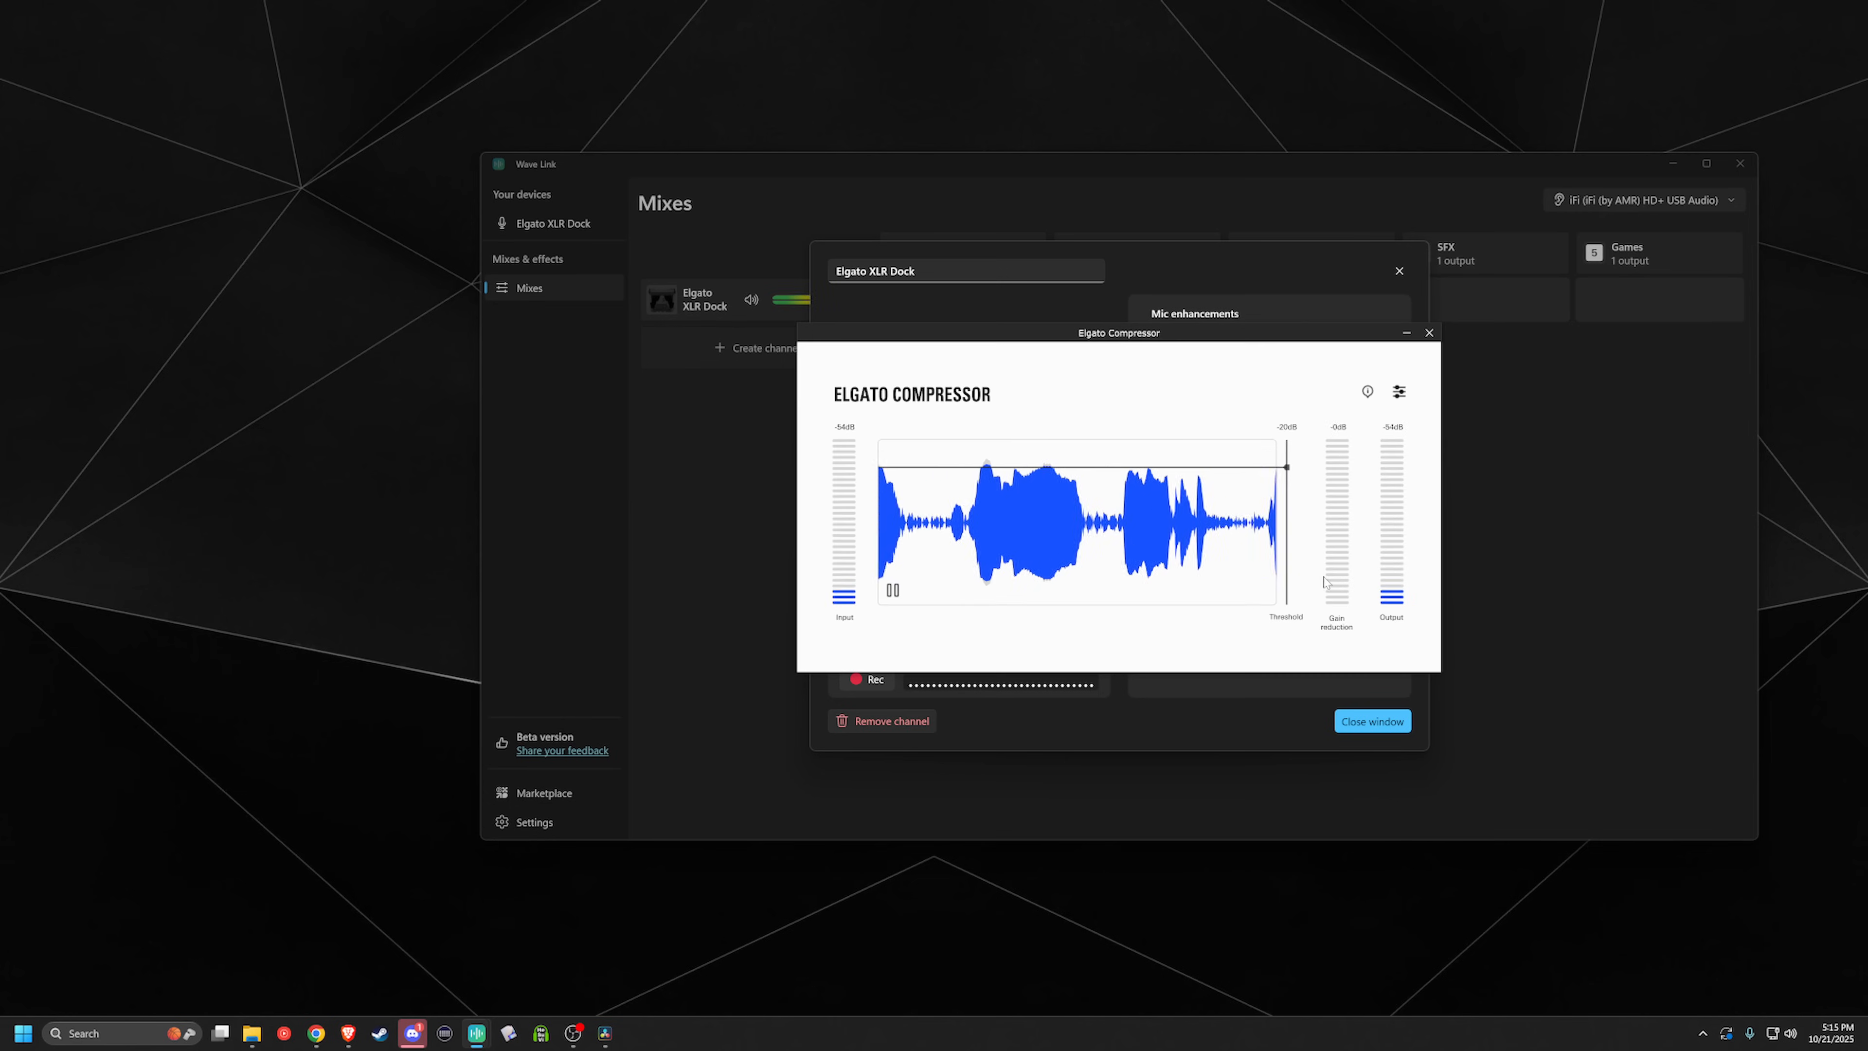
Step: Set the compressor's attack to 1 ms and release to 100 ms in its advanced settings
left_click(1398, 391)
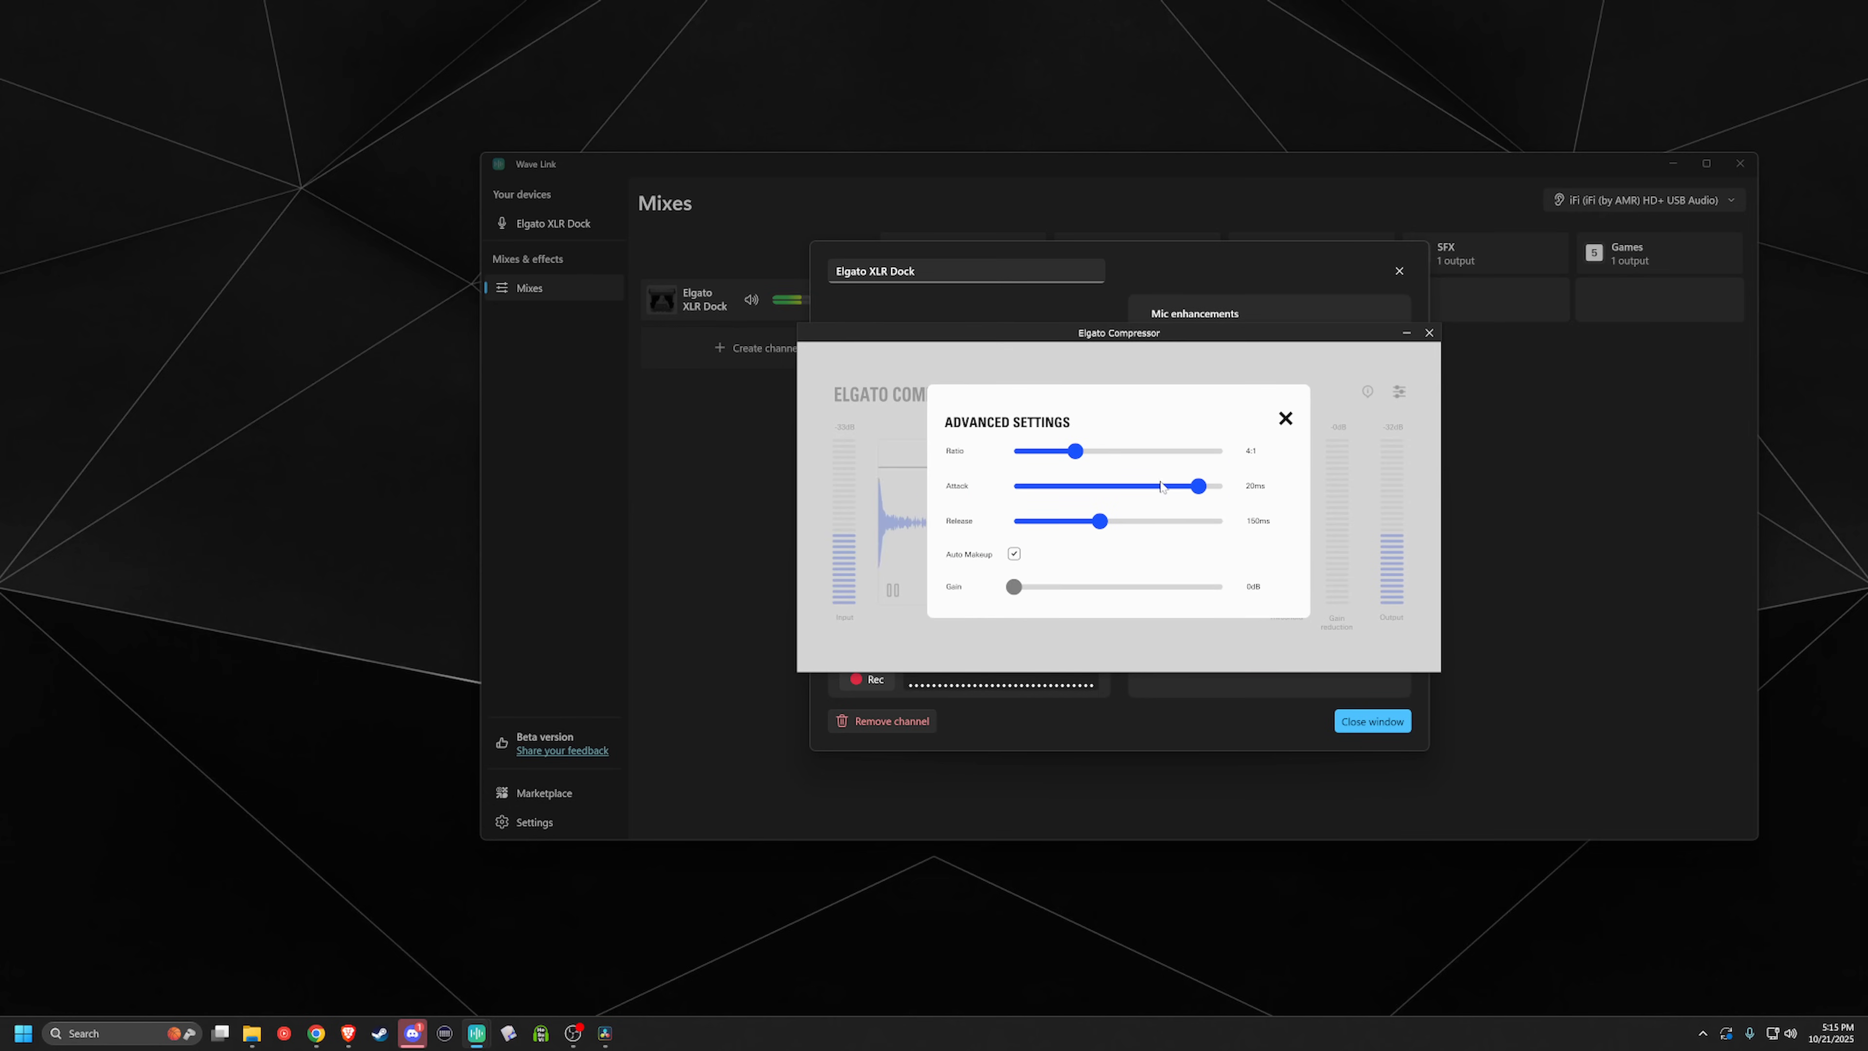
left_click_drag(1199, 485, 1094, 487)
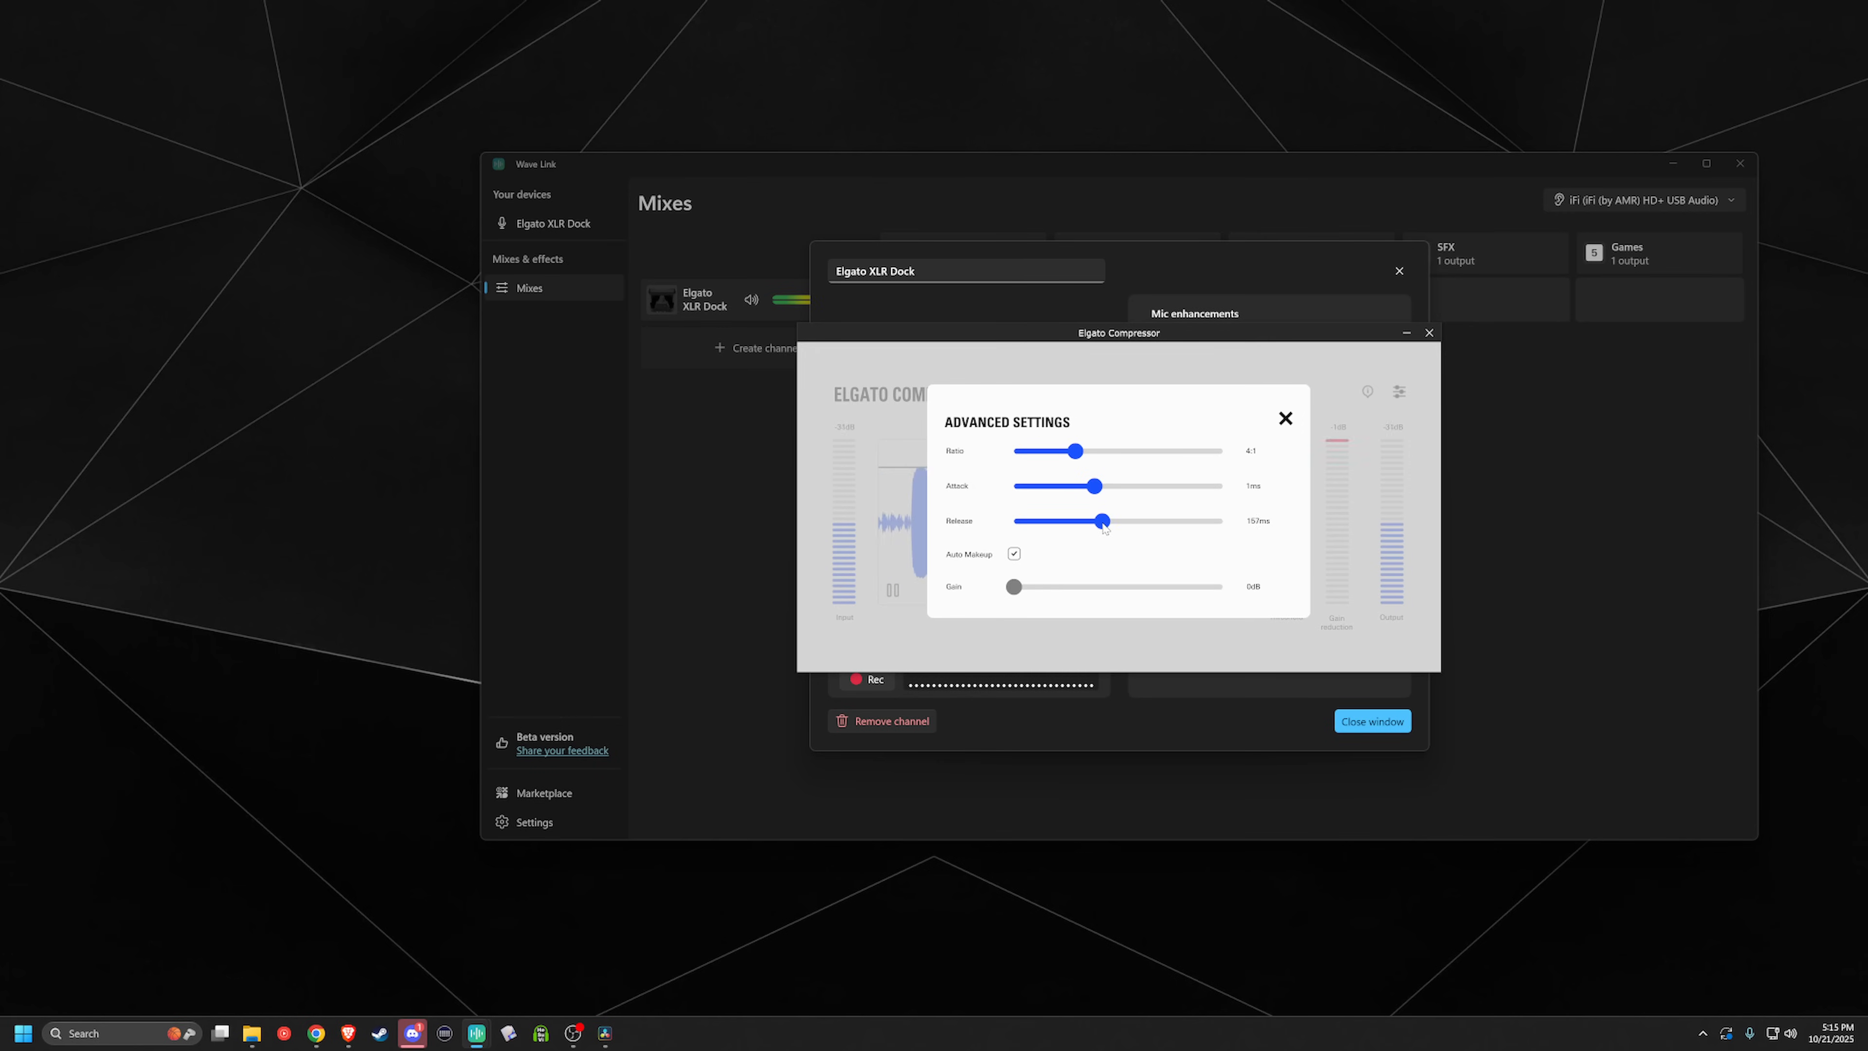
left_click_drag(1103, 523, 1077, 524)
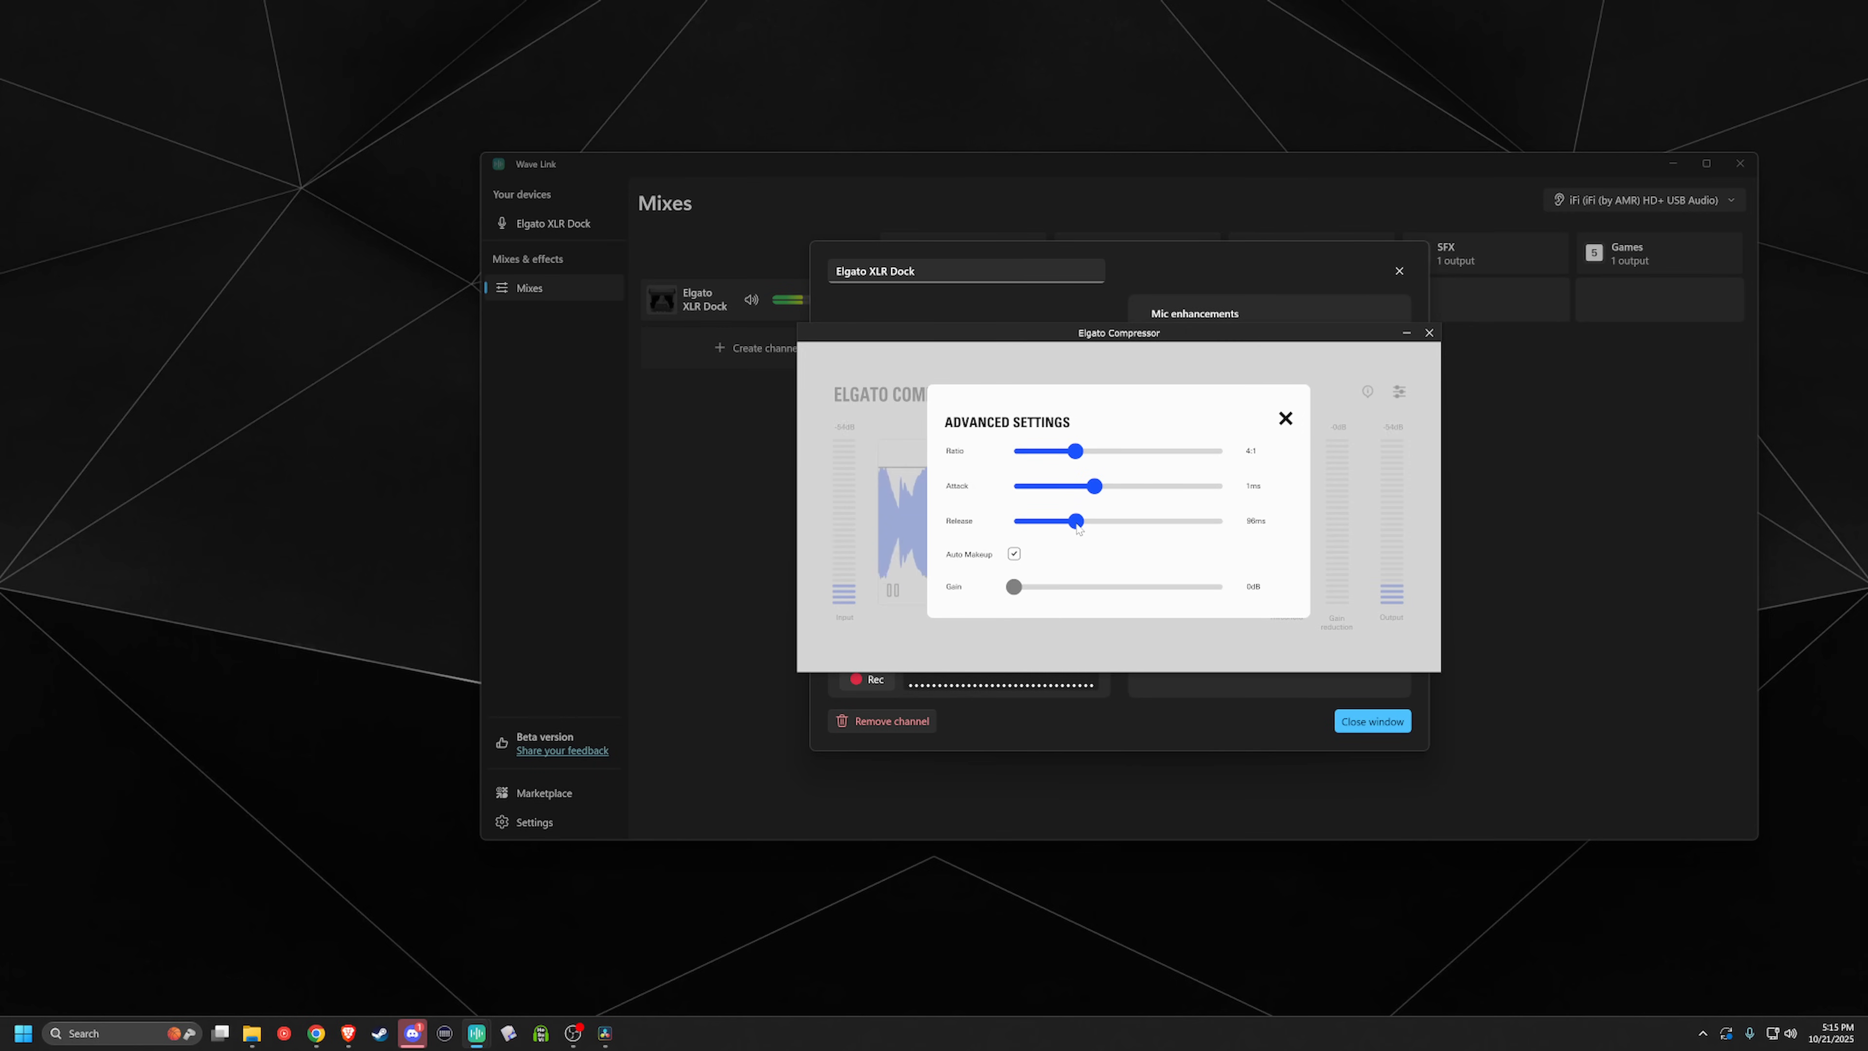
left_click(1077, 524)
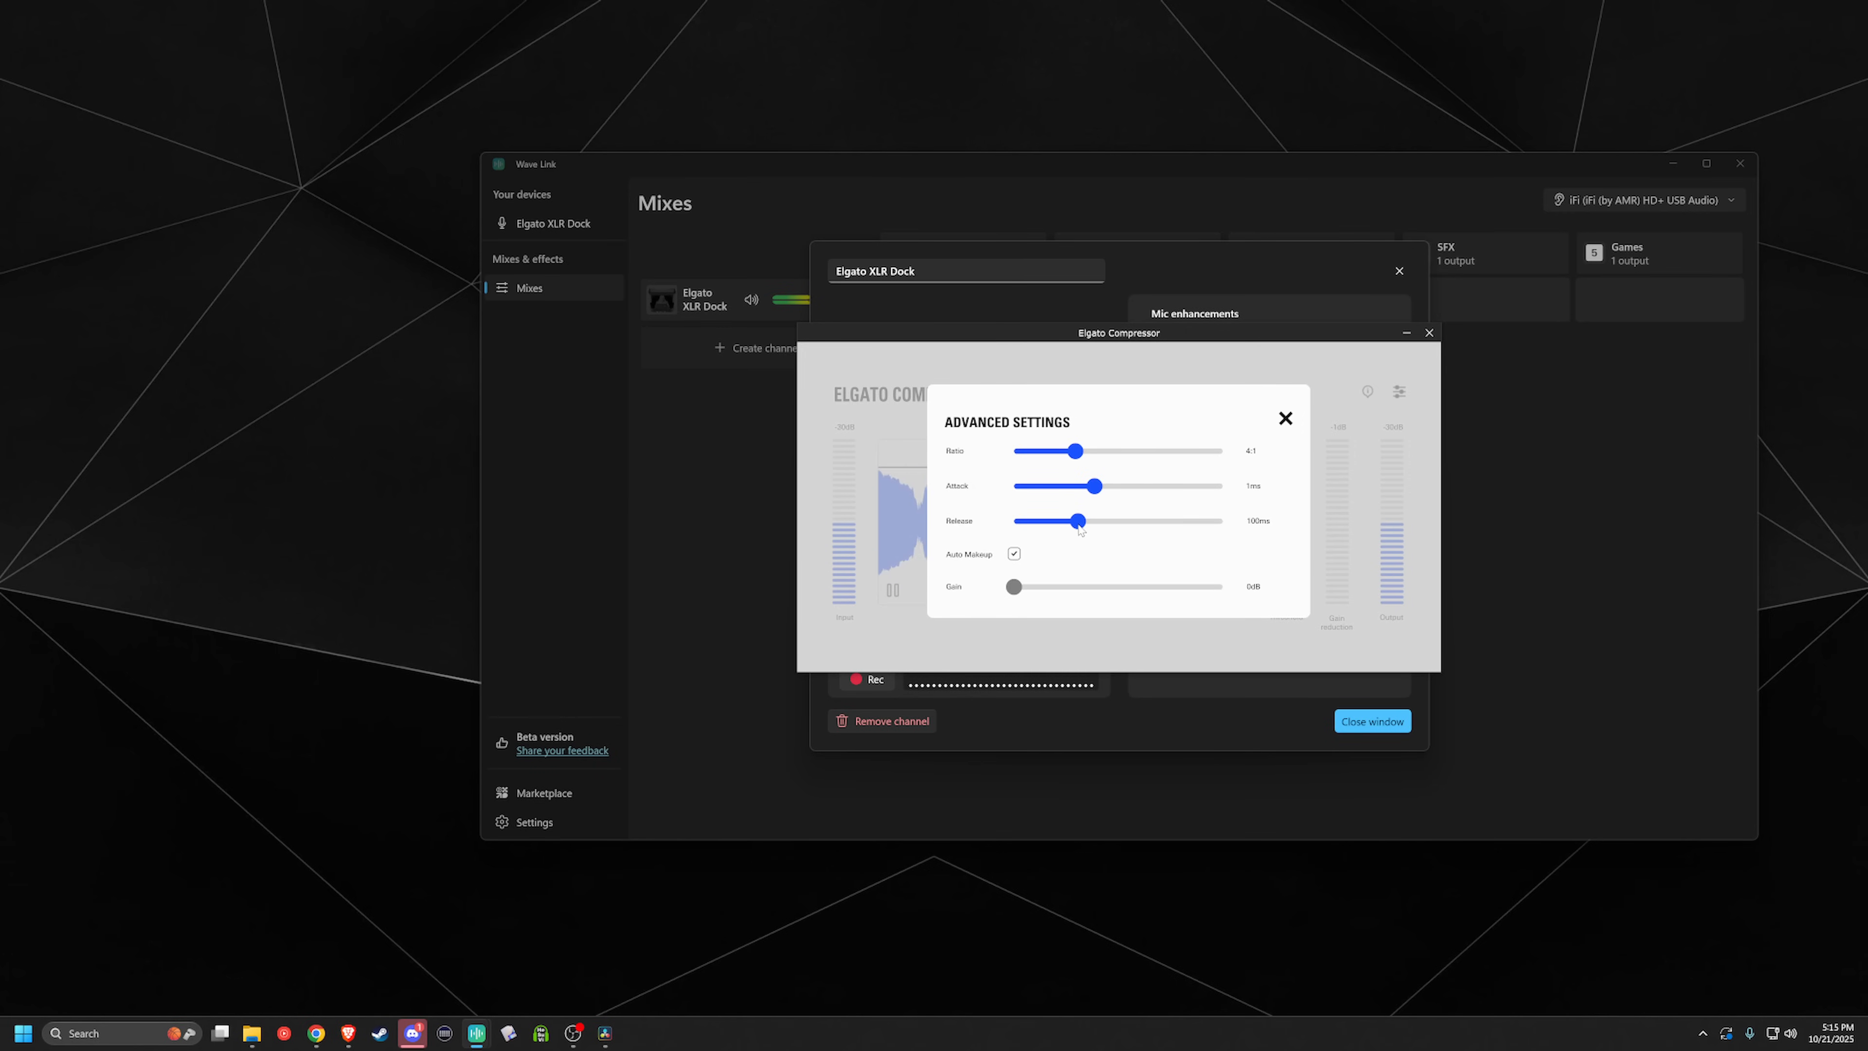
left_click(1286, 420)
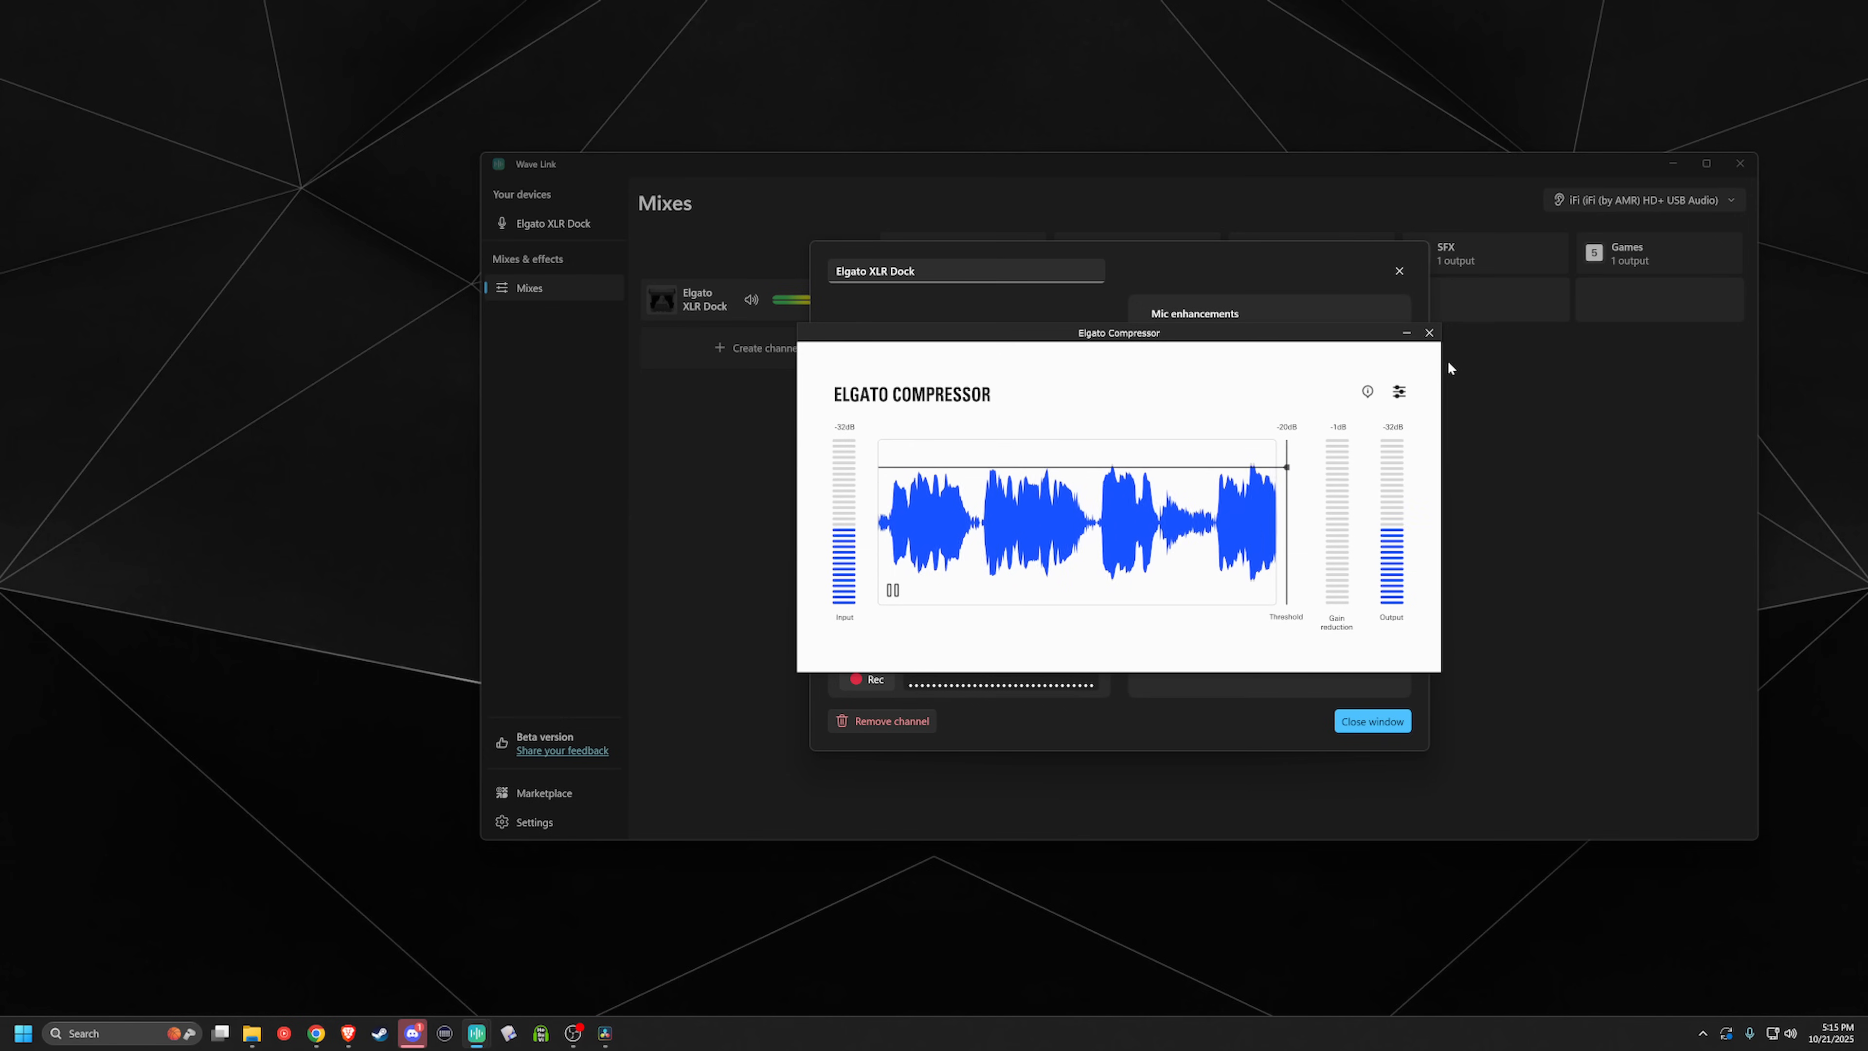
left_click(1431, 336)
Step: Add the Elgato De-Esser effect to the Elgato XLR Dock channel and lower its intensity slightly
left_click(1239, 578)
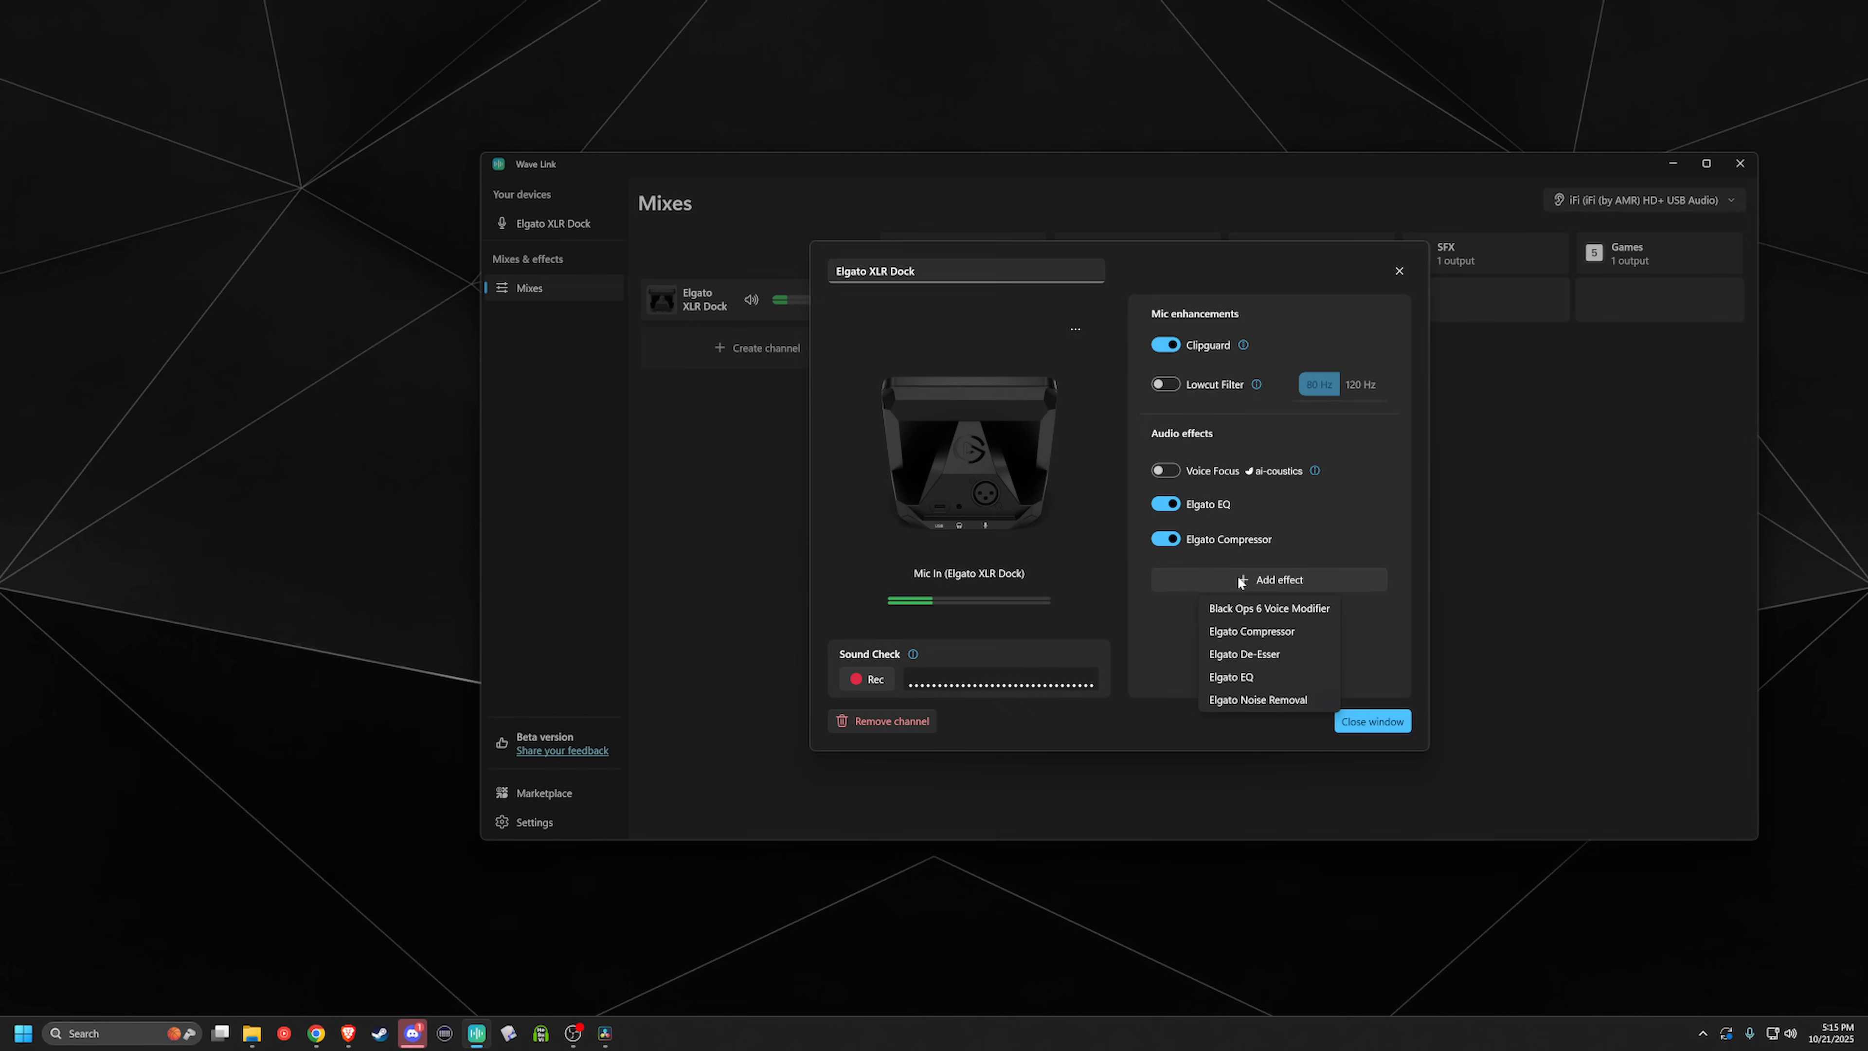
left_click(1262, 662)
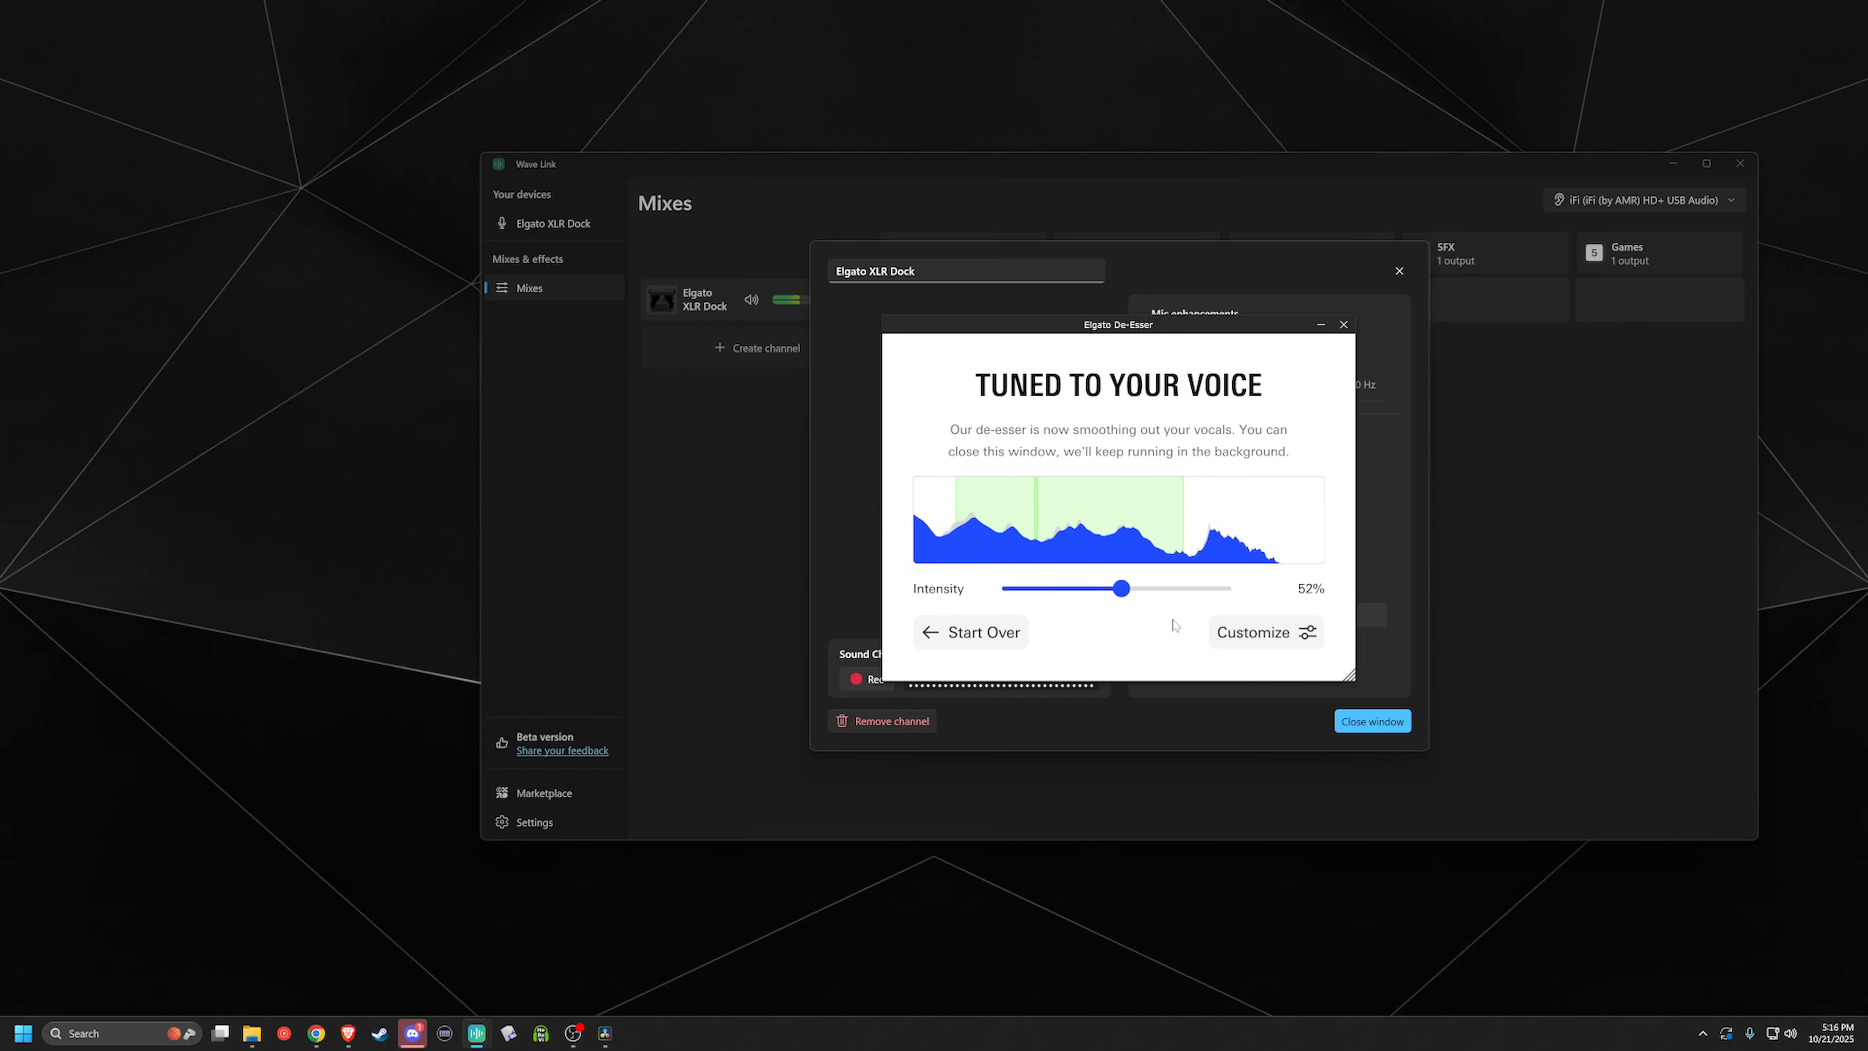
left_click_drag(1123, 596, 1115, 599)
left_click(1343, 325)
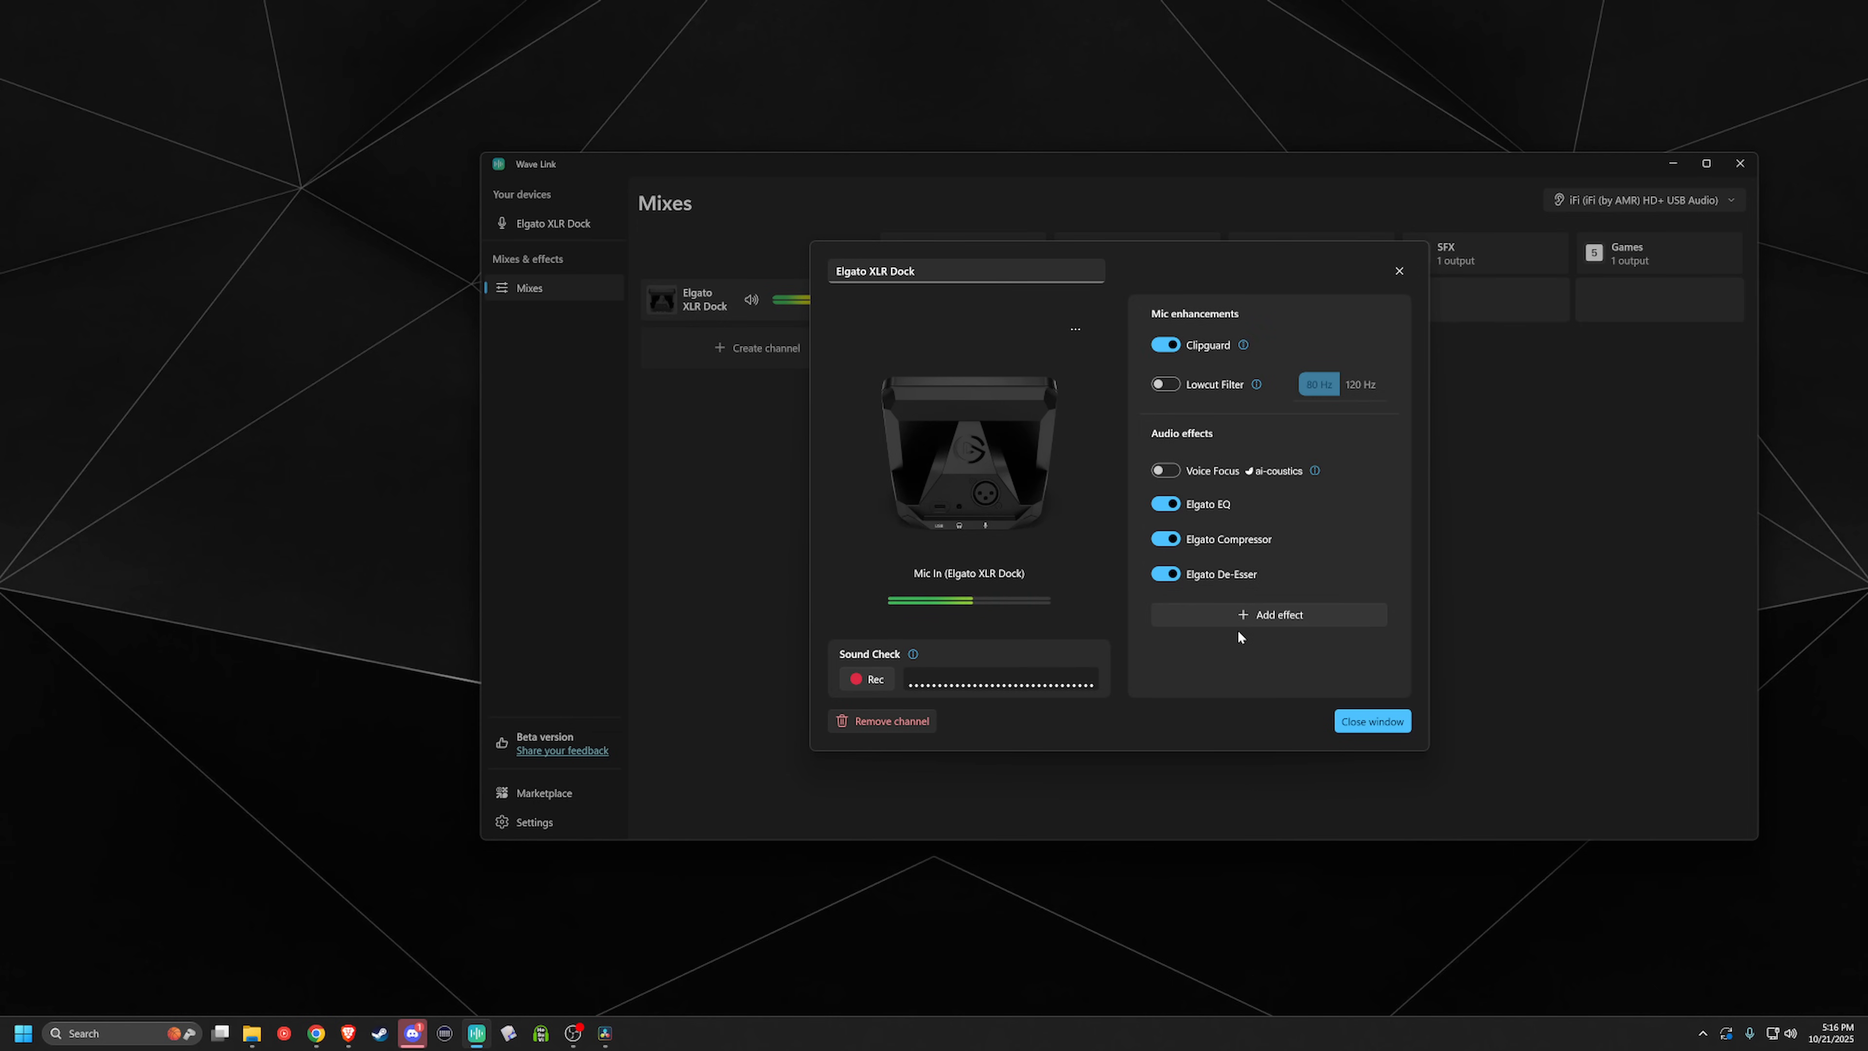
left_click(1371, 721)
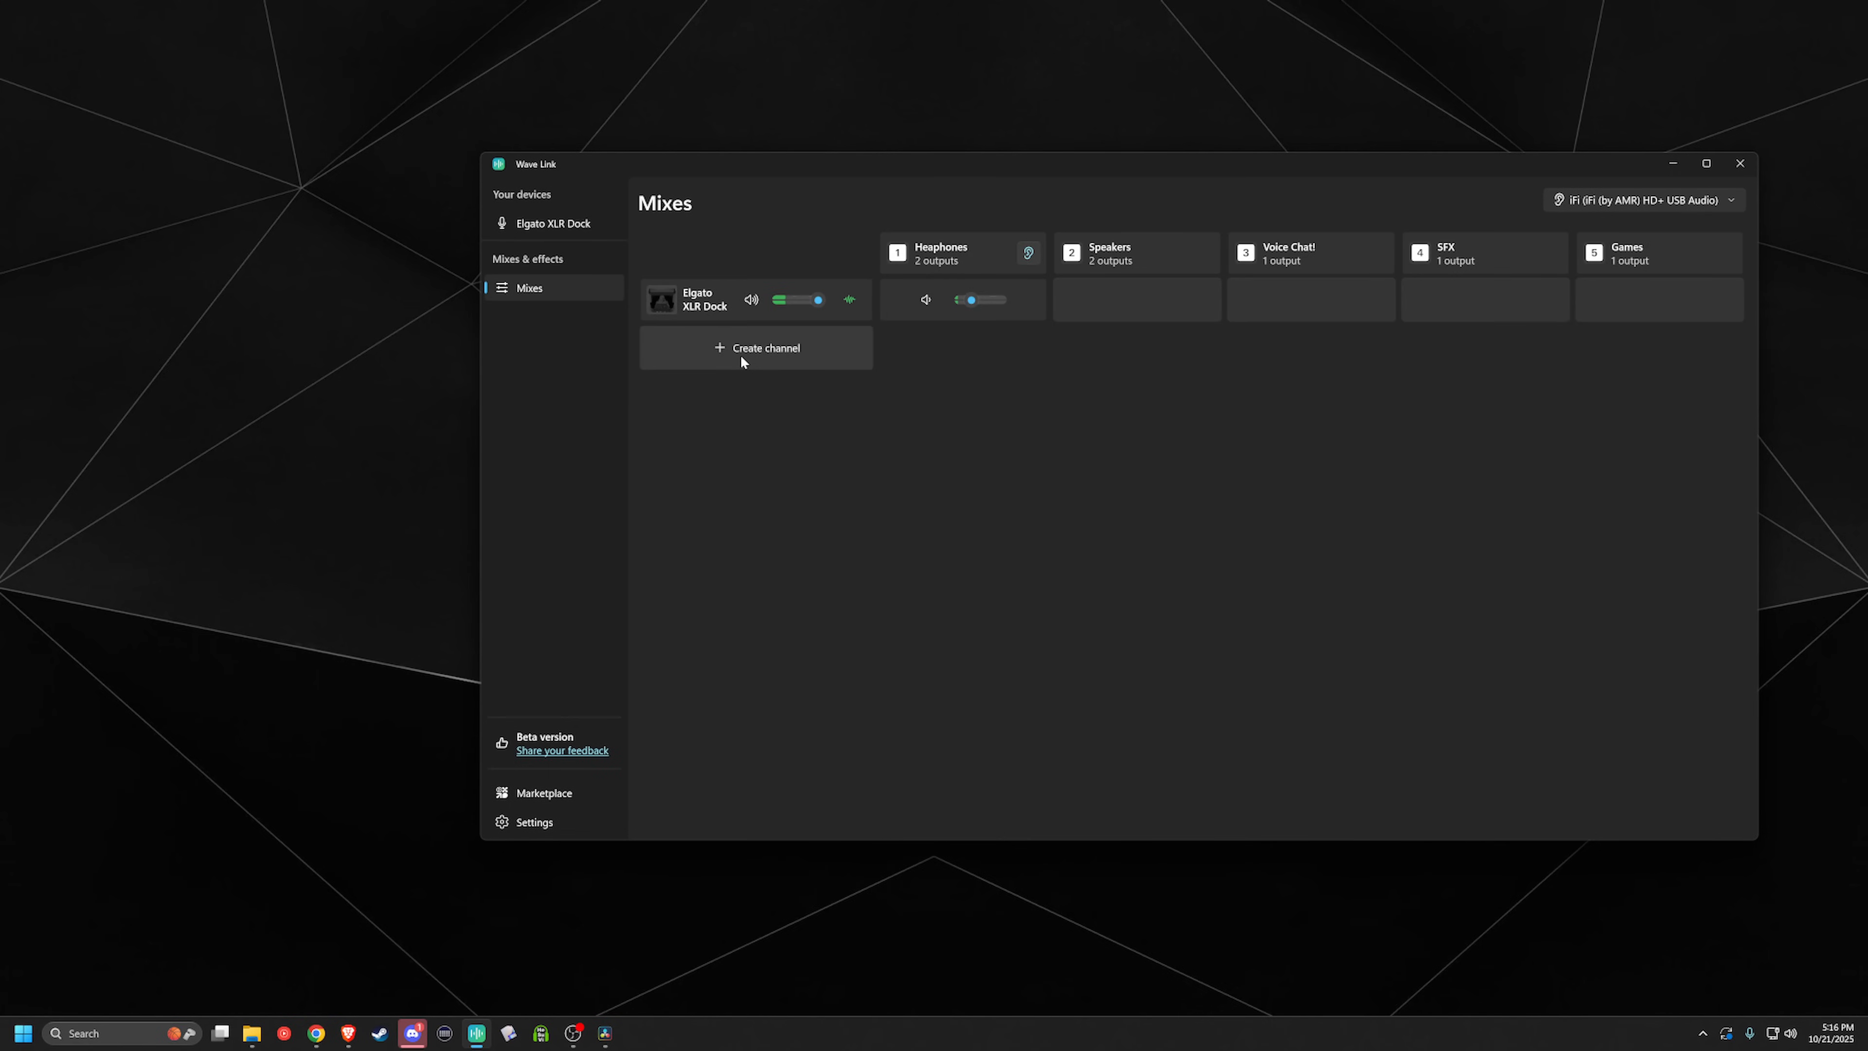
Step: Review the effects applied to the Elgato XLR Dock channel
left_click(849, 299)
mouse_move(1254, 534)
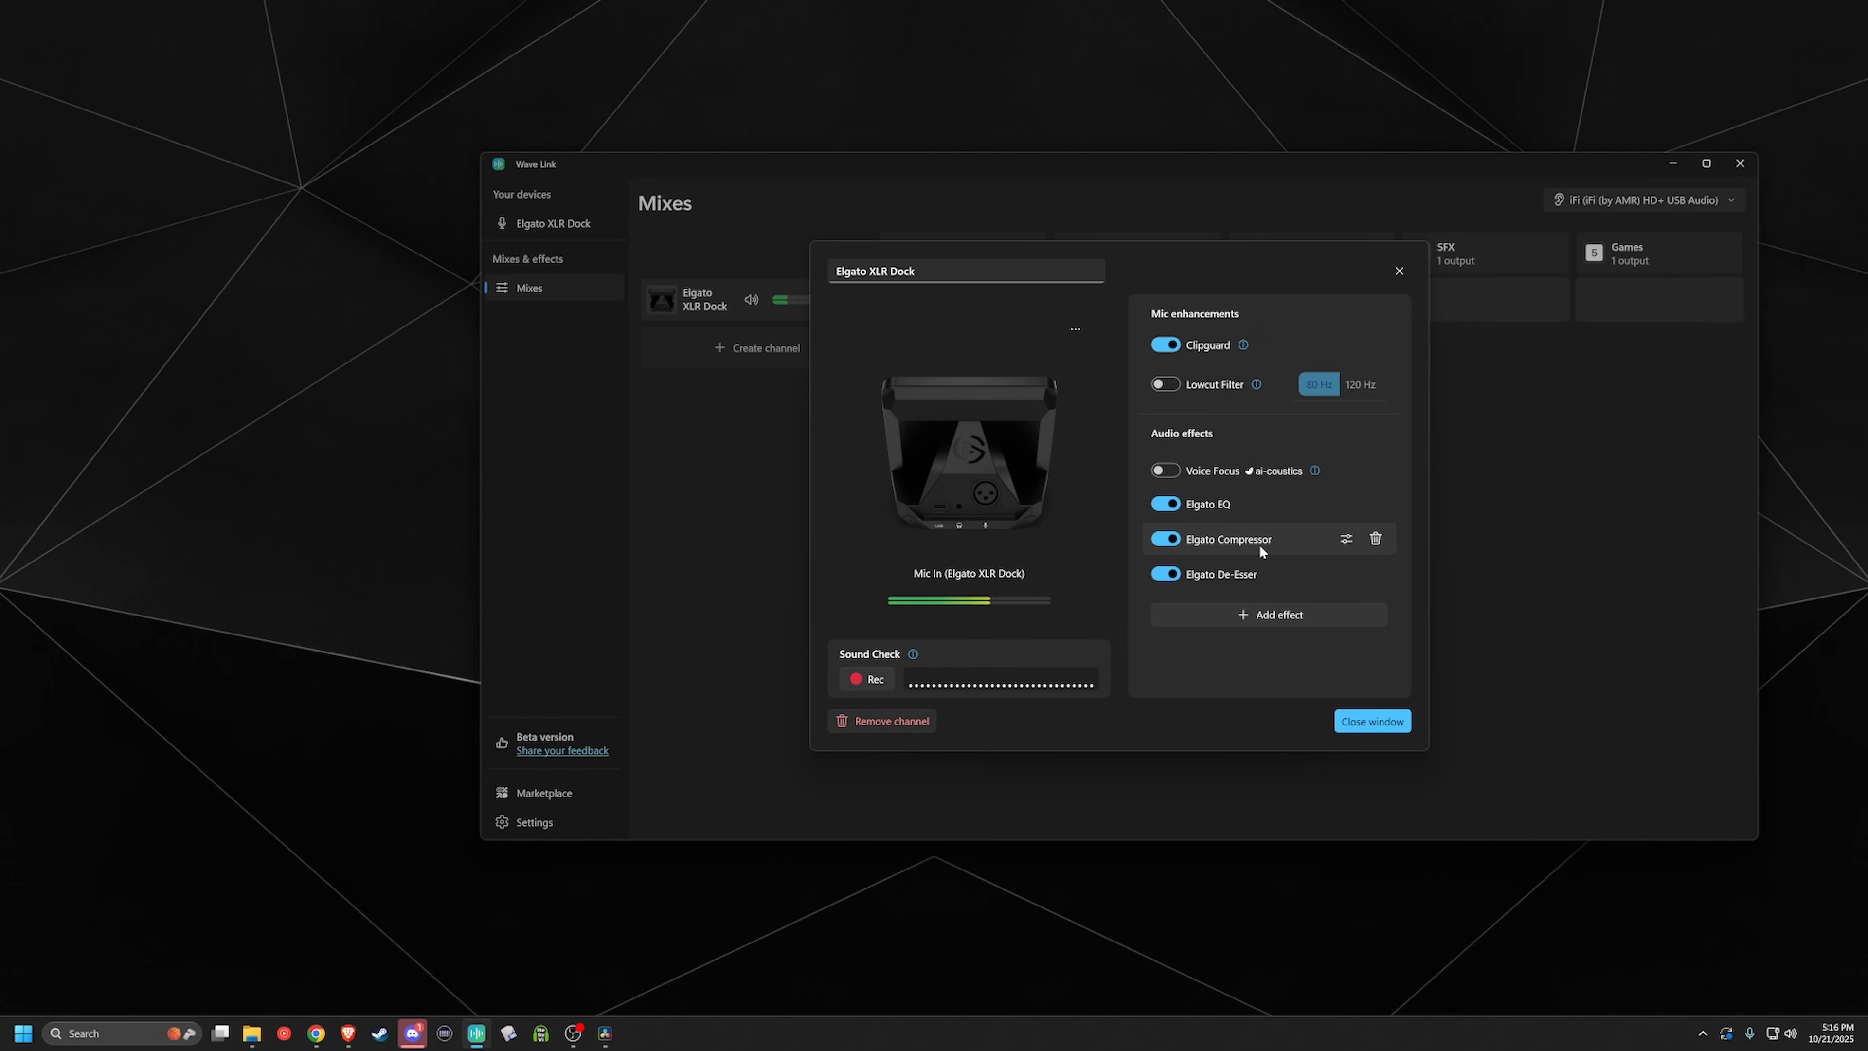
left_click(1398, 271)
Step: Create a channel for the JLab GO Talk microphone and add it to the Heaphones mix
left_click(748, 353)
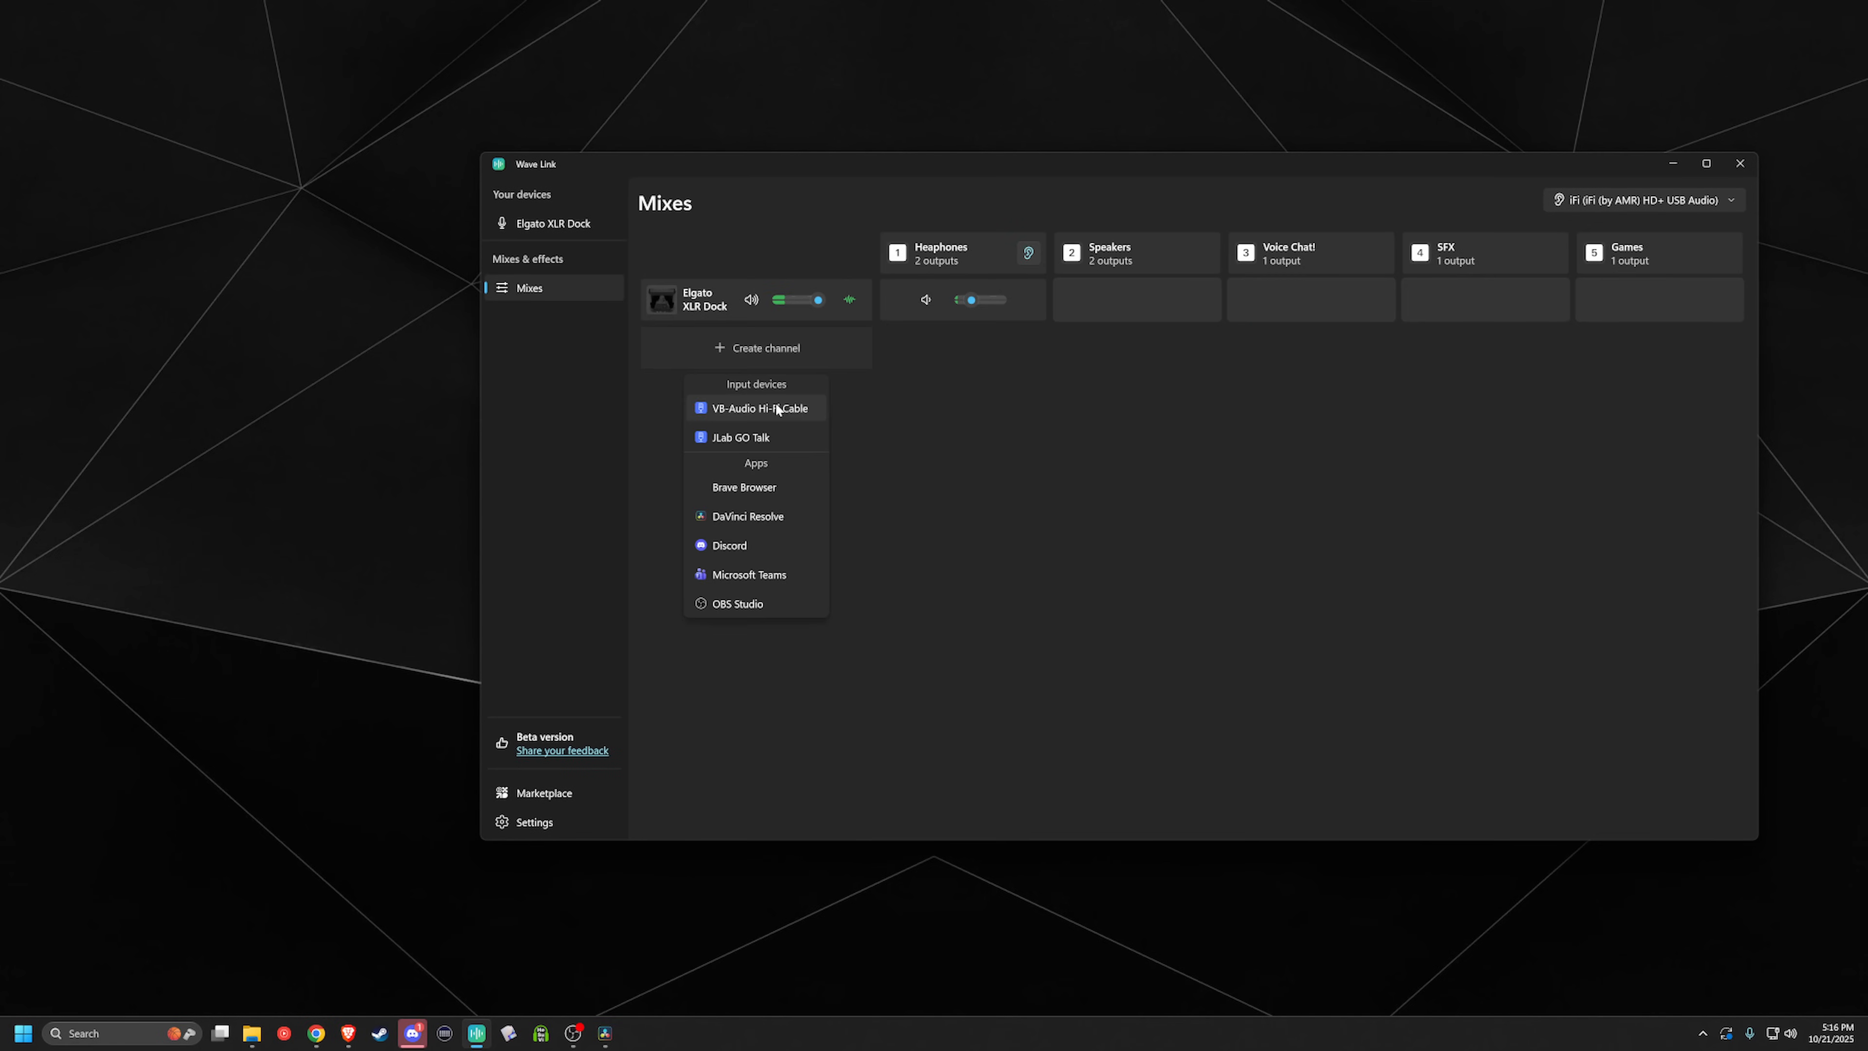
left_click(766, 436)
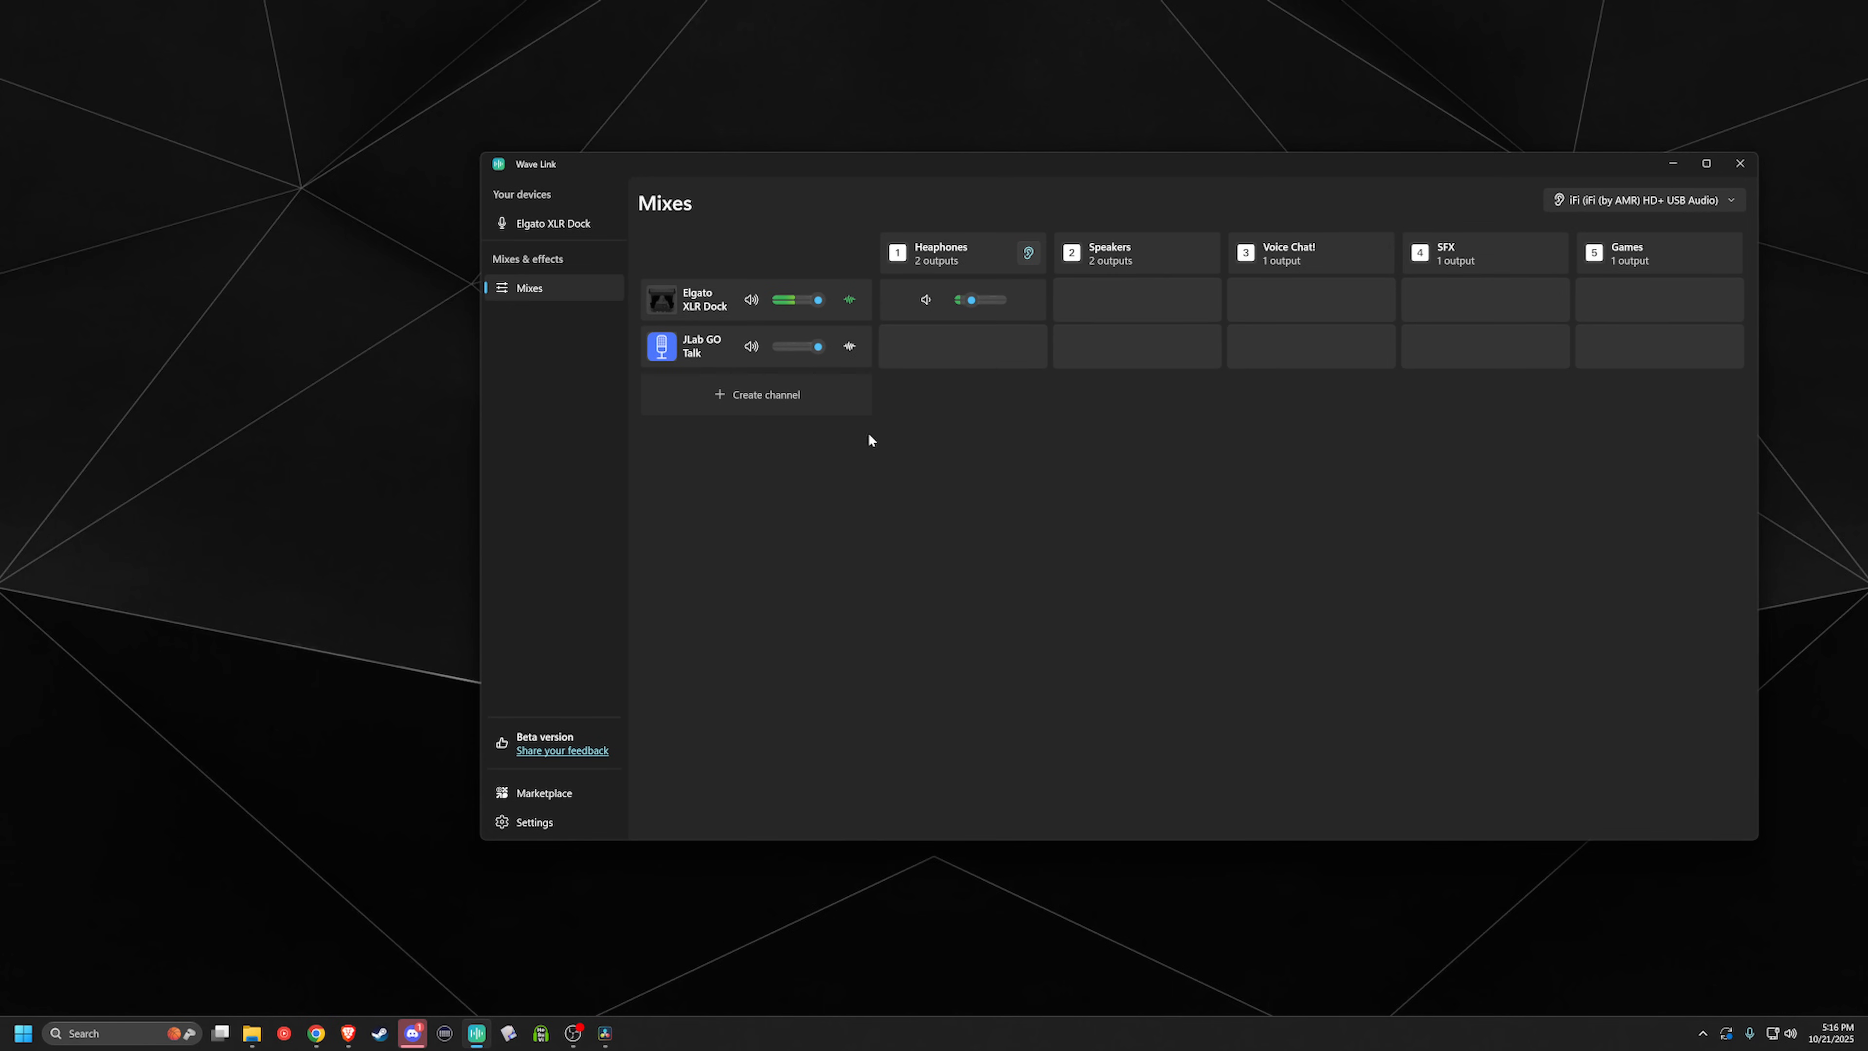
left_click(962, 346)
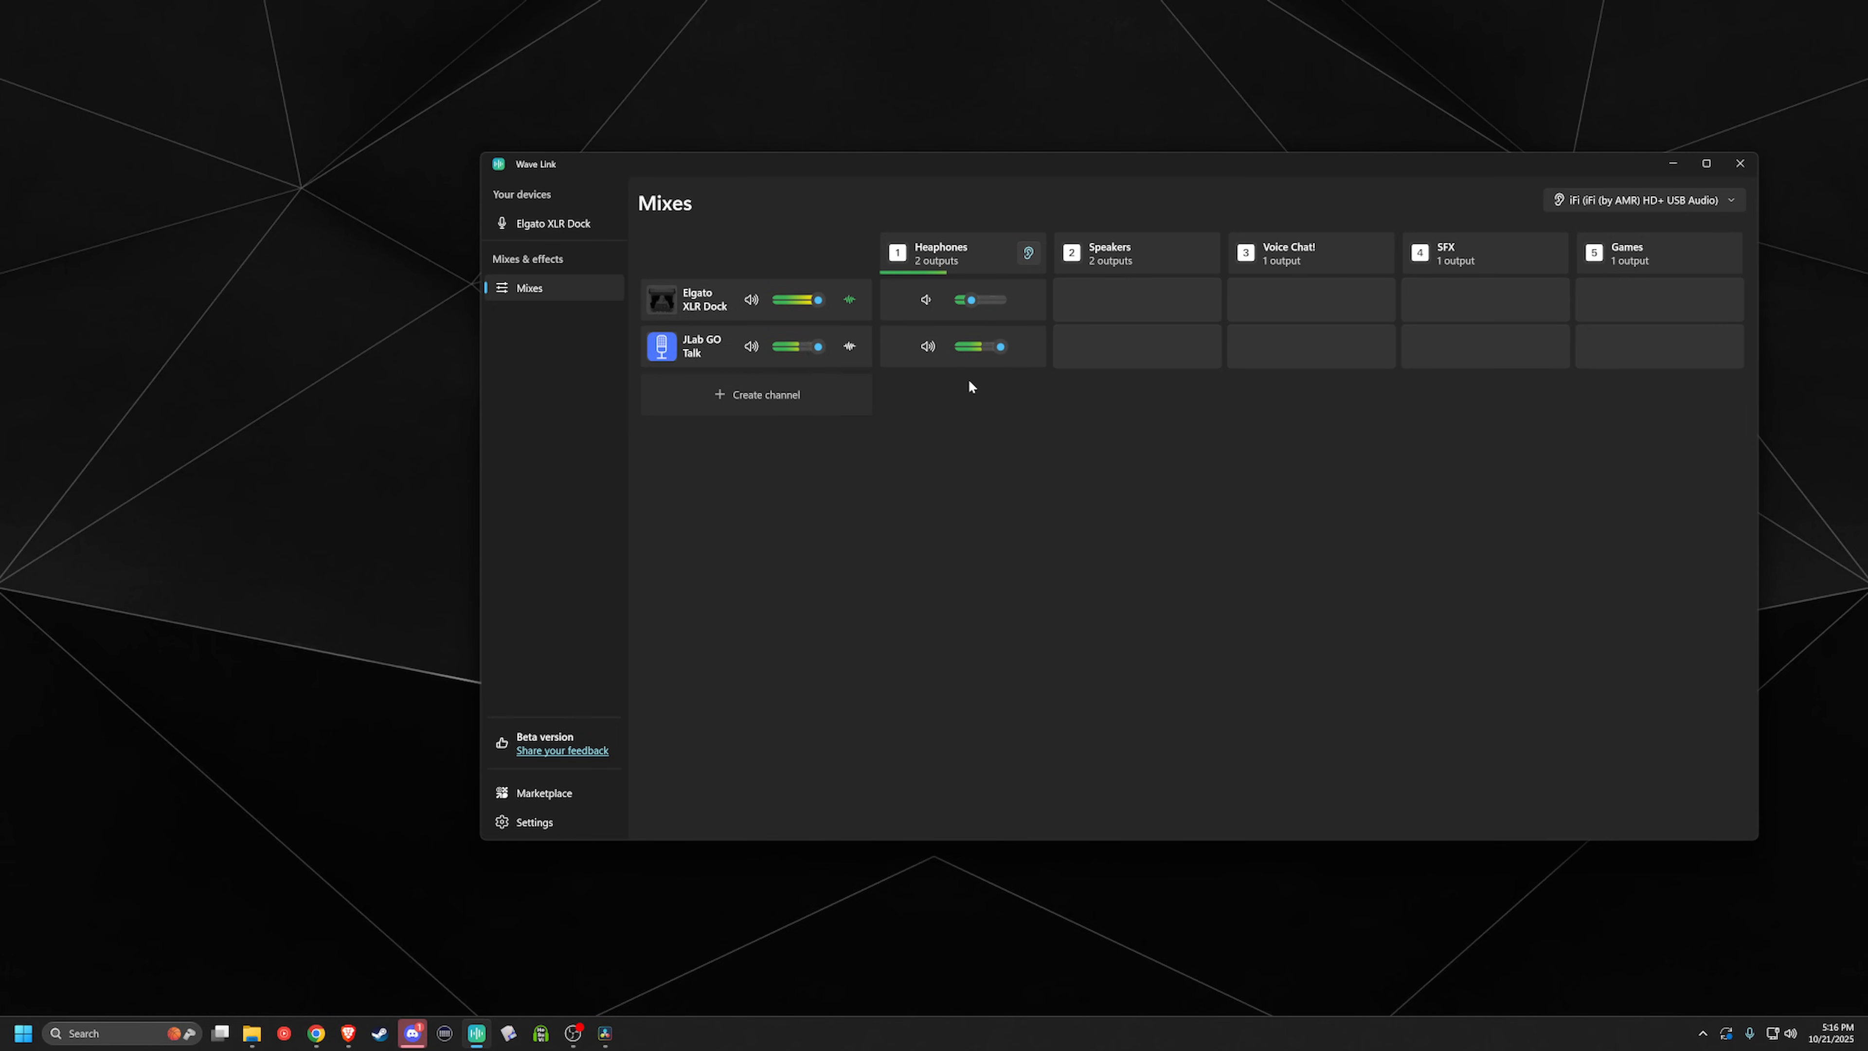
Step: Lower the JLab GO Talk level in the Heaphones mix, and mute it both there and on the channel itself
left_click_drag(1001, 346, 968, 346)
left_click(925, 346)
left_click(750, 346)
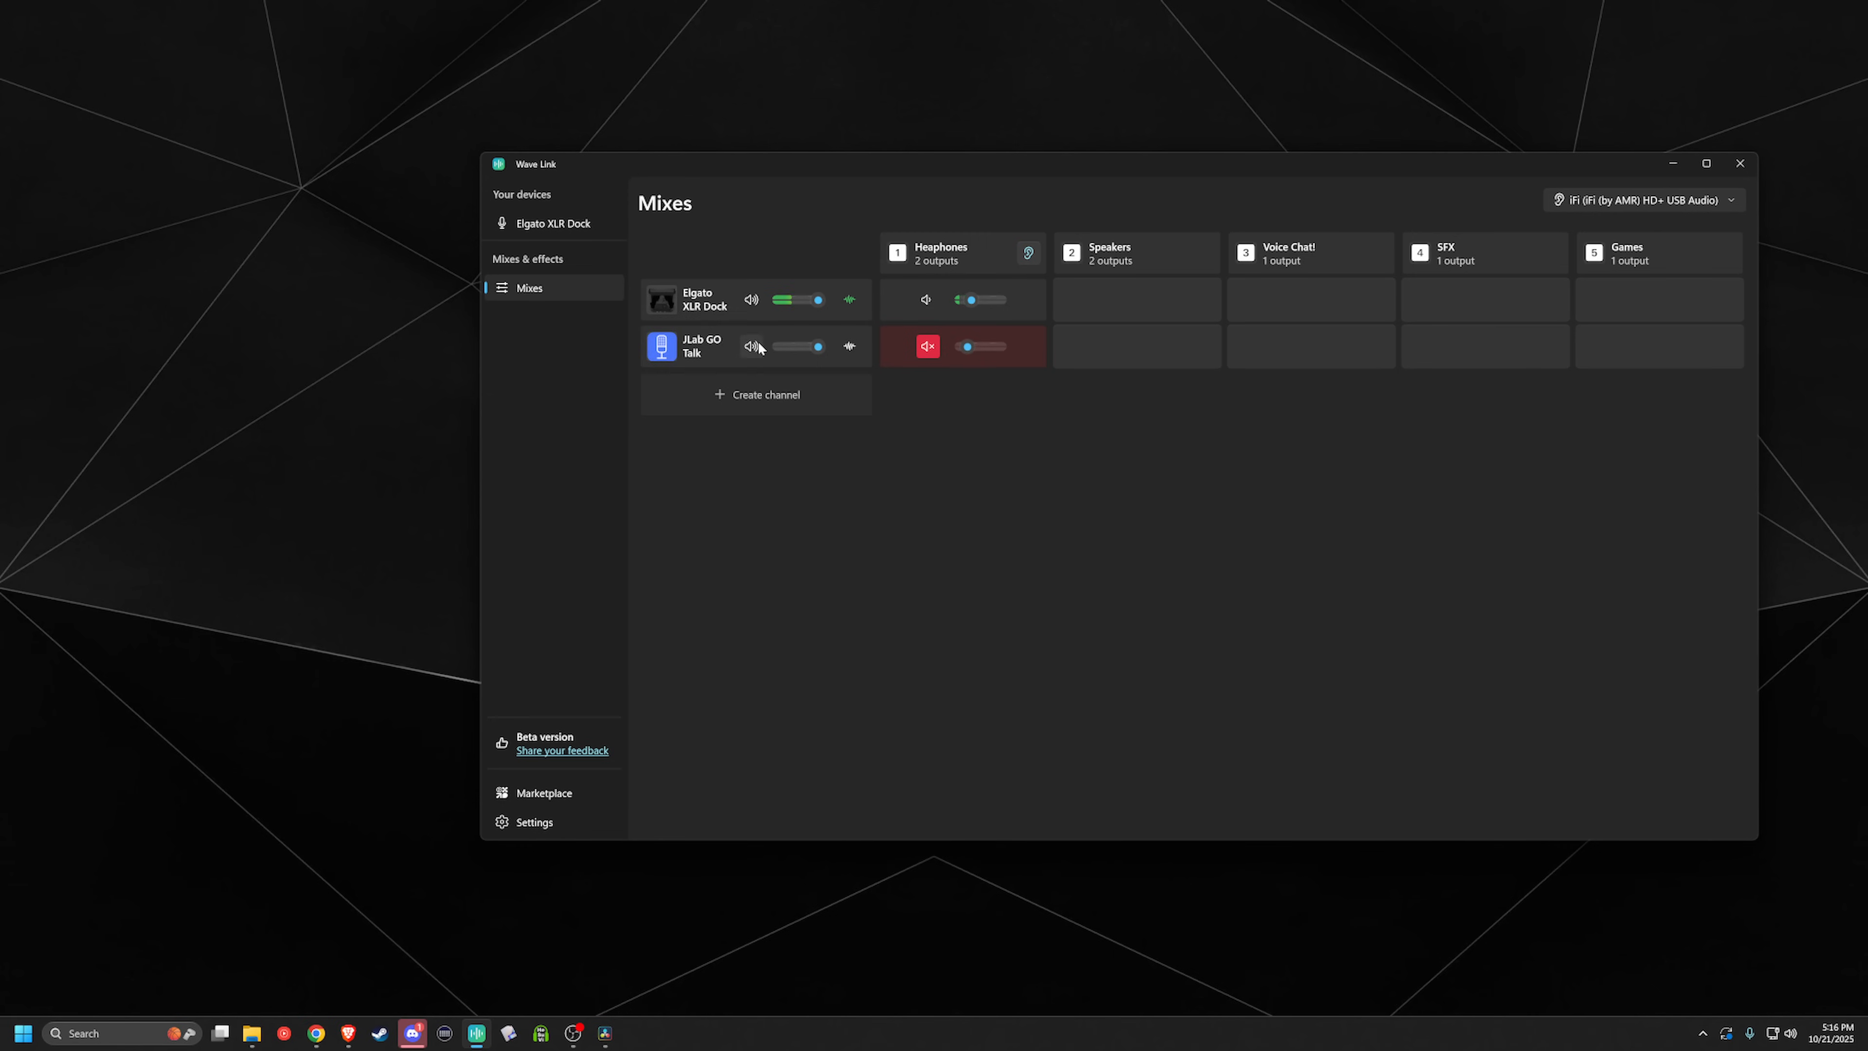
Step: Look at the effects available for the JLab GO Talk channel
left_click(848, 347)
left_click(1283, 359)
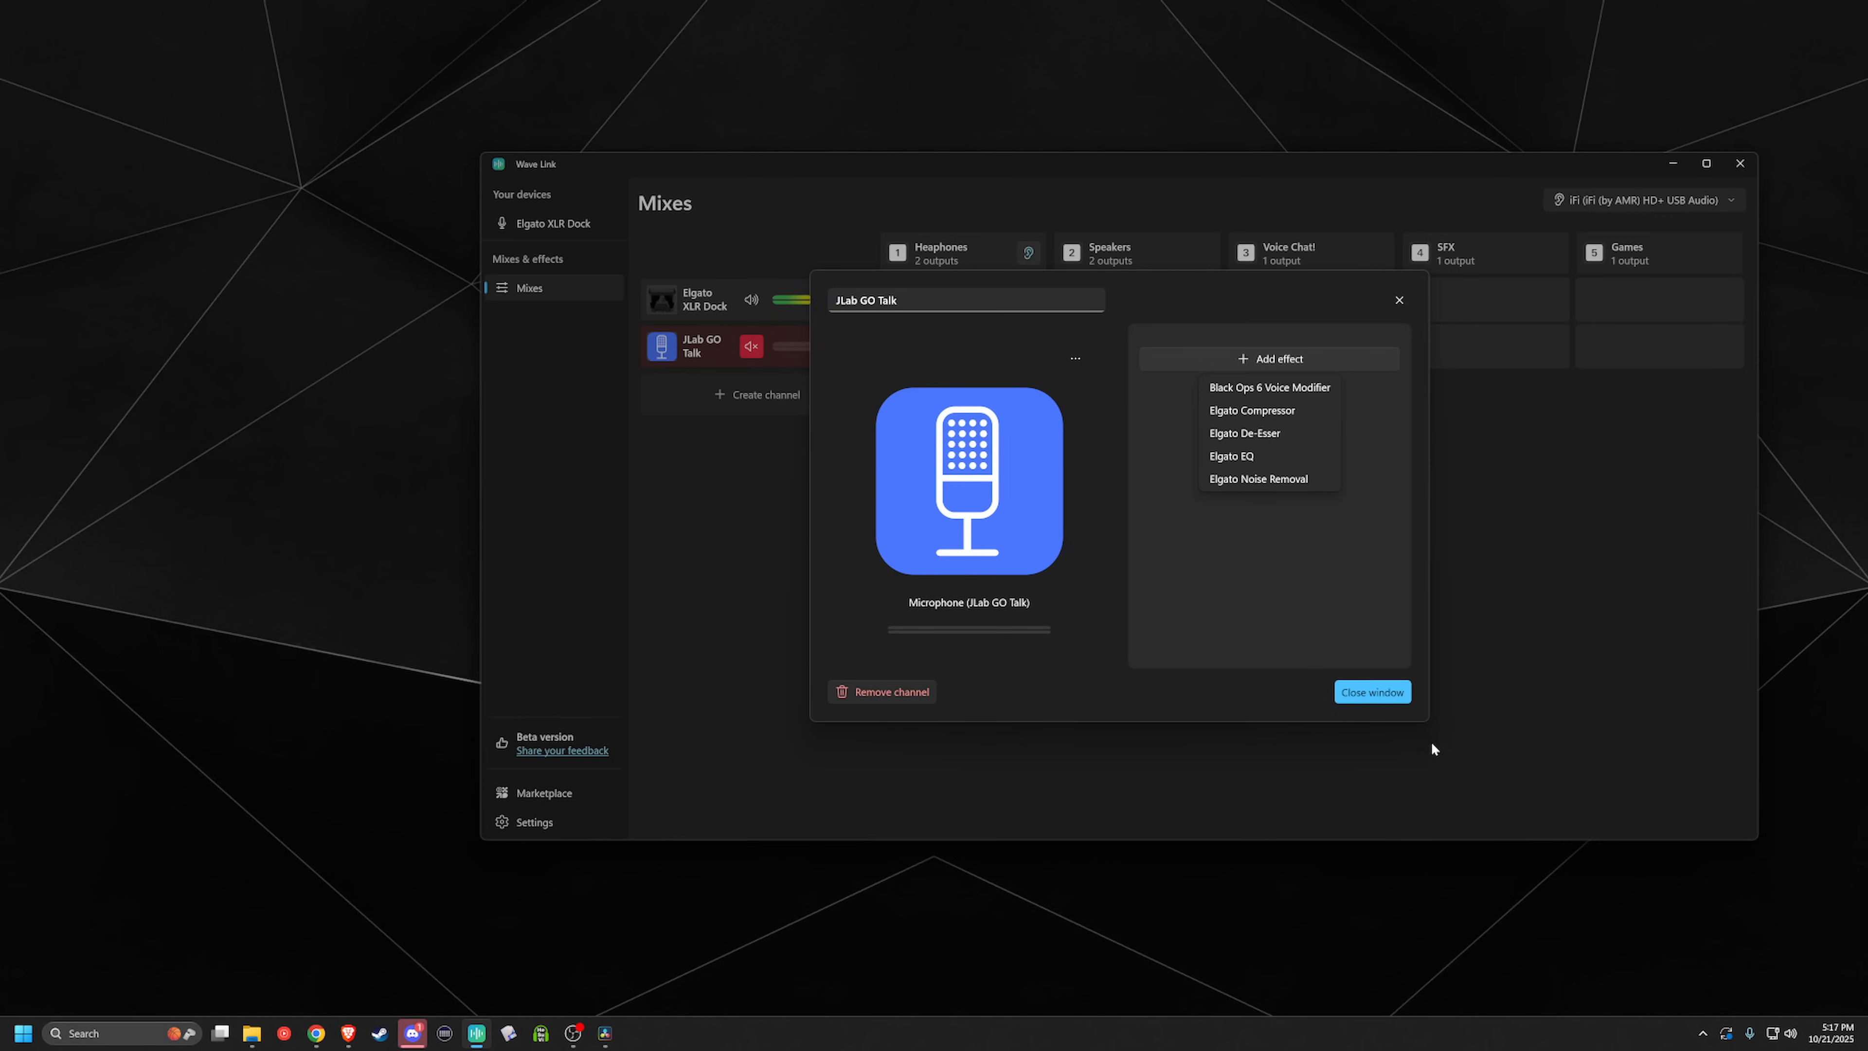
left_click(1399, 692)
left_click(1375, 692)
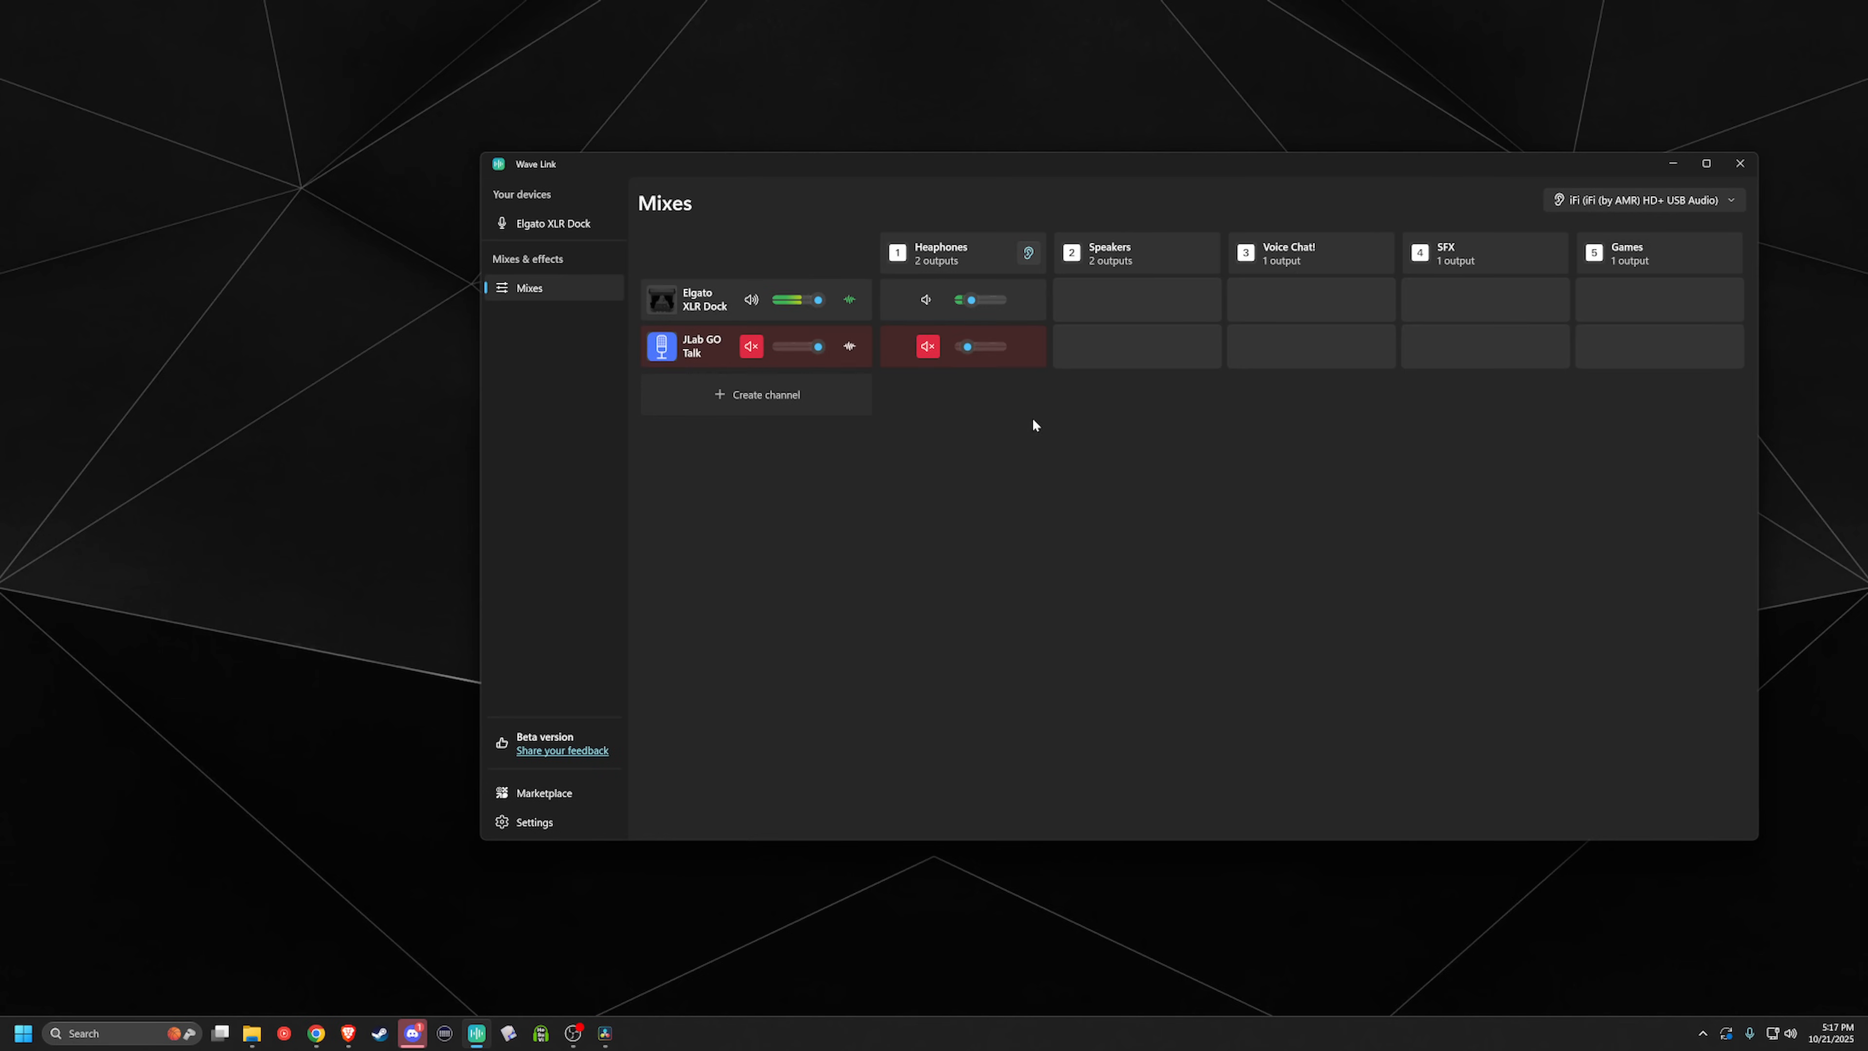
Step: Remove the JLab GO Talk channel from the mixes
mouse_move(672, 350)
left_click(668, 347)
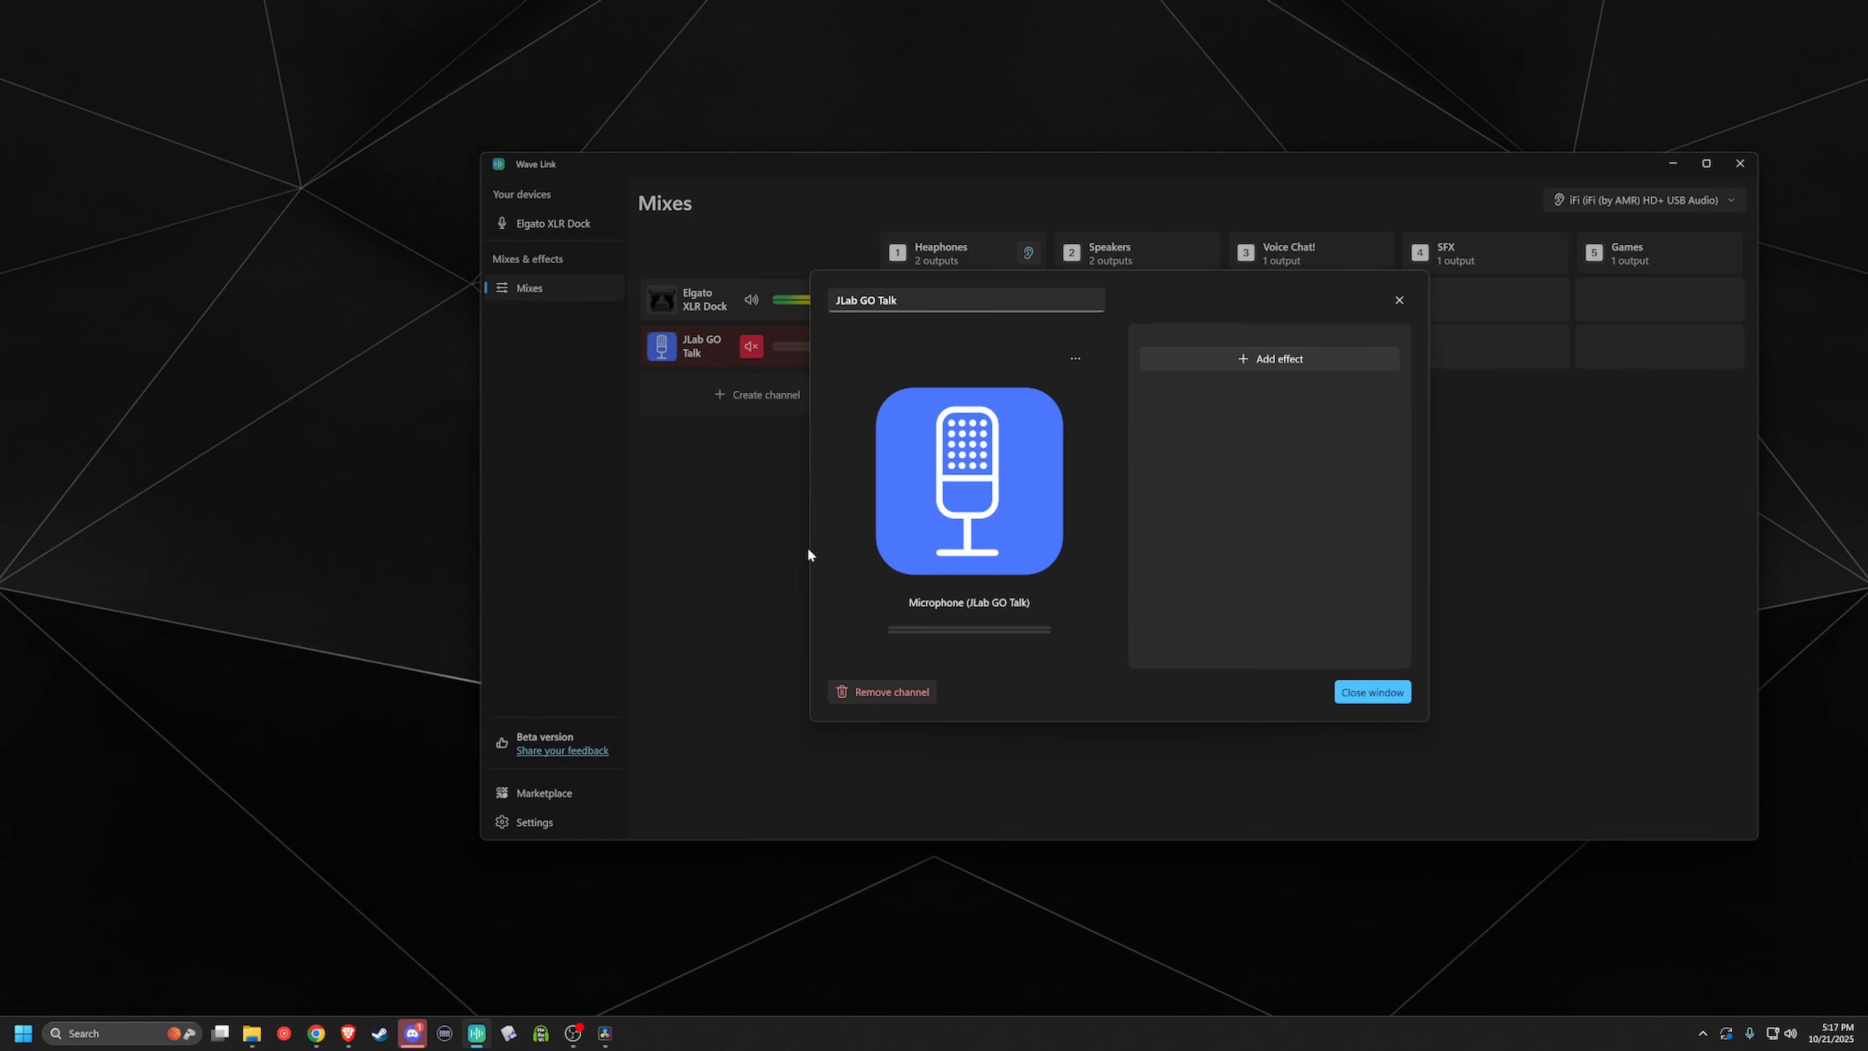
left_click(911, 694)
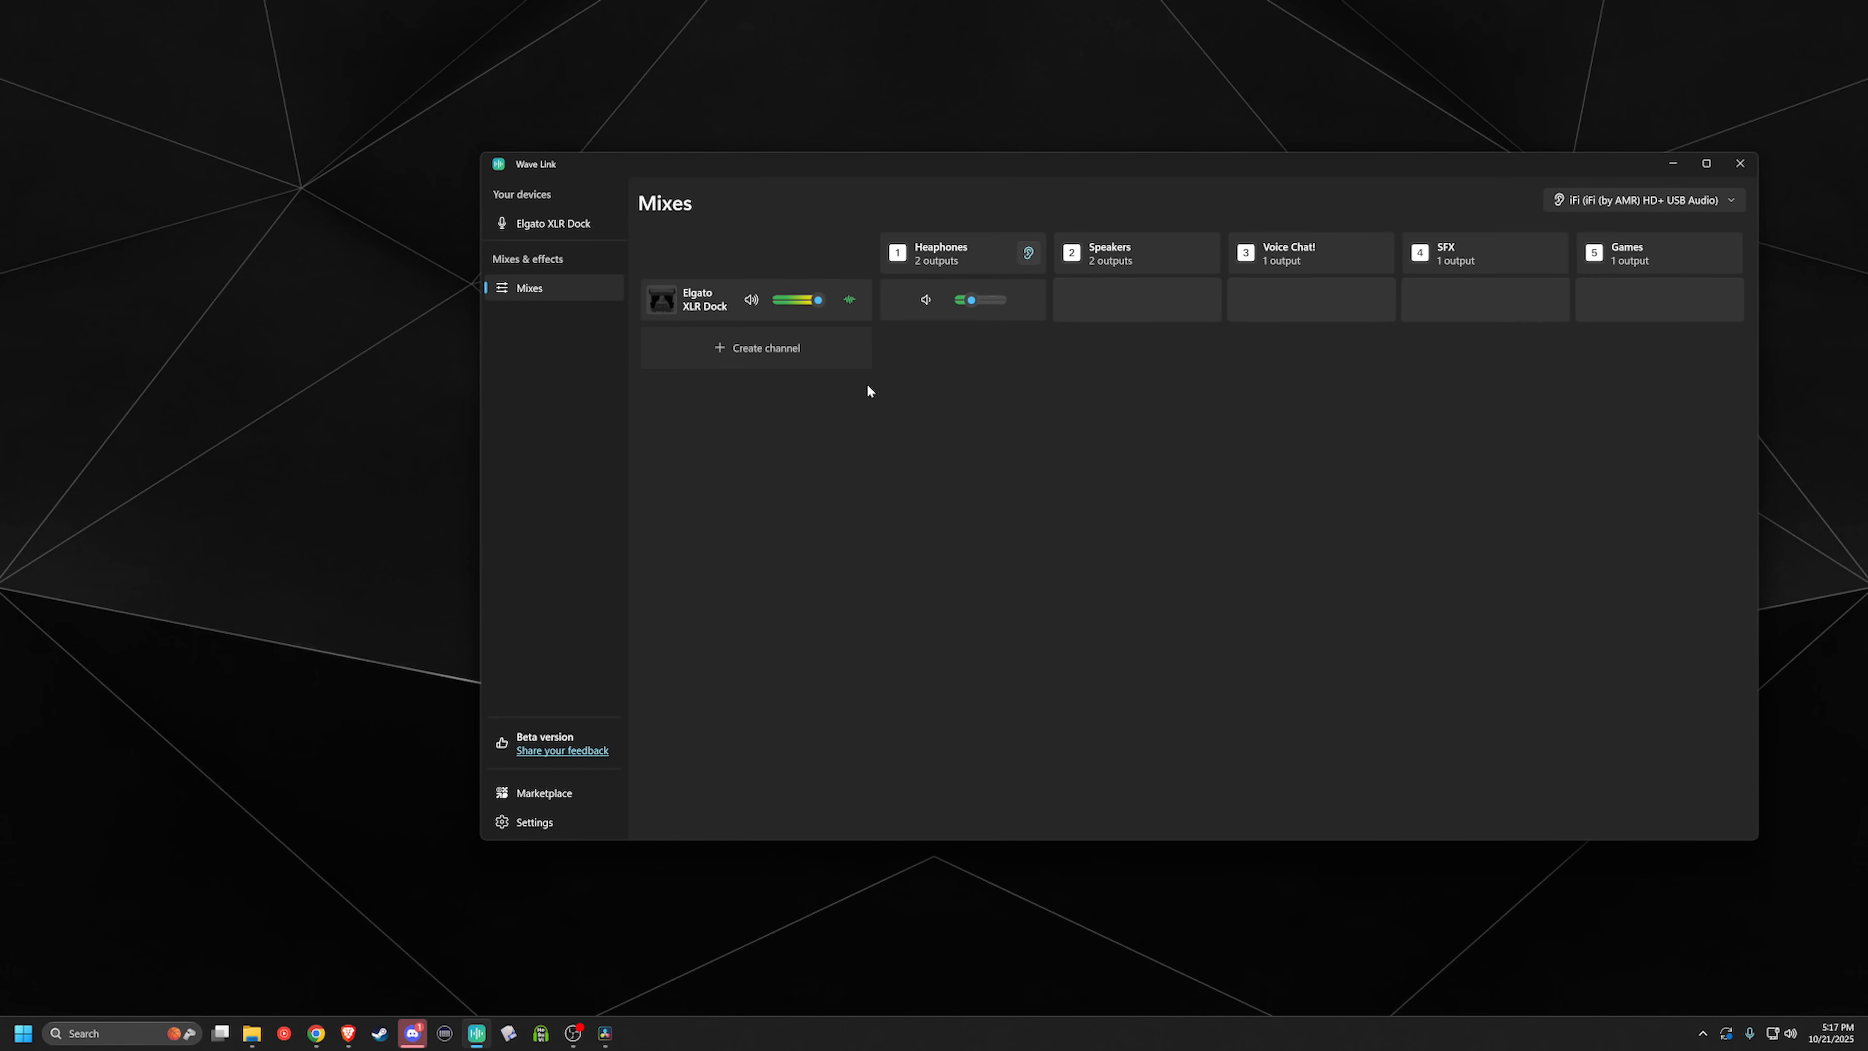
Step: Create a trial channel for OBS Studio and remove it again from the mixes
left_click(762, 349)
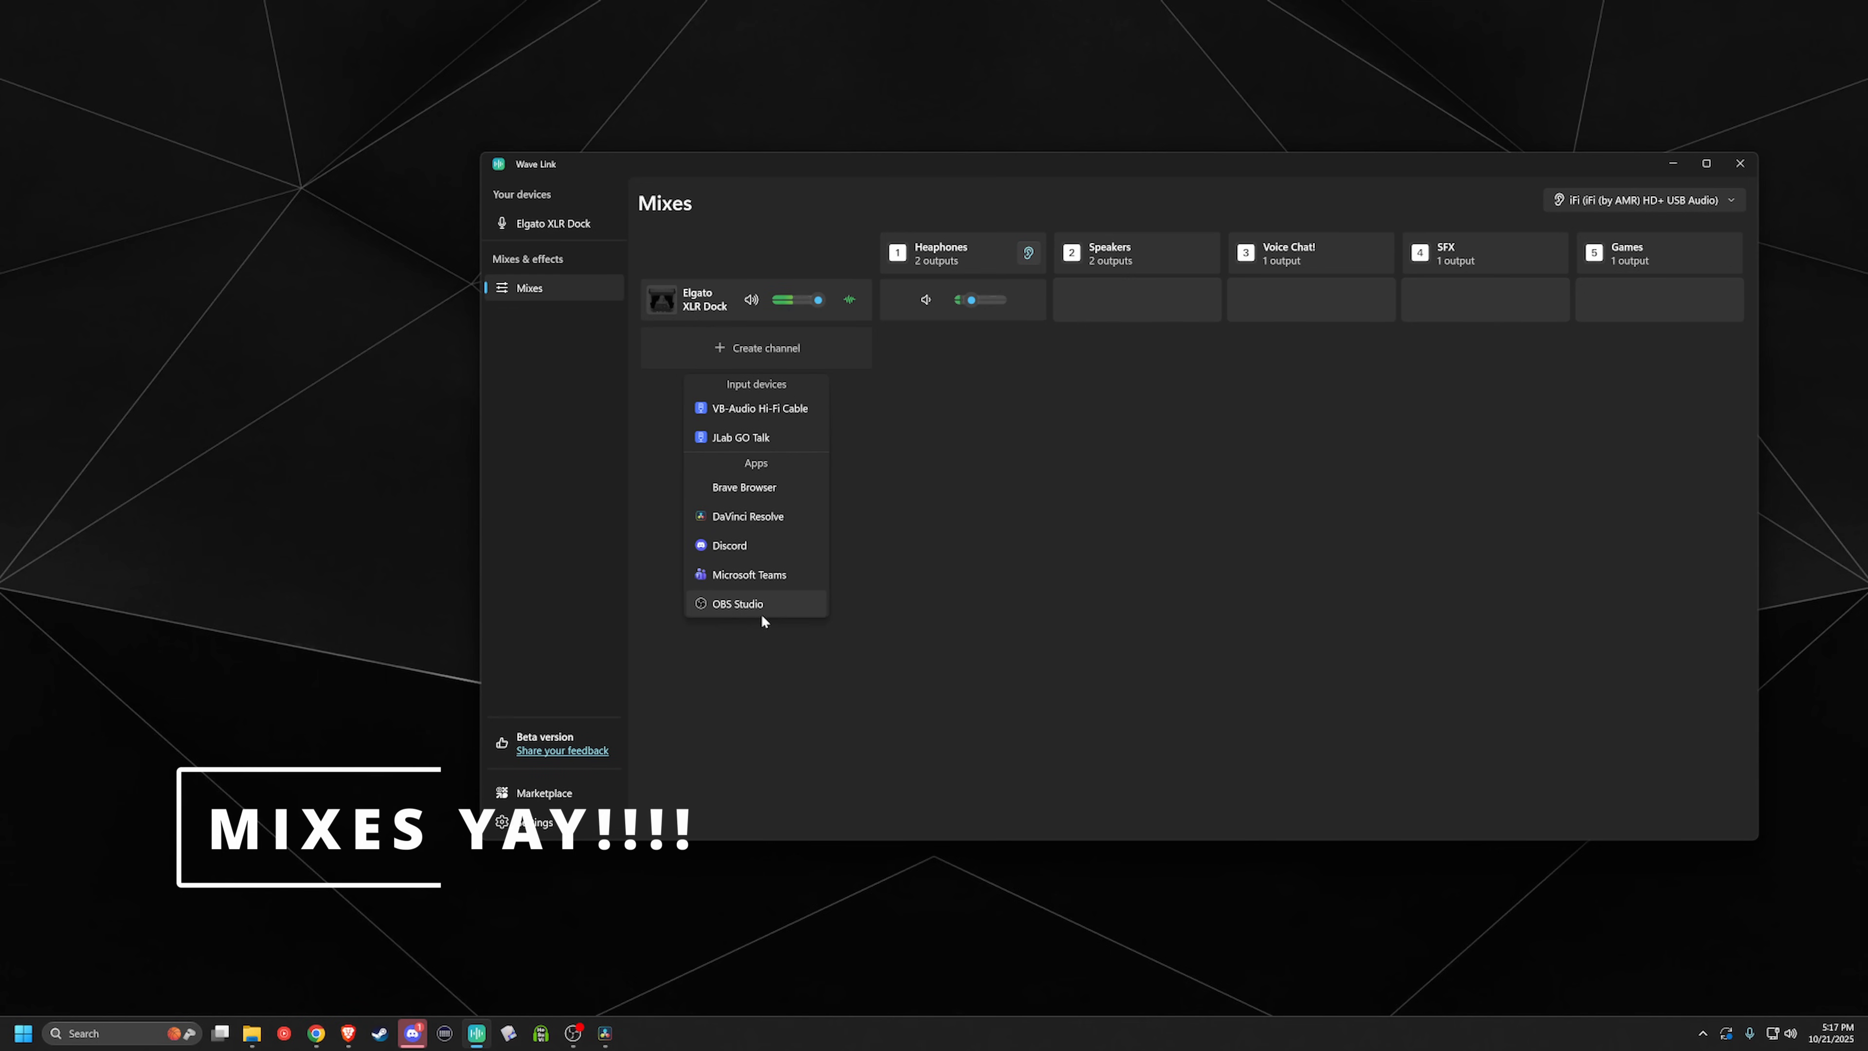
left_click(737, 603)
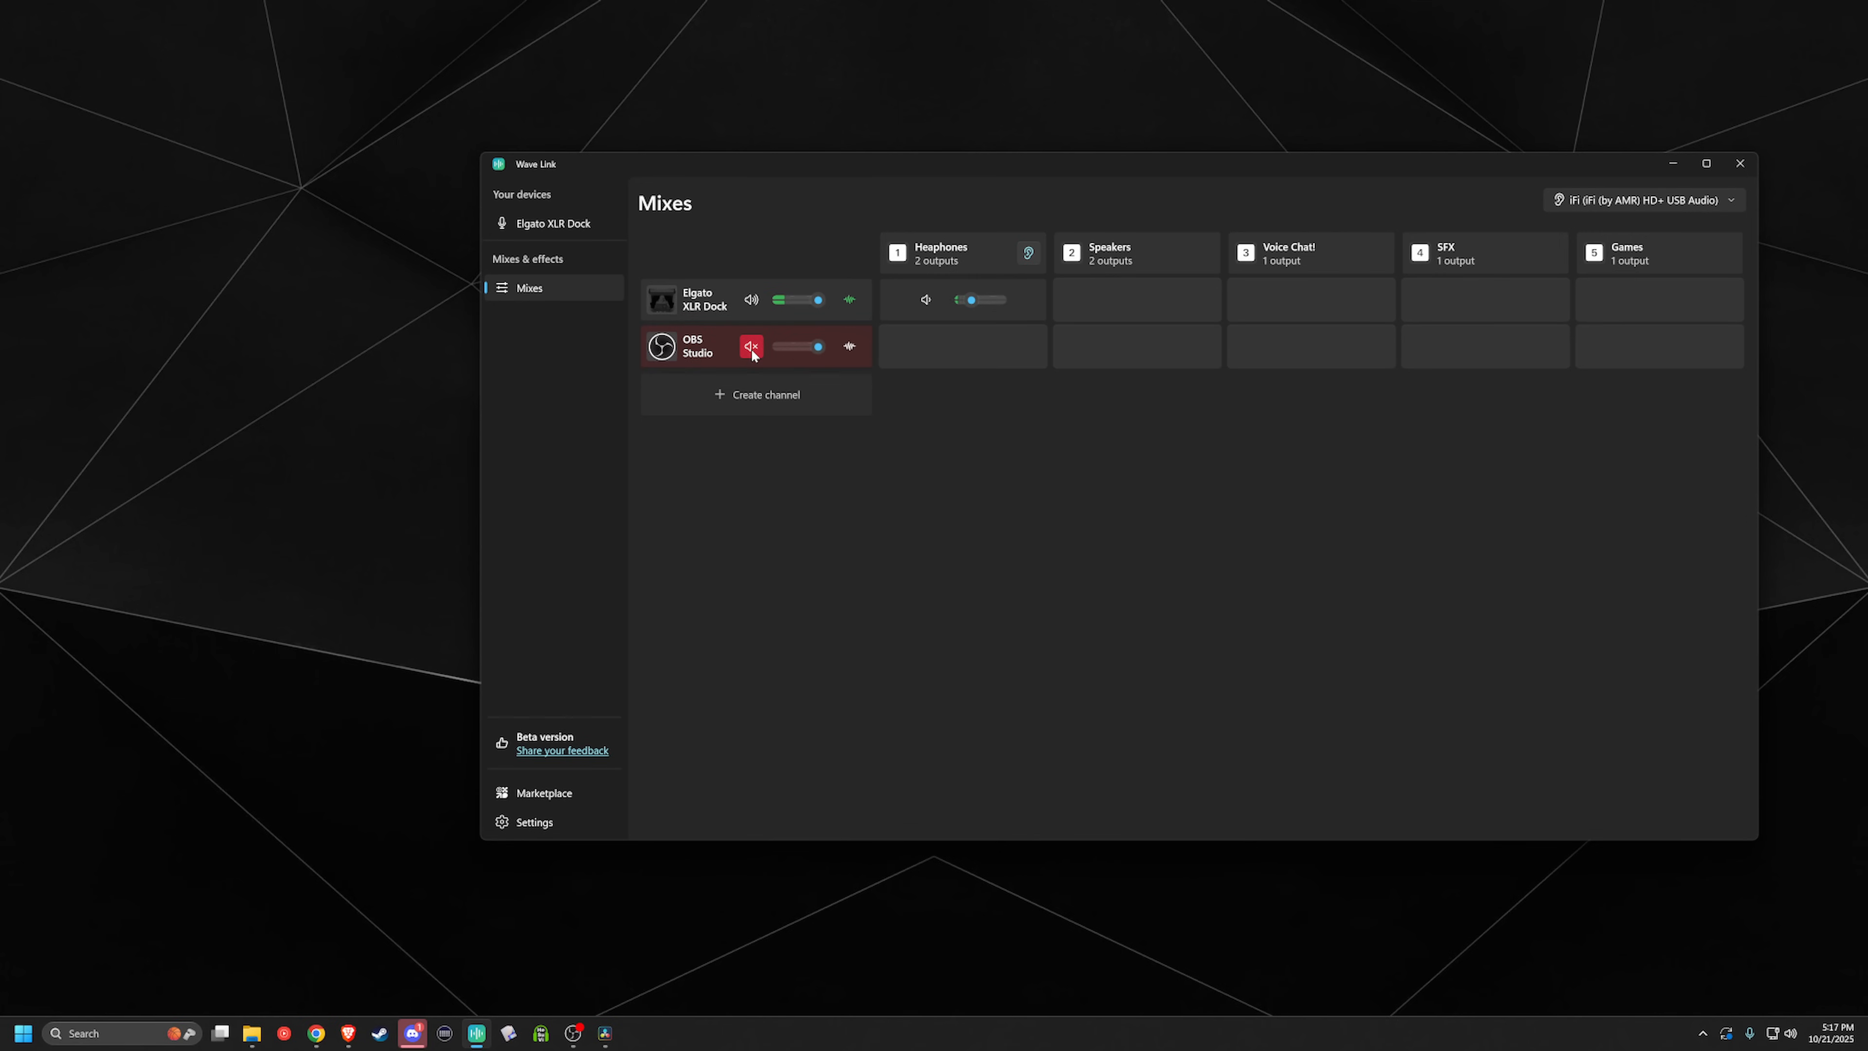
left_click(751, 345)
left_click(670, 345)
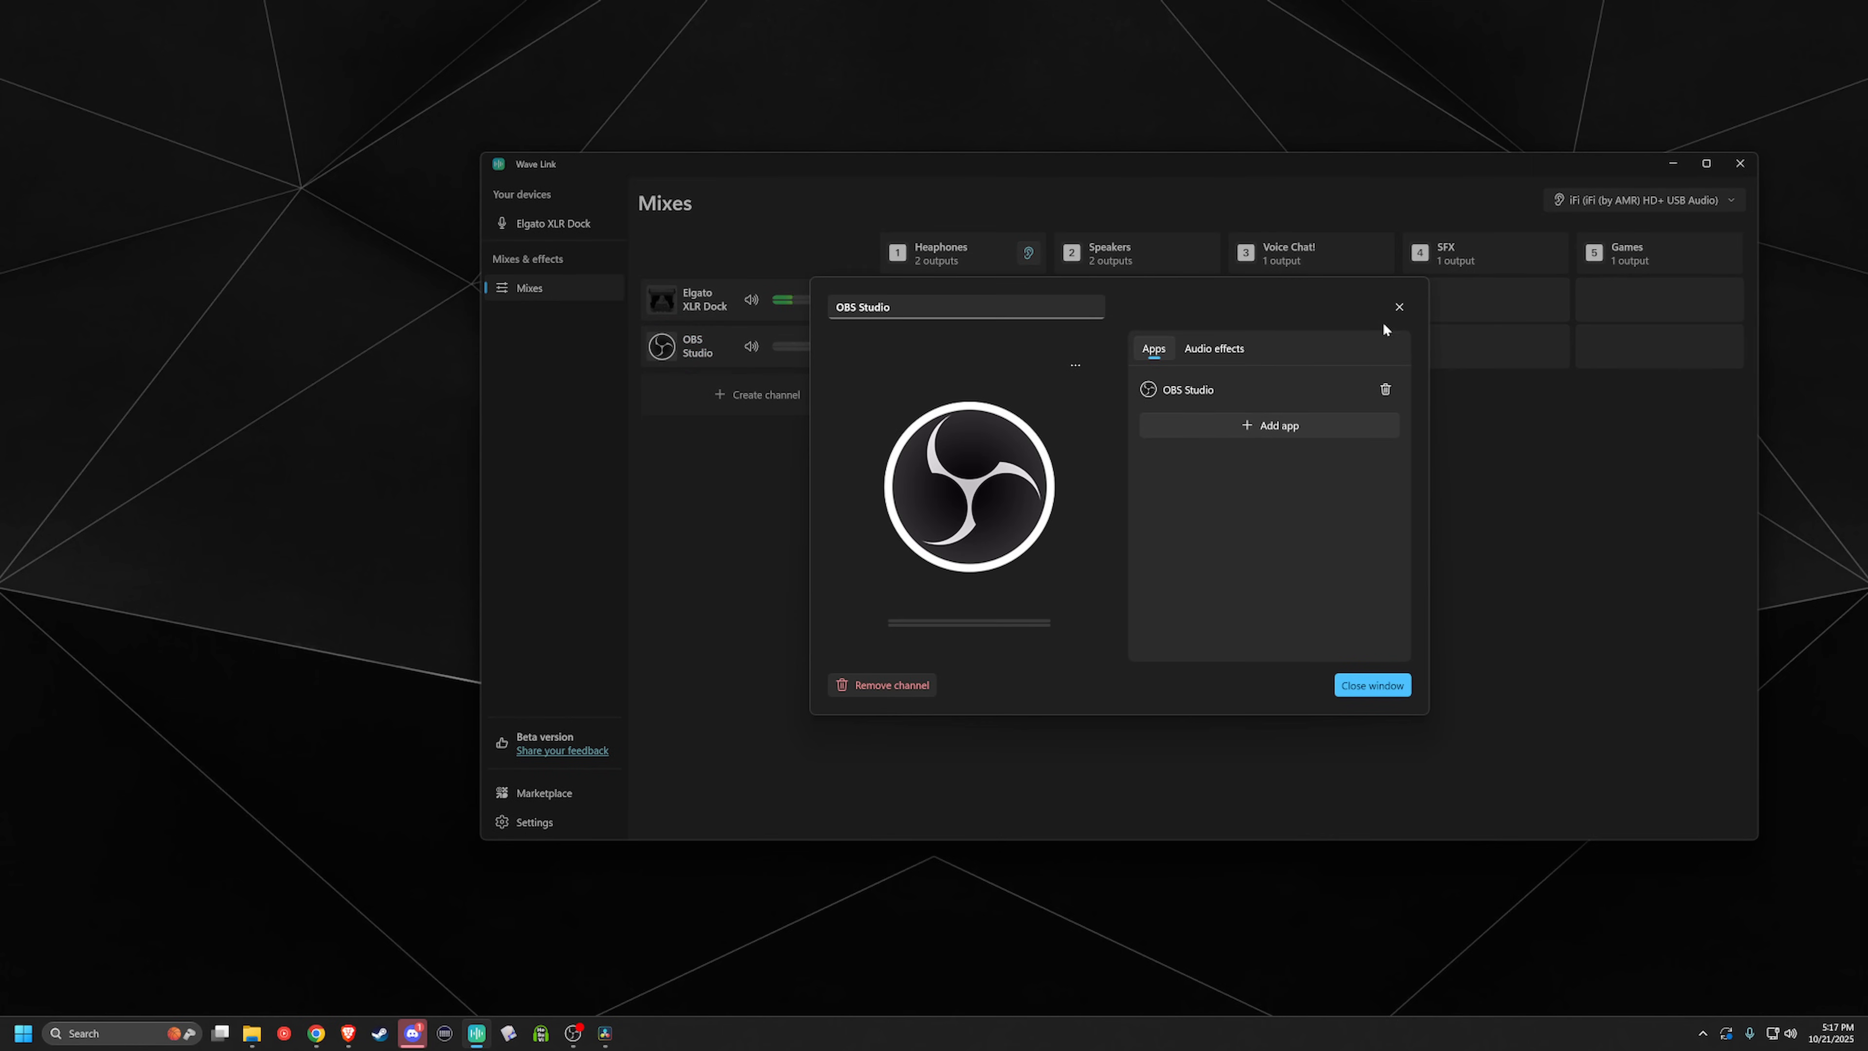
left_click(1399, 306)
left_click(665, 352)
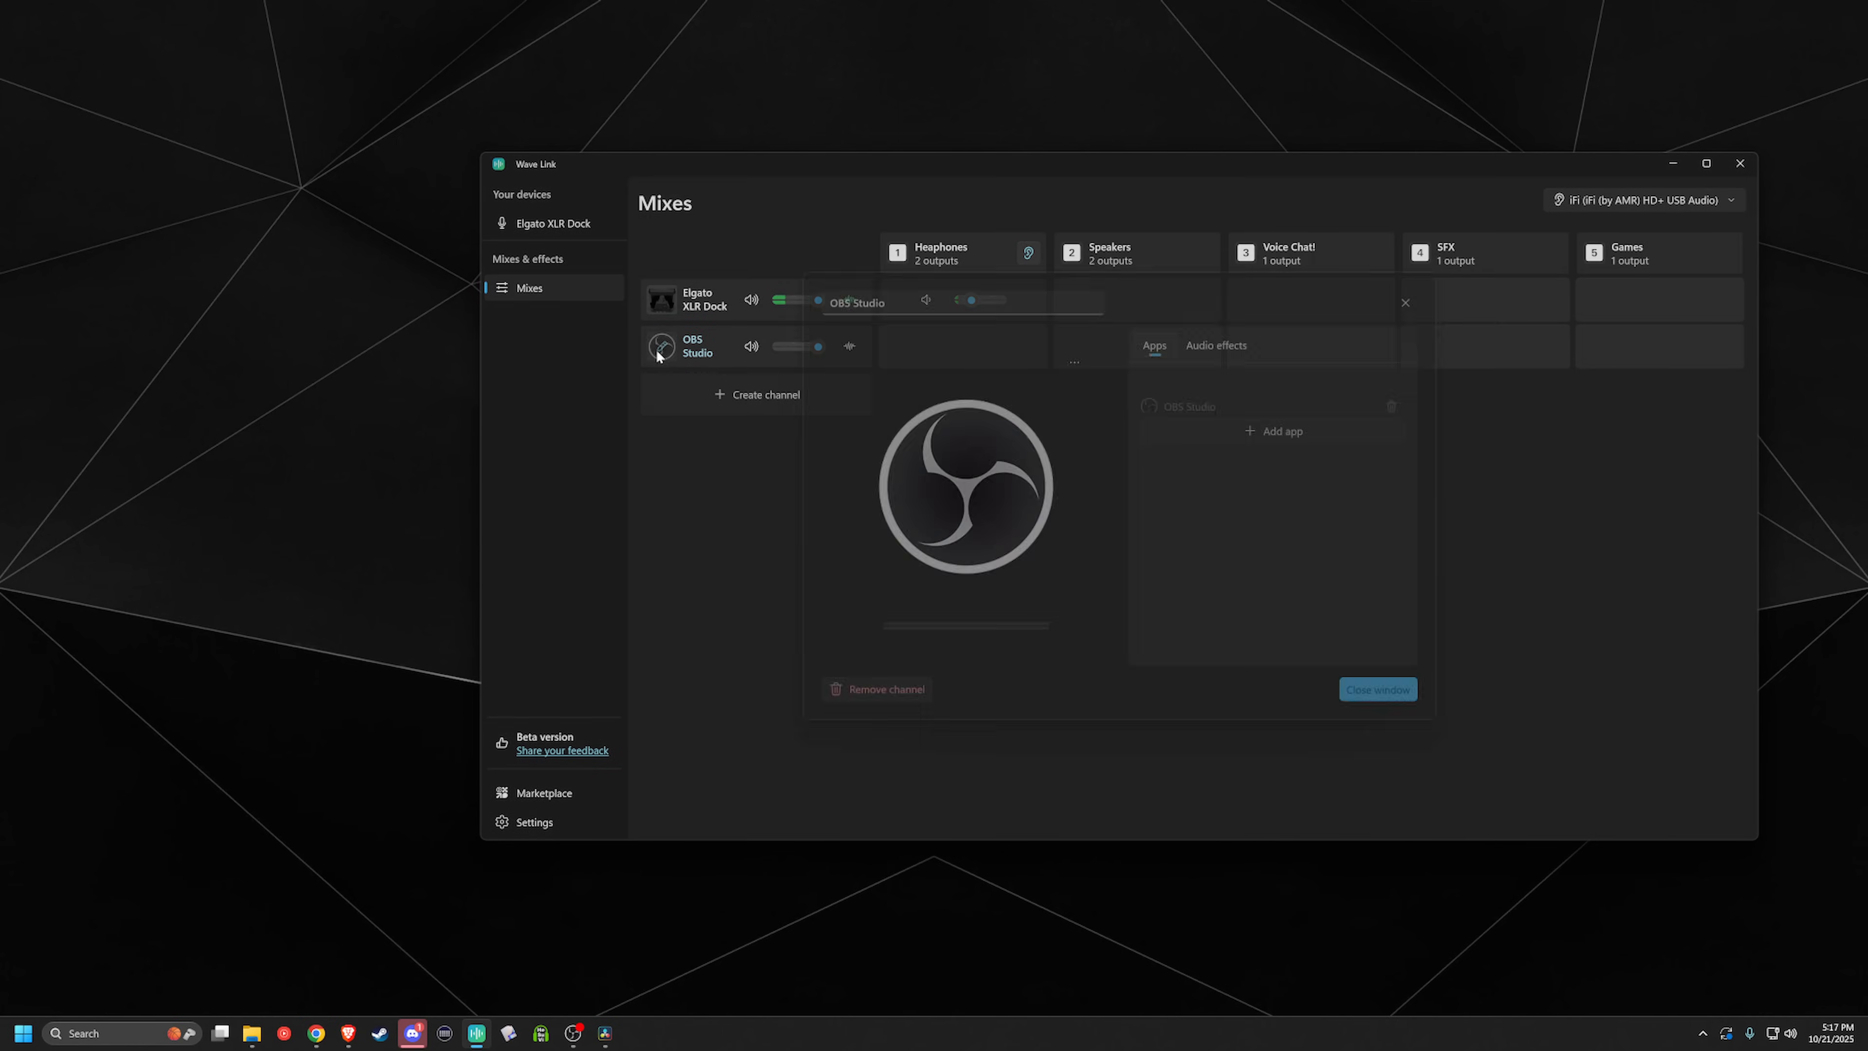
left_click(897, 683)
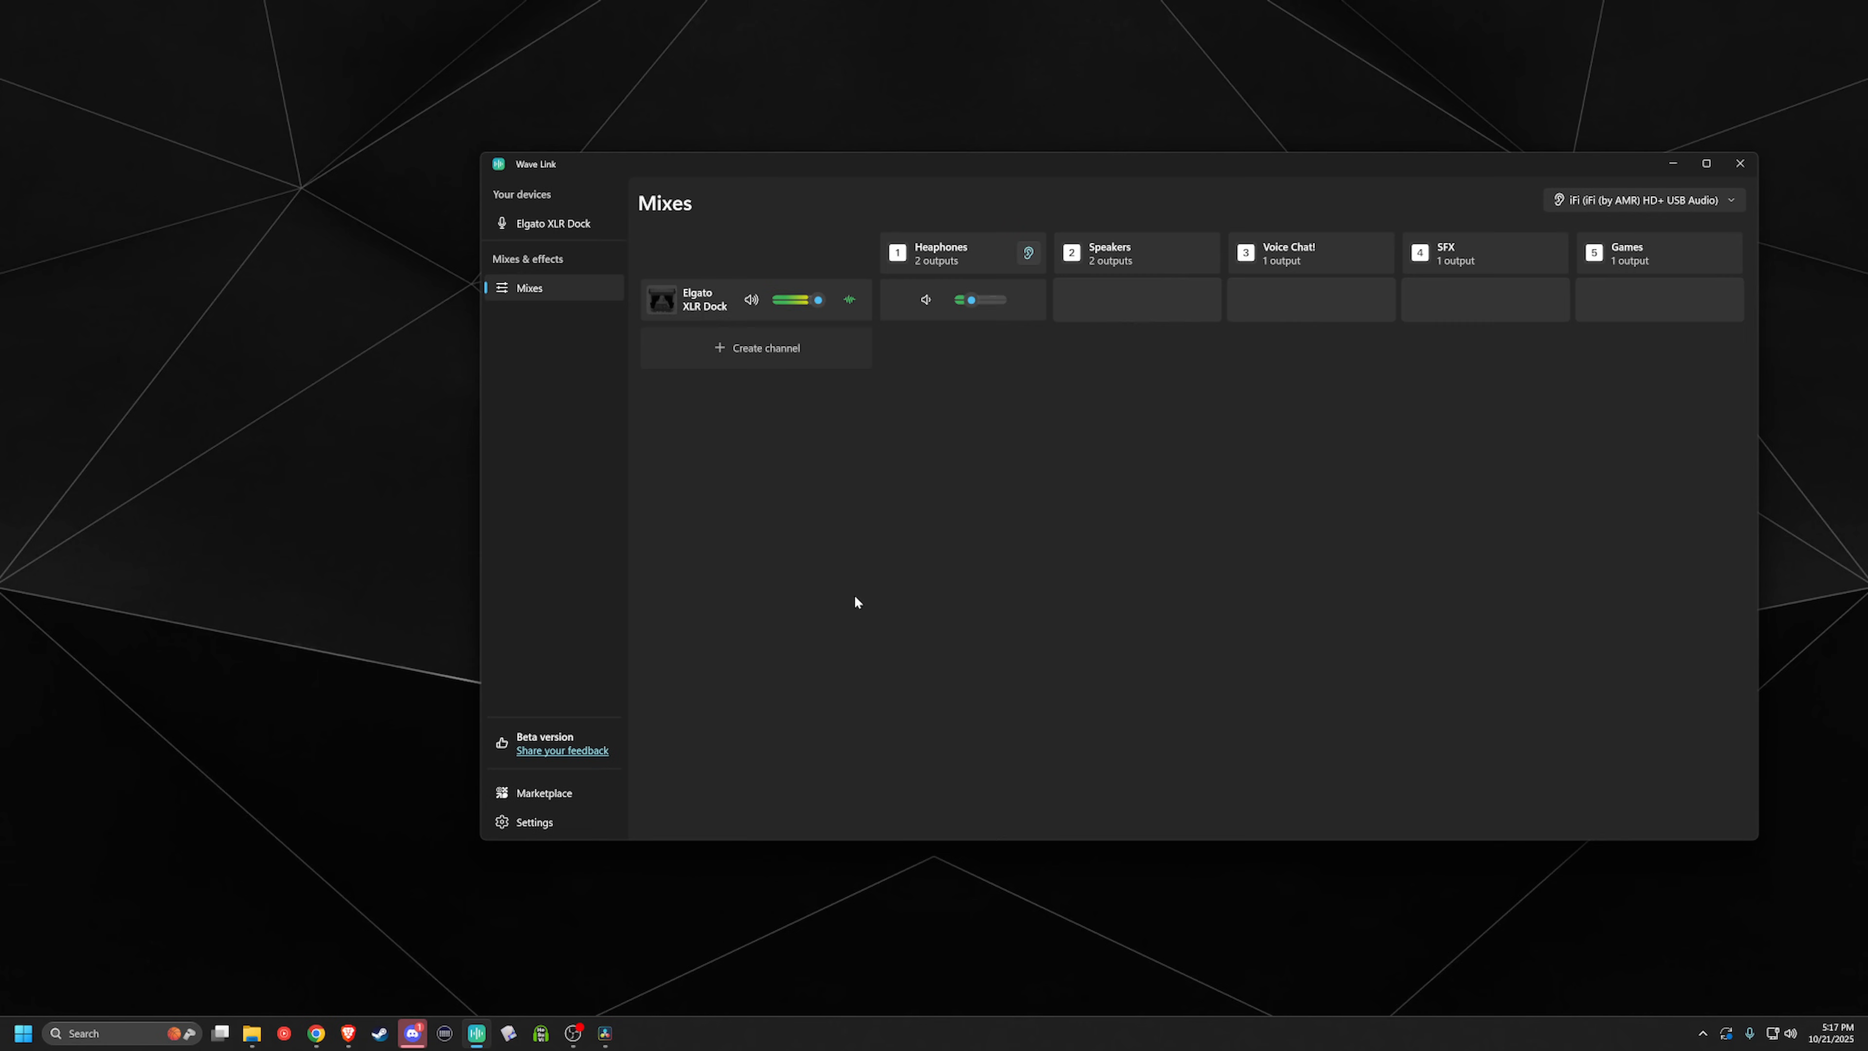
Step: Look at the audio output settings of the Heaphones mix
left_click(736, 346)
left_click(973, 354)
left_click(929, 253)
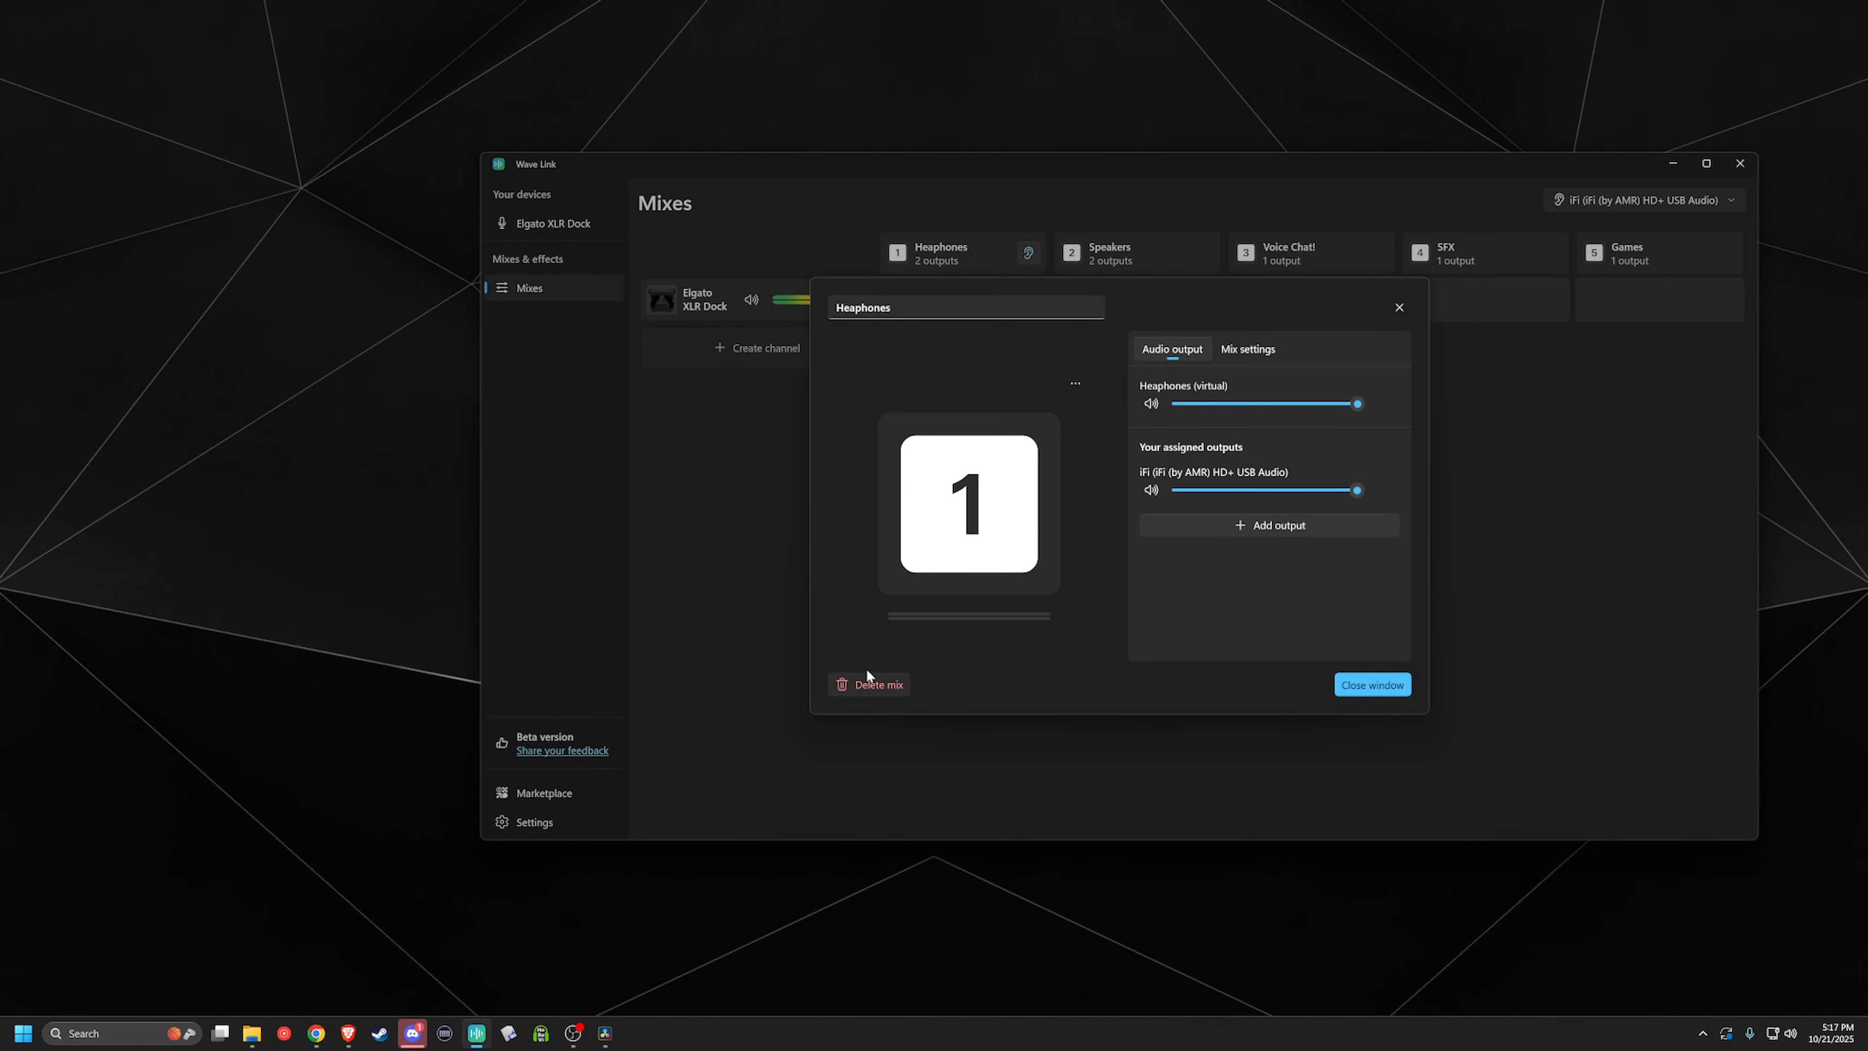
left_click(1400, 308)
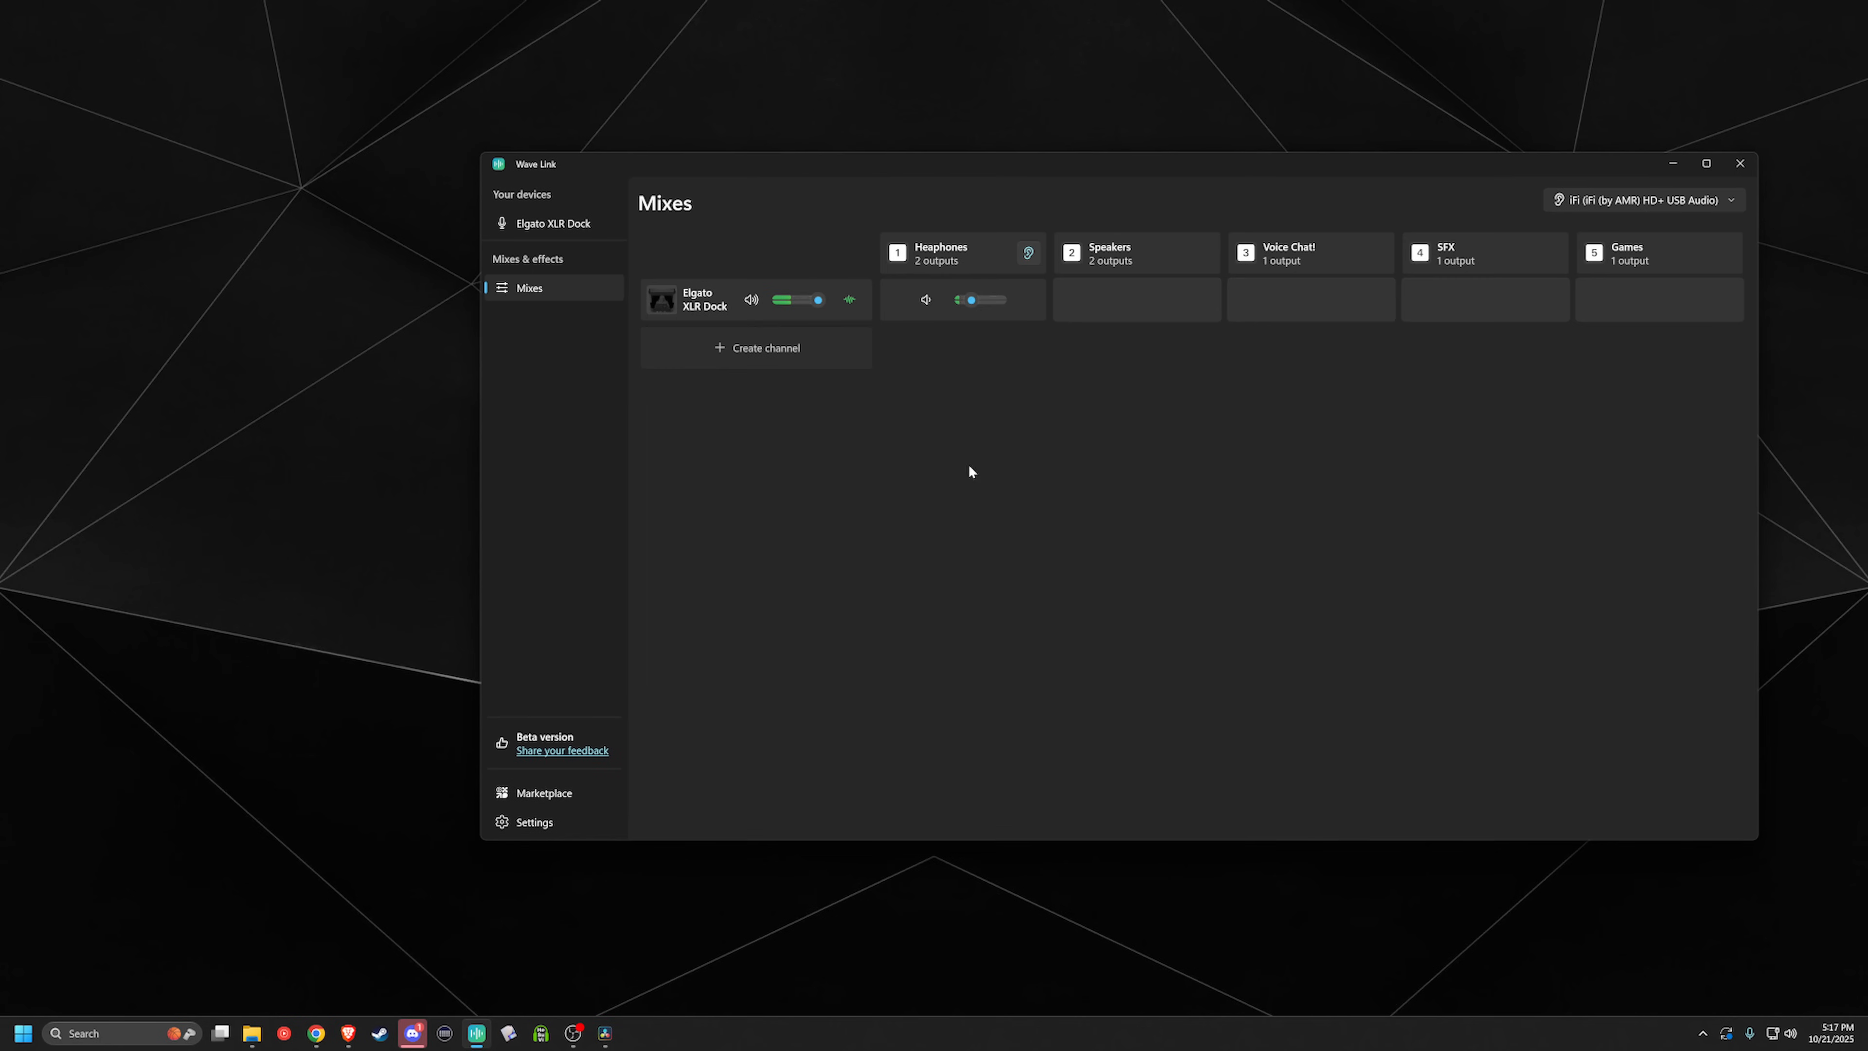
Step: Create a channel from OBS Studio and give it the System icon
left_click(790, 359)
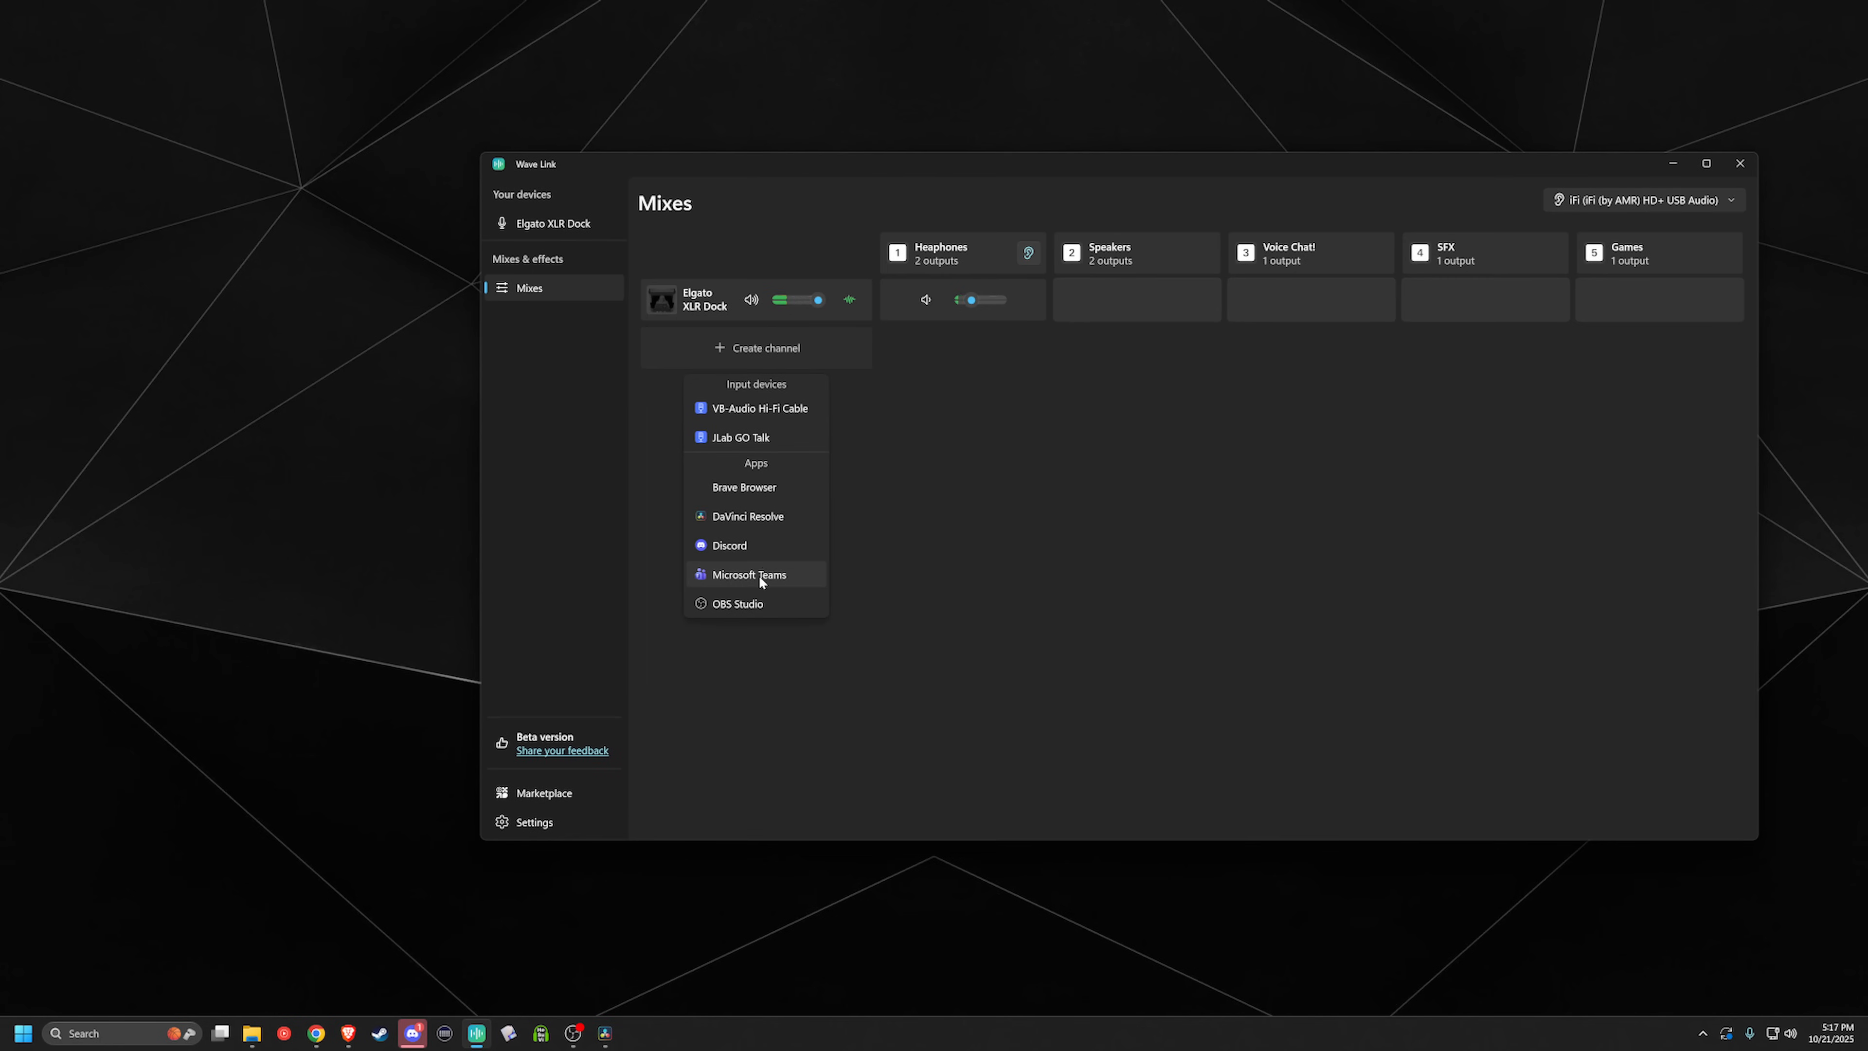
left_click(763, 601)
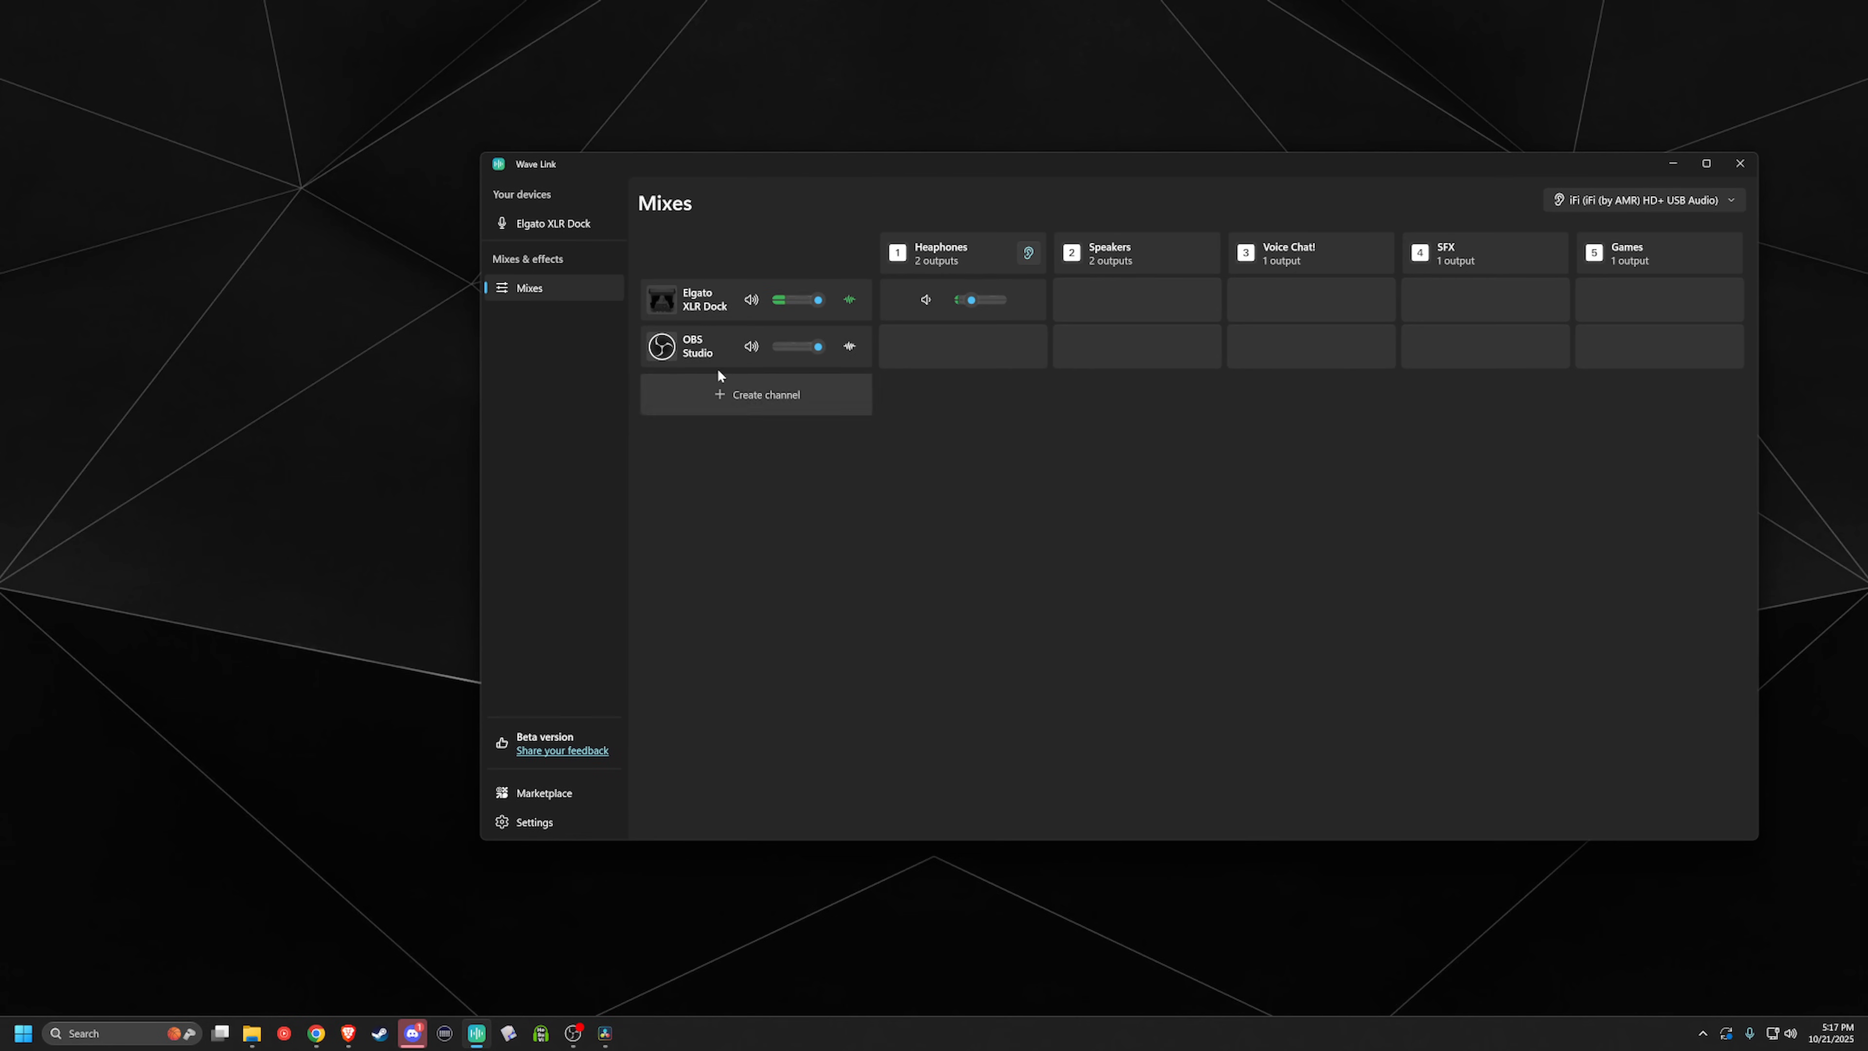
left_click(664, 346)
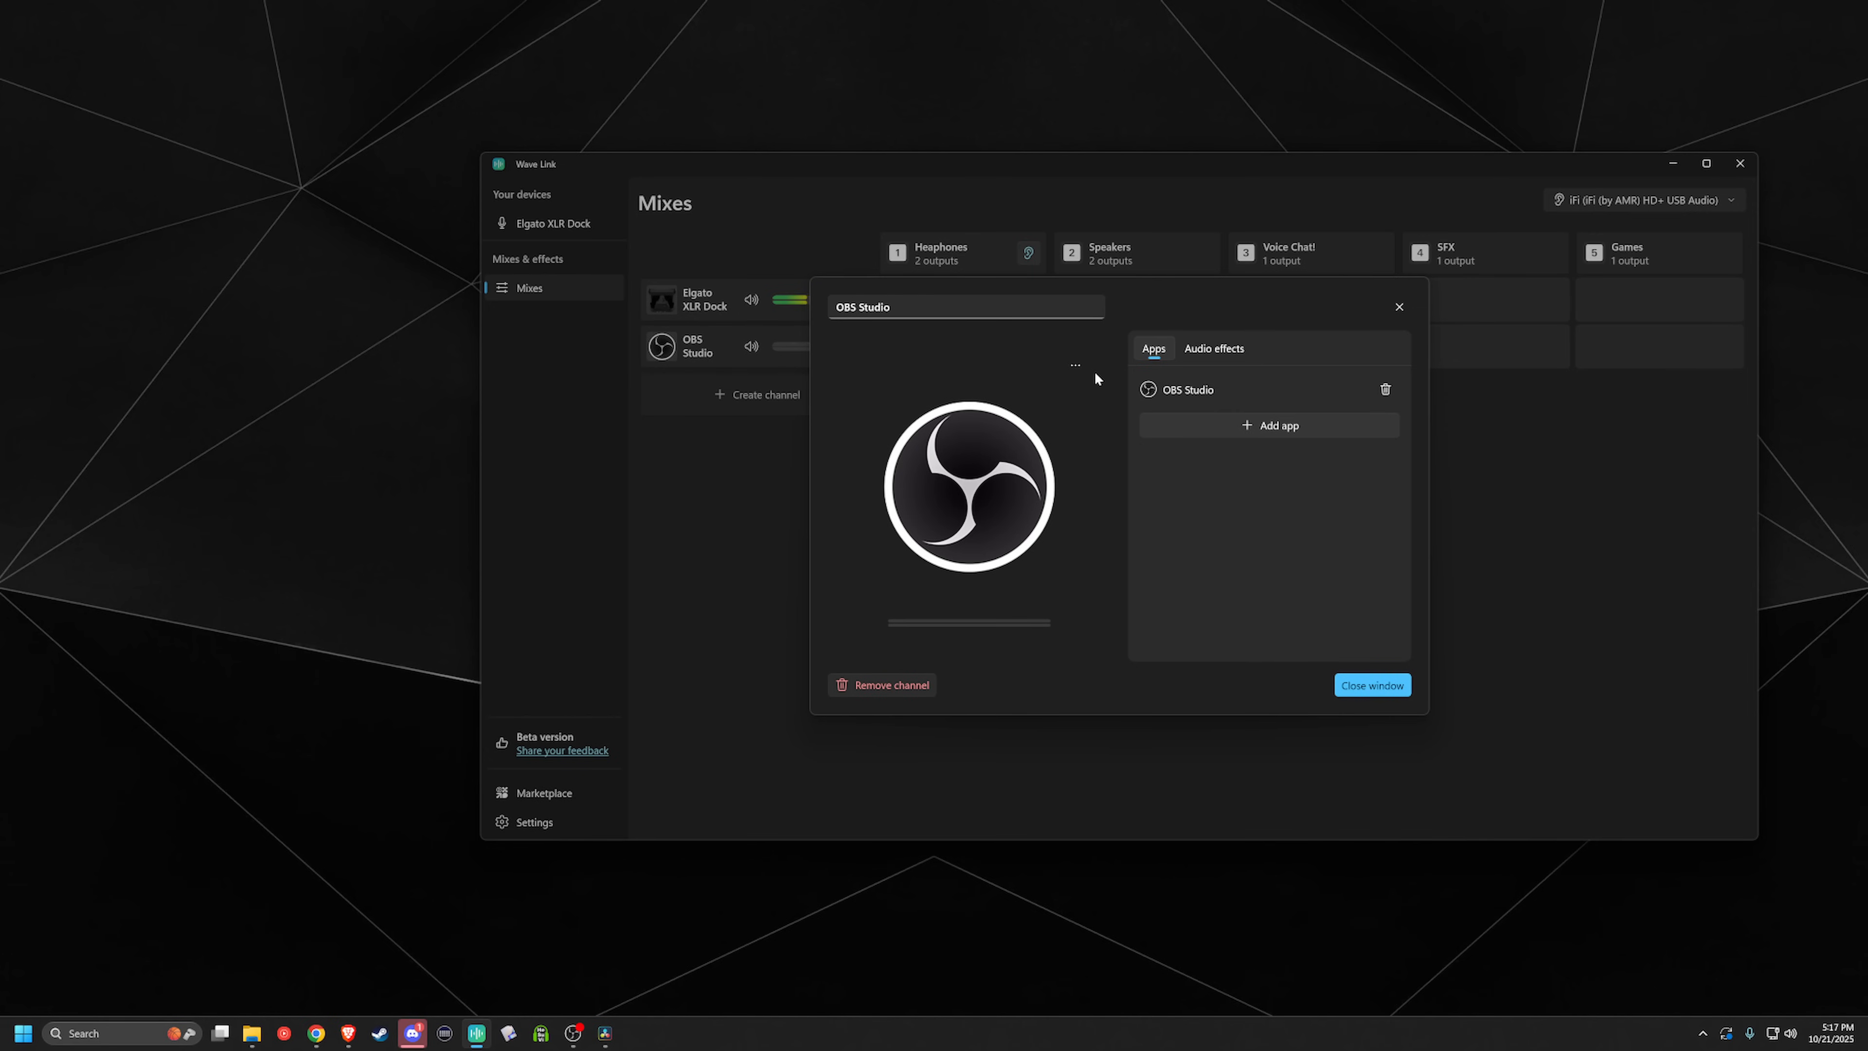
left_click(1076, 366)
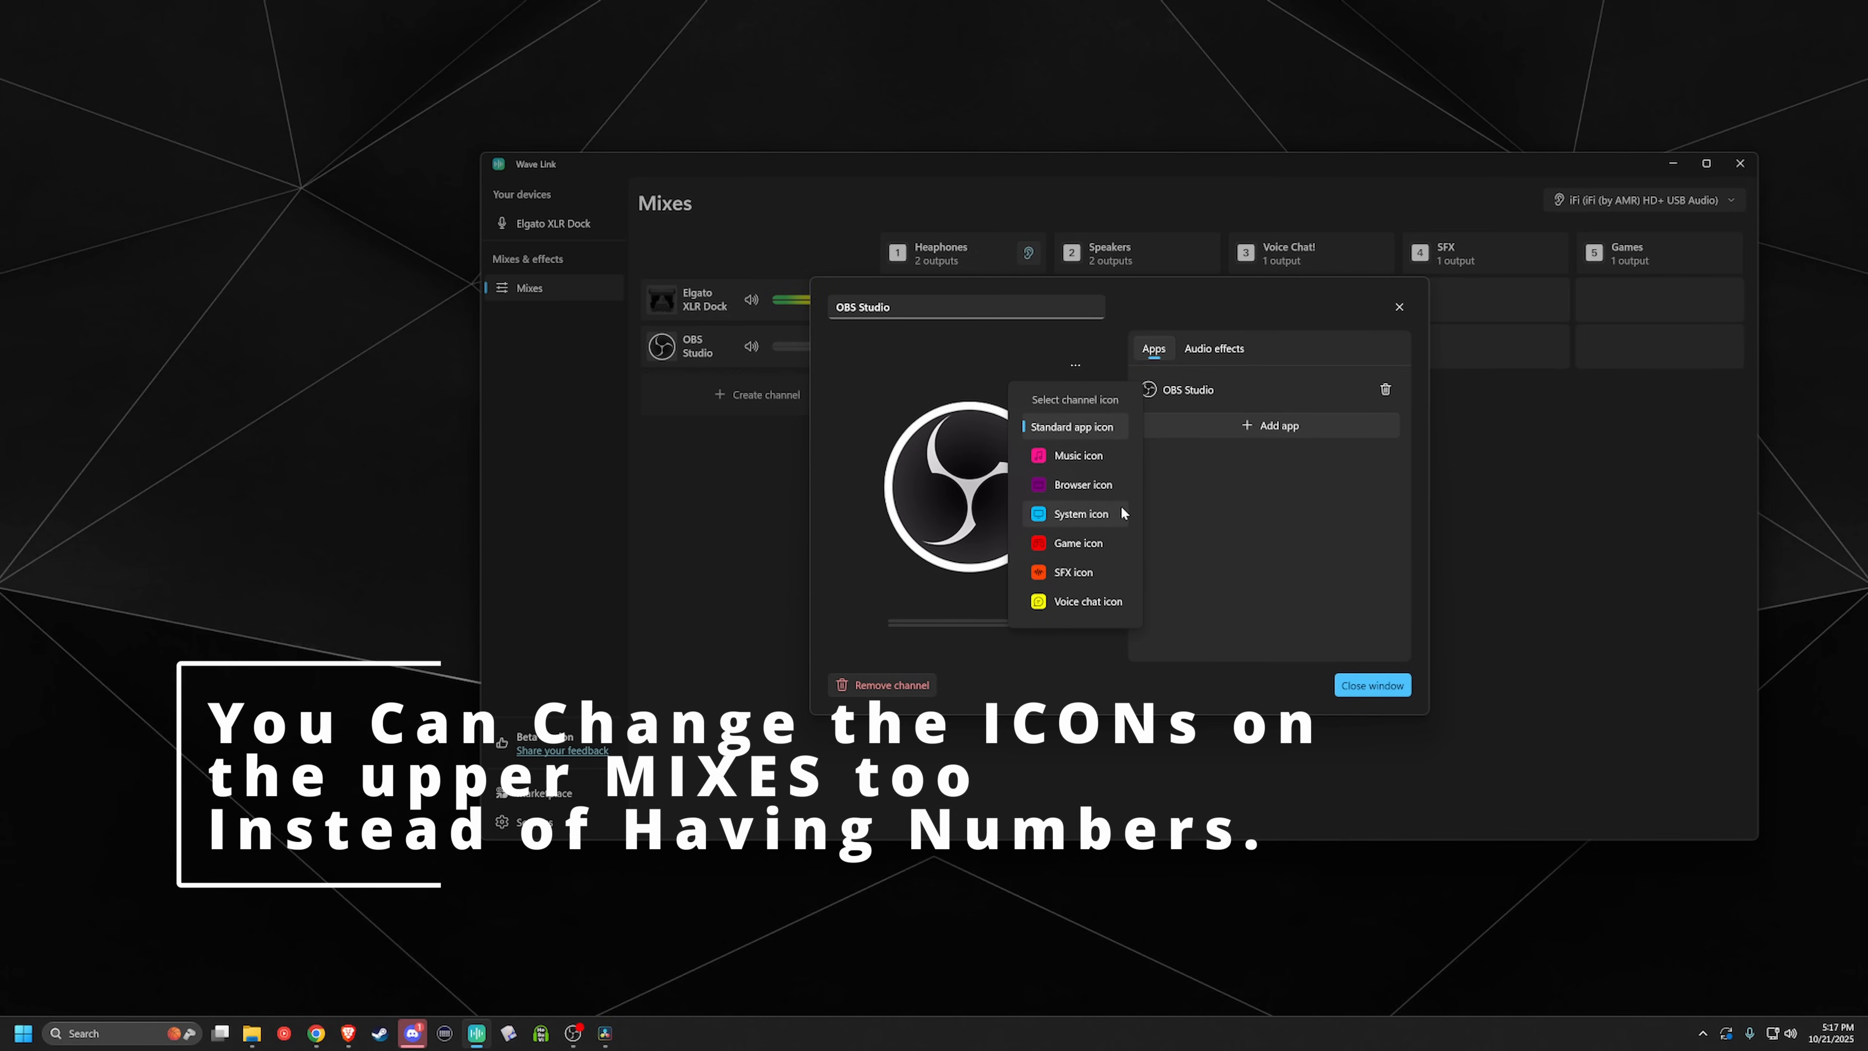
left_click(1108, 513)
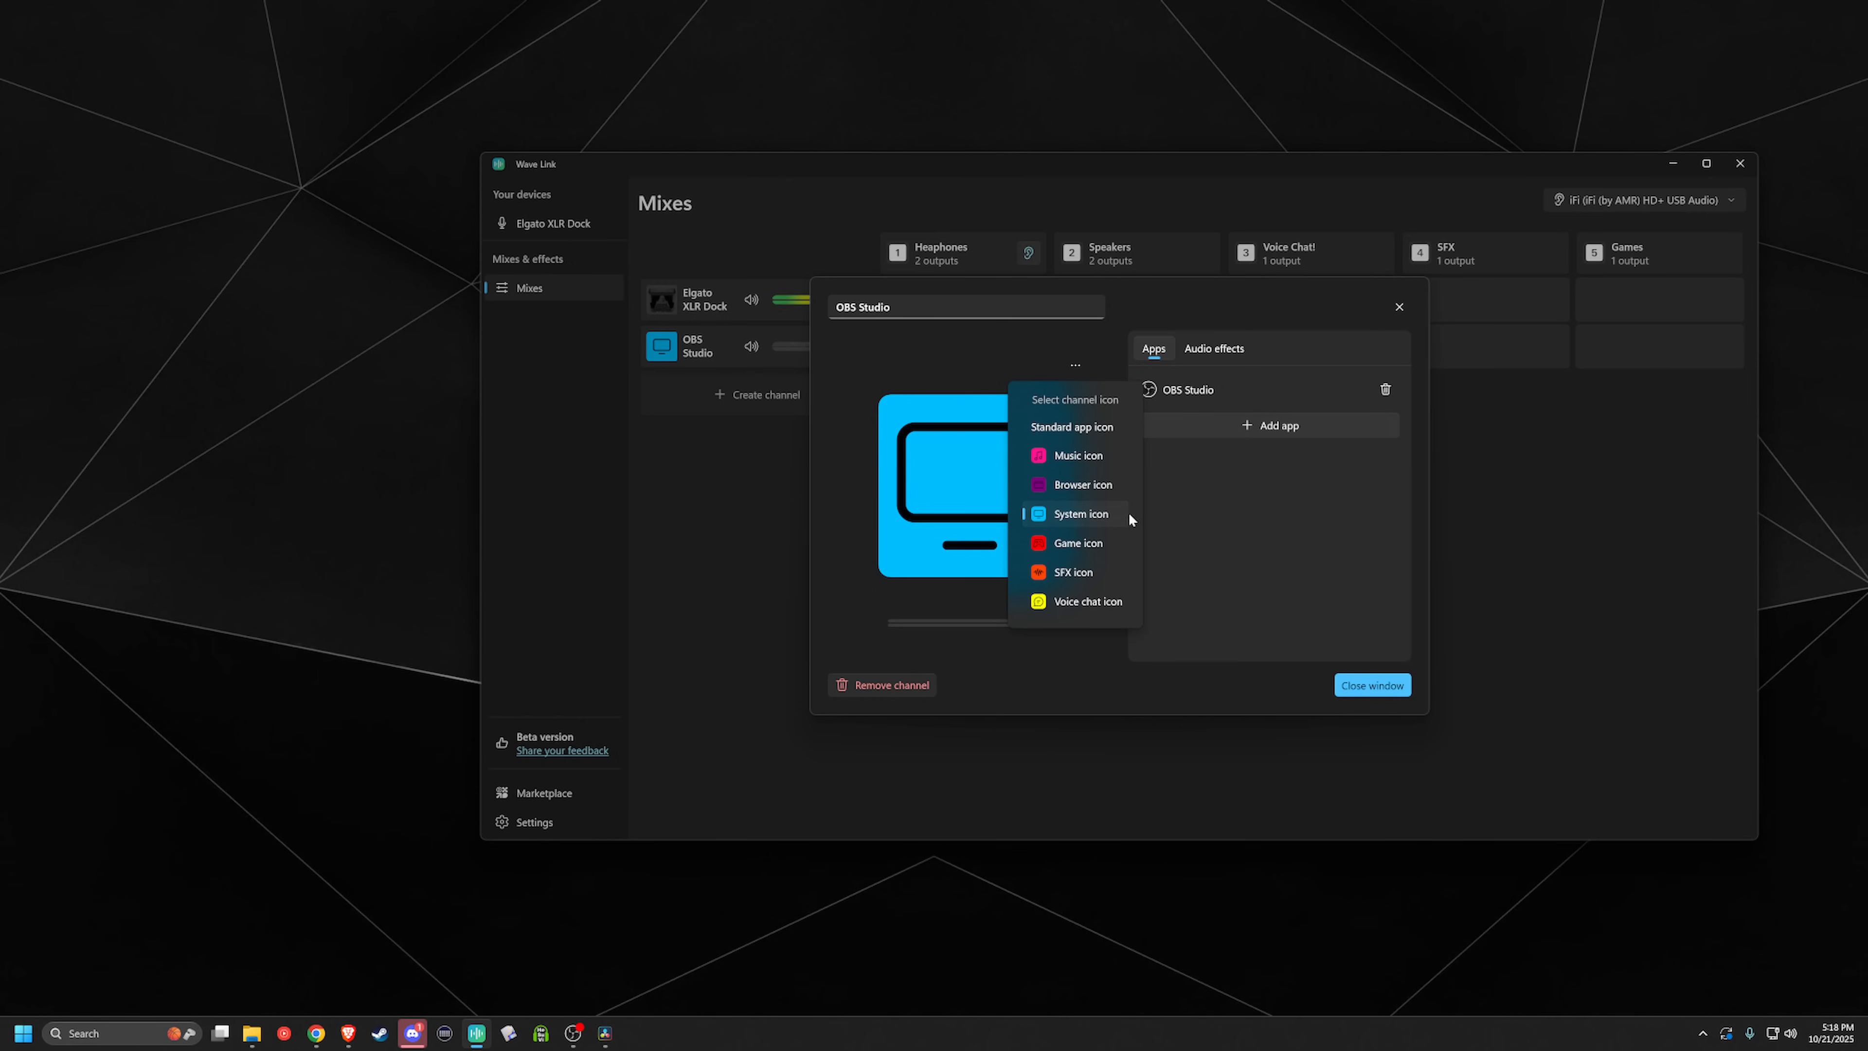
left_click(1215, 519)
Step: Rename the blue-icon channel as System and remove the OBS Studio app from it
left_click_drag(990, 303, 531, 325)
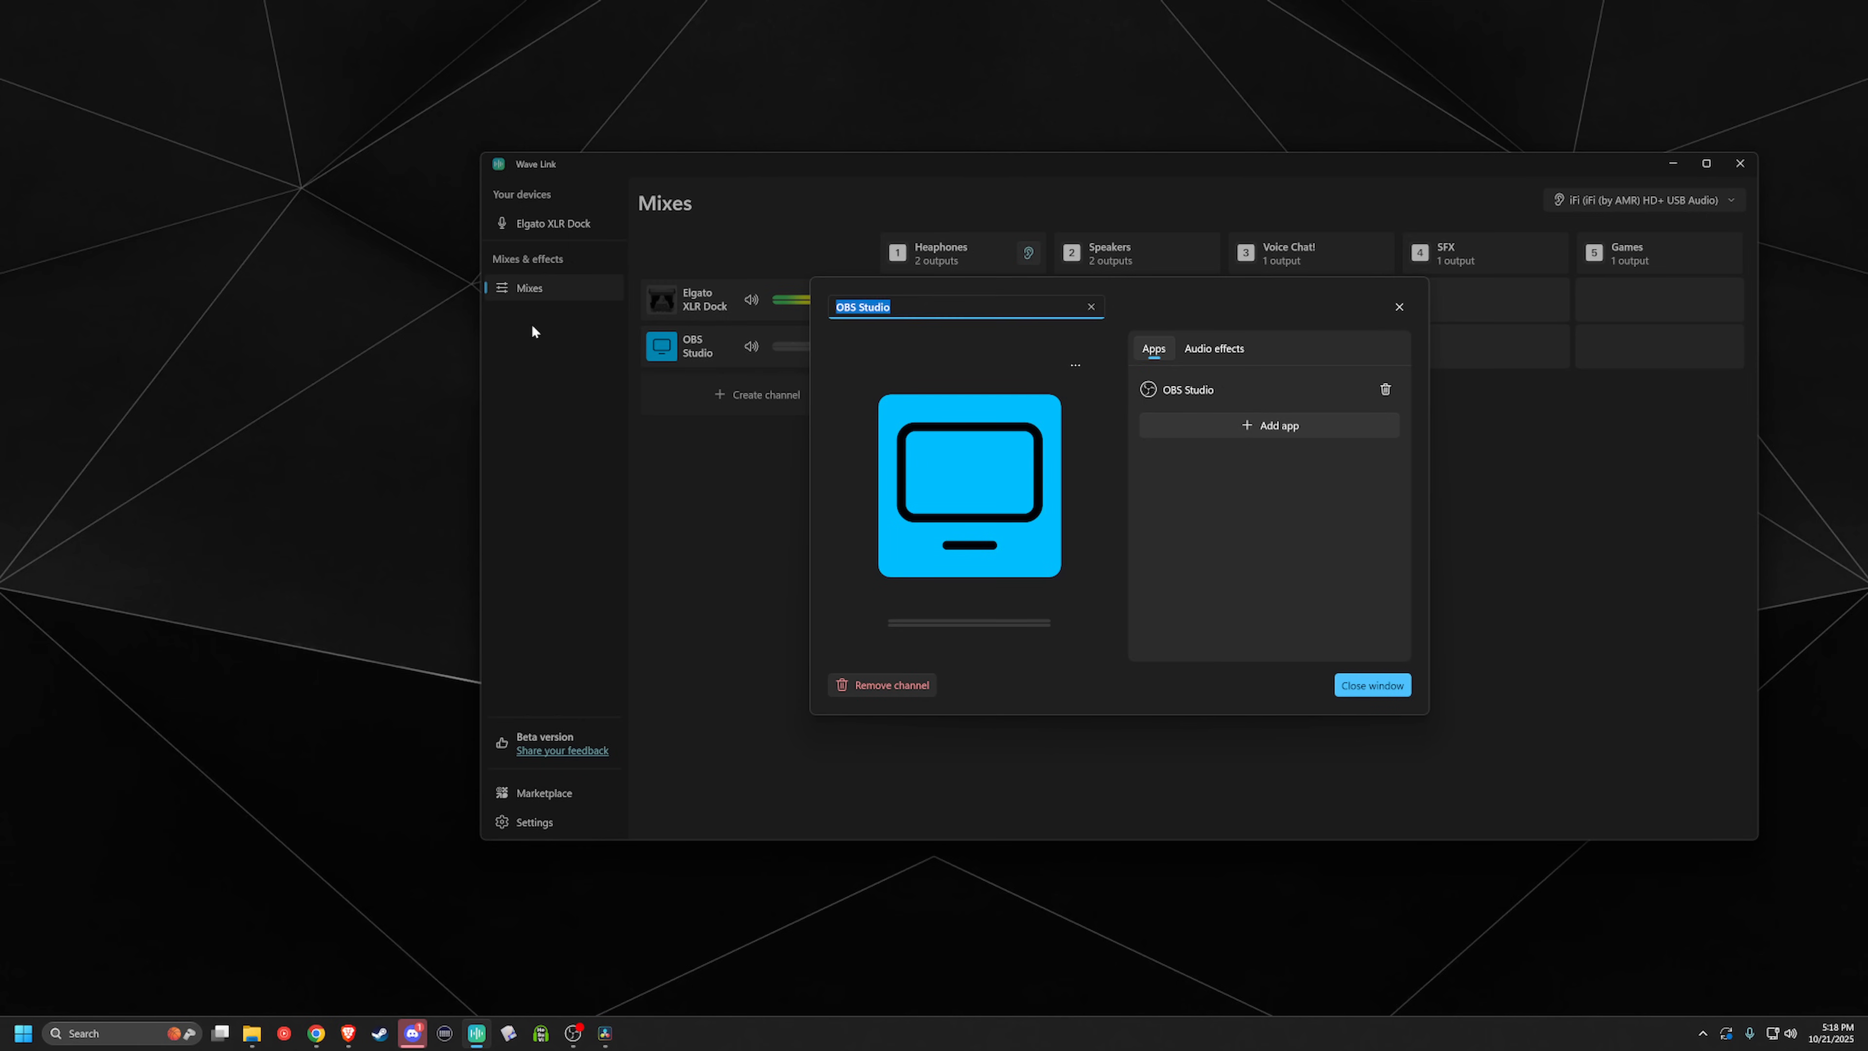
type("System")
left_click(1383, 390)
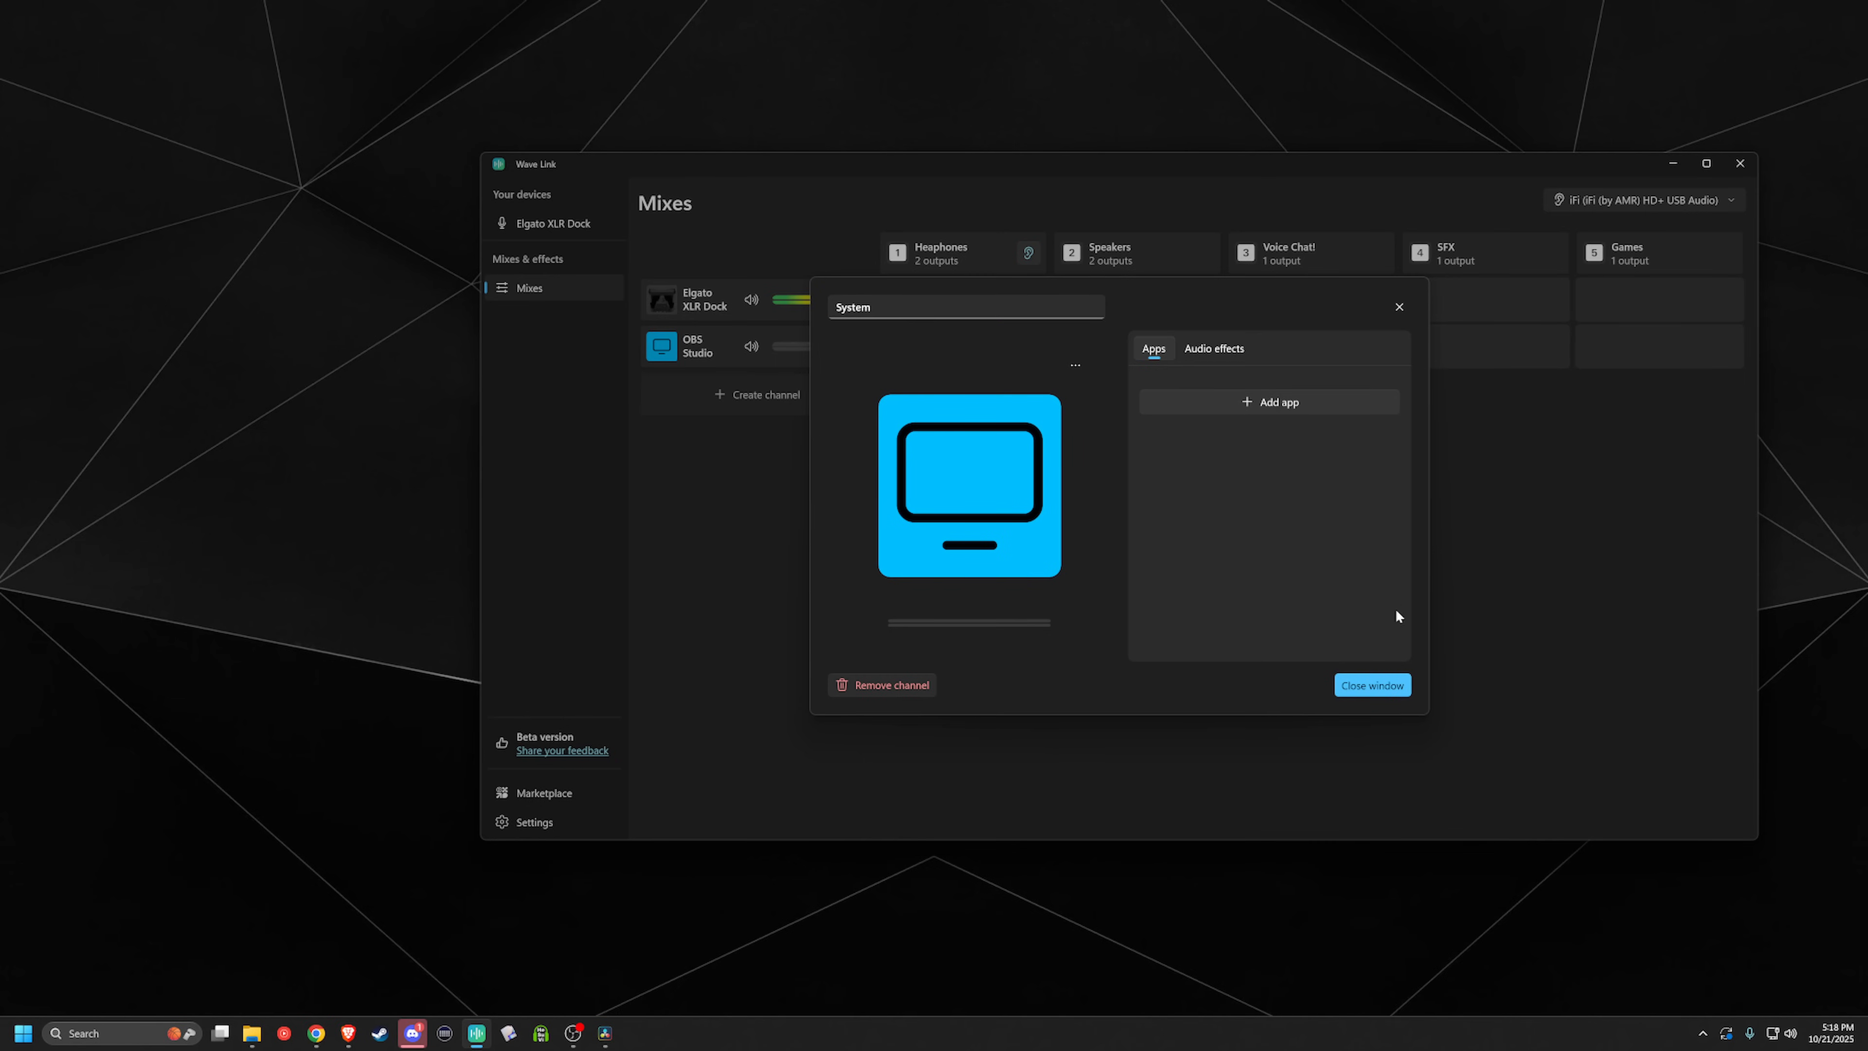
left_click(1385, 687)
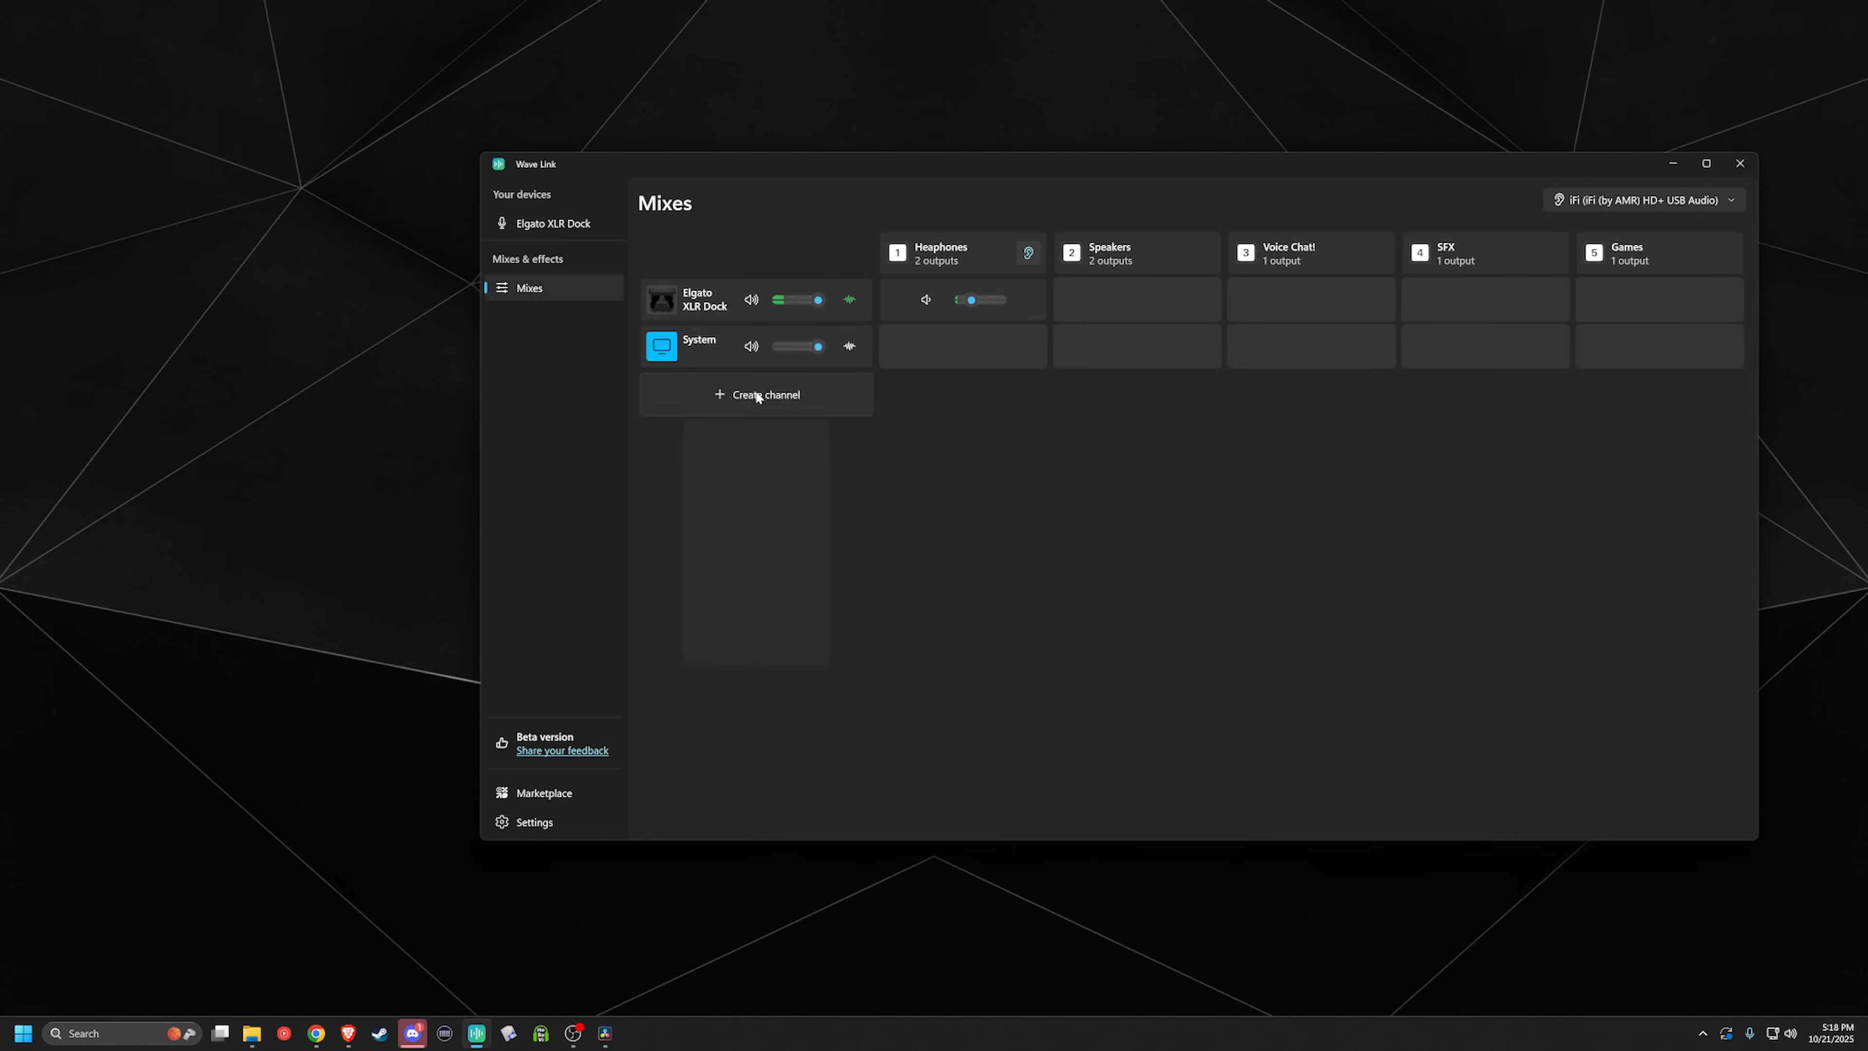
Step: Create another channel from OBS Studio and give it the Voice chat icon
left_click(770, 647)
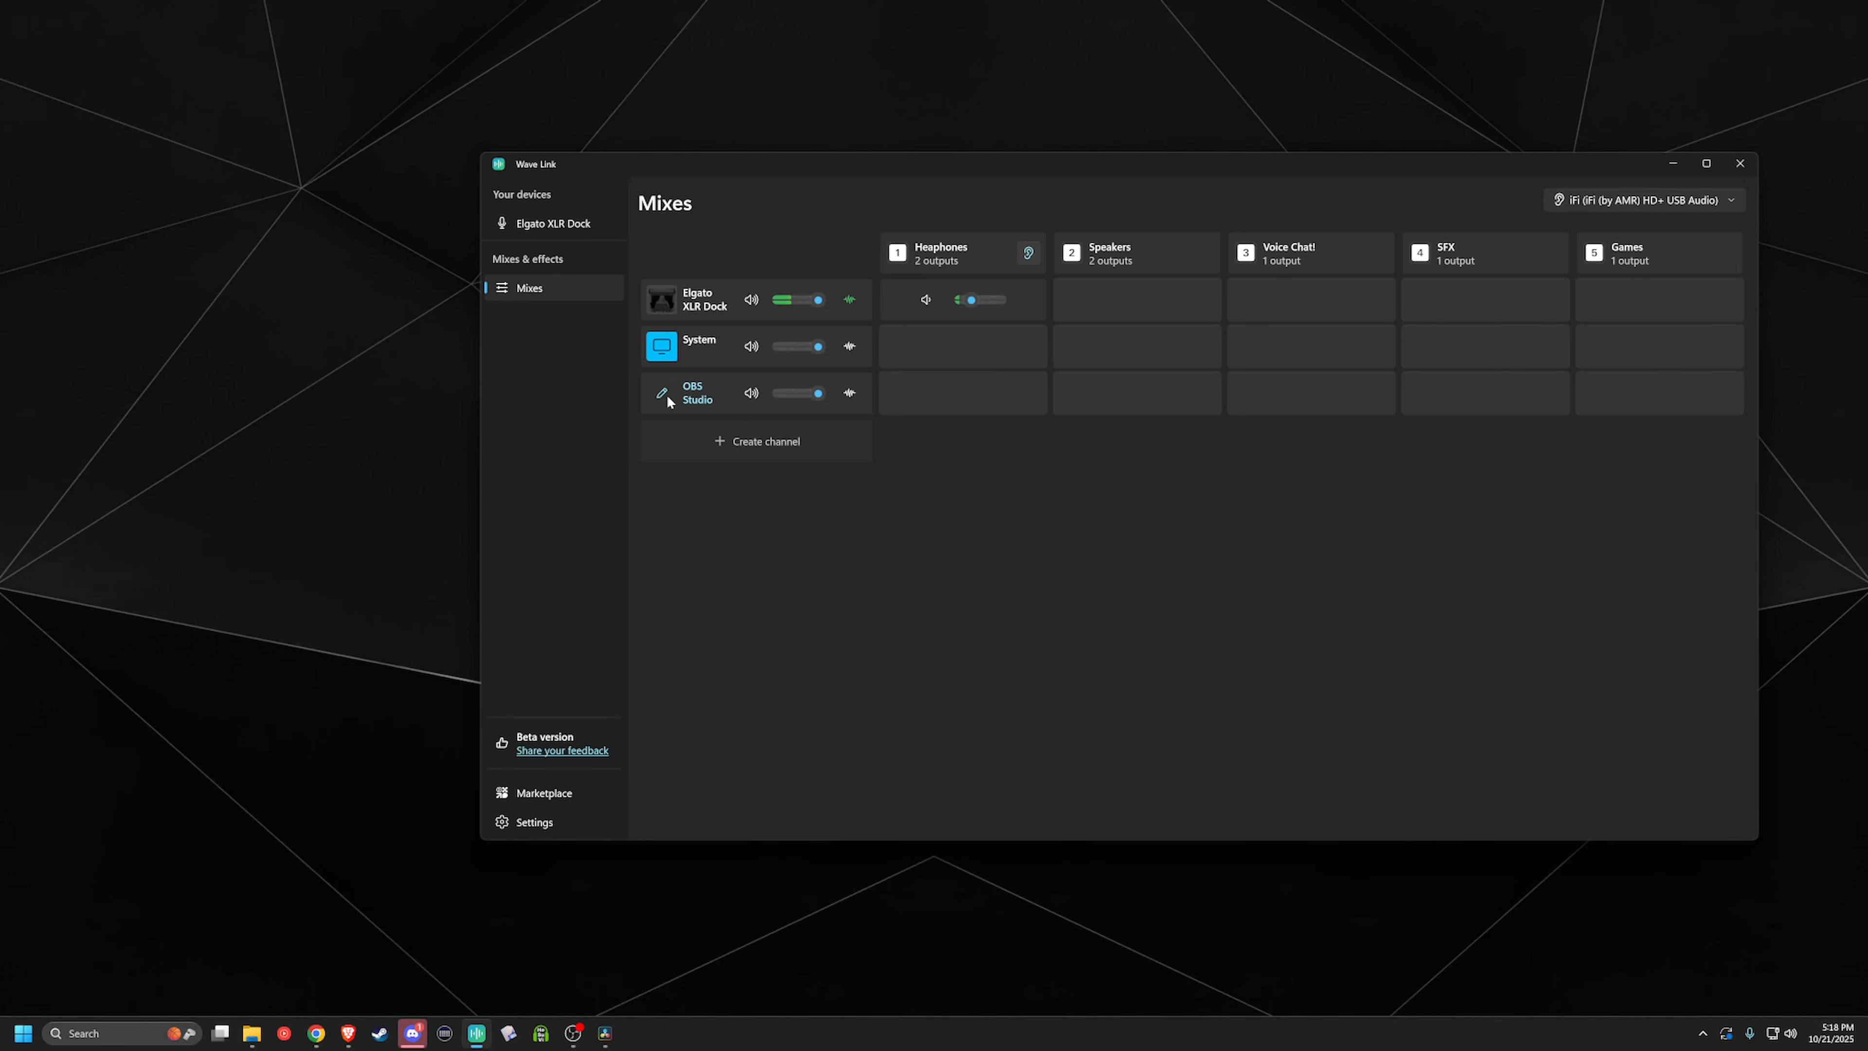
left_click(662, 394)
left_click(1074, 367)
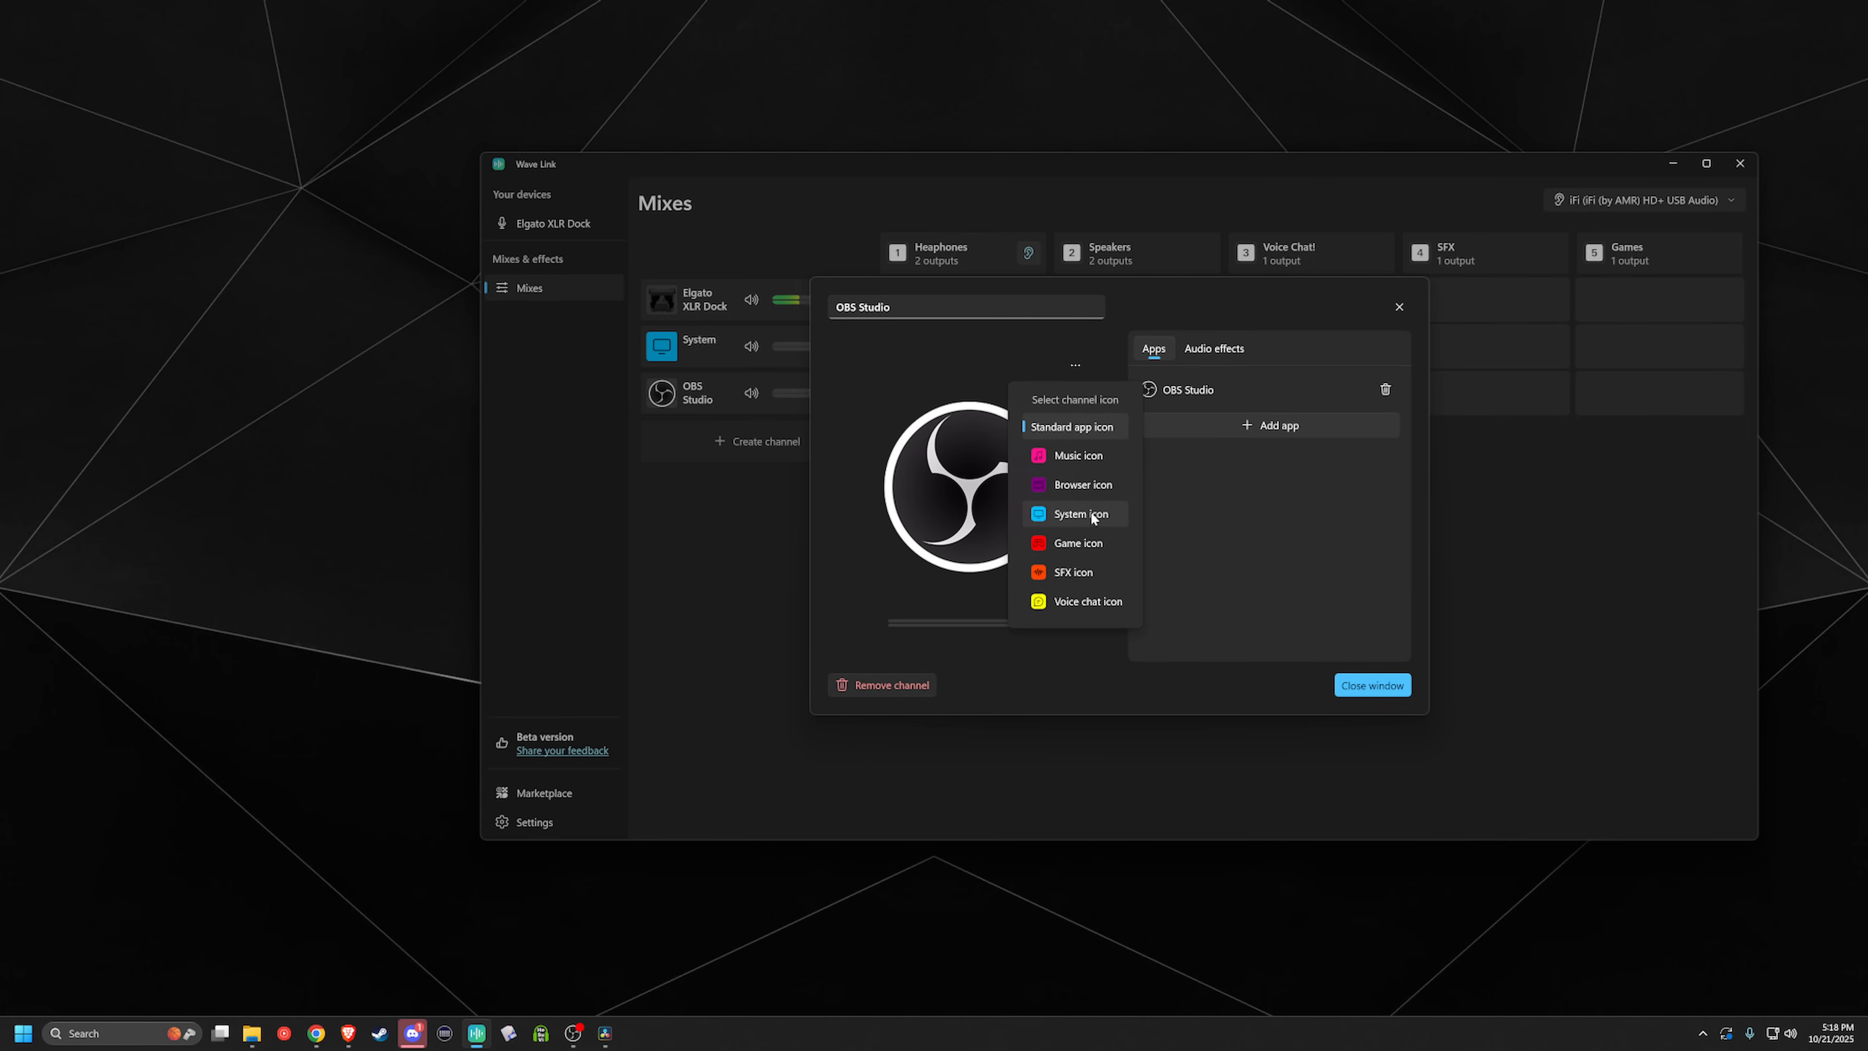
left_click(1103, 601)
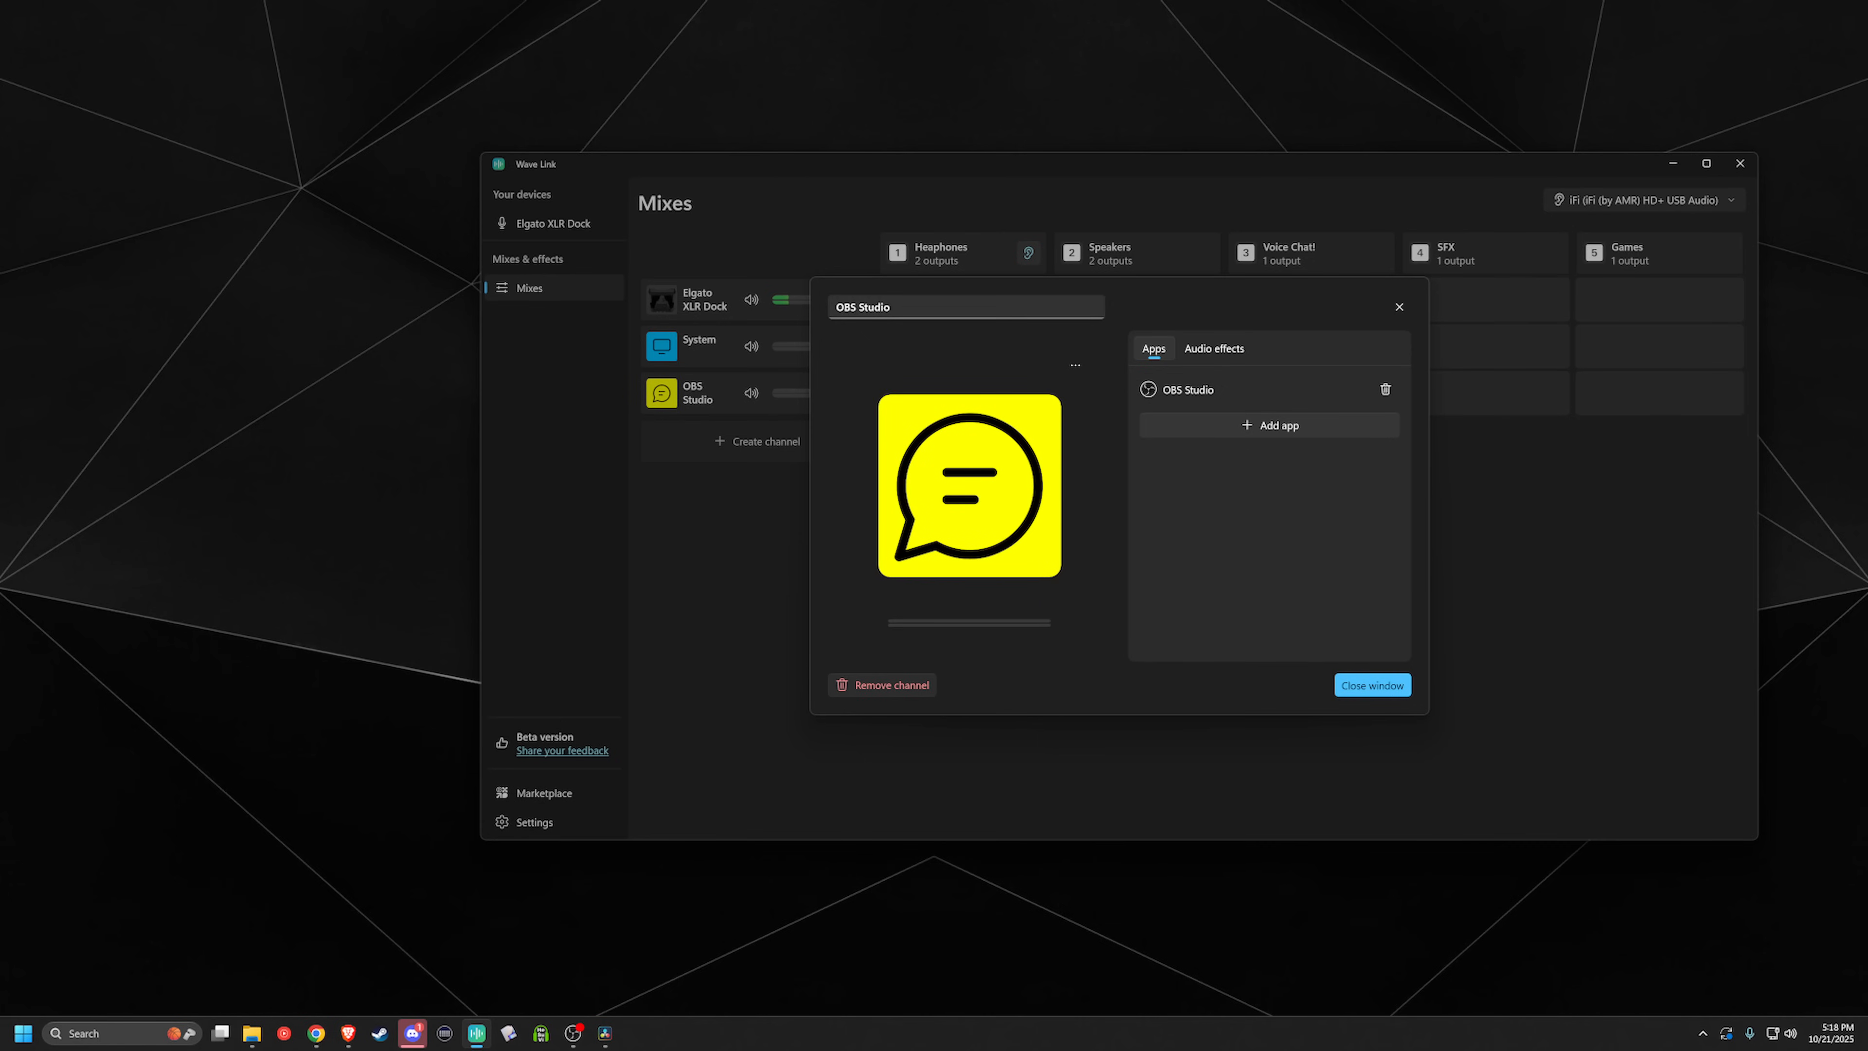
Step: Rename the voice chat channel as VC and replace its OBS Studio app with Discord
left_click(986, 307)
type("vc")
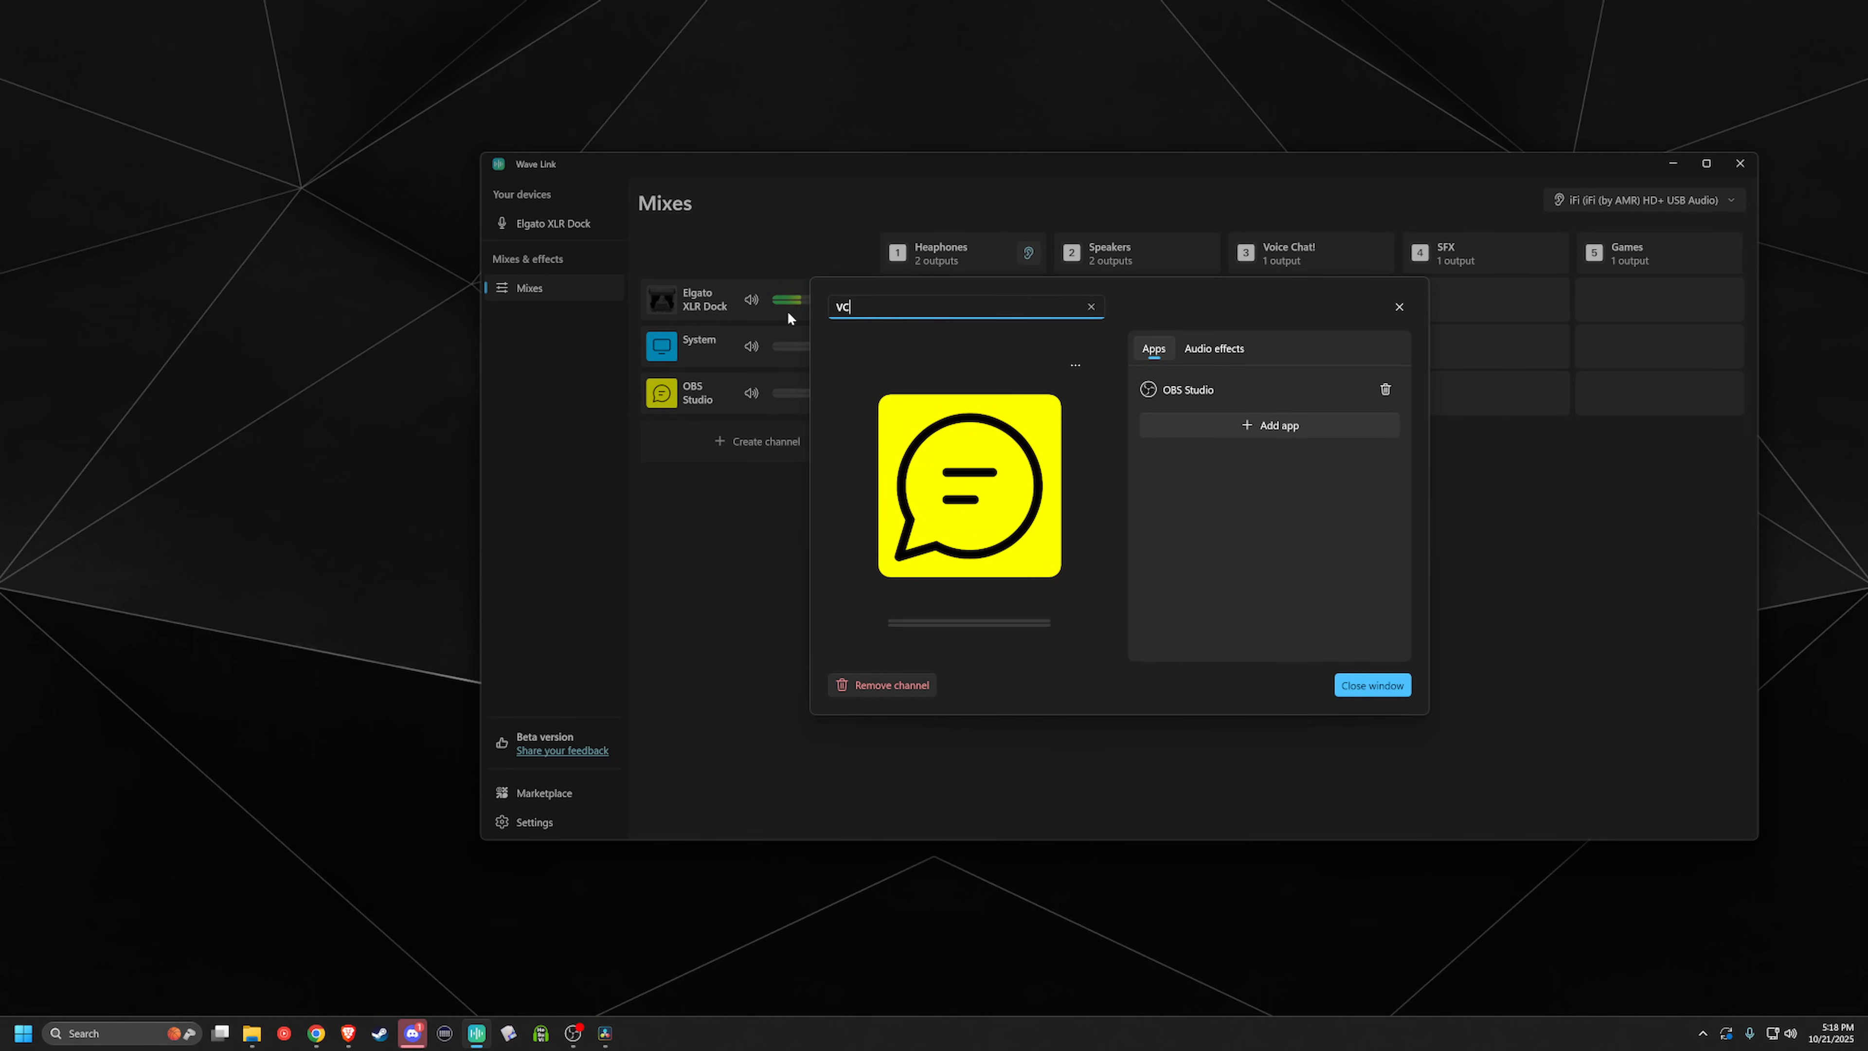
key("BackSpace")
left_click(1385, 389)
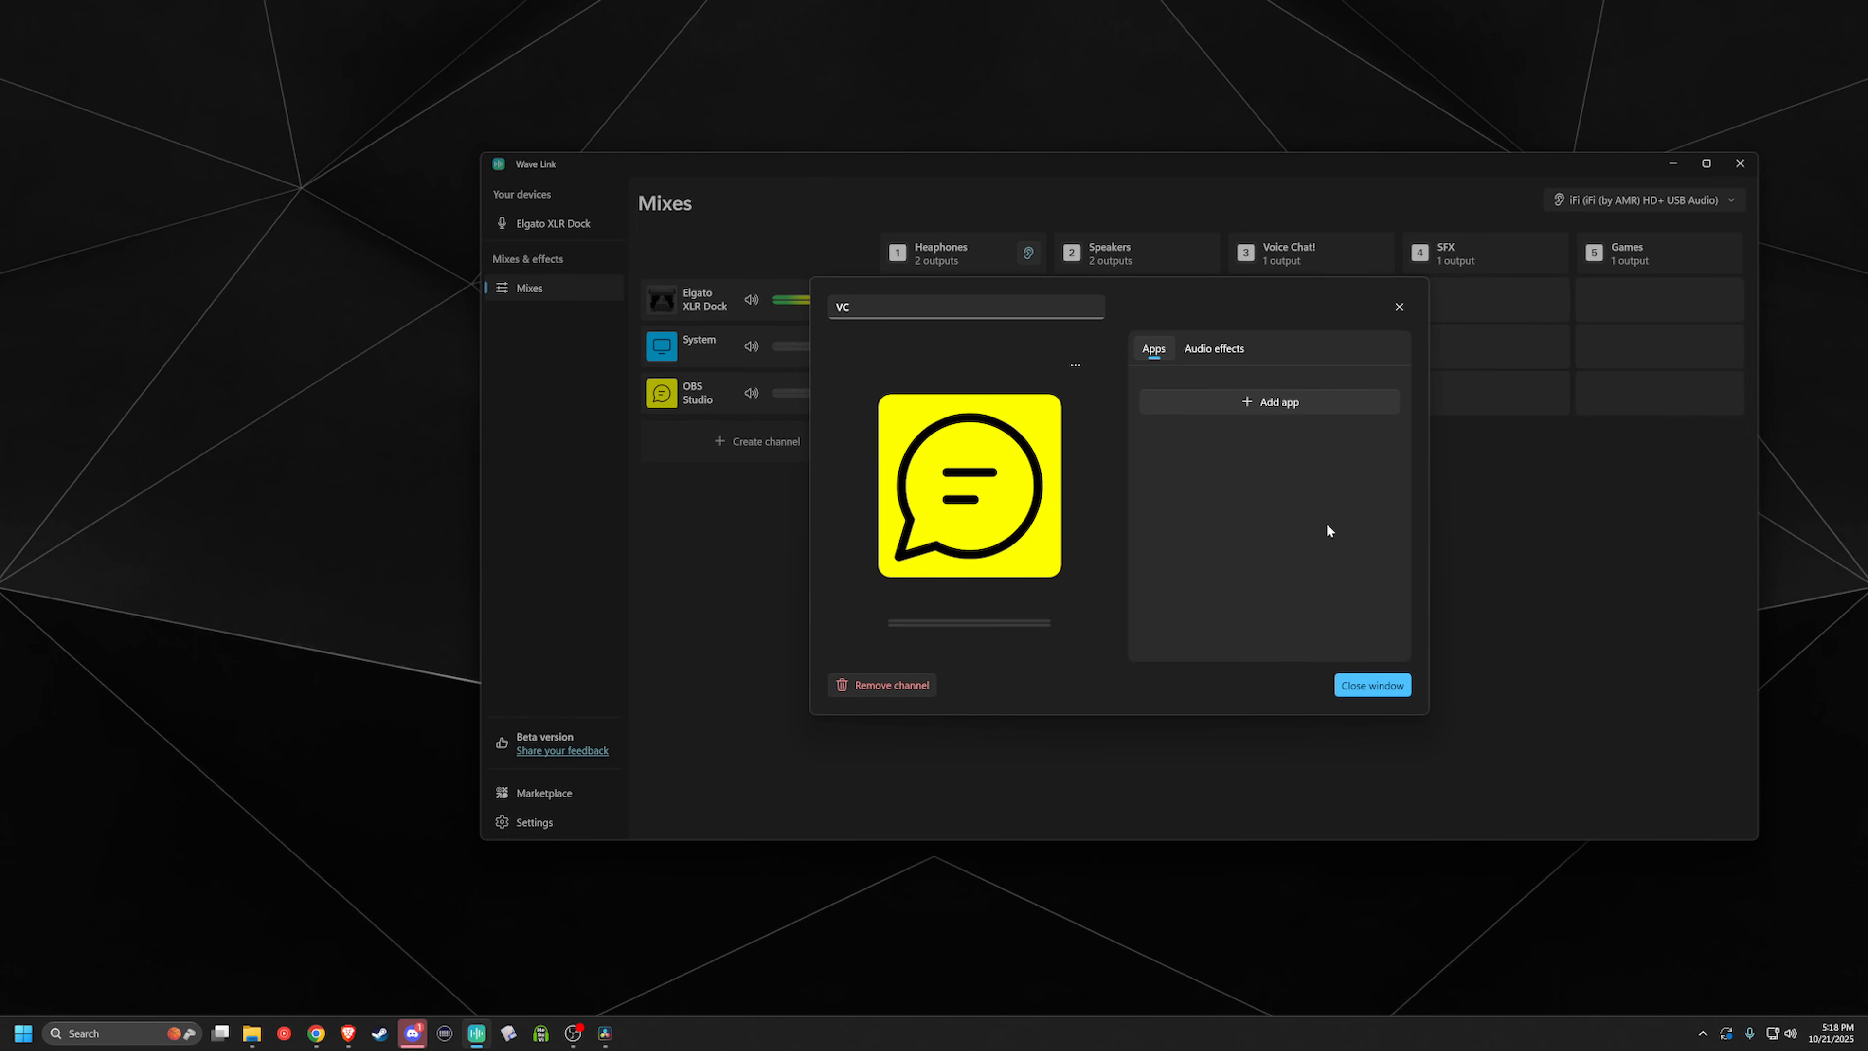
left_click(1275, 403)
left_click(1267, 511)
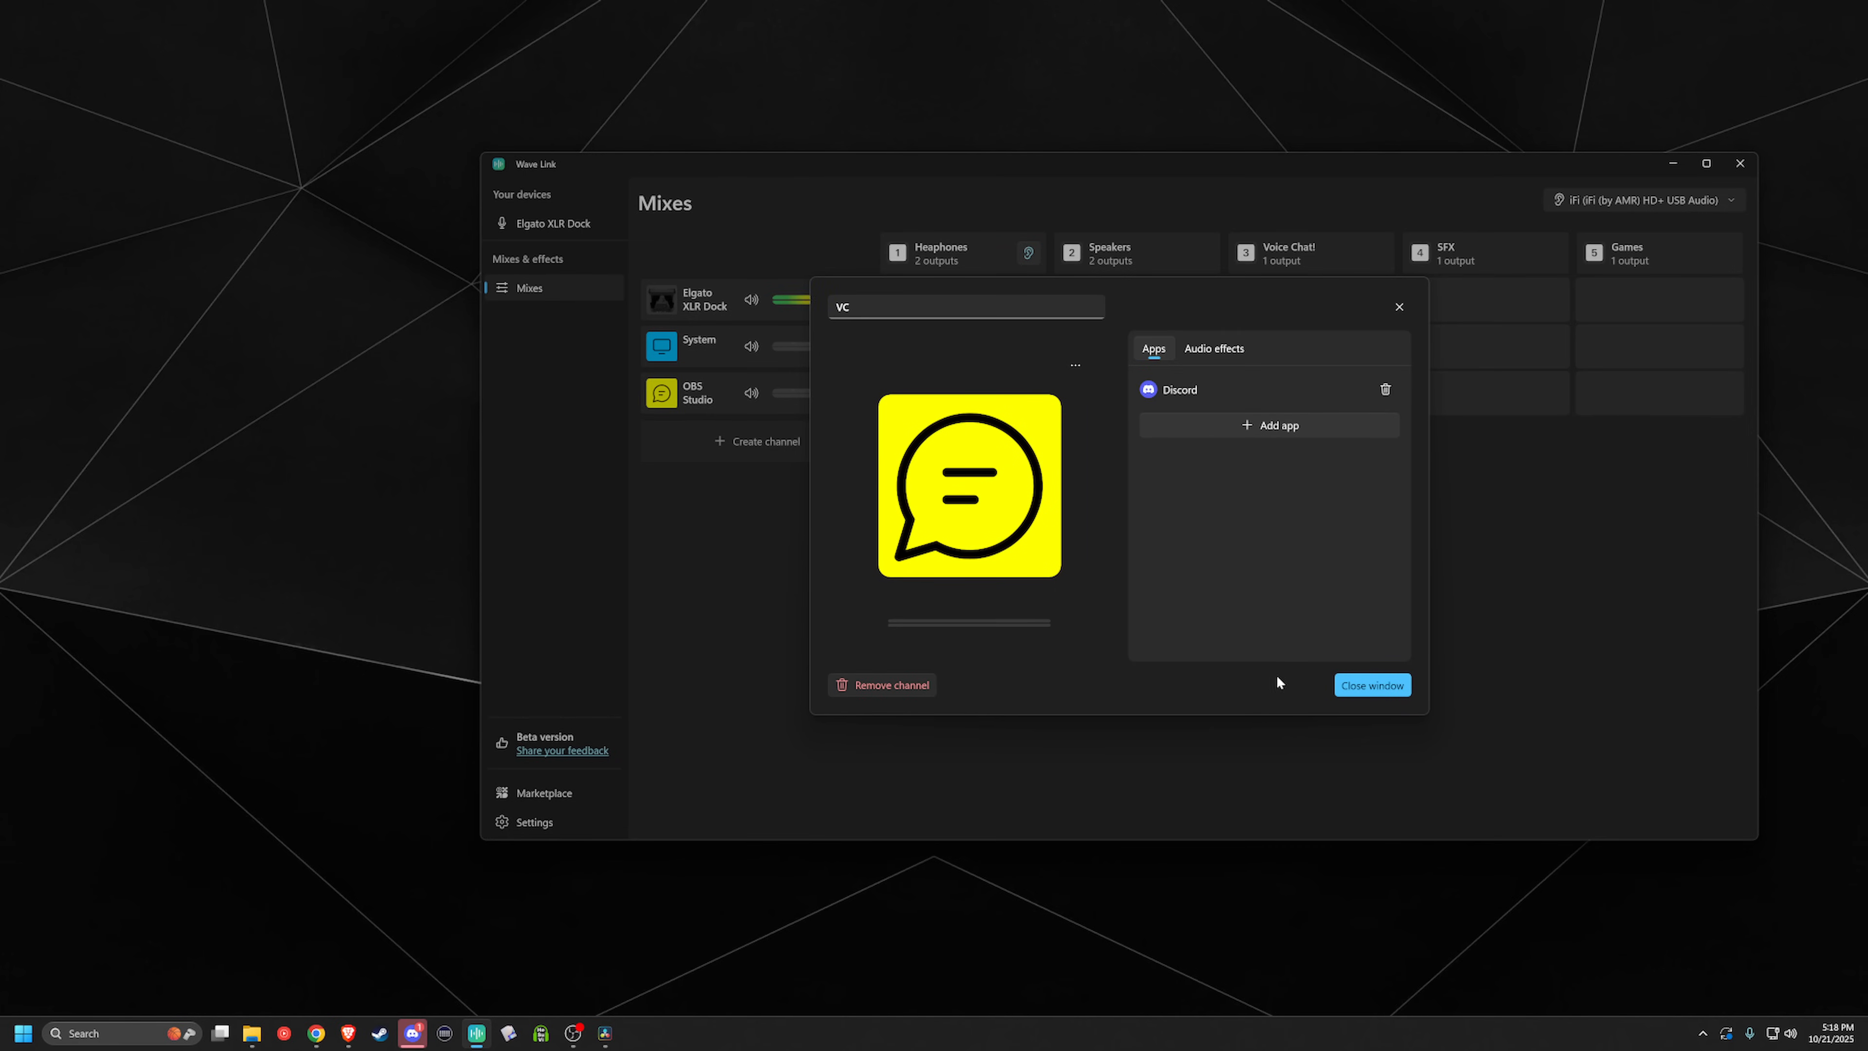
left_click(1365, 686)
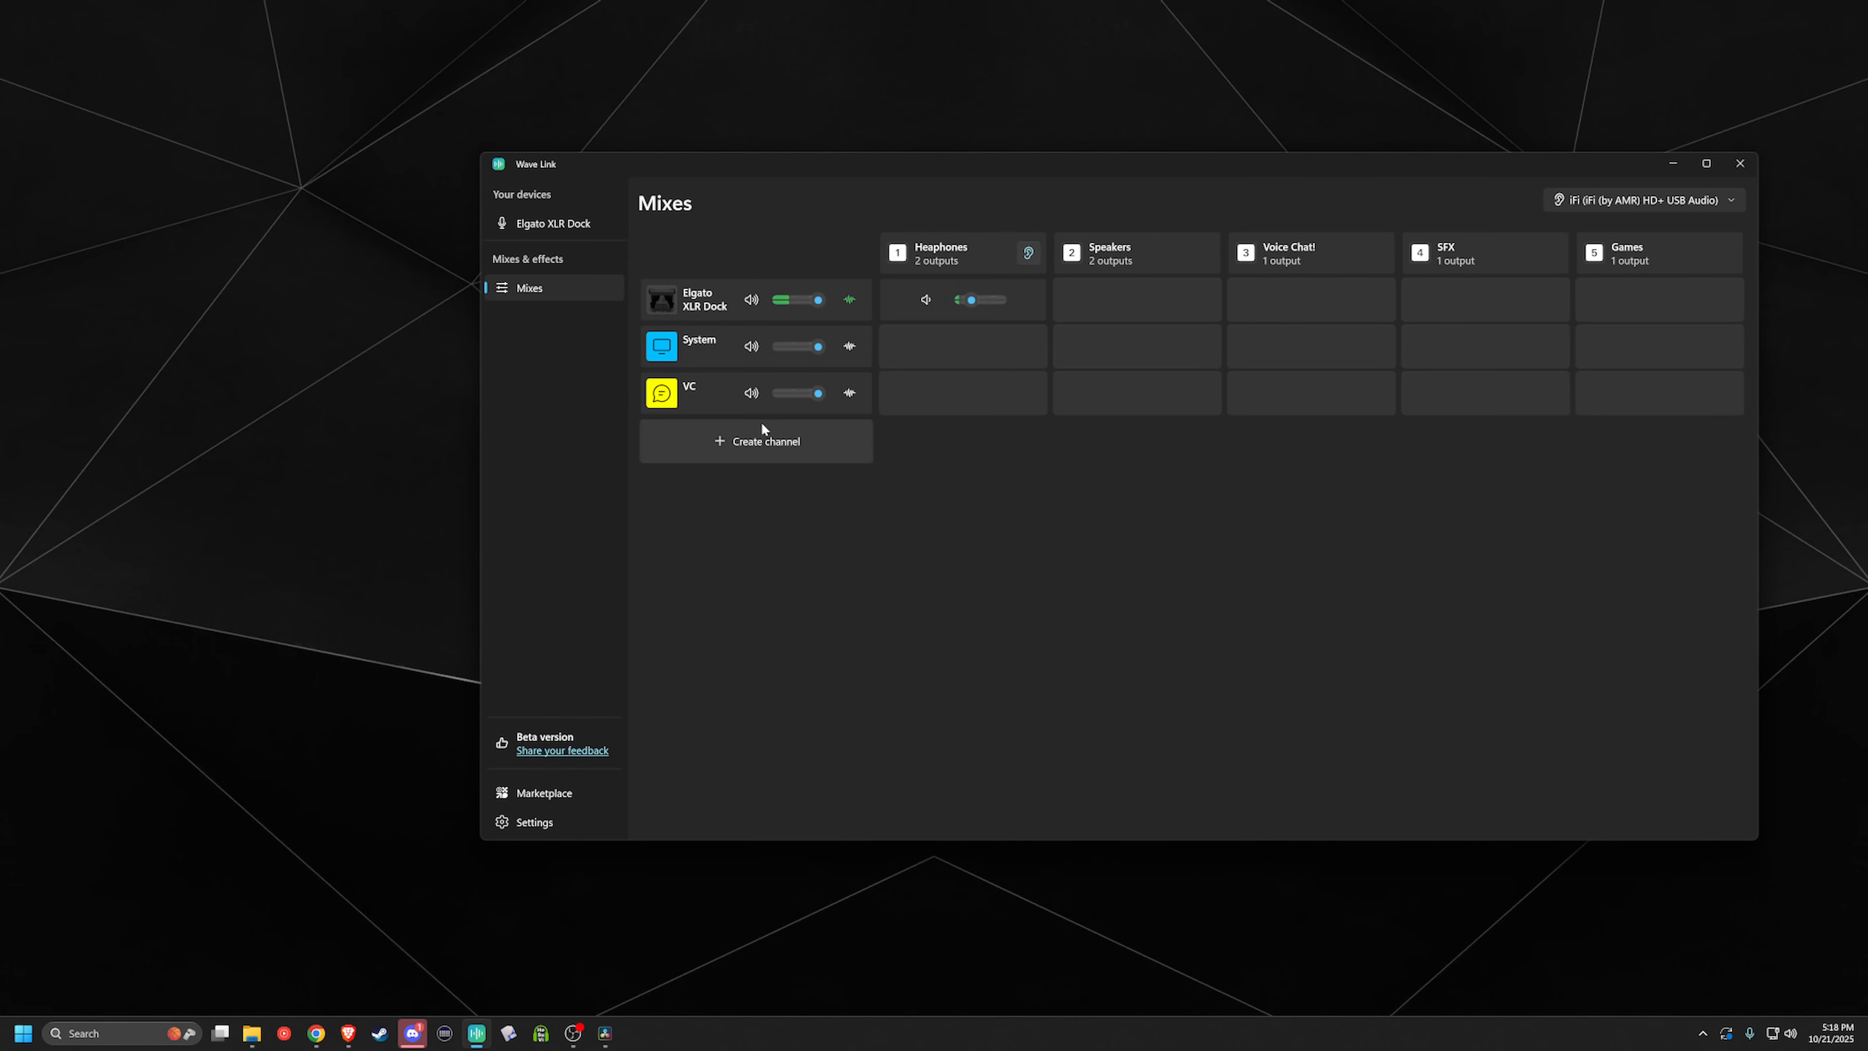
Step: Create a further channel from OBS Studio below VC and give it the Game icon
left_click(753, 443)
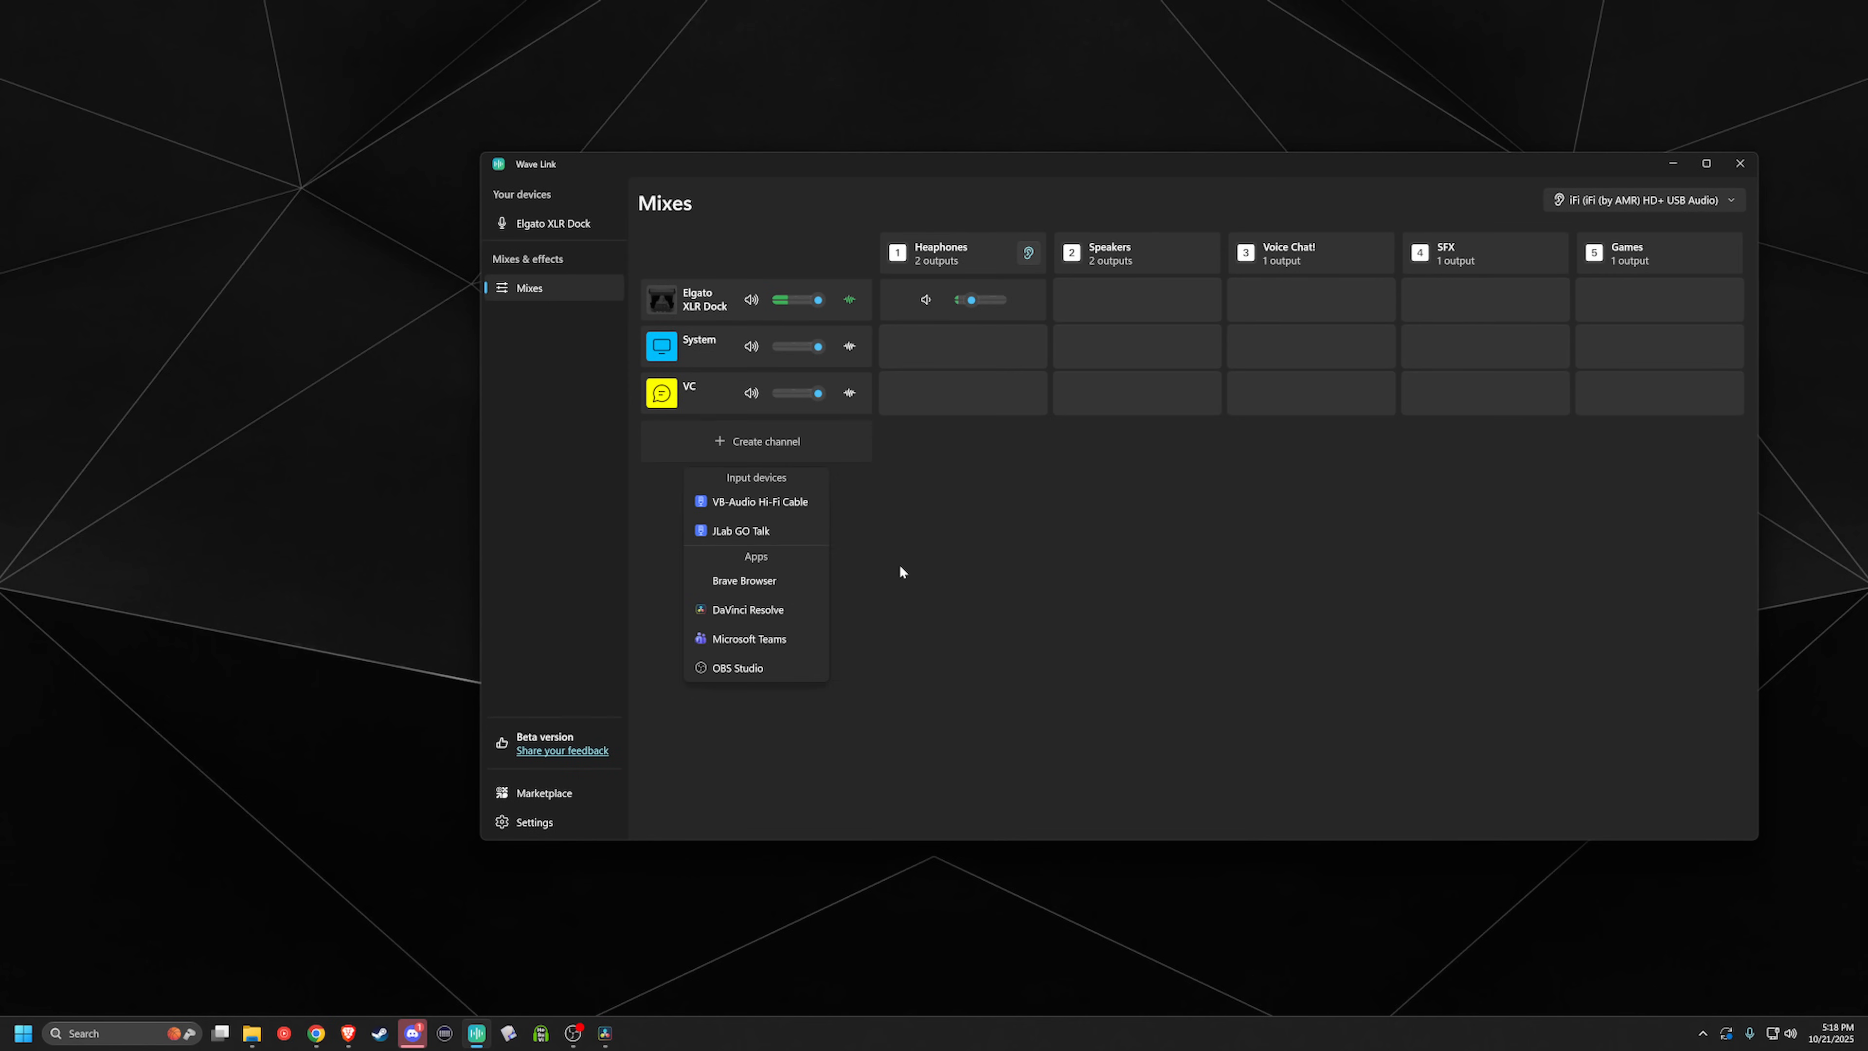
left_click(783, 666)
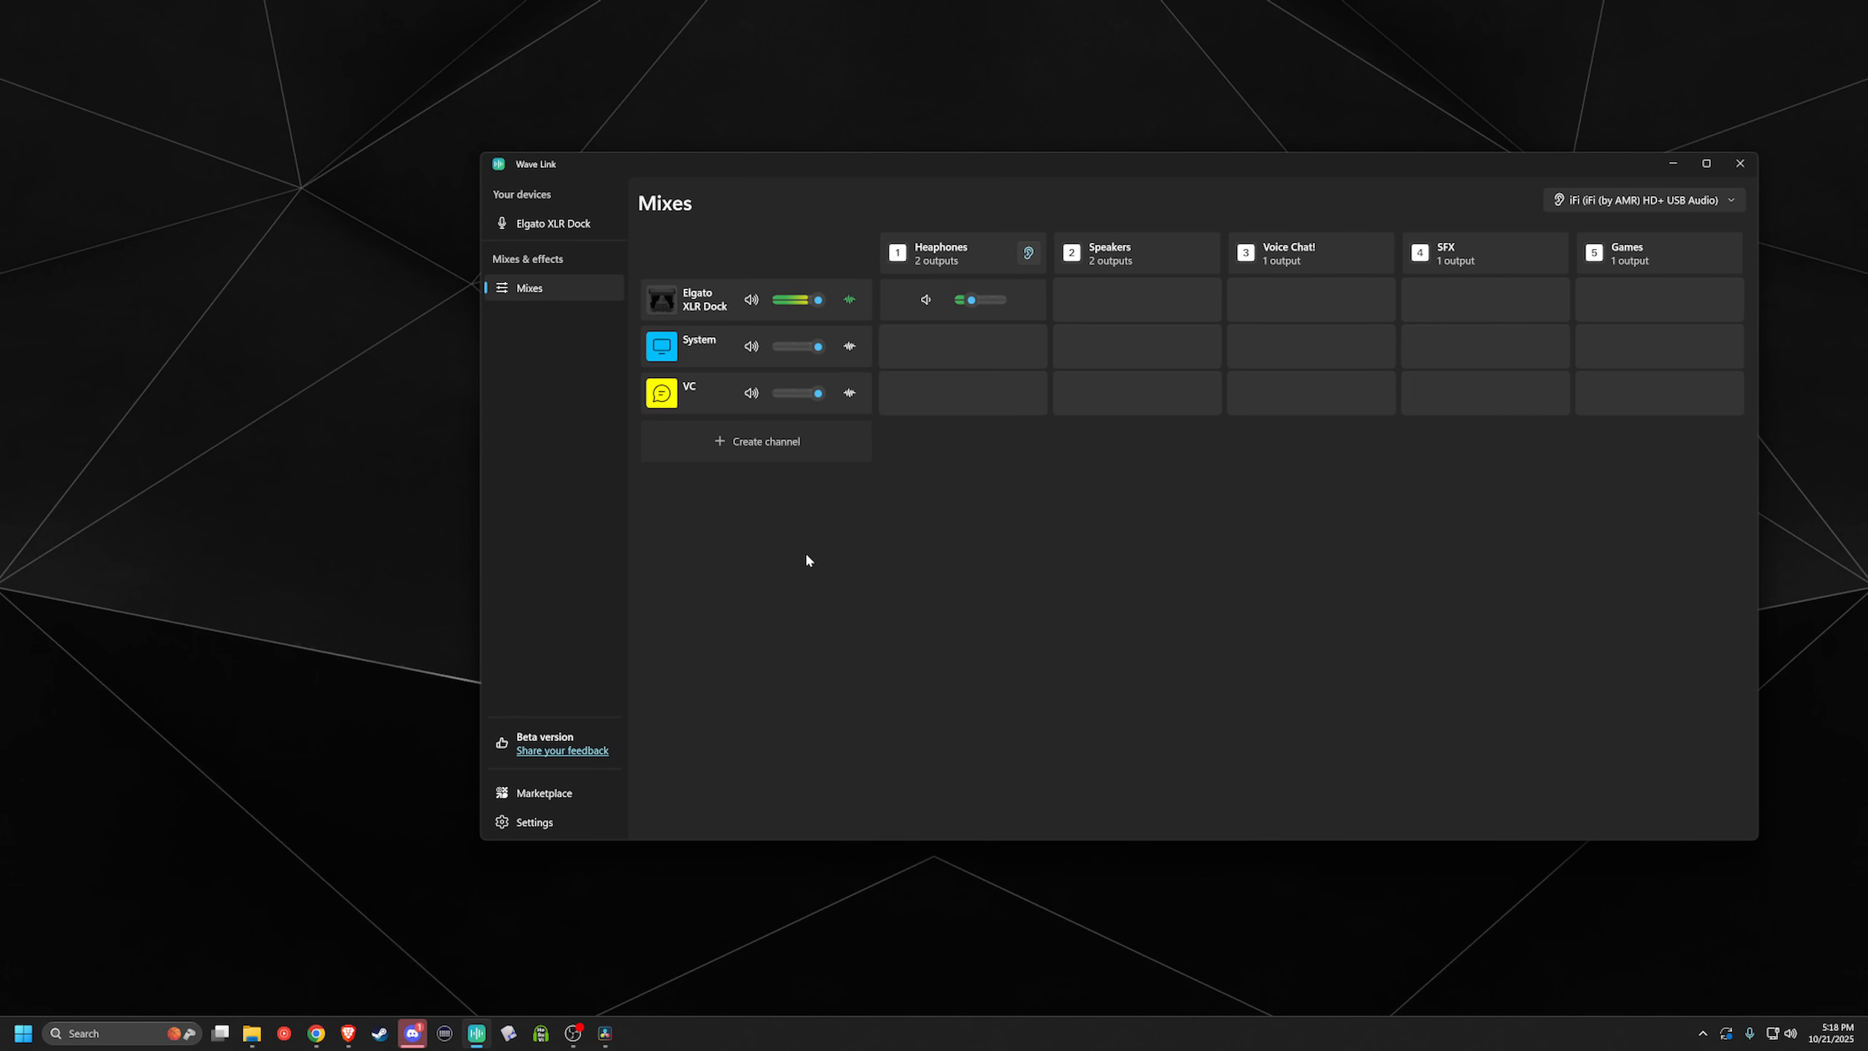
left_click(664, 439)
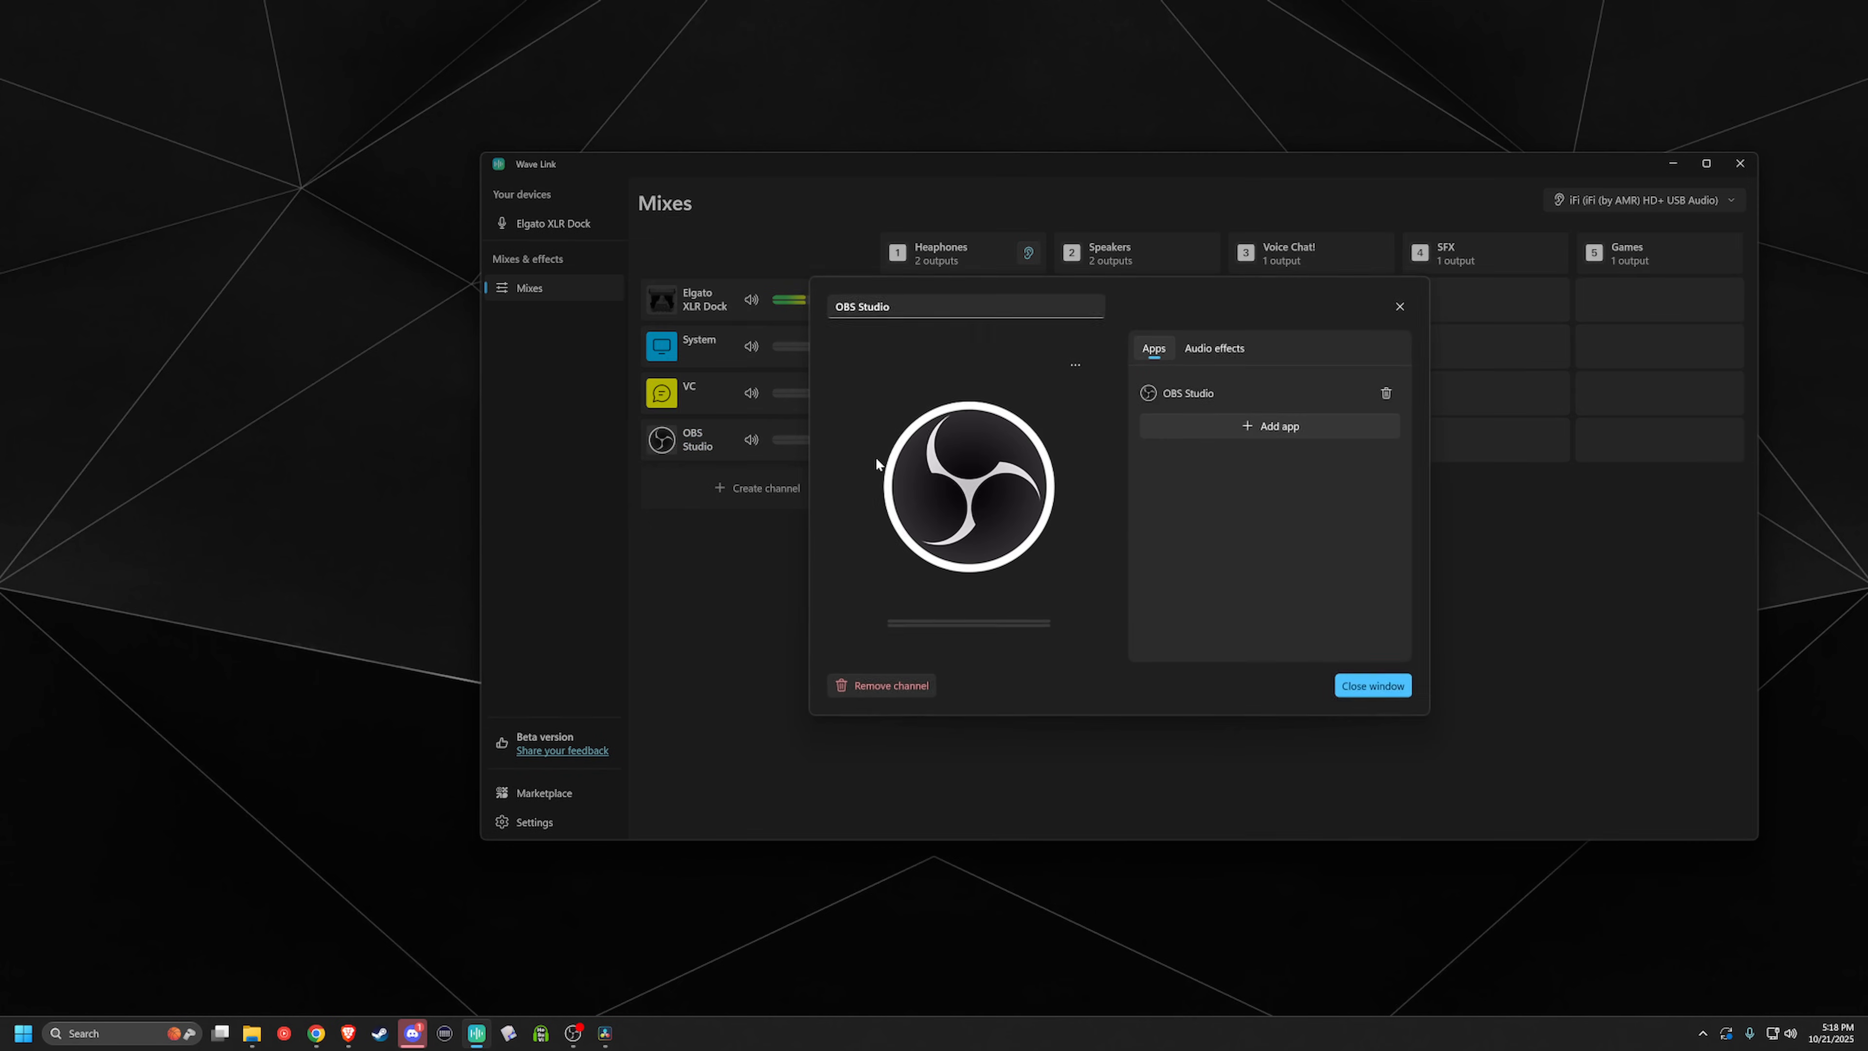
left_click(1073, 365)
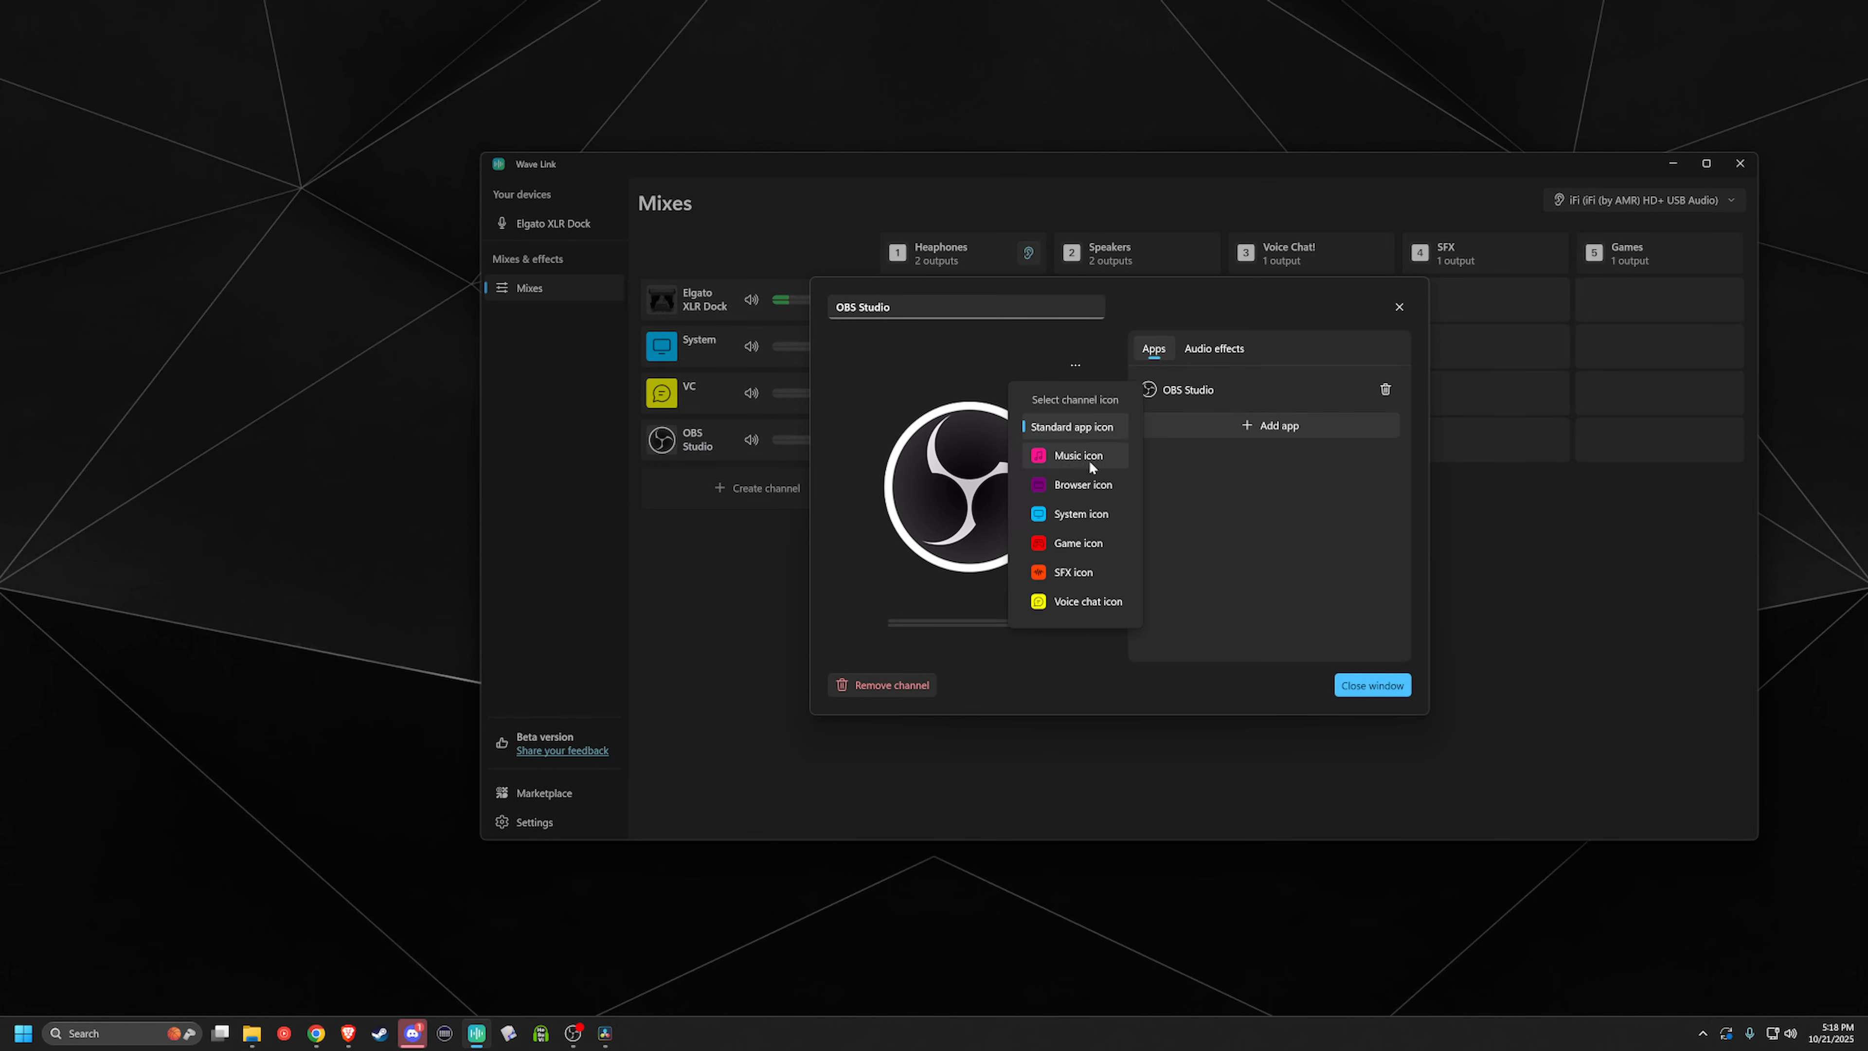
left_click(1079, 543)
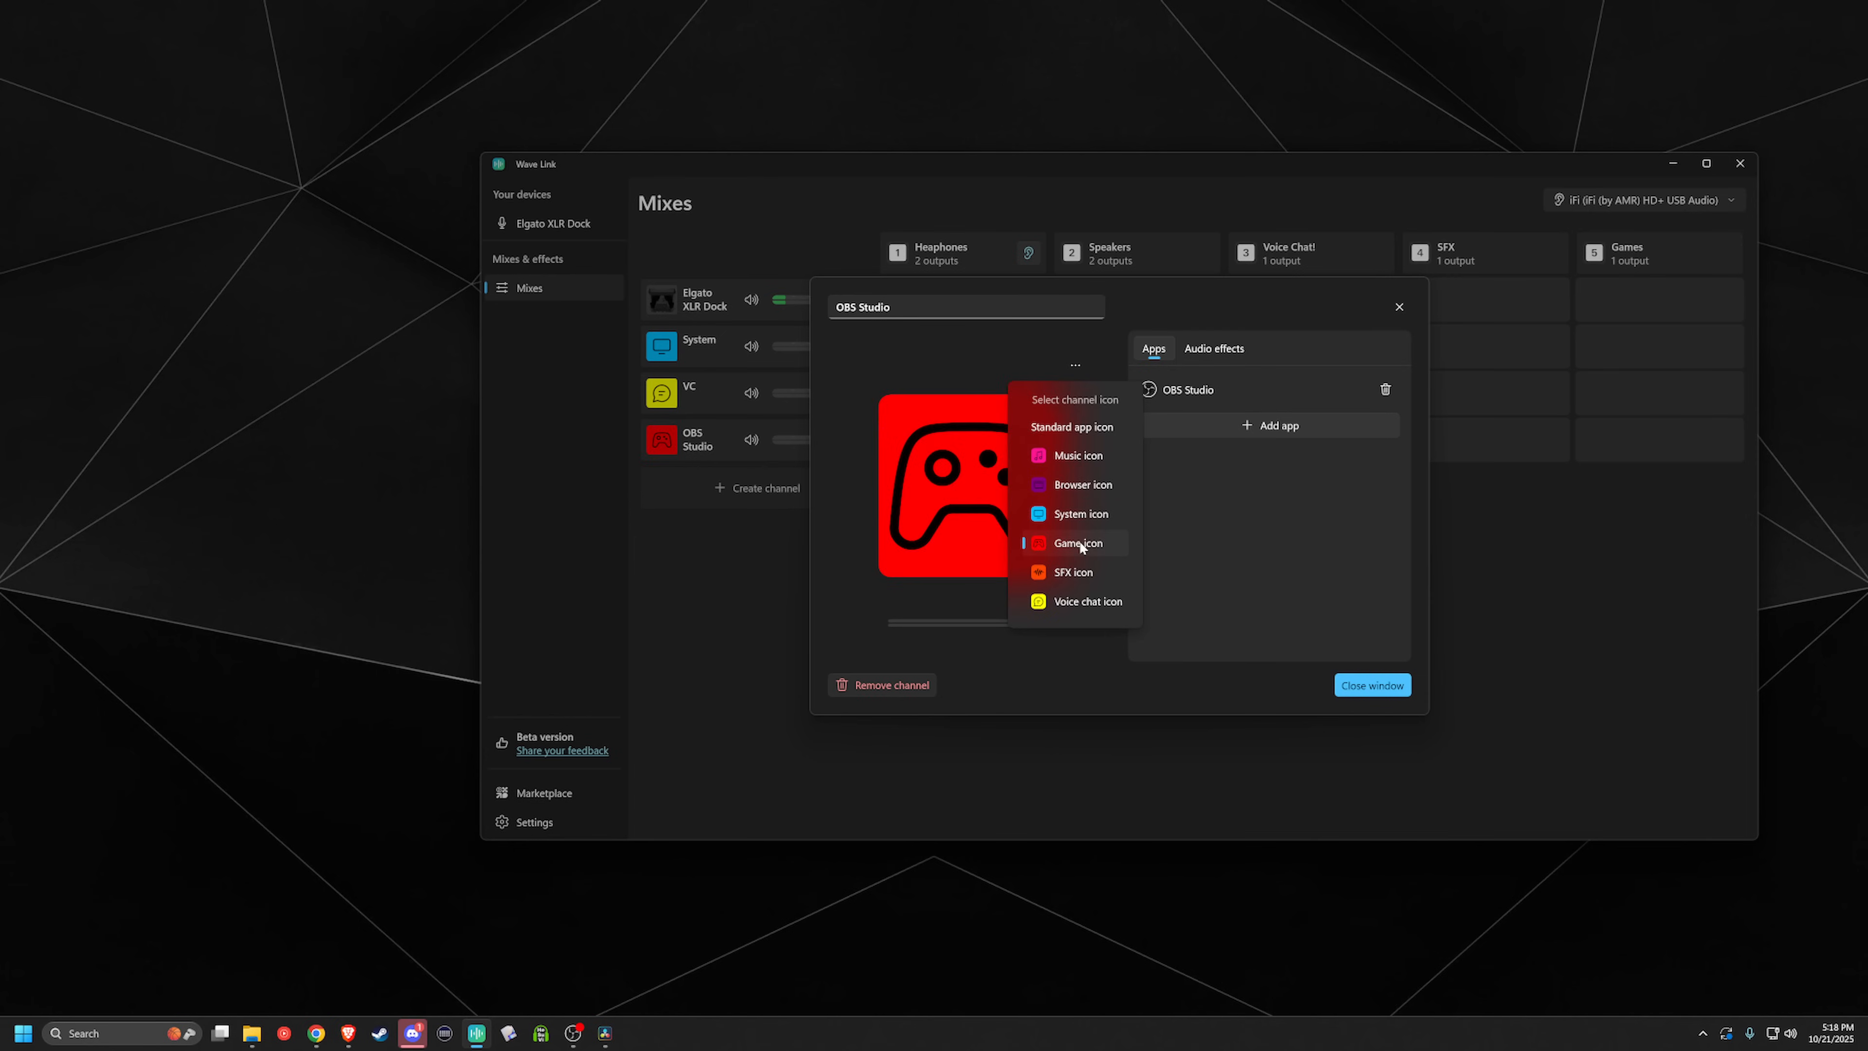
left_click(1216, 548)
Step: Remove the OBS Studio app from the game-icon channel and rename the channel as Game
left_click(1384, 390)
left_click_drag(941, 307, 671, 300)
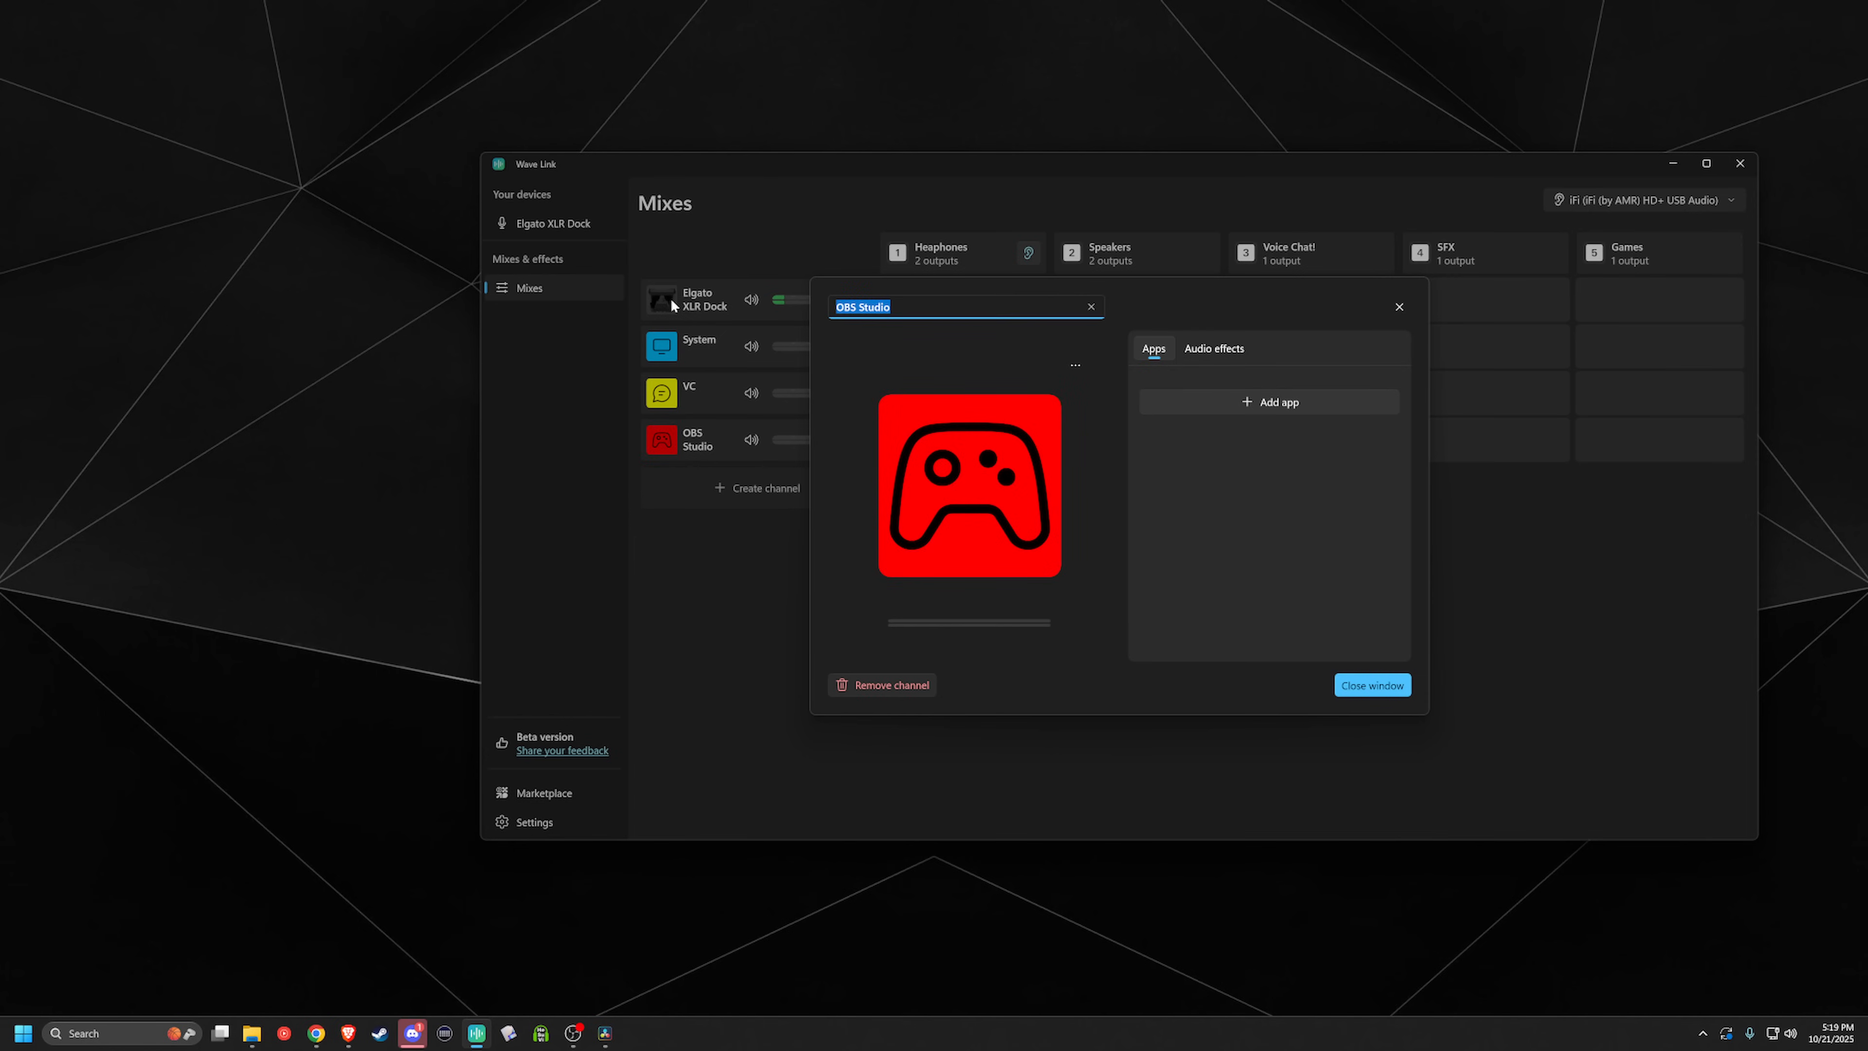
type("Game")
left_click(1405, 688)
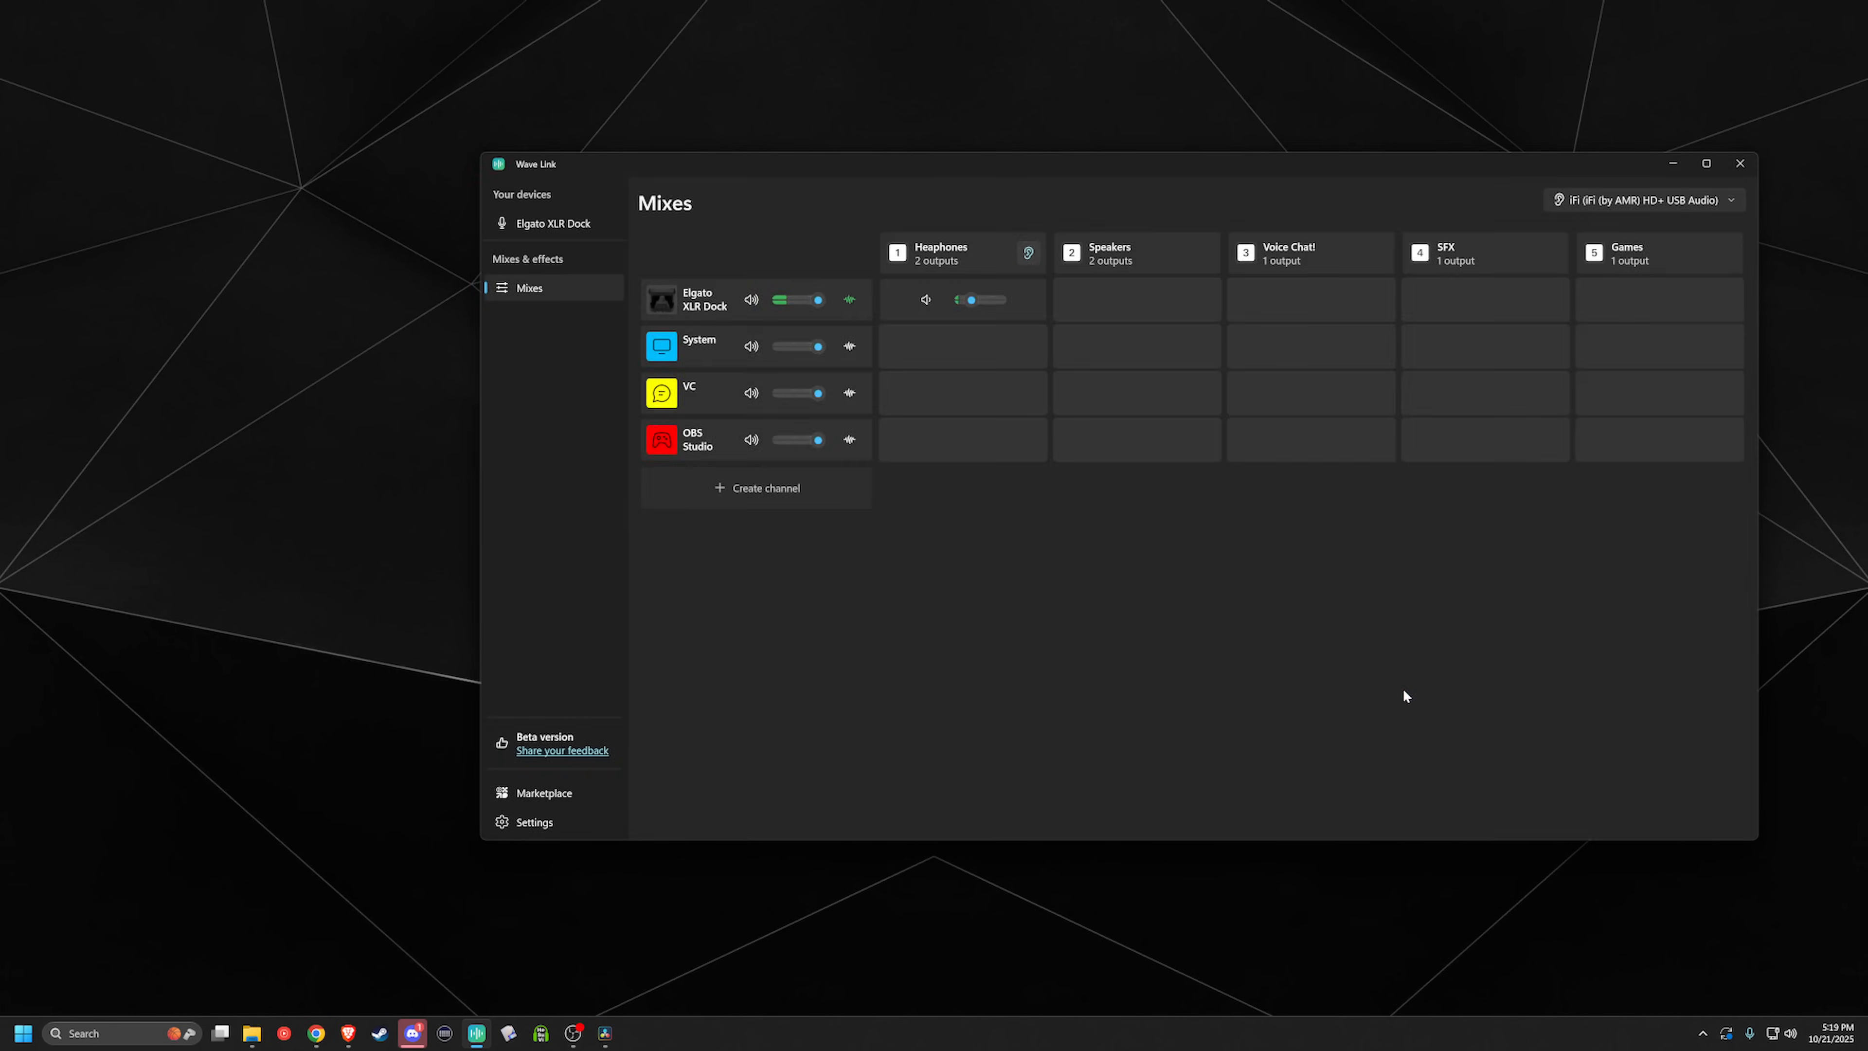
Step: Create a channel from OBS Studio below Game and remove the OBS Studio app from it
left_click(775, 488)
left_click(784, 708)
left_click(670, 488)
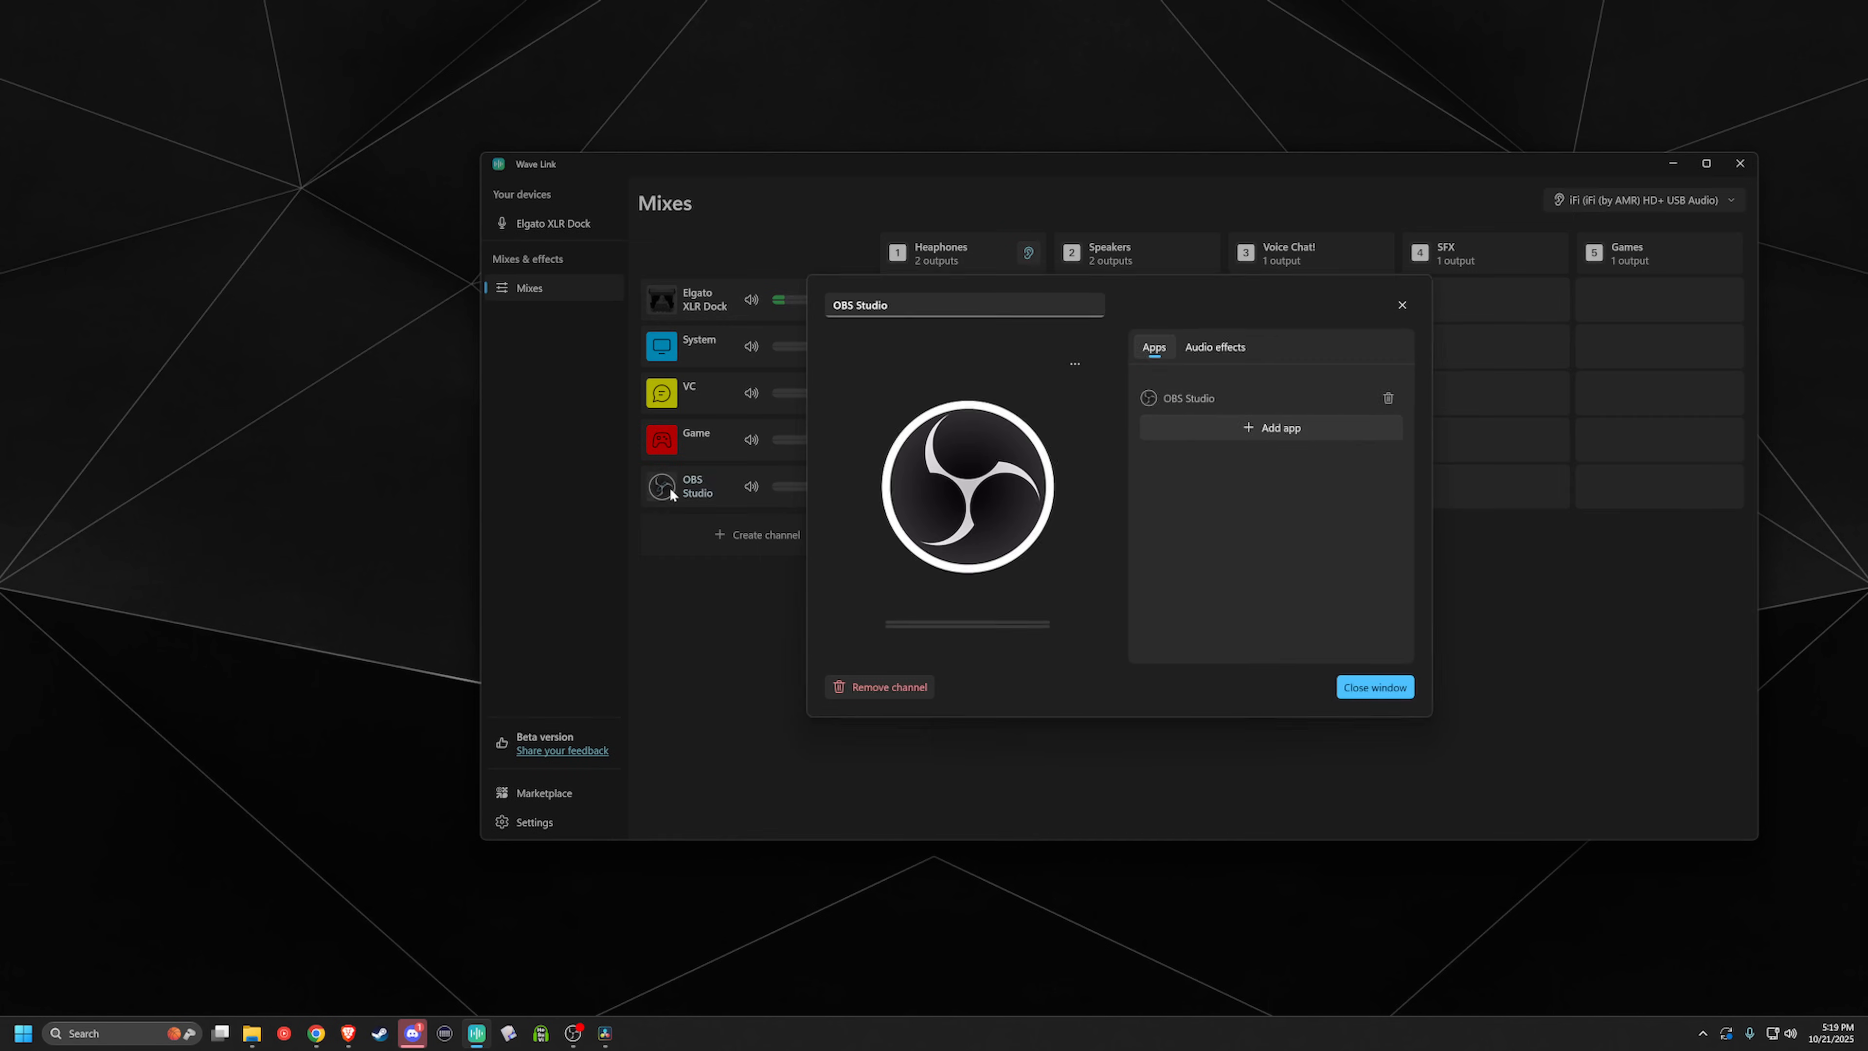
left_click(1385, 390)
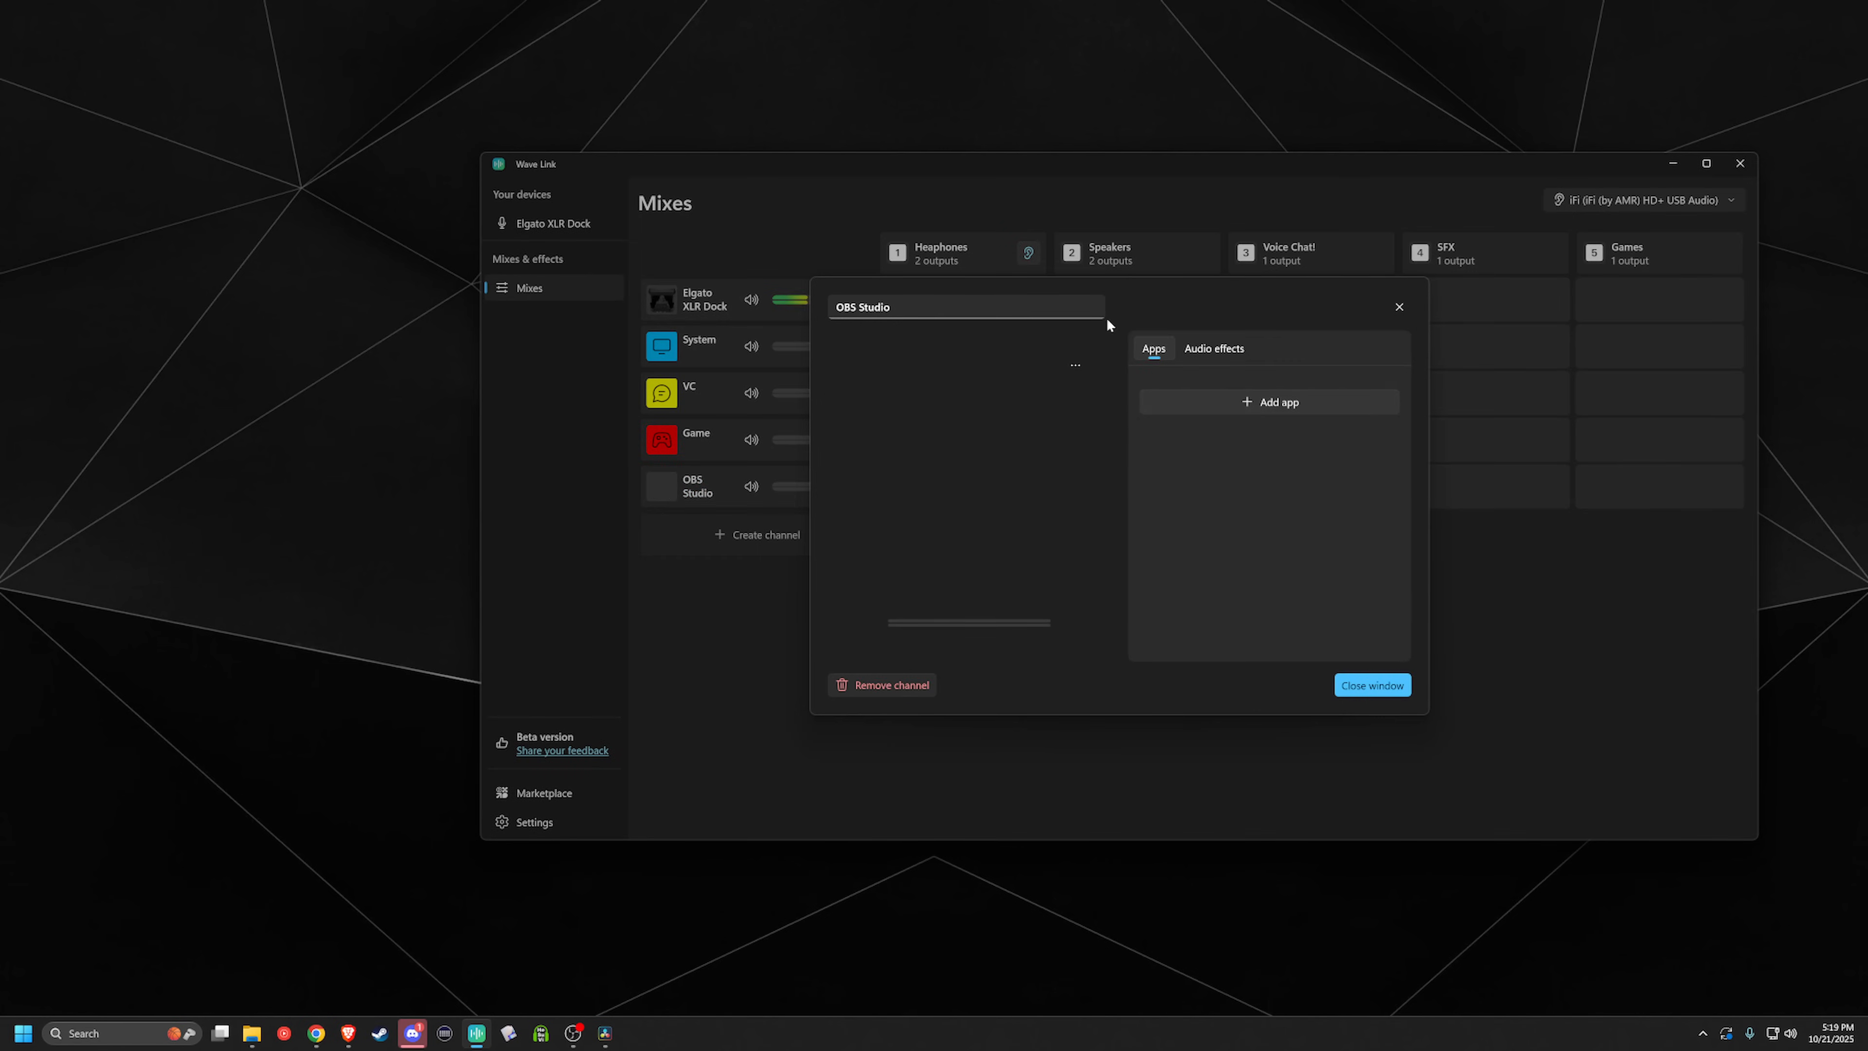
Step: Give the empty OBS Studio channel the SFX icon and rename it as SFX
left_click(1075, 366)
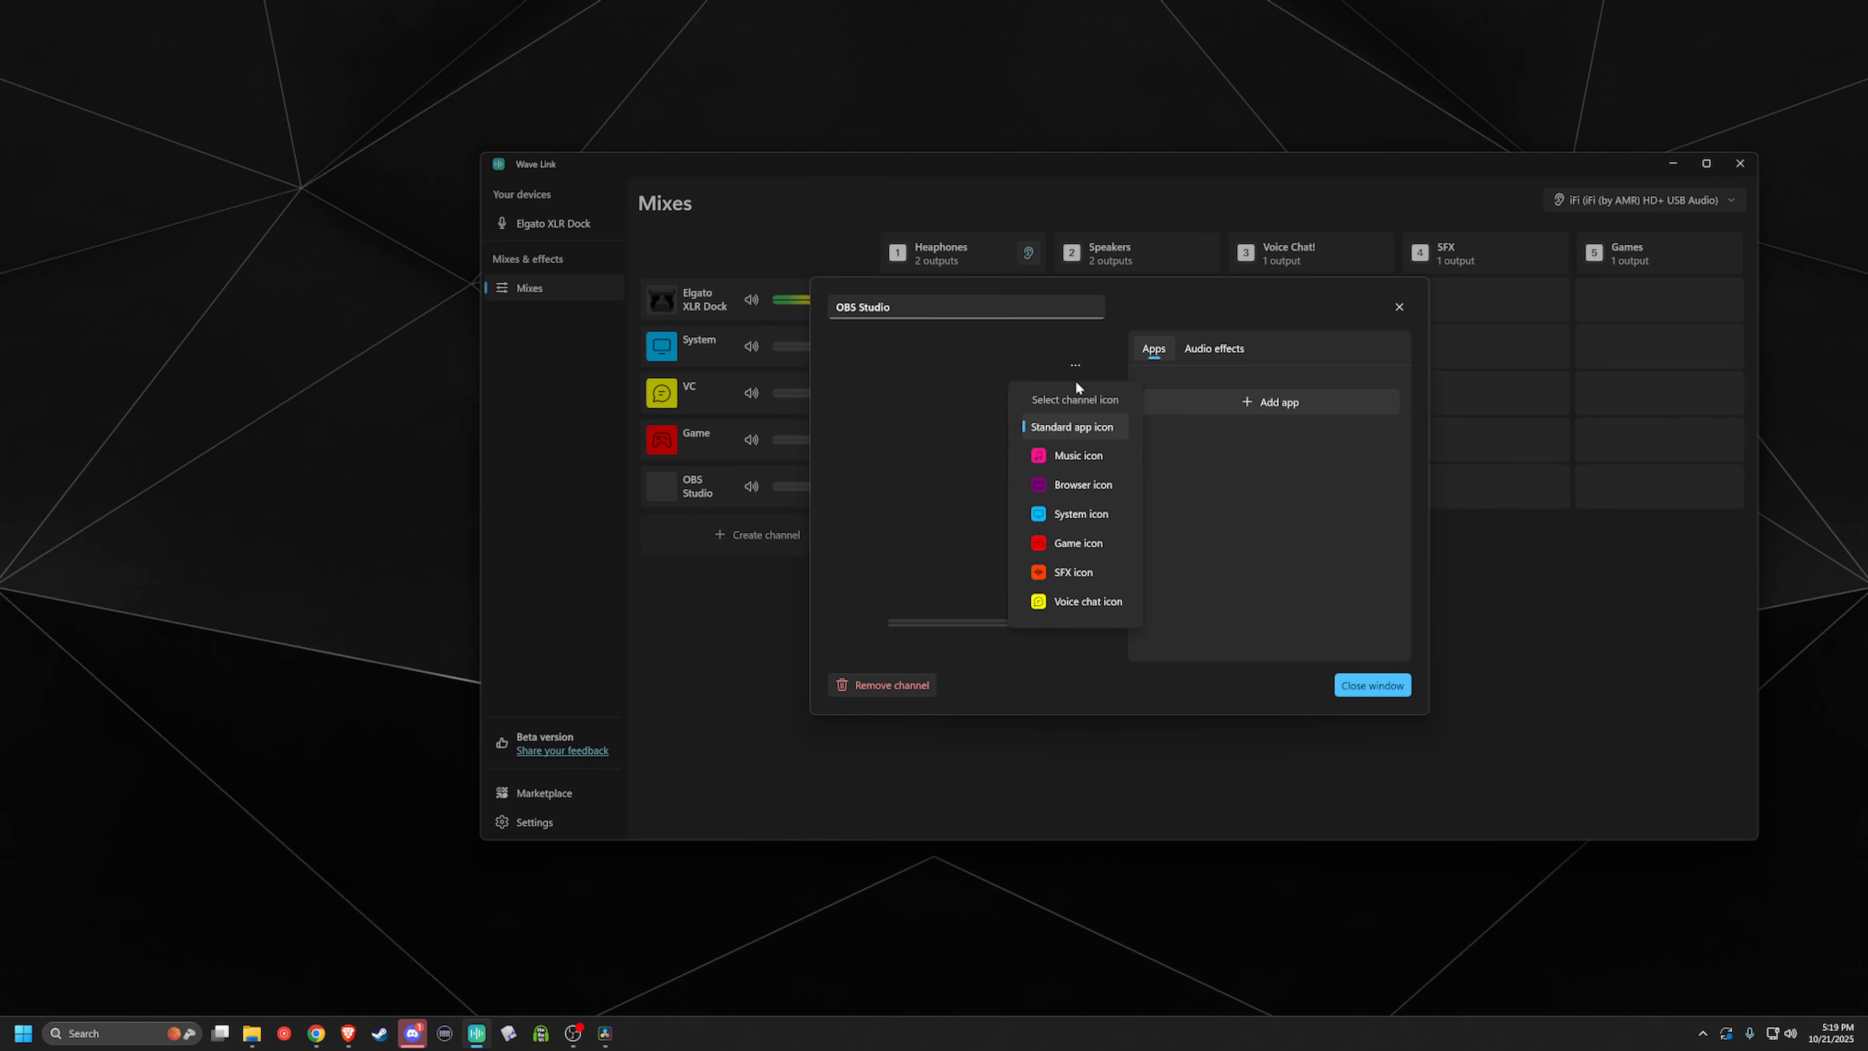
left_click(1078, 574)
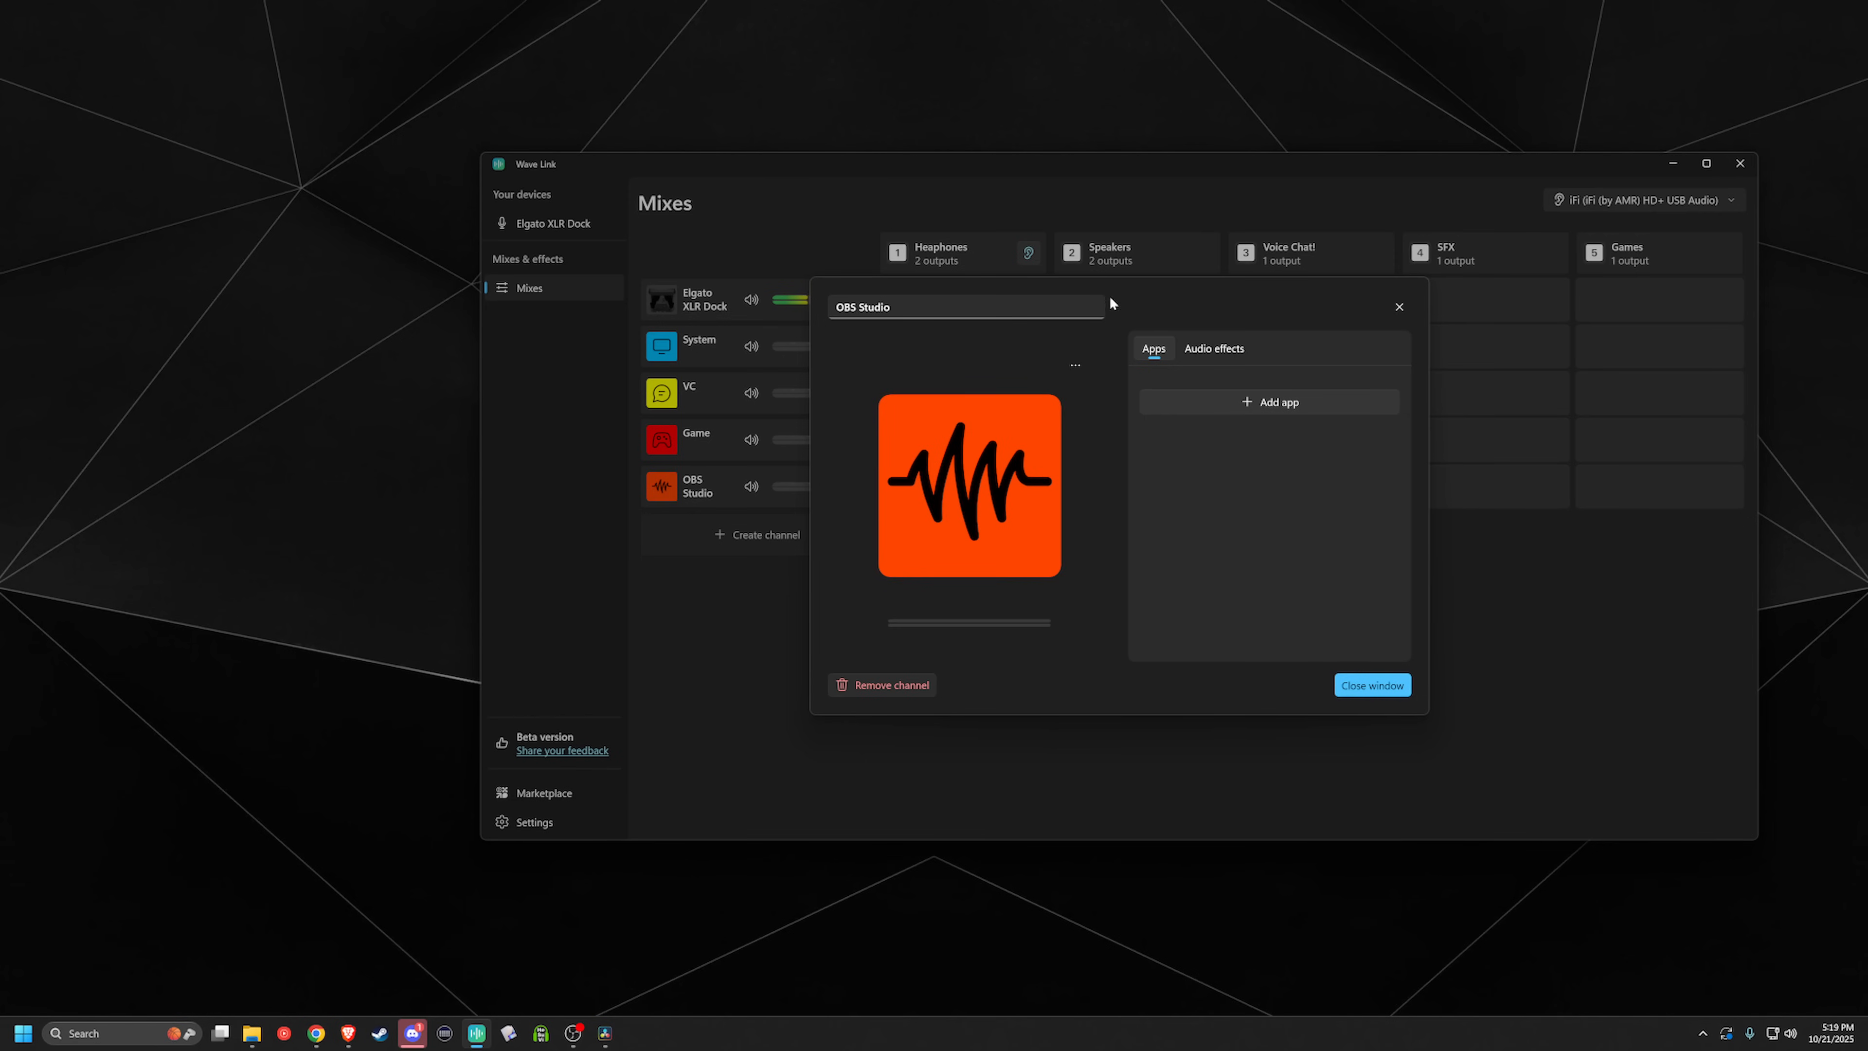
left_click(1097, 306)
key("ctrl+a")
type("SFX")
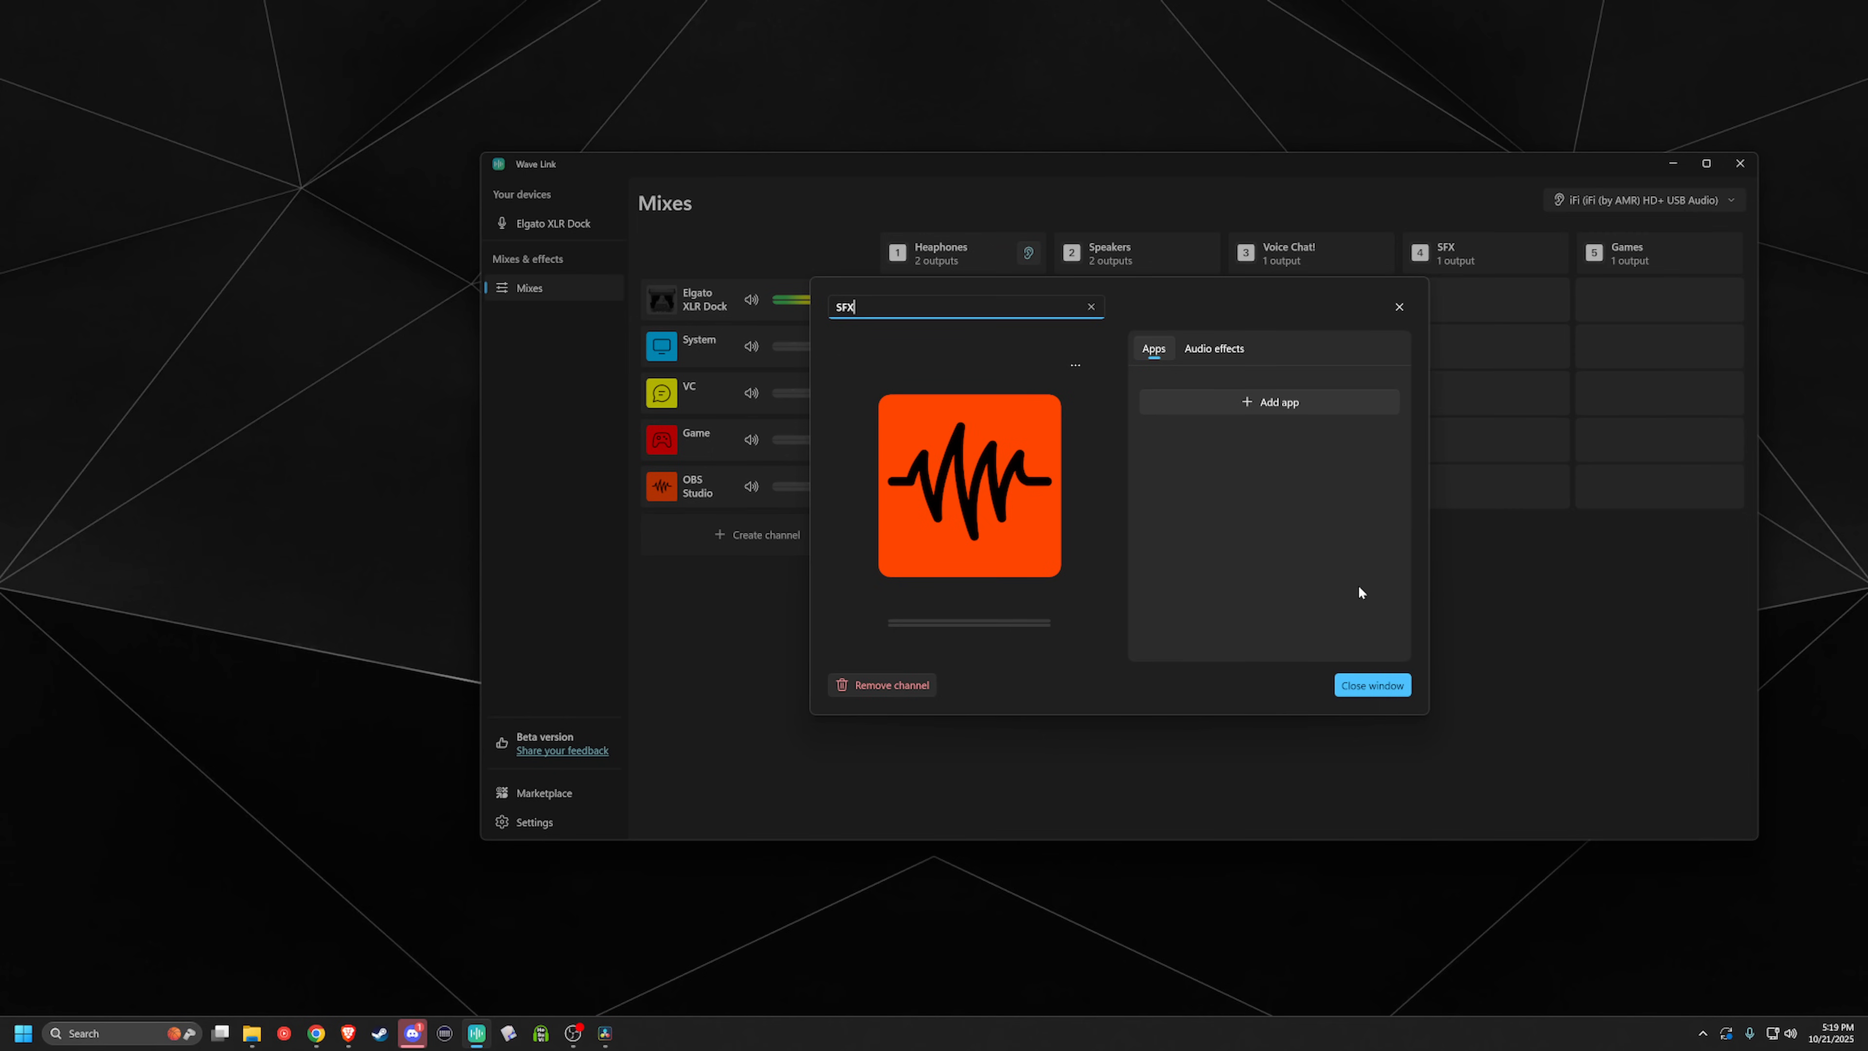
left_click(1396, 687)
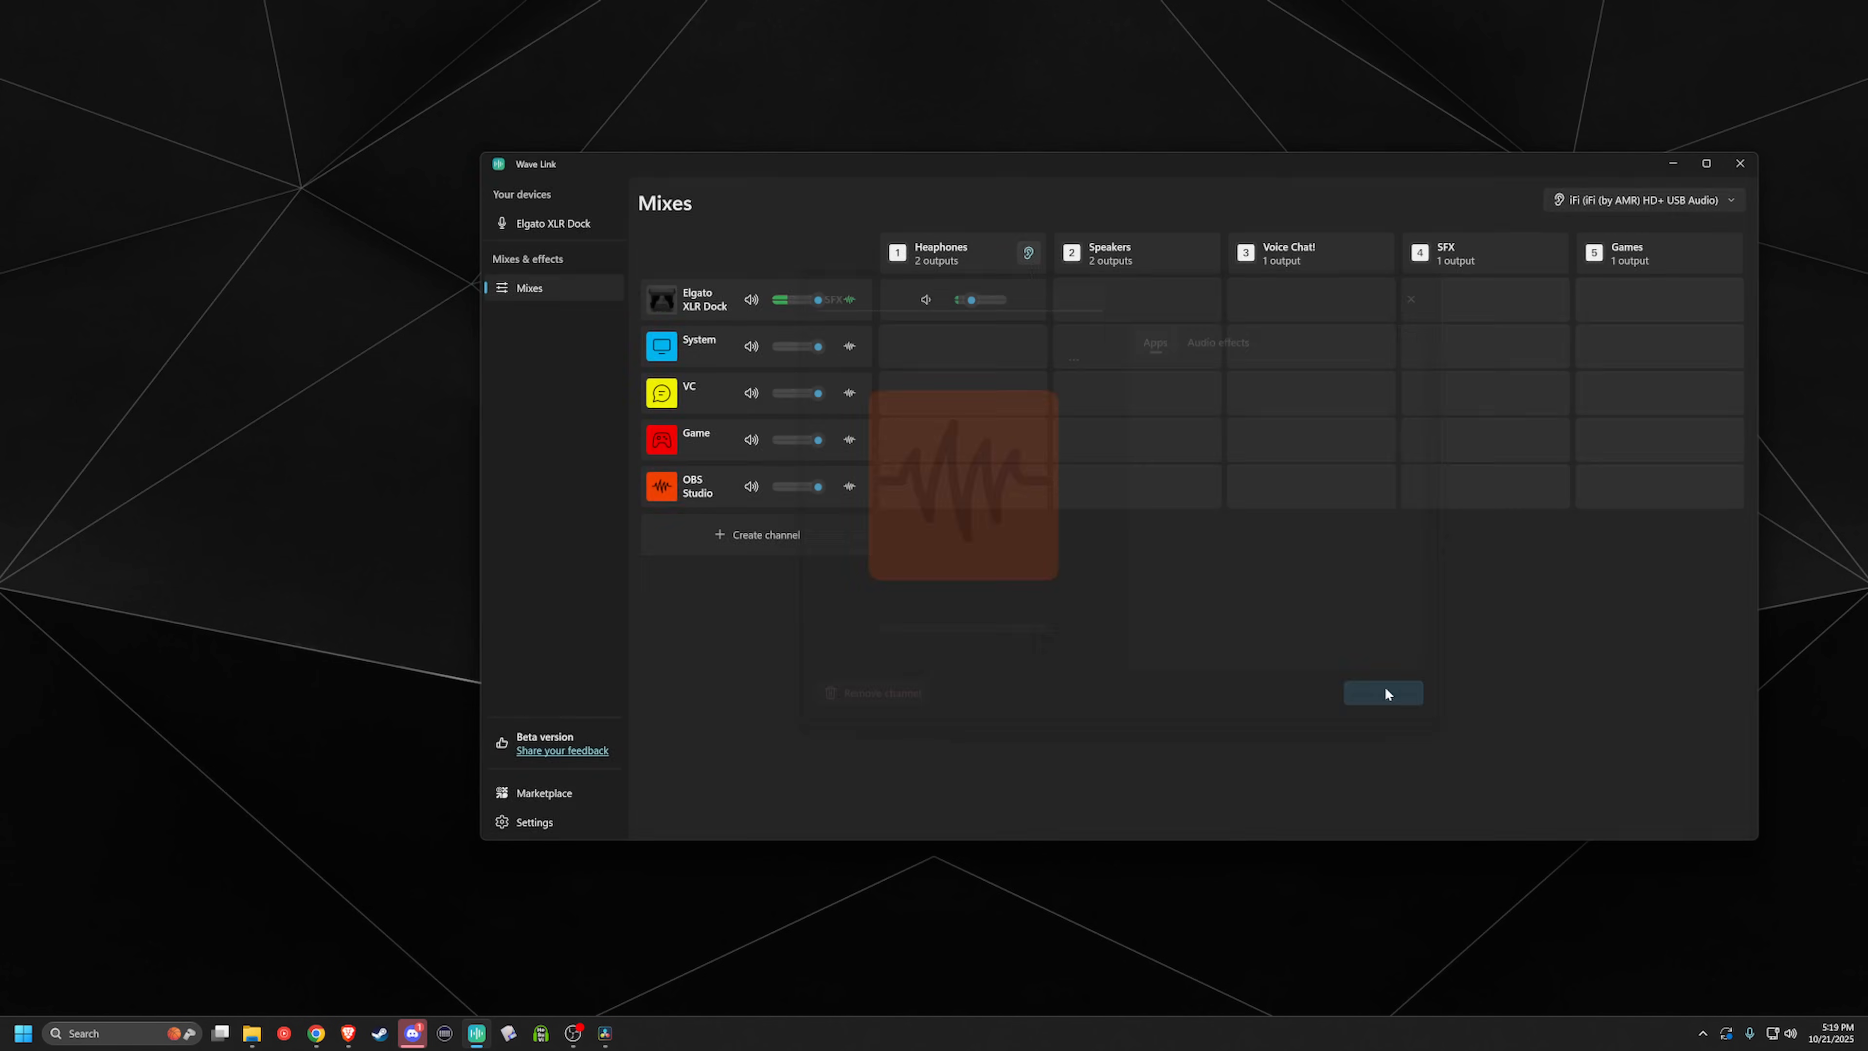
Step: Create a channel from OBS Studio below SFX and give it the Music icon
left_click(715, 544)
left_click(747, 759)
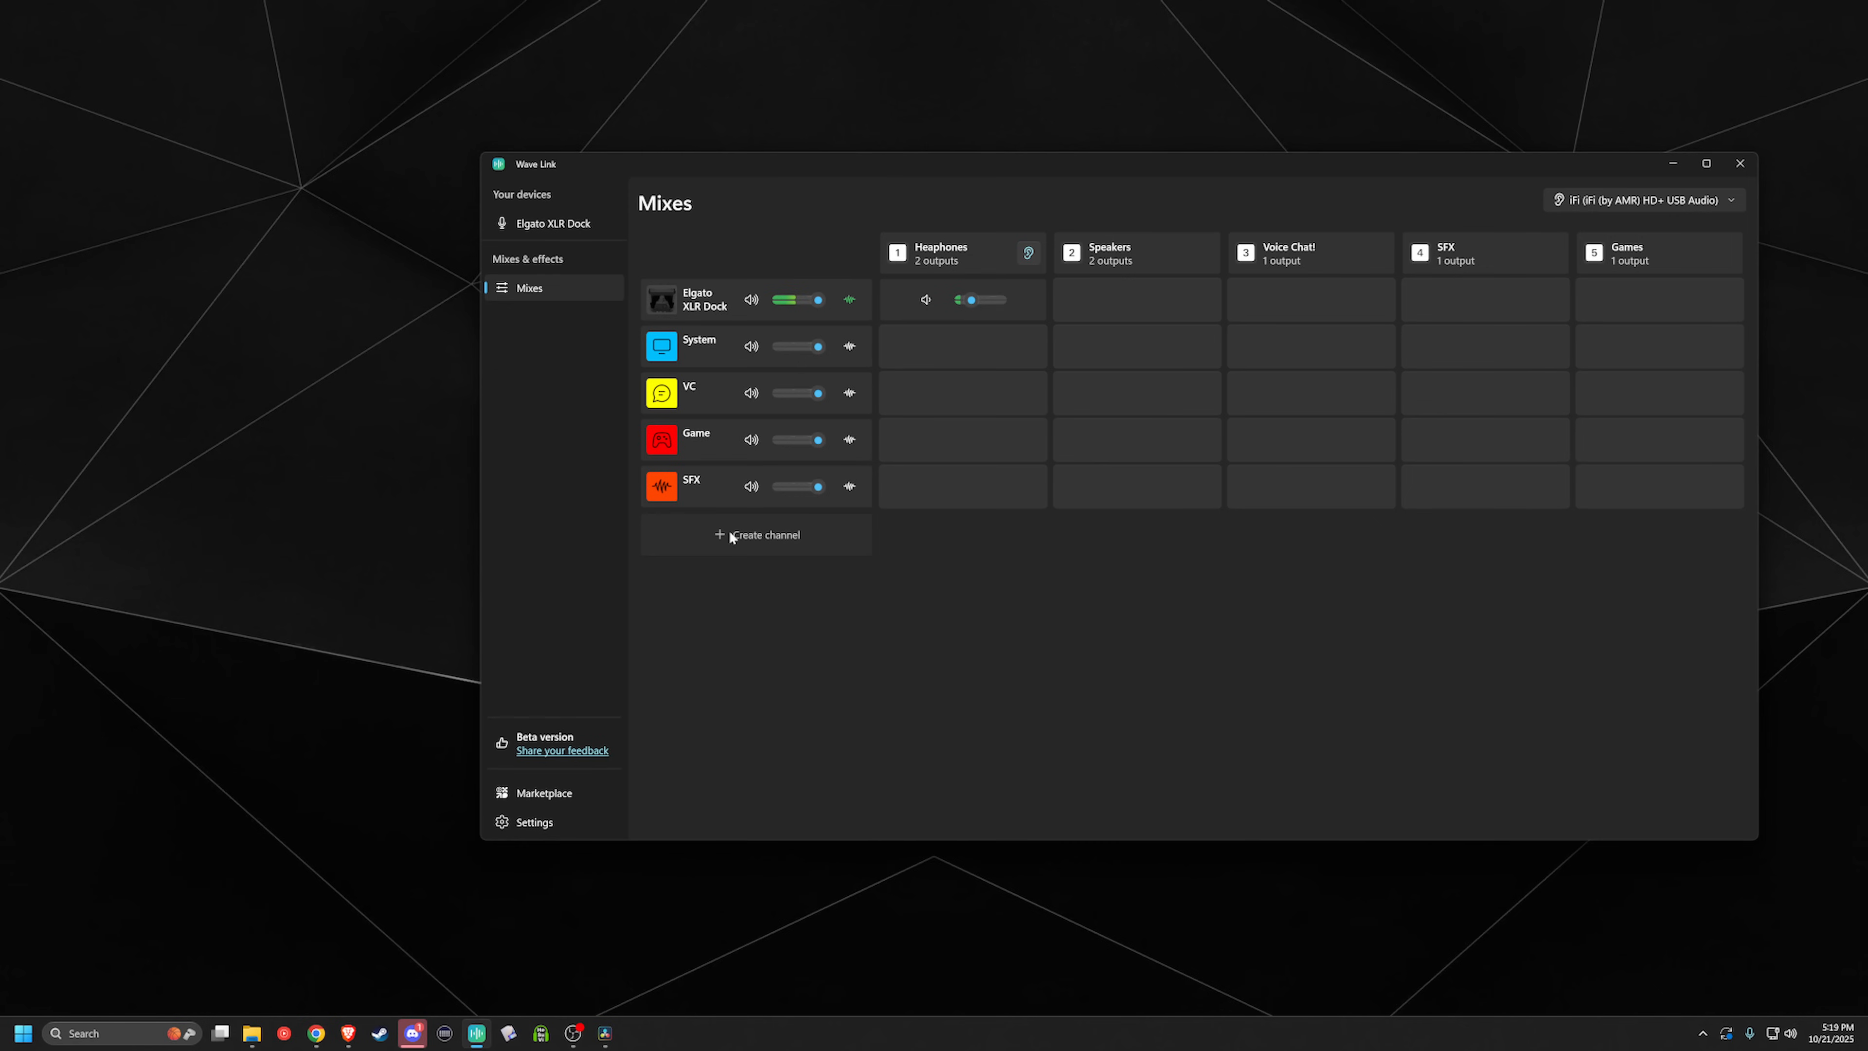
left_click(661, 534)
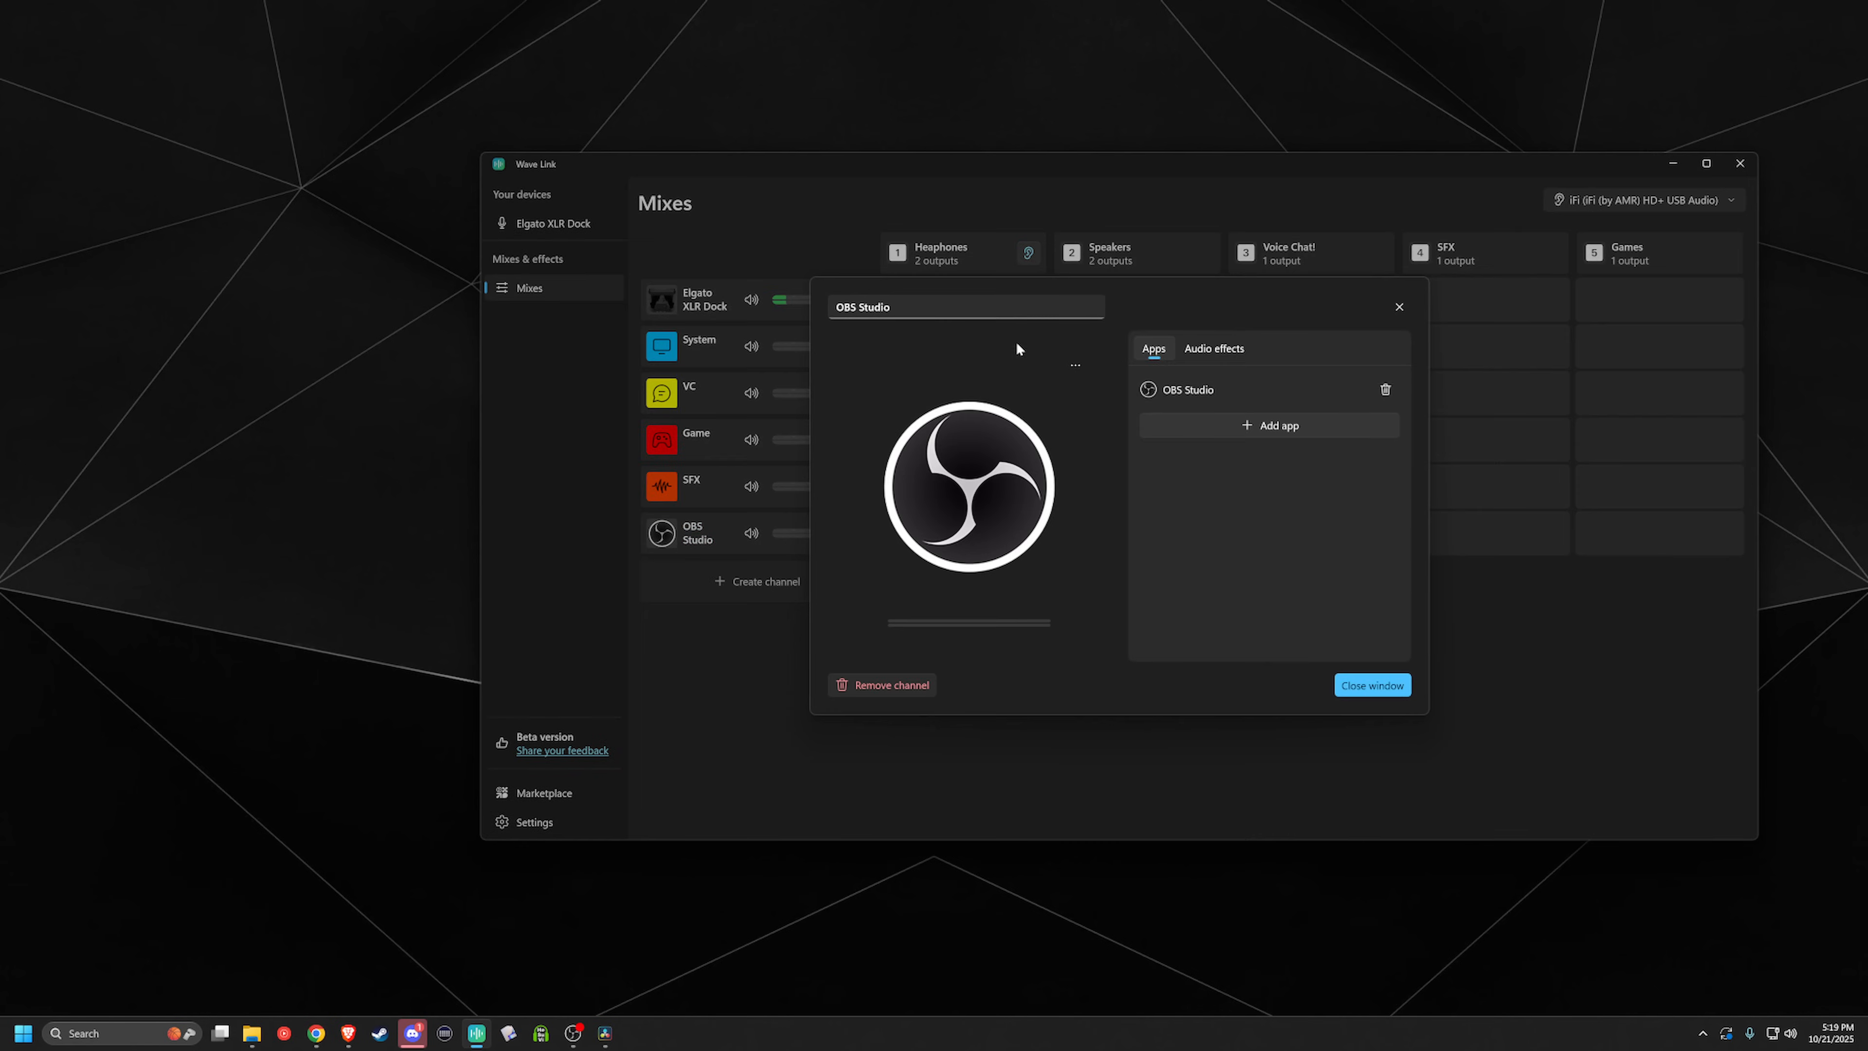
left_click(1074, 364)
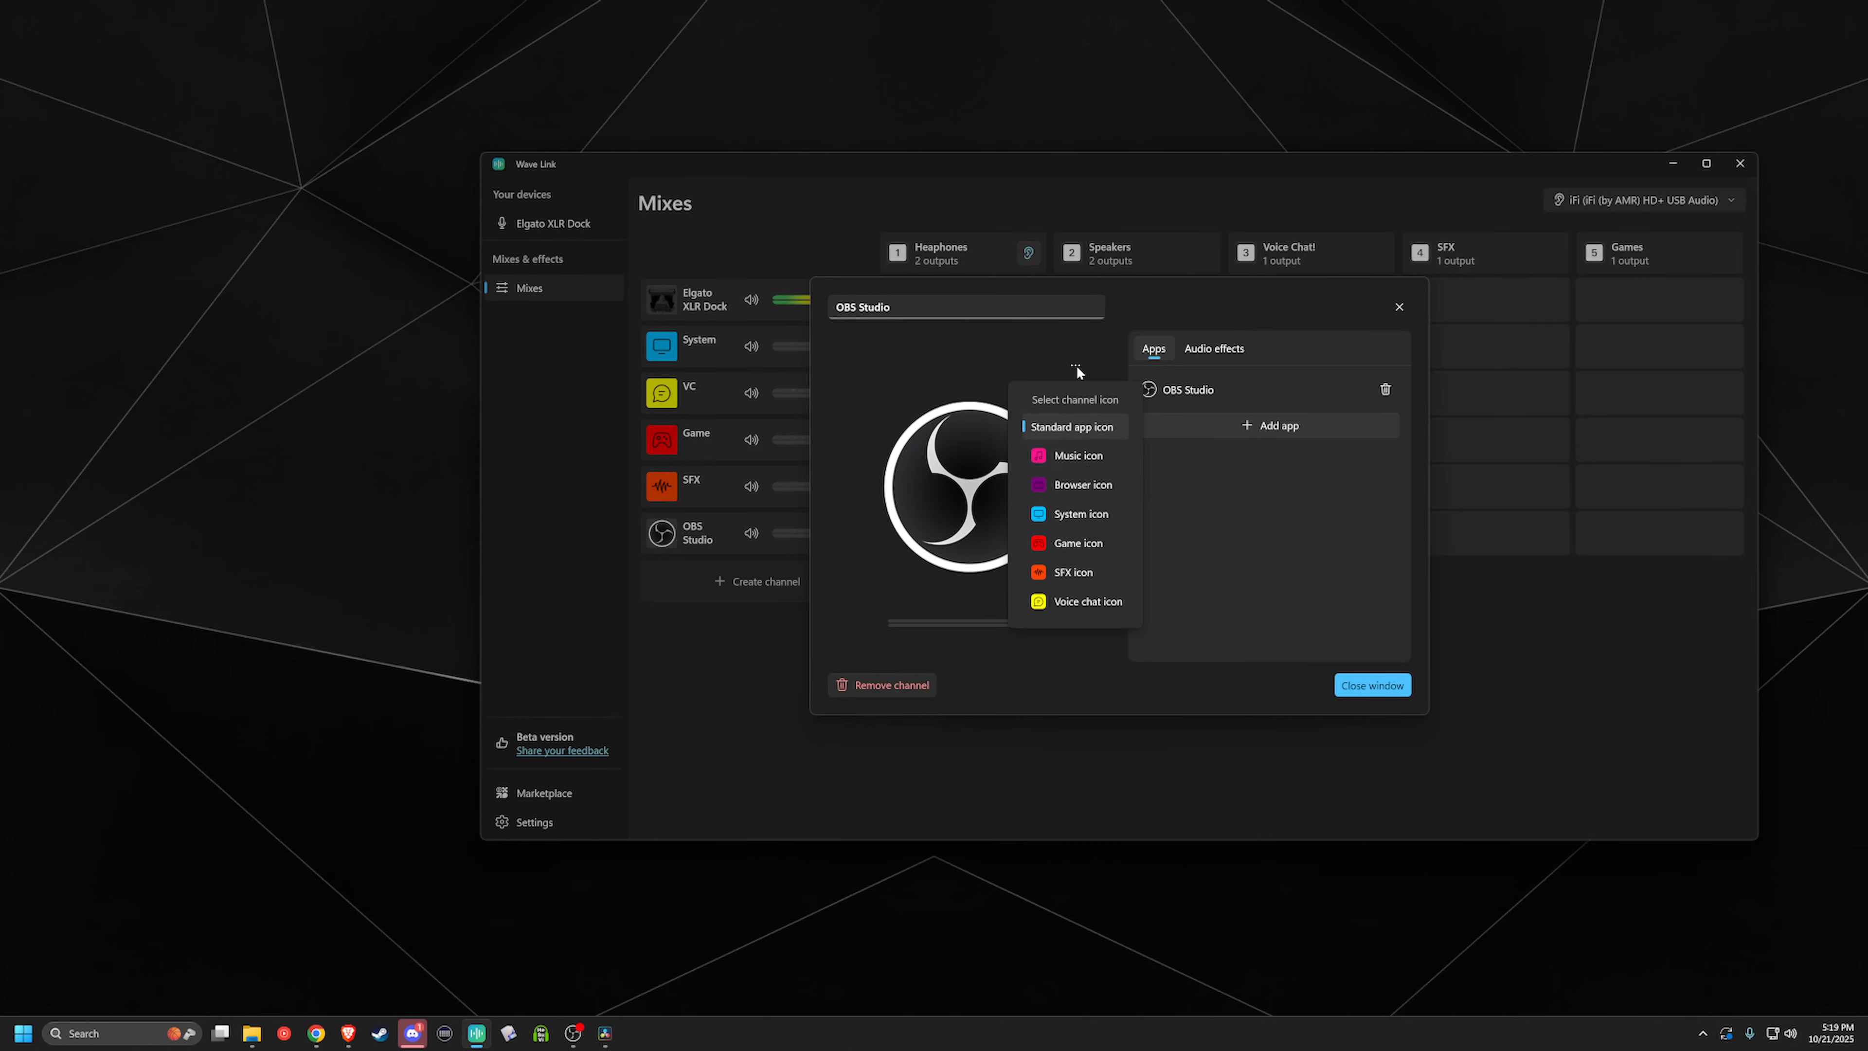
left_click(1087, 463)
left_click(1250, 527)
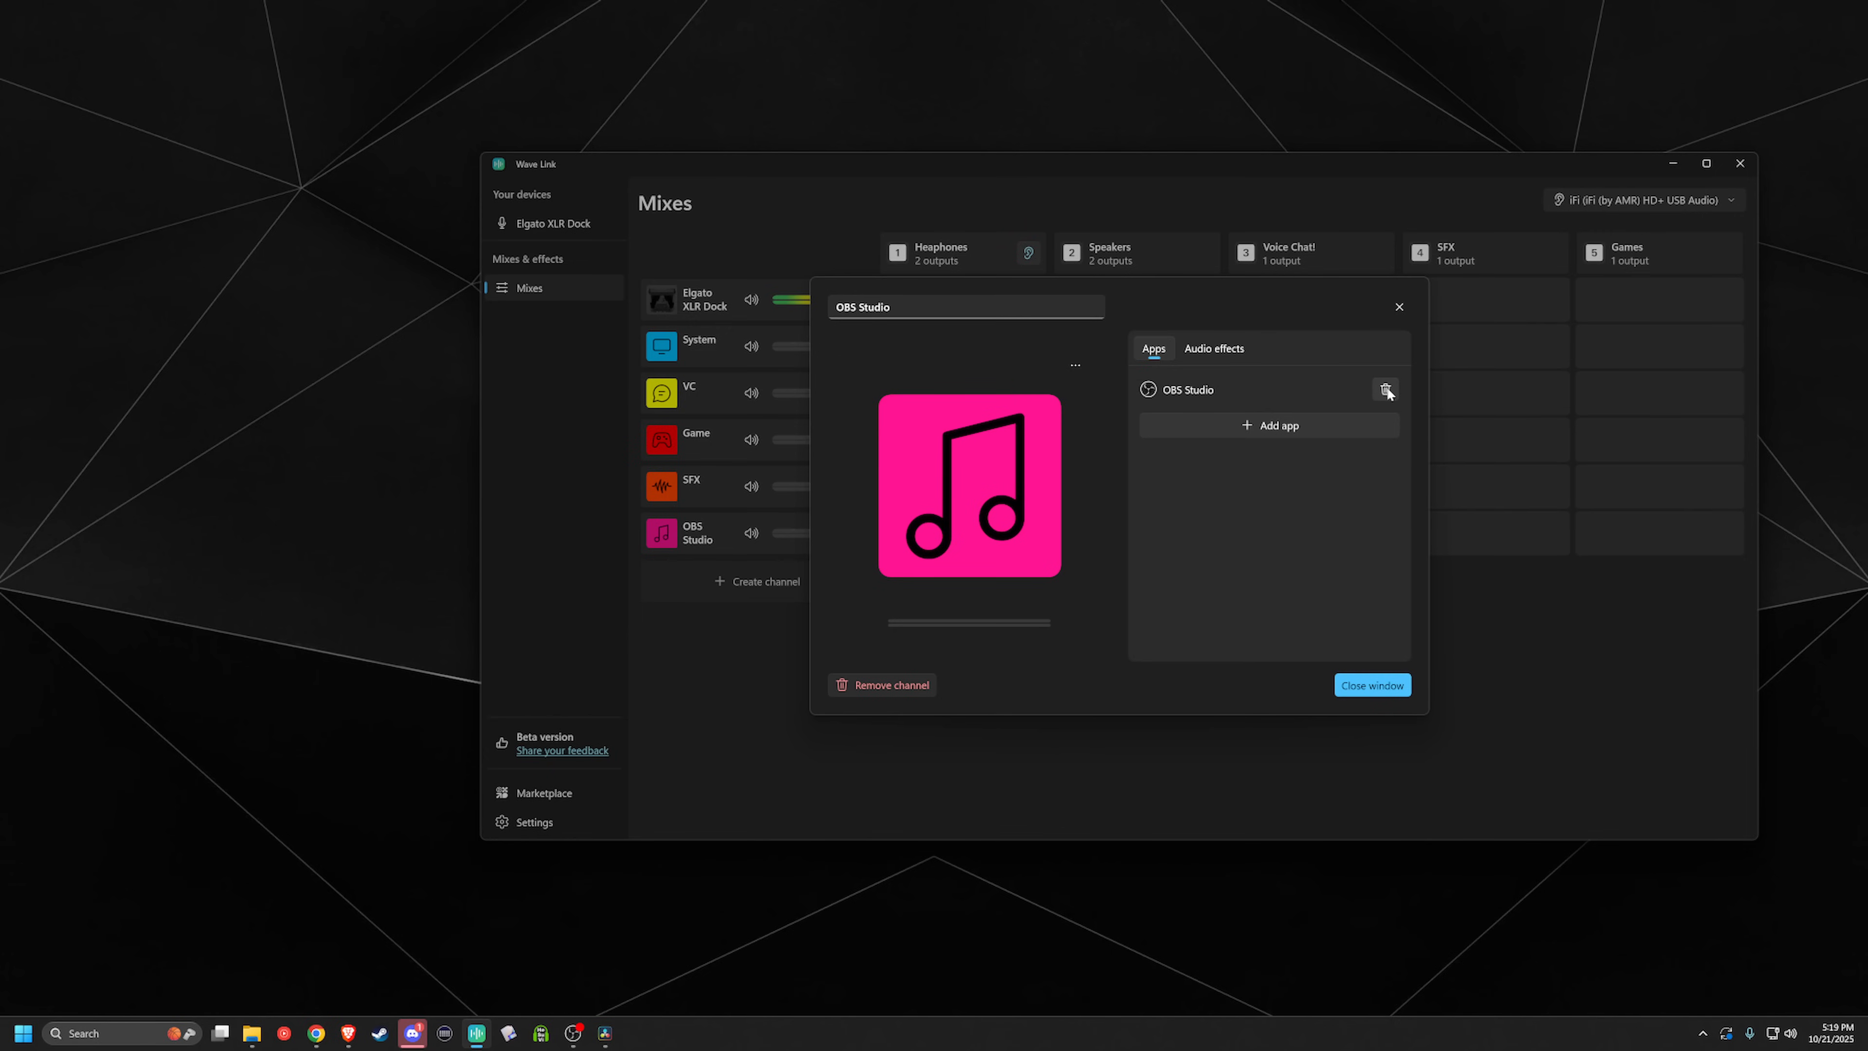
Step: Remove the OBS Studio app from the music-icon channel and rename the channel as Music
left_click(1385, 389)
left_click(906, 307)
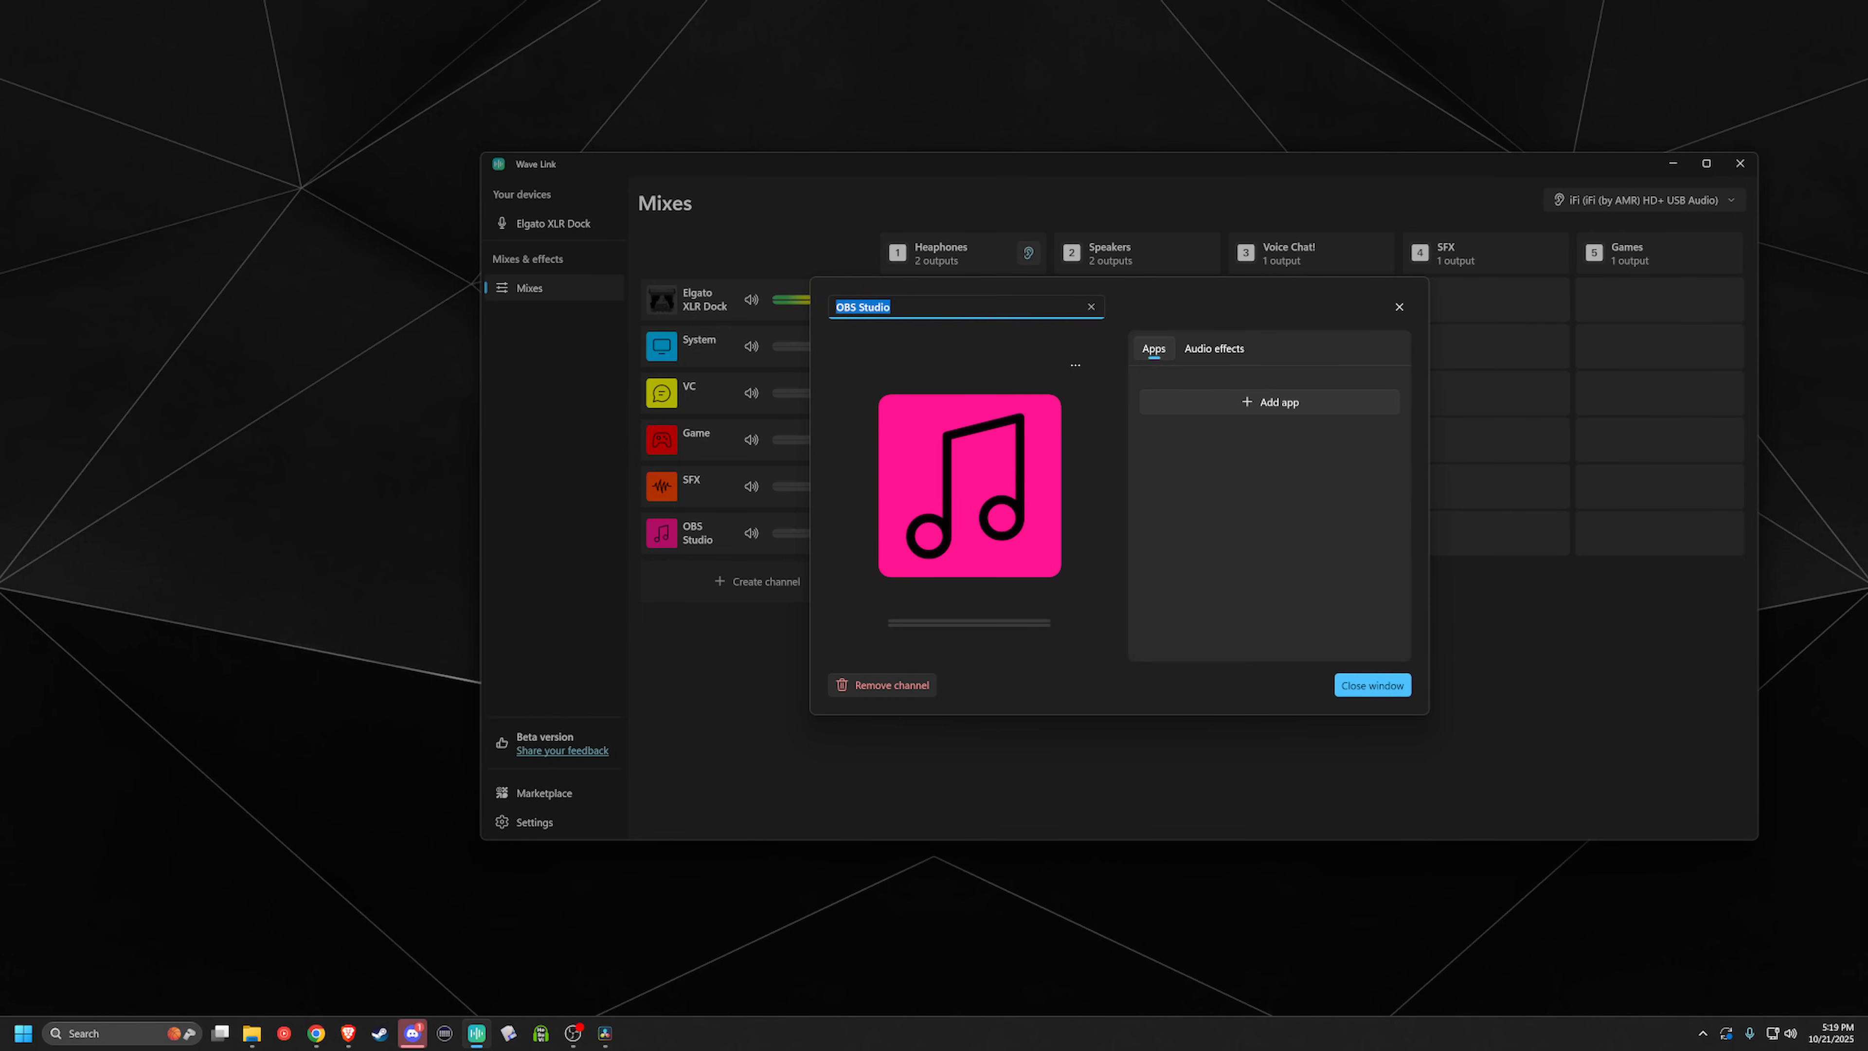
type("Music")
left_click(1380, 684)
left_click(761, 585)
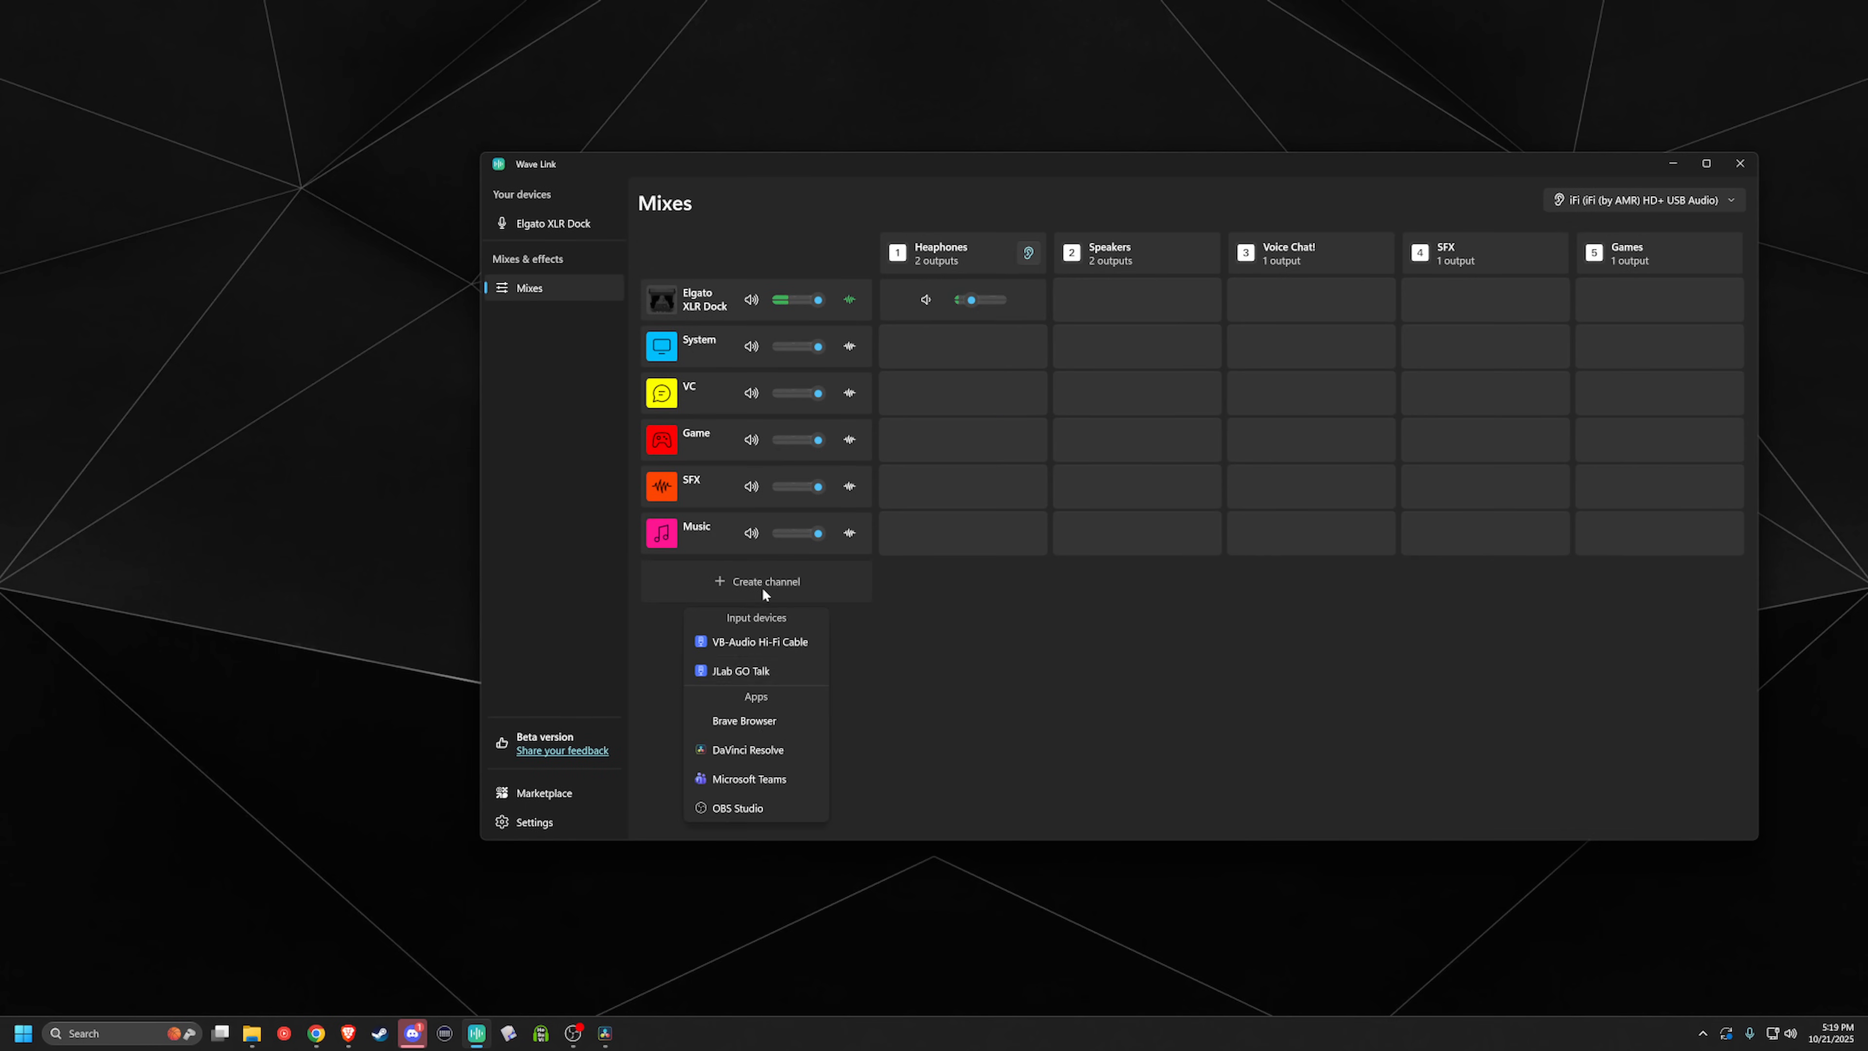
left_click(757, 810)
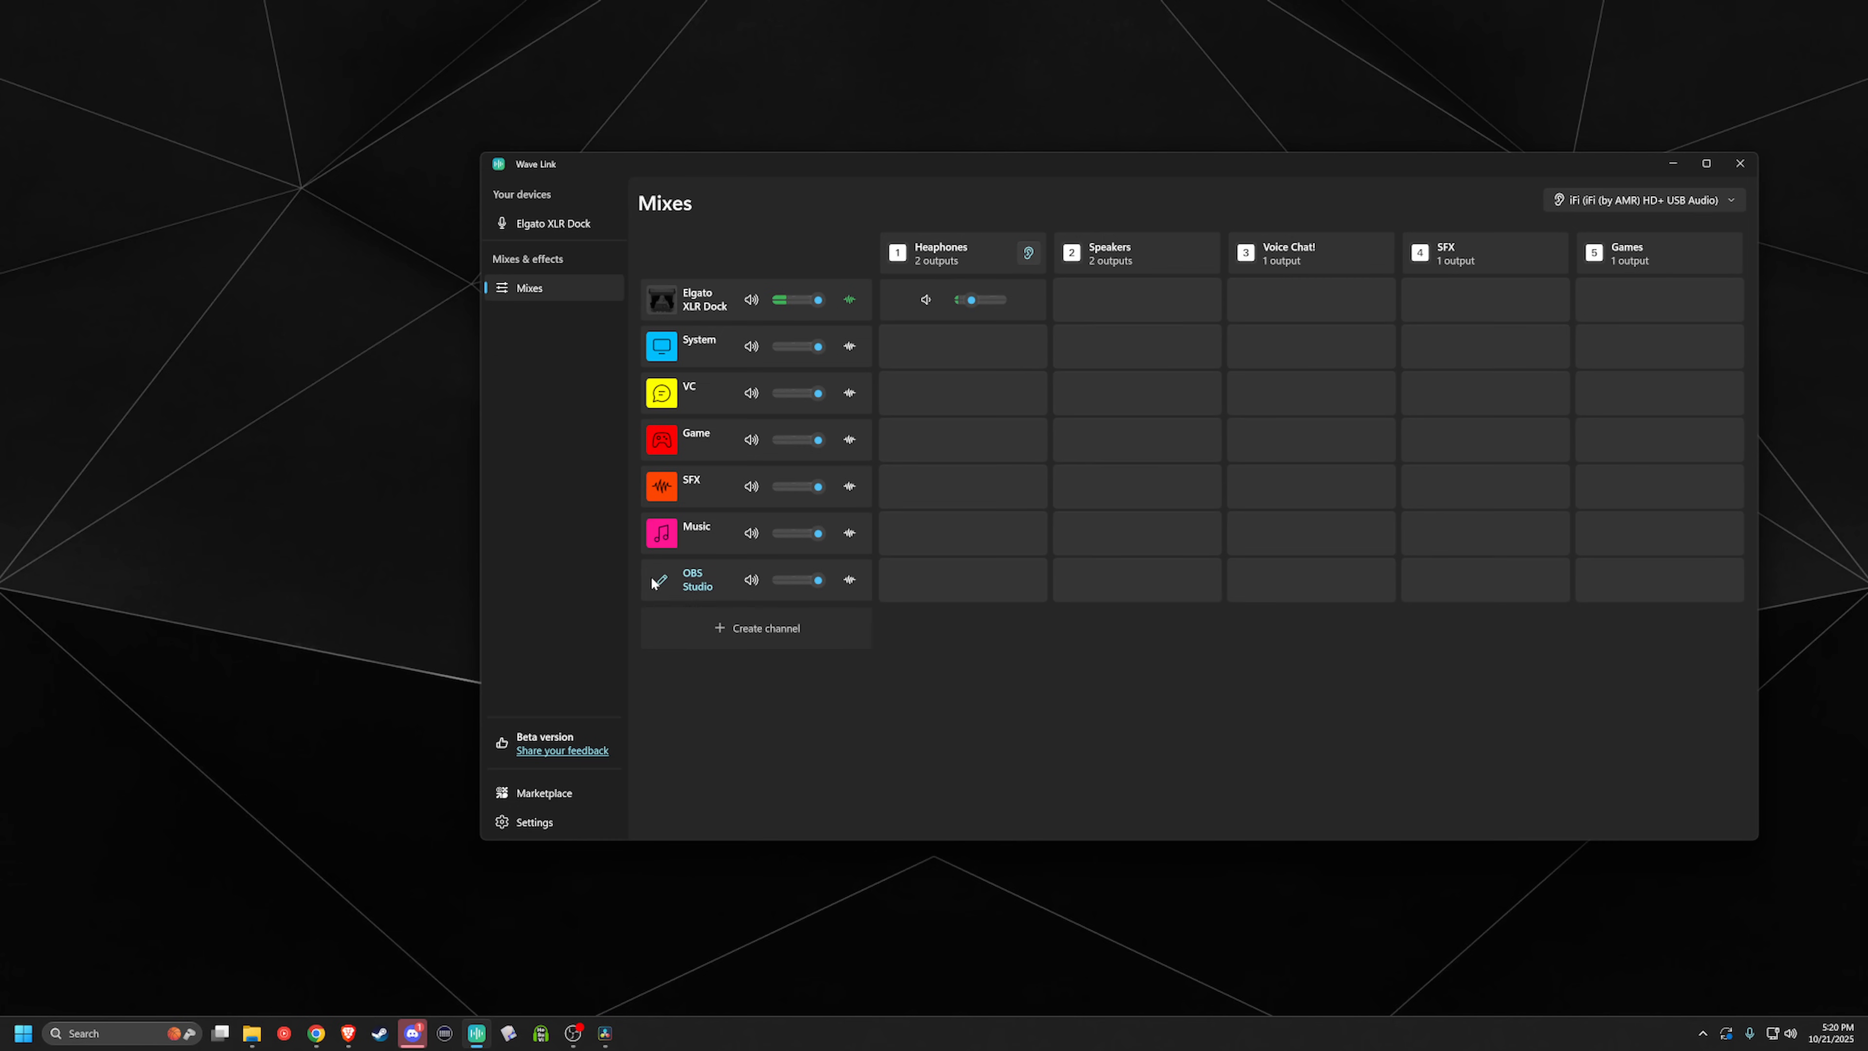
left_click(658, 585)
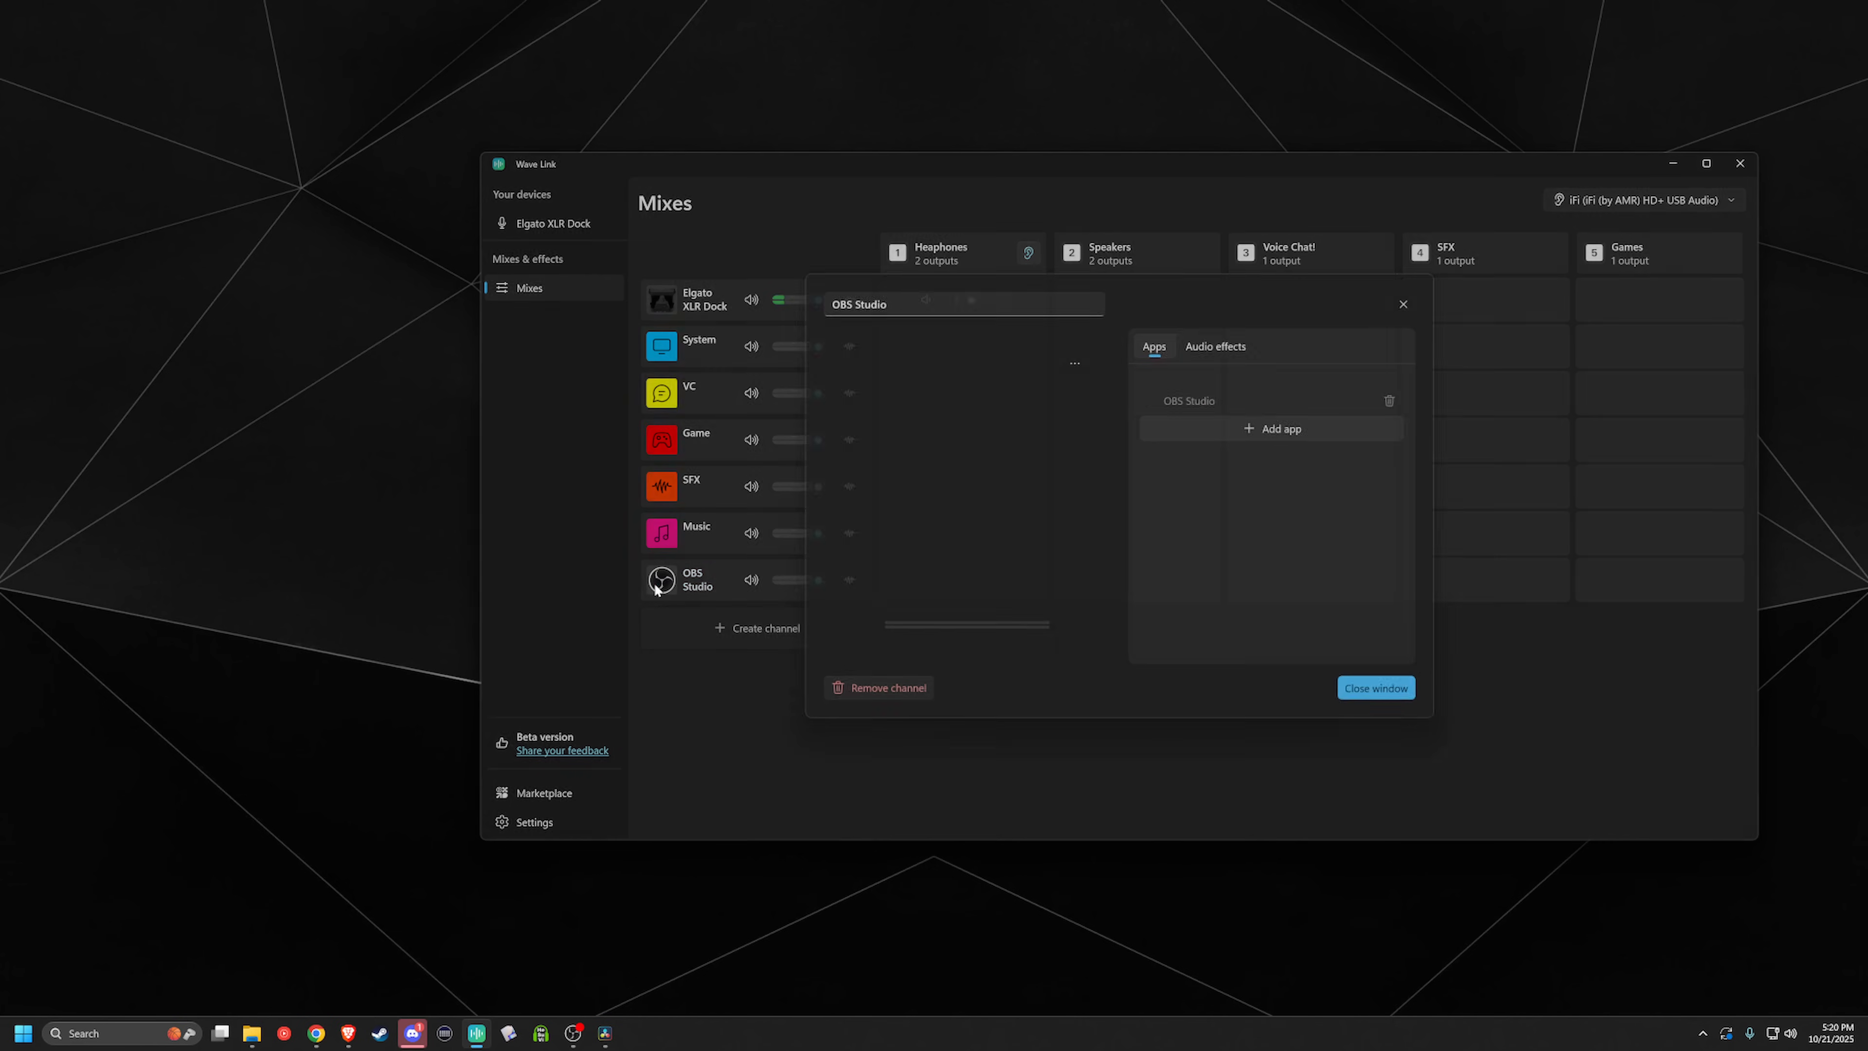
left_click(1075, 364)
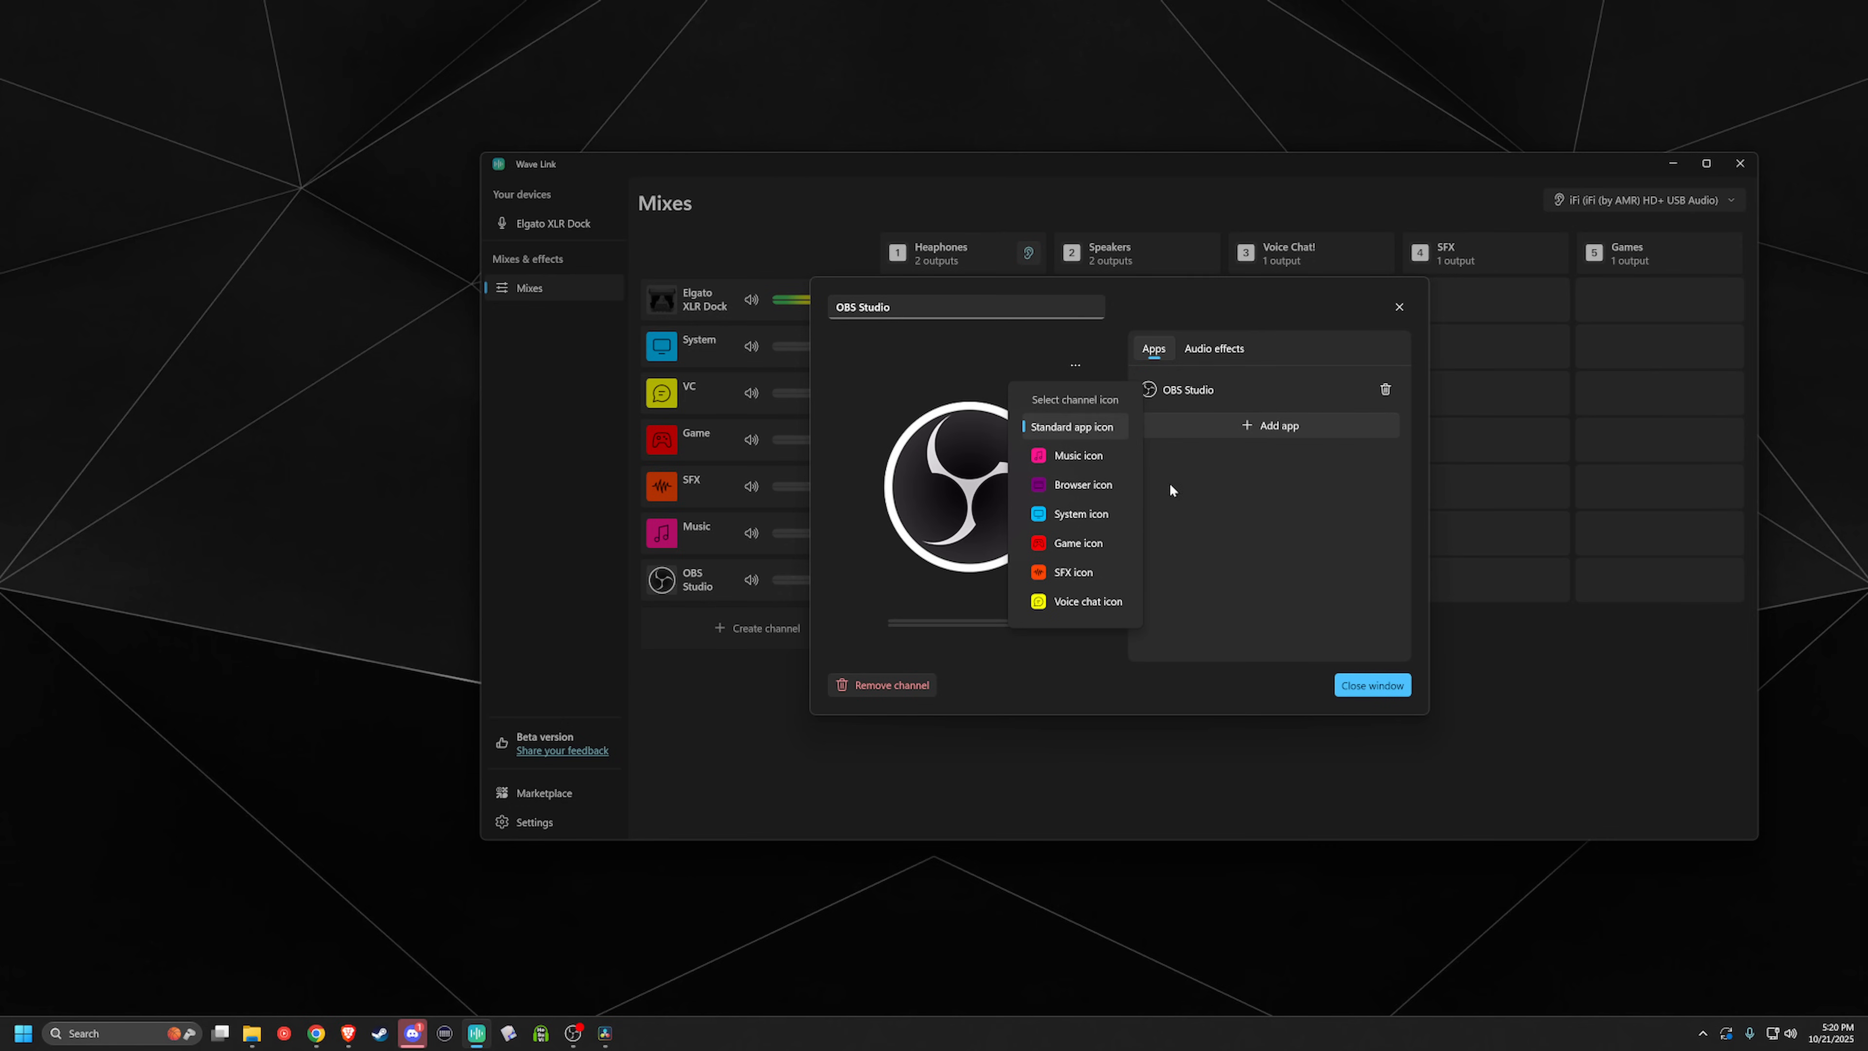
left_click(1224, 551)
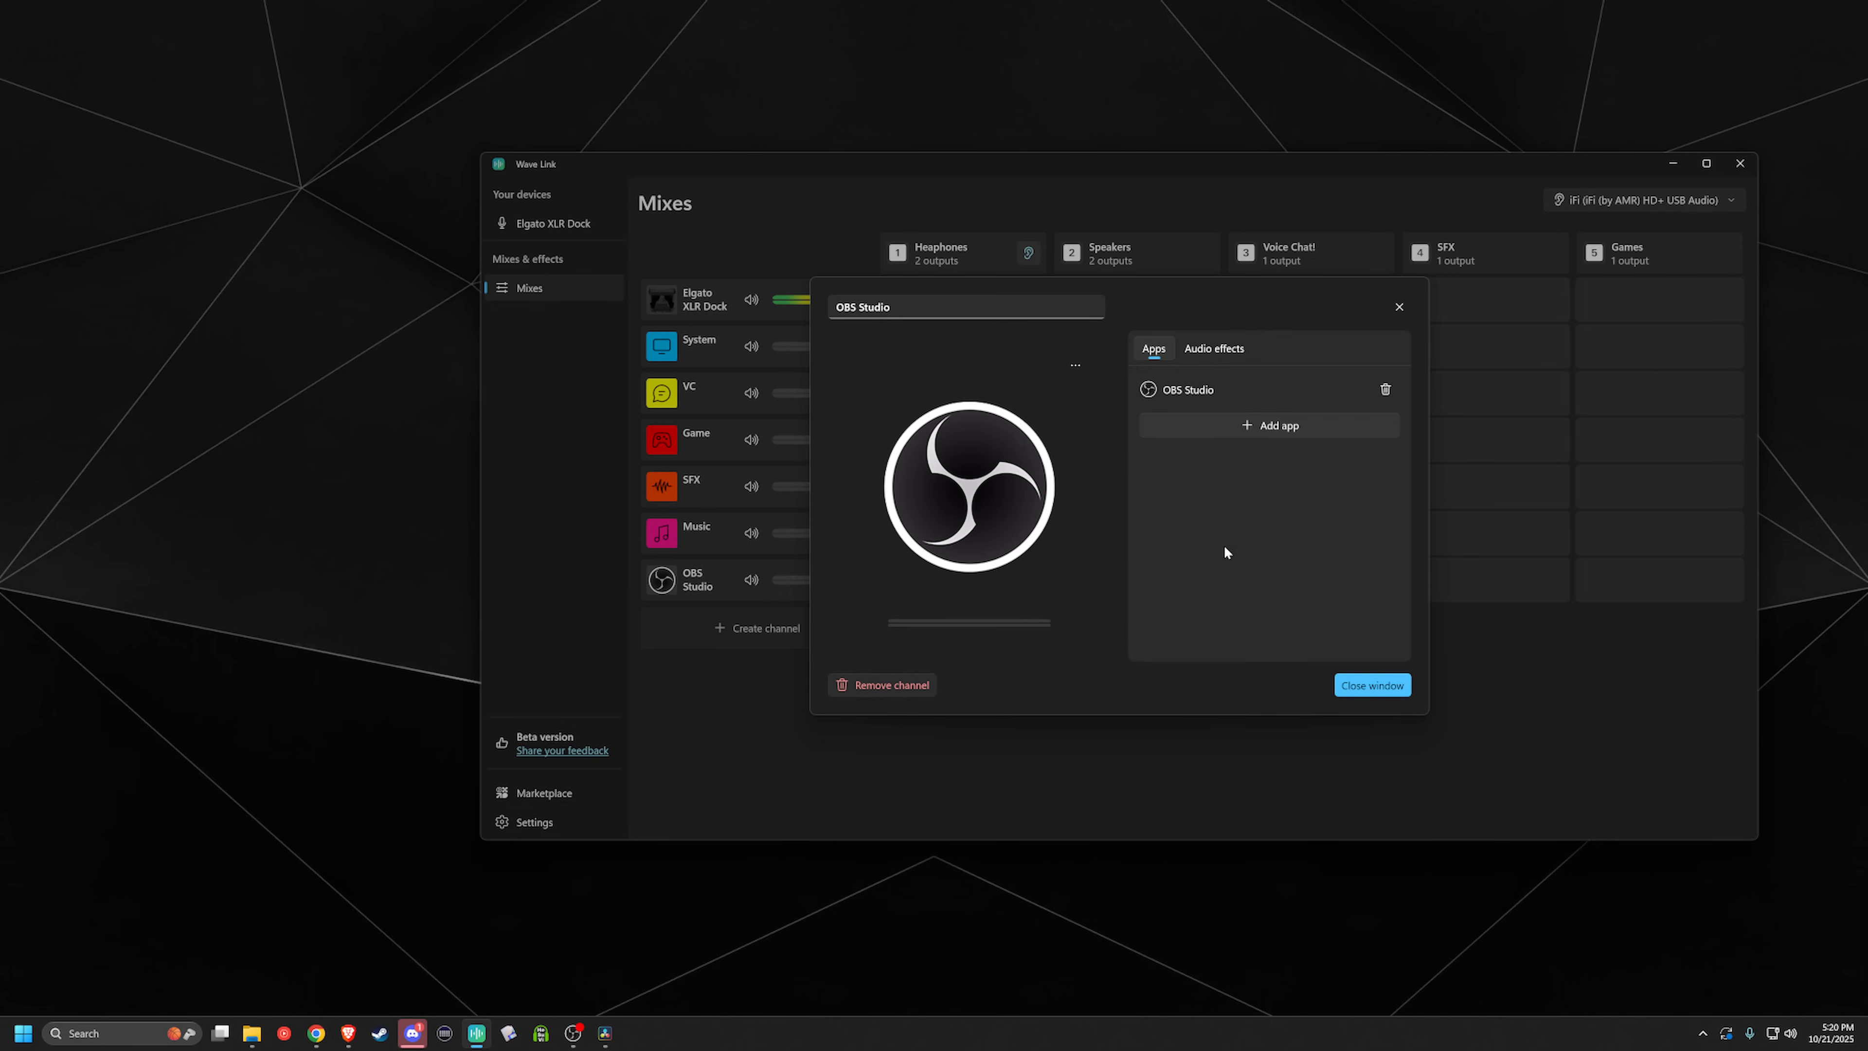
left_click(1076, 367)
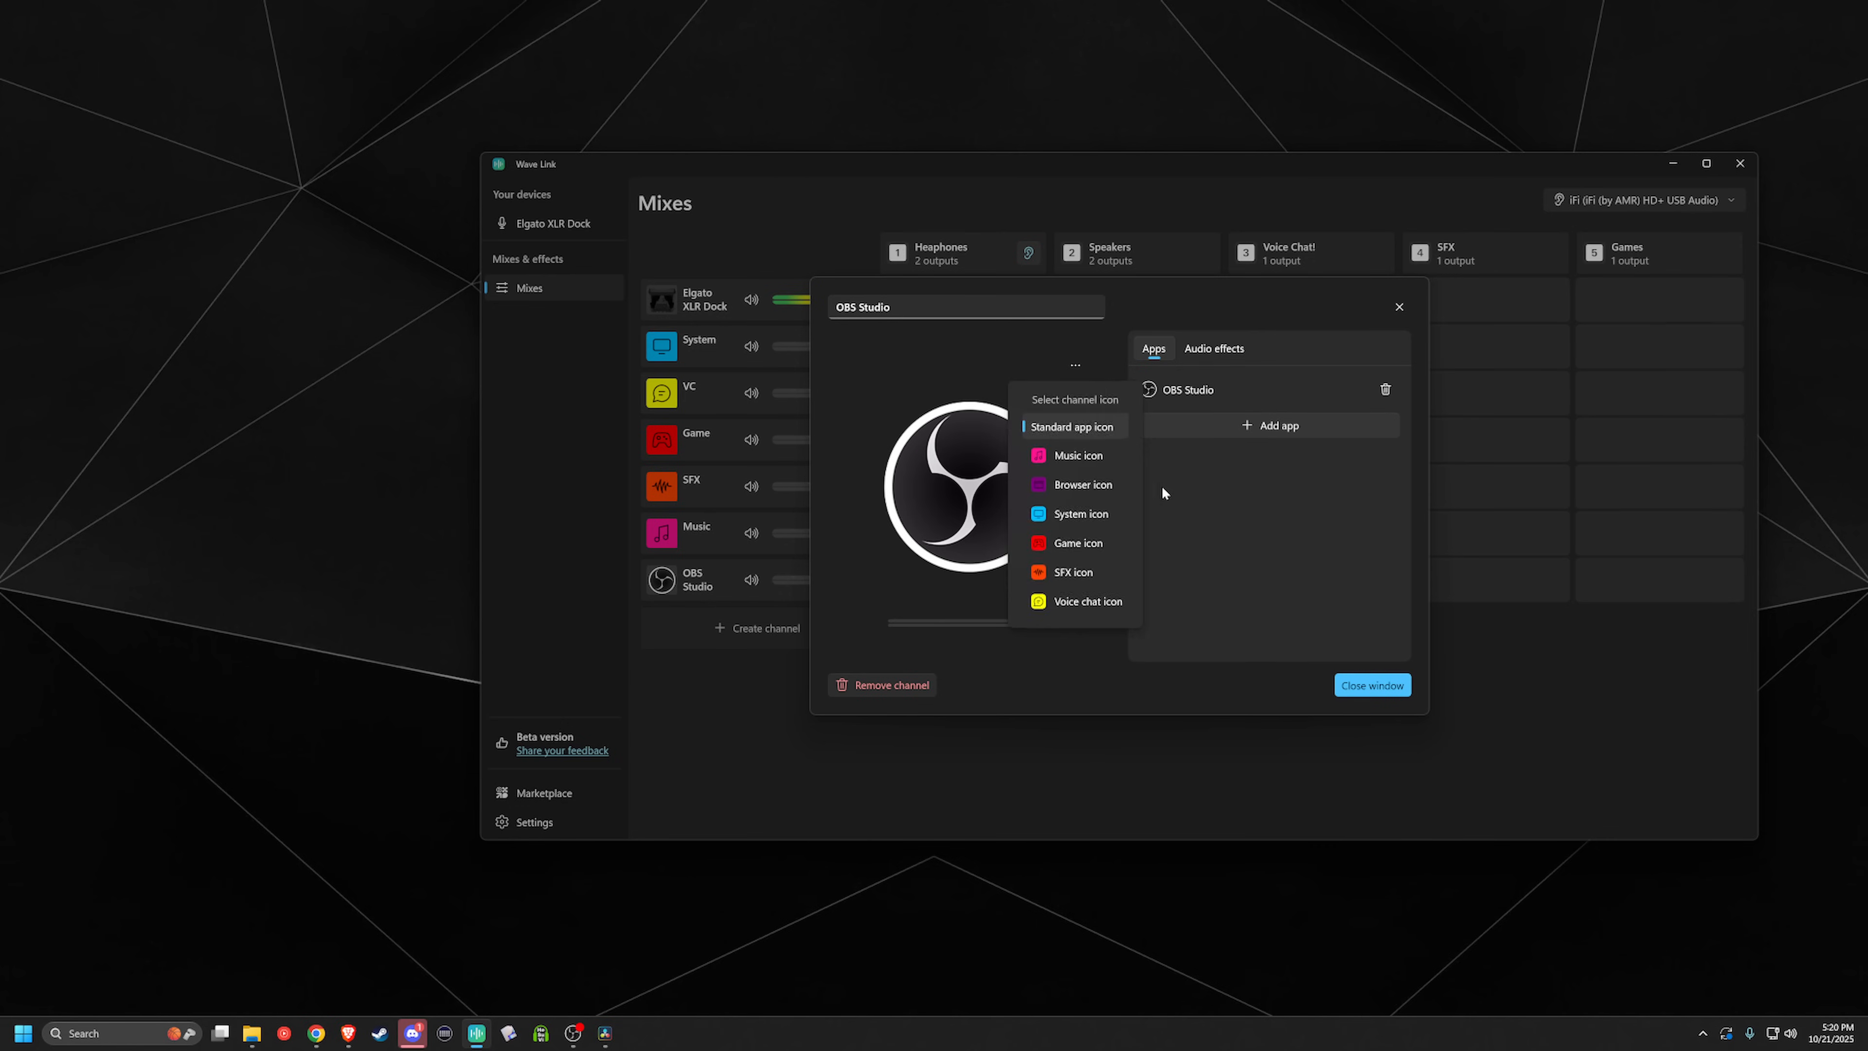
left_click(1358, 309)
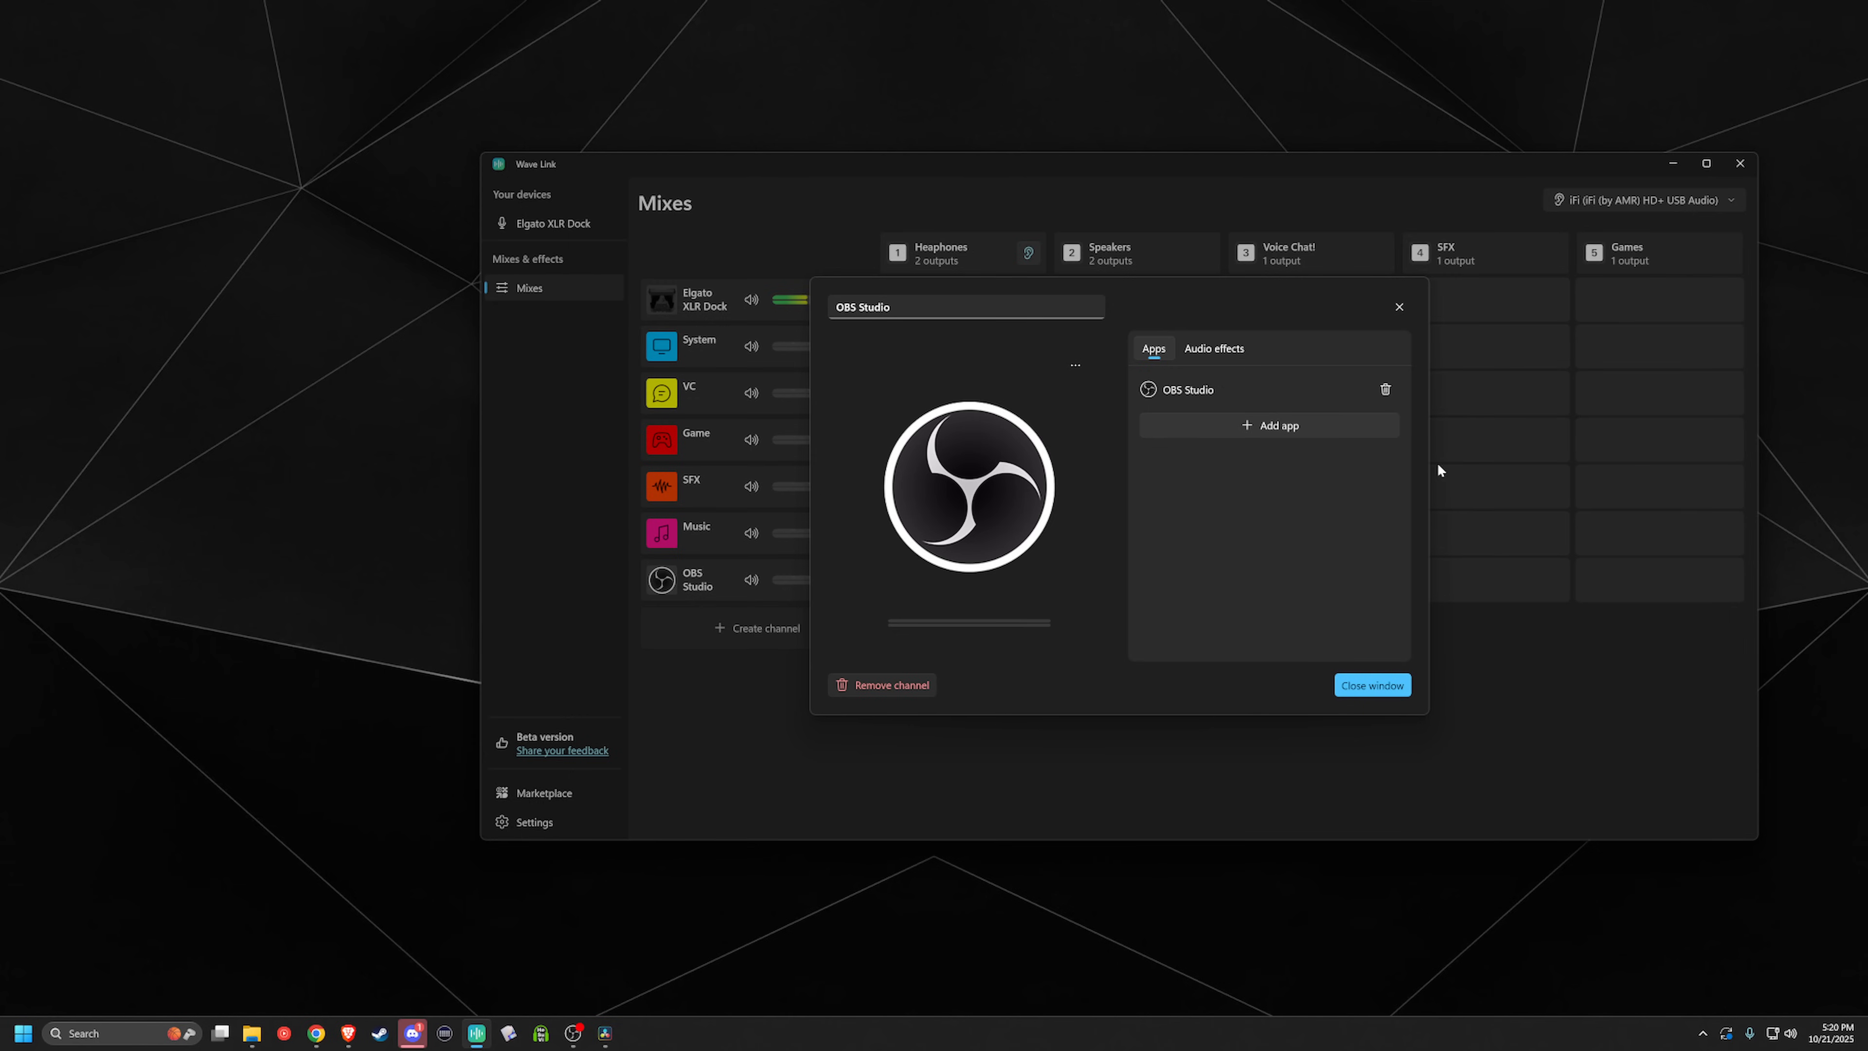
left_click(891, 684)
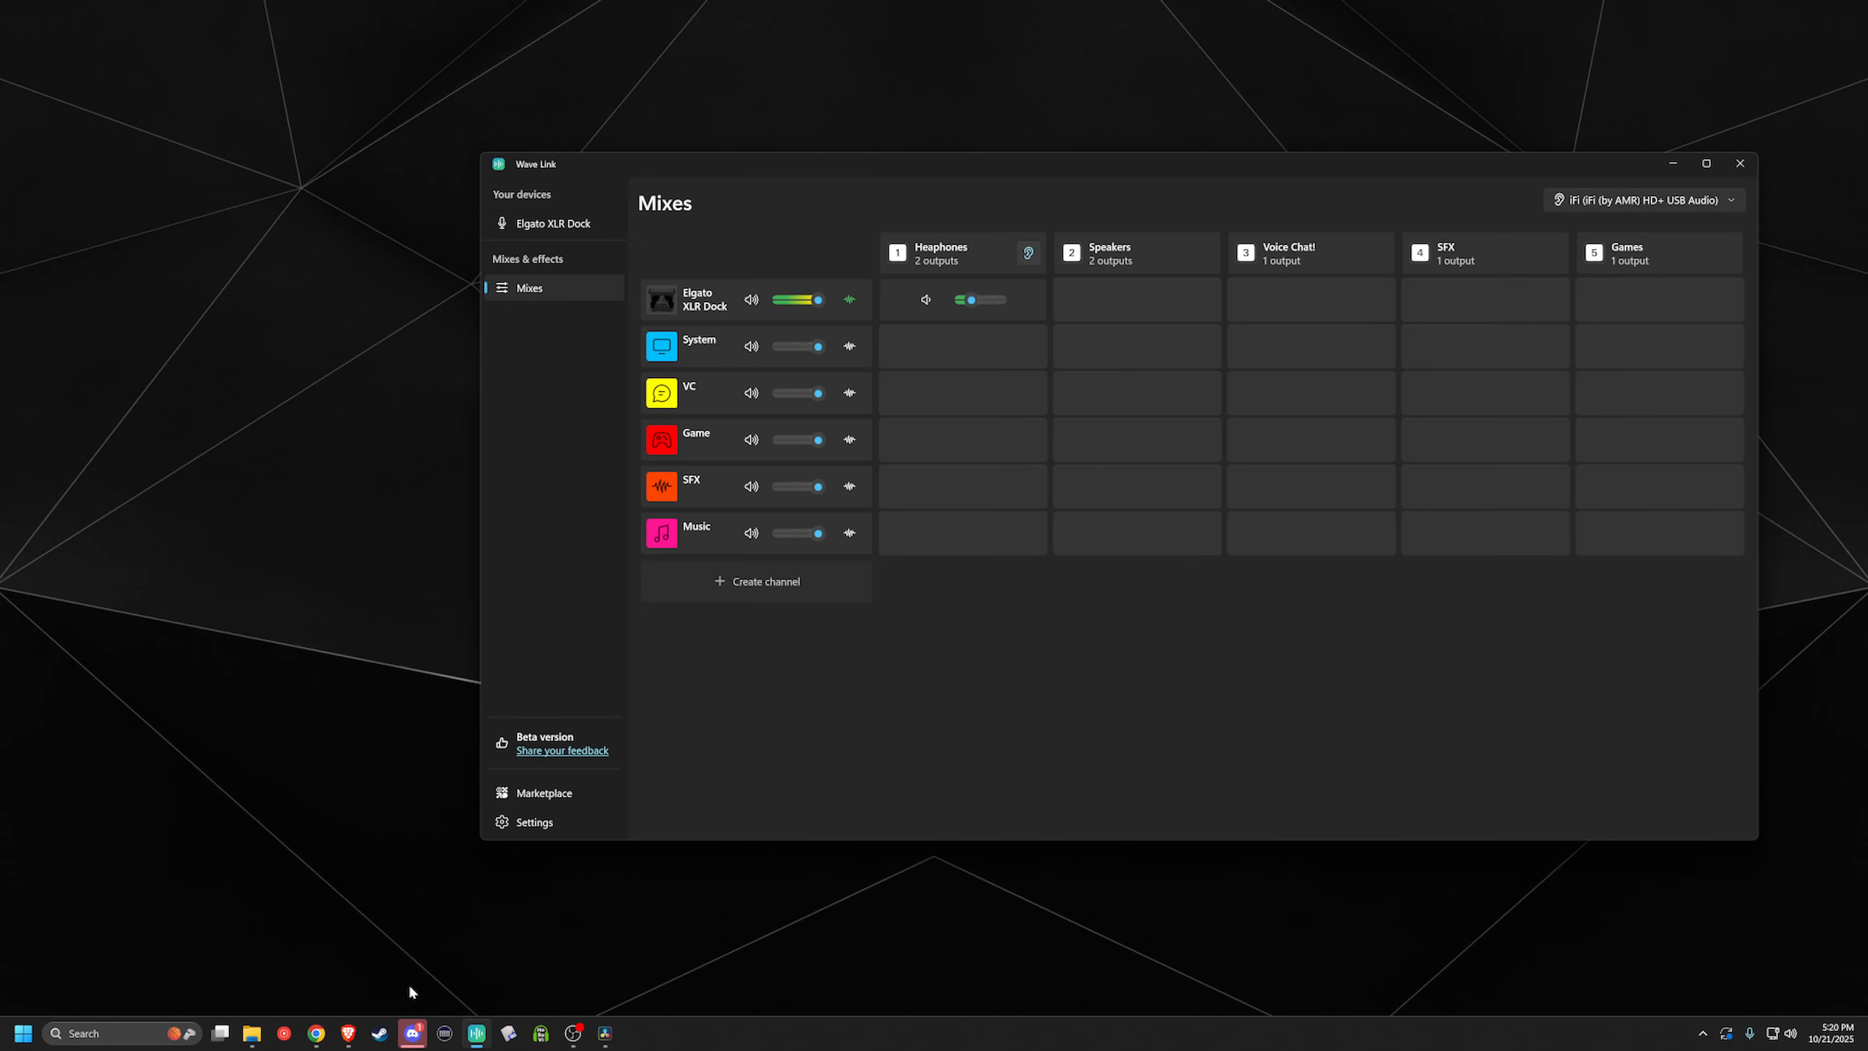
Step: Open the YouTube Music browser window, move it beside the mixer, and return to Wave Link
left_click(292, 1036)
left_click_drag(1866, 73, 798, 85)
left_click(1468, 181)
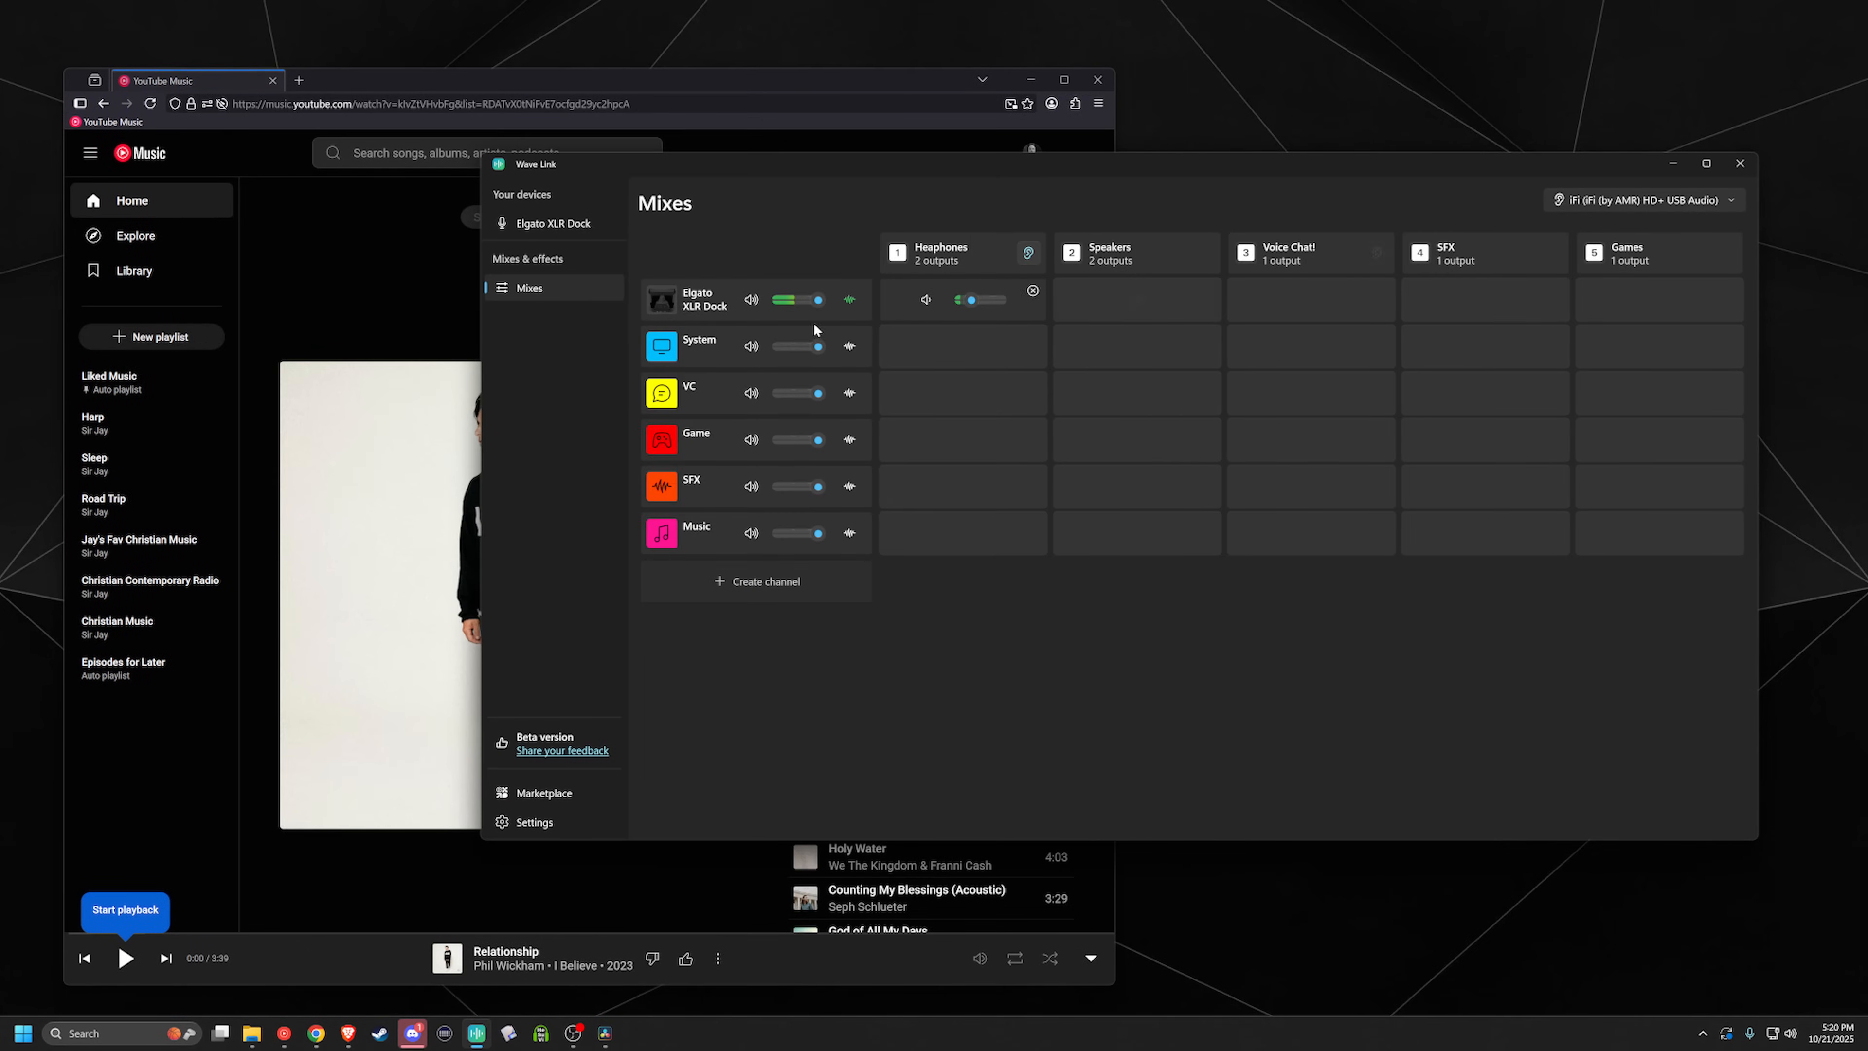
Step: Assign the Waterfox app to the Music channel and close the channel's settings
left_click(664, 534)
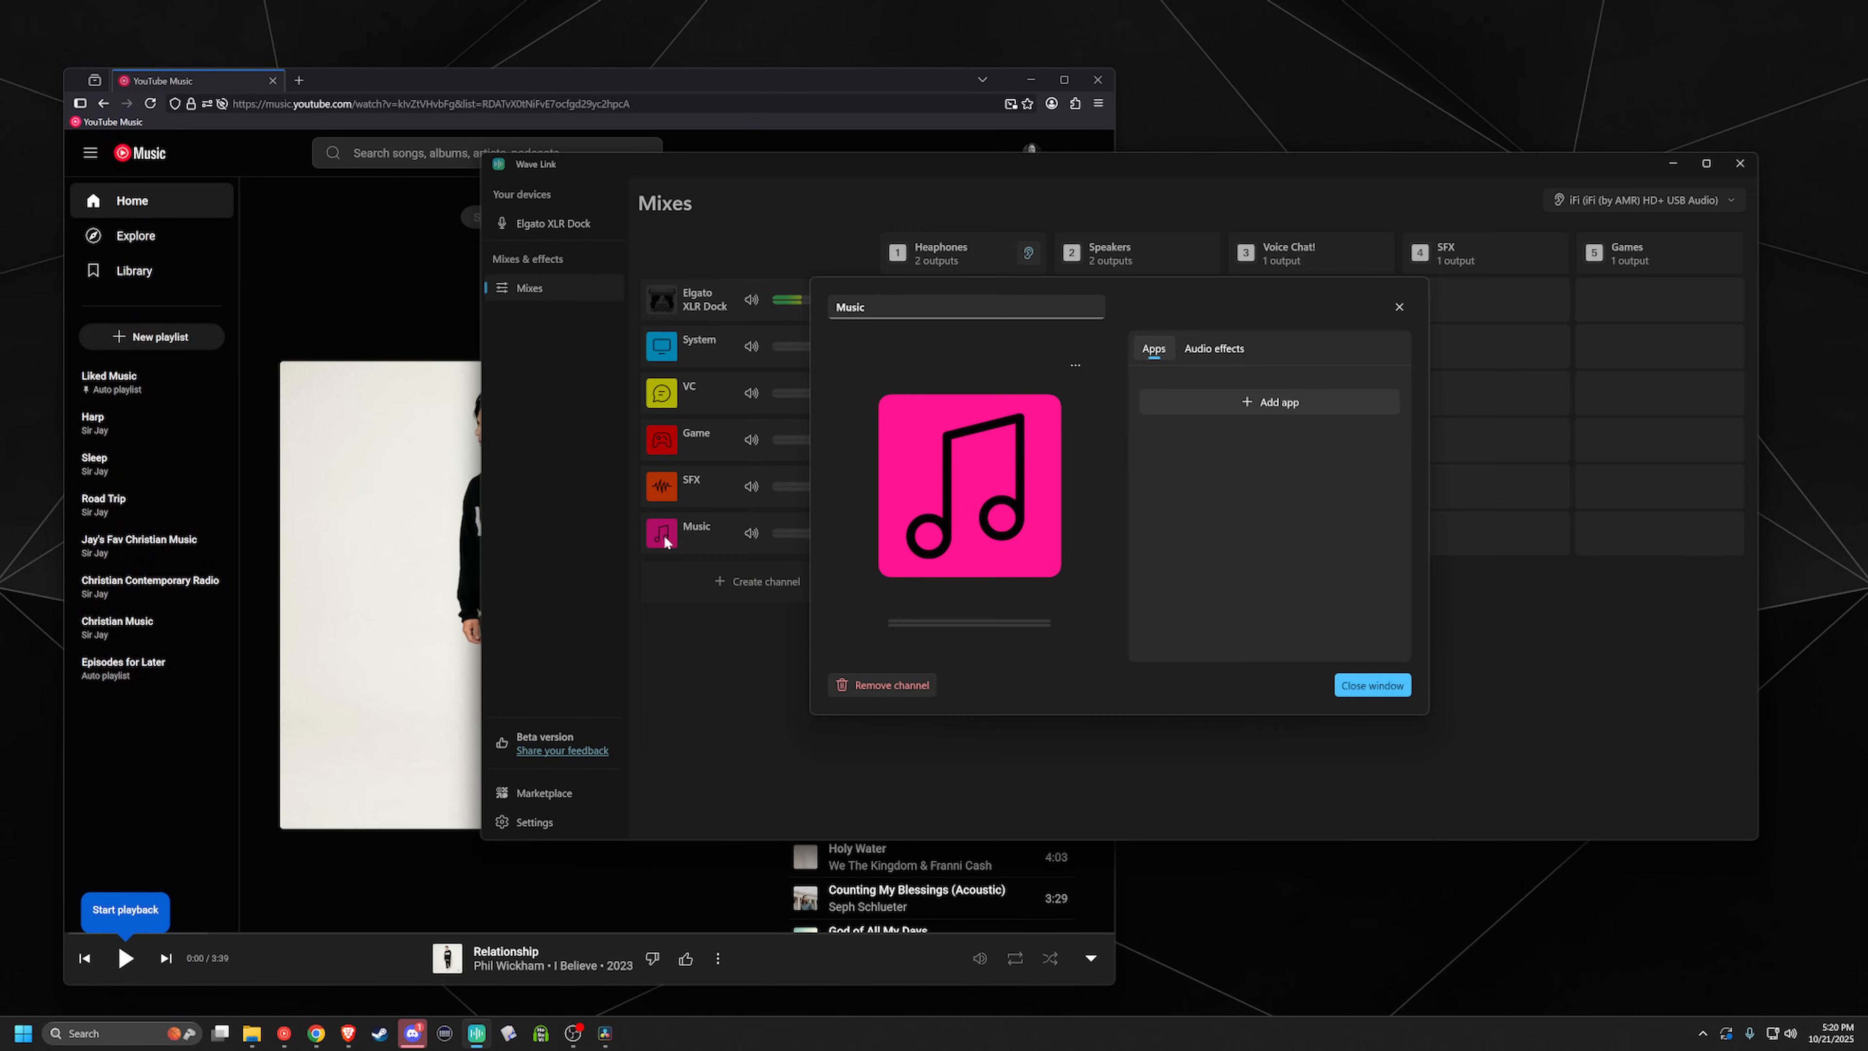
left_click(1286, 403)
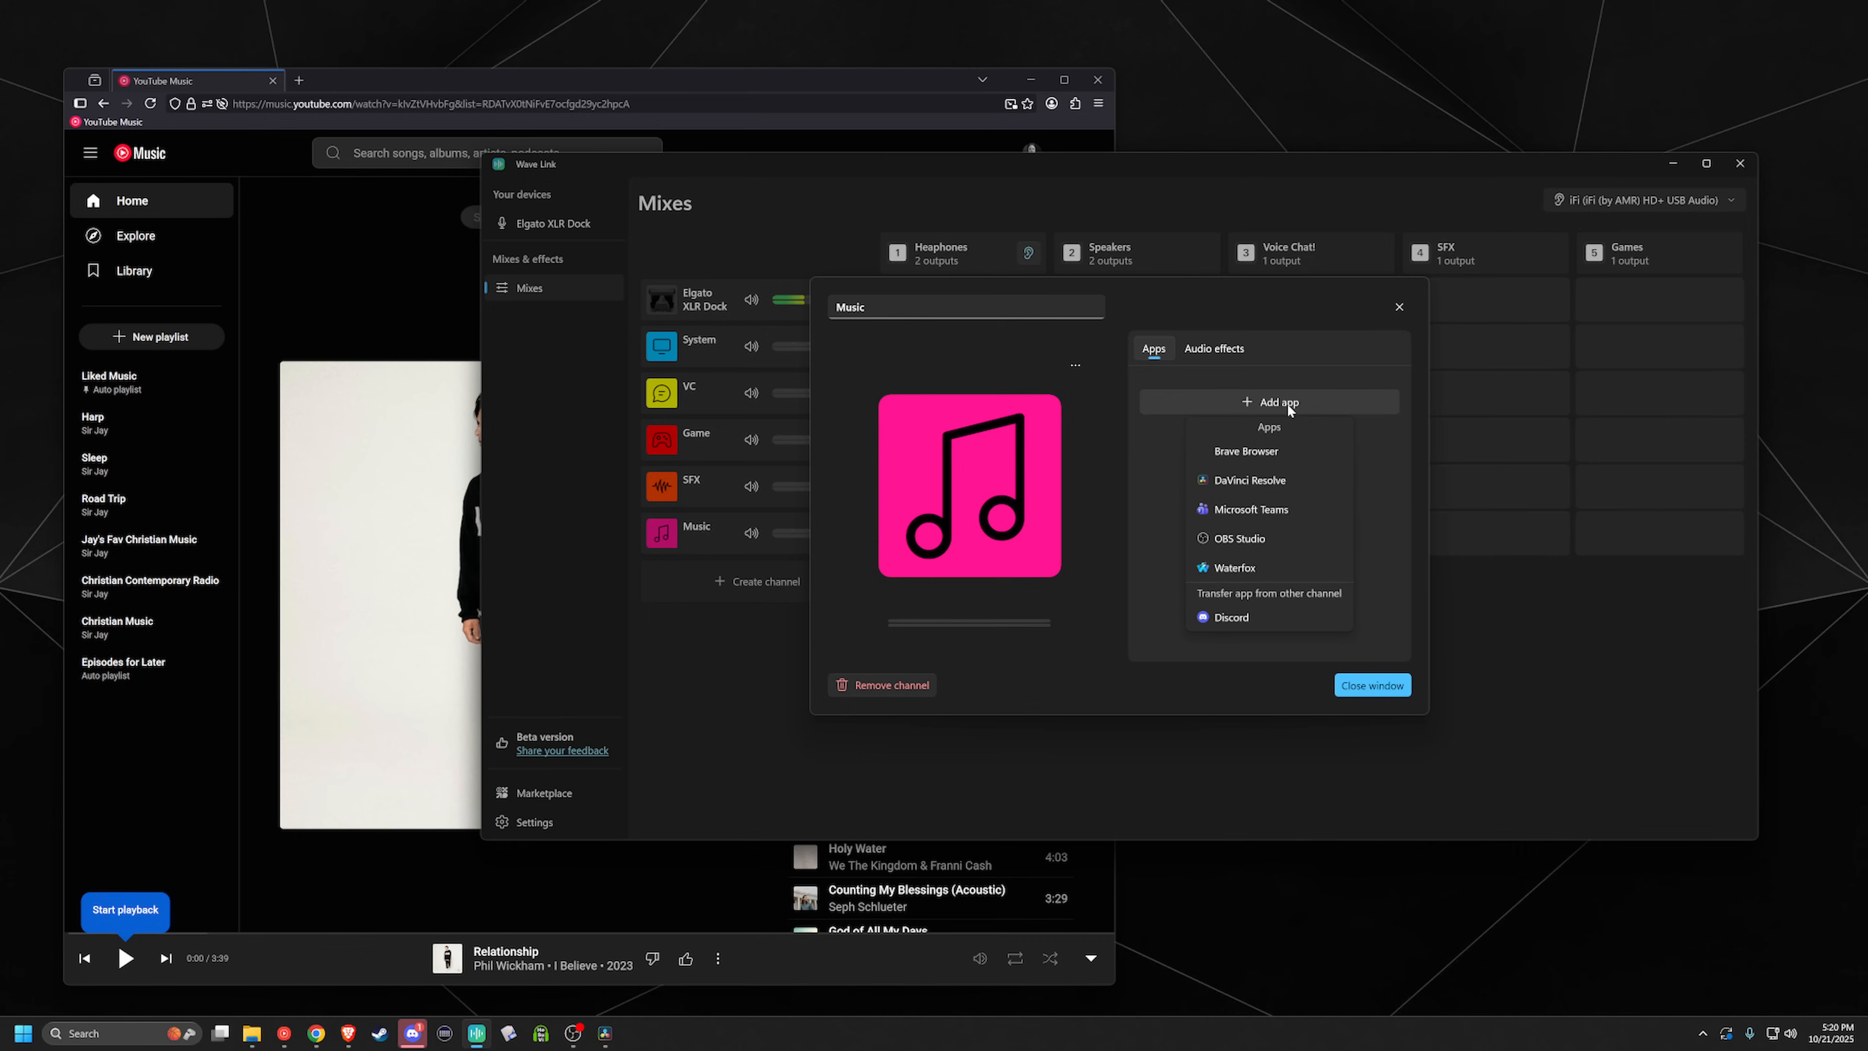
left_click(1265, 577)
left_click(1391, 691)
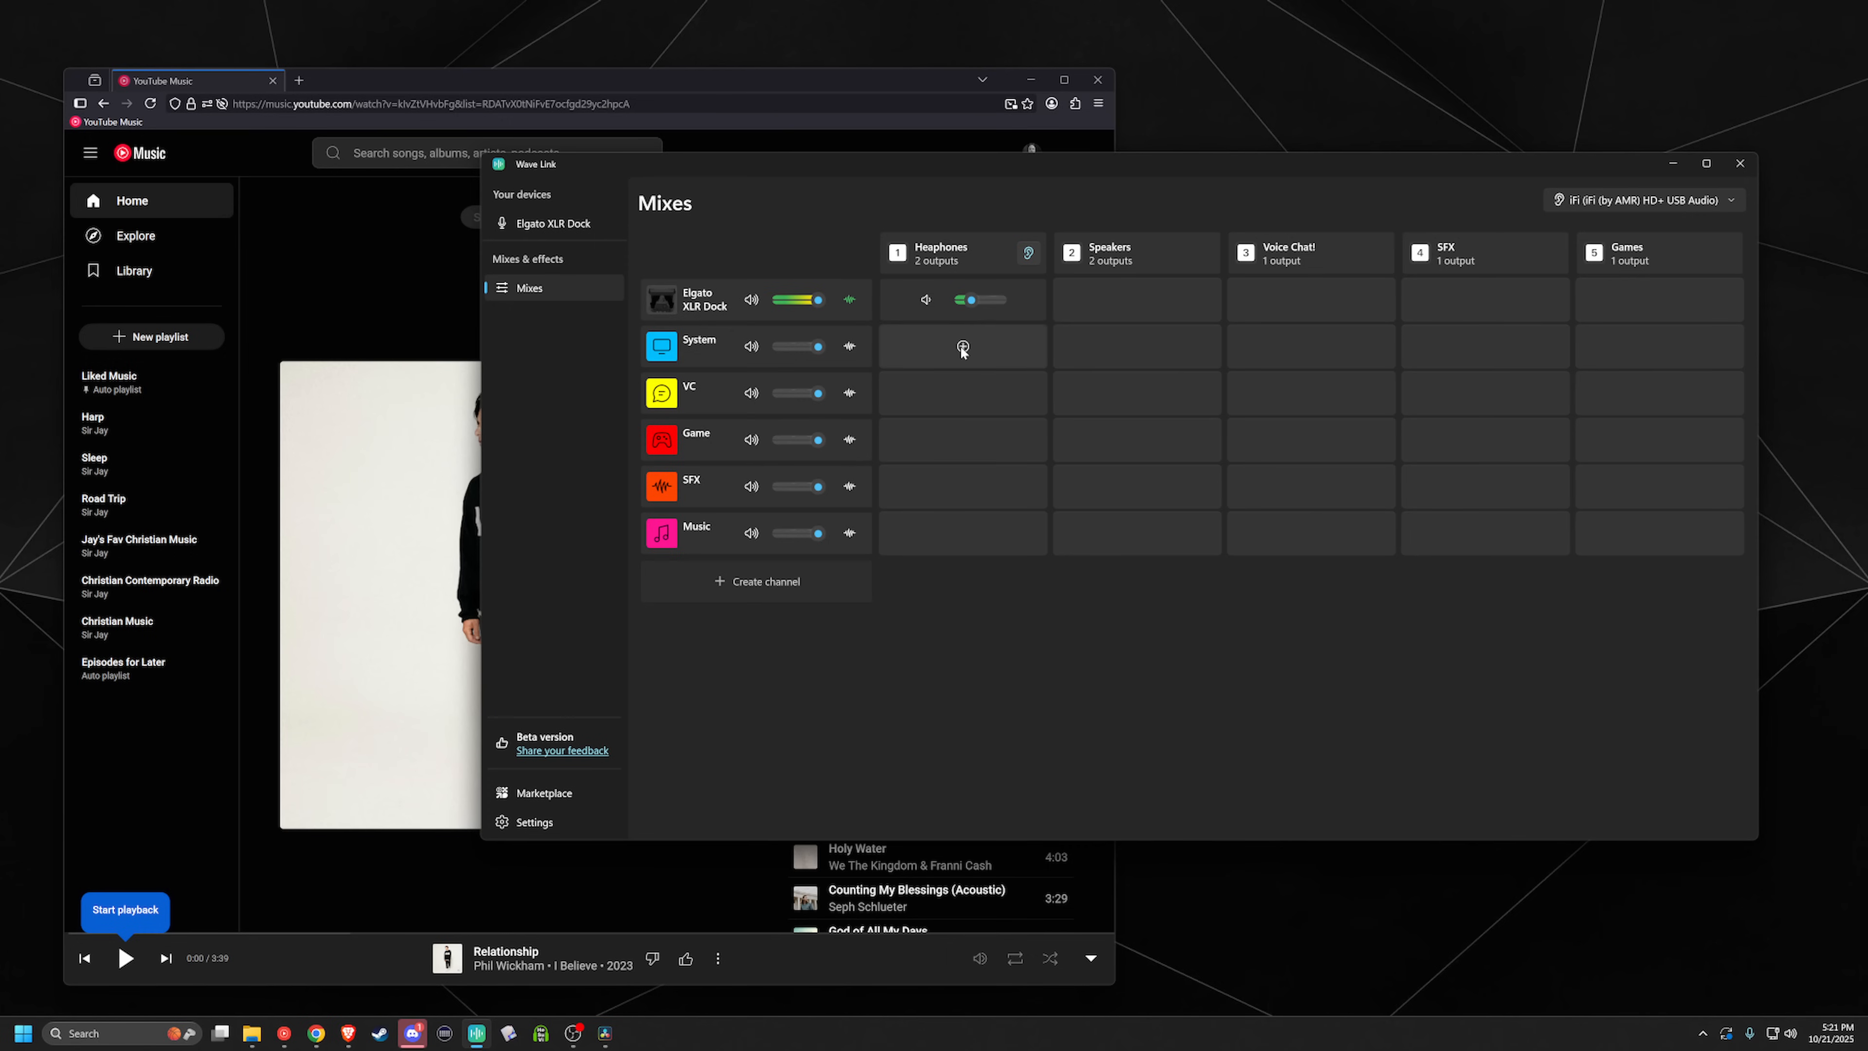
Step: Add the System, VC, Game, SFX and Music channels to the Heaphones mix
left_click(963, 346)
left_click(962, 392)
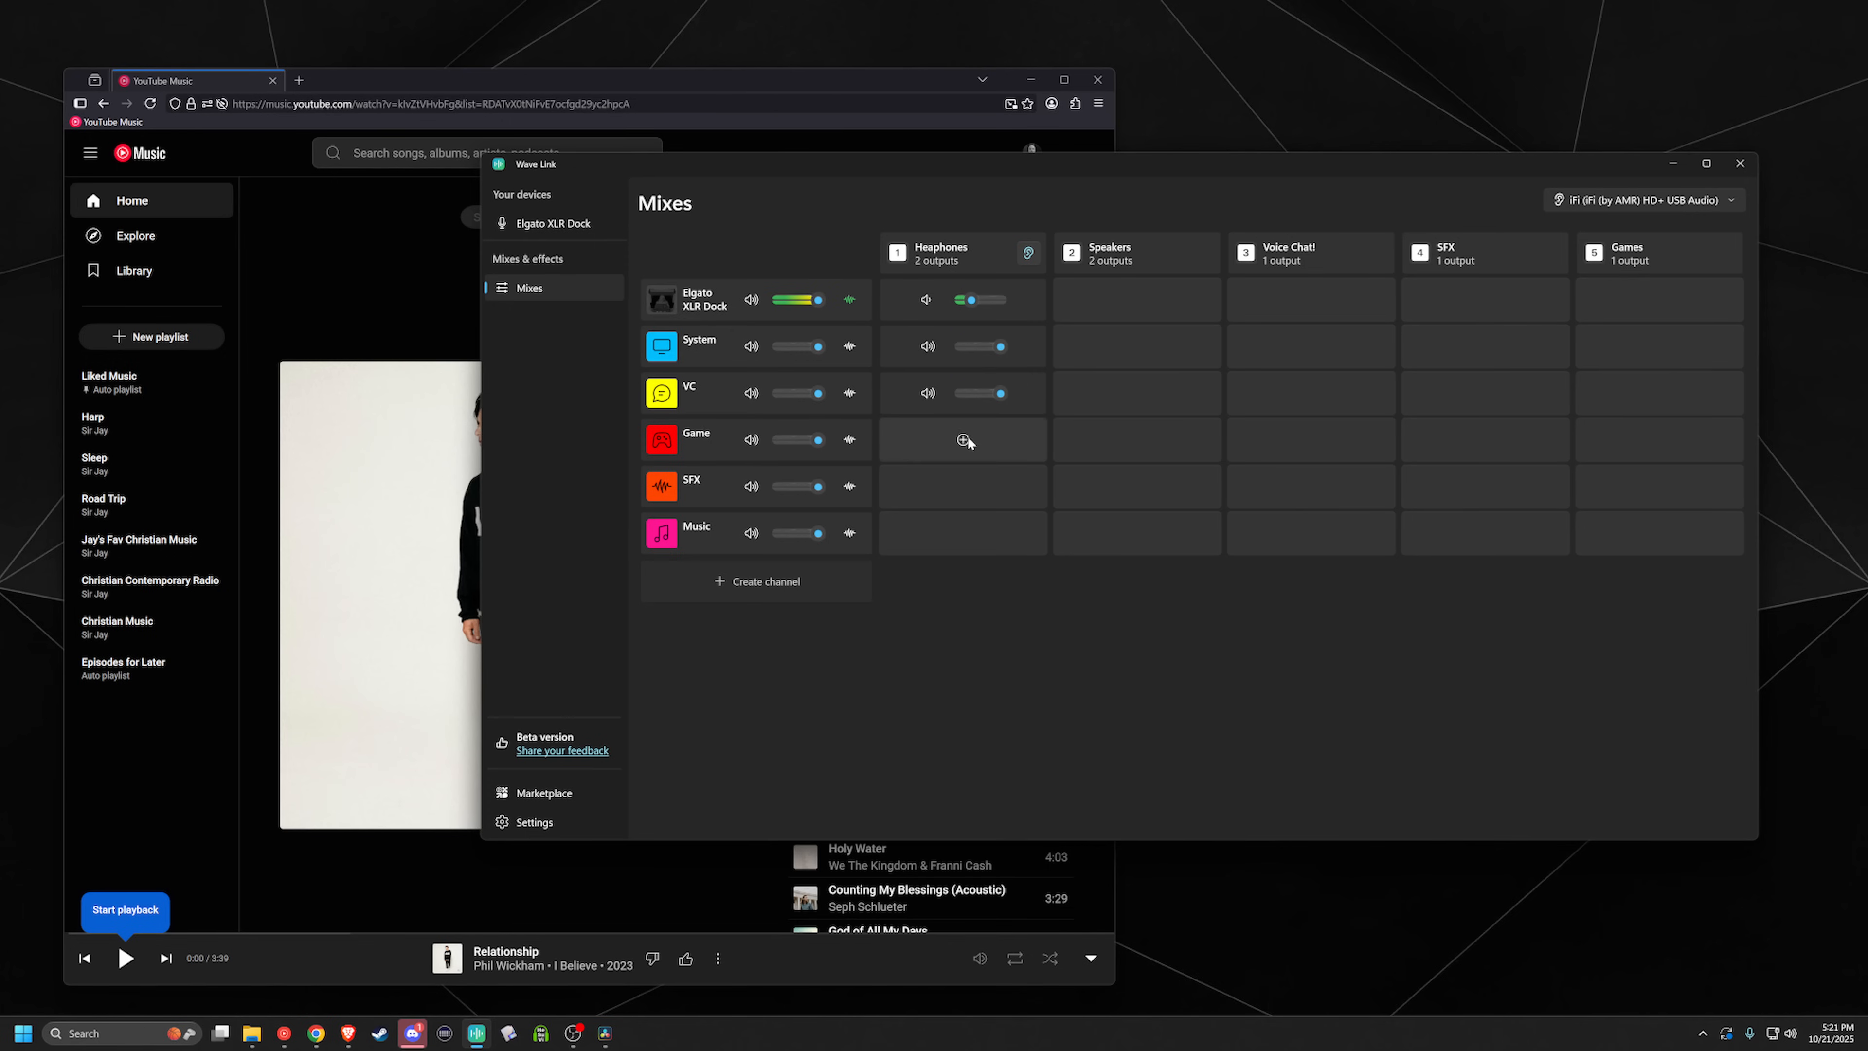
left_click(963, 439)
left_click(962, 502)
left_click(953, 528)
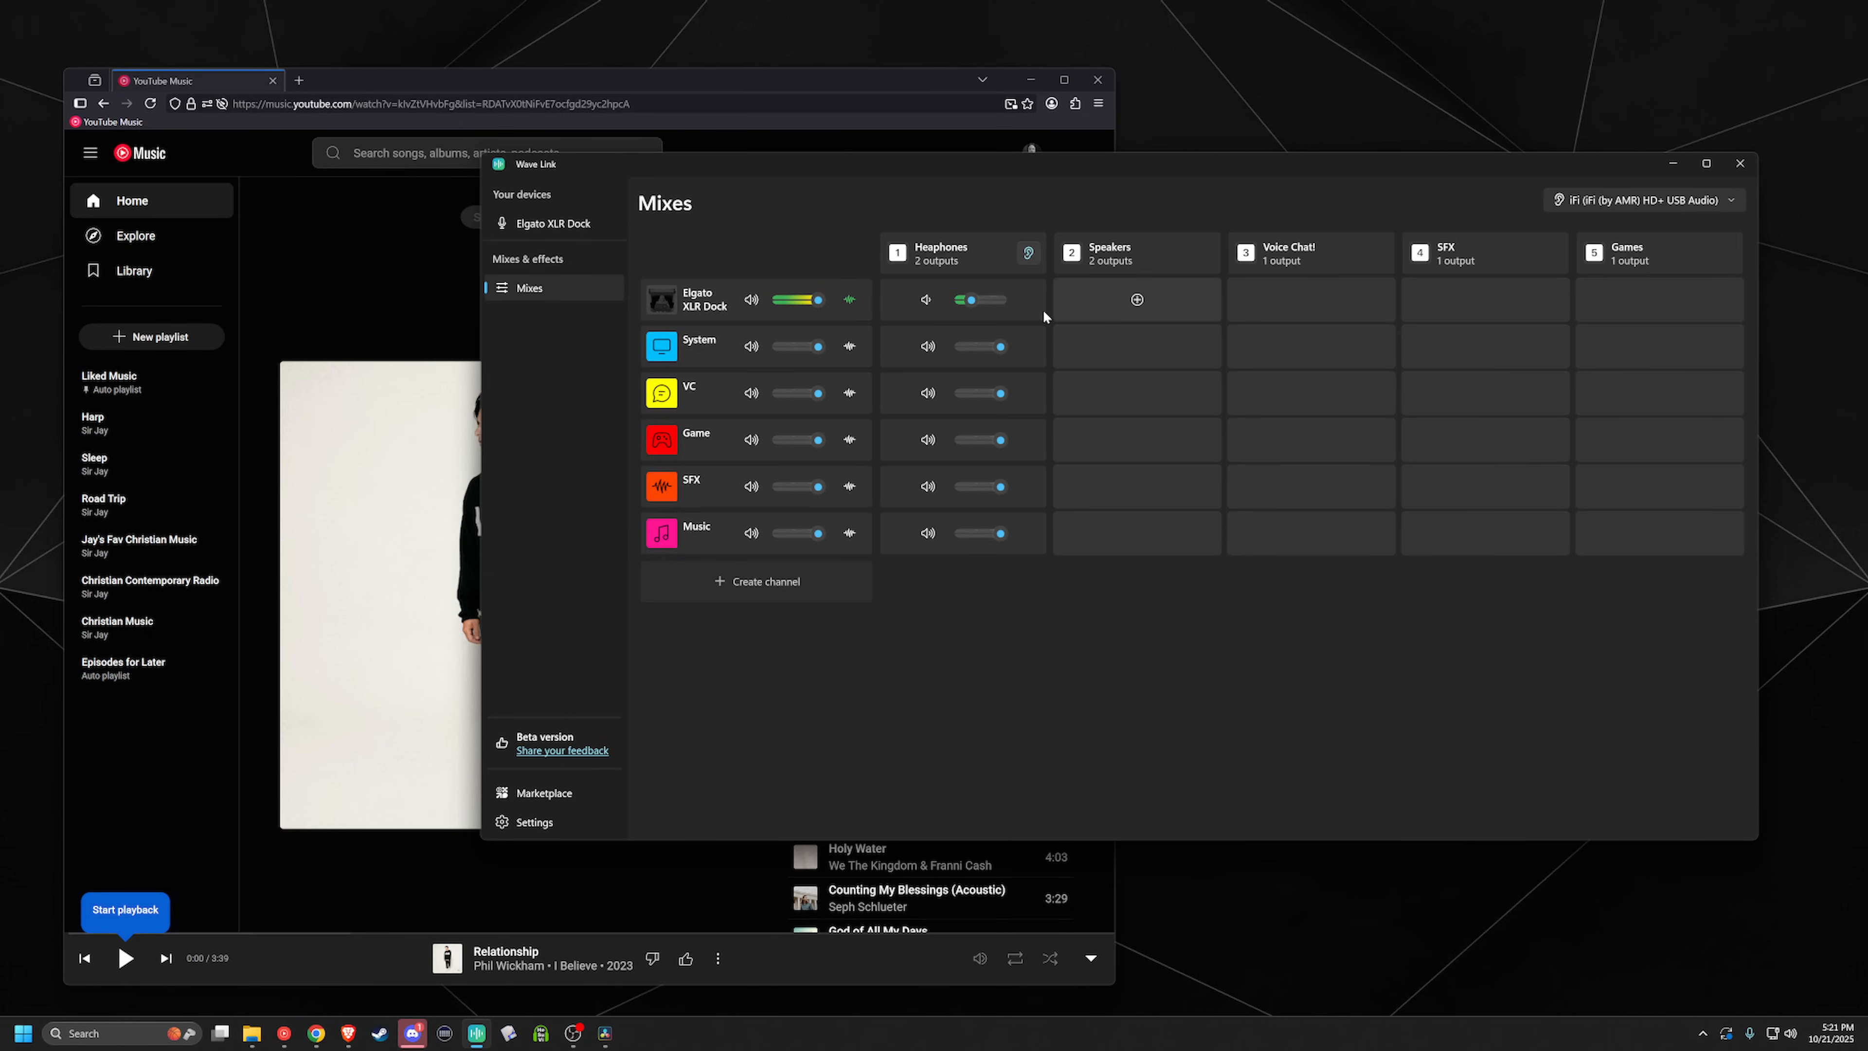
Step: Add the System, VC, Game, SFX and Music channels to the Speakers mix, leaving out the Elgato XLR Dock
left_click(1136, 347)
left_click(1136, 392)
left_click(1135, 440)
left_click(1137, 487)
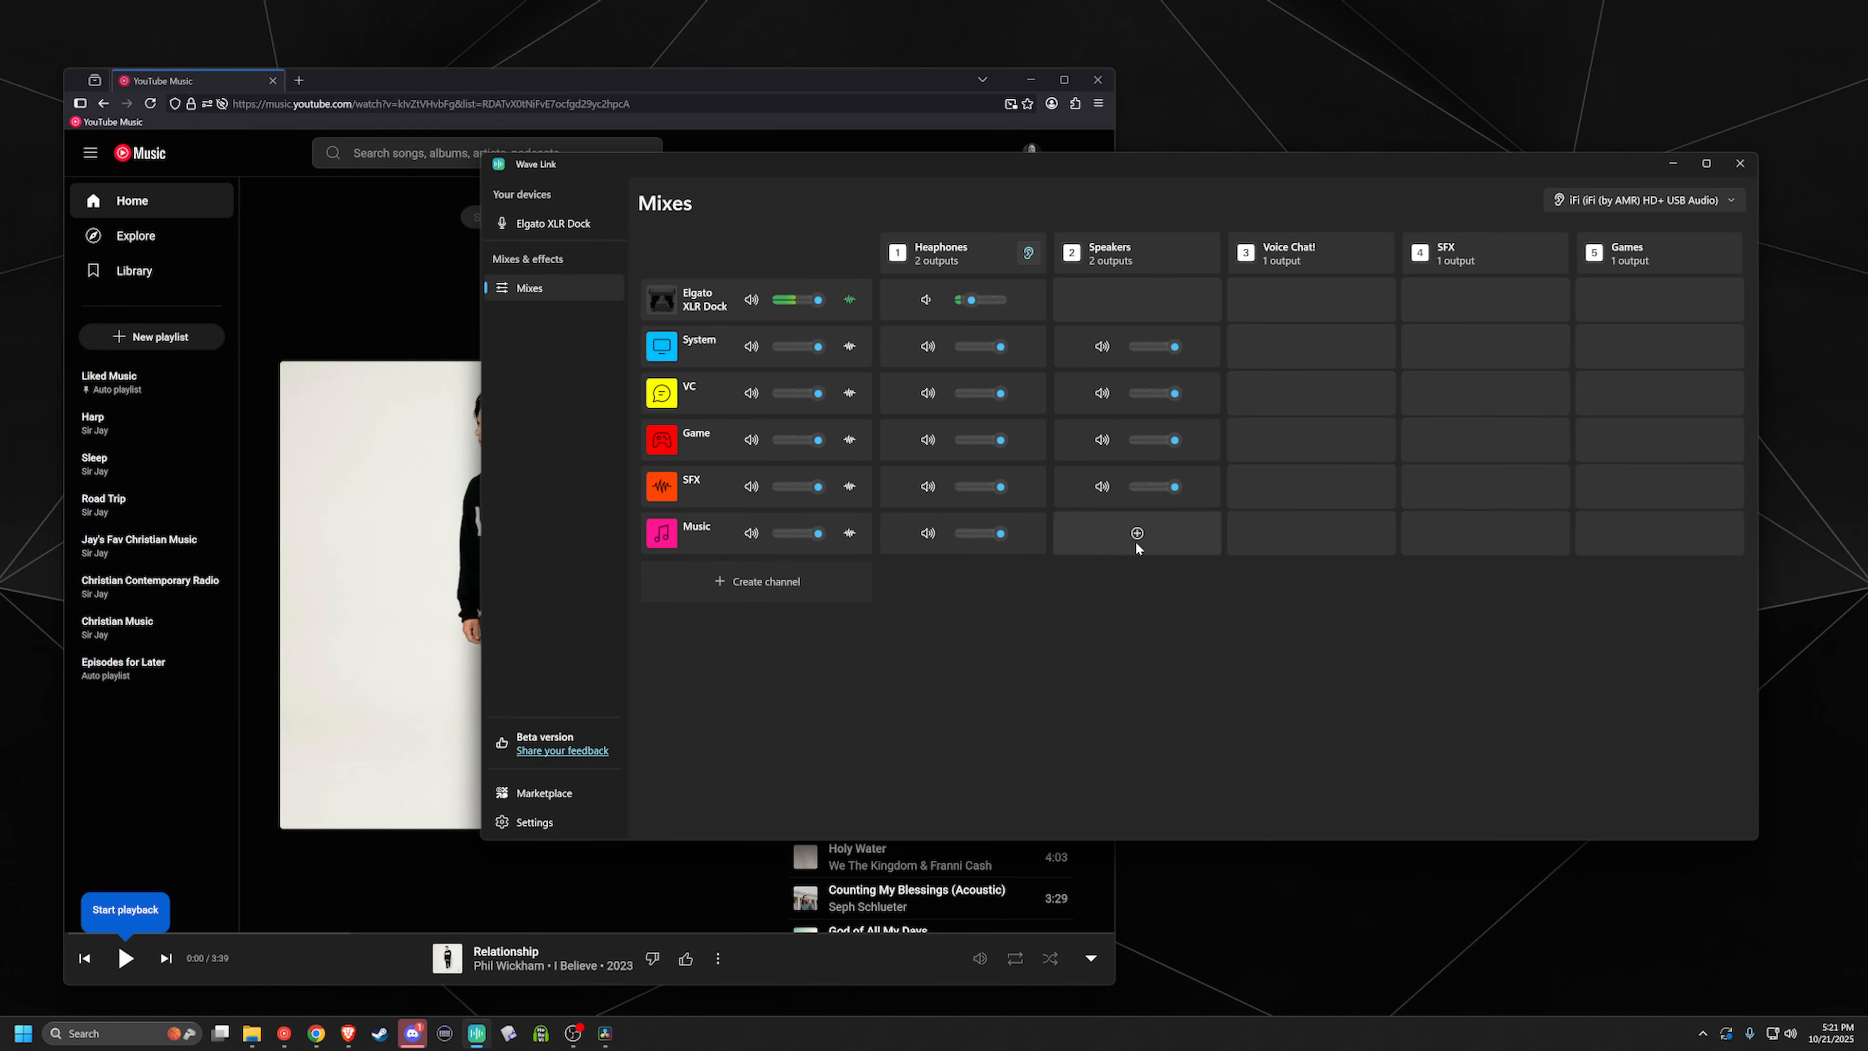
left_click(1135, 537)
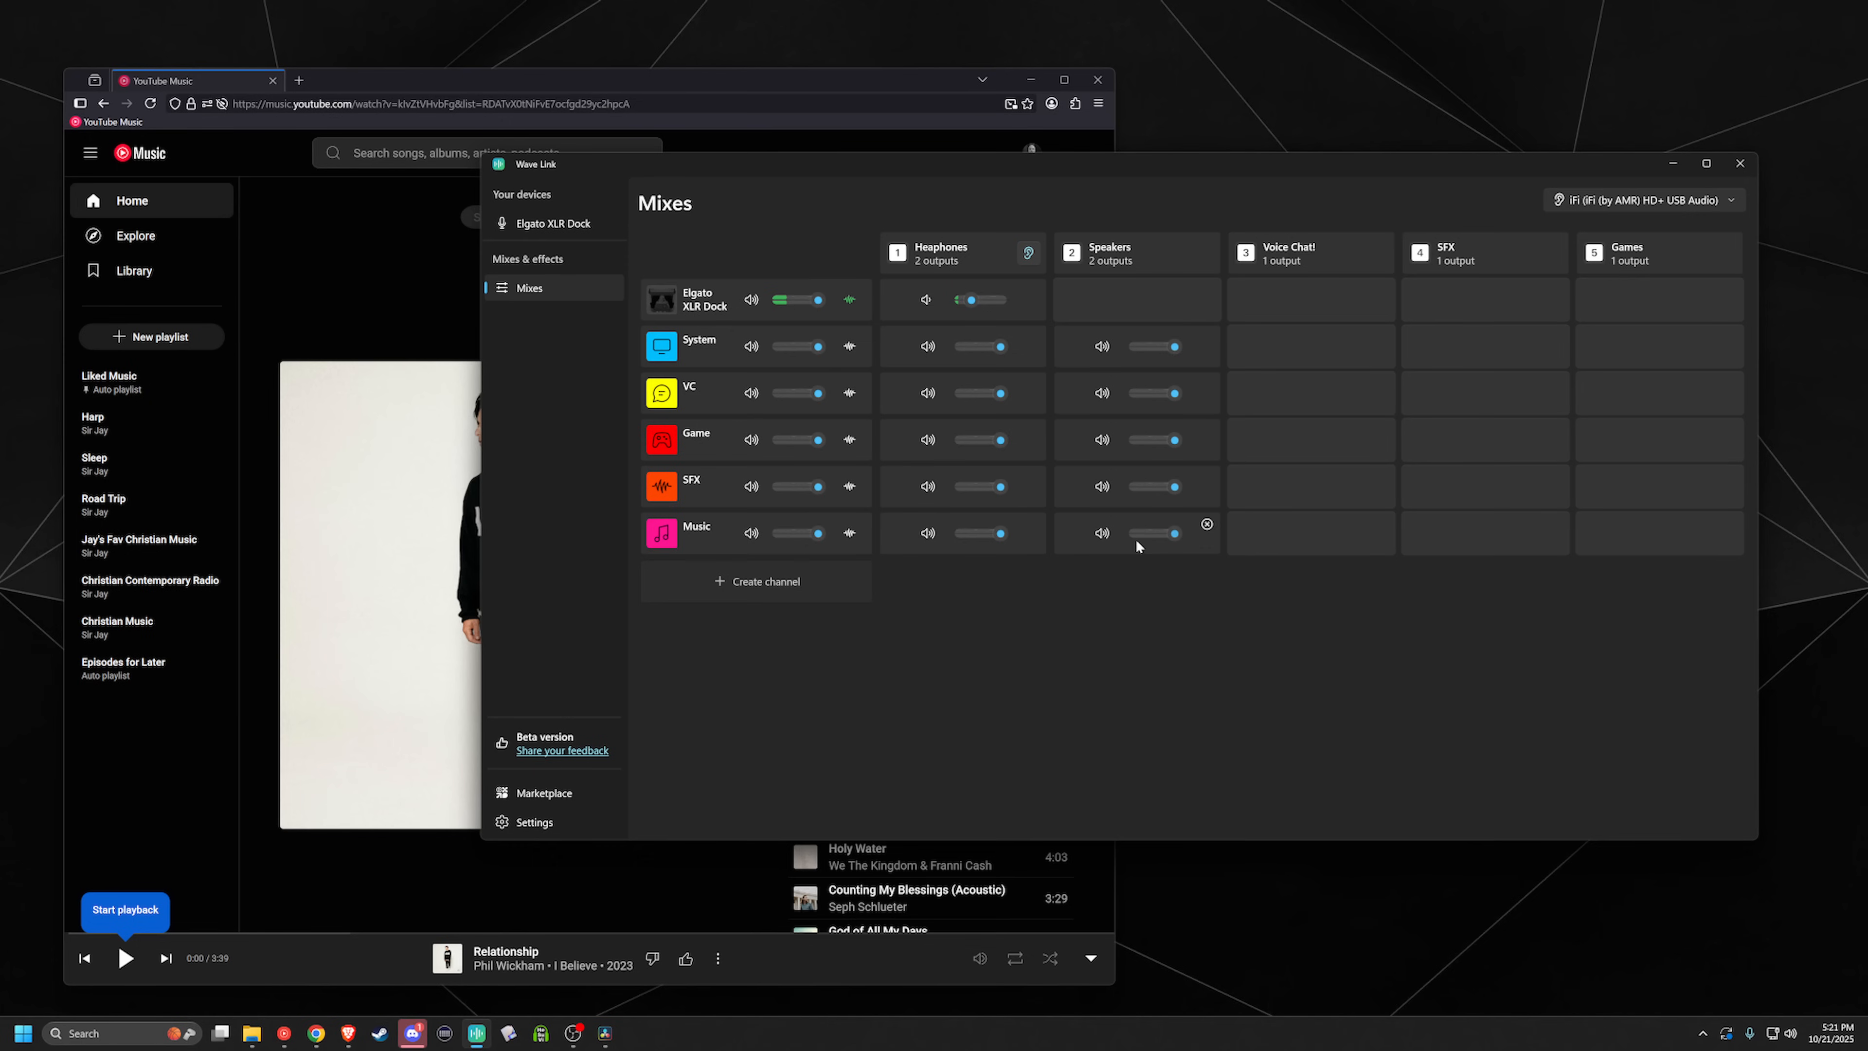
left_click(1137, 299)
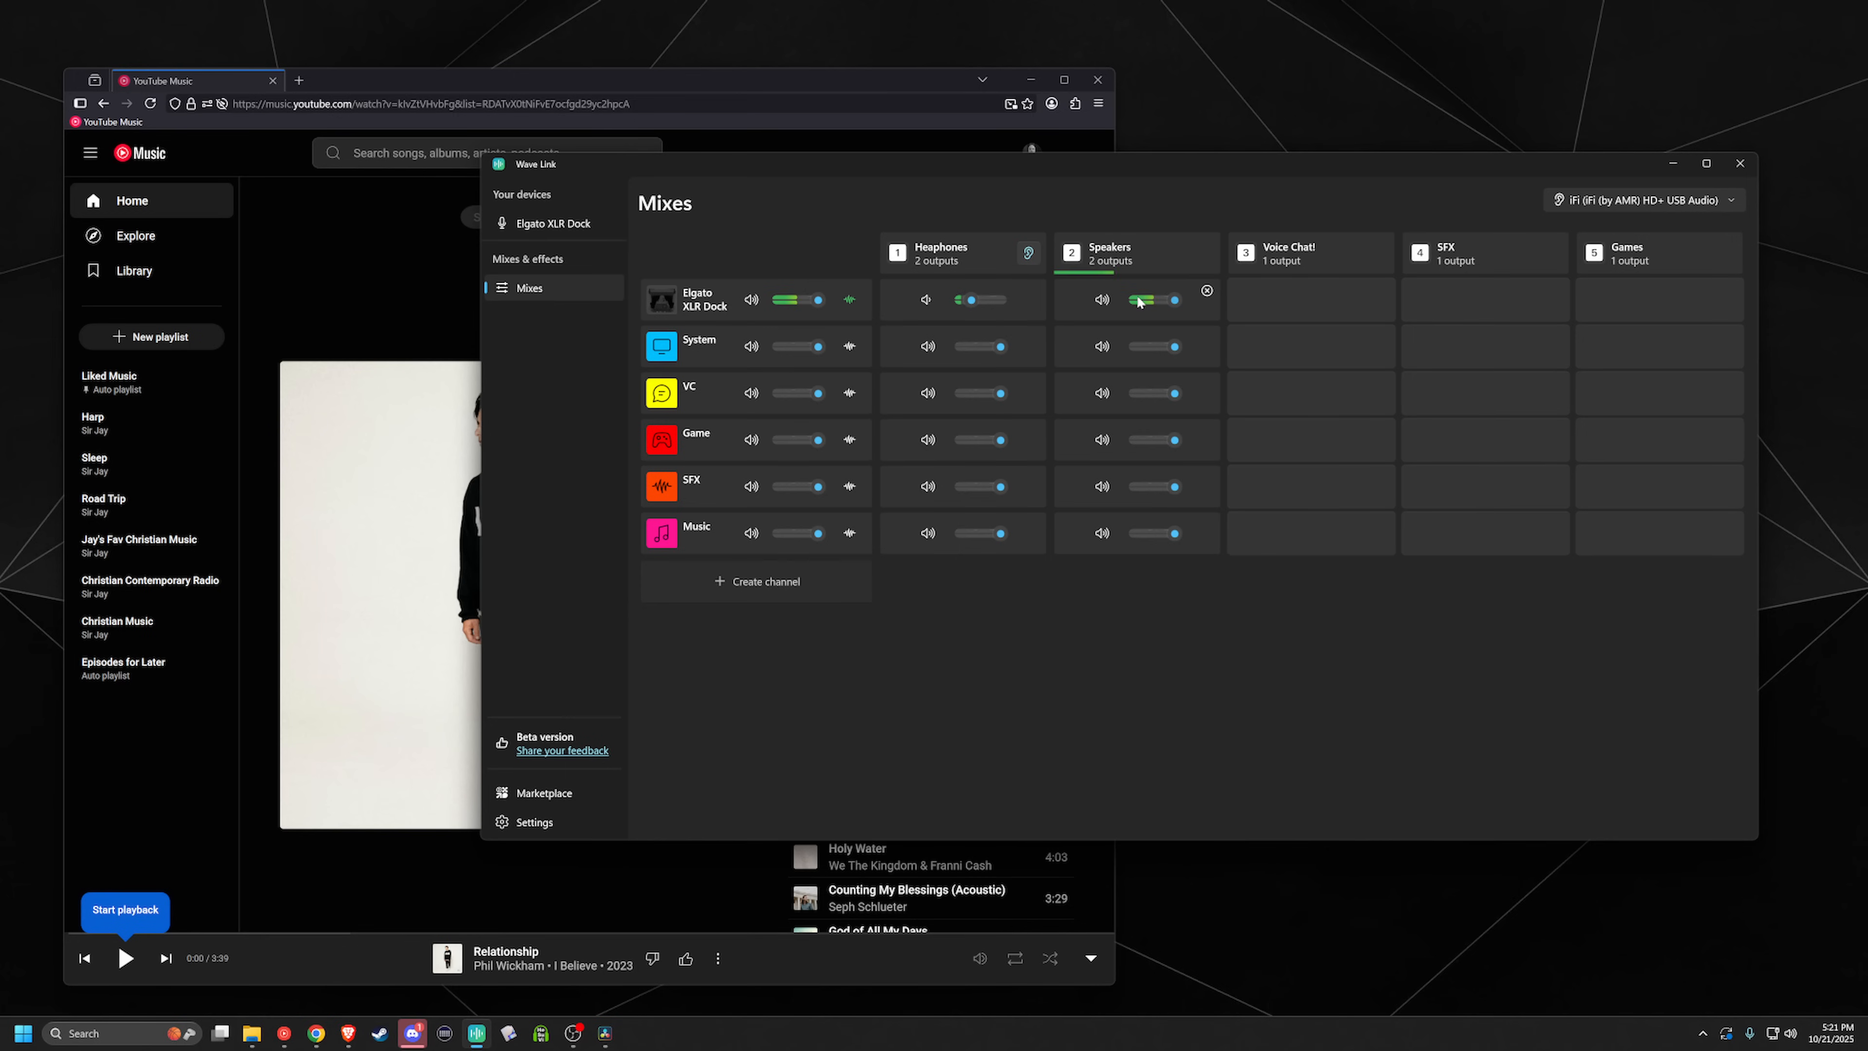
left_click(1206, 291)
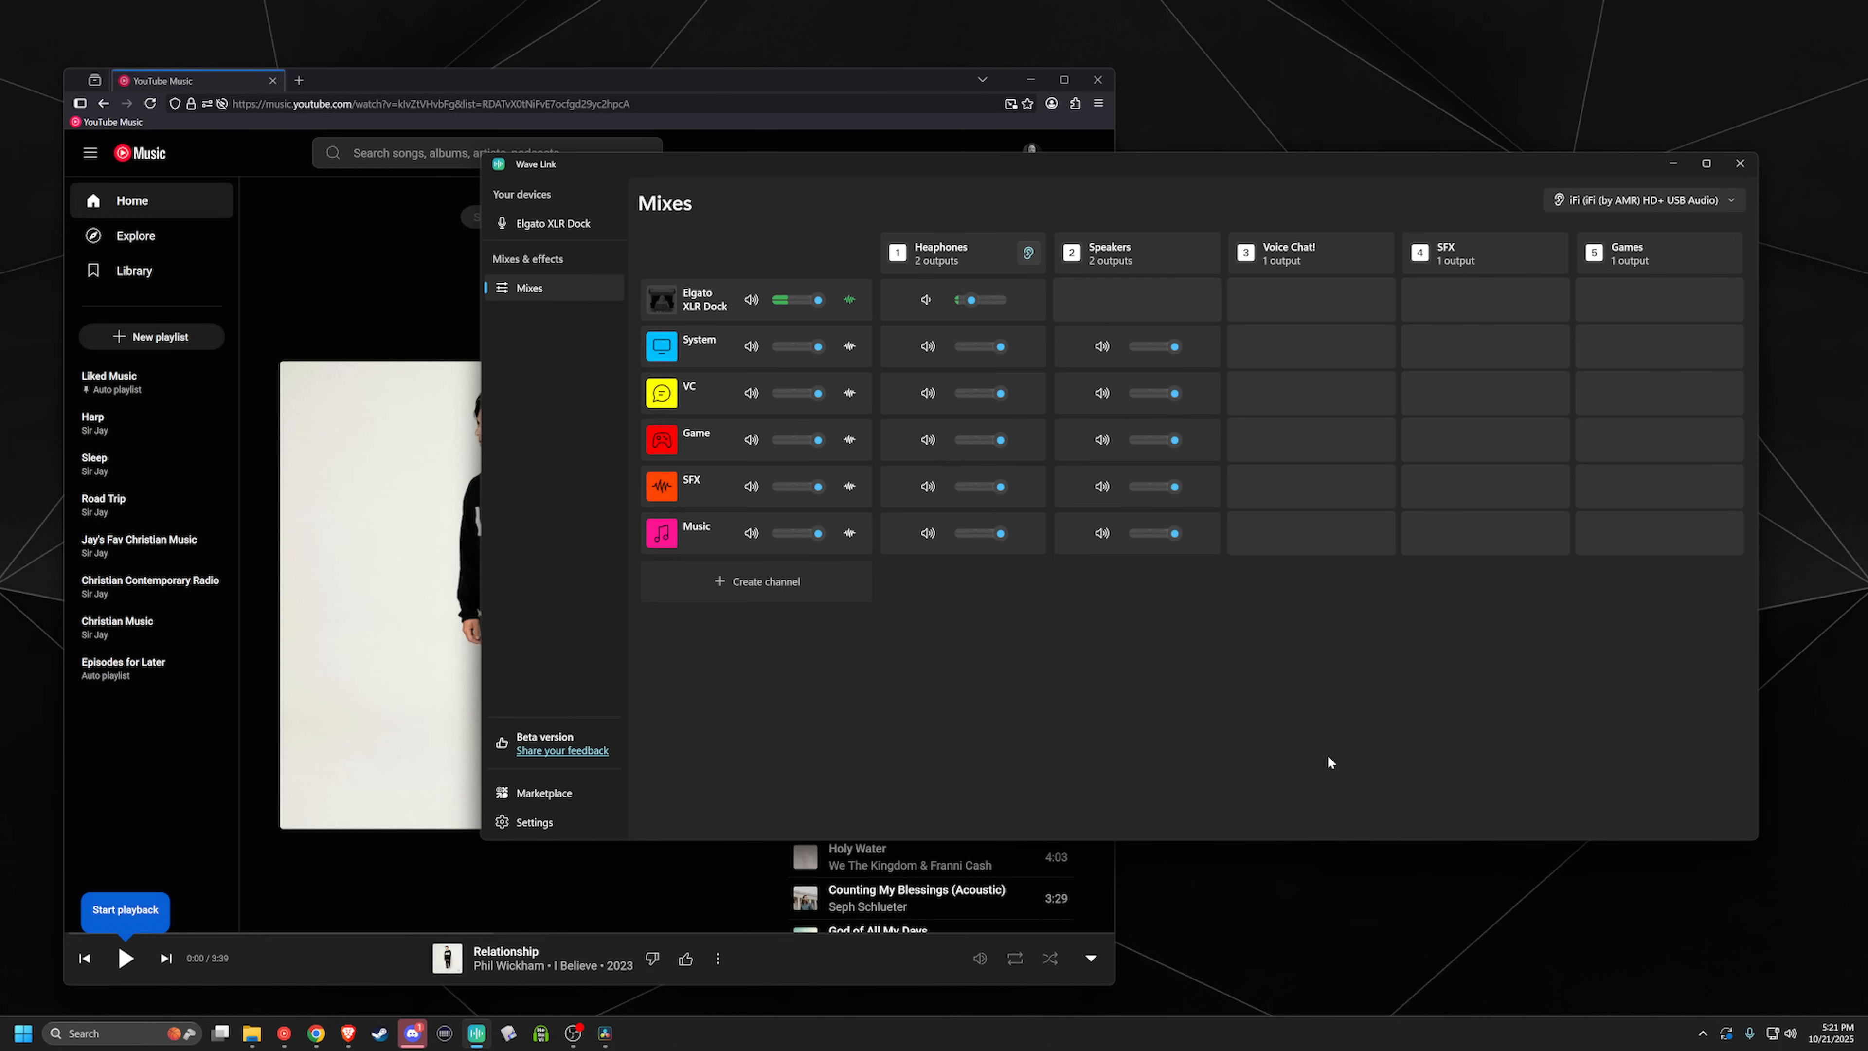
Step: Mute the System, VC, Game, SFX and Music channels in the Speakers mix
left_click(1102, 346)
left_click(1102, 393)
left_click(1102, 440)
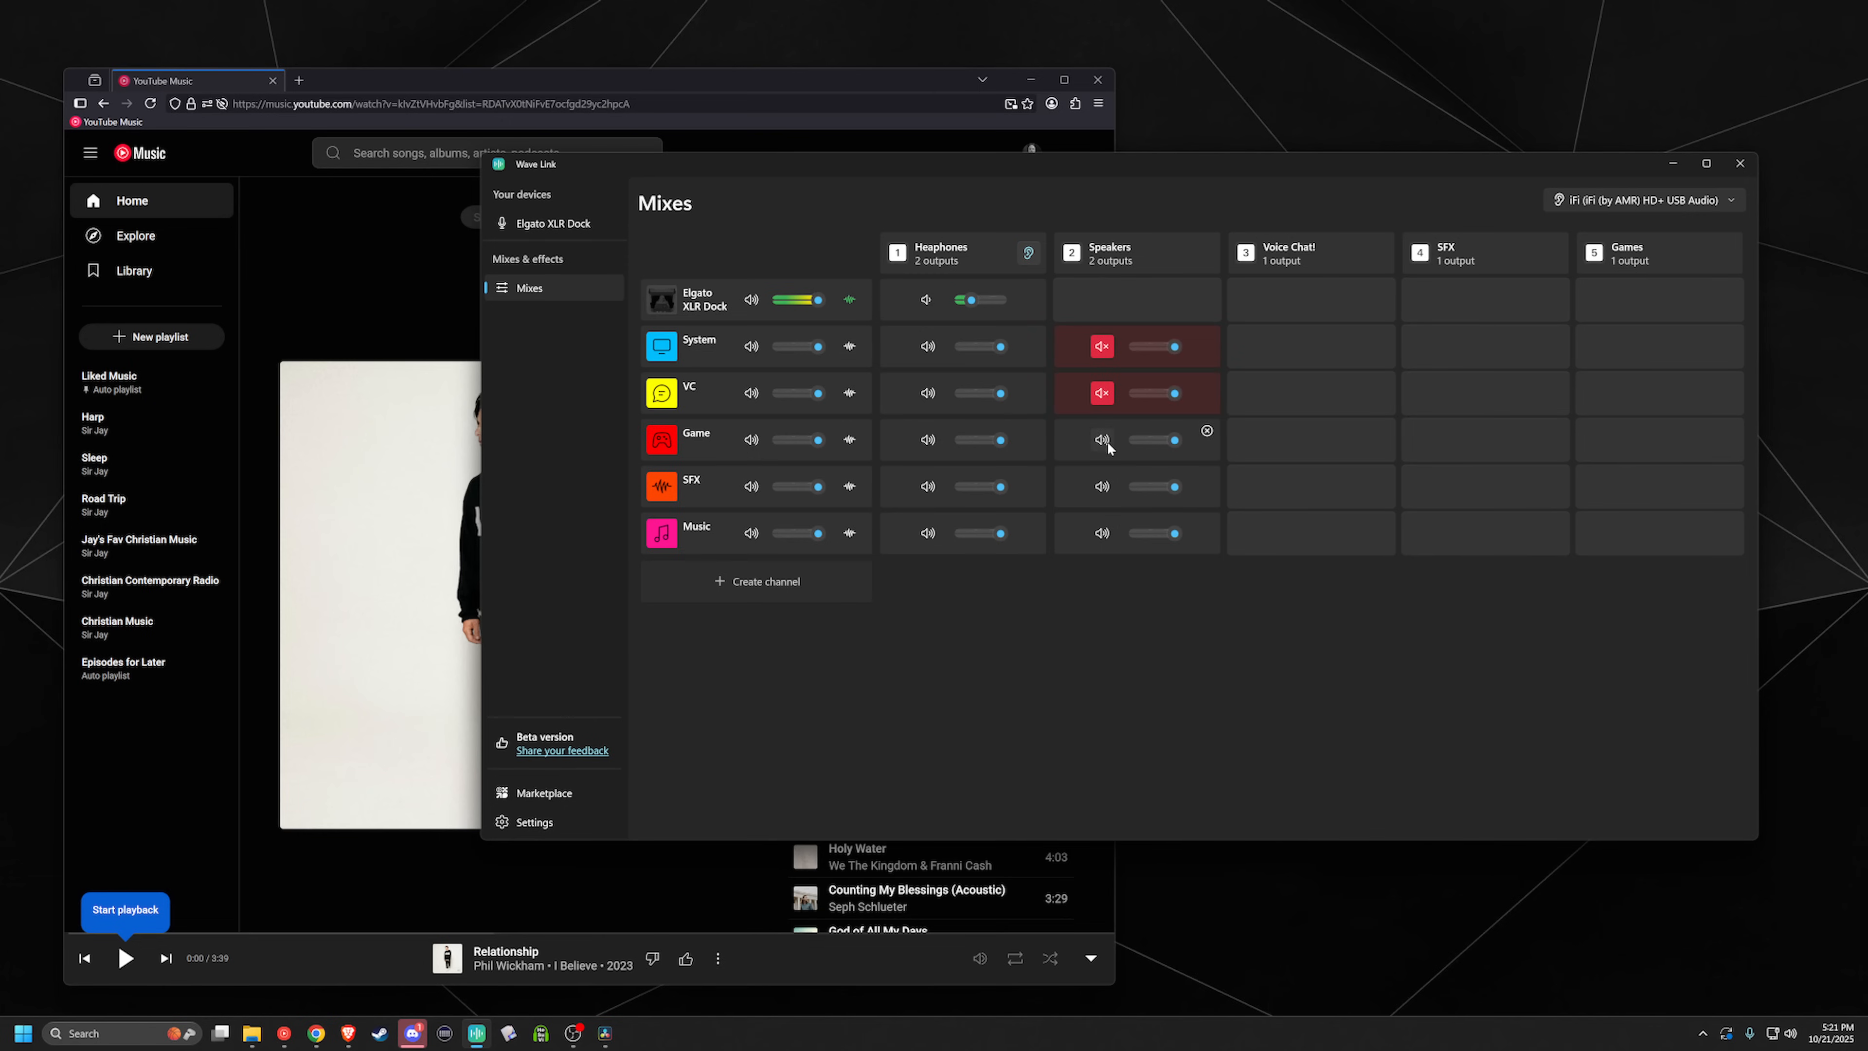
left_click(1102, 486)
left_click(1102, 532)
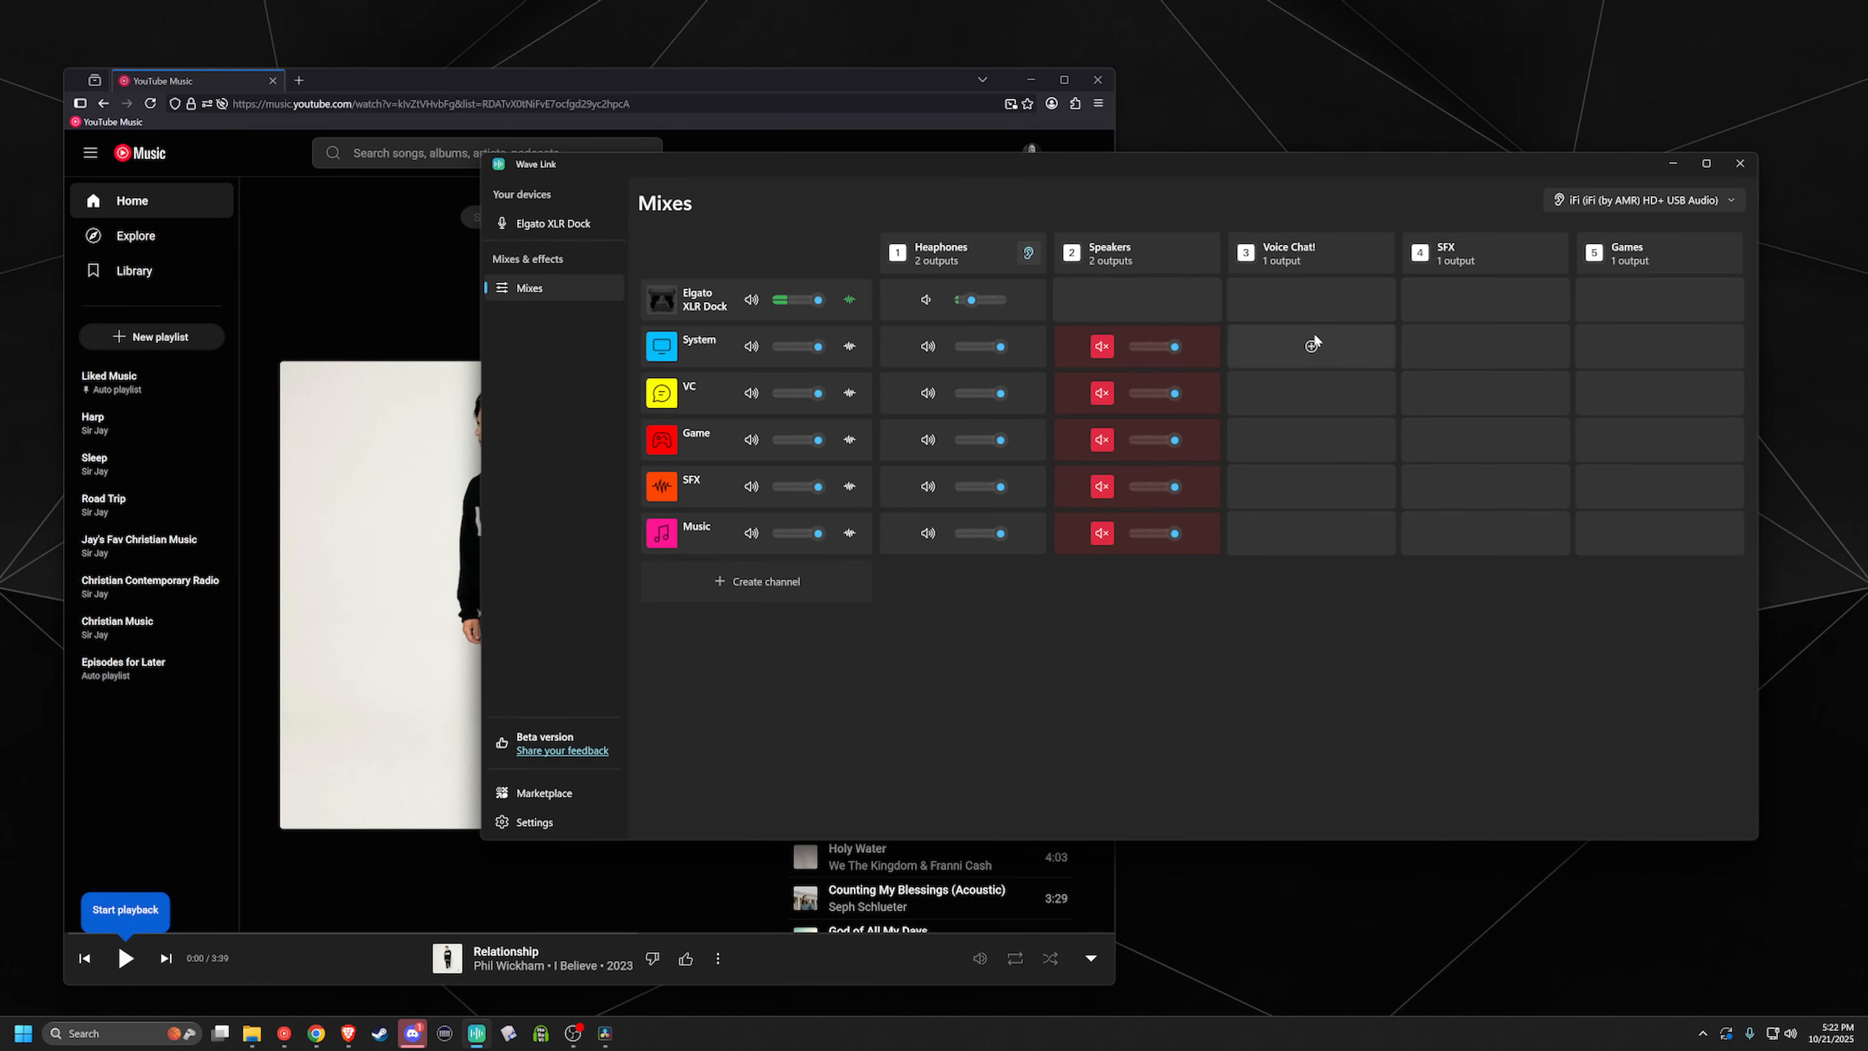
Step: Add the Elgato XLR Dock to the Voice Chat! and SFX mixes, and the SFX channel to the SFX mix
left_click(1311, 300)
left_click(1484, 300)
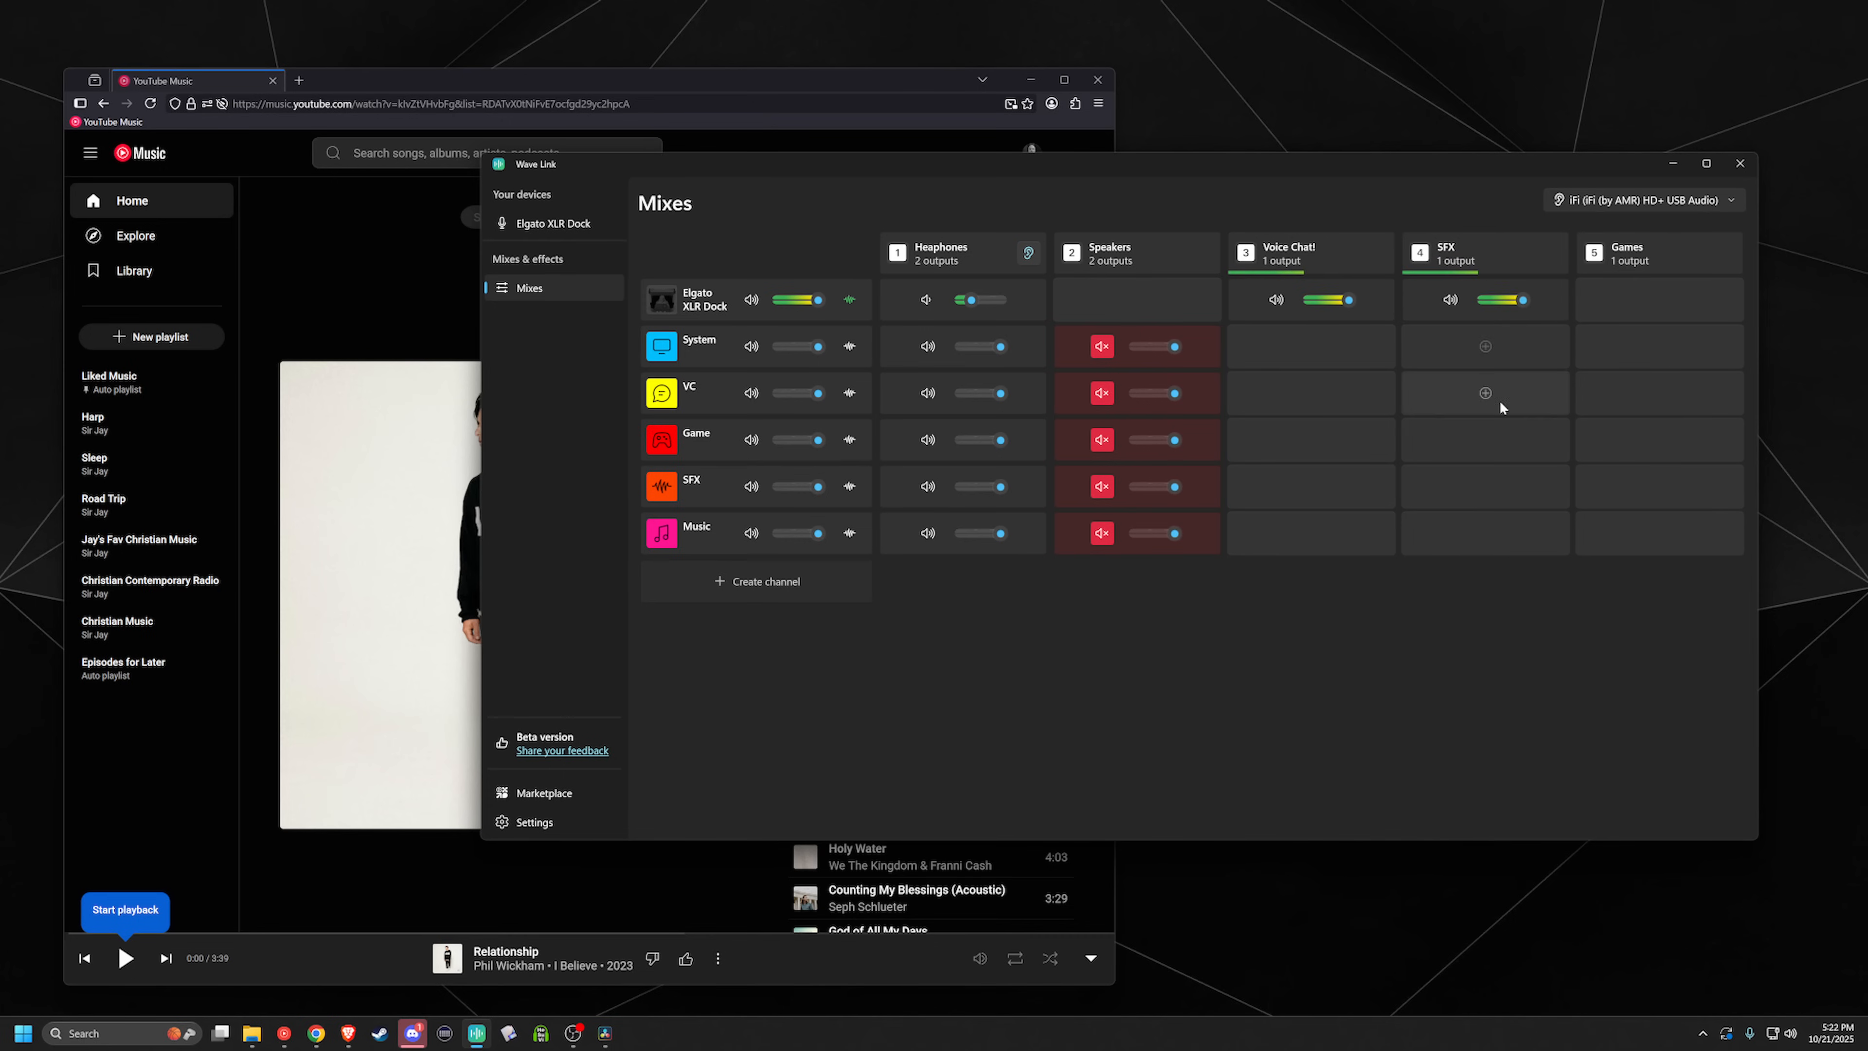
left_click(1492, 488)
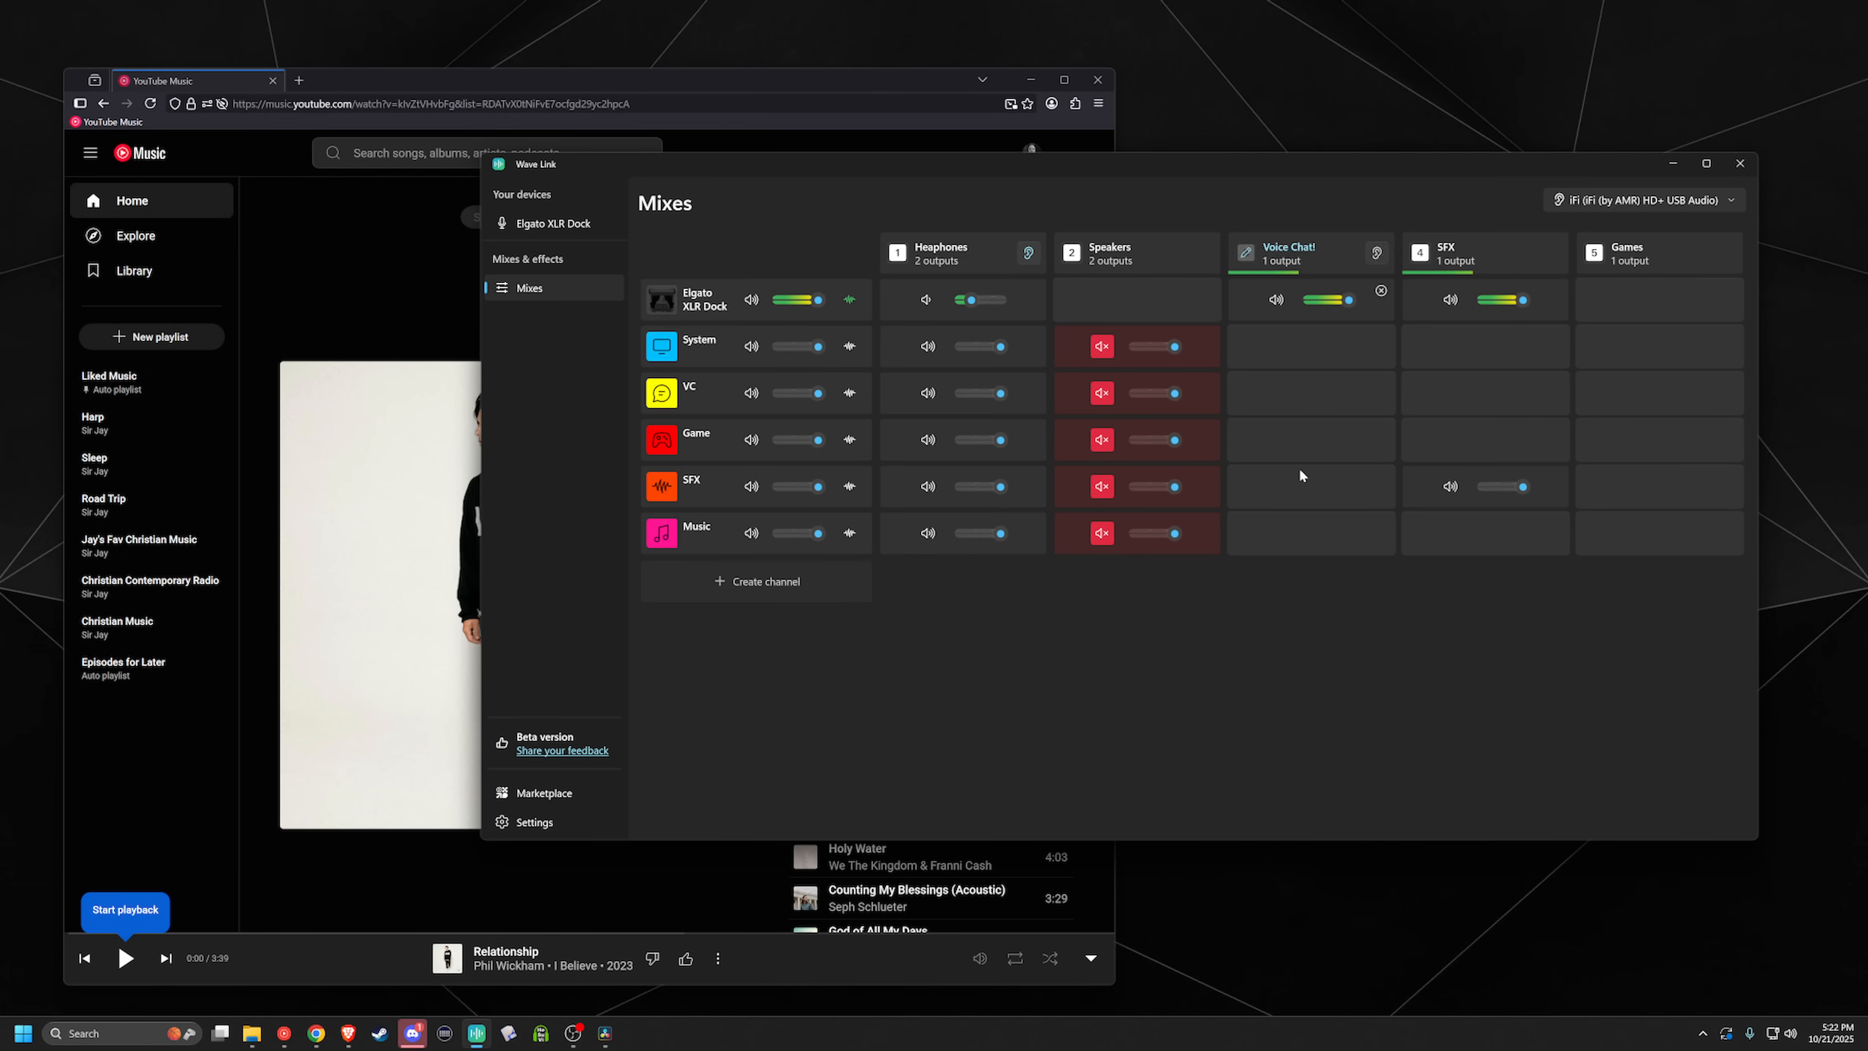
Step: Rename the Voice Chat! mix as Discord
left_click(1244, 248)
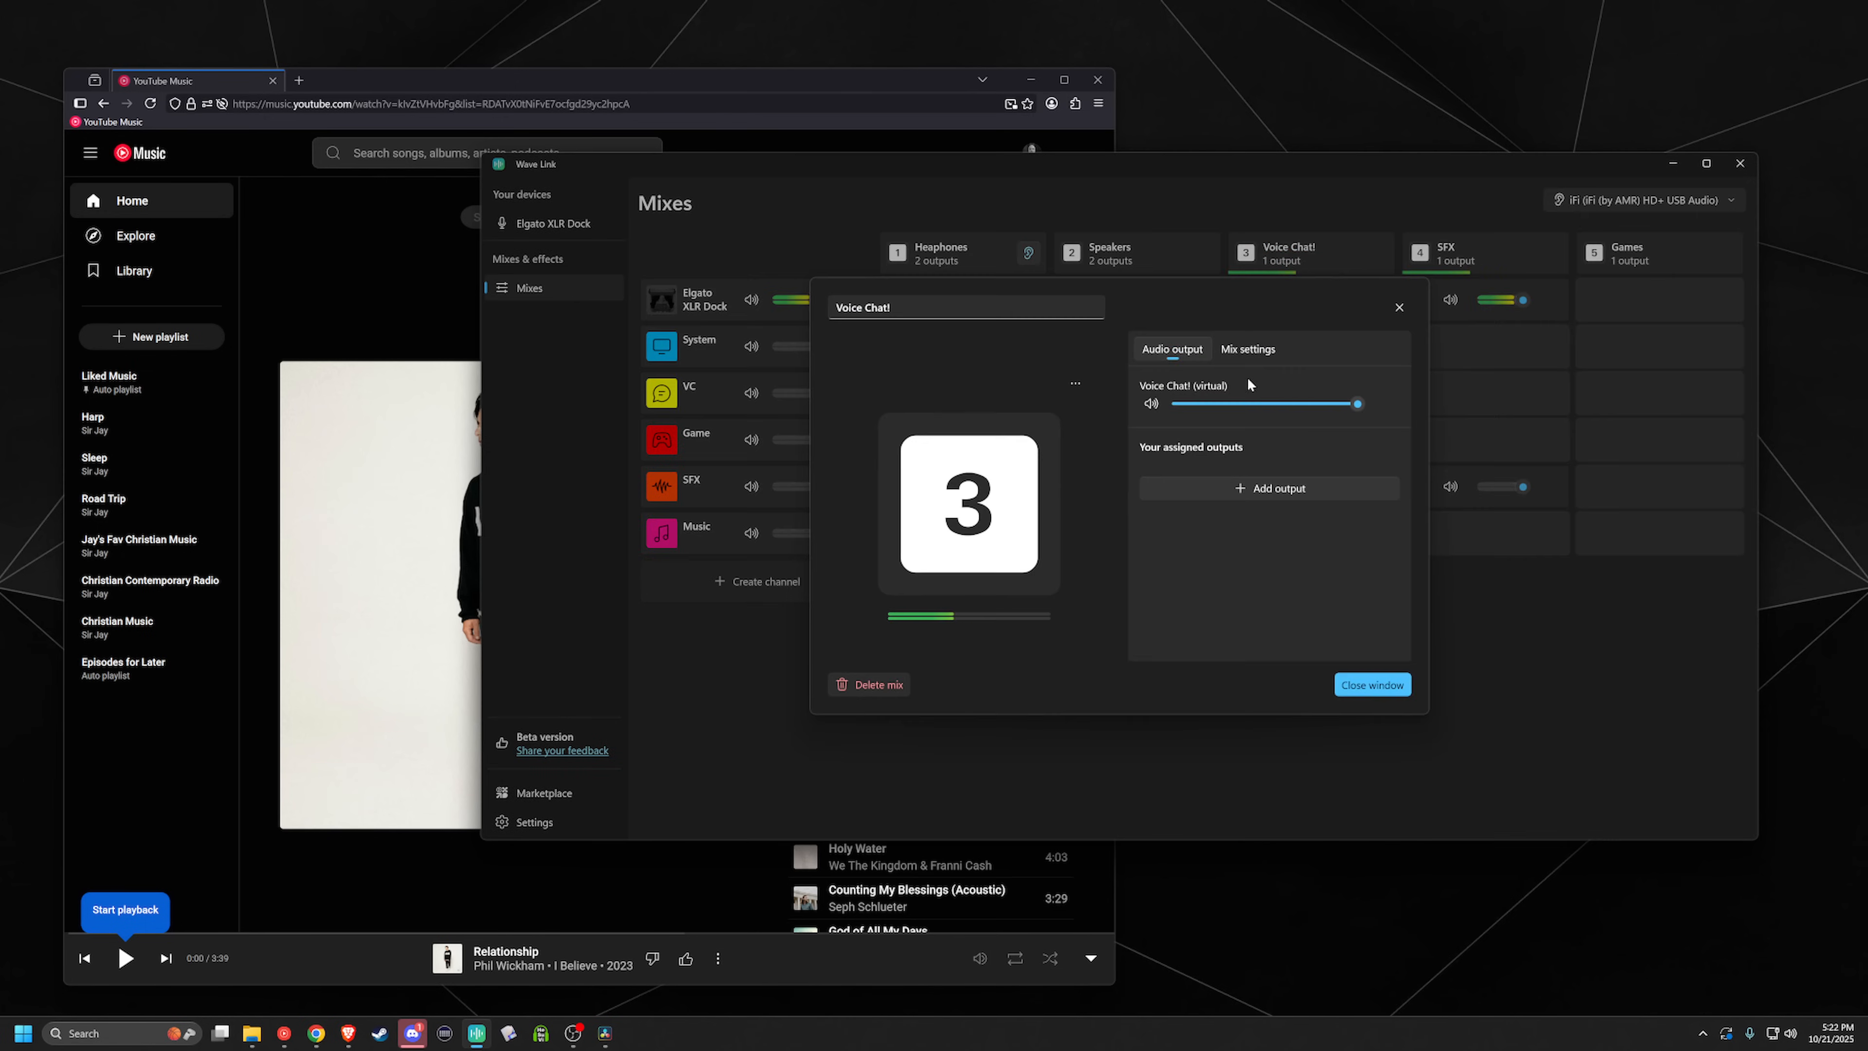
left_click_drag(928, 307, 564, 265)
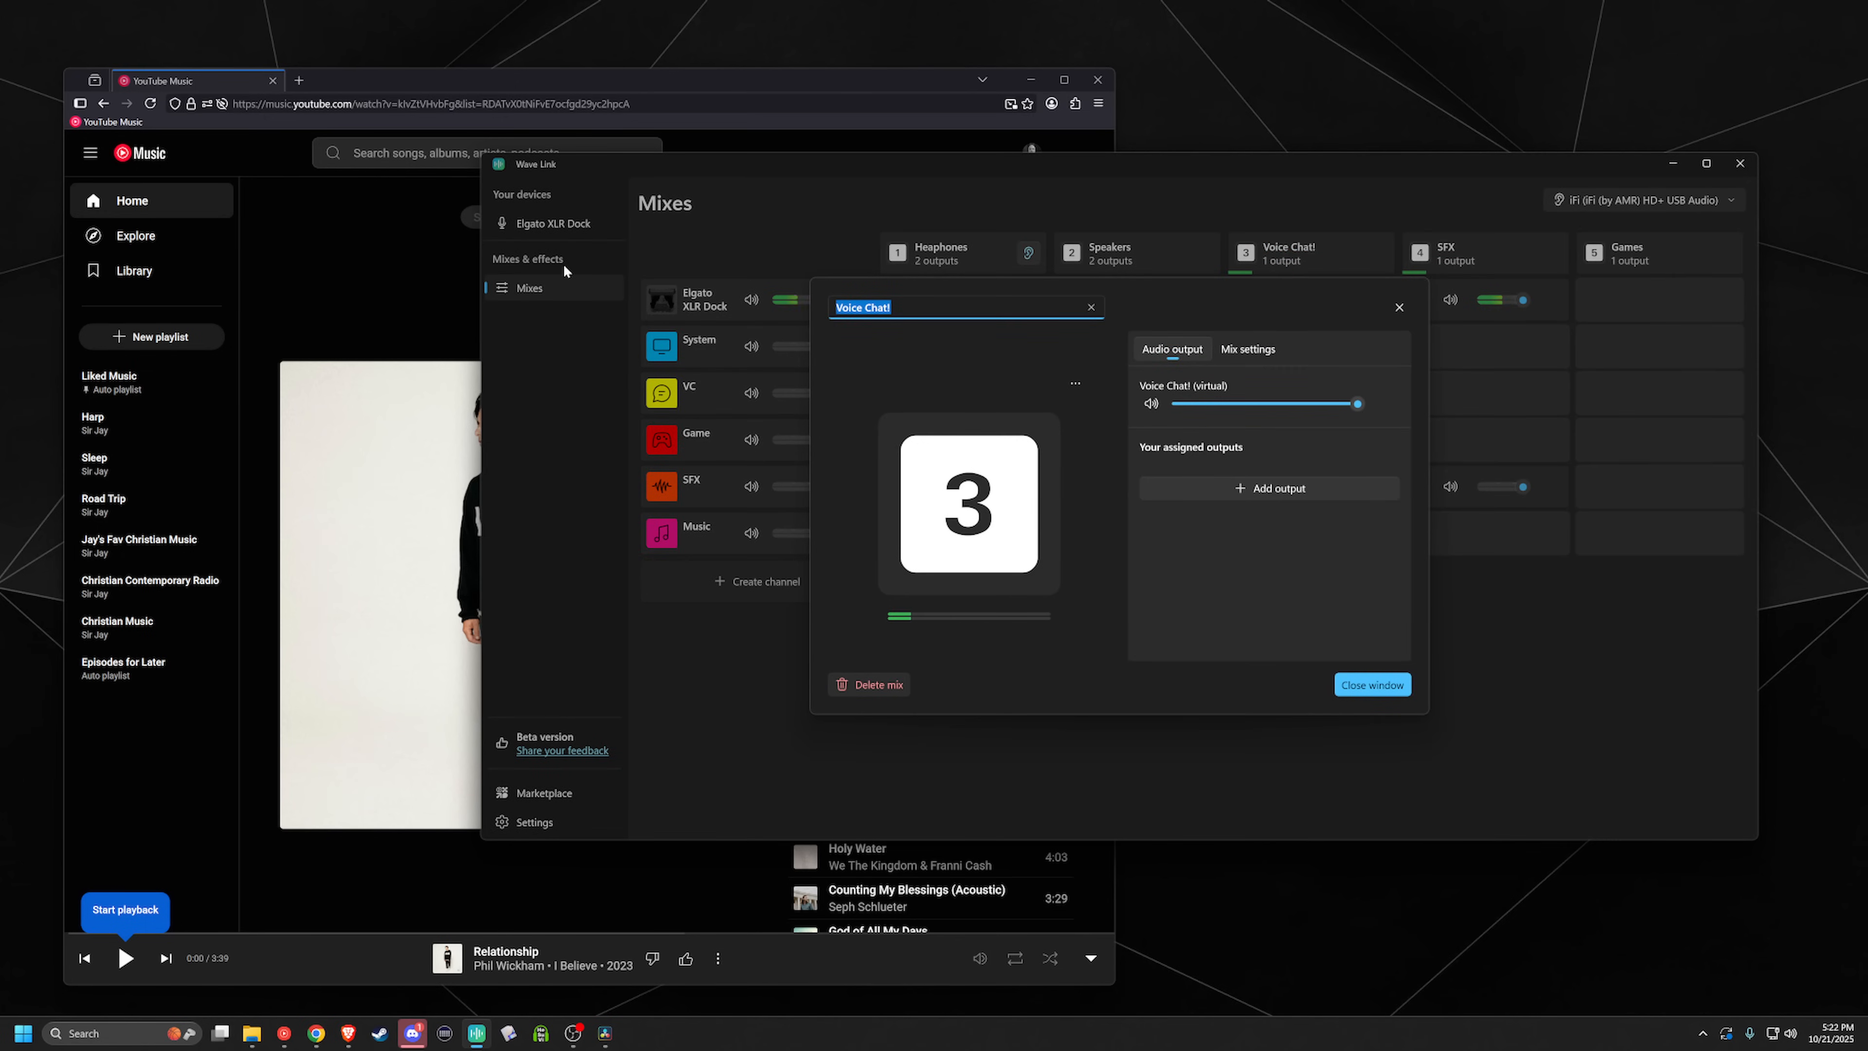
type("Discord")
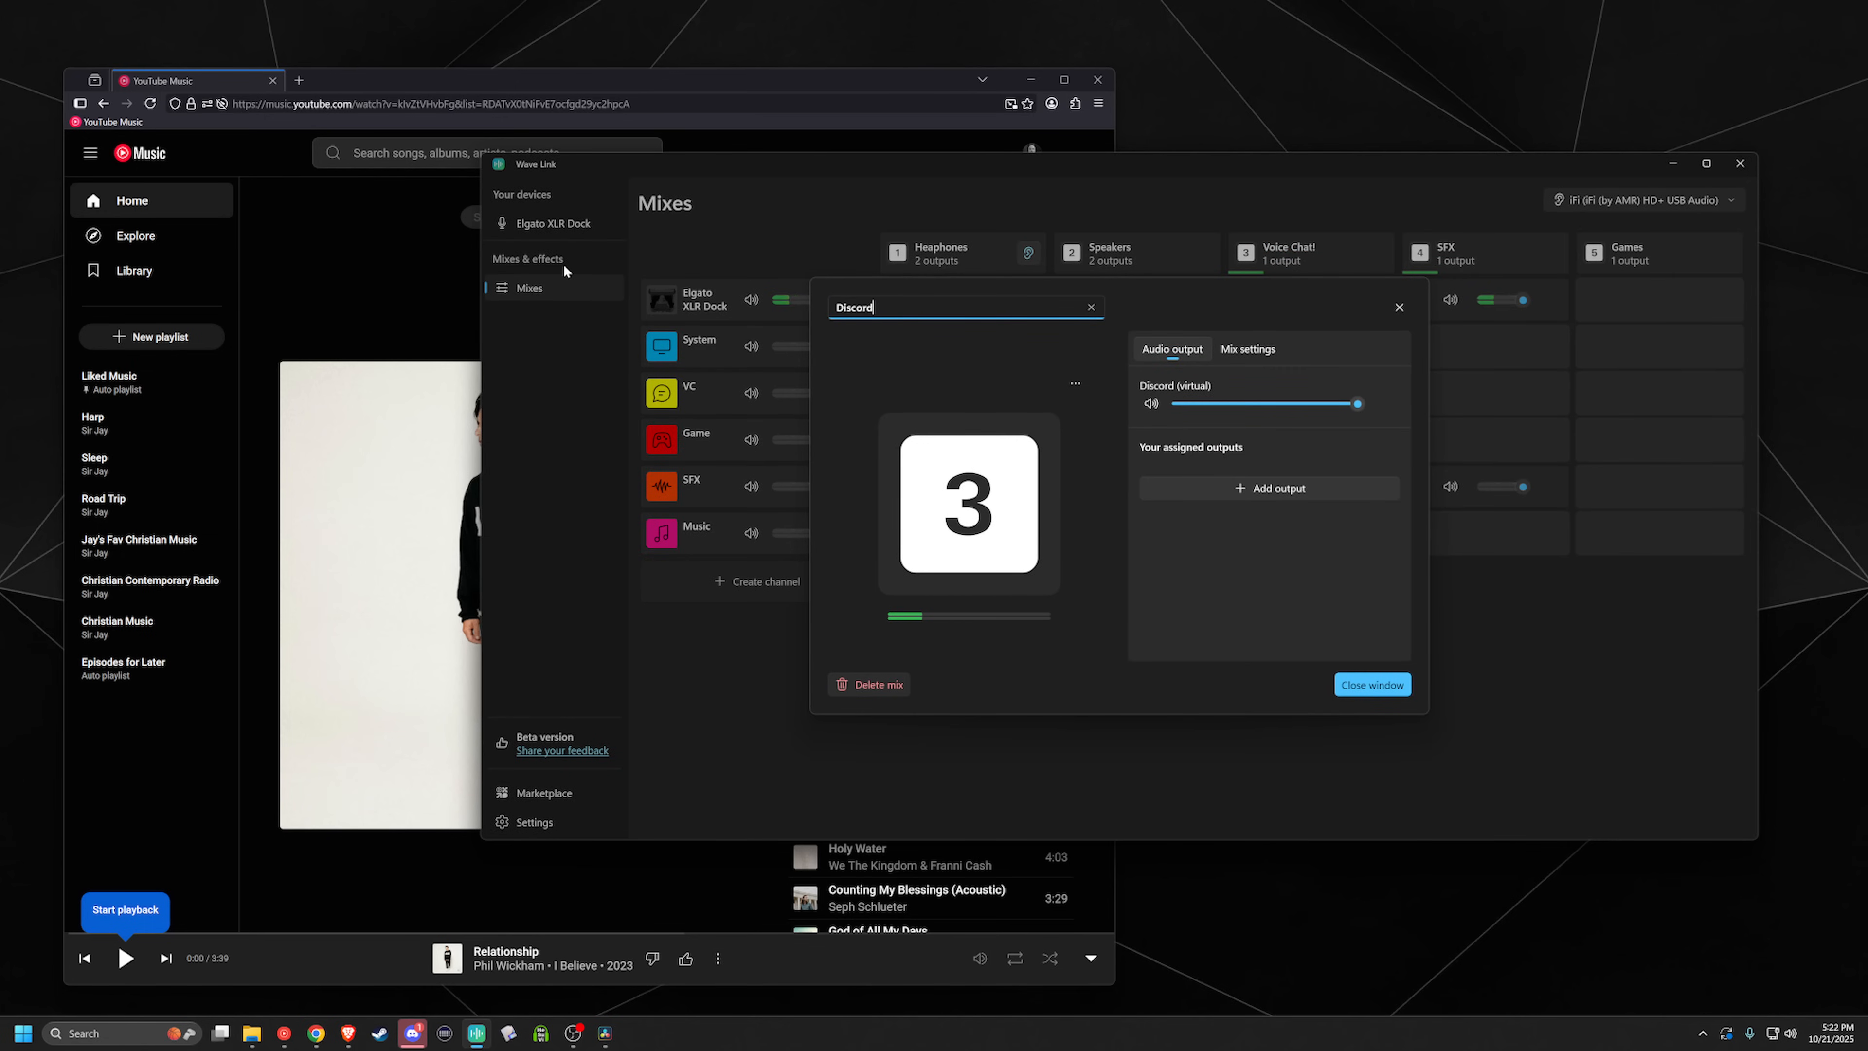
left_click(1398, 685)
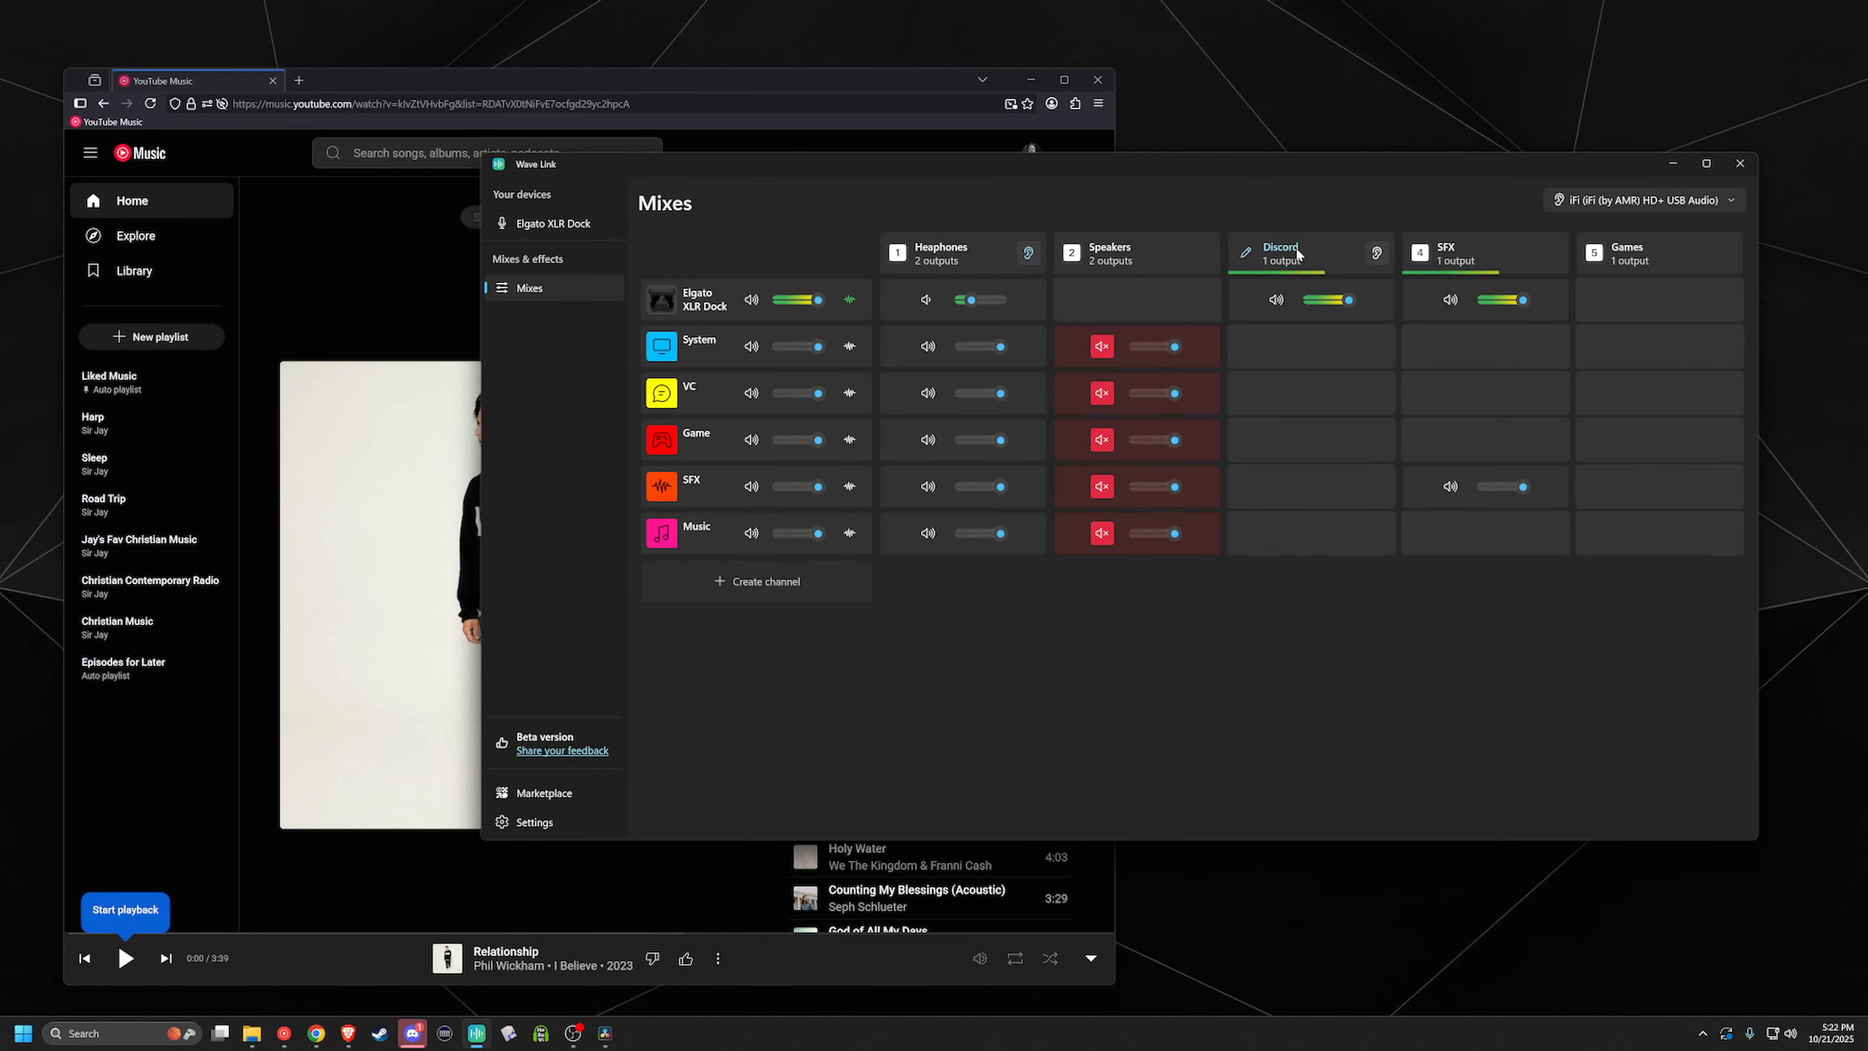
Step: Rename the third mix as Main Voice Chat and close its settings
left_click(1316, 255)
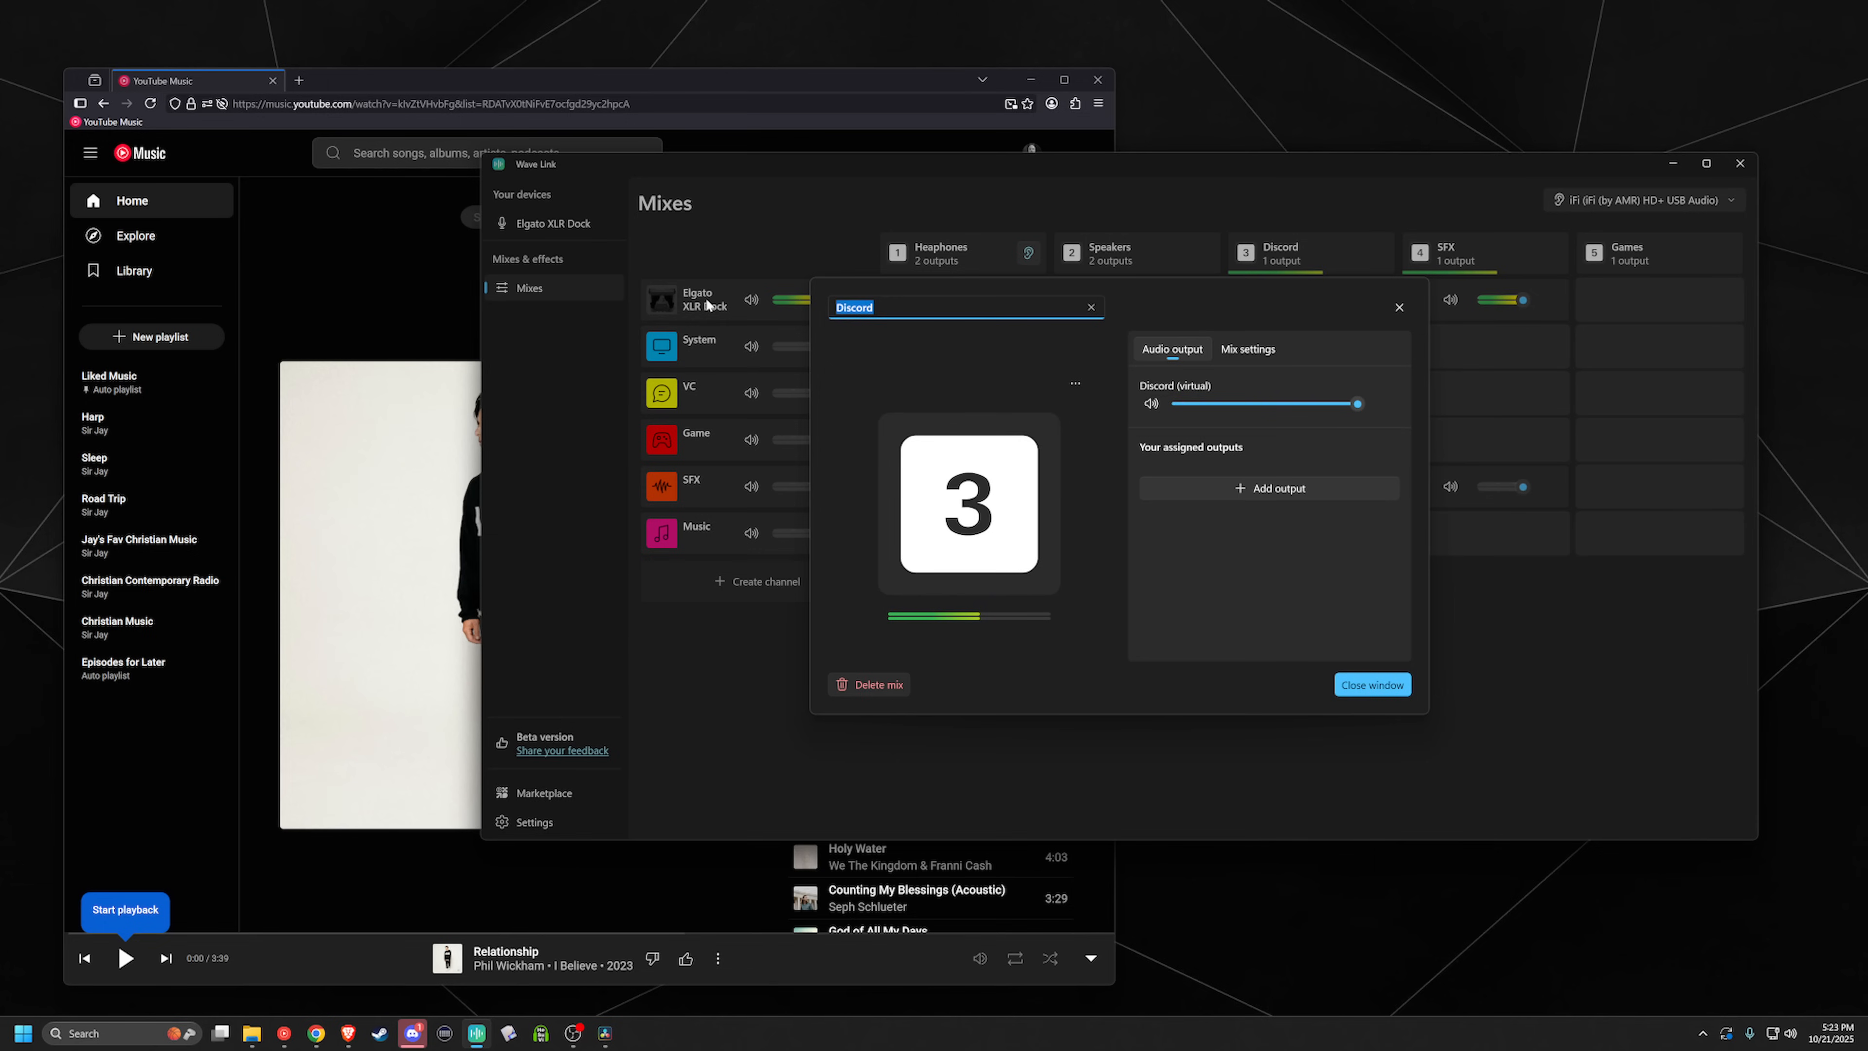
type("Main Voice Cjha")
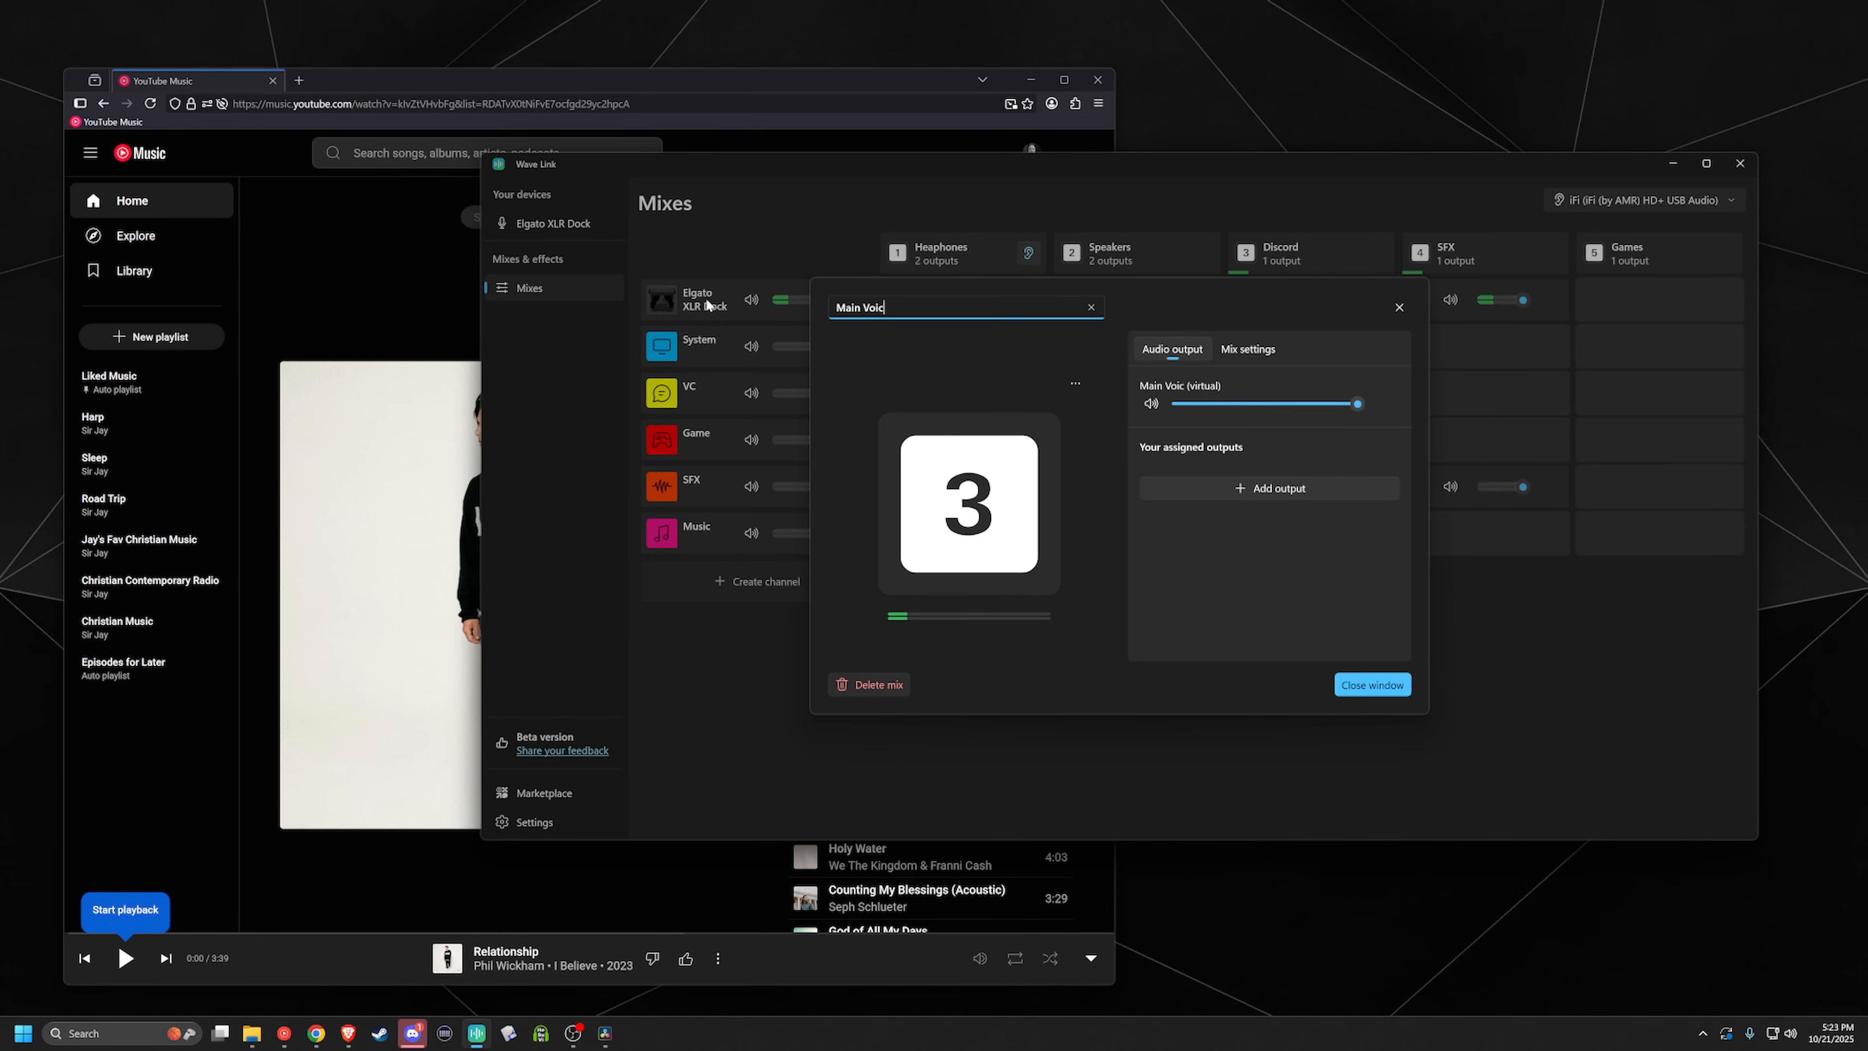
key("BackSpace")
key("BackSpace")
key("BackSpace")
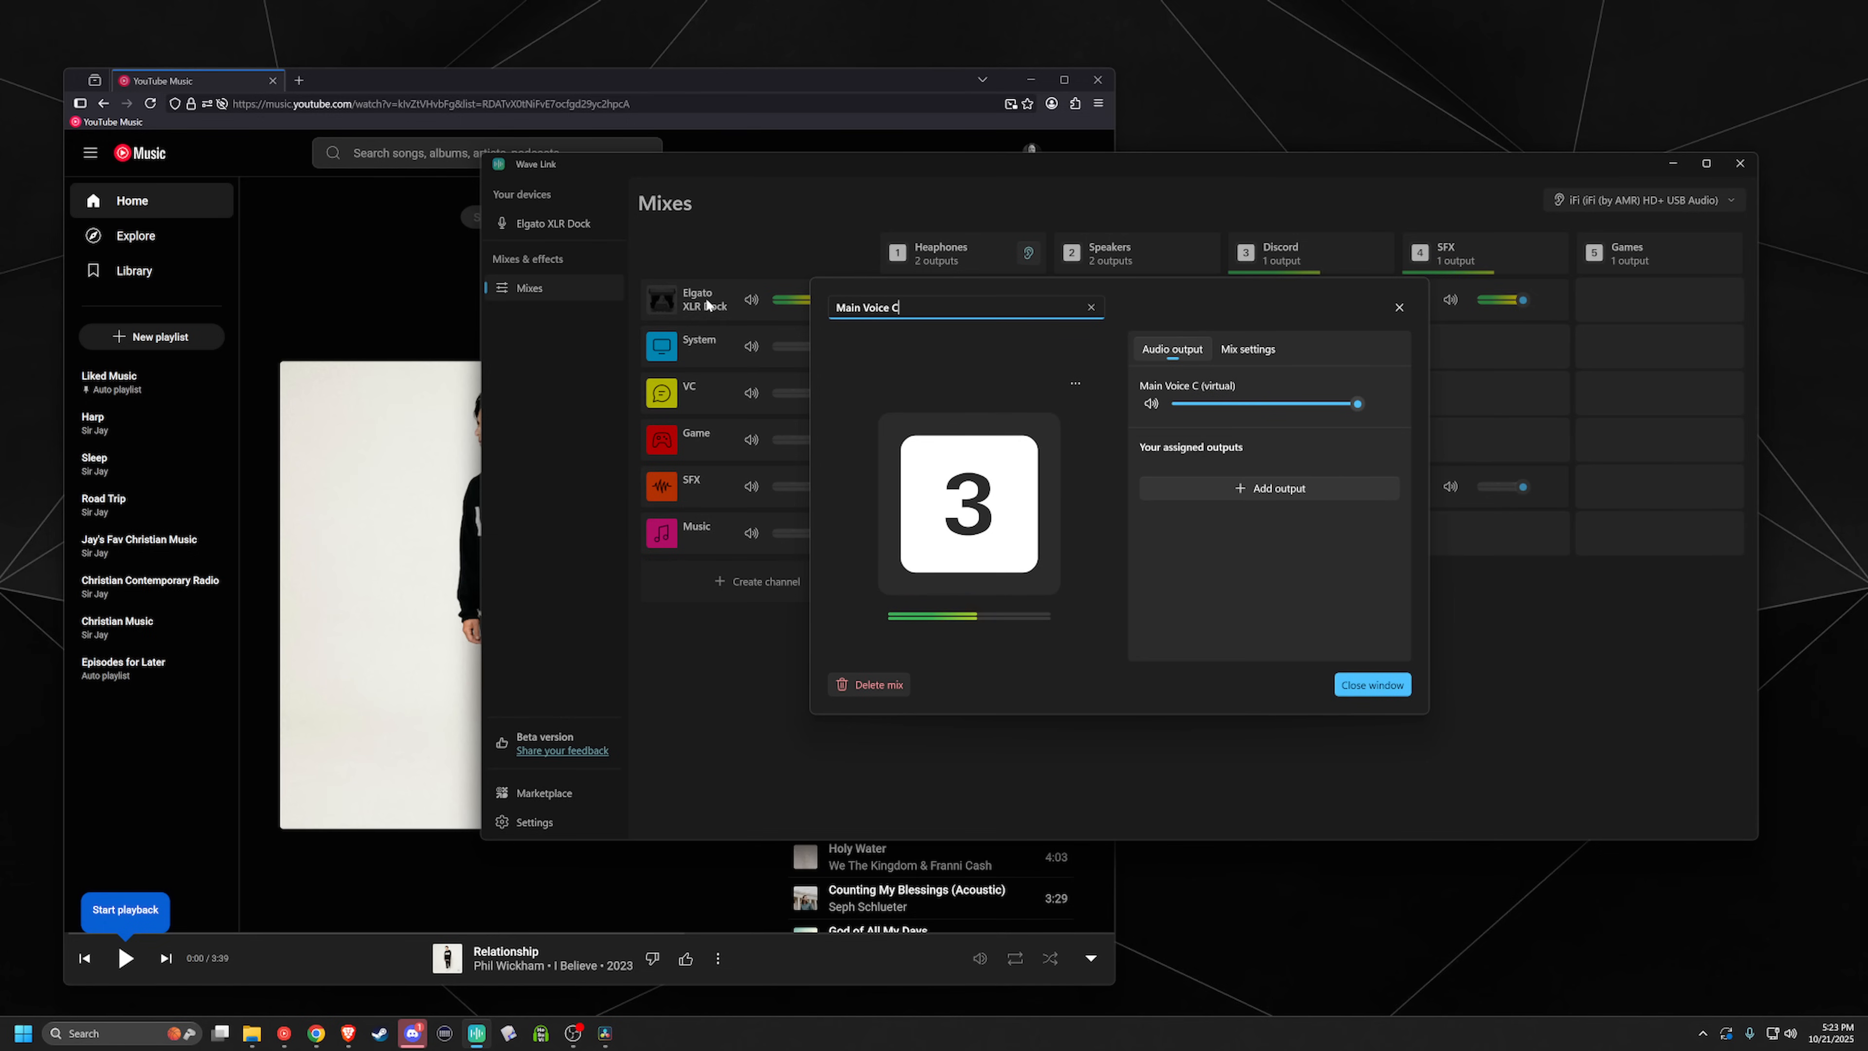
type("hat")
left_click(1372, 684)
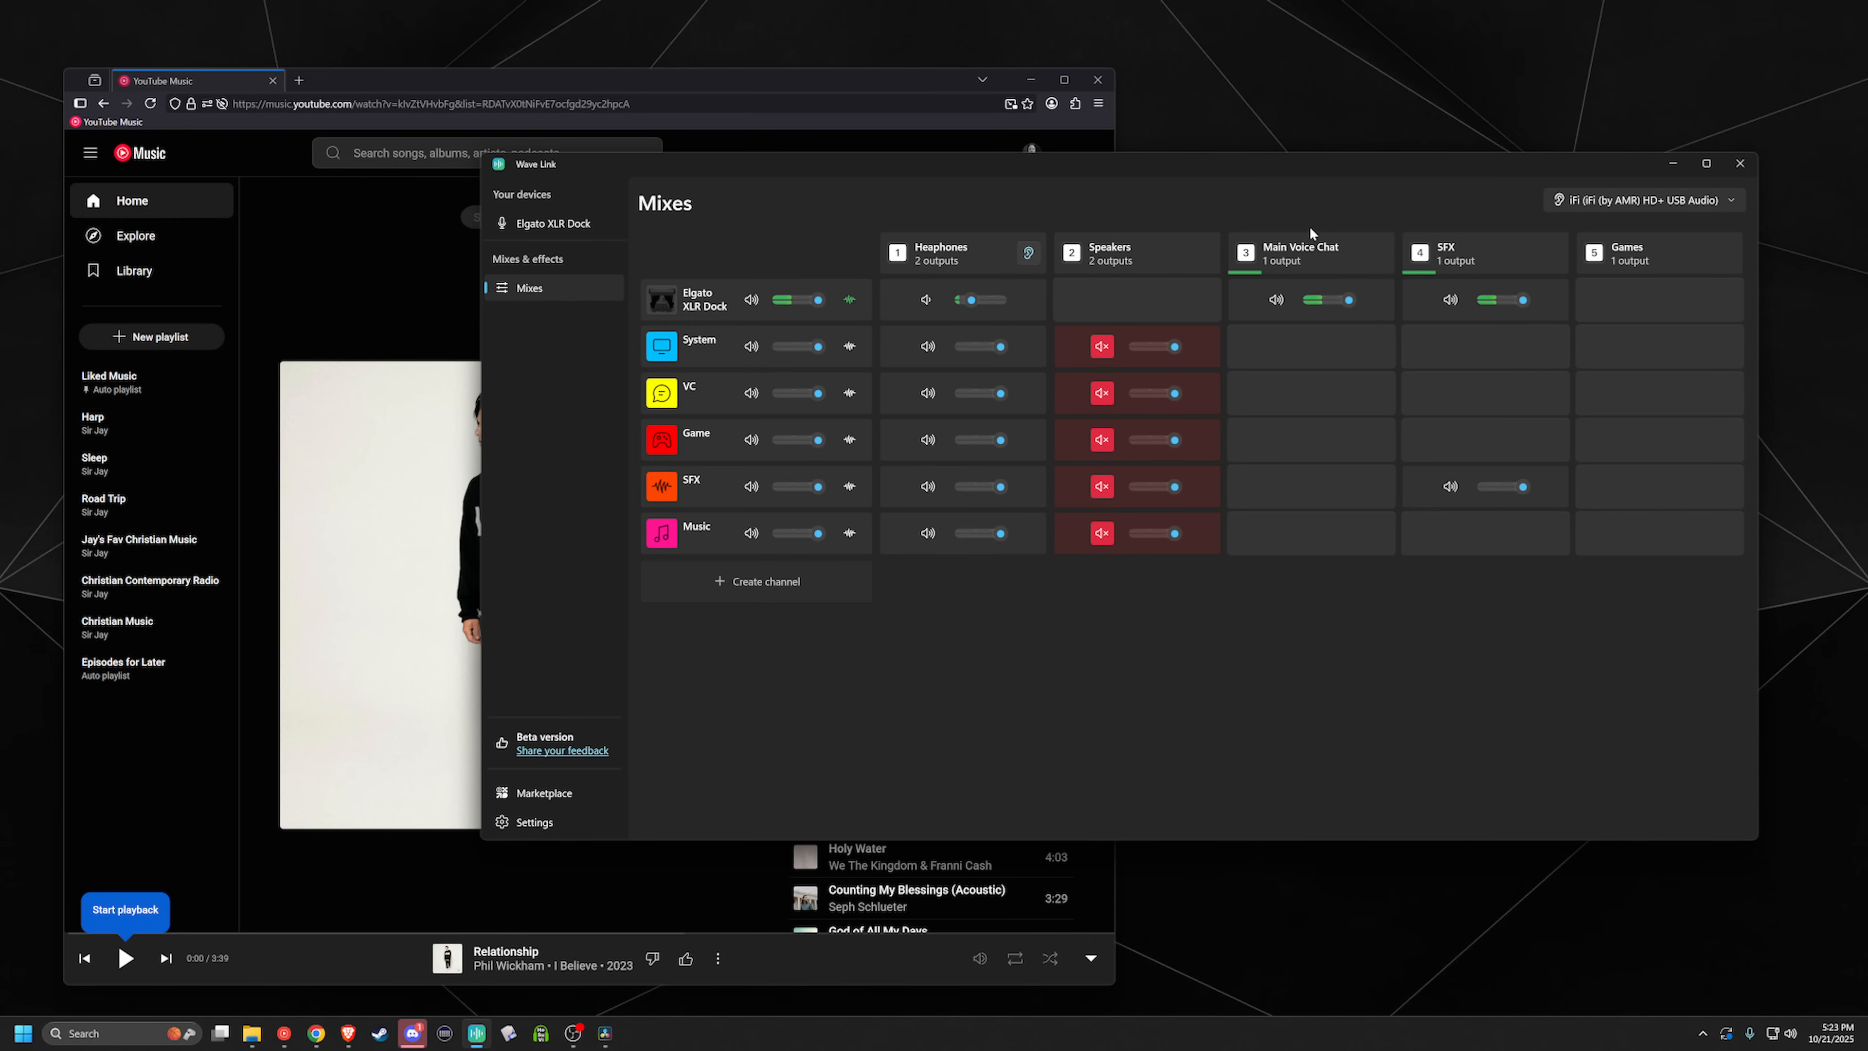
Step: Mute the Elgato XLR Dock in the SFX mix and unmute it again
mouse_move(1308, 266)
mouse_move(1496, 240)
mouse_move(1486, 331)
left_click(1447, 300)
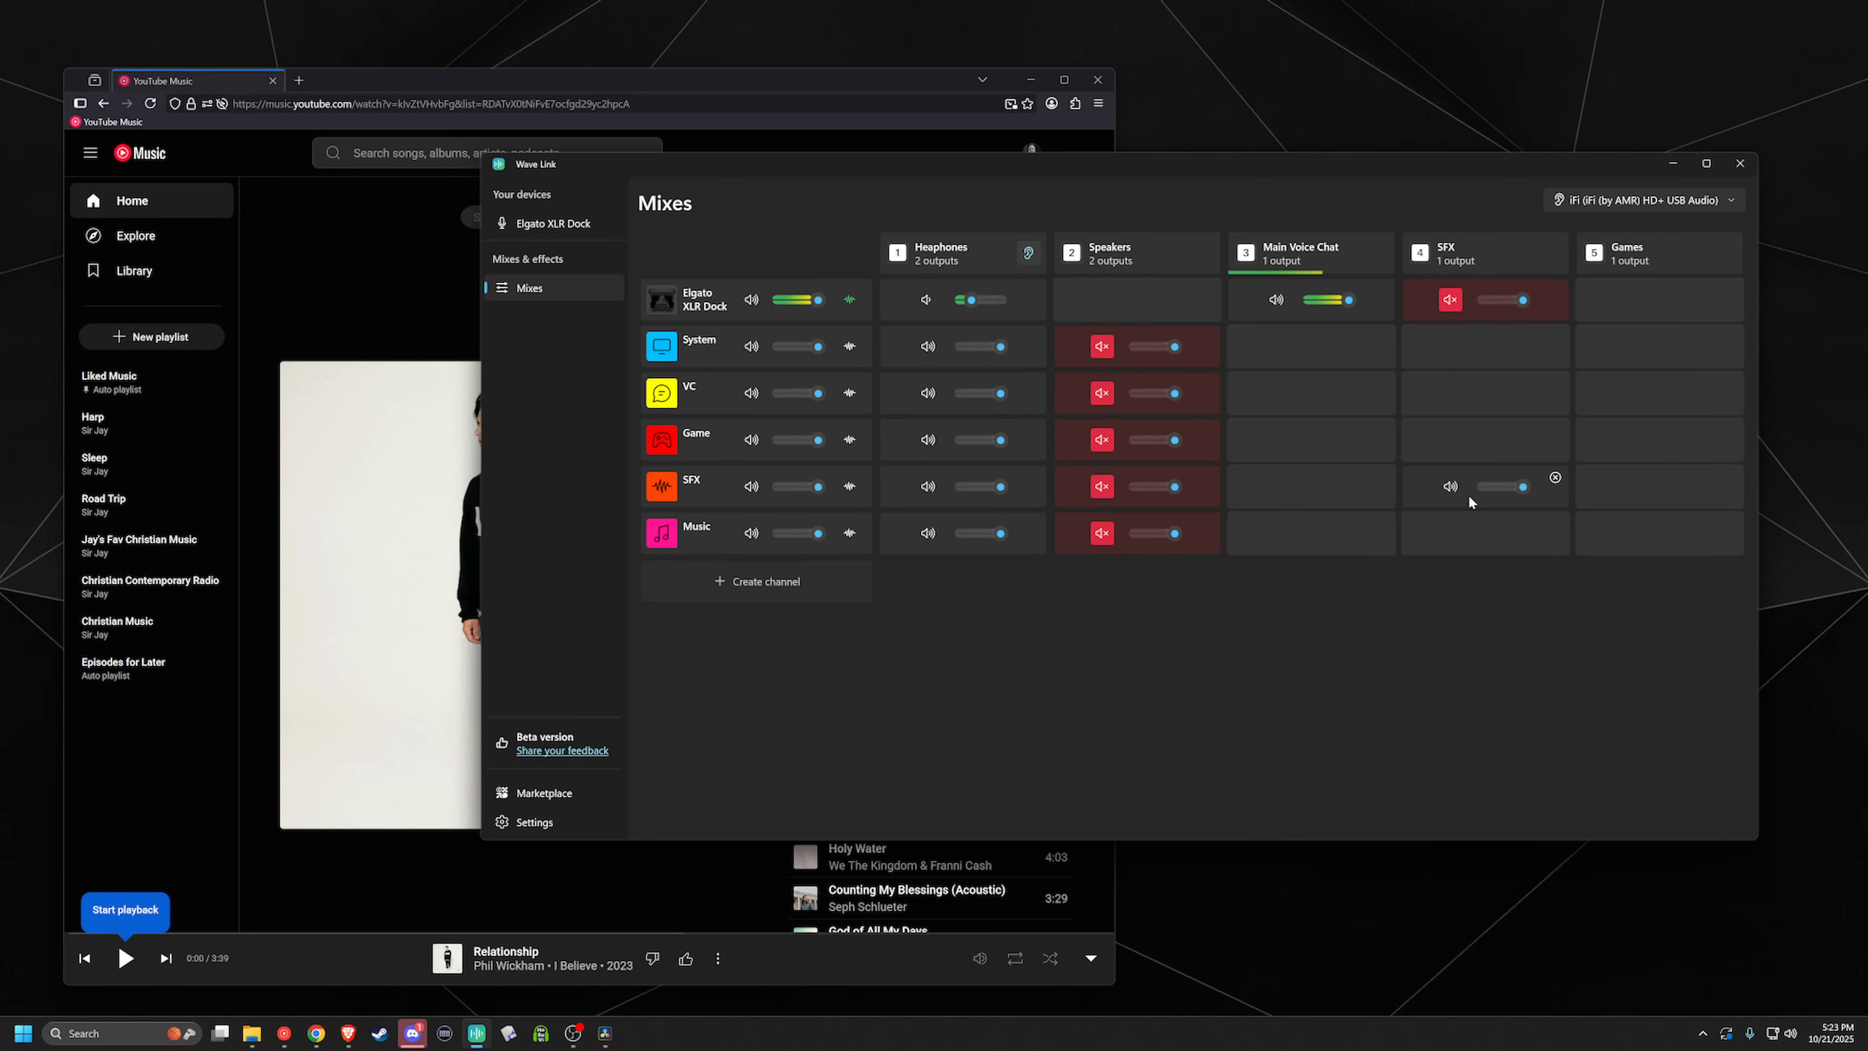
left_click(1448, 301)
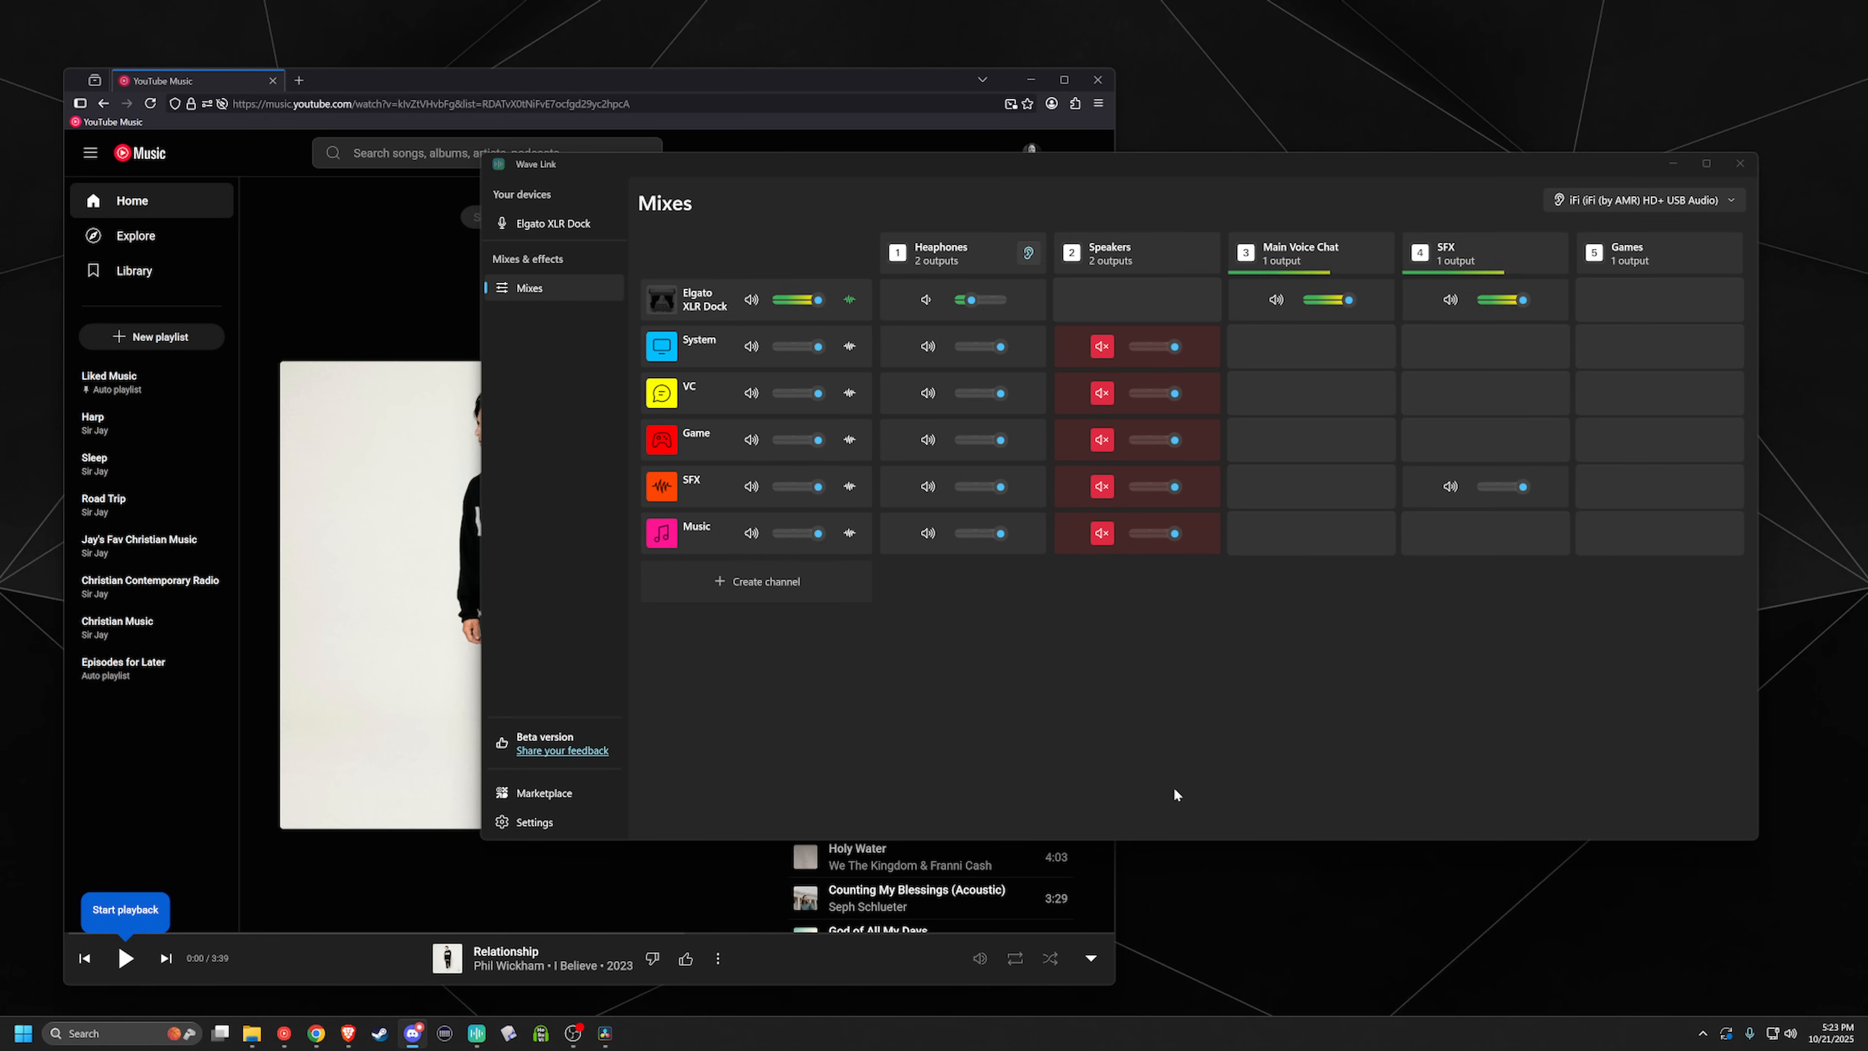
Step: Set the Windows sound output device to System (Elgato Virtual Audio)
left_click(1791, 1033)
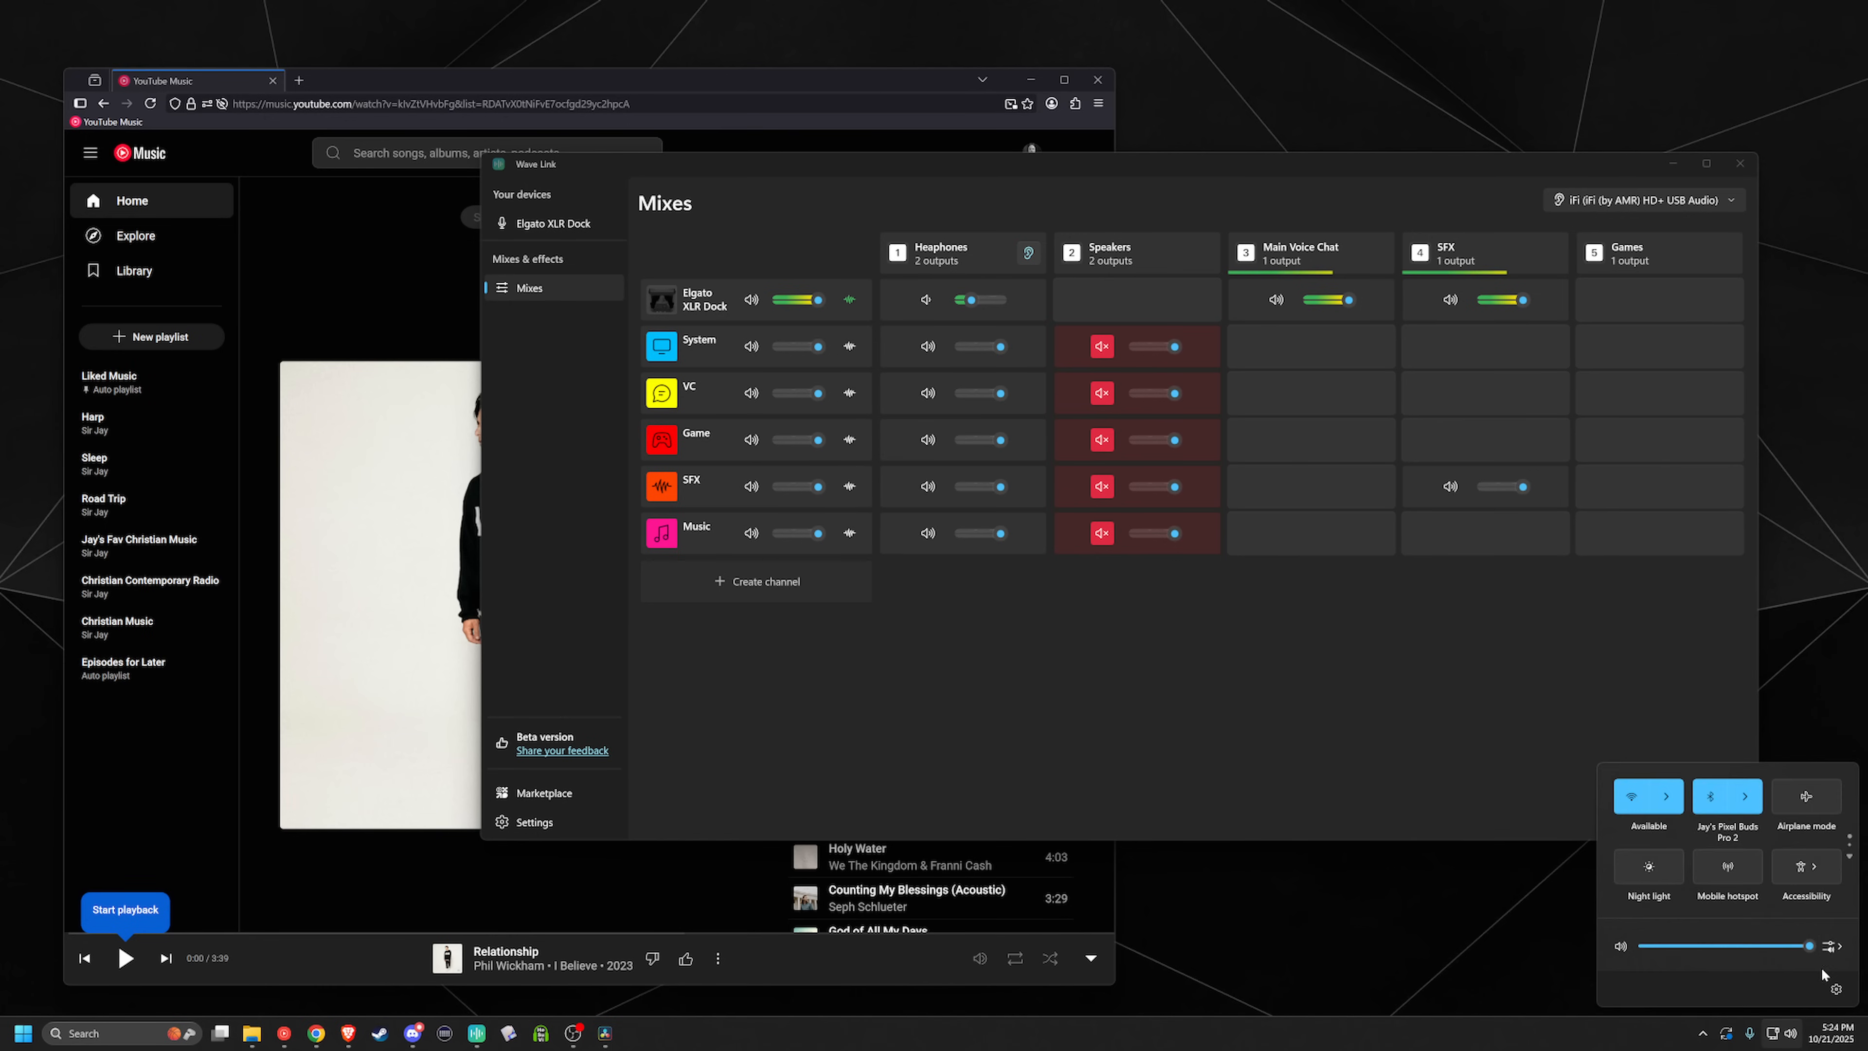
left_click(1829, 947)
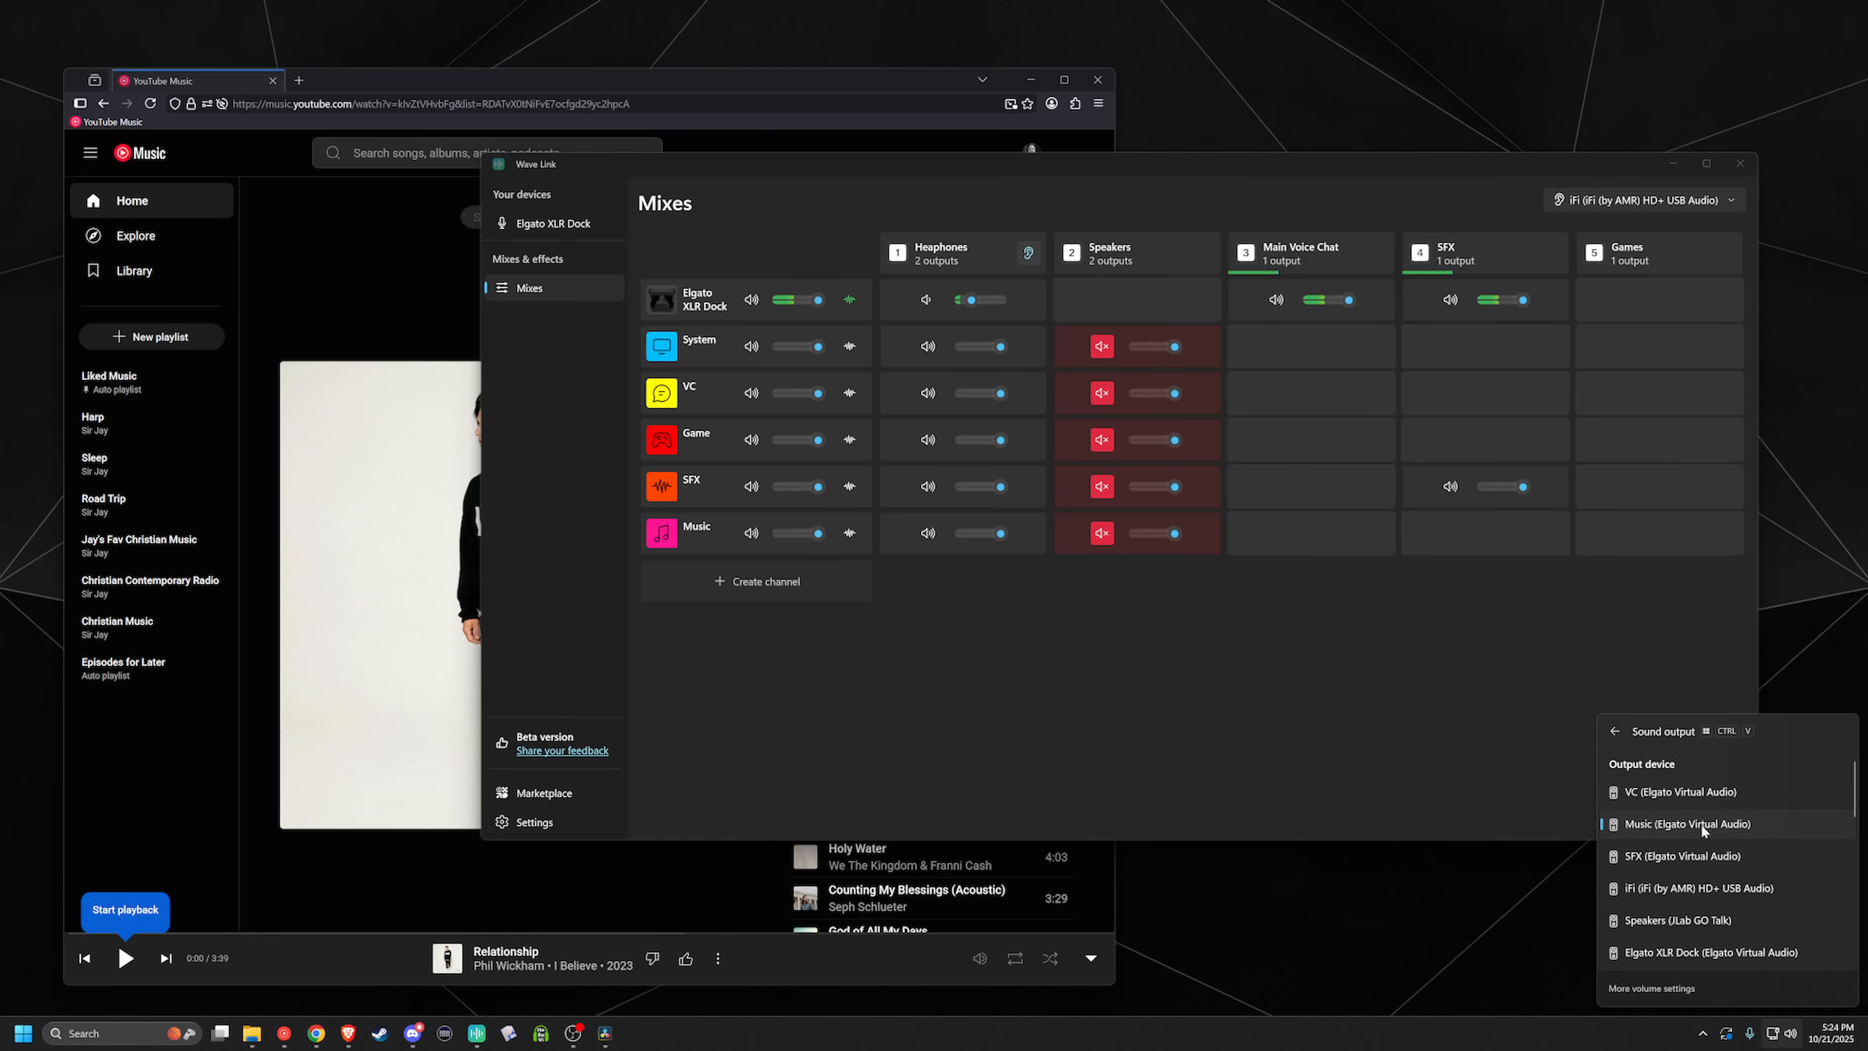
scroll(1712, 864, "down", 1)
scroll(1712, 864, "down", 3)
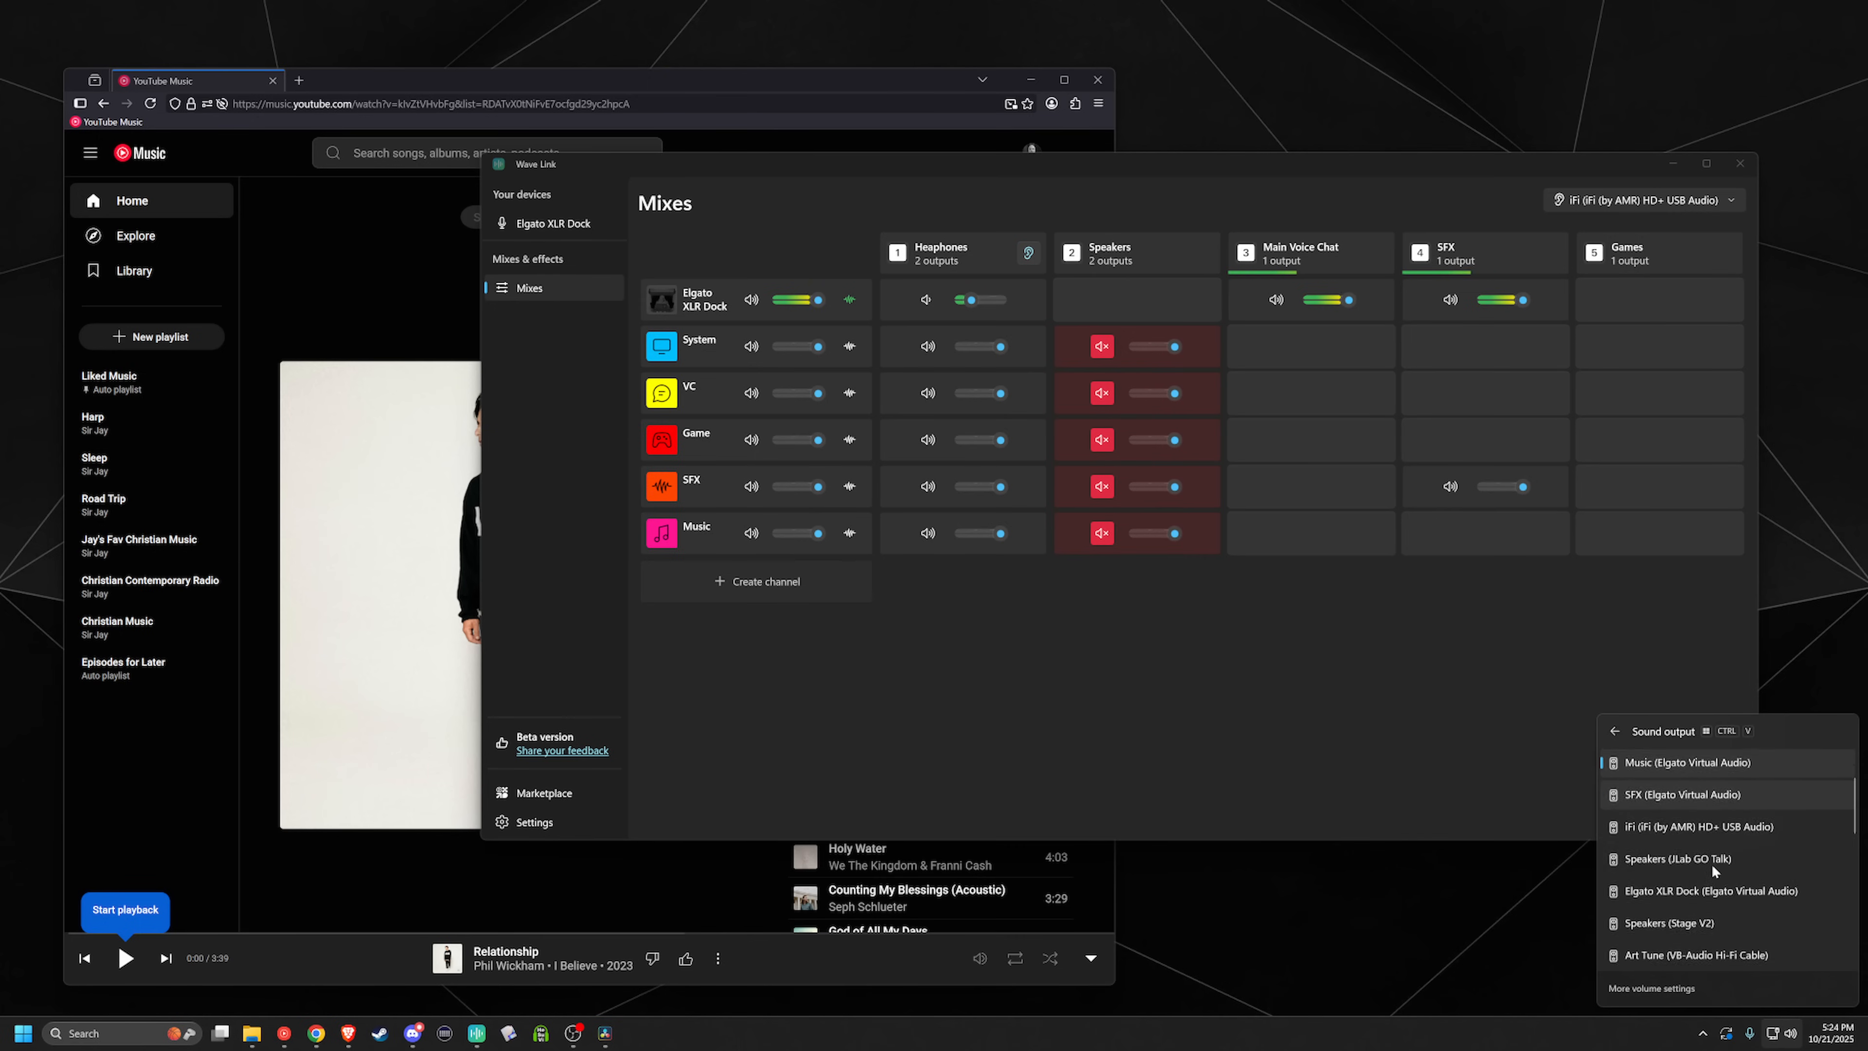
scroll(1711, 860, "down", 2)
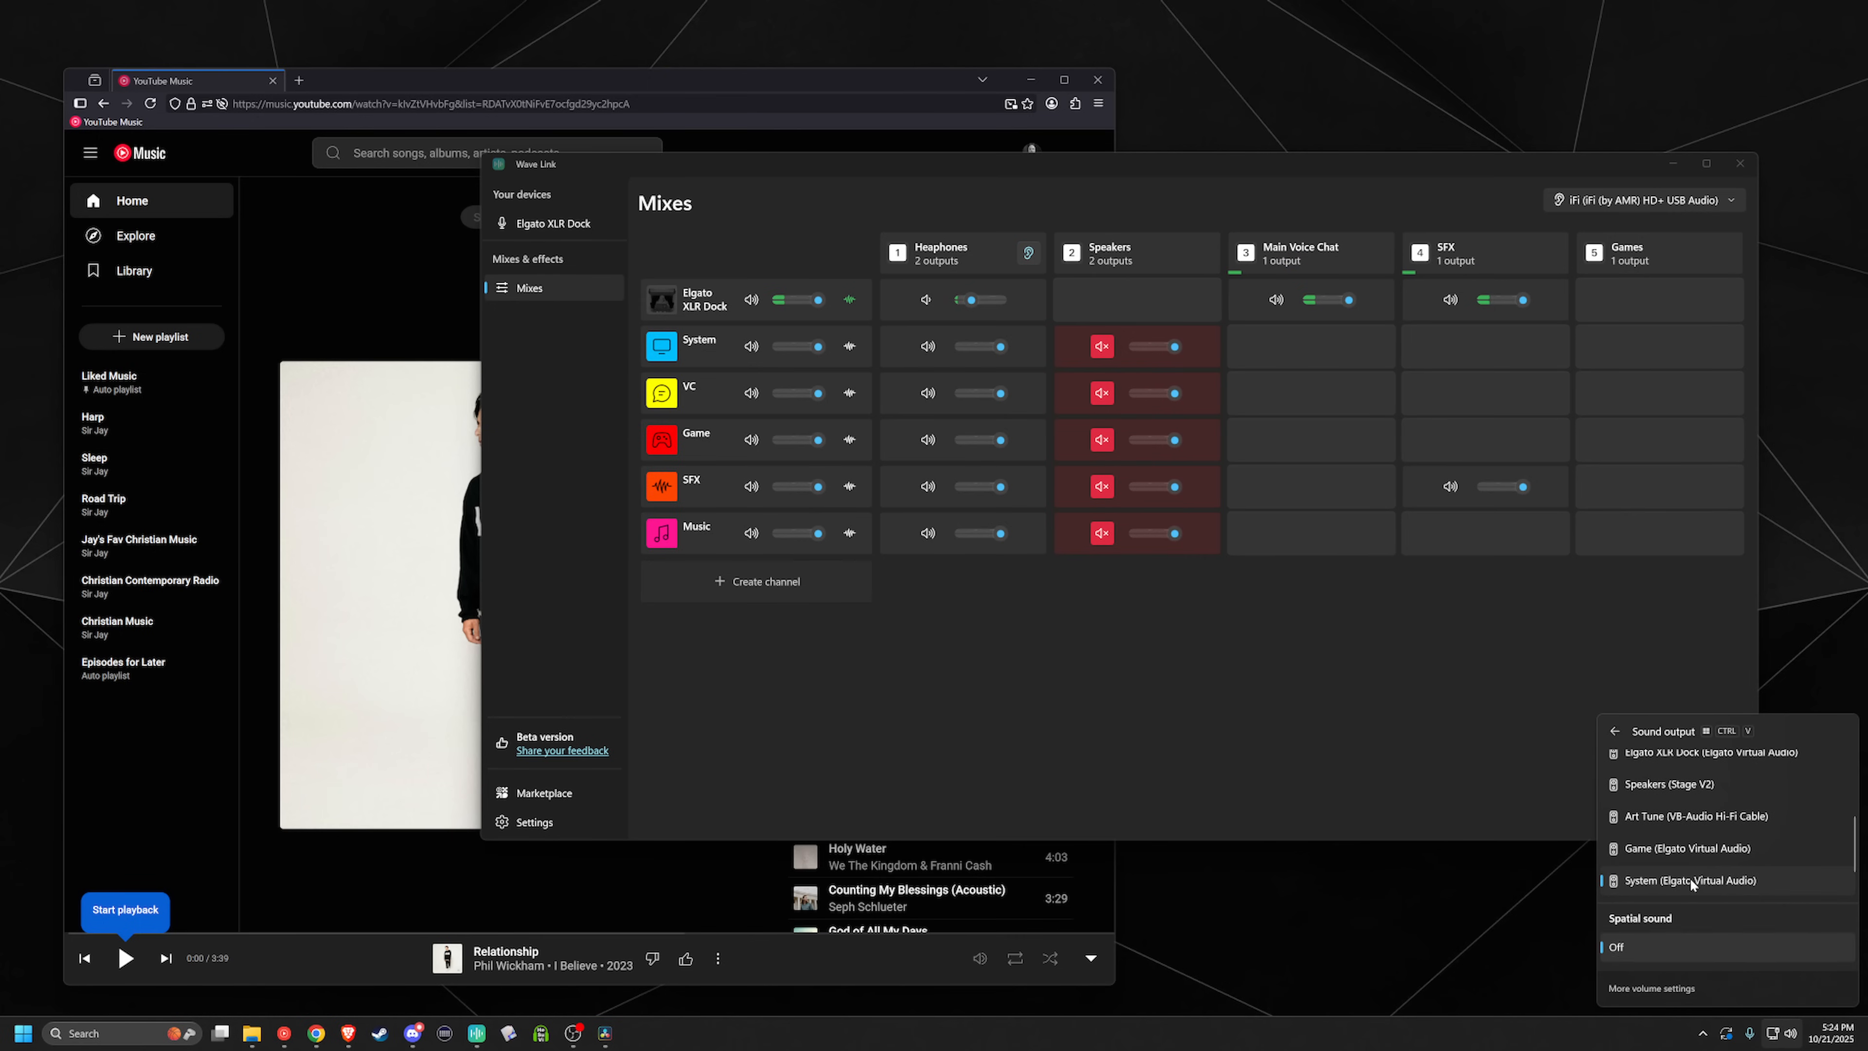
scroll(1691, 882, "up", 5)
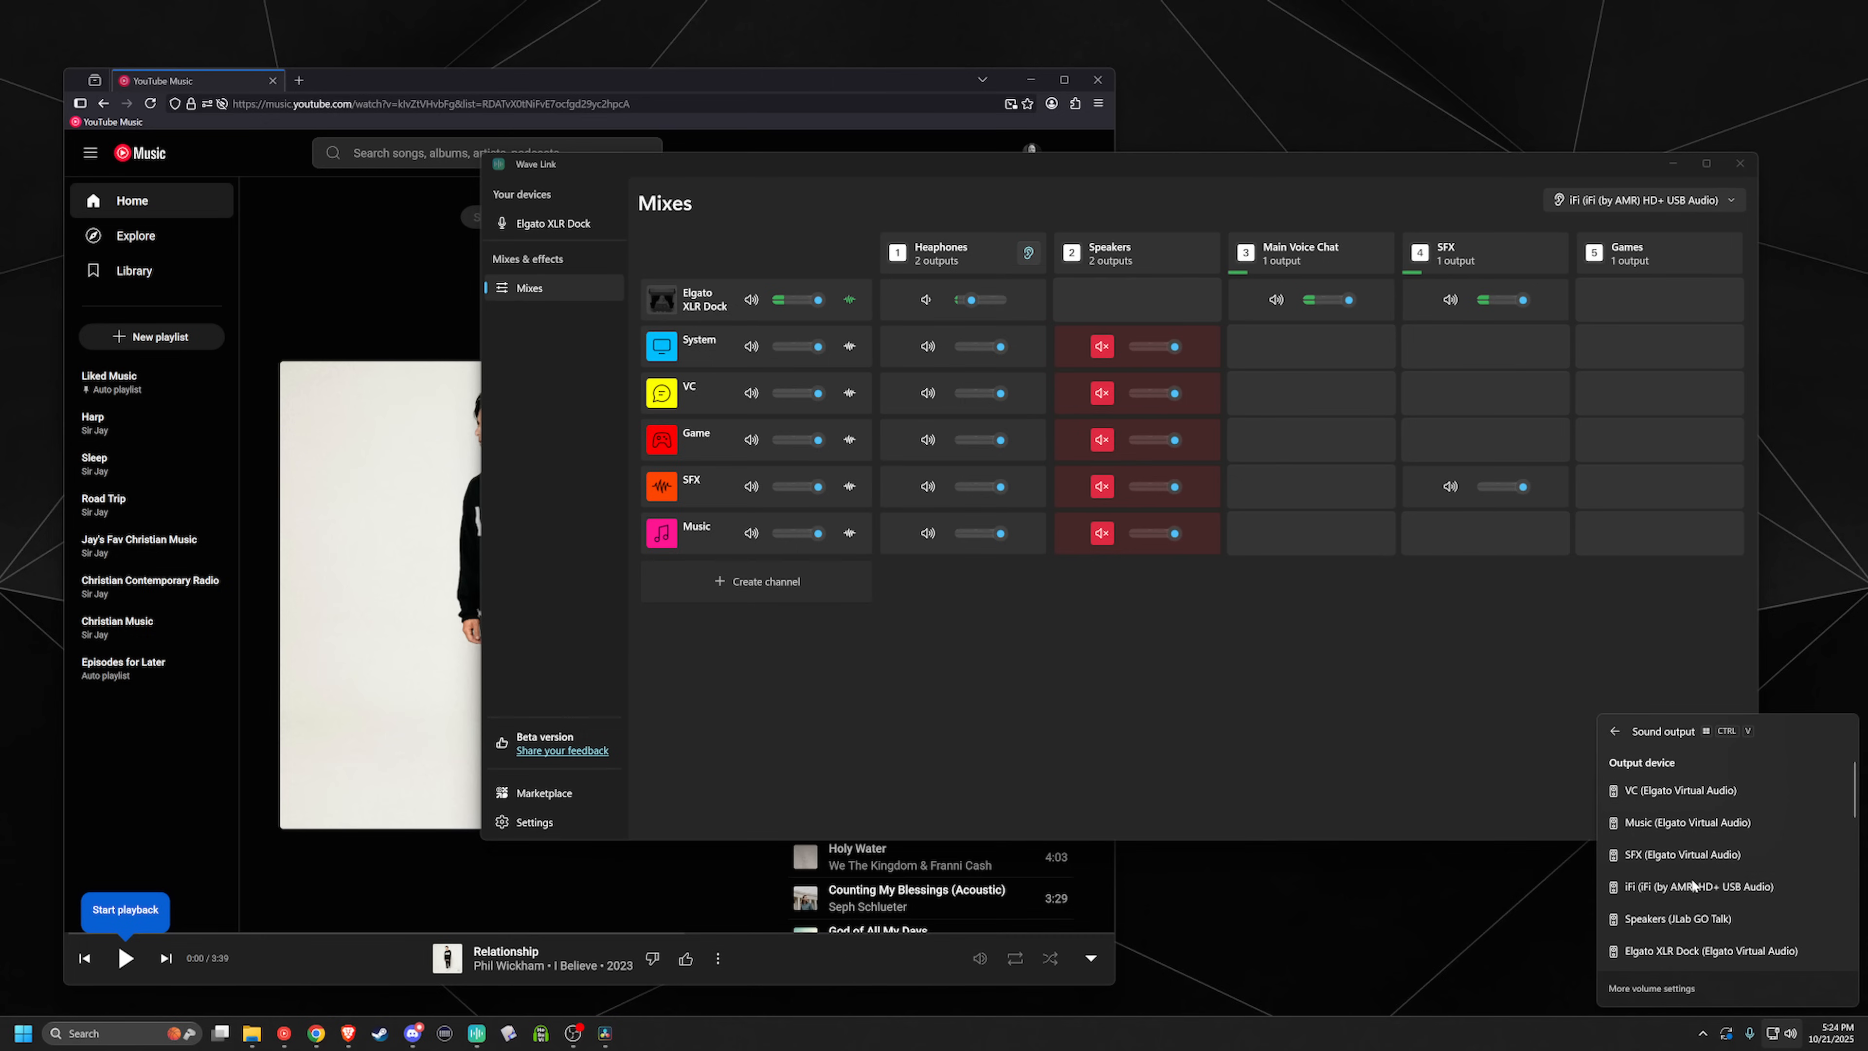
left_click(1491, 940)
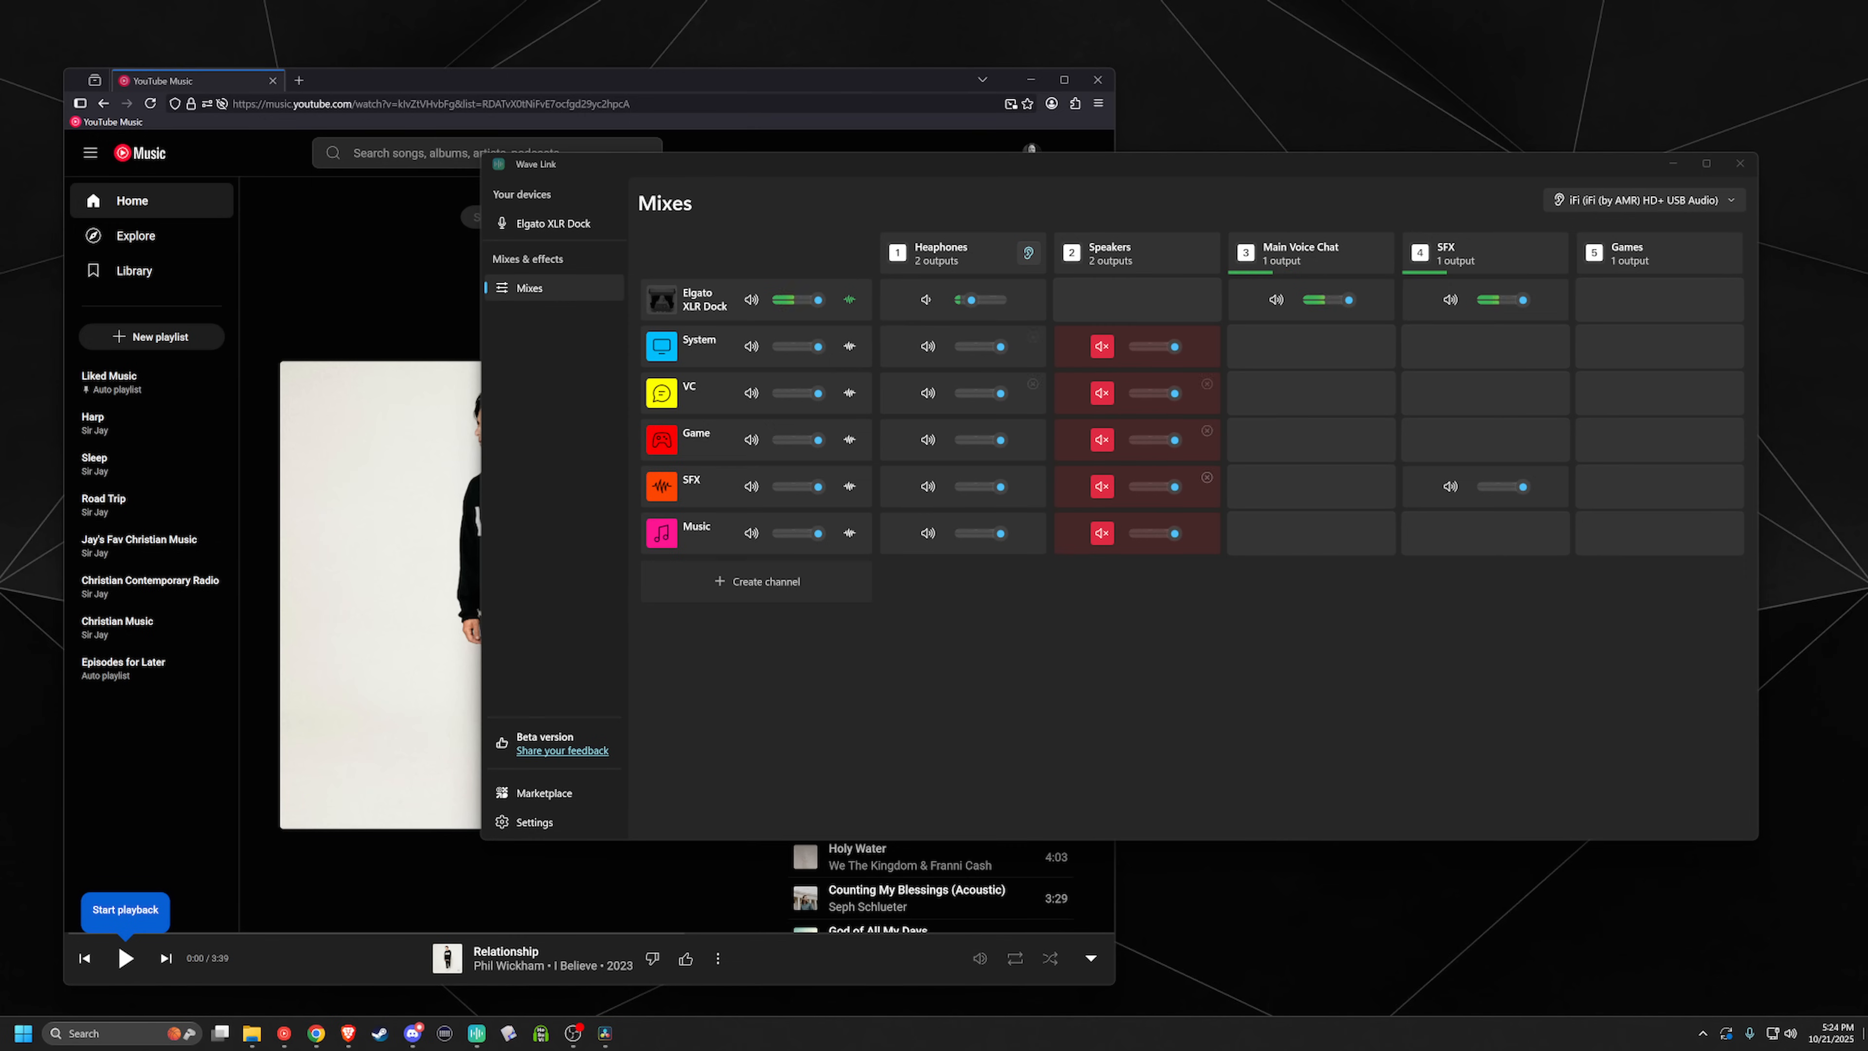
Step: Unmute the System channel in the Speakers mix, and briefly mute and unmute it in the Heaphones mix
left_click(1103, 347)
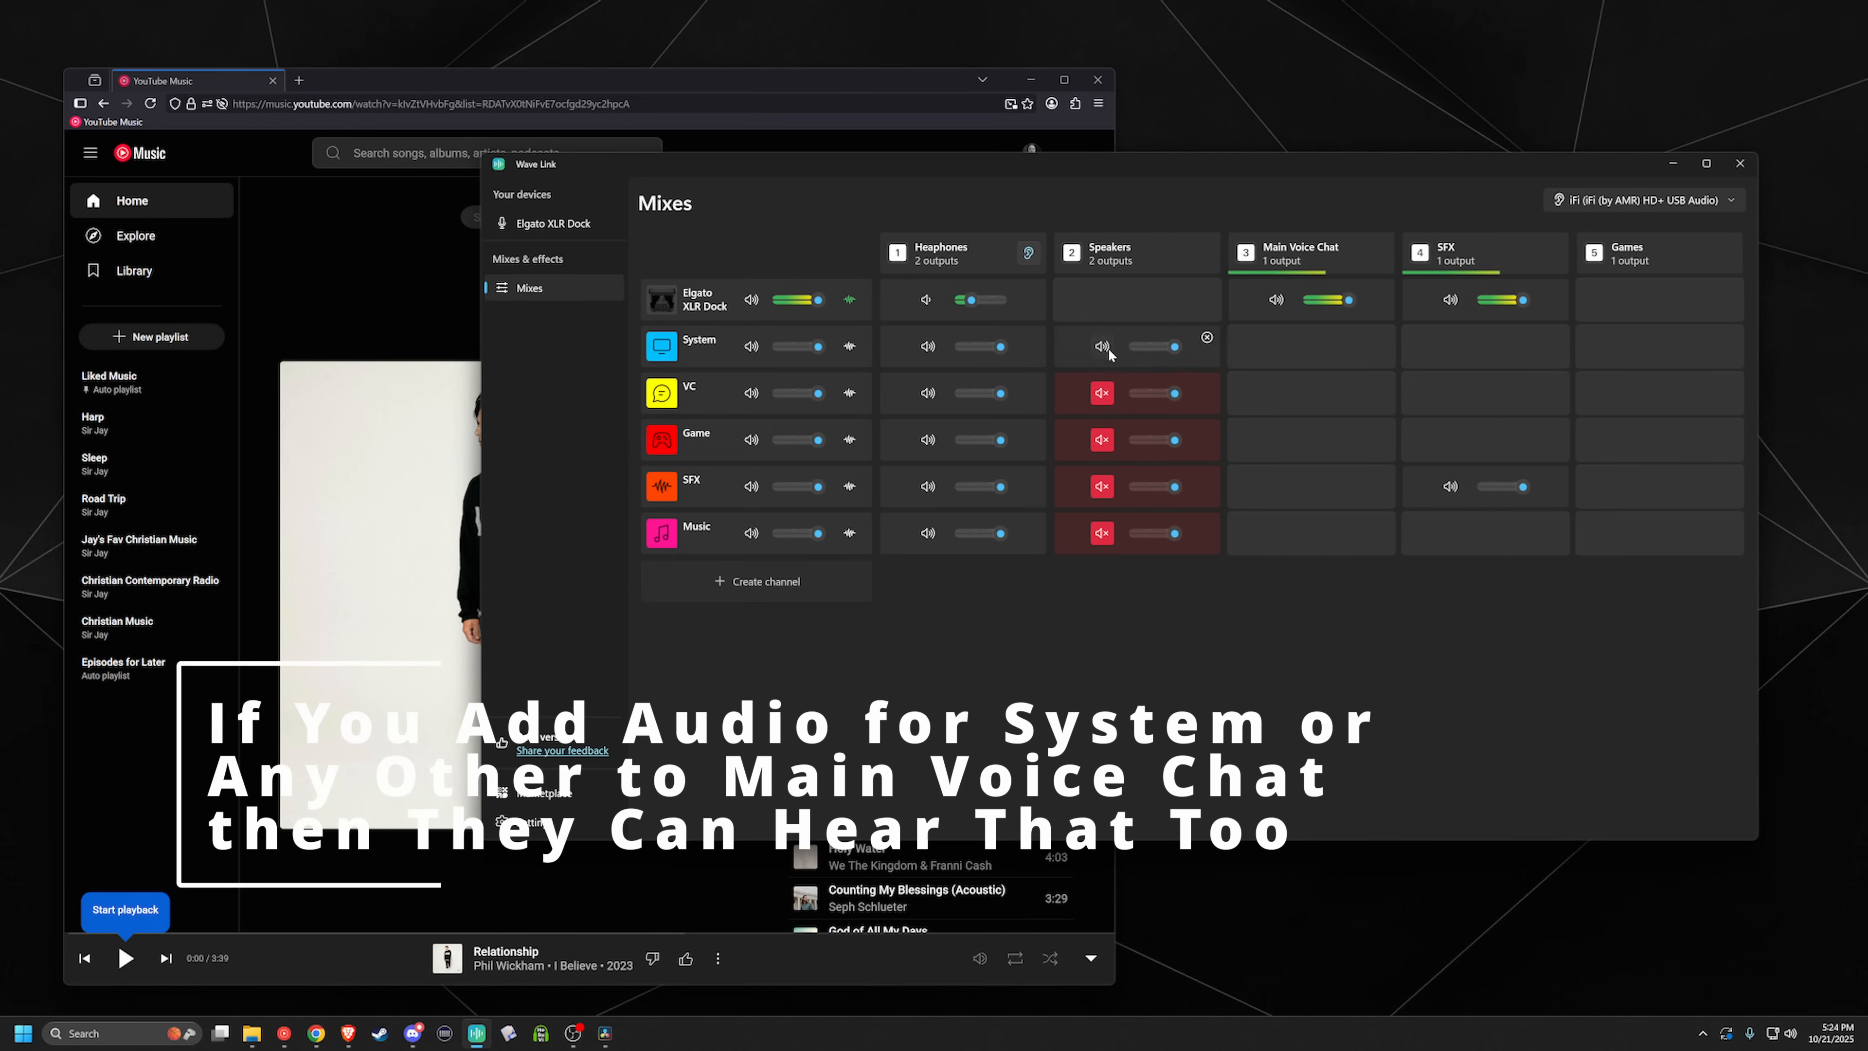
left_click(928, 346)
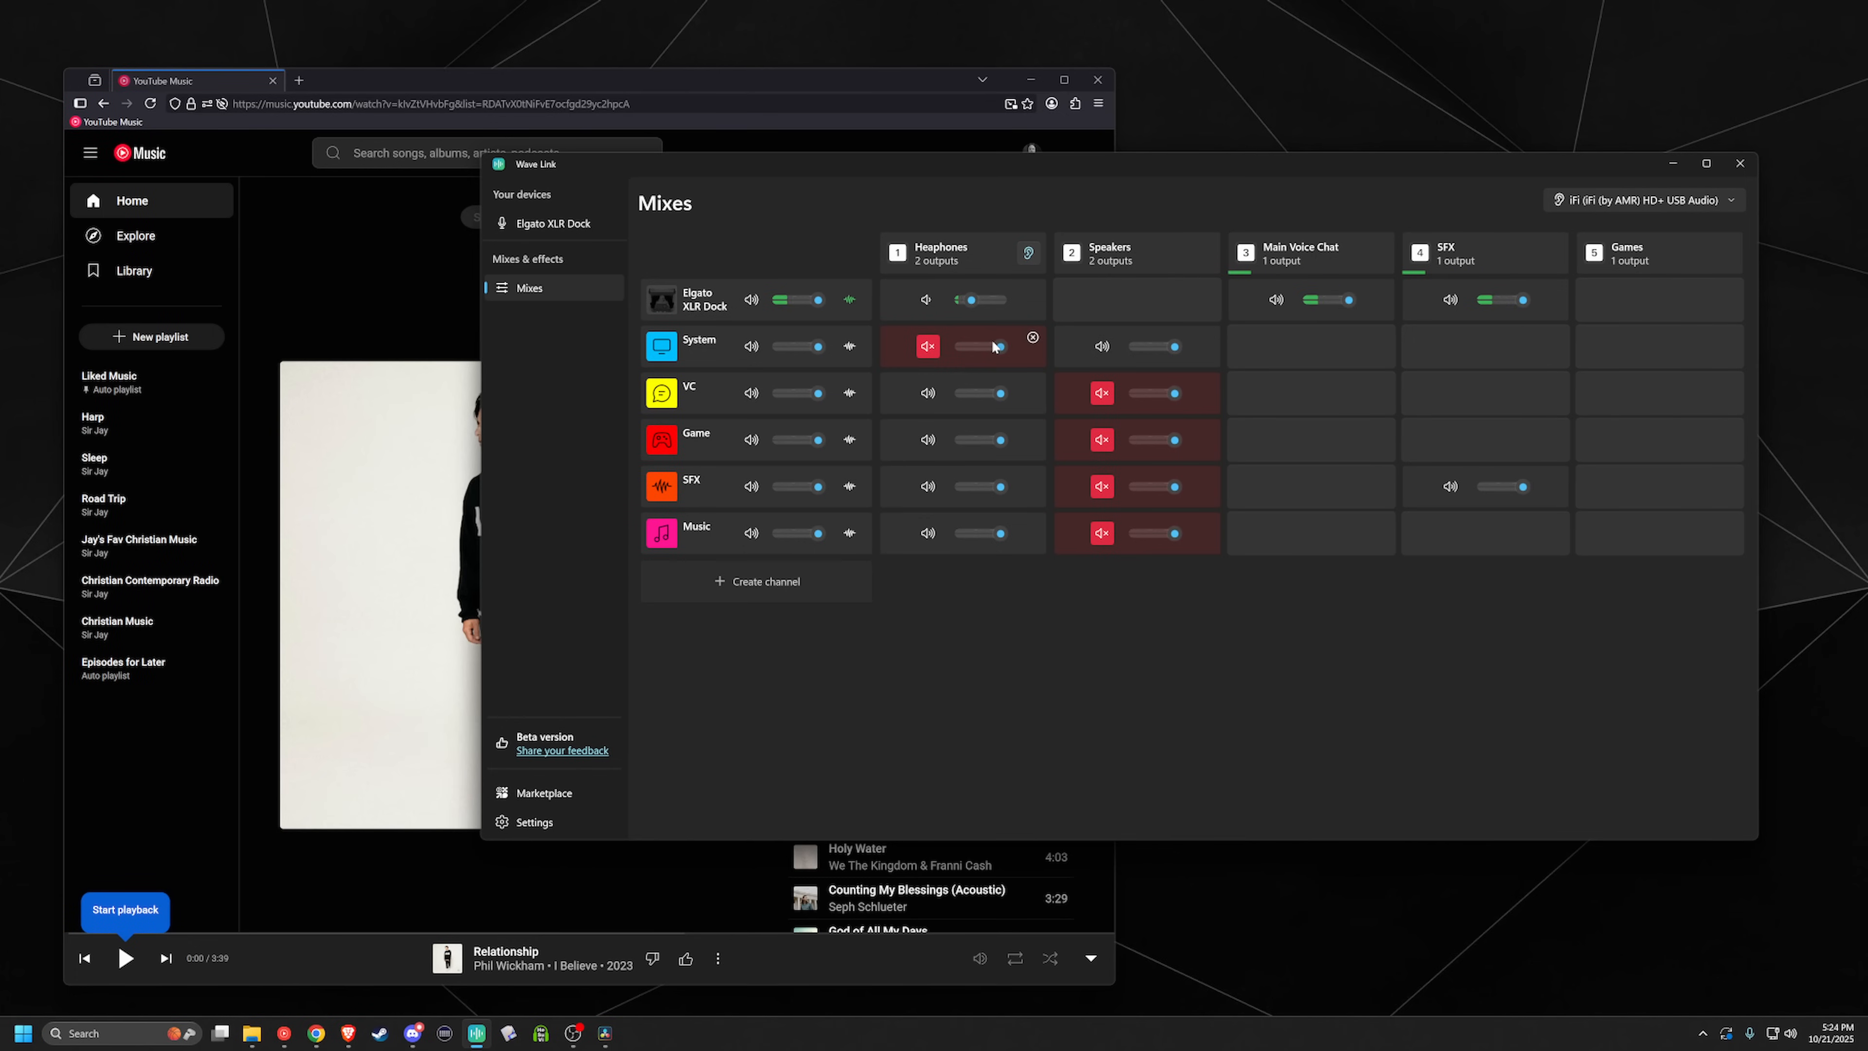
left_click(928, 346)
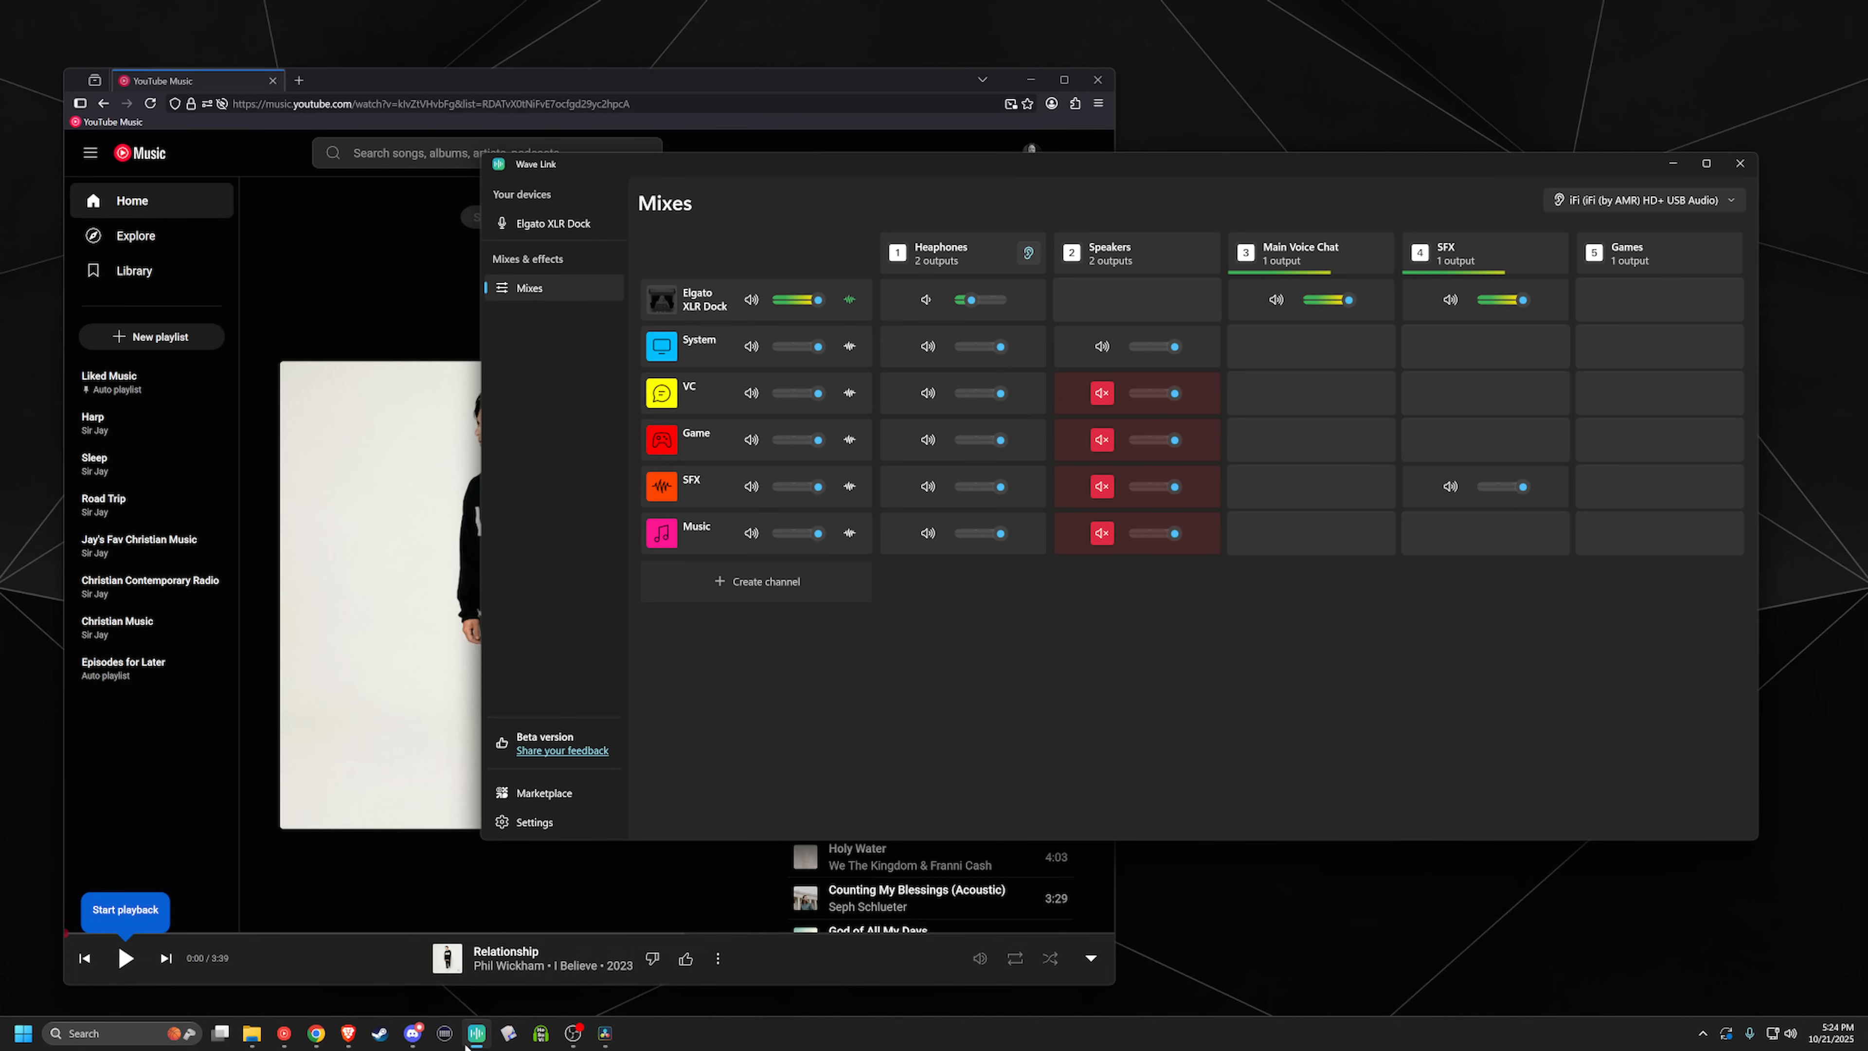
Step: Switch to Discord's Voice & Video settings and set the input device to Voice Chat! (Elgato Virtual Audio), checking it against the Wave Link mixes
left_click(416, 1041)
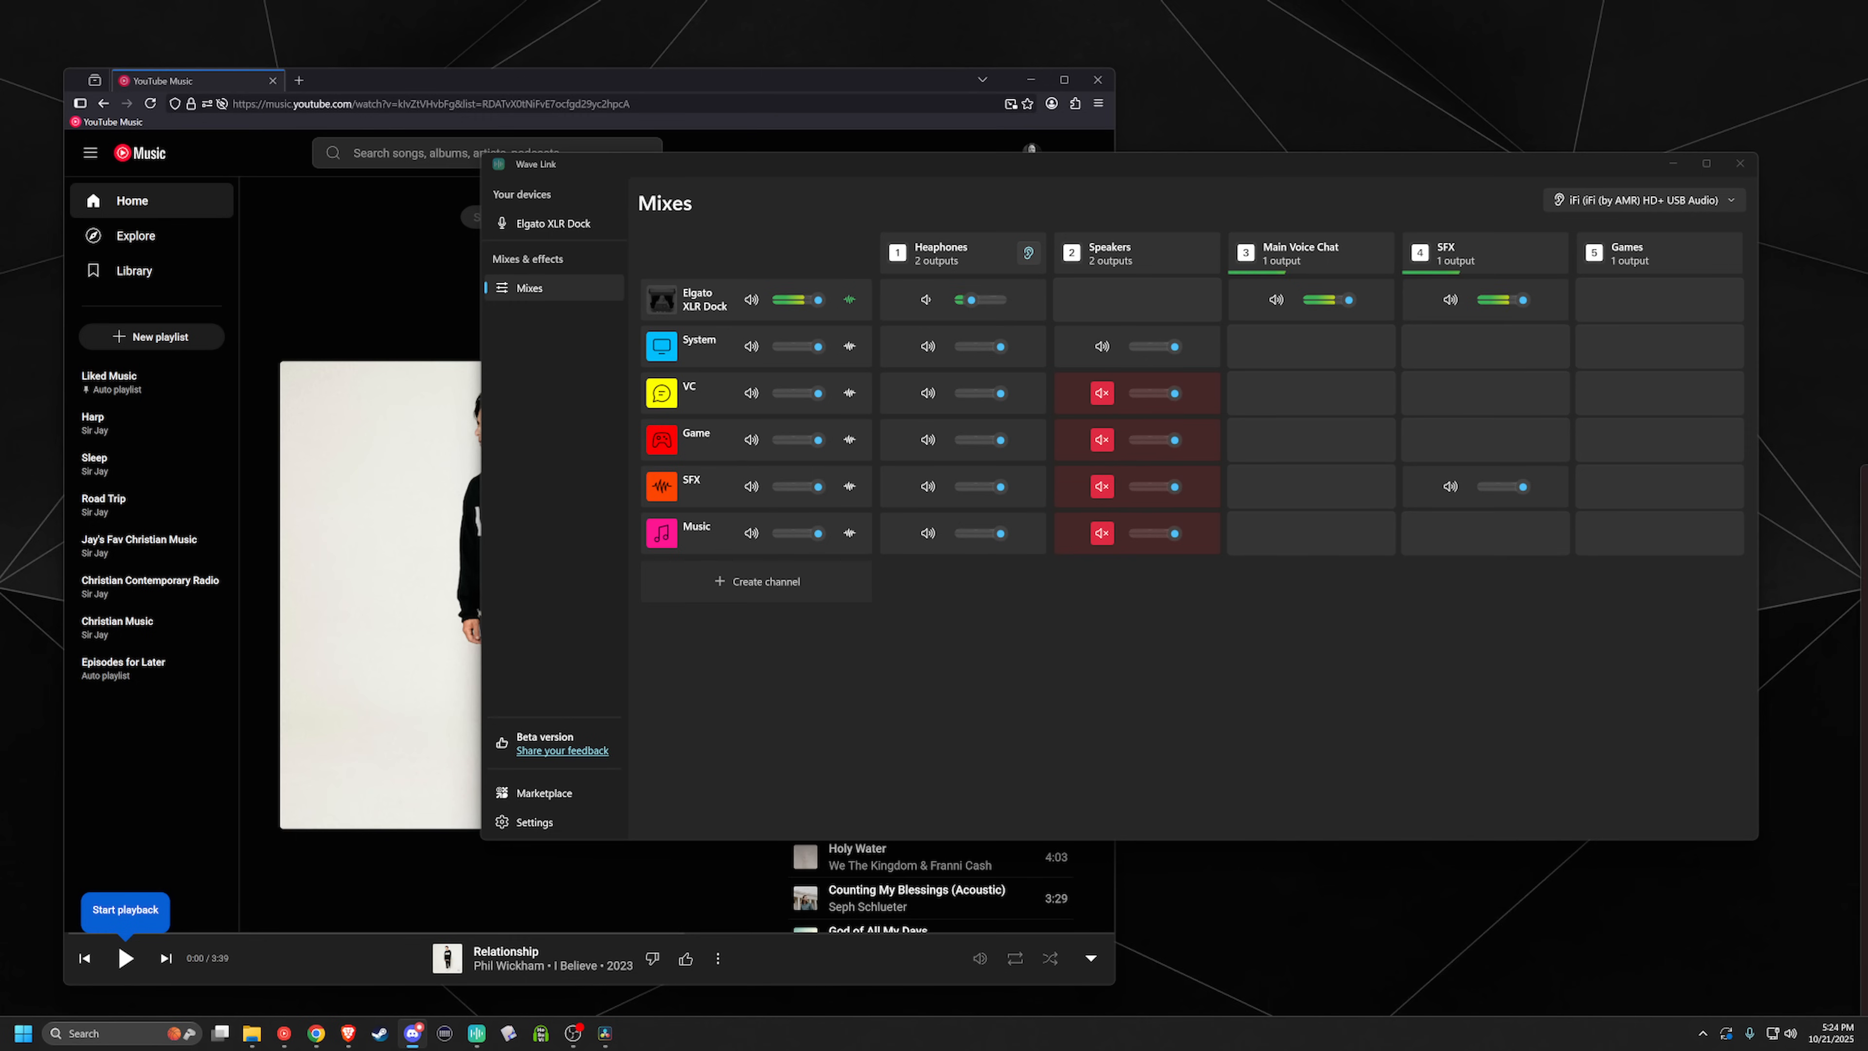
left_click_drag(1866, 419, 1024, 124)
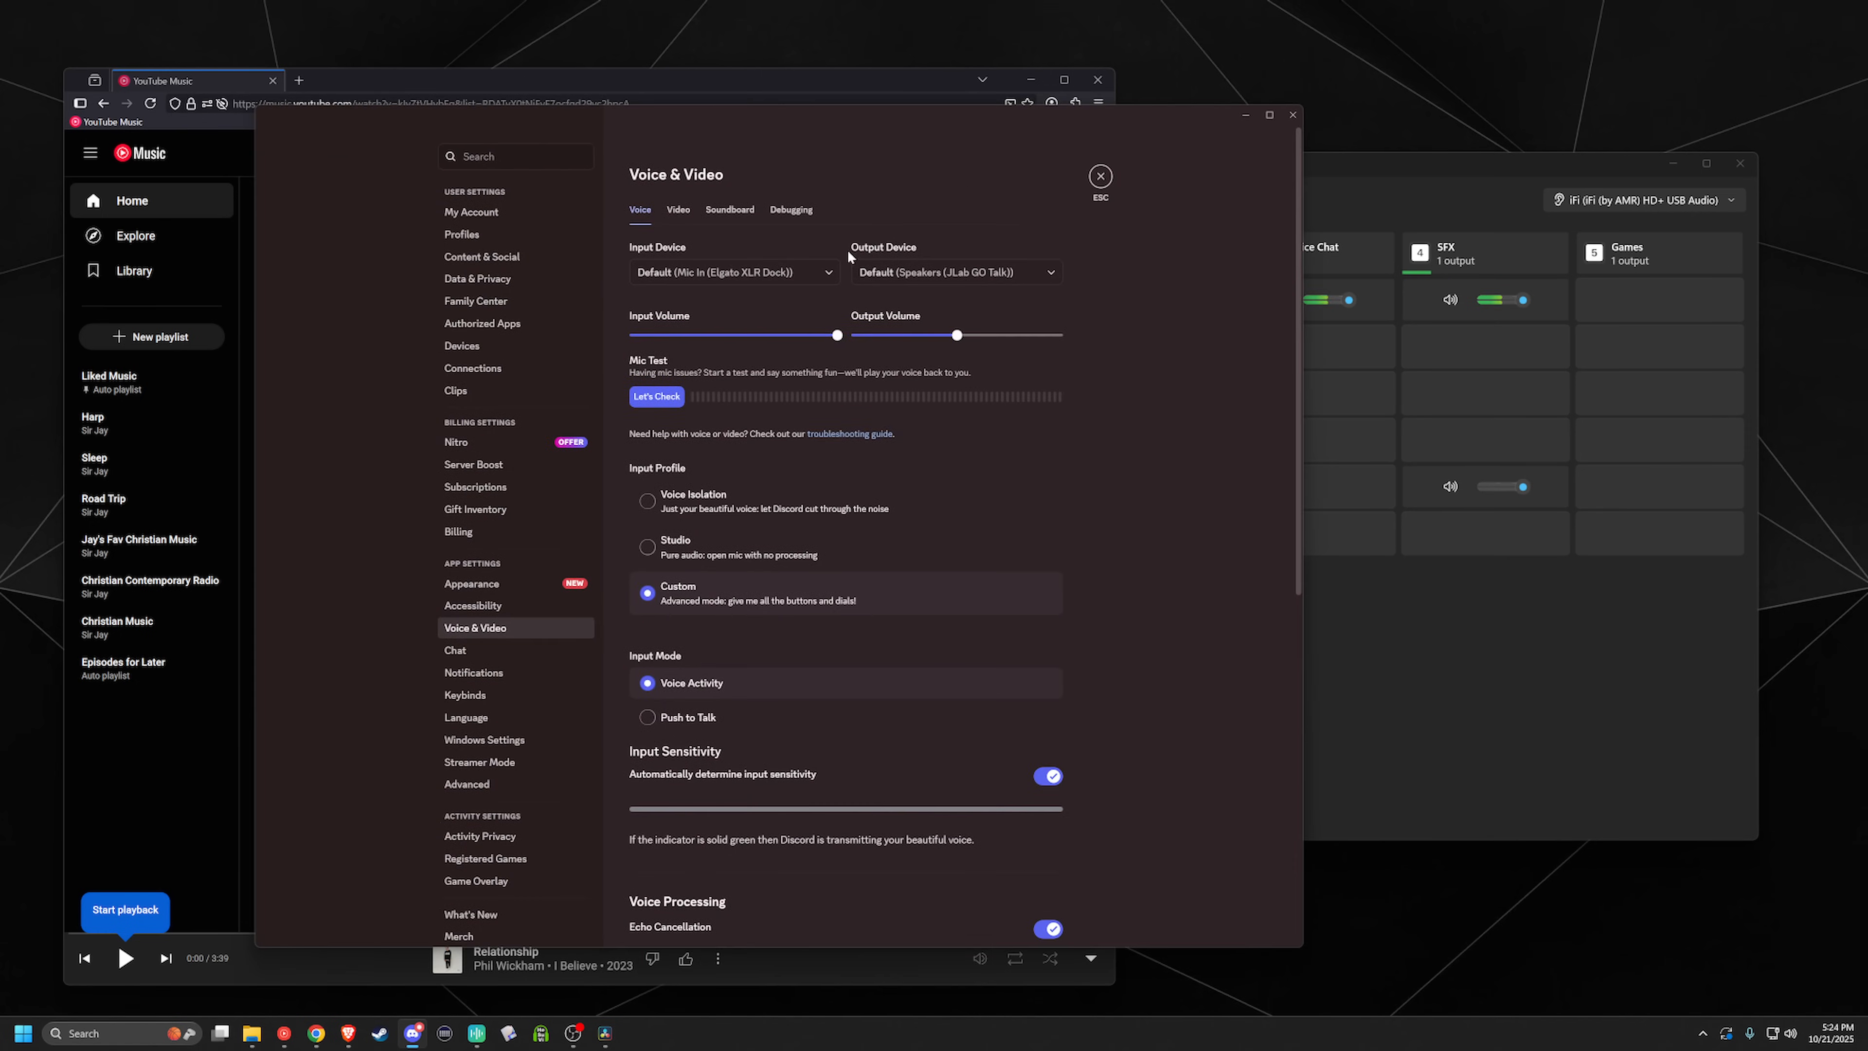
left_click(745, 277)
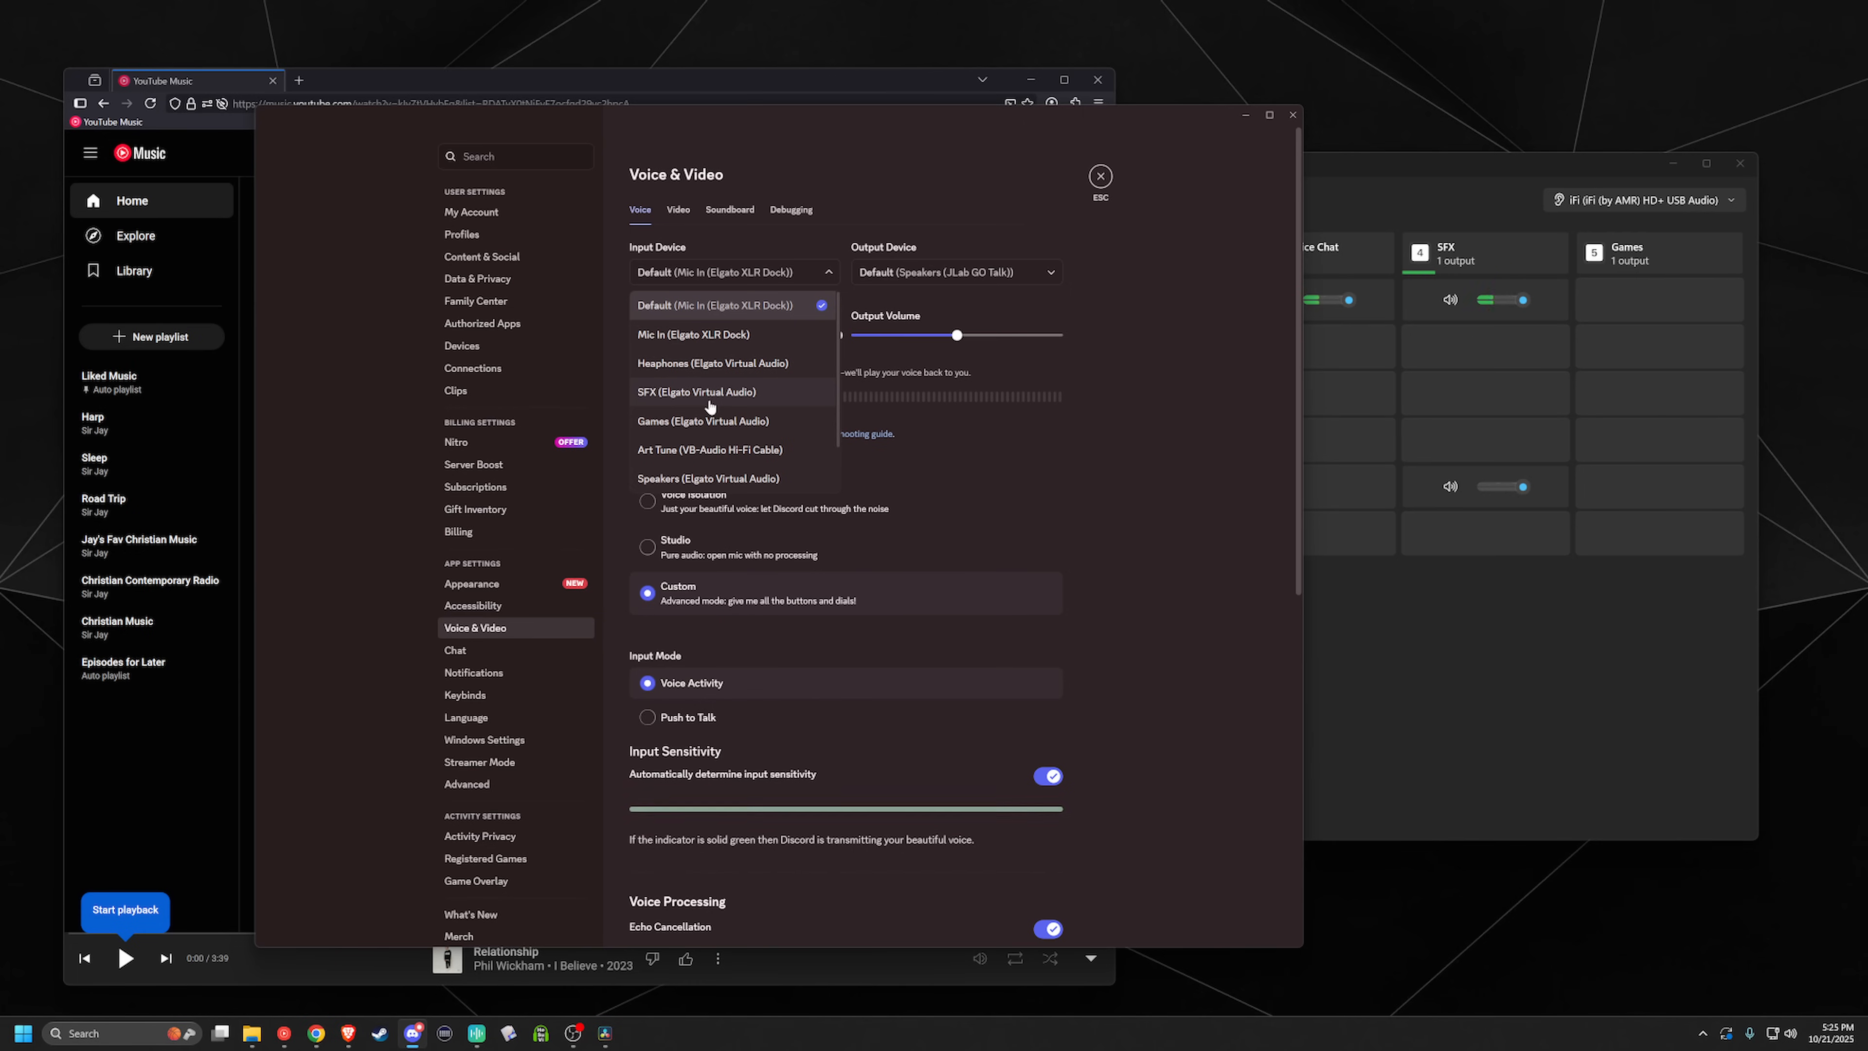
scroll(720, 388, "down", 2)
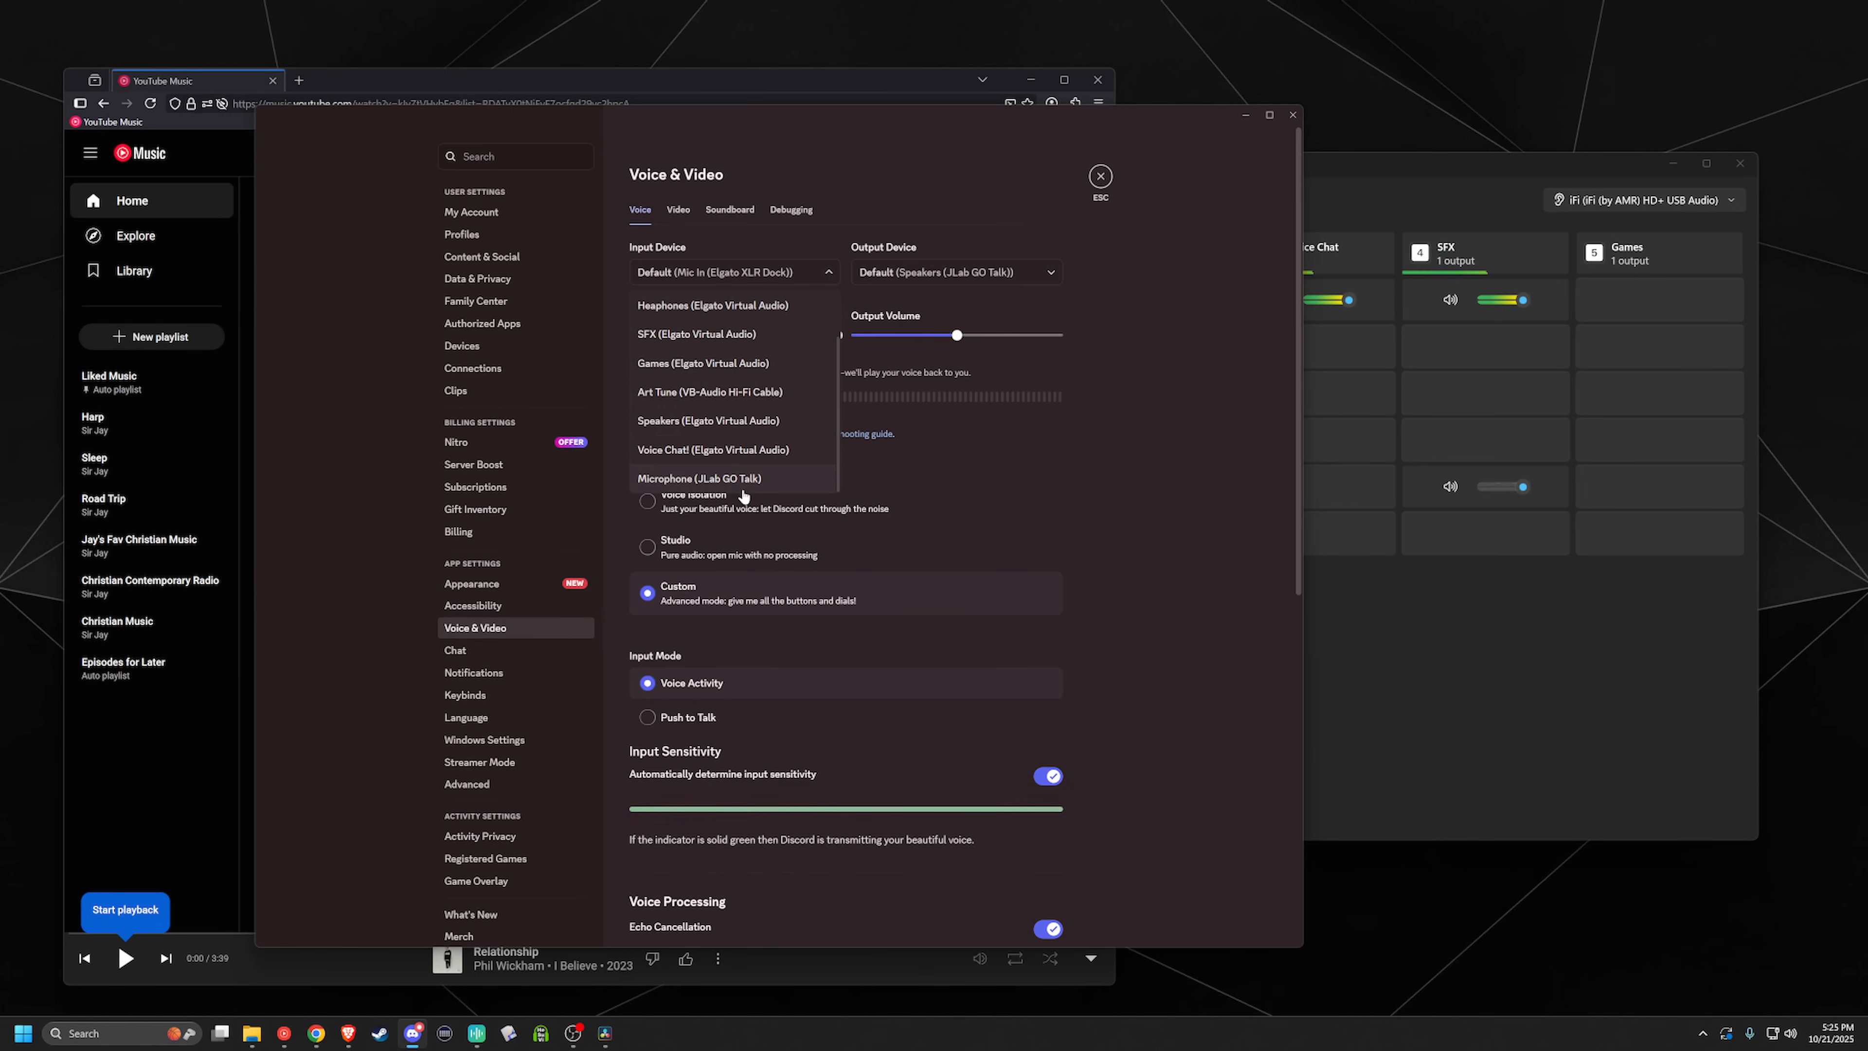
left_click(711, 453)
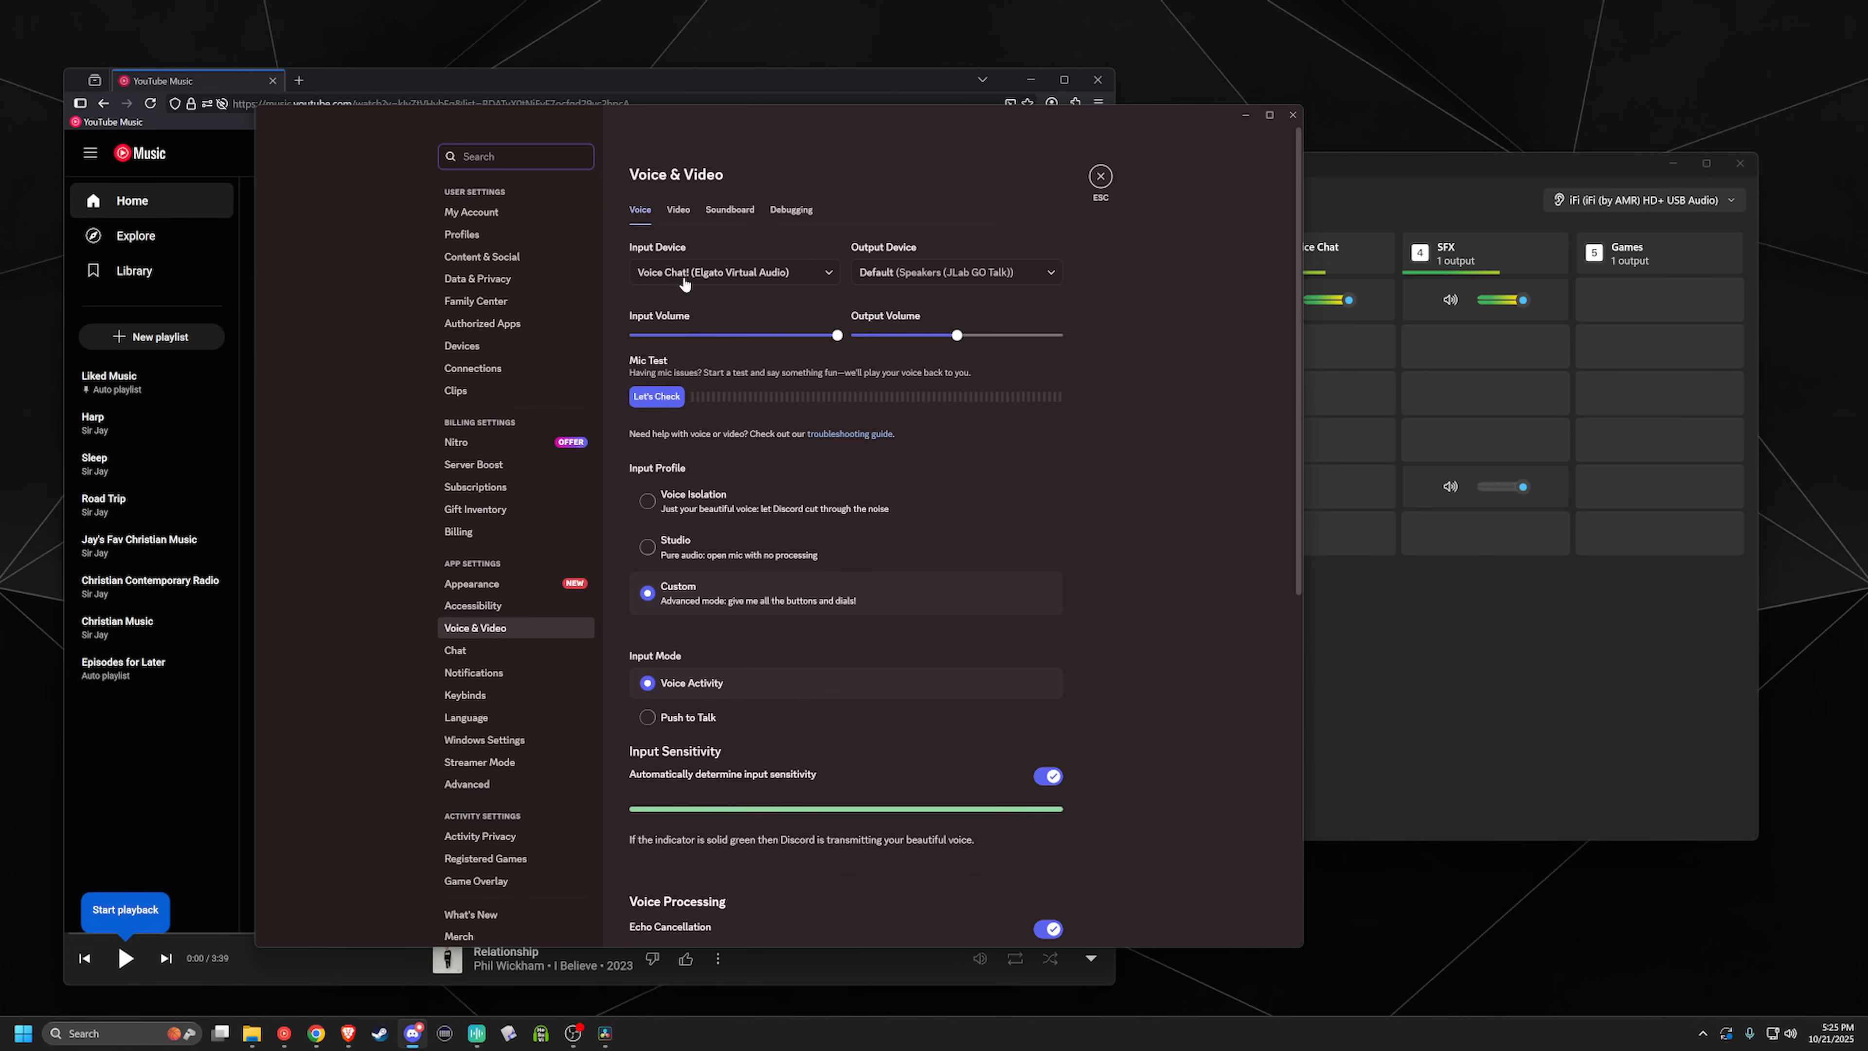
left_click(1468, 162)
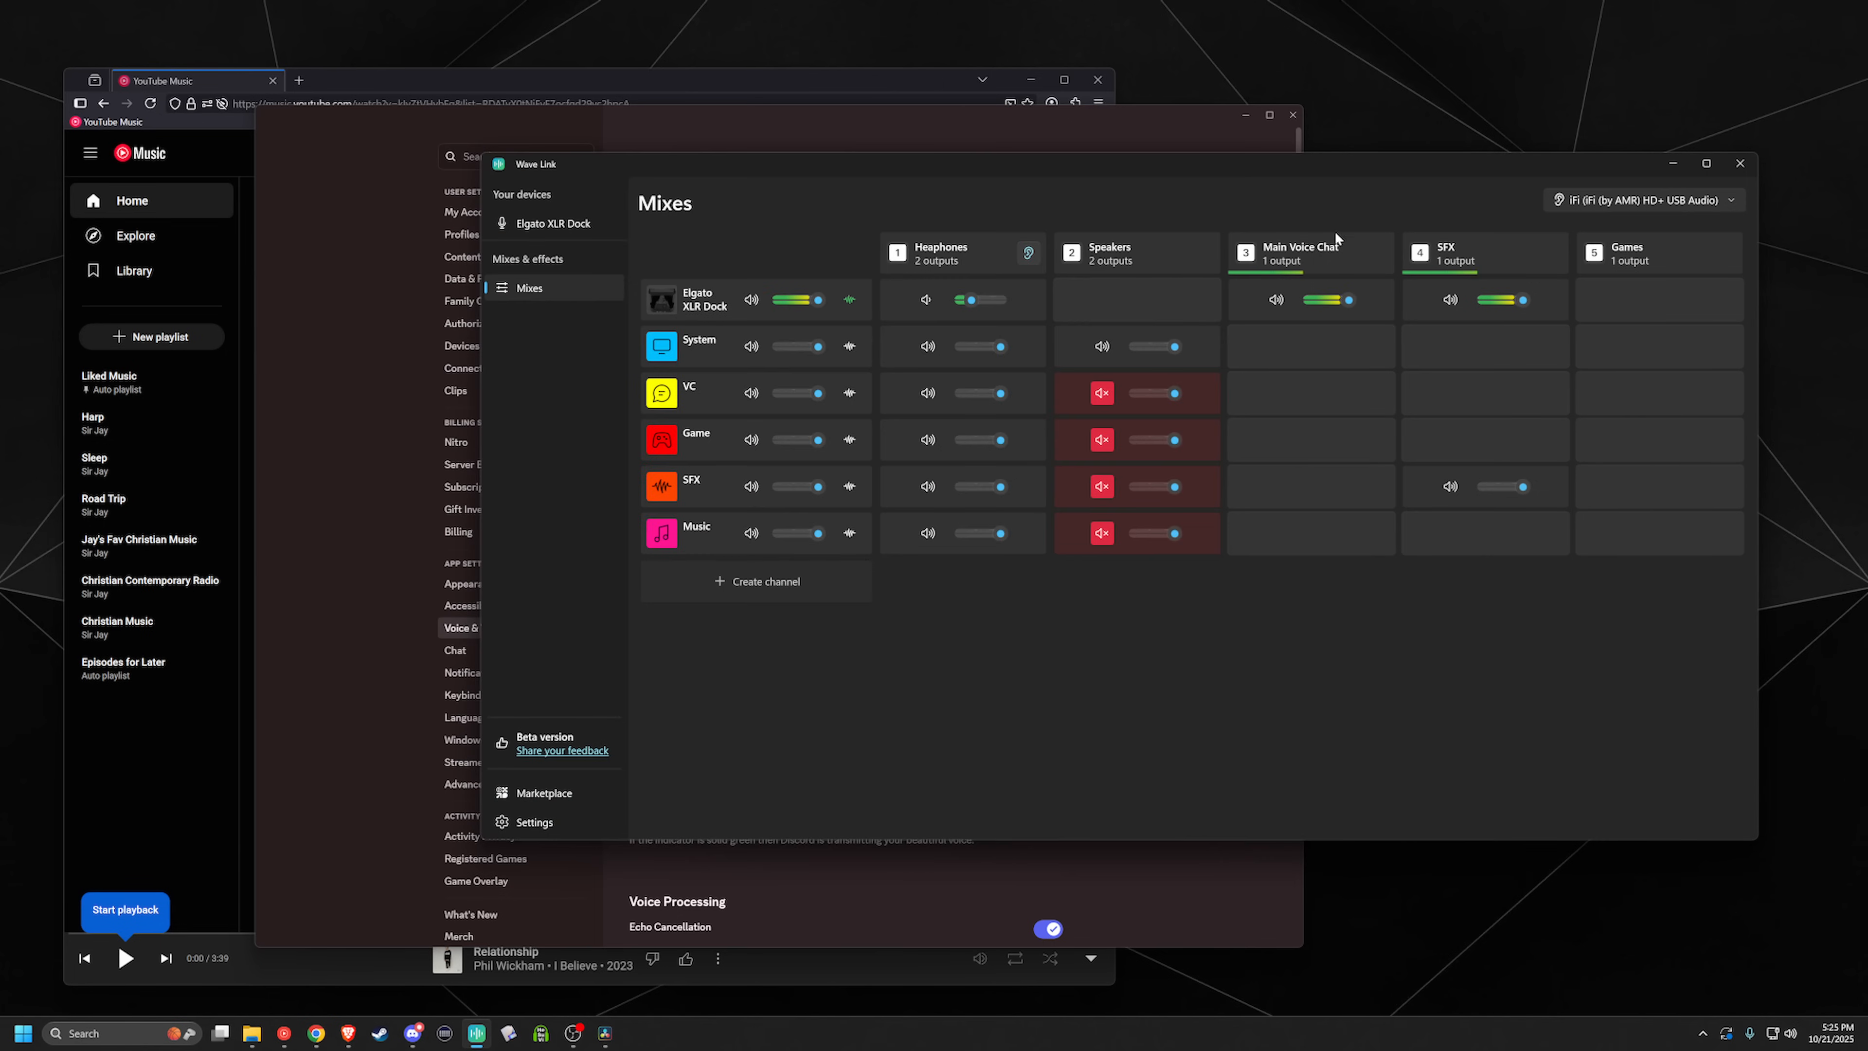
left_click(381, 409)
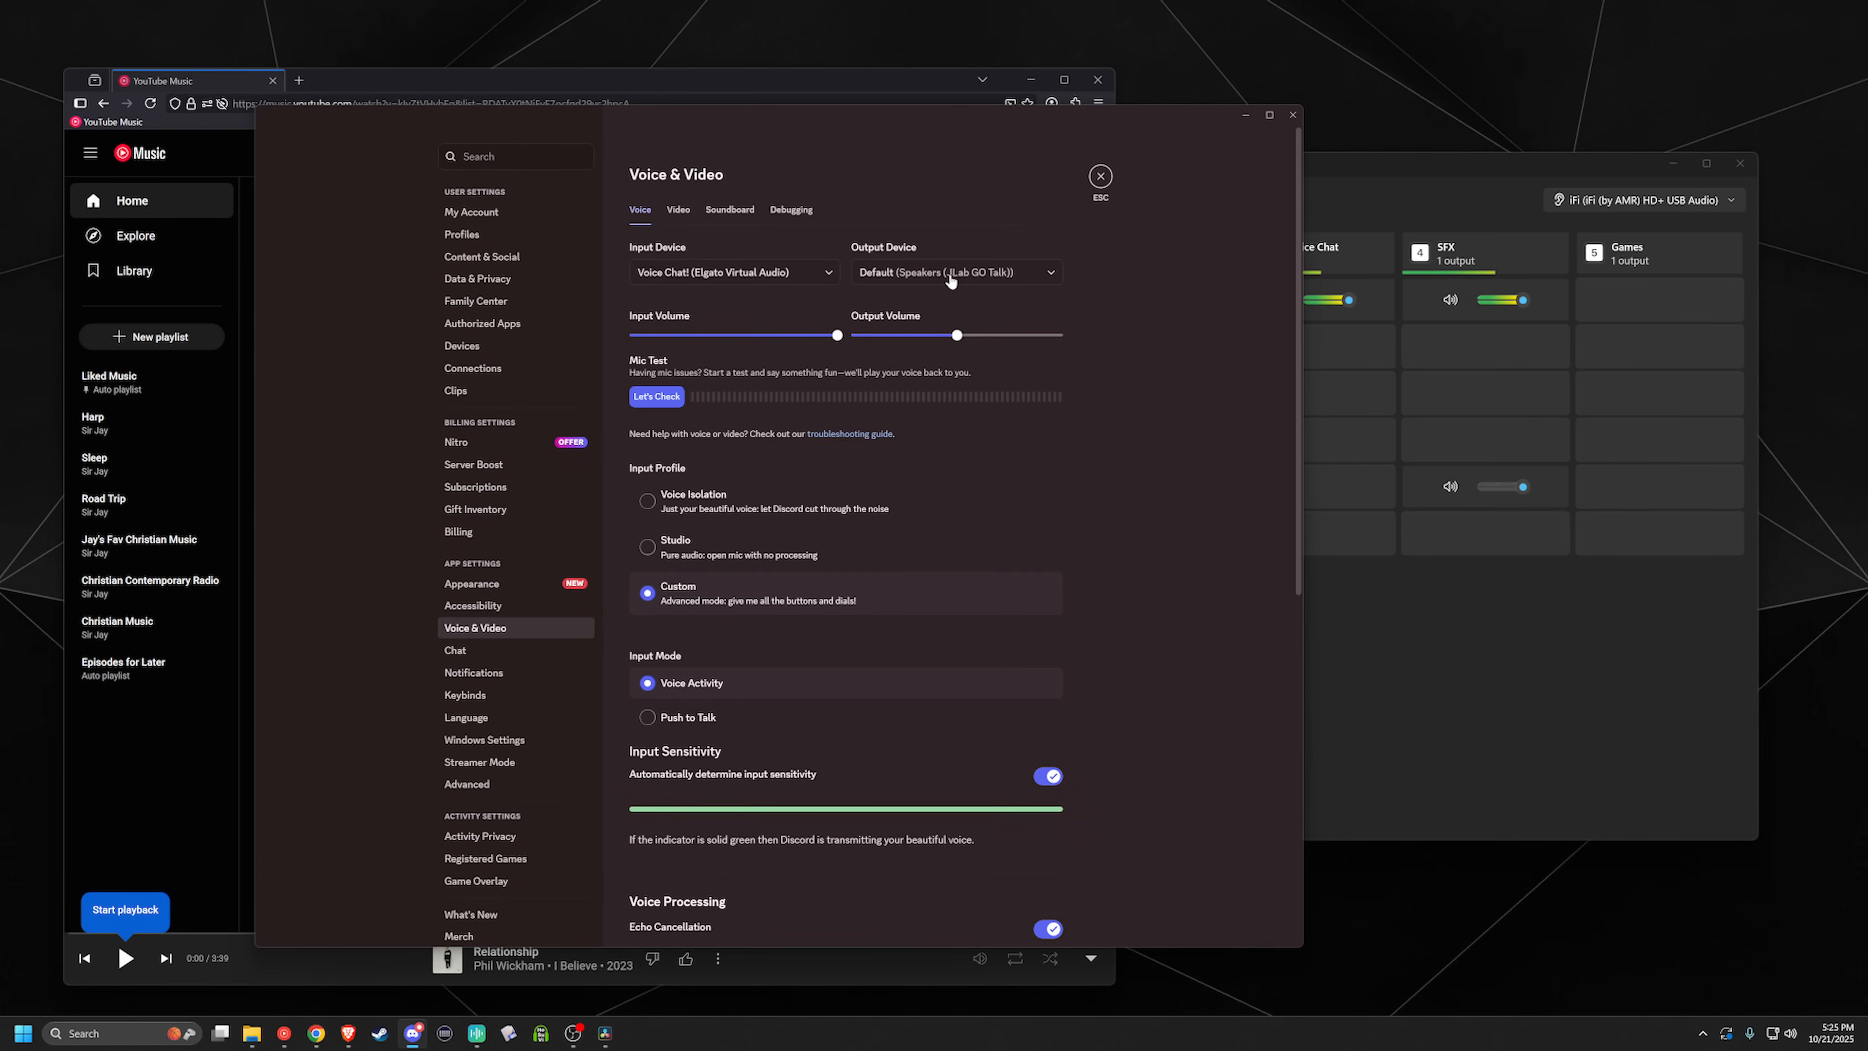
Step: Set Discord's output device to VC (Elgato Virtual Audio)
left_click(963, 273)
left_click(899, 342)
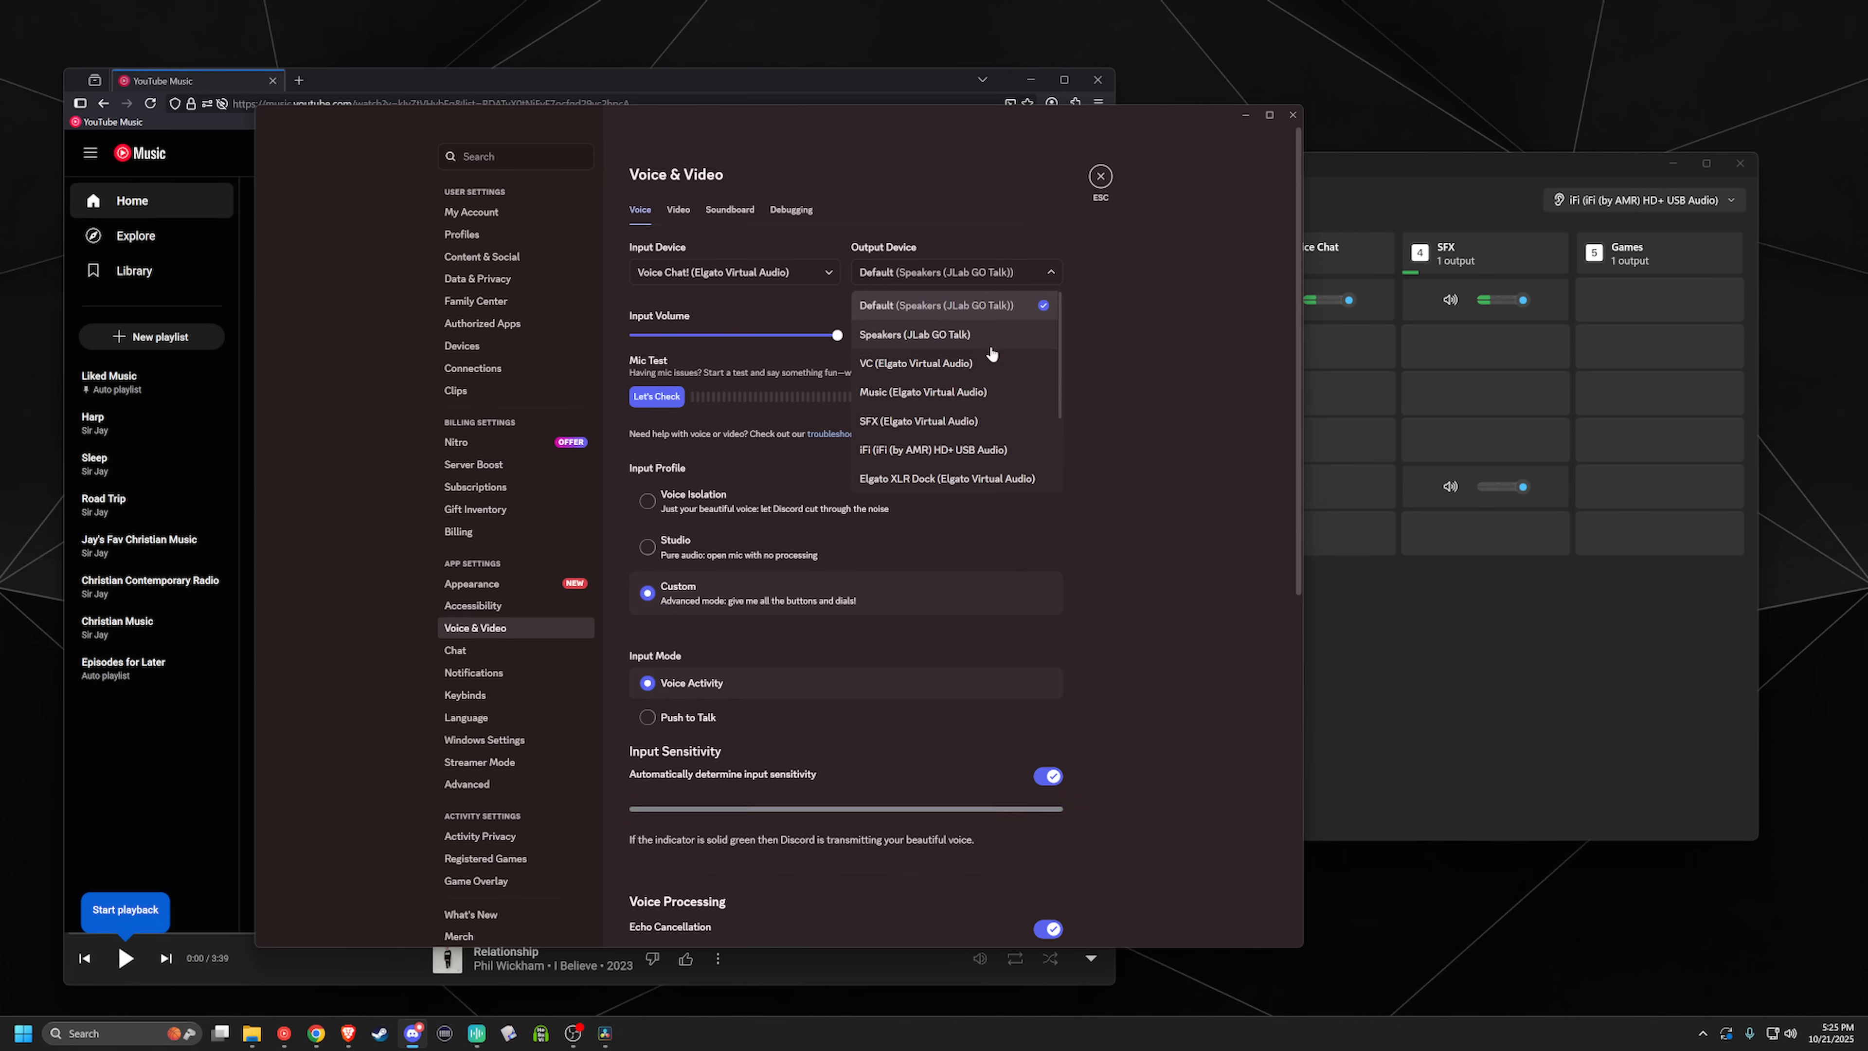
left_click(956, 369)
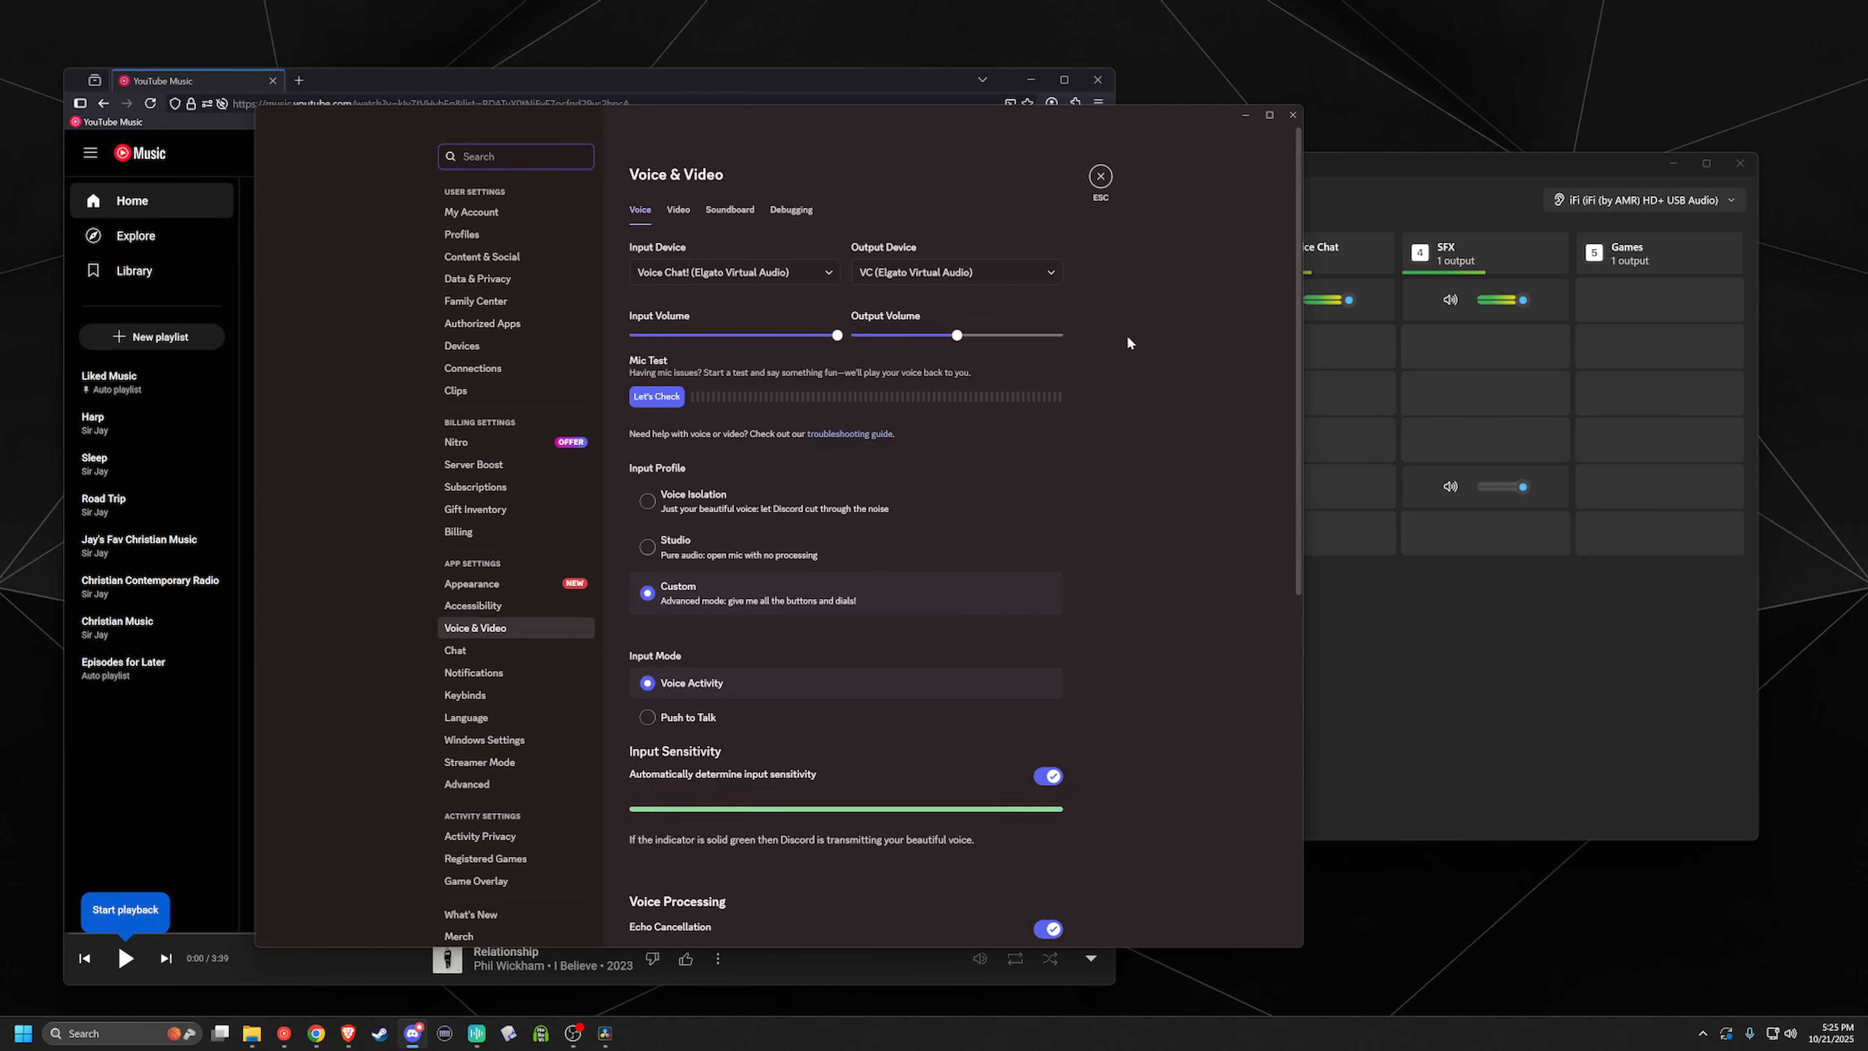
Step: Switch to Wave Link, add the Elgato Noise Removal effect to the VC channel, and review its noise gate settings
left_click(1353, 203)
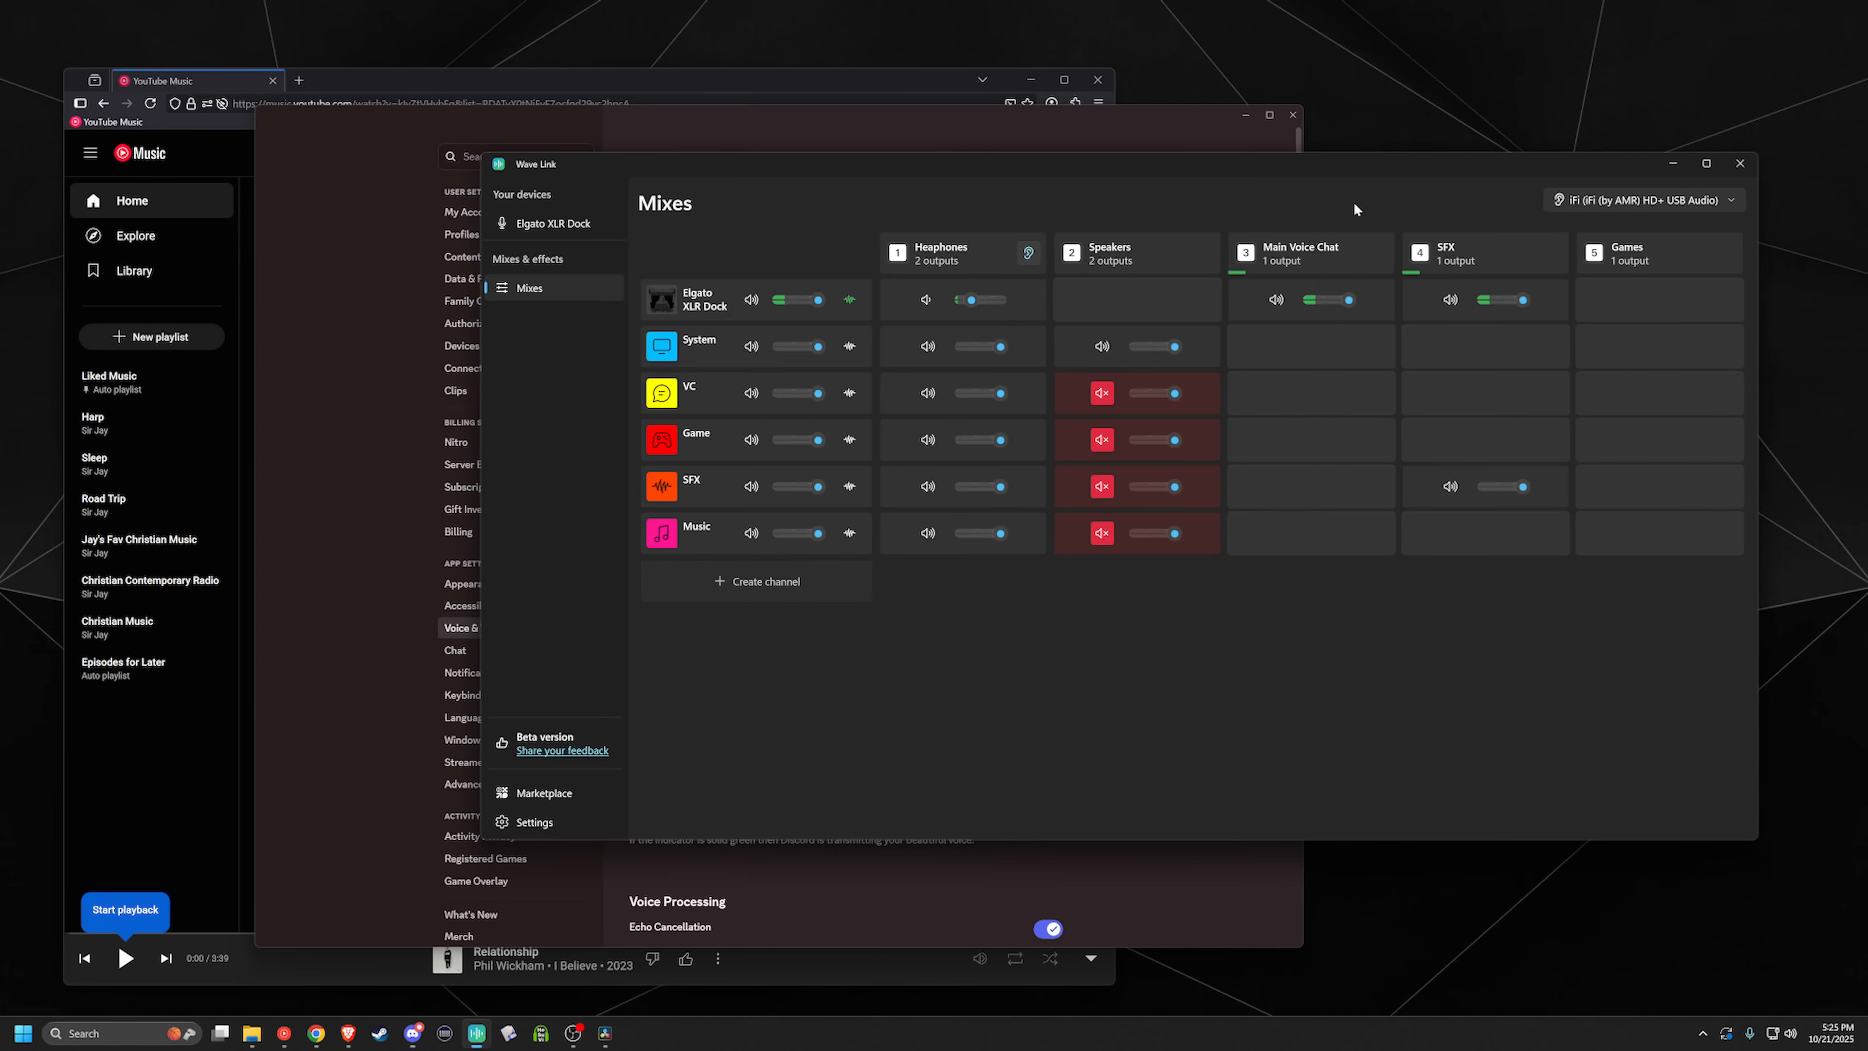
left_click(851, 393)
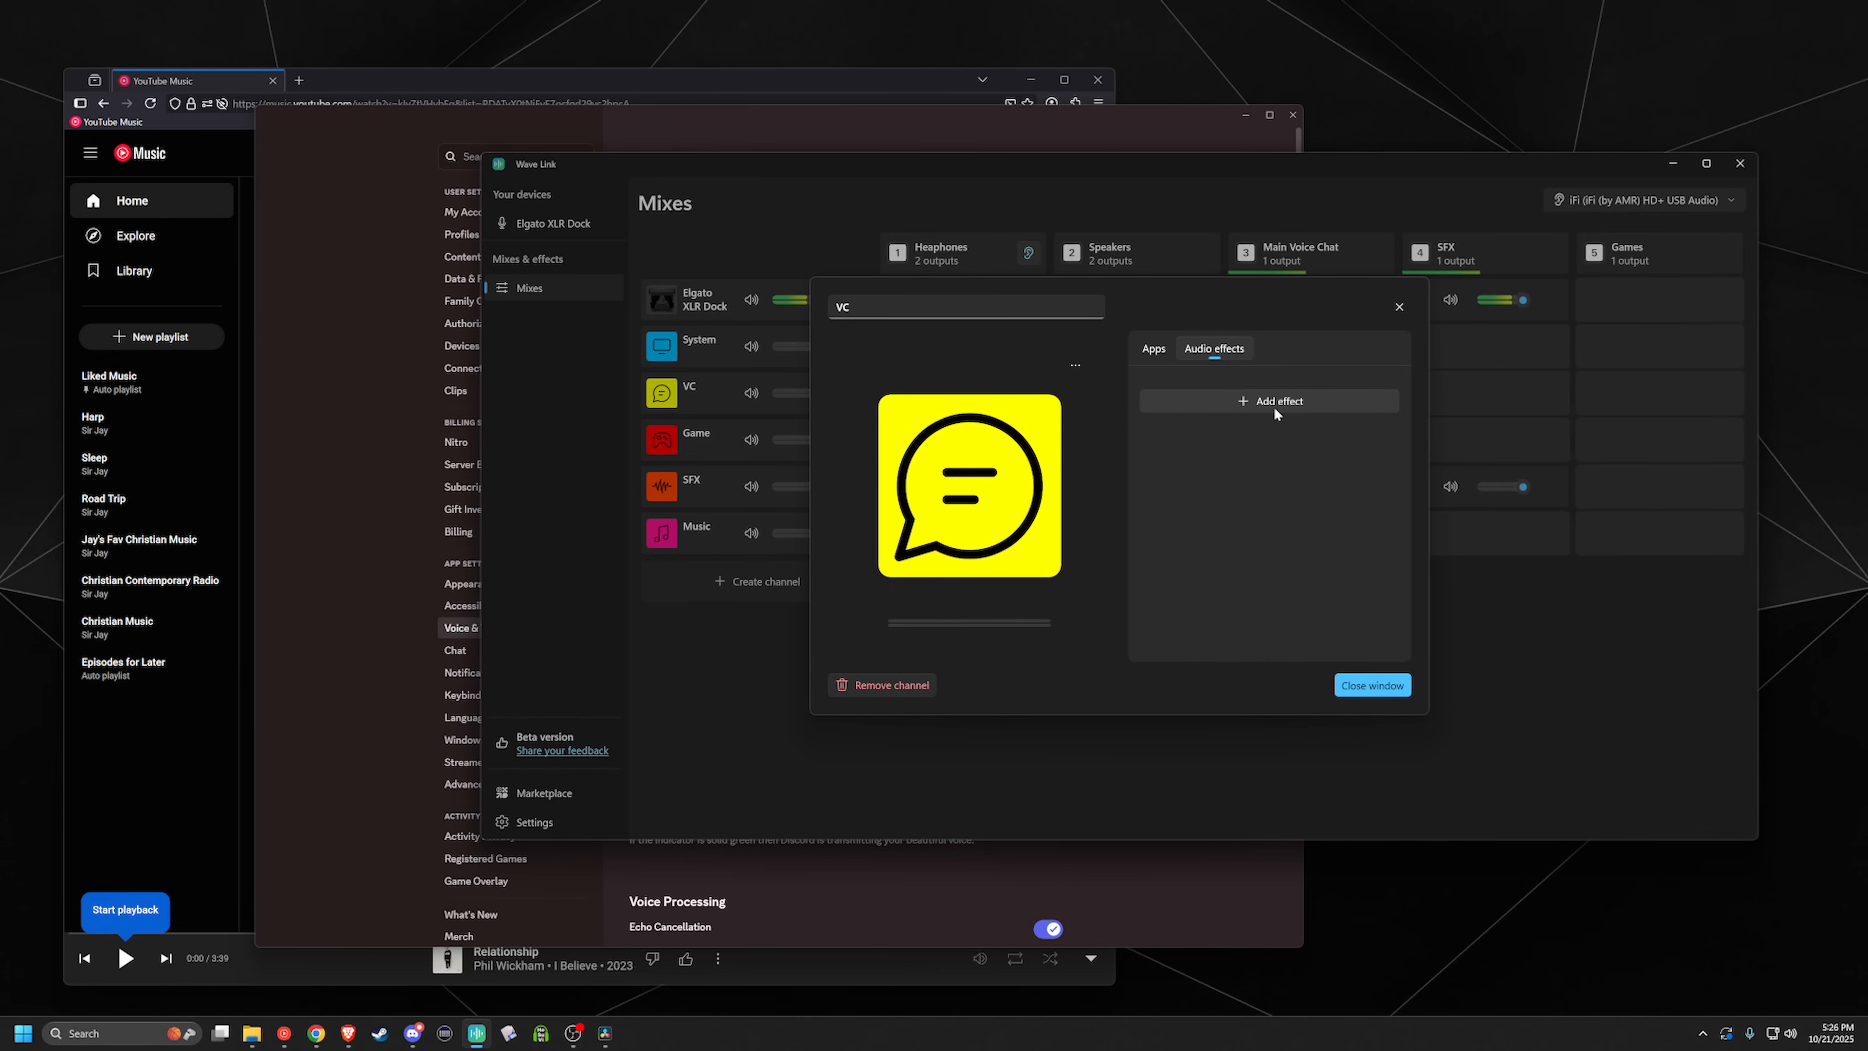
left_click(1274, 406)
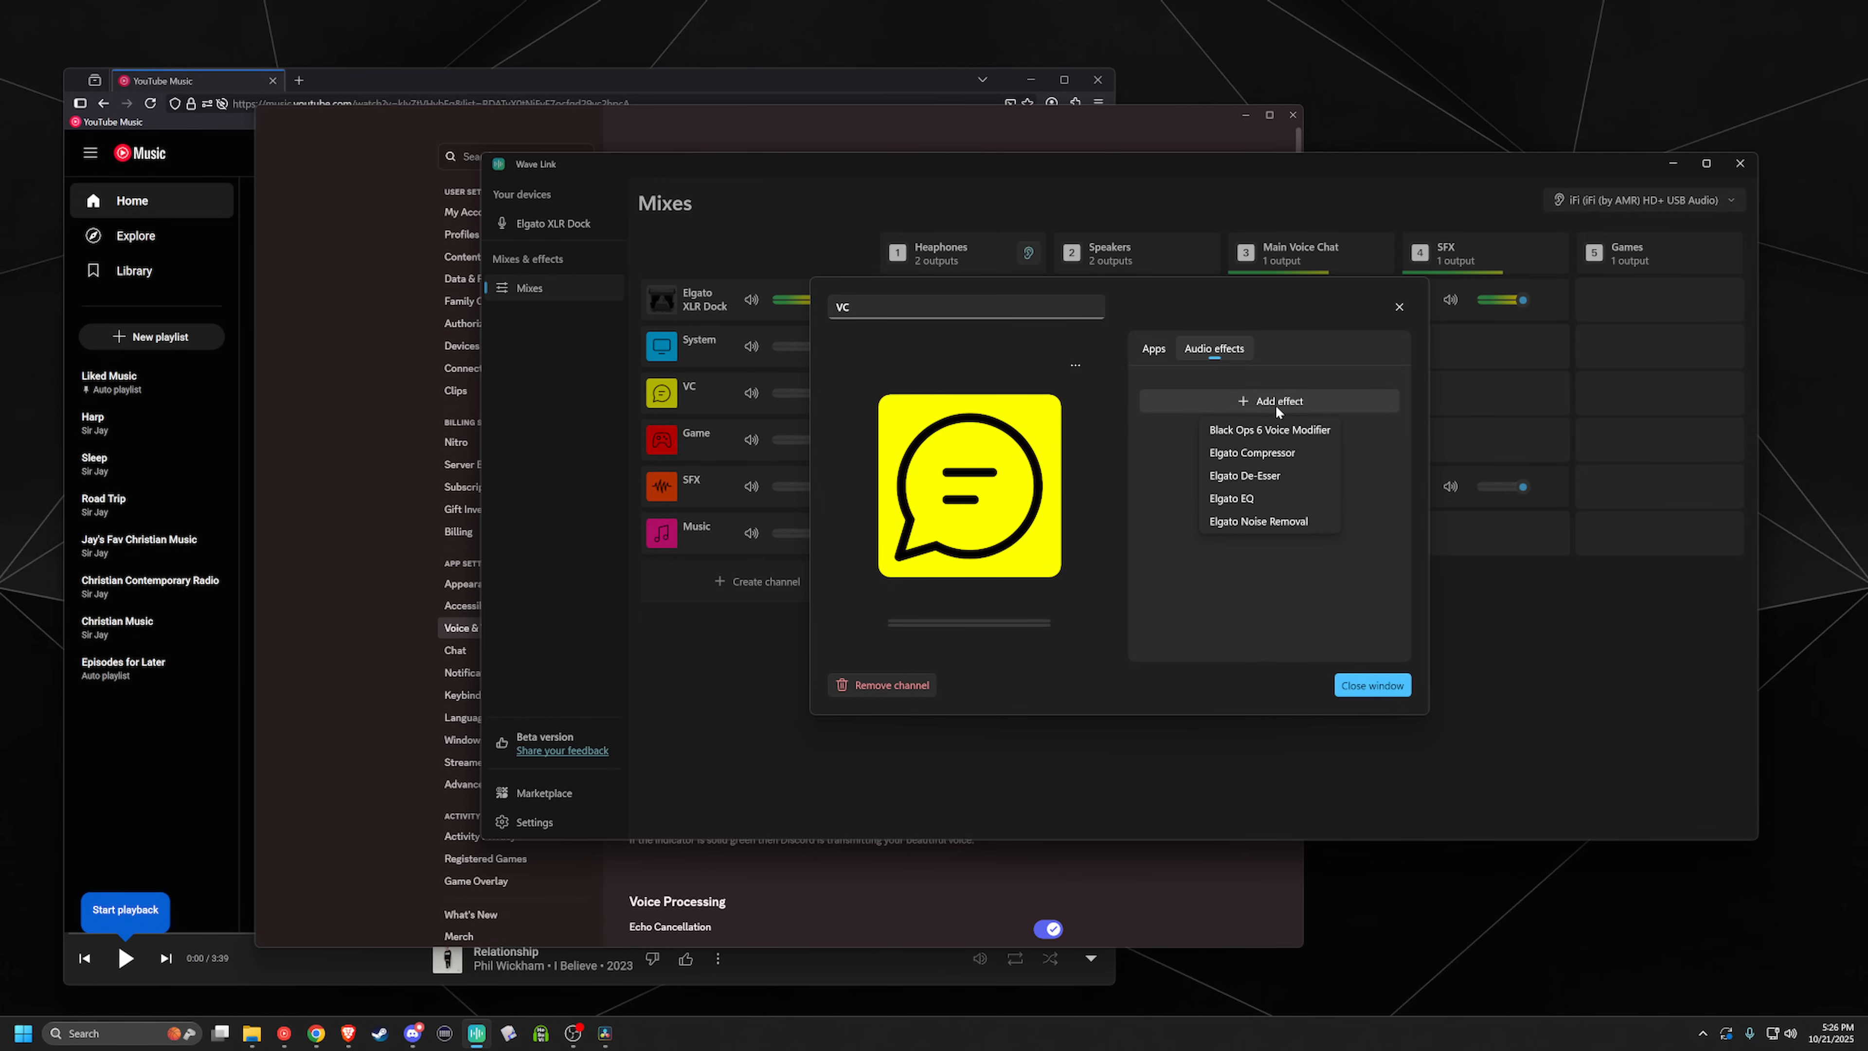
left_click(1284, 521)
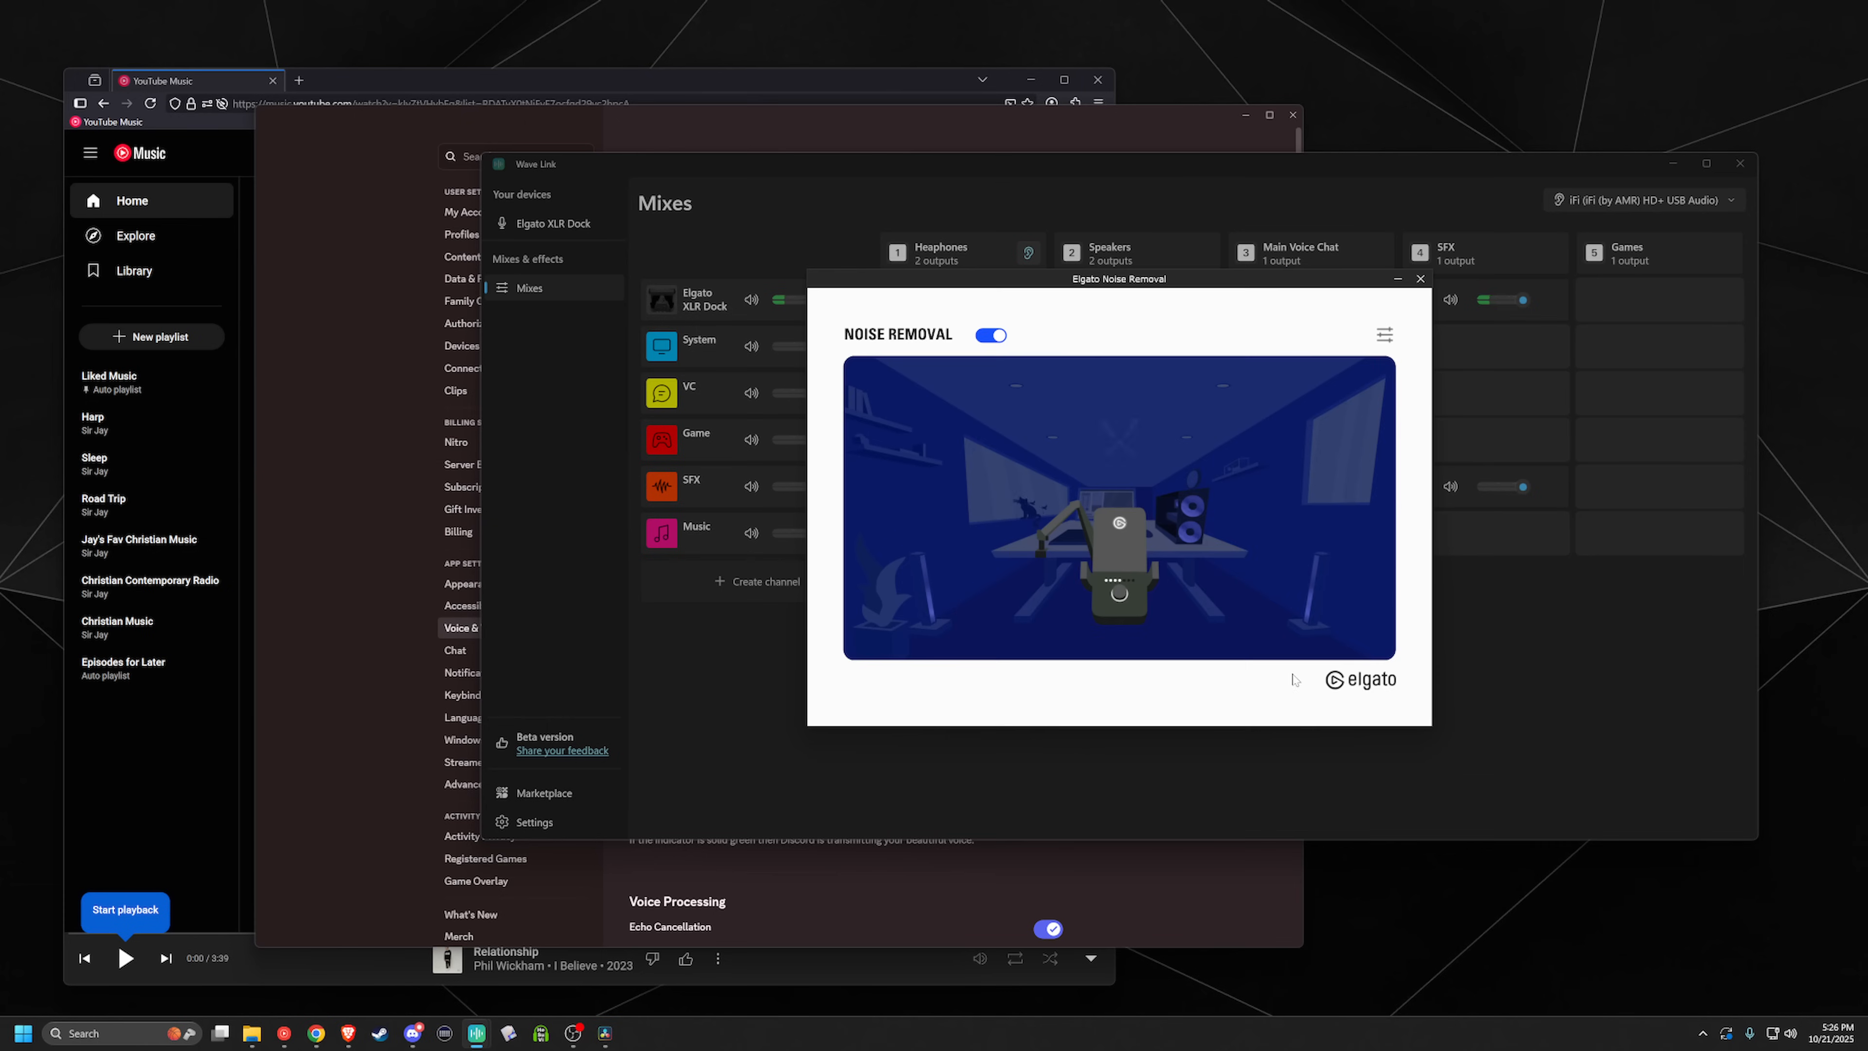
left_click(1384, 334)
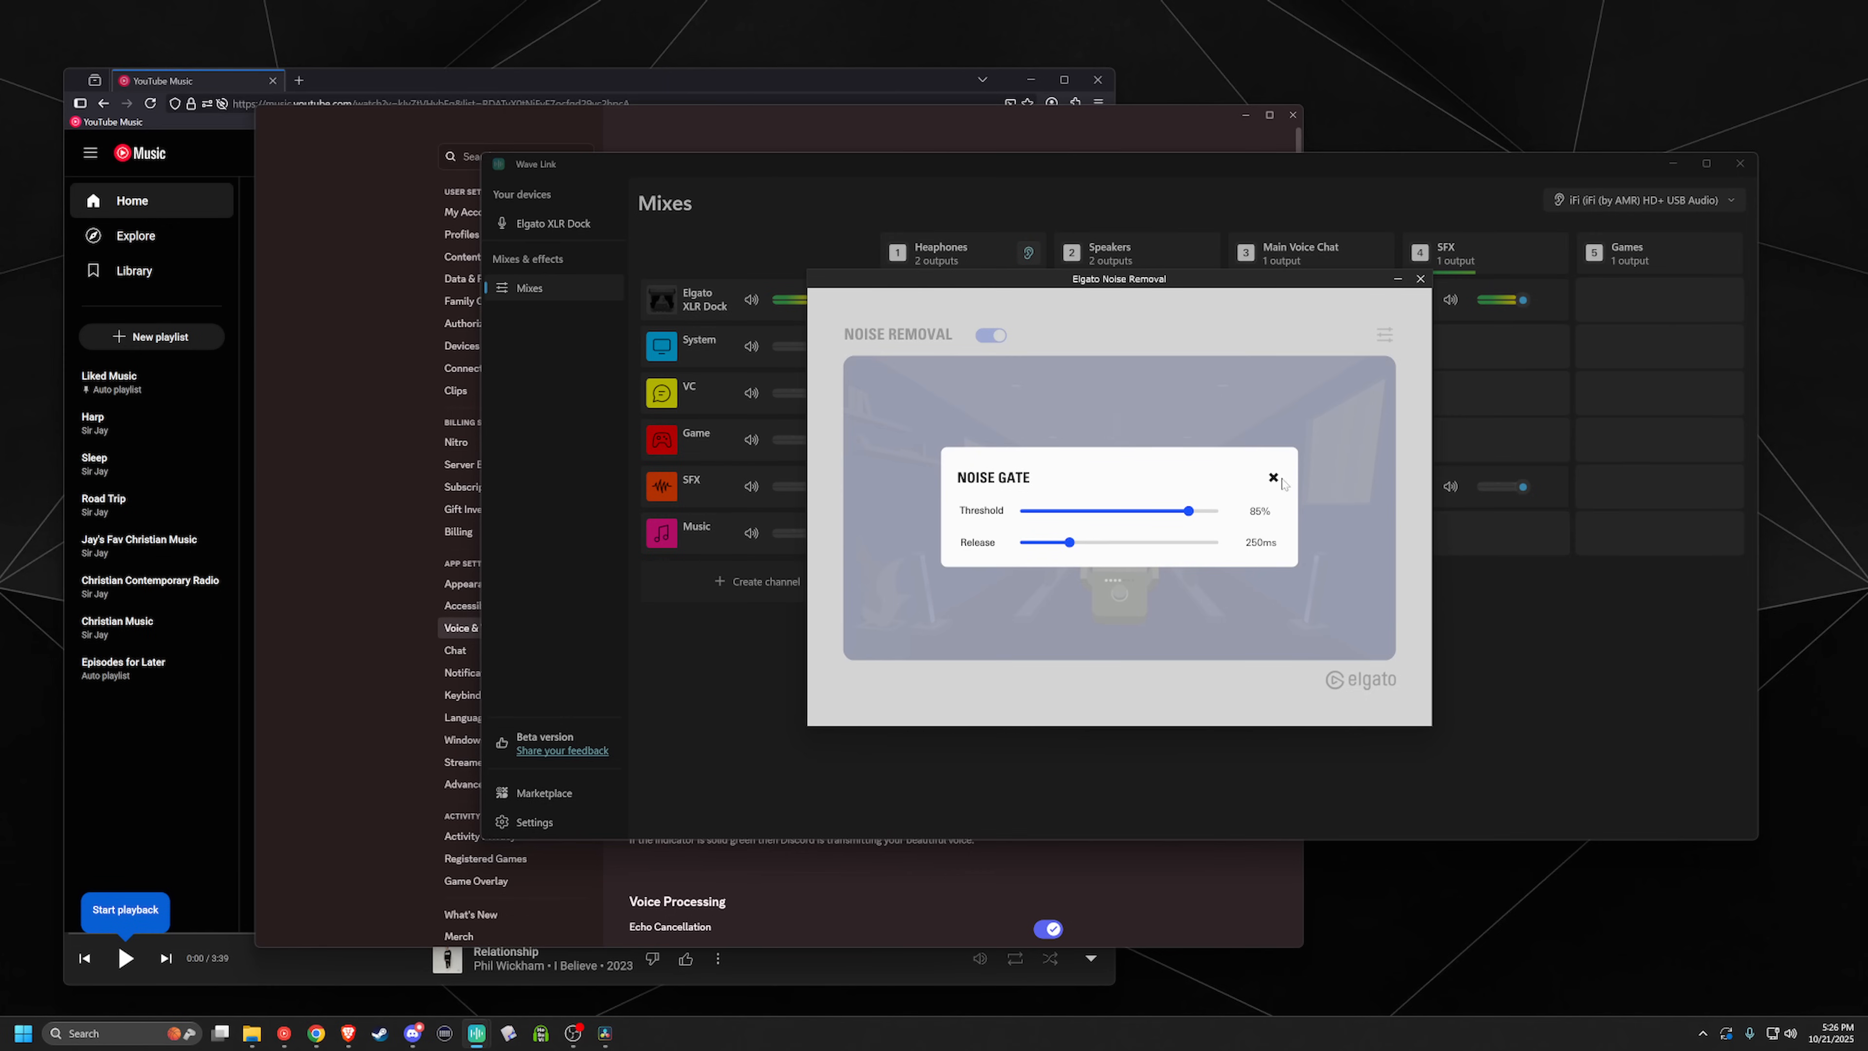
left_click(1273, 477)
left_click(1418, 281)
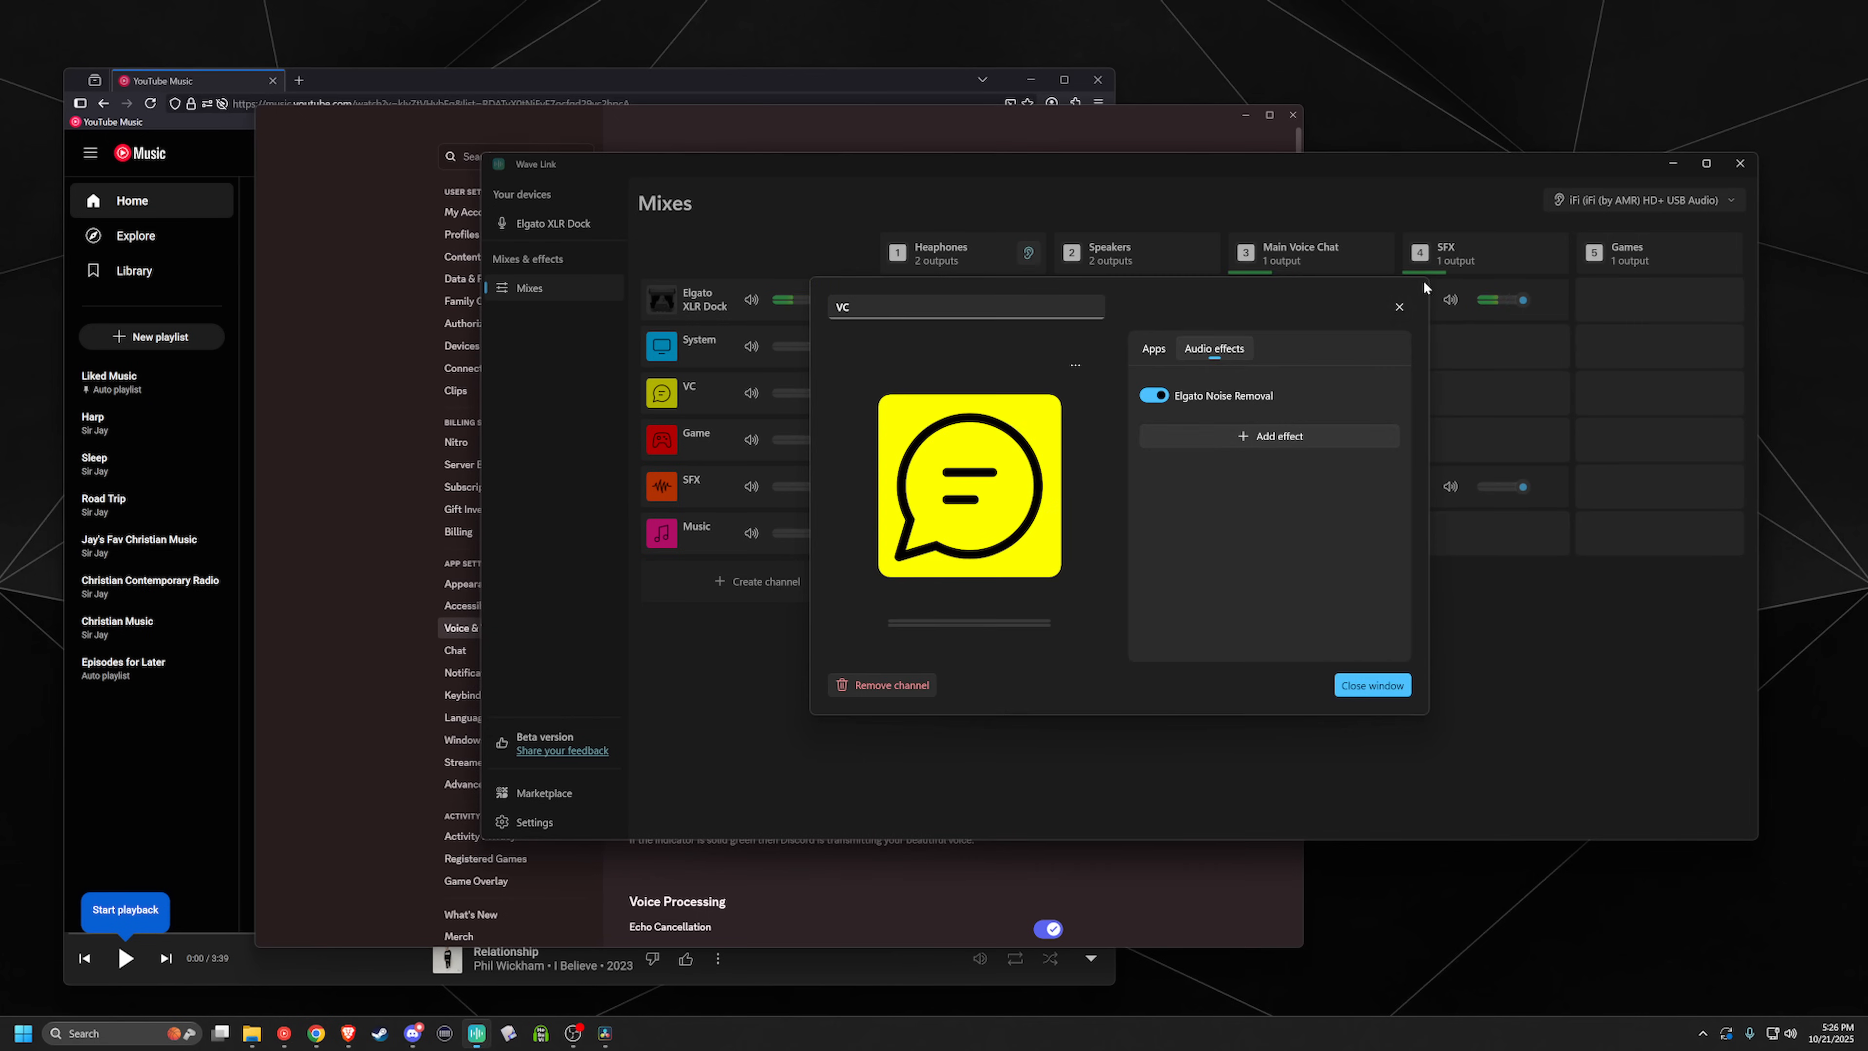
left_click(1369, 688)
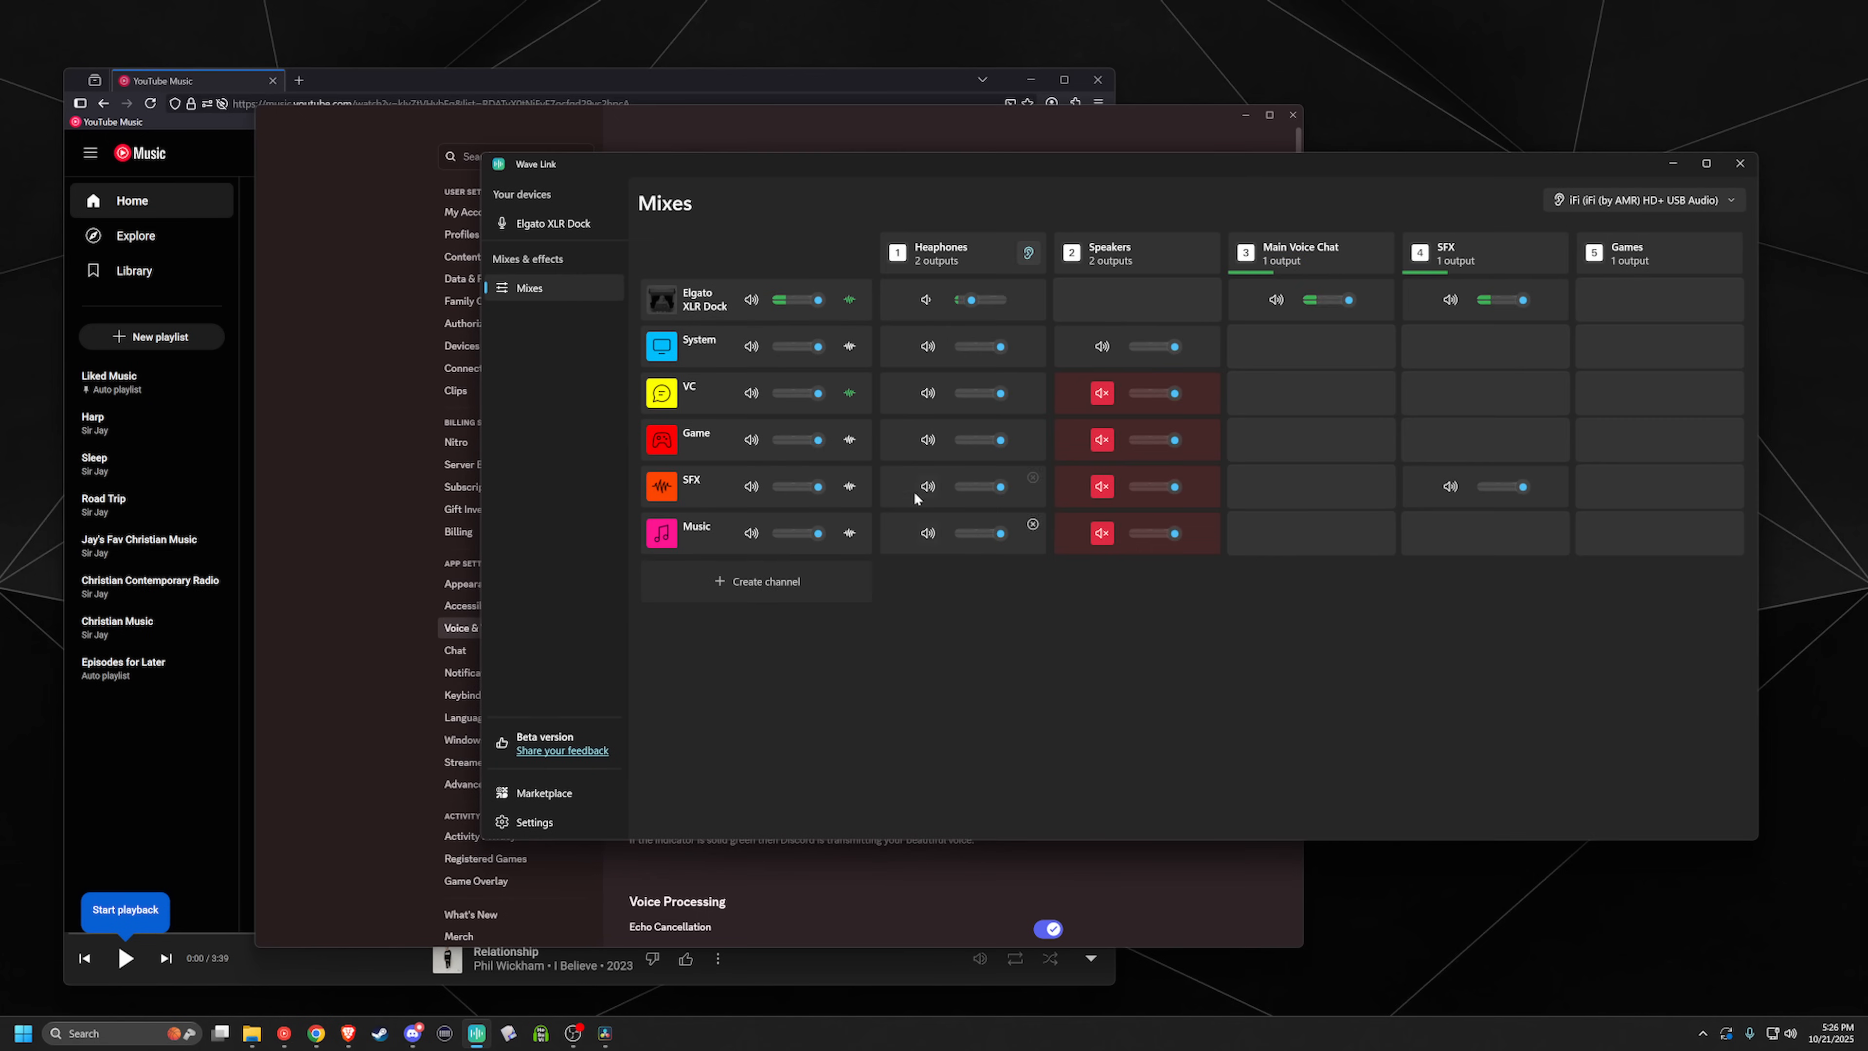
left_click(849, 397)
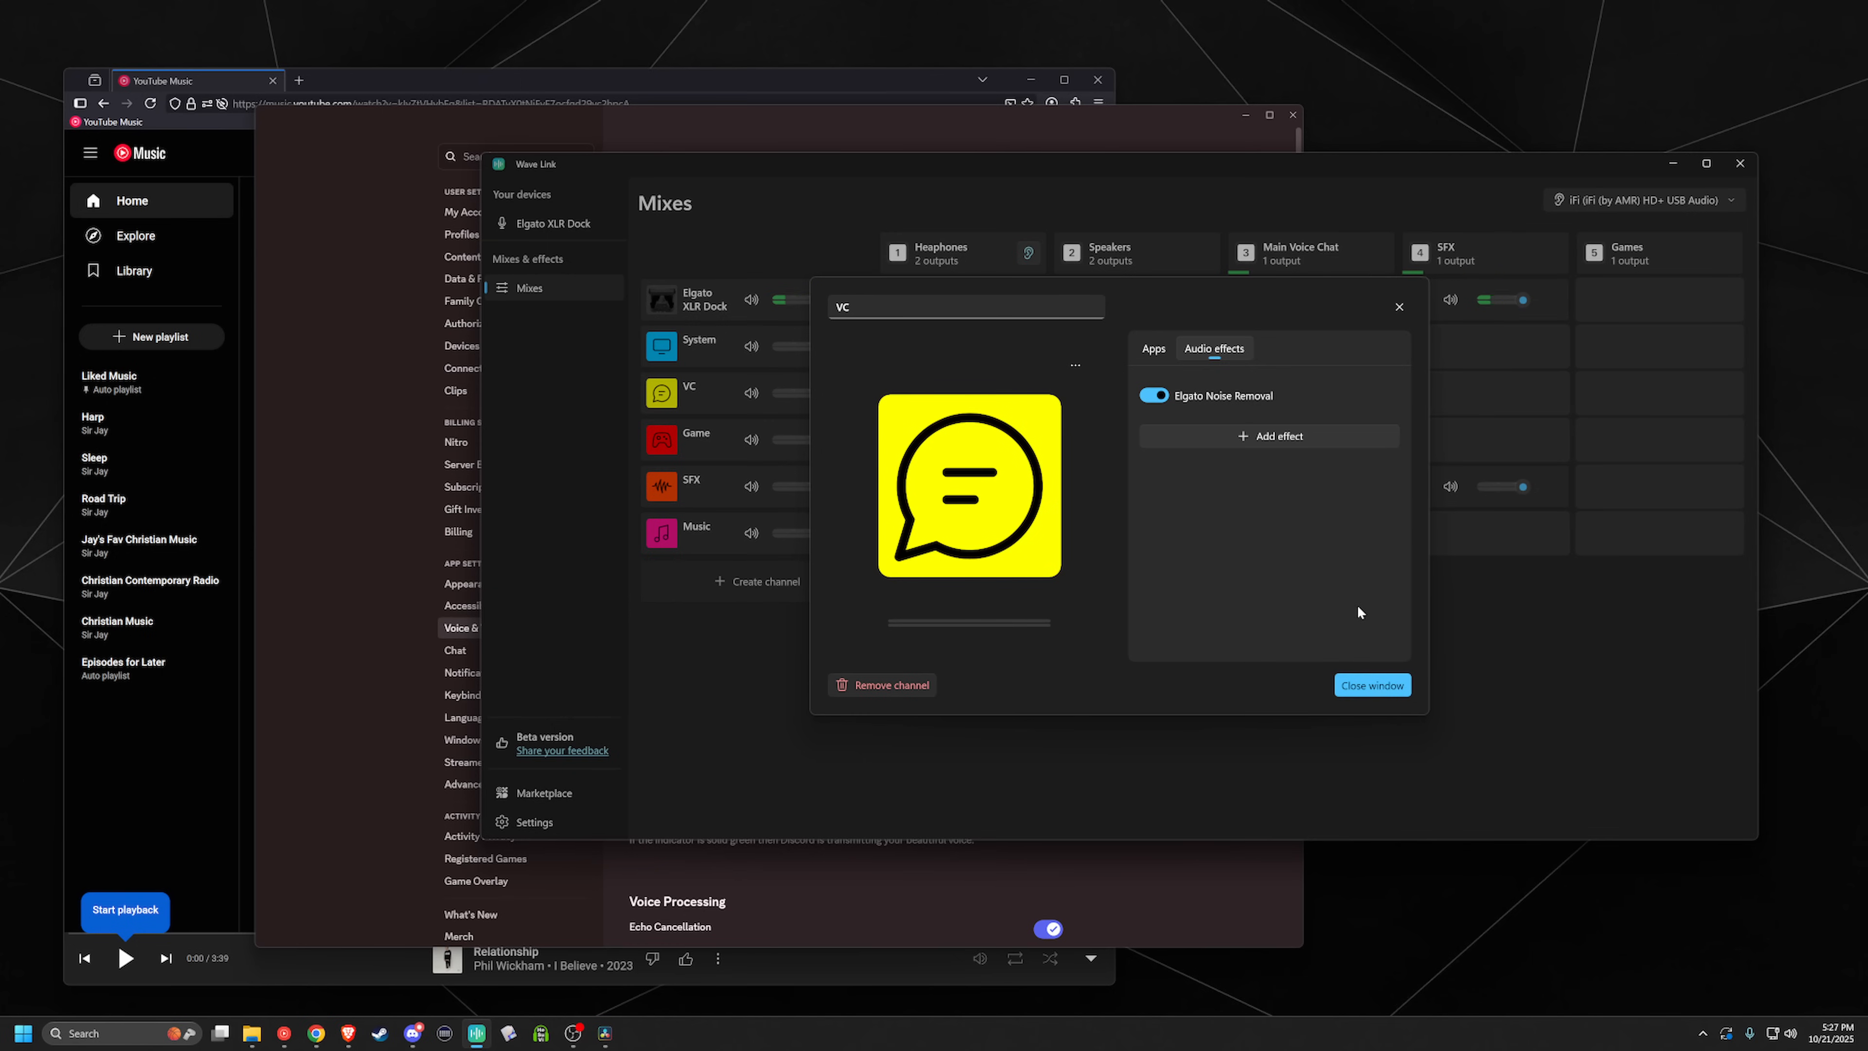
left_click(1372, 685)
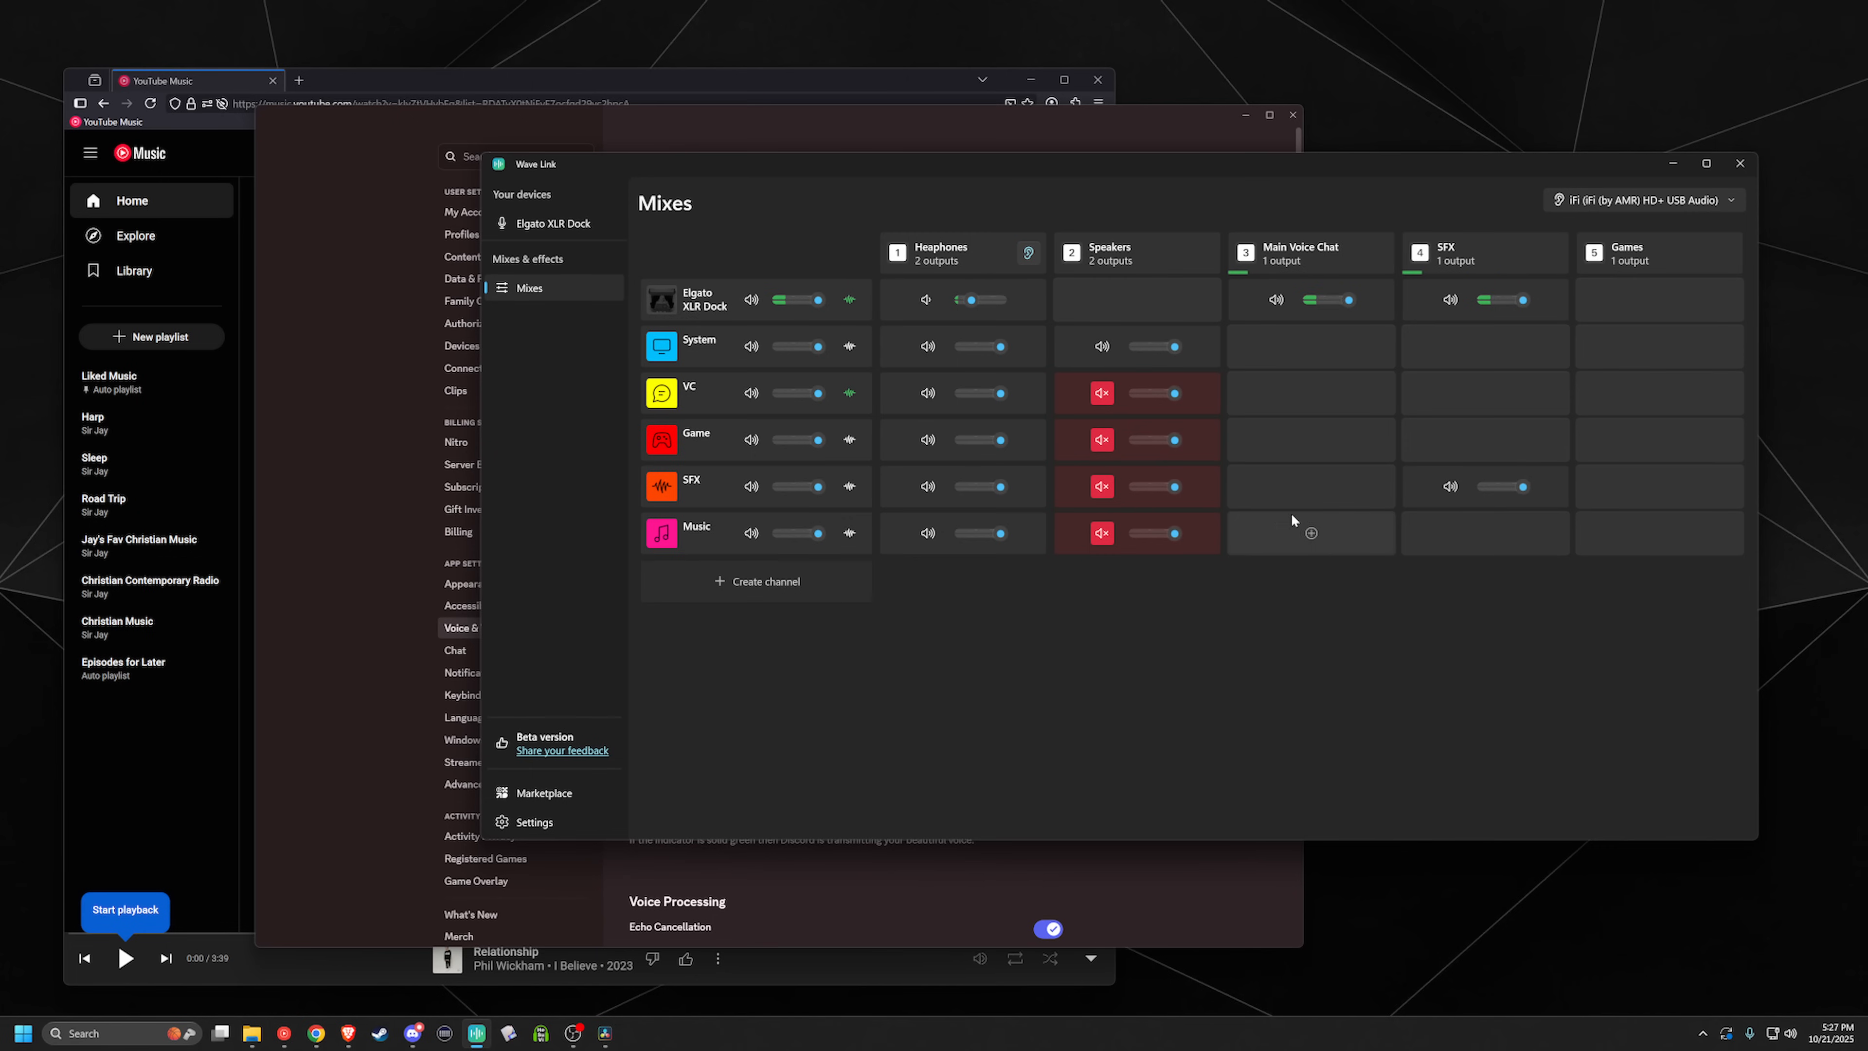
Step: Move the Wave Link window aside and review the input devices offered in Discord's voice settings
left_click_drag(1170, 168, 1195, 231)
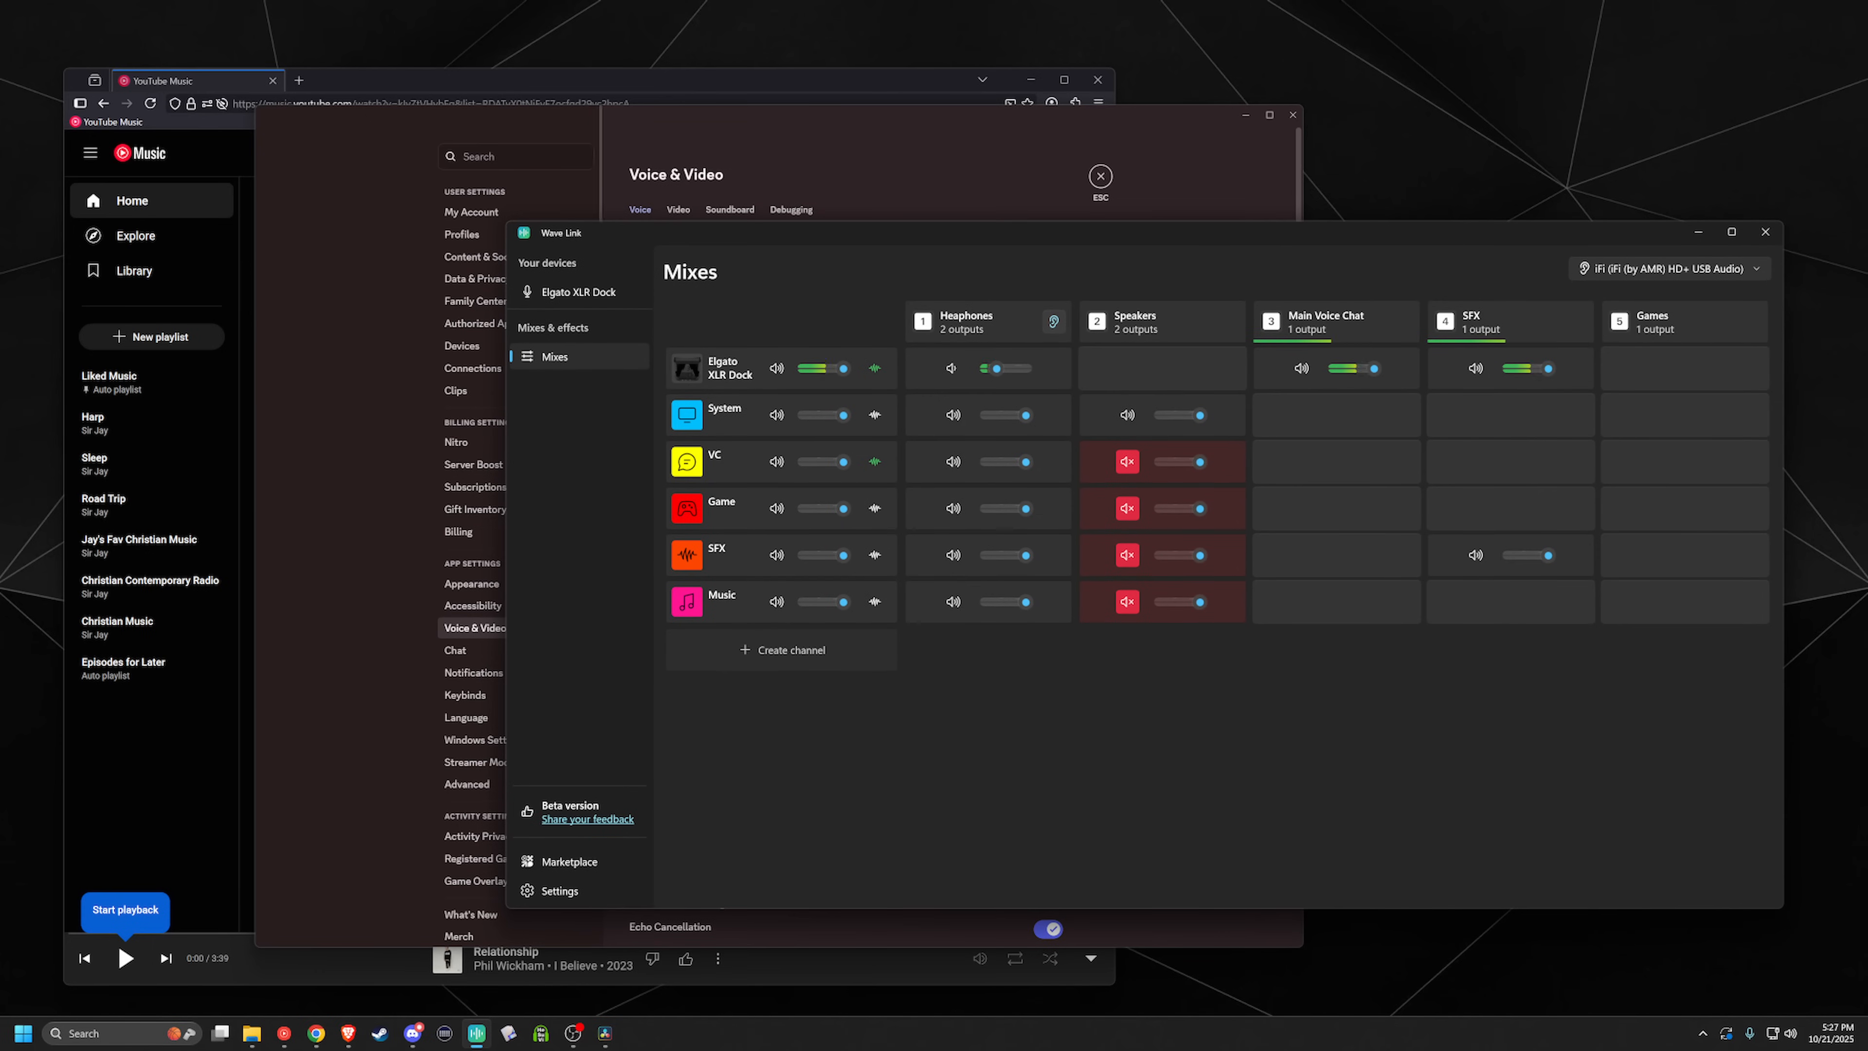
left_click(842, 153)
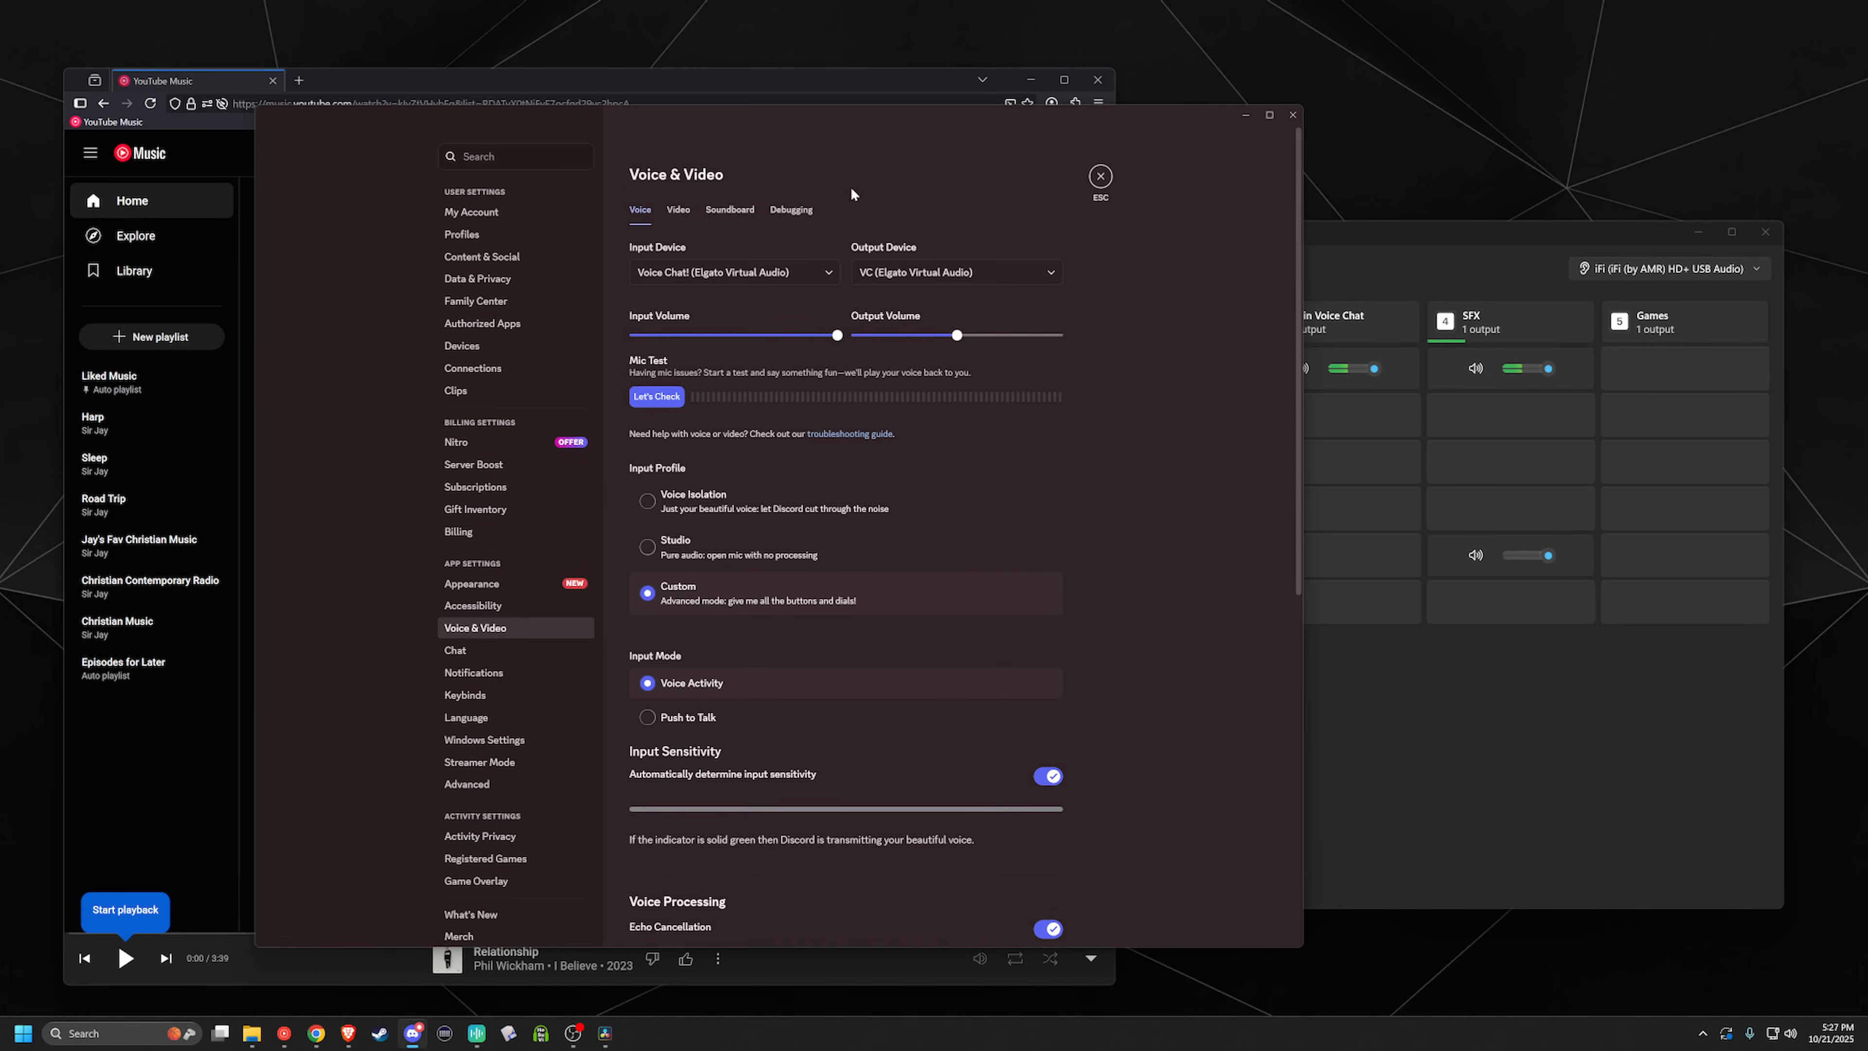
left_click(773, 282)
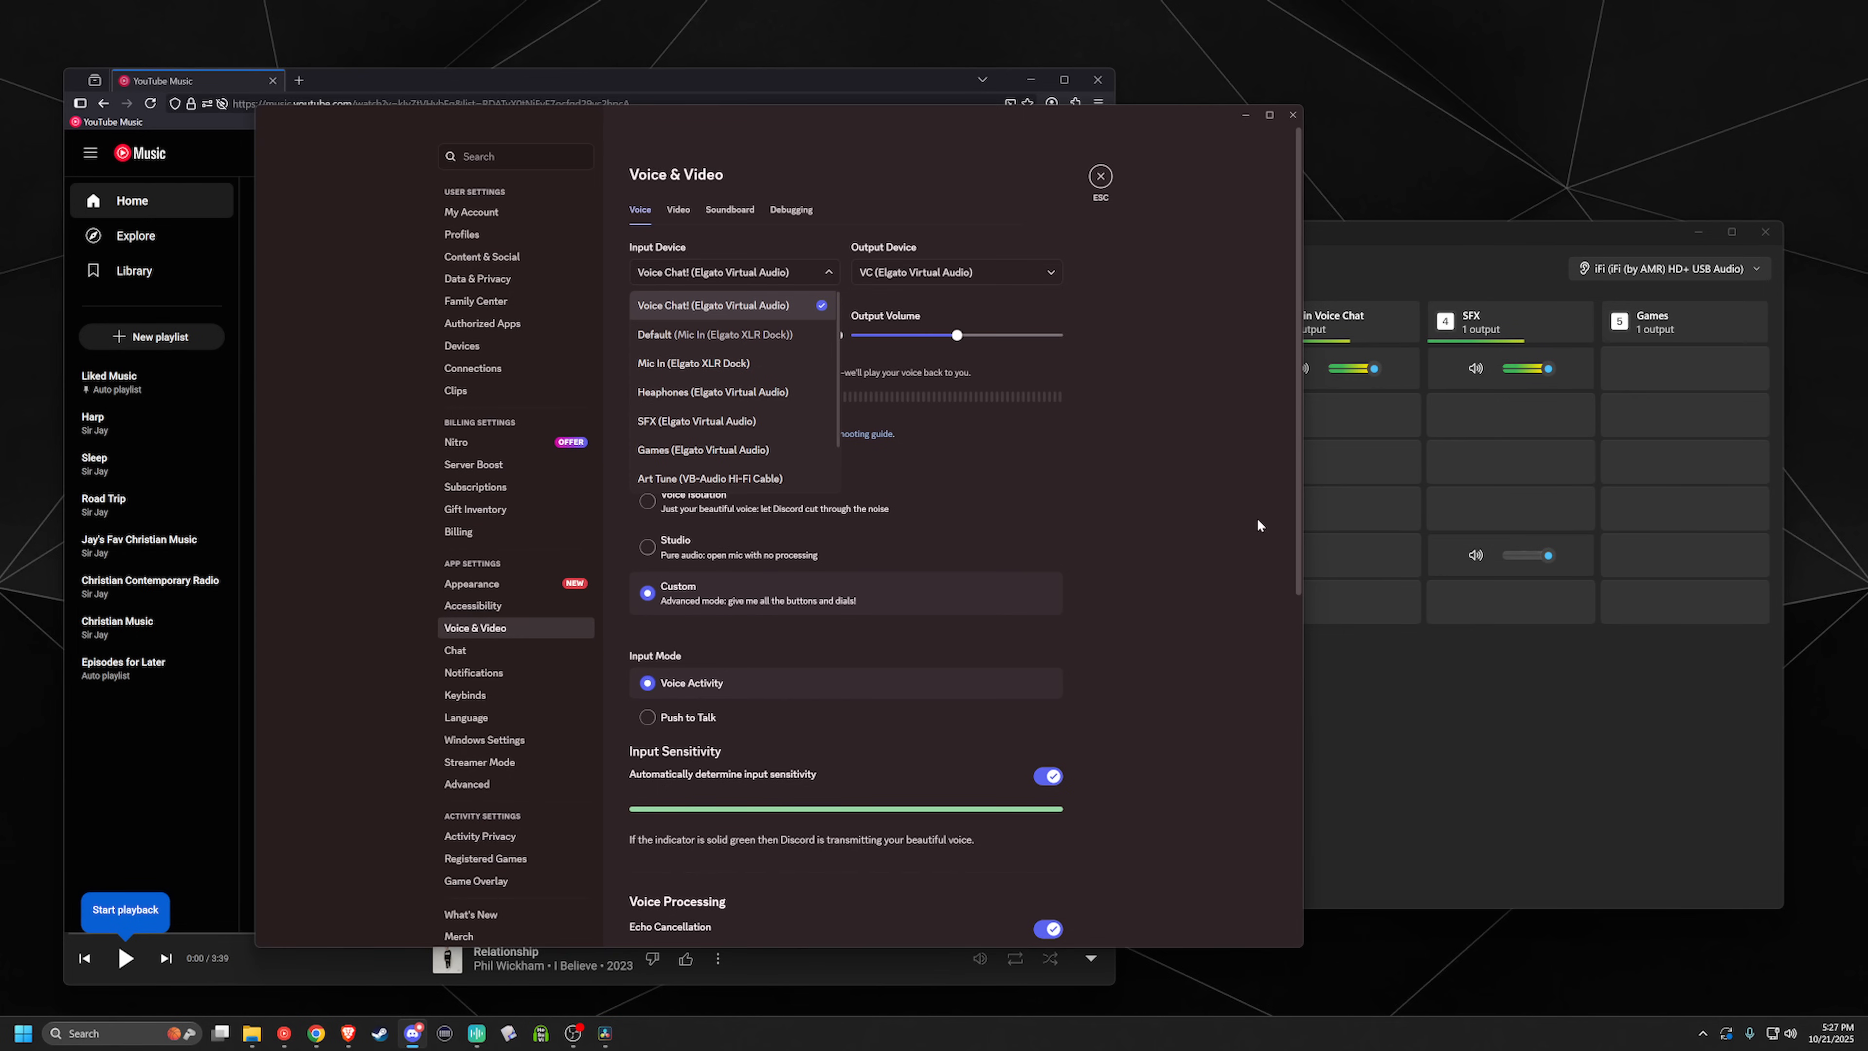
left_click(1174, 526)
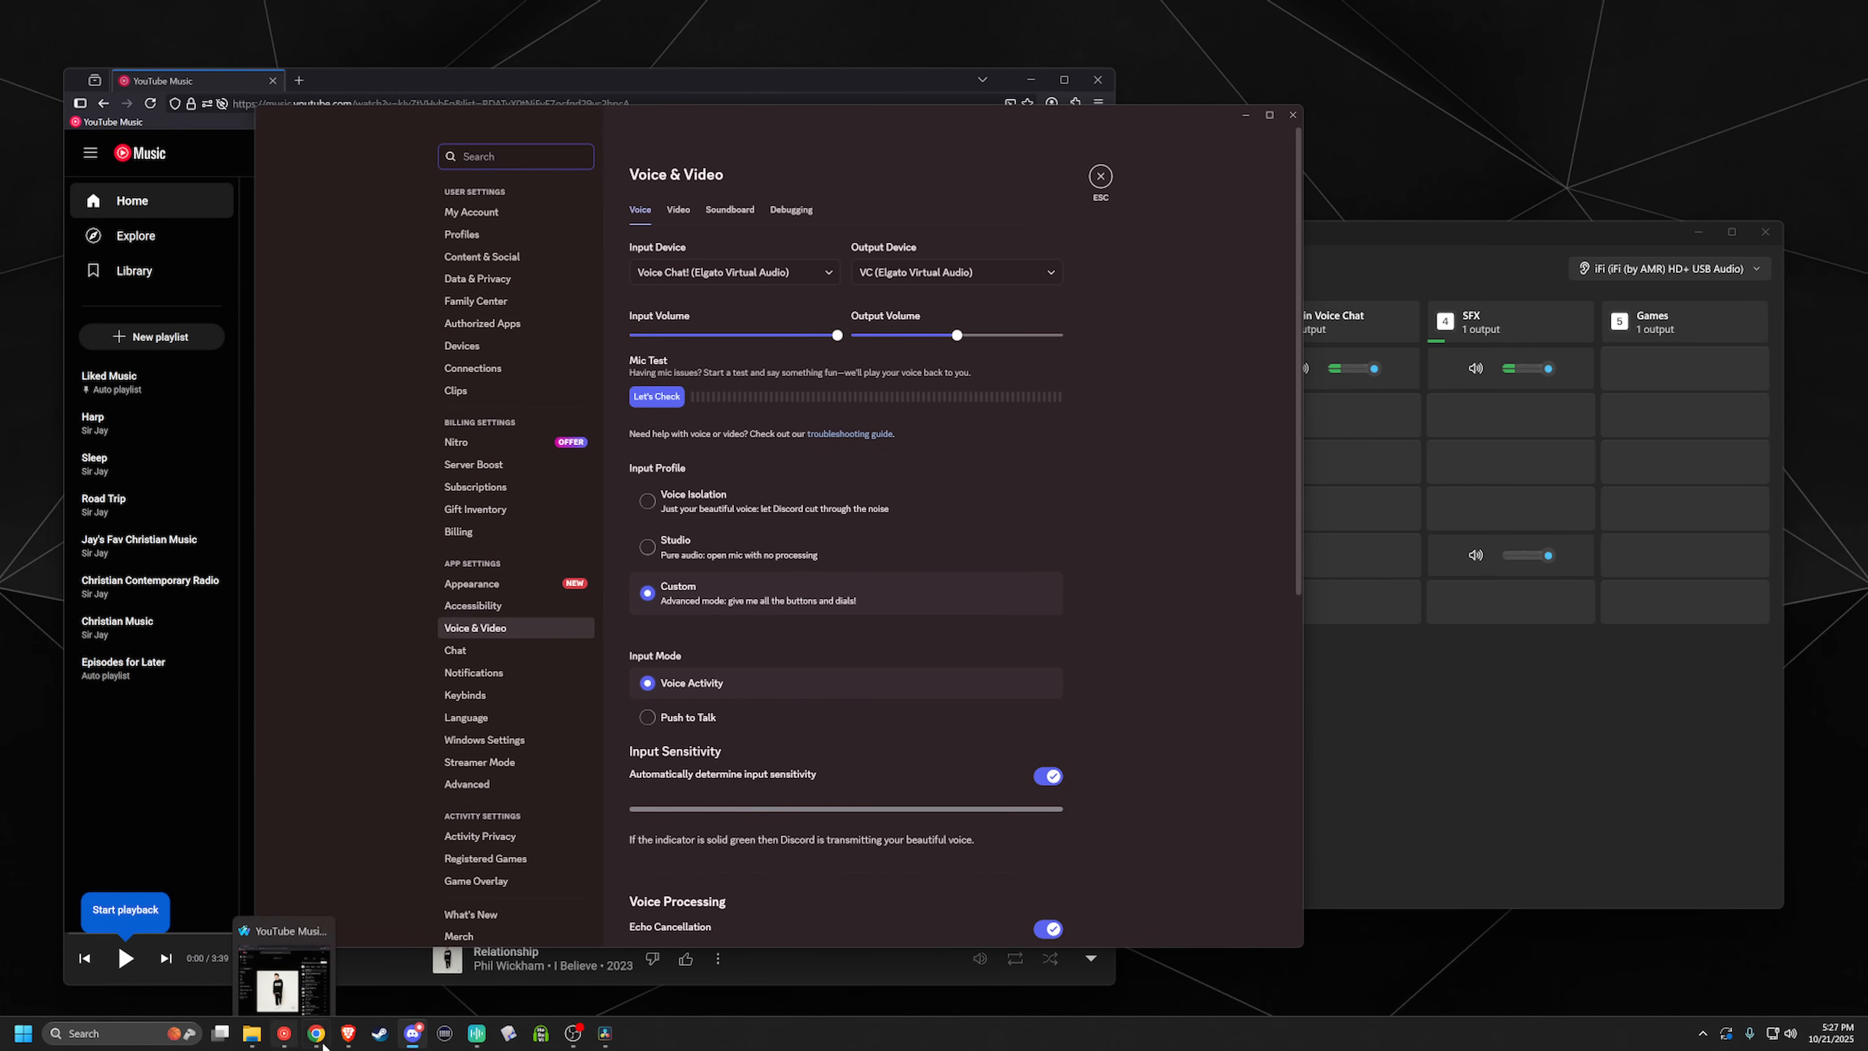
Step: Switch to Stream Deck and set the Troll key's Discord input device to Voice Chat! (Elgato Virtual Audio)
left_click(441, 1039)
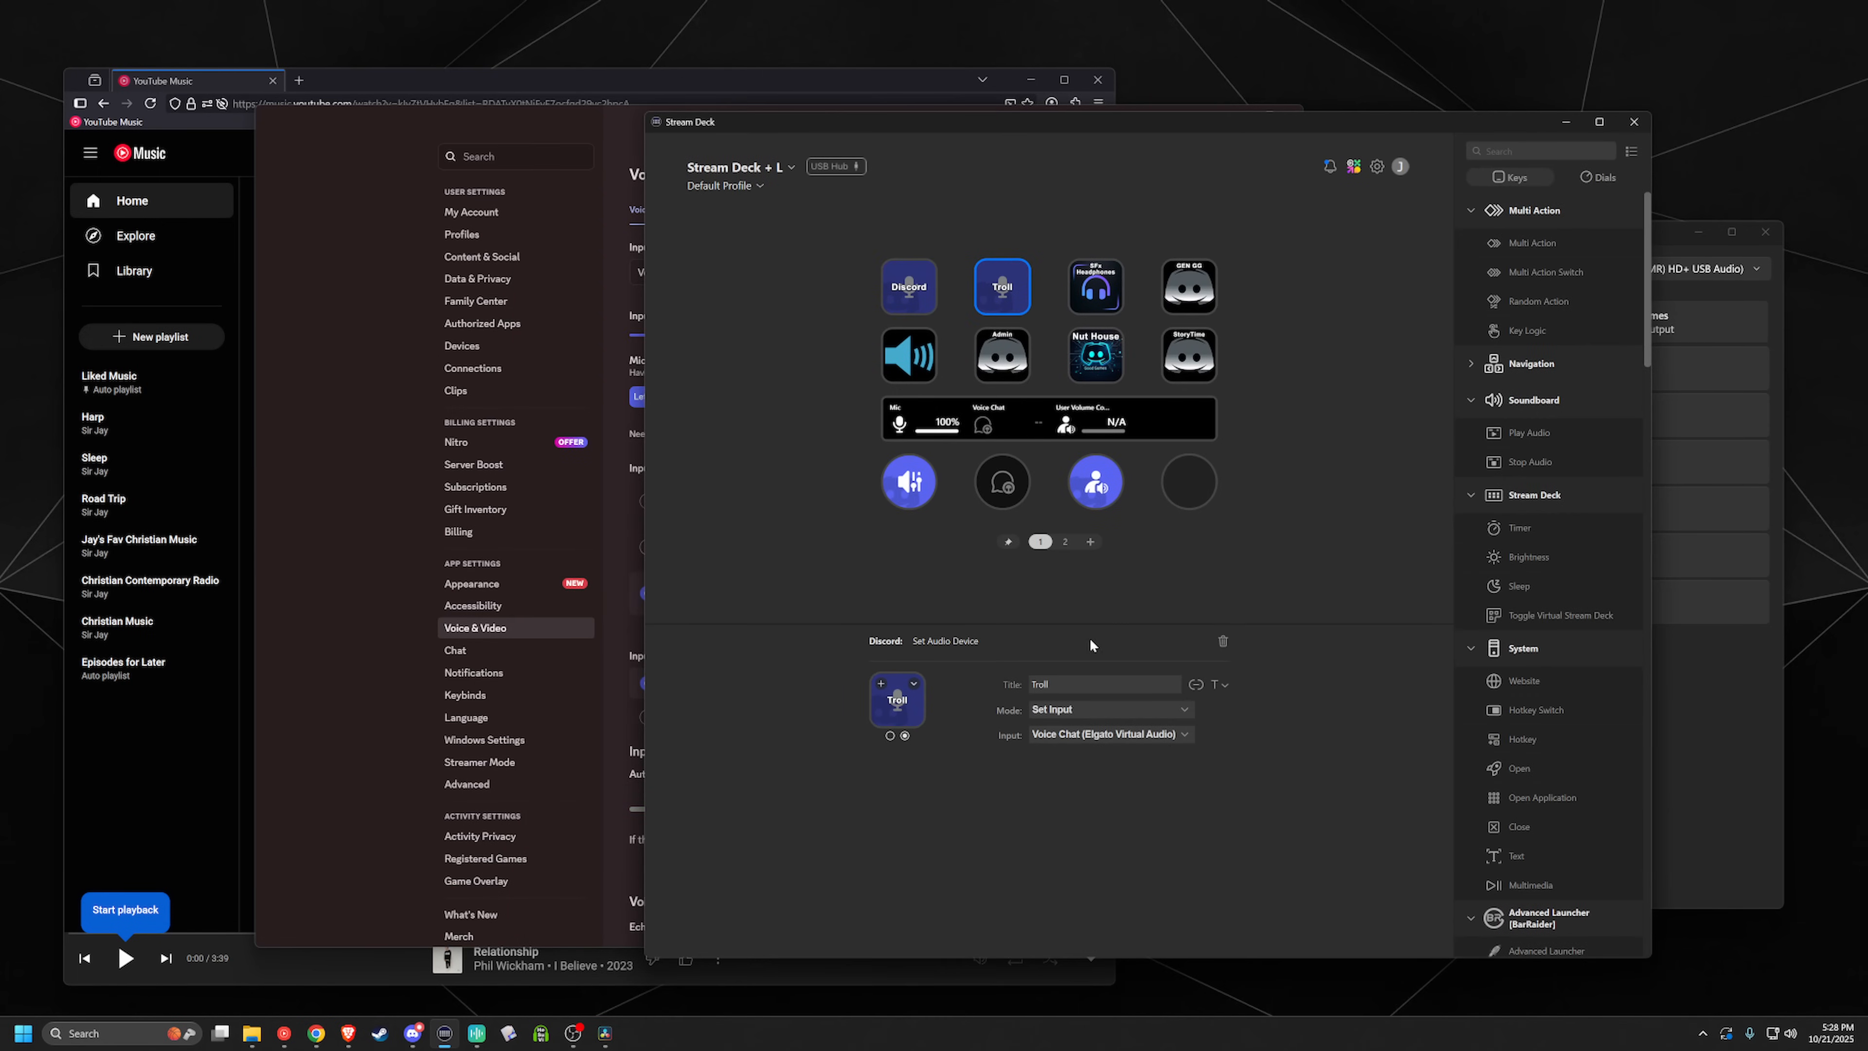
left_click(1129, 734)
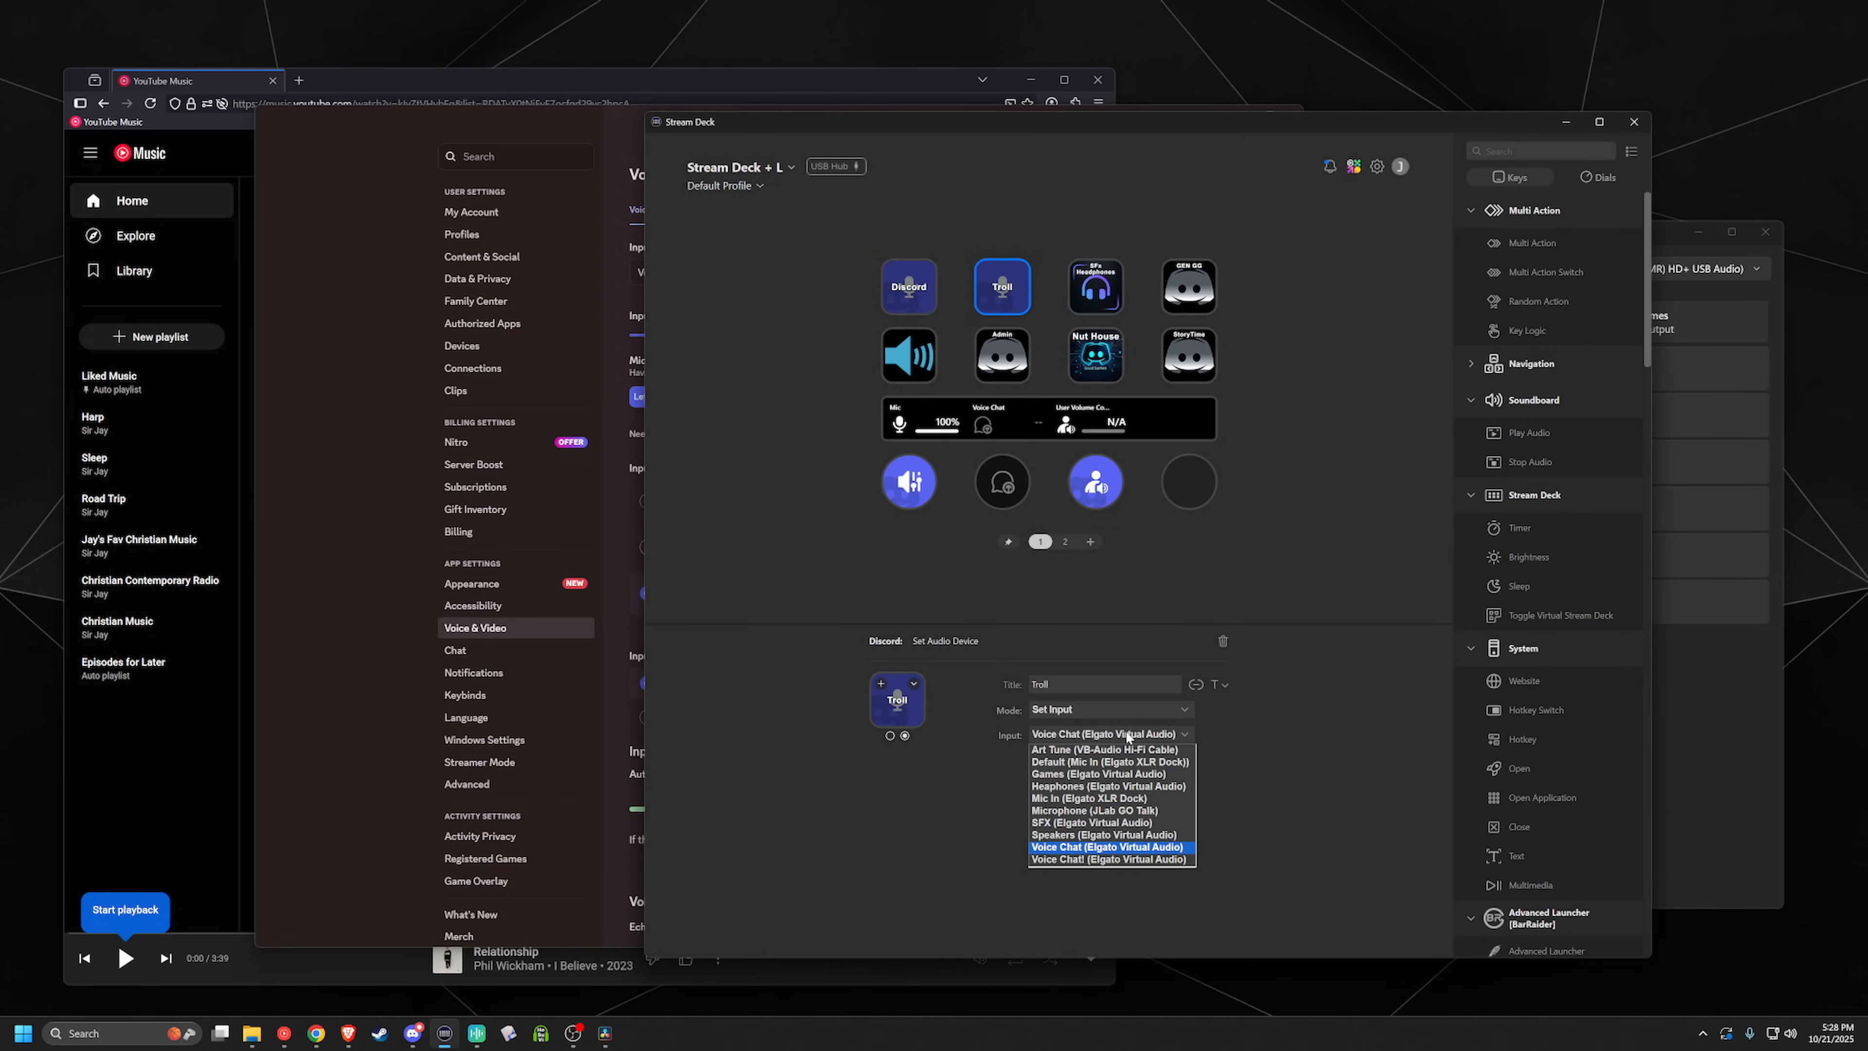
left_click(1125, 860)
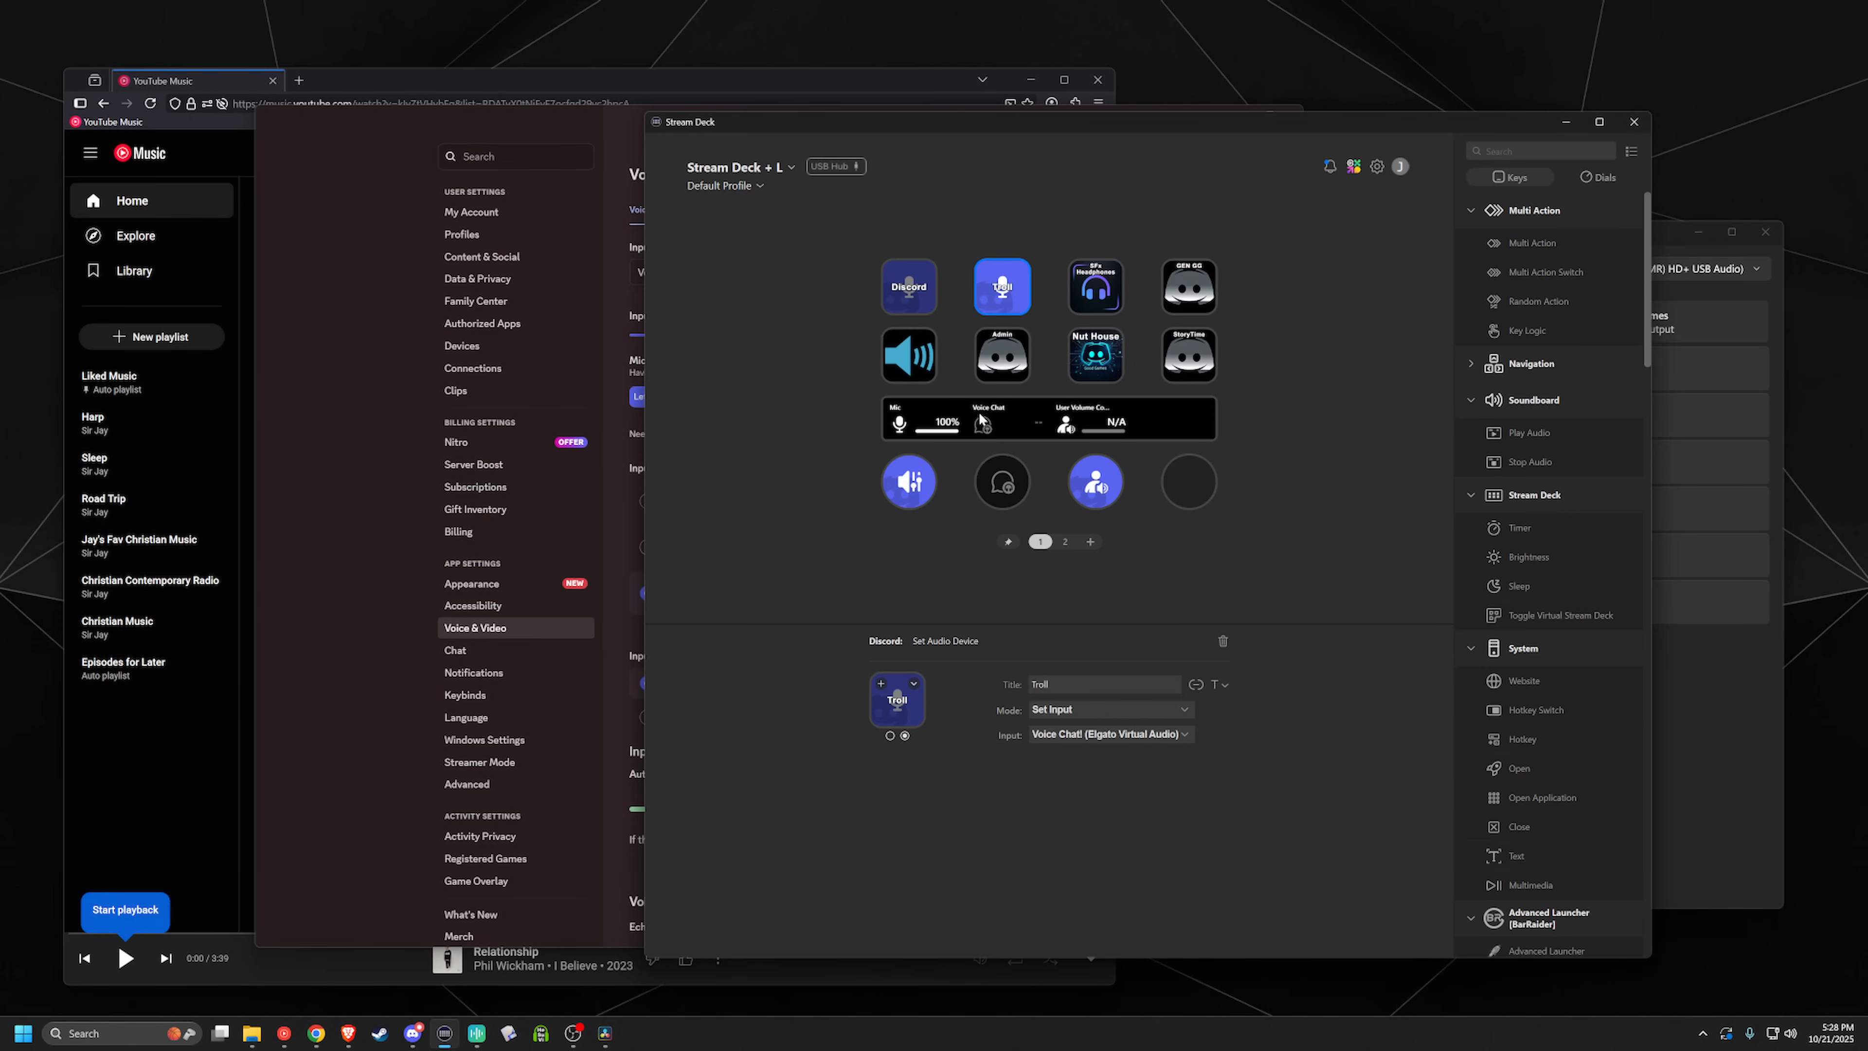
Step: Set the Discord key's input device to the other SFX (Elgato Virtual Audio) entry
left_click(916, 295)
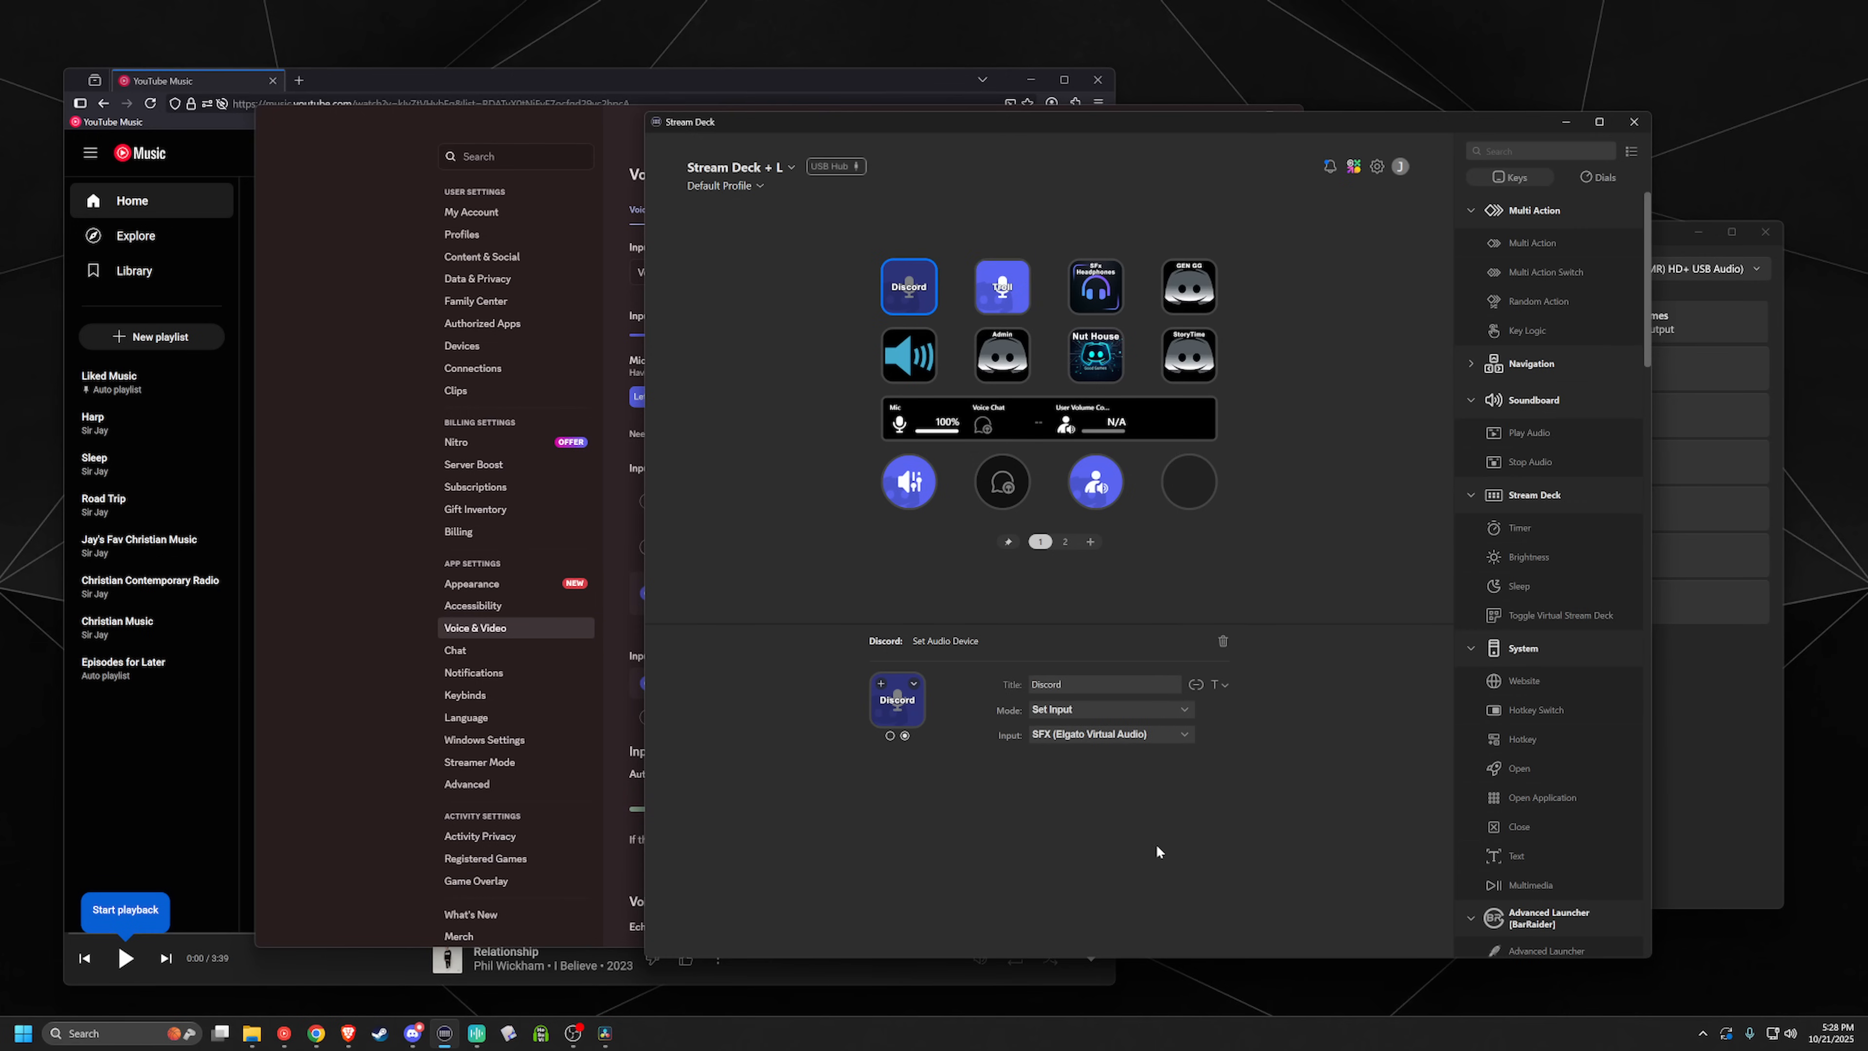
left_click(1119, 737)
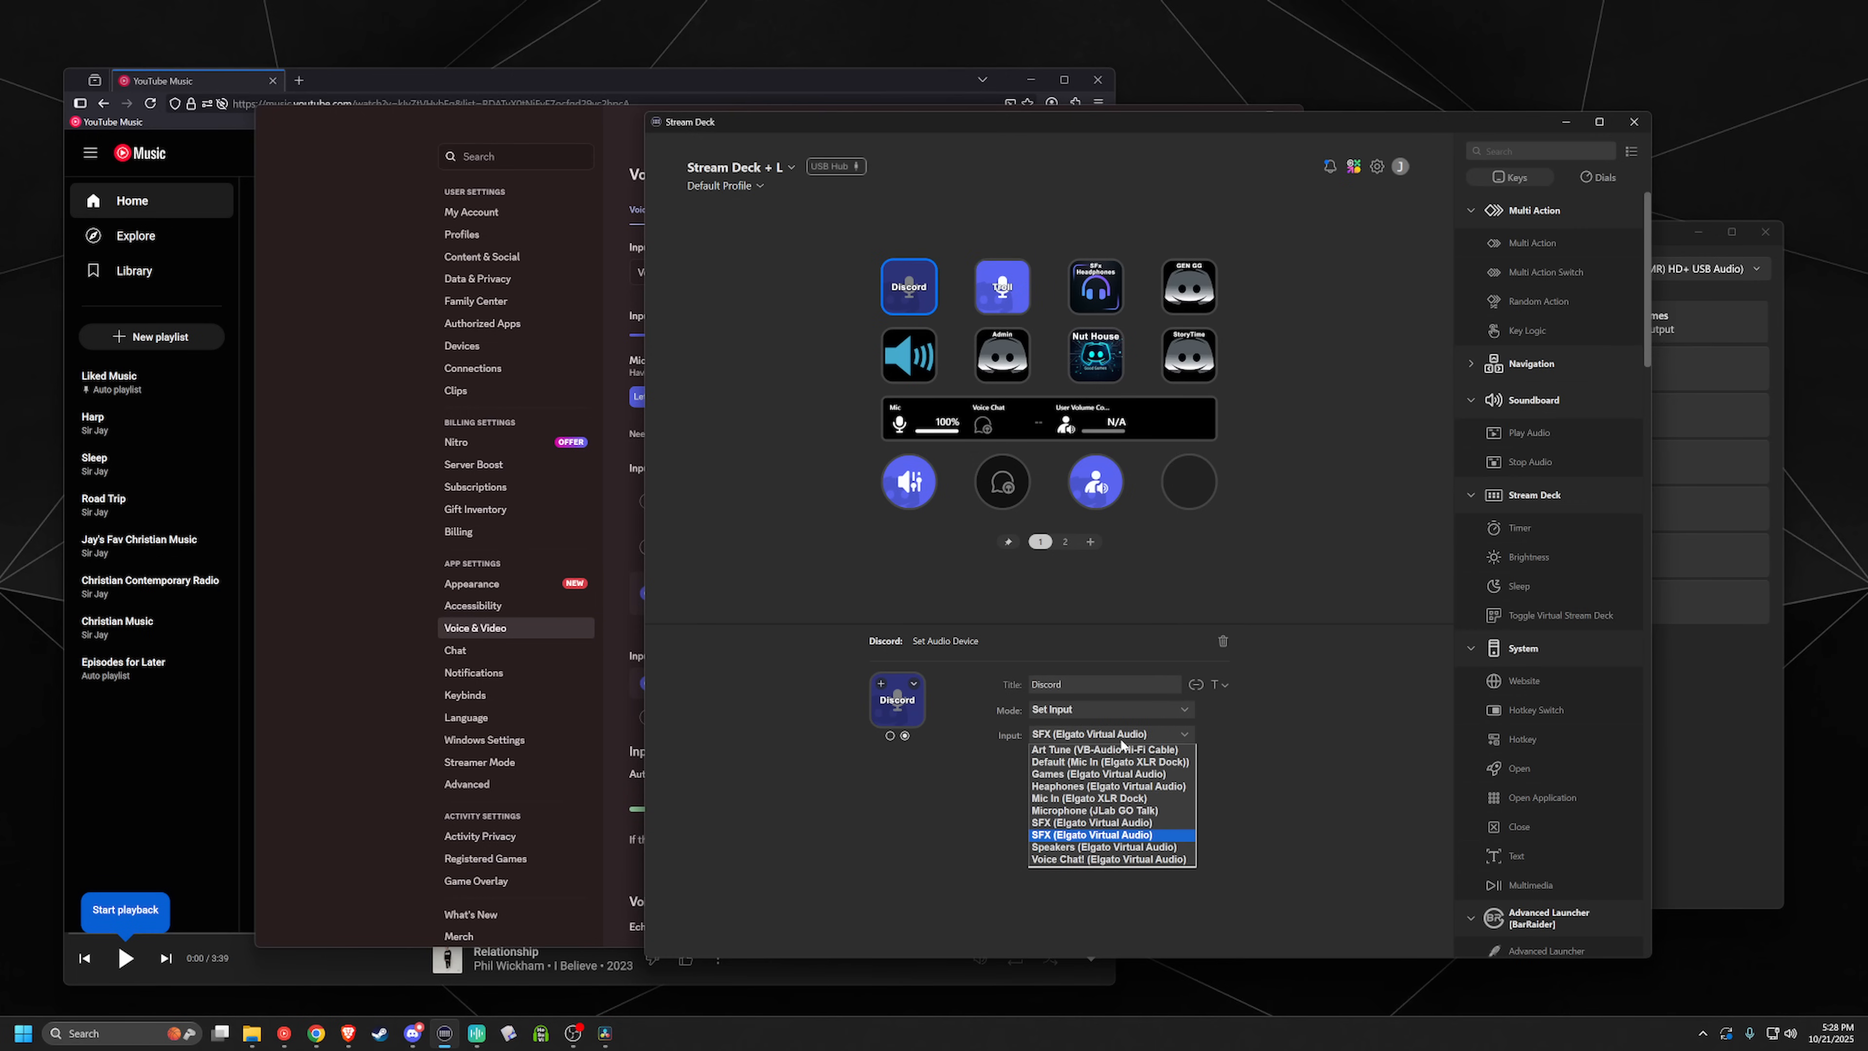
left_click(1106, 823)
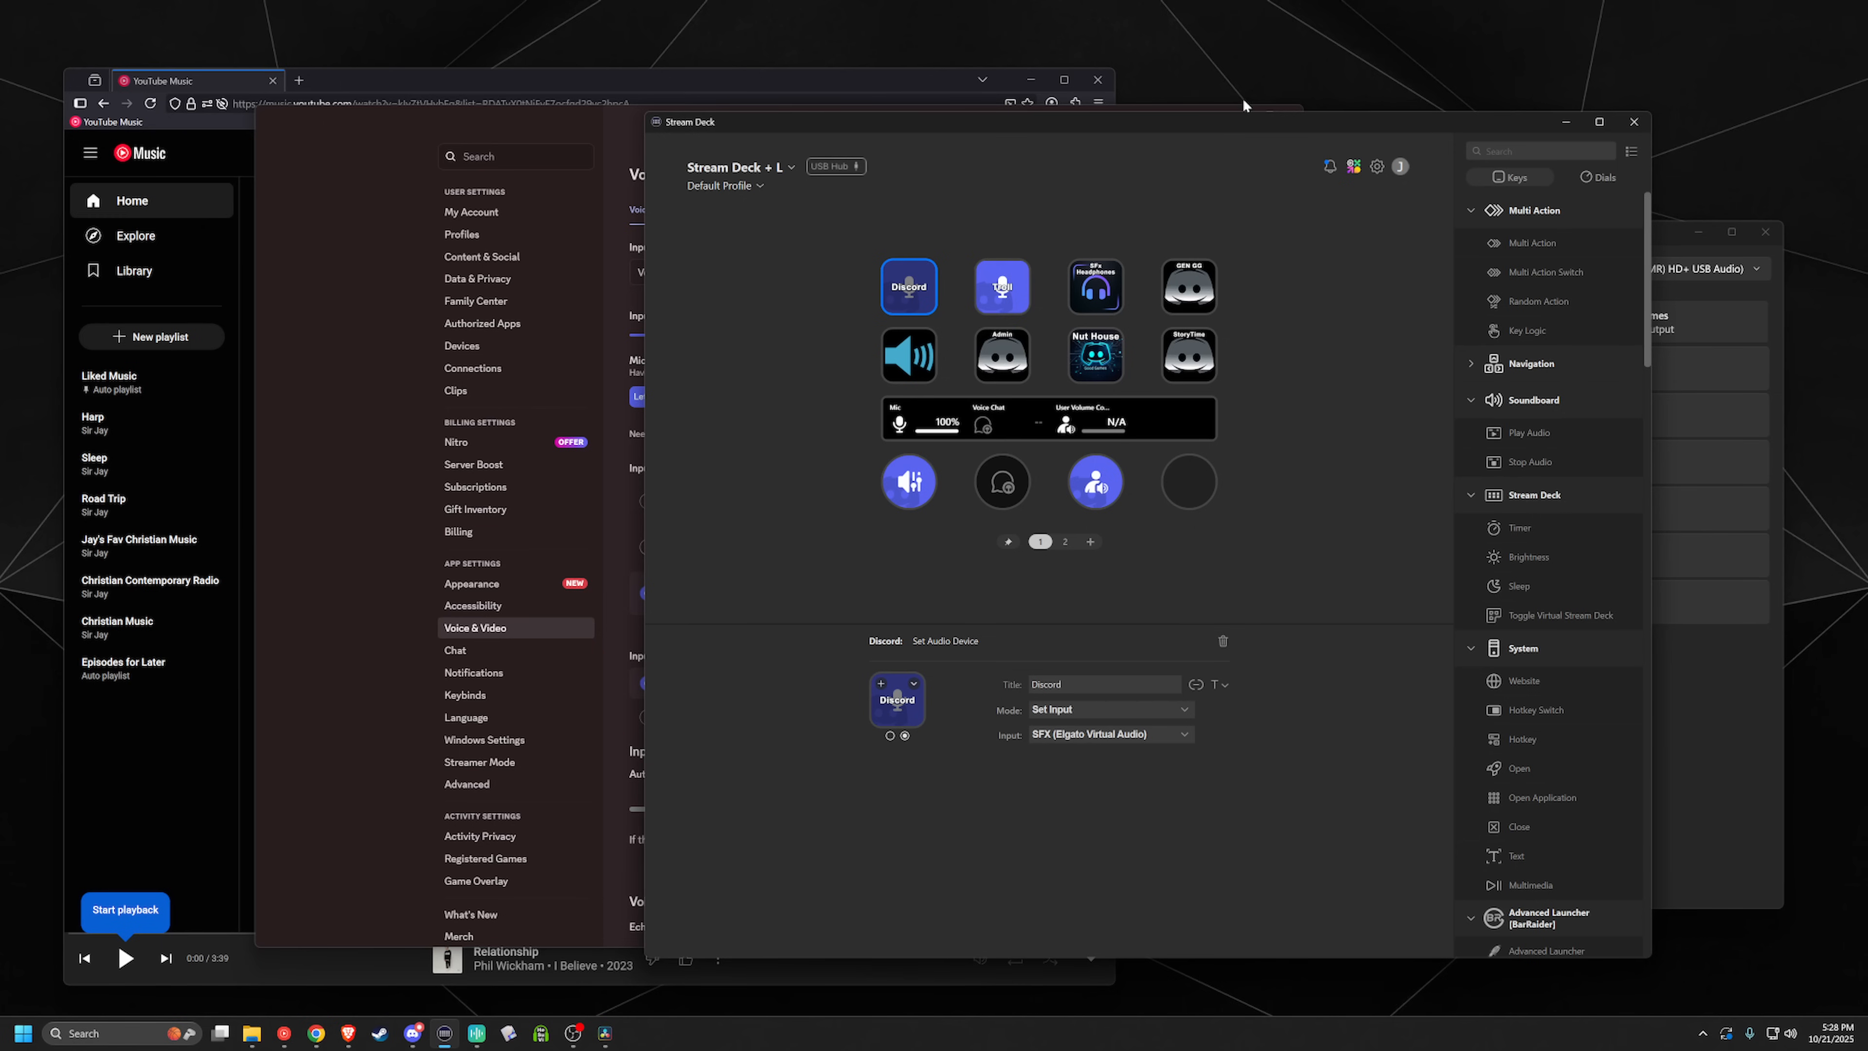
Step: Move the Stream Deck window aside and check in Discord's voice settings how the two keys switch the input device
left_click_drag(1239, 118, 1440, 142)
left_click(1073, 123)
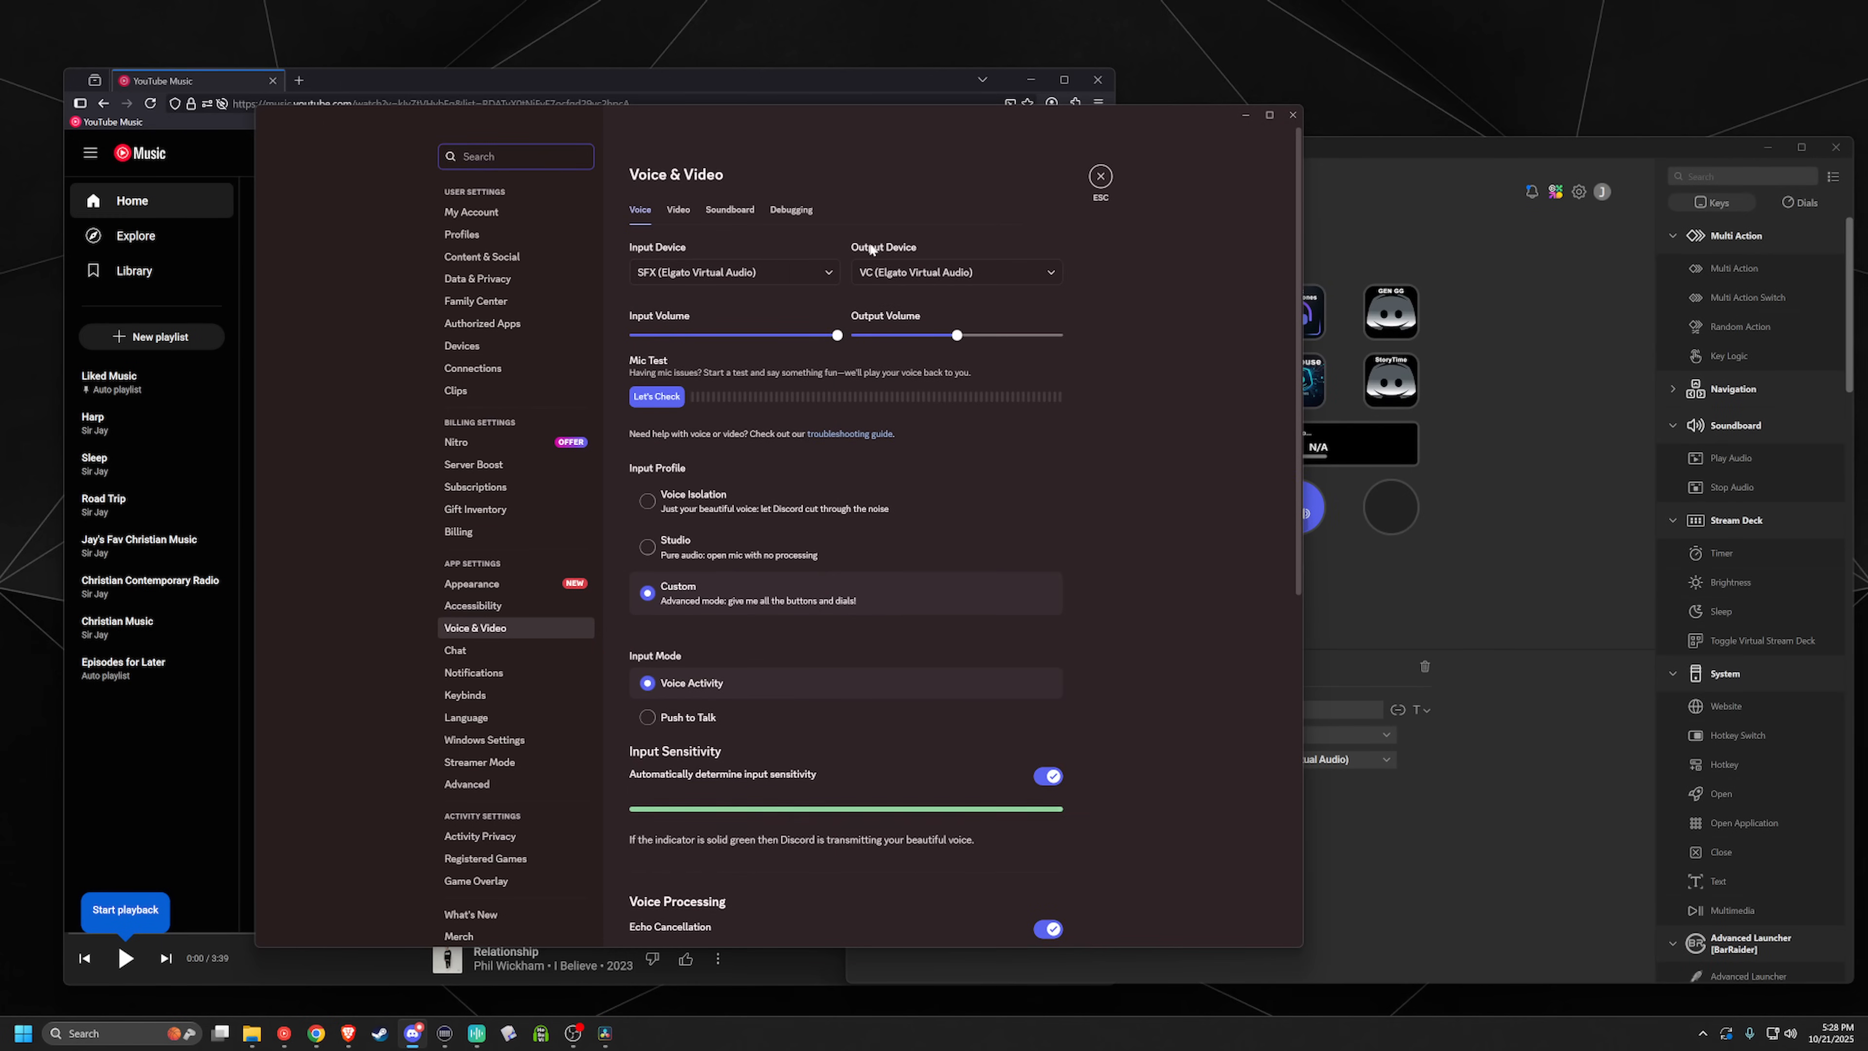
left_click(1390, 318)
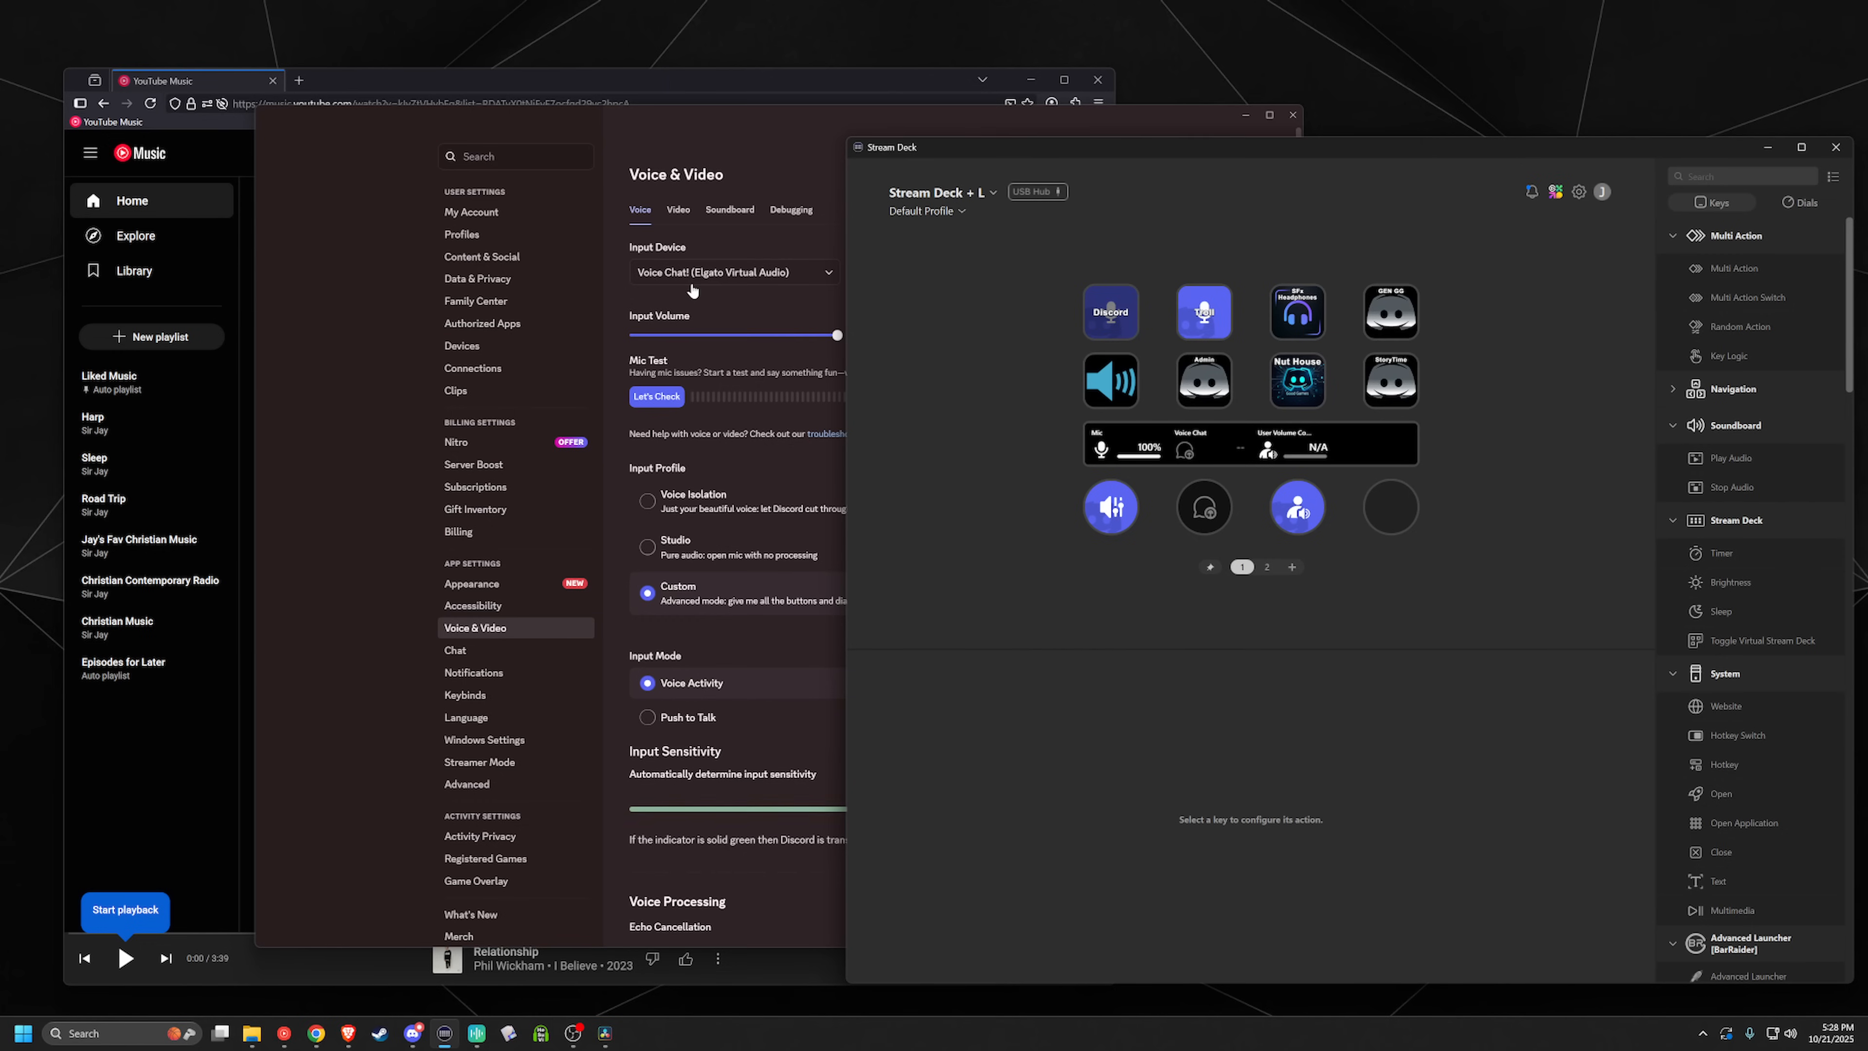
left_click(752, 132)
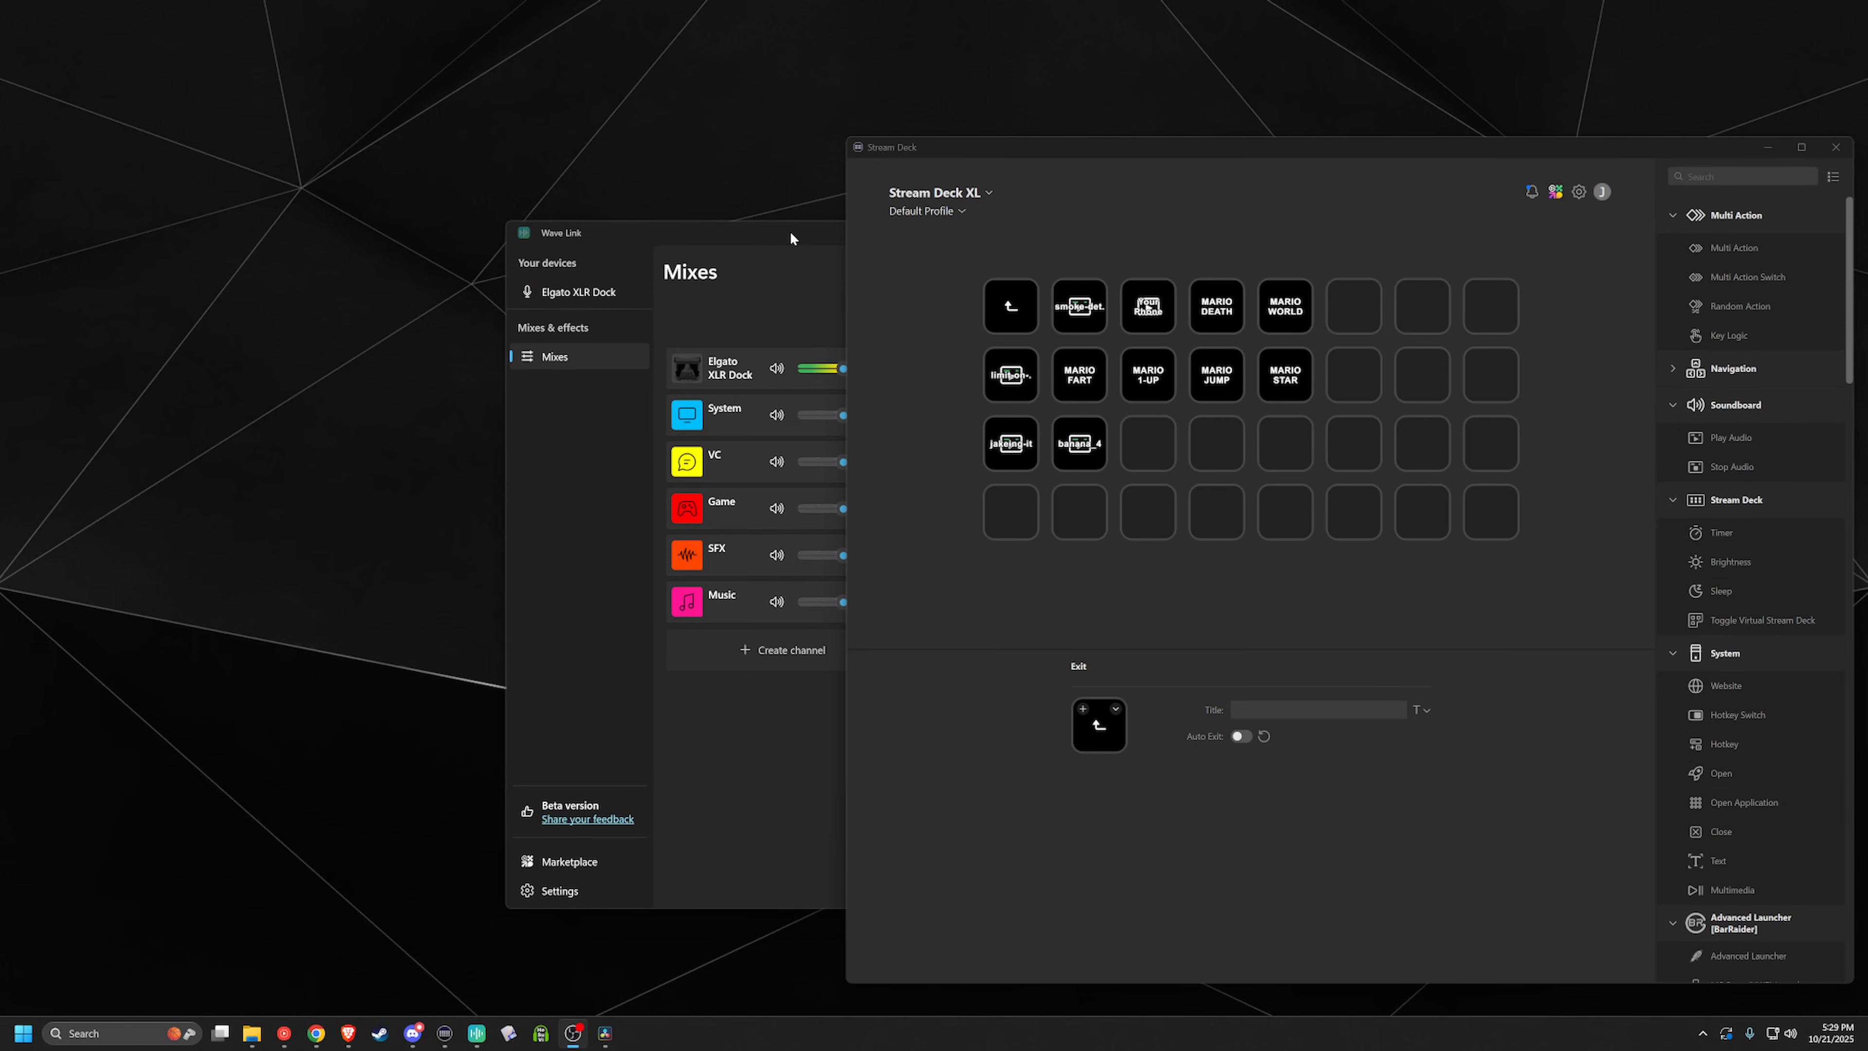
Step: Bring the Wave Link window into full view and review the apps assigned to the SFX channel
left_click_drag(790, 231, 515, 194)
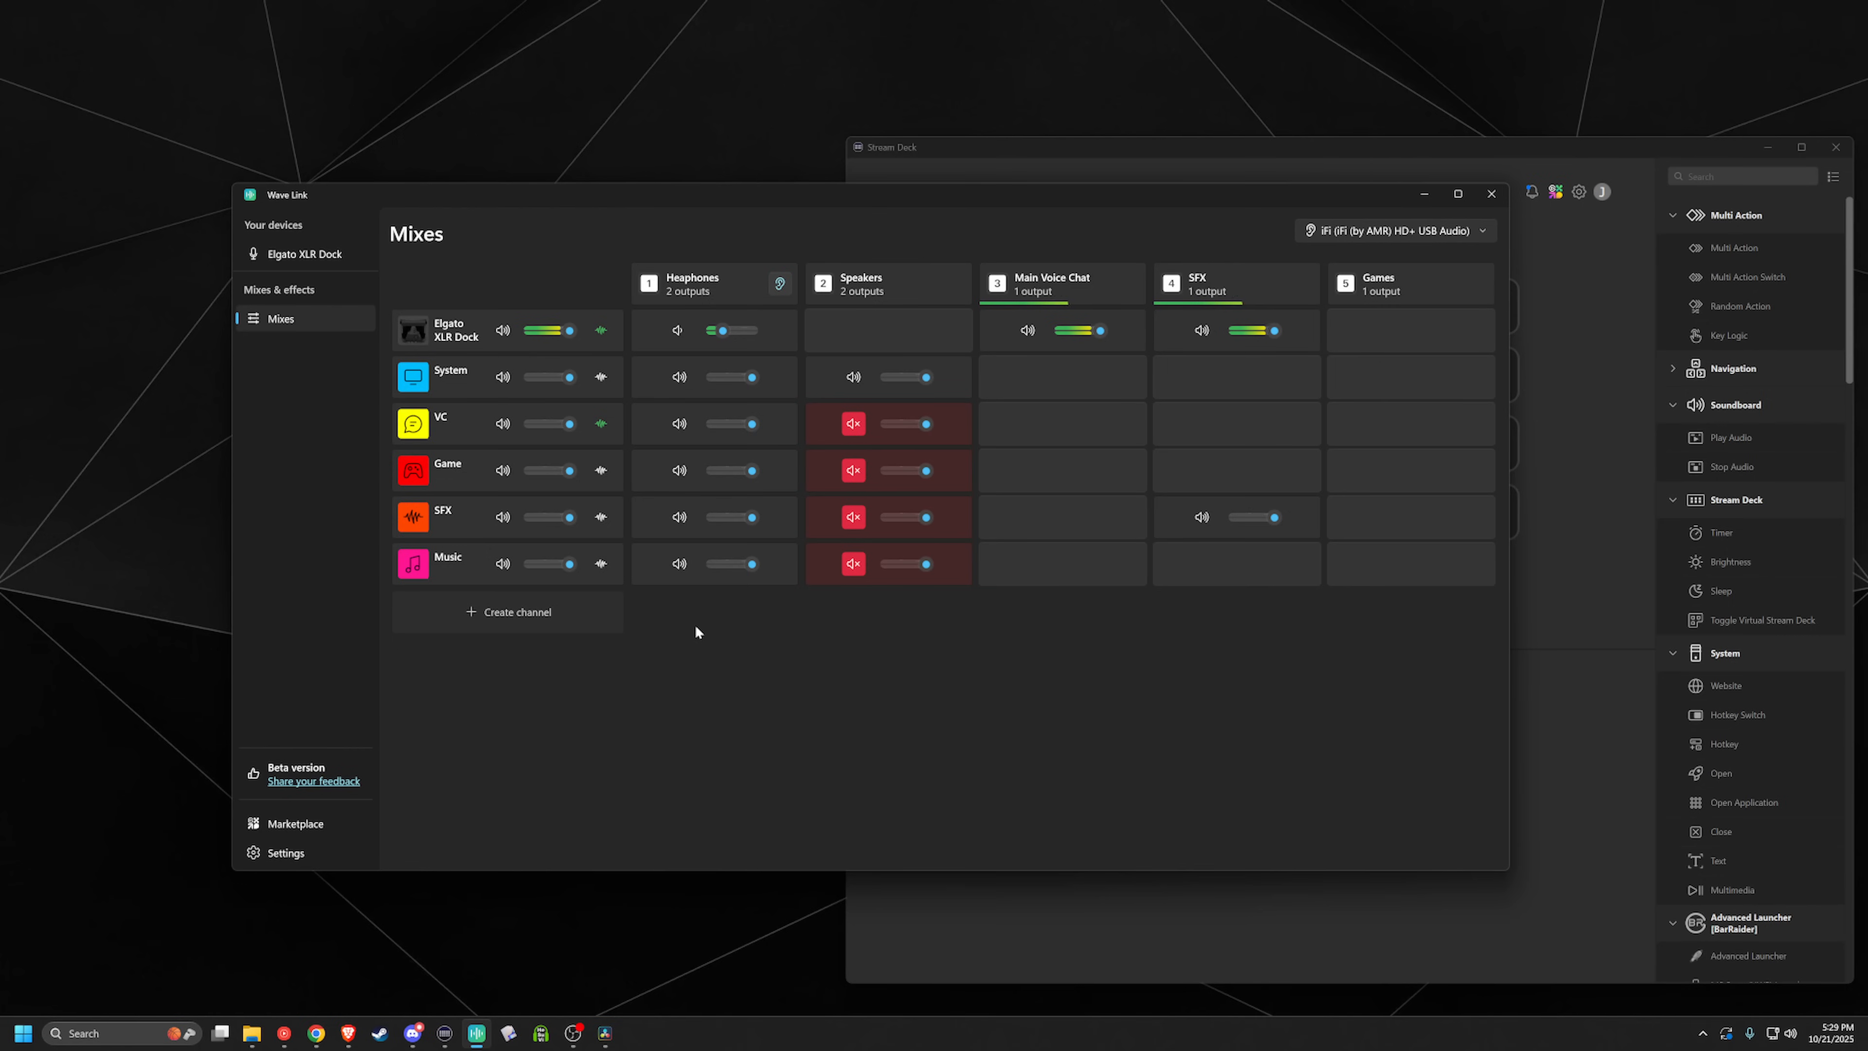
left_click(414, 523)
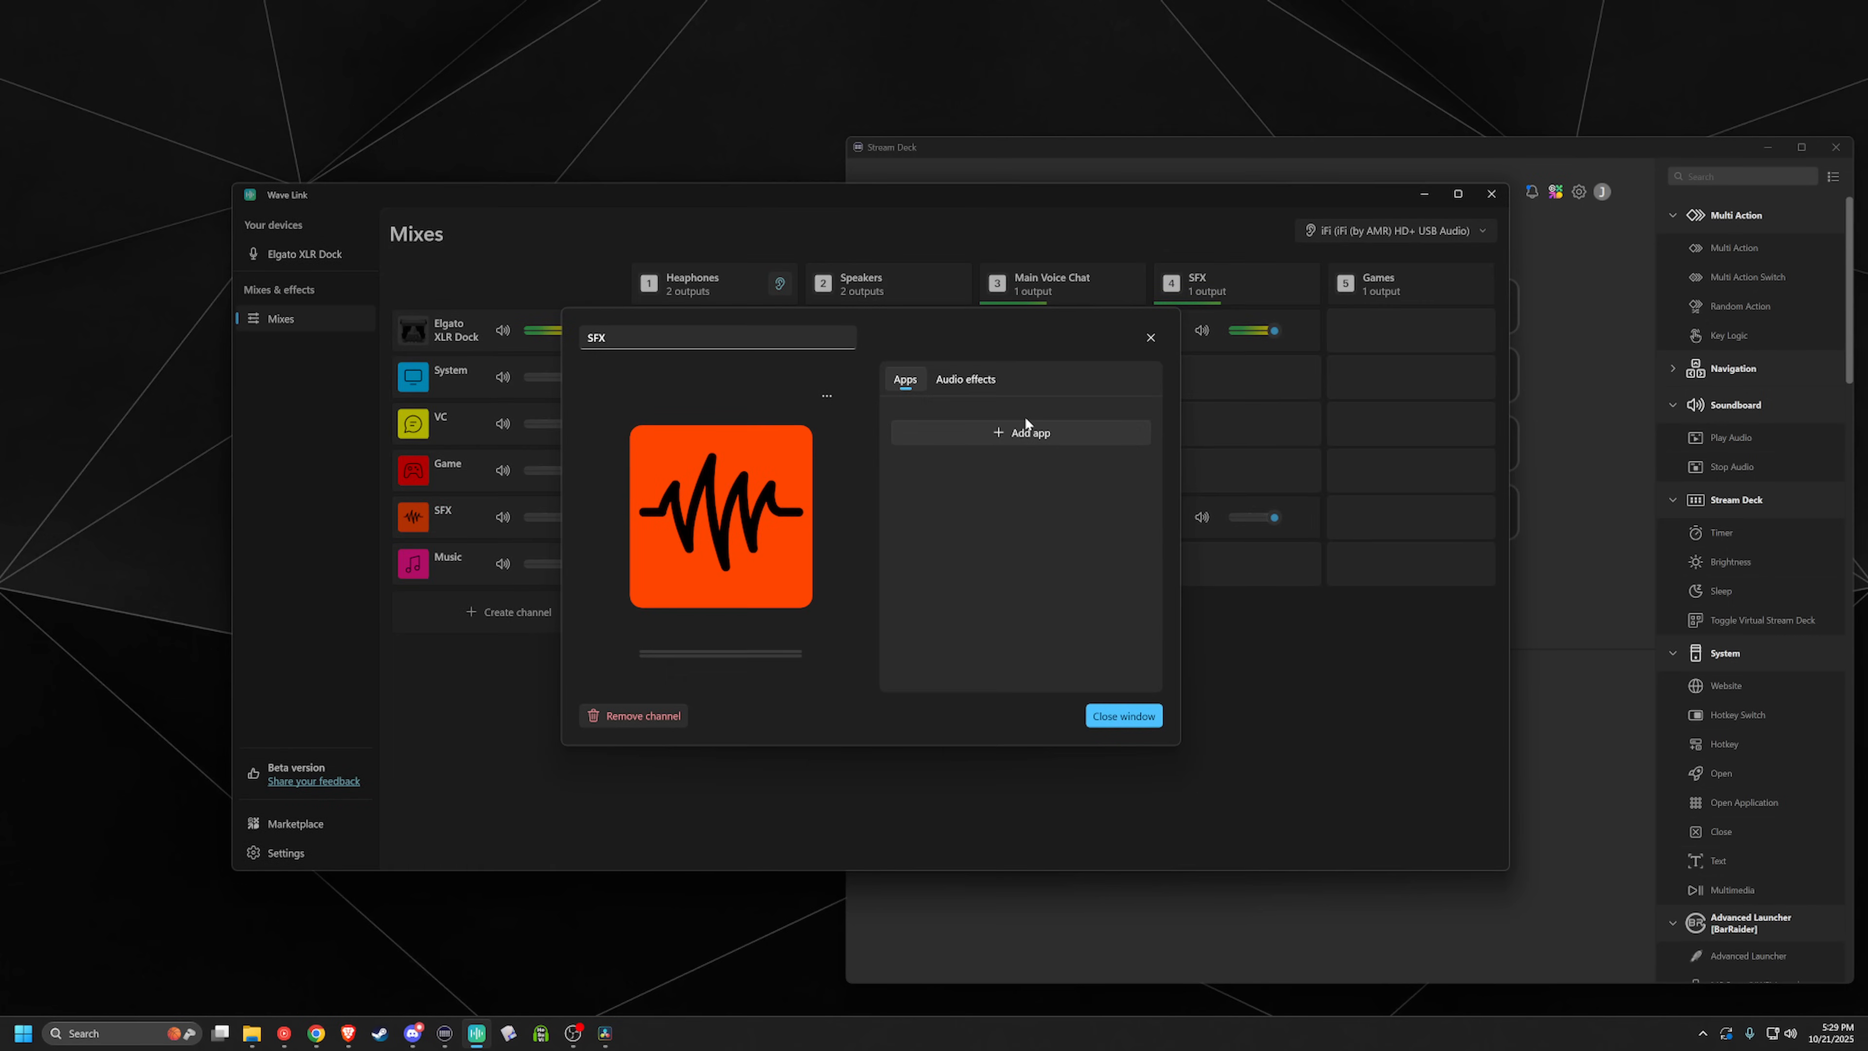
left_click(1150, 337)
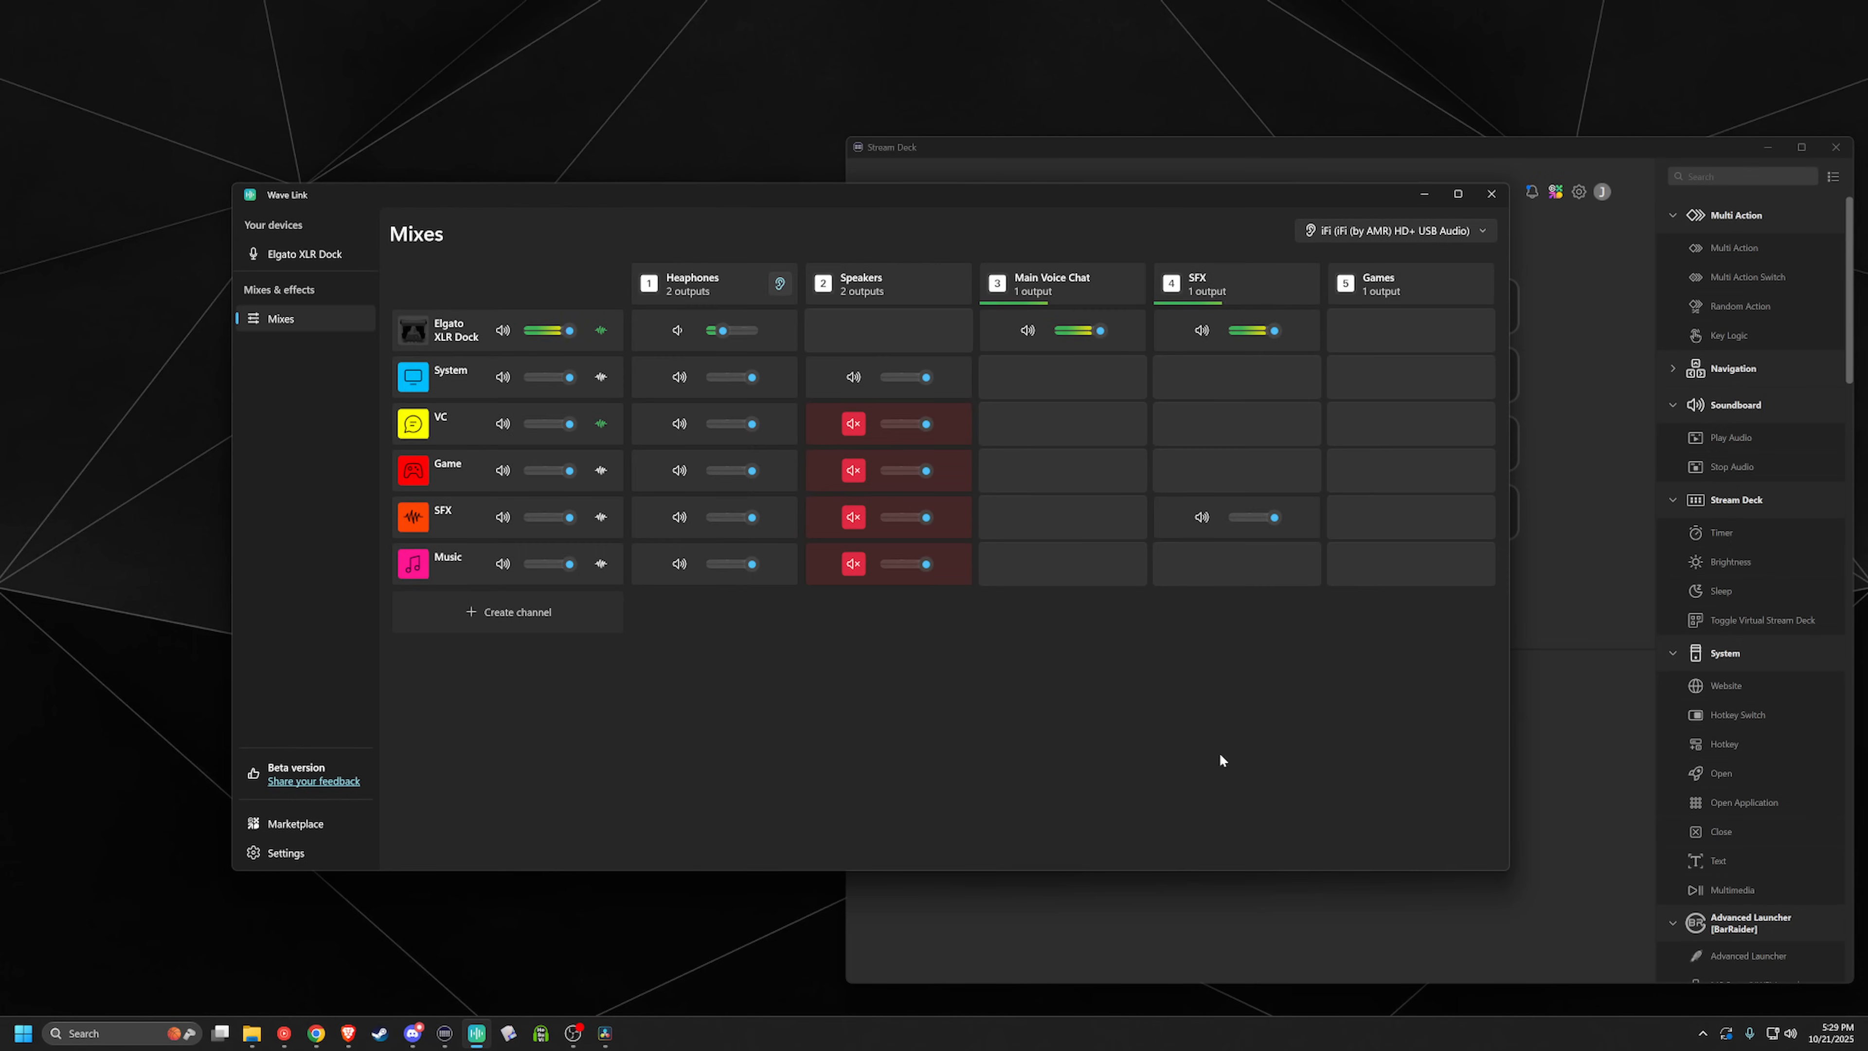
Step: In Stream Deck, try SFX (Elgato Virtual Audio) as the MARIO WORLD soundboard key's output and return it to Default
left_click(454, 1036)
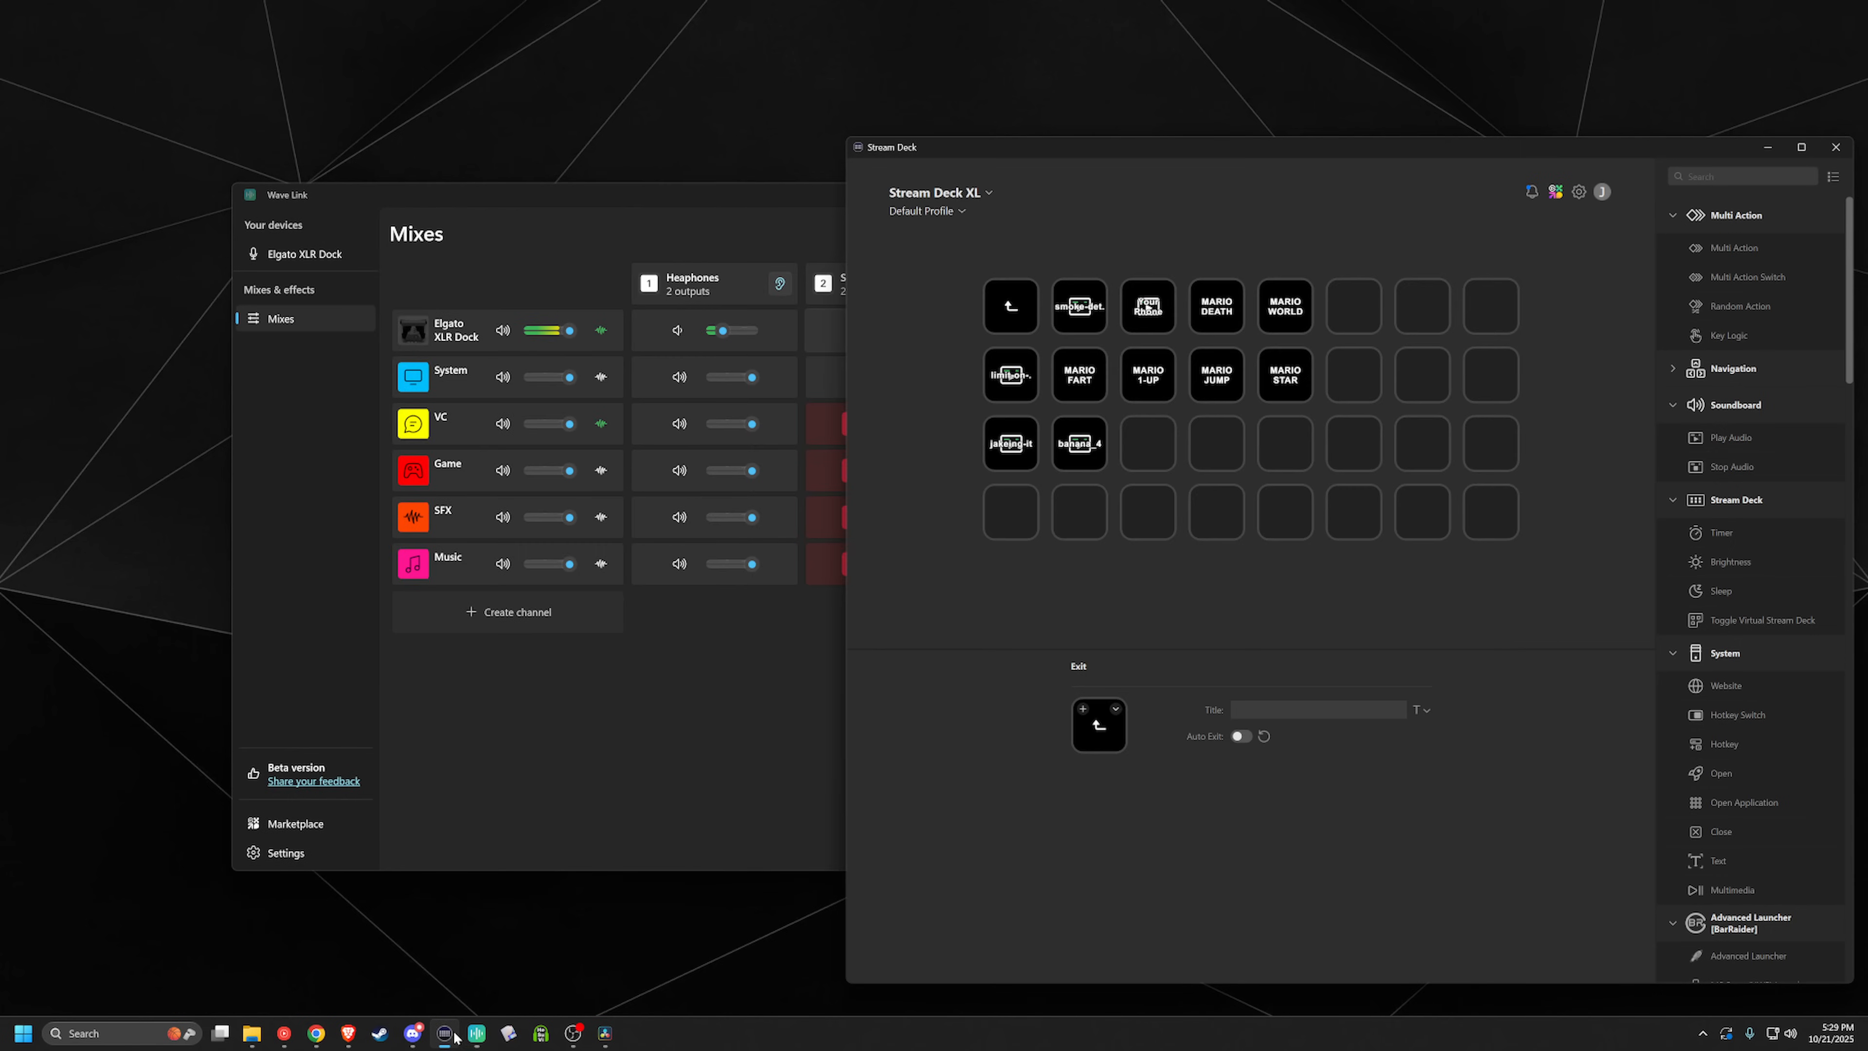
left_click(1294, 313)
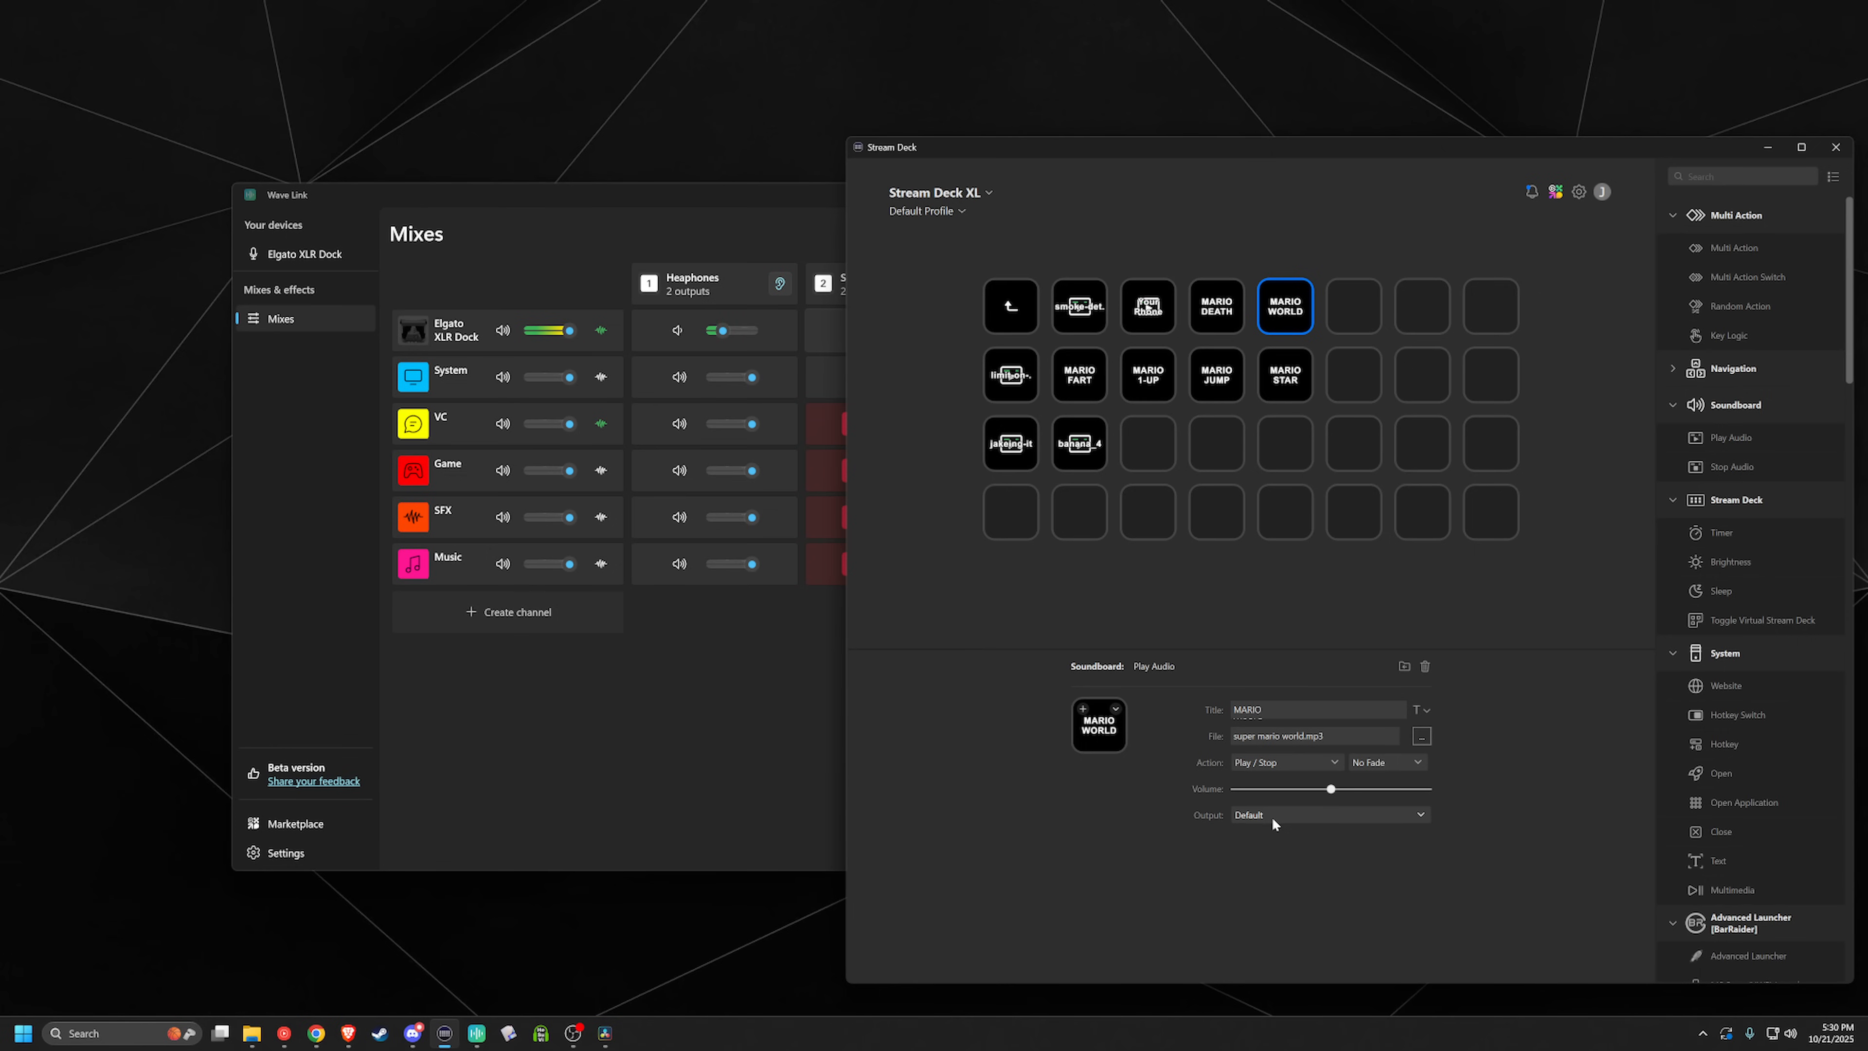
left_click(1326, 815)
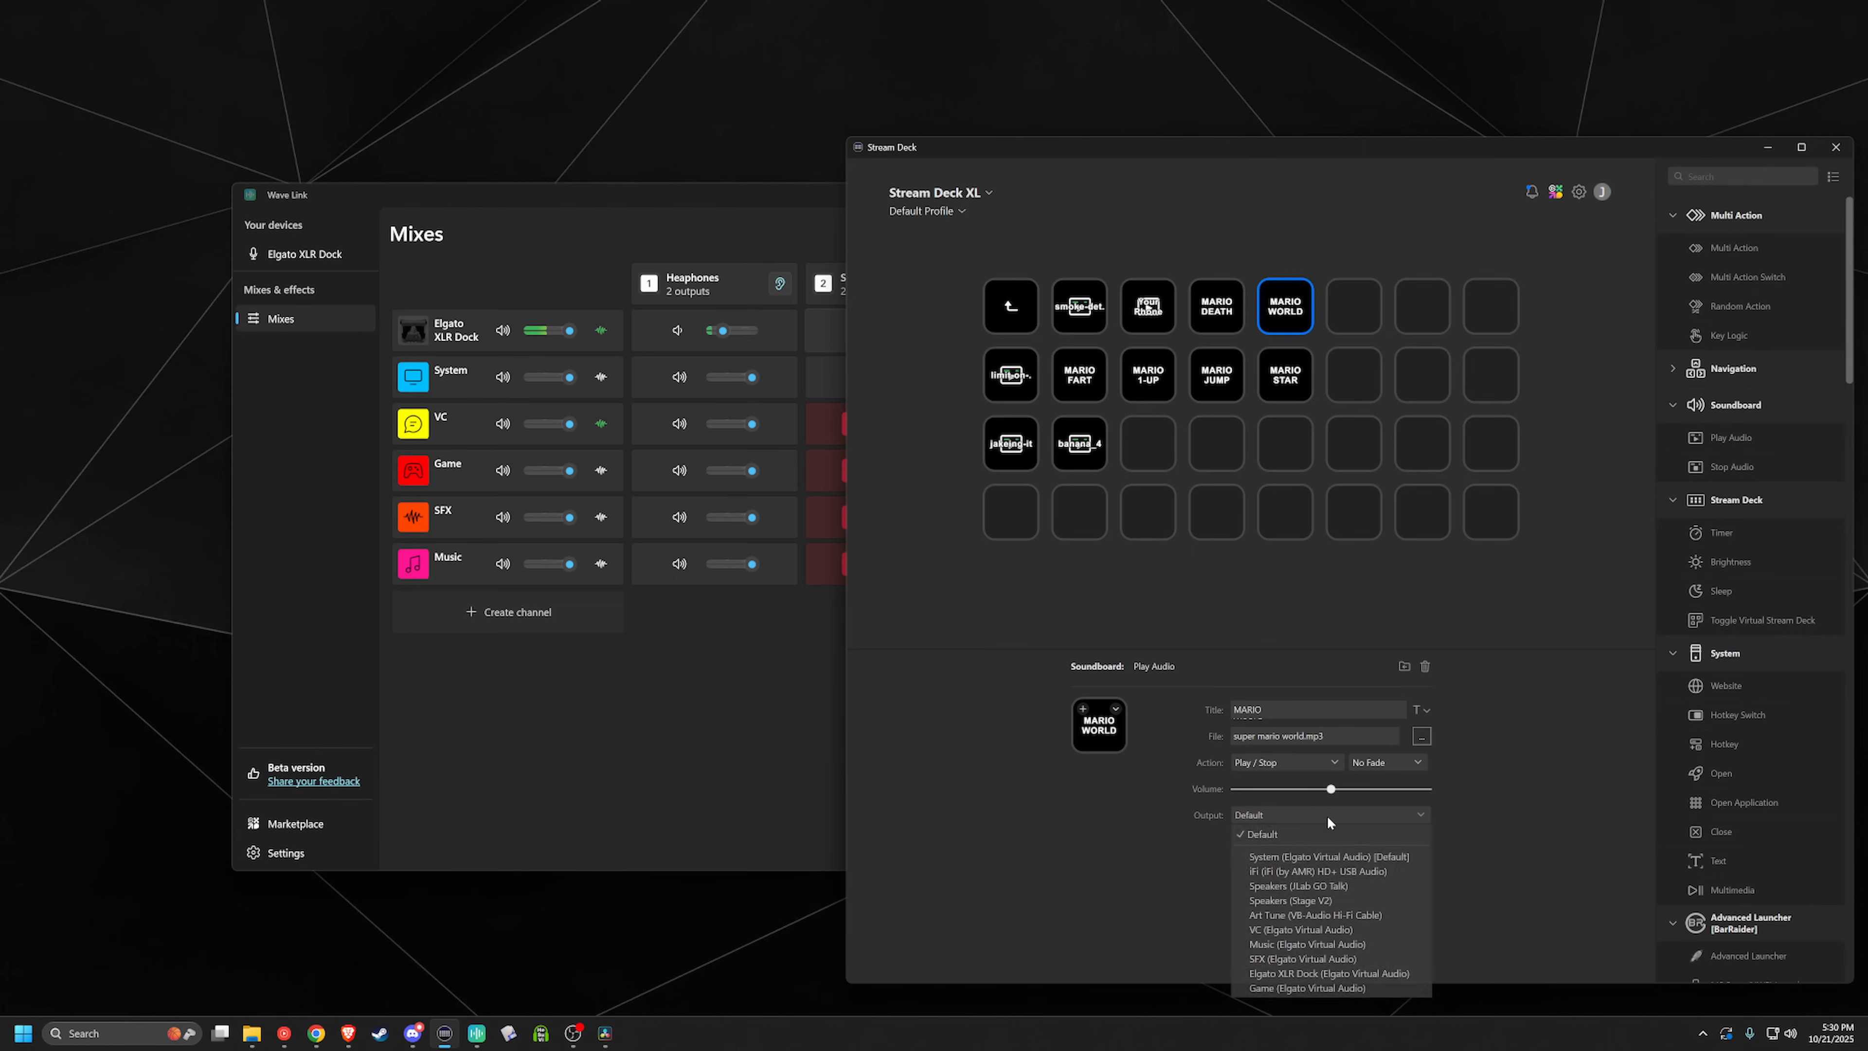
left_click(1324, 956)
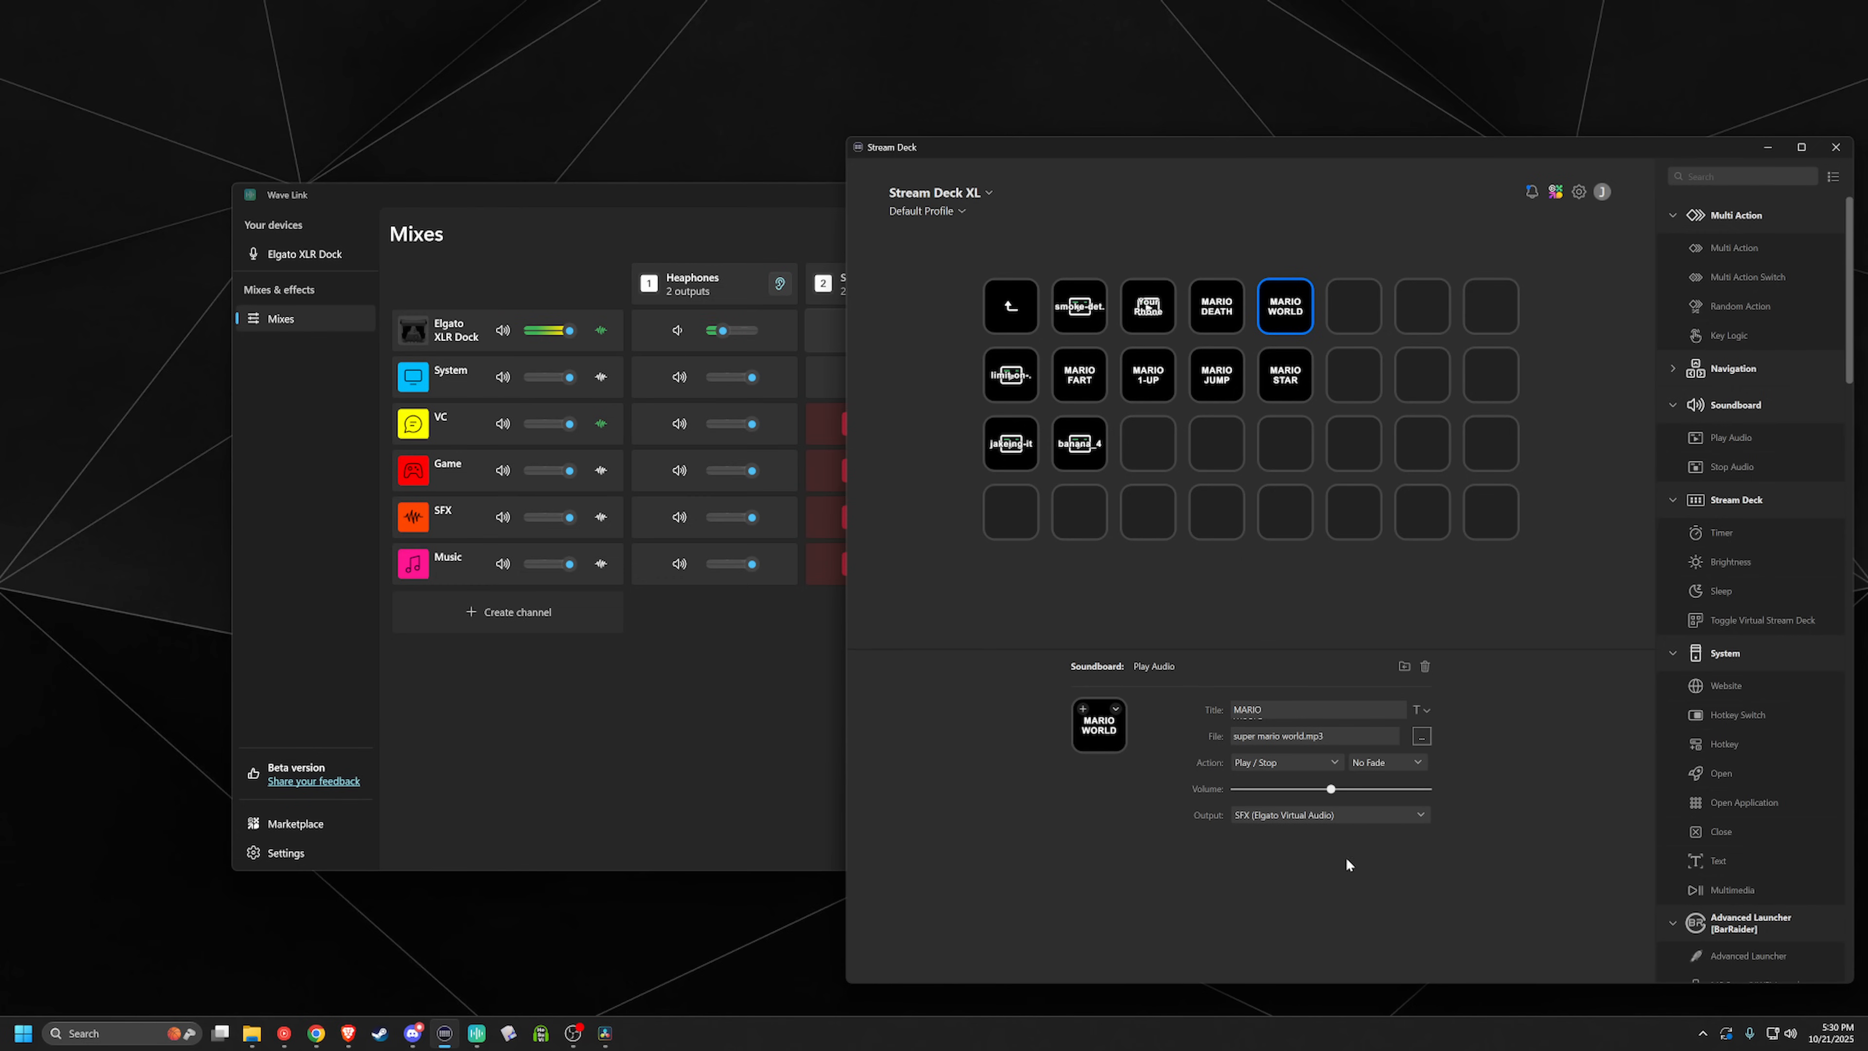
left_click(1359, 818)
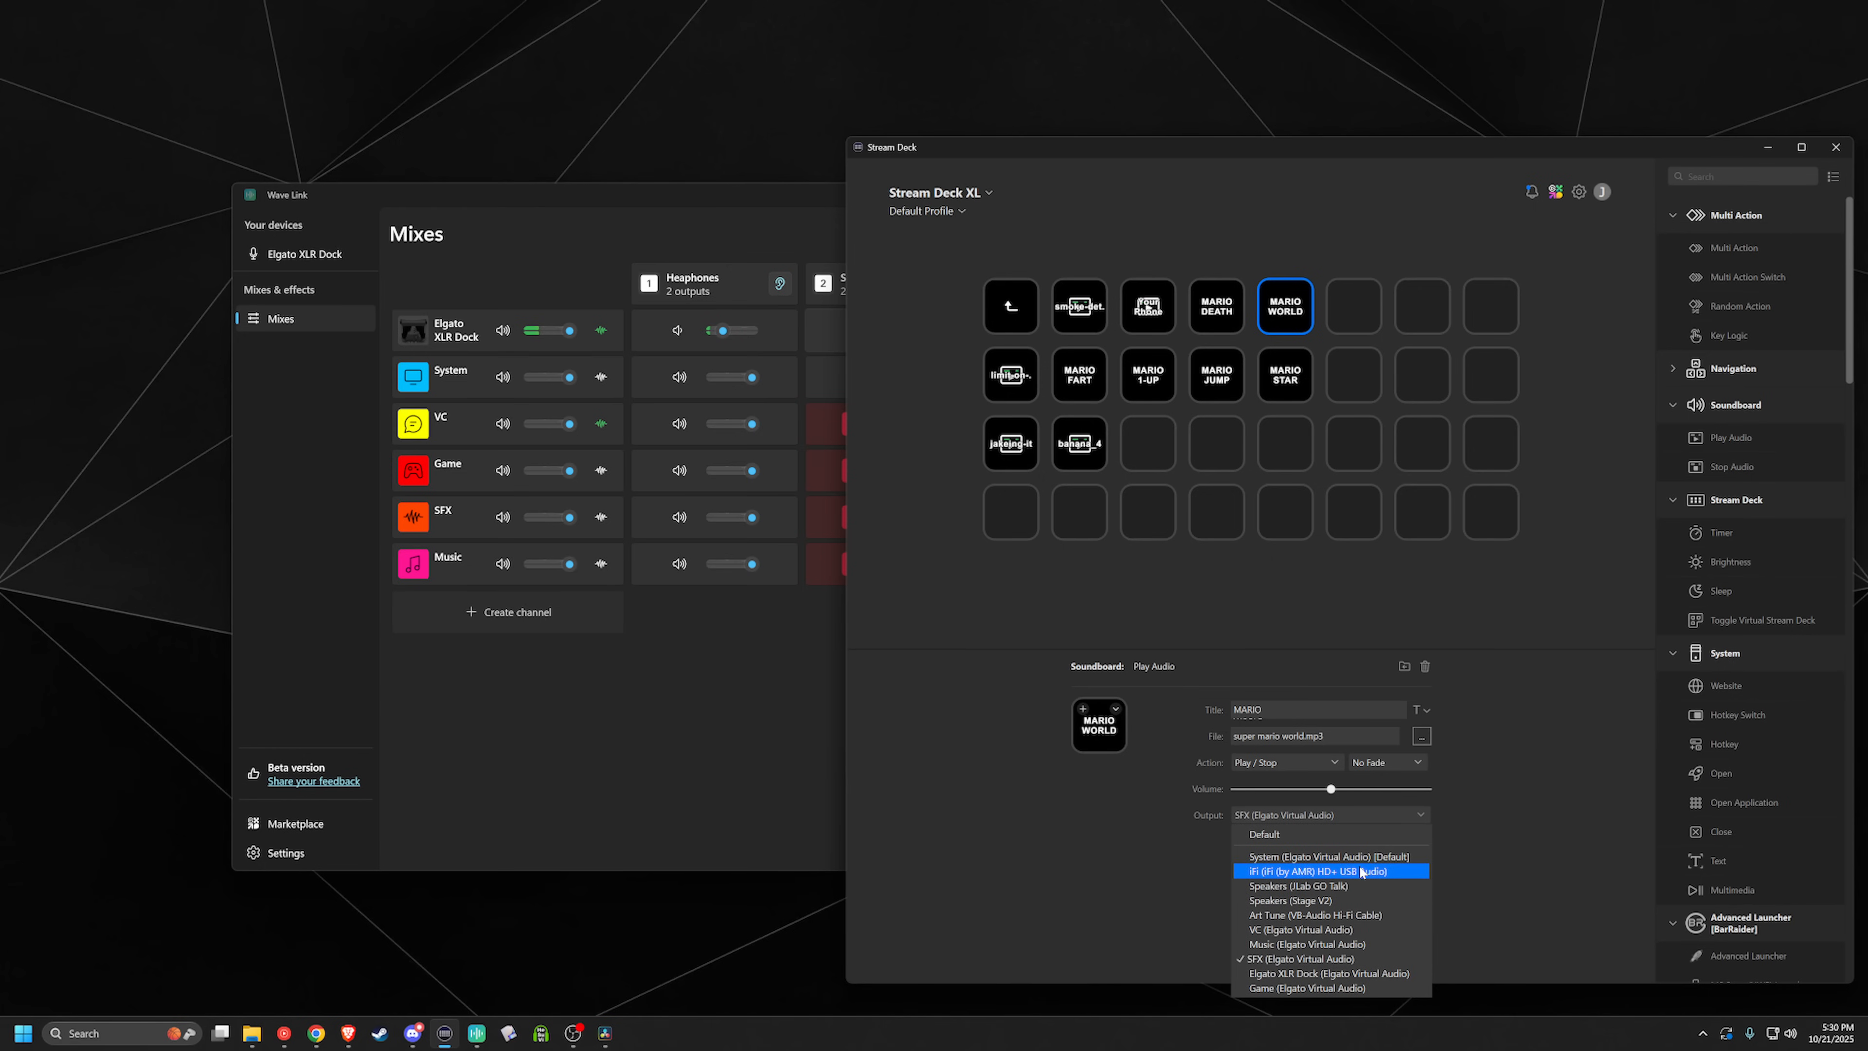
left_click(1340, 832)
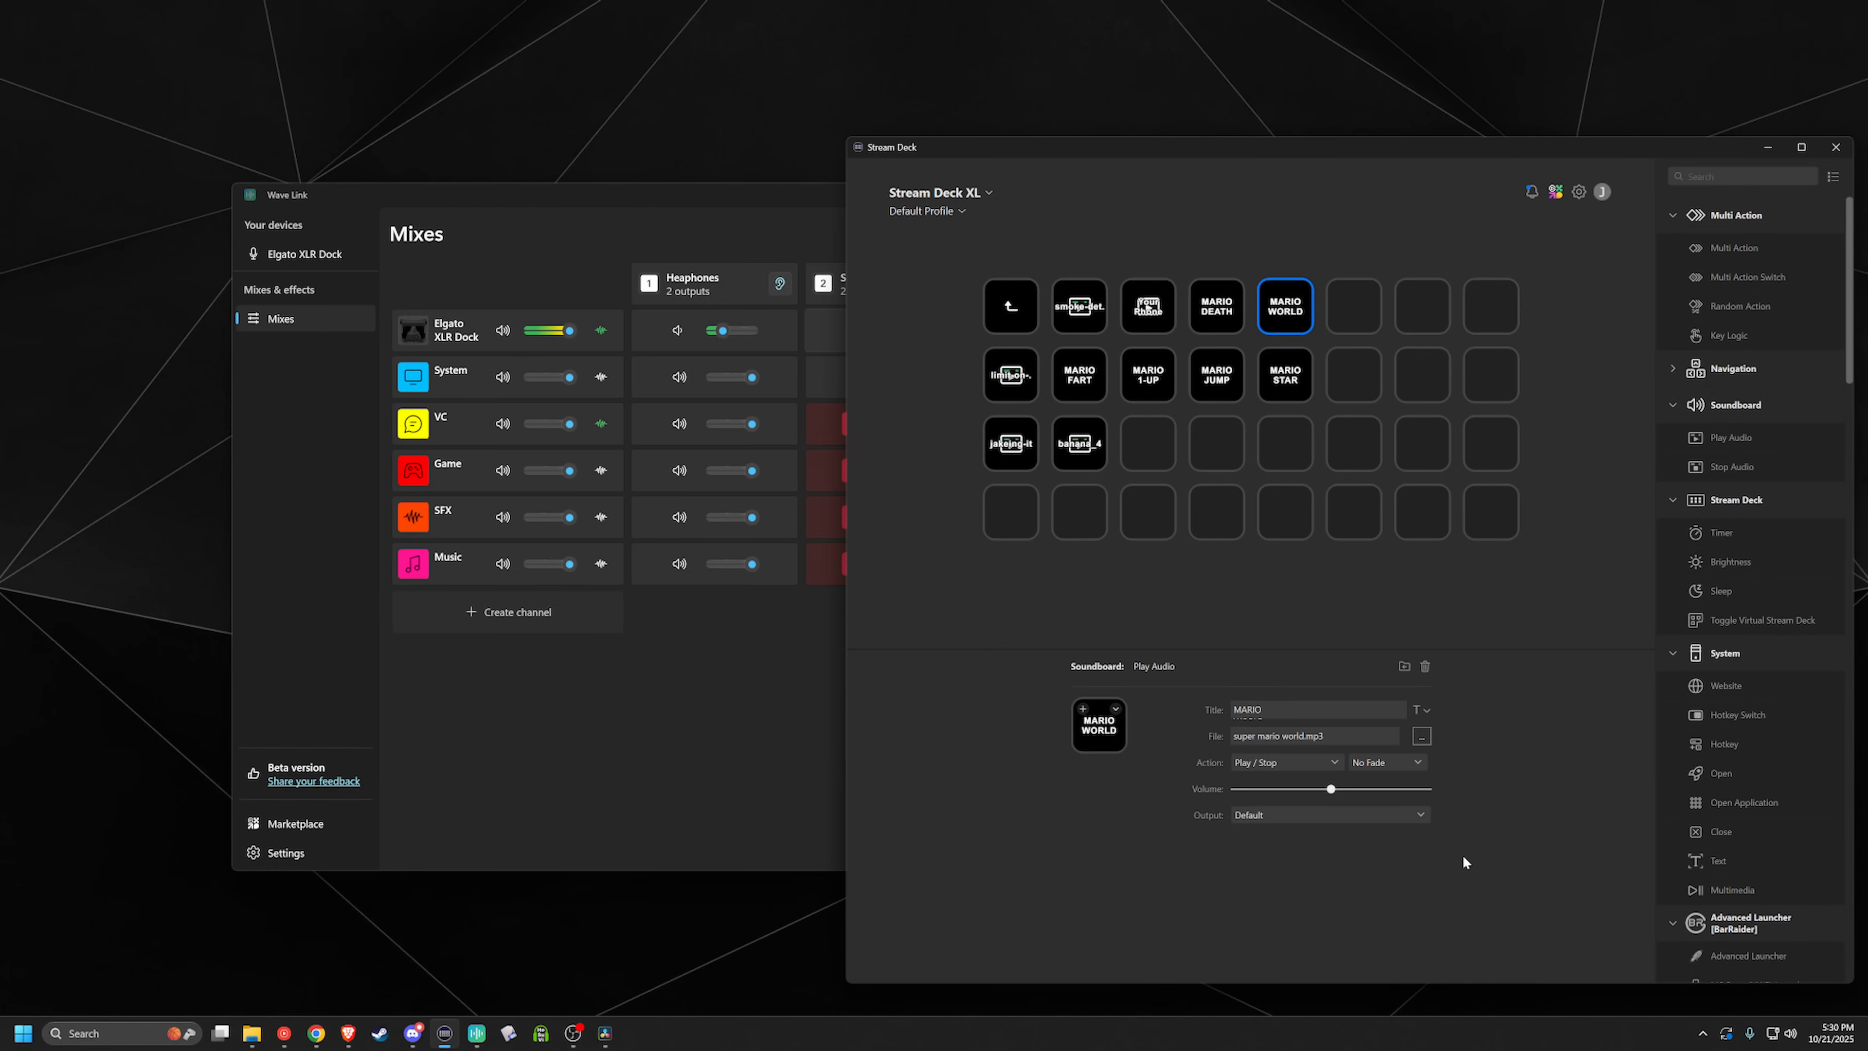
Step: Switch to Wave Link and review which apps can be added to the SFX channel
left_click(450, 727)
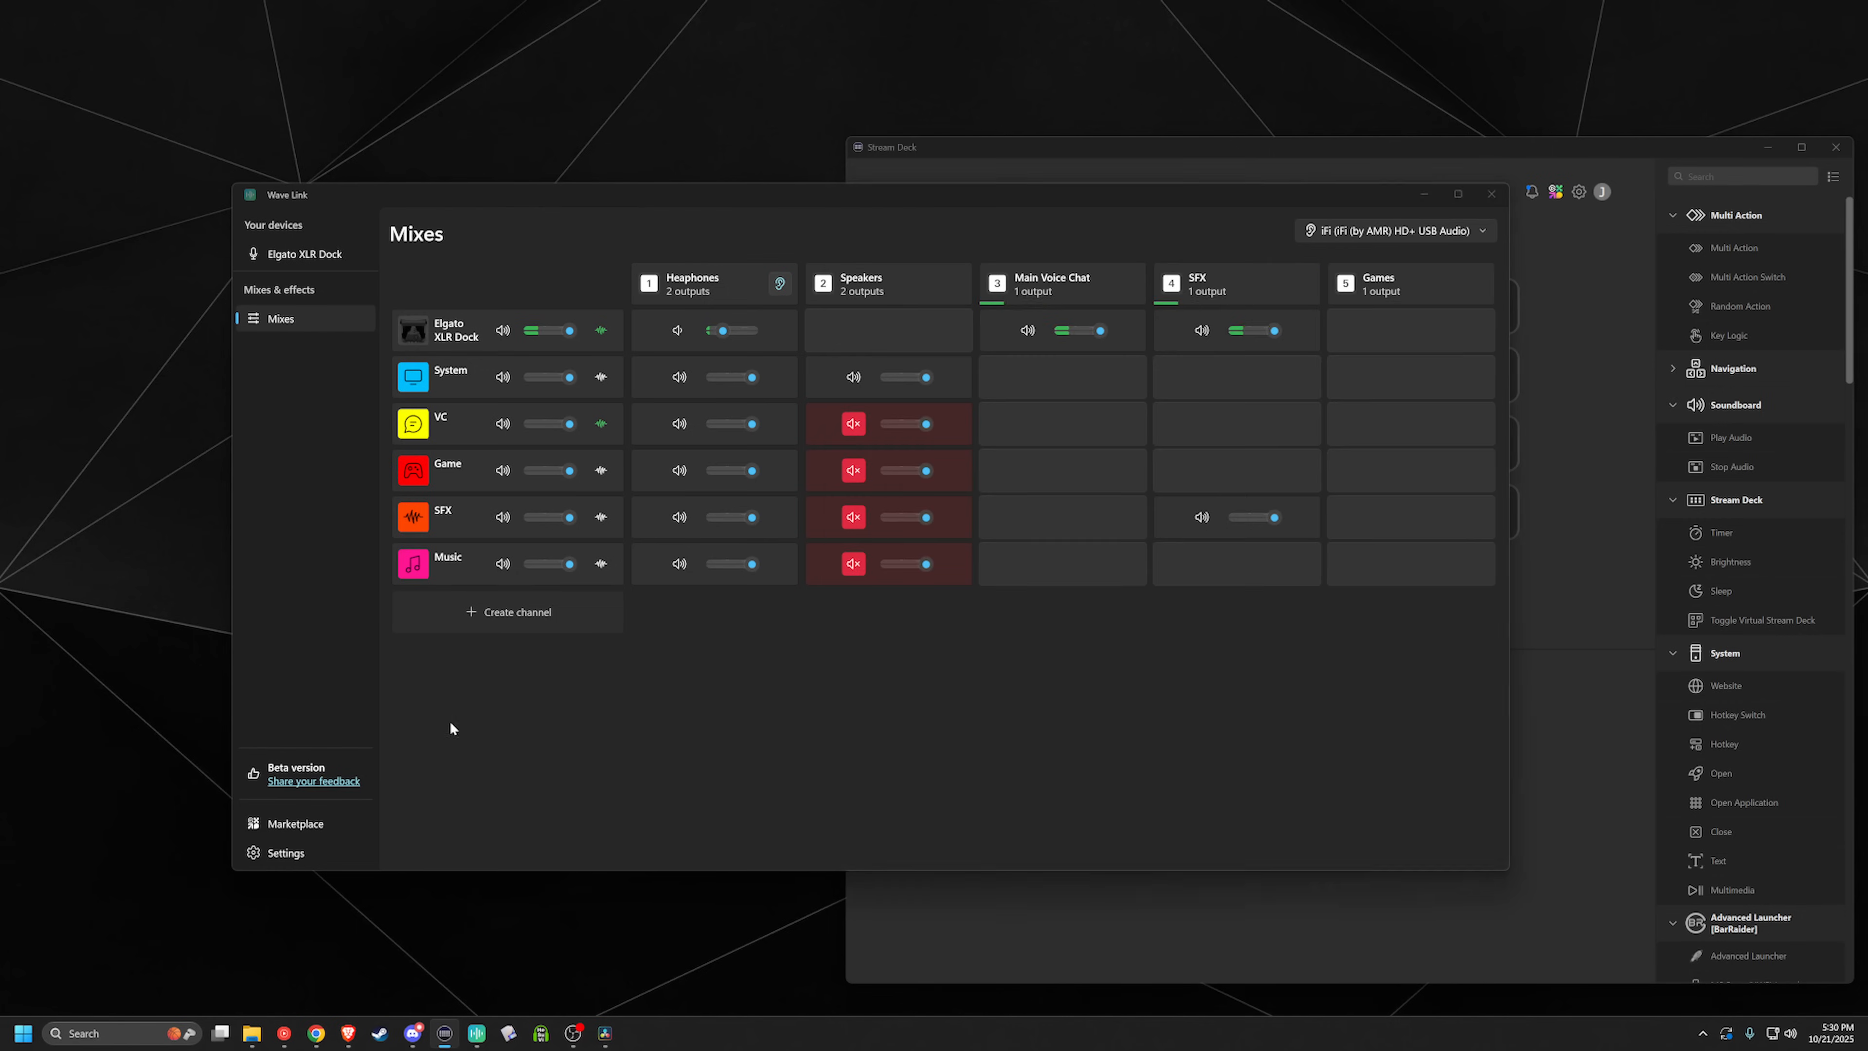
left_click(416, 516)
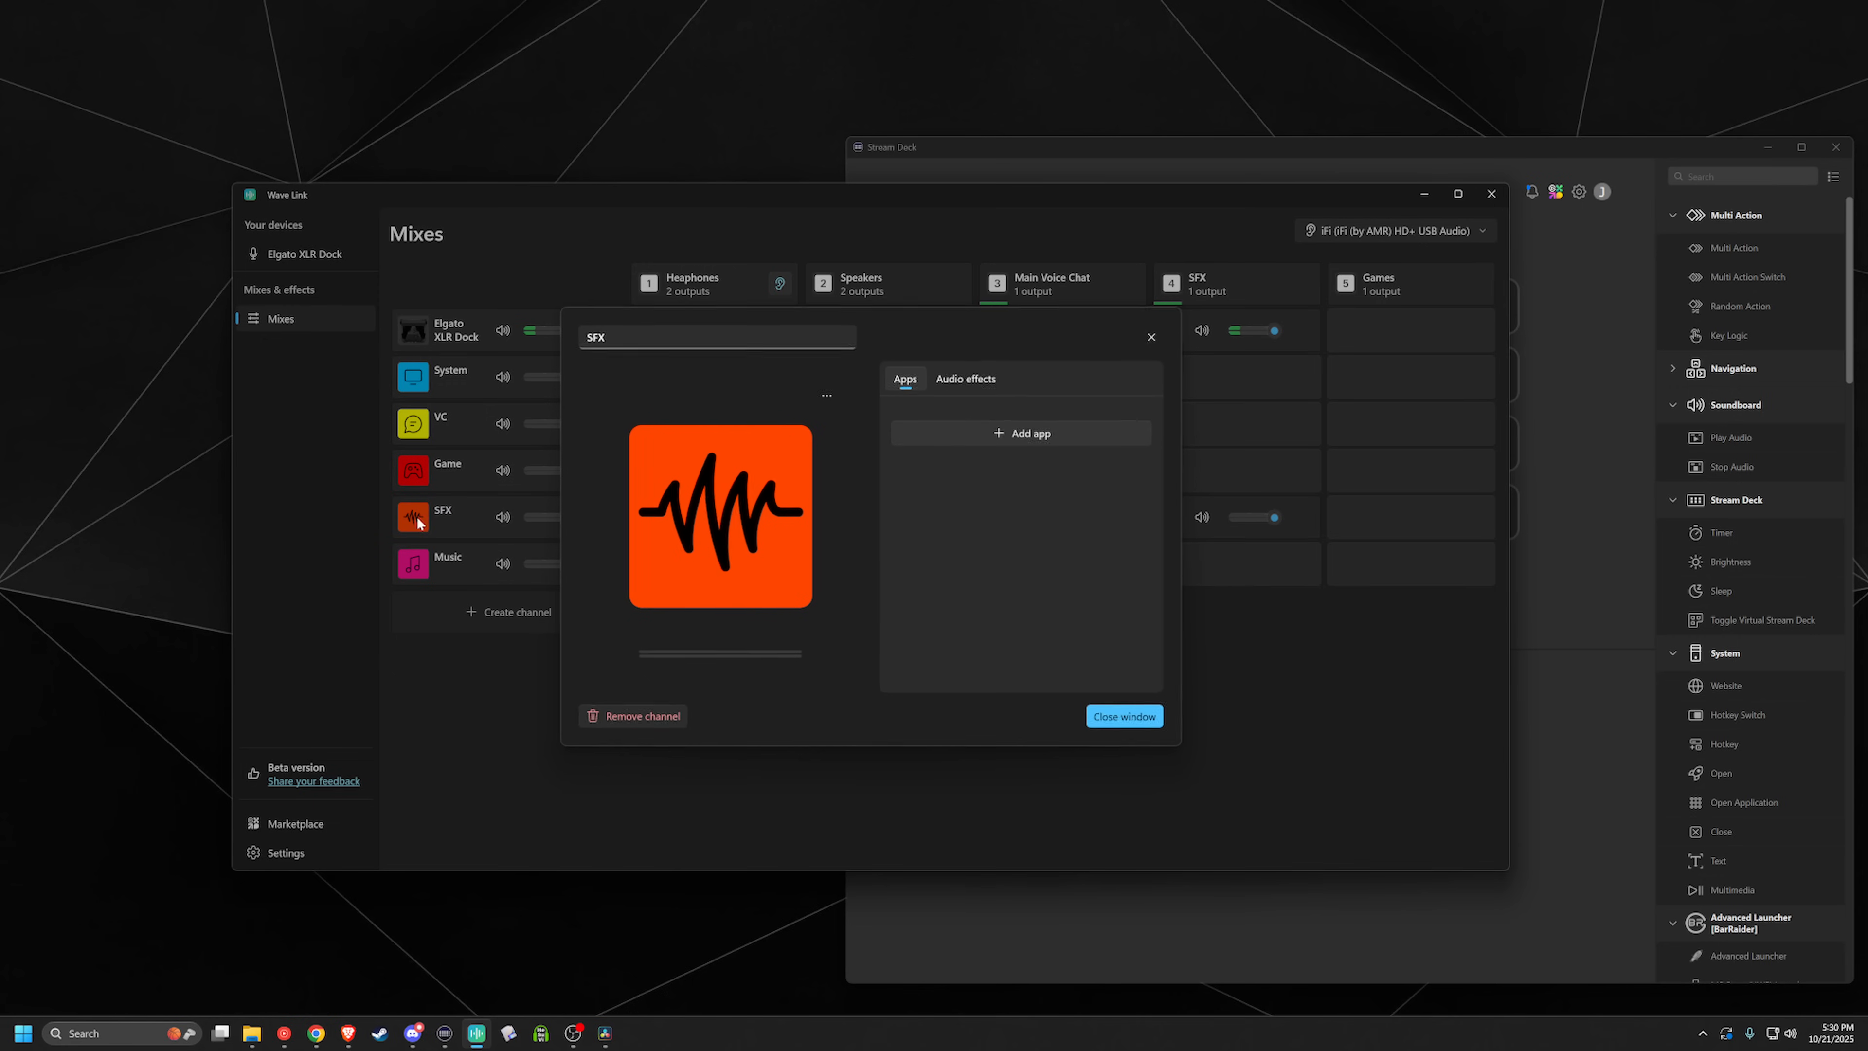
left_click(972, 439)
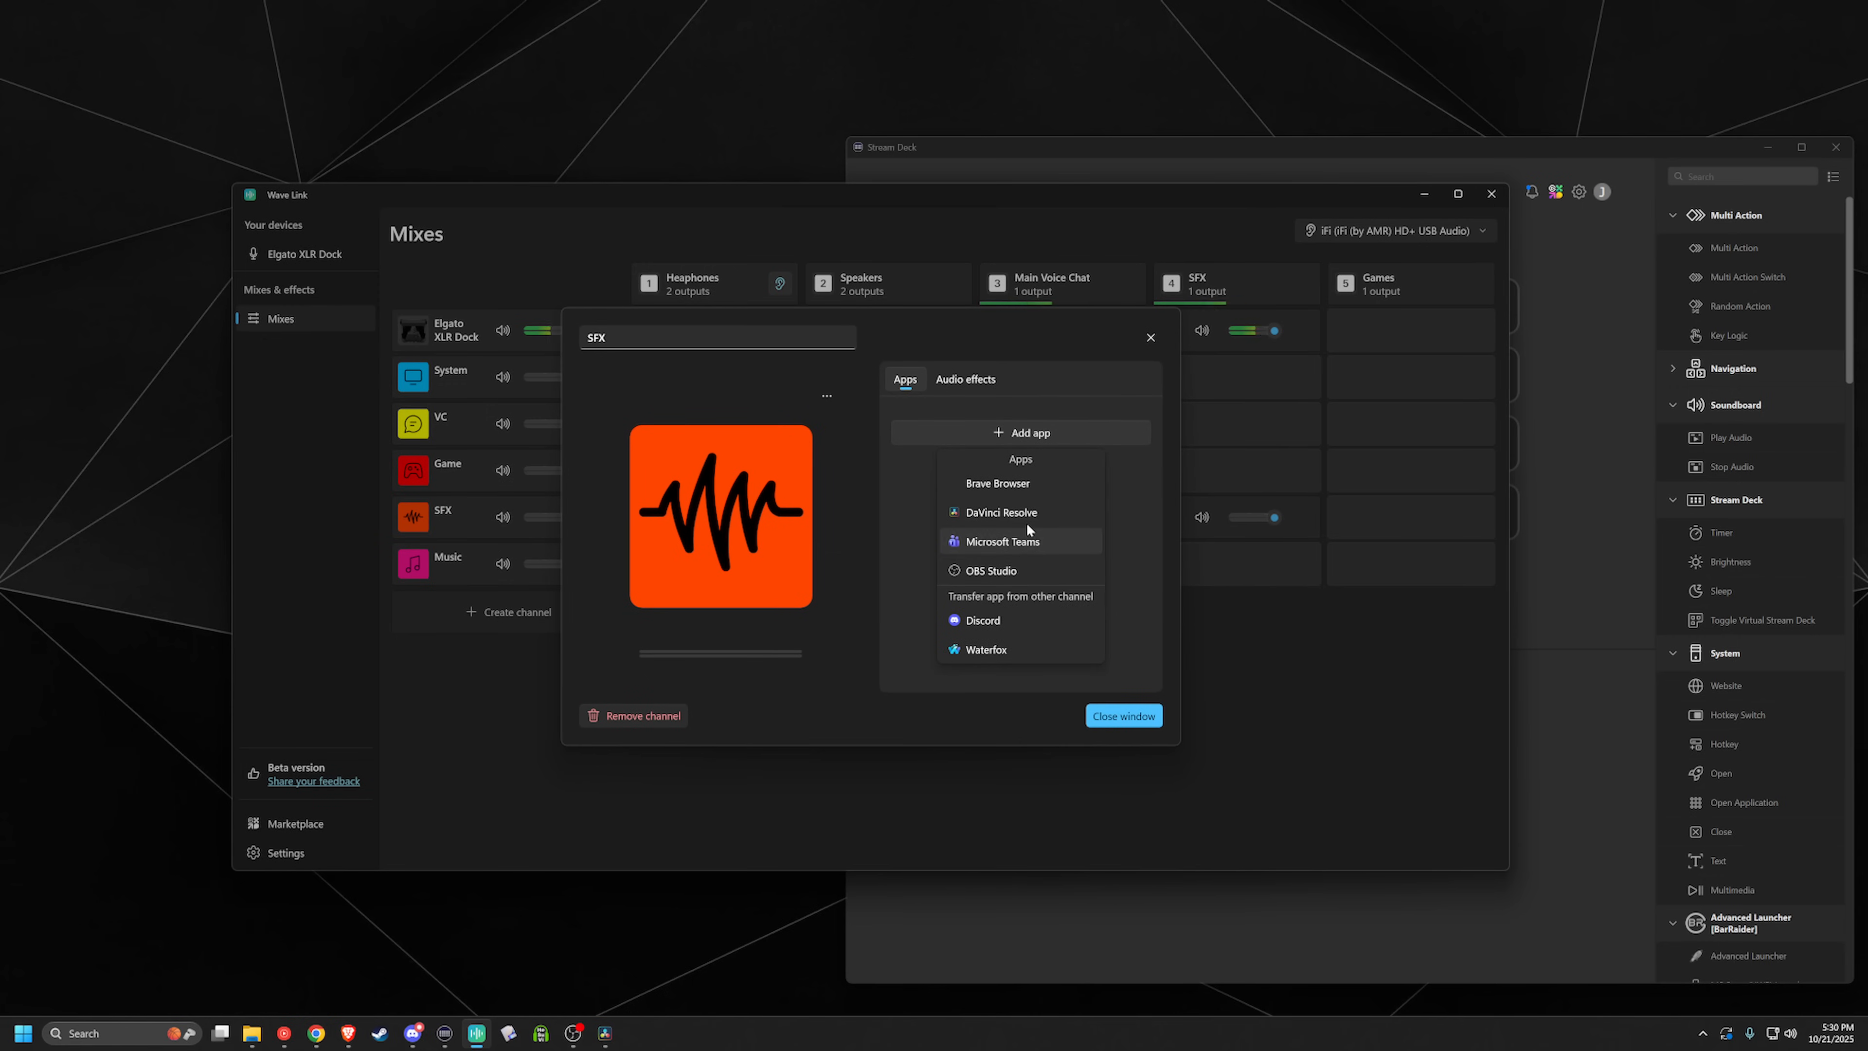
left_click(1124, 562)
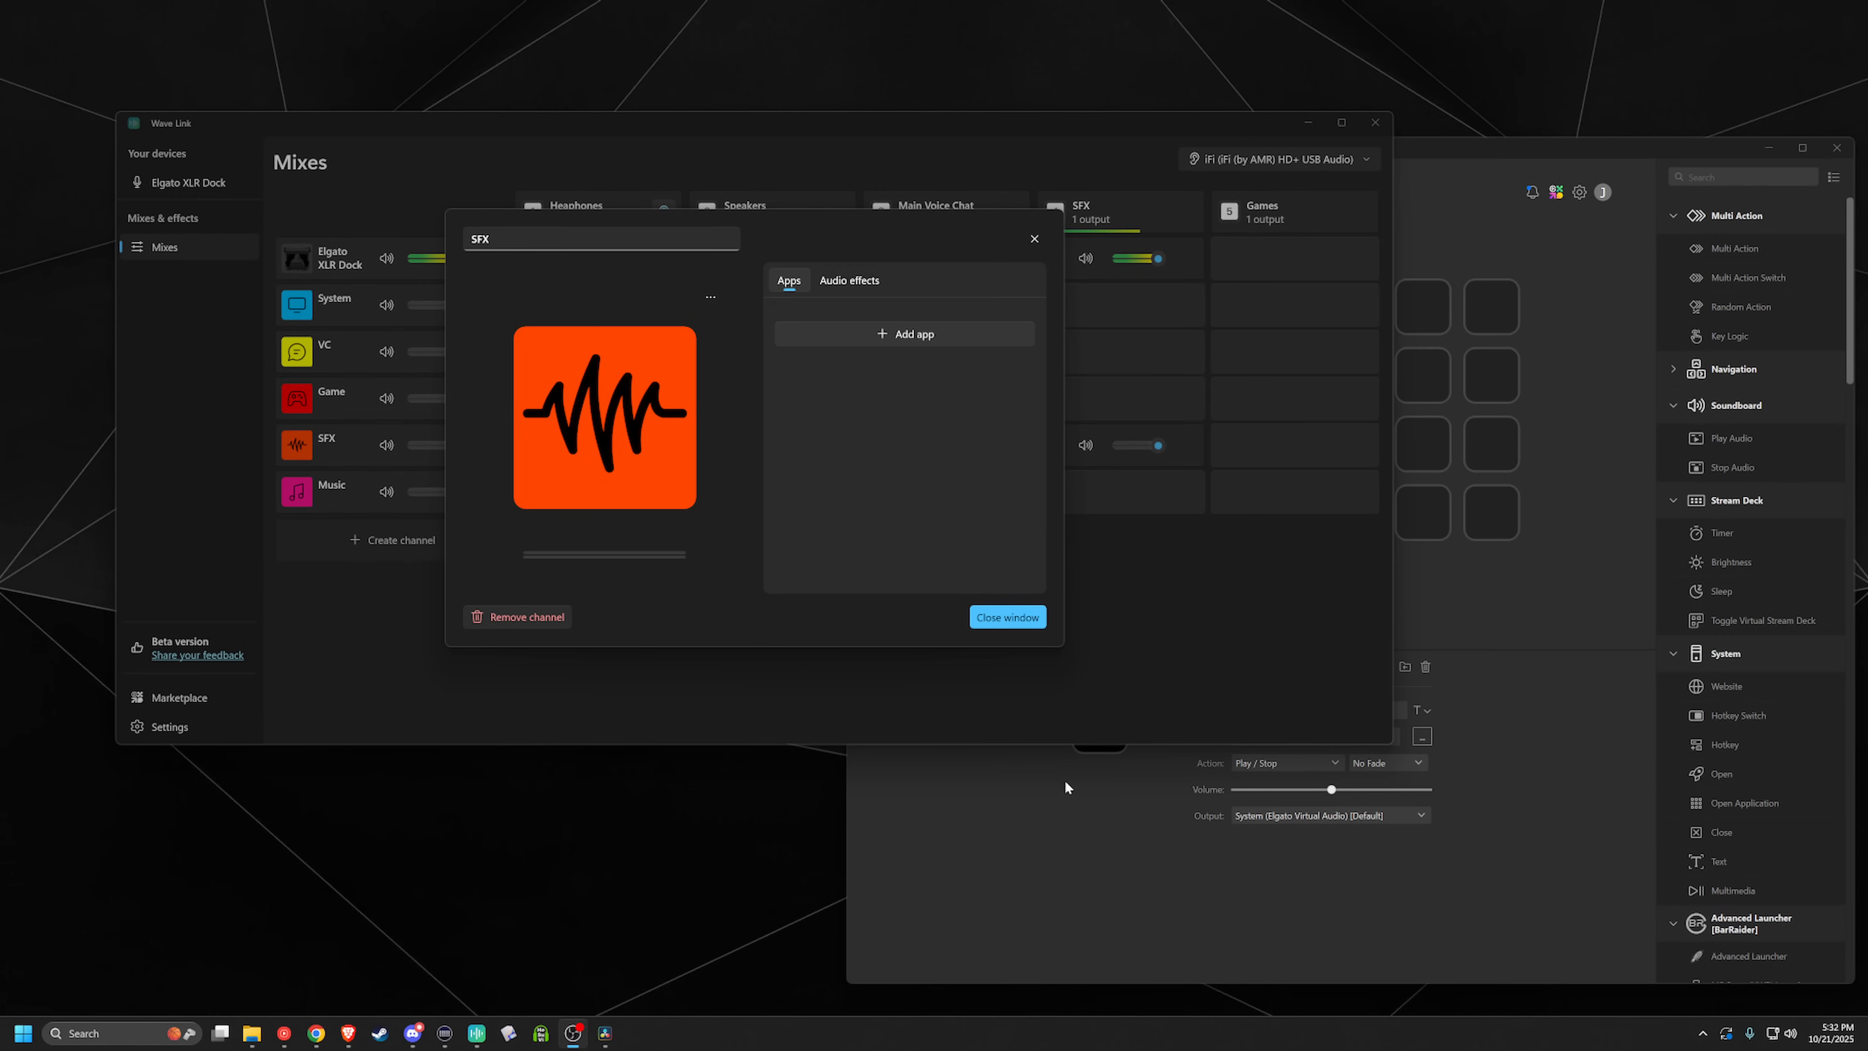
Step: Switch to Stream Deck and set the MARIO WORLD soundboard key's output to Default
left_click(1610, 428)
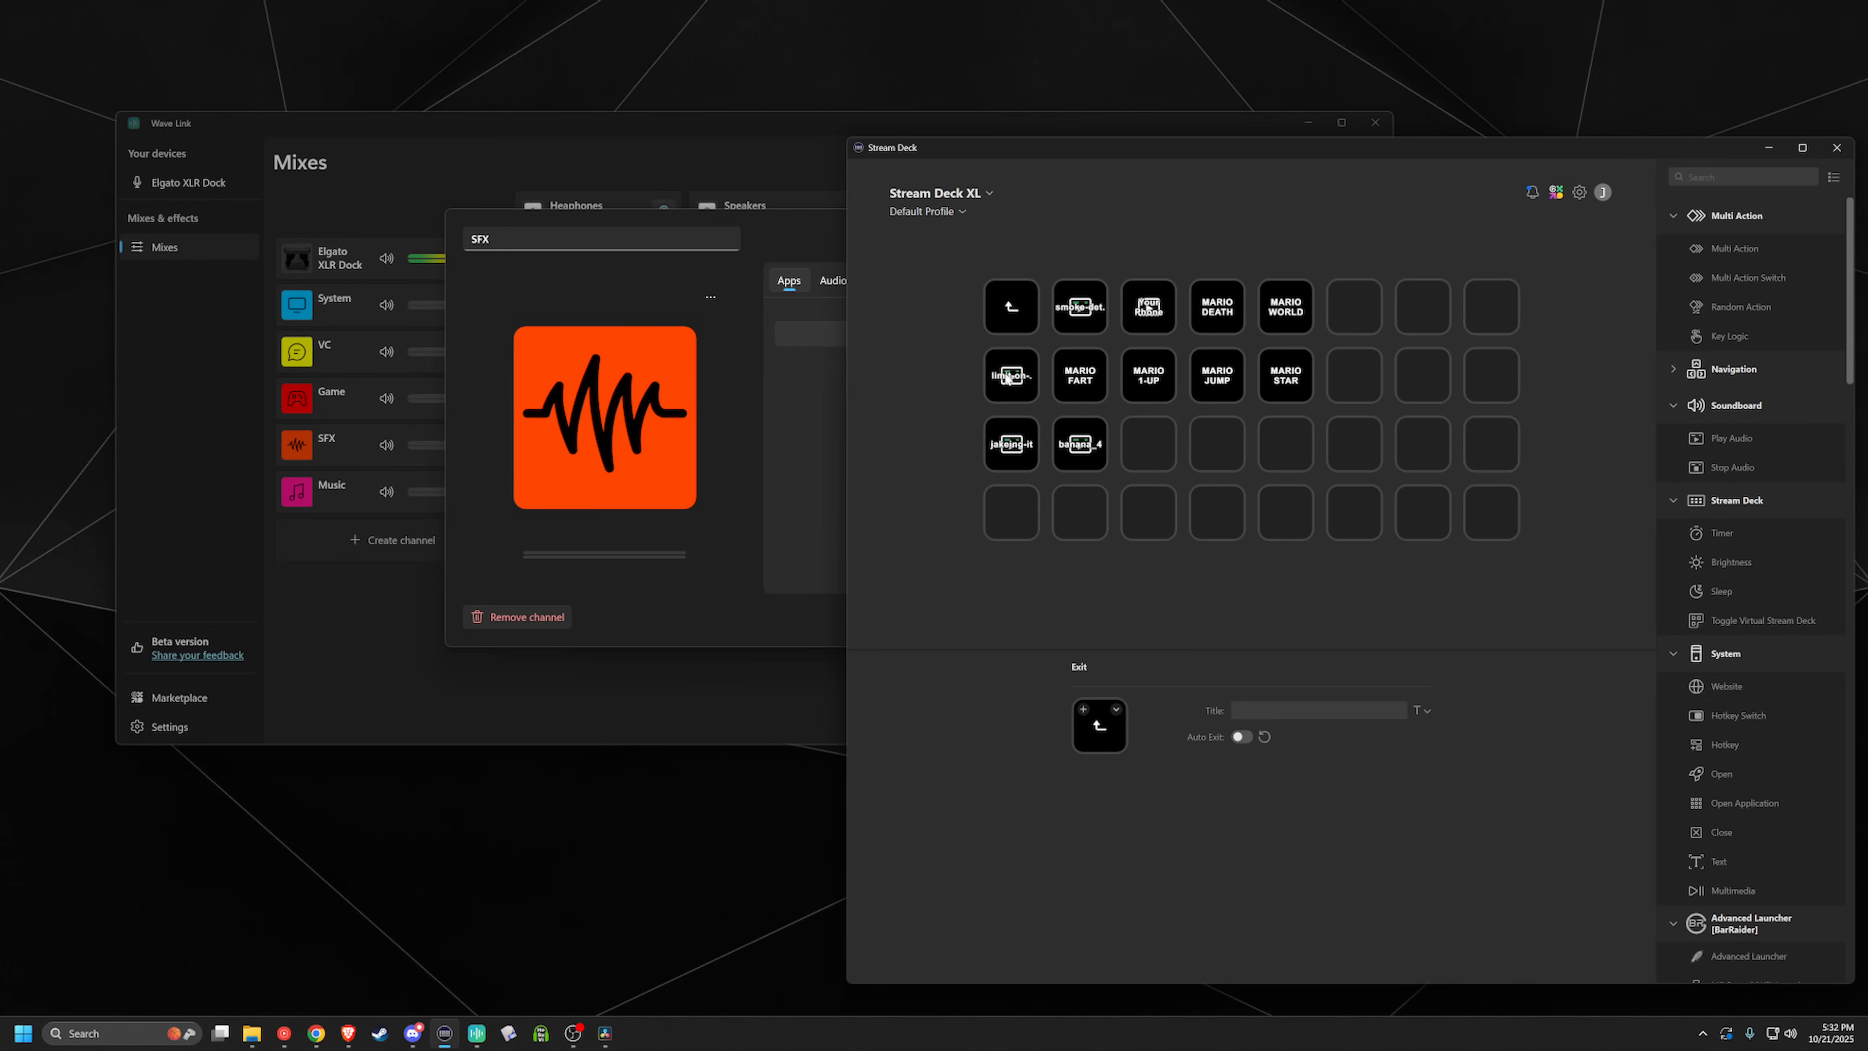
left_click(1296, 313)
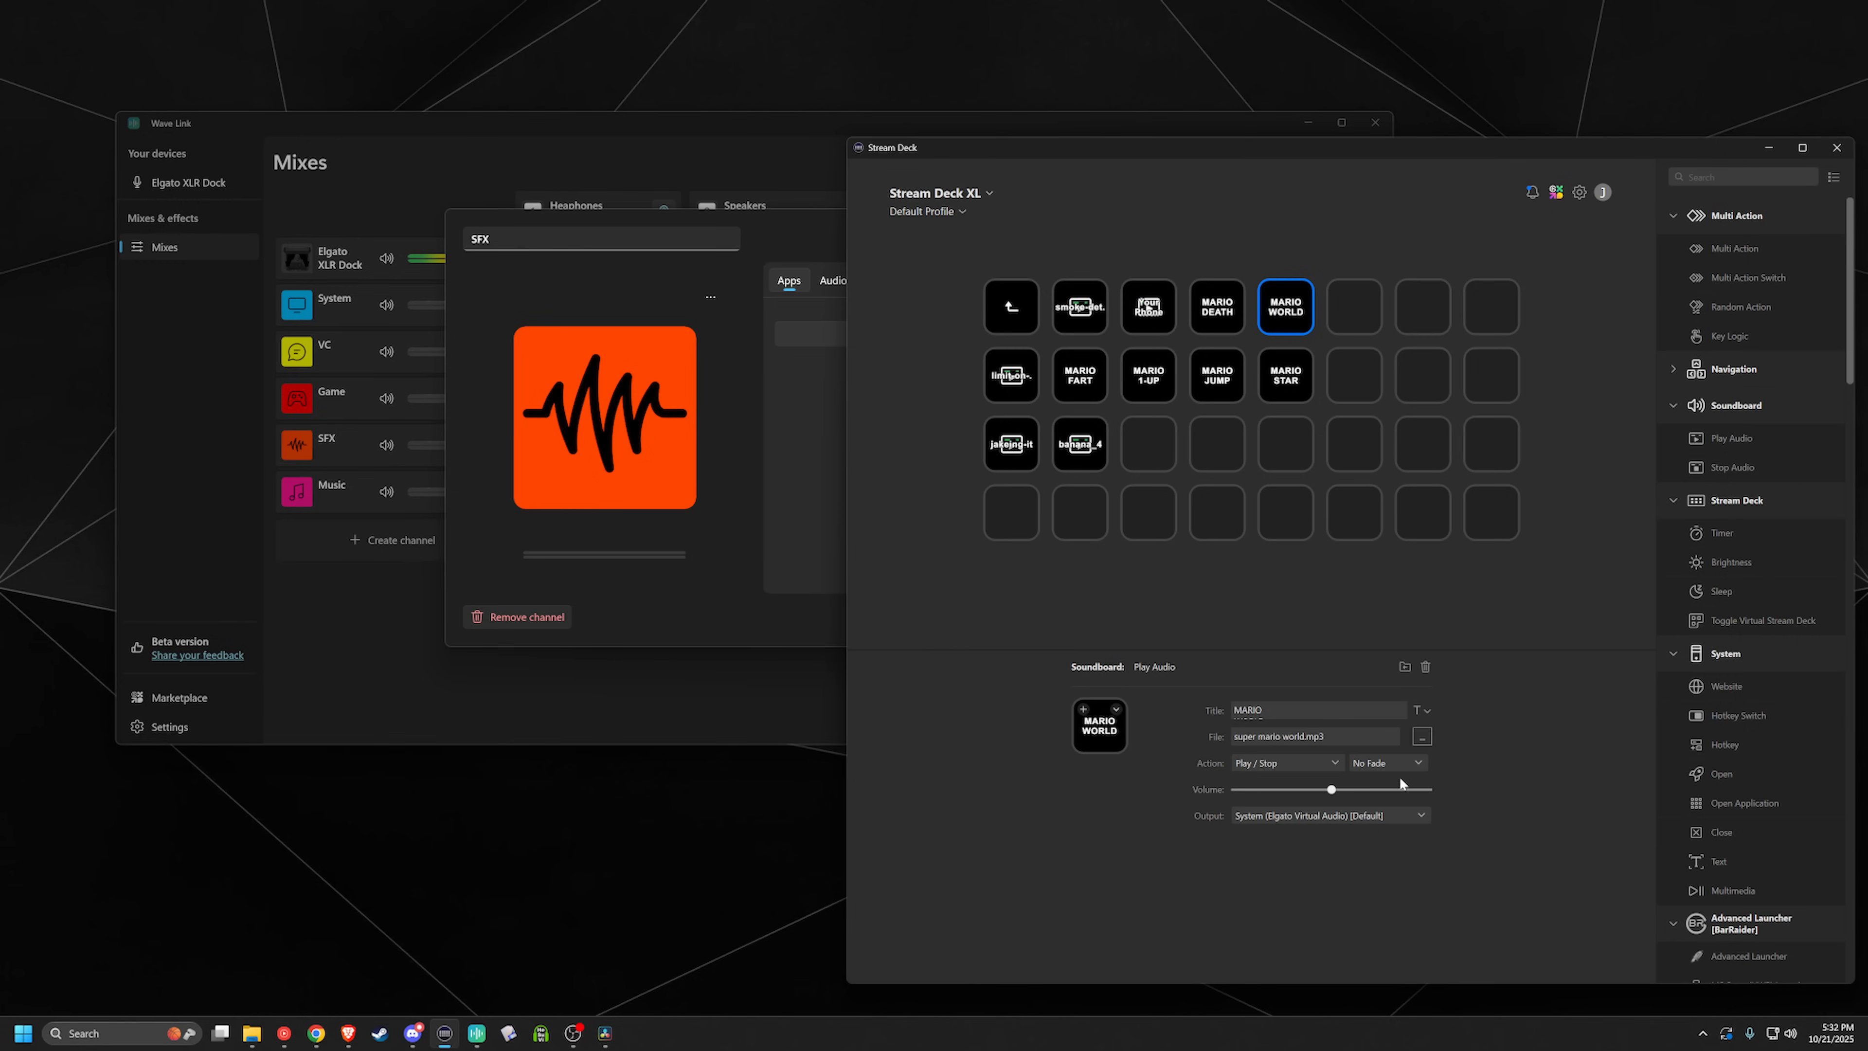
left_click(1367, 815)
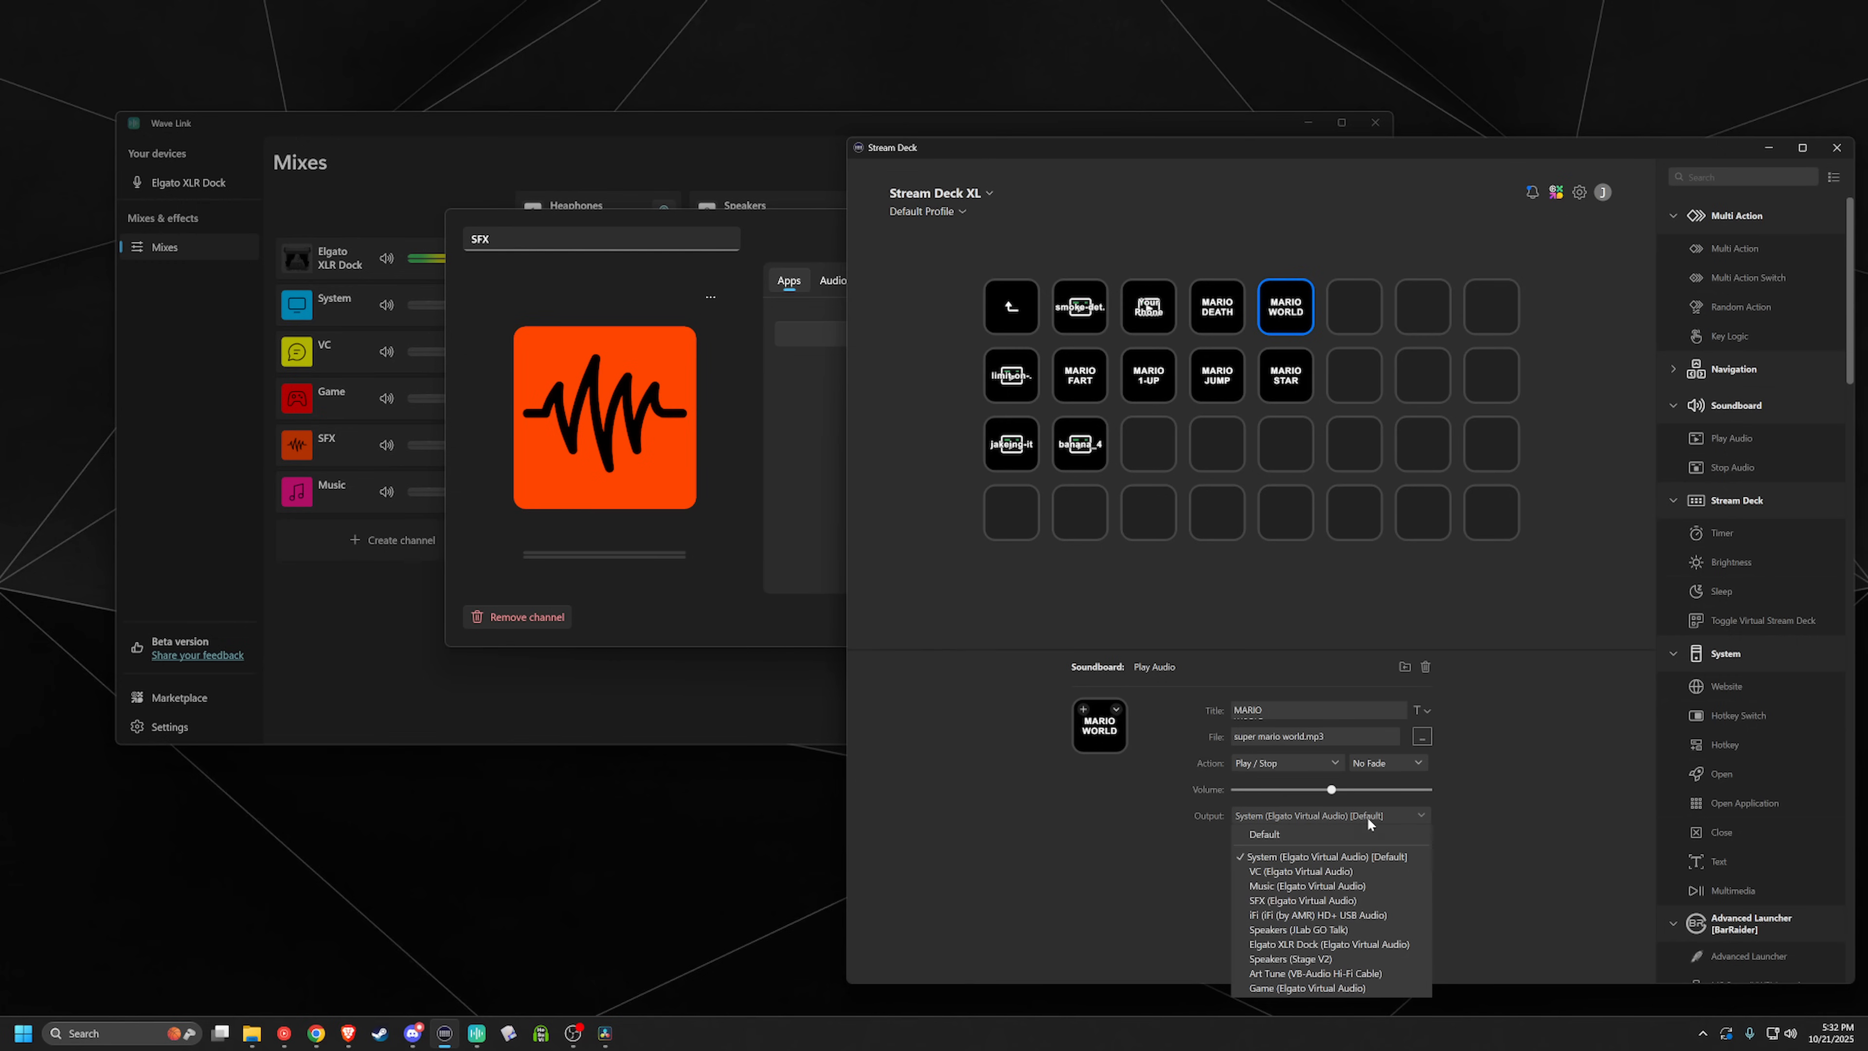
left_click(1333, 836)
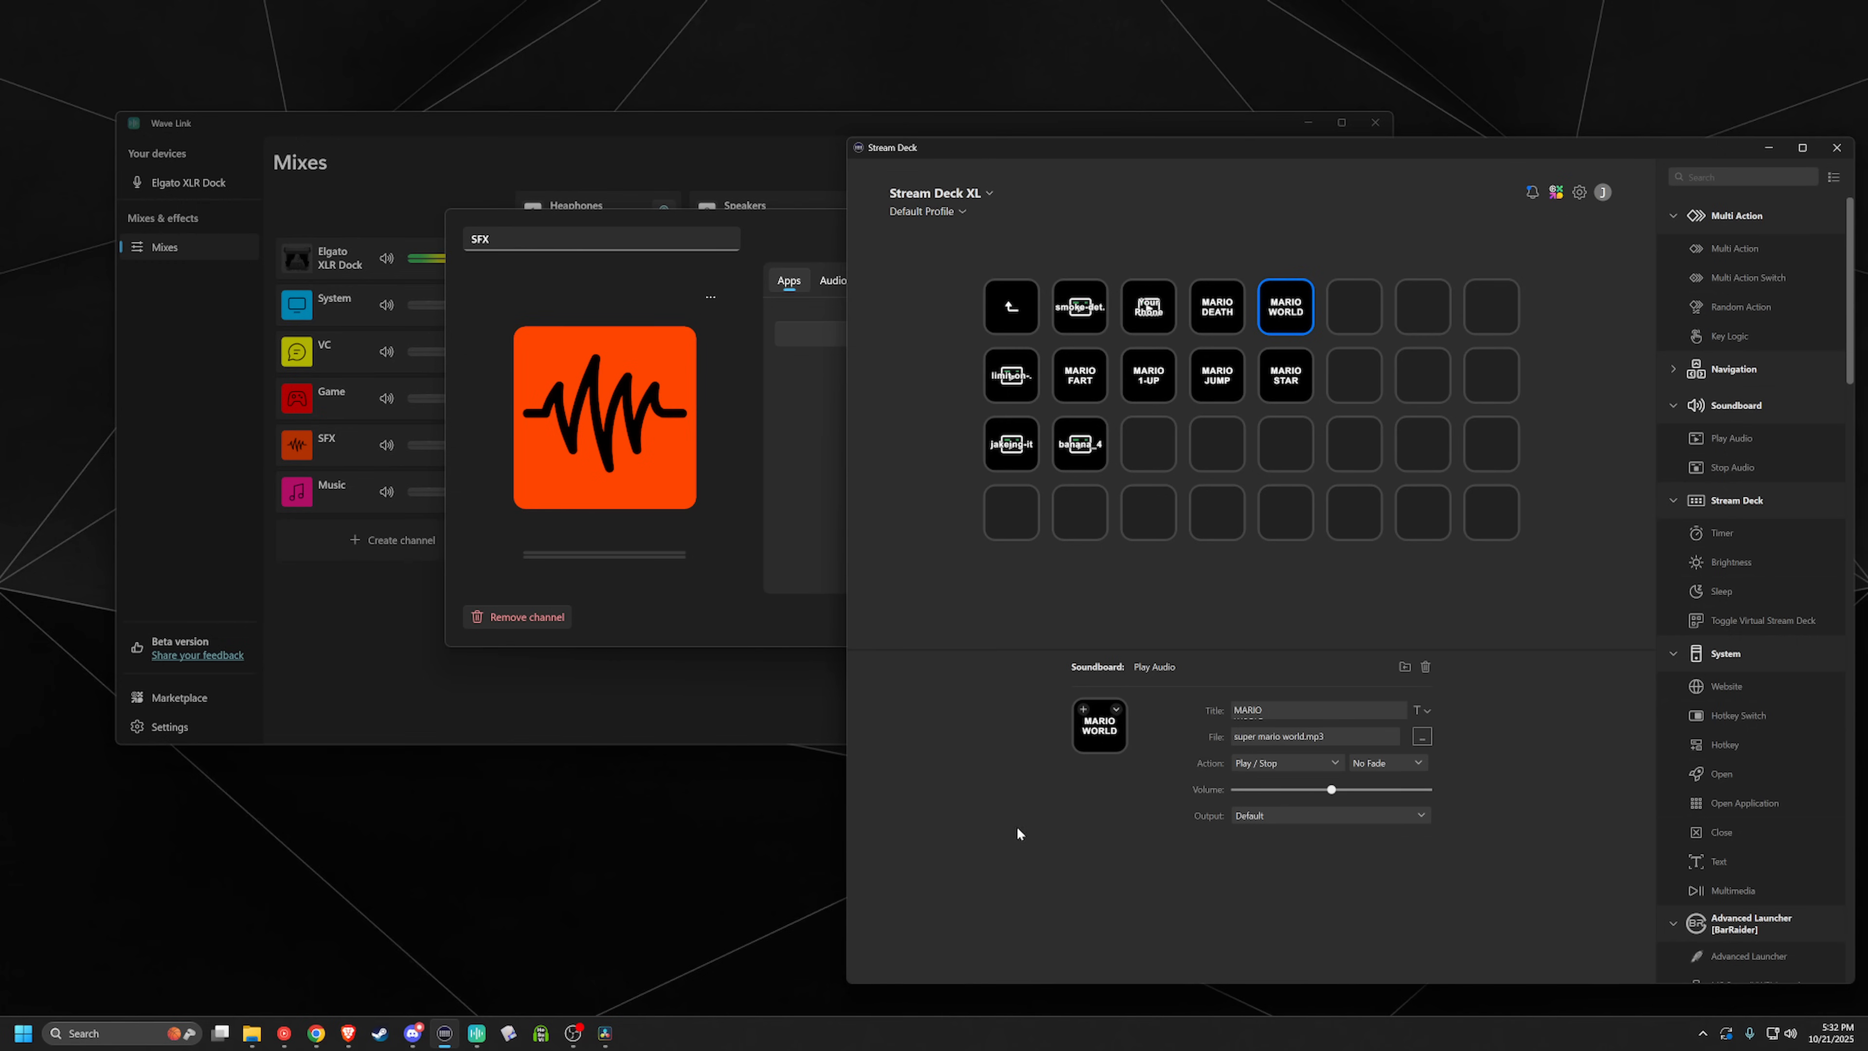
Step: Switch to Wave Link and add the Stream Deck app to the SFX channel
left_click(771, 895)
left_click(755, 487)
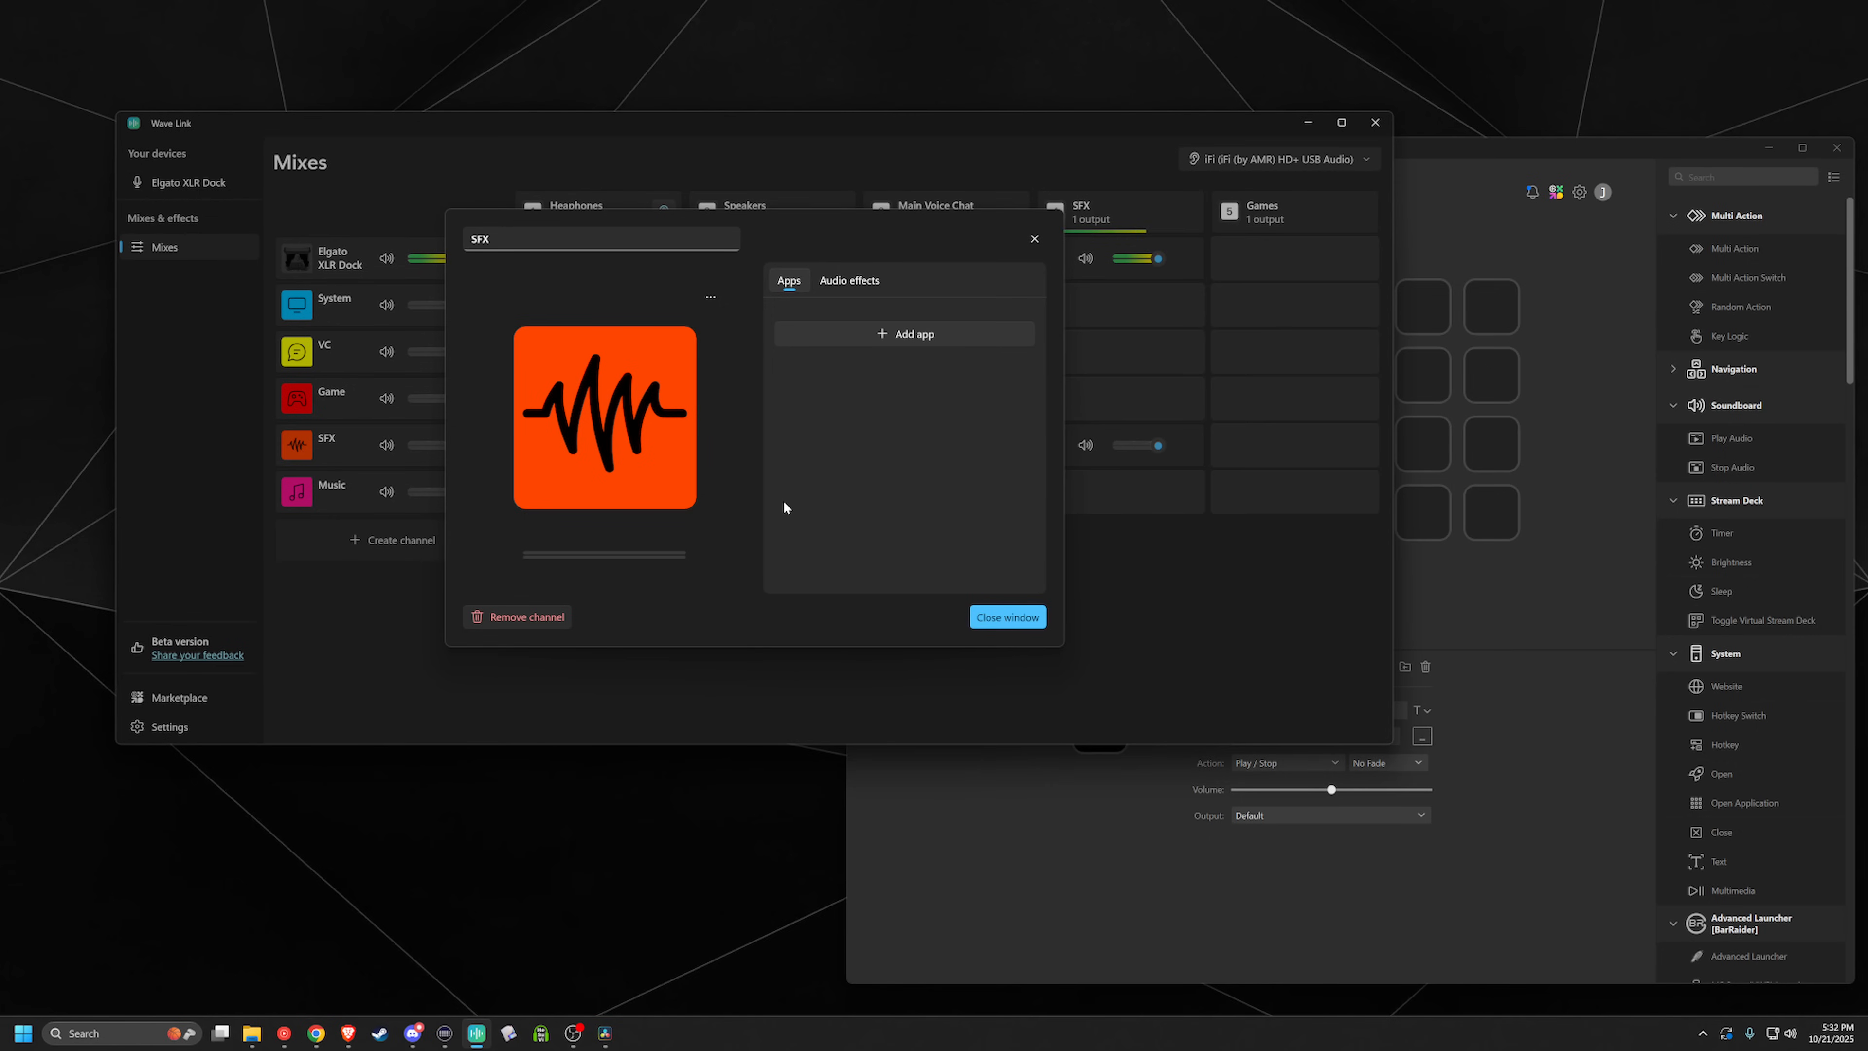
left_click(898, 337)
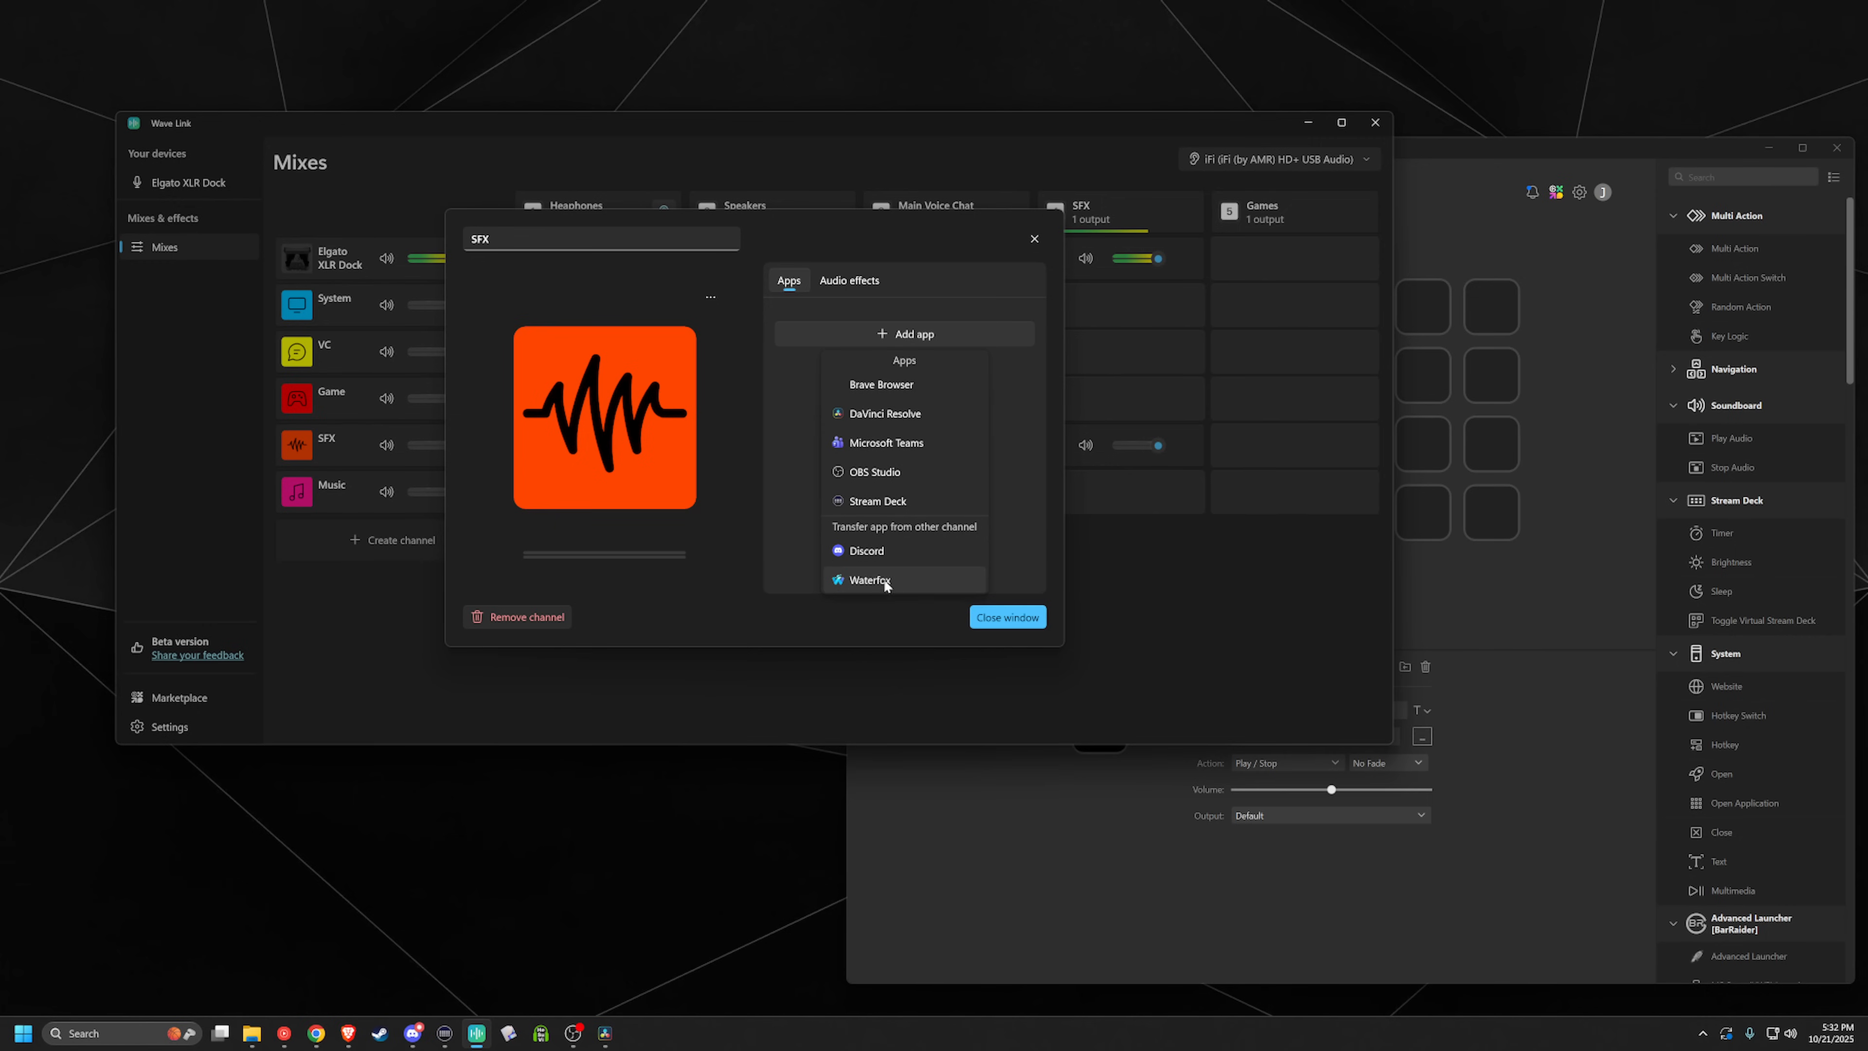
left_click(906, 501)
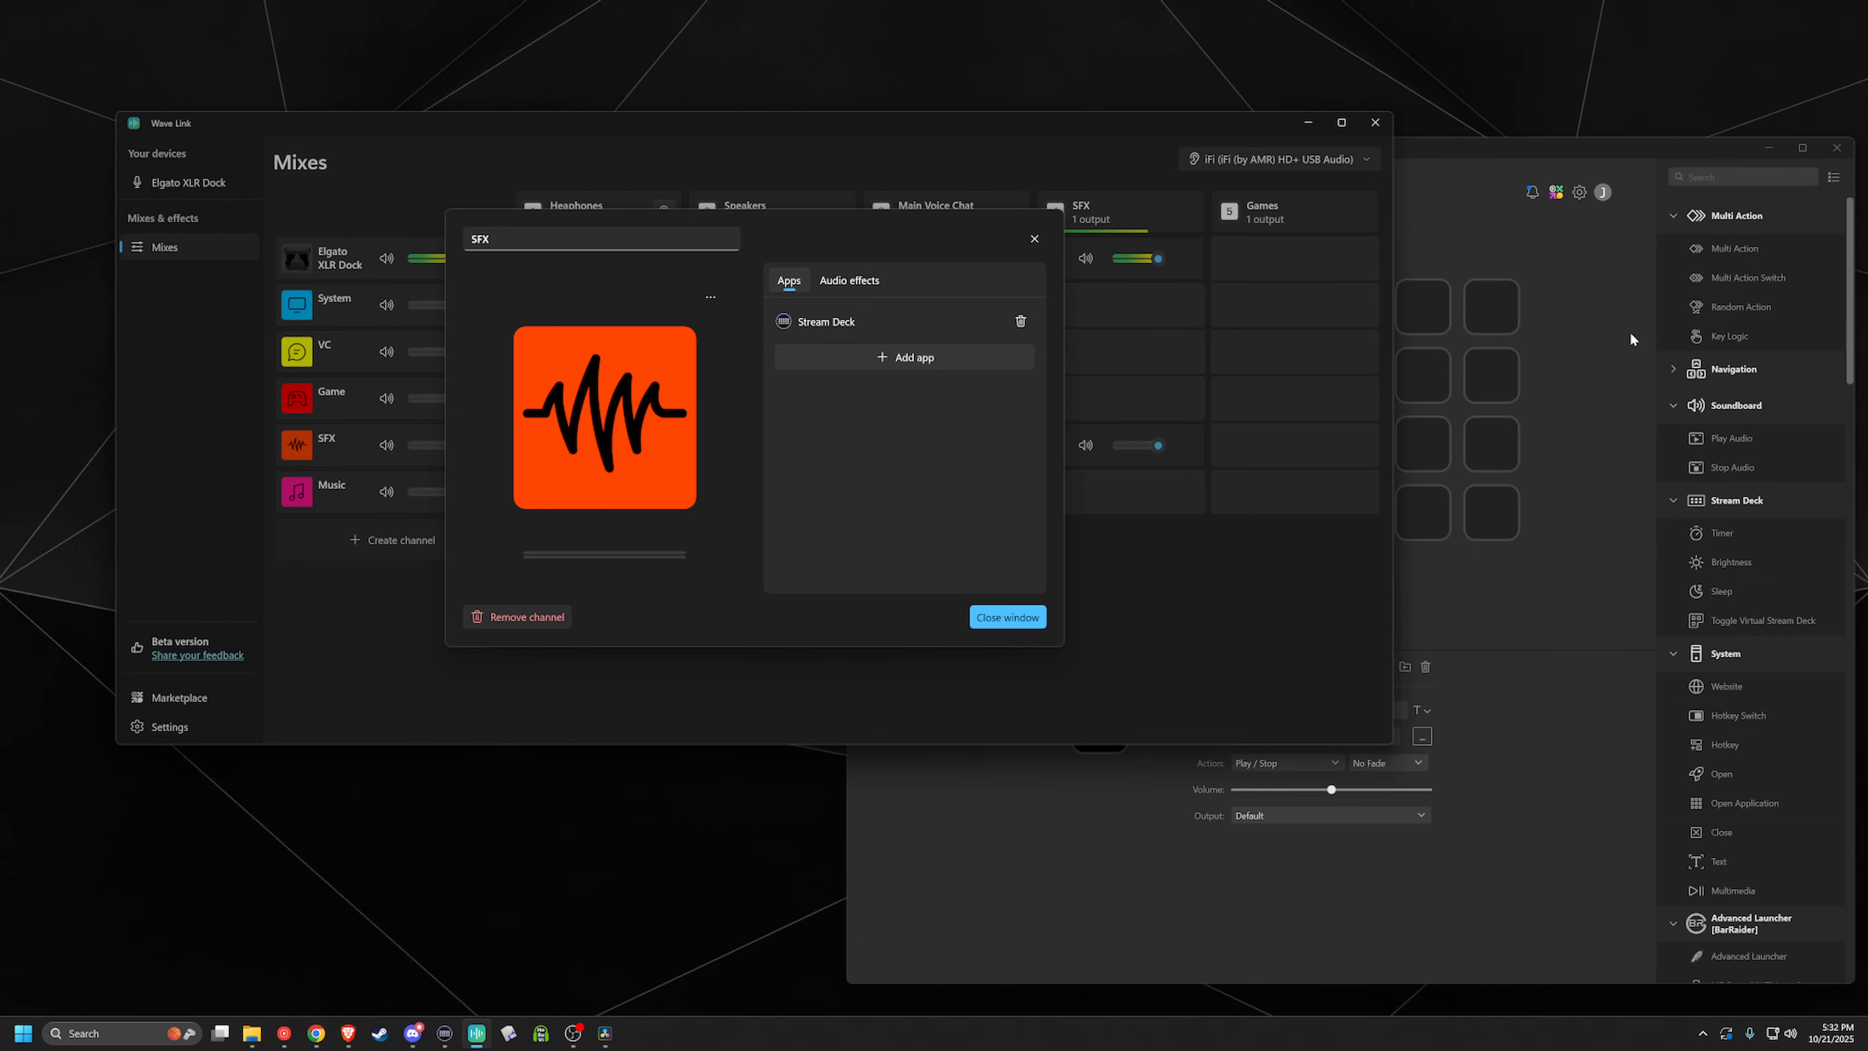
Step: Remove the Stream Deck app from the SFX channel and close the channel's settings
left_click(1607, 436)
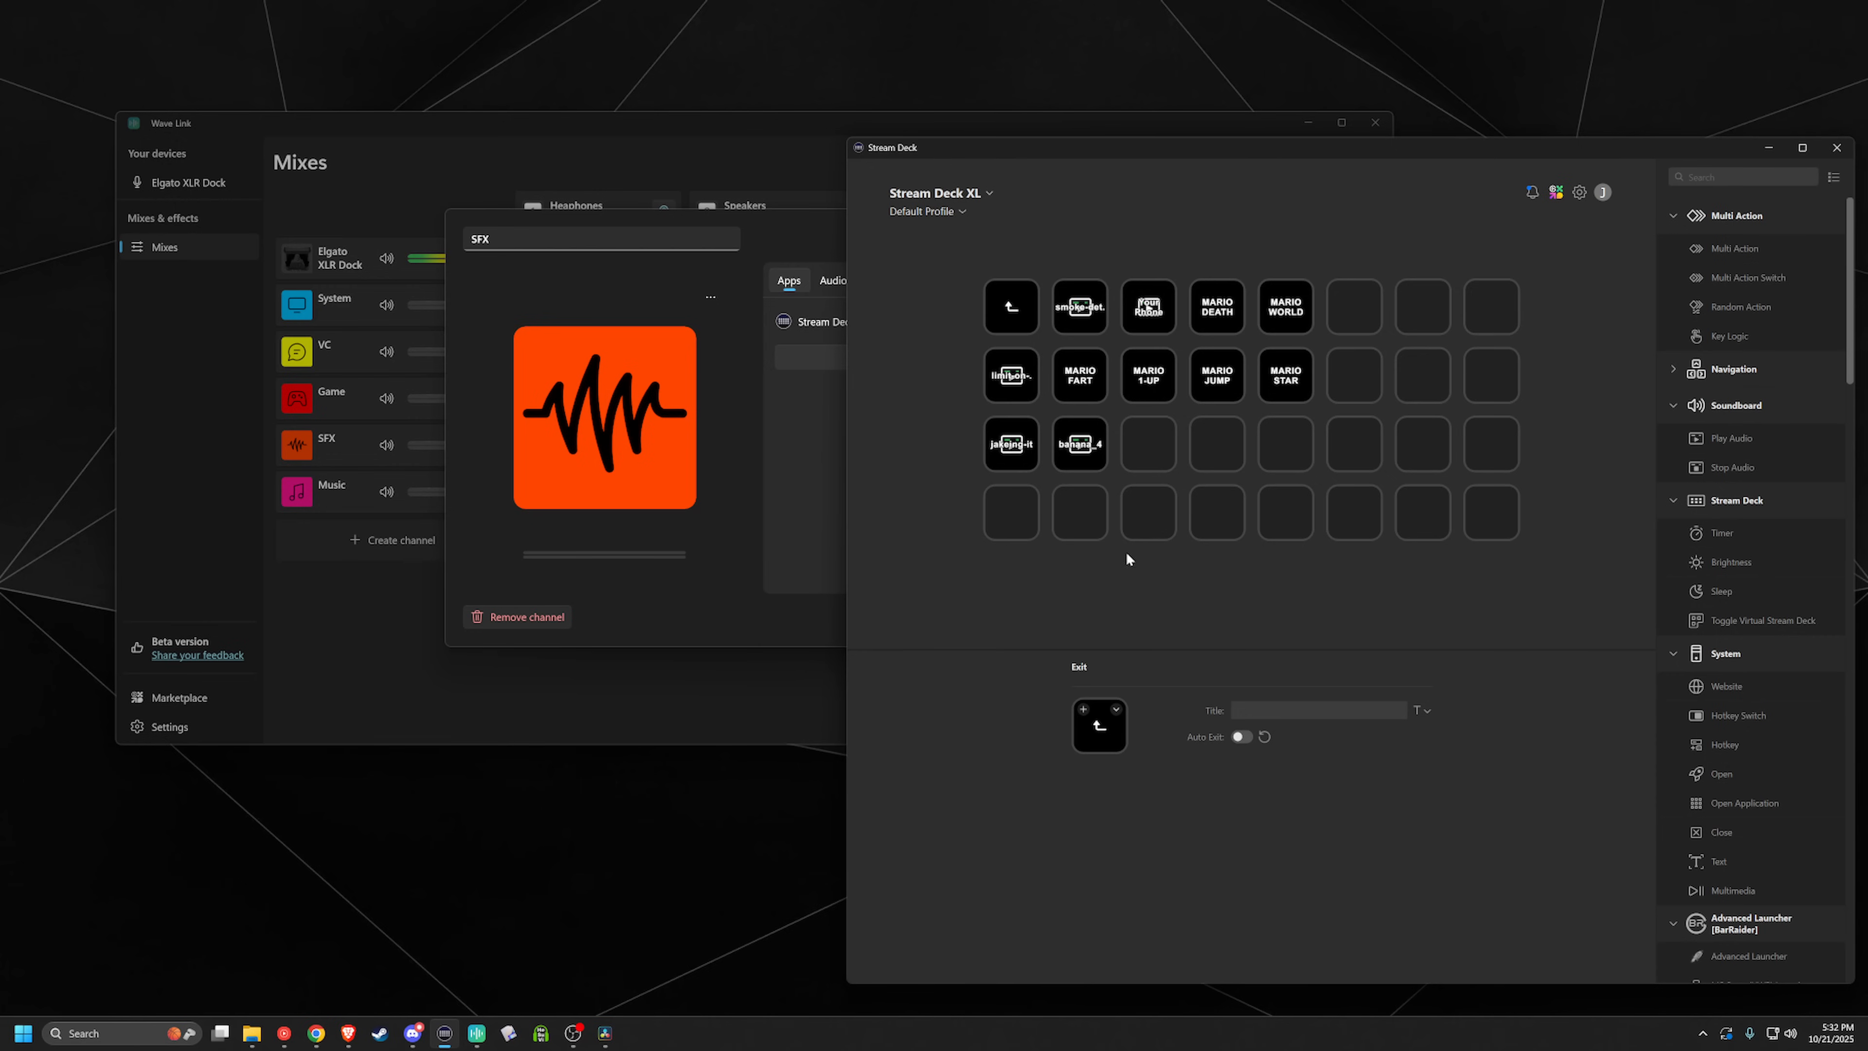
left_click(808, 473)
left_click(1014, 323)
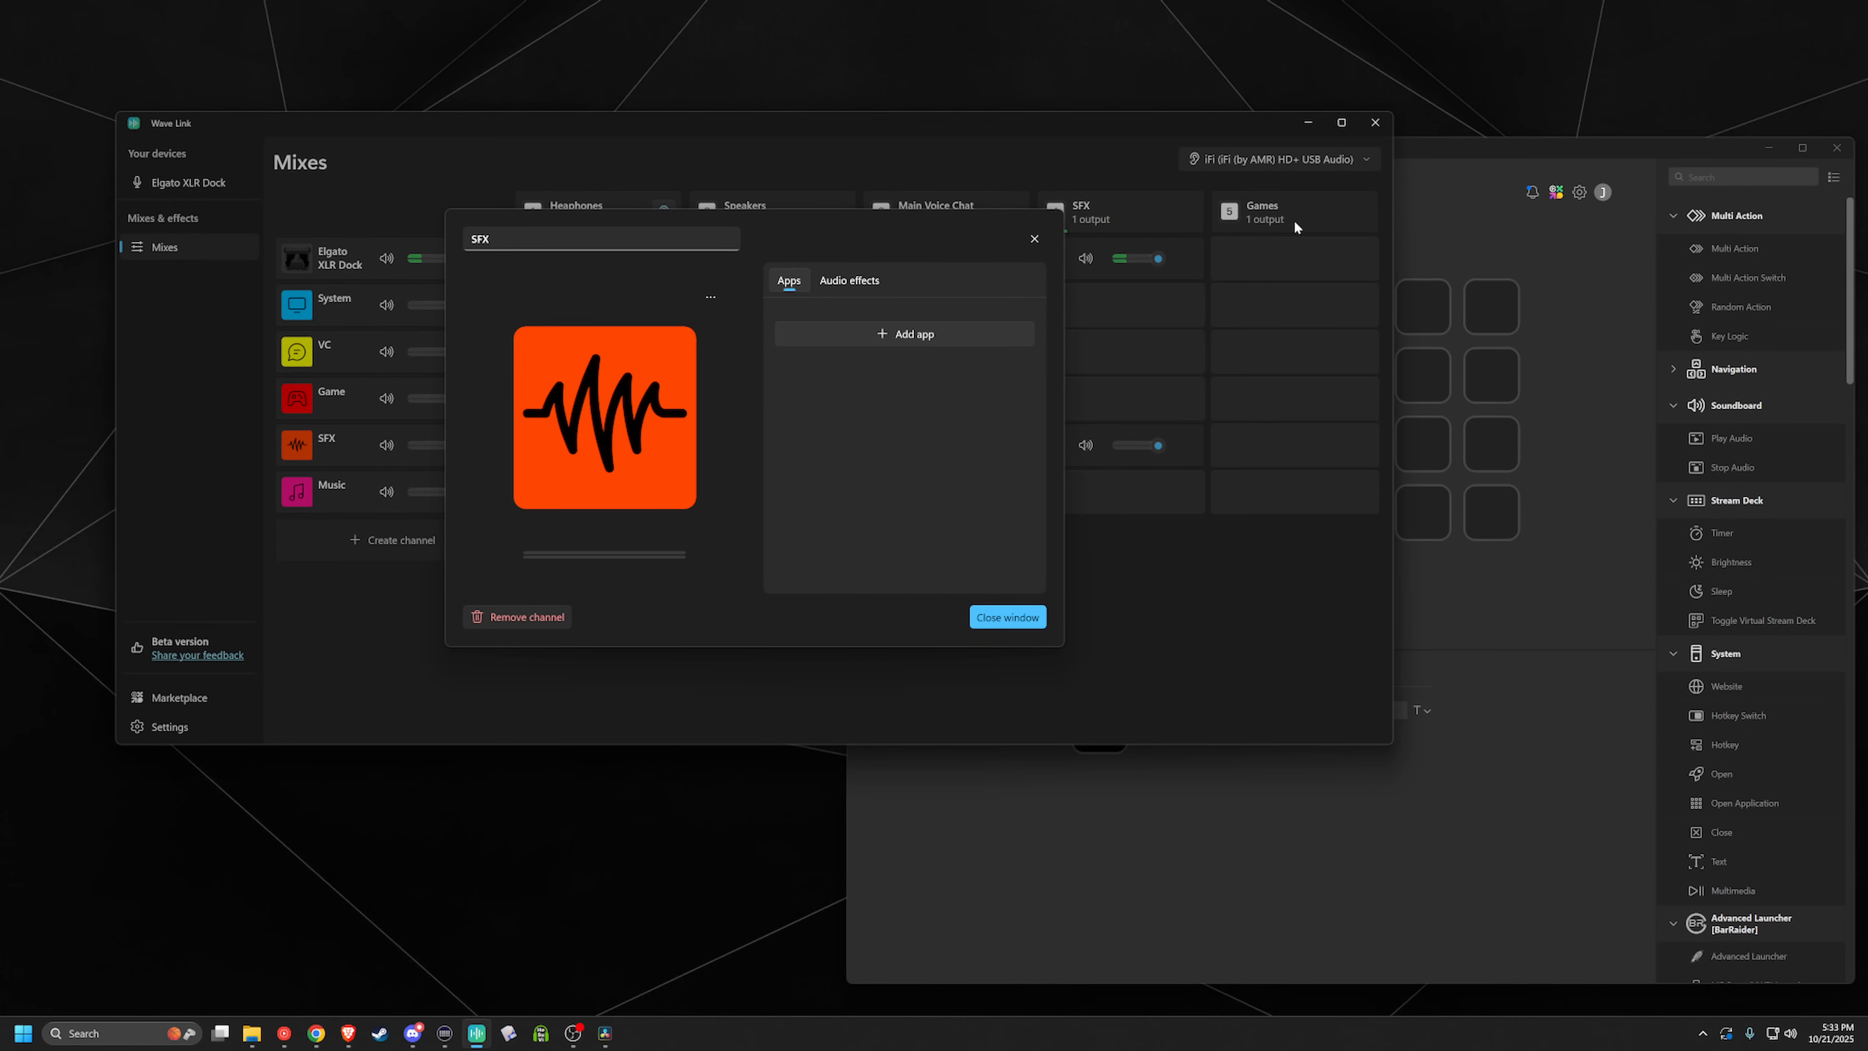
left_click(1033, 240)
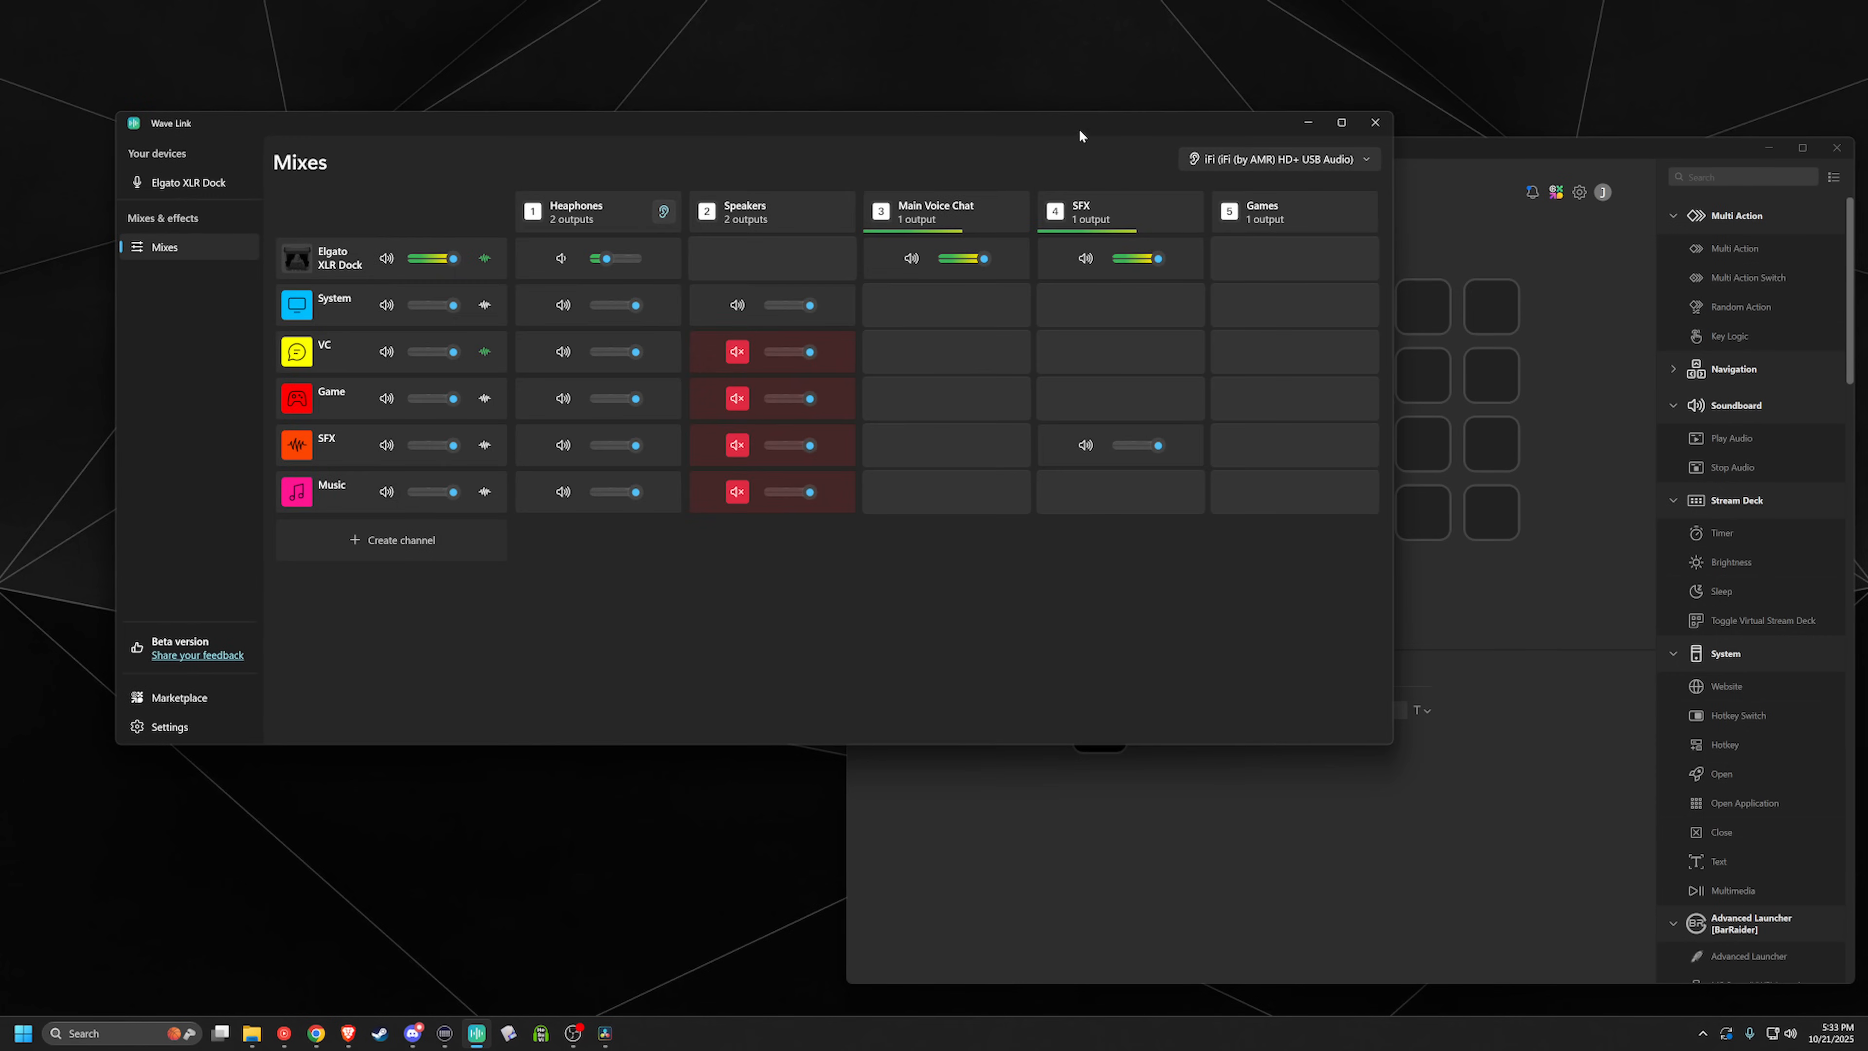
Step: Arrange the Wave Link and Stream Deck windows so all mixes are visible, and mute the System channel in the Speakers mix
left_click_drag(1078, 129, 1008, 68)
left_click(1360, 221)
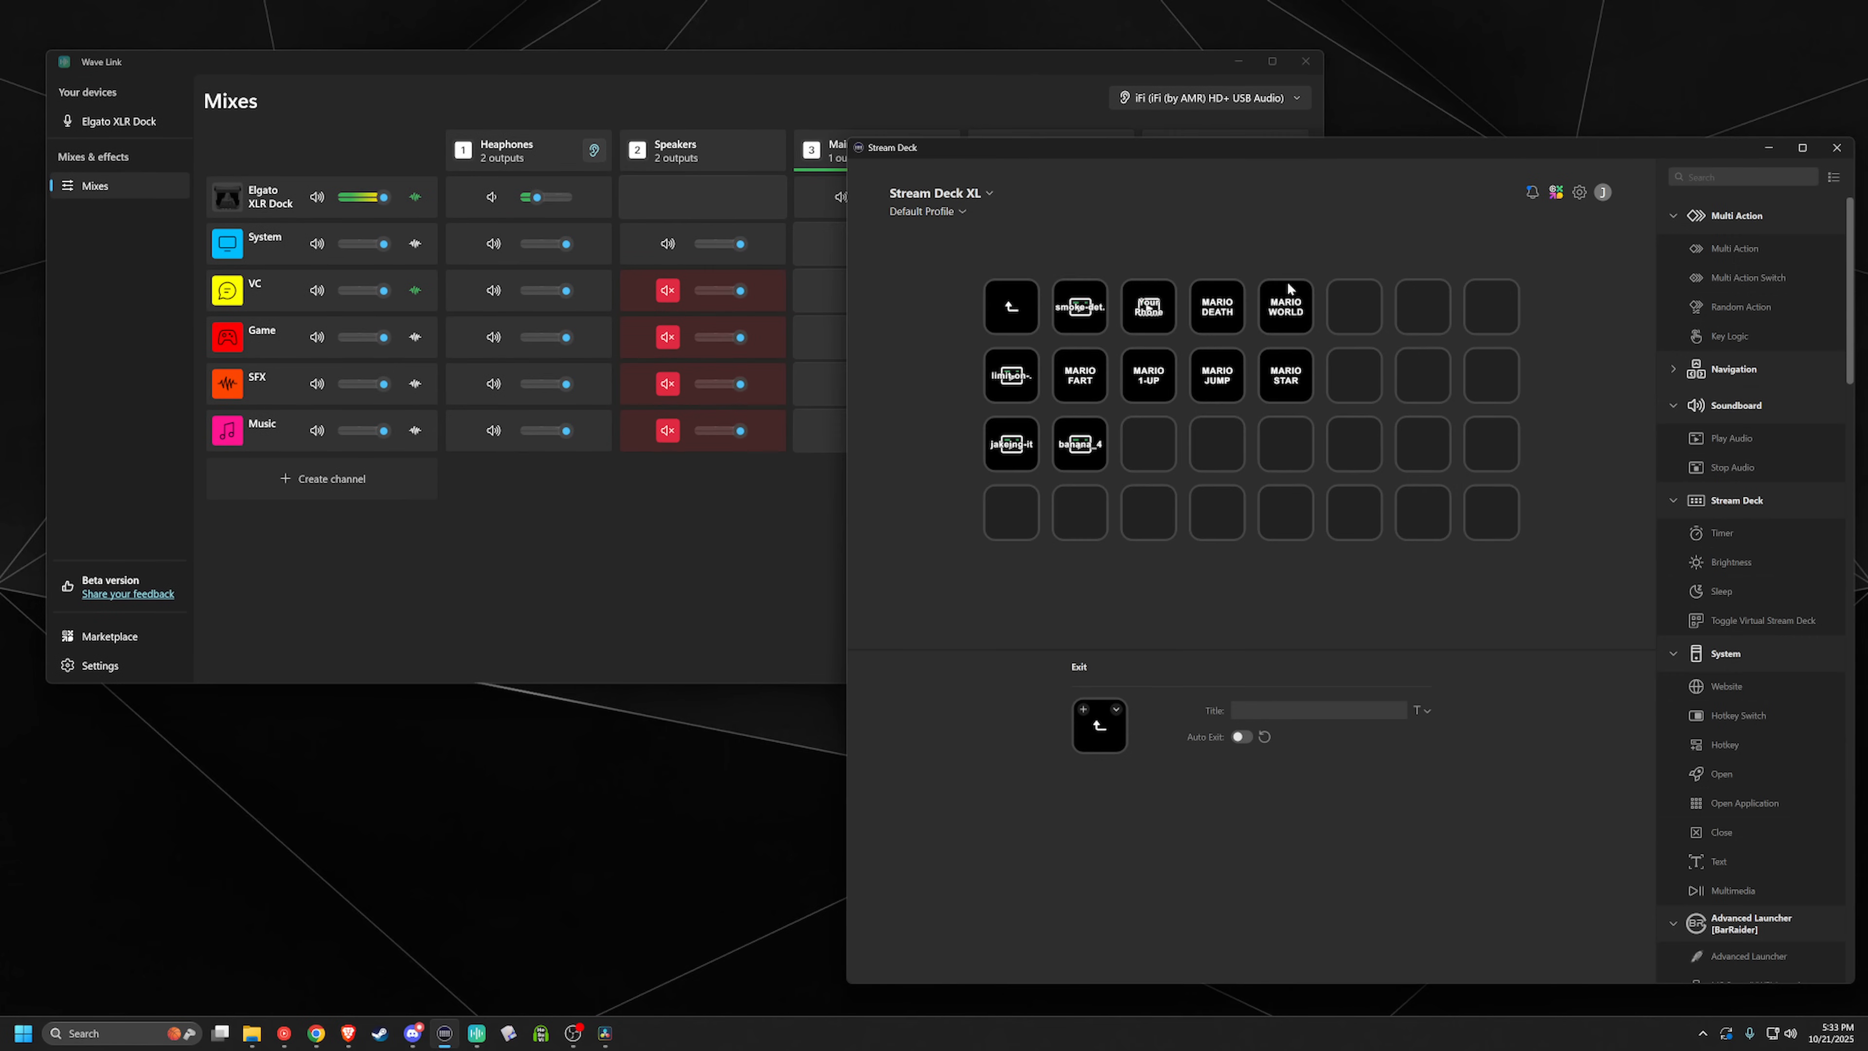
left_click_drag(1300, 152, 1197, 483)
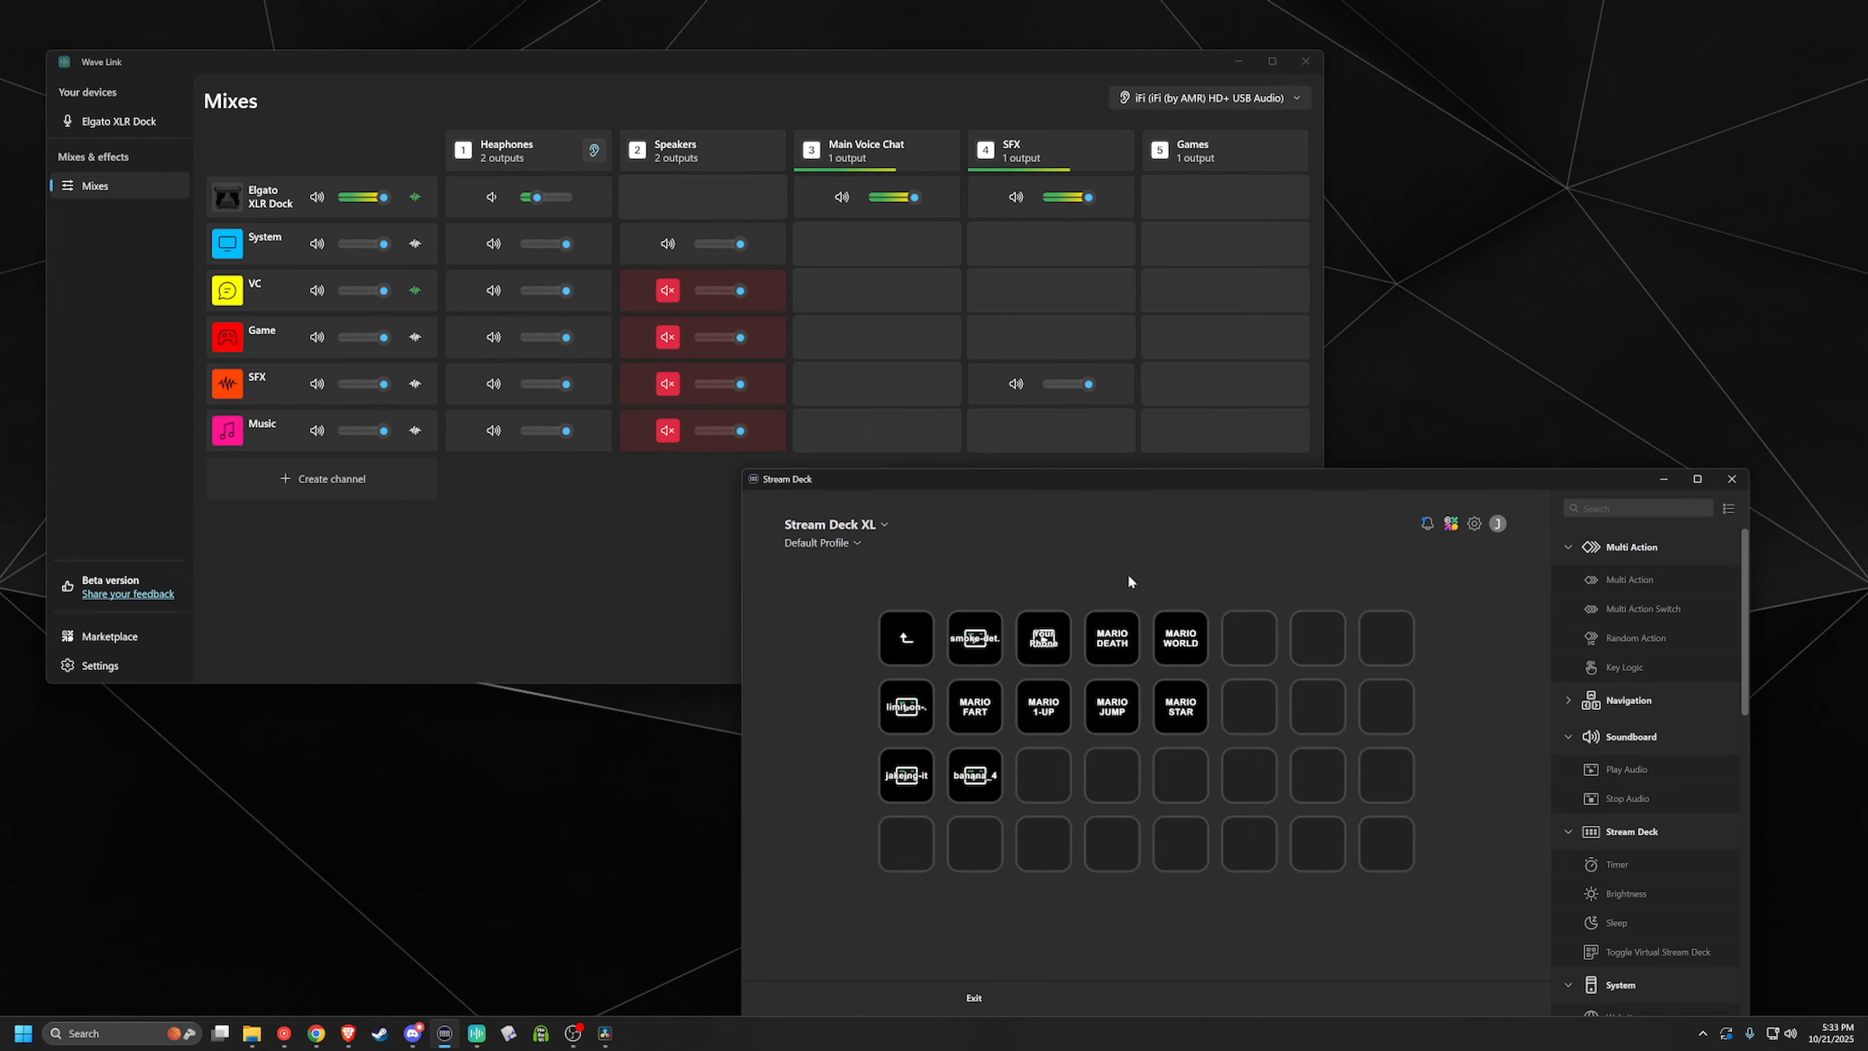
left_click(667, 243)
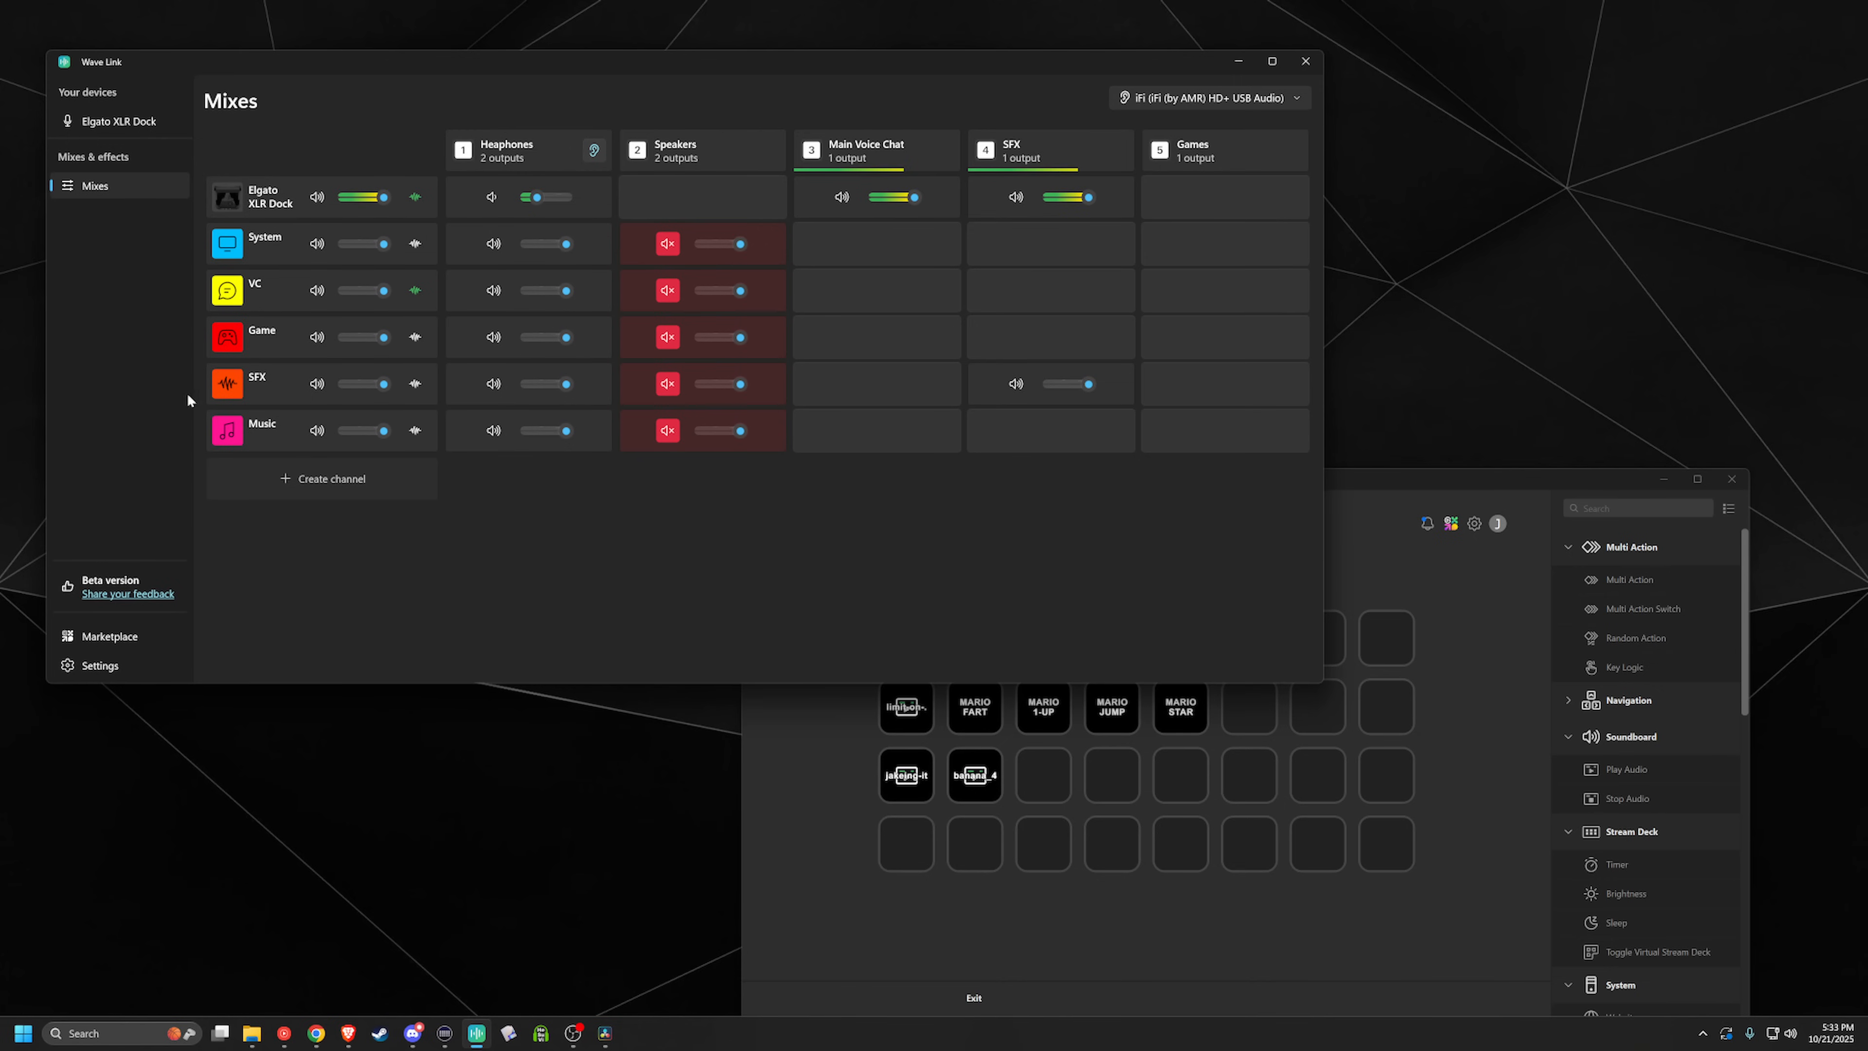
Step: Add the Stream Deck app to the SFX channel in Wave Link and close the channel's settings
left_click(227, 383)
left_click(853, 273)
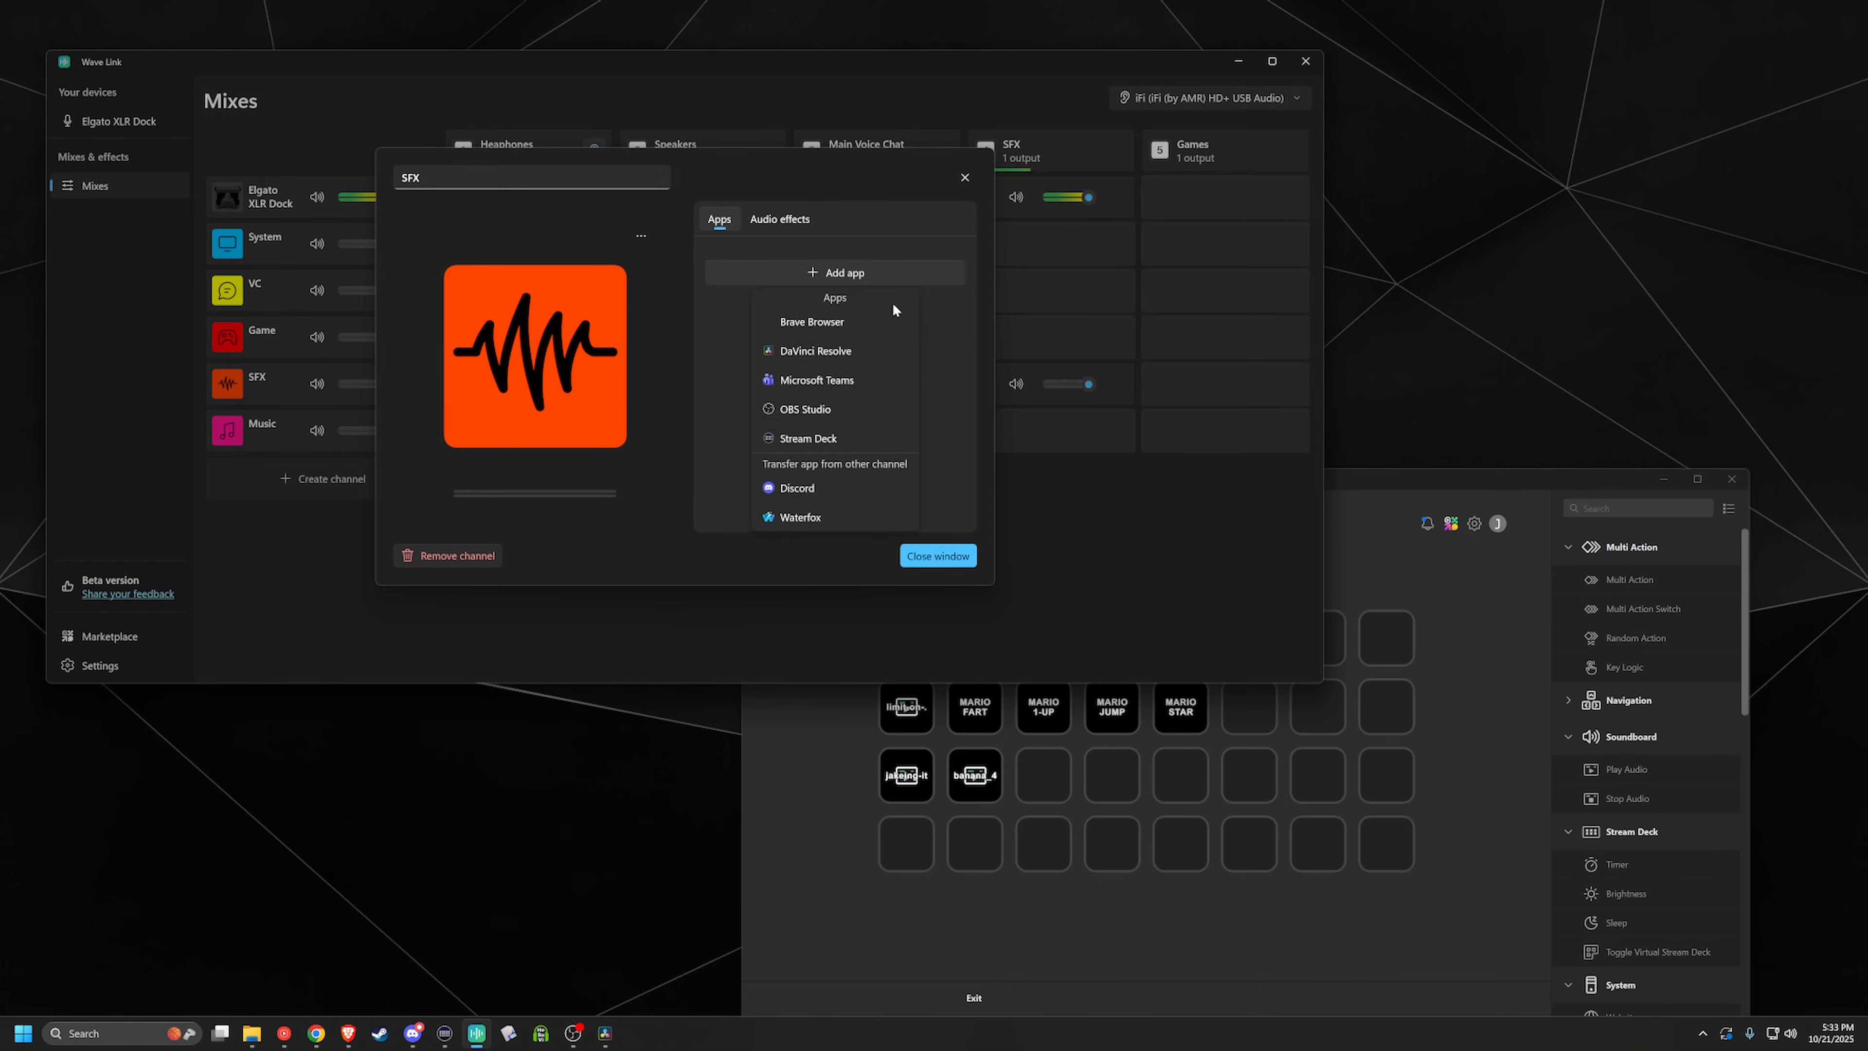
left_click(823, 441)
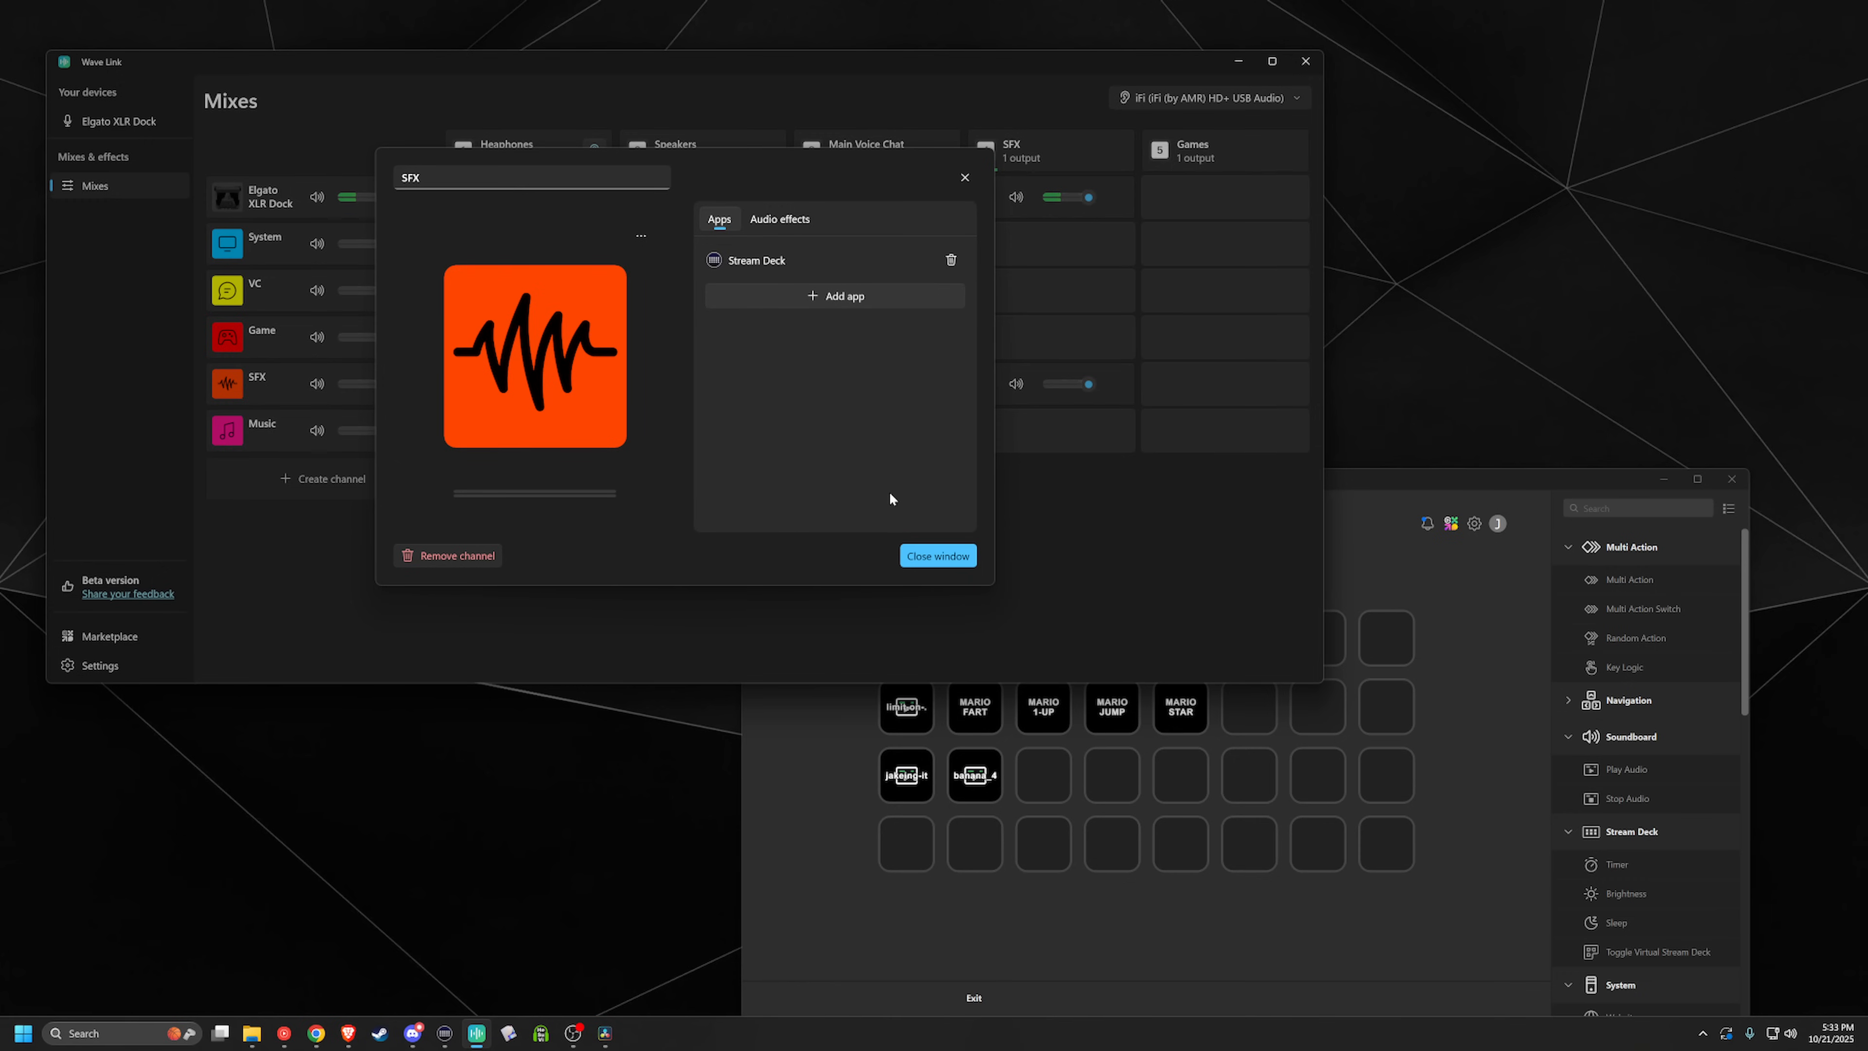
left_click(945, 558)
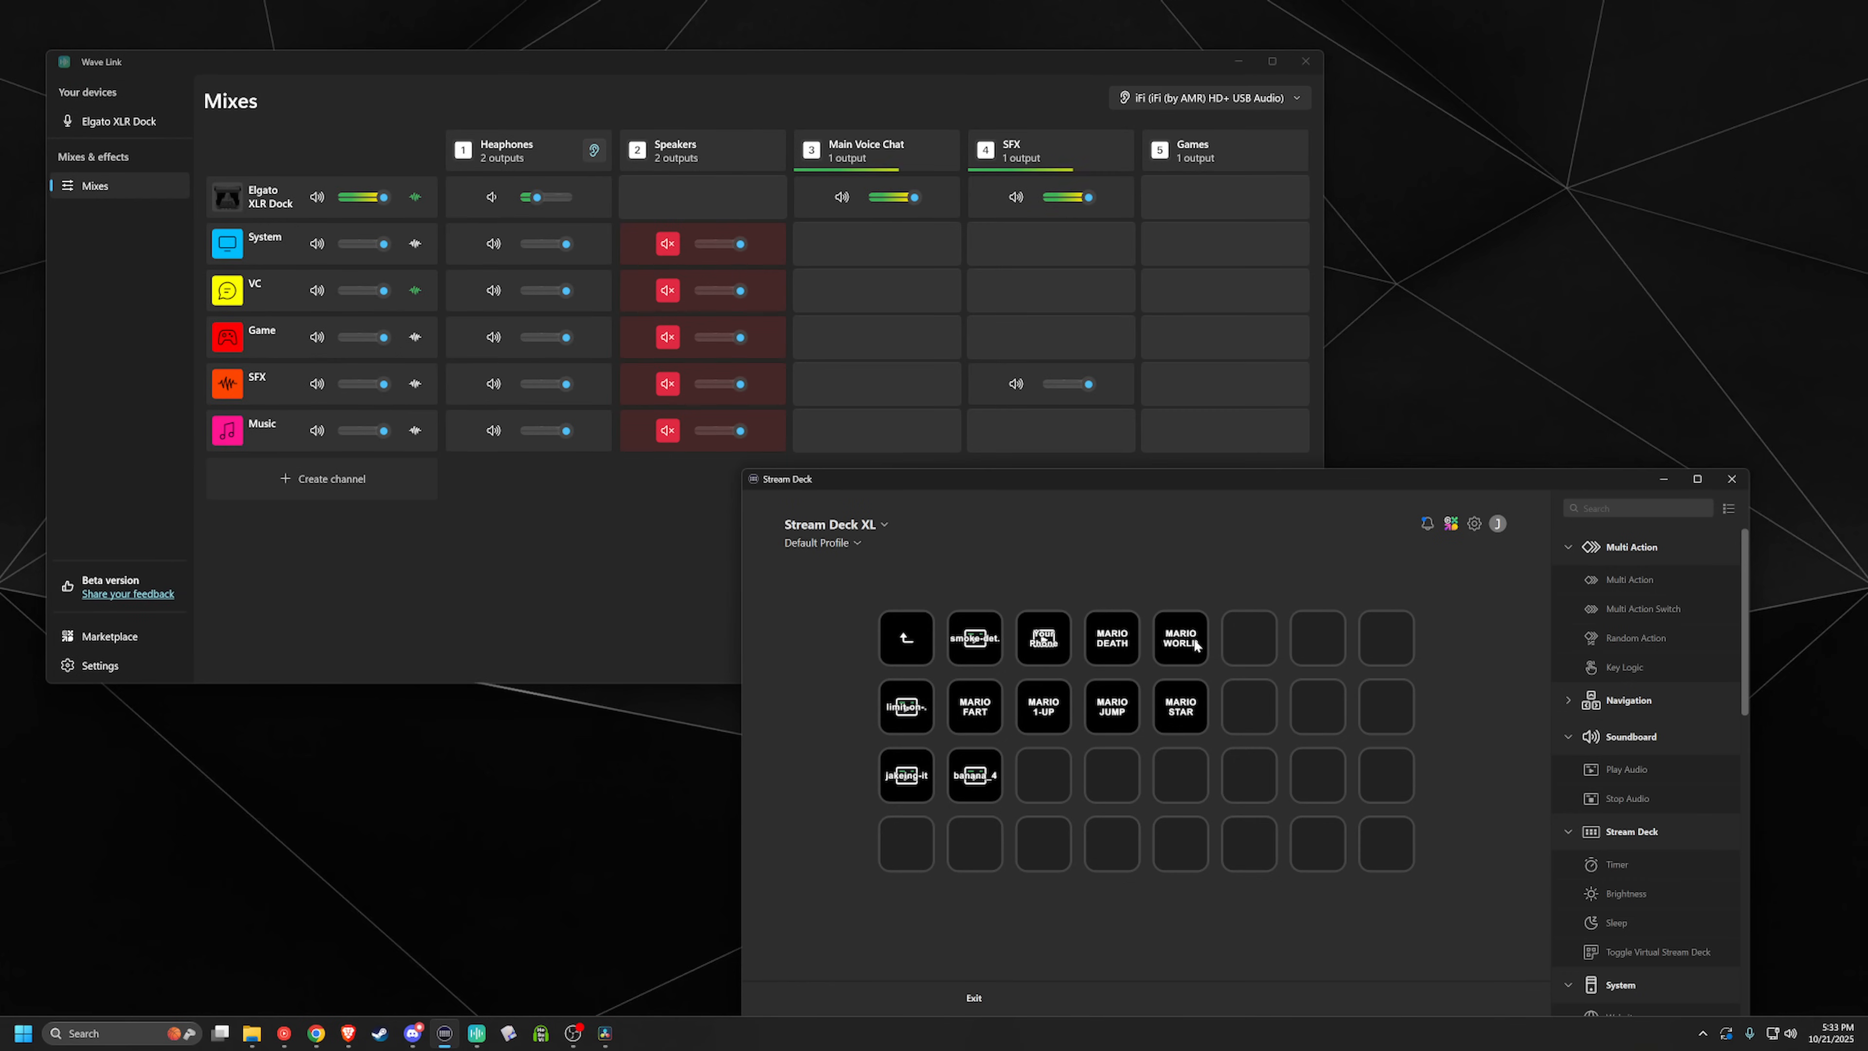
Step: Select the MARIO WORLD soundboard key, then mute SFX in the Headphones mix and the Elgato XLR Dock in the SFX mix
left_click(1187, 640)
left_click(651, 599)
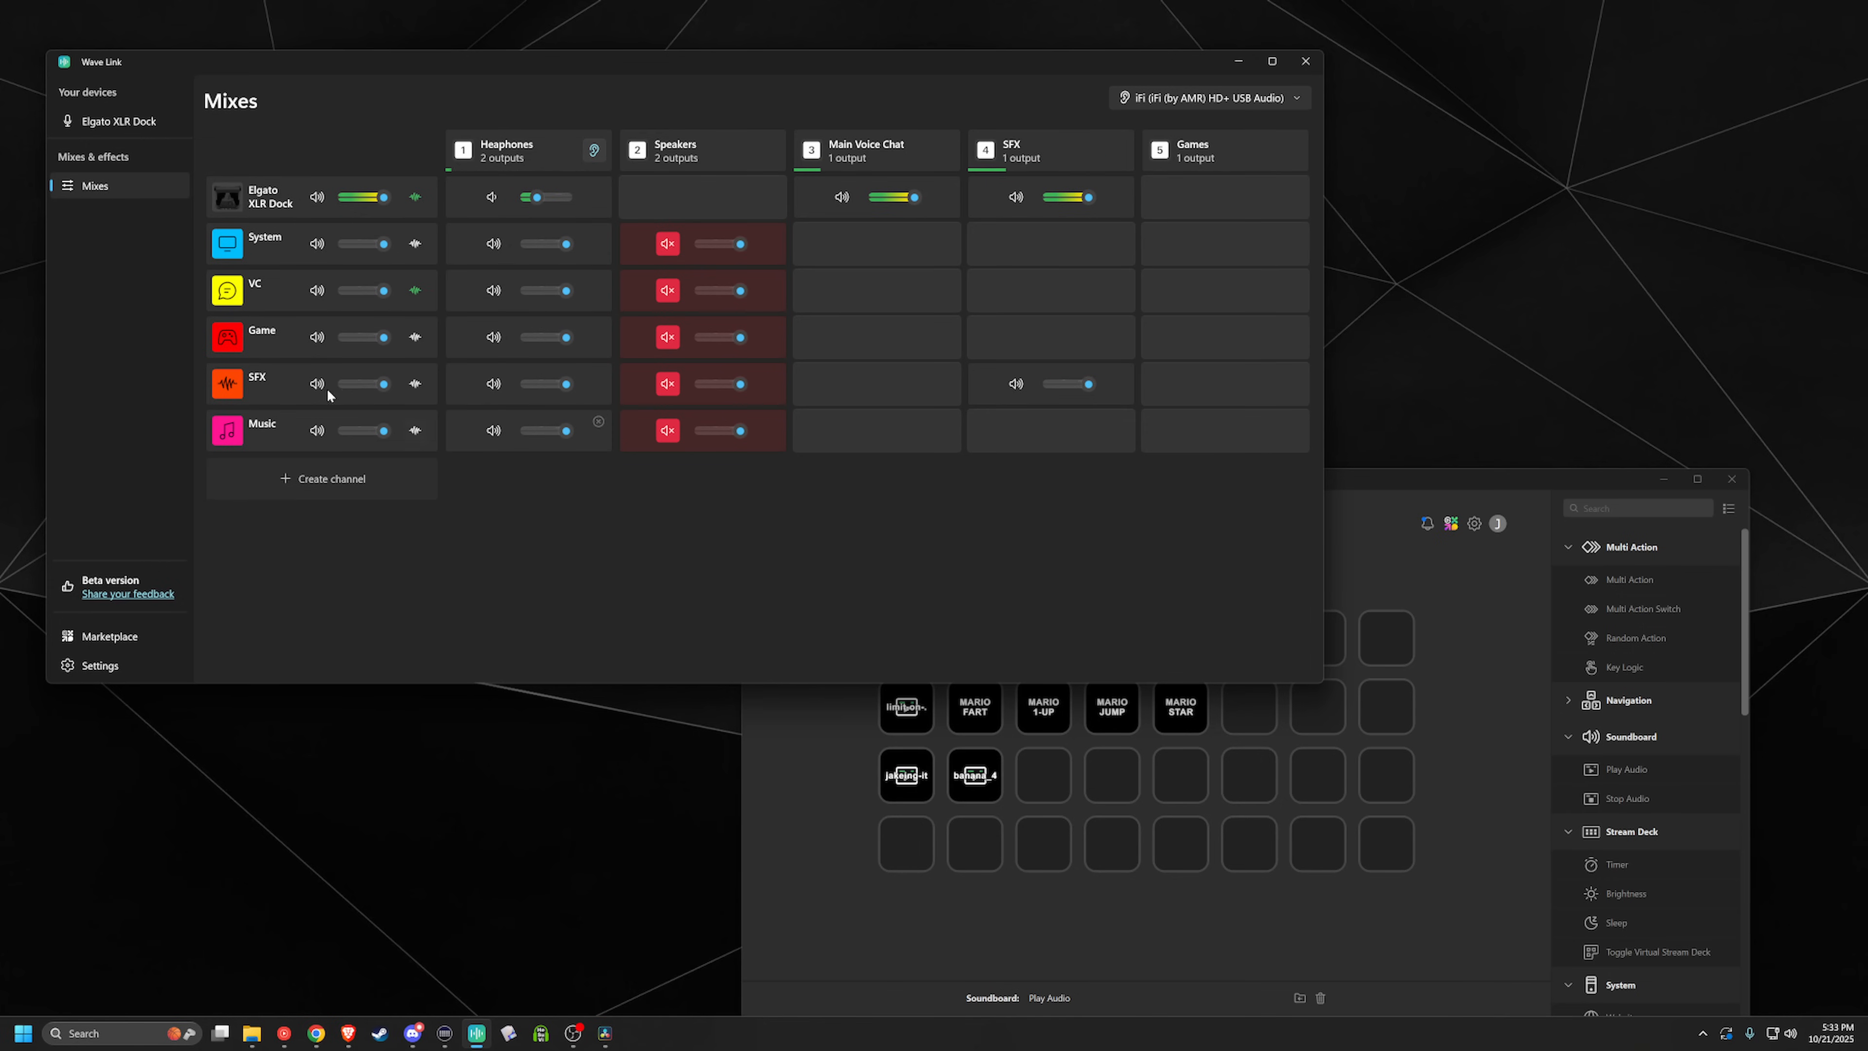
left_click(494, 383)
left_click(1017, 197)
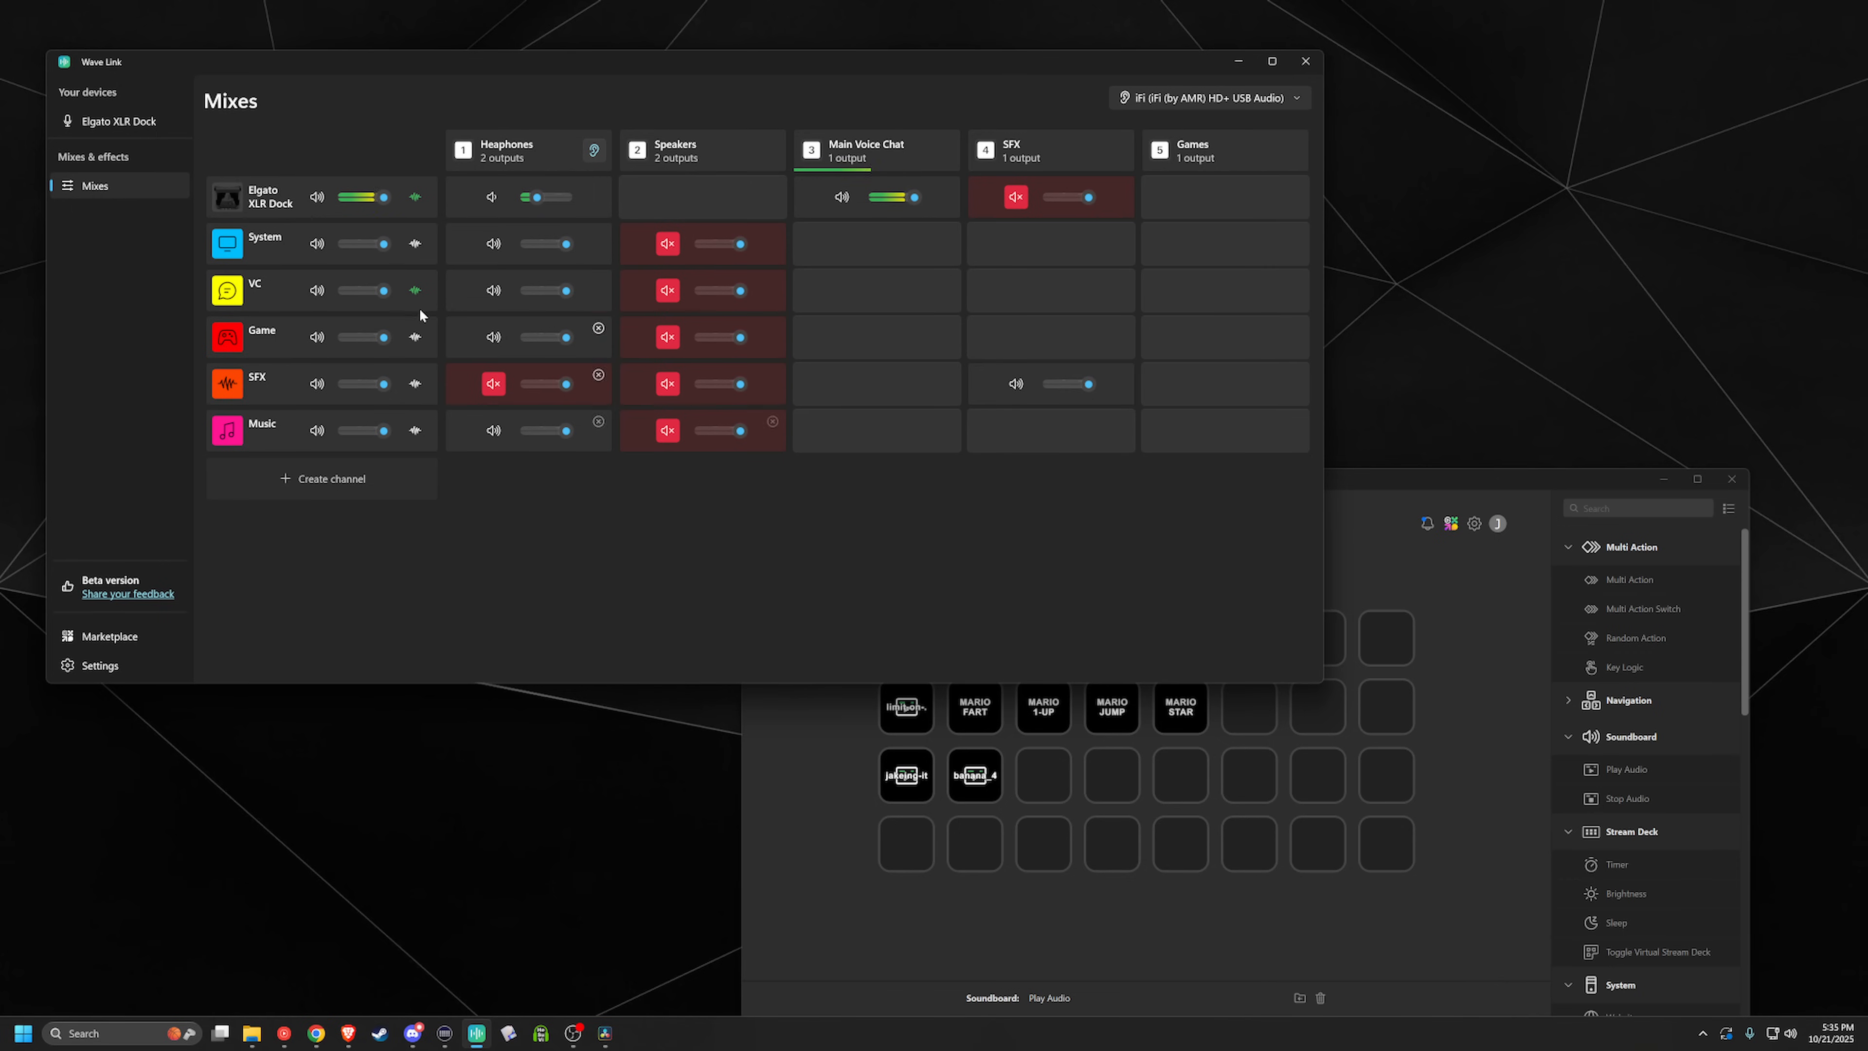
Step: Check which apps can be added to the Game channel and close its settings
left_click(217, 342)
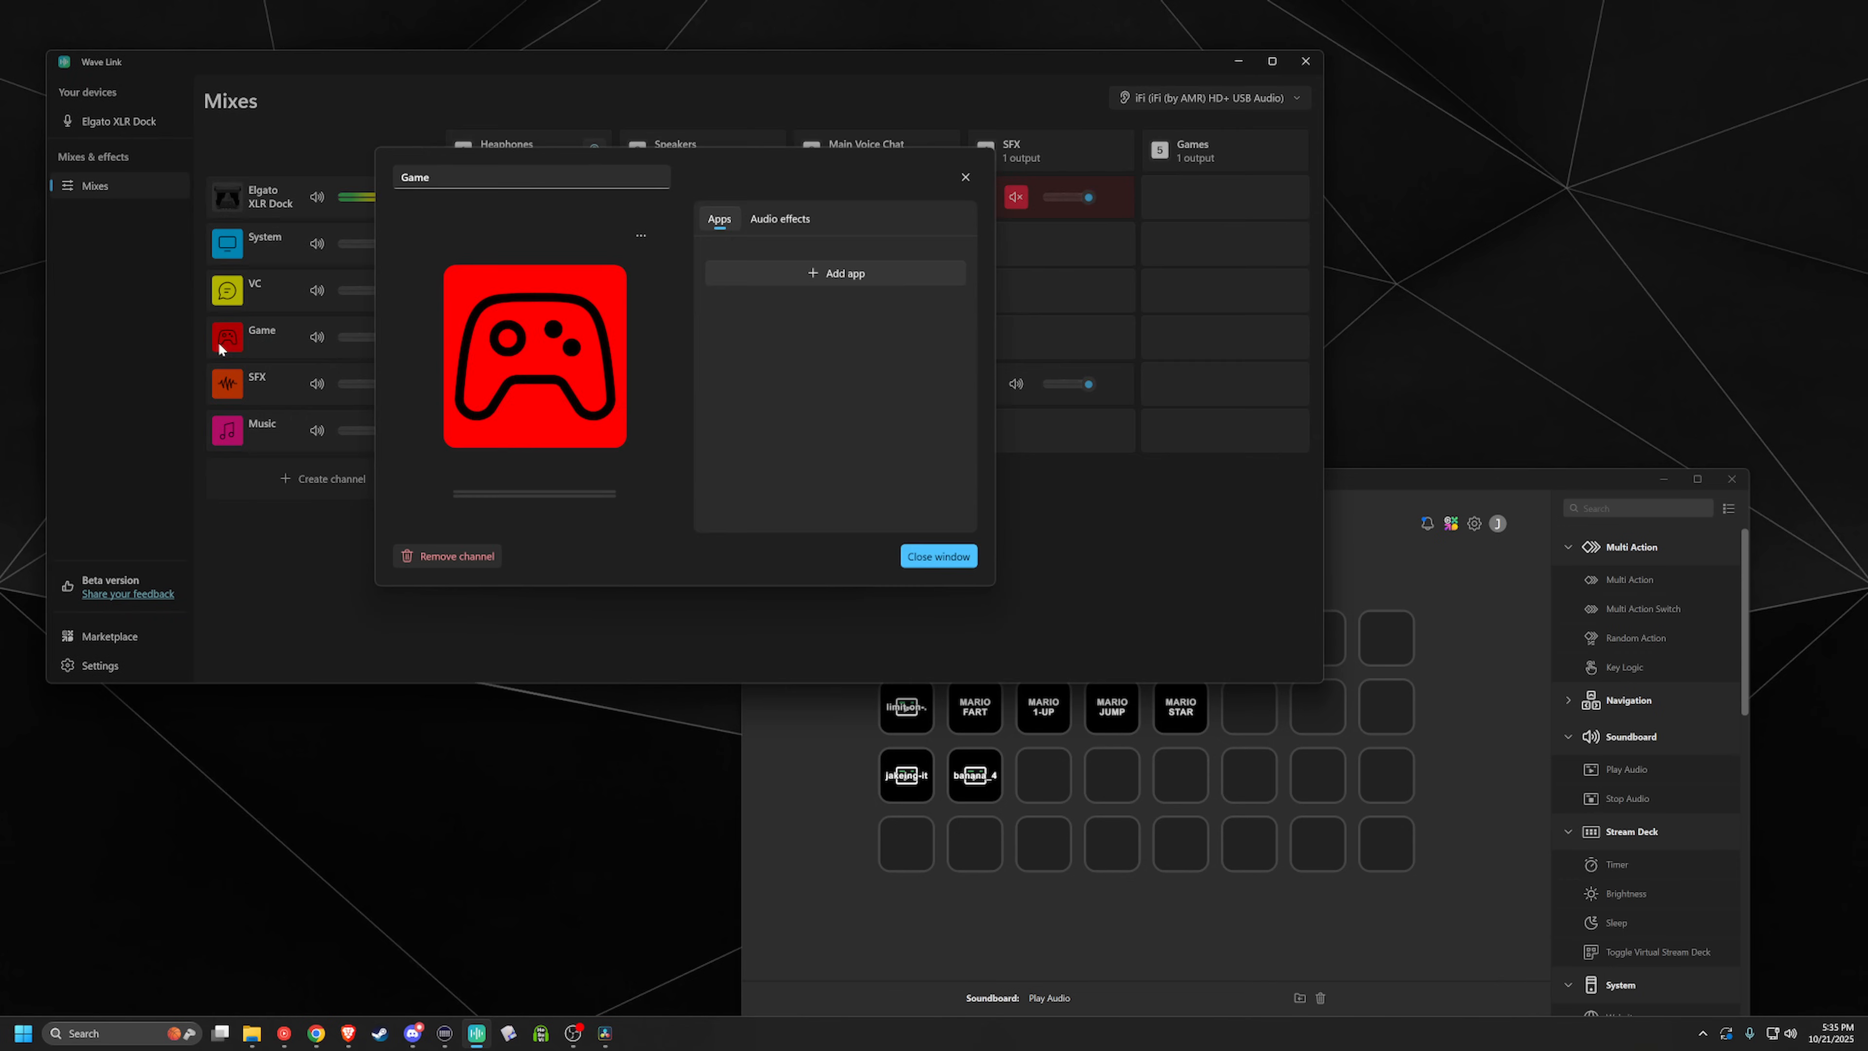
left_click(863, 279)
left_click(964, 407)
left_click(937, 557)
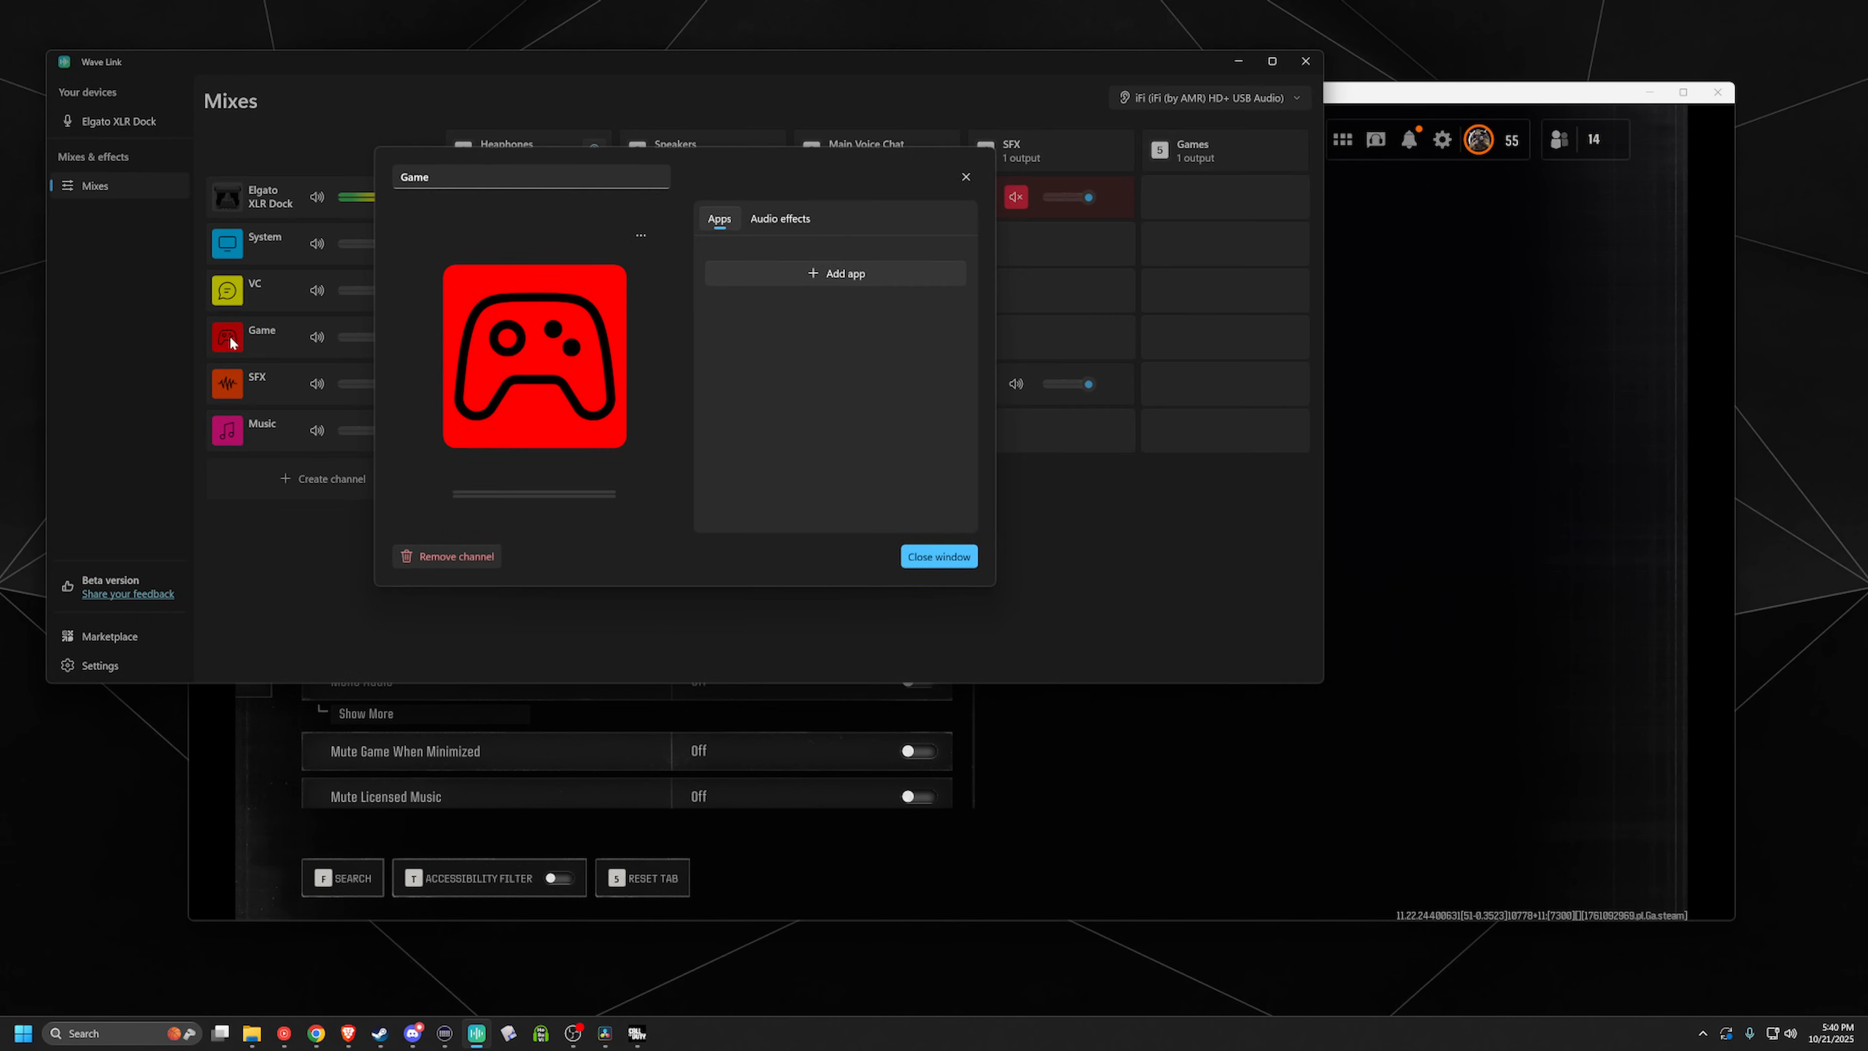
Step: Add the Call of Duty app to the Game channel and close the channel's settings
left_click(228, 337)
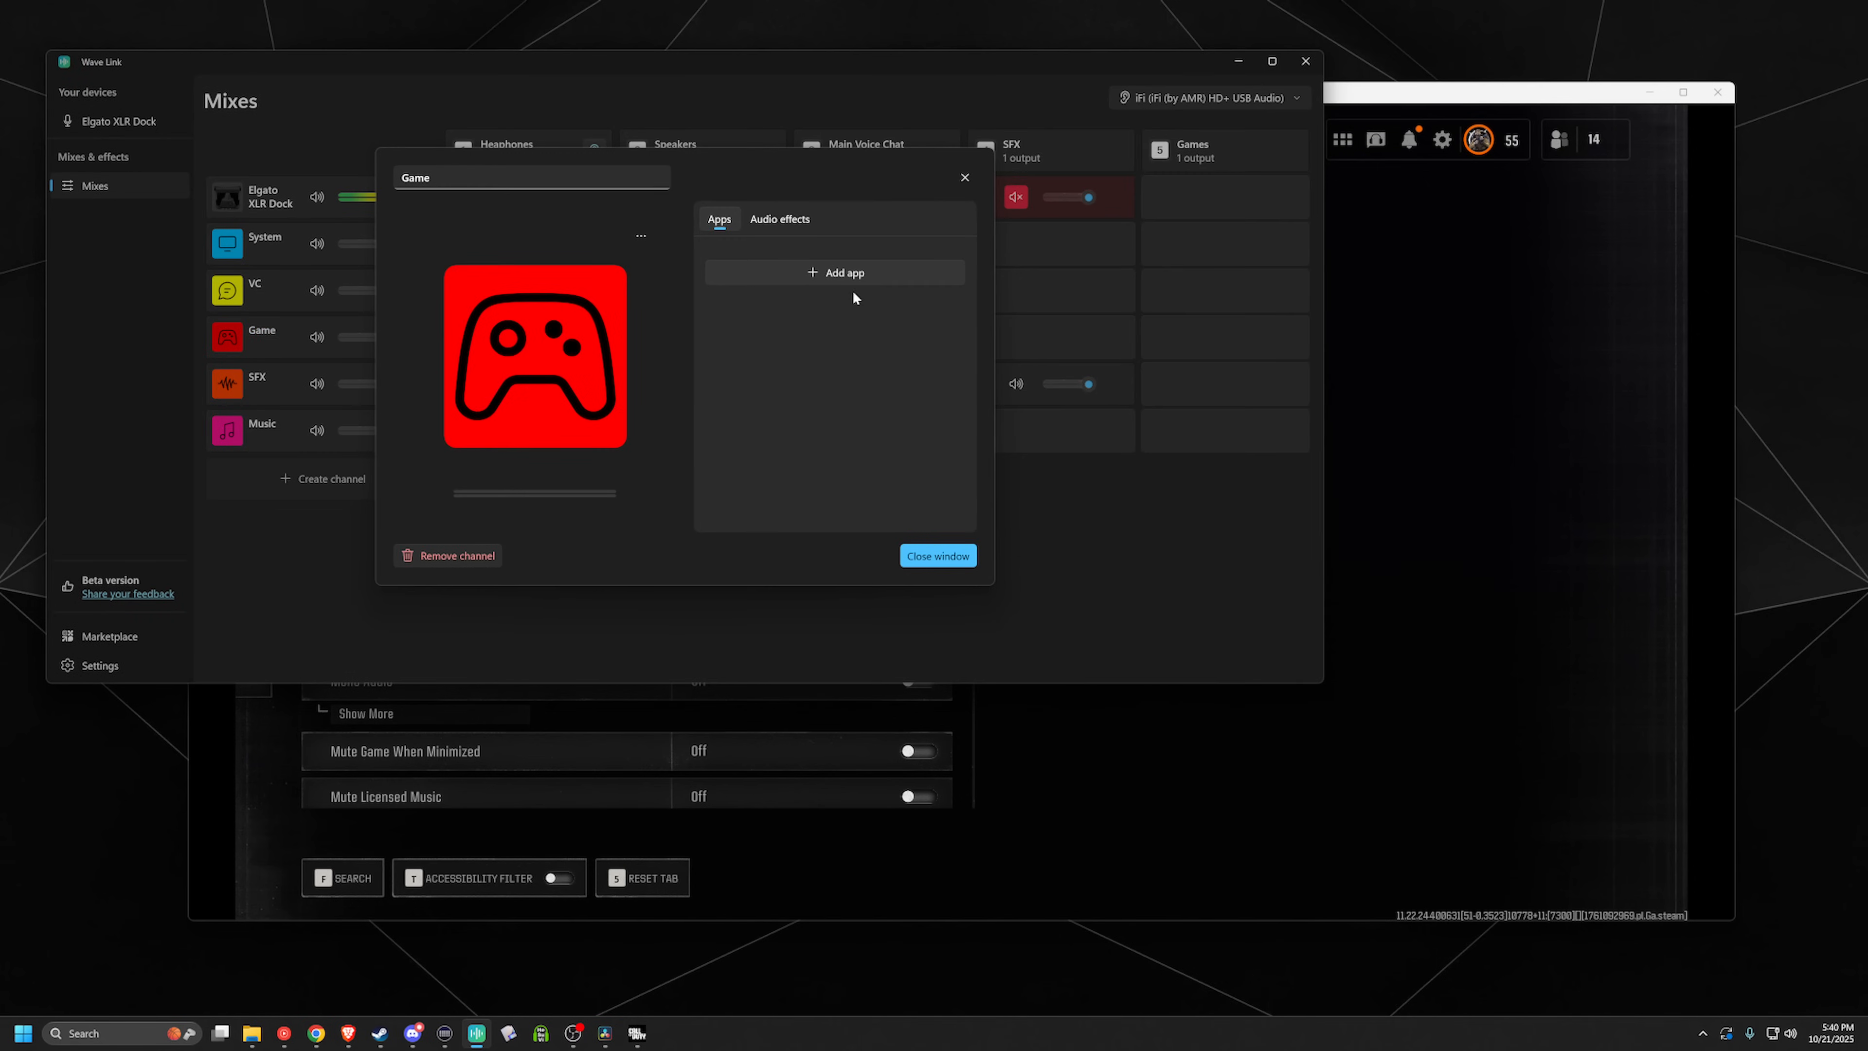
left_click(849, 274)
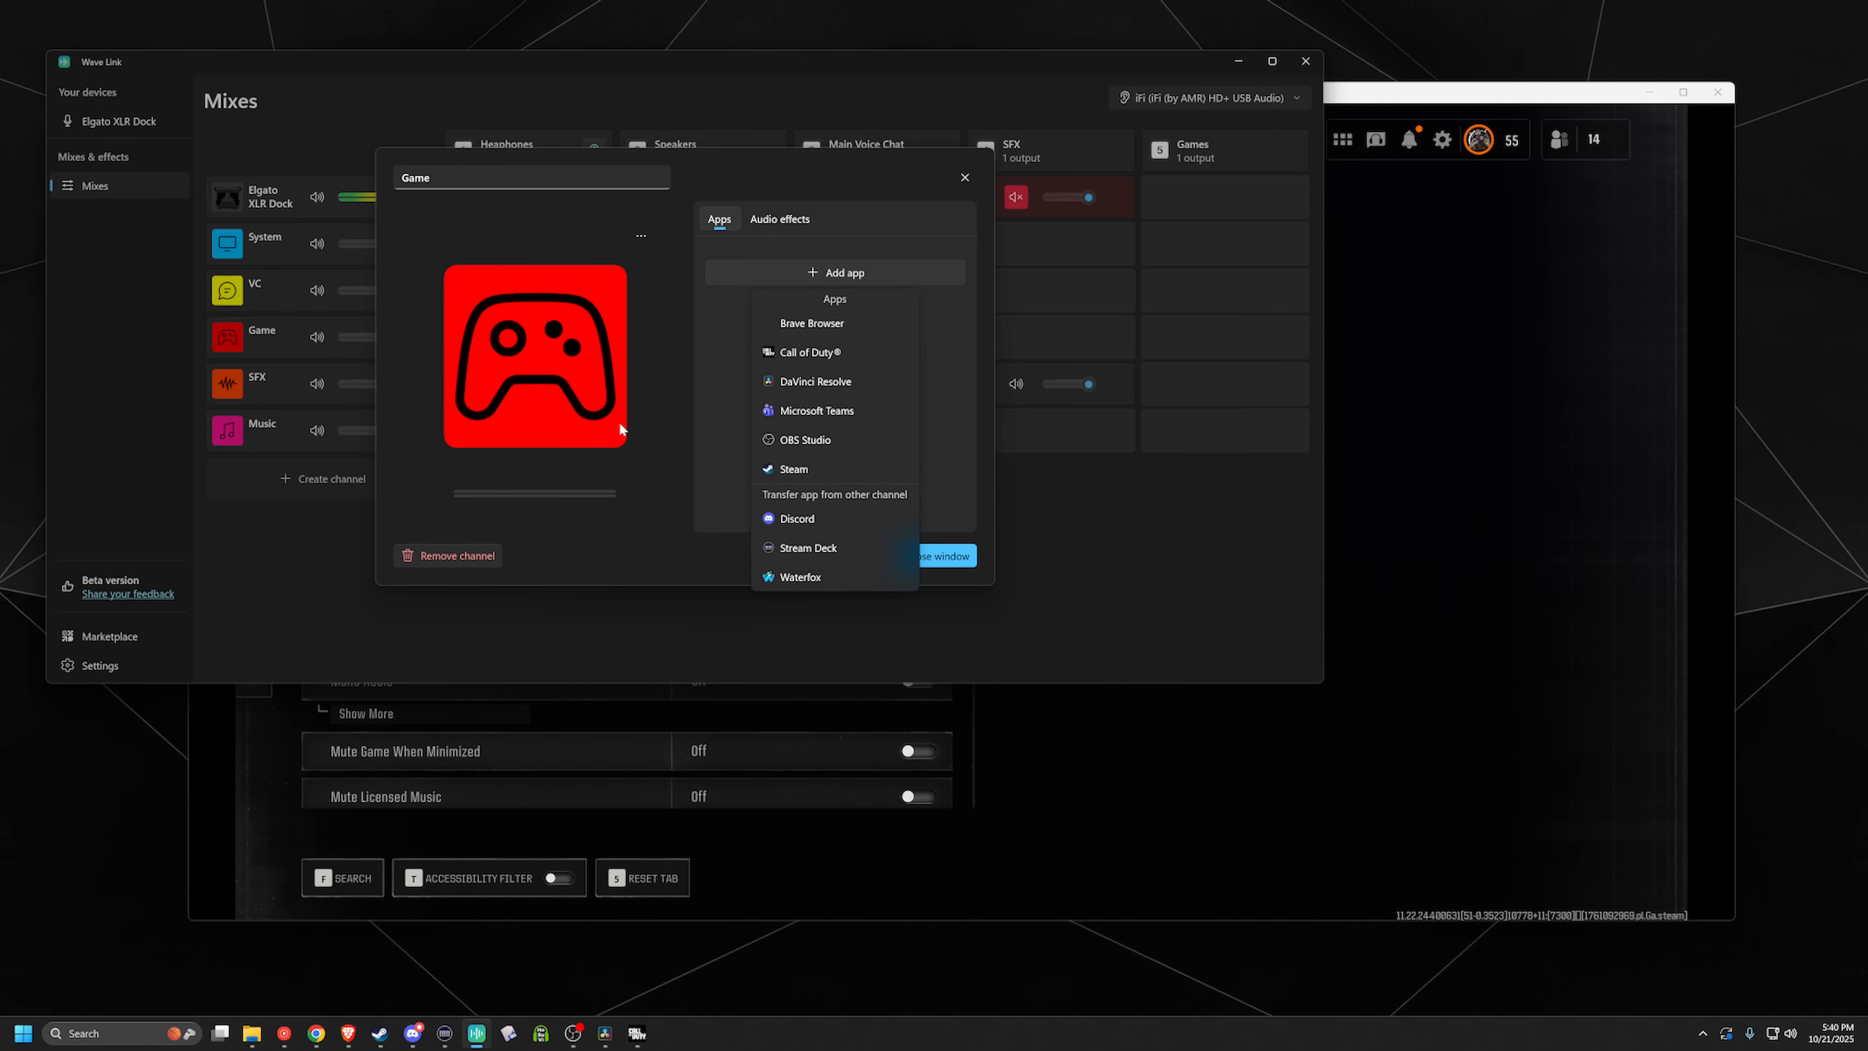
left_click(810, 353)
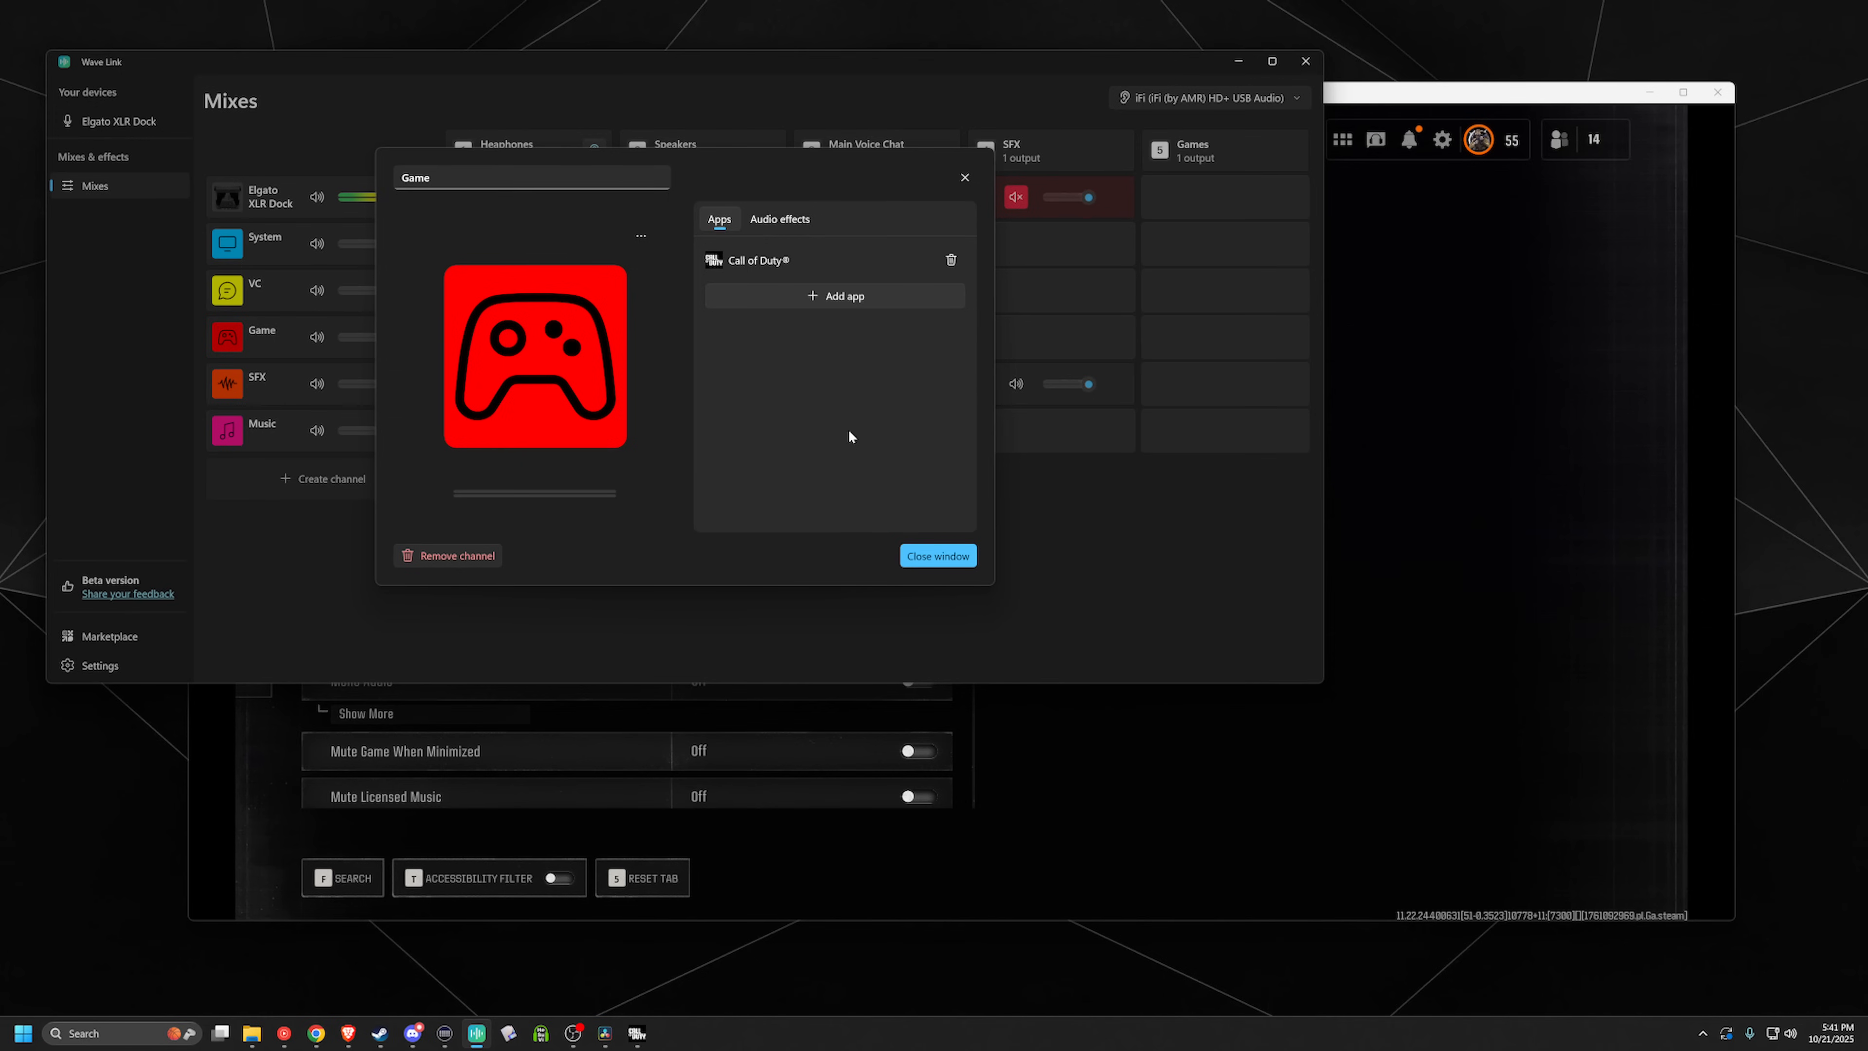
left_click(938, 557)
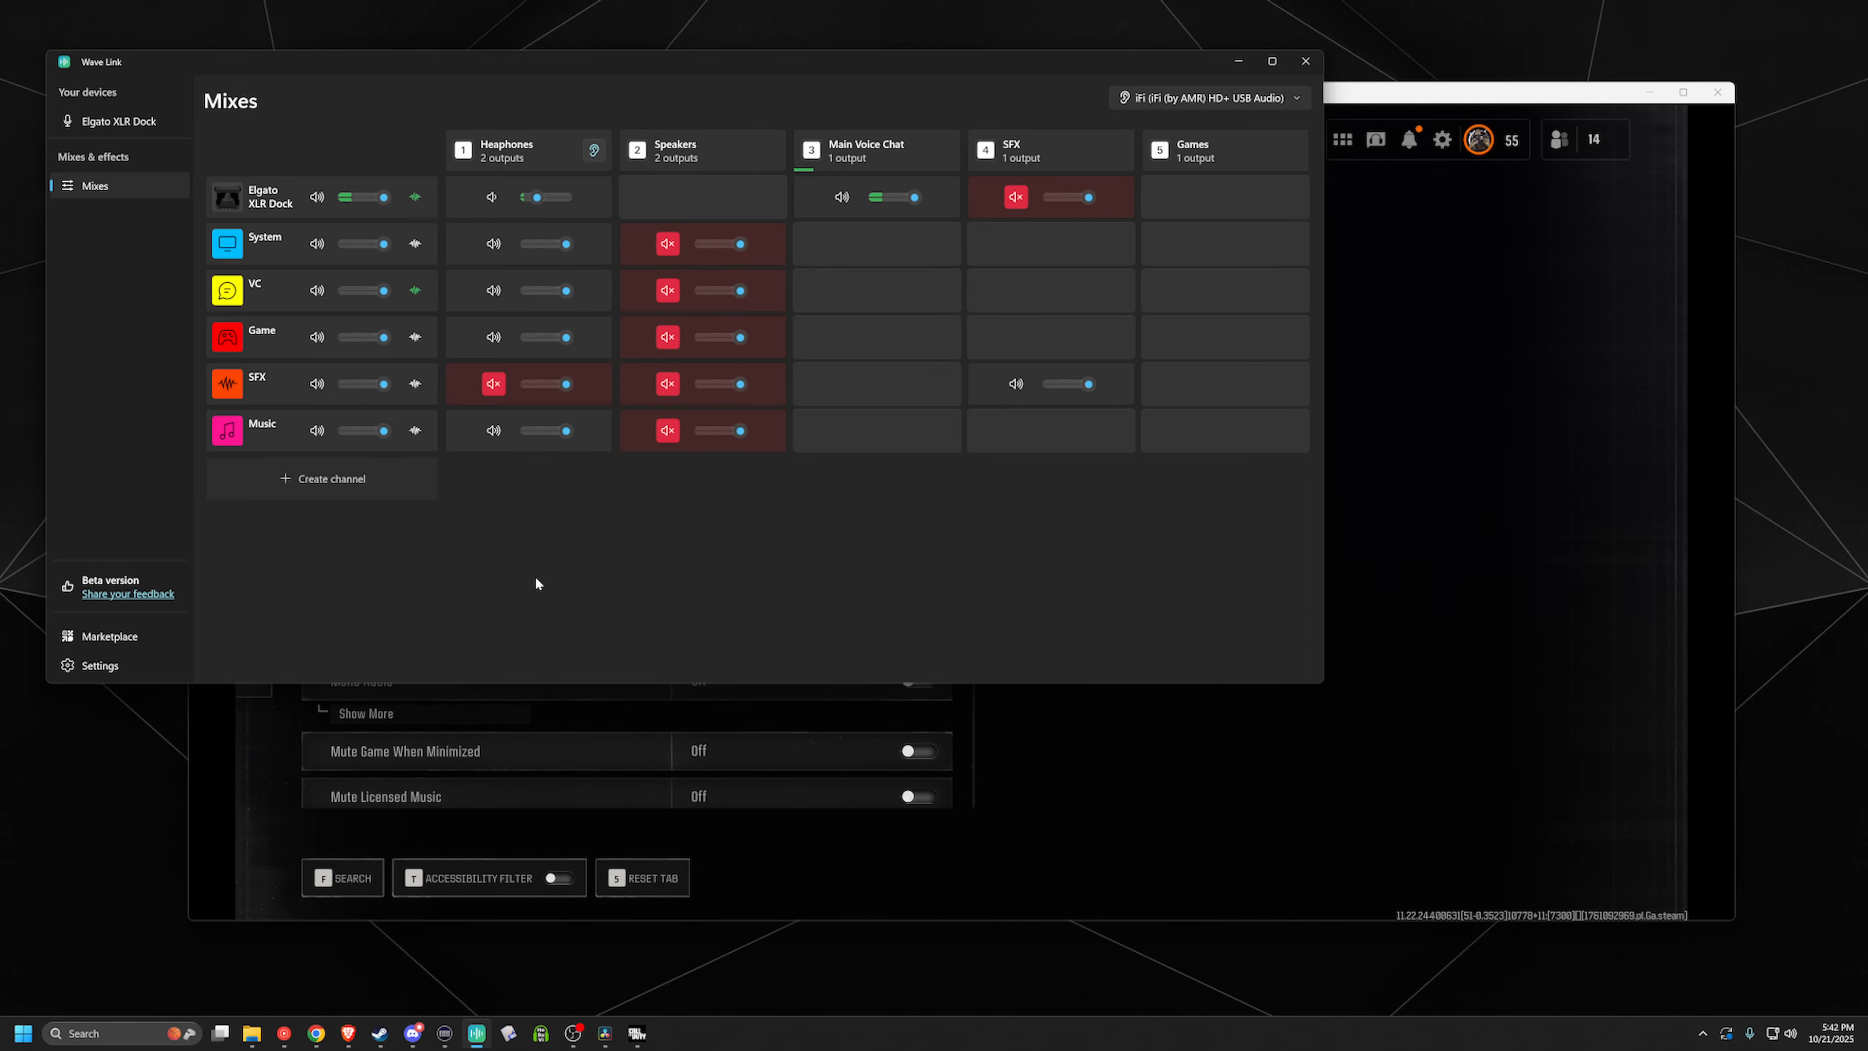
Step: Remove the Call of Duty app from the Game channel and close the channel's settings
left_click(228, 337)
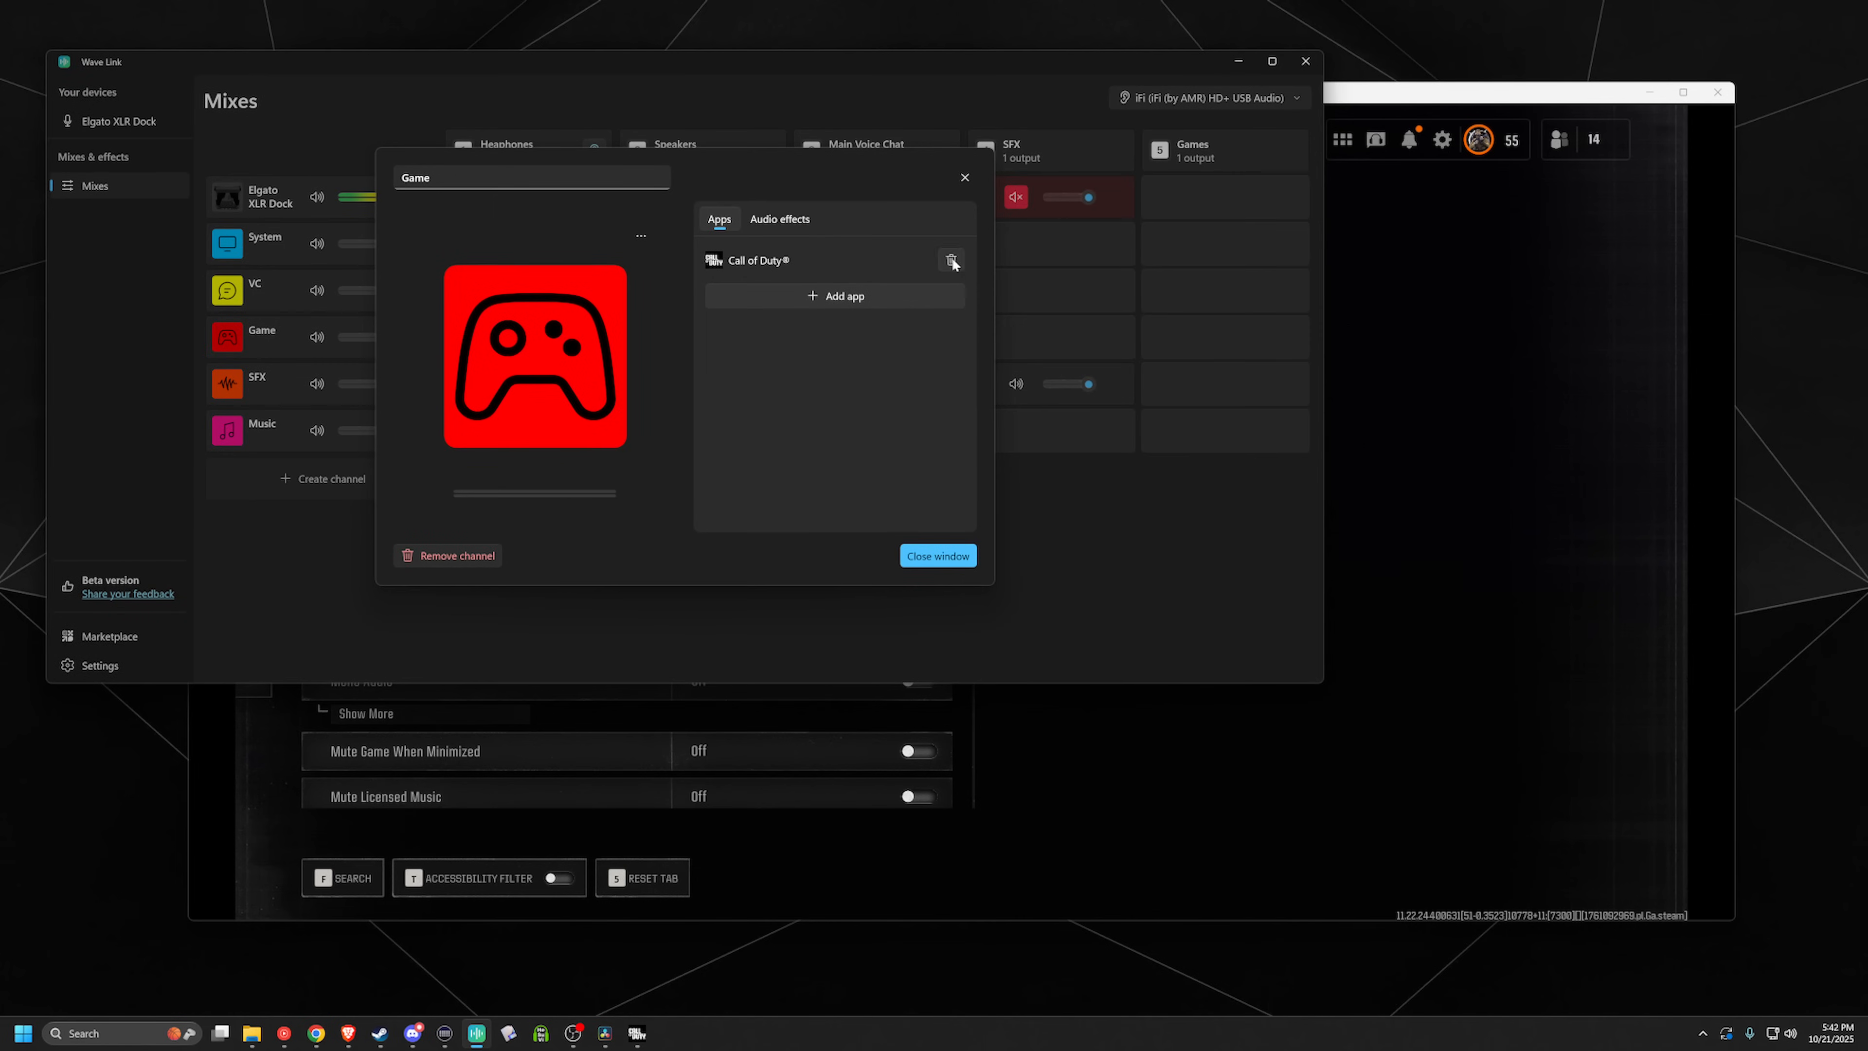
left_click(951, 260)
left_click(956, 555)
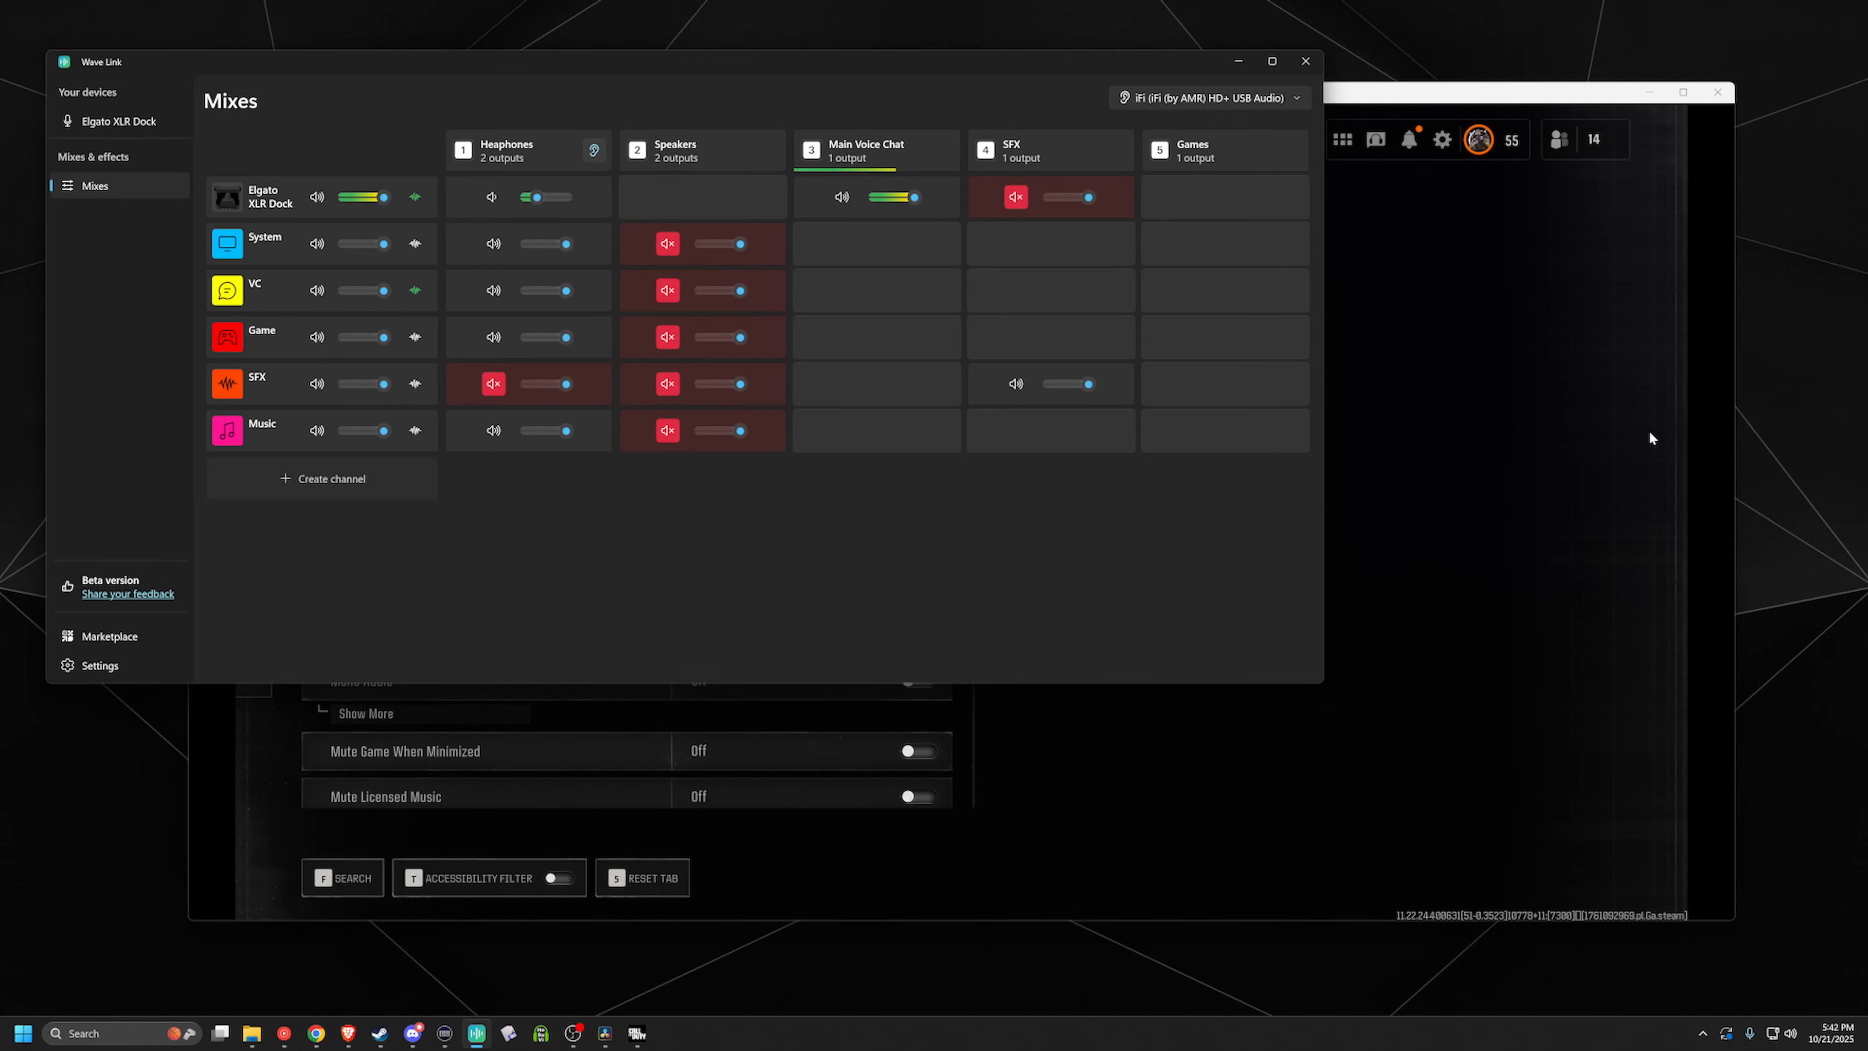
Step: Arrange the Wave Link and Call of Duty windows side by side so the mixes and the game's audio settings are both visible
left_click_drag(882, 70, 852, 36)
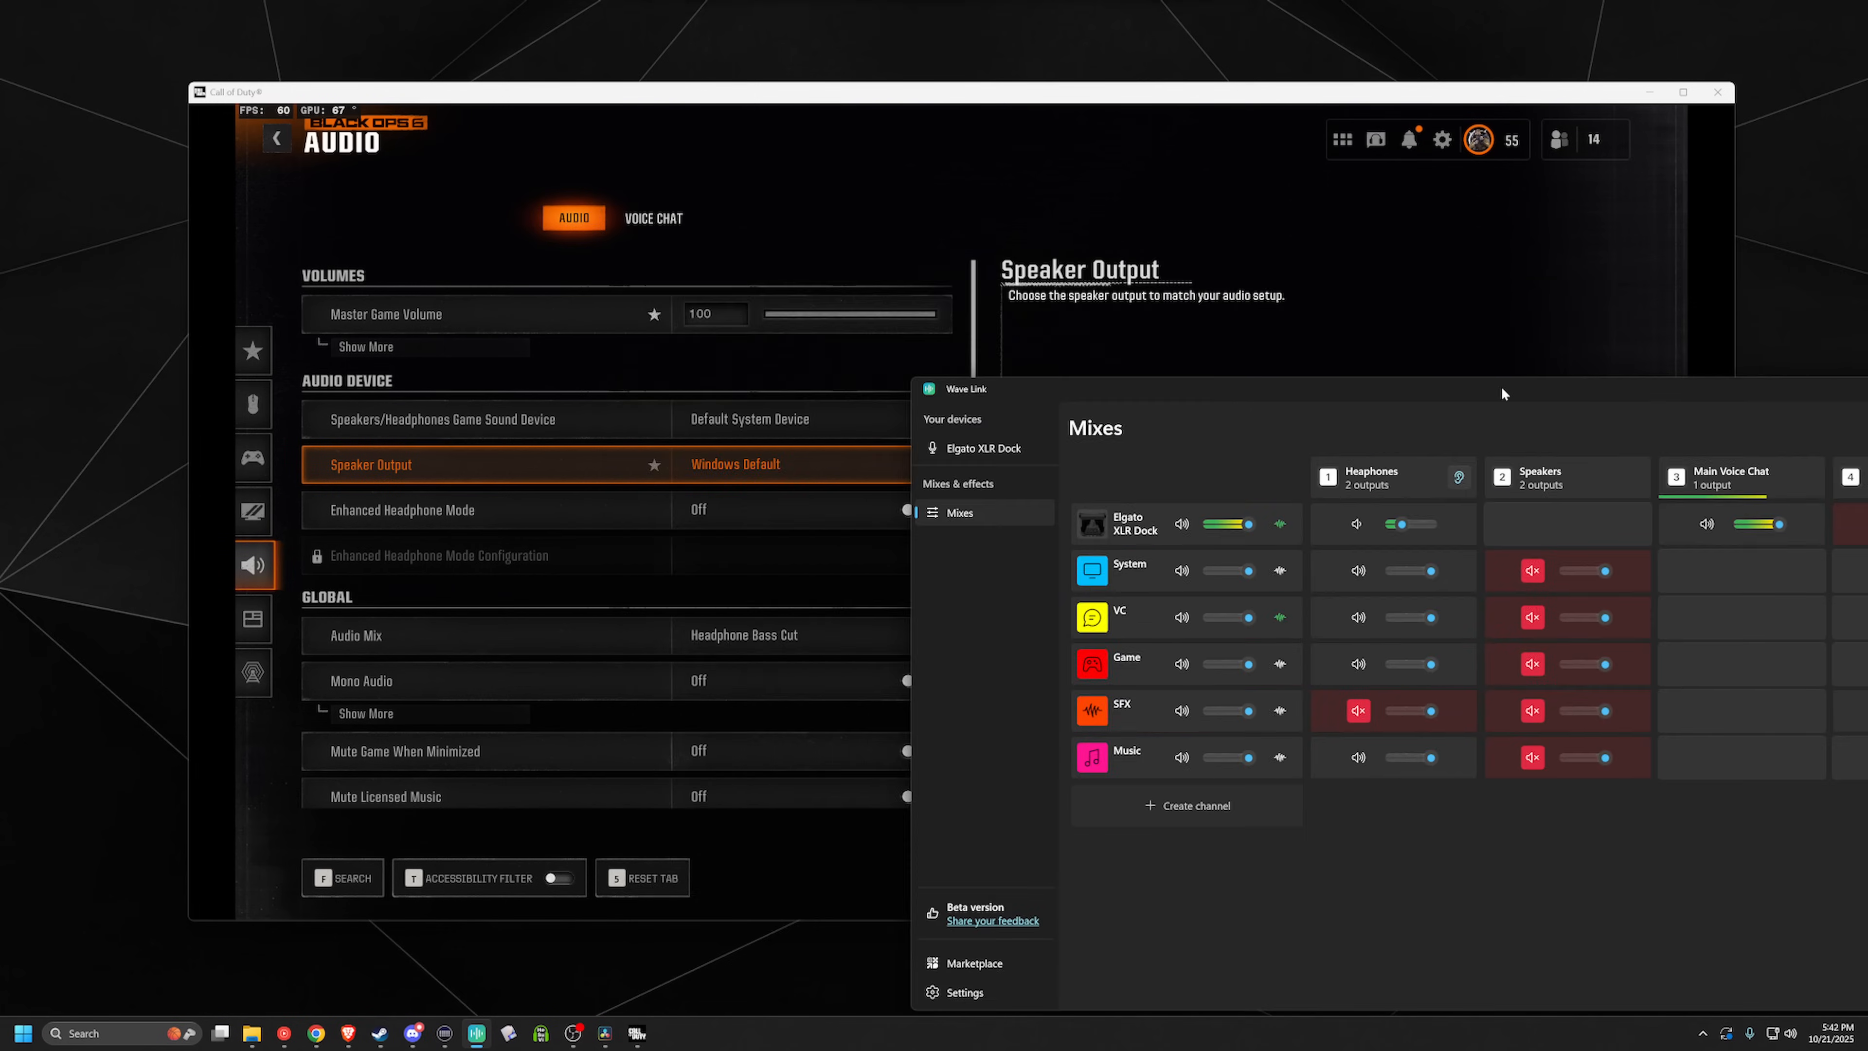
left_click_drag(1502, 393, 924, 176)
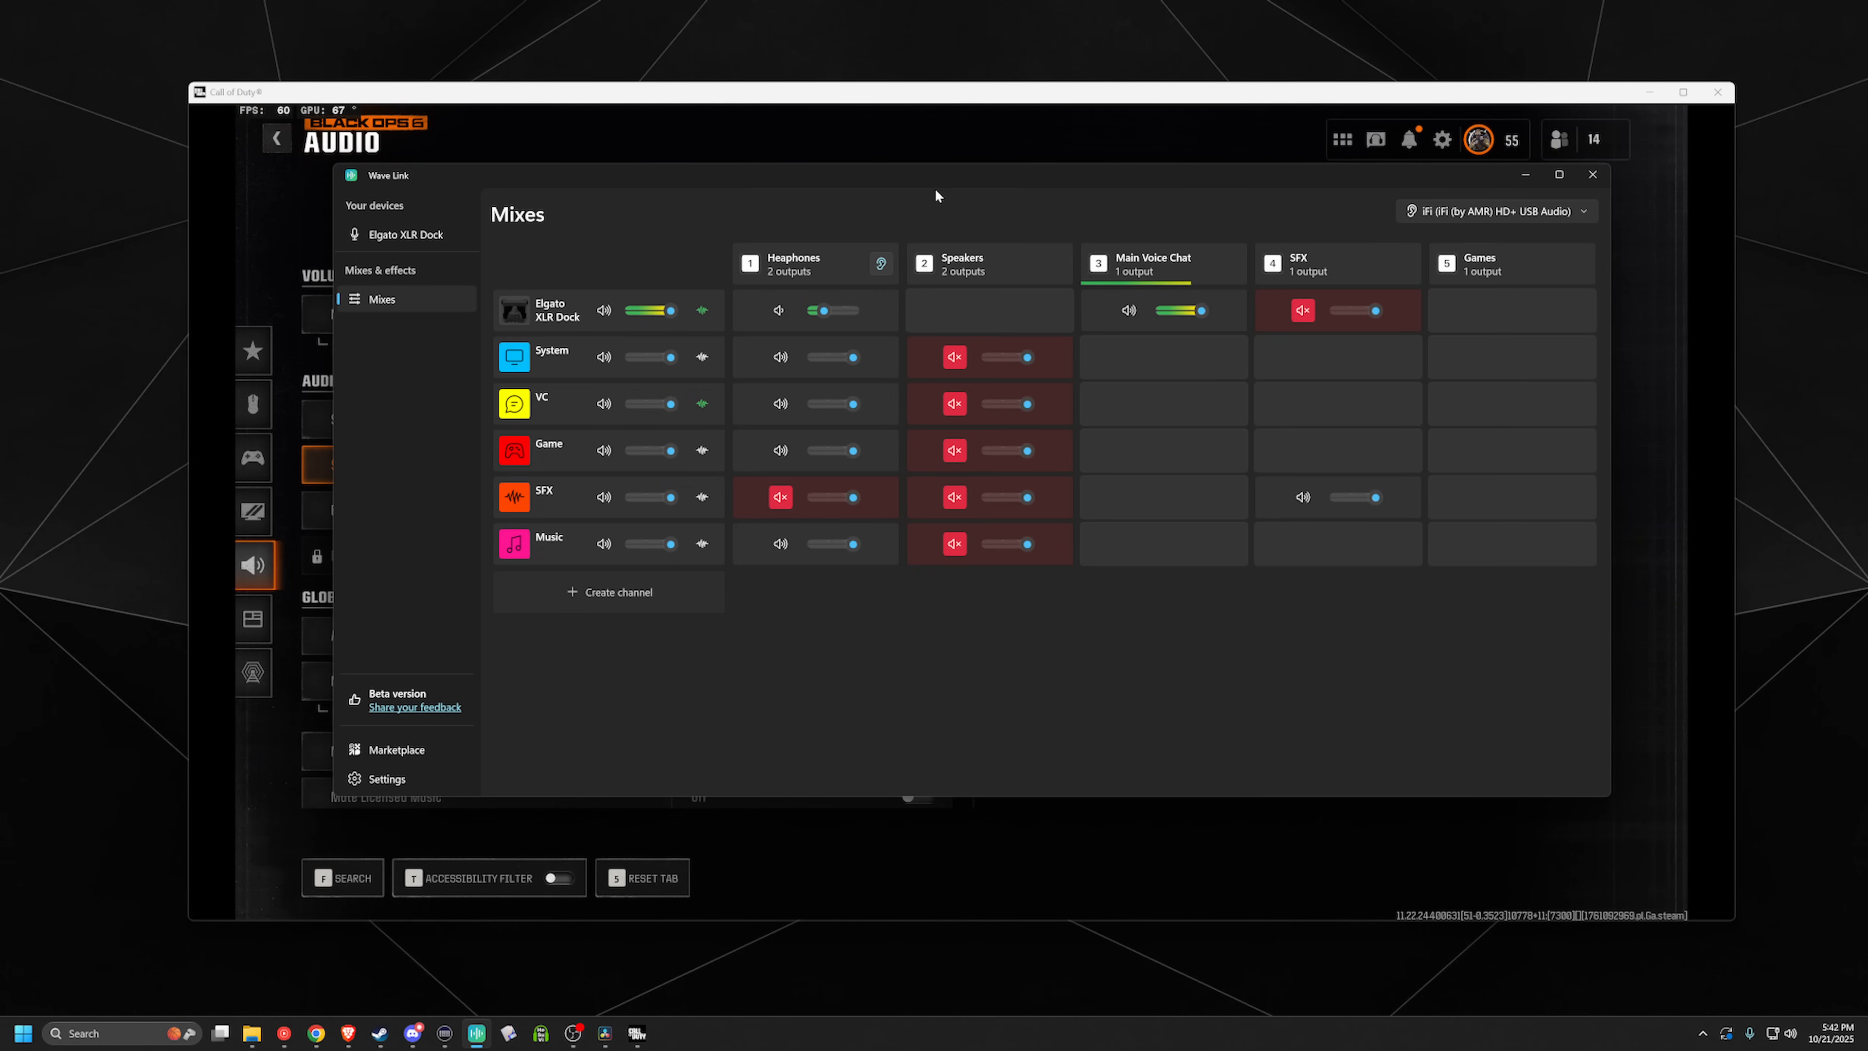
left_click_drag(937, 177, 905, 261)
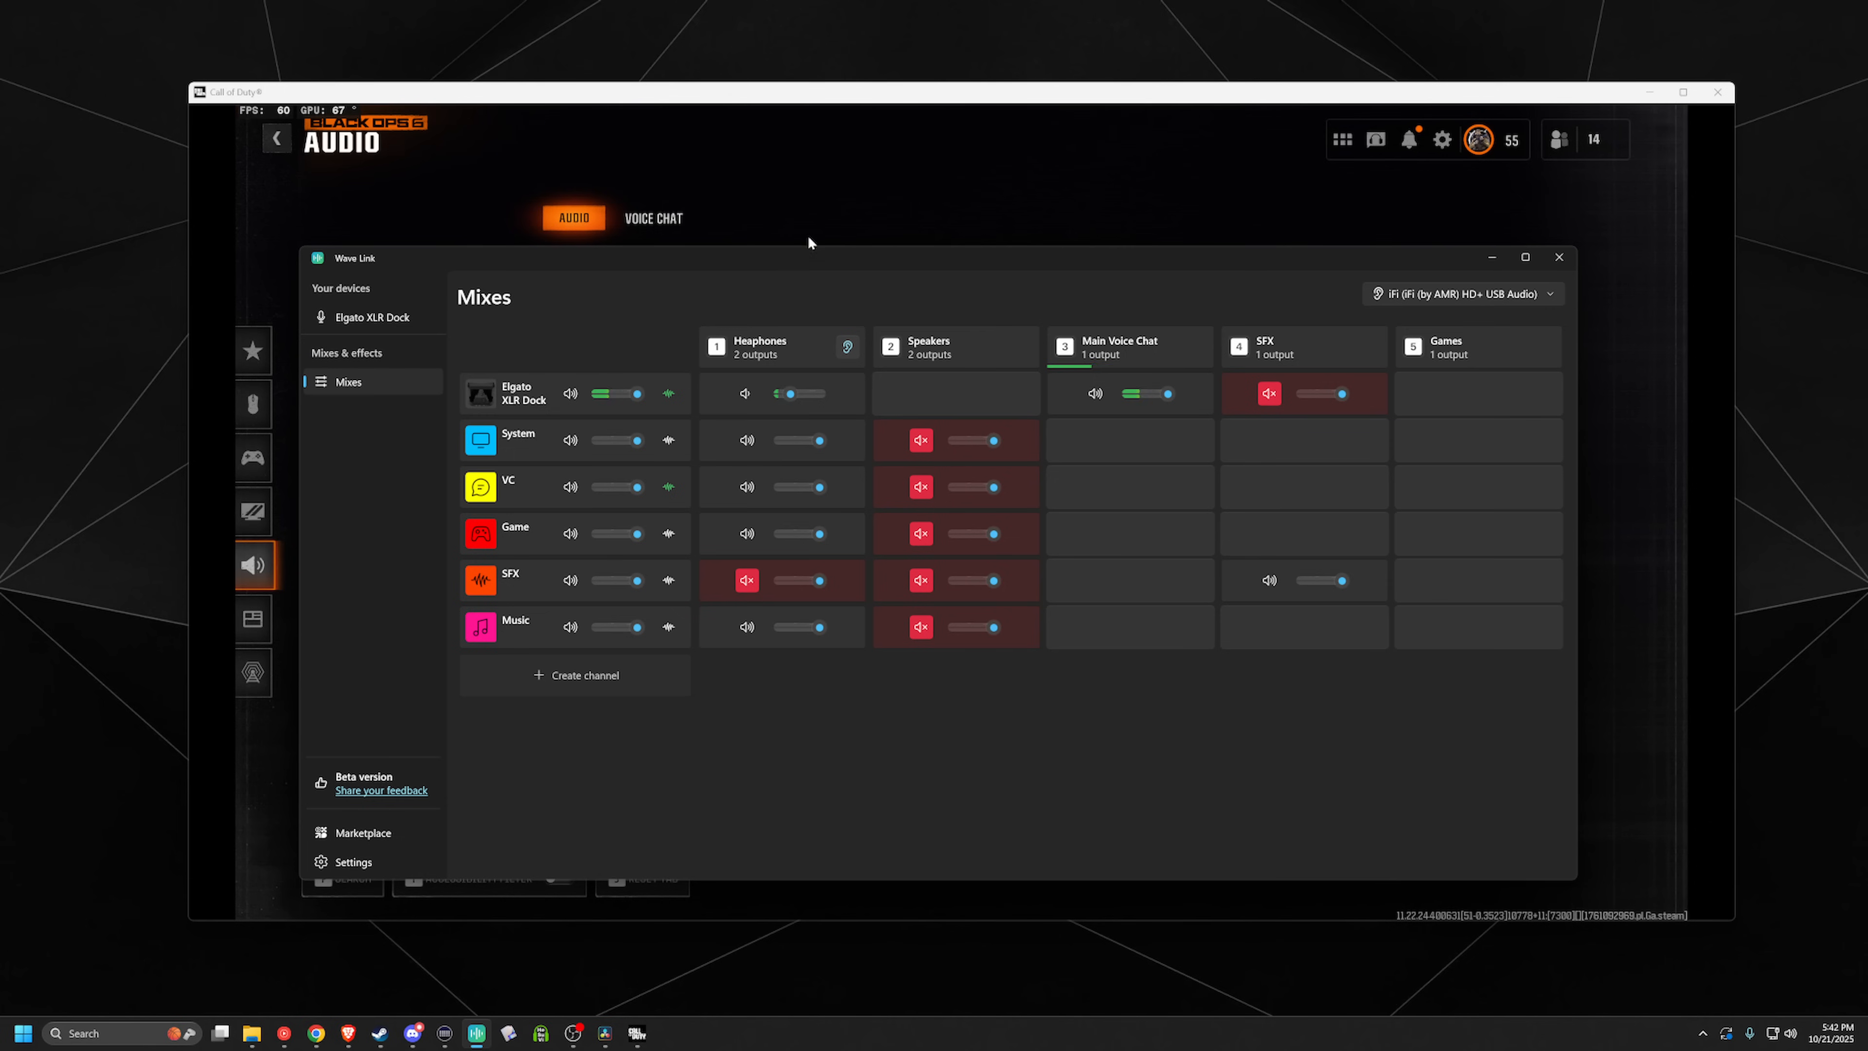
left_click_drag(833, 258, 586, 343)
left_click_drag(795, 103, 1718, 103)
left_click_drag(878, 341, 827, 180)
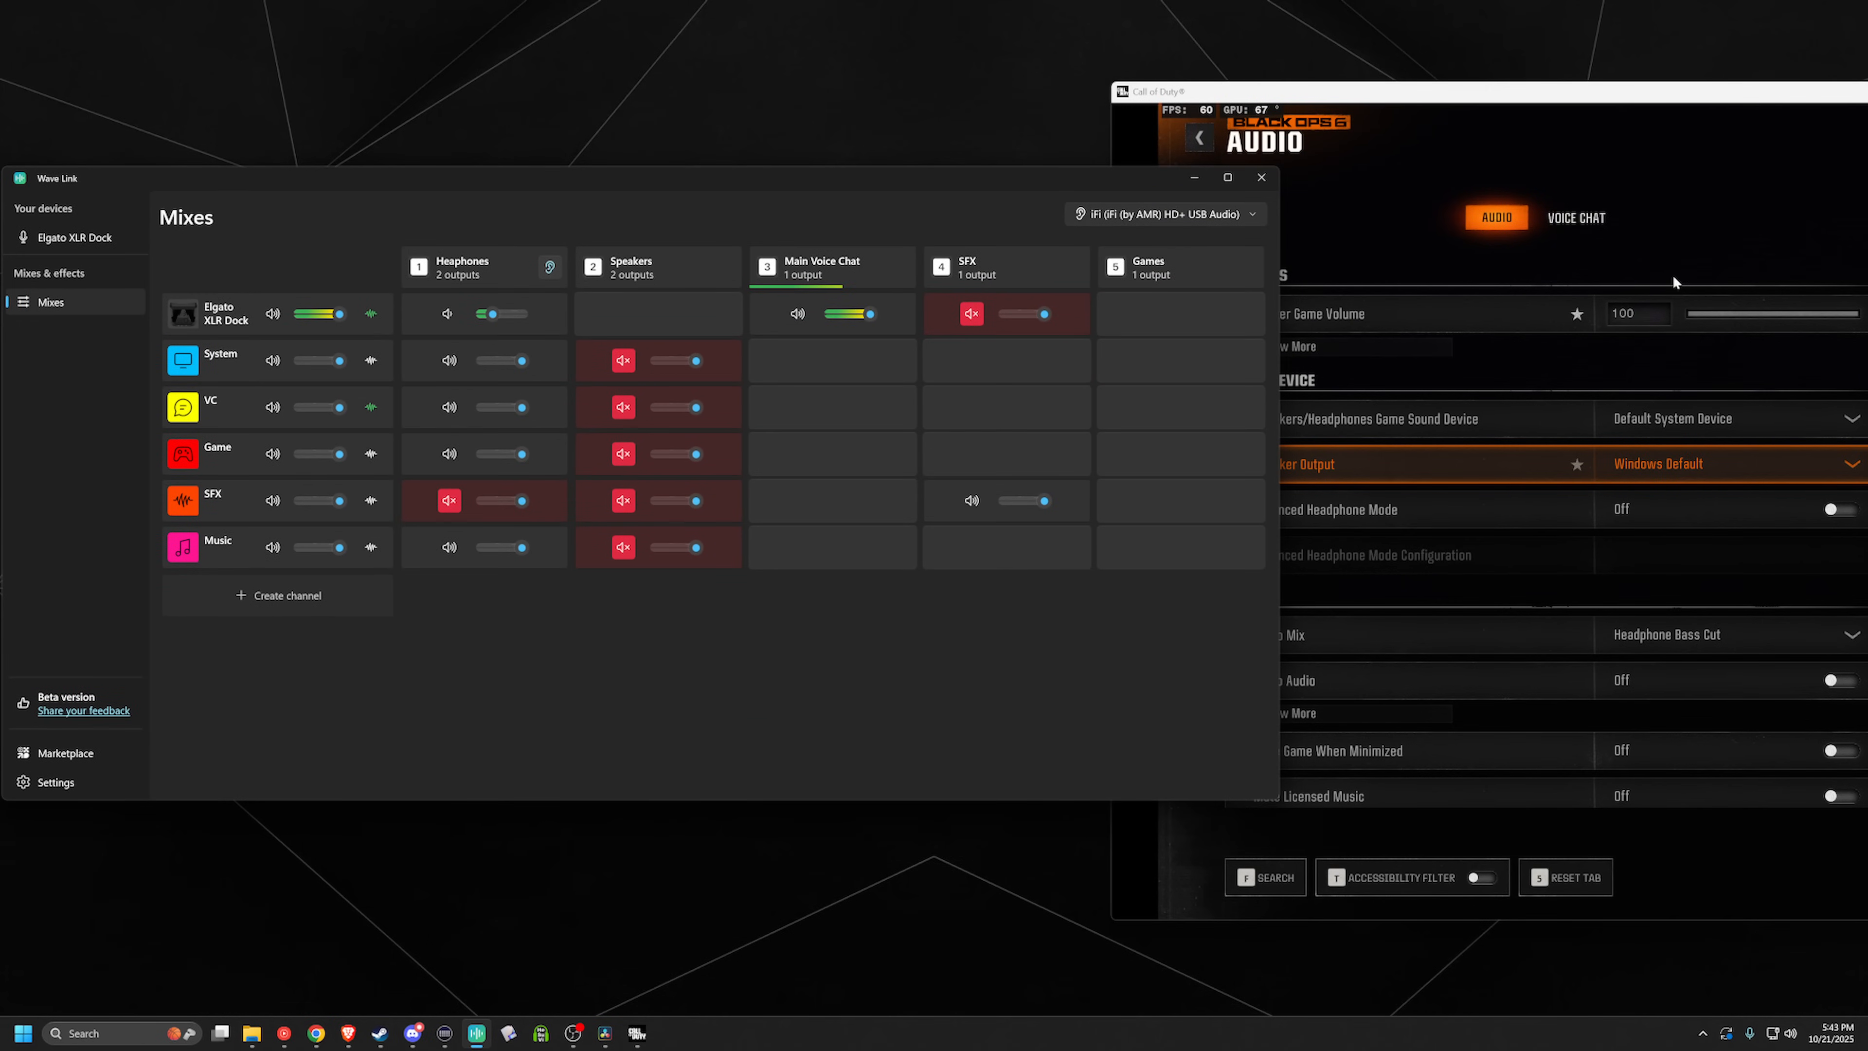
Step: Switch to Call of Duty and set the Speakers/Headphones Game Sound Device to Game [Elgato Virtual Audio]
left_click(1579, 103)
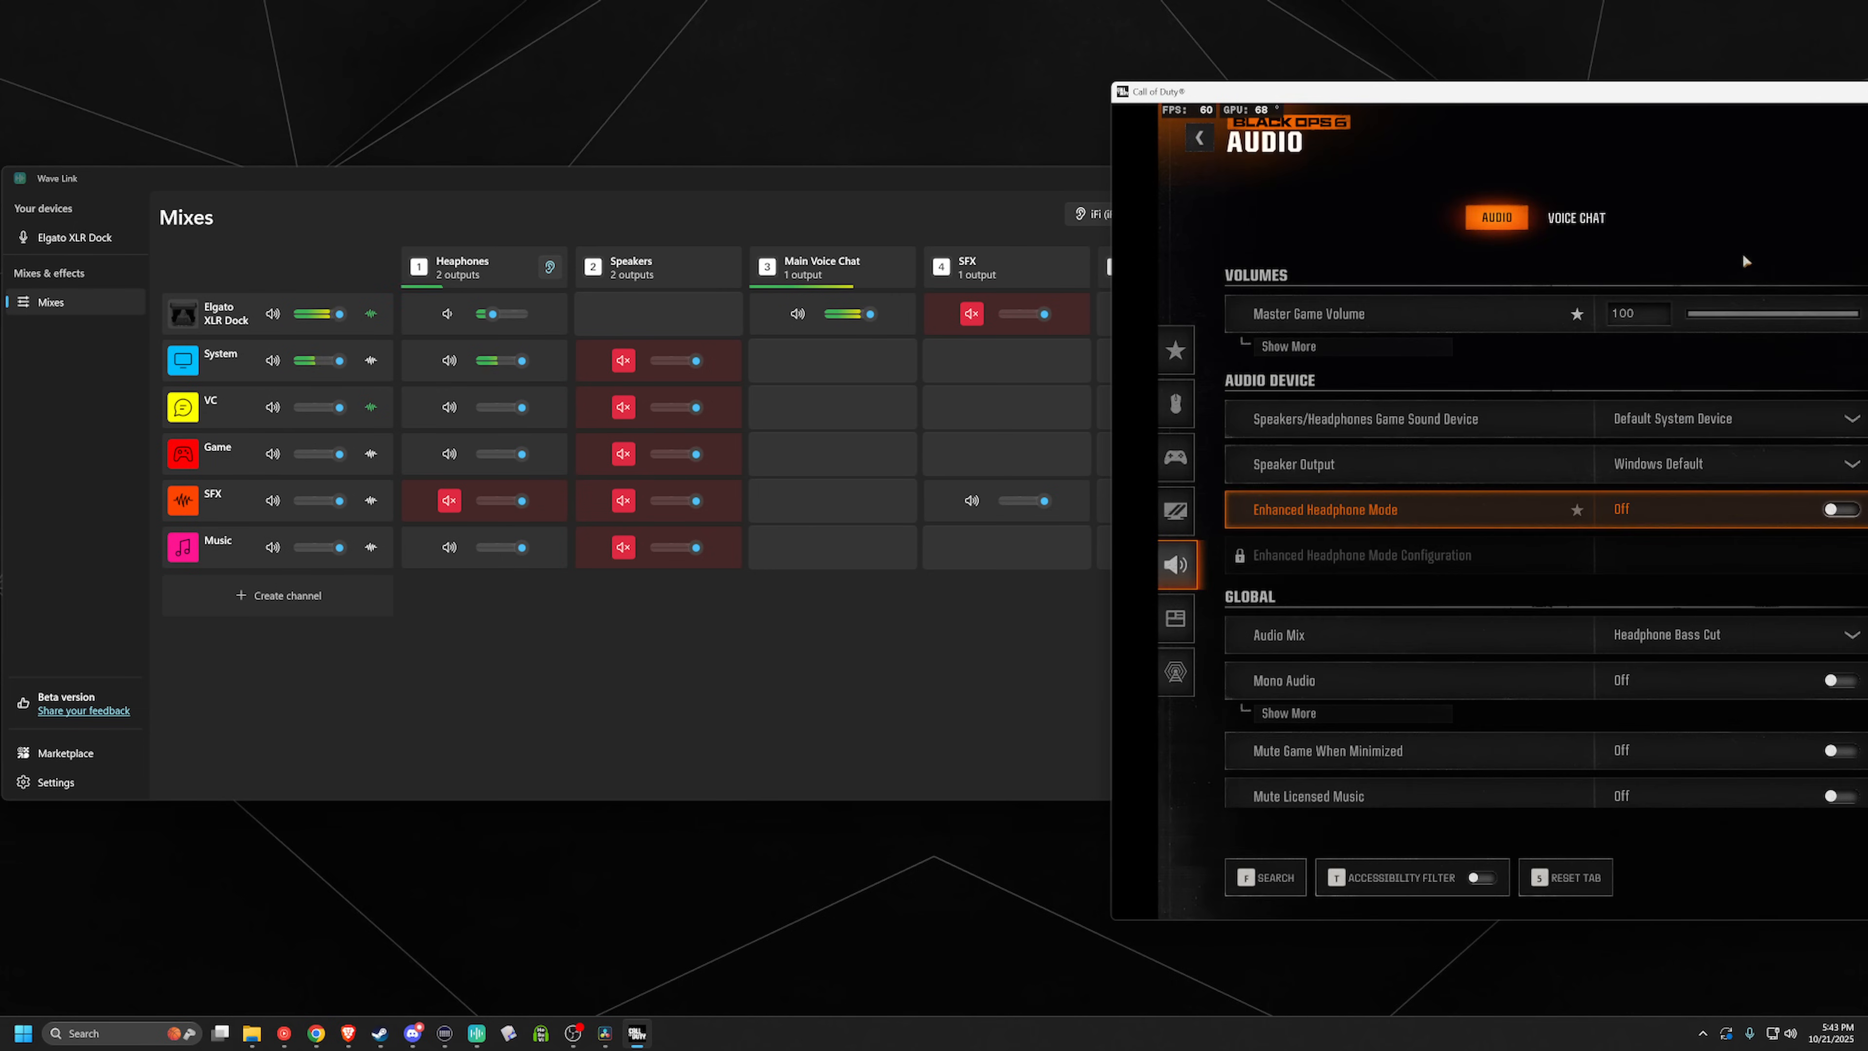
left_click(1750, 420)
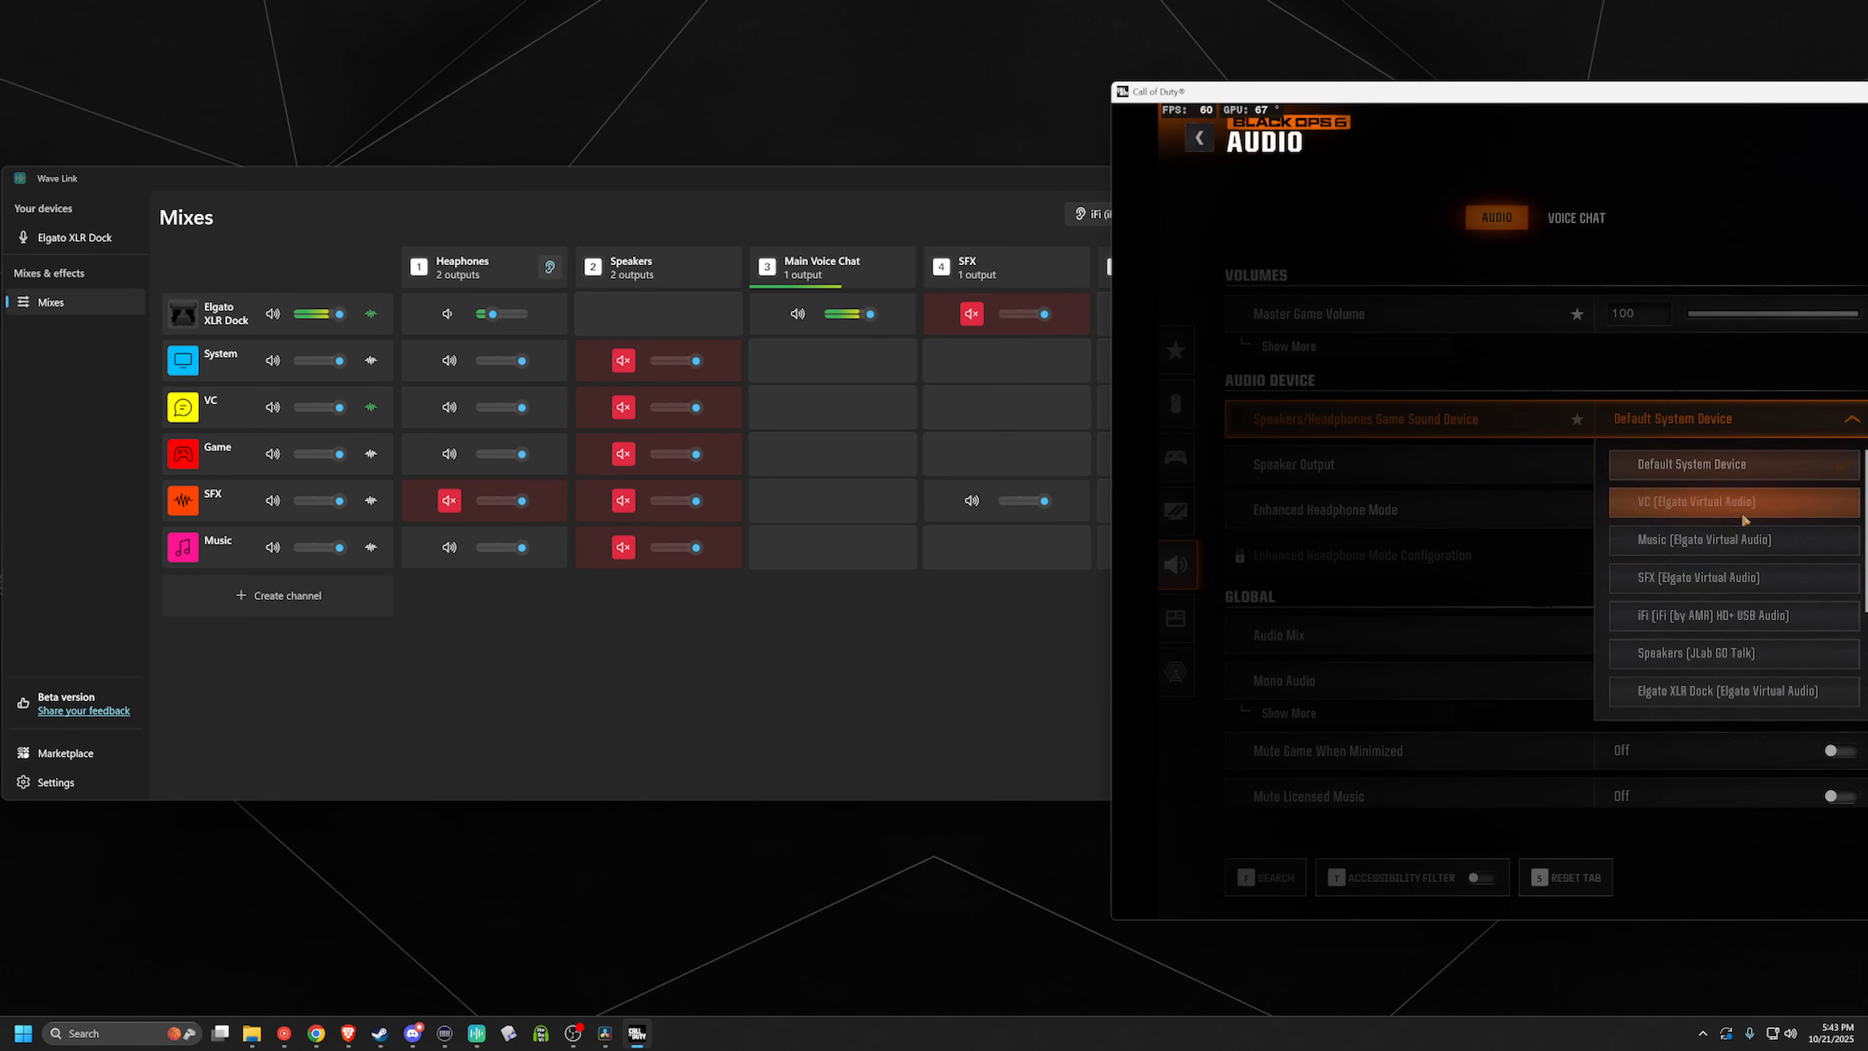
scroll(1752, 579, "down", 1)
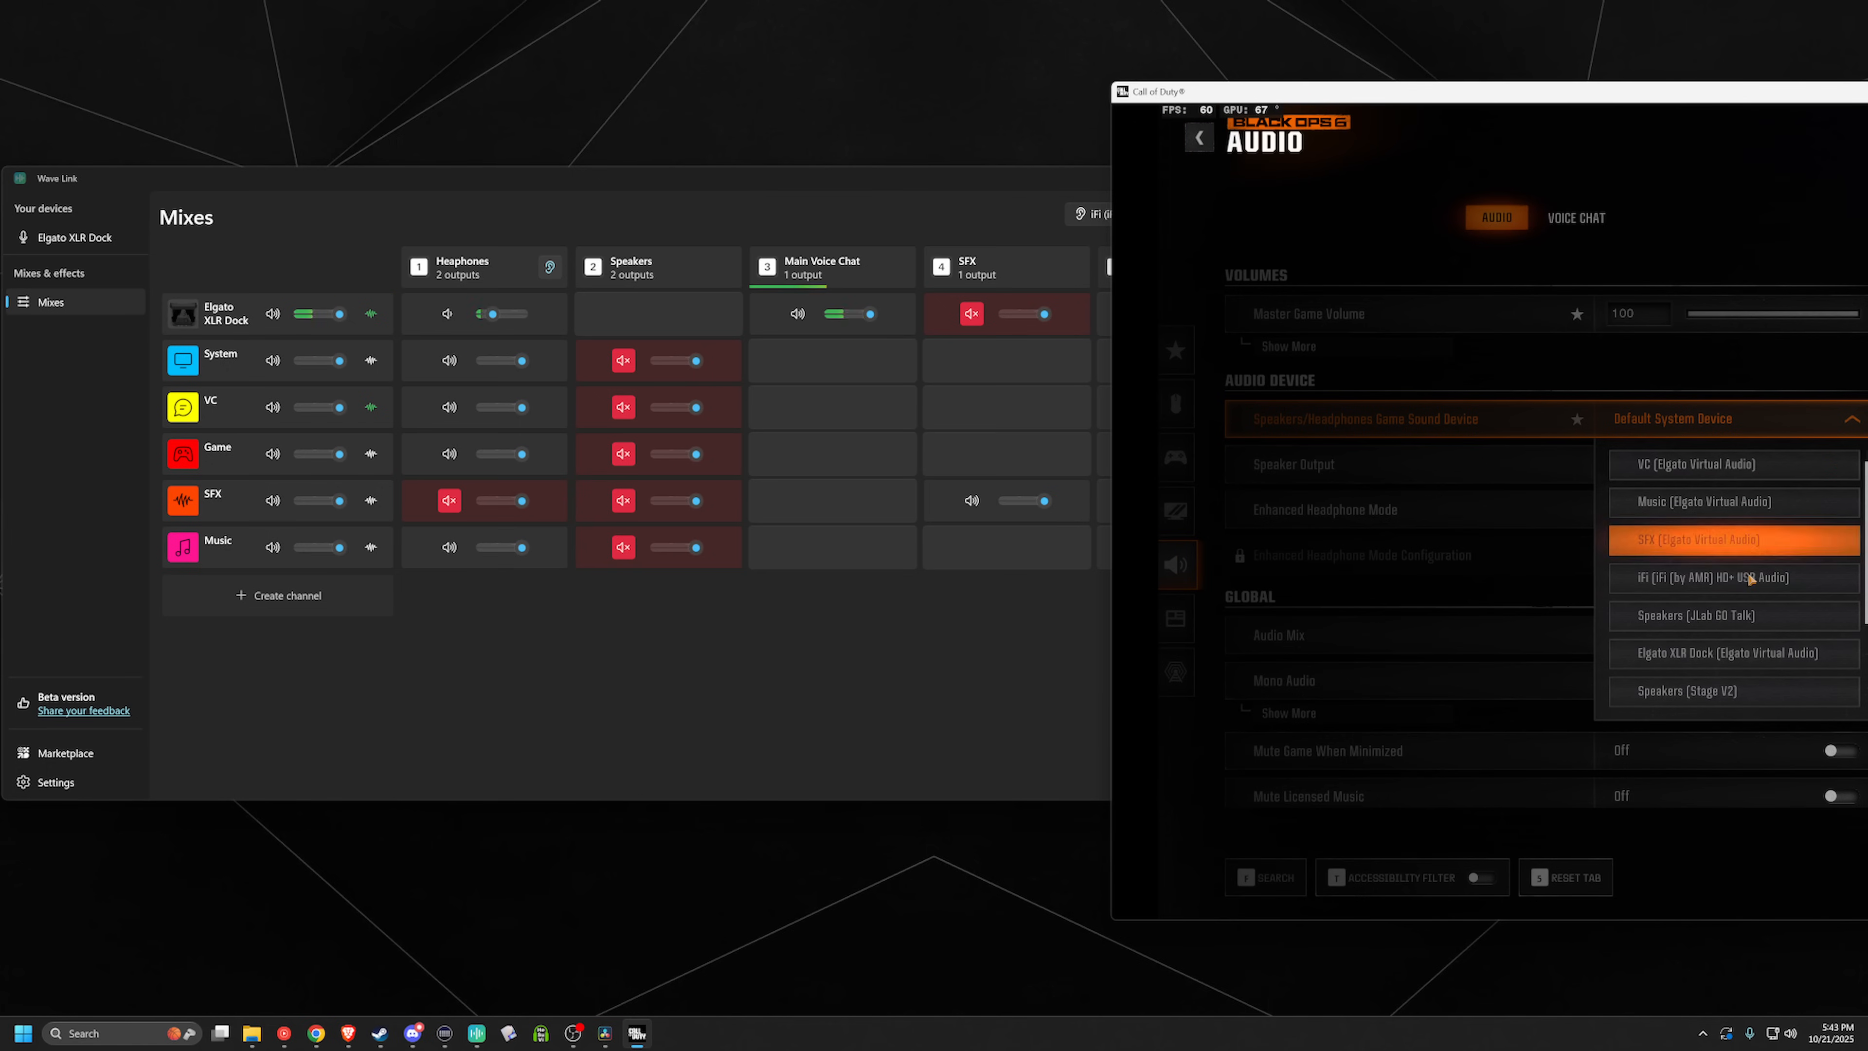
scroll(1750, 592, "down", 3)
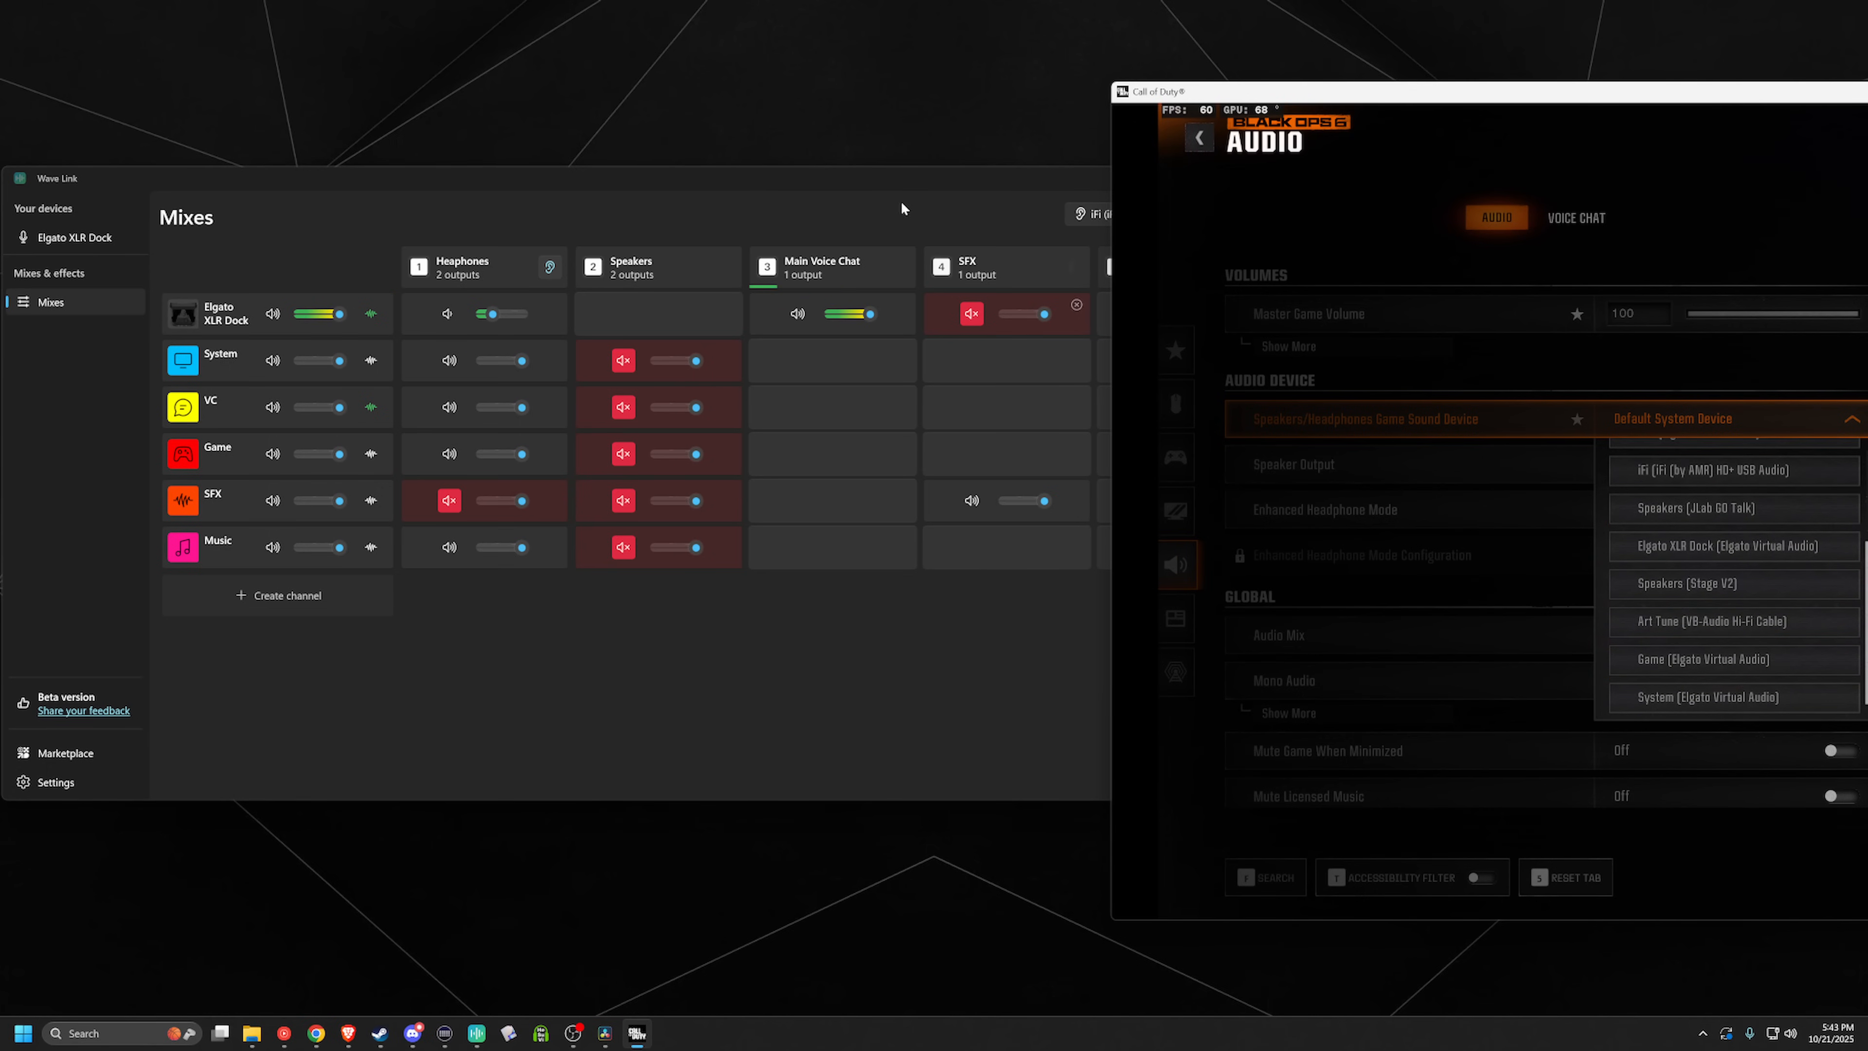
left_click_drag(889, 175, 942, 172)
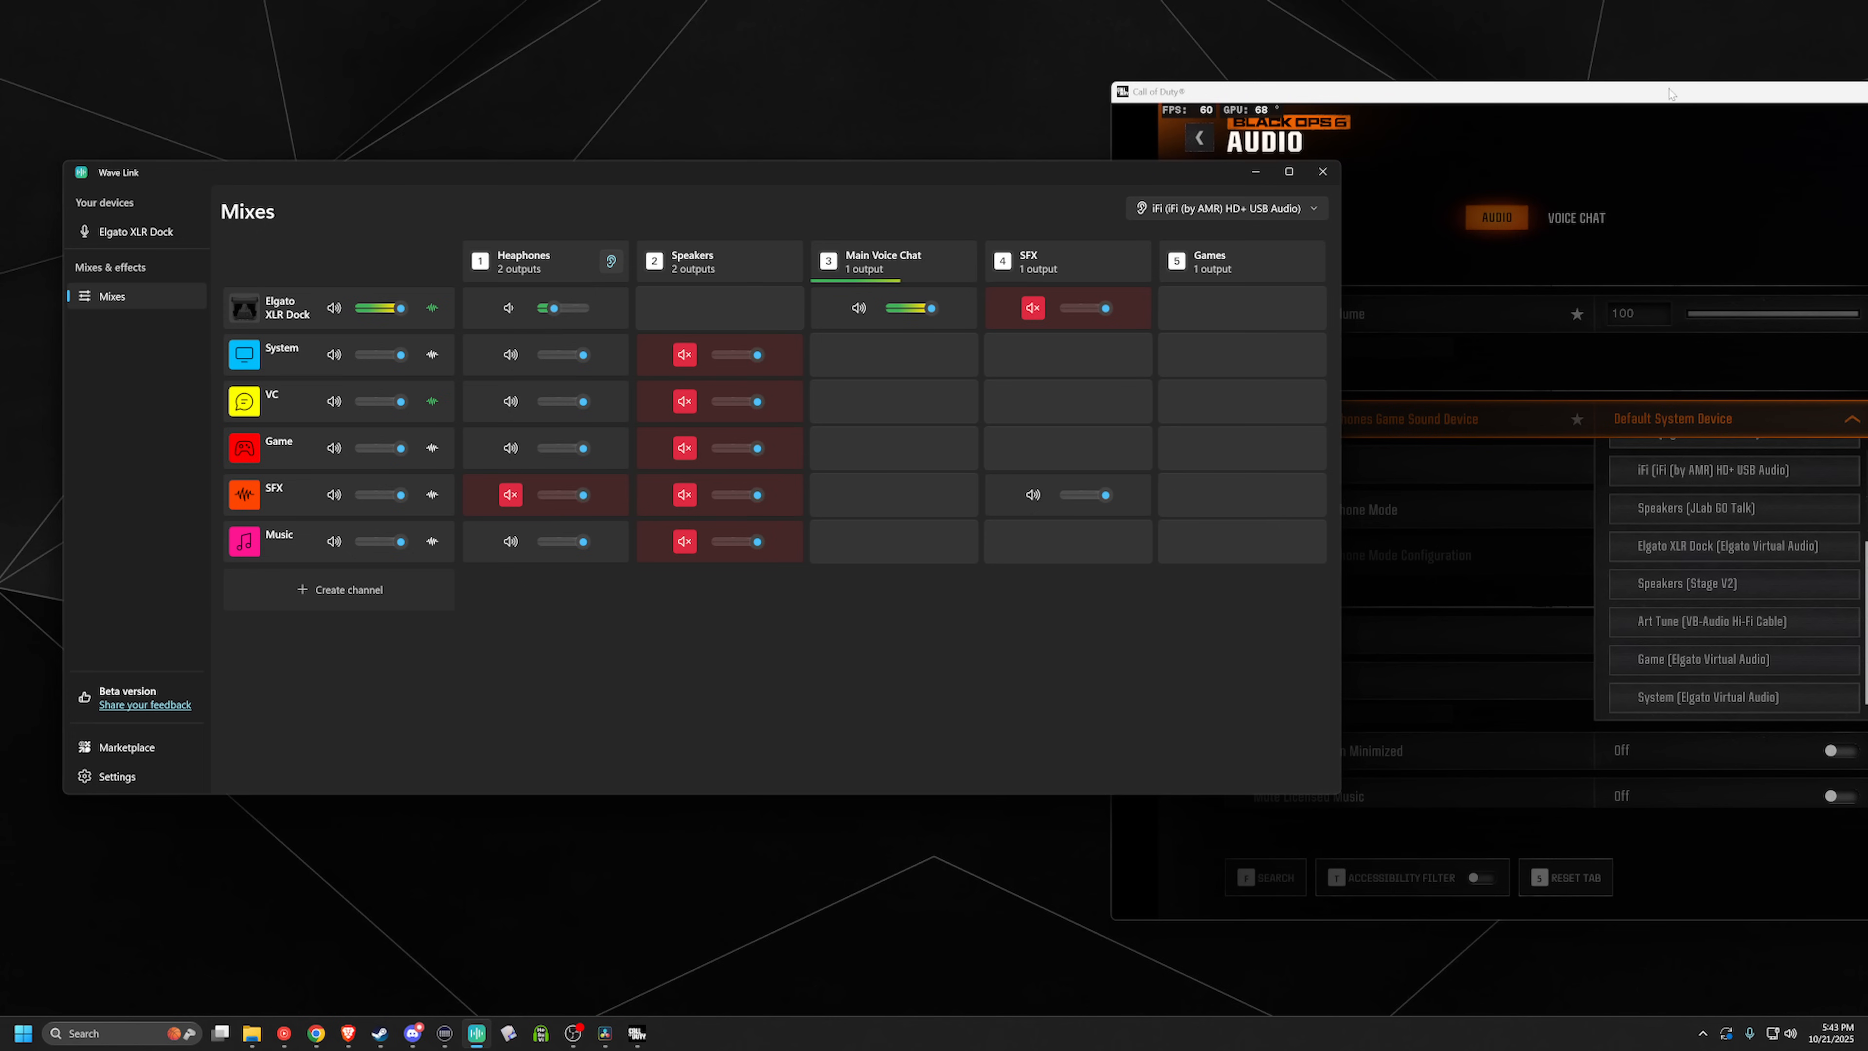
left_click(1625, 109)
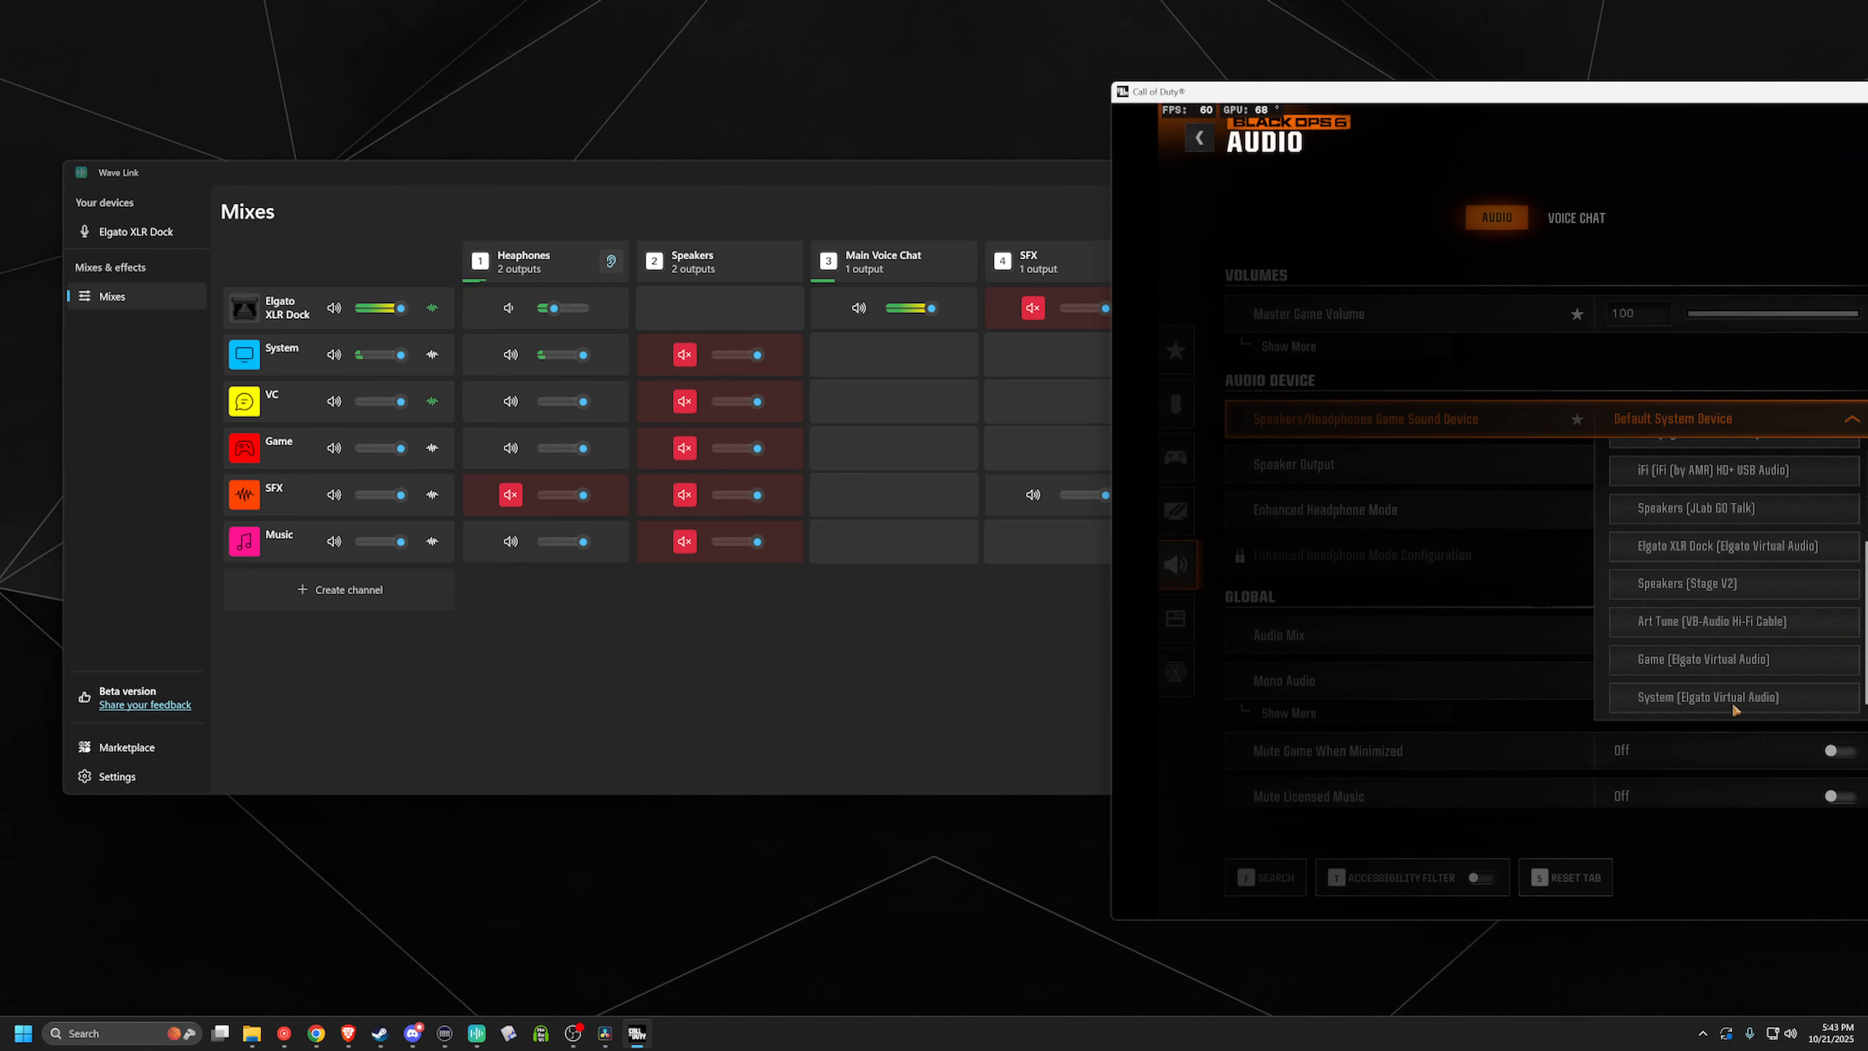
left_click(1710, 666)
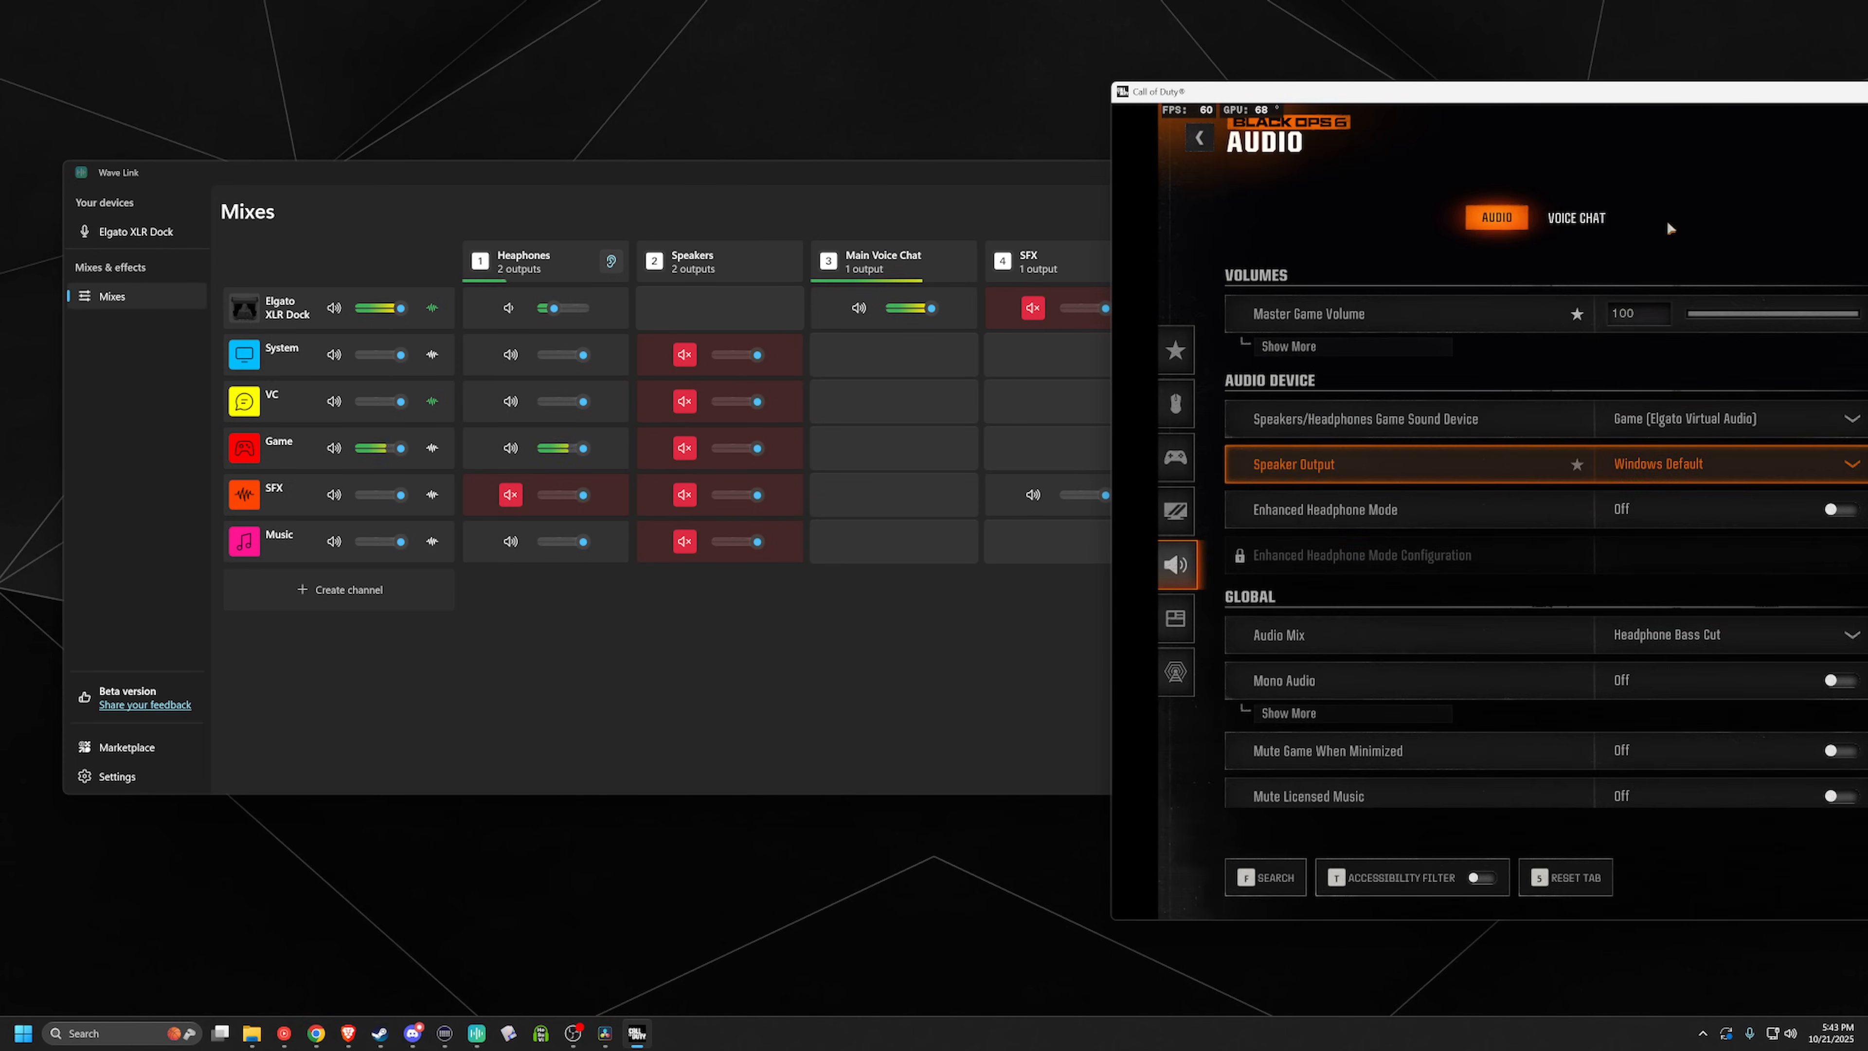
left_click(1691, 419)
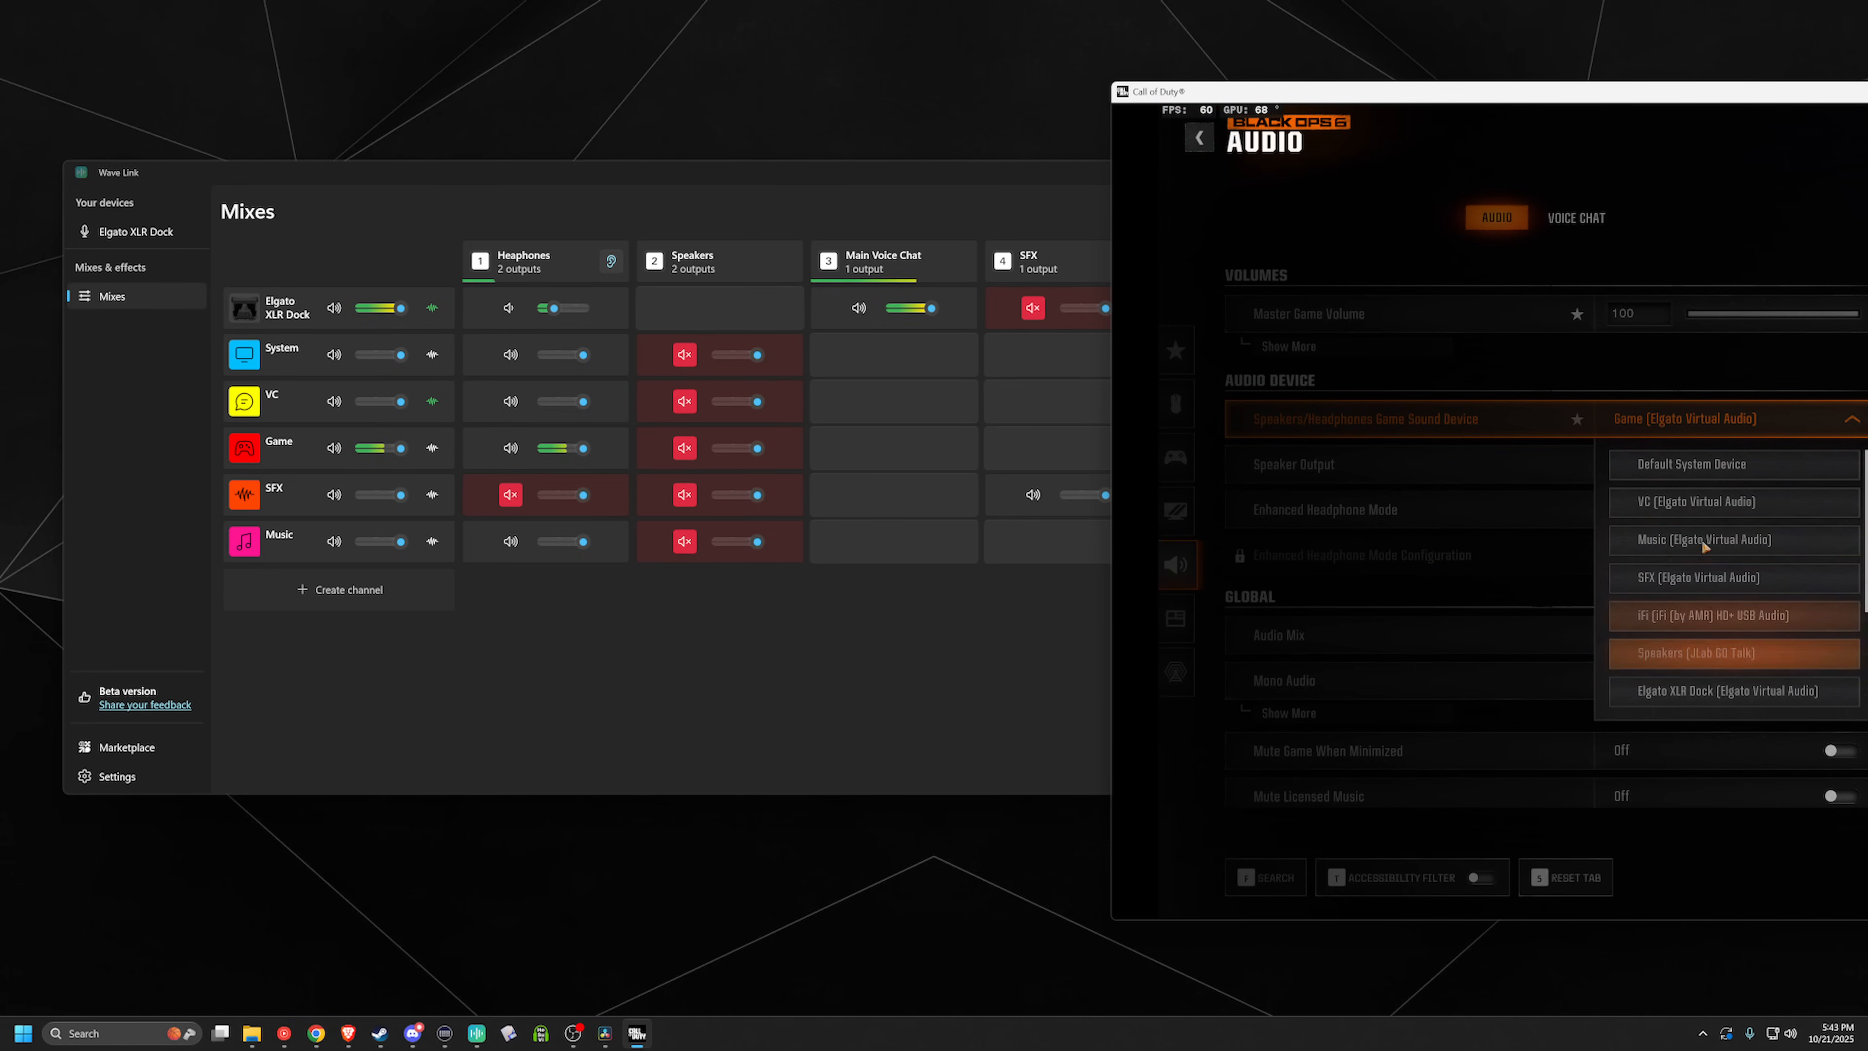
left_click(1688, 221)
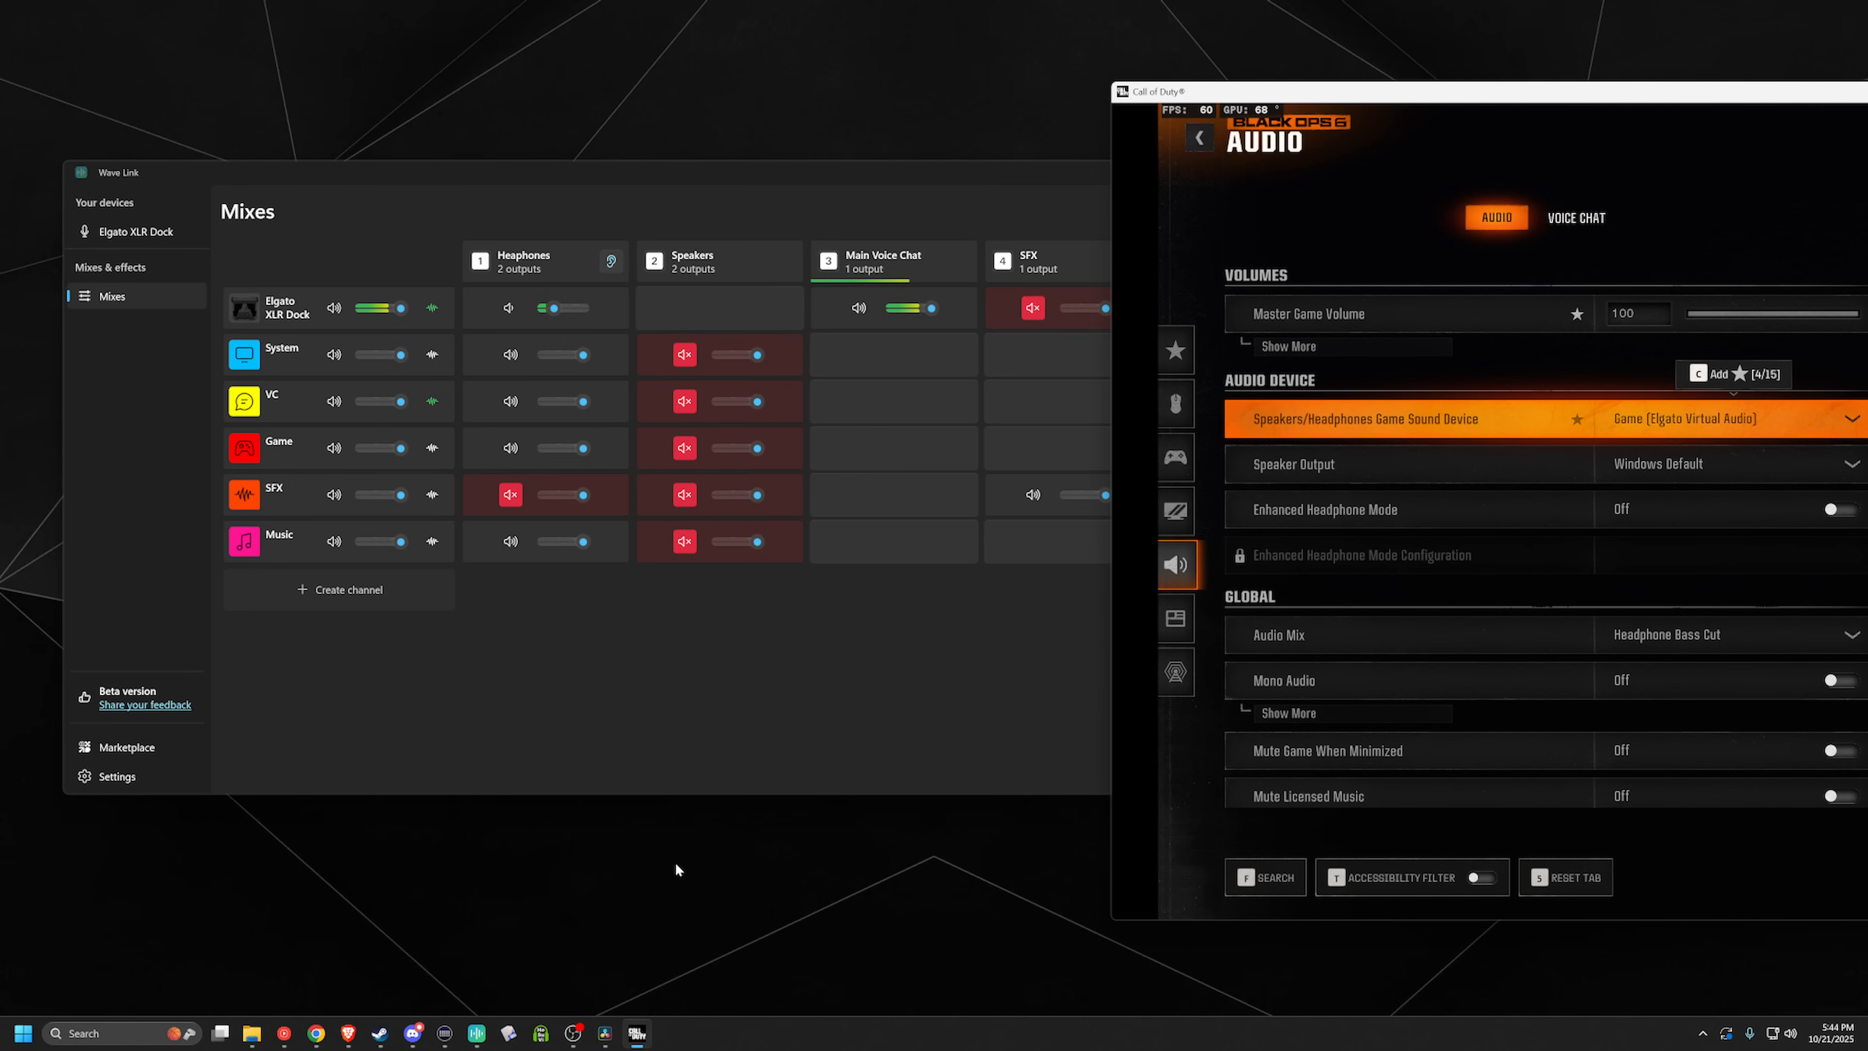
Step: Switch to Wave Link, review the Game channel's assignable apps again and close its settings without adding one
left_click(709, 718)
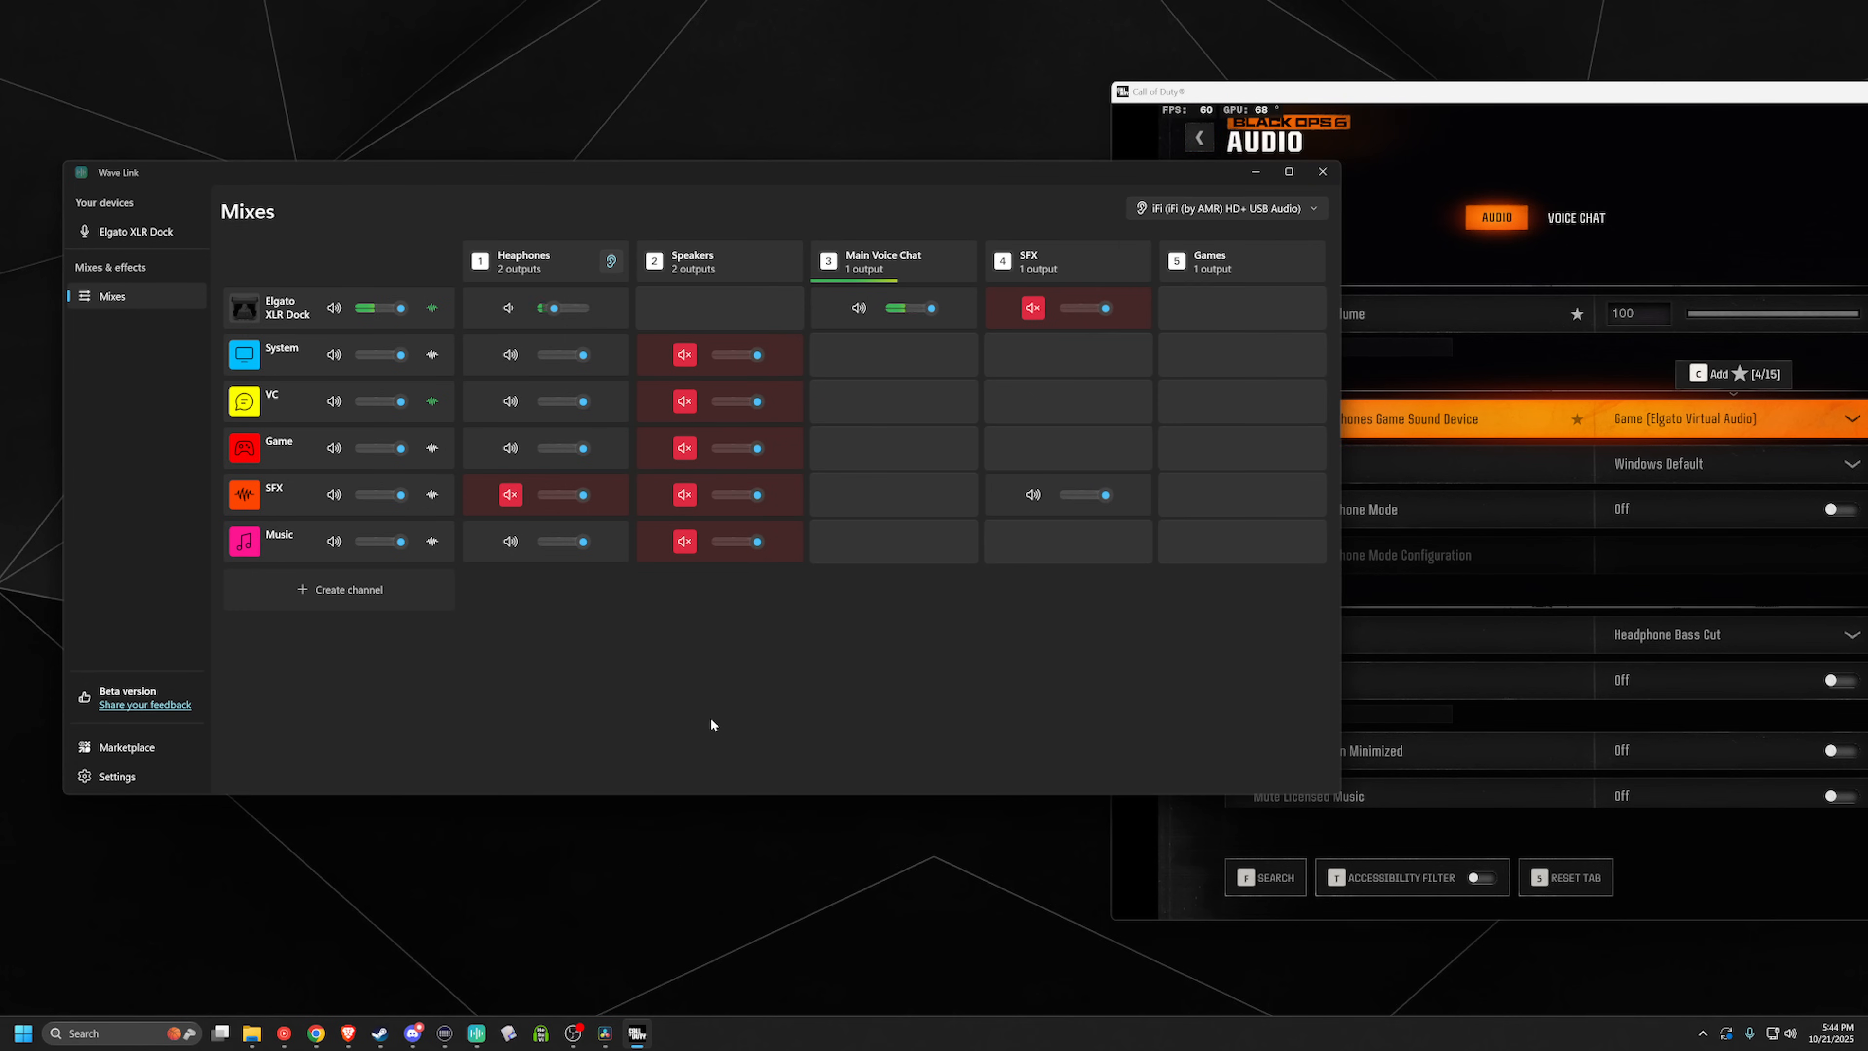
left_click(246, 449)
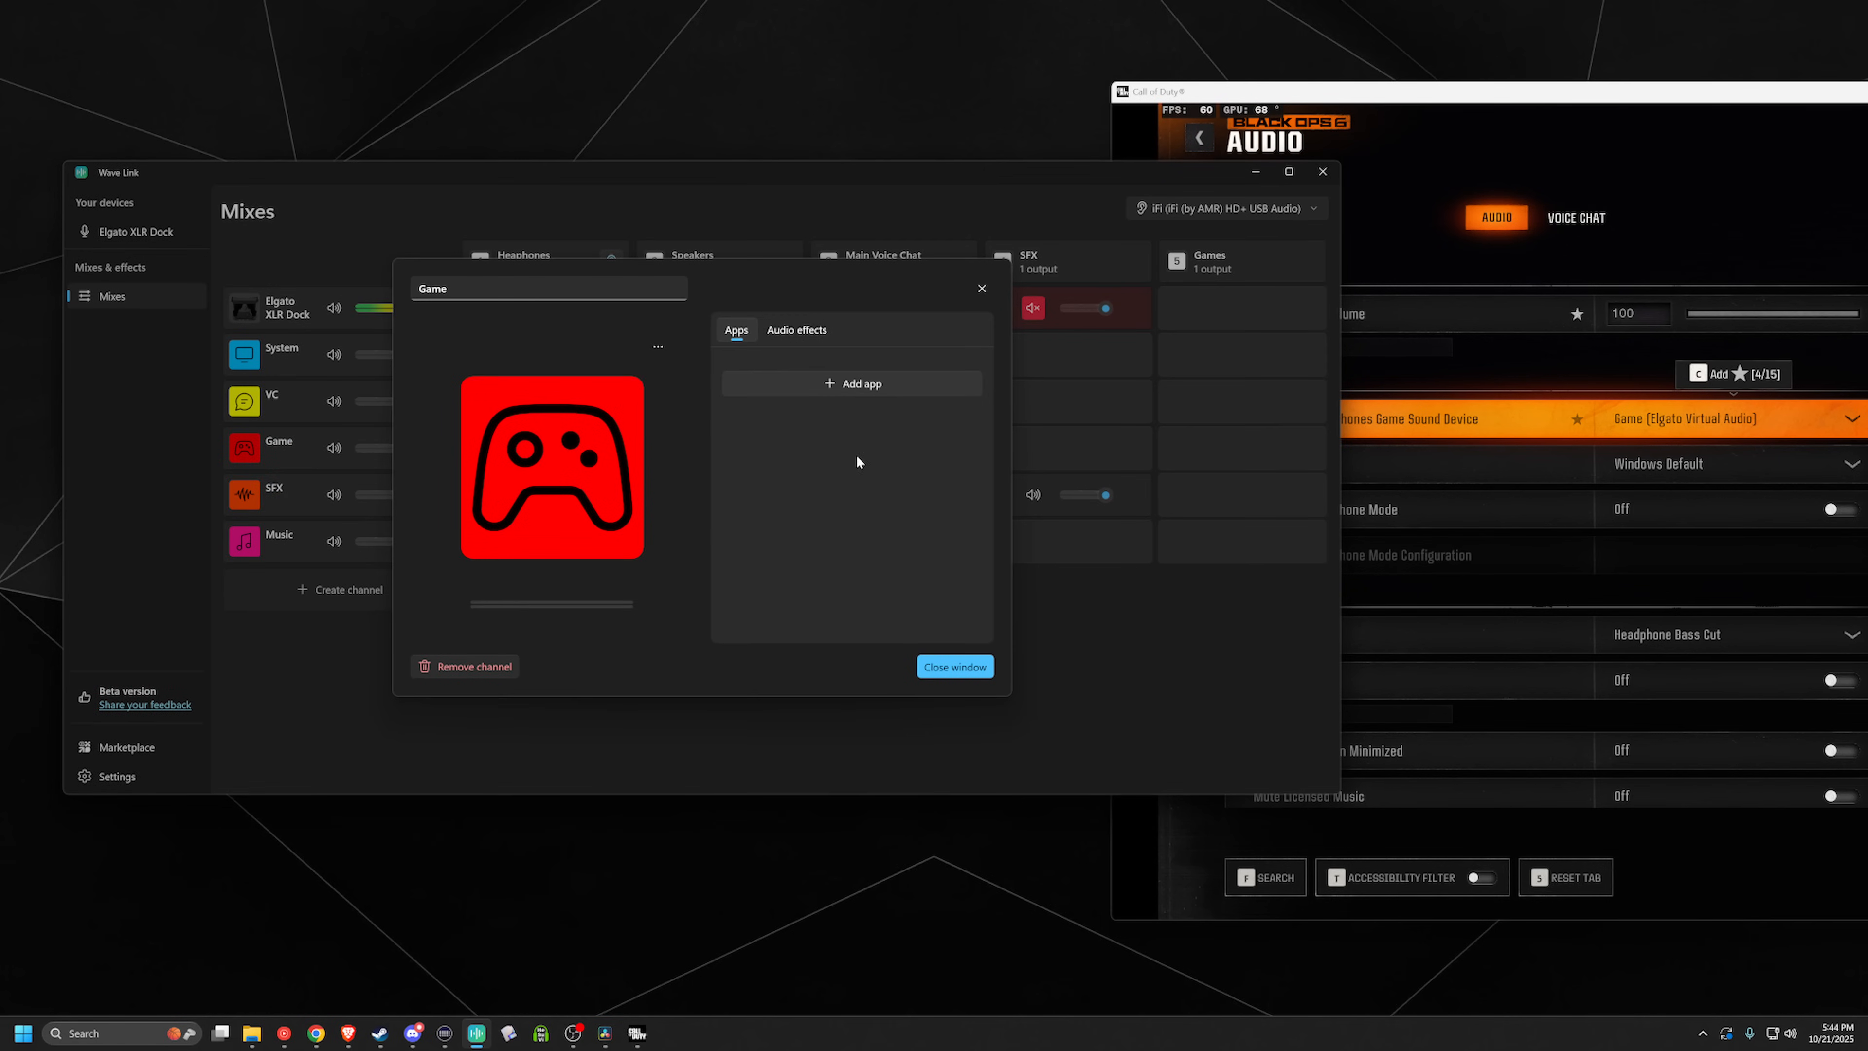
left_click(851, 384)
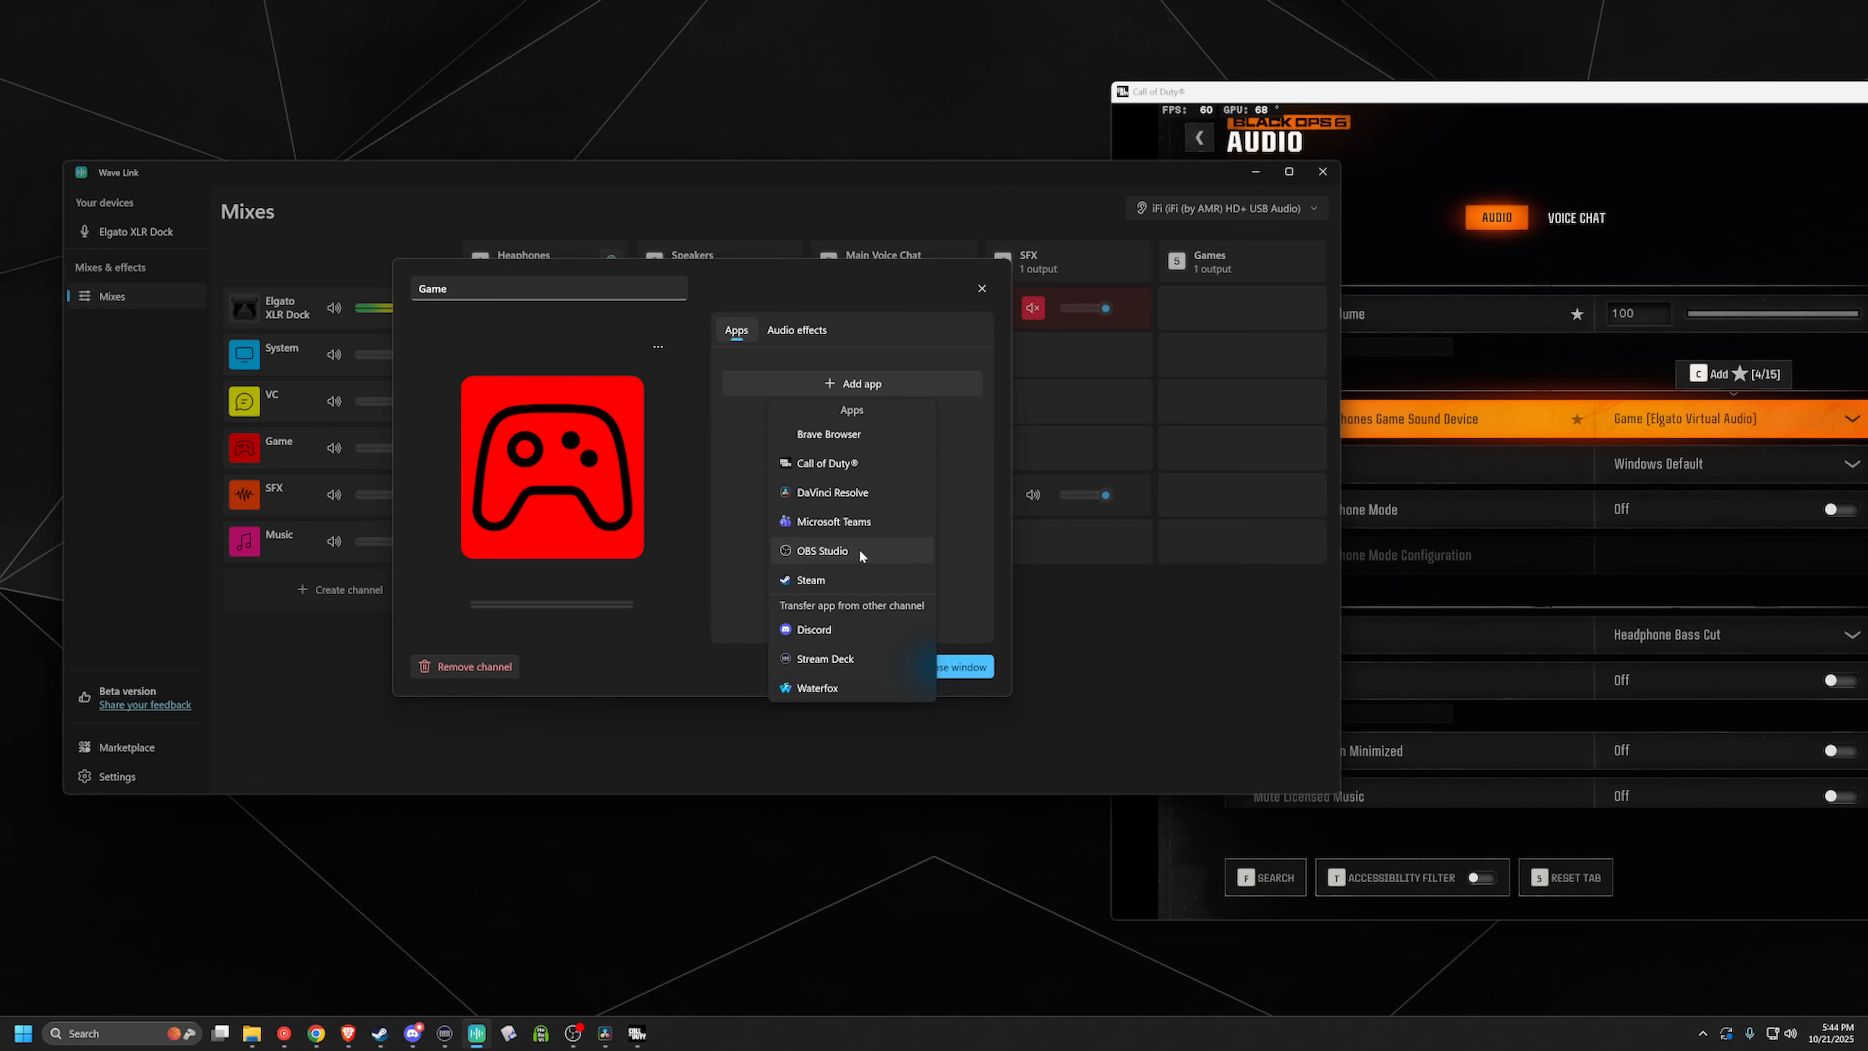
left_click(1708, 326)
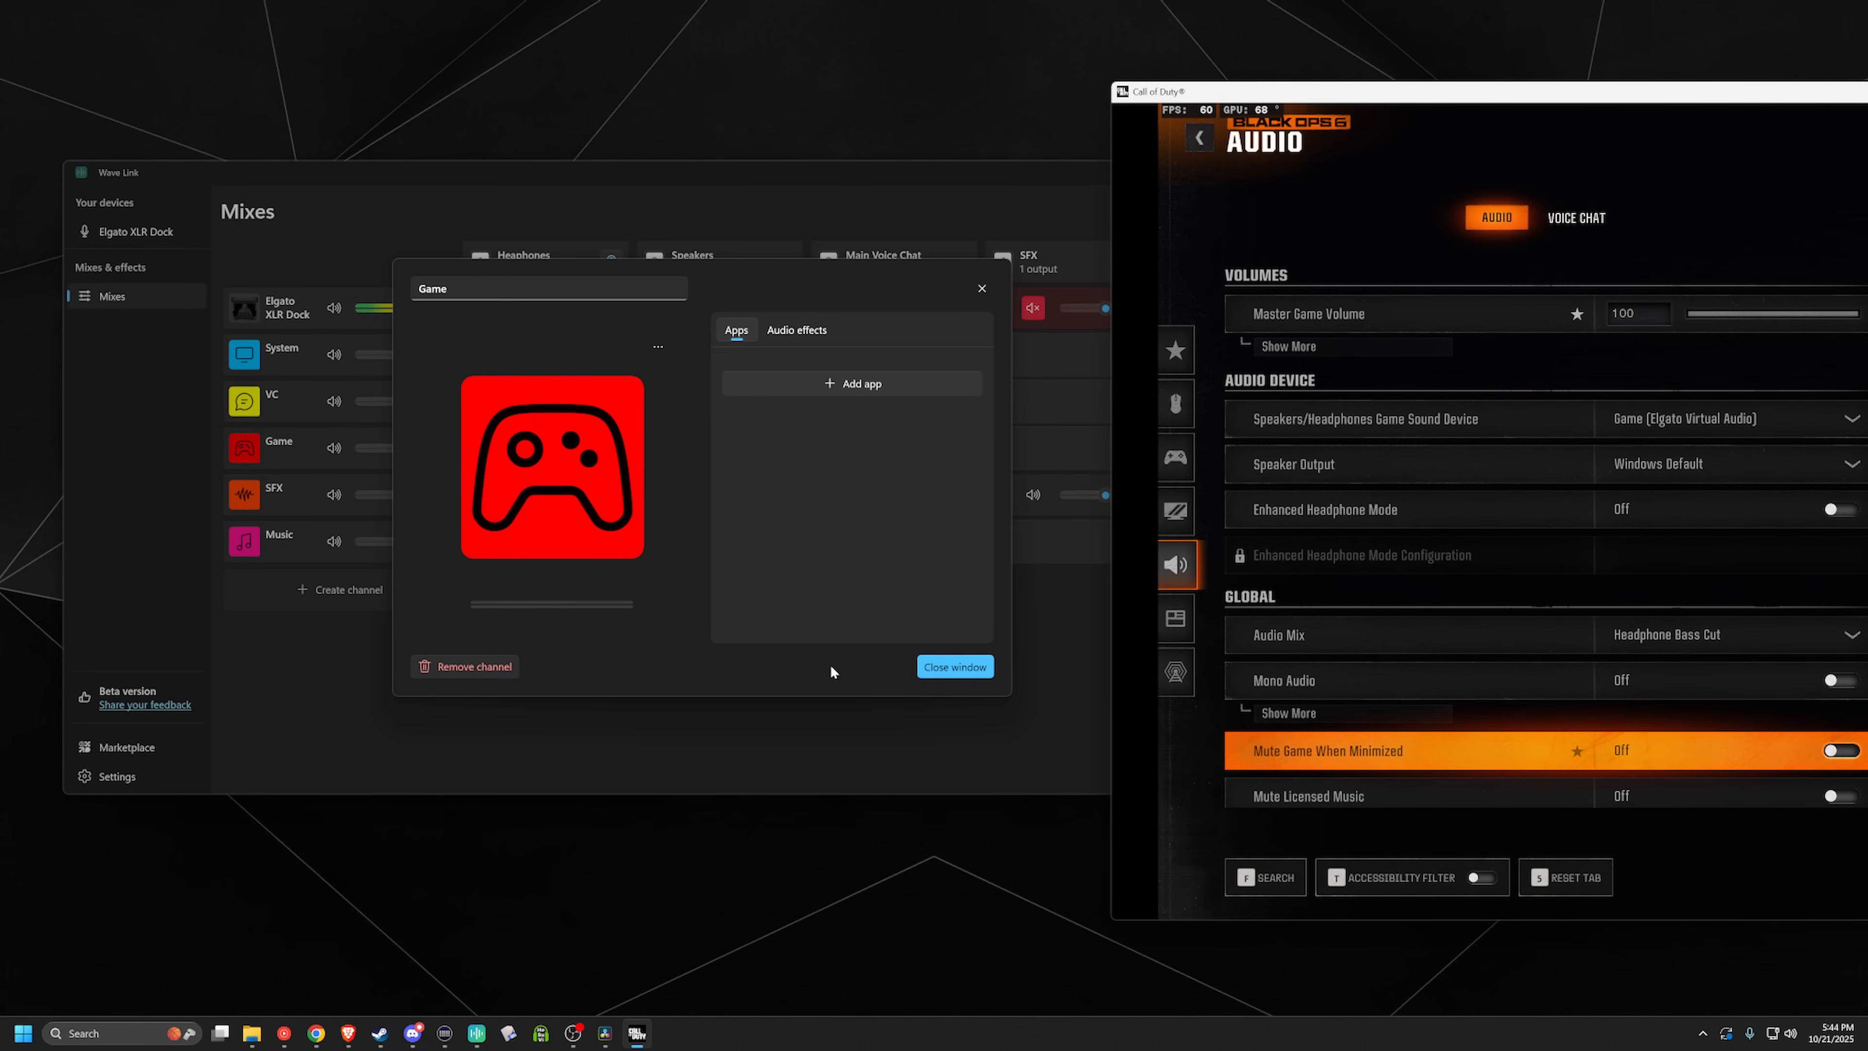
left_click(827, 389)
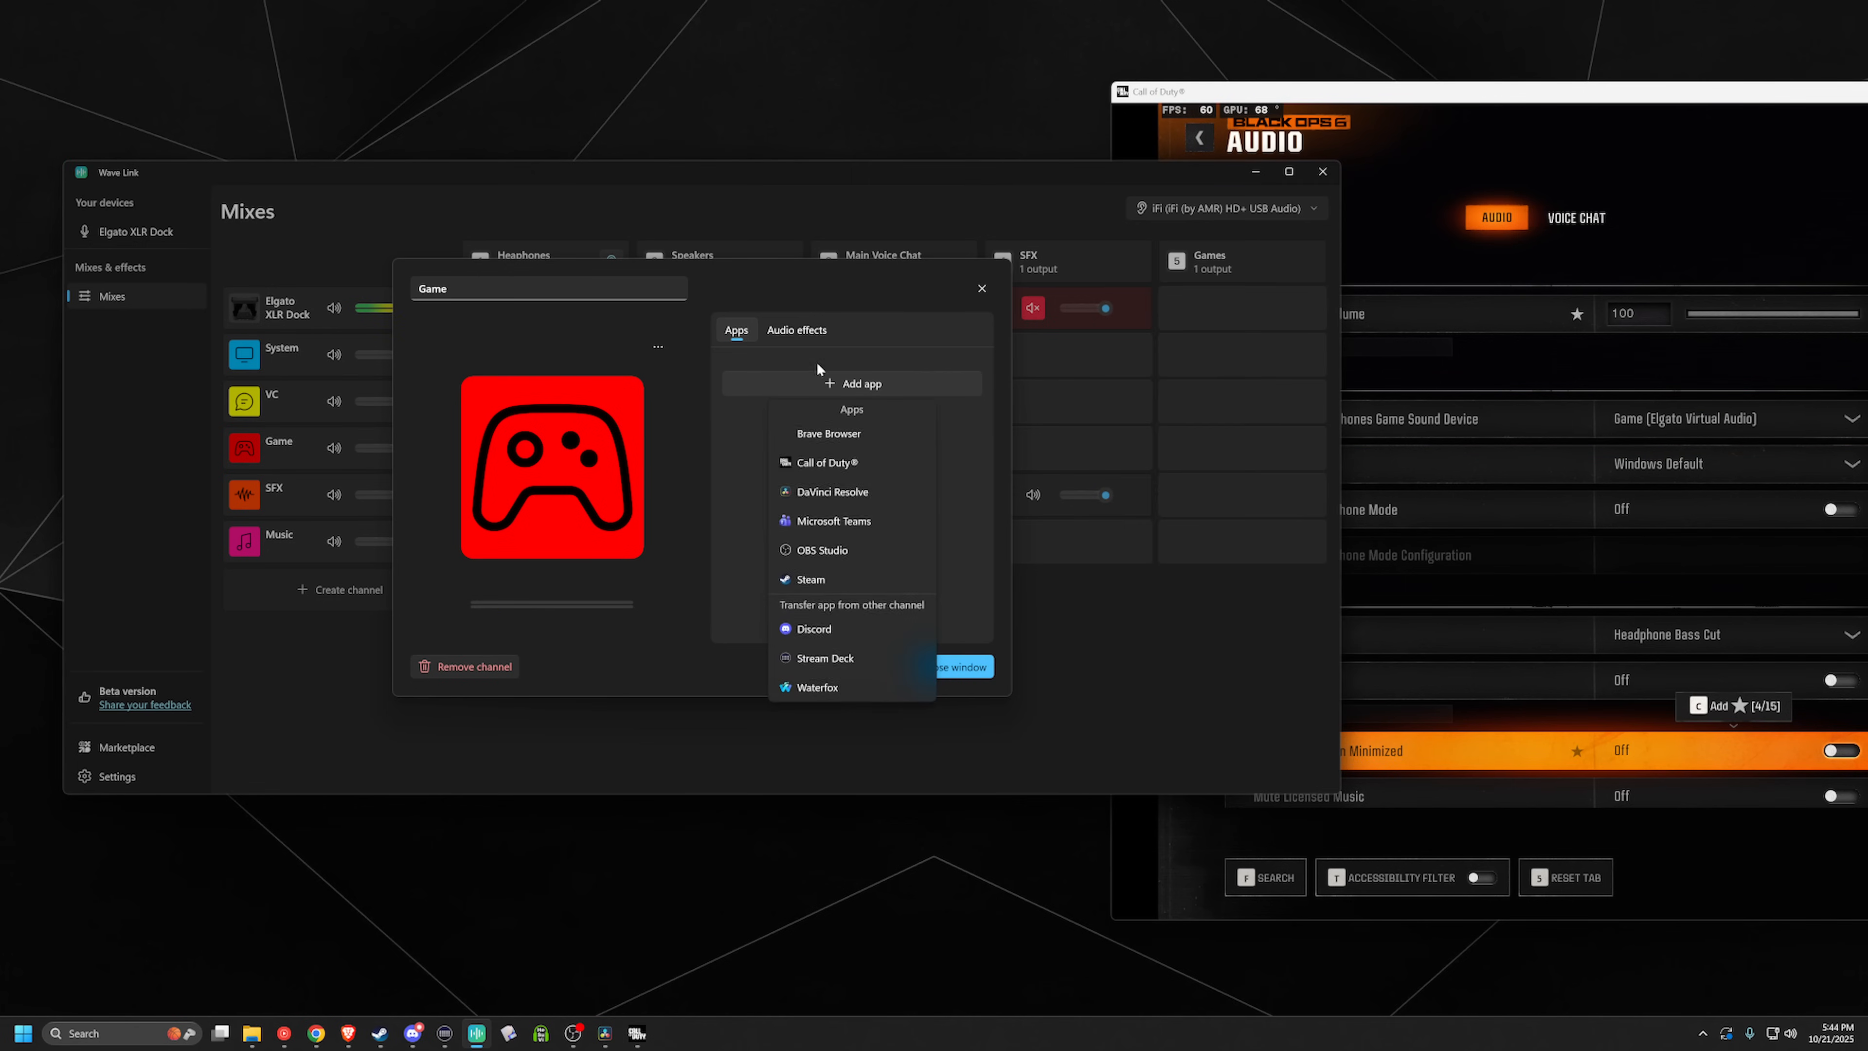
left_click(990, 688)
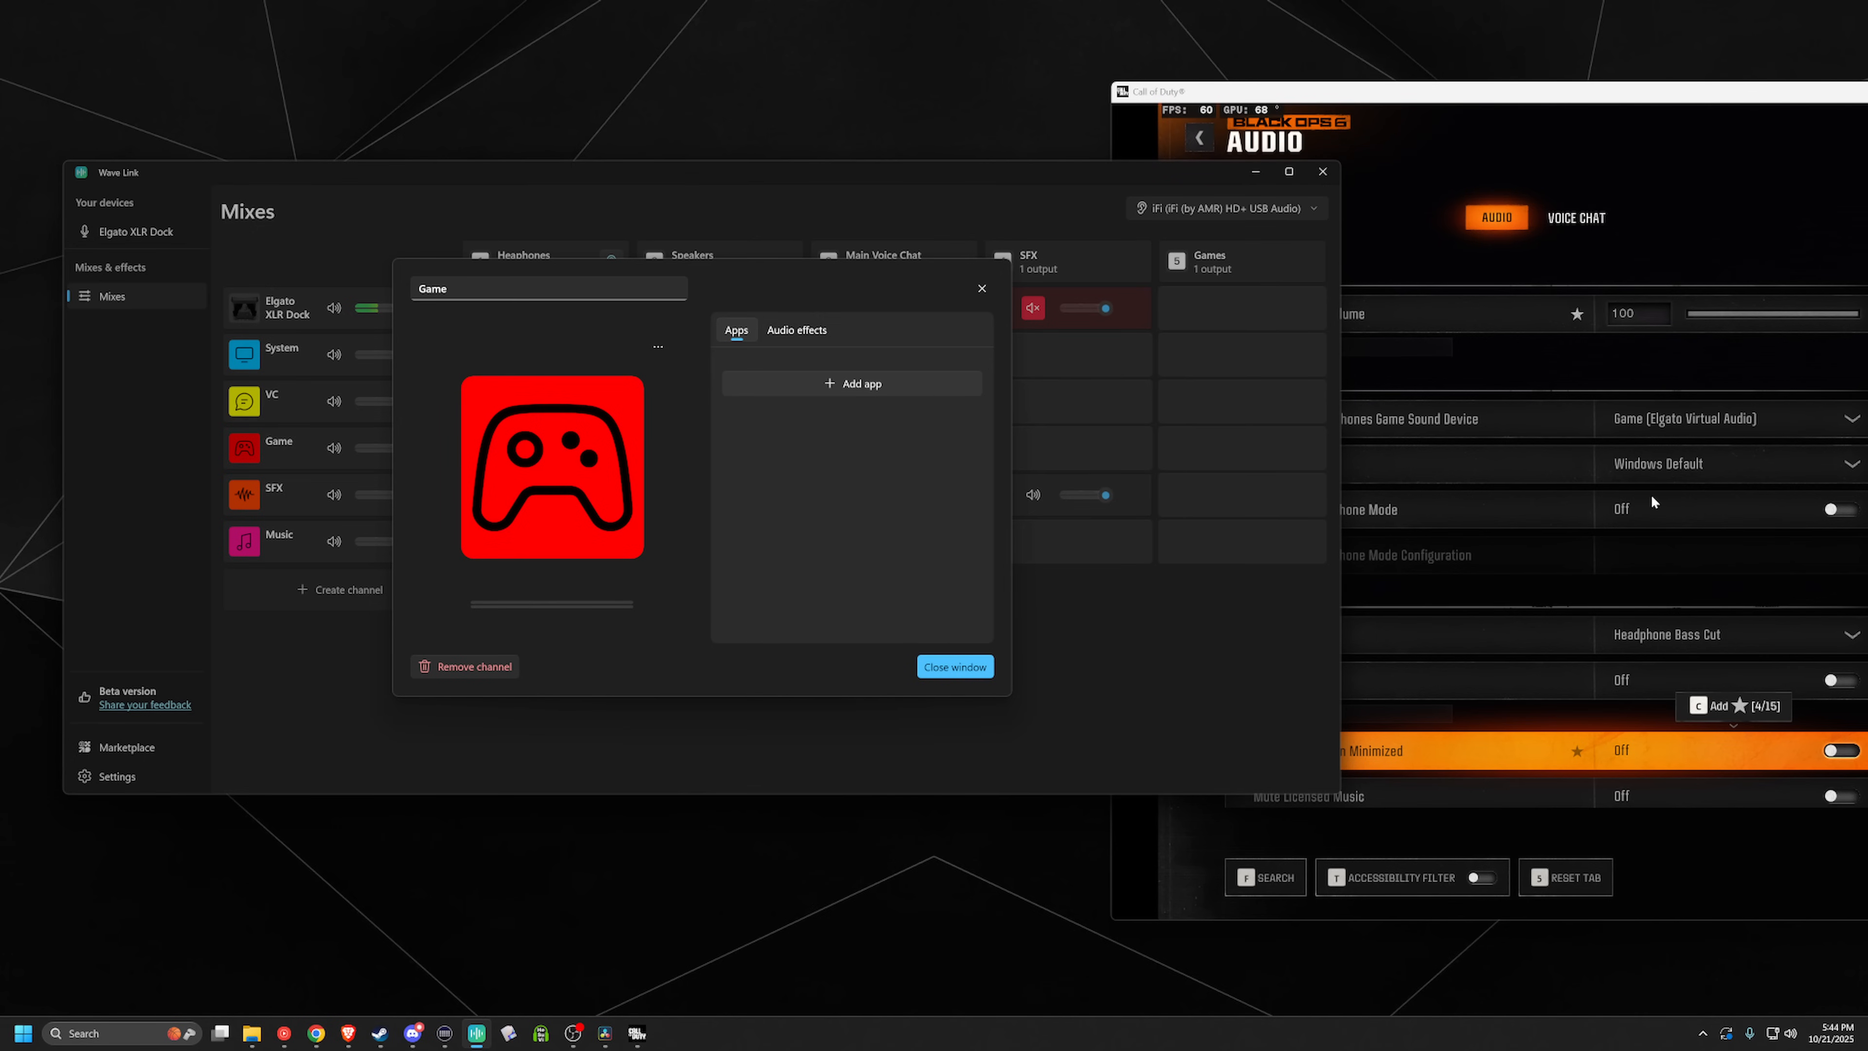
left_click(964, 666)
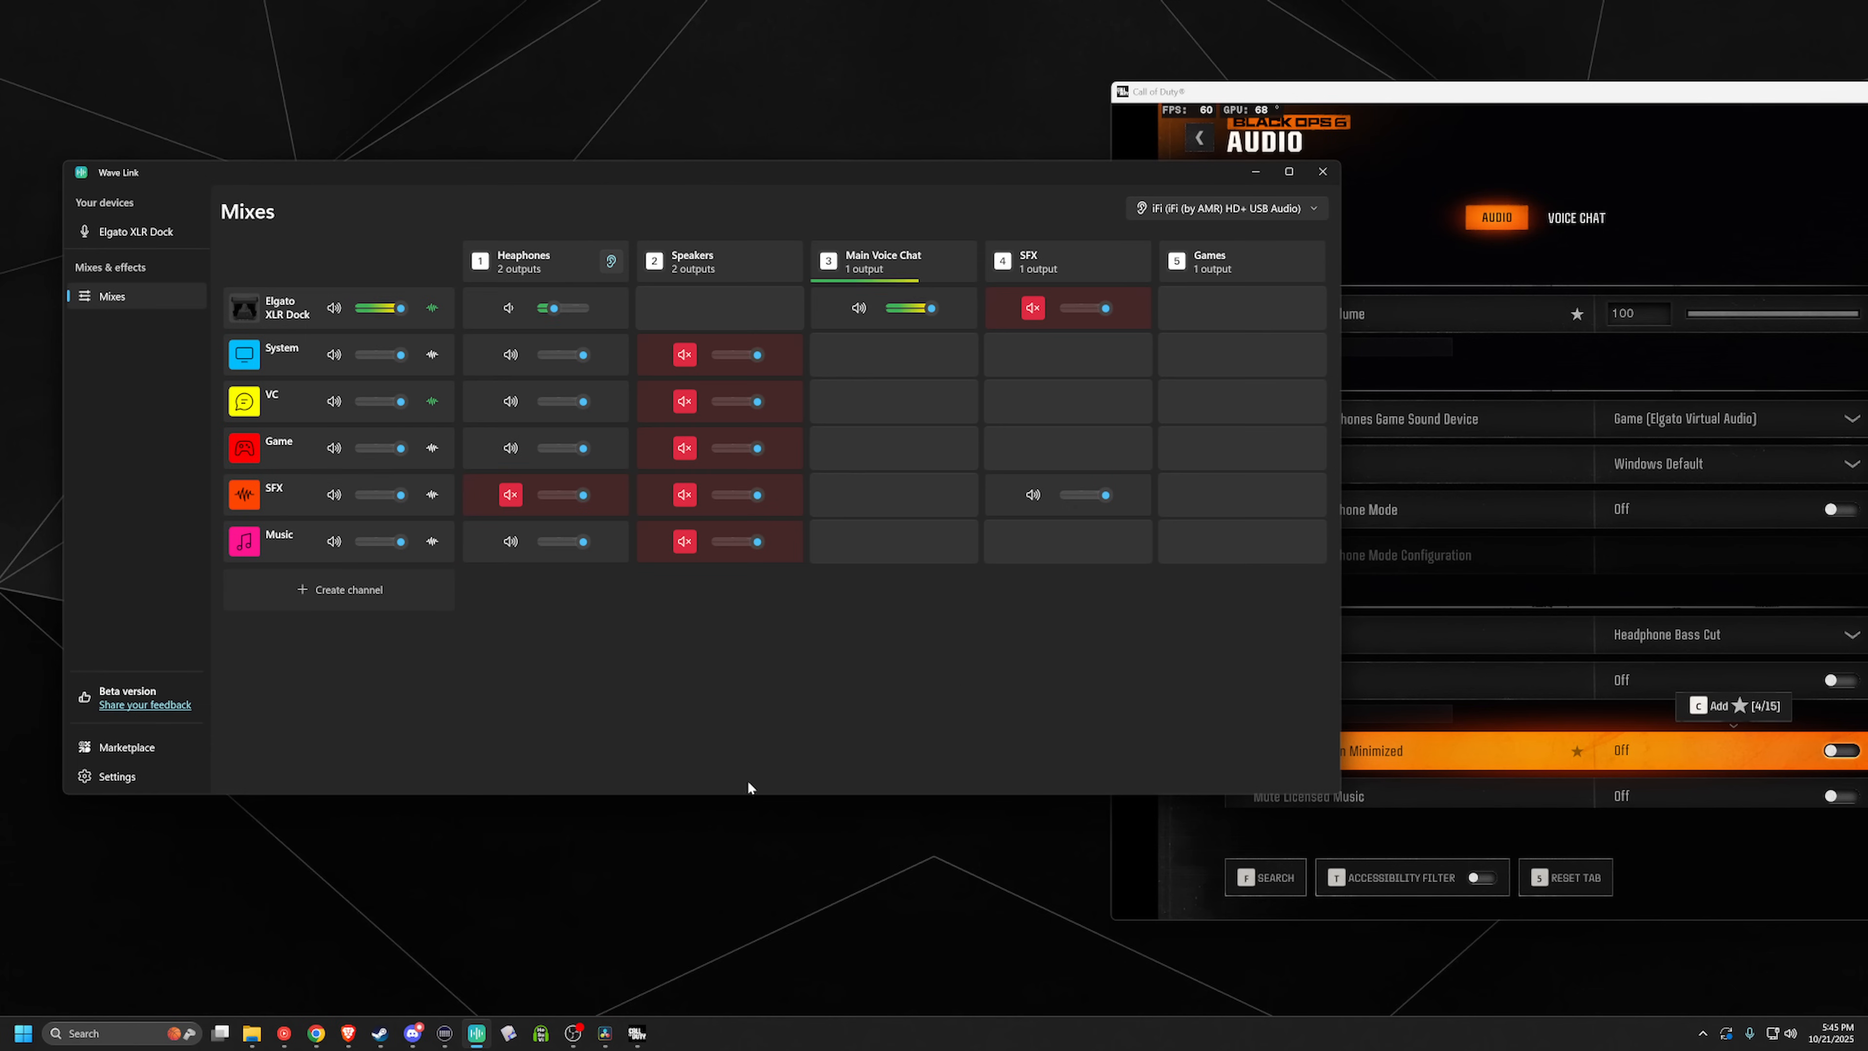
Step: Create a channel for the VB-Audio Hi-Fi Cable input device and remove that channel again through its settings
left_click(355, 596)
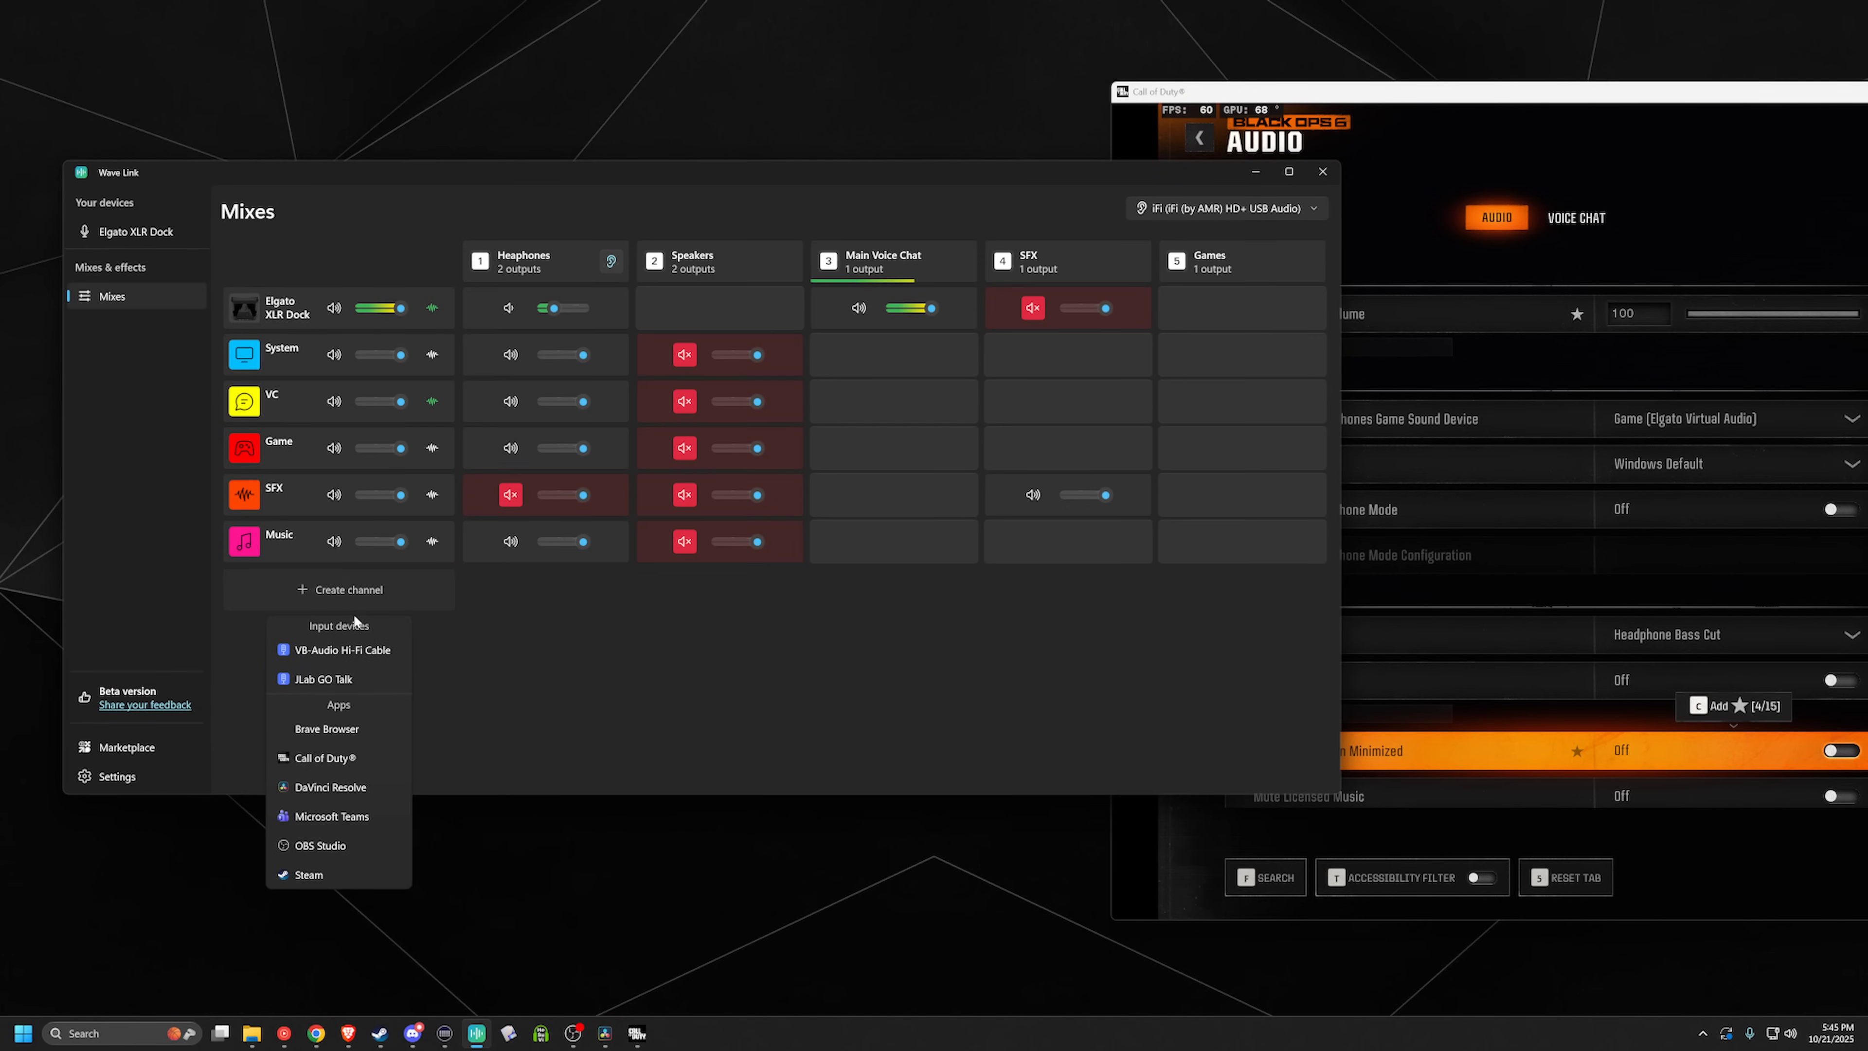
left_click(750, 665)
left_click(353, 597)
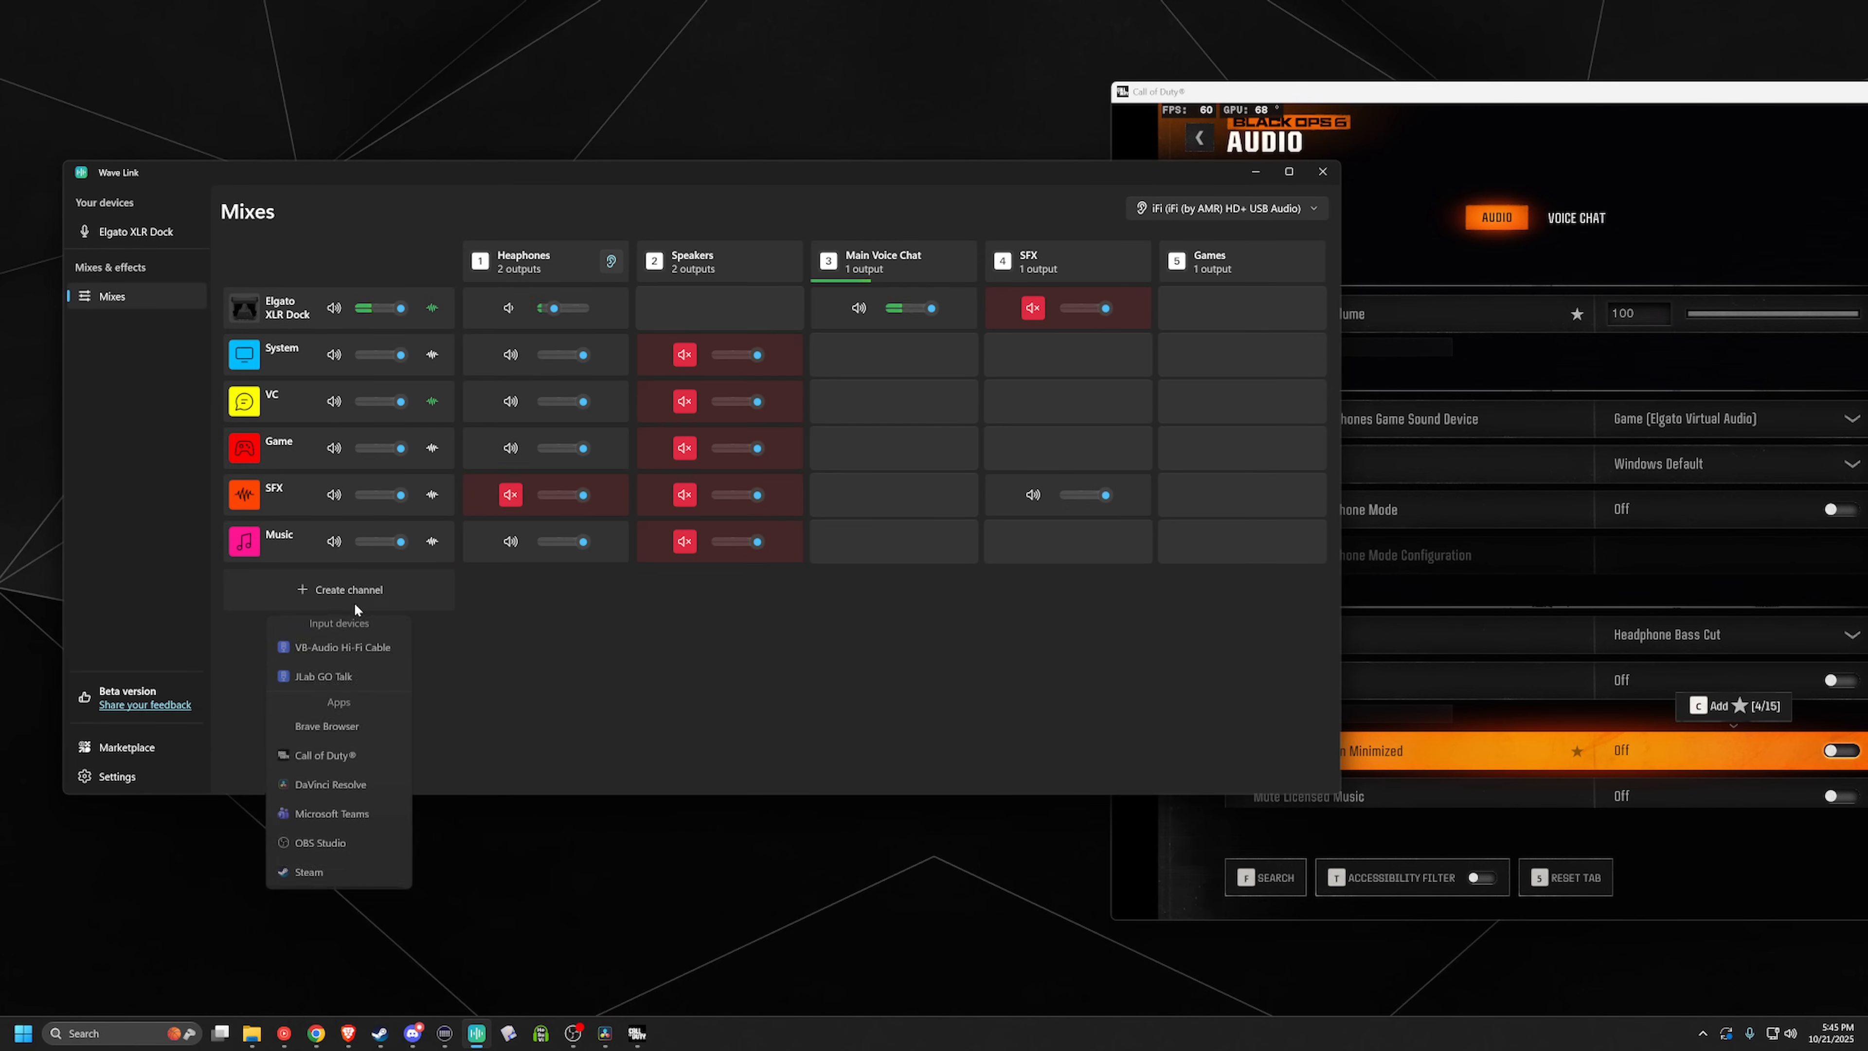
left_click(332, 648)
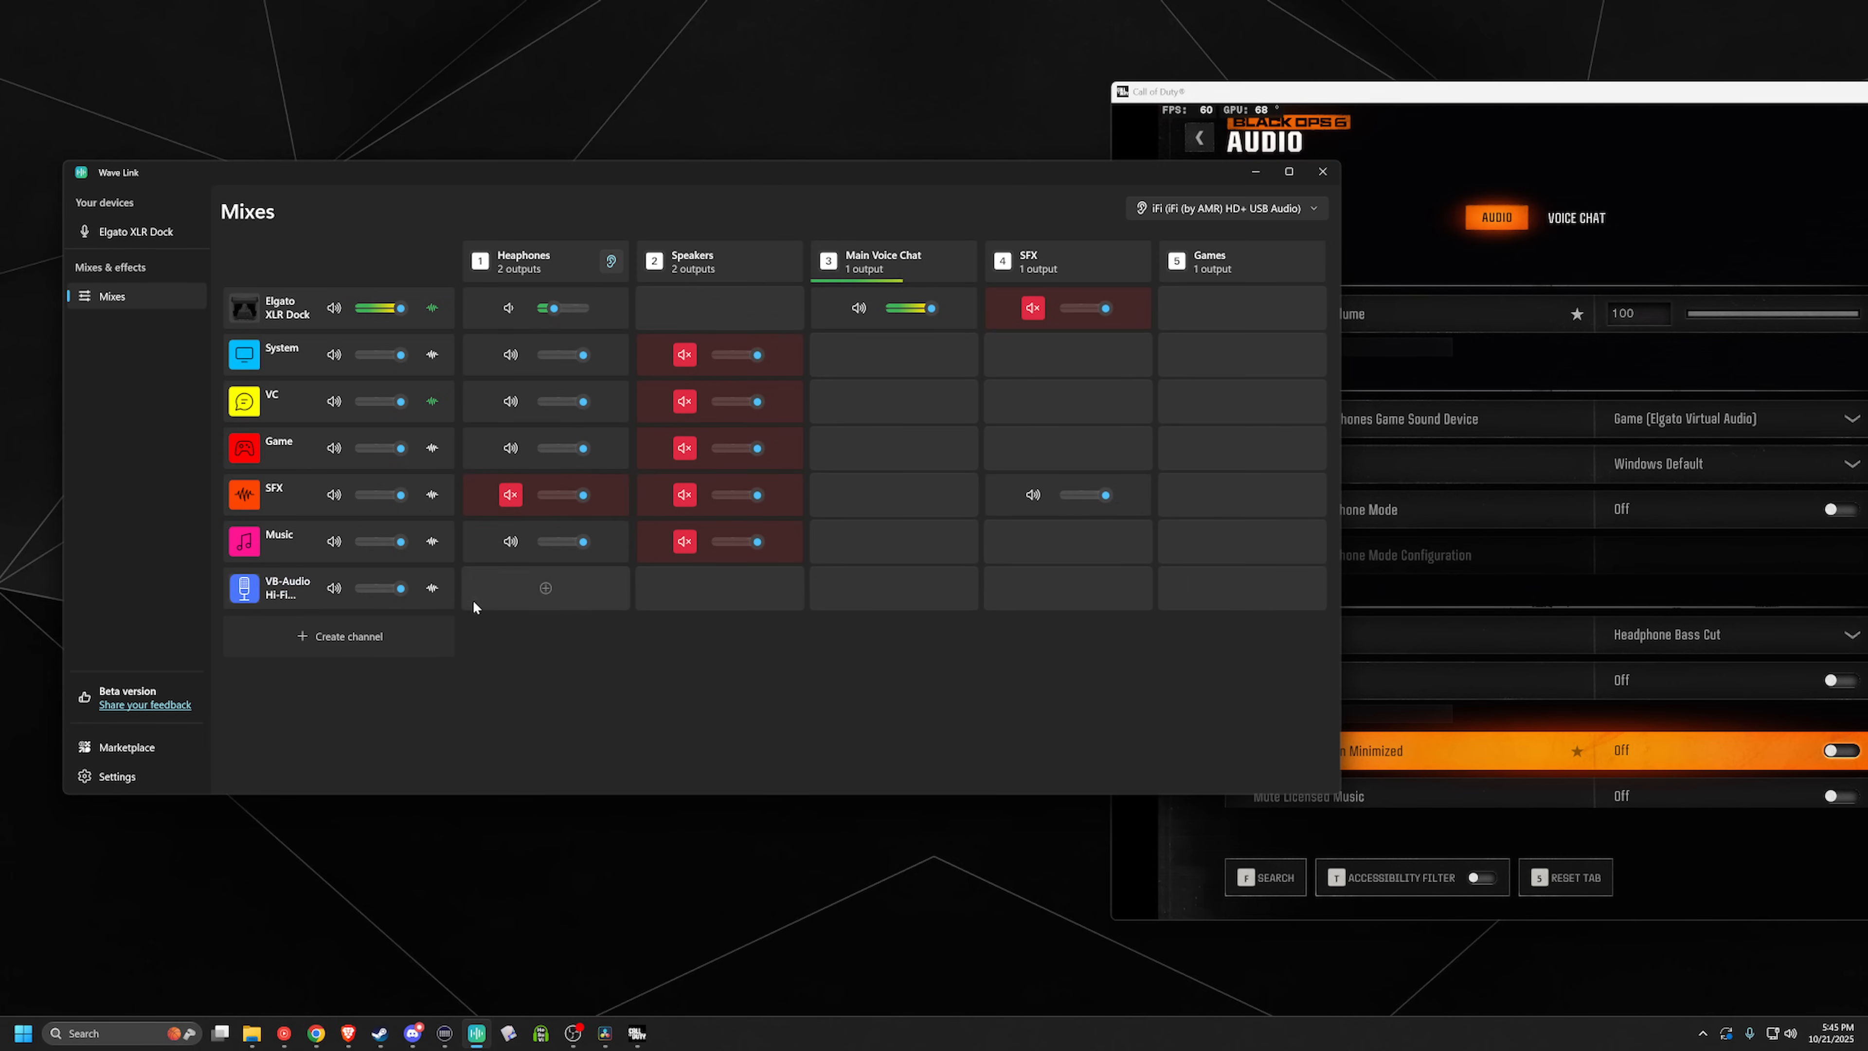
left_click(257, 590)
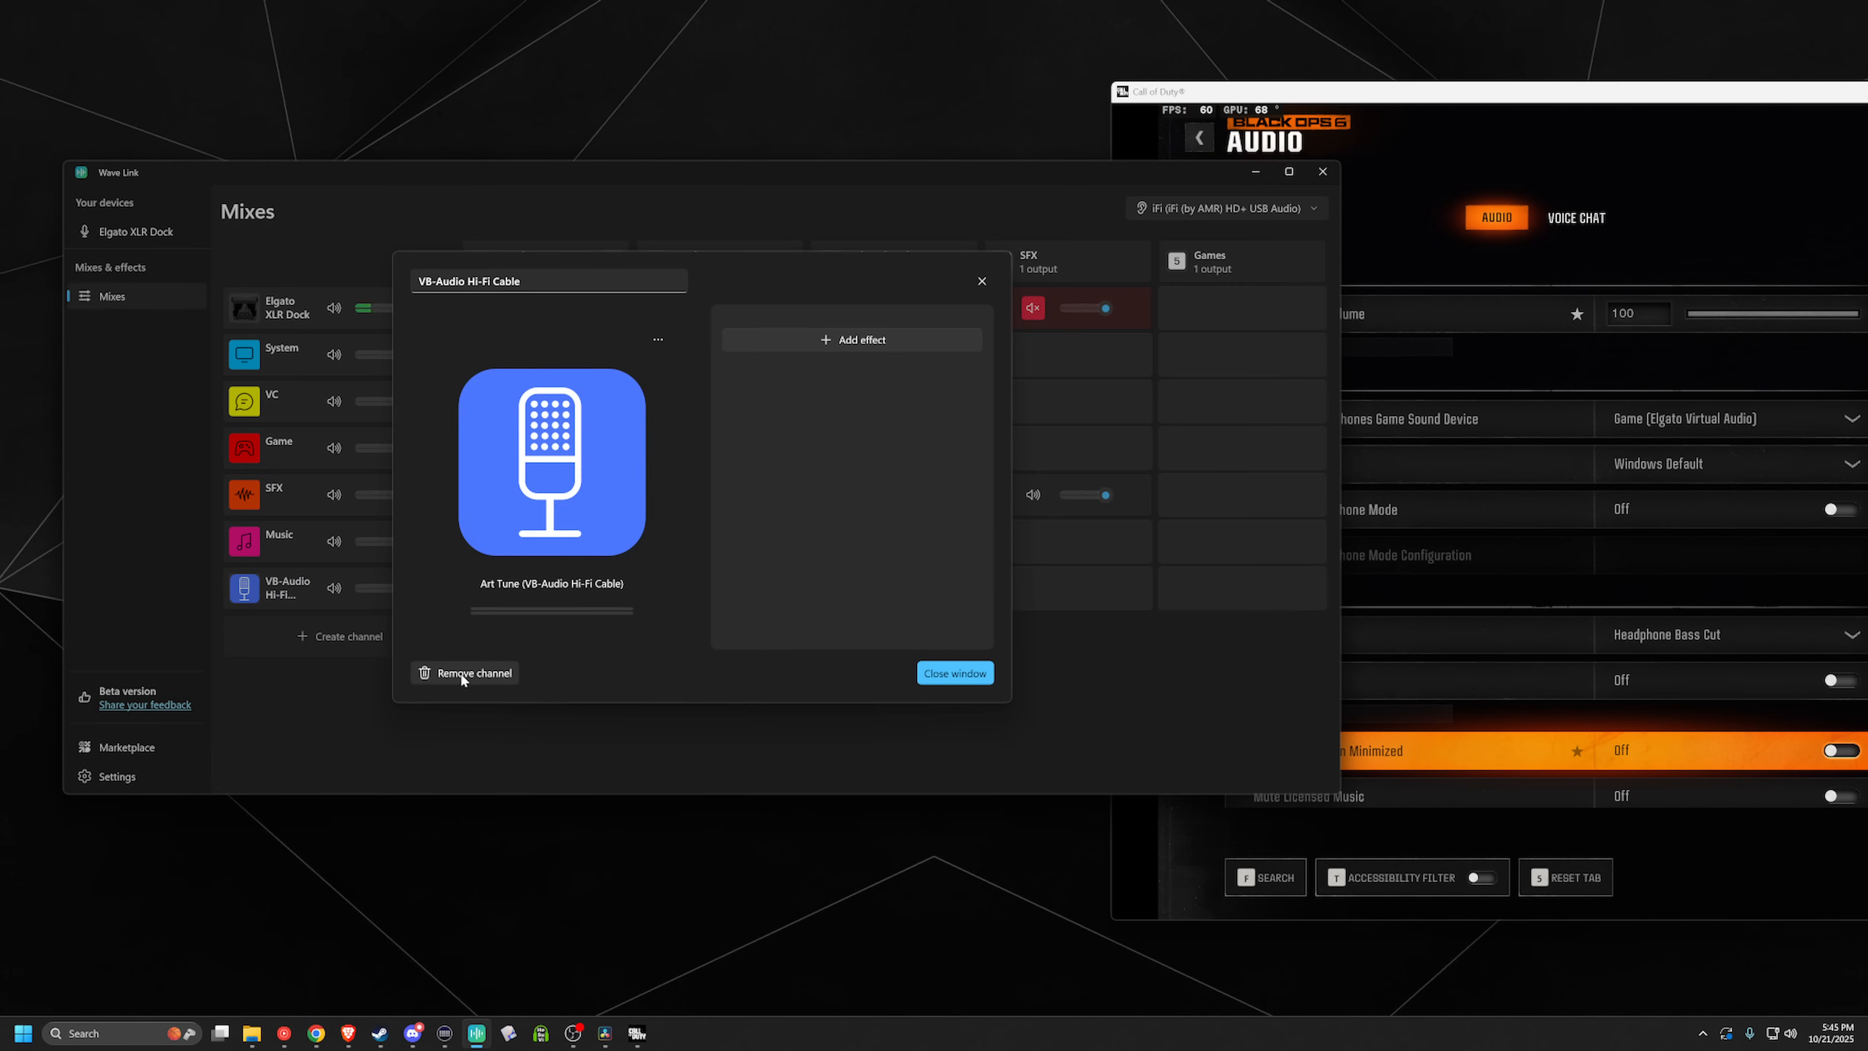
left_click(461, 673)
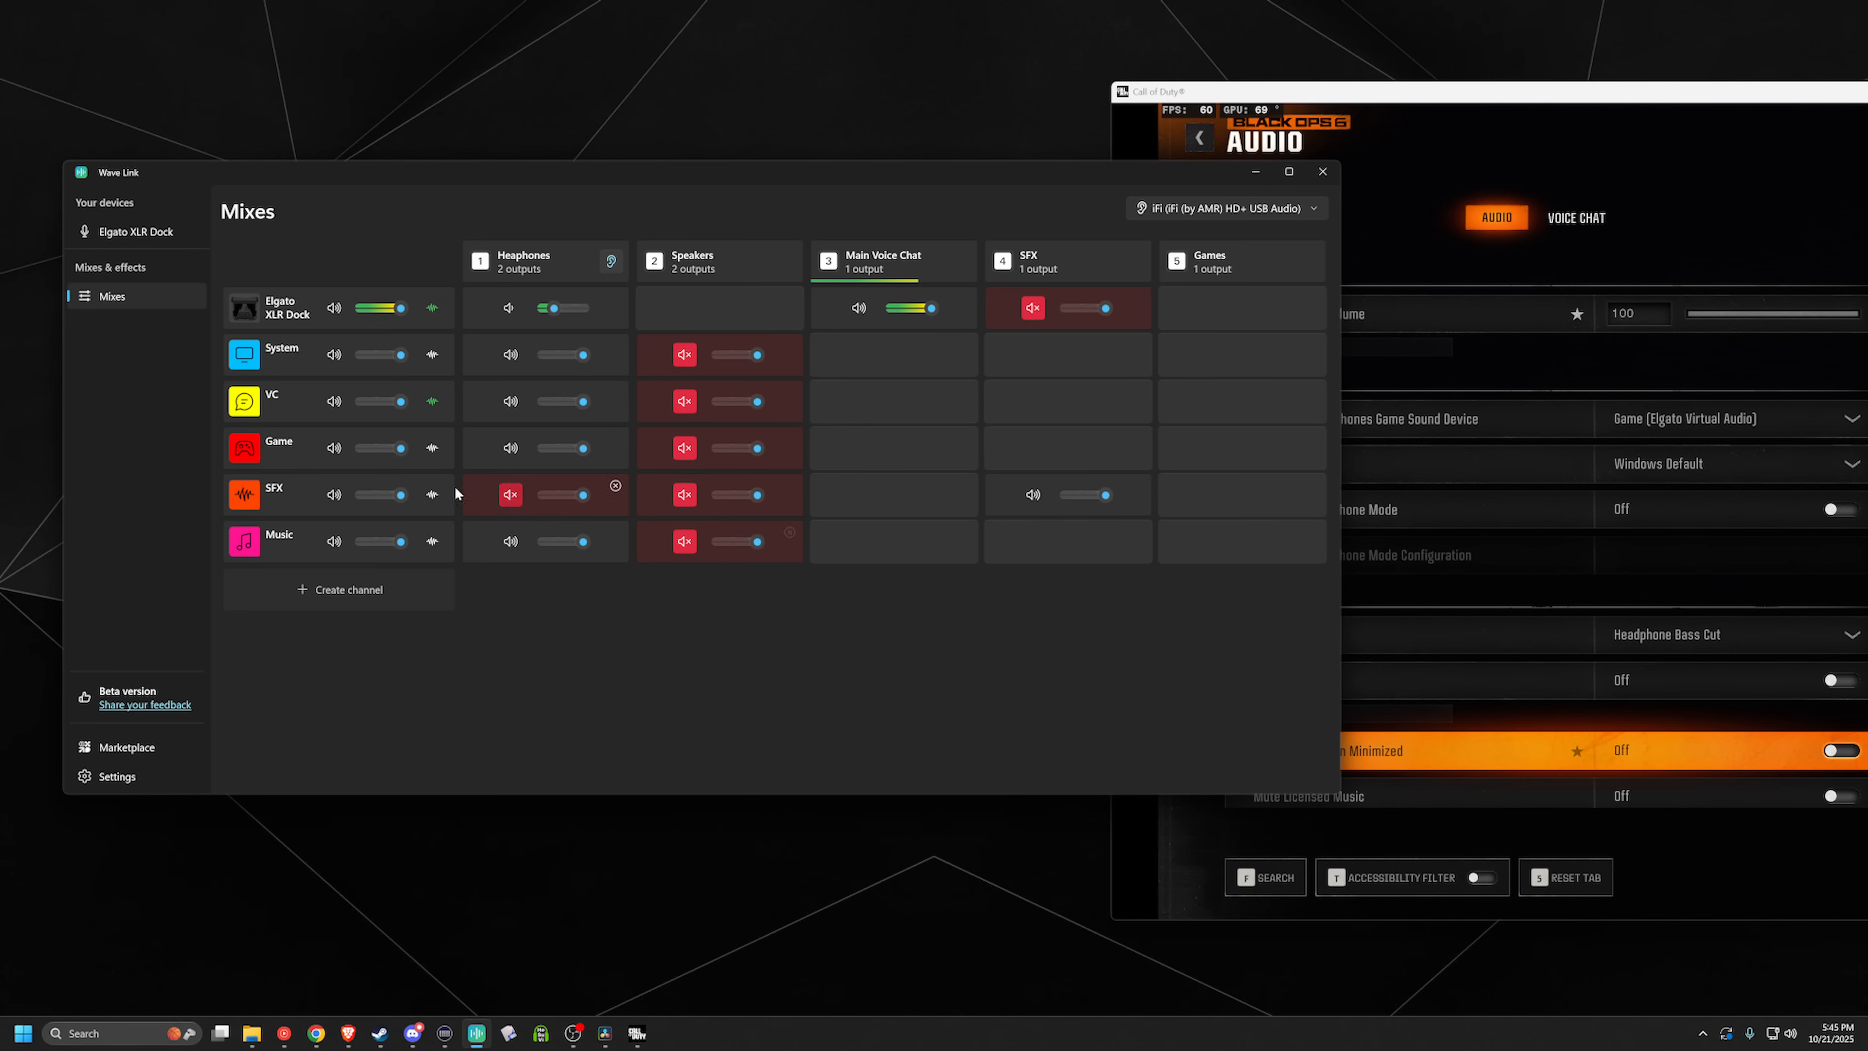
Step: Switch to Call of Duty, bring its window fully into view and review the Voice Chat and Audio settings
left_click(1600, 174)
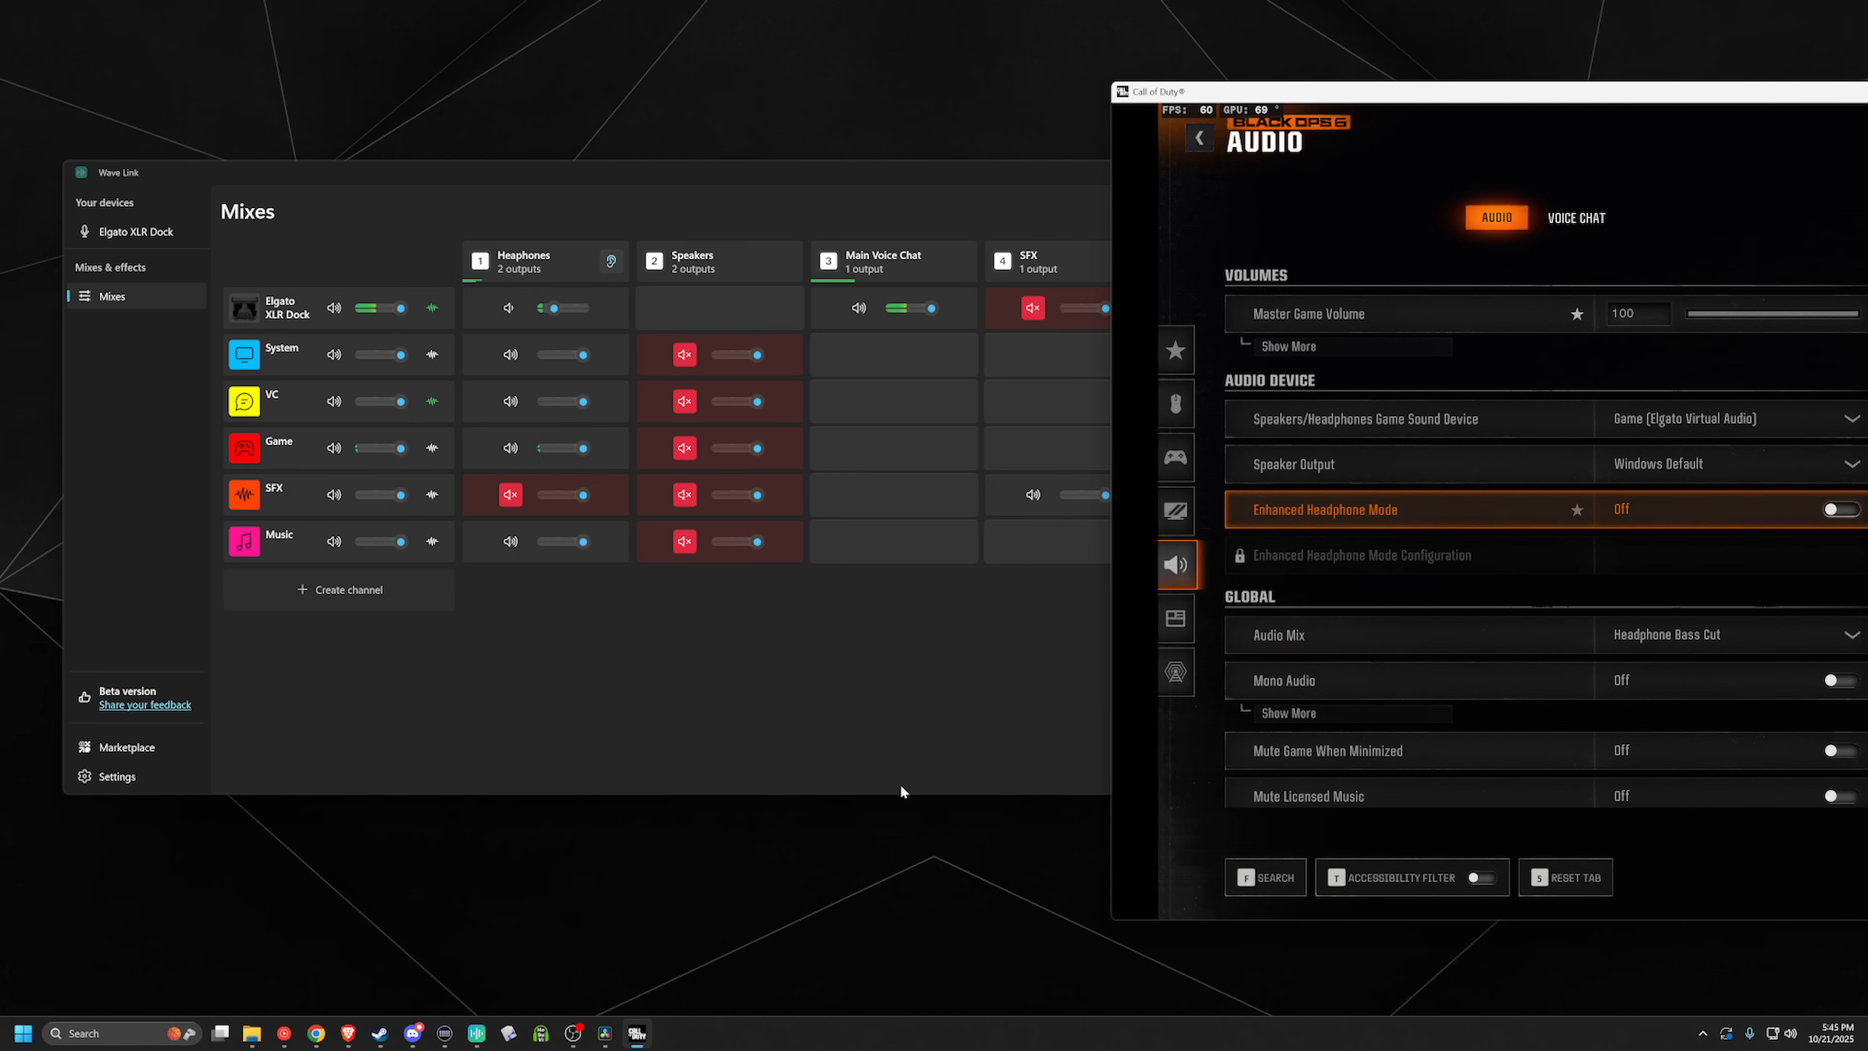
left_click_drag(1485, 95, 1405, 96)
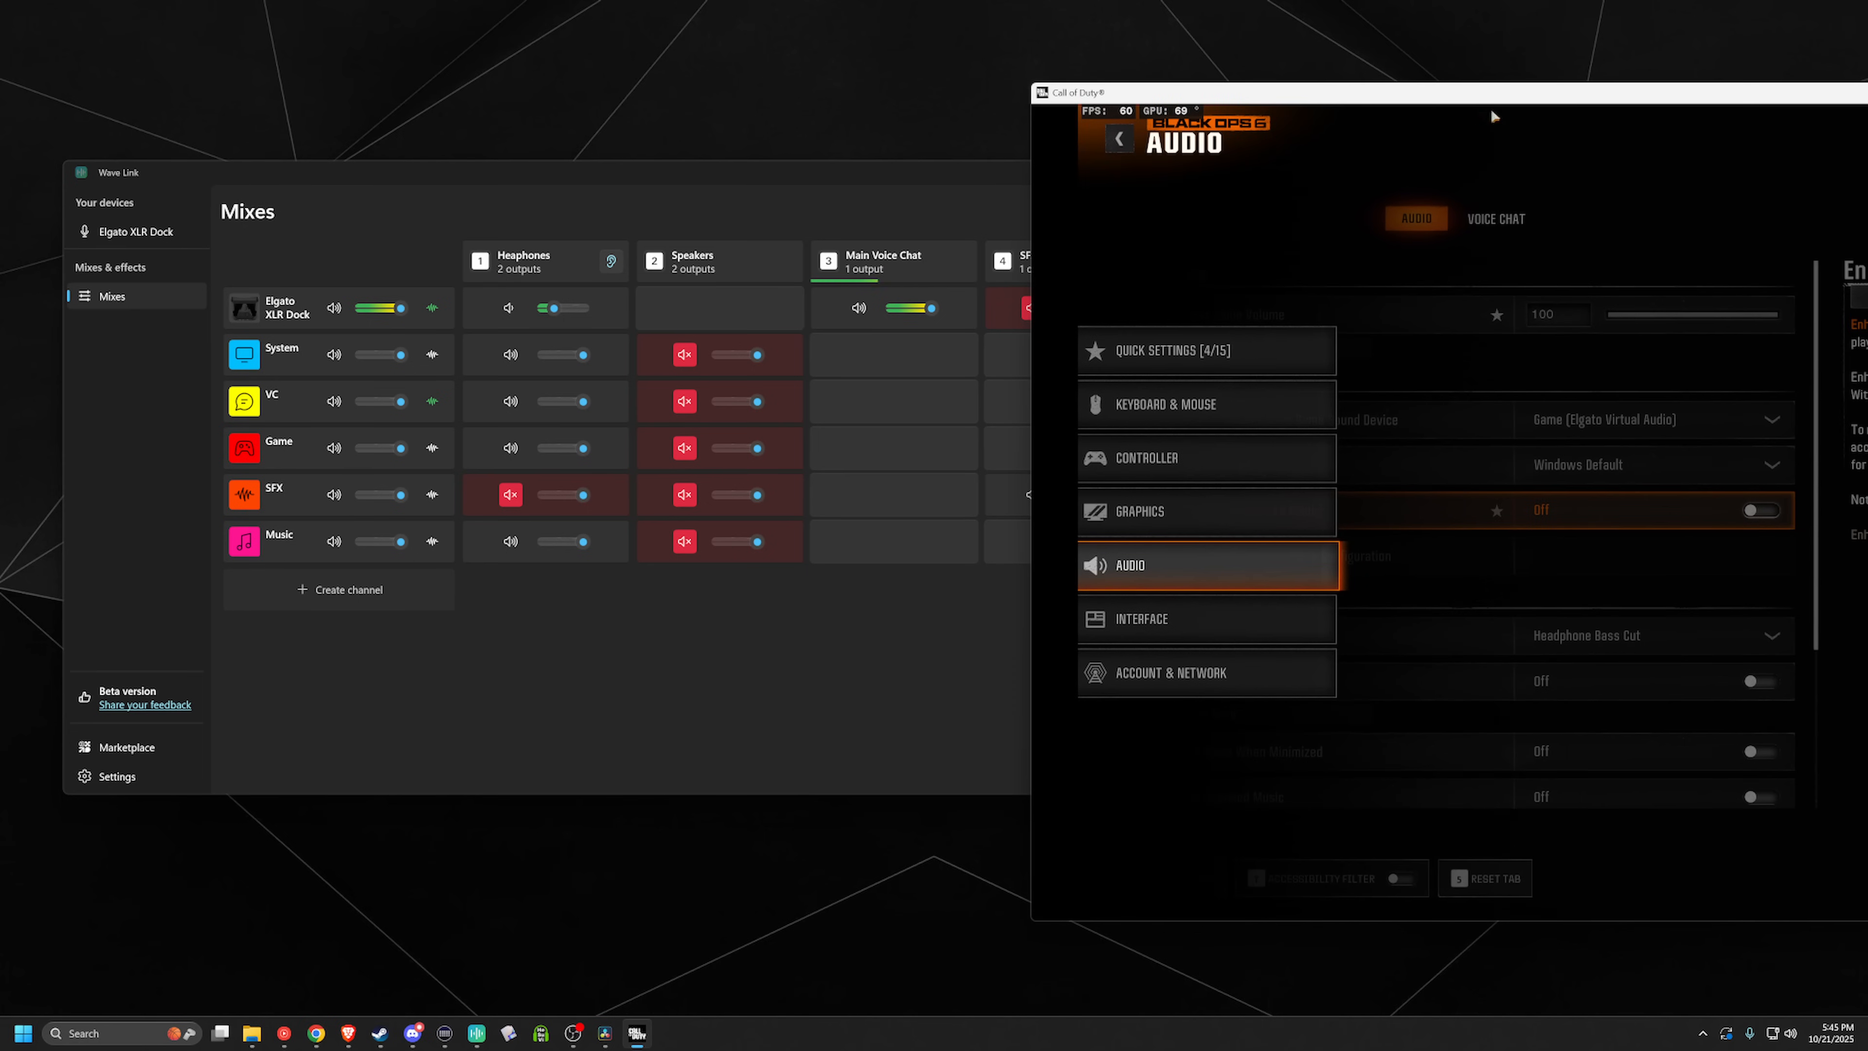
left_click_drag(1603, 105, 810, 90)
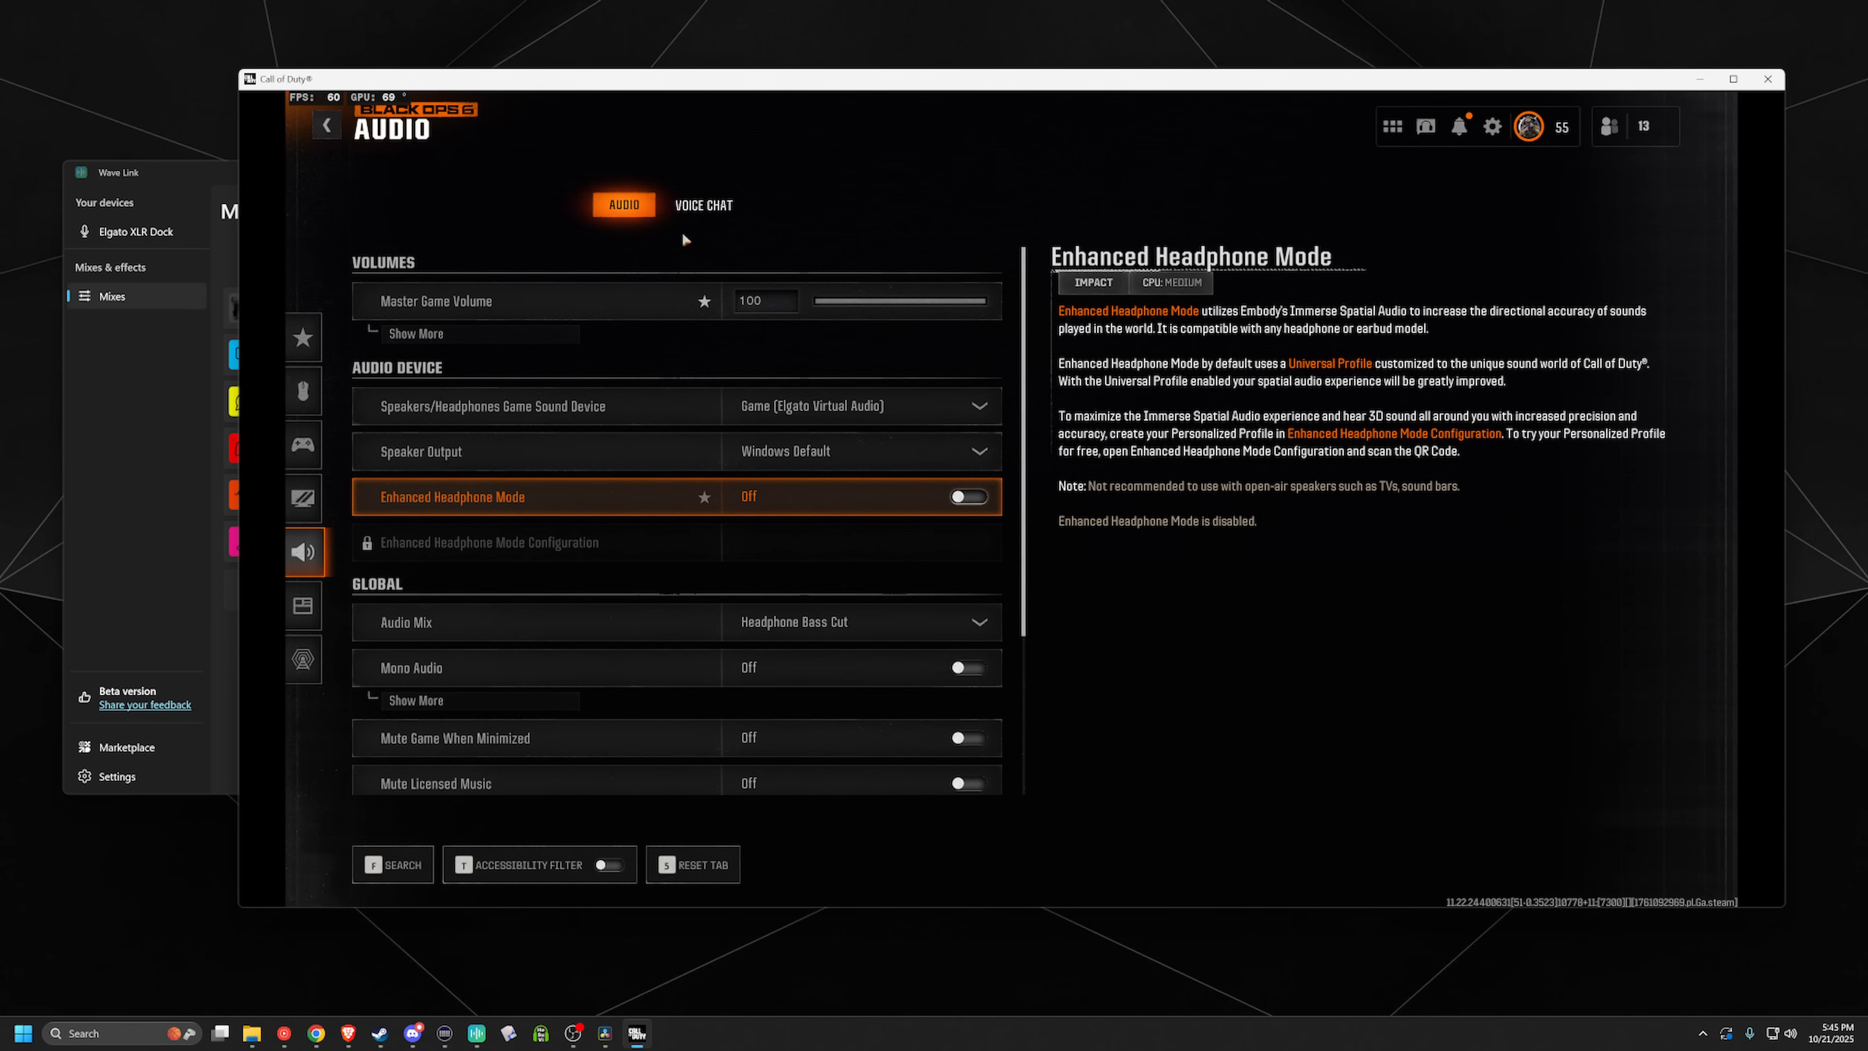
left_click(706, 209)
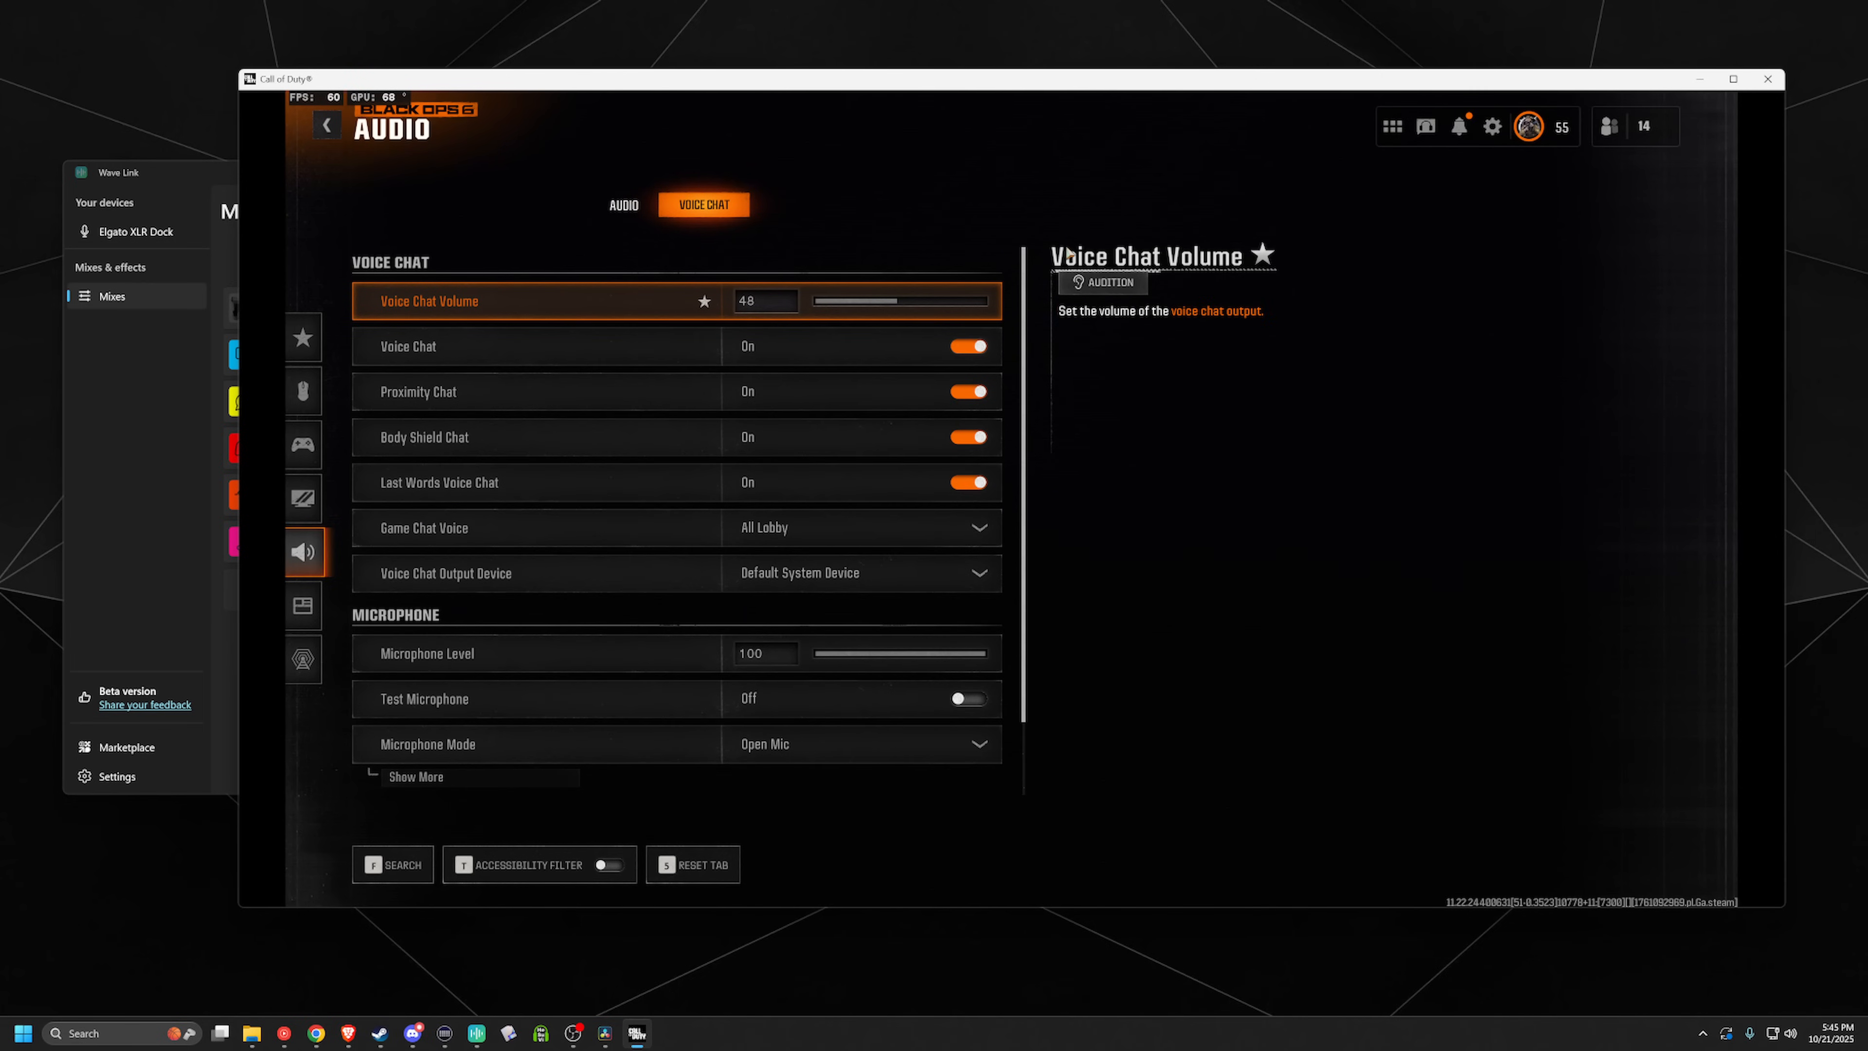
key("Down")
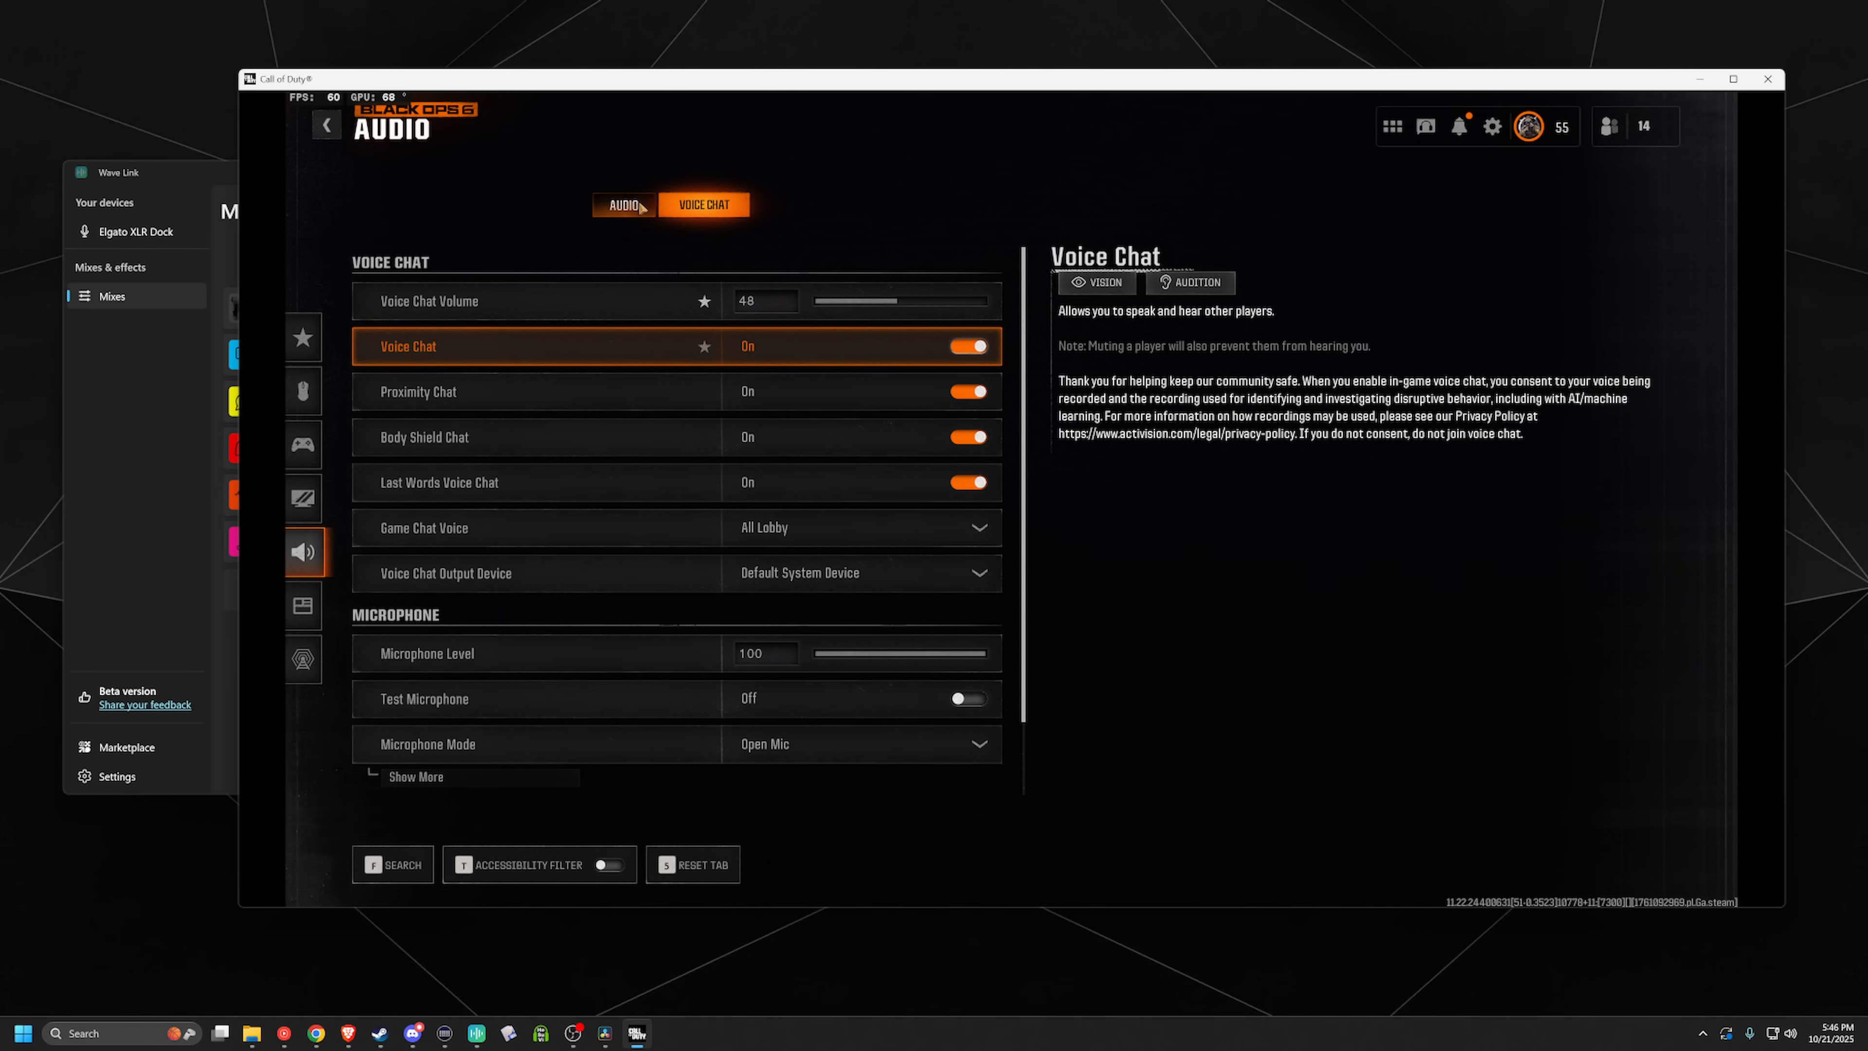
left_click(623, 206)
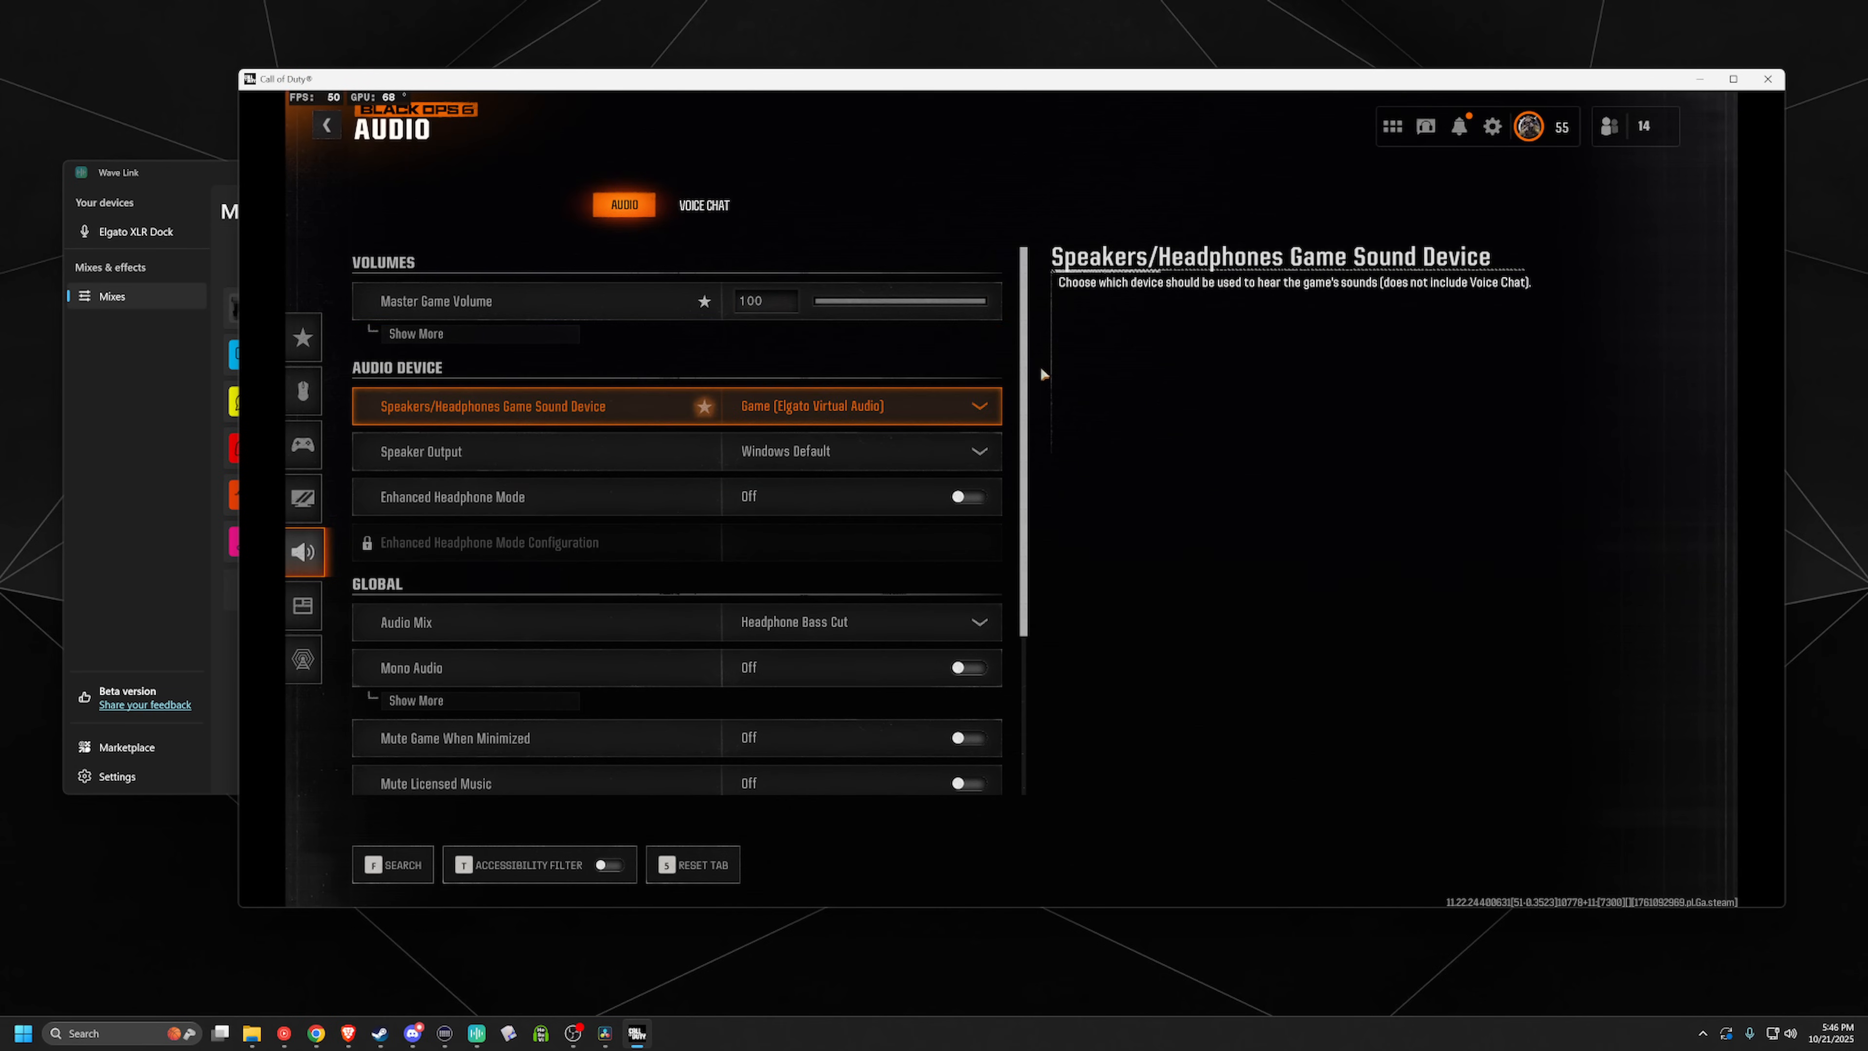
scroll(1030, 368, "down", 3)
scroll(1030, 368, "up", 2)
scroll(1026, 567, "down", 2)
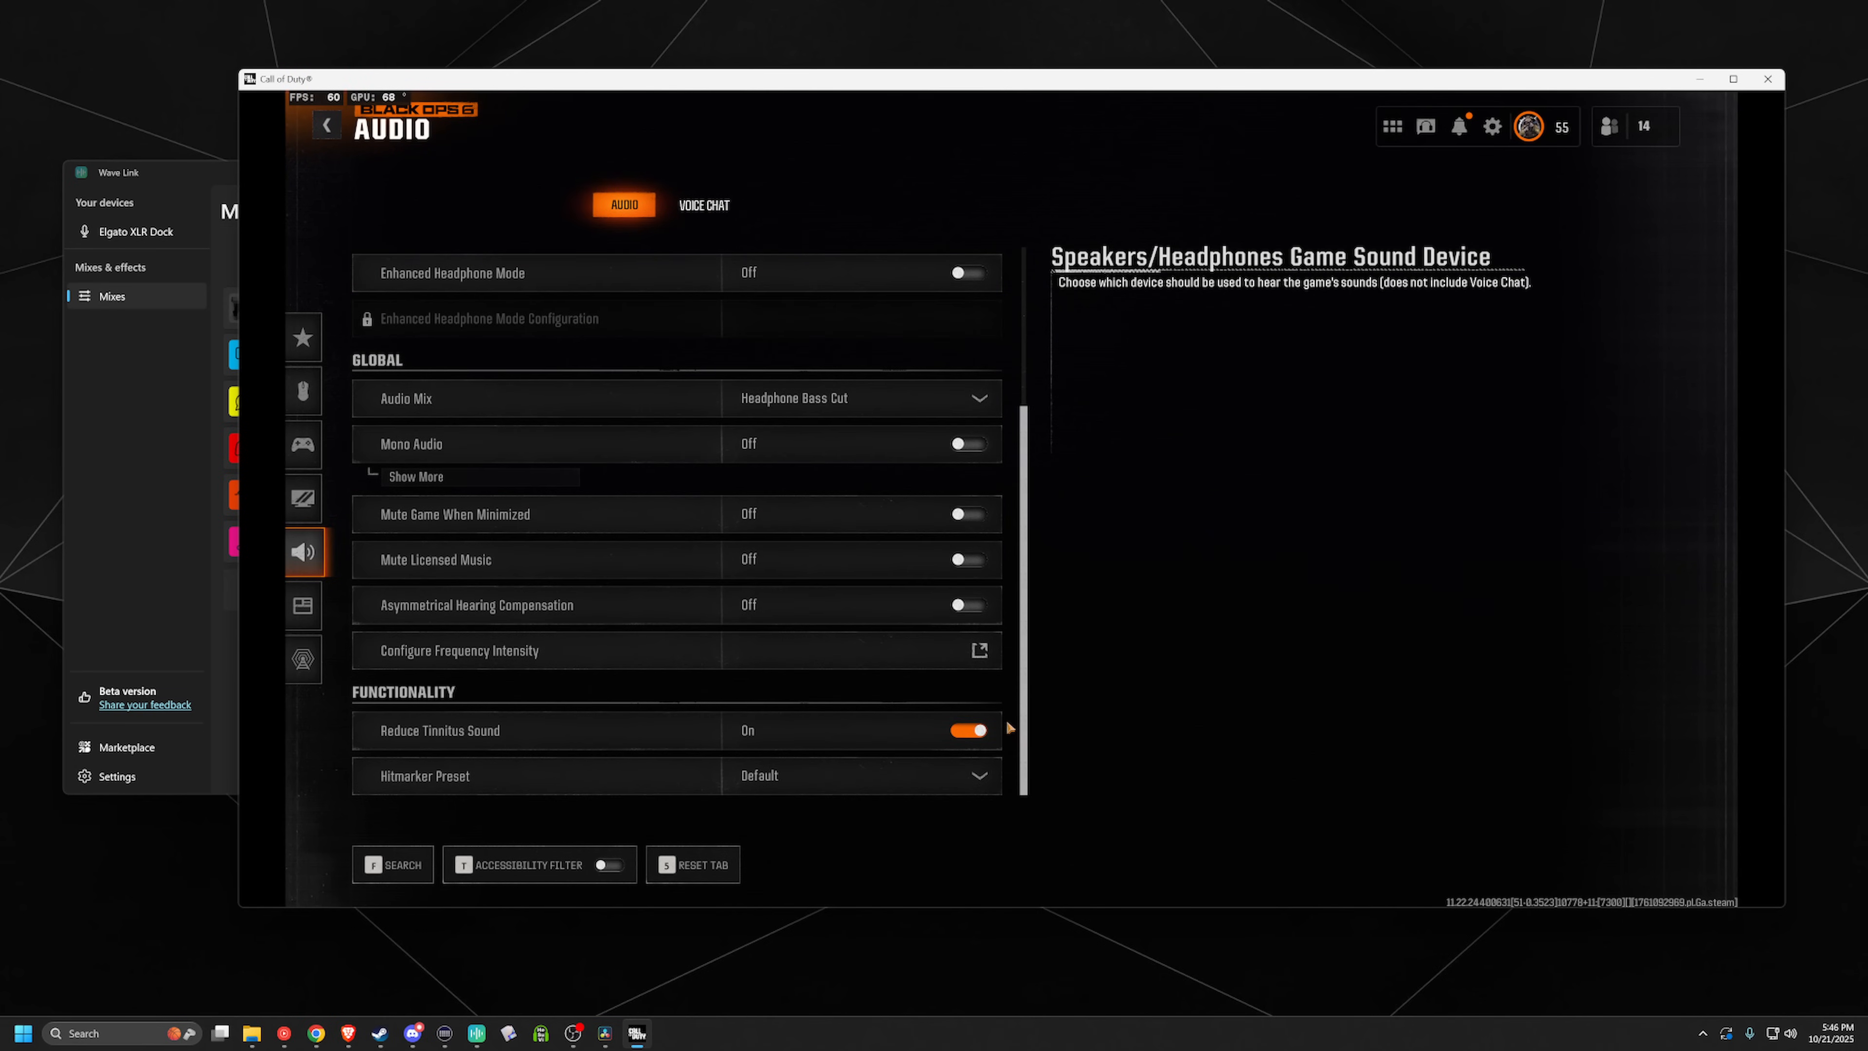
scroll(1088, 390, "up", 3)
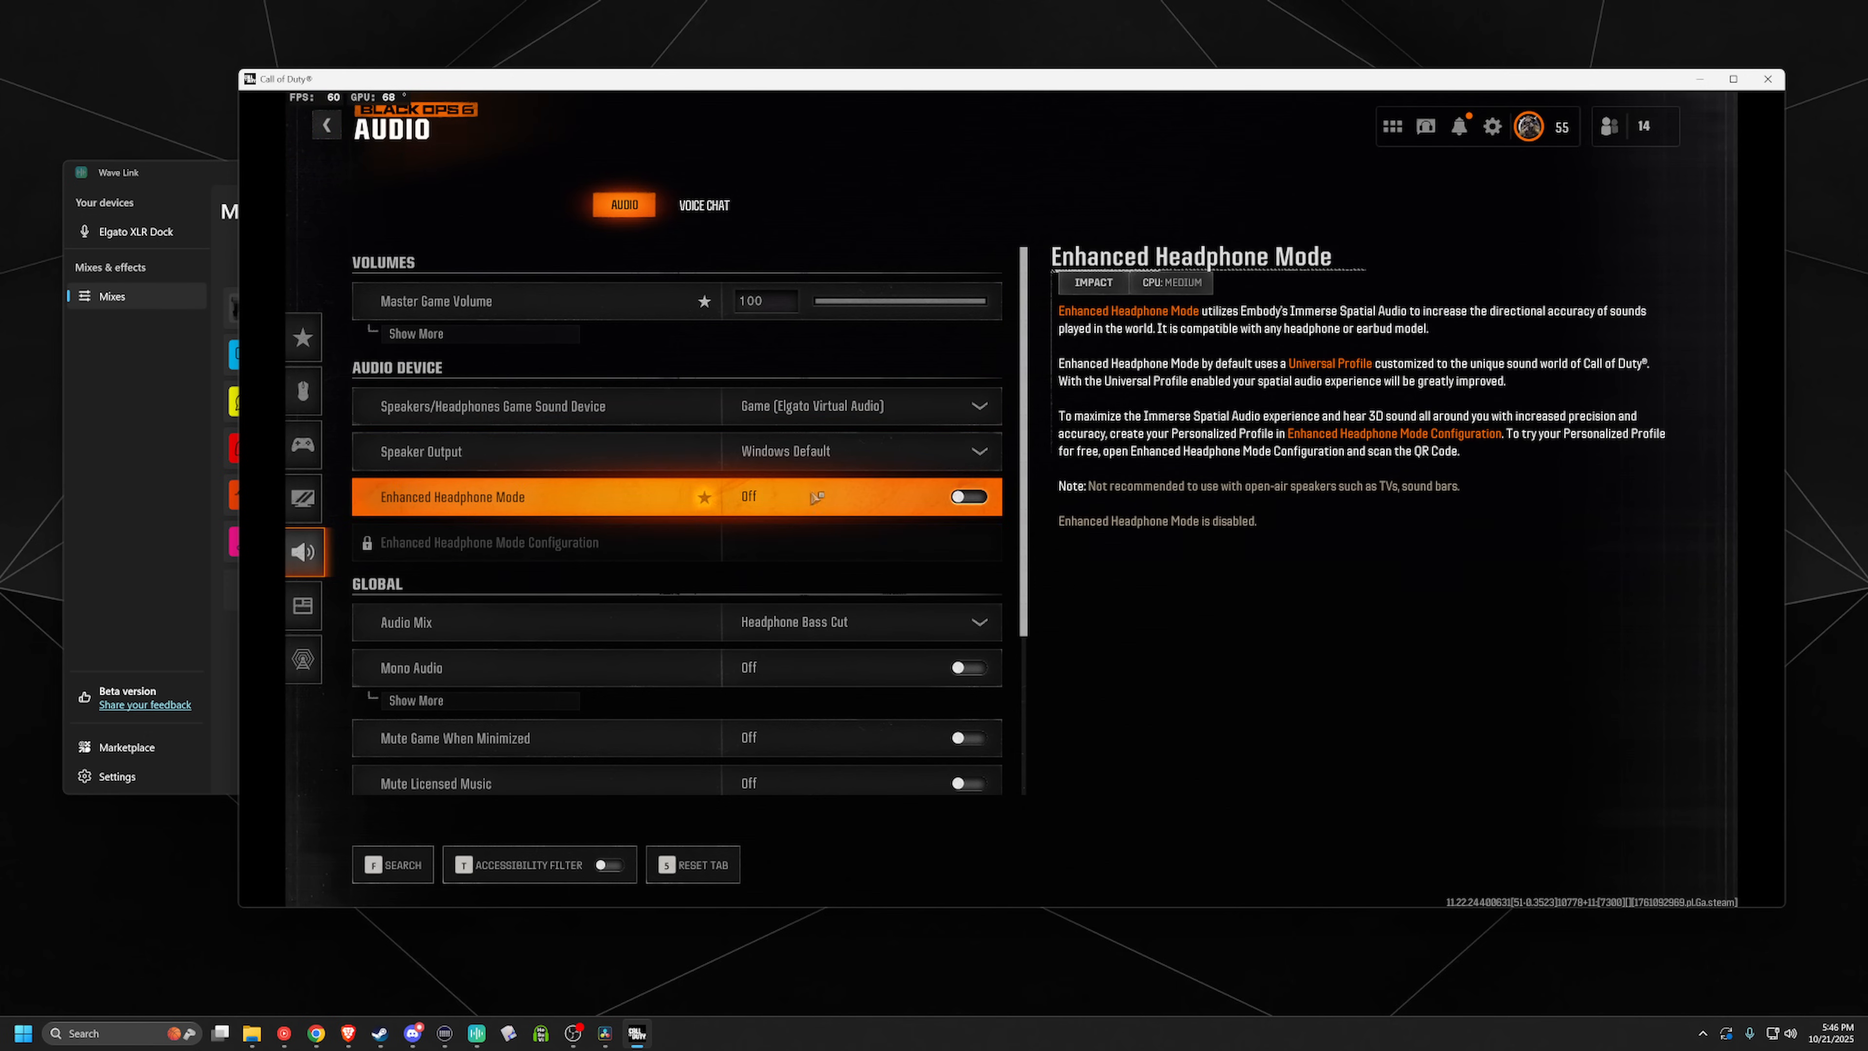
Step: In the game's voice chat settings, set the Voice Chat Output Device to VC [Elgato Virtual Audio]
left_click(705, 210)
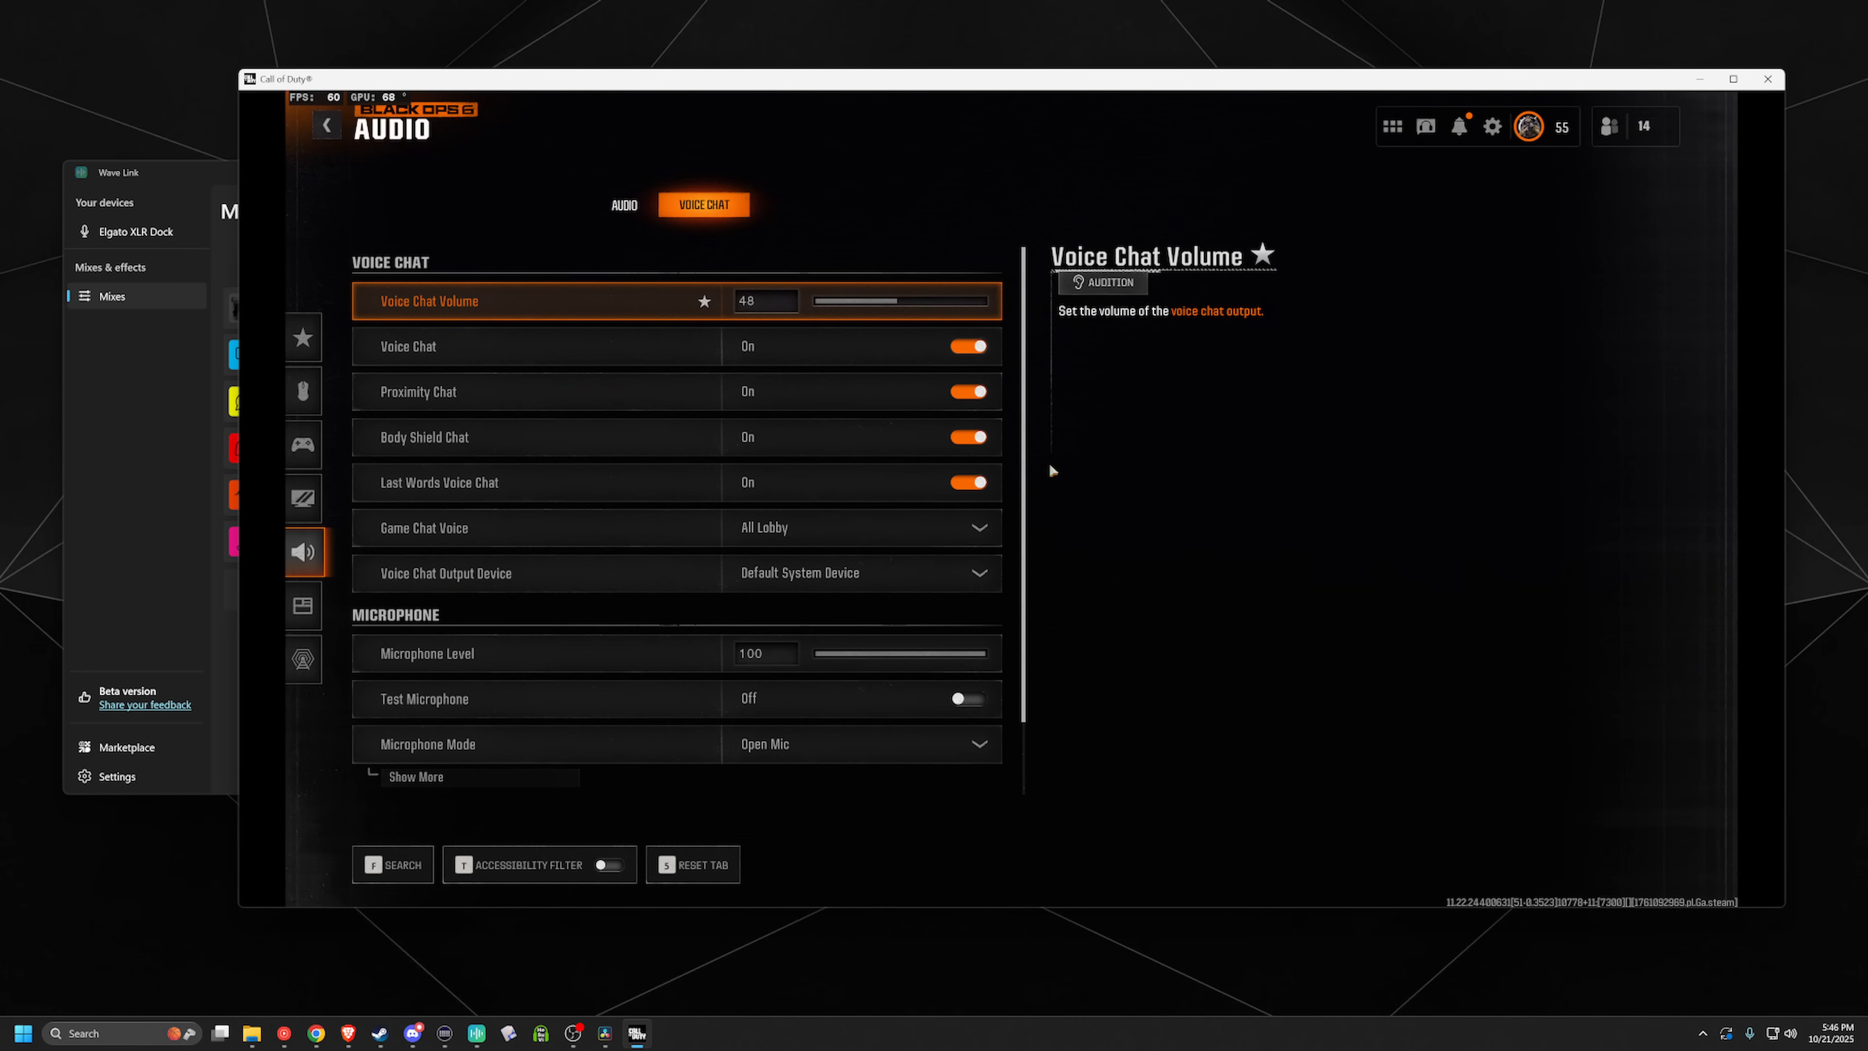
scroll(1027, 478, "down", 2)
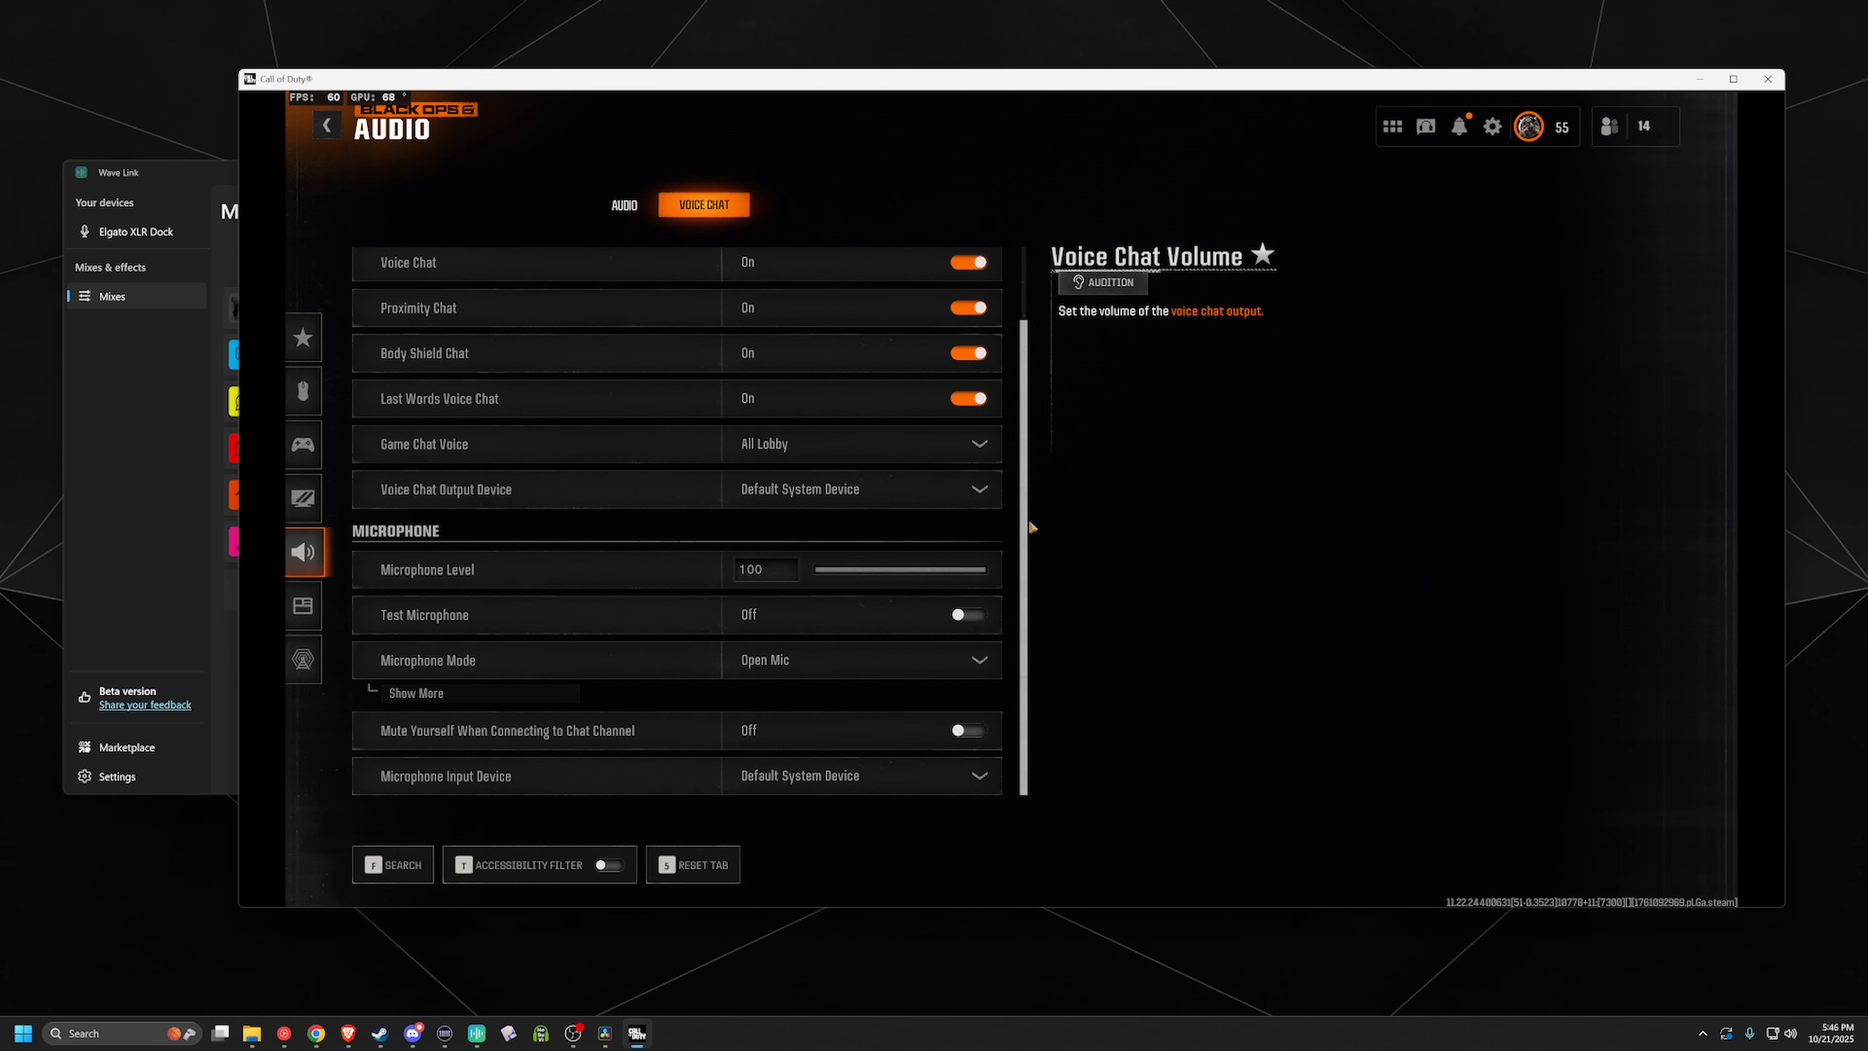
scroll(1029, 508, "up", 2)
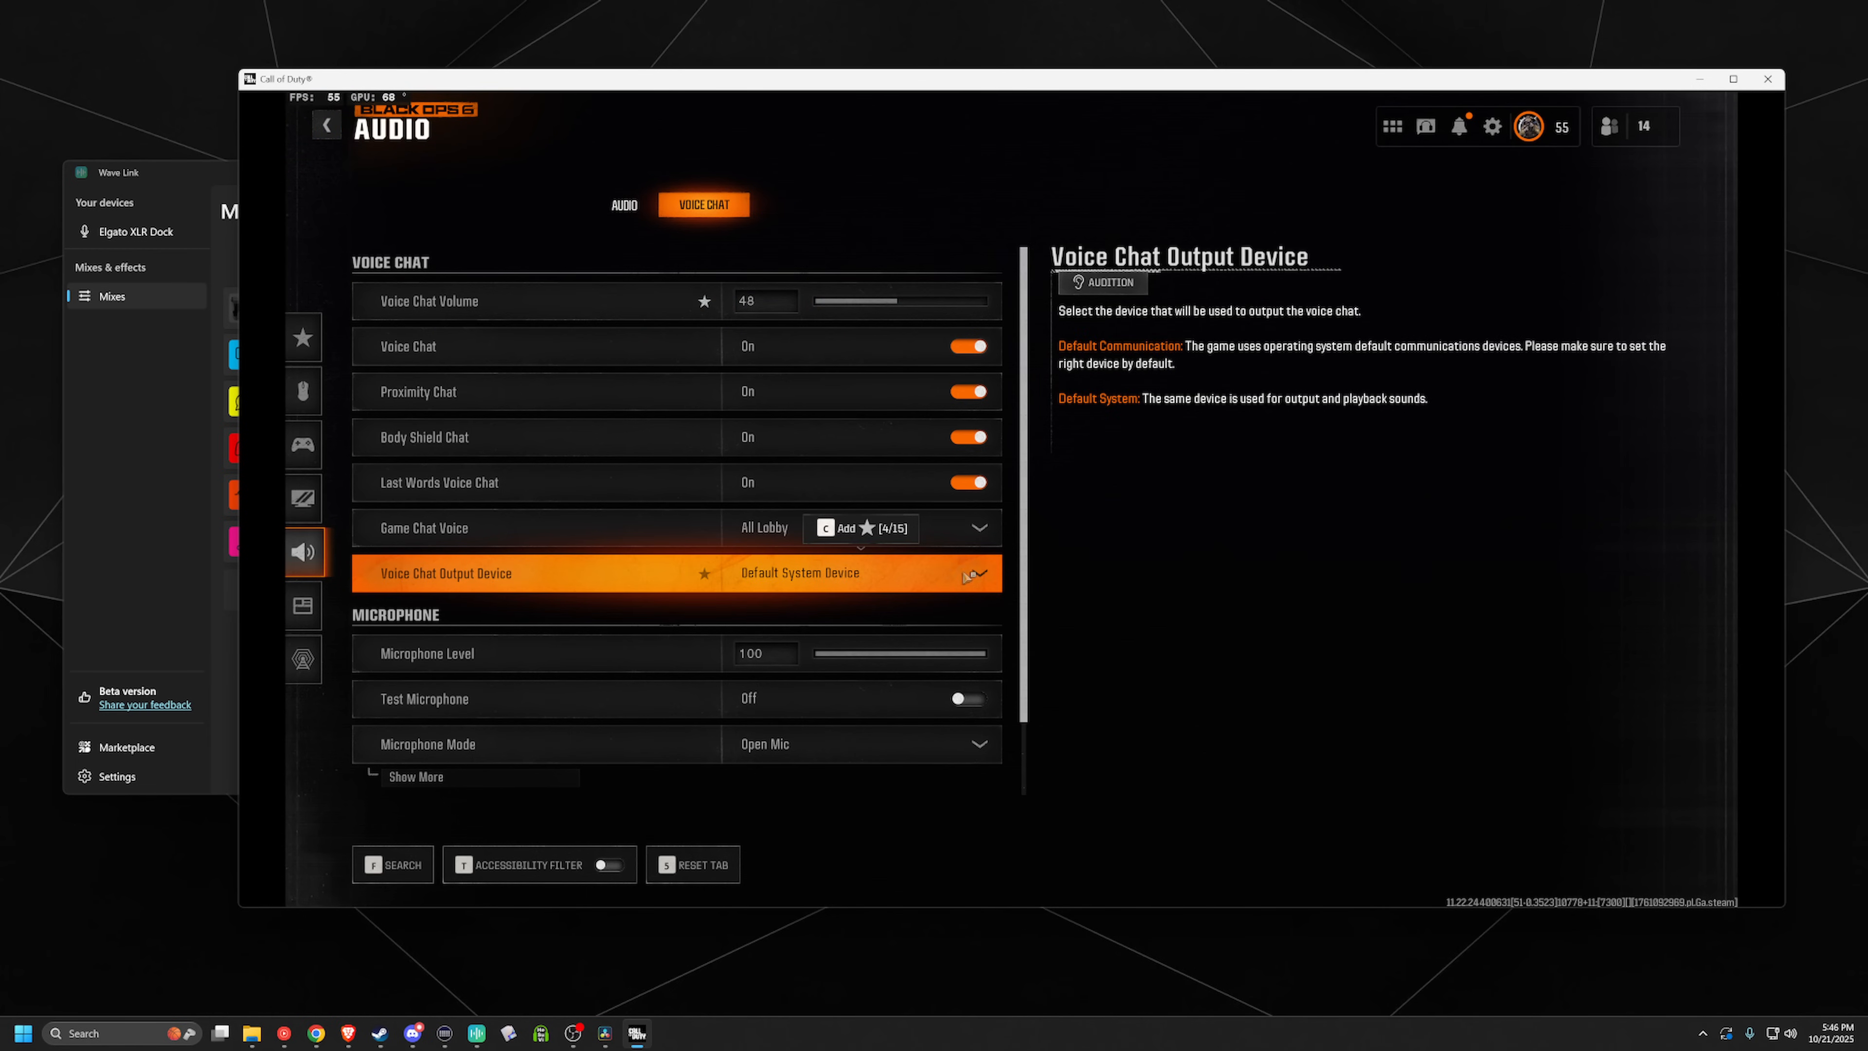
left_click(915, 574)
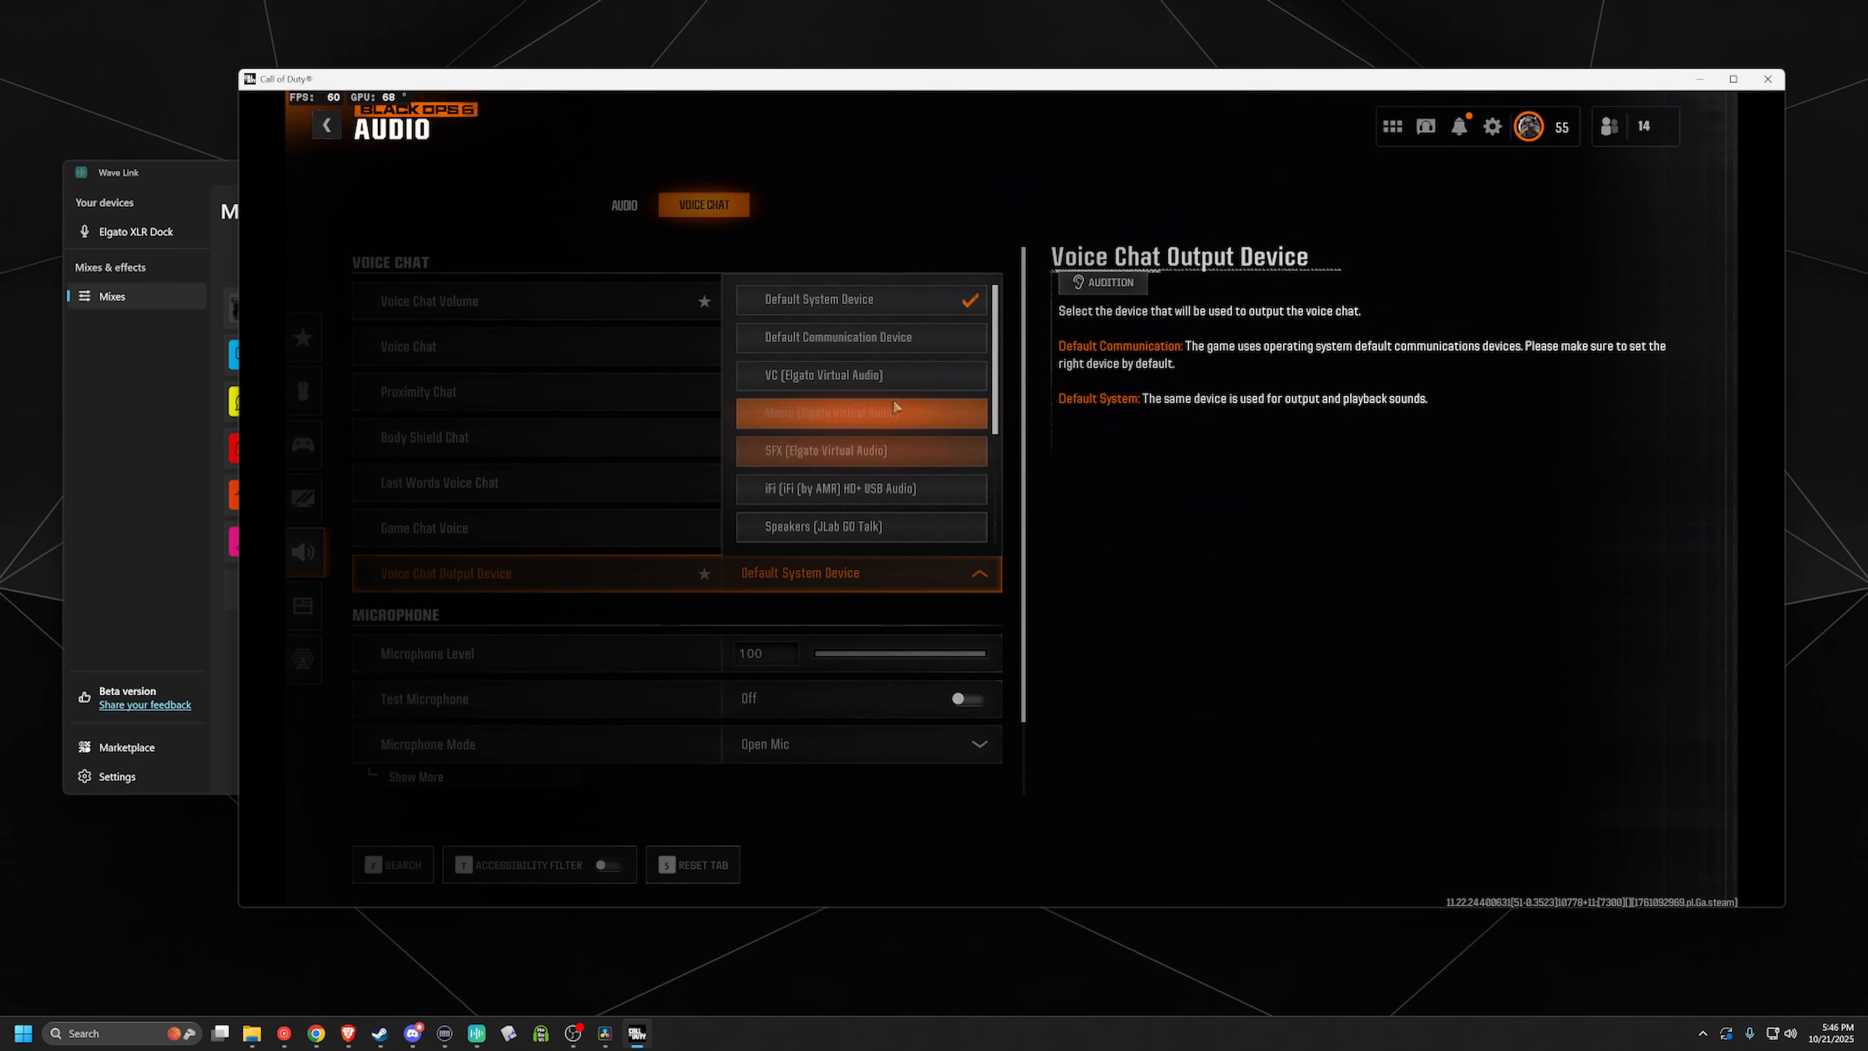
left_click(895, 378)
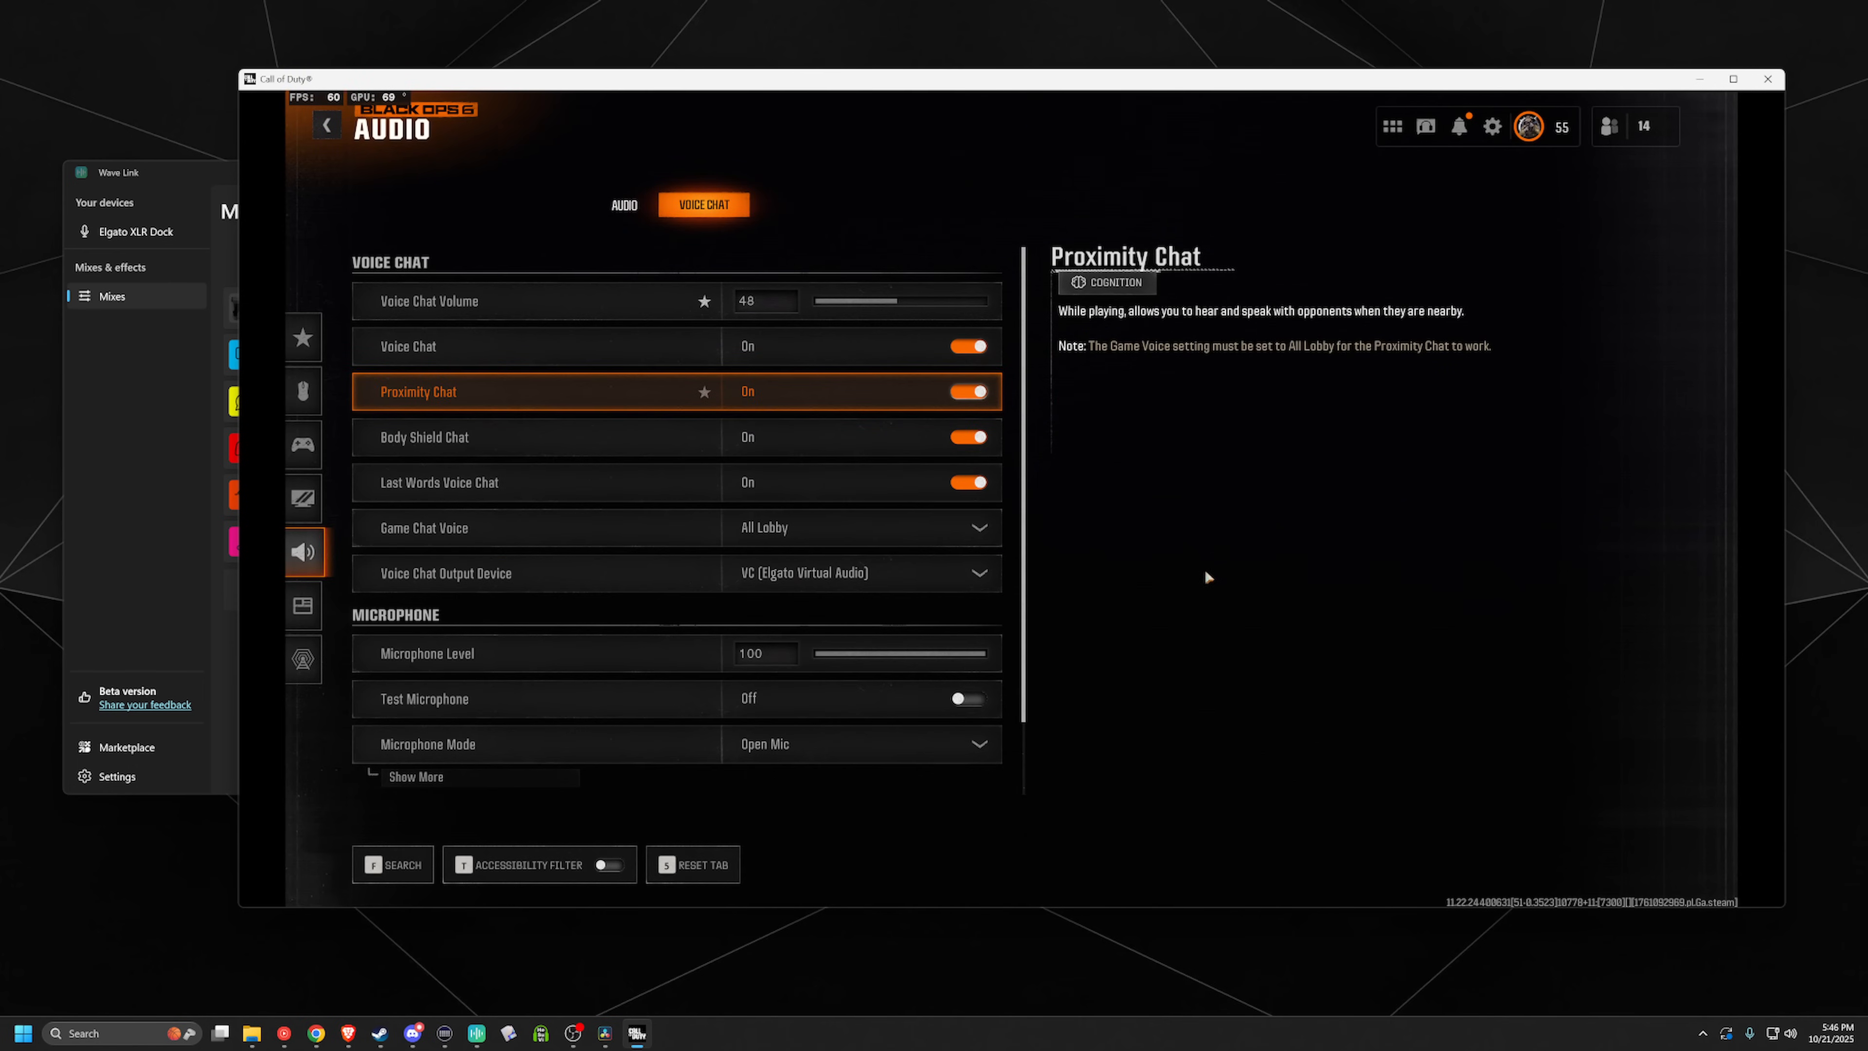
Step: Switch to Wave Link, turn on Elgato Noise Removal for the VC channel and close the channel's settings
left_click_drag(941, 86, 1518, 193)
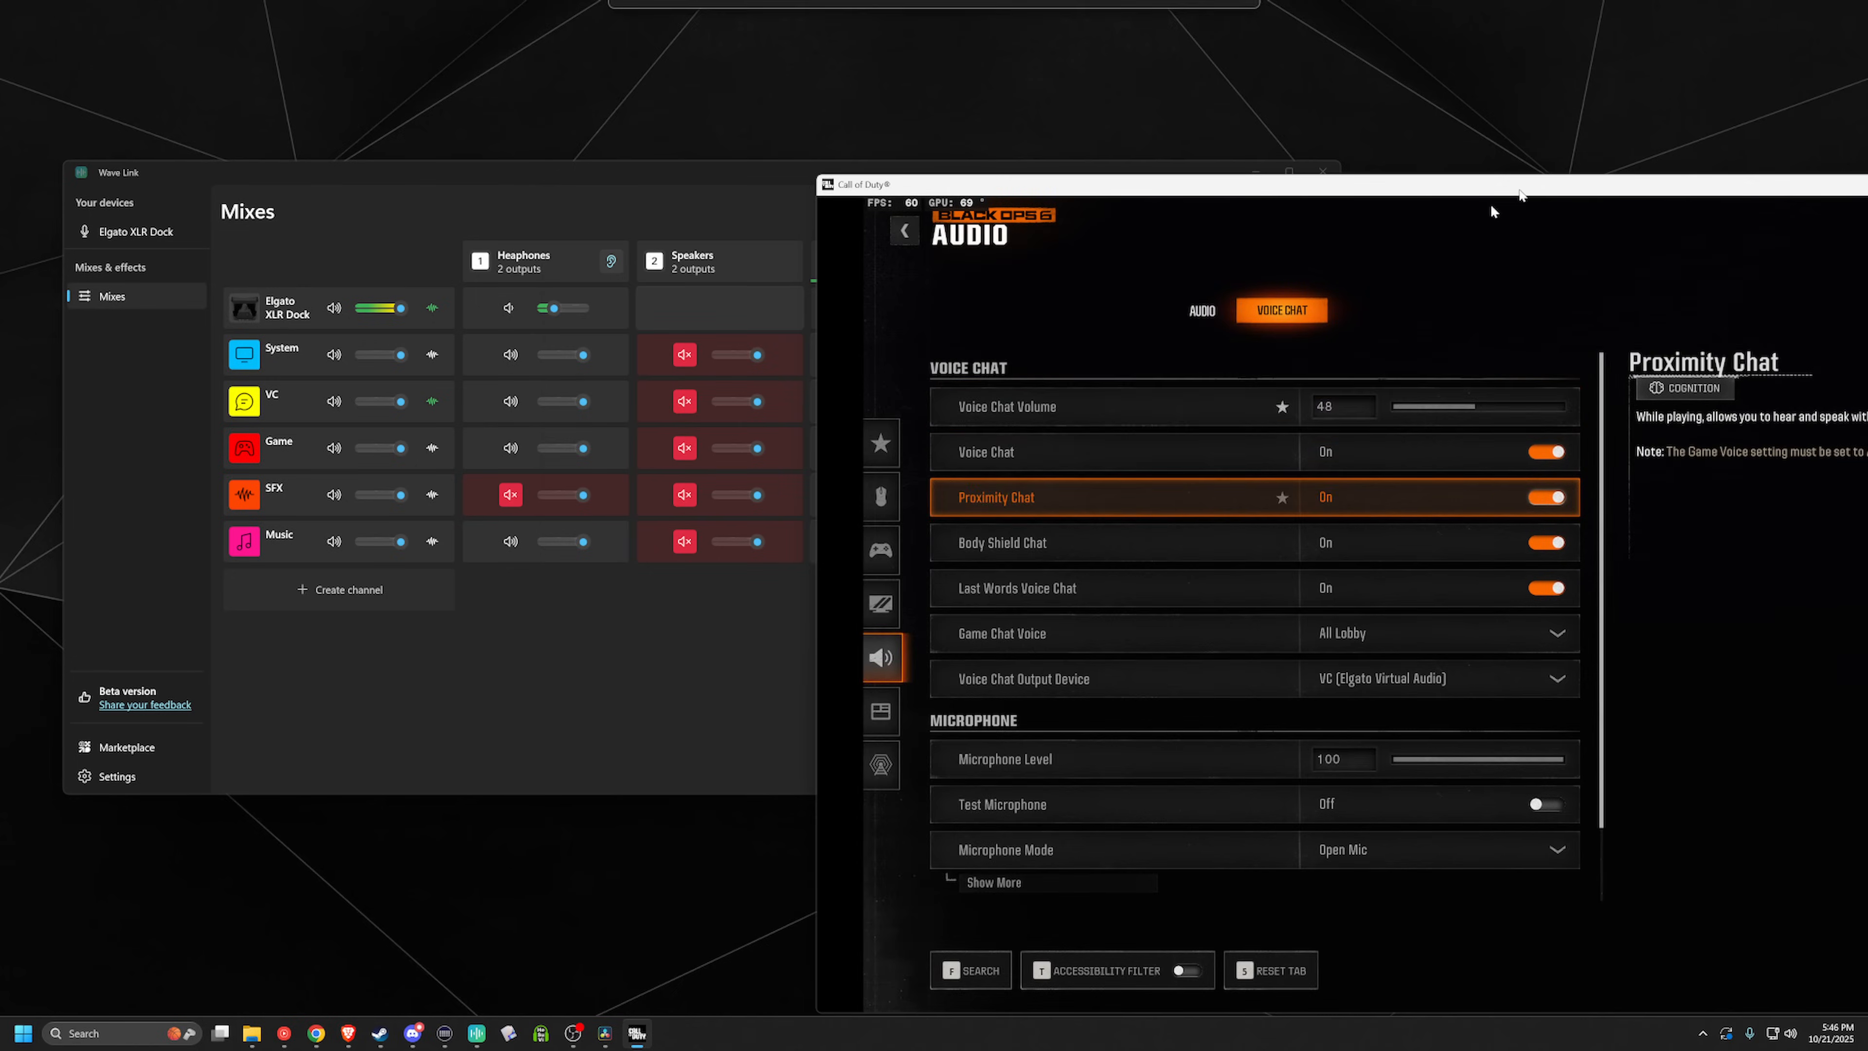
left_click(605, 653)
left_click(433, 403)
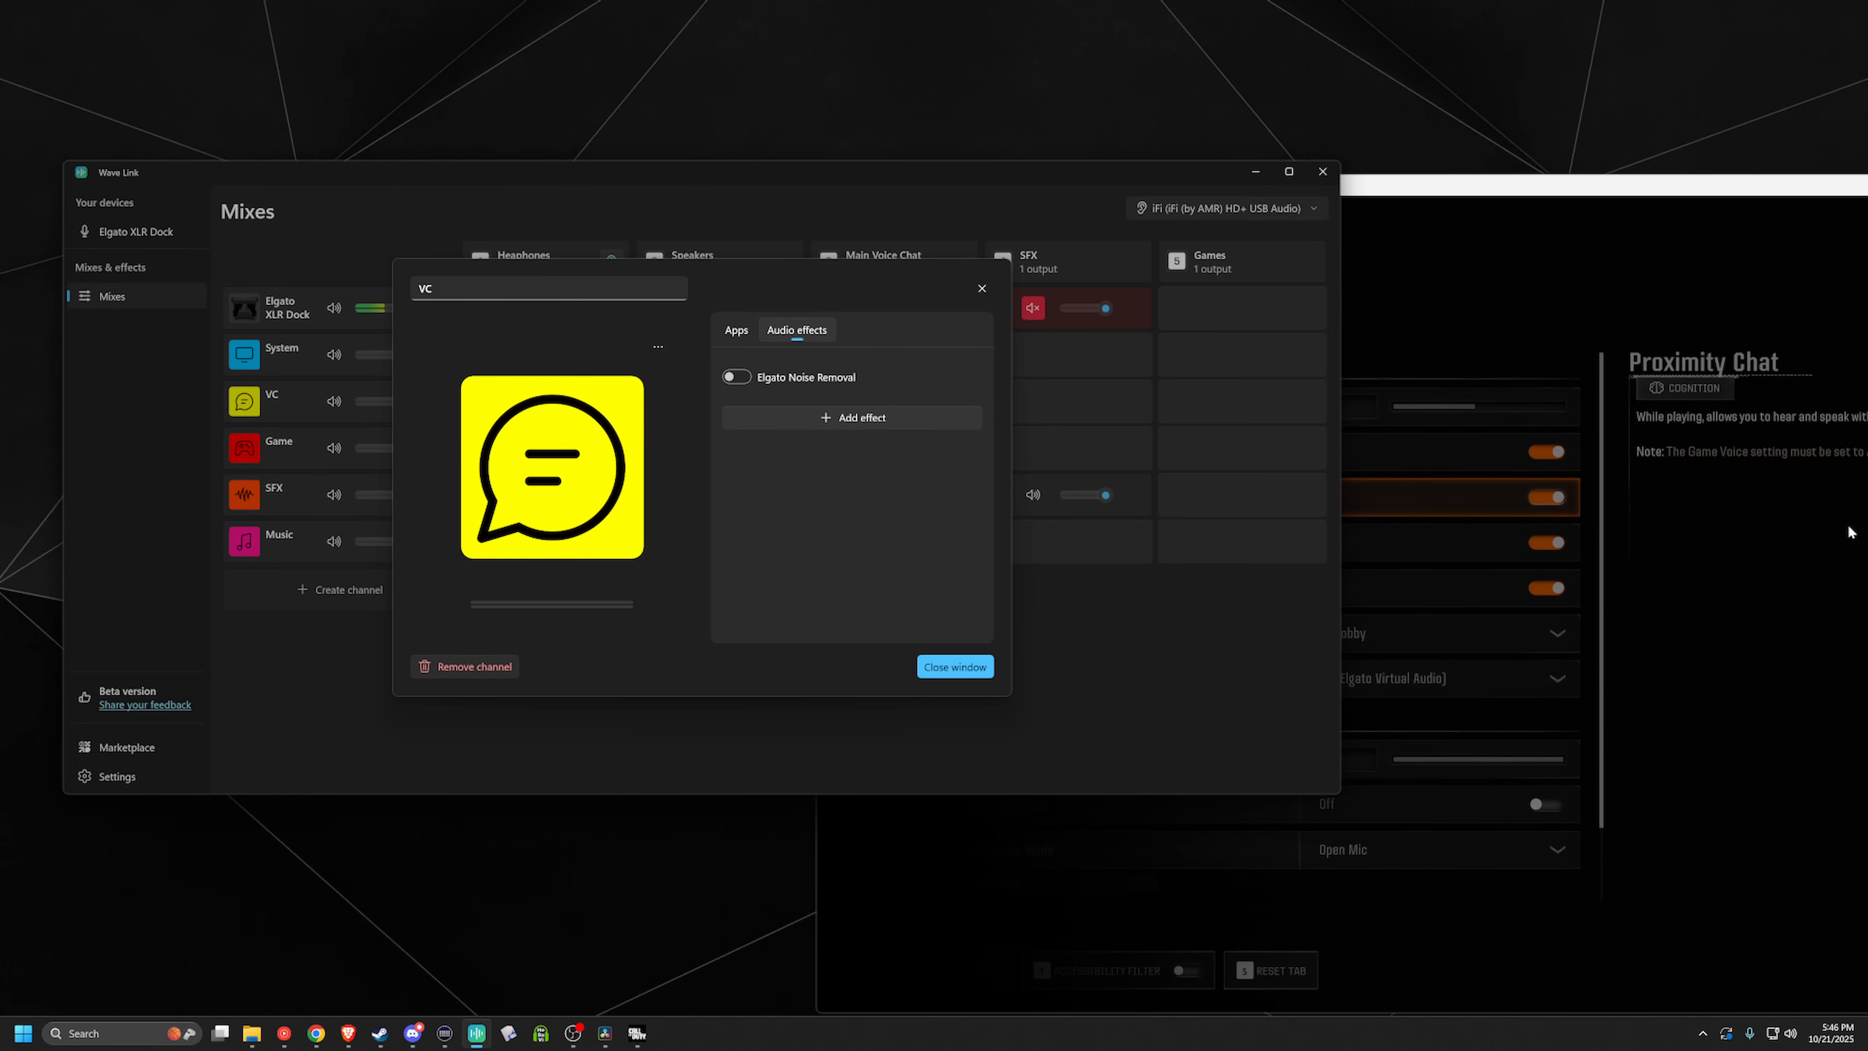
left_click(735, 376)
left_click(969, 666)
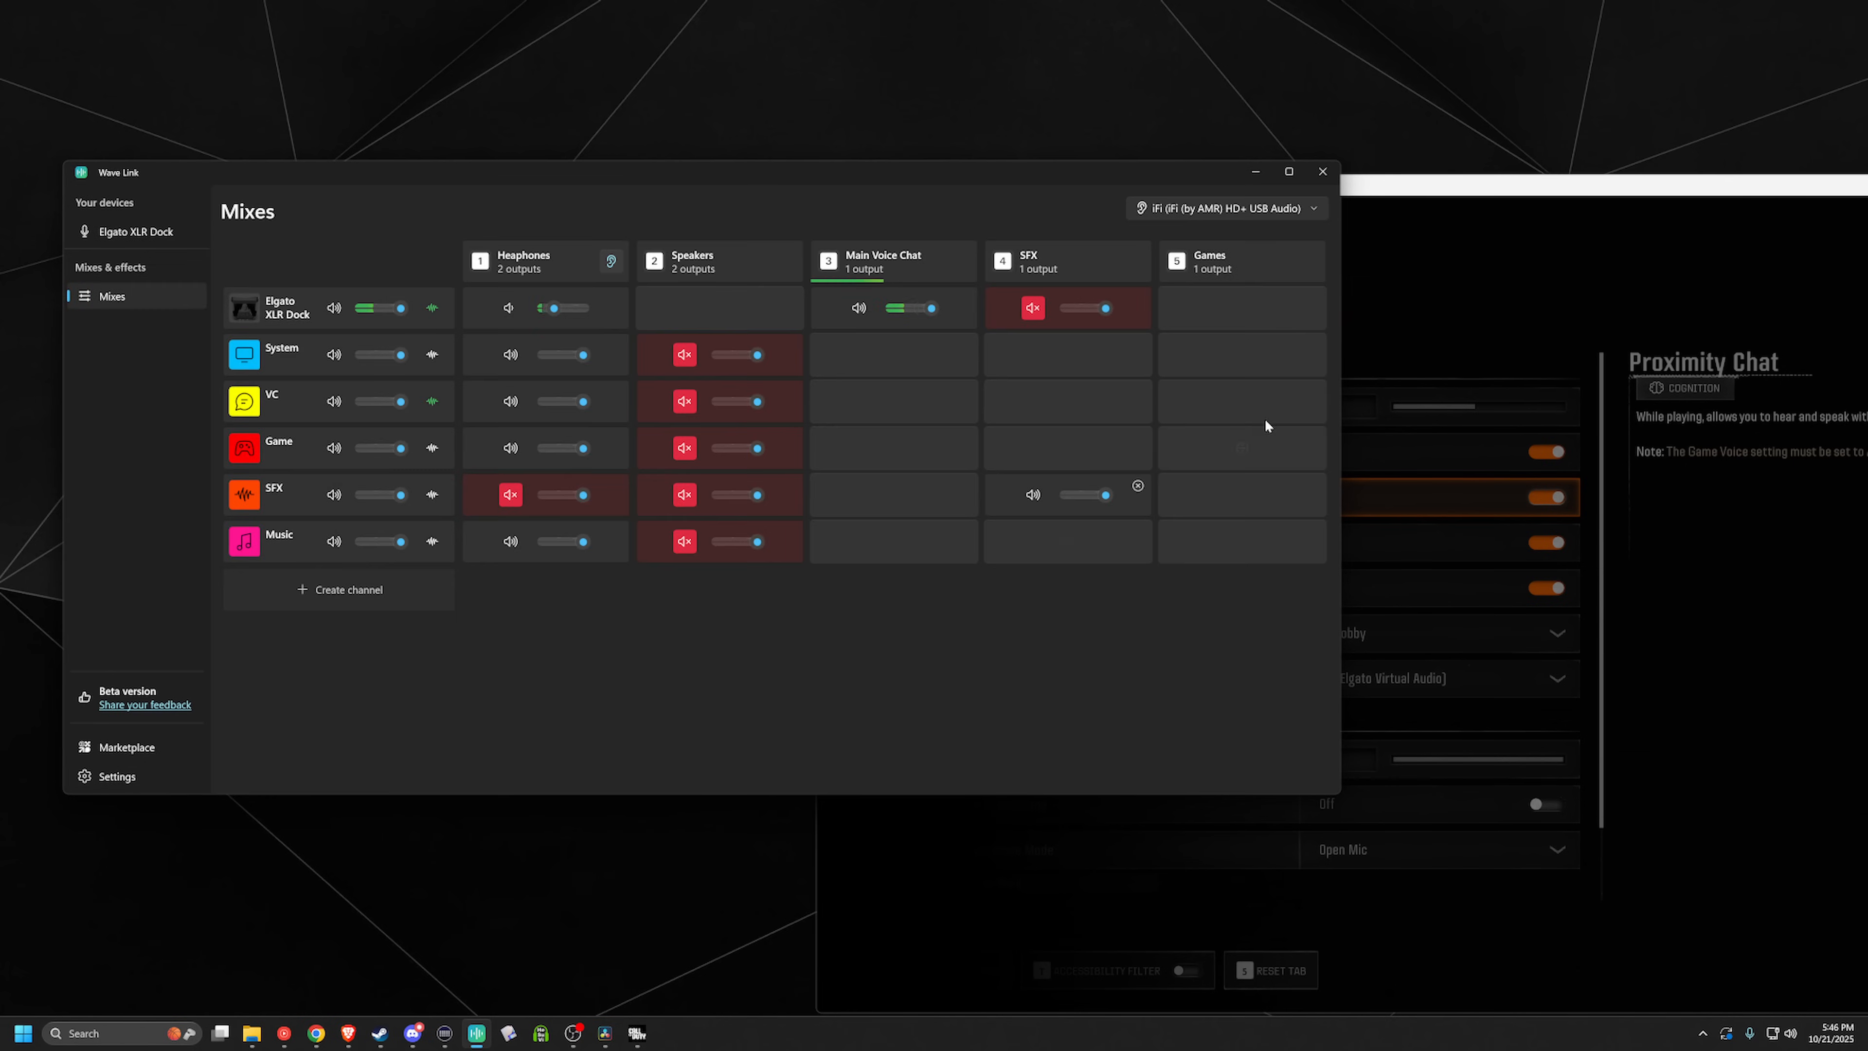
Step: Switch to Call of Duty and set the Microphone Input Device to SFX [Elgato Virtual Audio]
left_click_drag(1441, 188, 977, 143)
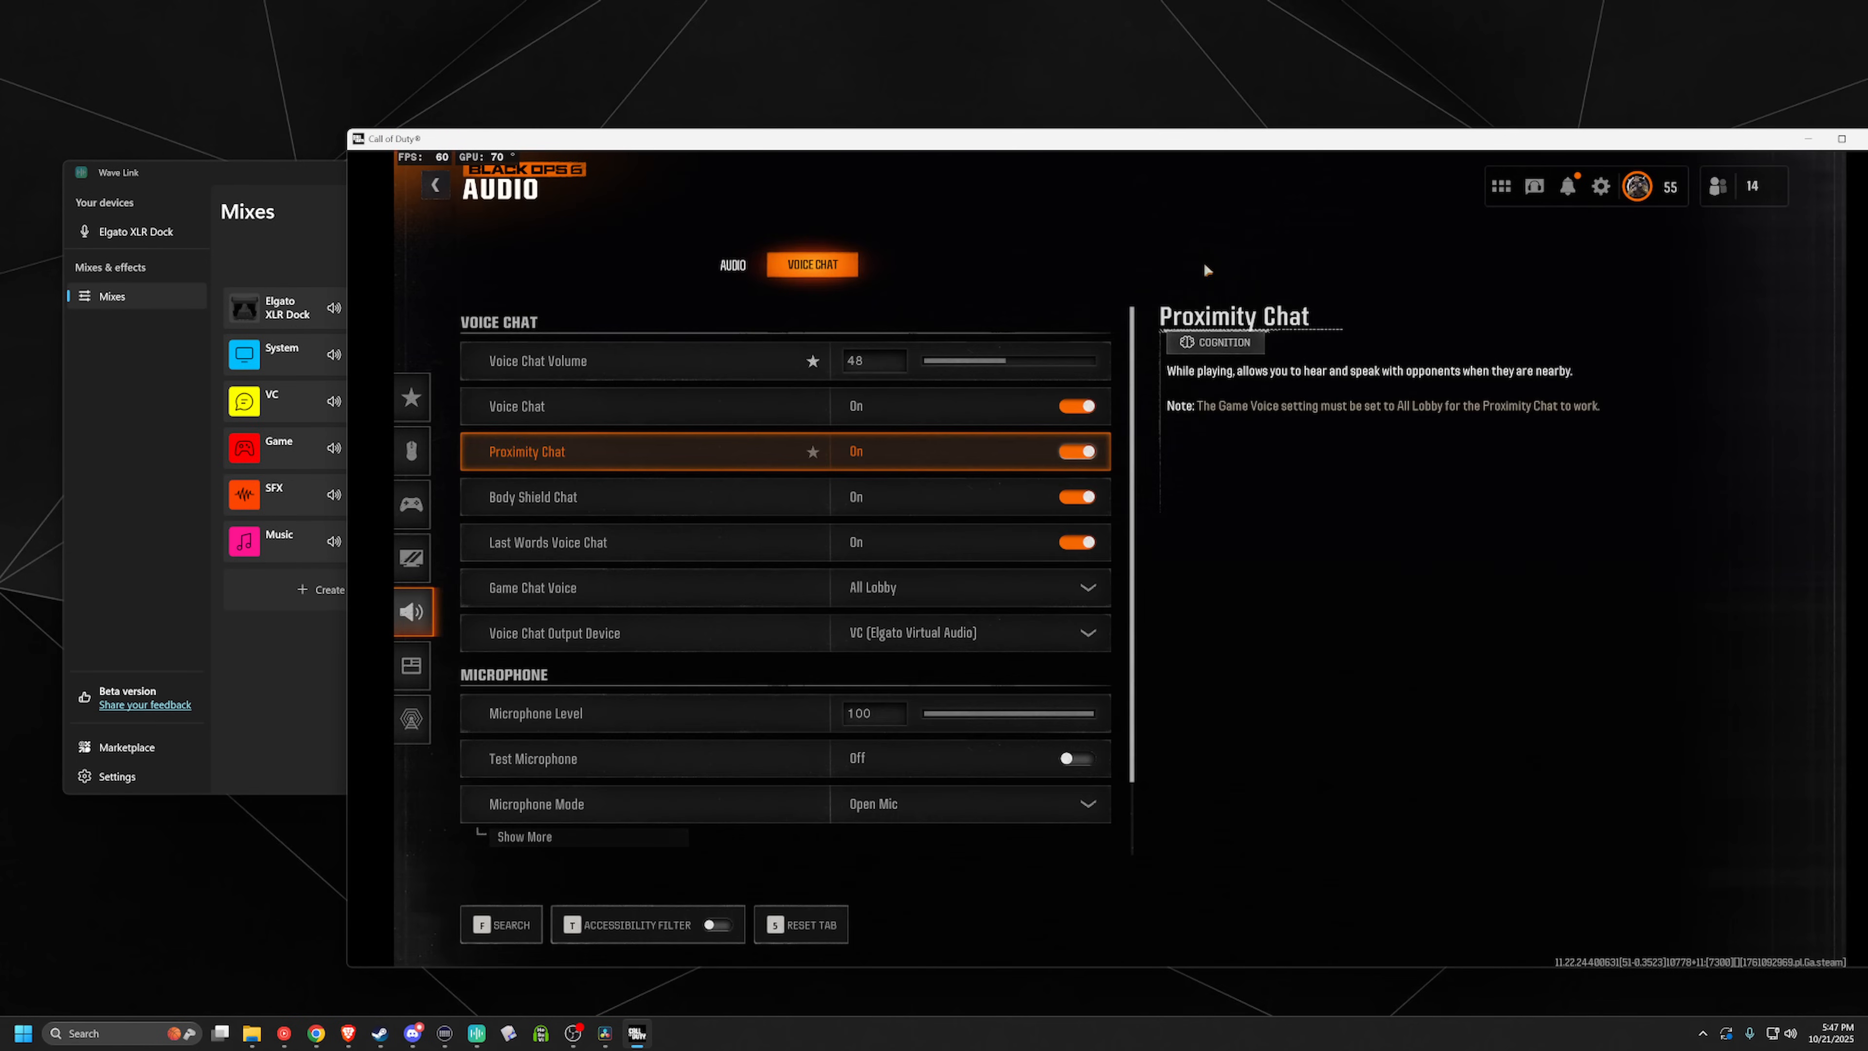
left_click_drag(1165, 147, 1570, 152)
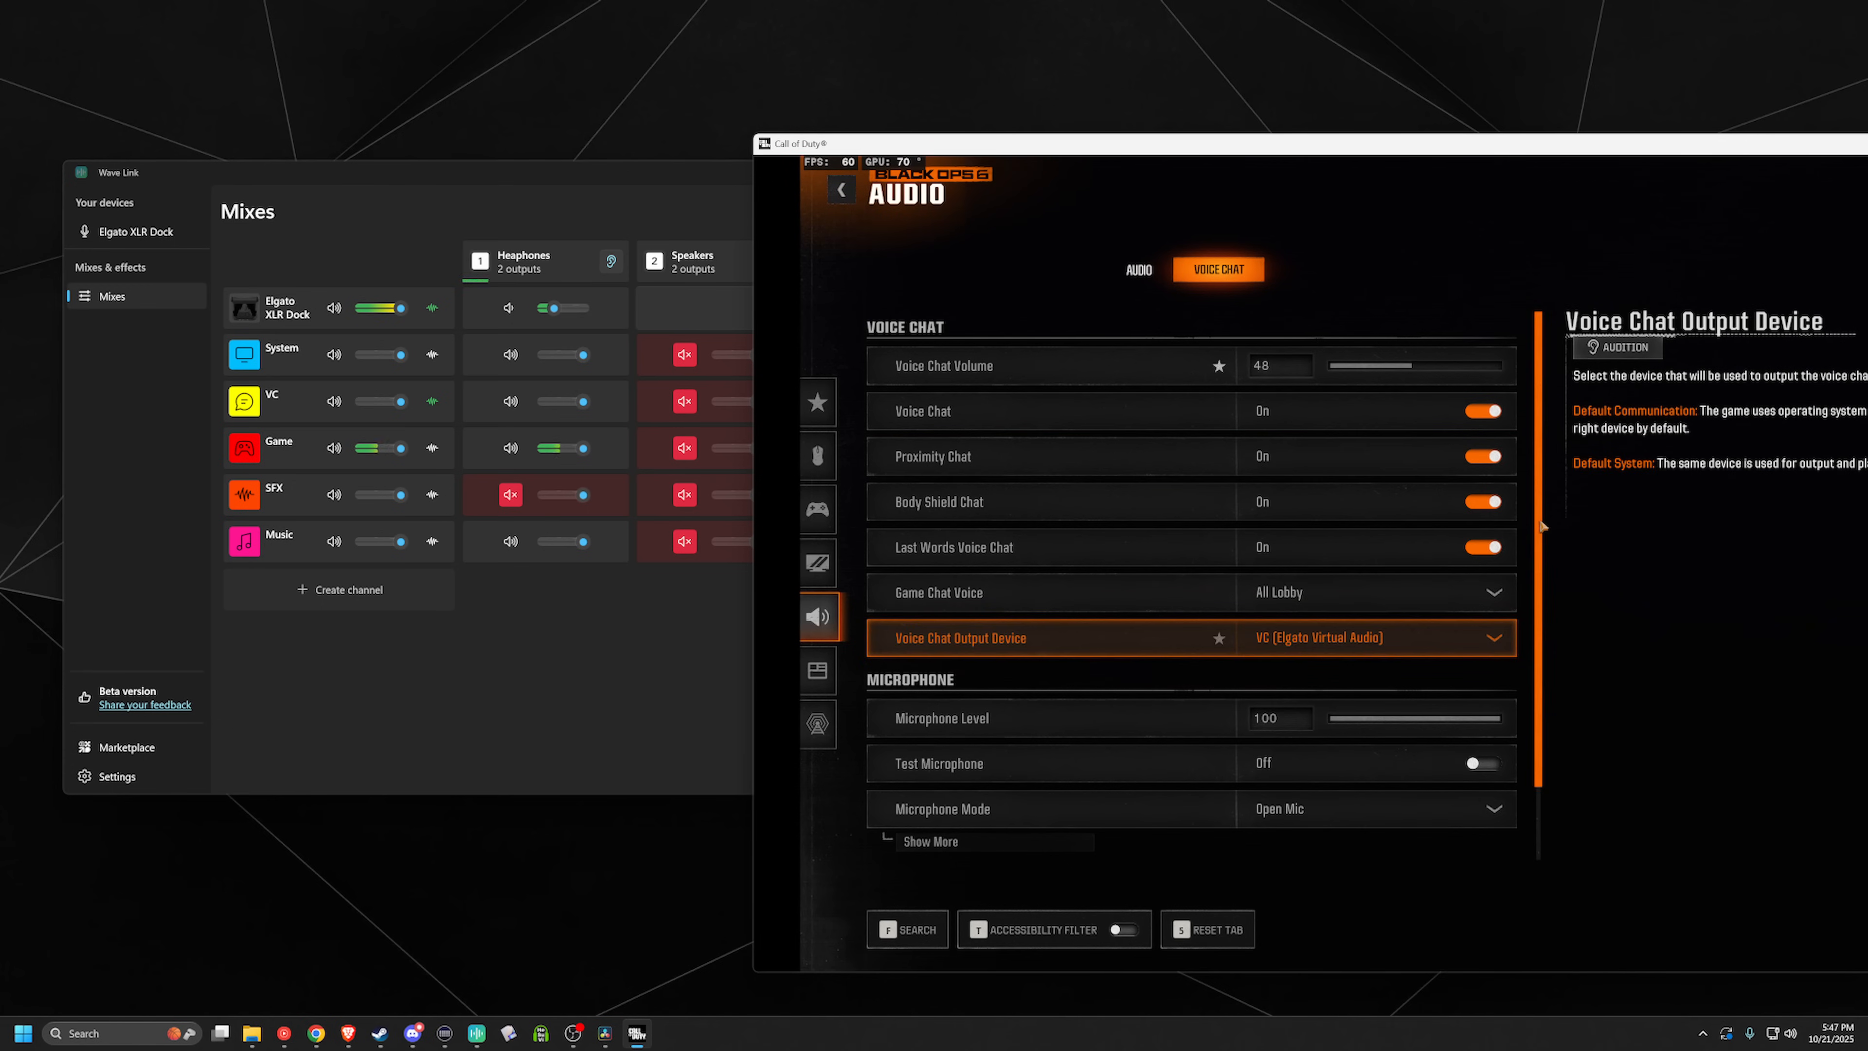
scroll(1537, 647, "down", 2)
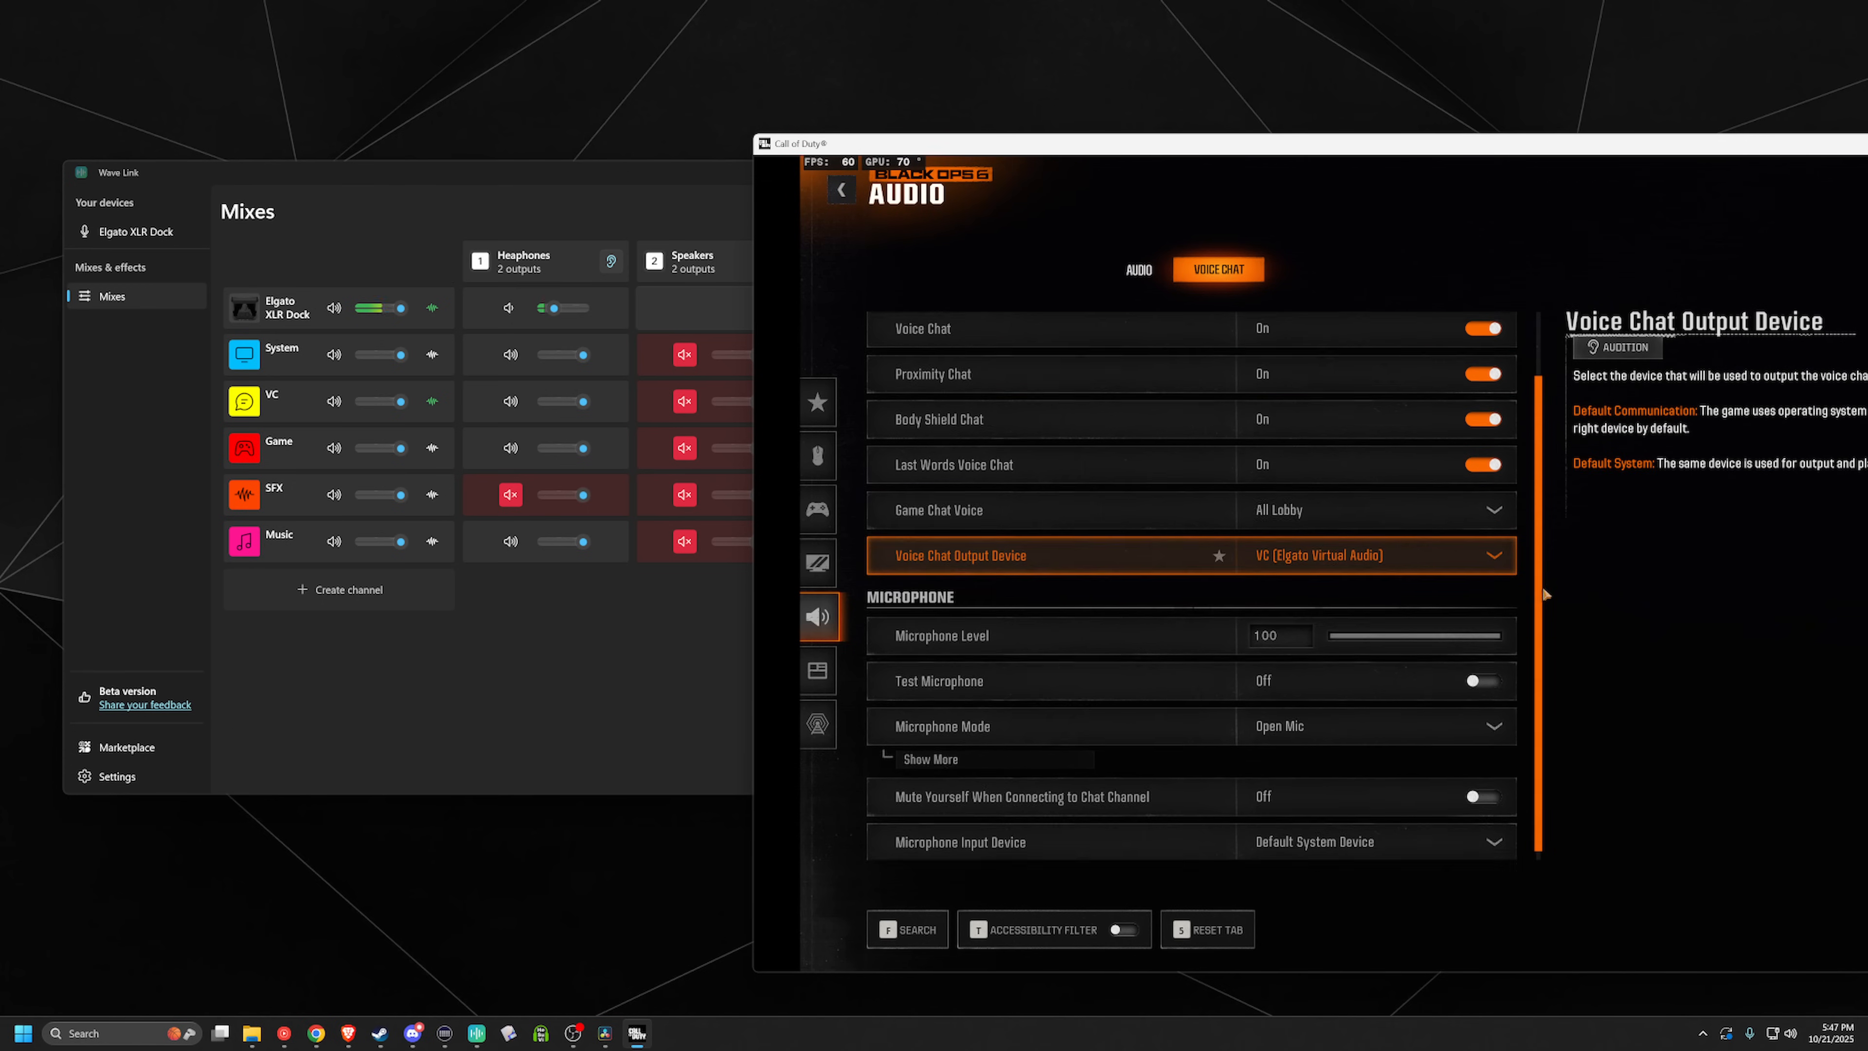
left_click(1382, 846)
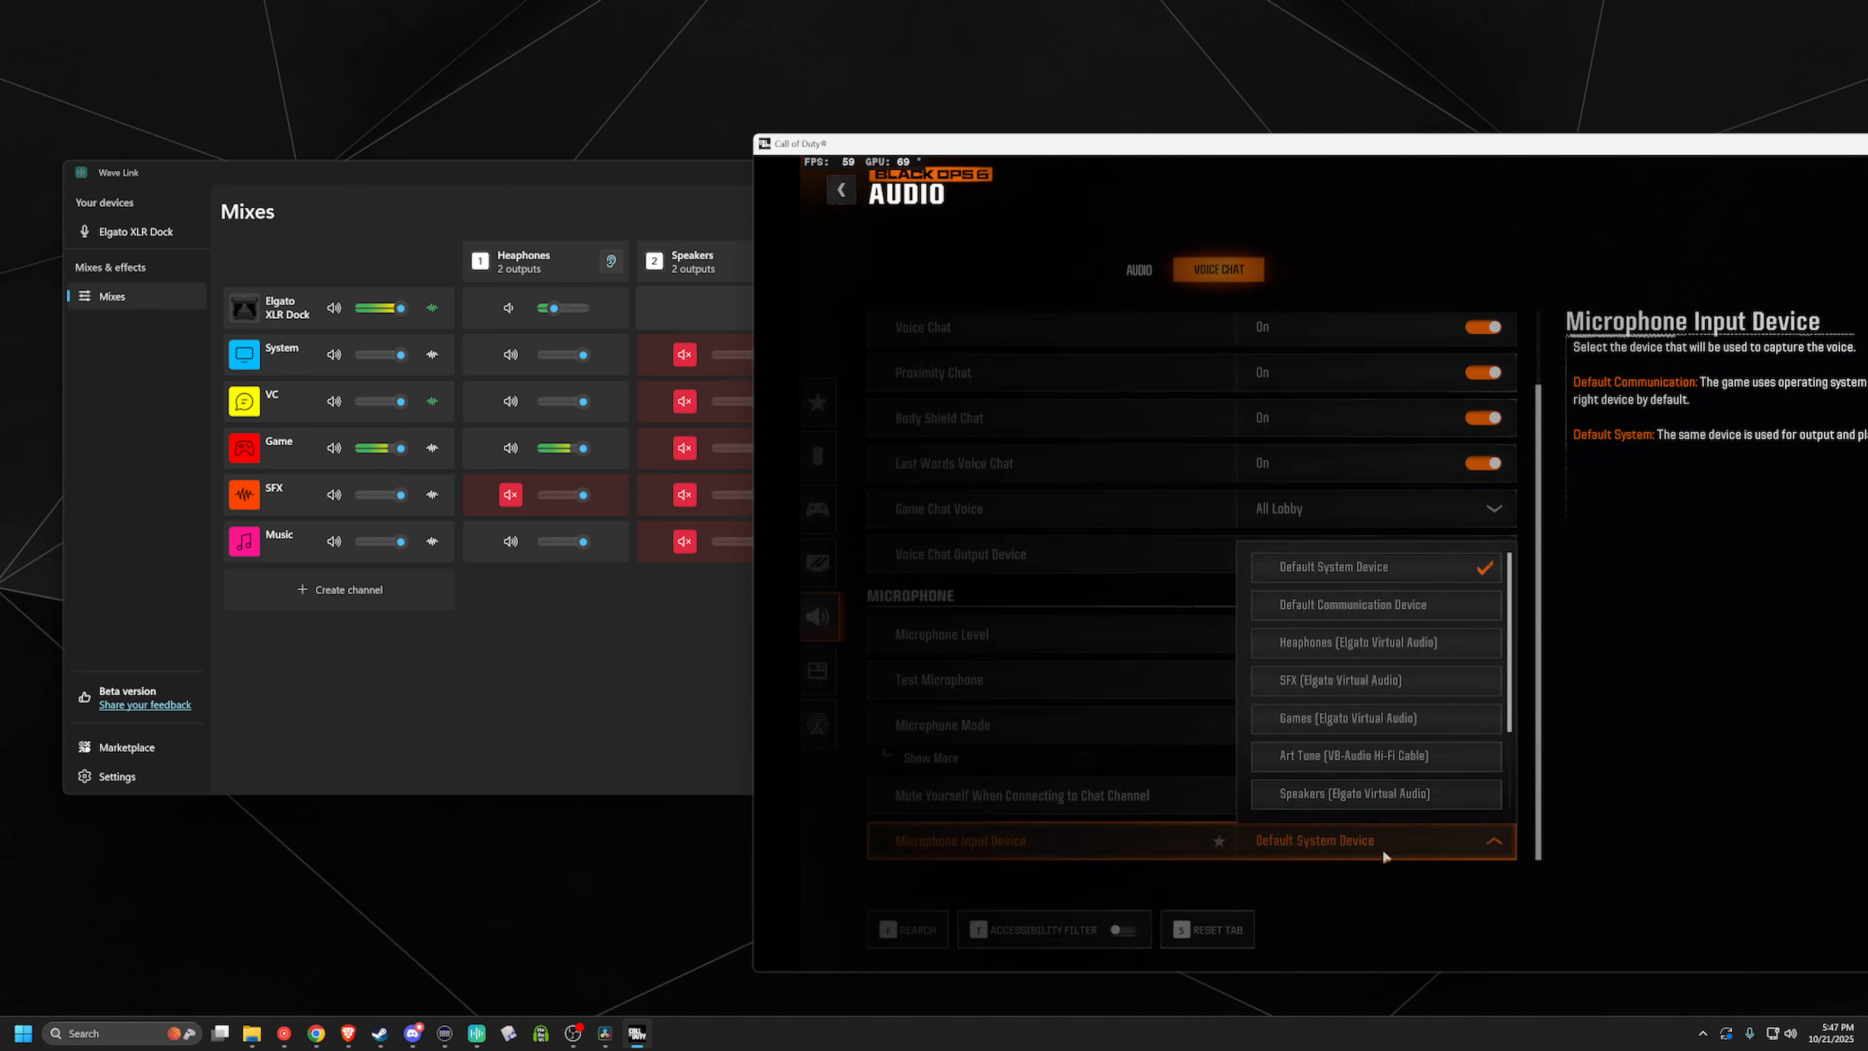
left_click(1372, 690)
Step: Move the Wave Link window beside Call of Duty so the SFX mix and the game's microphone settings are both visible
left_click(691, 723)
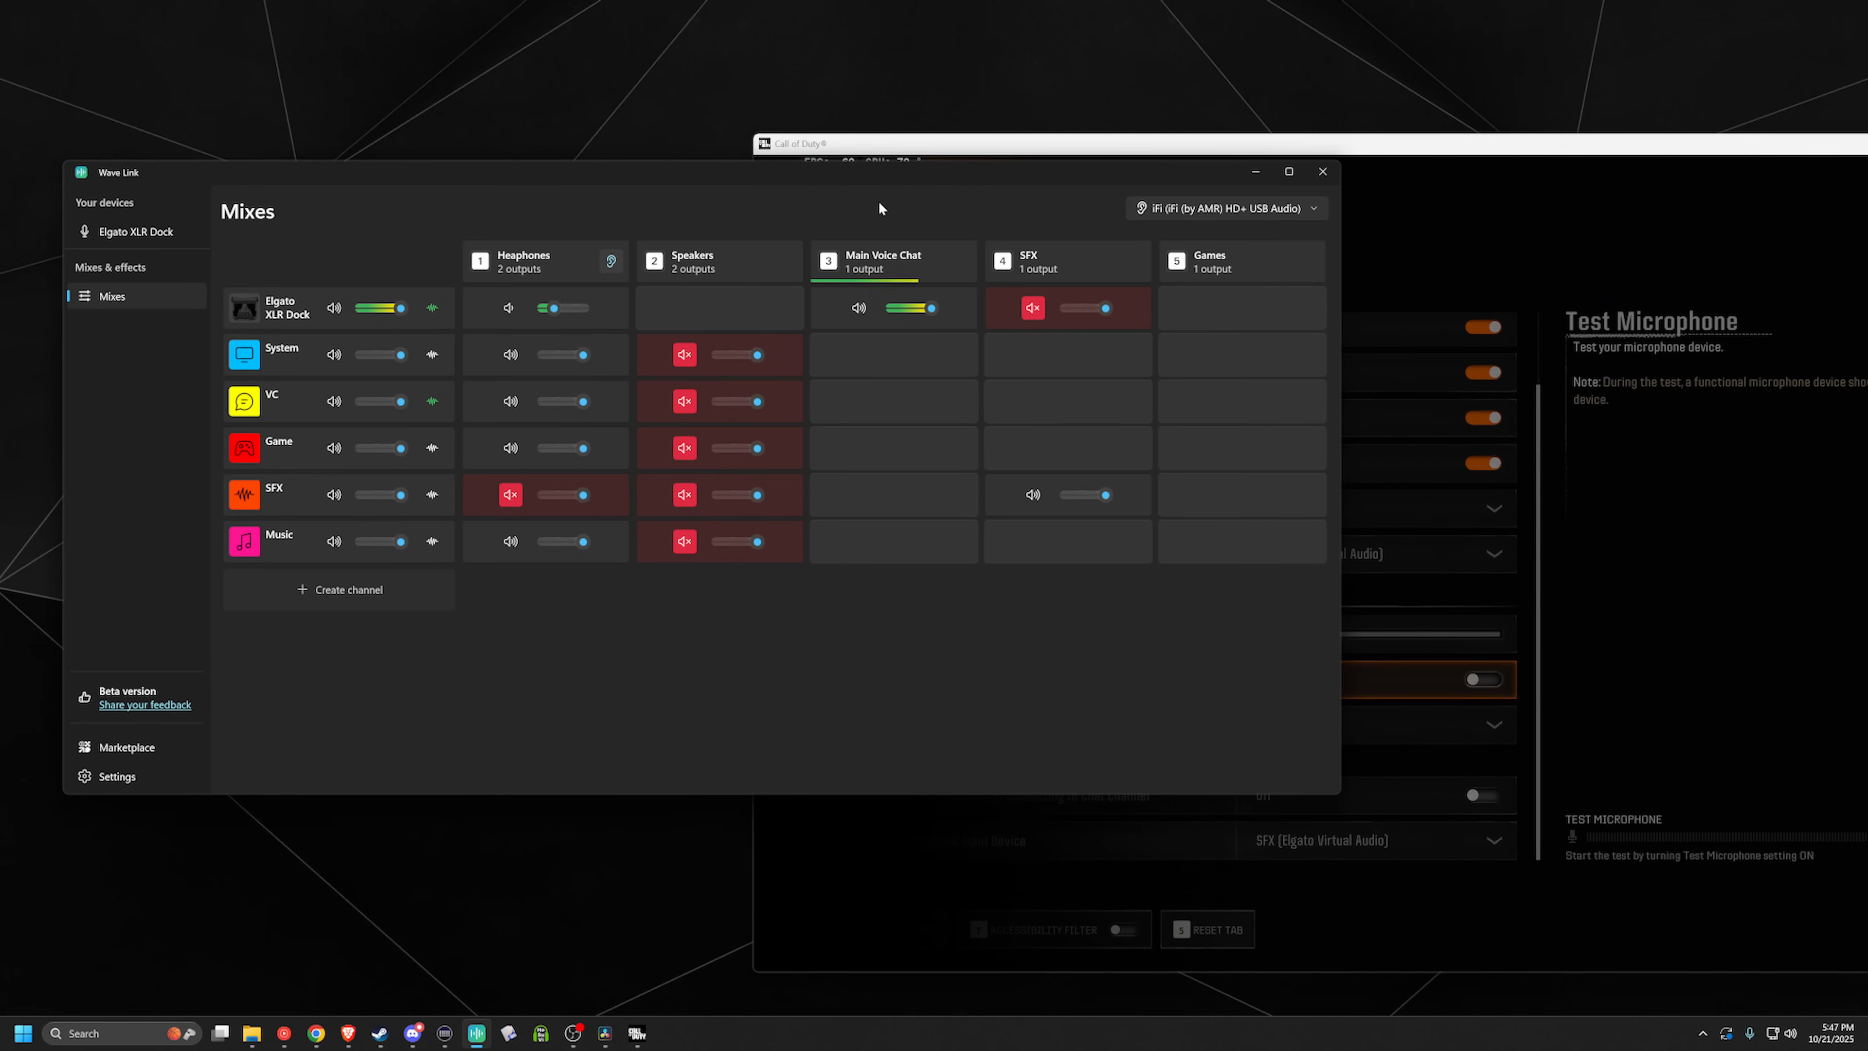
left_click_drag(896, 178, 224, 200)
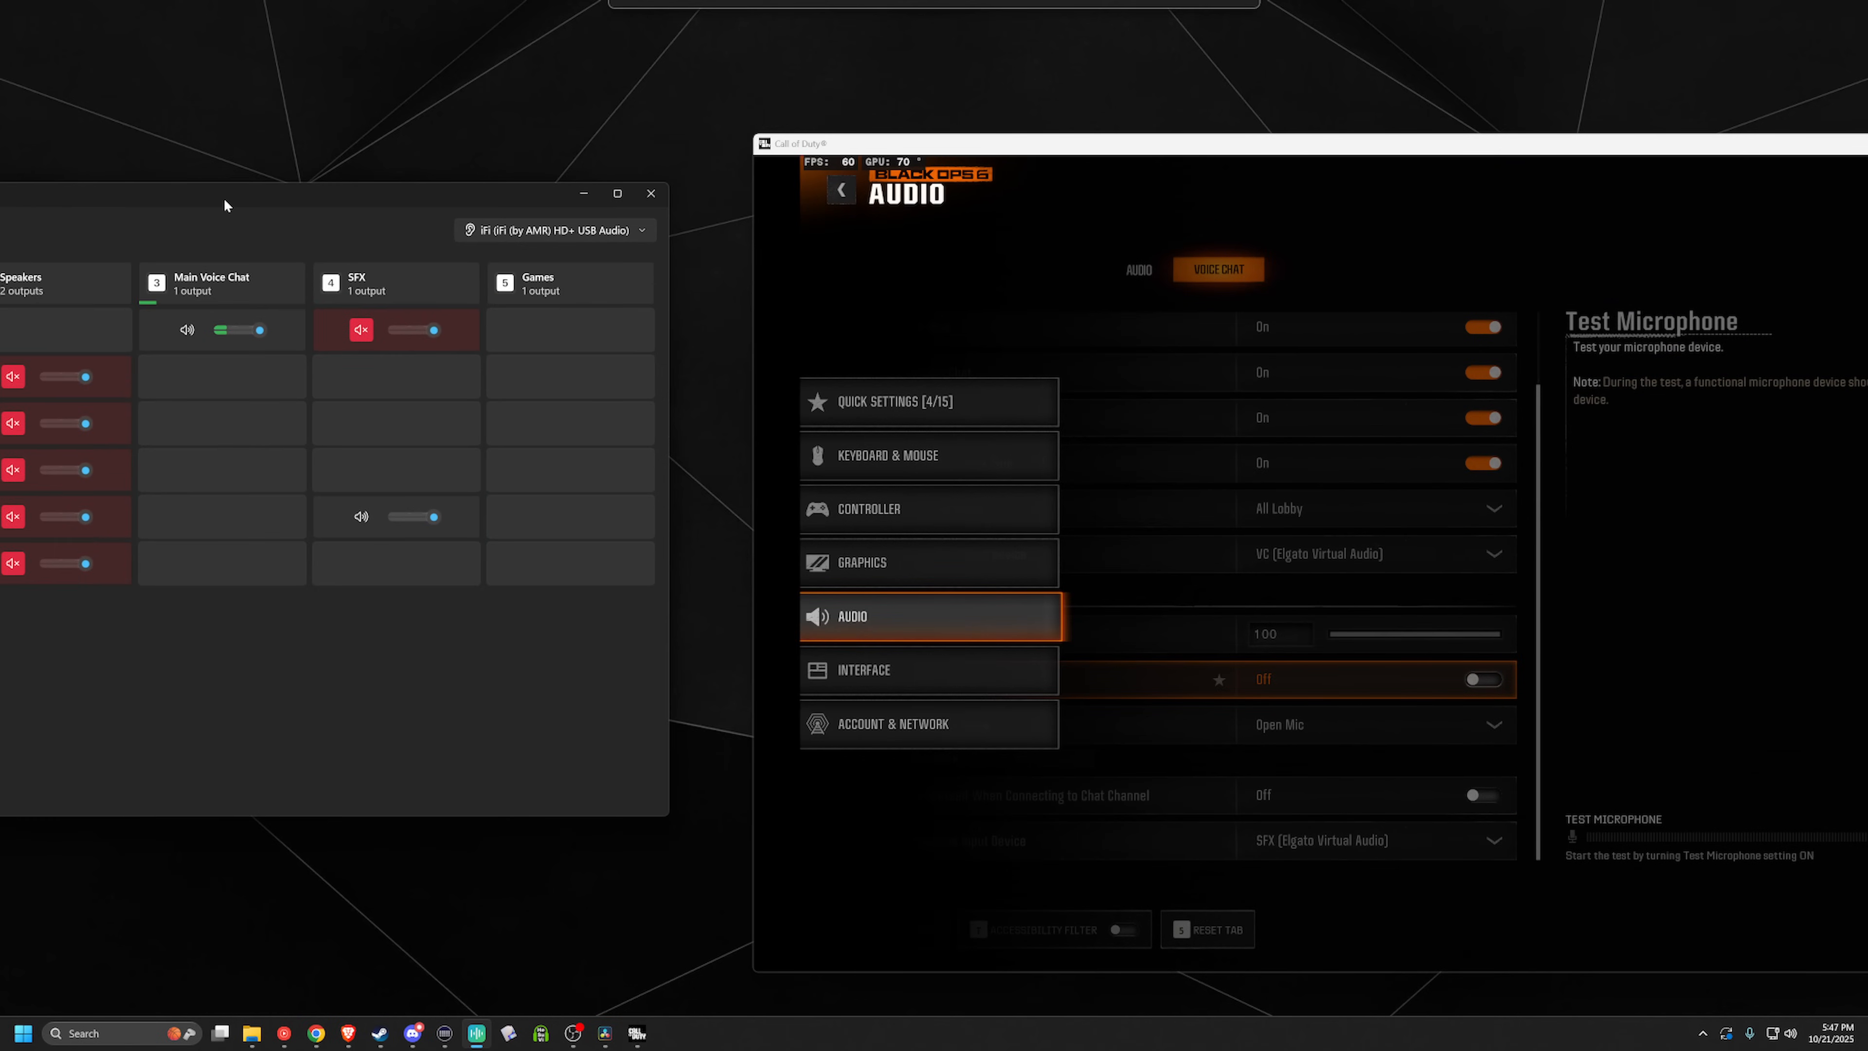
left_click(1735, 627)
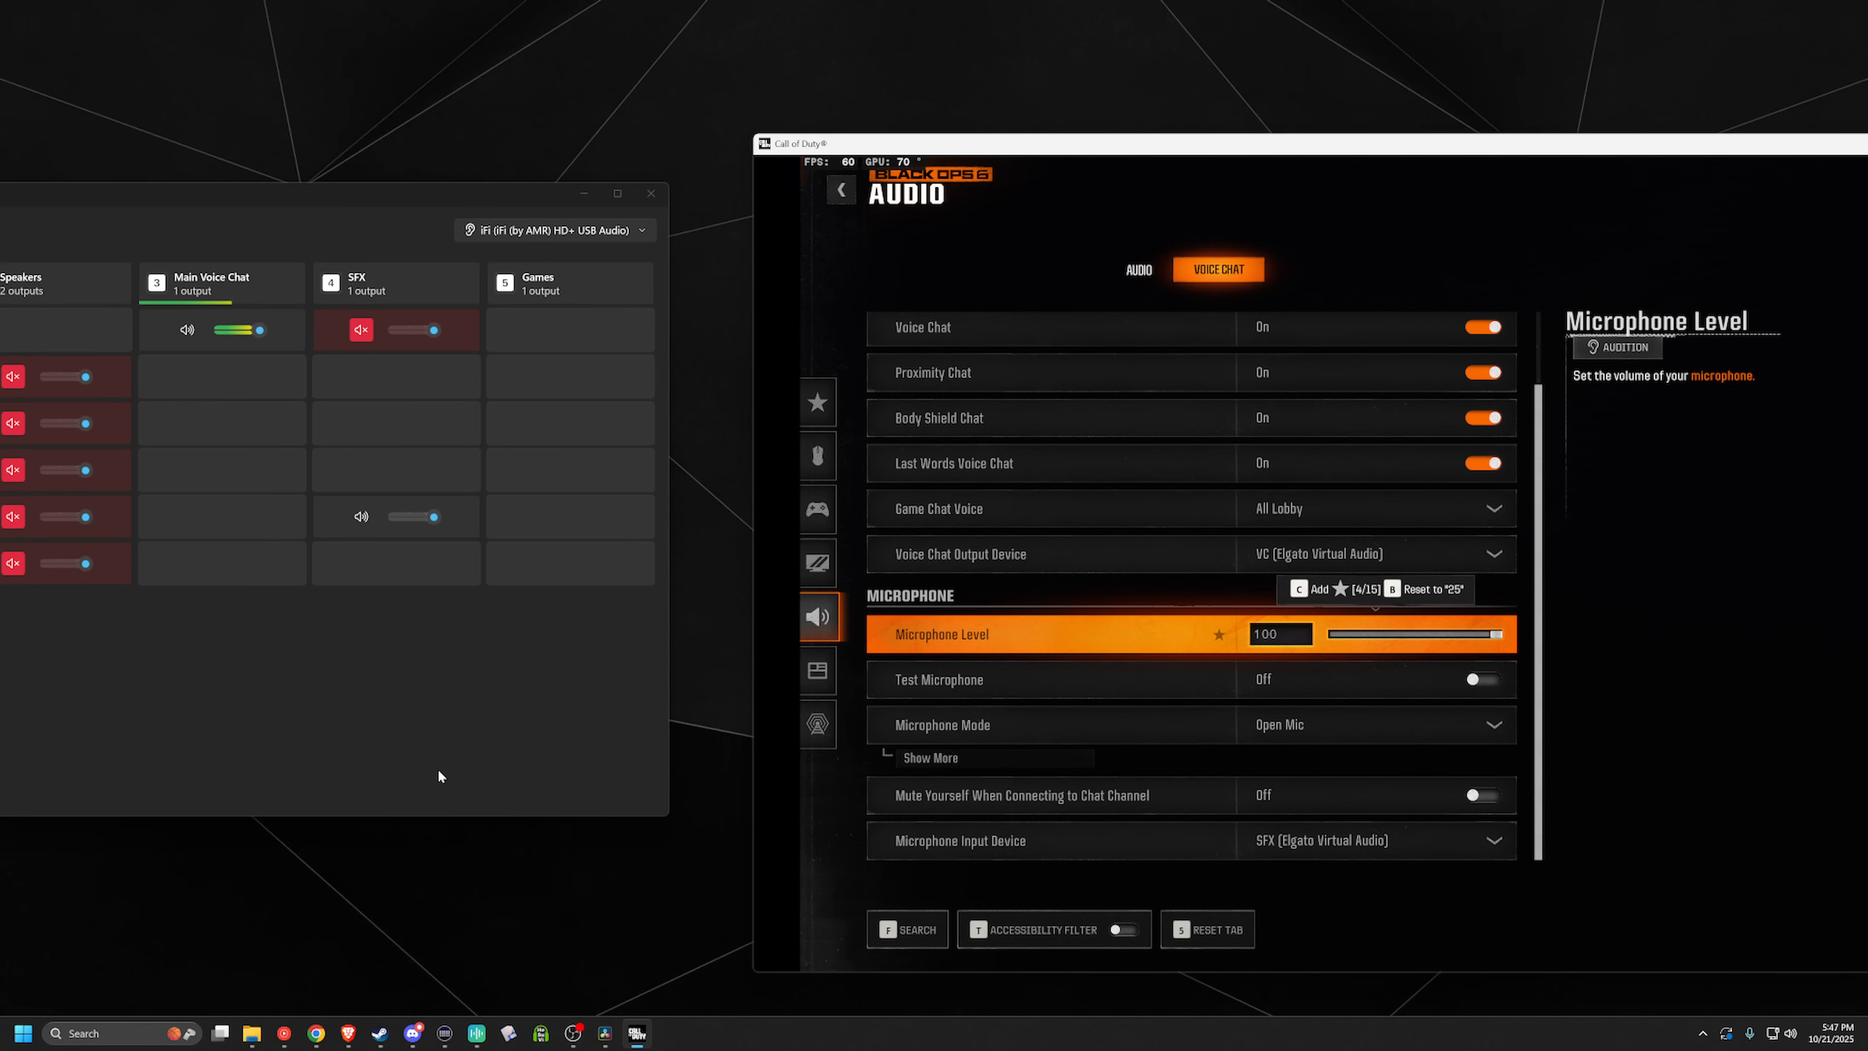
Step: Switch to Wave Link, unmute the Elgato XLR Dock in the SFX mix, and mute and unmute the whole dock channel once
left_click(439, 709)
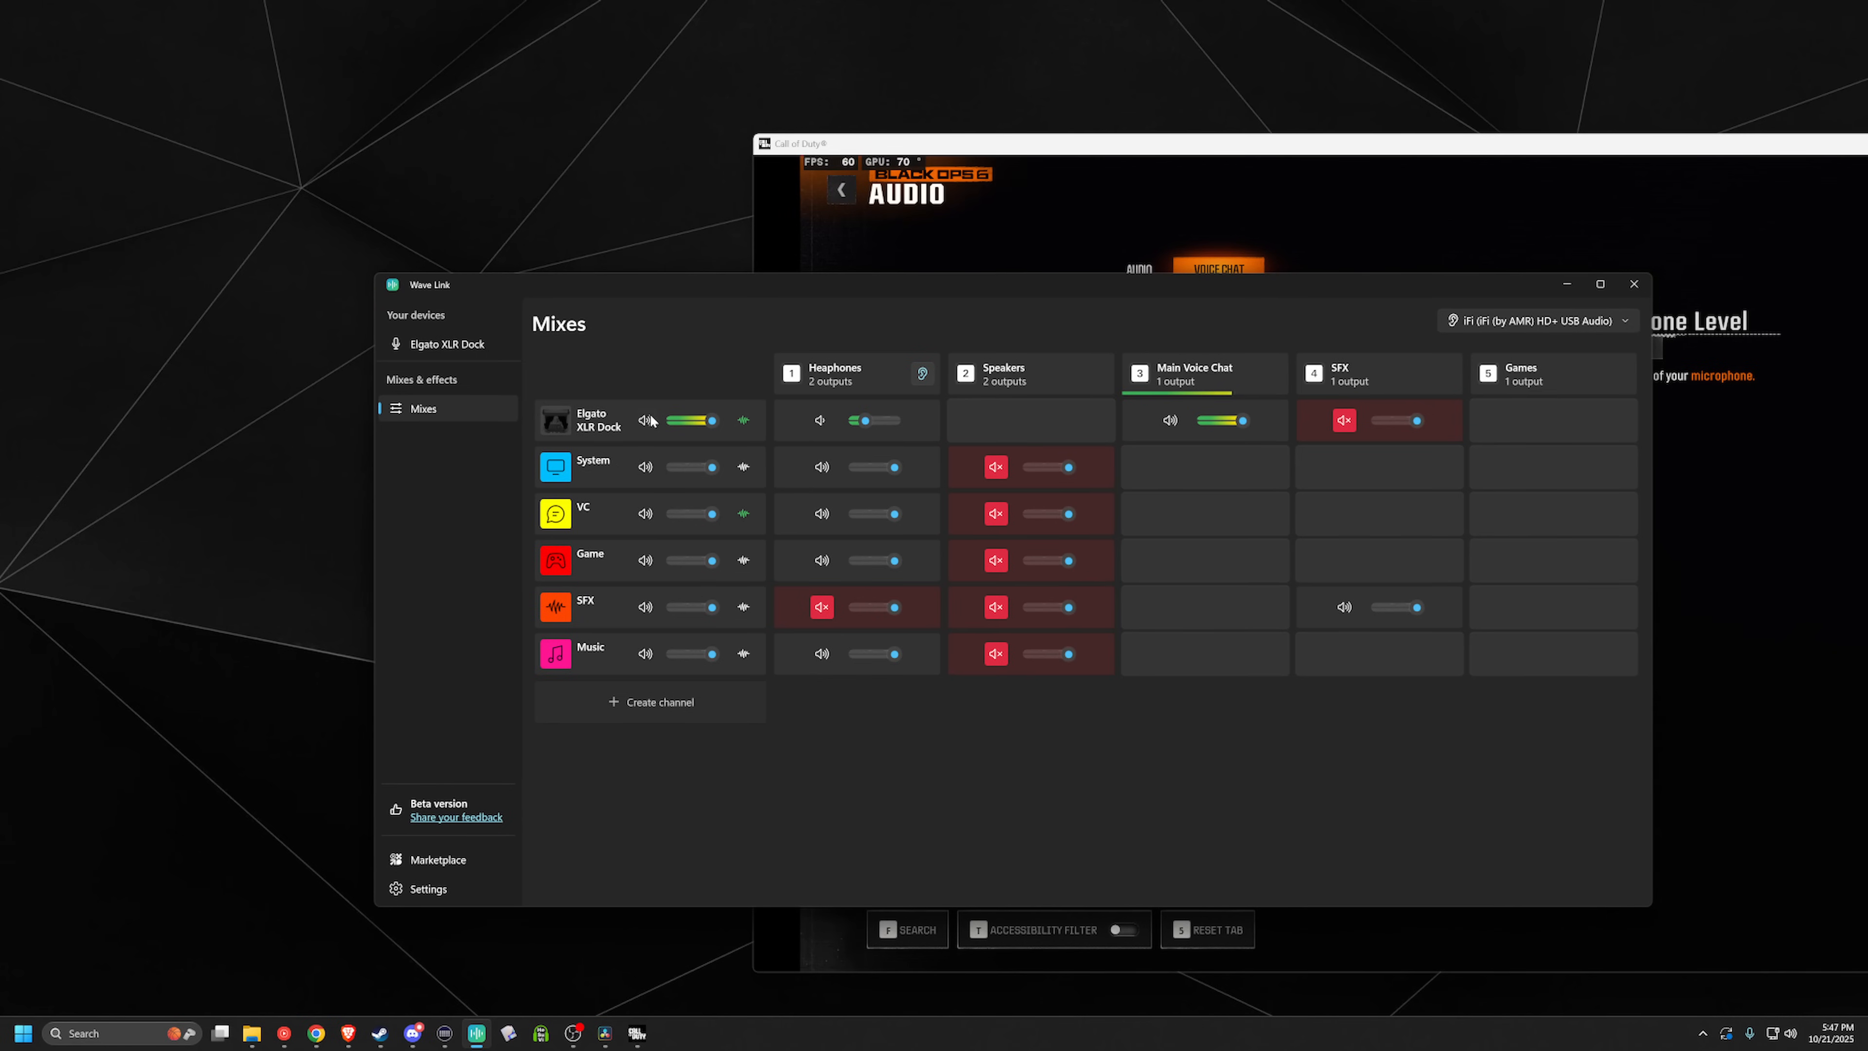
left_click(1345, 420)
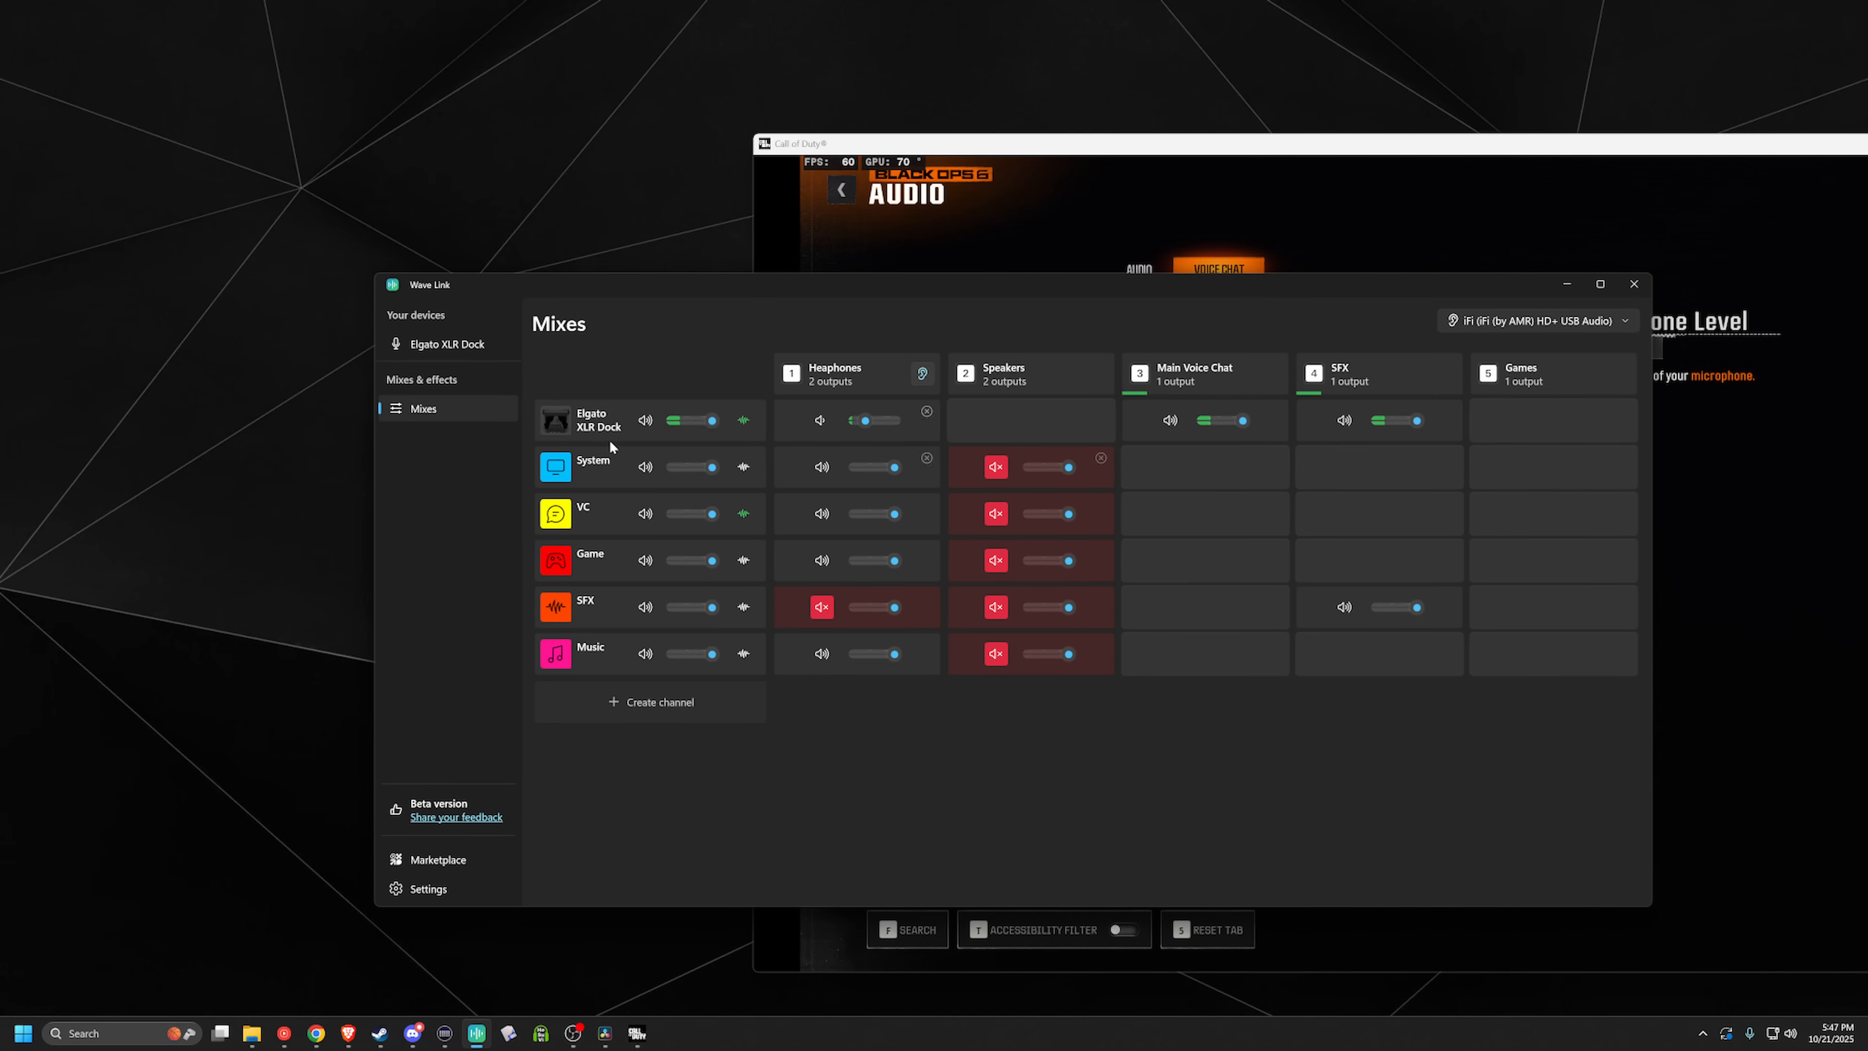
left_click(645, 421)
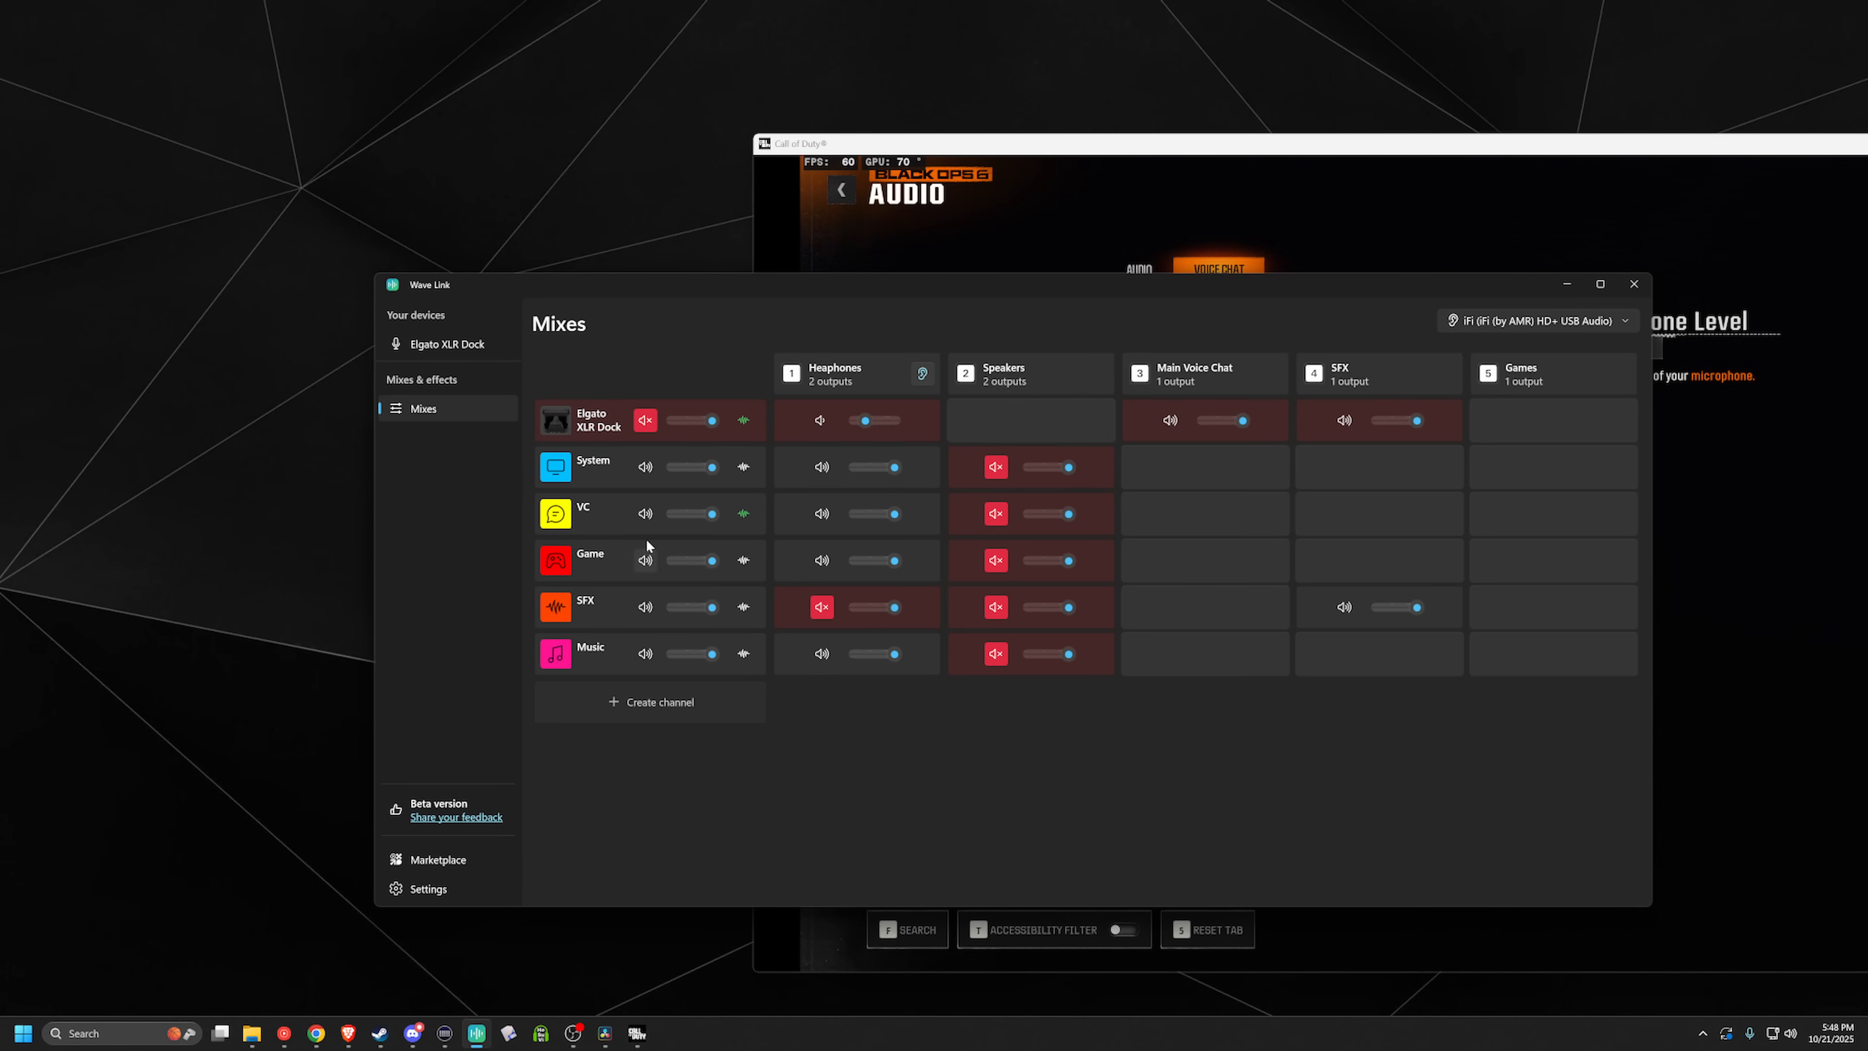
left_click(645, 420)
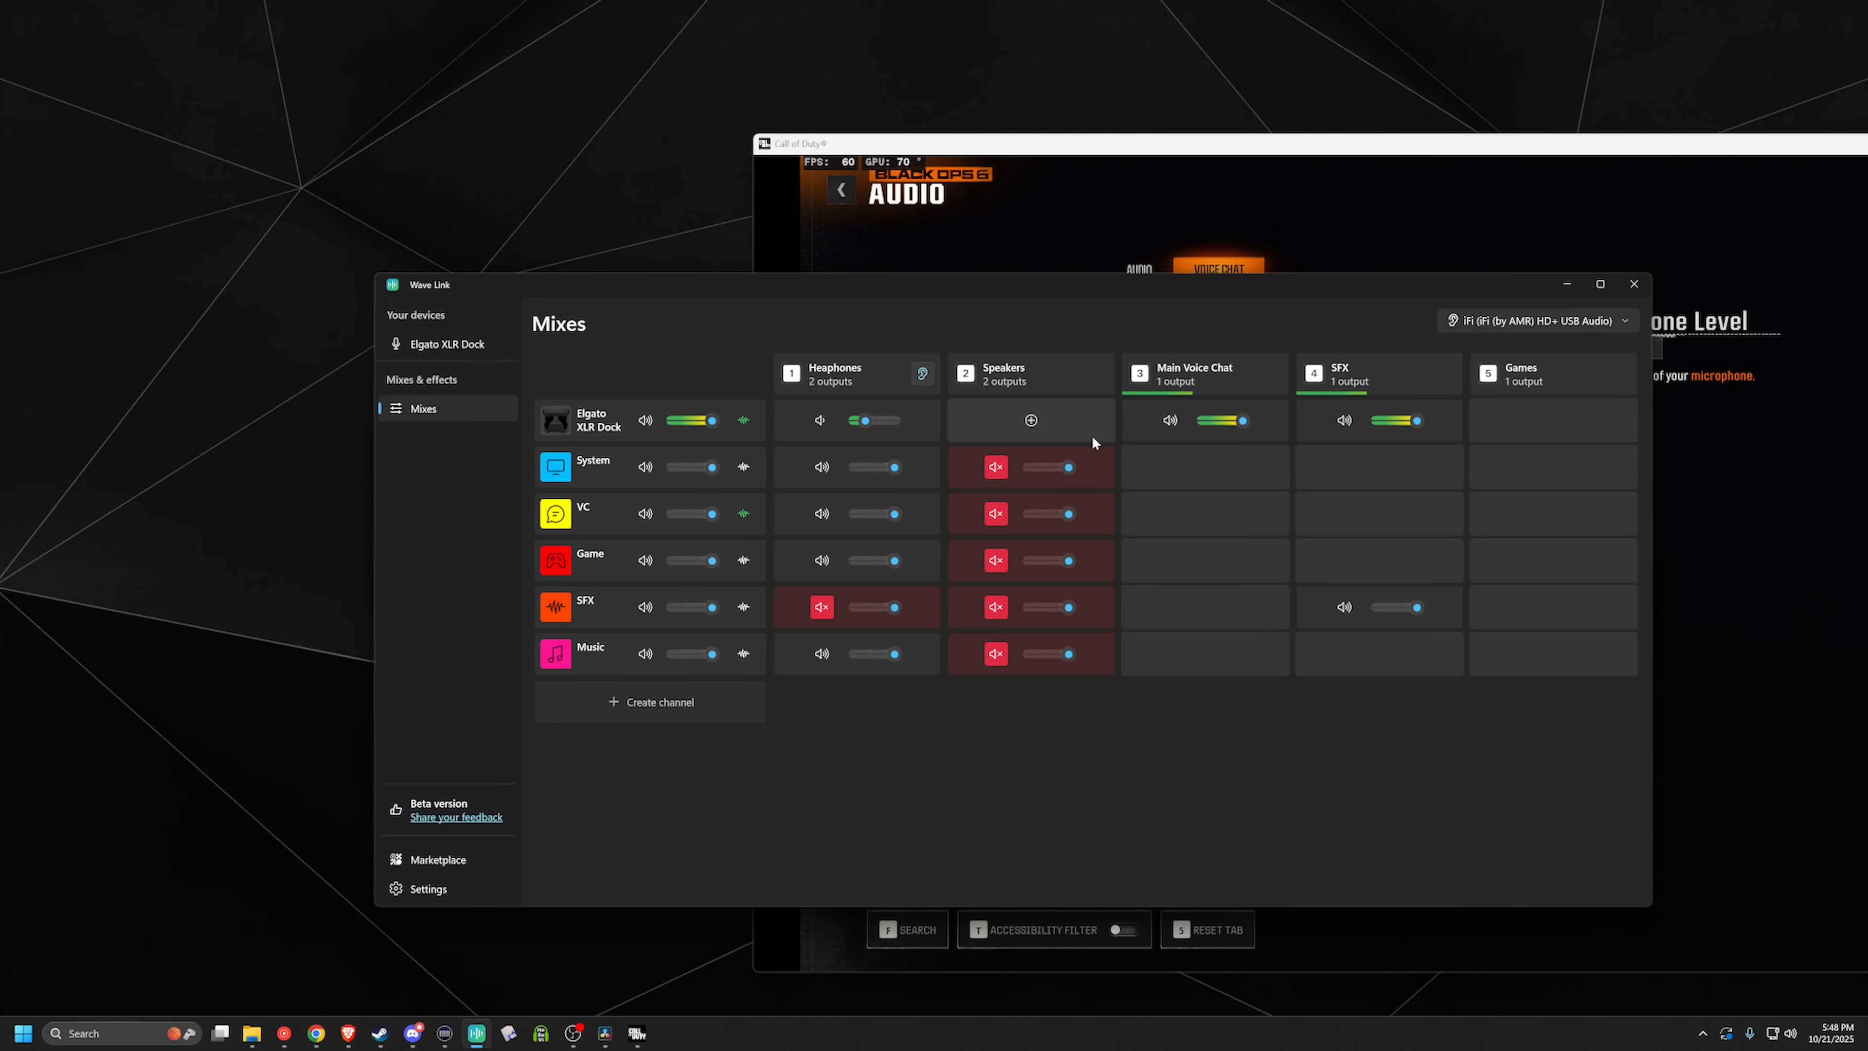
Step: Mute the Elgato XLR Dock in the headphone mix, and mute and unmute it once in the Main Voice Chat mix
left_click(822, 419)
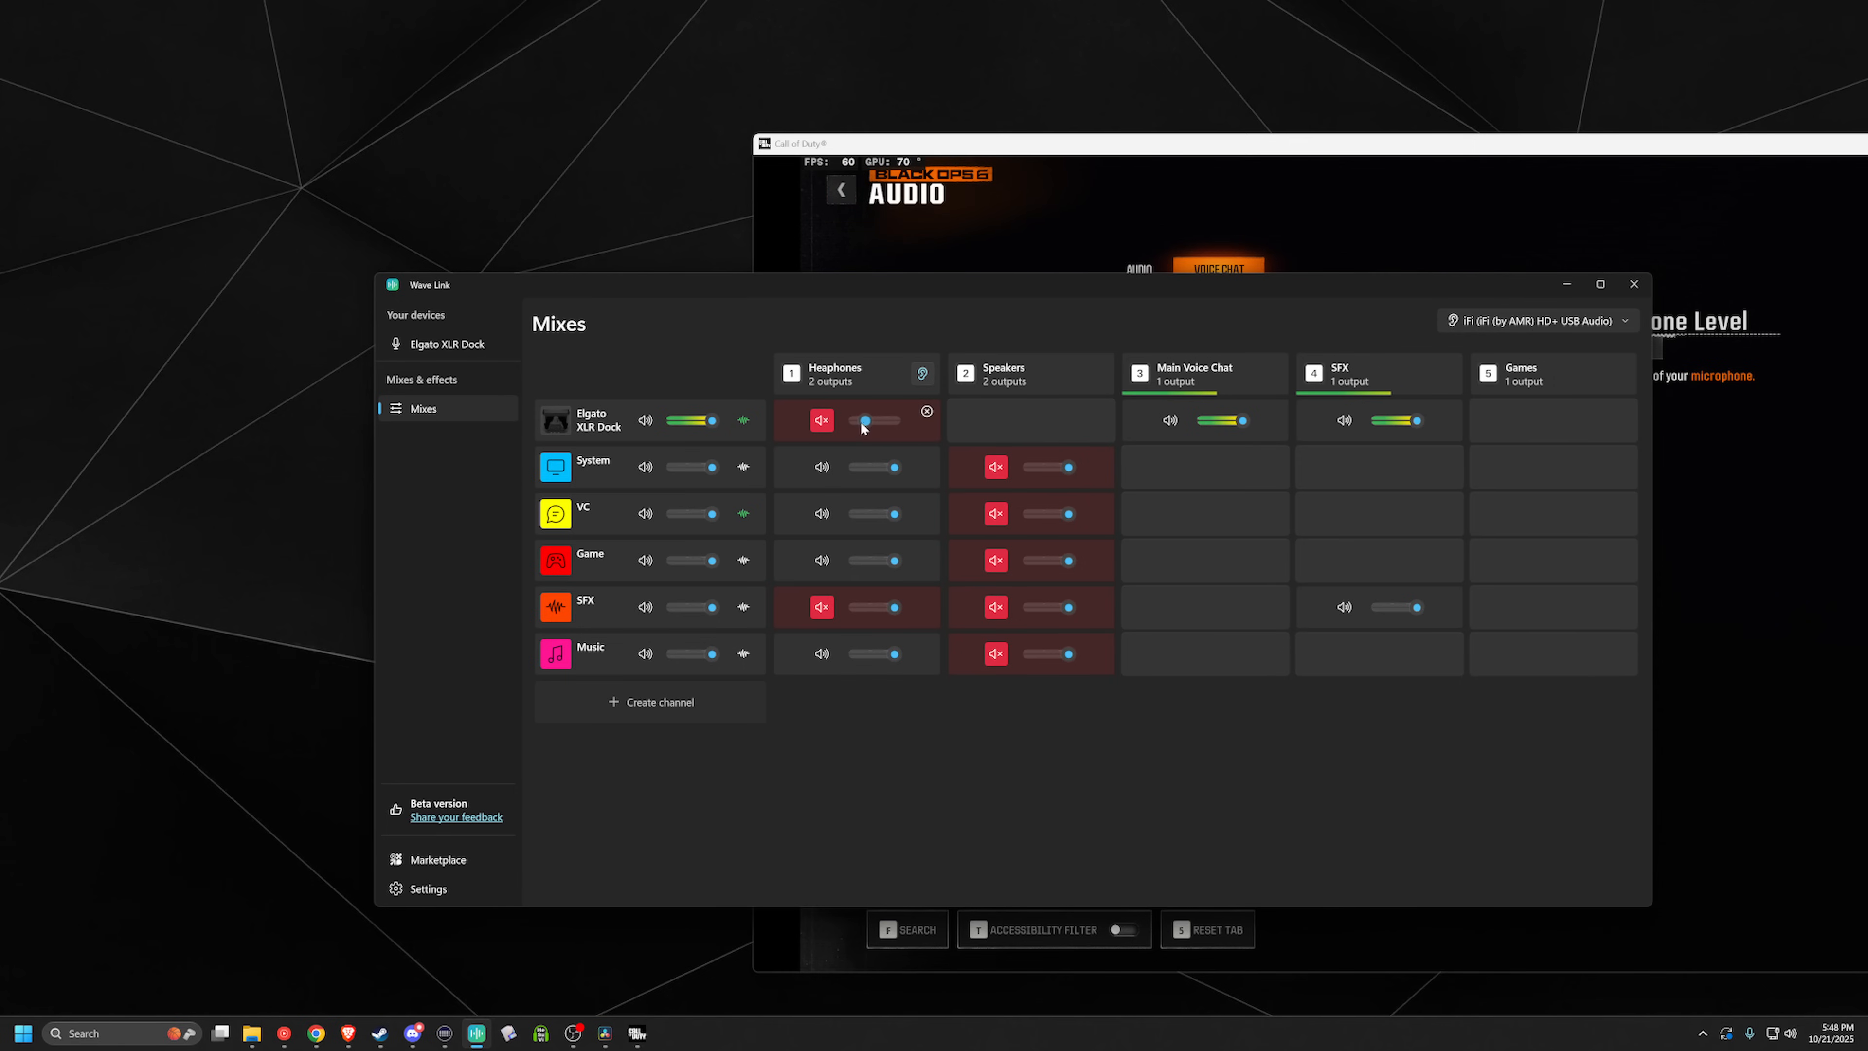
left_click(1166, 422)
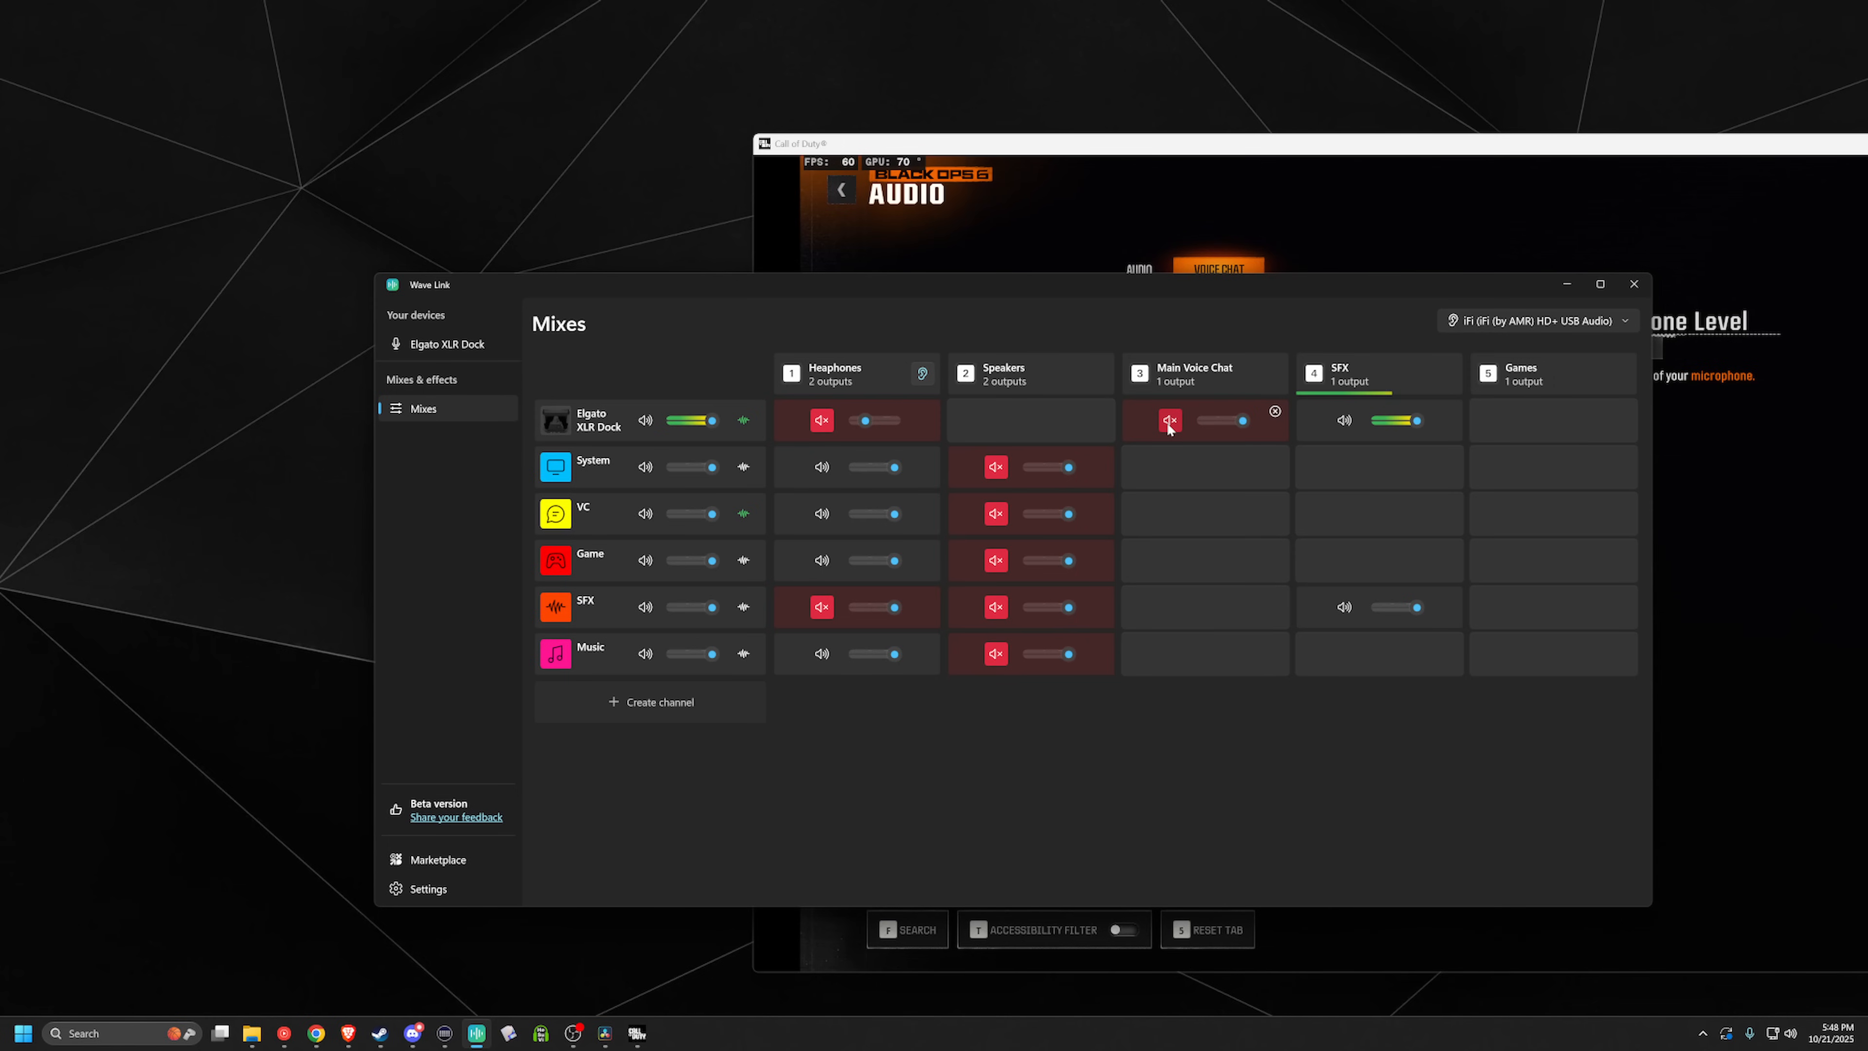
left_click(1167, 422)
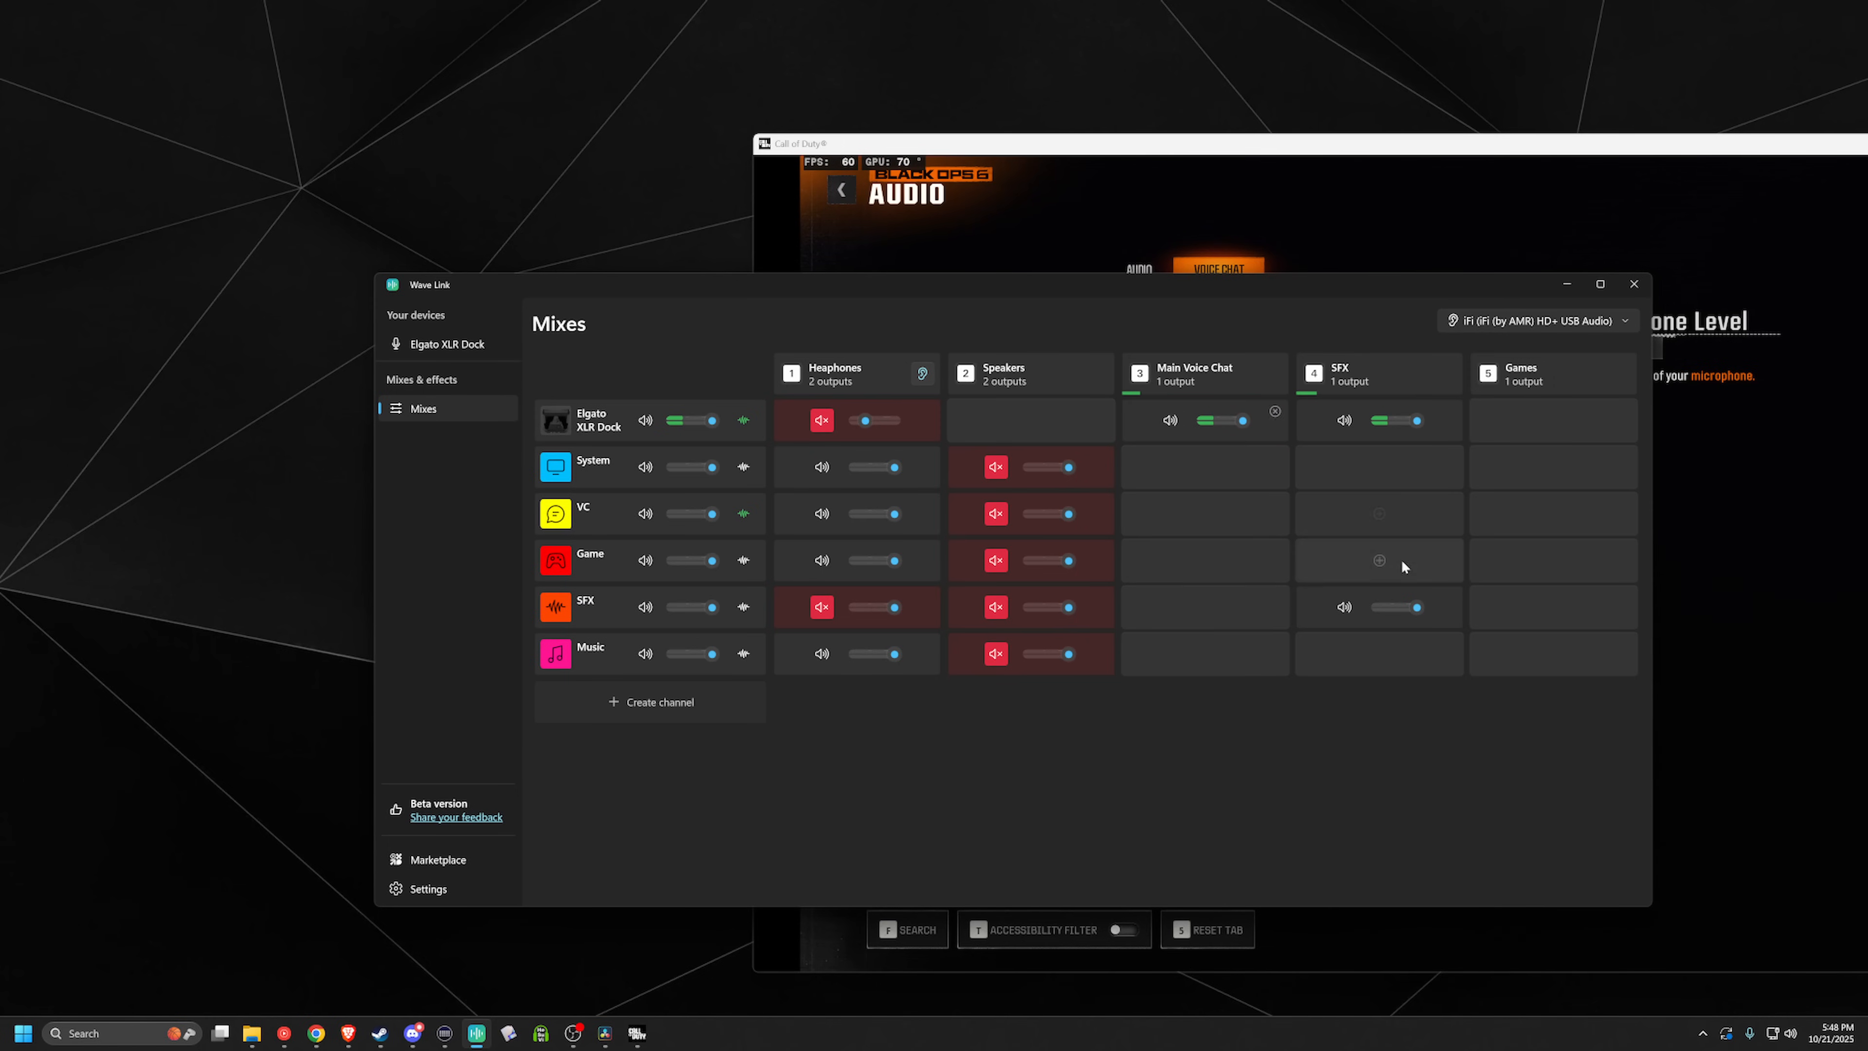
Step: Mute and unmute the Elgato XLR Dock once in the SFX mix, and move the Wave Link window beside Call of Duty
left_click(1344, 422)
left_click(1345, 420)
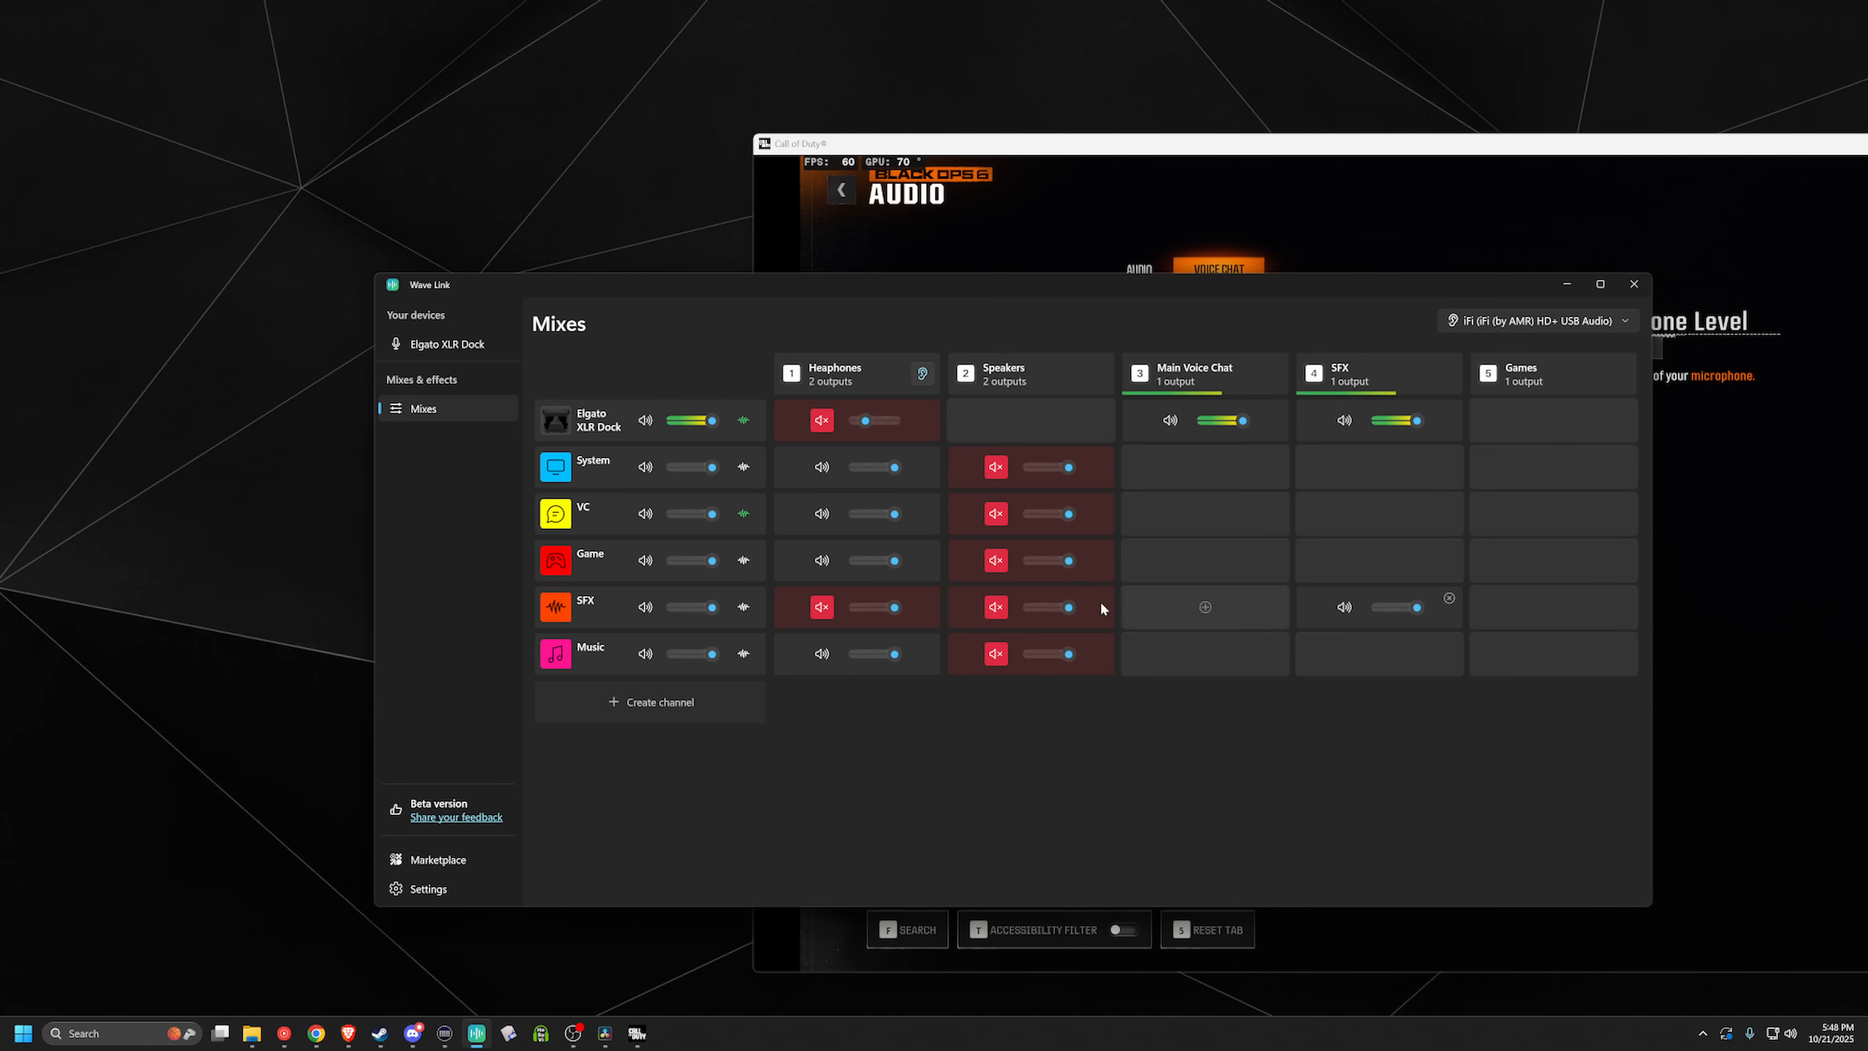
left_click_drag(1401, 290, 172, 214)
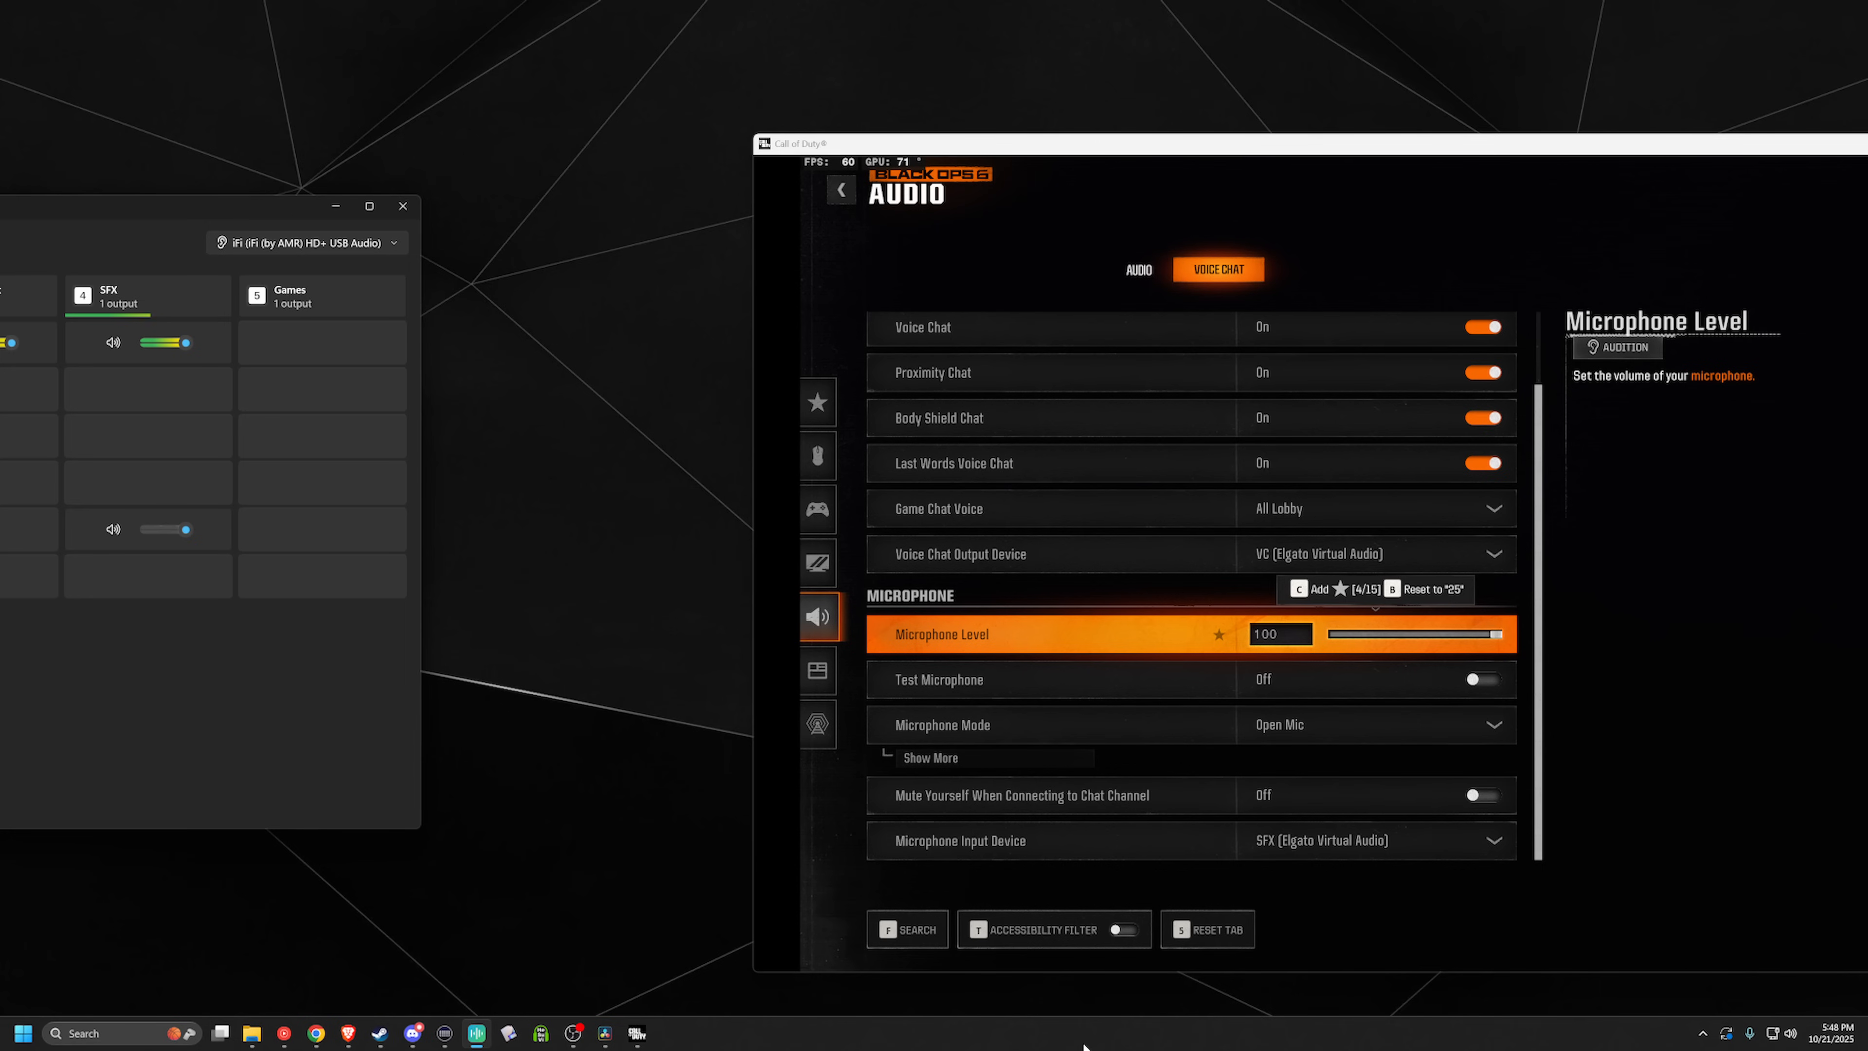
left_click(572, 602)
left_click(284, 760)
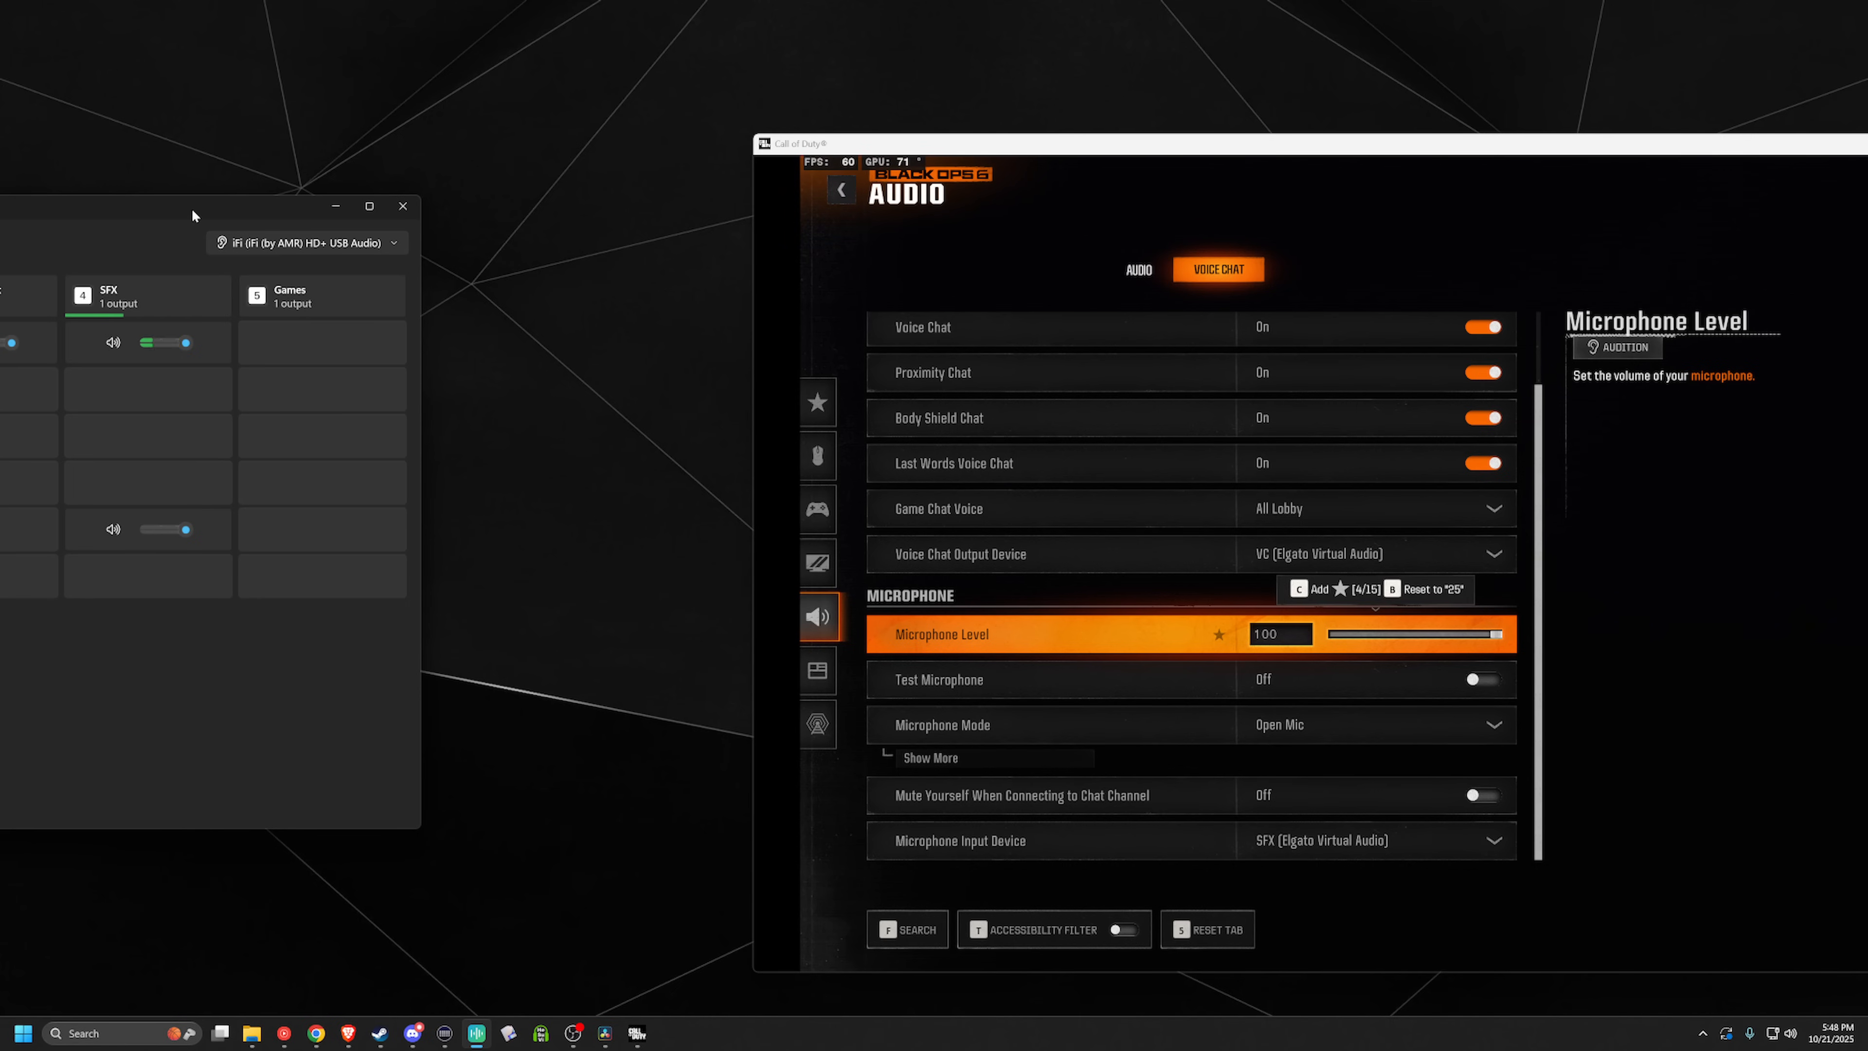
Step: Add the SFX channel to the Main Voice Chat mix and remove it again, keeping the Wave Link window beside Call of Duty
left_click_drag(191, 207, 1121, 208)
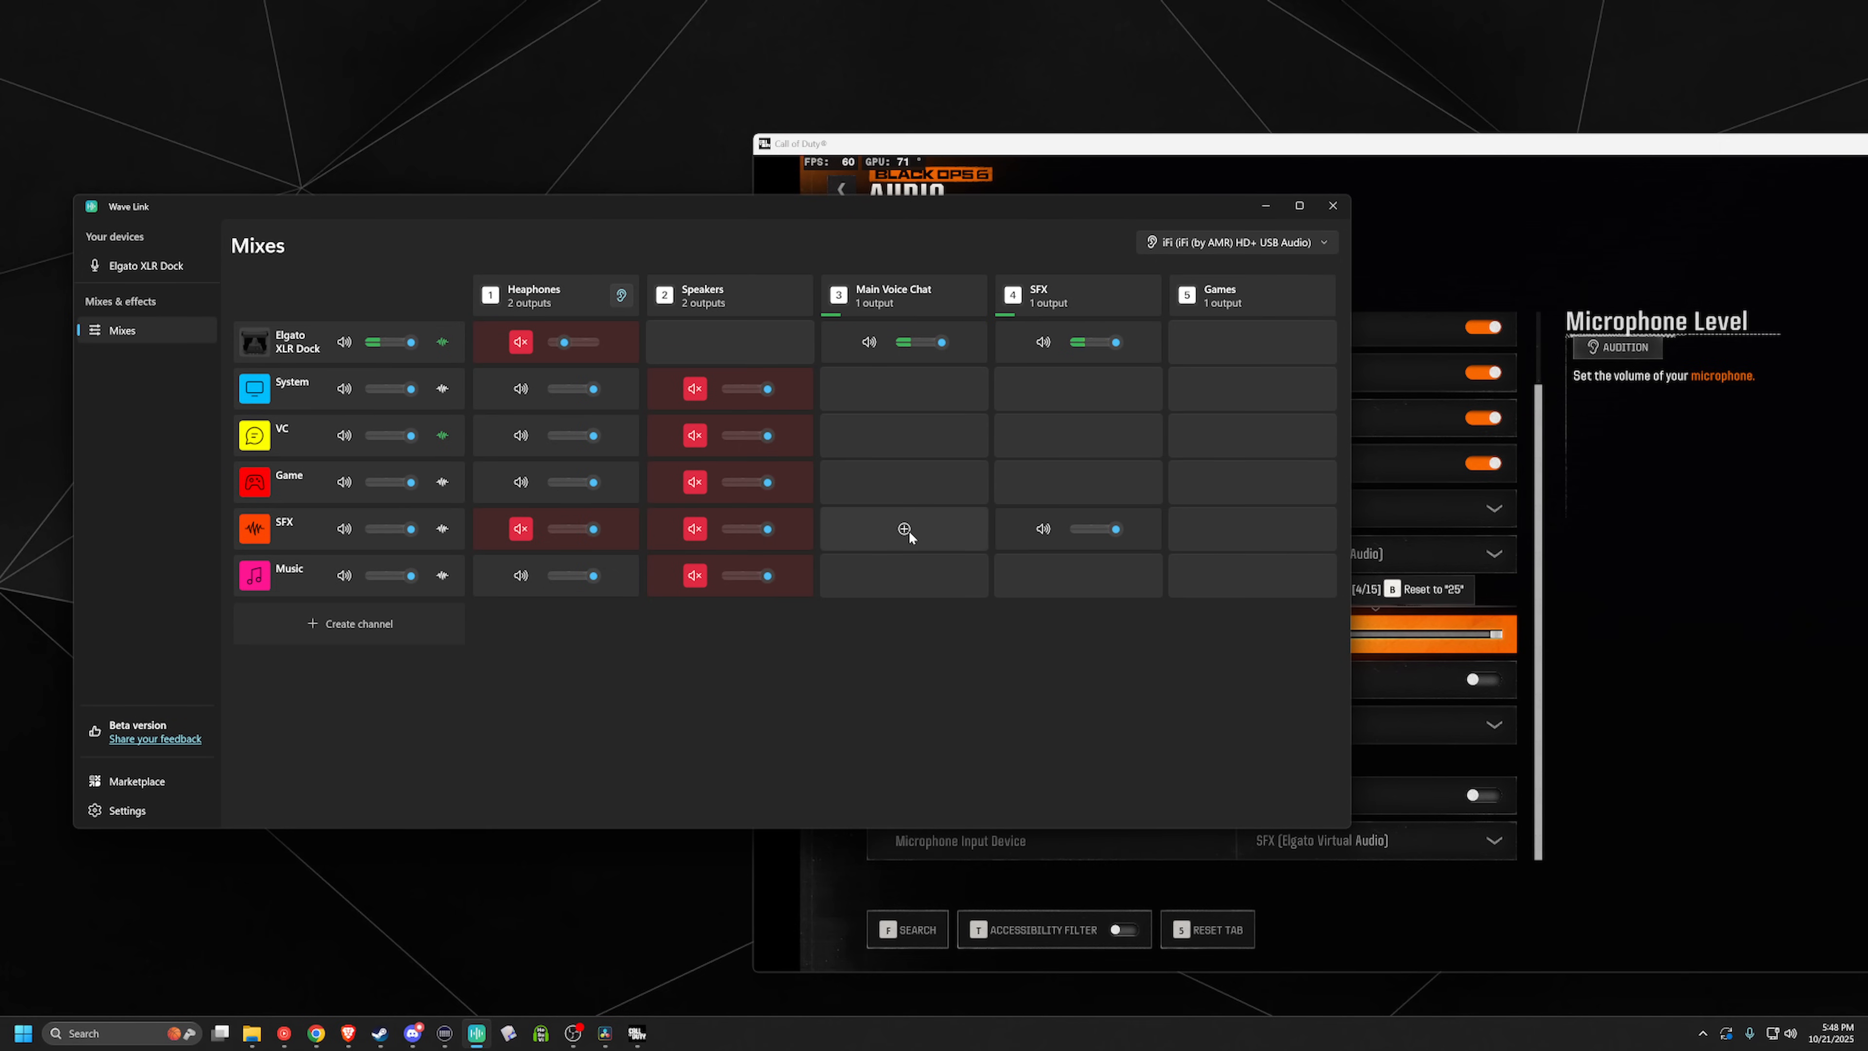
left_click(905, 529)
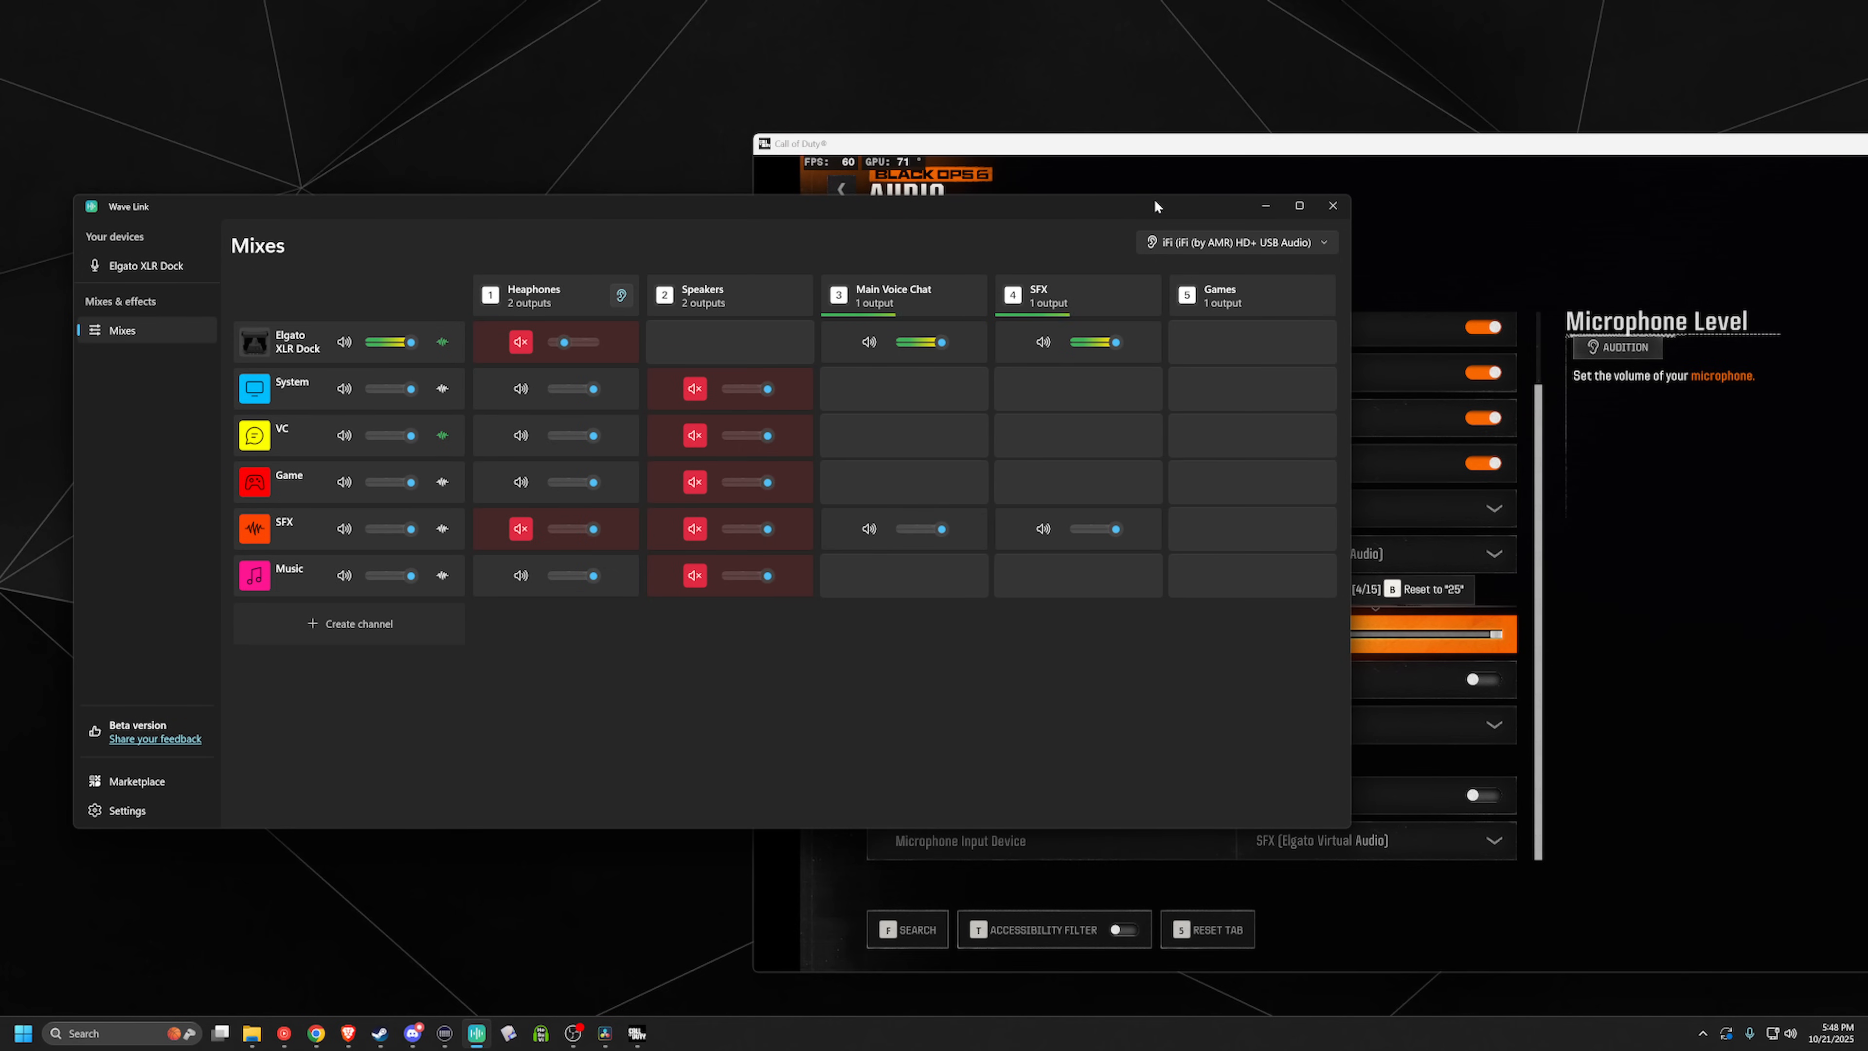
left_click_drag(1154, 206, 482, 211)
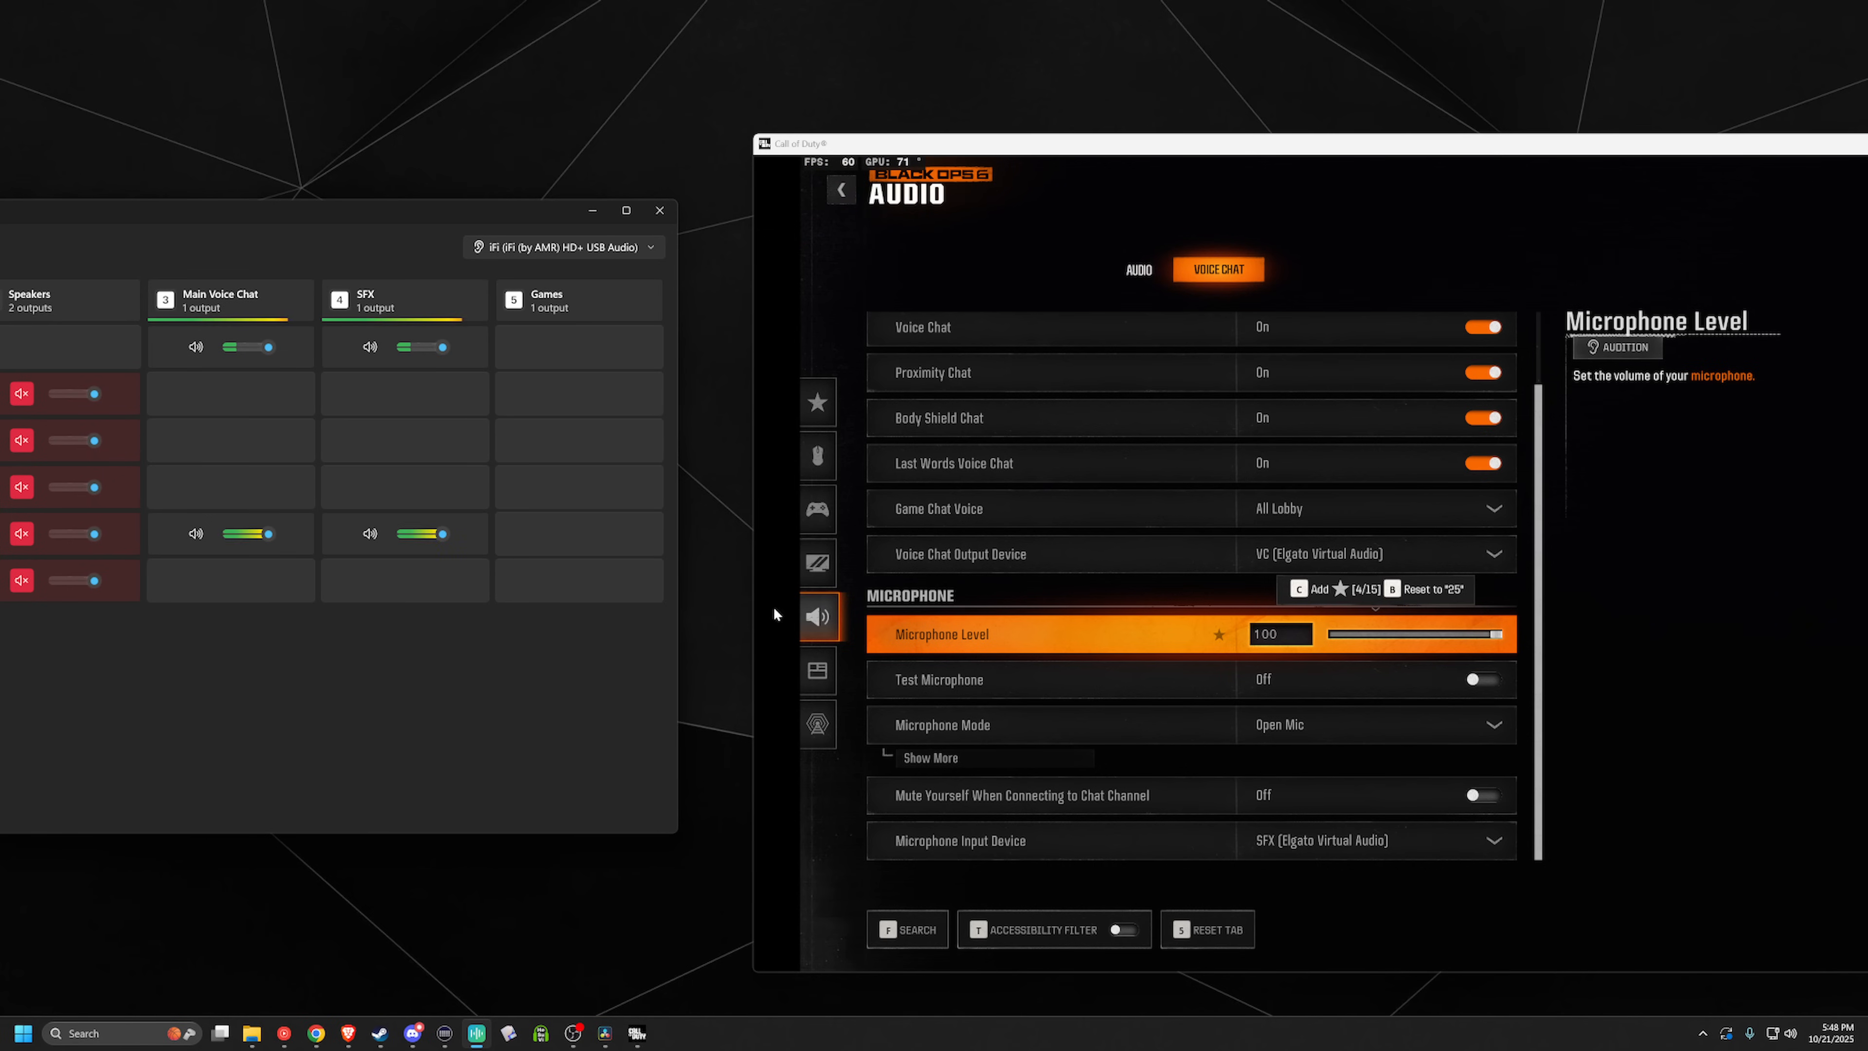
left_click_drag(322, 208, 907, 200)
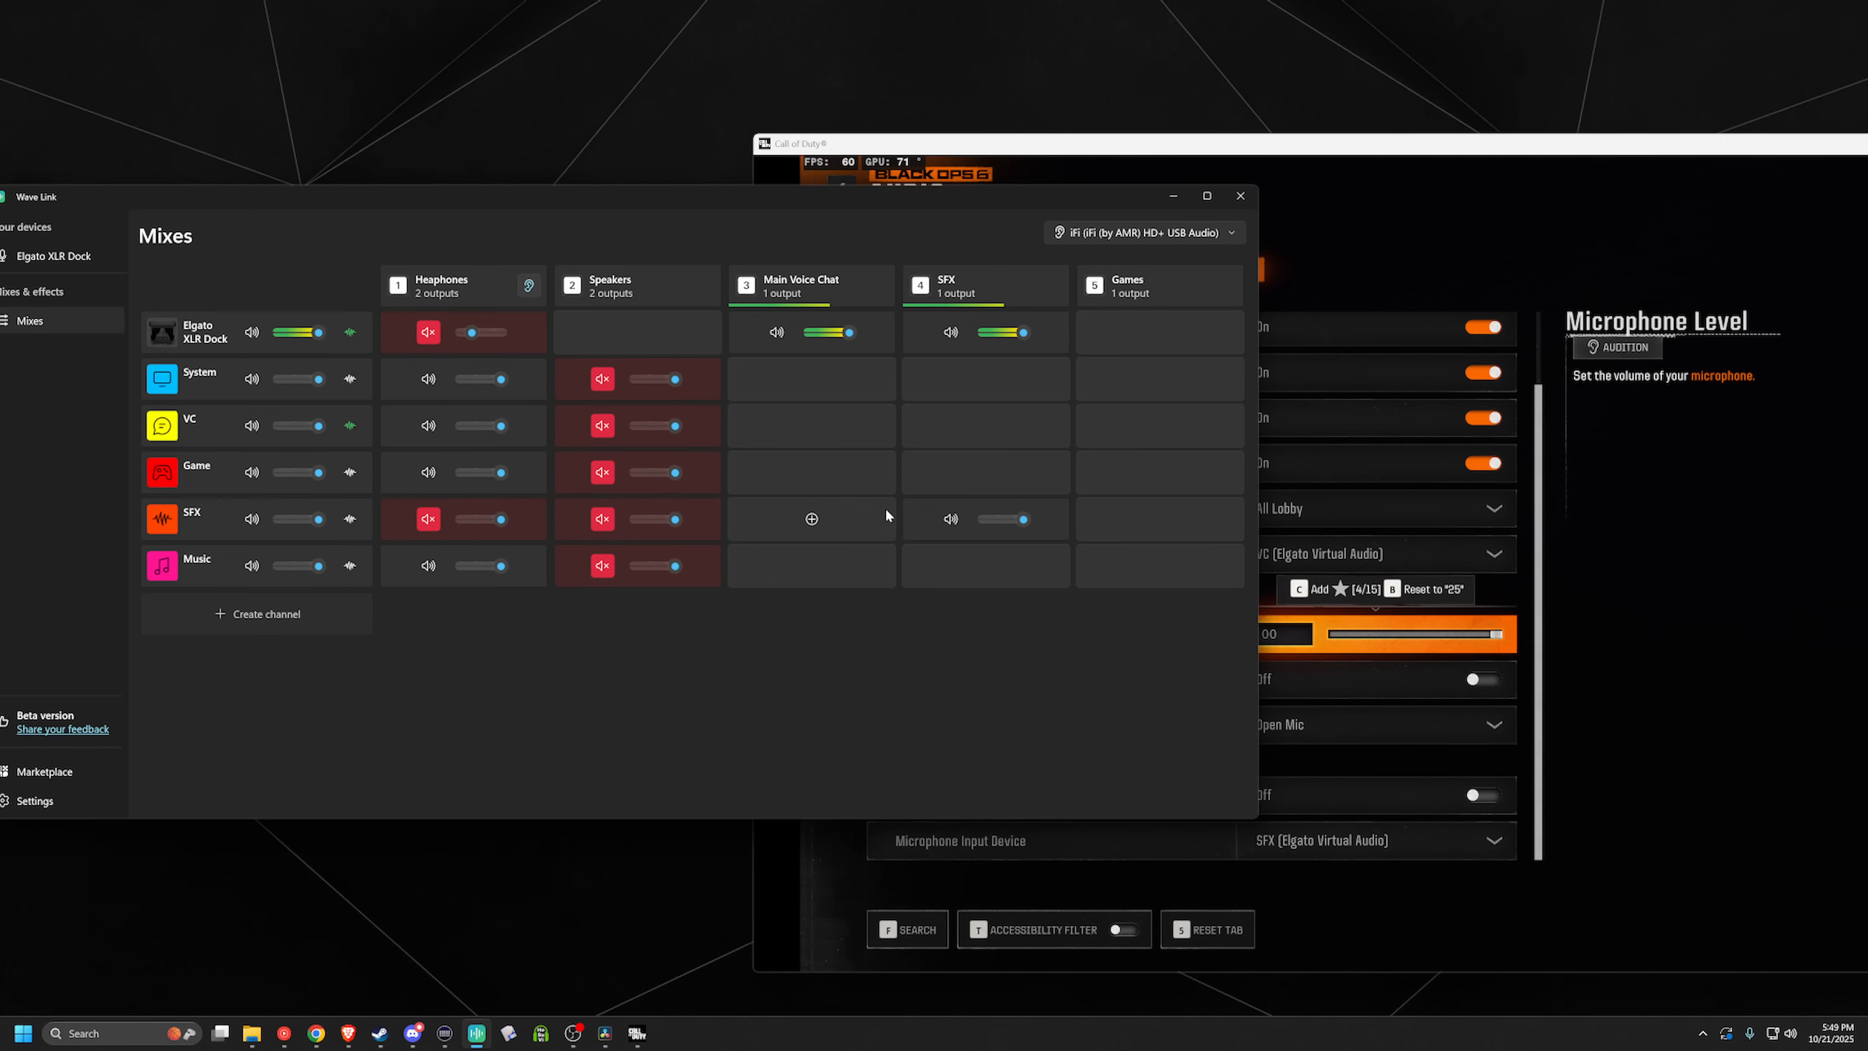
left_click(882, 510)
left_click_drag(1023, 206, 474, 150)
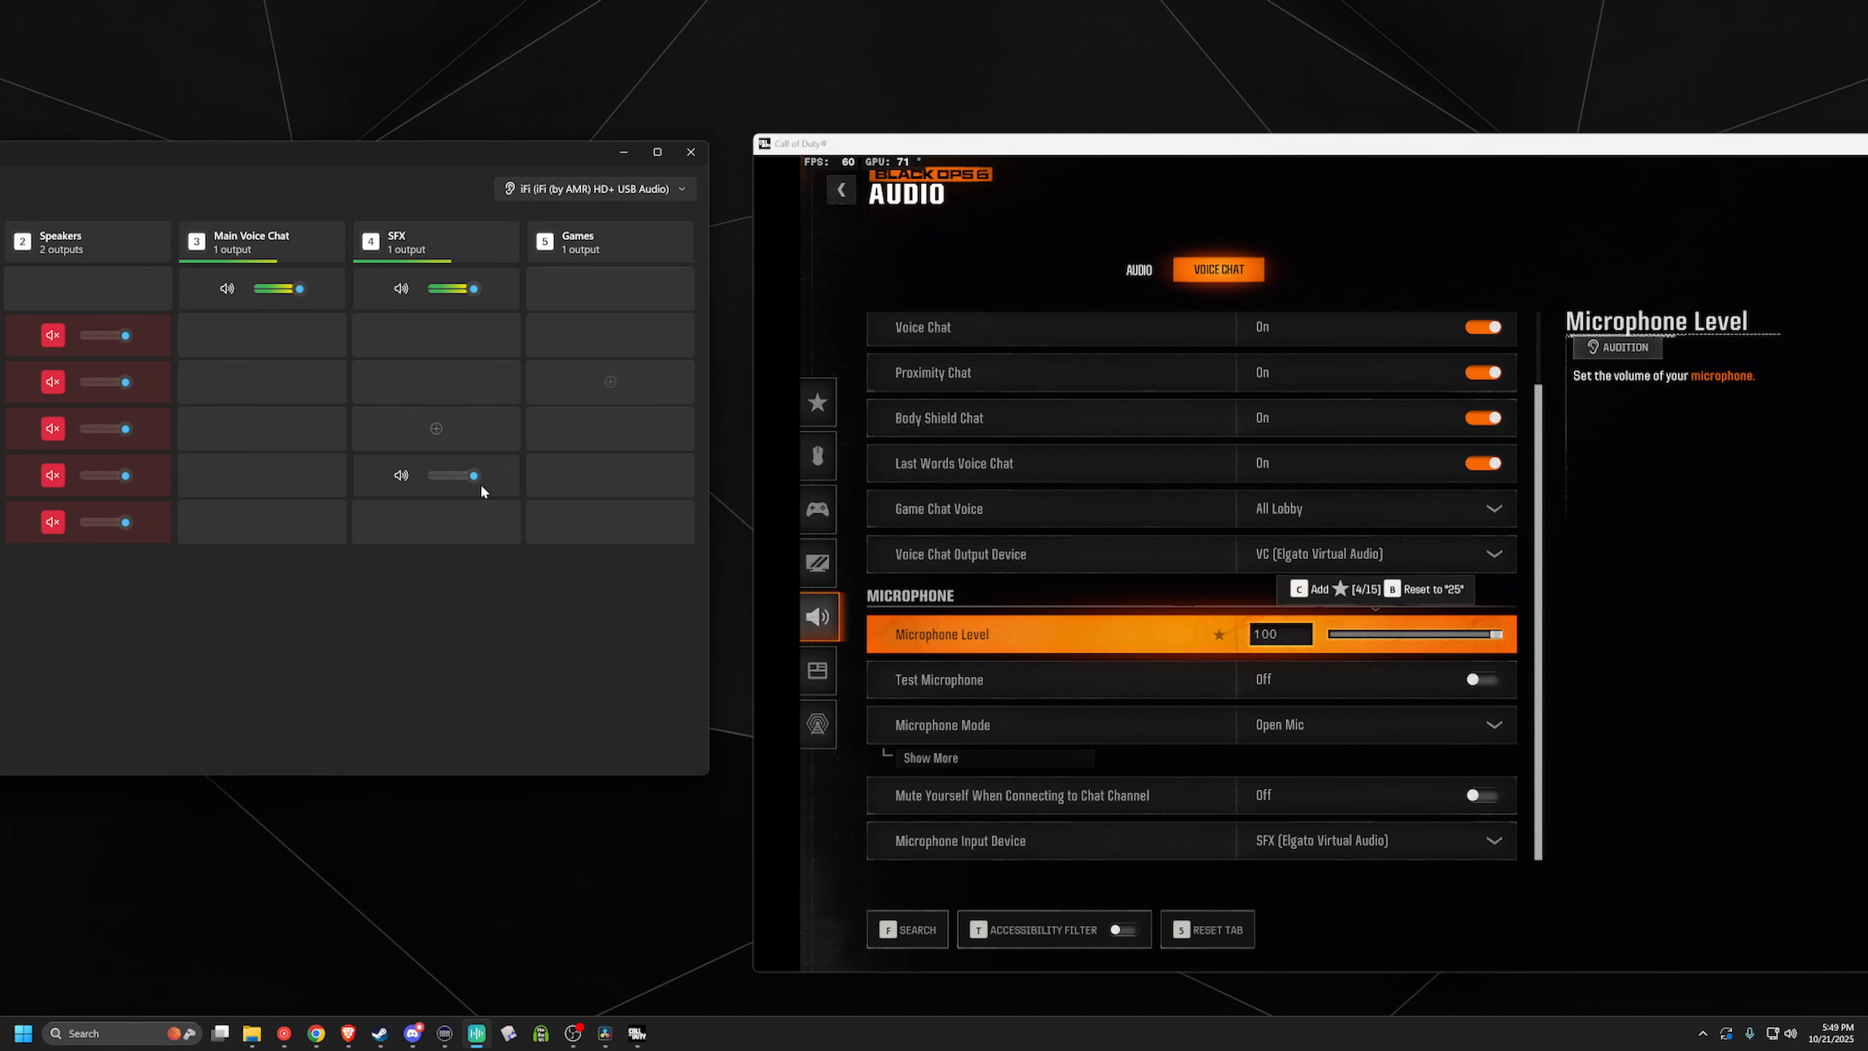
Step: Switch to Stream Deck, select the Stream Deck + R device, and review the CREEPY GIRL key's Play Audio settings before minimizing the window
left_click(444, 1032)
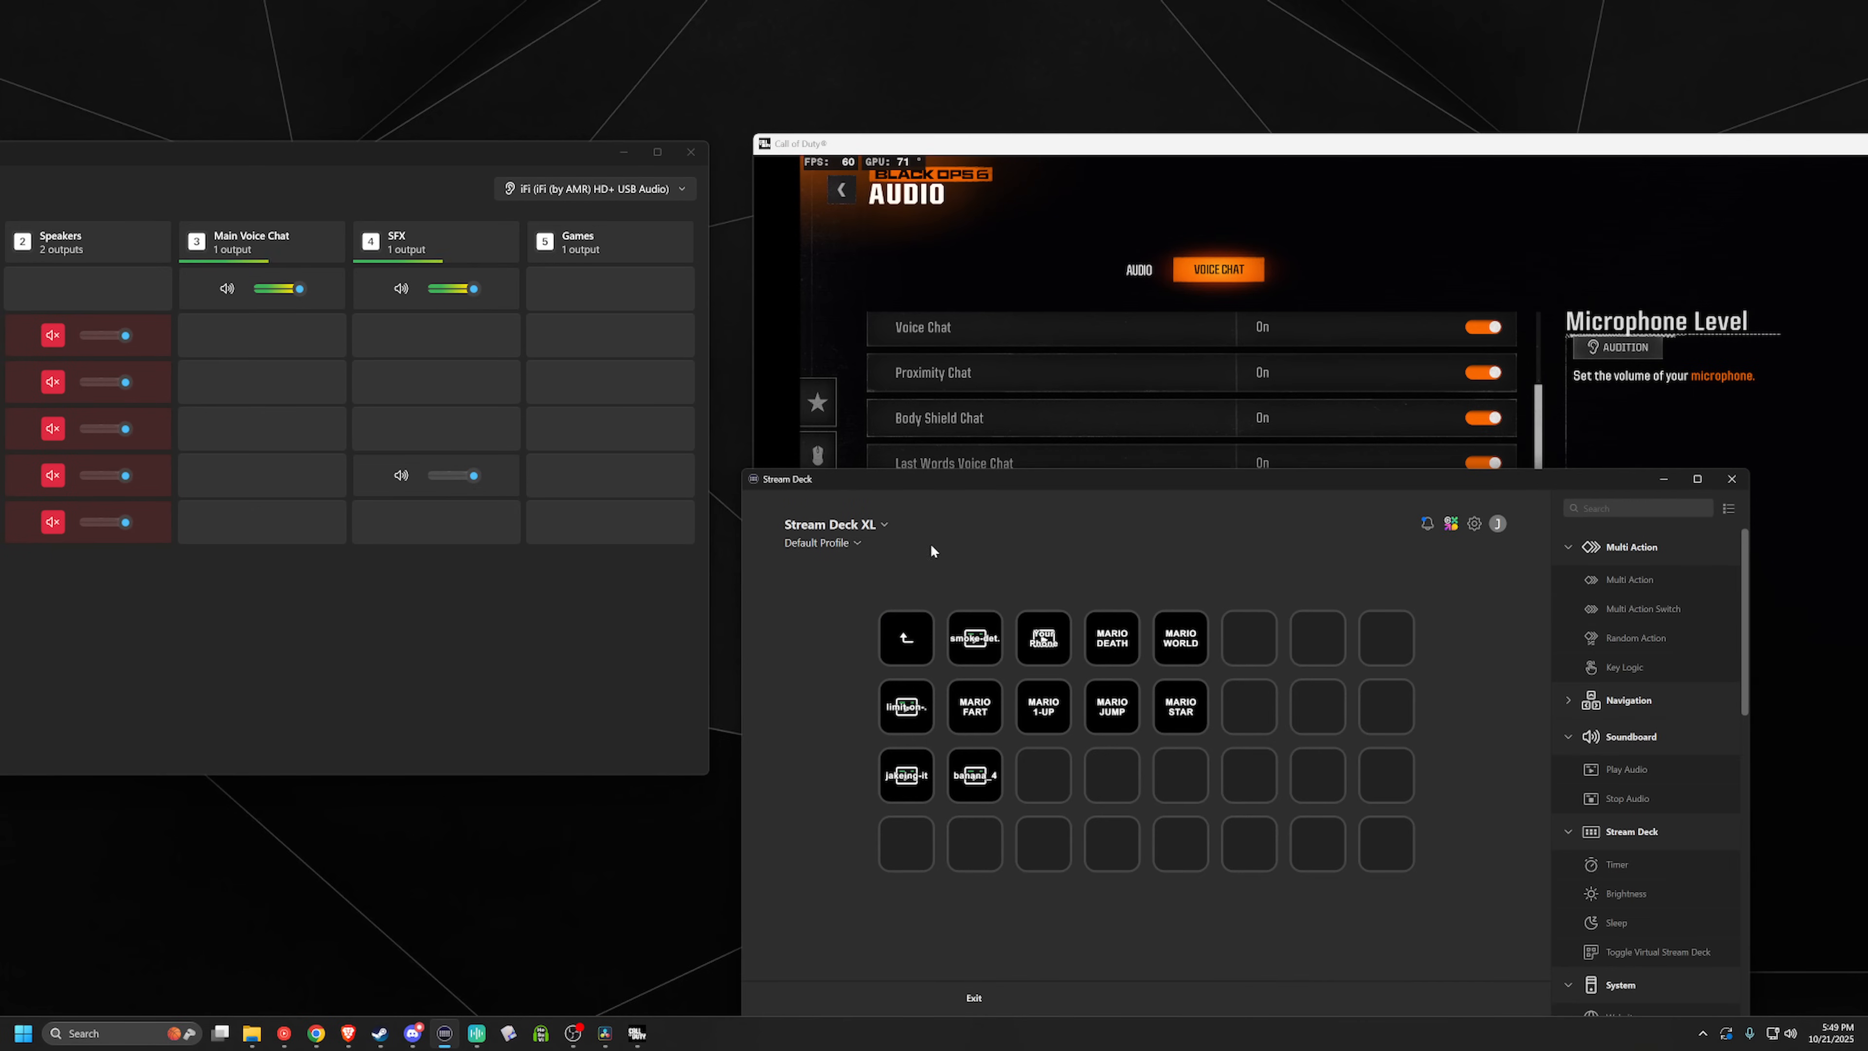
left_click(867, 525)
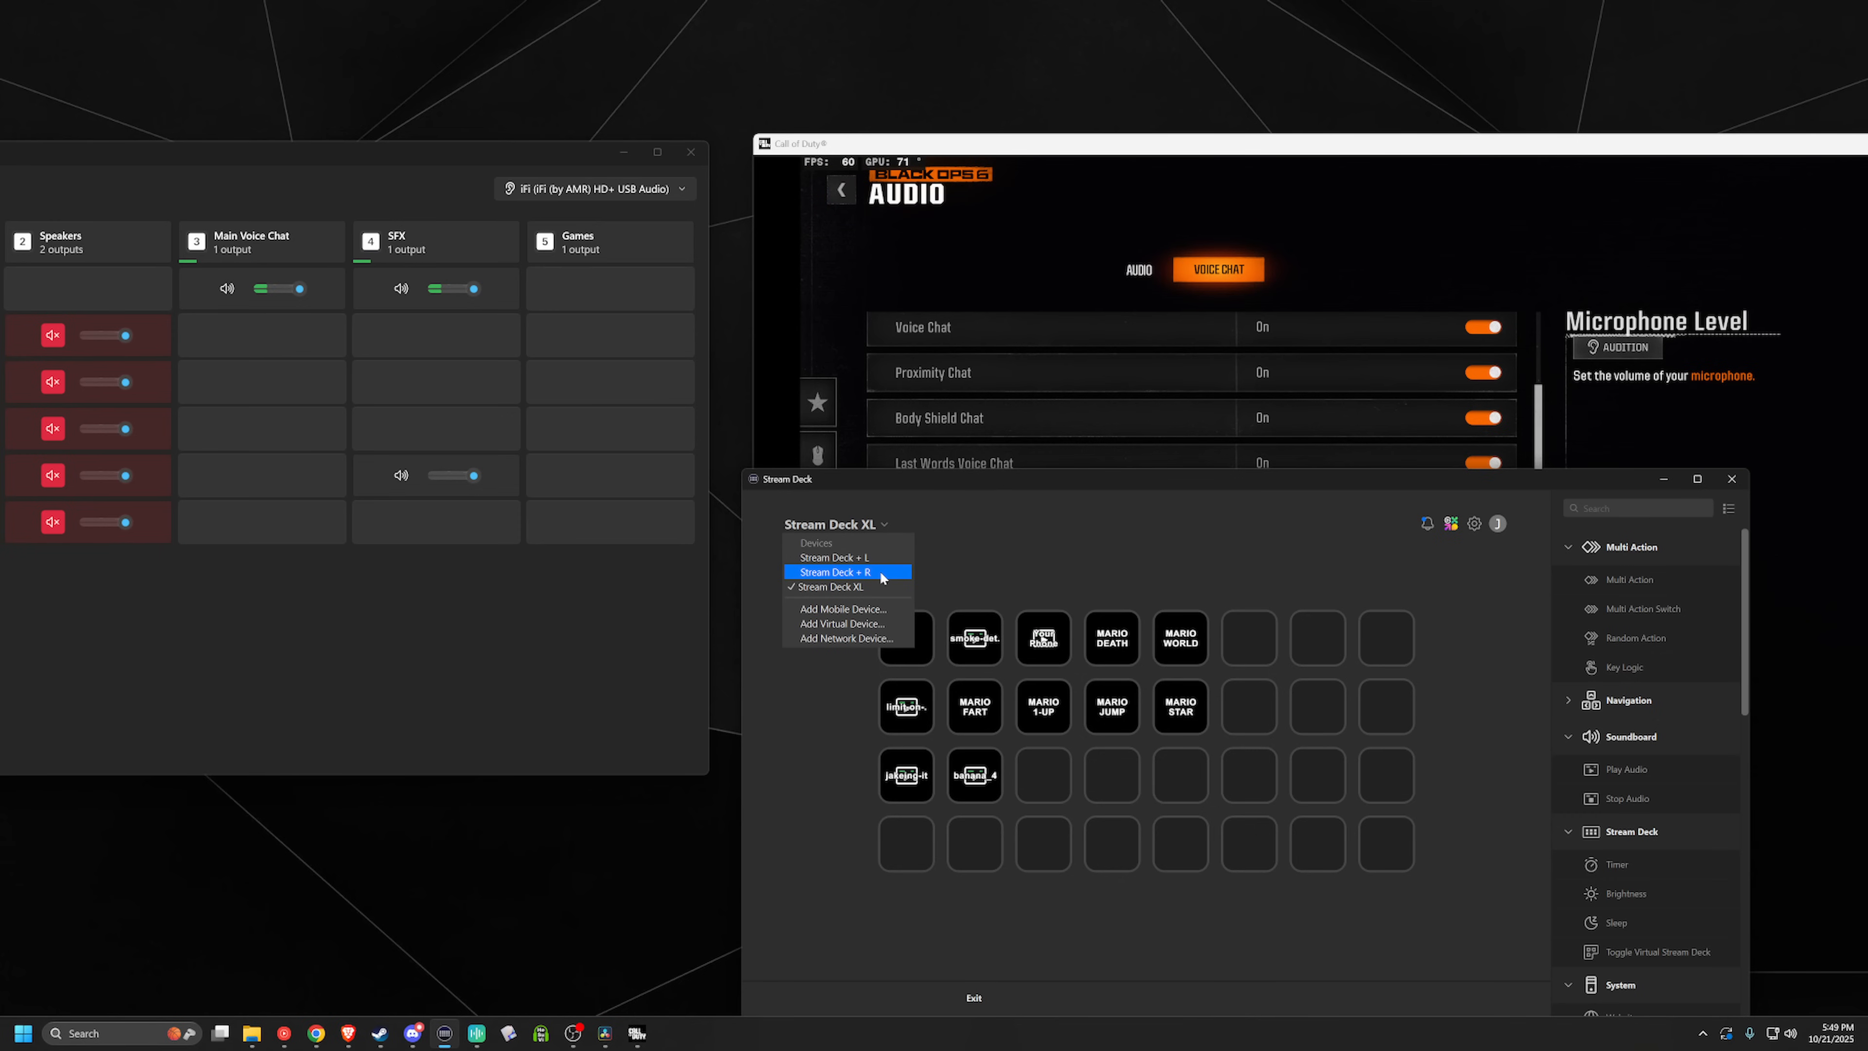
left_click(881, 572)
left_click(1282, 725)
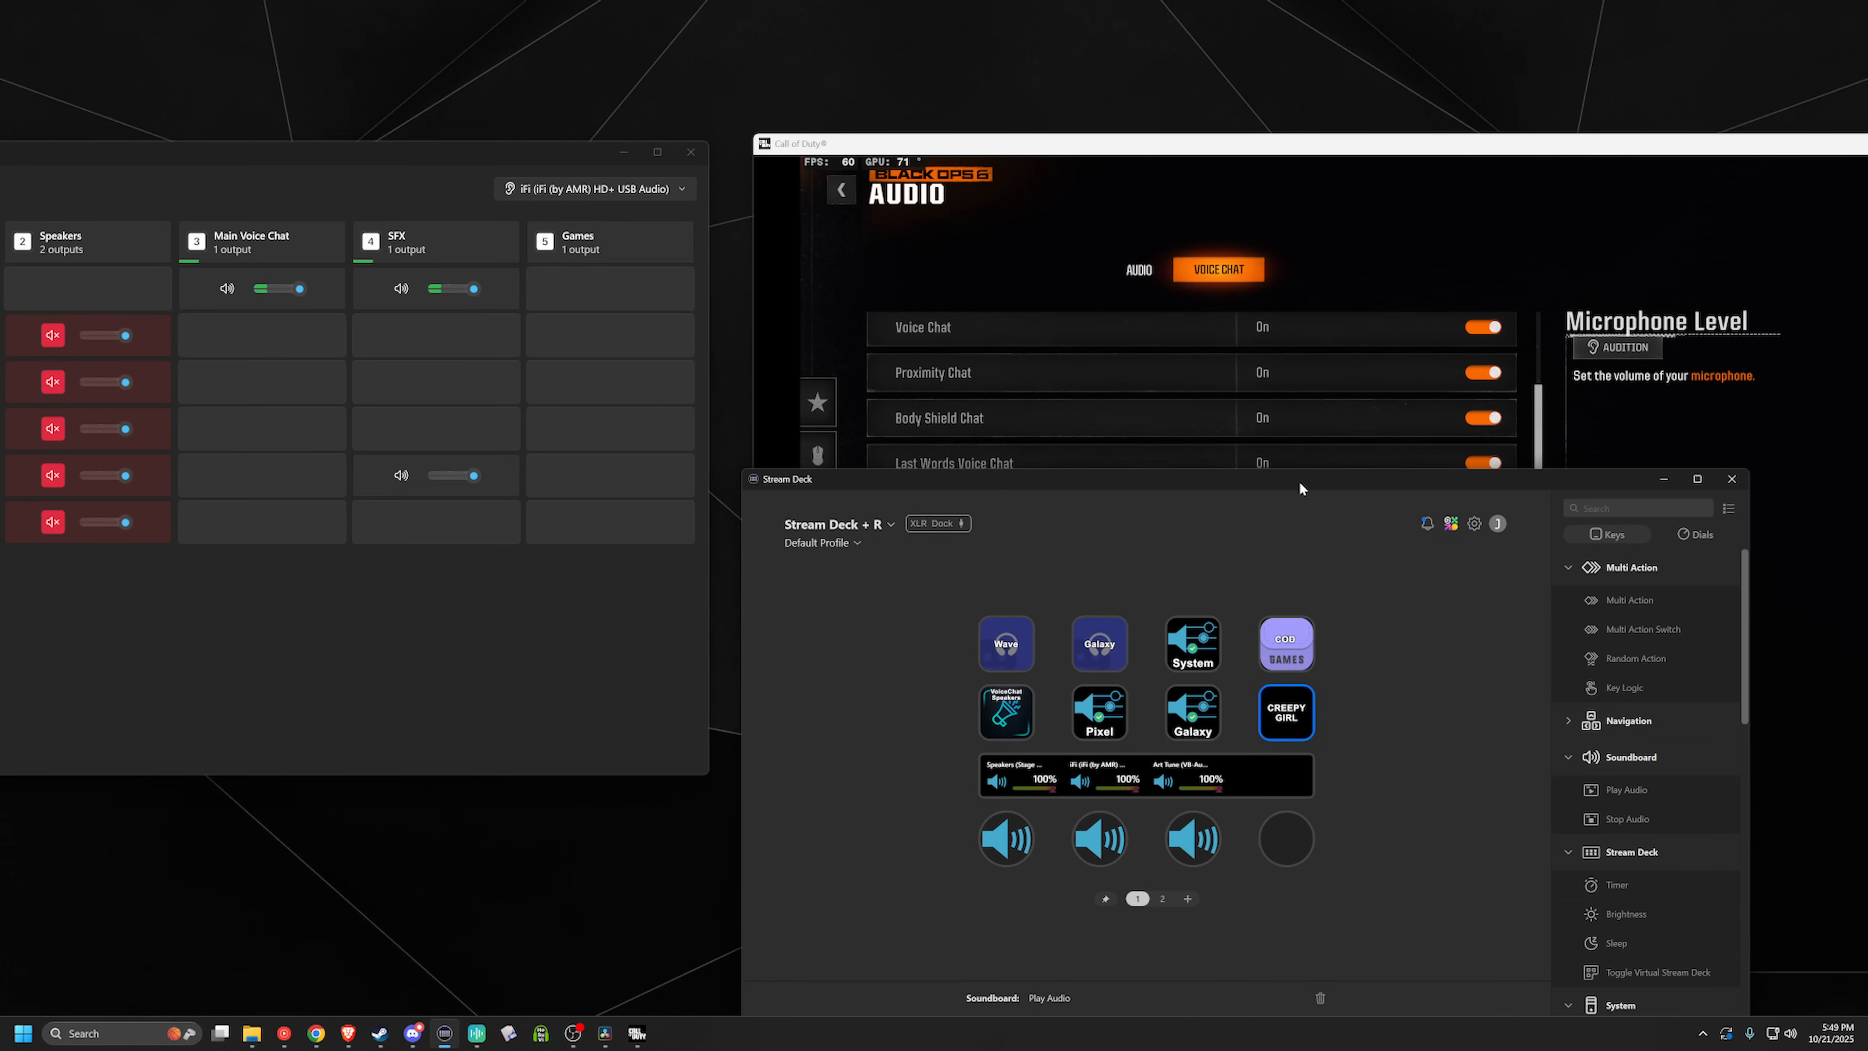
left_click_drag(1299, 481, 1261, 148)
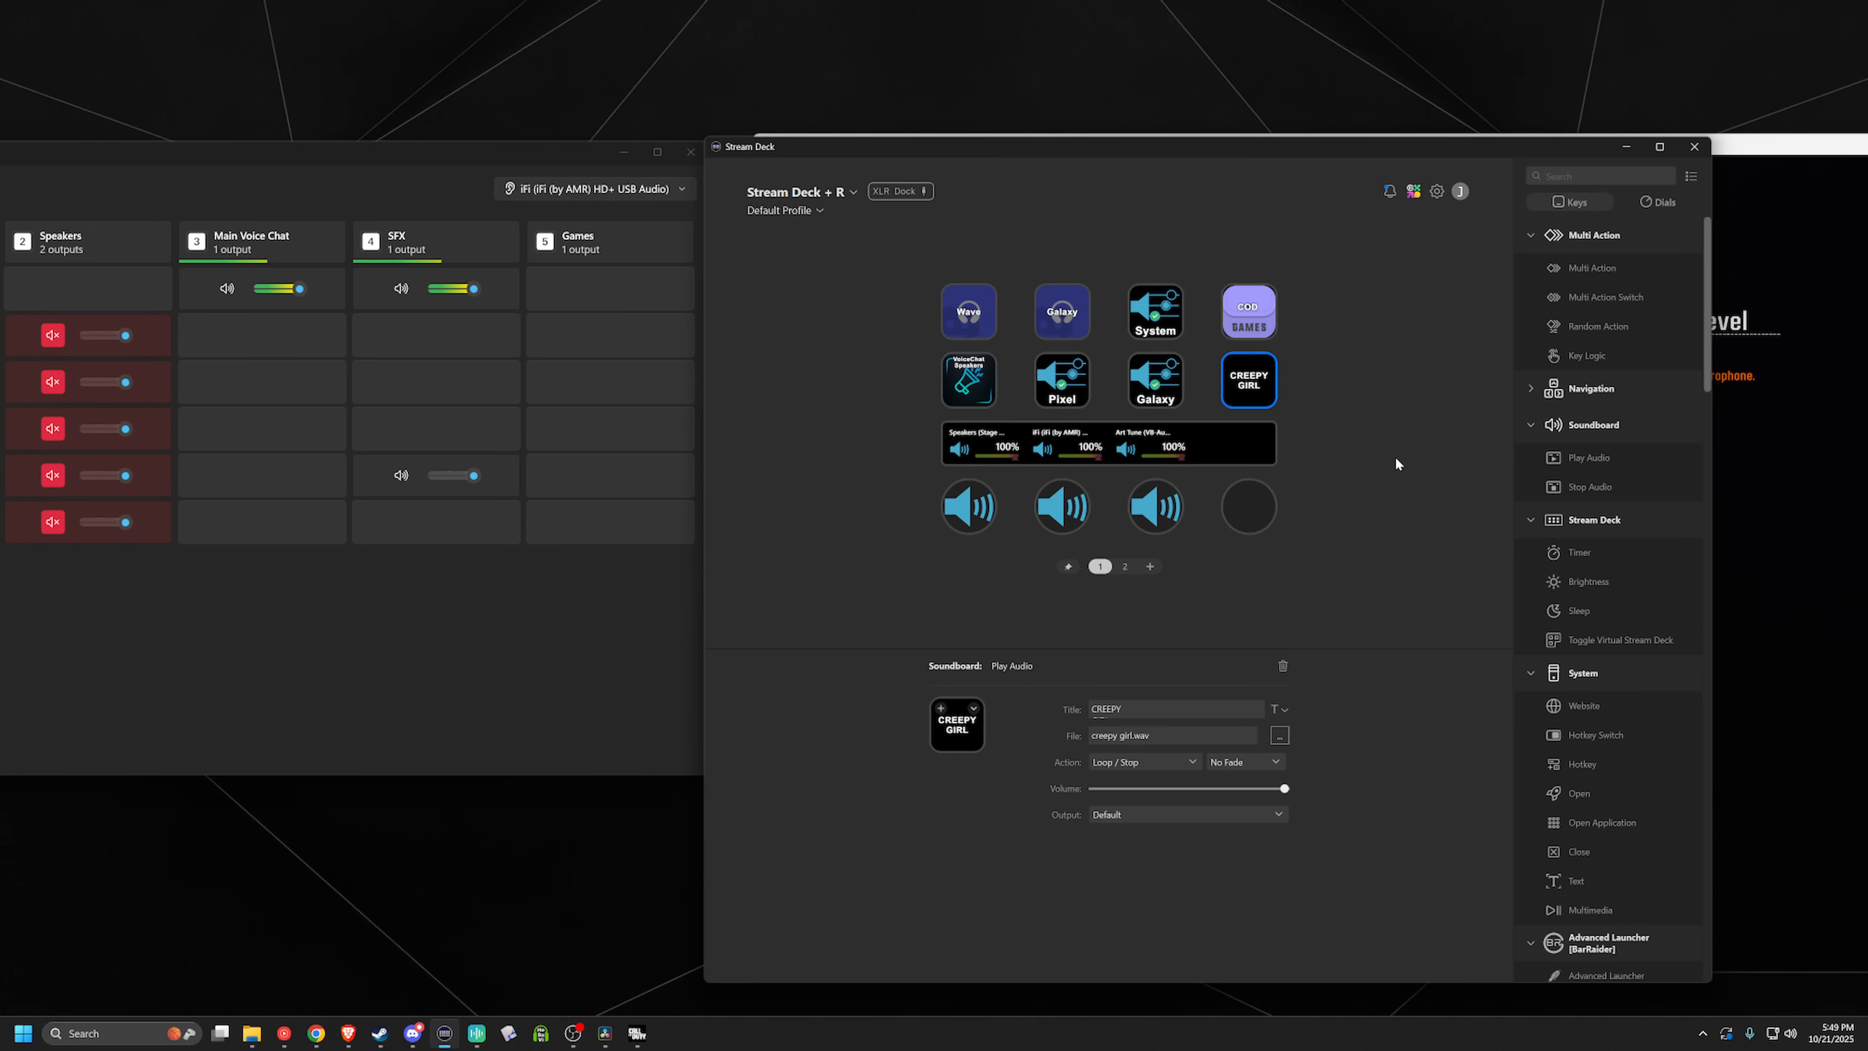
left_click(1626, 146)
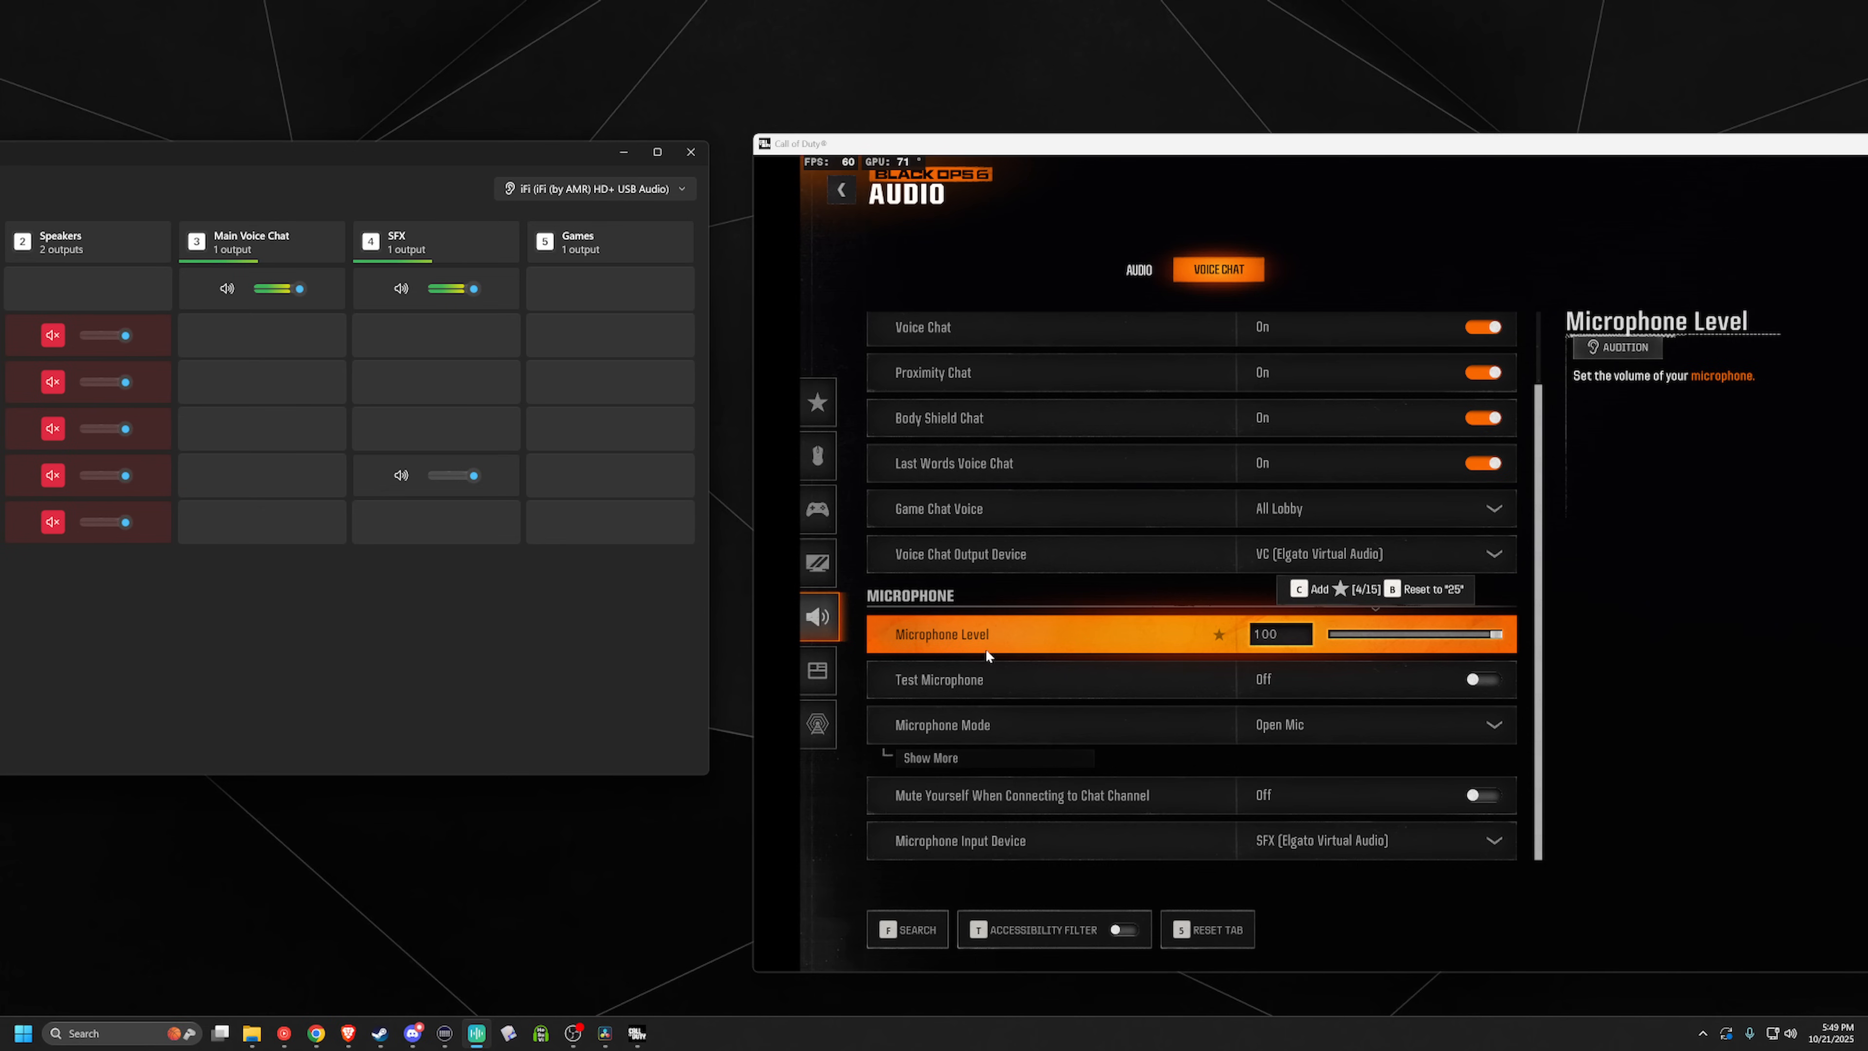
Step: Bring Wave Link's full mixer back into view, and unmute and re-mute the VC channel in the Speakers mix
left_click_drag(320, 152, 978, 207)
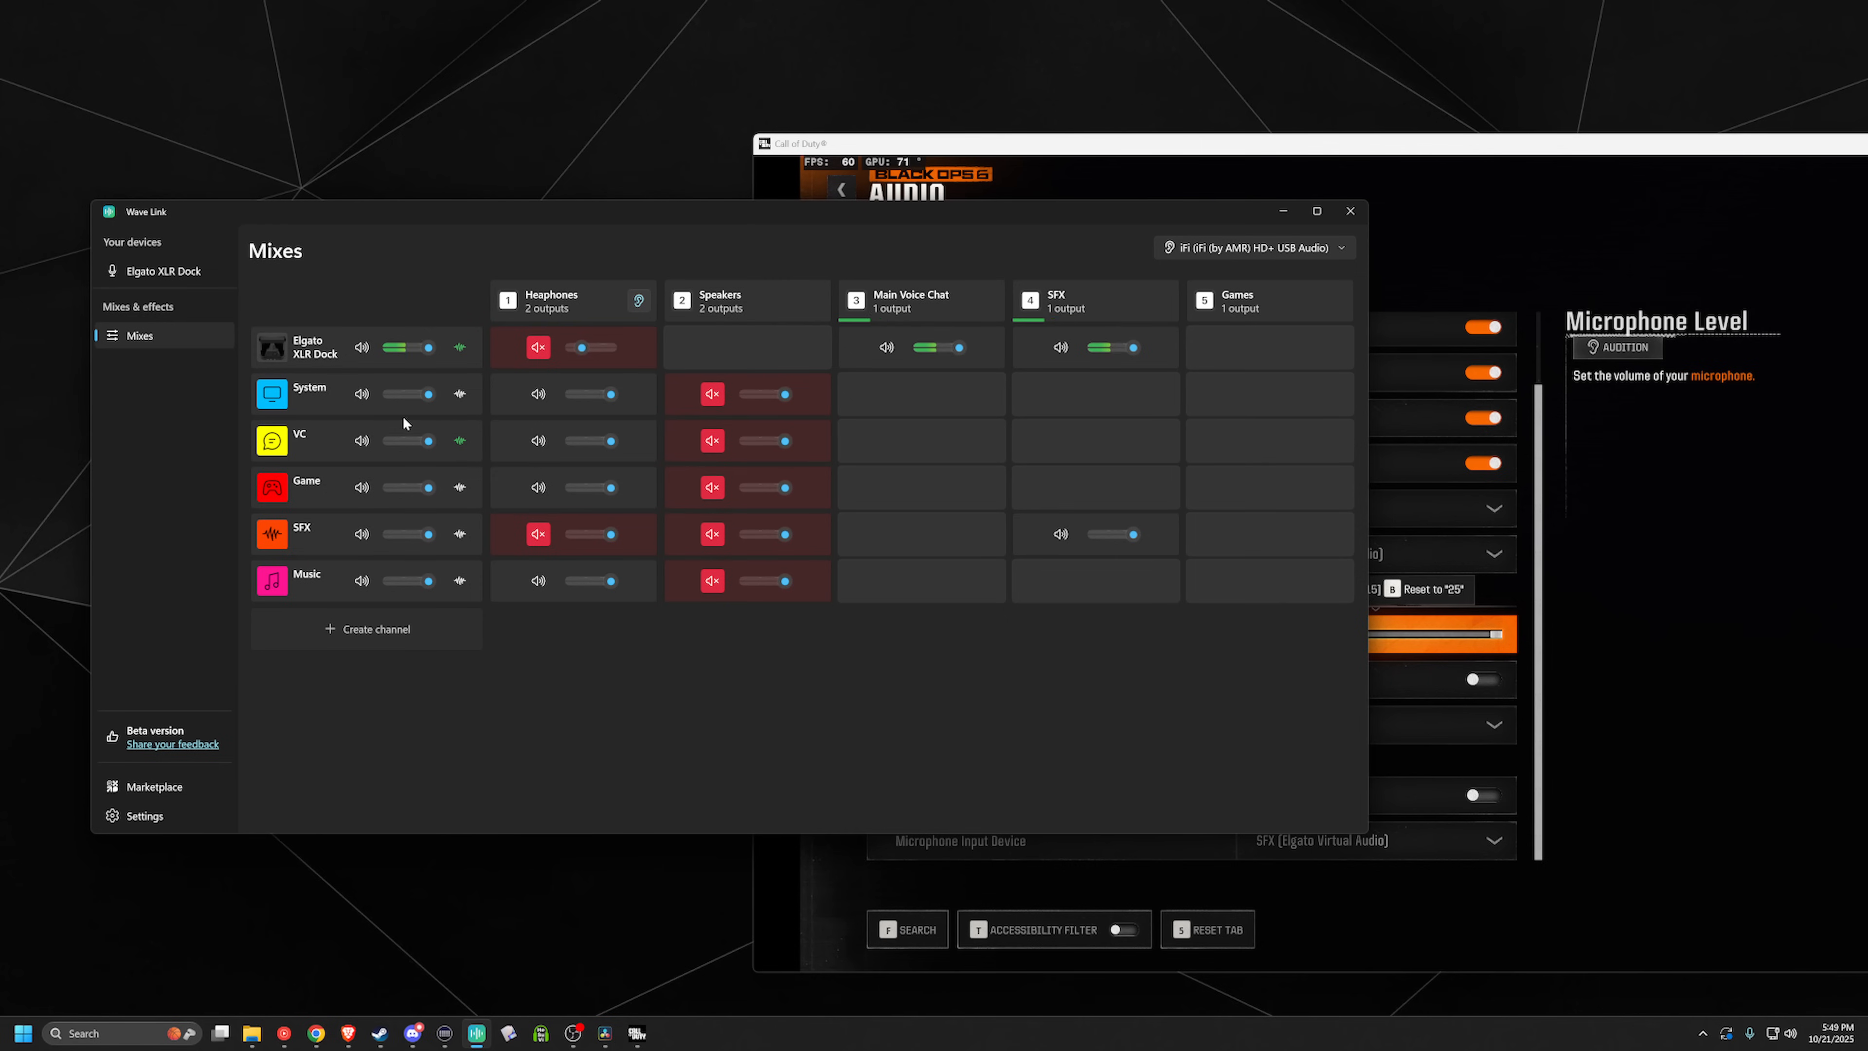
mouse_move(430, 446)
left_mouse_down()
mouse_move(395, 445)
mouse_move(441, 451)
left_mouse_up()
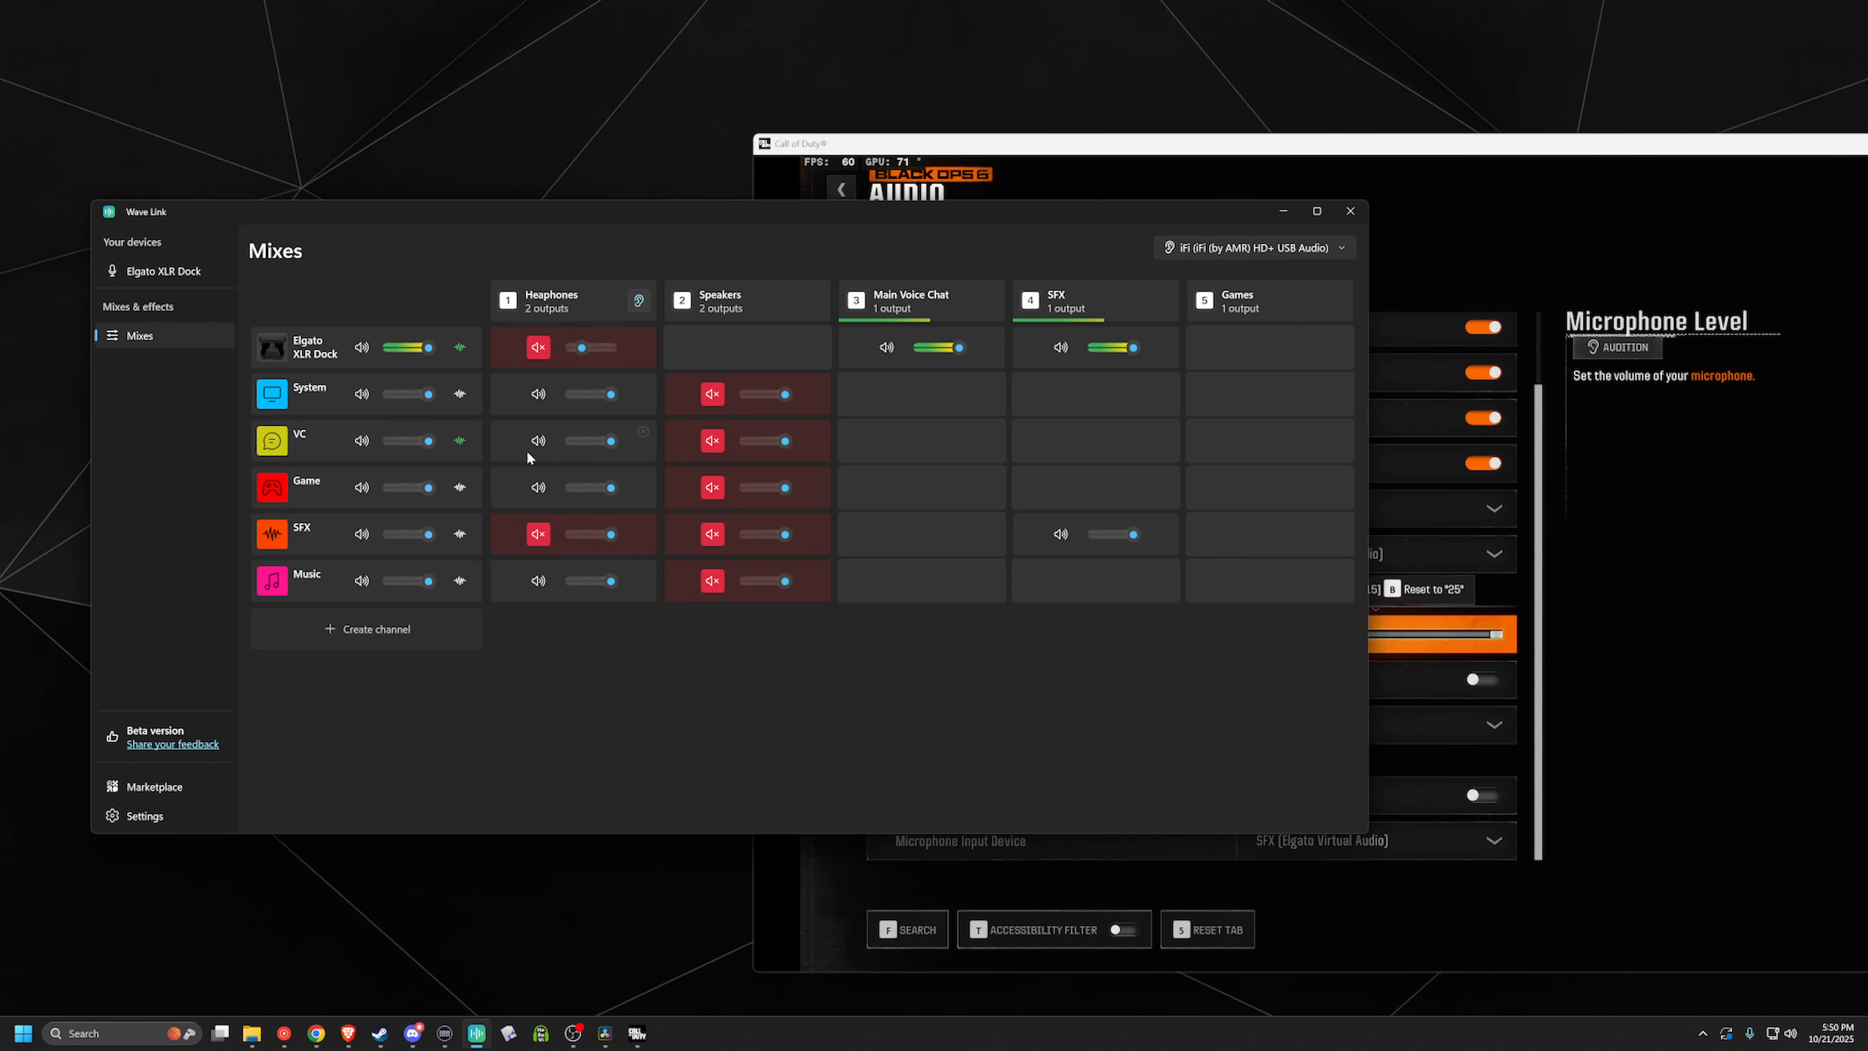
mouse_move(614, 447)
left_mouse_down()
mouse_move(574, 442)
mouse_move(639, 456)
left_mouse_up()
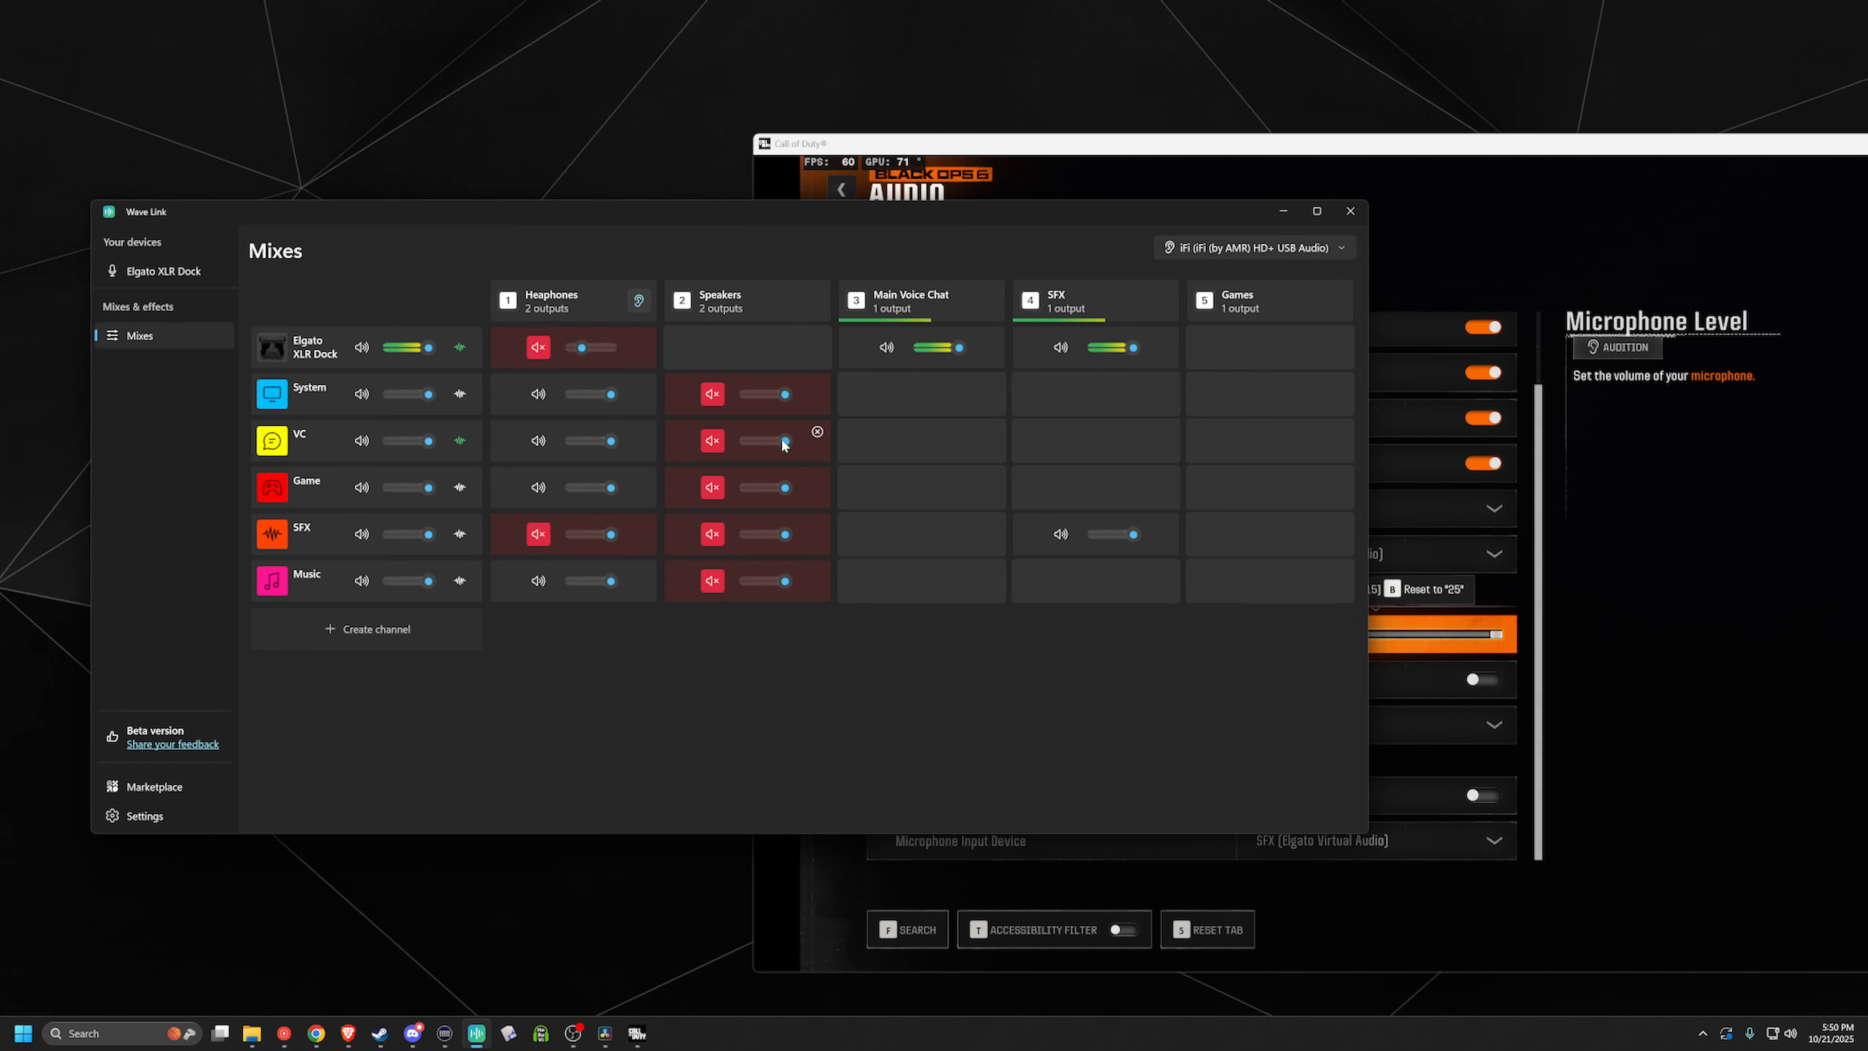
mouse_move(786, 442)
left_mouse_down()
mouse_move(763, 439)
mouse_move(787, 442)
left_mouse_up()
left_click(715, 443)
left_click_drag(784, 441, 787, 441)
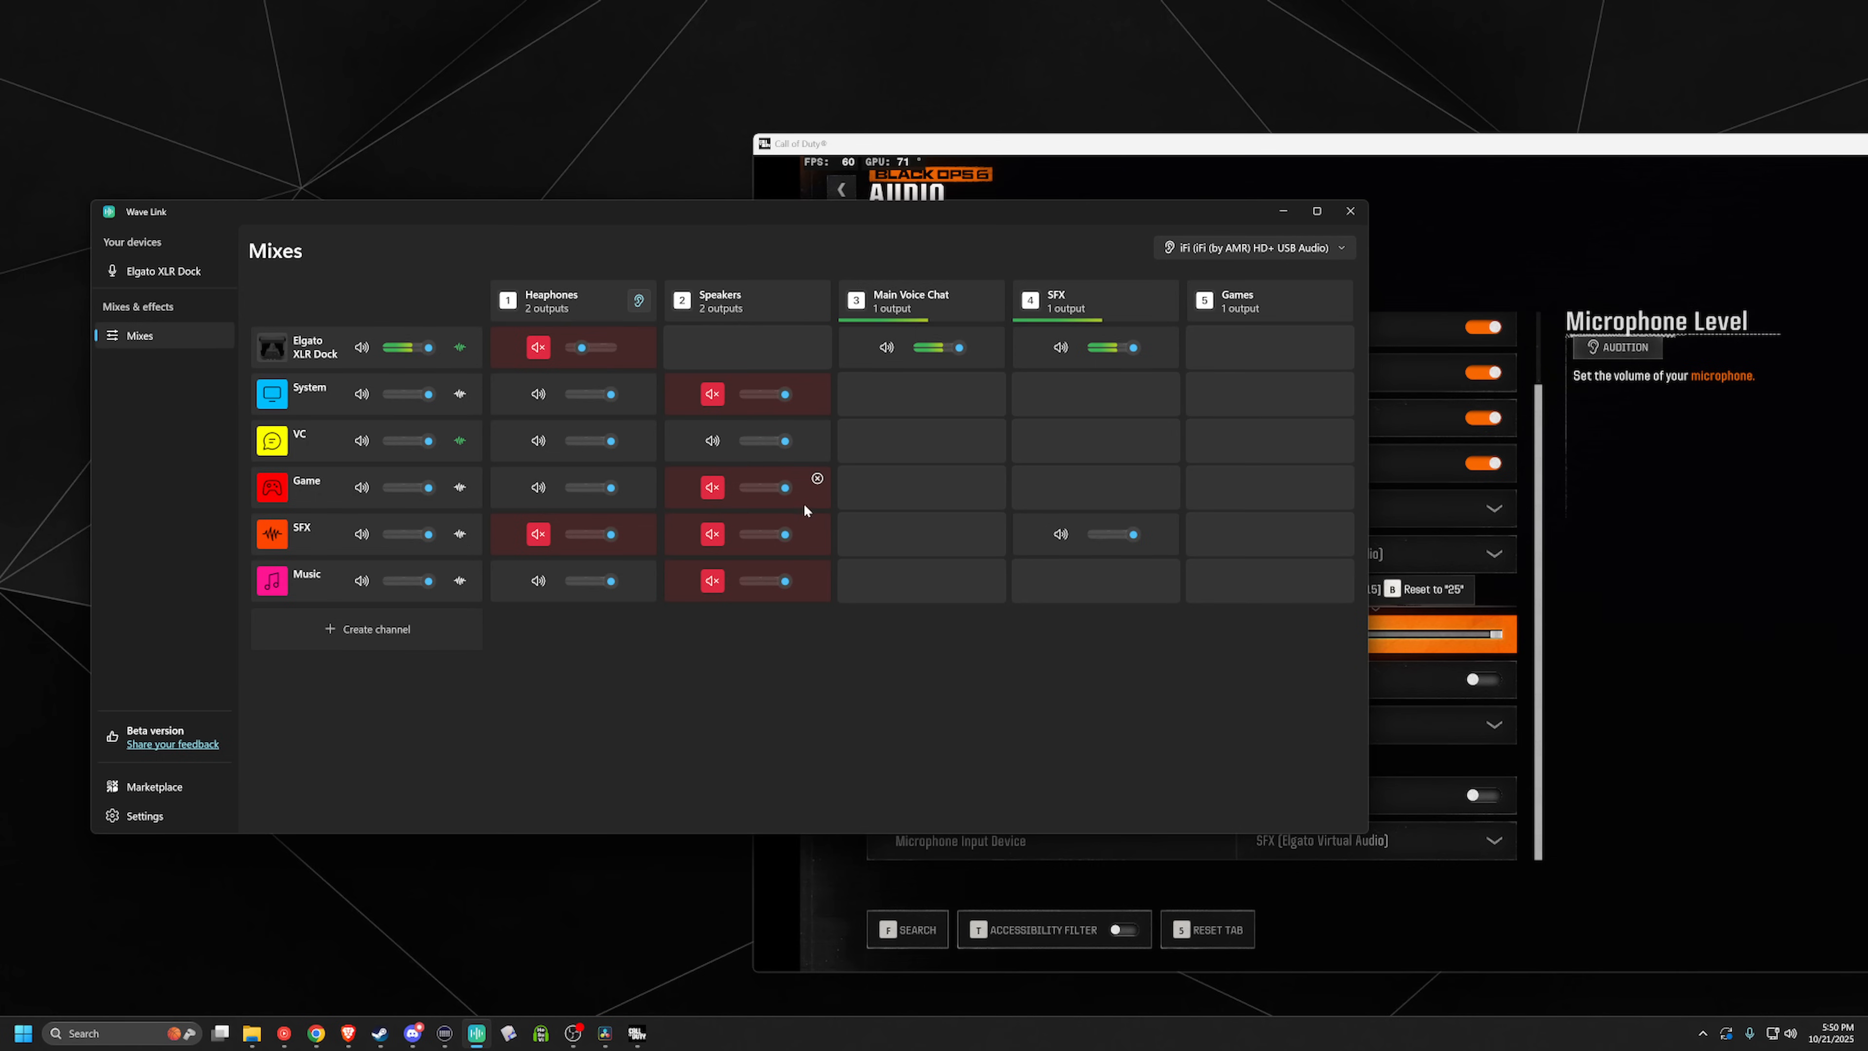
left_click(711, 440)
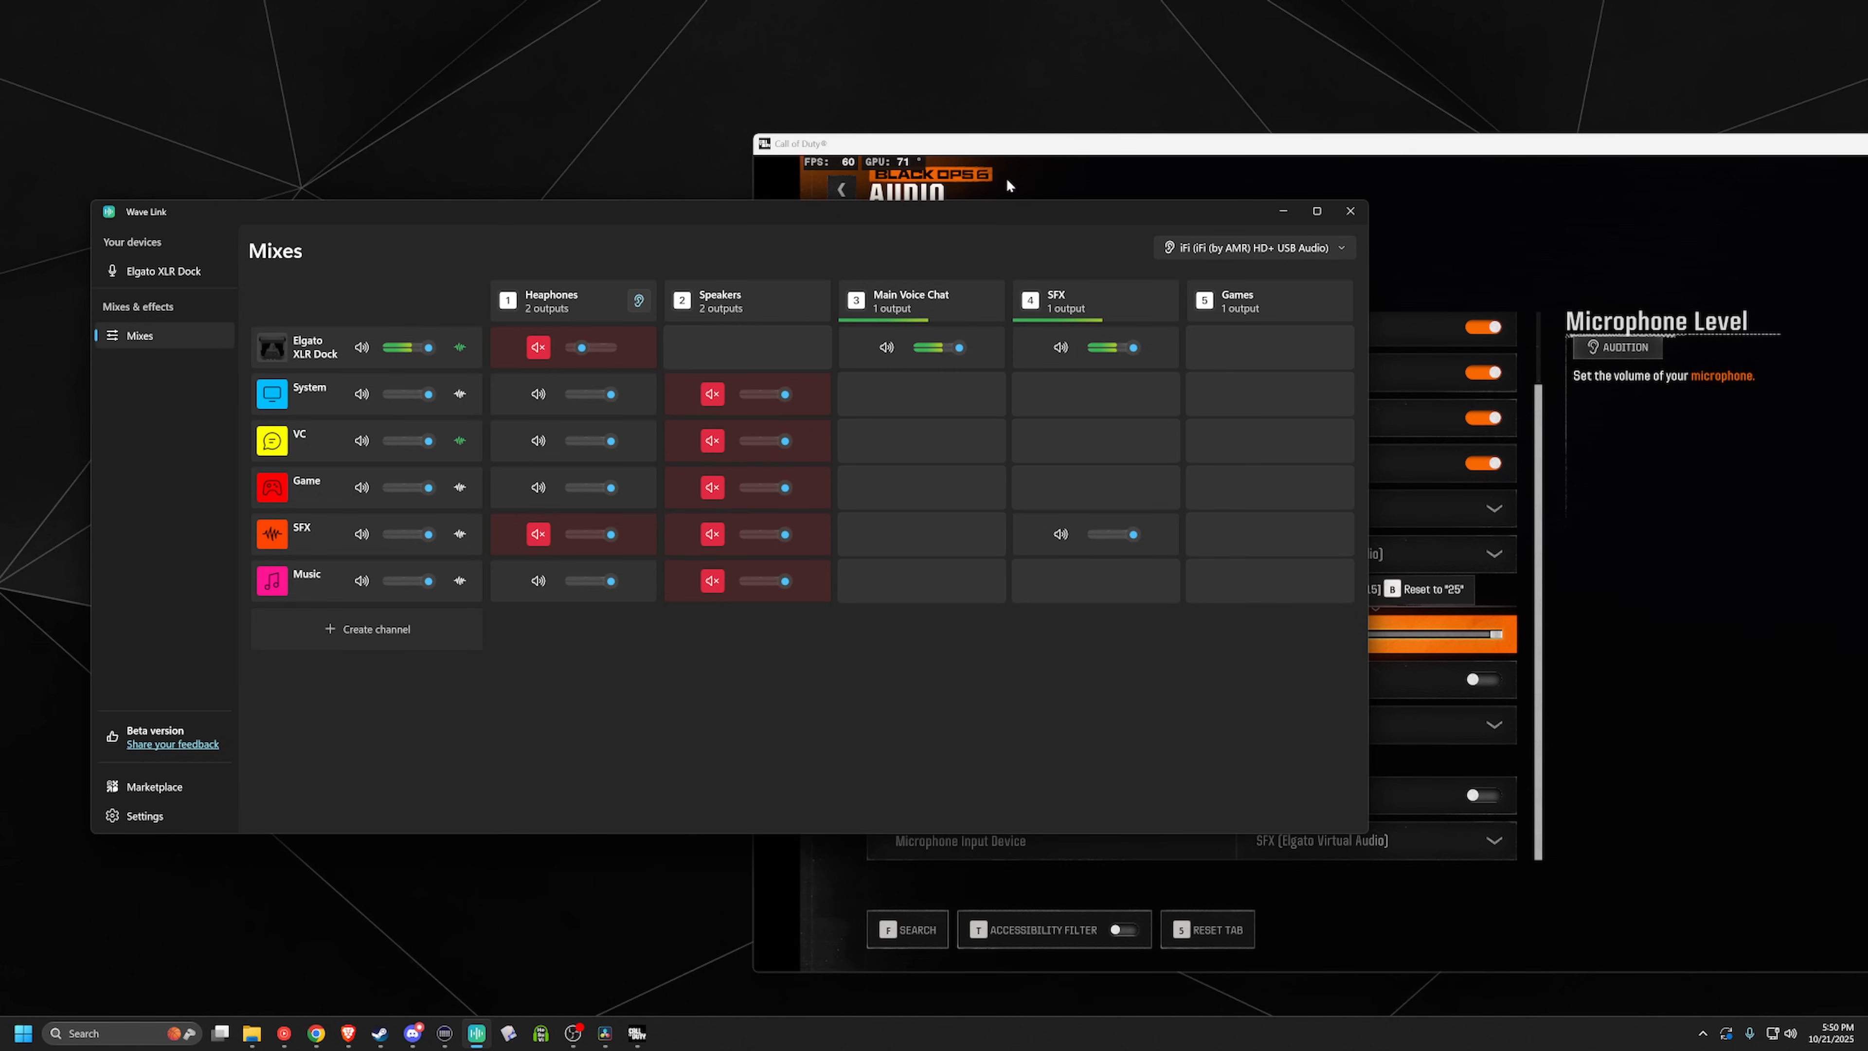
left_click_drag(1017, 212, 1008, 205)
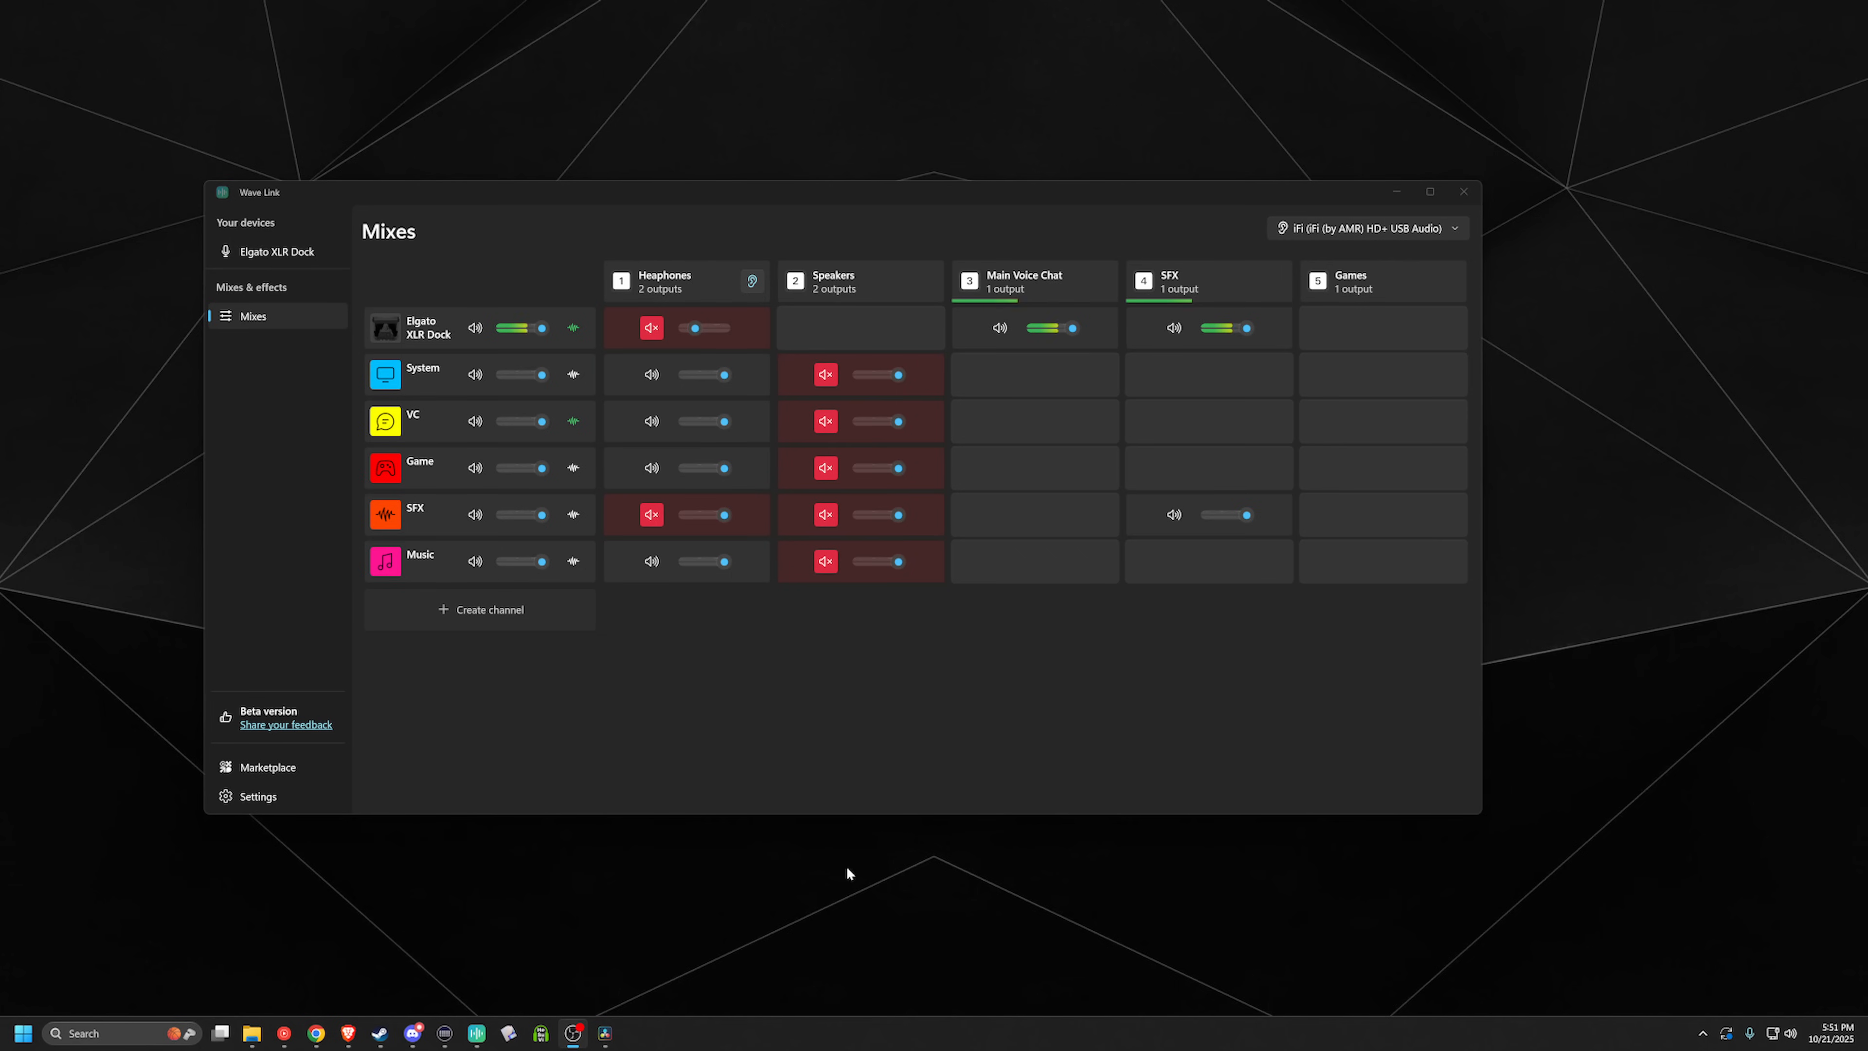
left_click(478, 612)
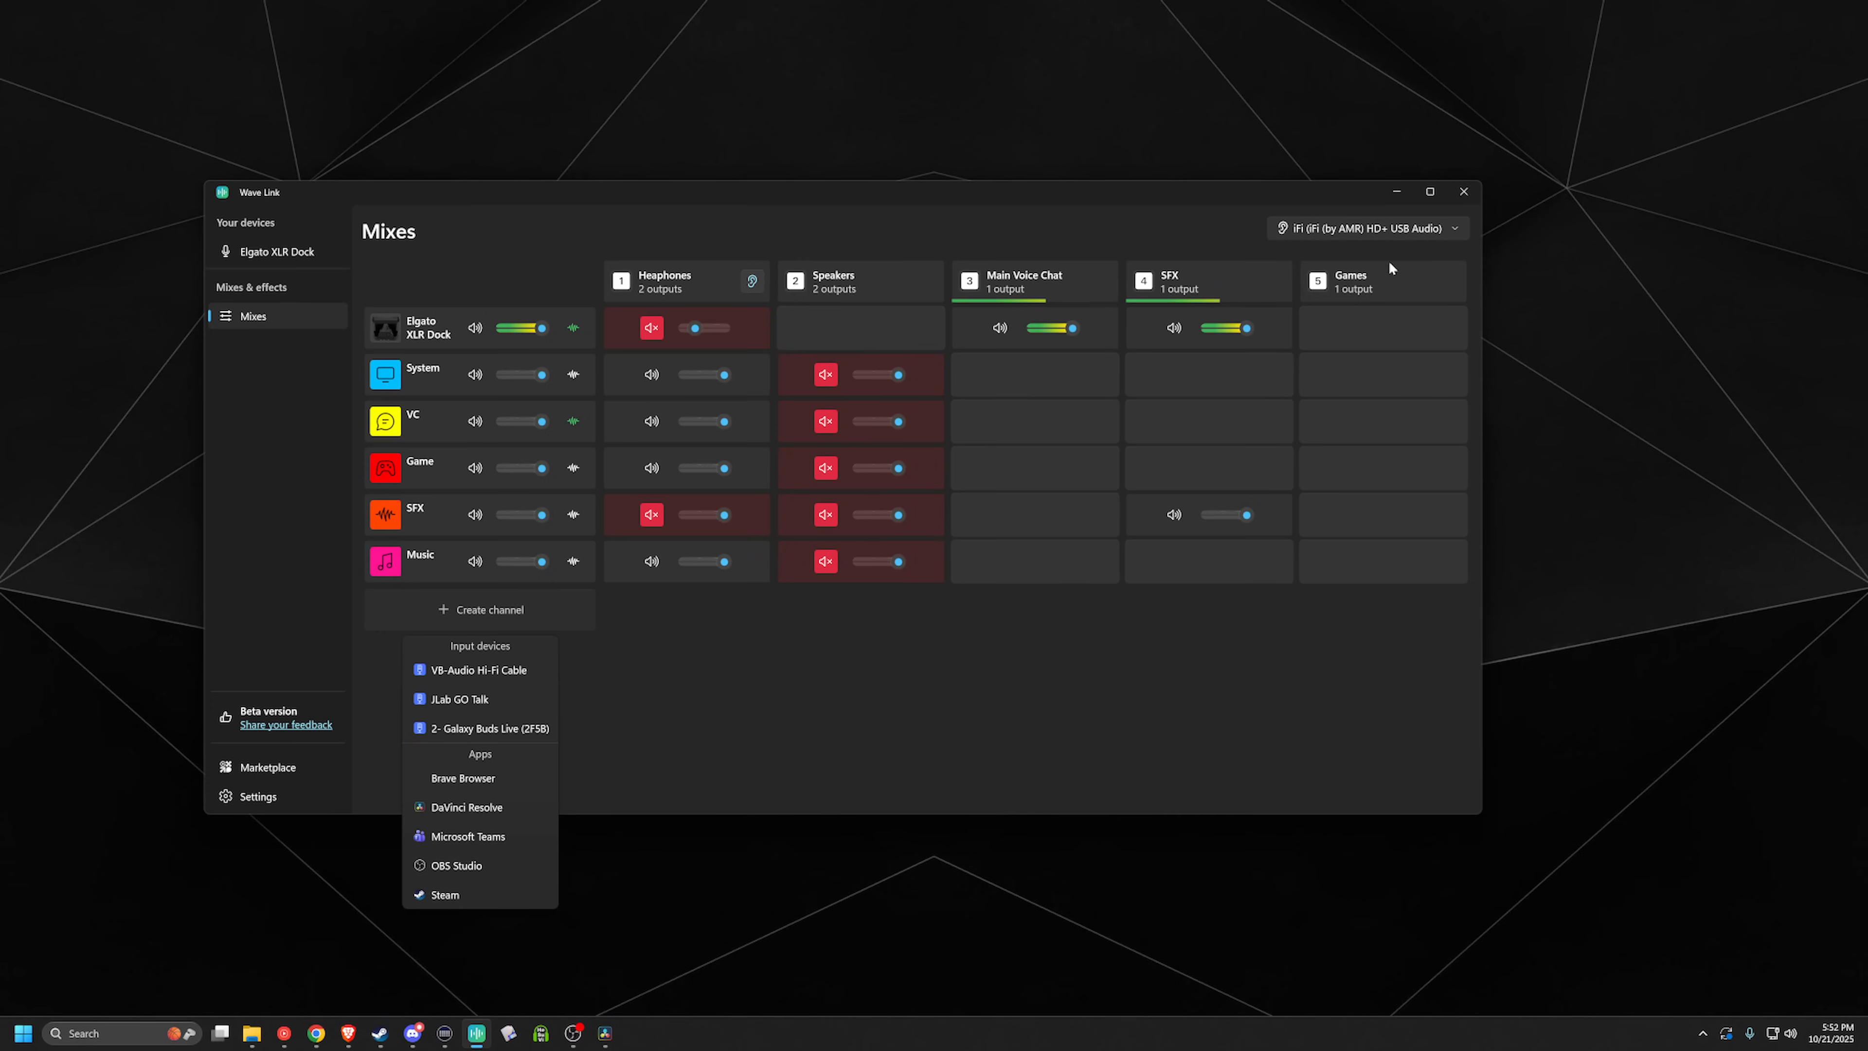
left_click(1368, 281)
left_click(1343, 290)
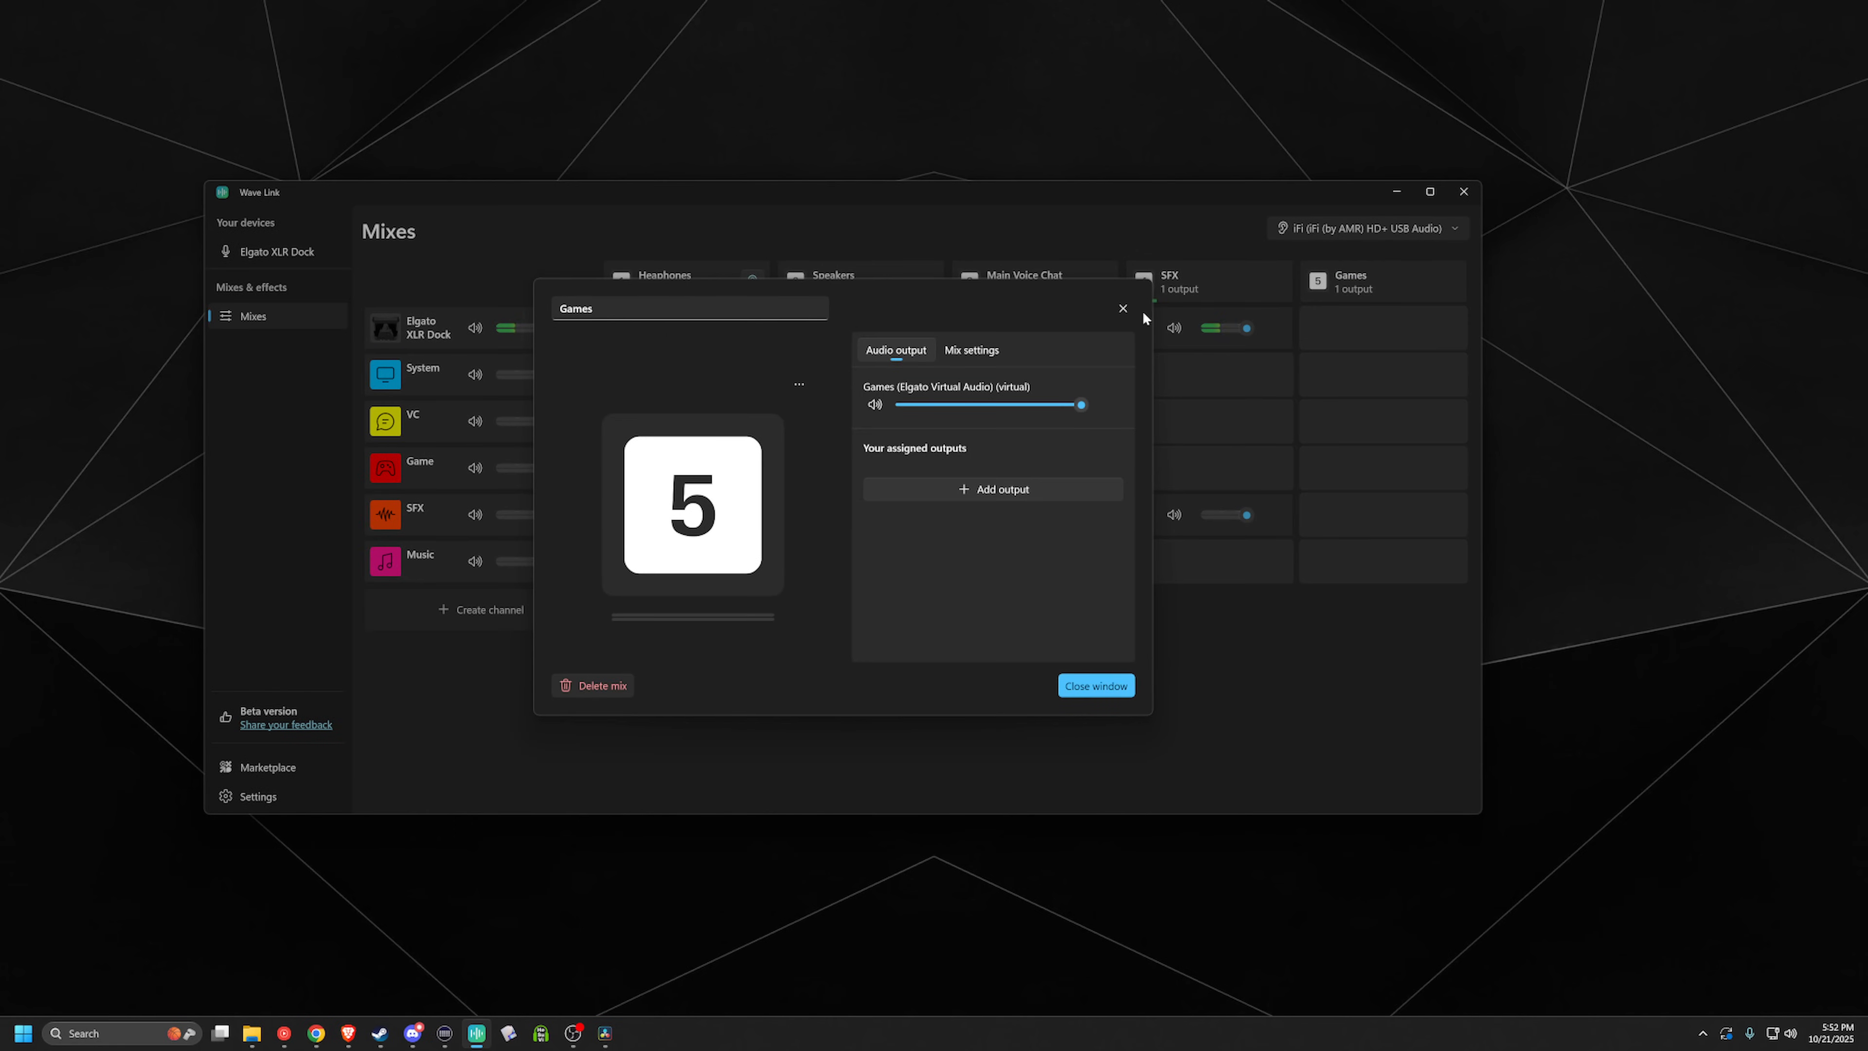
left_click(1122, 308)
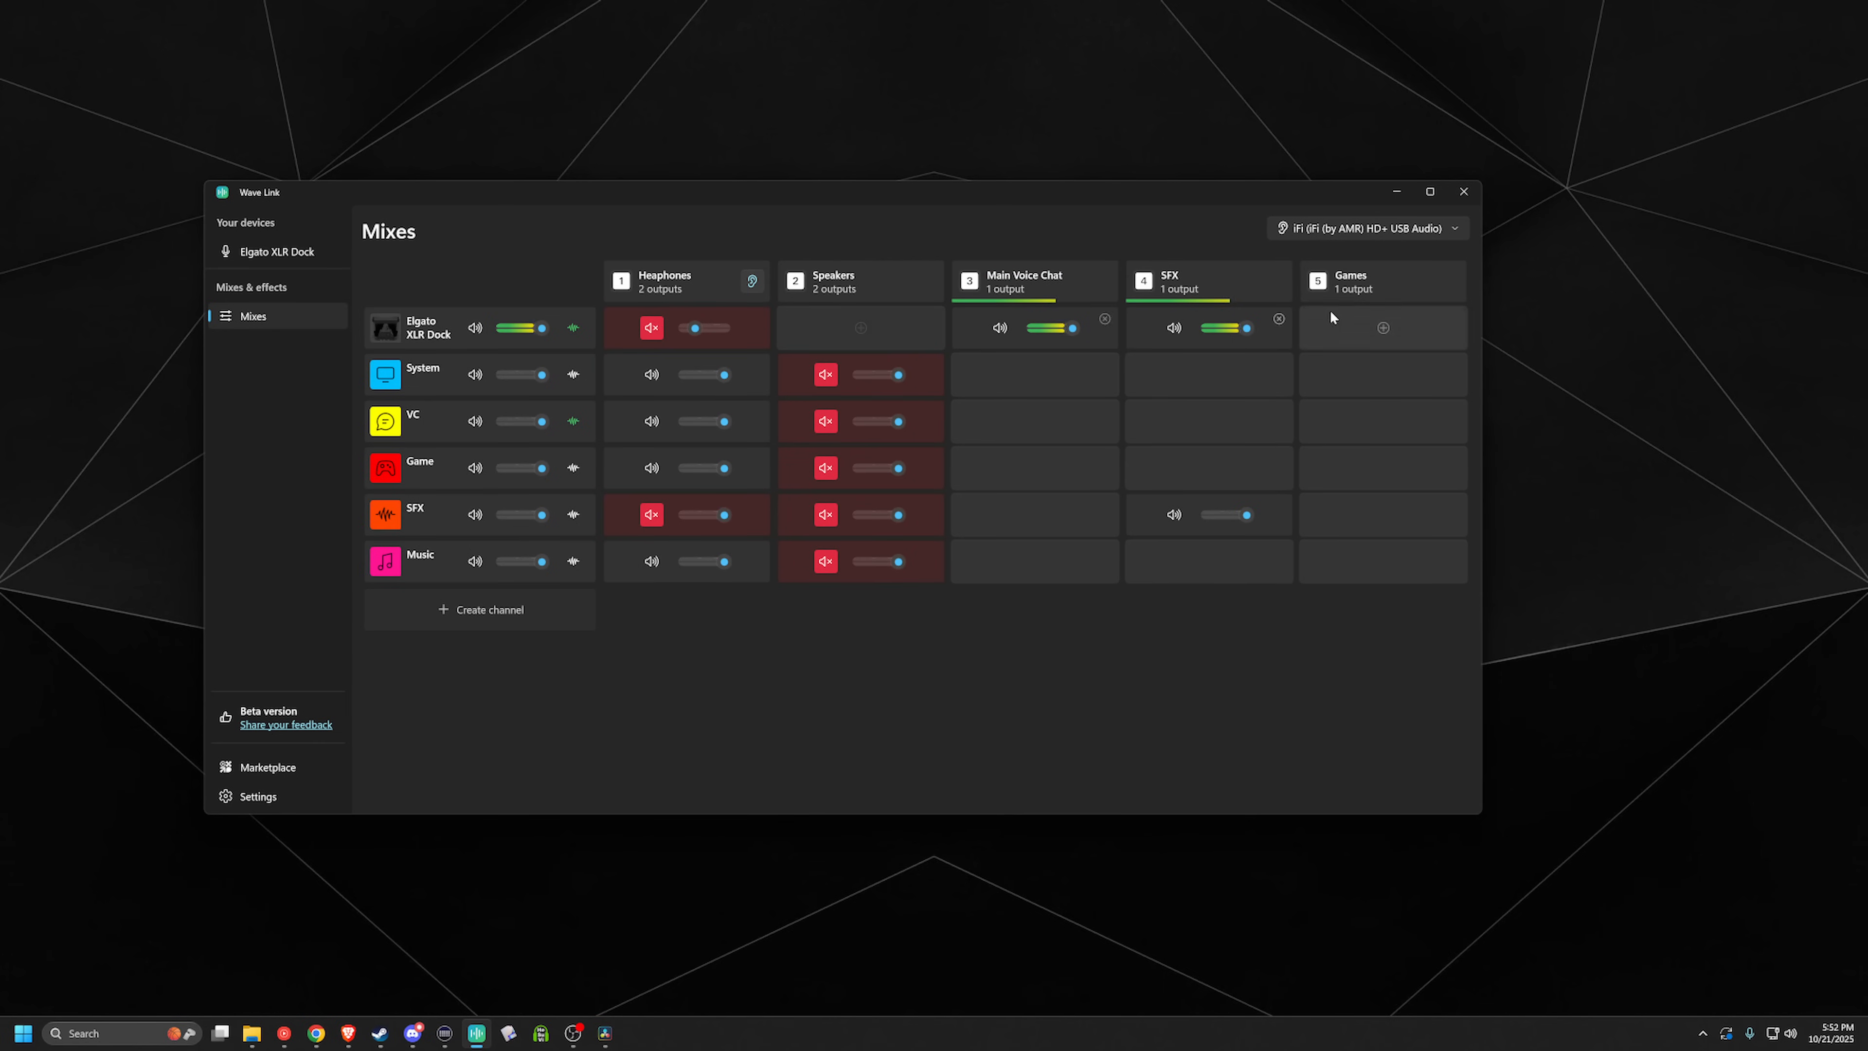
Step: Rename the Games mix to Wireless Earbuds and assign Headphones (2- Galaxy Buds Live (2F5B)) as its output
left_click(1325, 277)
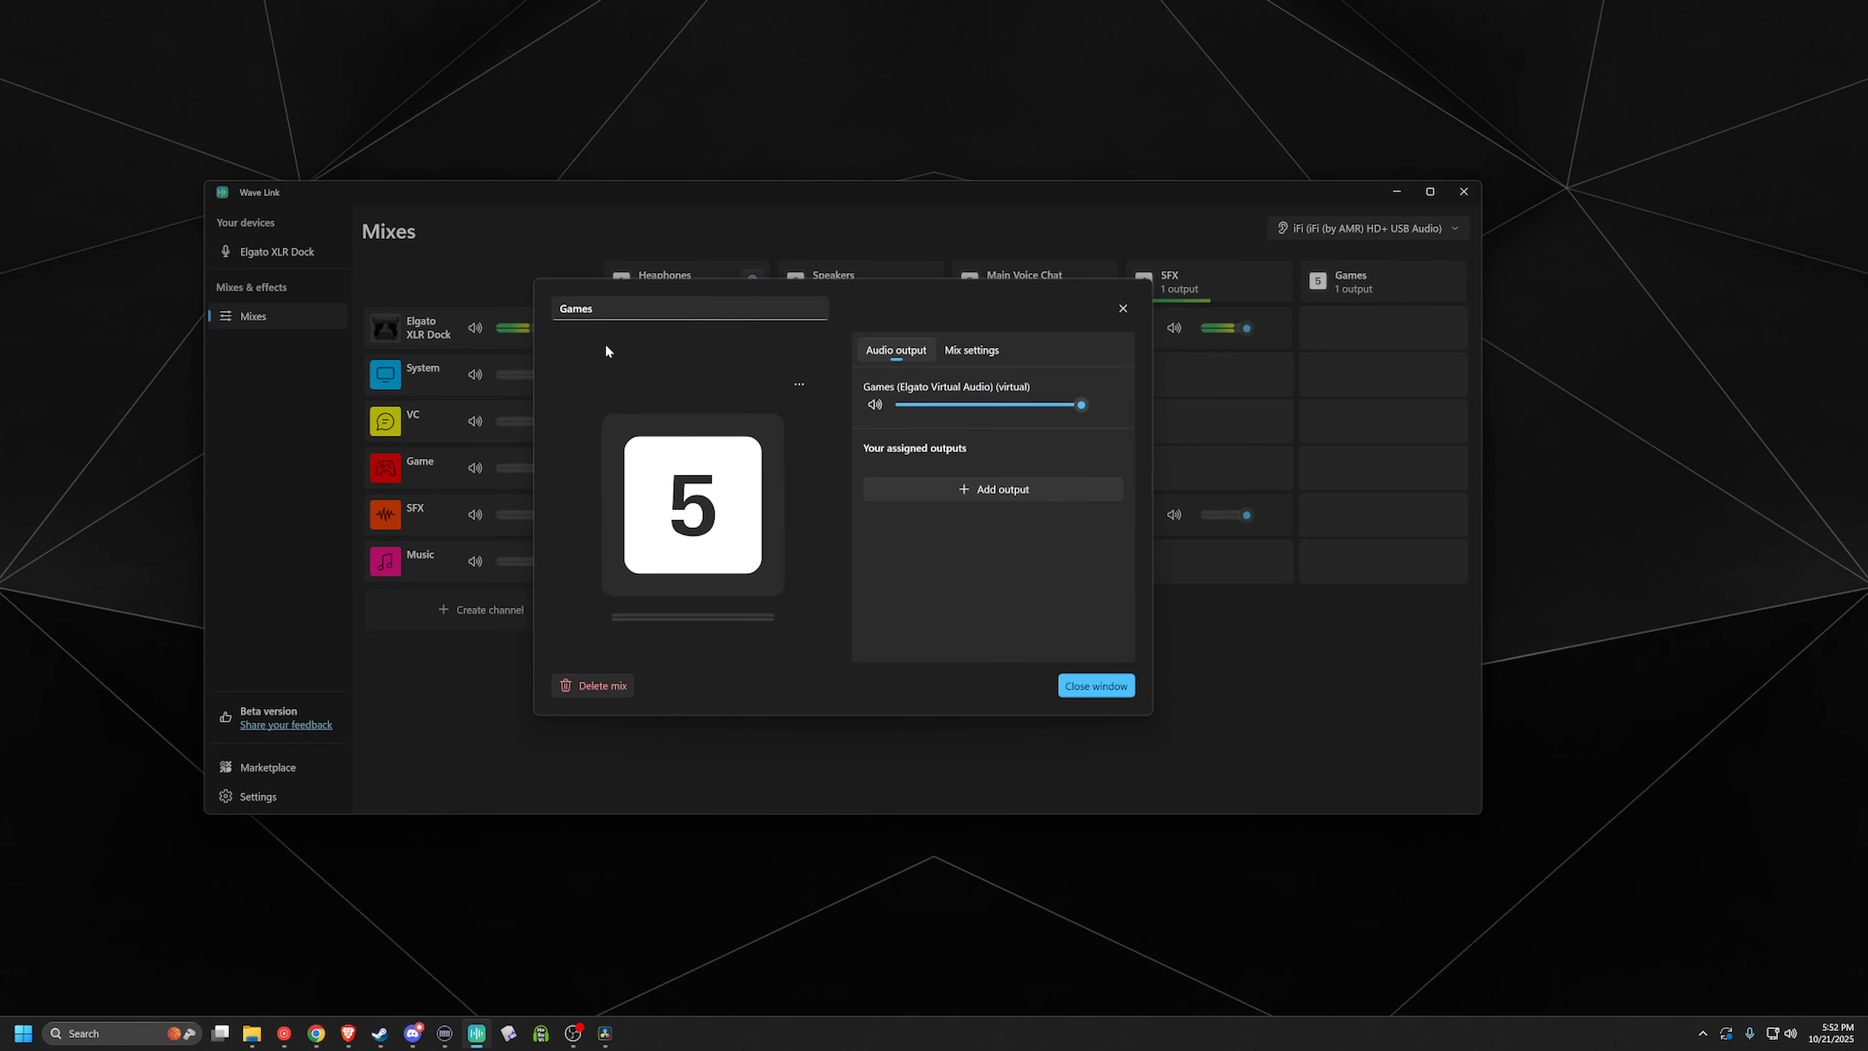
left_click_drag(613, 309, 271, 252)
type("W")
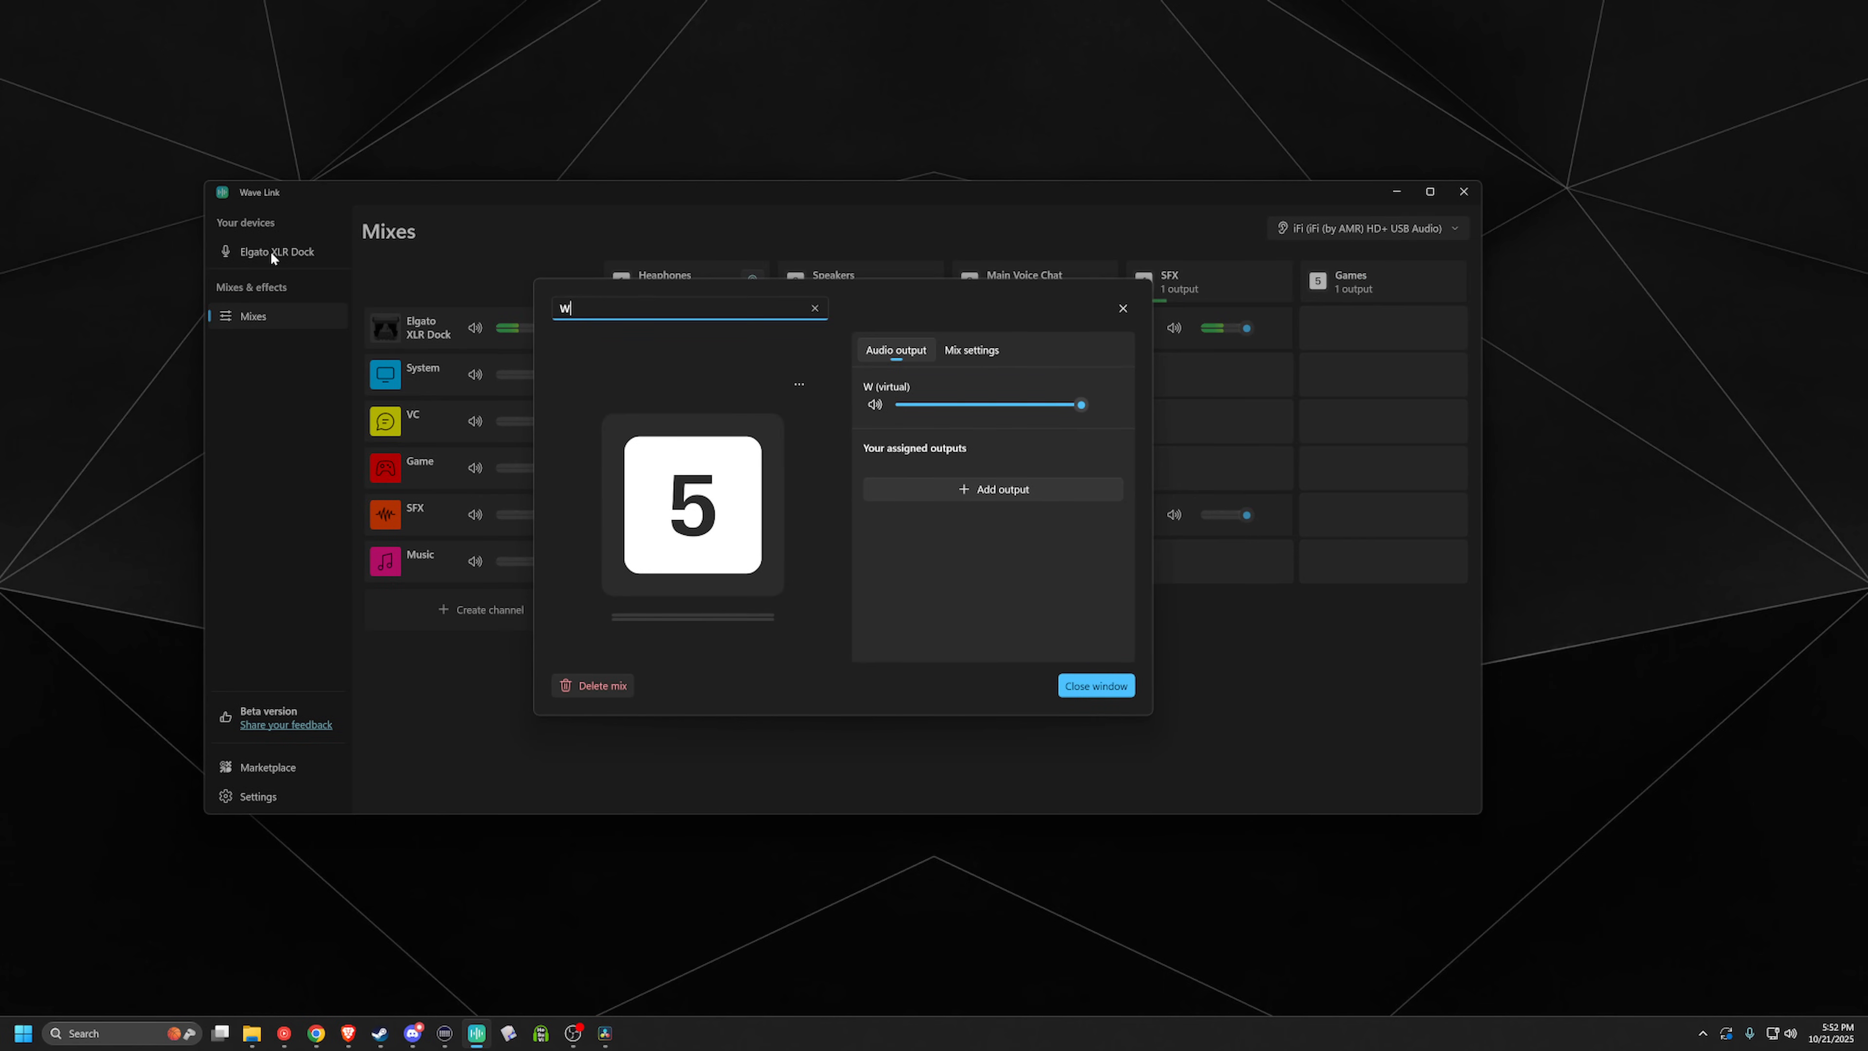
type("ireless Earbuds")
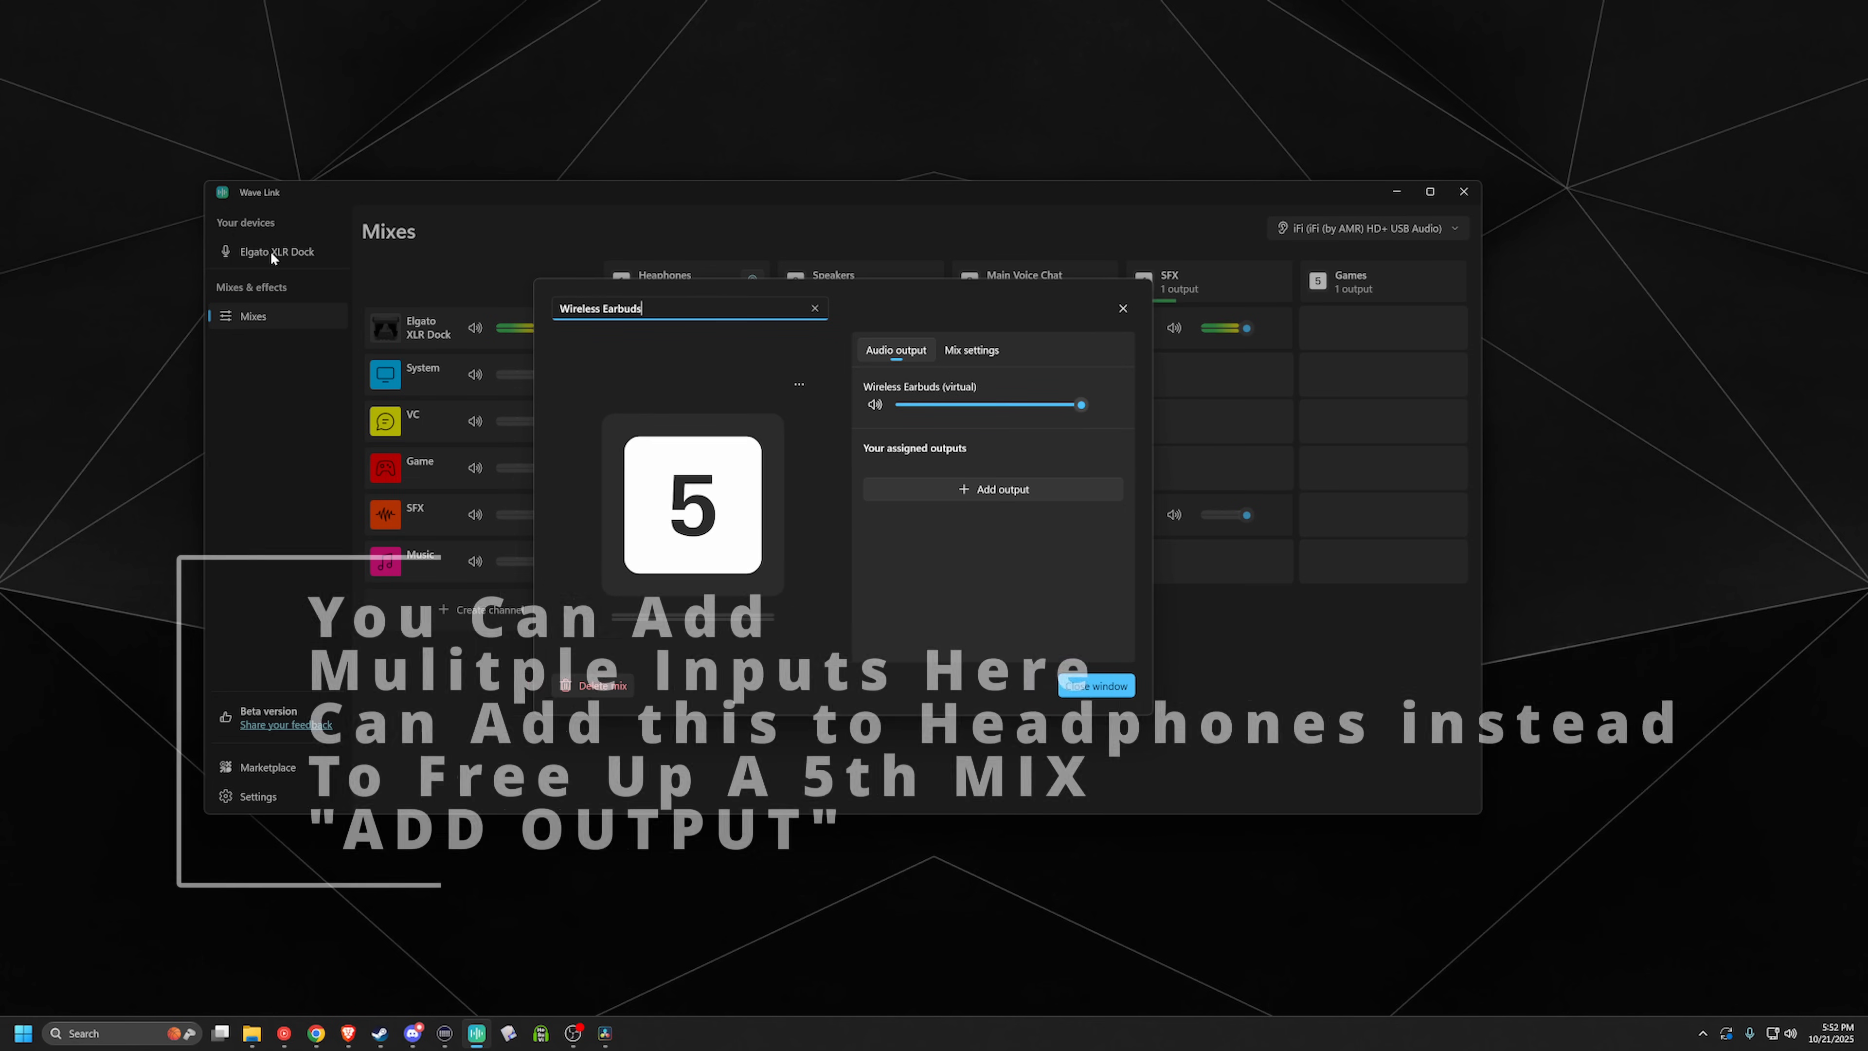
left_click(999, 495)
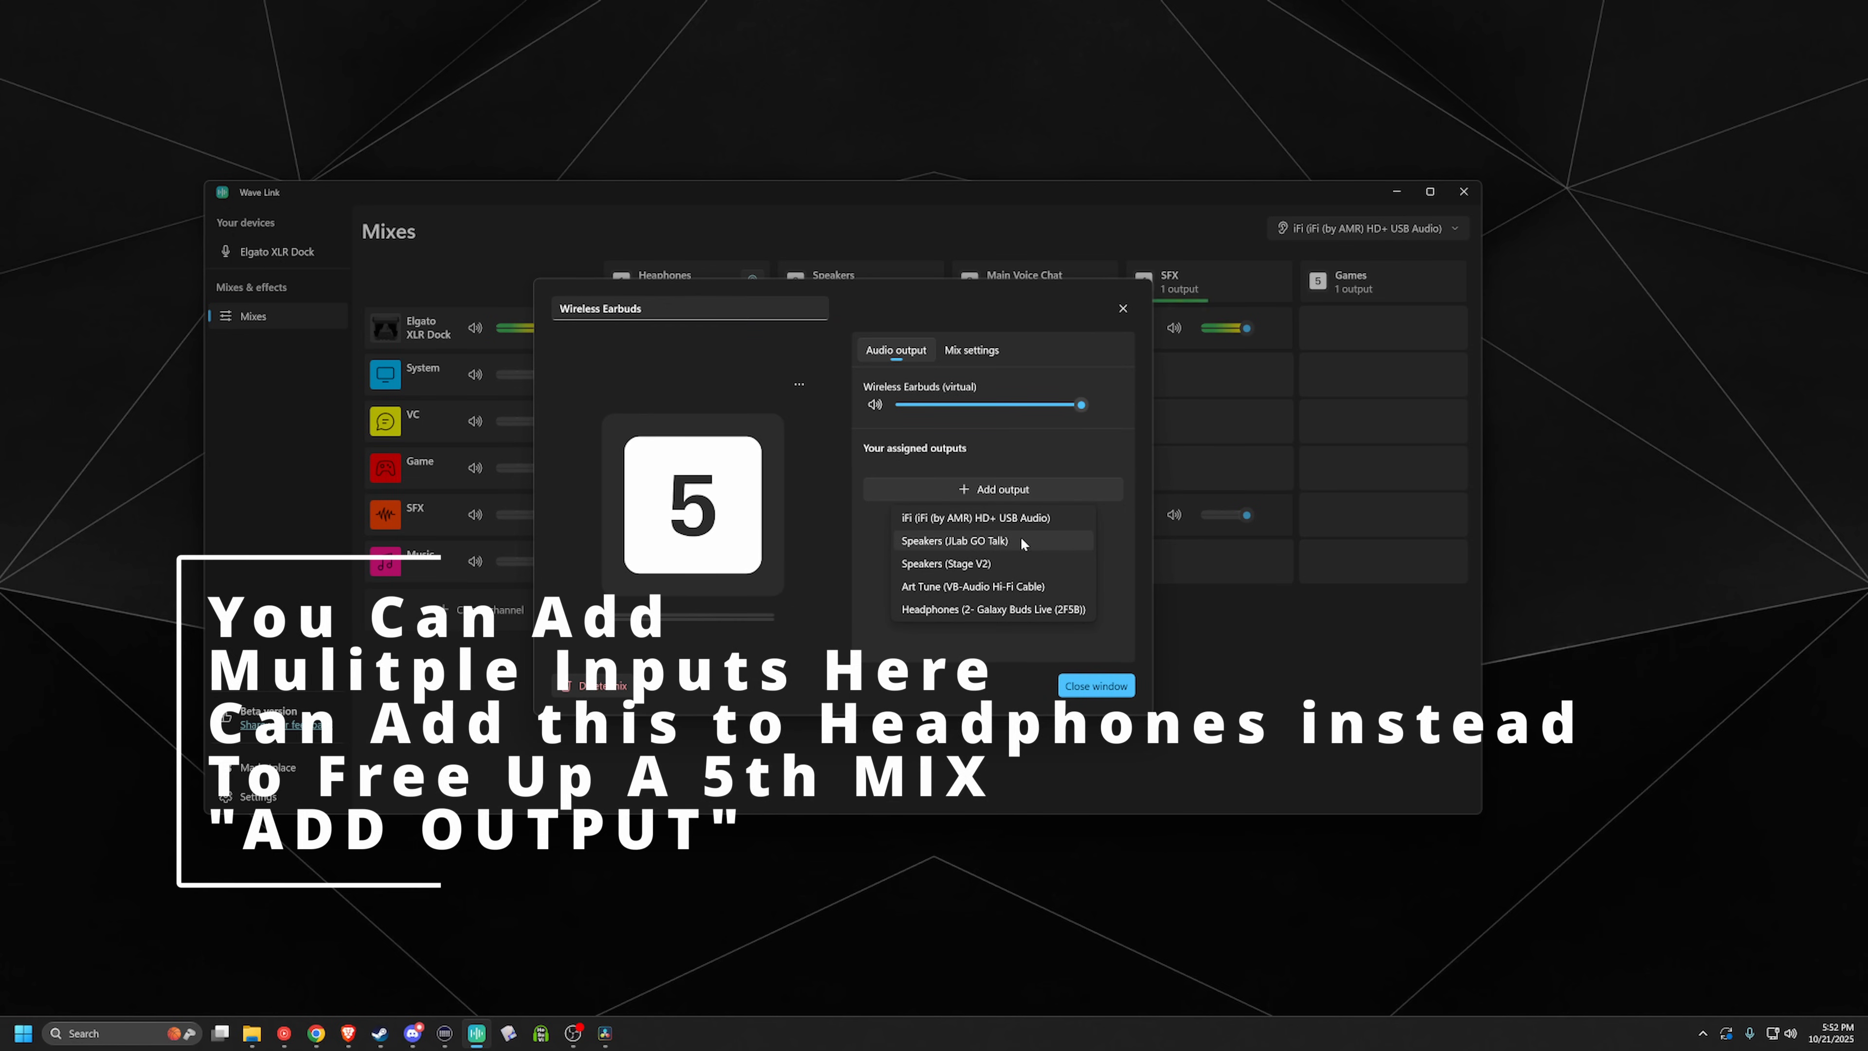
left_click(1009, 610)
left_click(1091, 689)
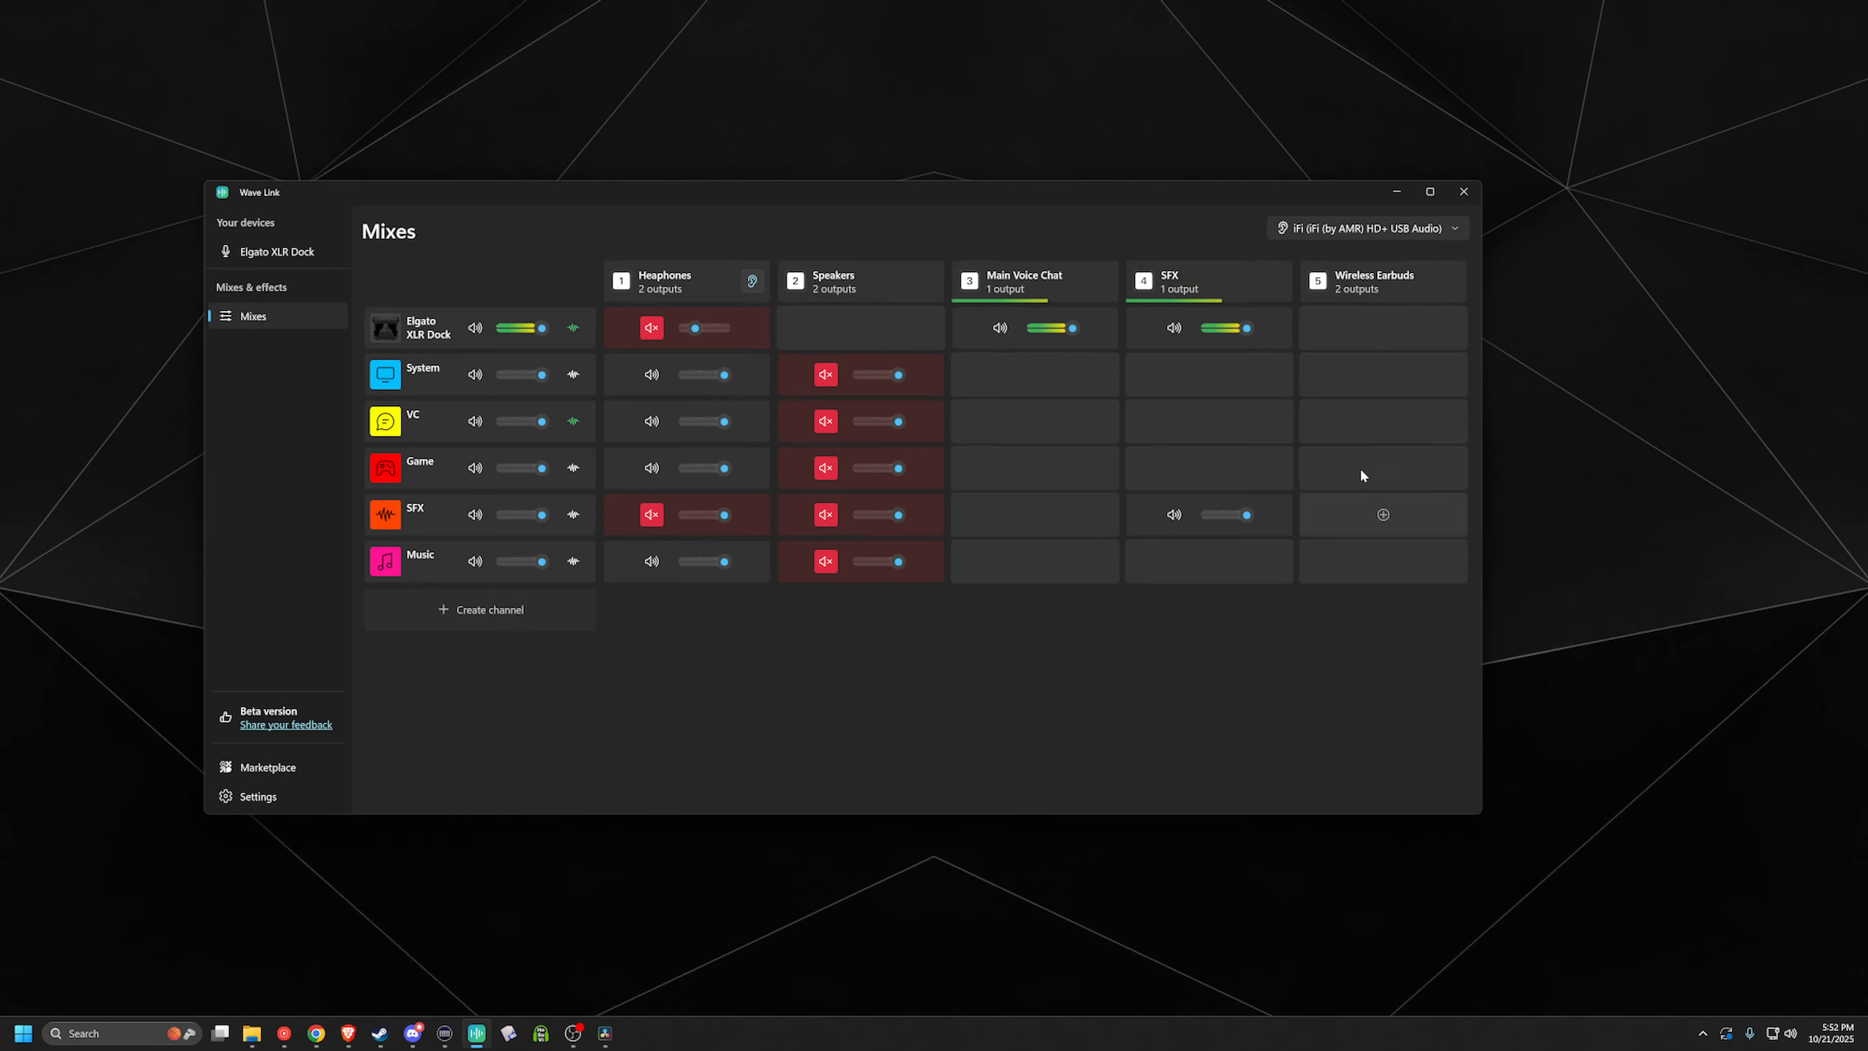
Step: Add the System, VC, Game, SFX and Music channels to the Wireless Earbuds mix, leaving the Elgato XLR Dock out
left_click(1383, 328)
left_click(1452, 319)
left_click(1382, 375)
left_click(1382, 421)
left_click(1383, 469)
left_click(1383, 507)
left_click(1383, 574)
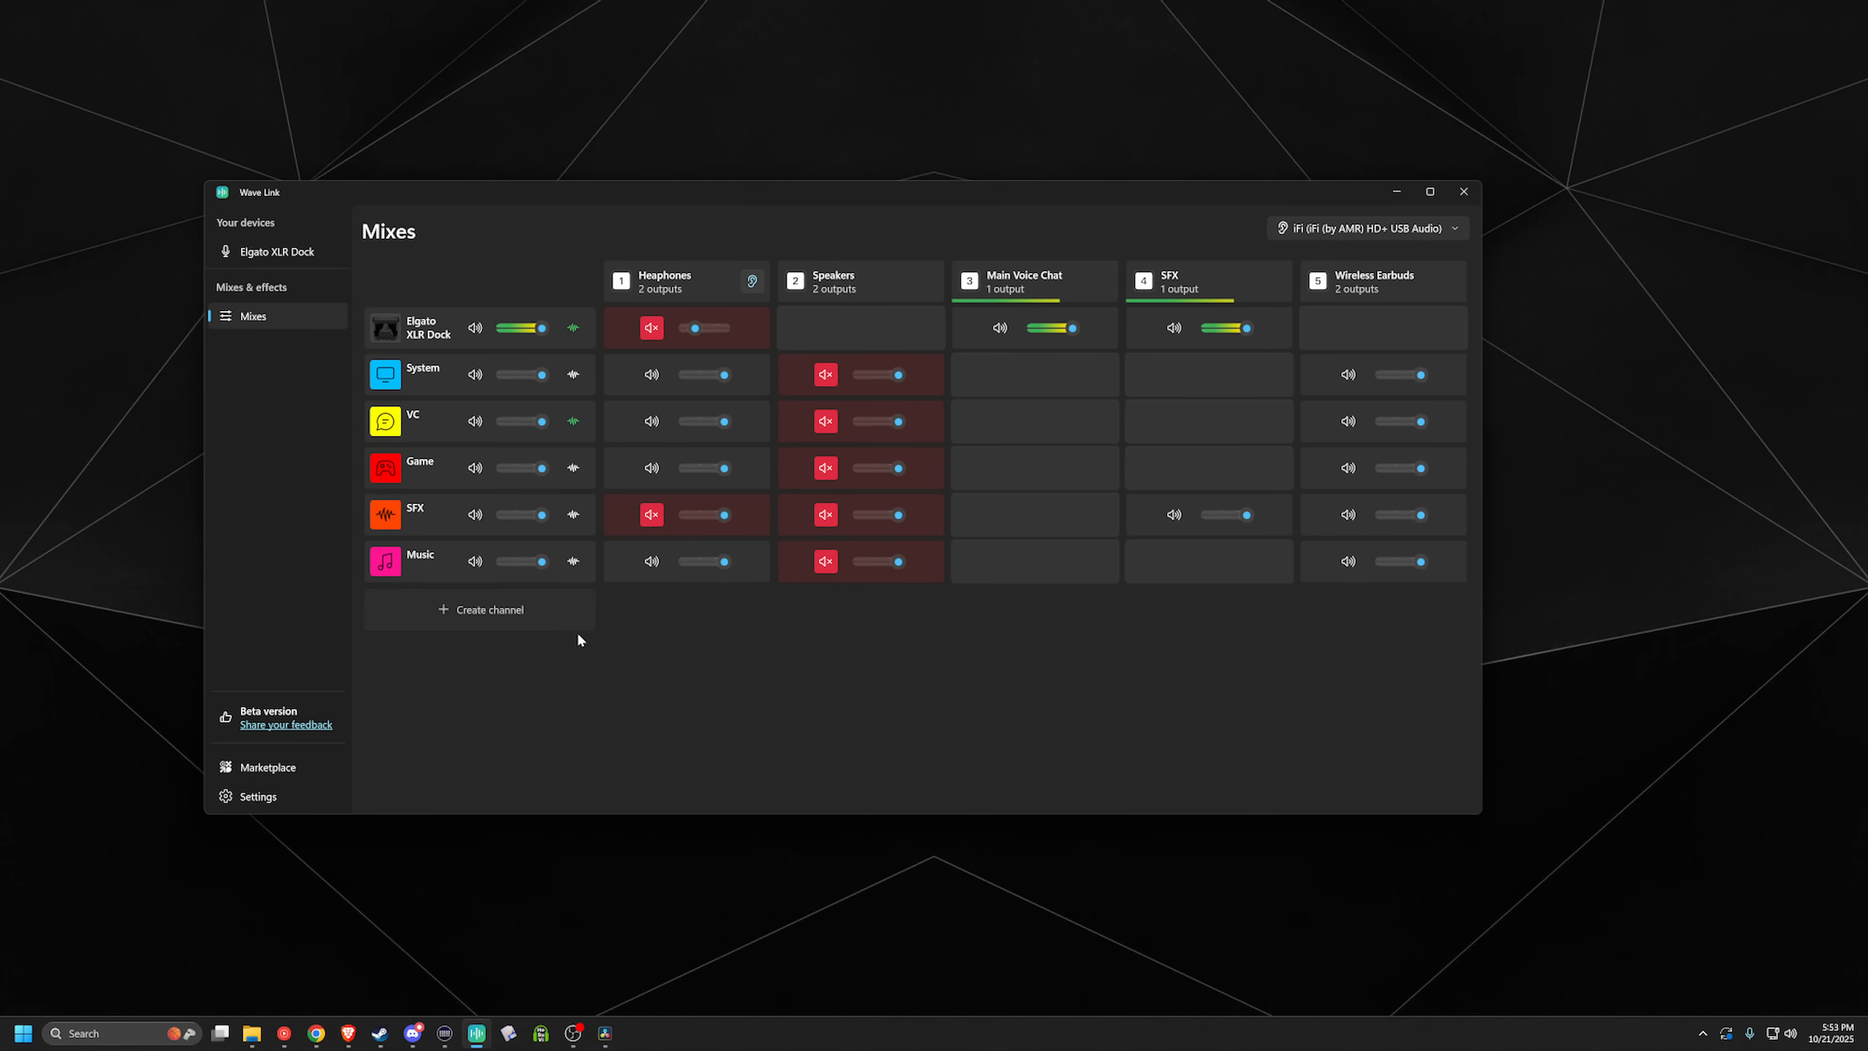
Step: Create a channel from the 2- Galaxy Buds Live (2F5B) input device and add it to the Main Voice Chat and SFX mixes
left_click(504, 615)
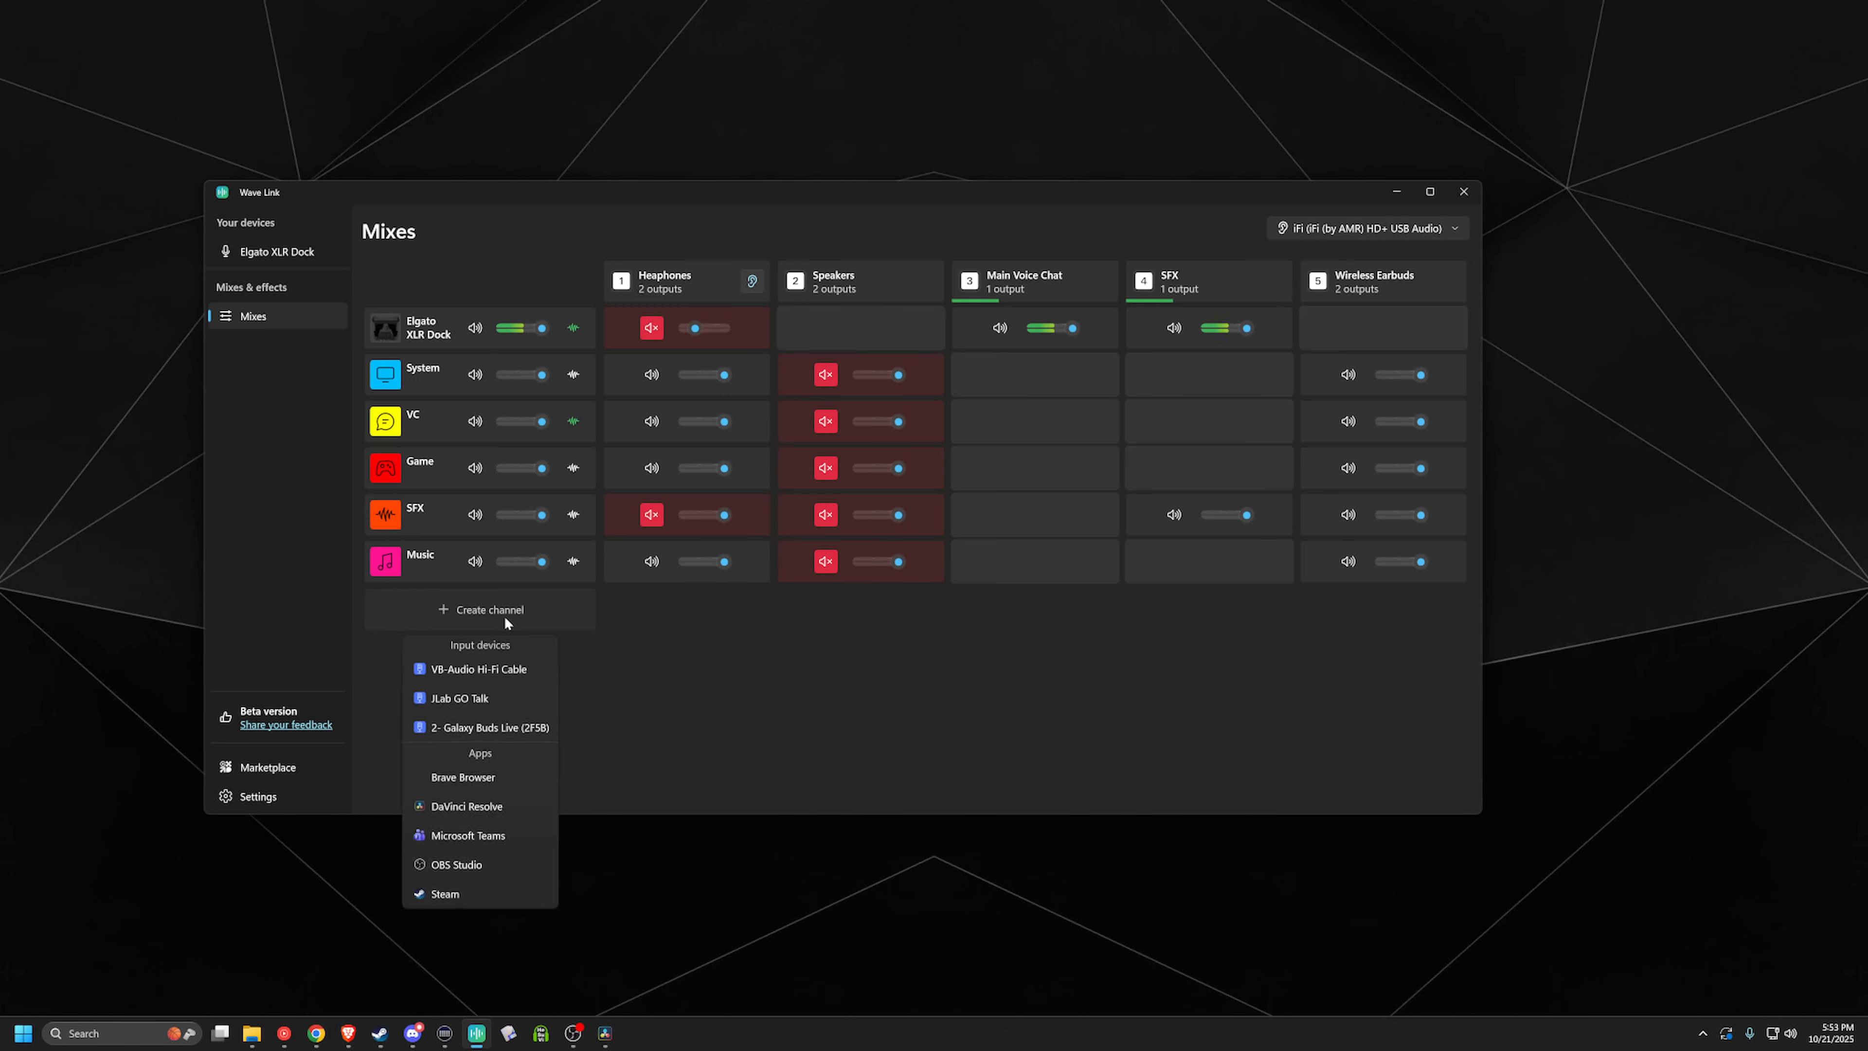
left_click(515, 724)
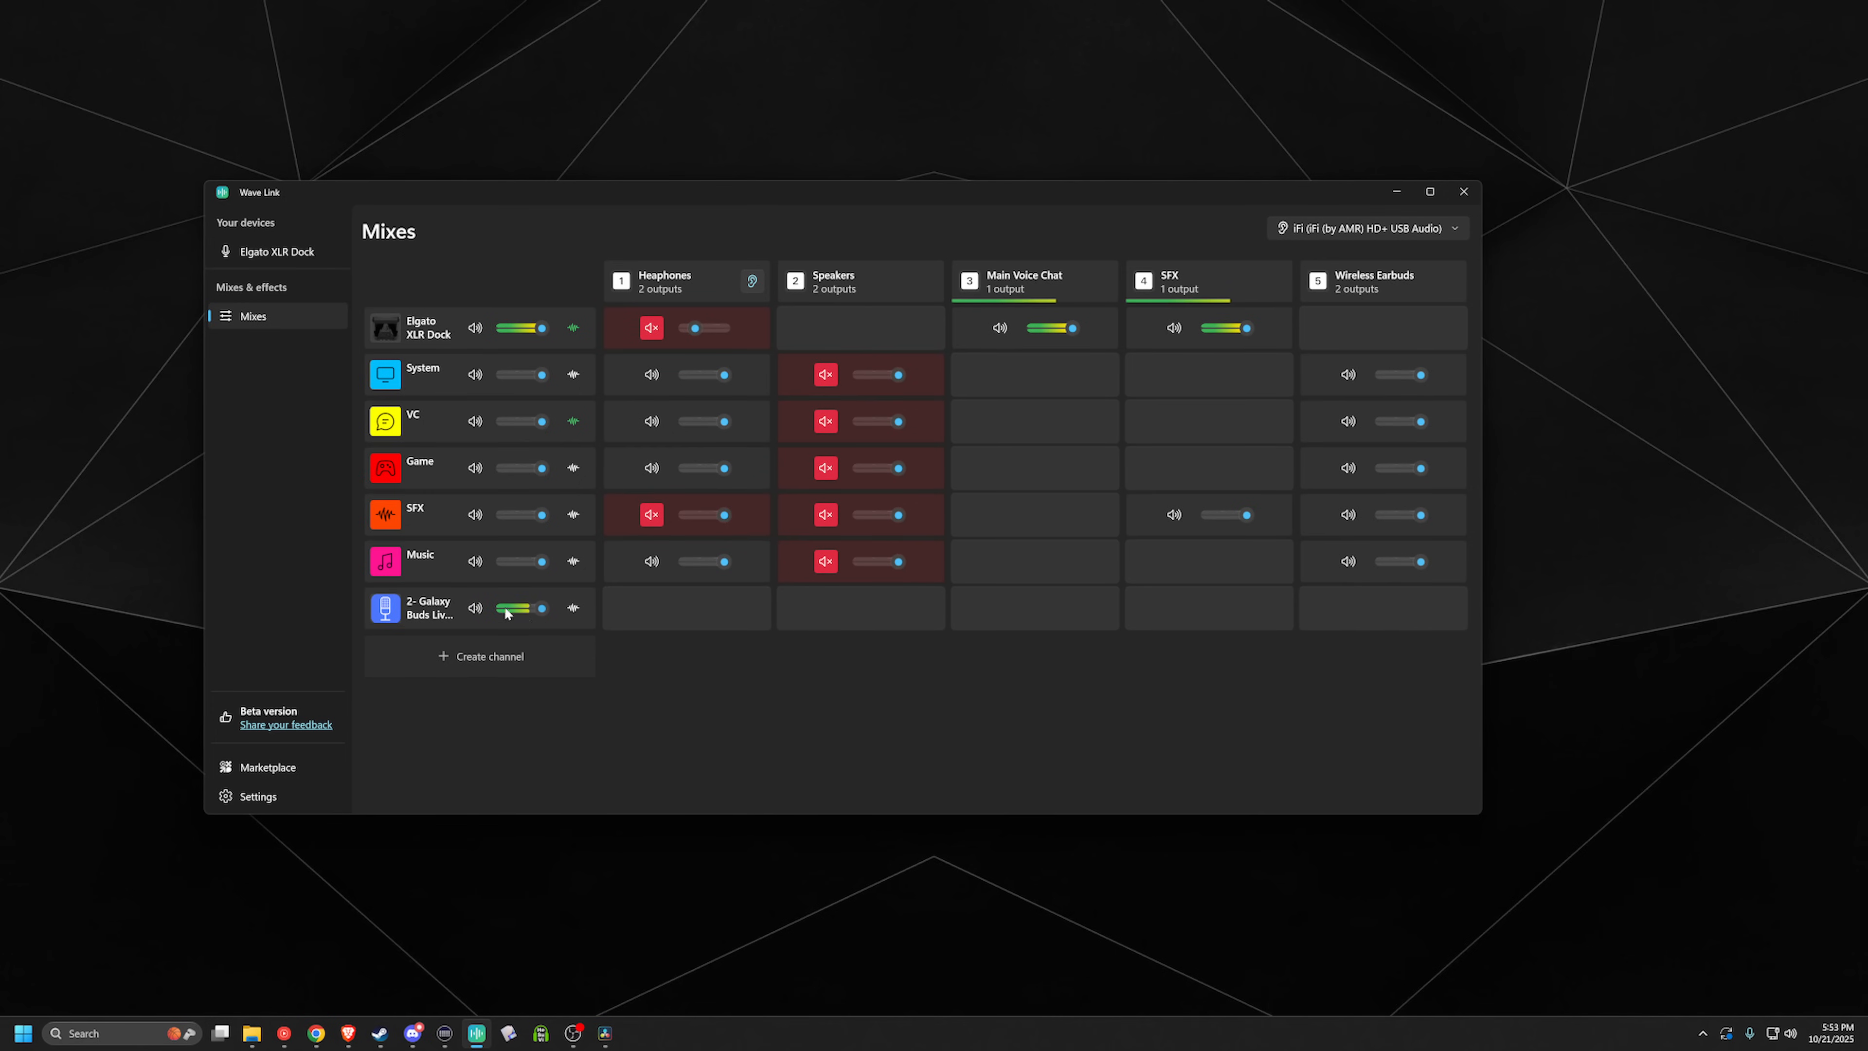
left_click(475, 328)
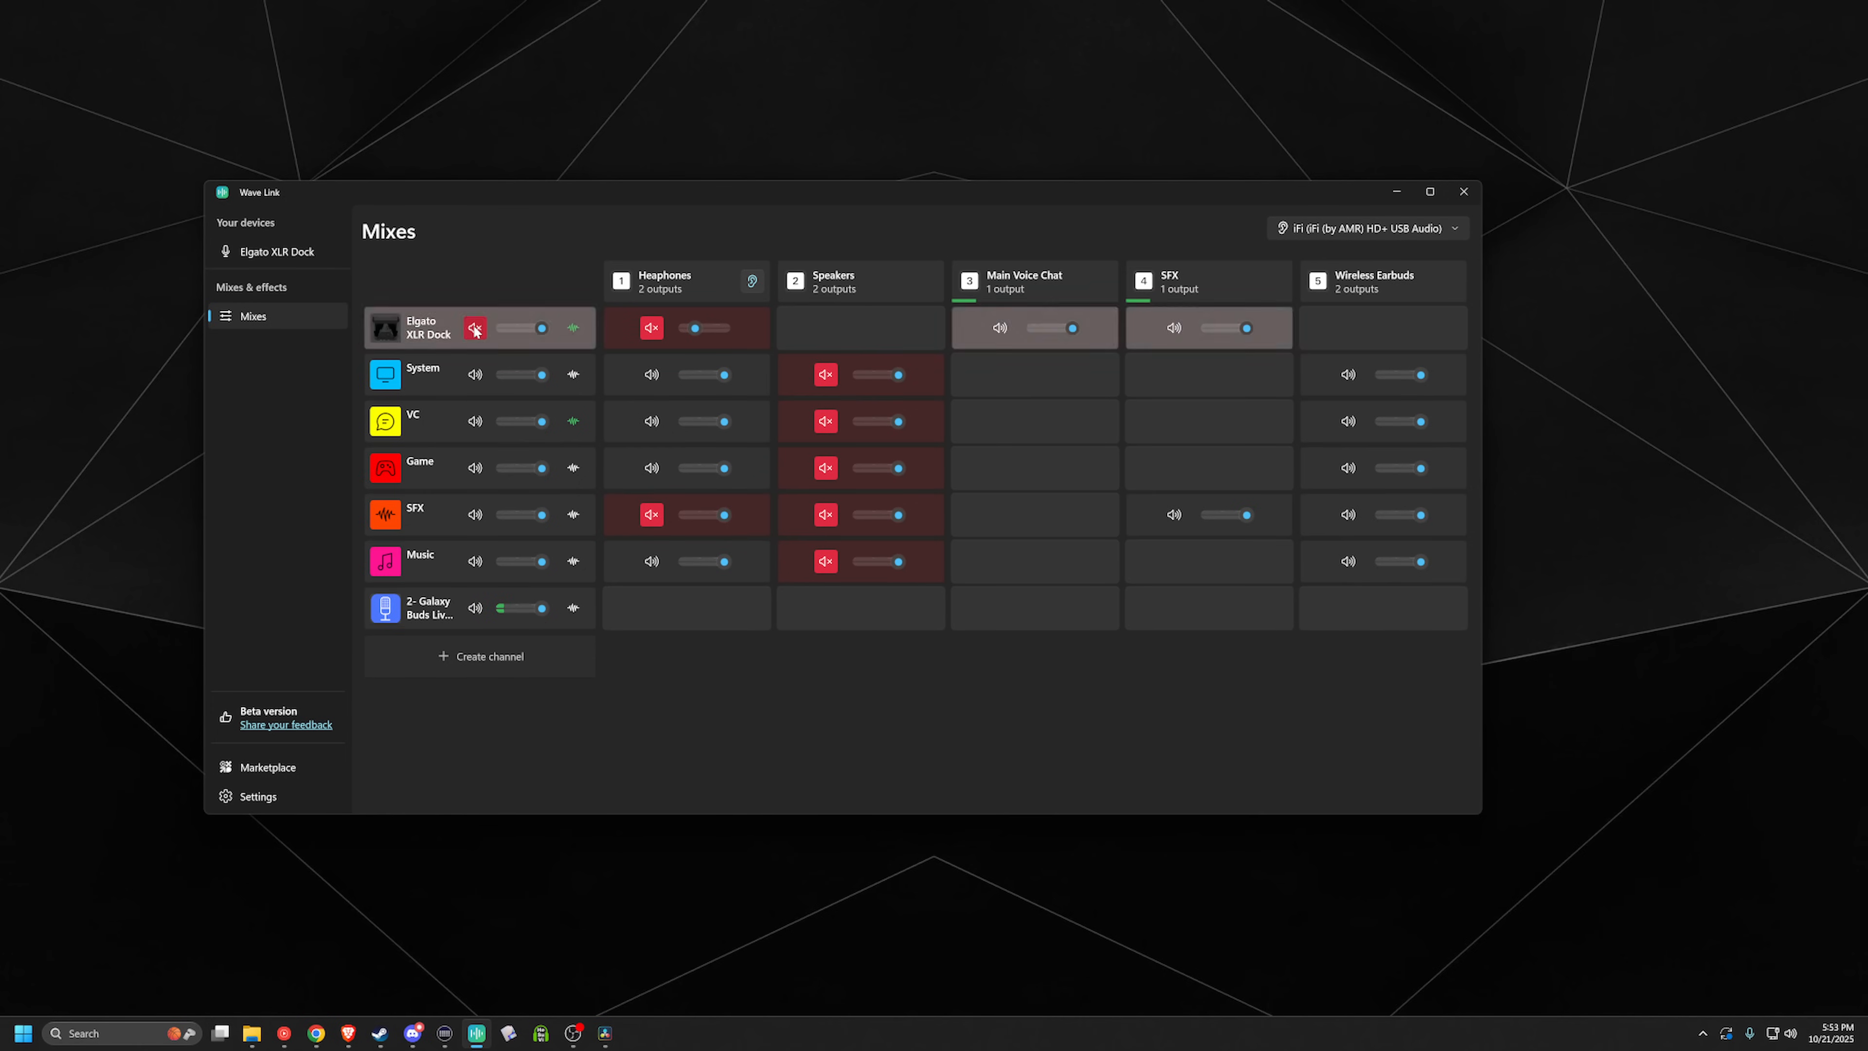
left_click(475, 329)
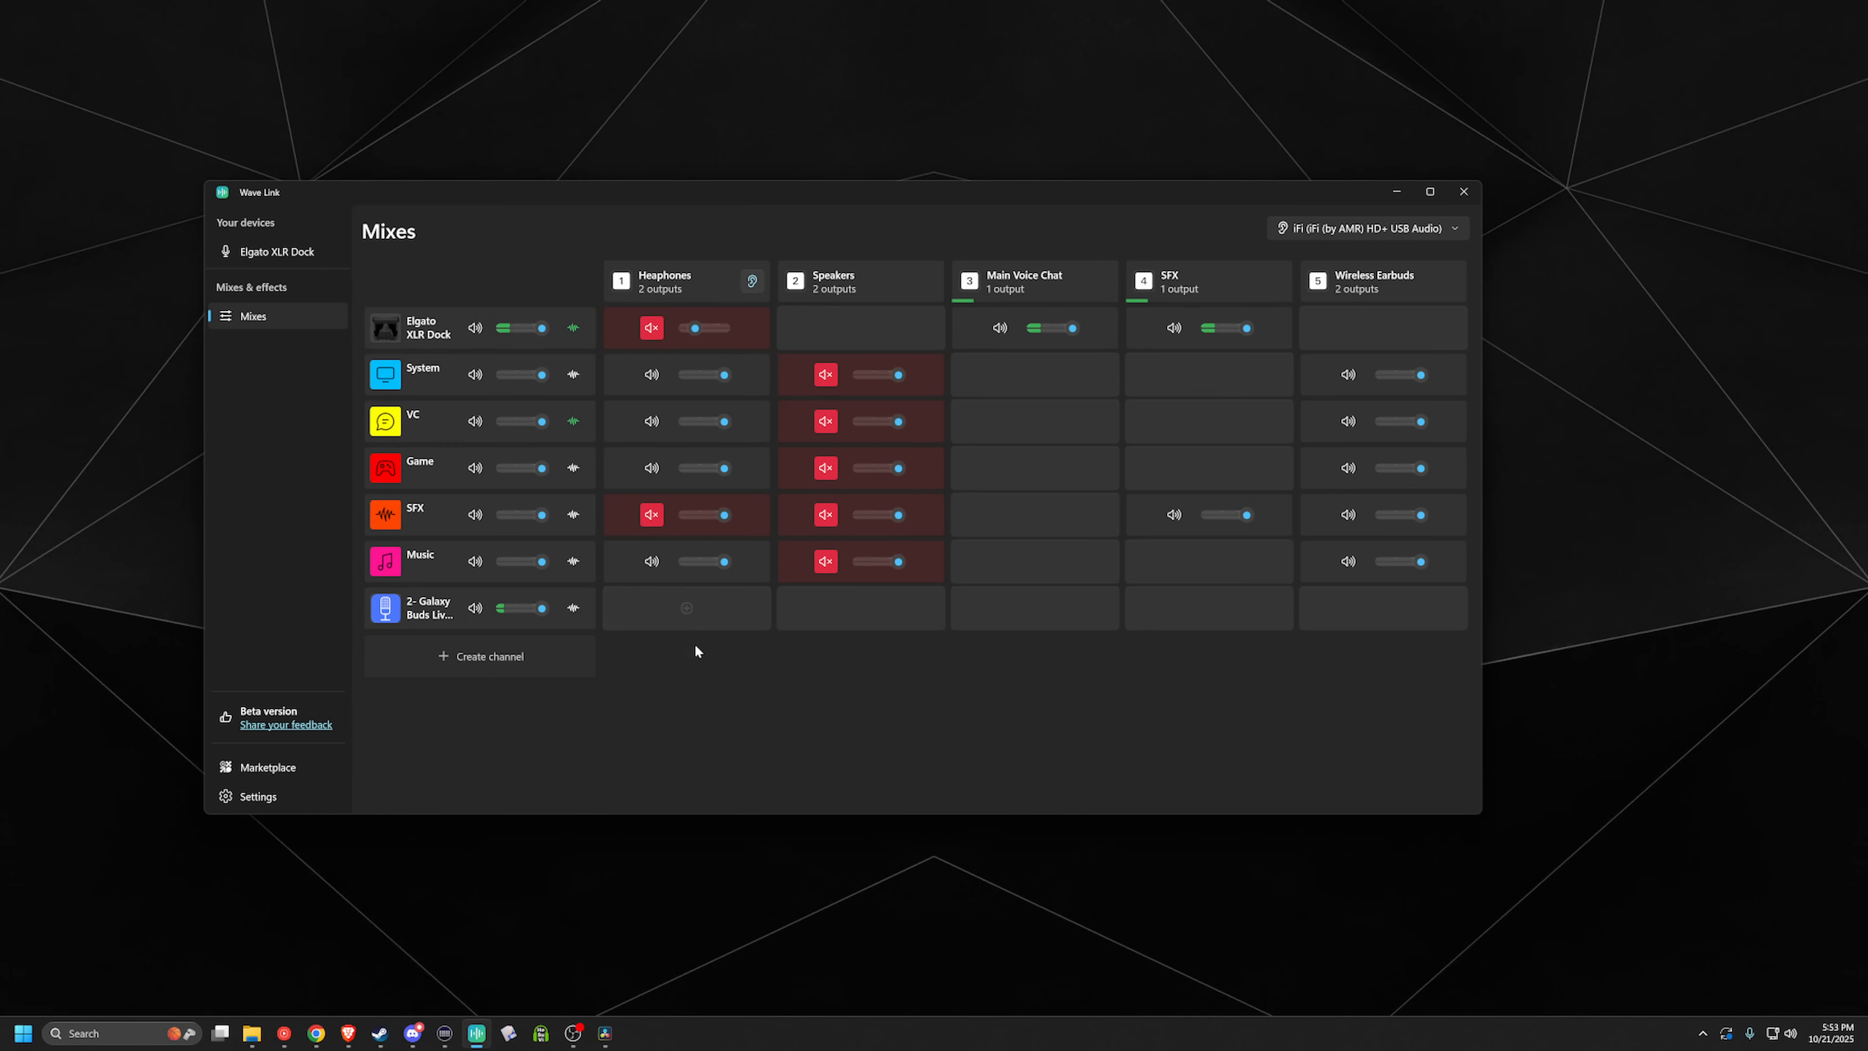
left_click(1035, 609)
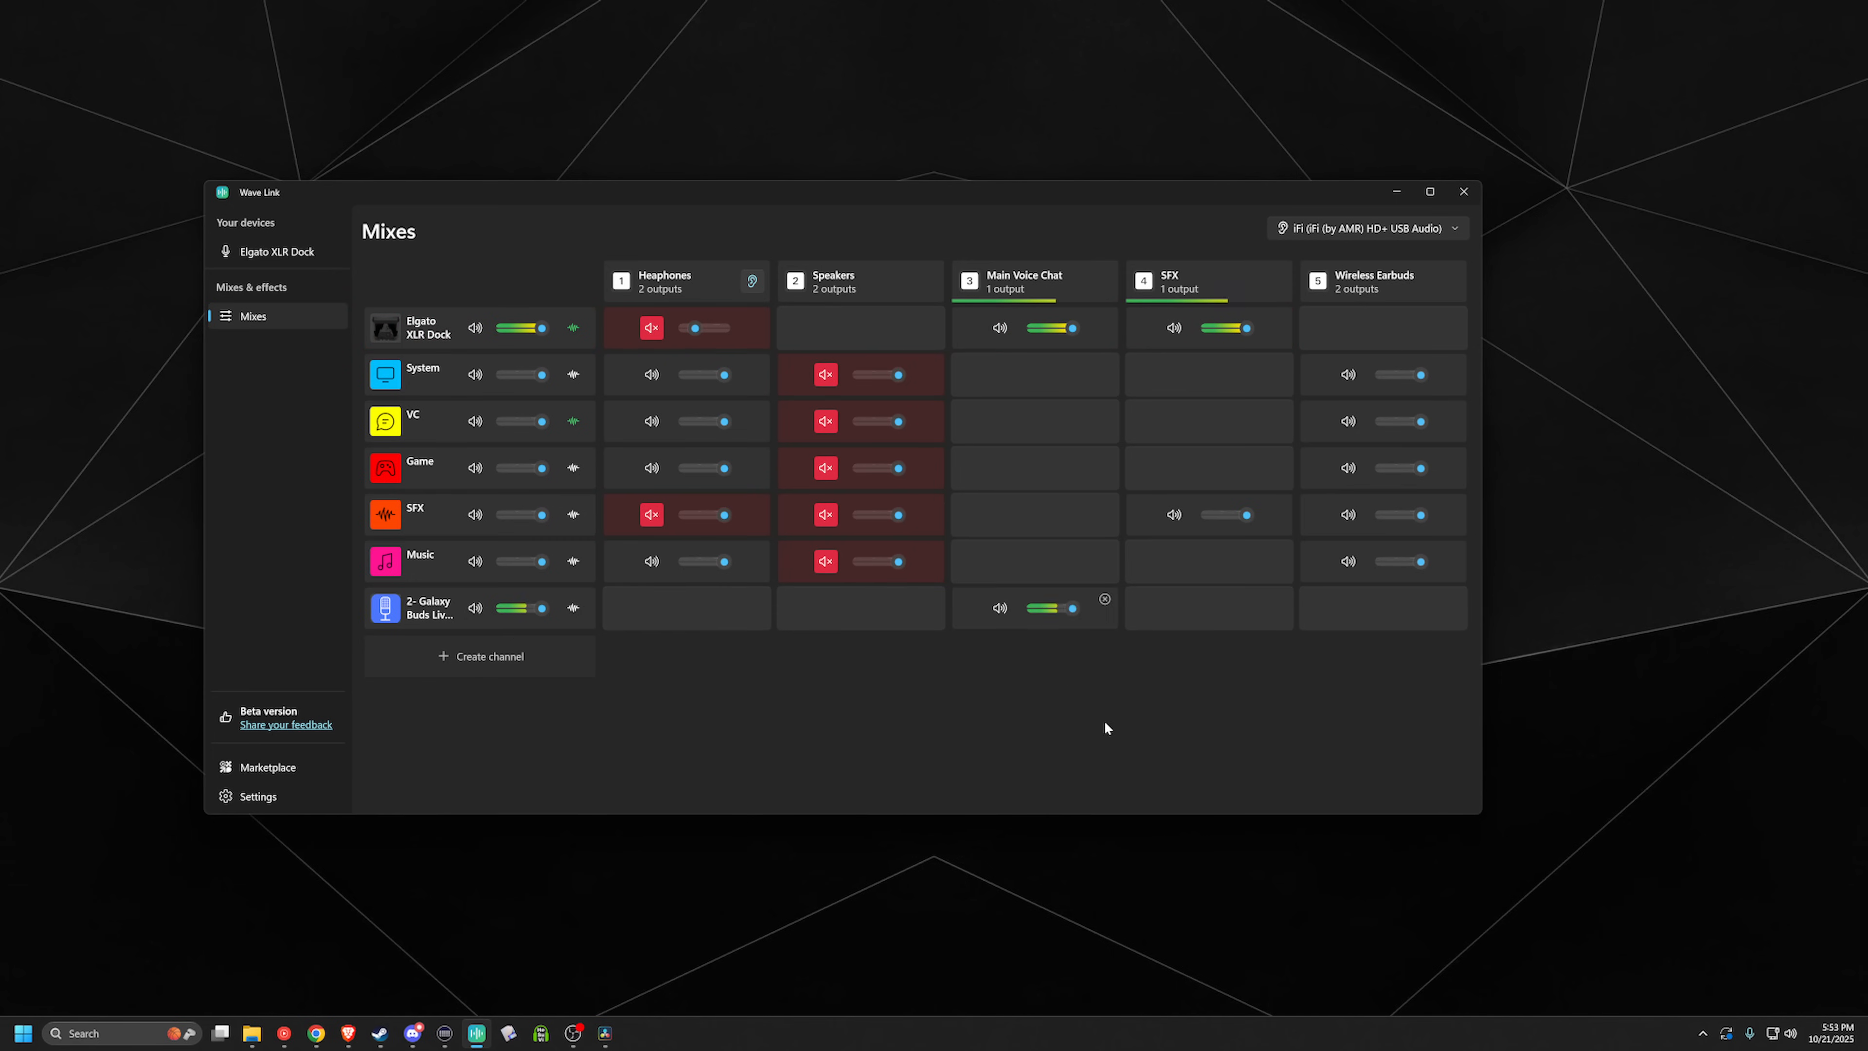
left_click(1209, 607)
Step: Rename the 2- Galaxy Buds Live (2F5B) channel as Galaxy Buds
left_click(412, 608)
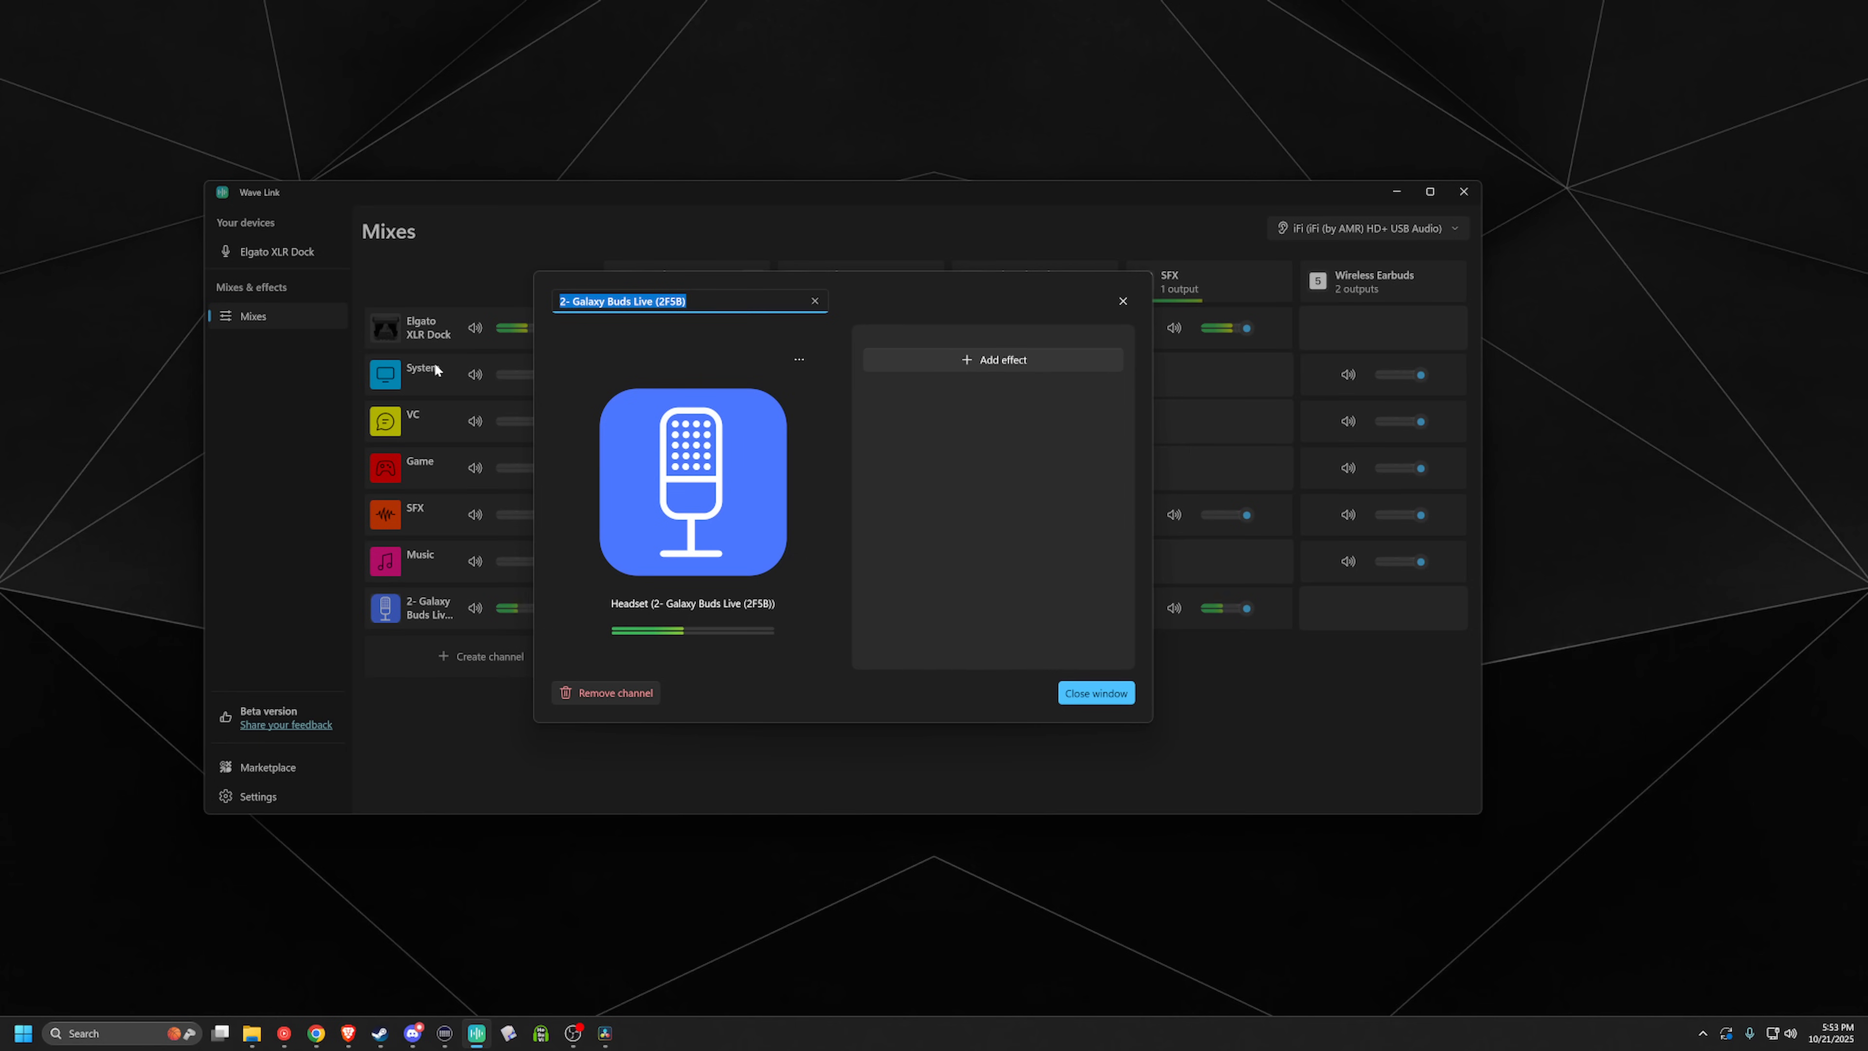
type("Gal")
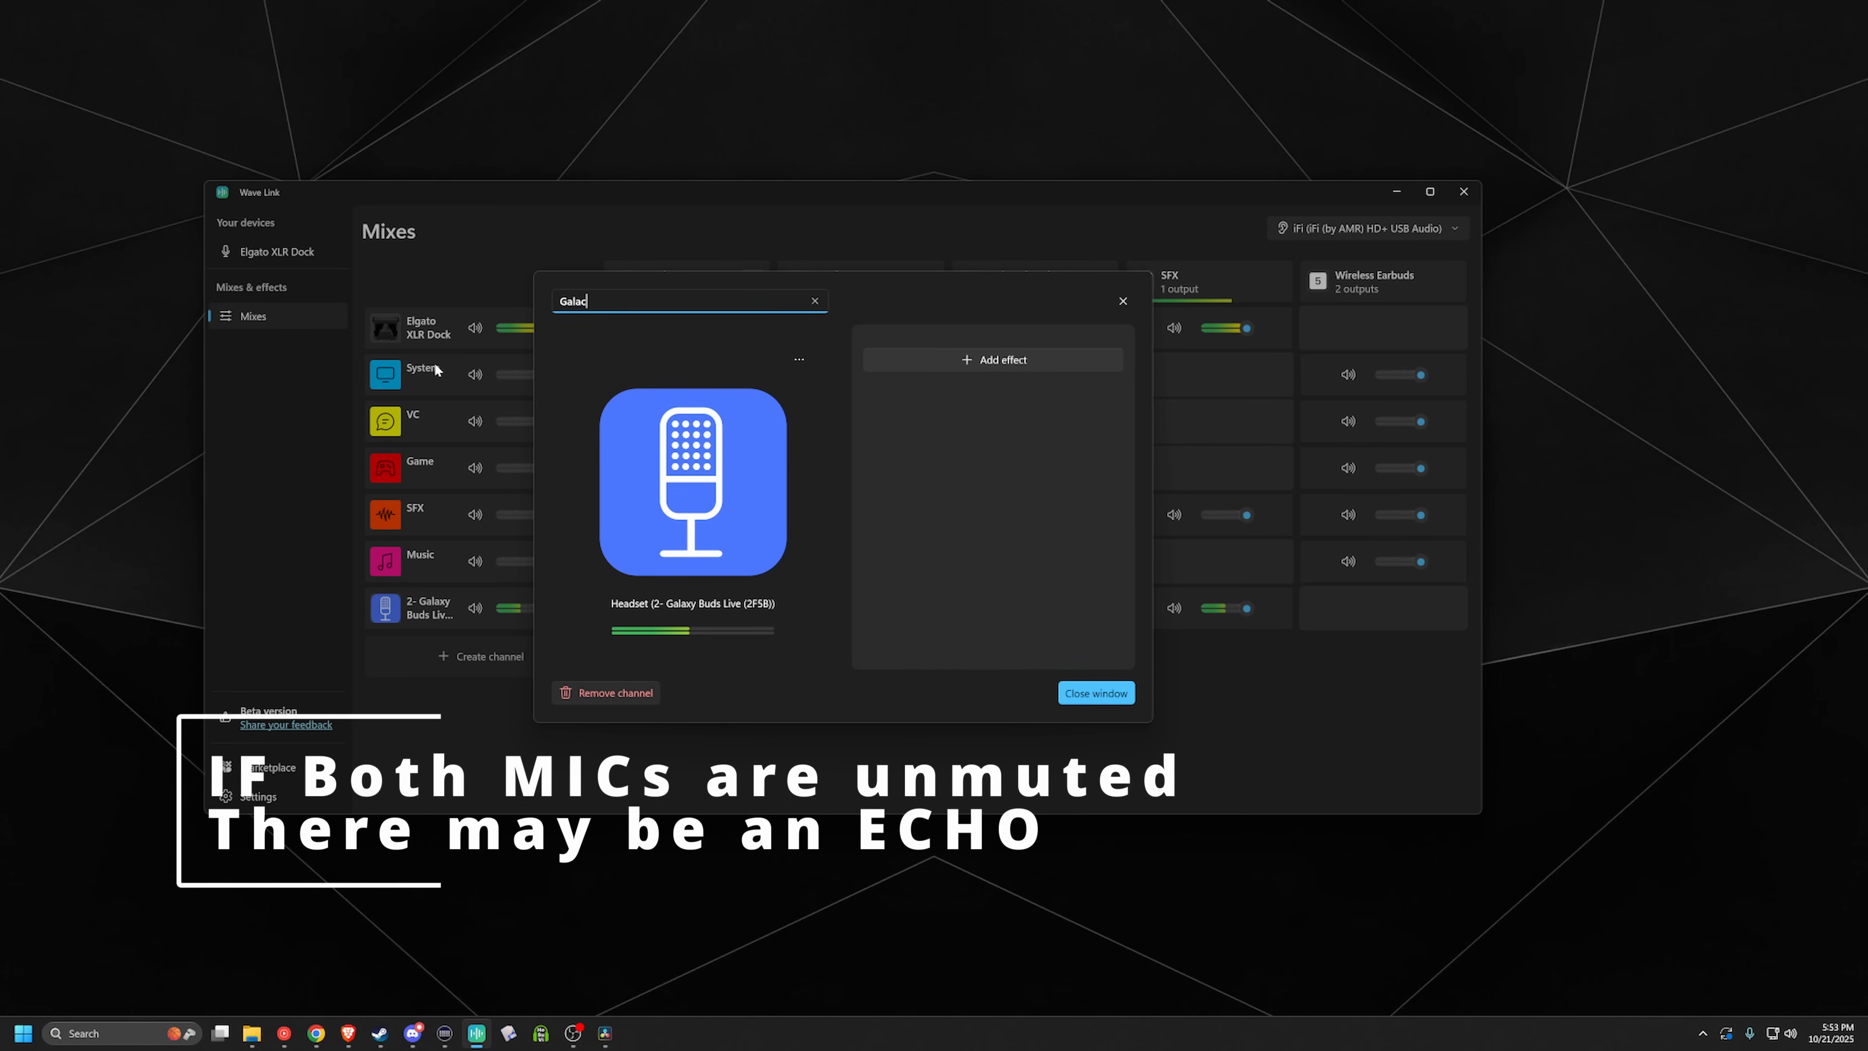
type("axy Buds")
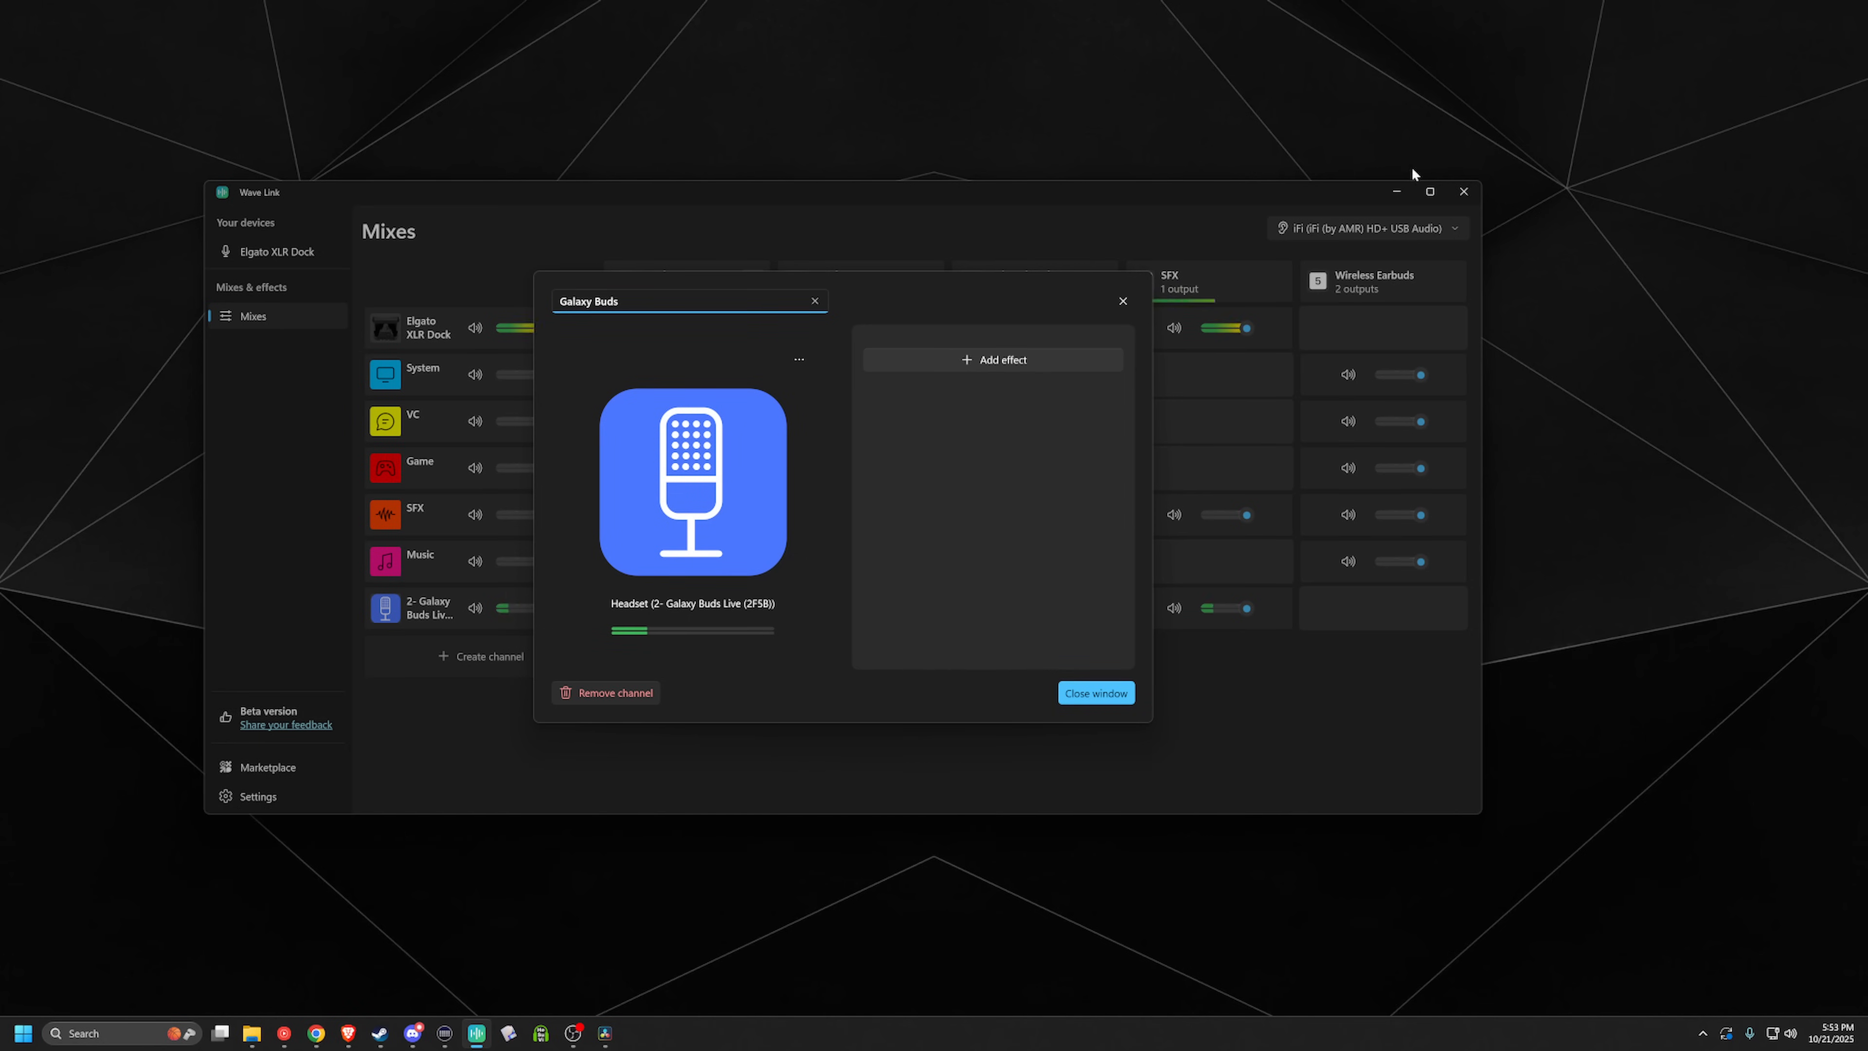
left_click(1096, 692)
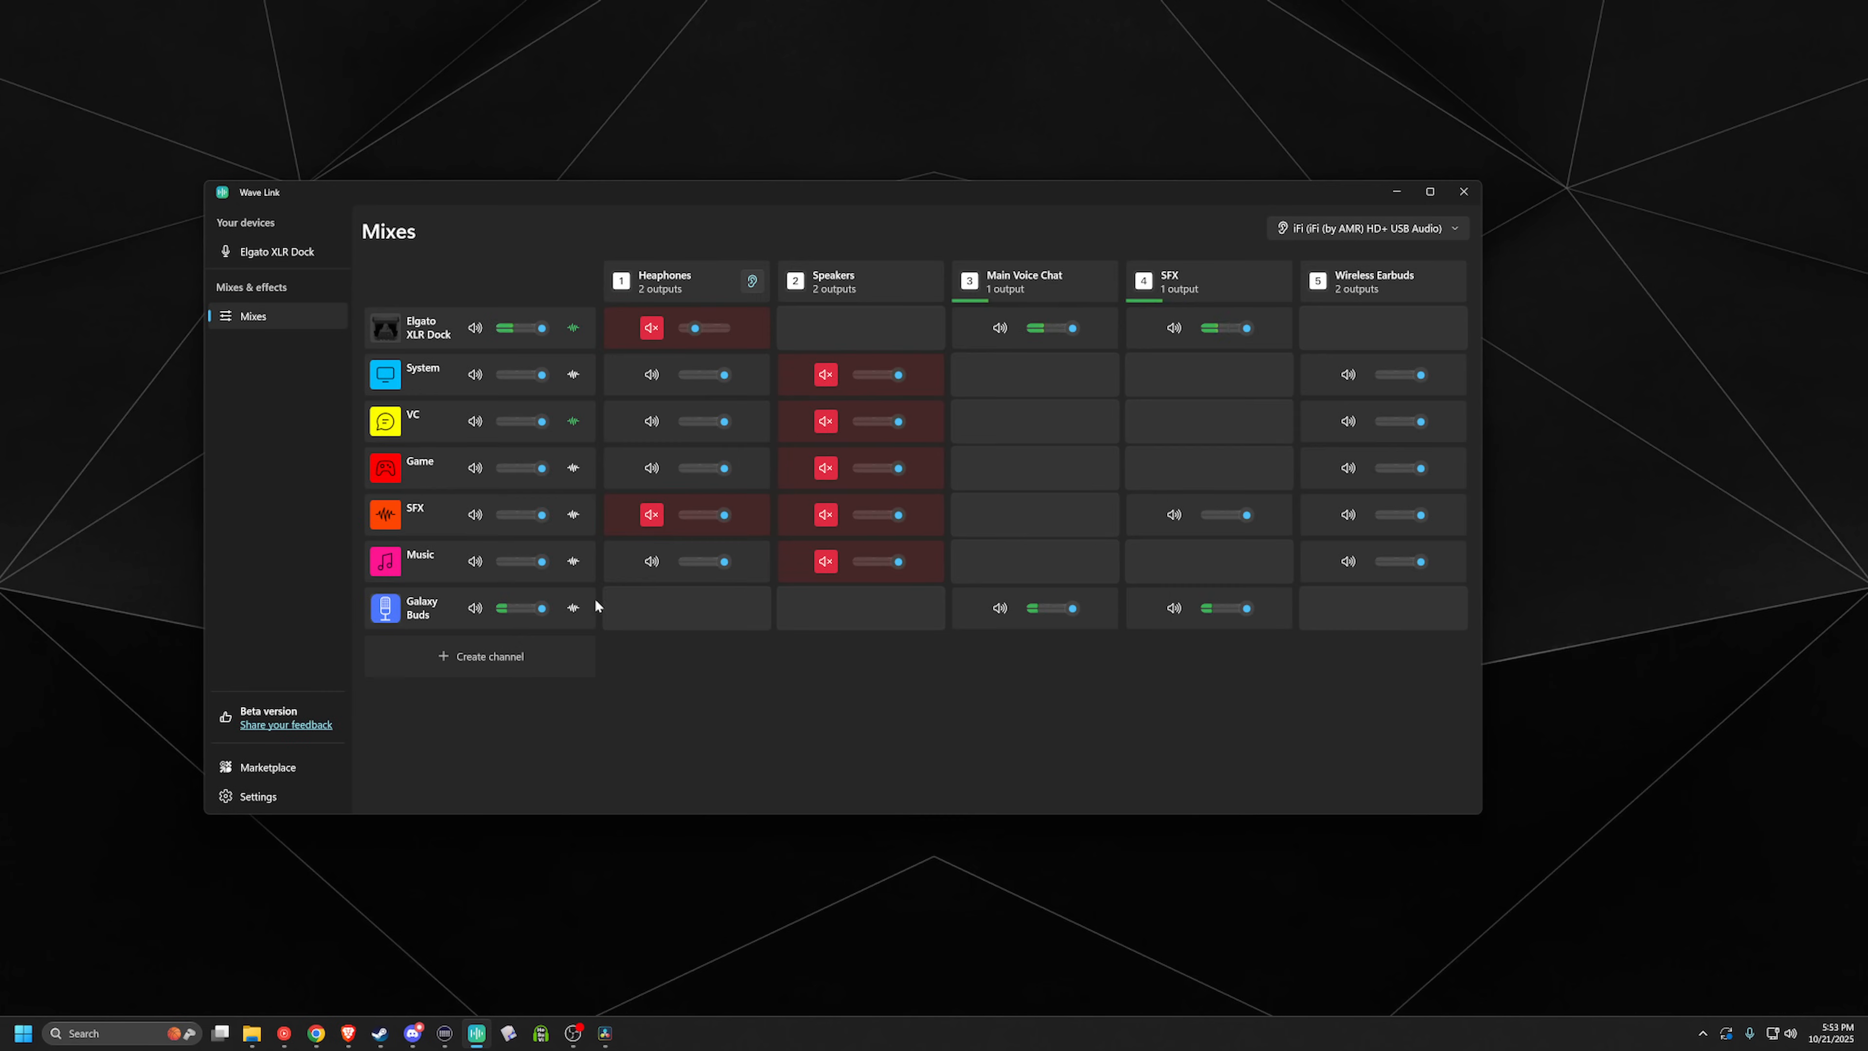
Step: Add the Elgato Noise Removal effect to the Galaxy Buds channel, and mute and unmute that channel
left_click(573, 607)
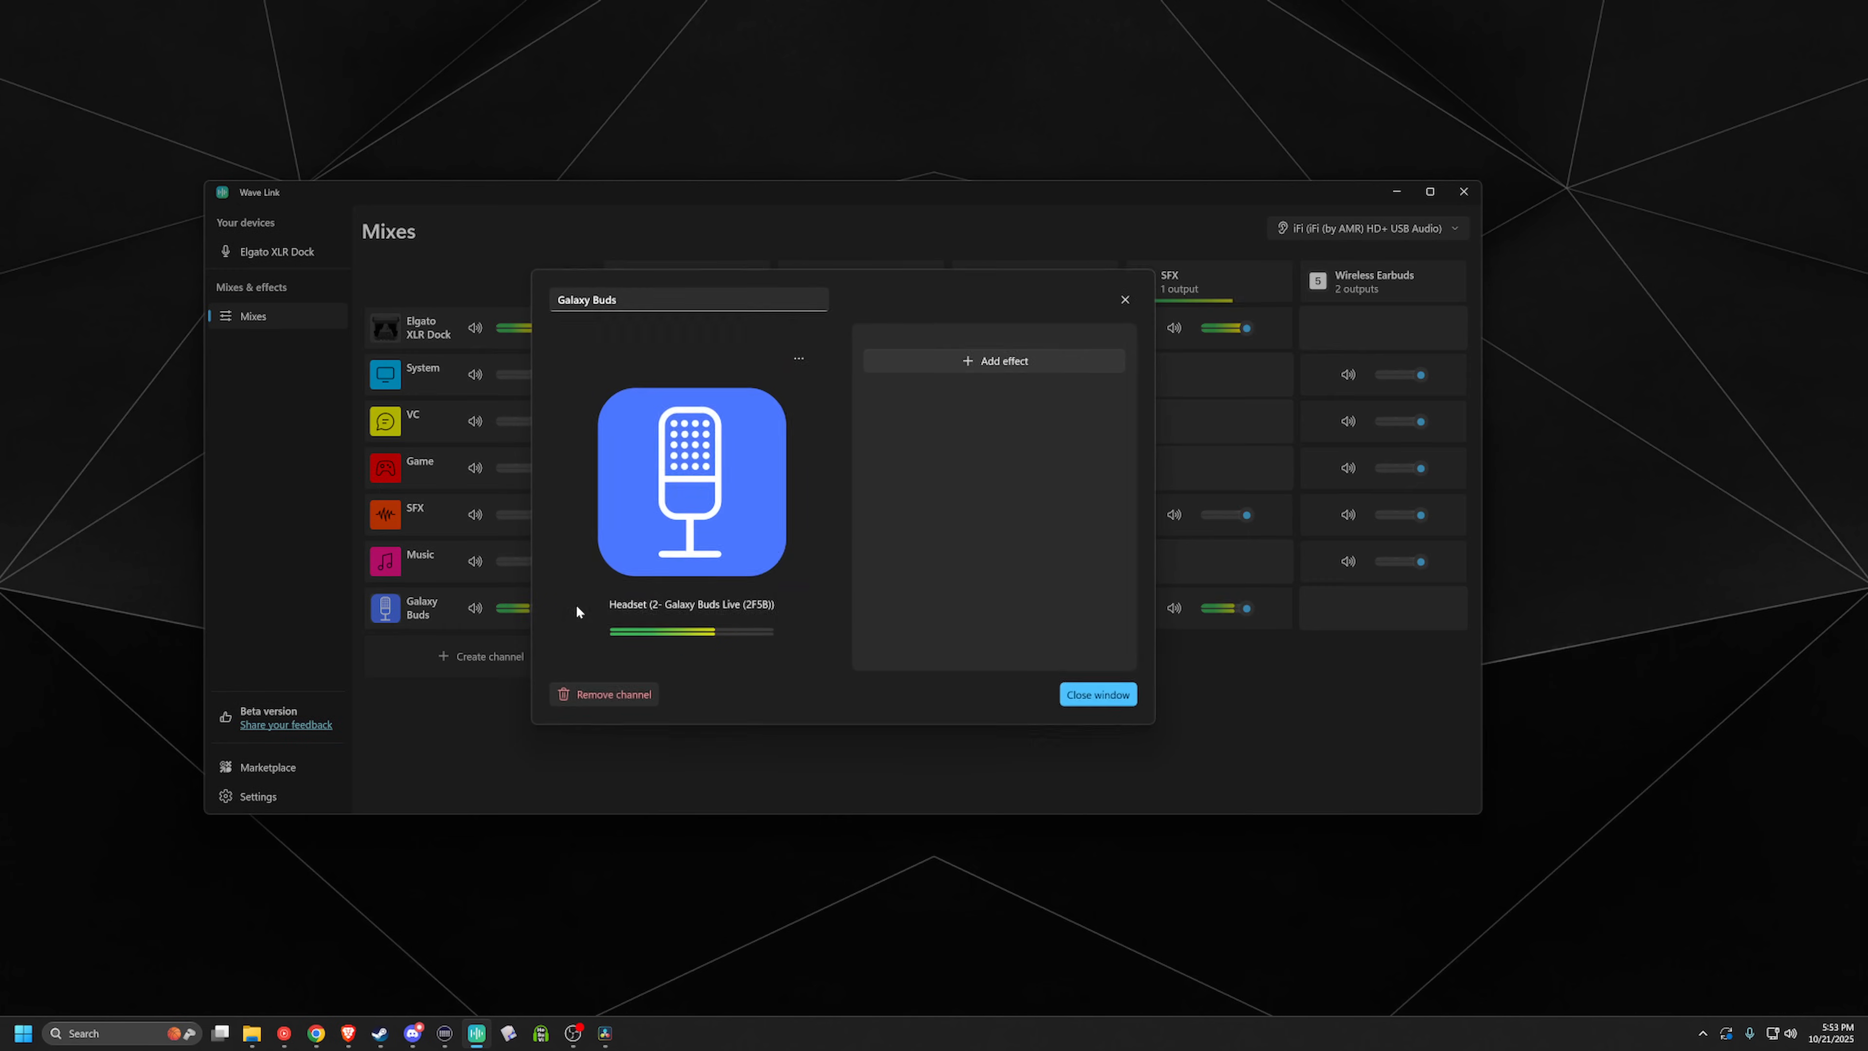
left_click(1038, 362)
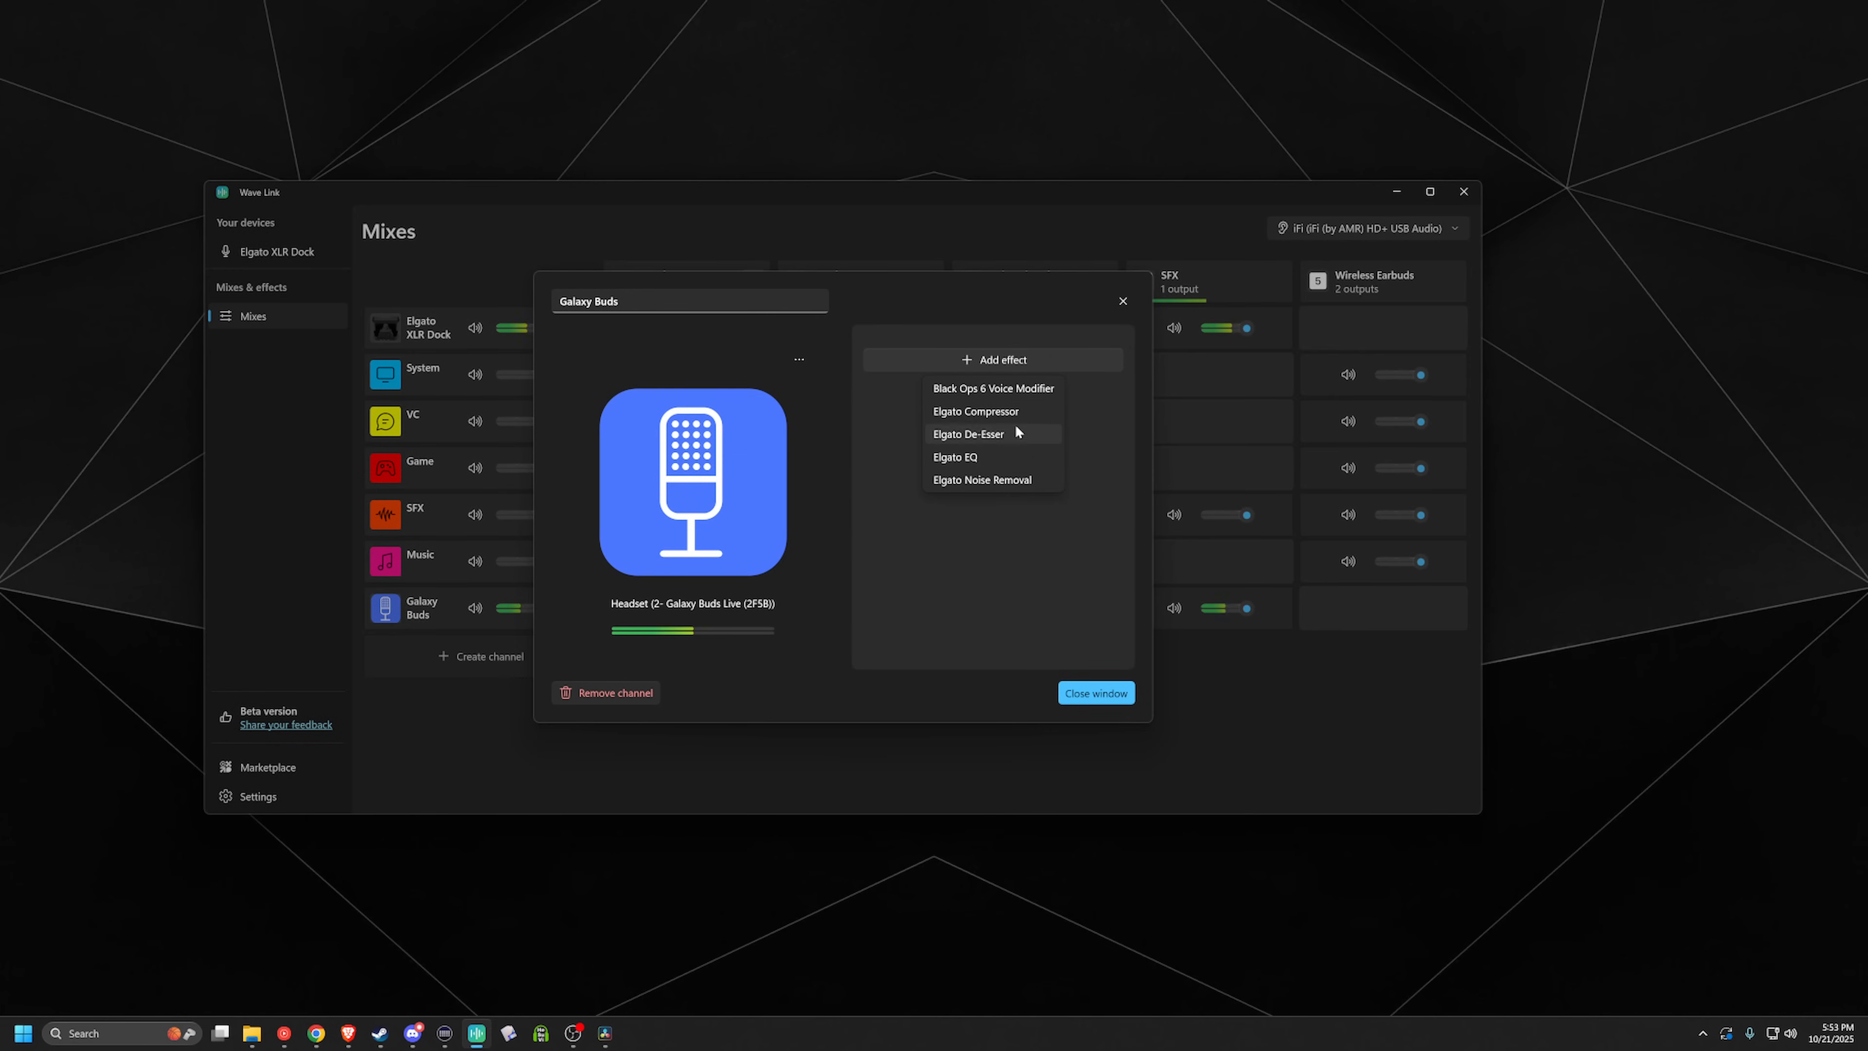
left_click(1018, 479)
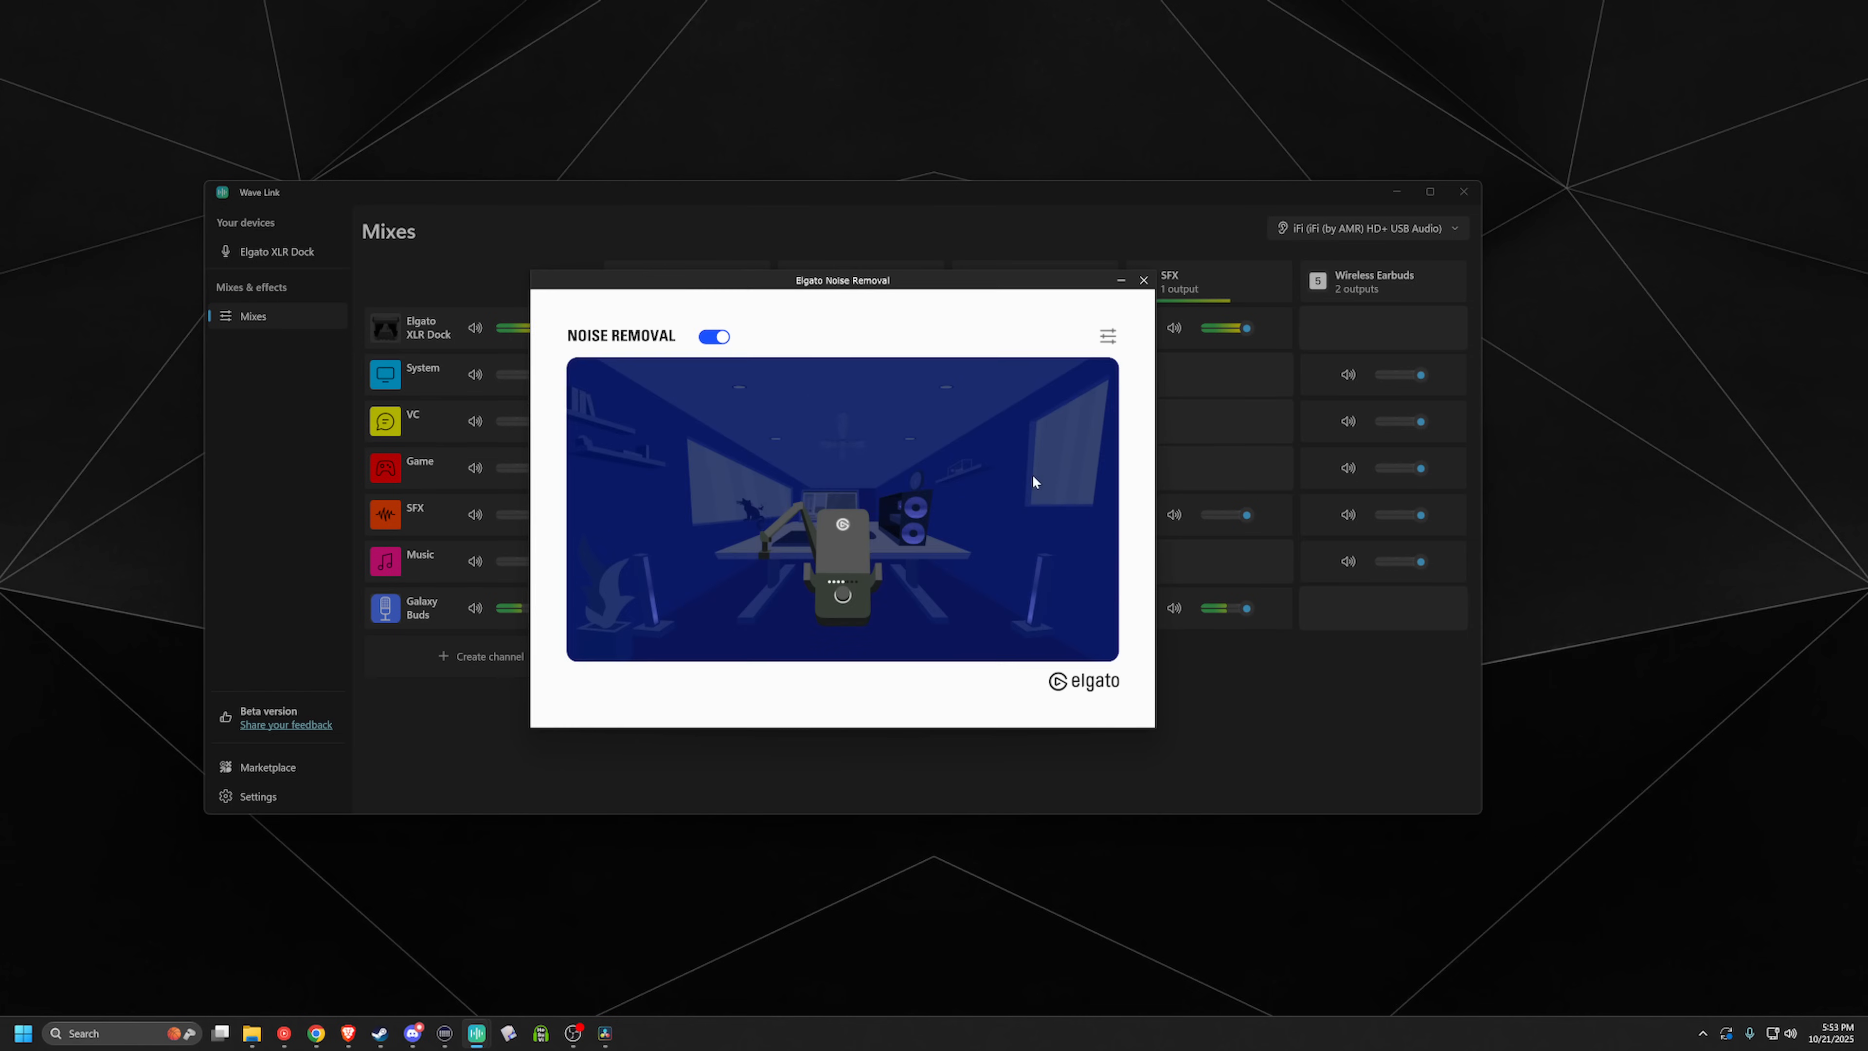
left_click(1142, 280)
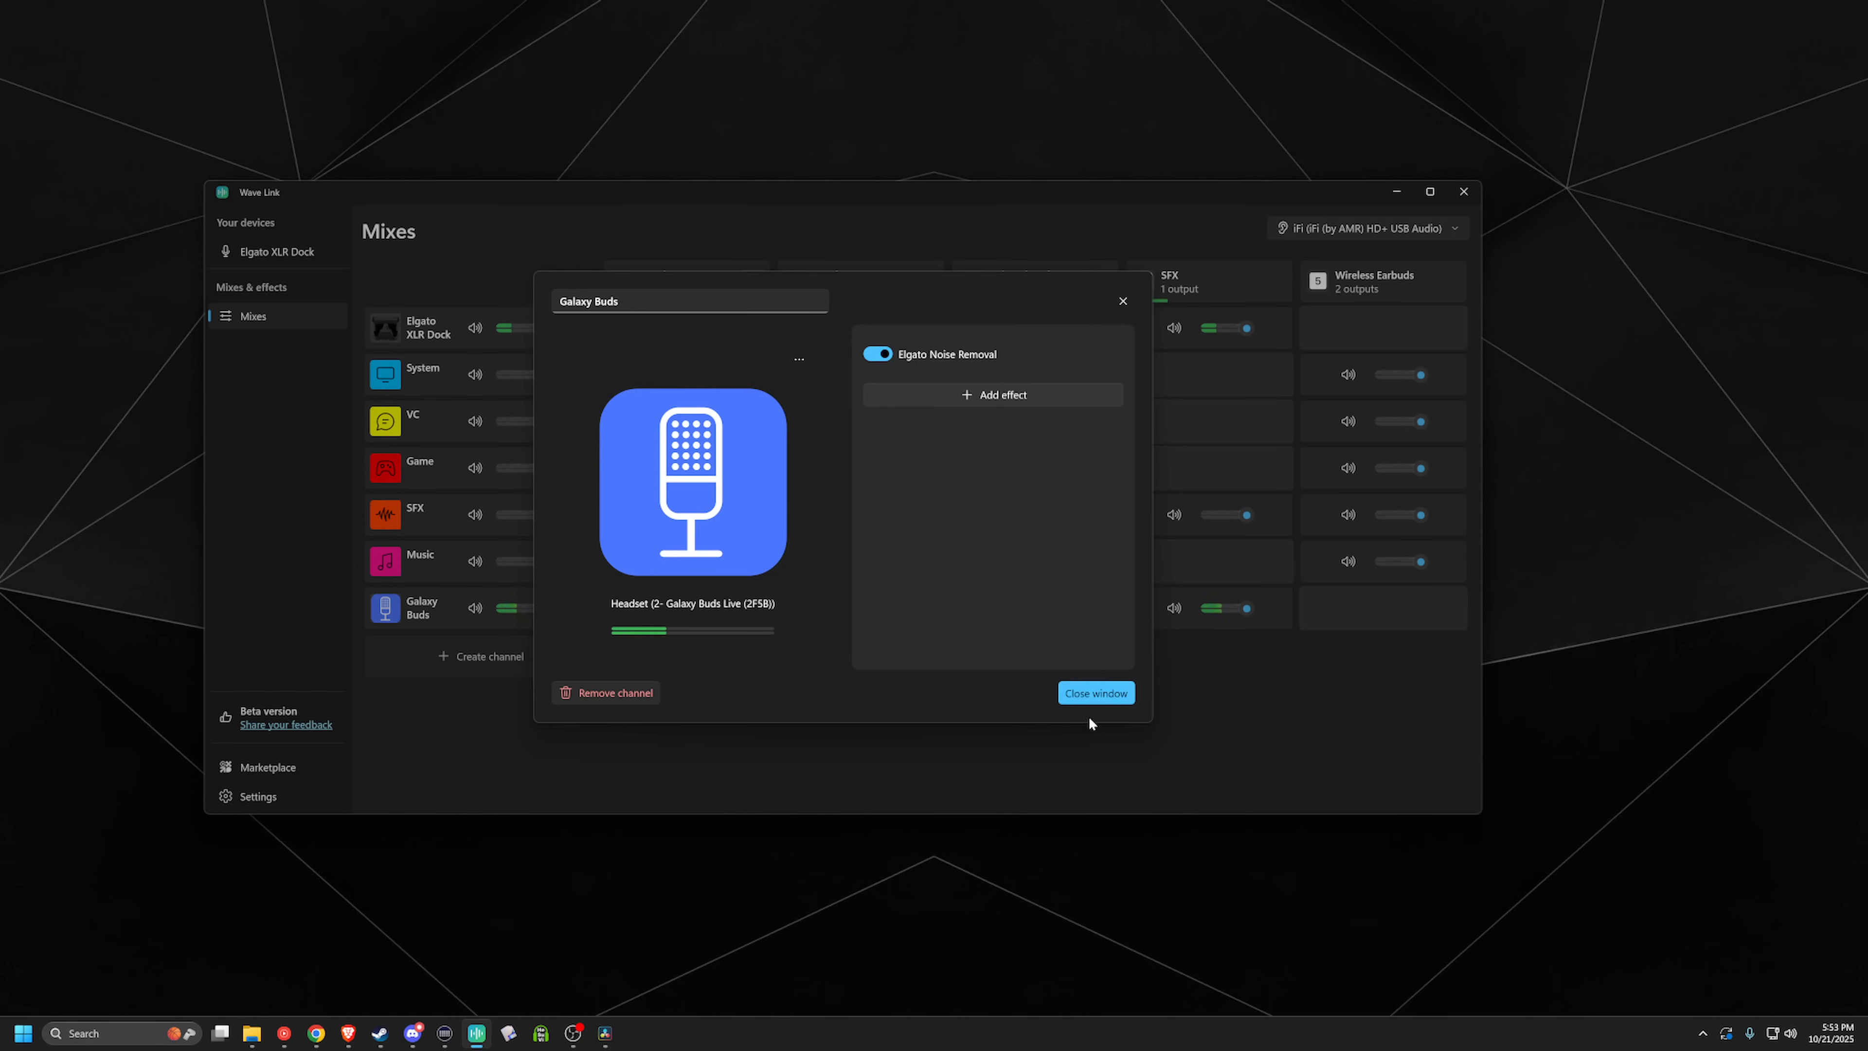
left_click(1096, 695)
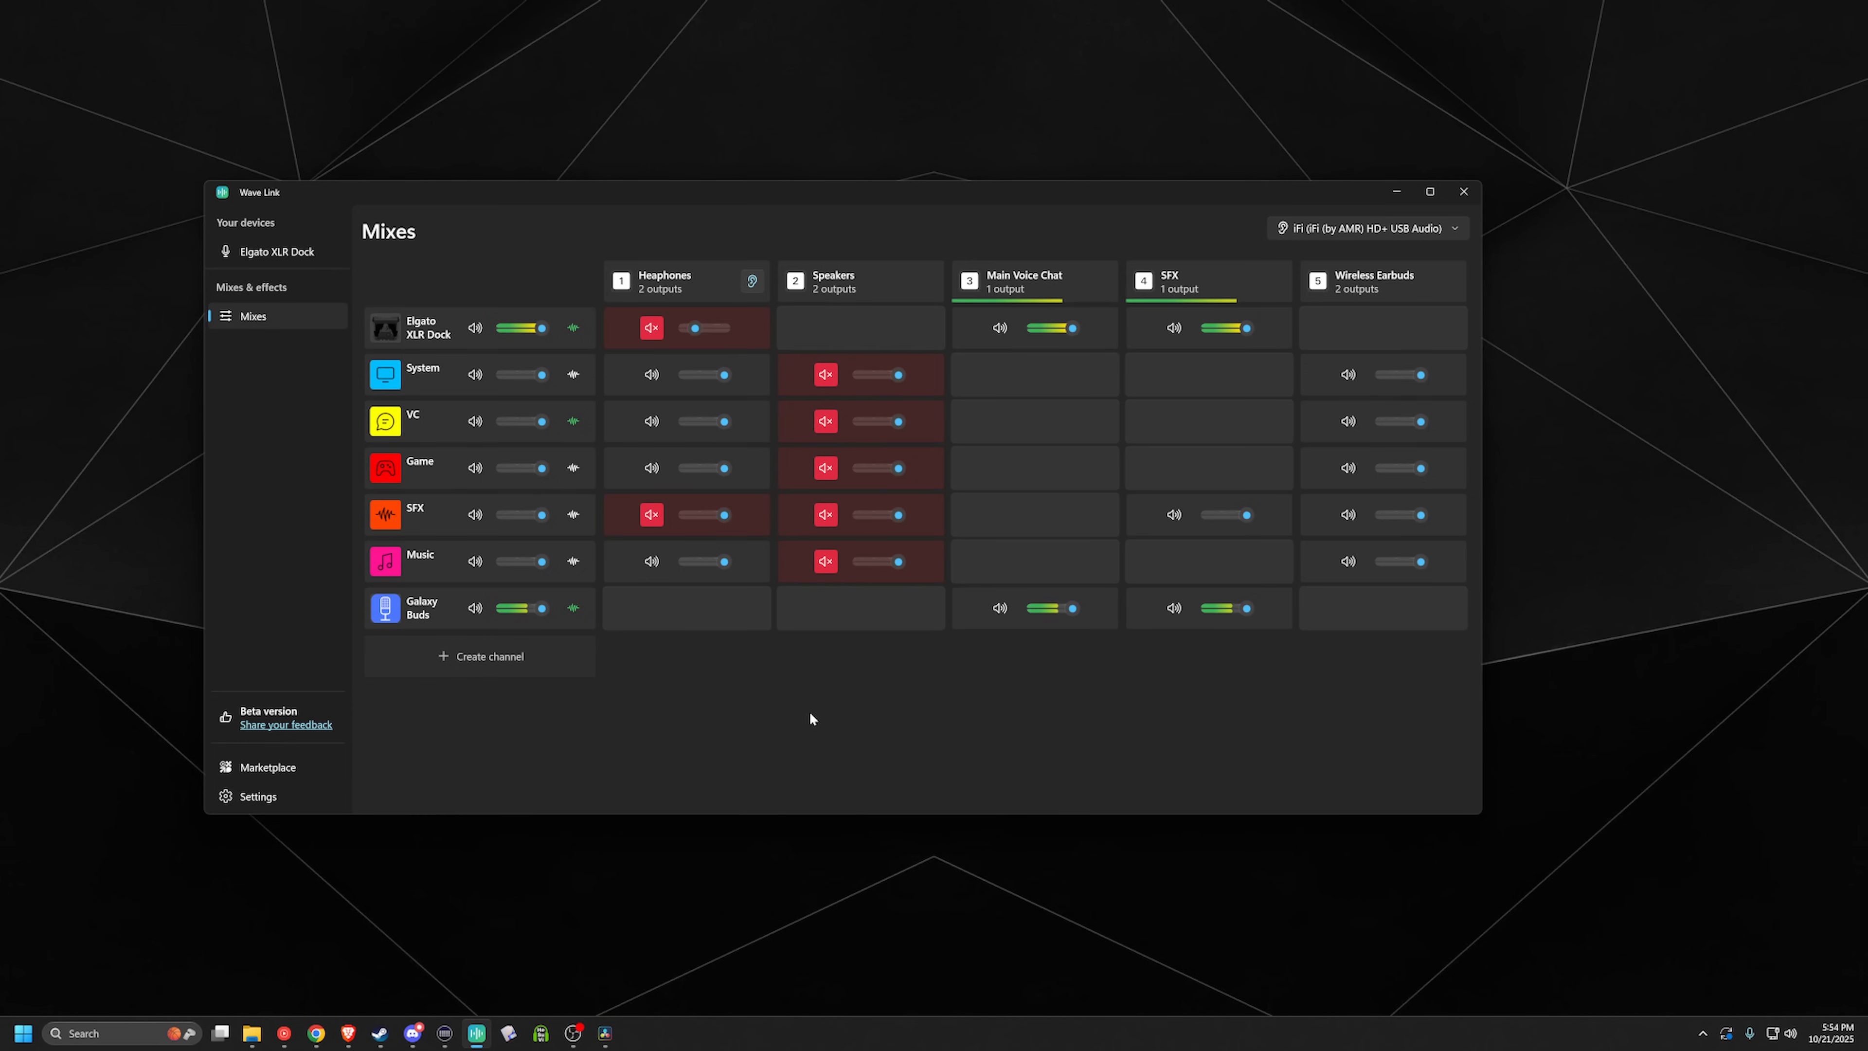
left_click(473, 610)
left_click(477, 607)
Step: Set the Windows sound output device to System (Elgato Virtual Audio) and return to the Wave Link mixer
left_click(1781, 1033)
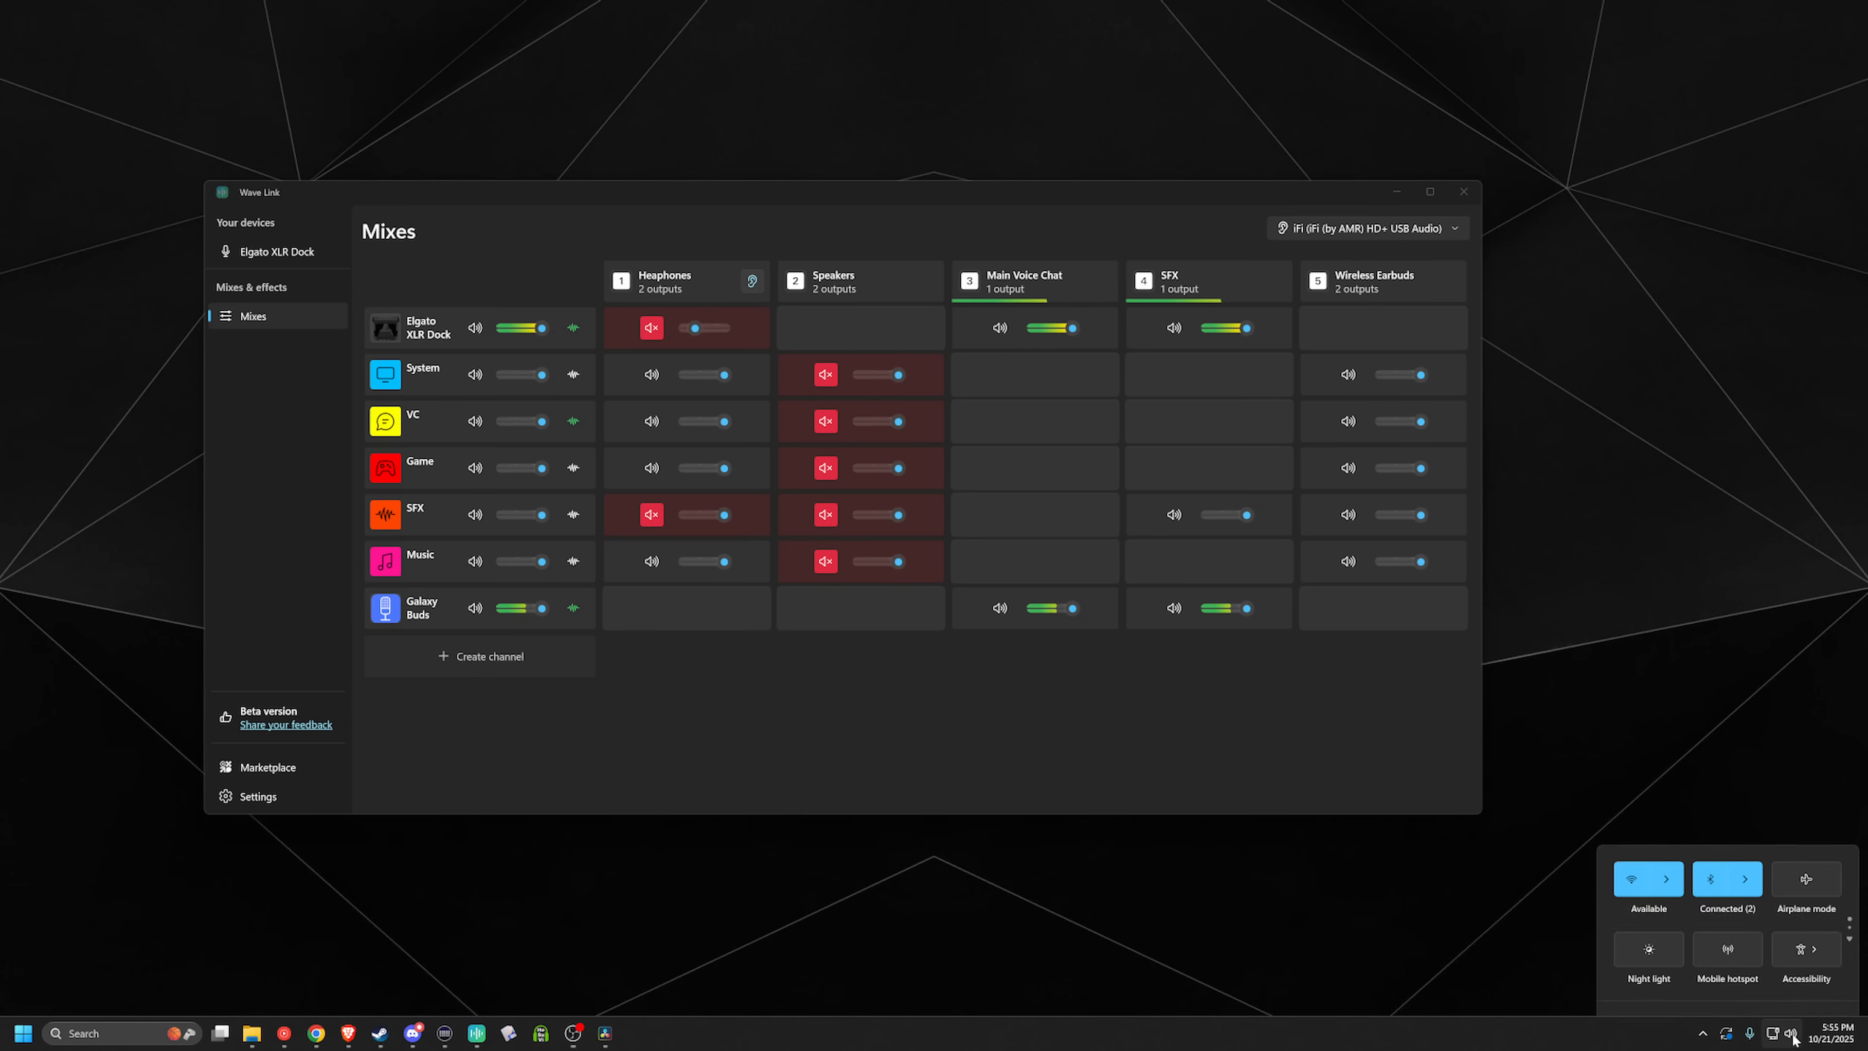
left_click(1834, 947)
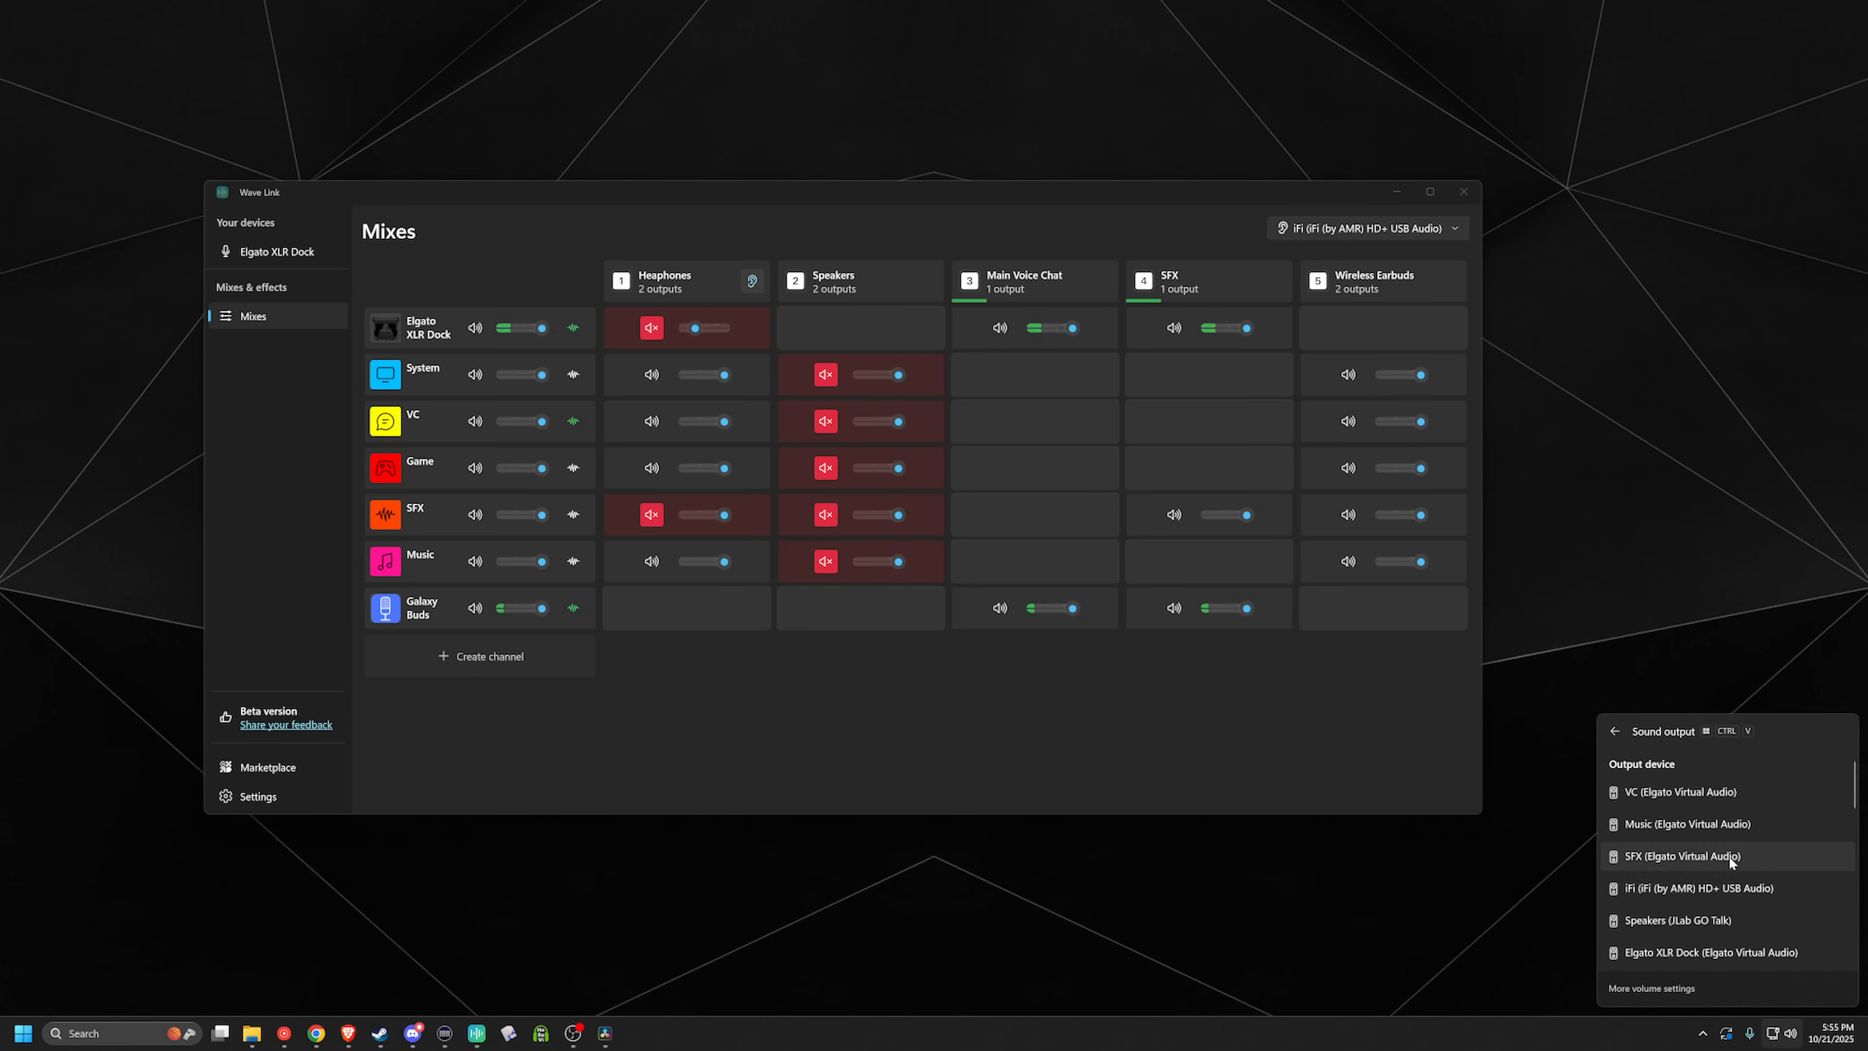
scroll(1728, 857, "down", 5)
scroll(1729, 857, "up", 1)
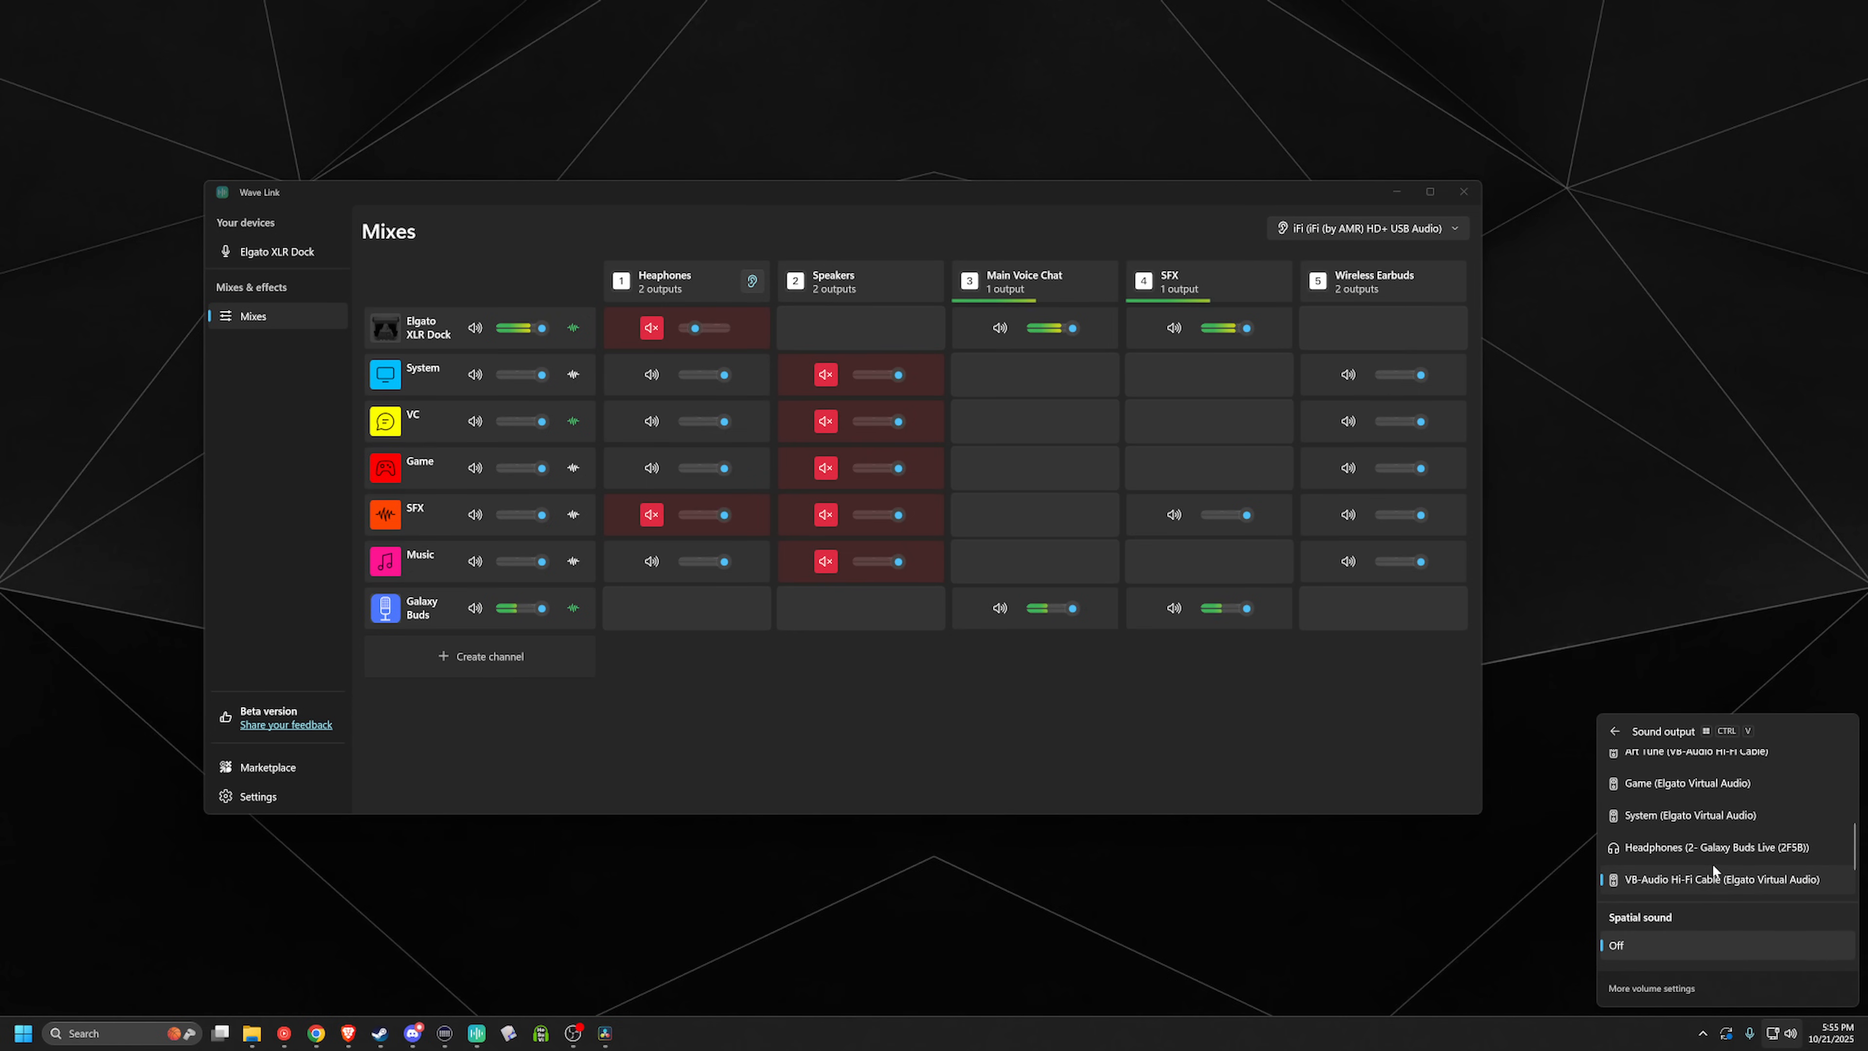
scroll(1711, 863, "up", 3)
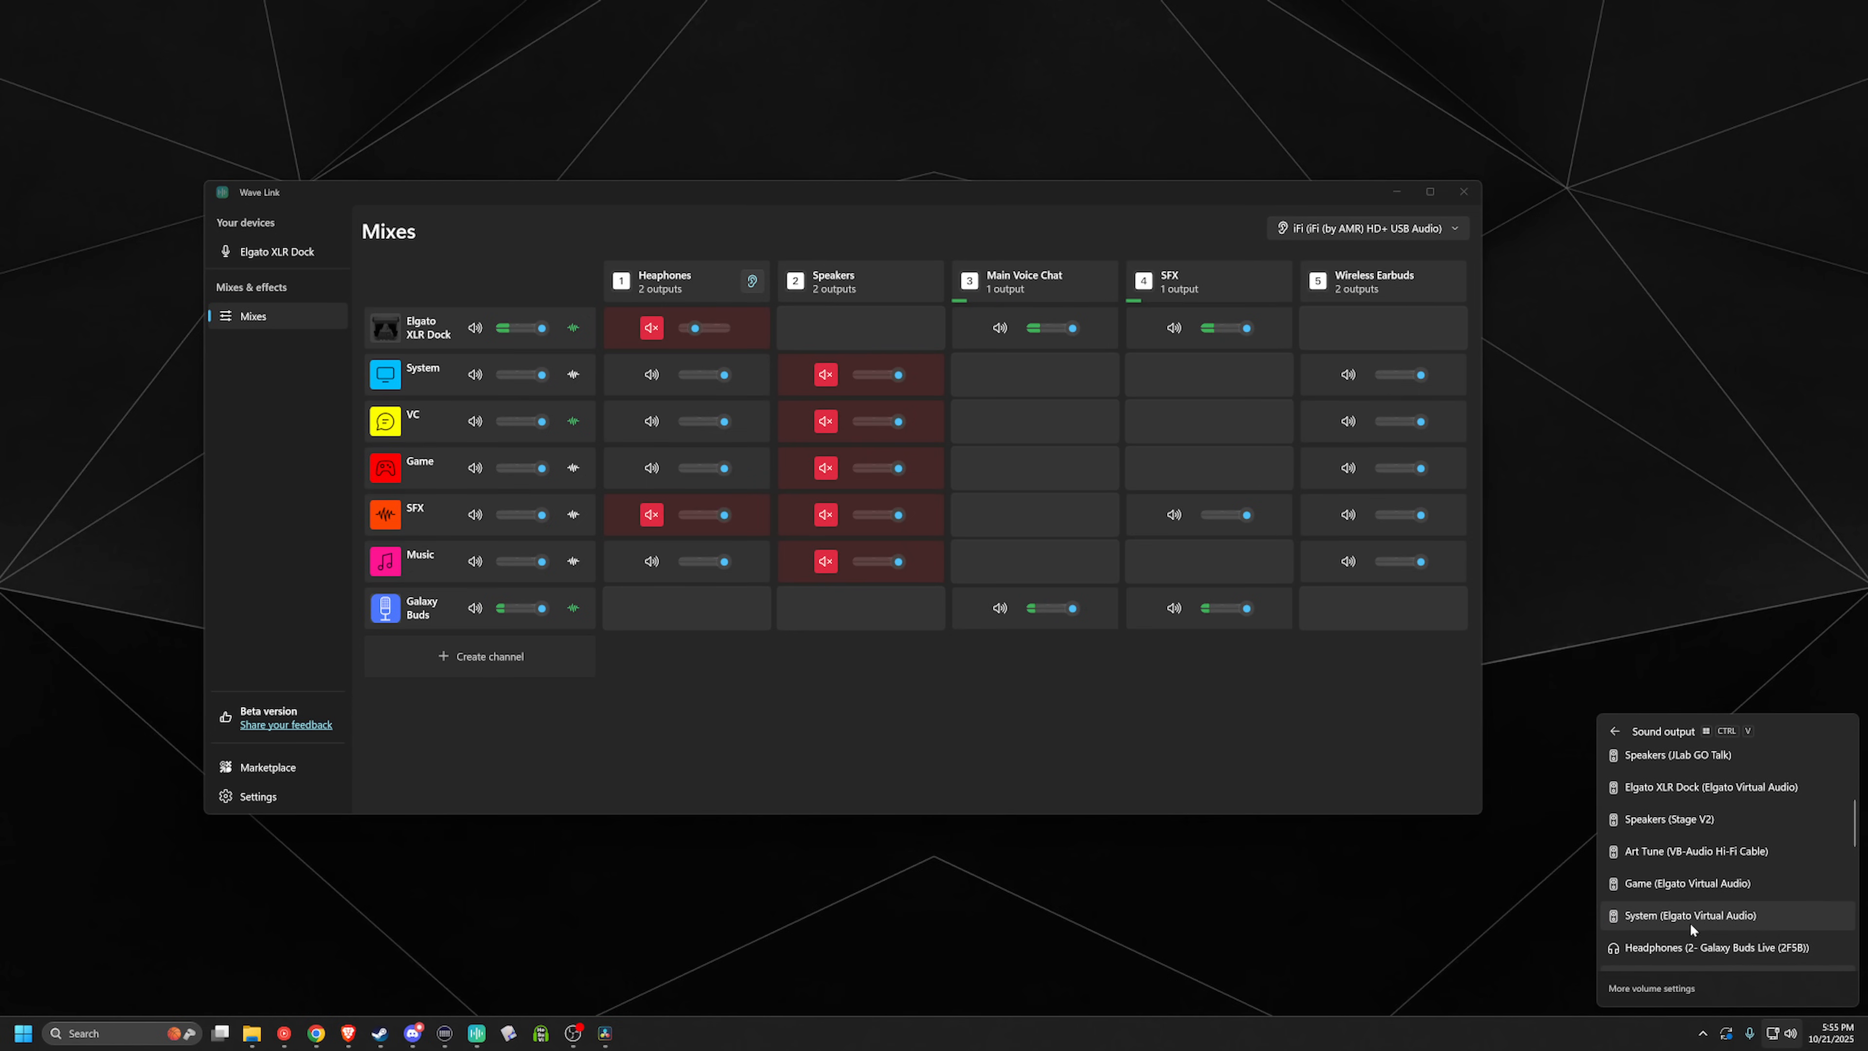
left_click(1689, 917)
left_click(1381, 933)
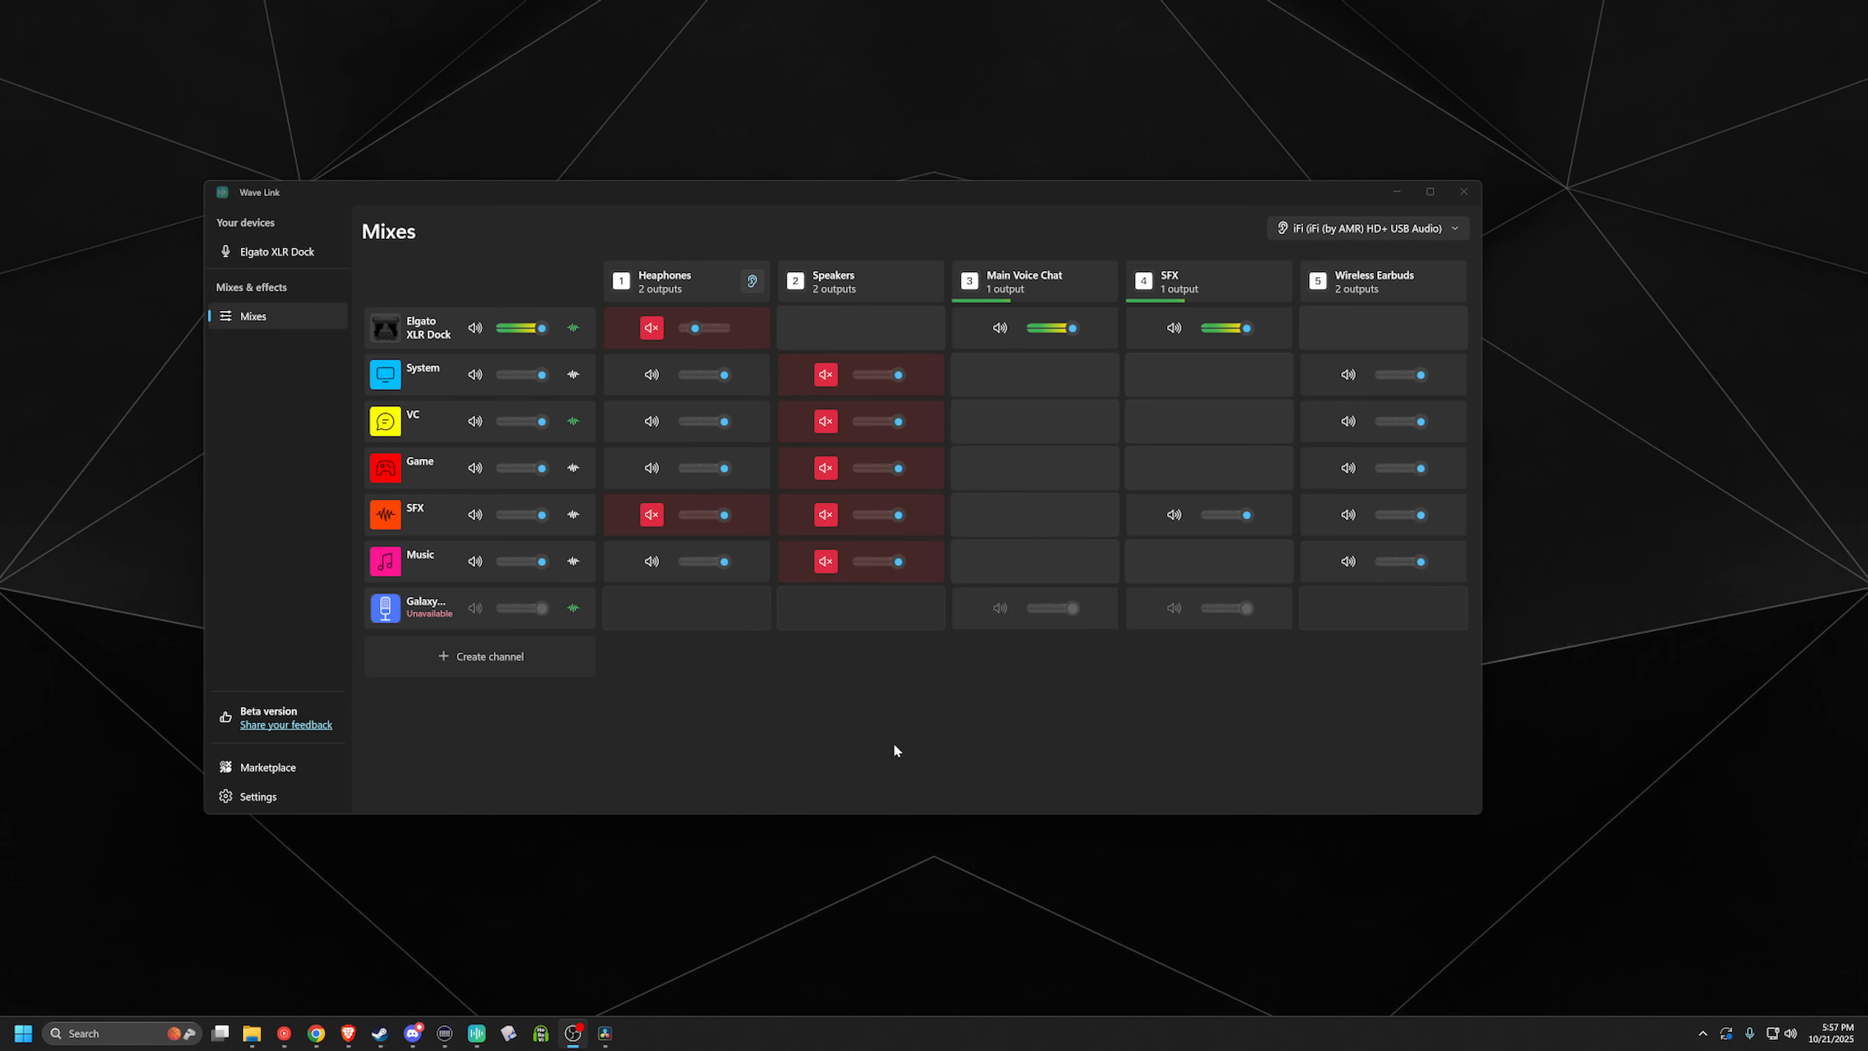
left_click(1233, 708)
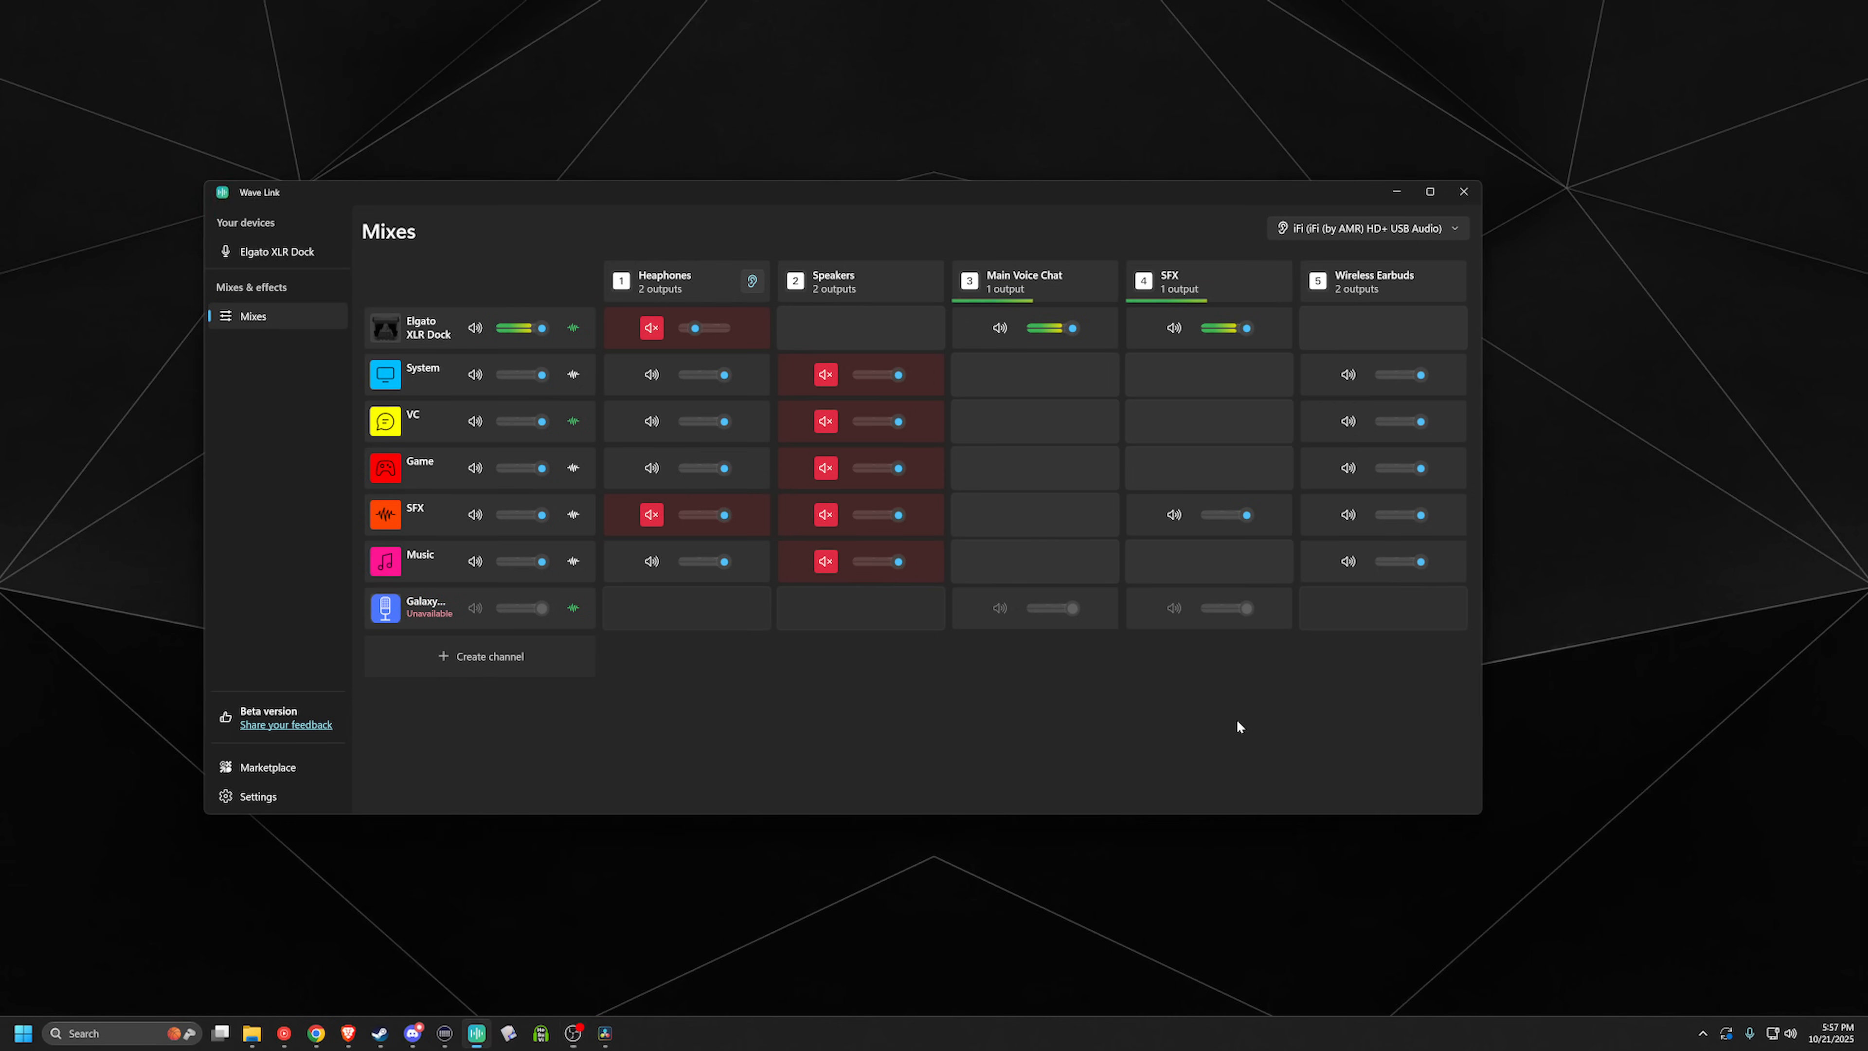